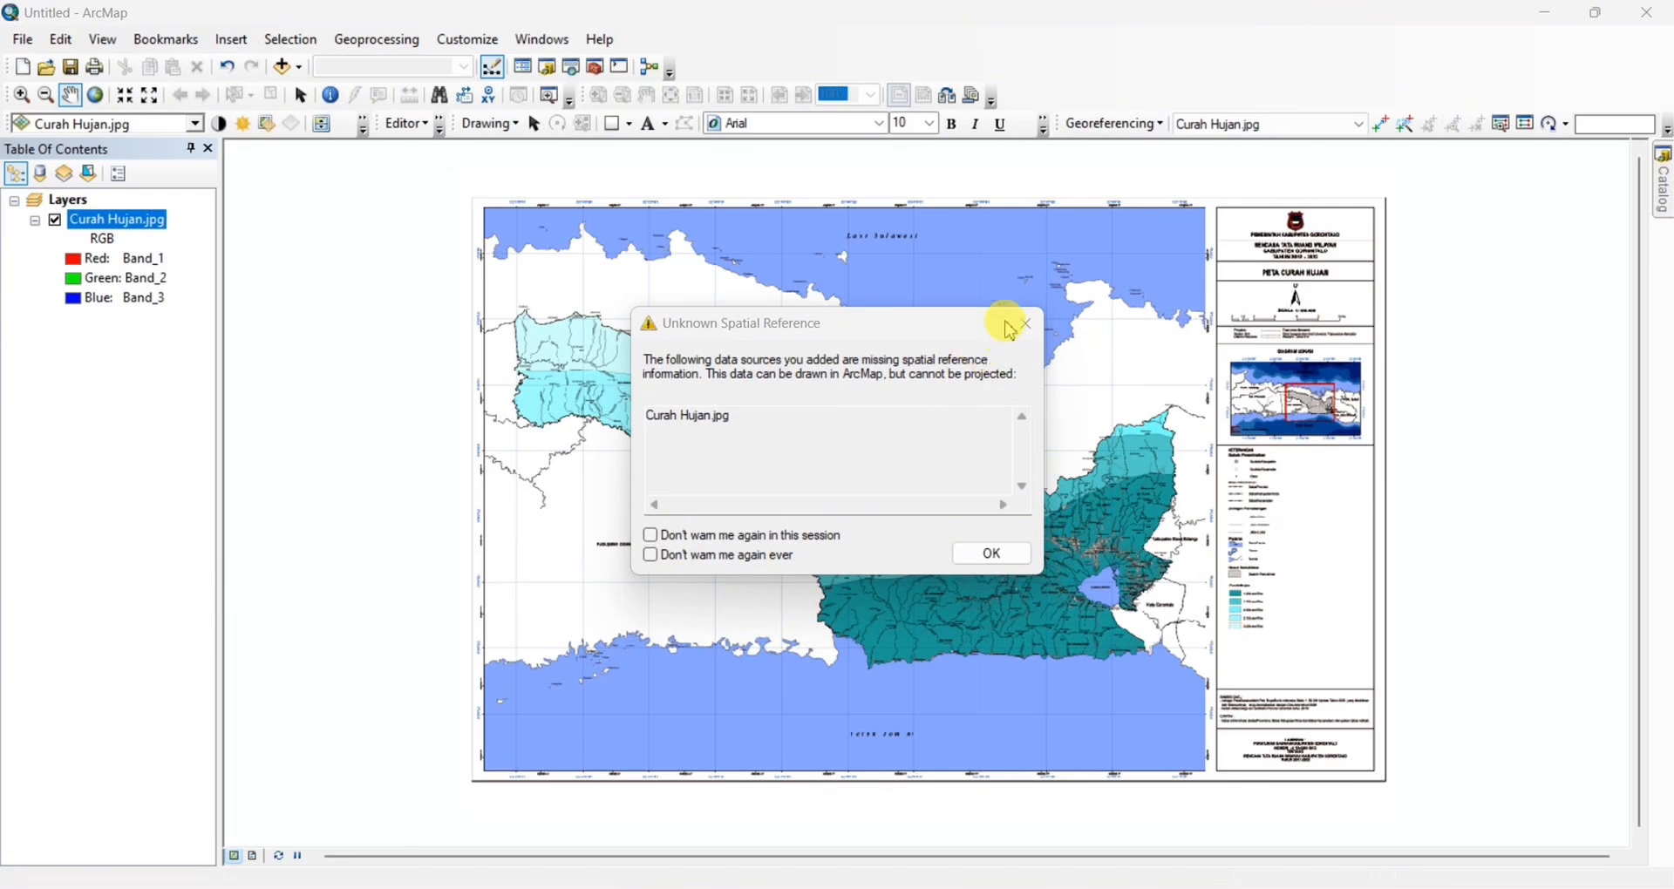
Dismiss the spatial reference warning and open a magnified viewer on the map's grid intersection at 122°20' E, 1°0' N
{"action": "left_click", "coordinate": [1030, 326]}
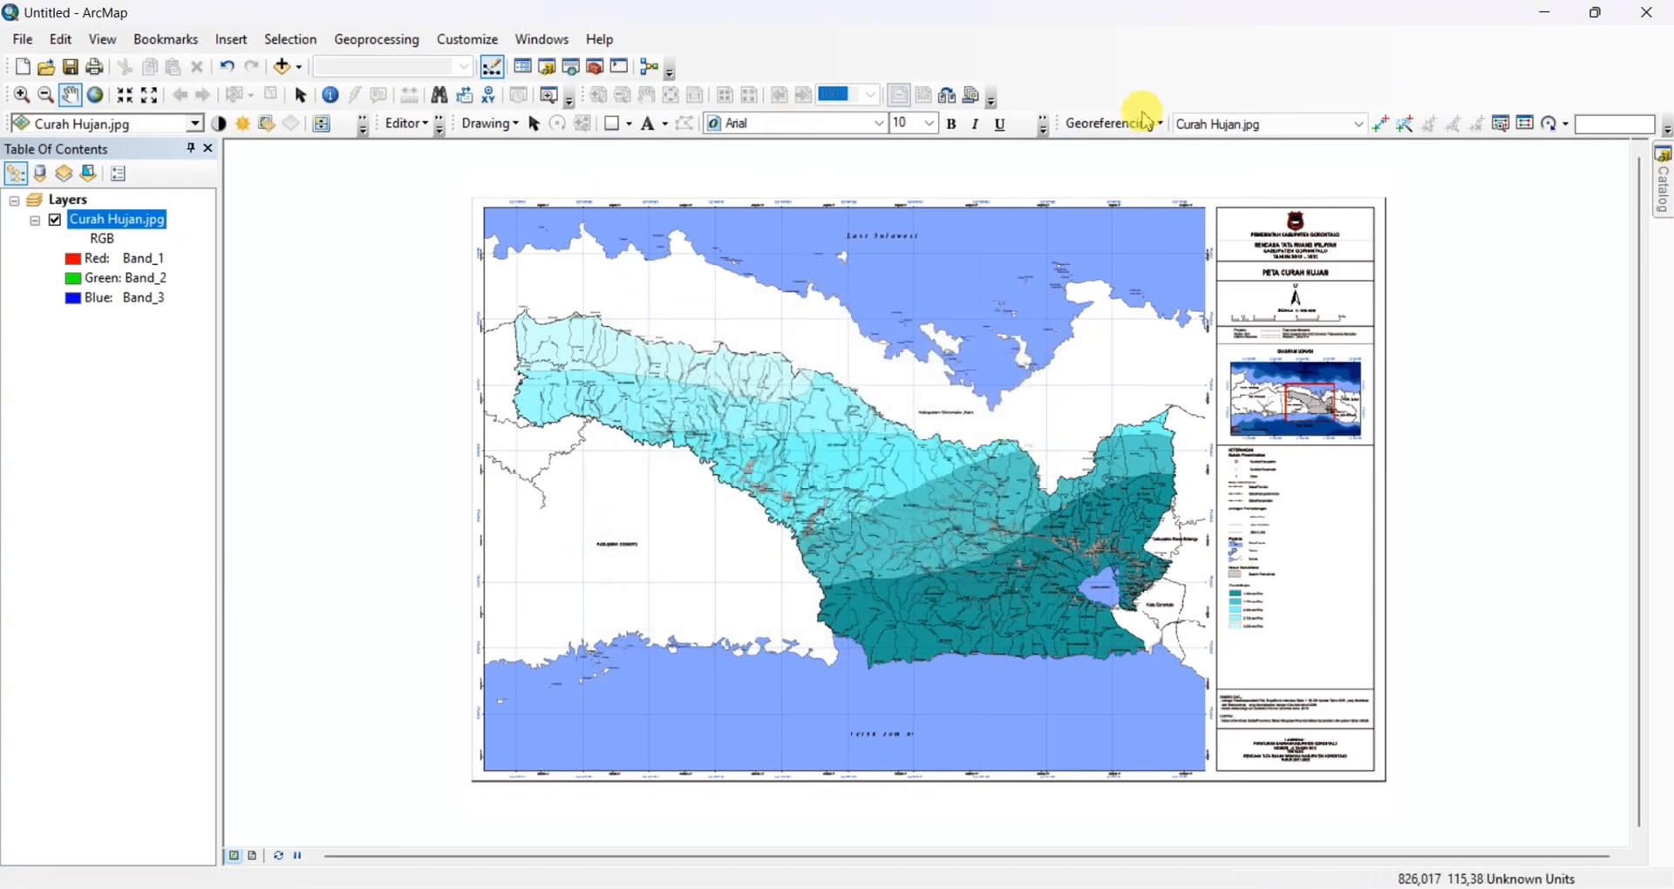
{"action": "left_click", "coordinate": [1383, 123]}
{"action": "scroll", "coordinate": [492, 179], "scroll_direction": "up", "scroll_amount": 3}
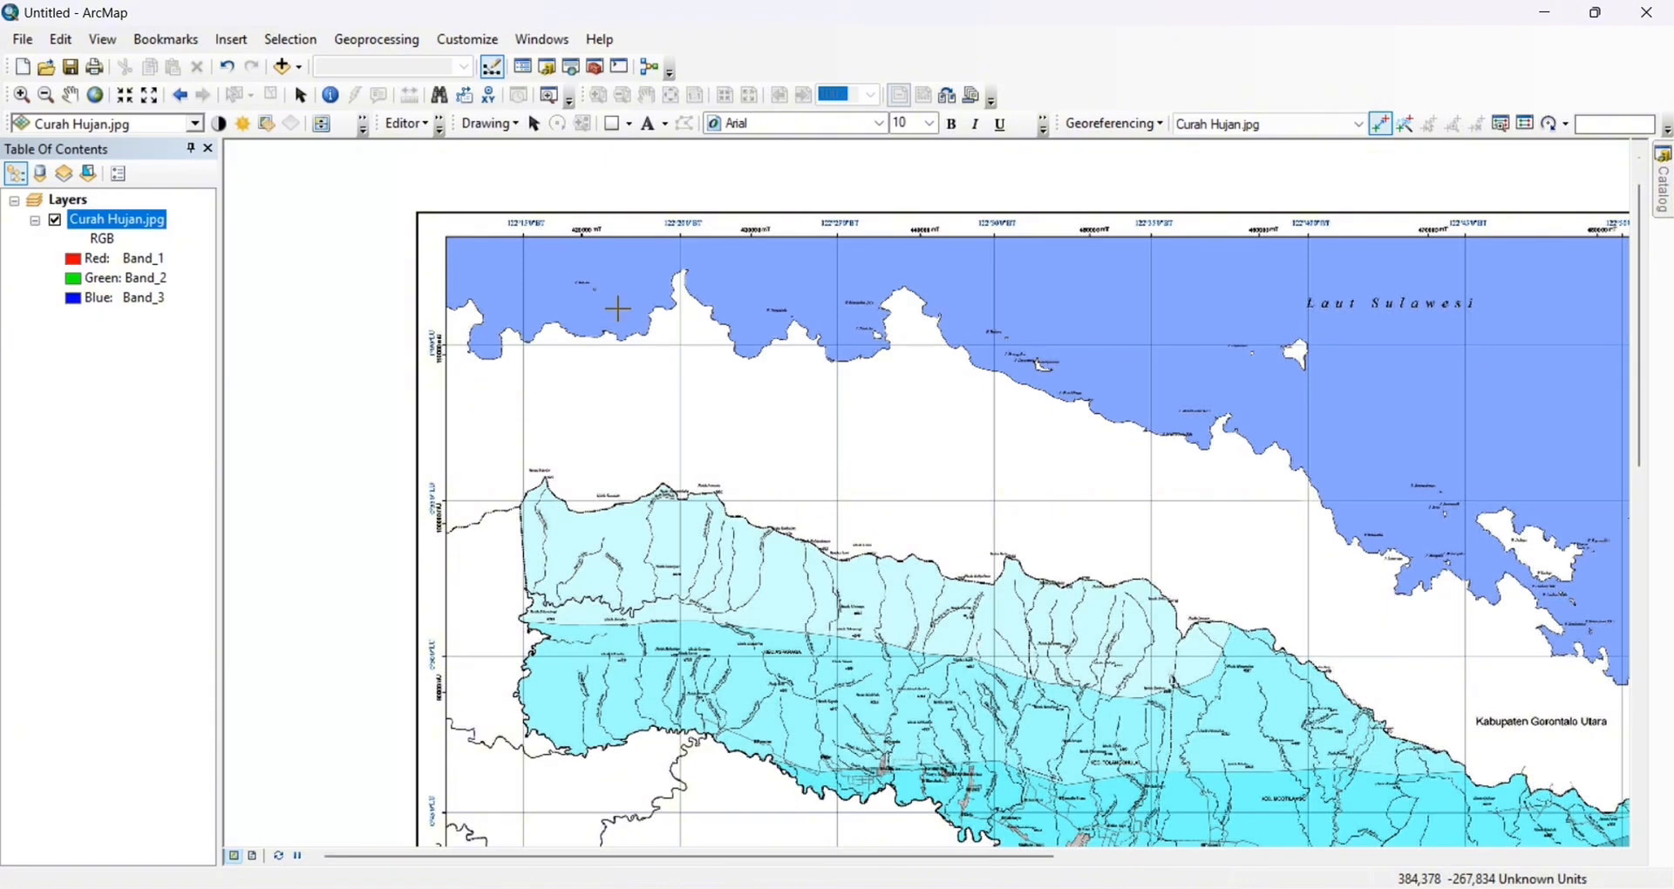
{"action": "scroll", "coordinate": [618, 309], "scroll_direction": "up", "scroll_amount": 1}
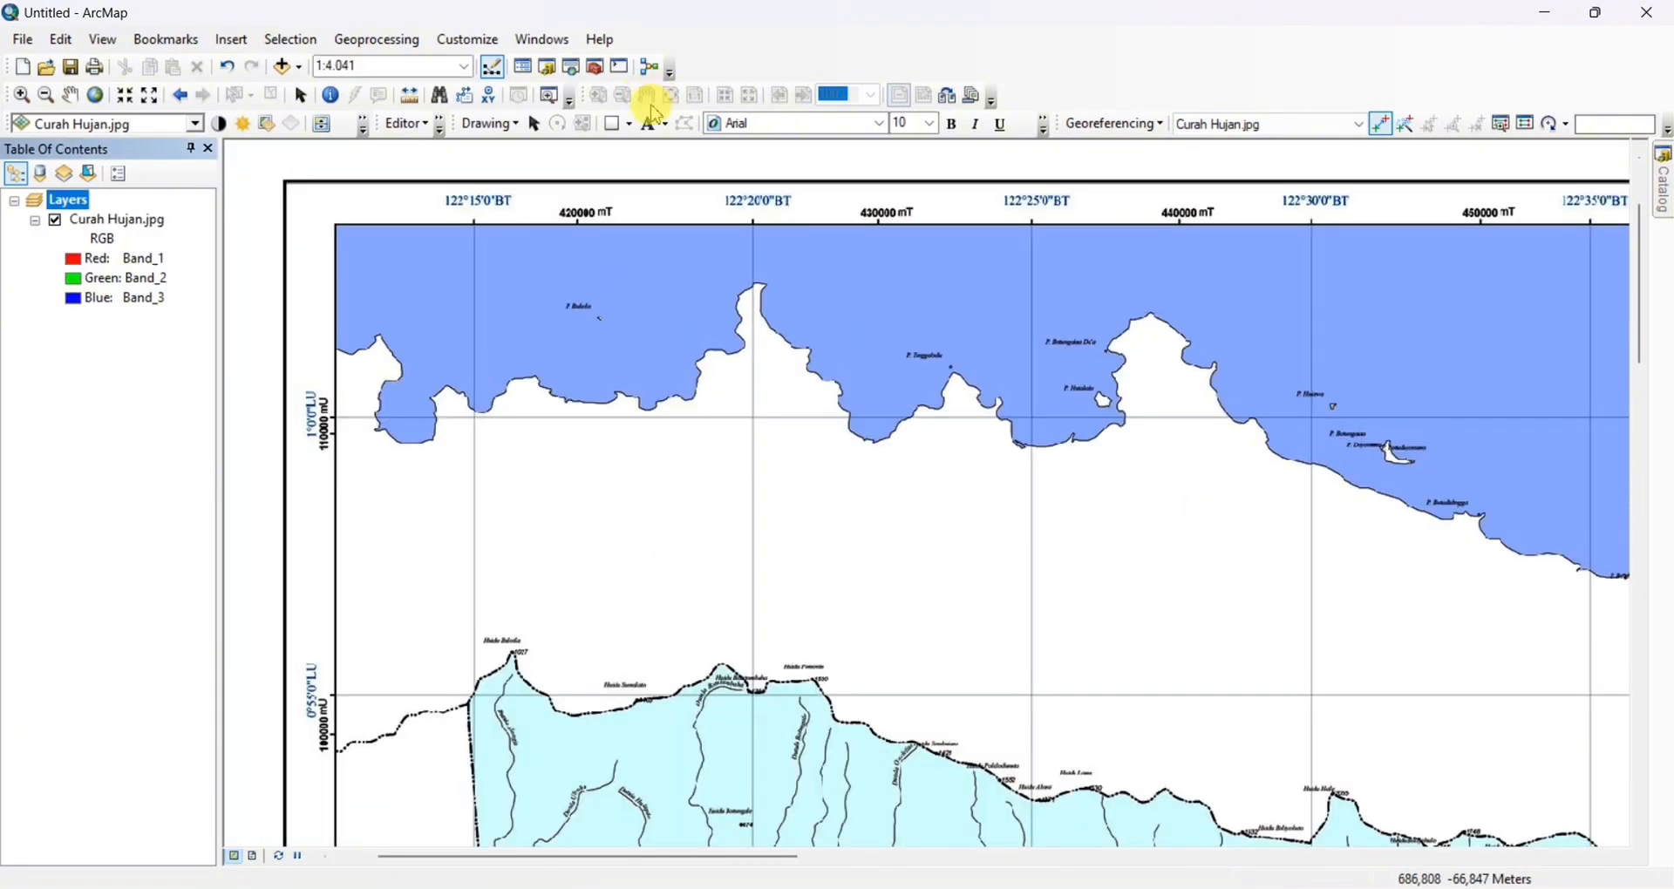
{"action": "left_click", "coordinate": [551, 97]}
{"action": "left_click_drag", "start_coordinate": [706, 370], "coordinate": [813, 490]}
Add a control point at the centre of that intersection with DMS coordinates 122°20'0" E, 1°0'0" N and close the viewer
{"action": "left_click", "coordinate": [1382, 125]}
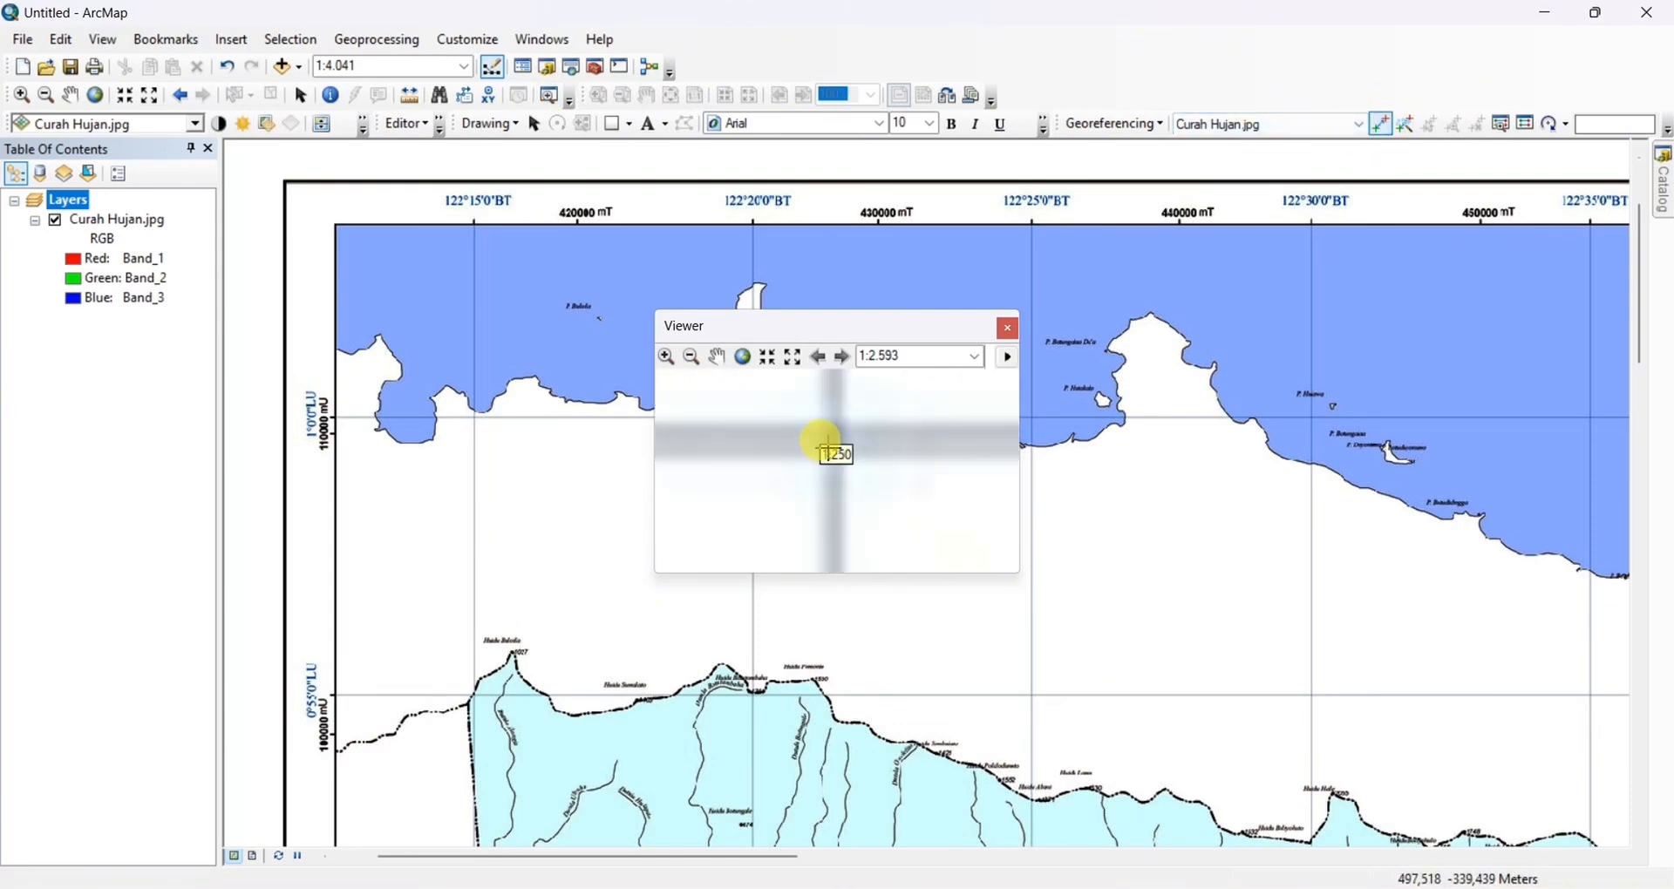
{"action": "scroll", "coordinate": [828, 452], "scroll_direction": "up", "scroll_amount": 2}
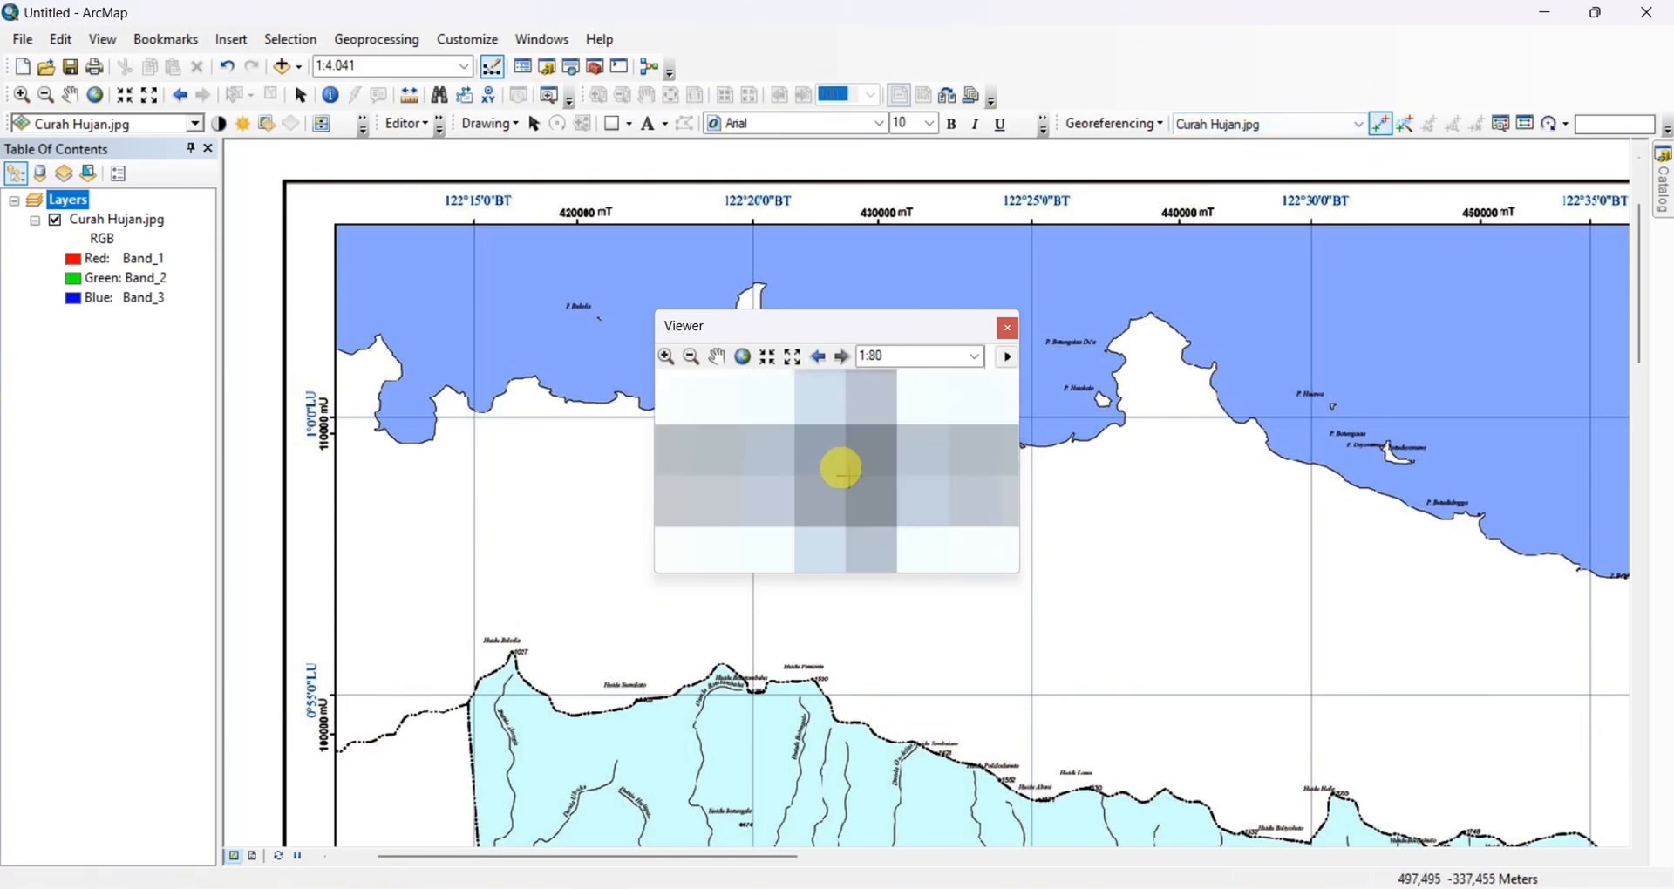
{"action": "scroll", "coordinate": [842, 469], "scroll_direction": "up", "scroll_amount": 1}
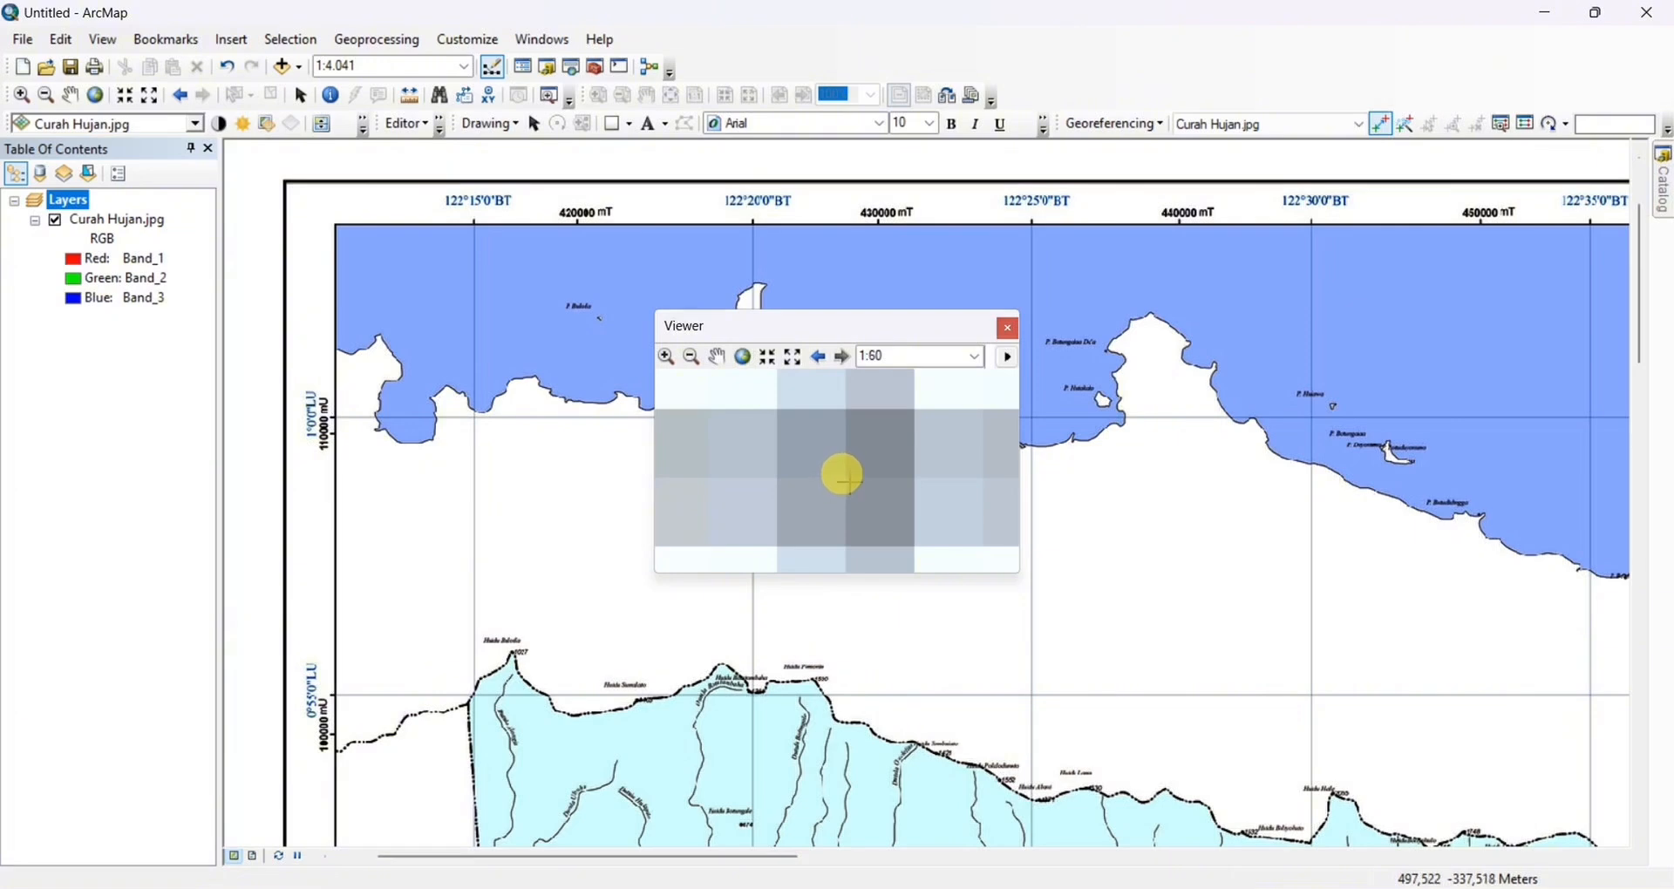
{"action": "right_click", "coordinate": [844, 478]}
{"action": "left_click", "coordinate": [877, 513]}
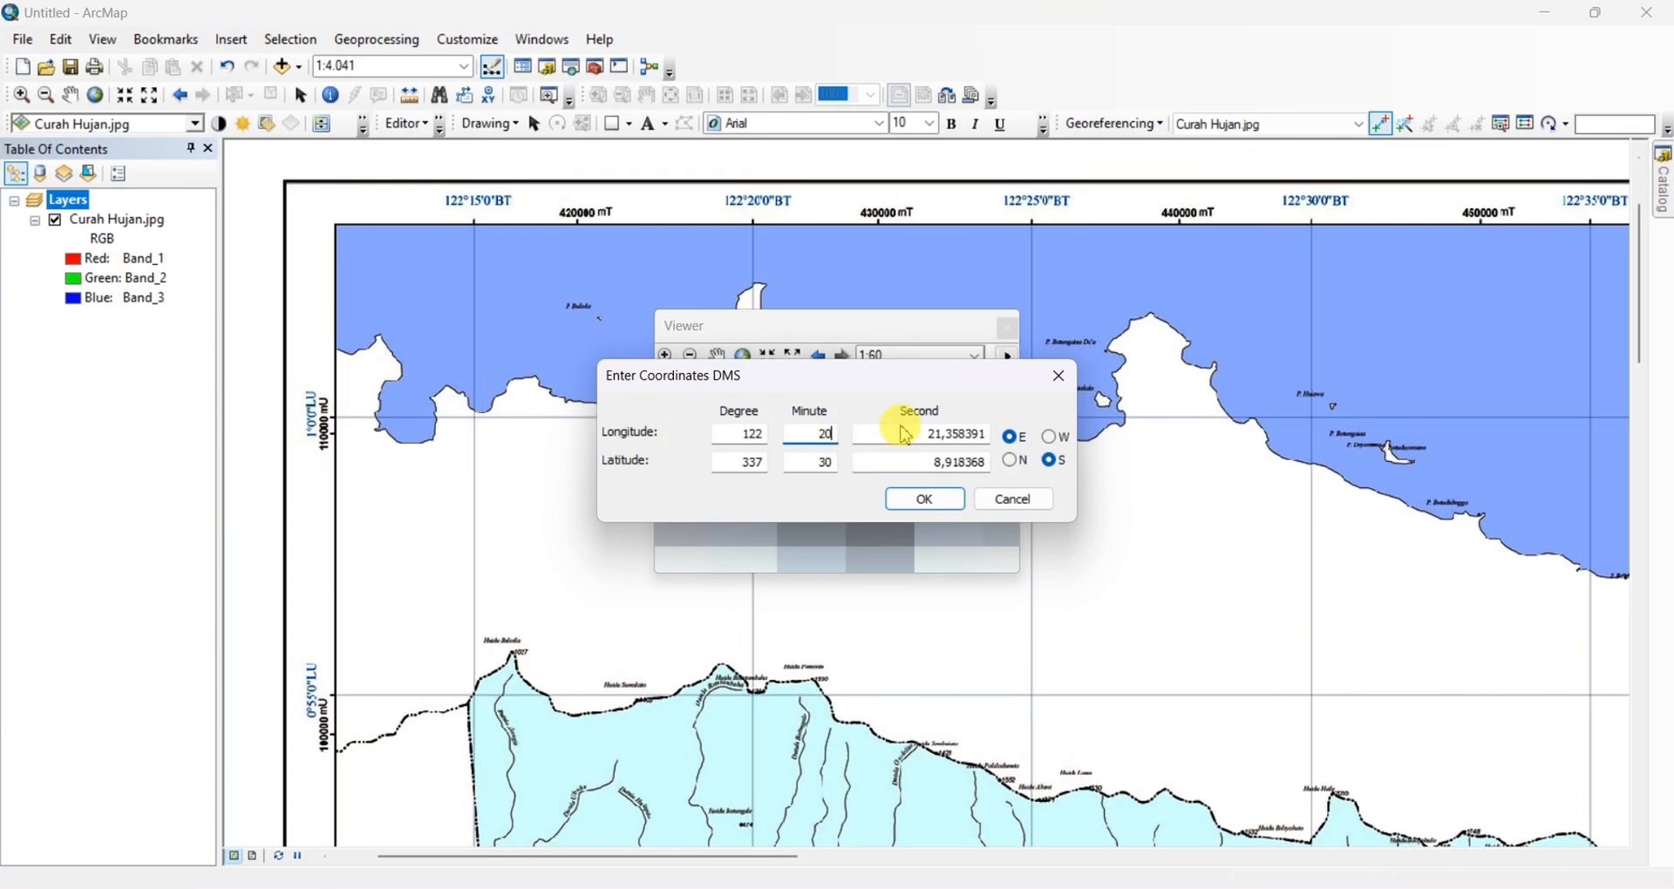
{"action": "left_click_drag", "start_coordinate": [906, 436], "coordinate": [984, 436]}
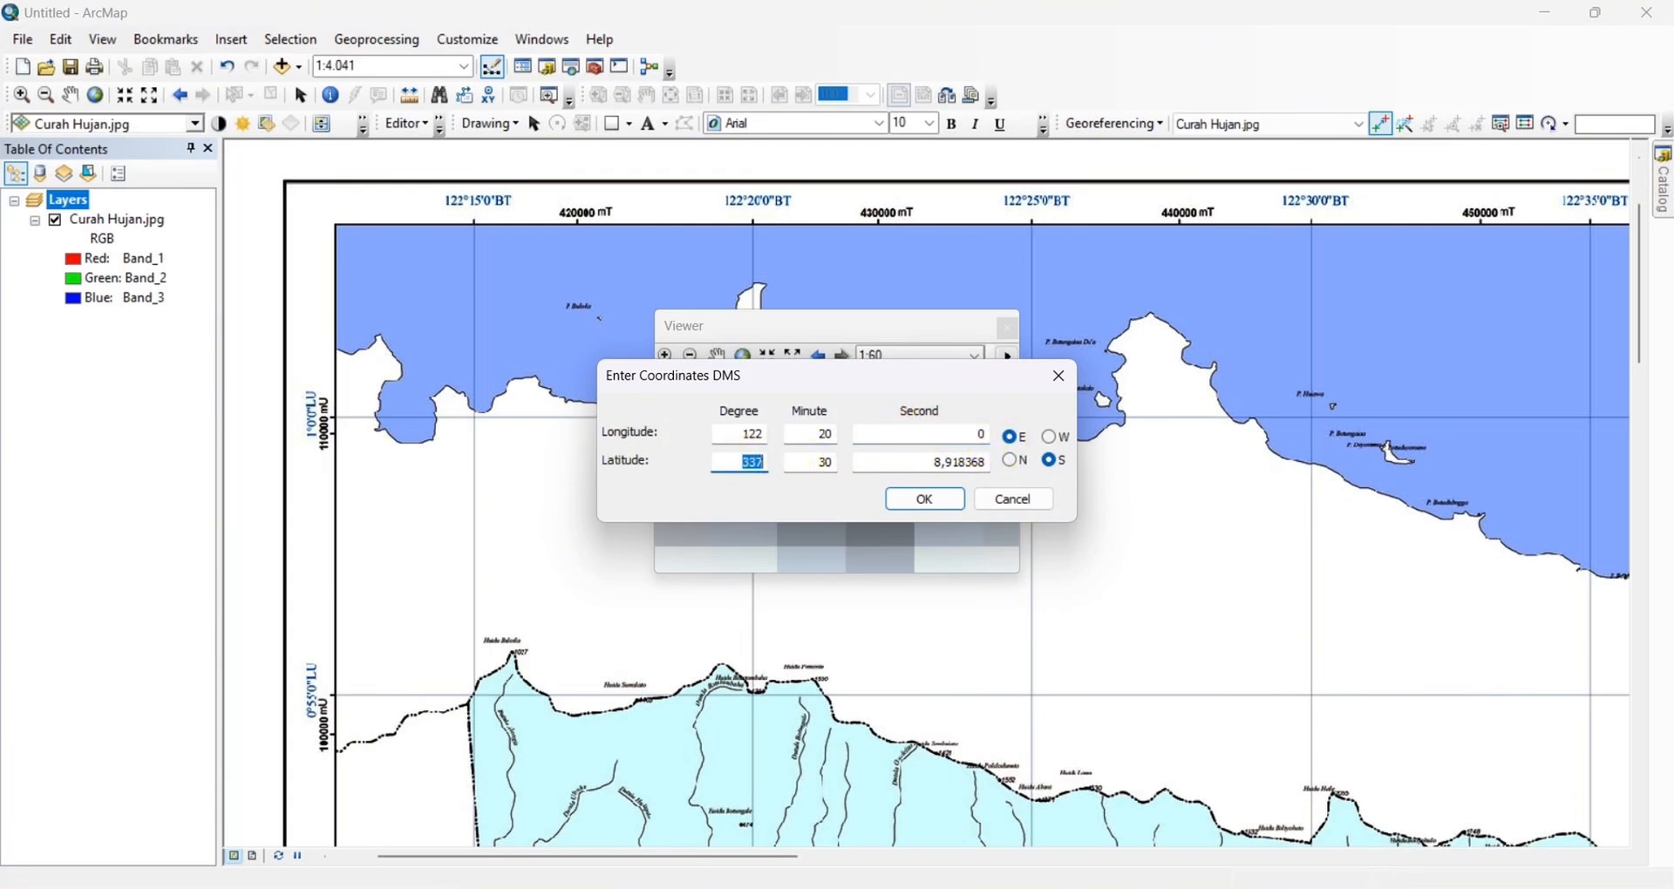
{"action": "left_click_drag", "start_coordinate": [921, 465], "coordinate": [995, 467]}
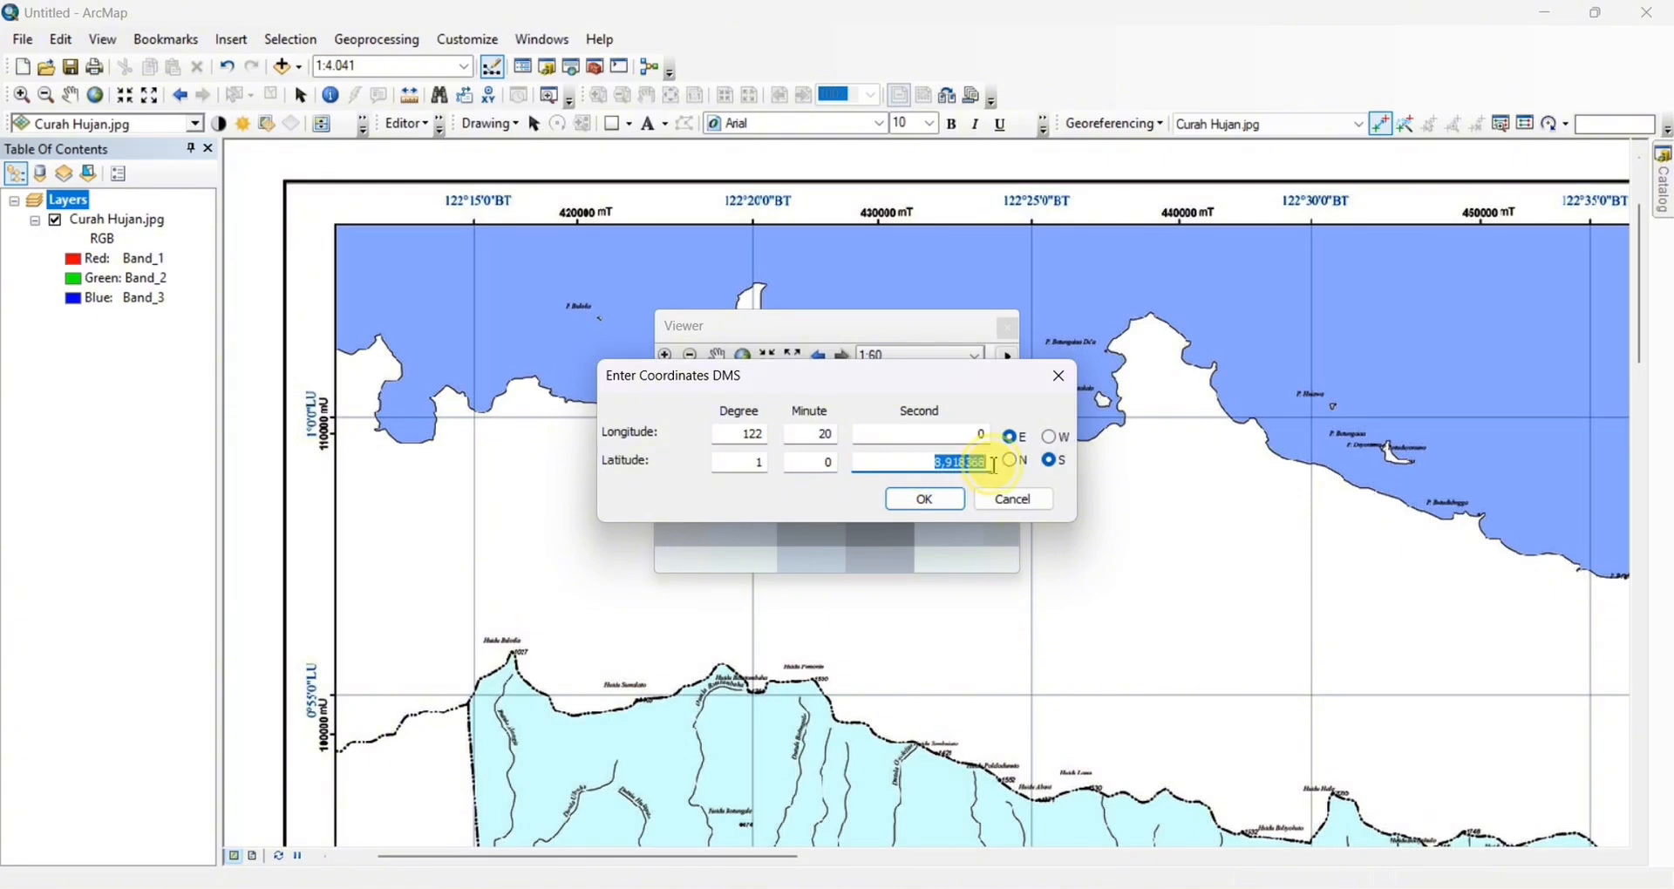
{"action": "left_click", "coordinate": [926, 500]}
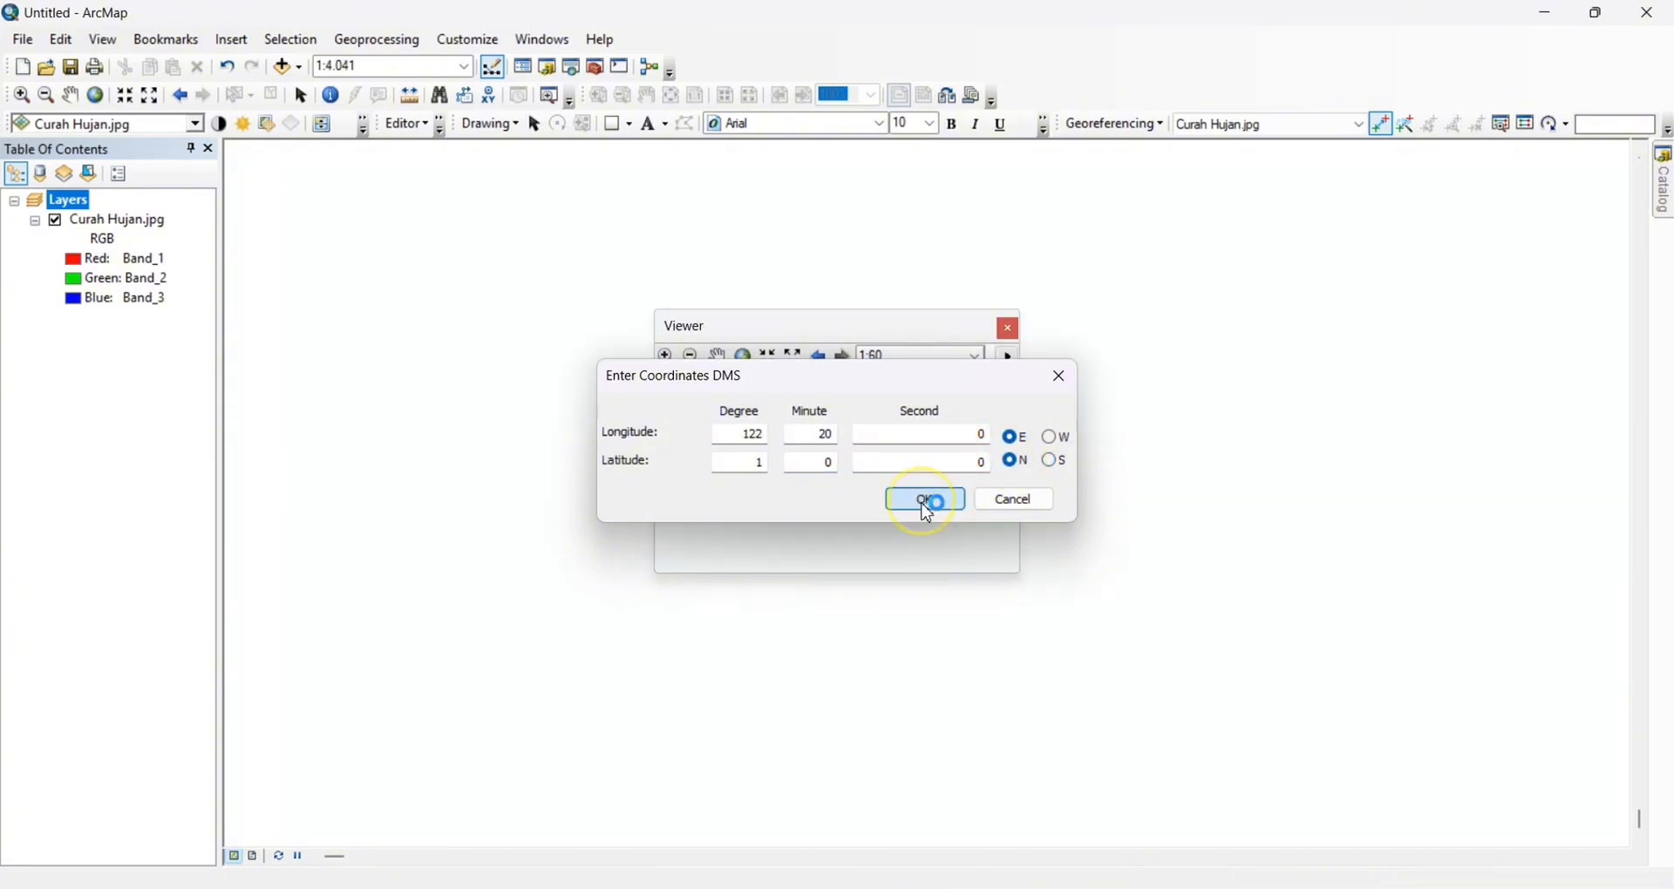
{"action": "left_click", "coordinate": [1008, 328]}
Open a magnified viewer on the grid intersection at 123°0' E, 1°0' N
{"action": "right_click", "coordinate": [137, 223]}
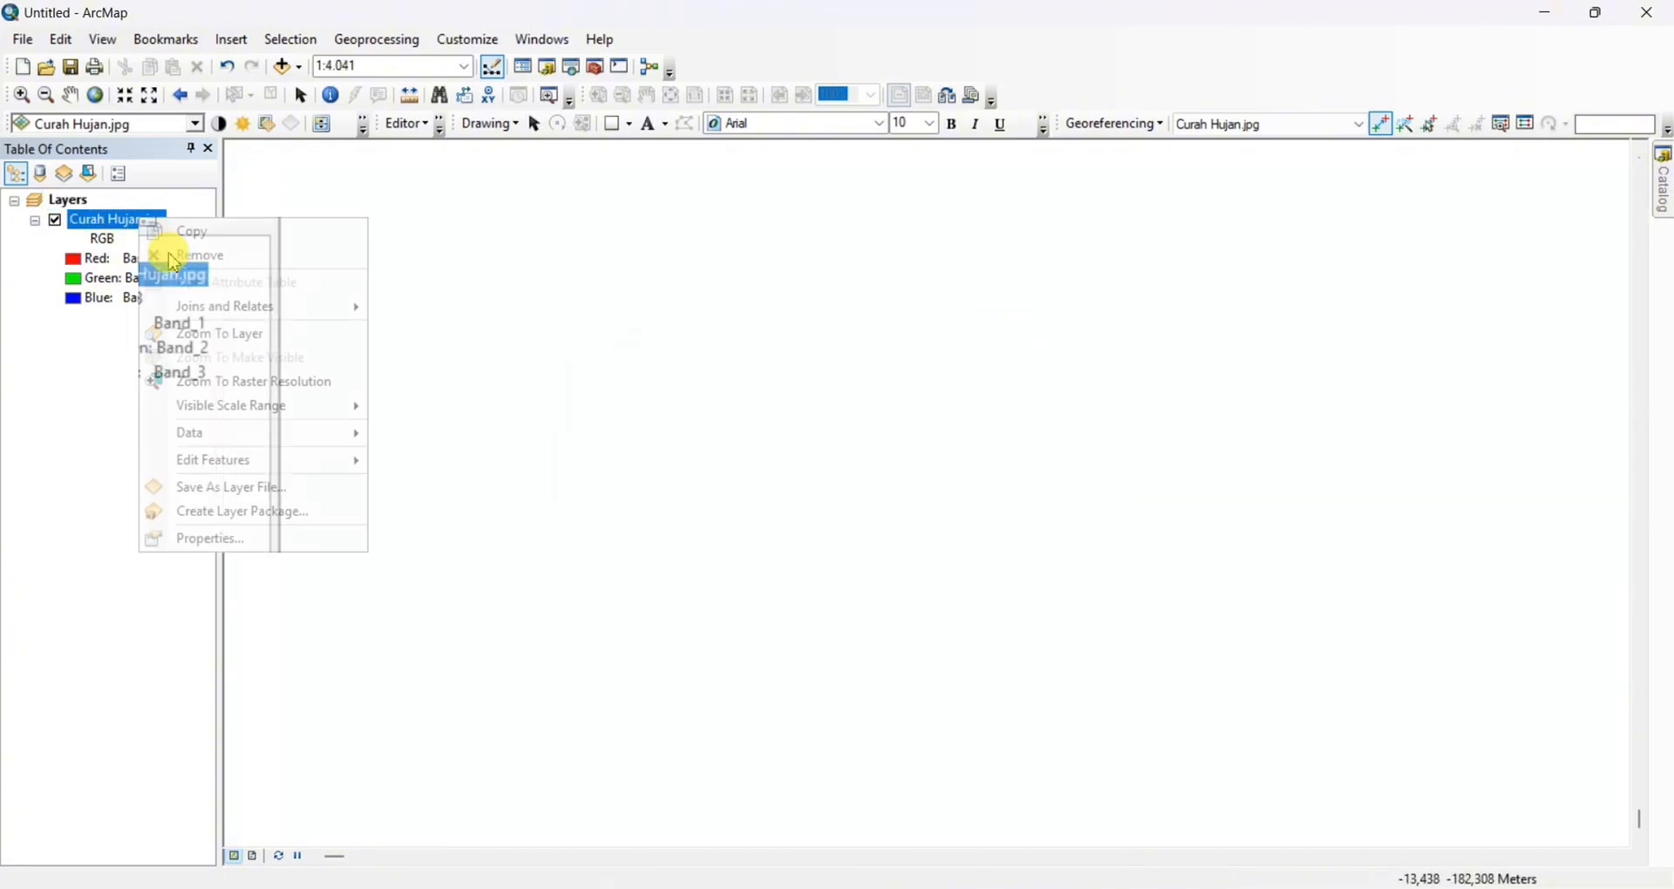
{"action": "left_click", "coordinate": [197, 333]}
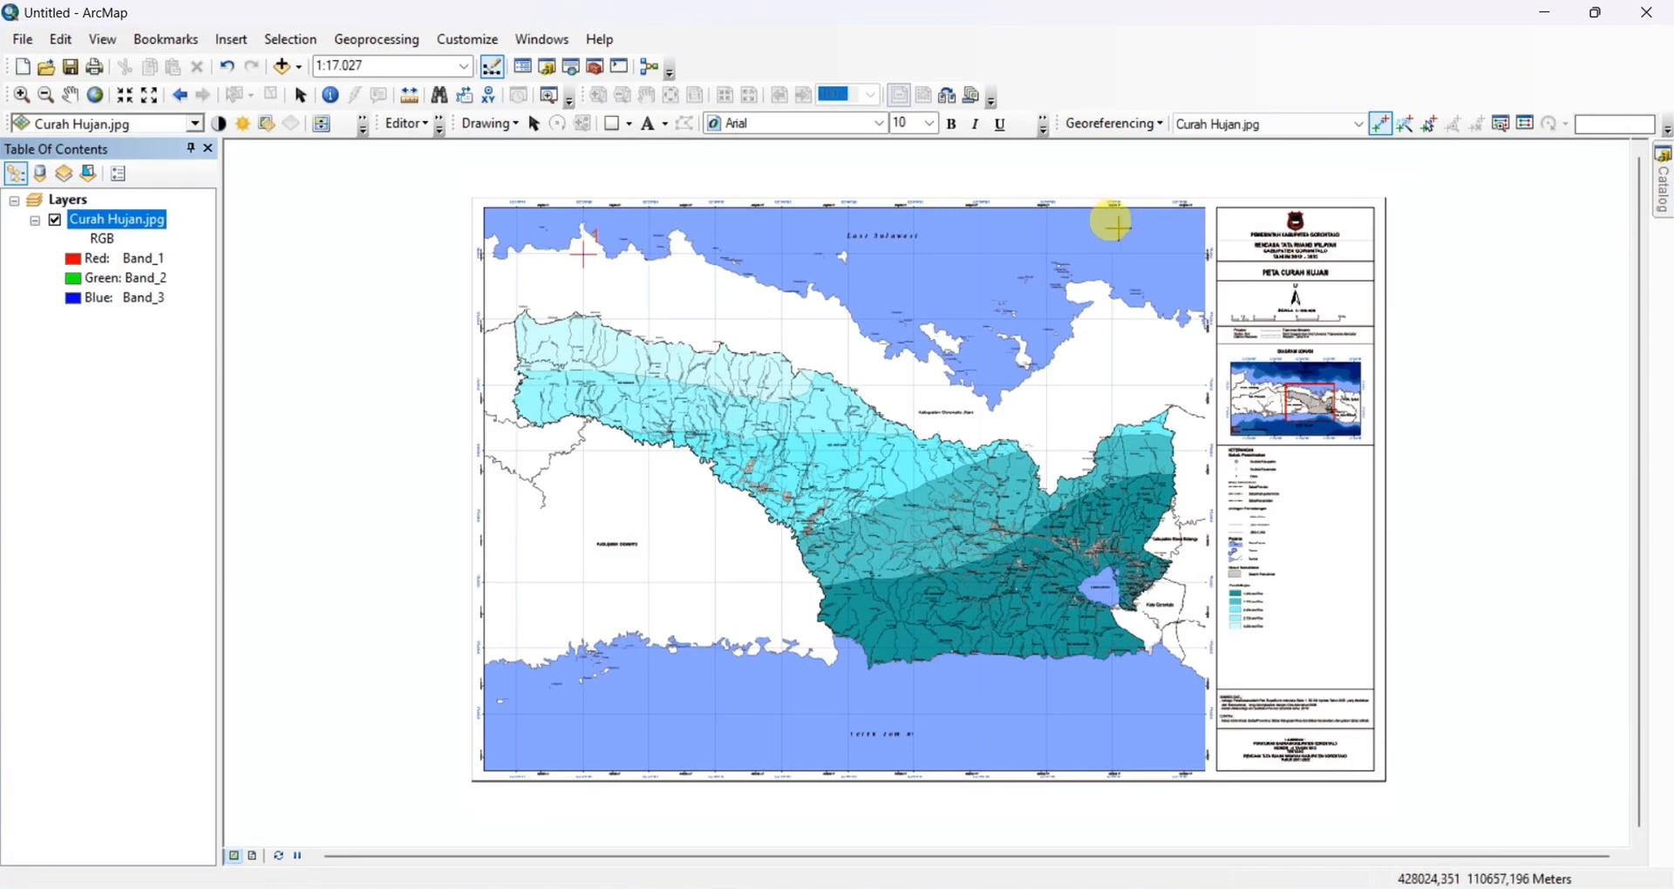
{"action": "scroll", "coordinate": [1159, 231], "scroll_direction": "up", "scroll_amount": 1}
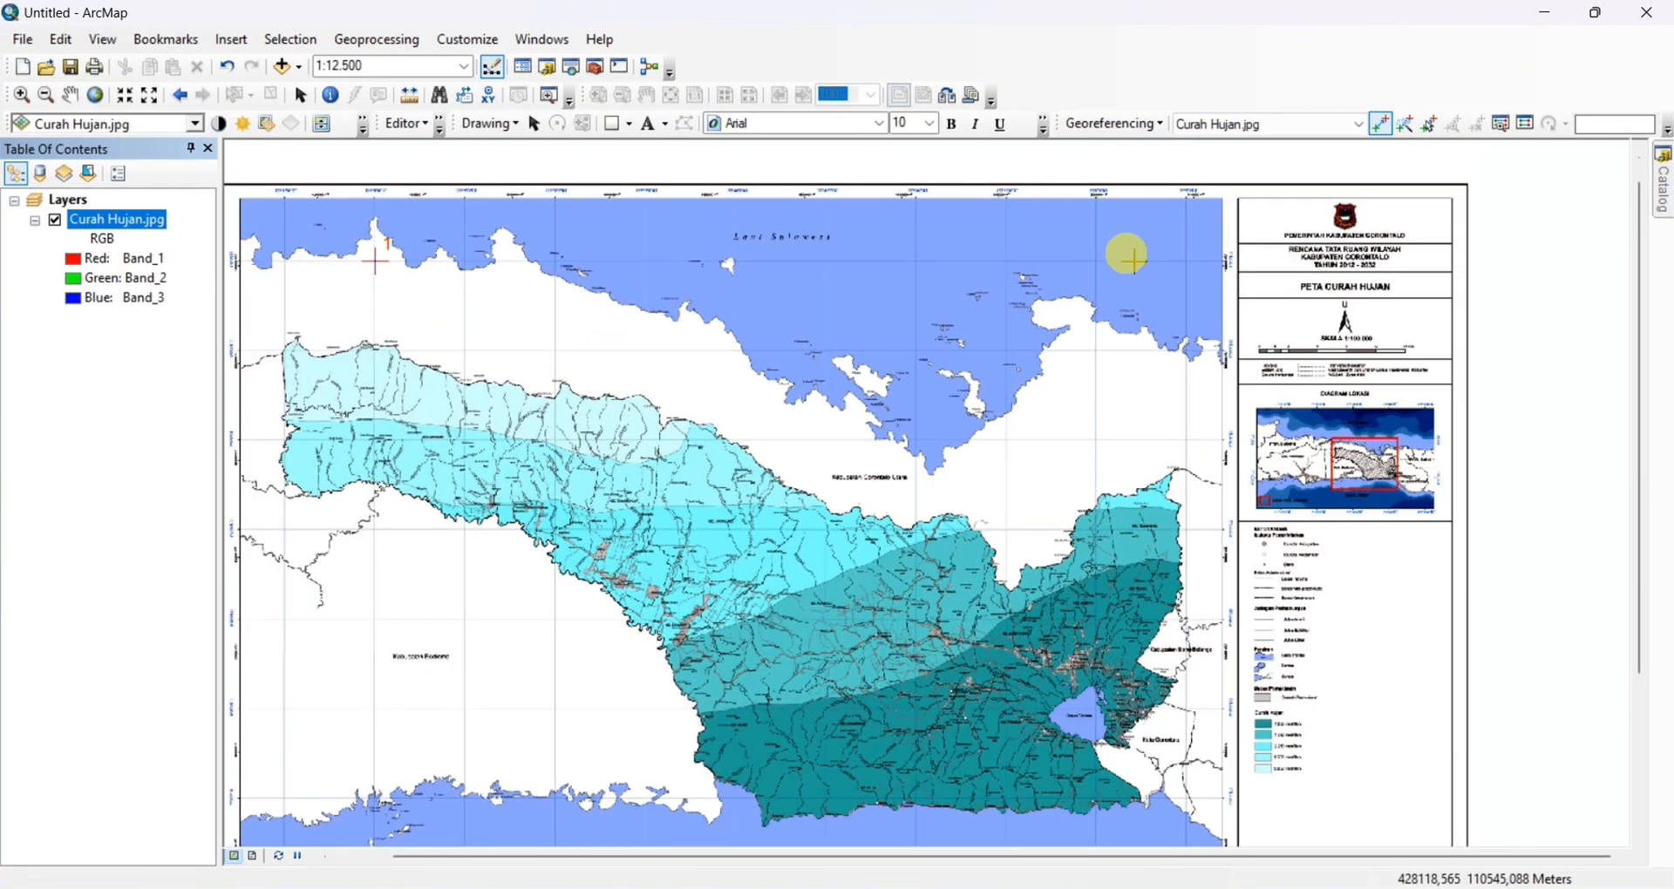
{"action": "scroll", "coordinate": [1114, 250], "scroll_direction": "up", "scroll_amount": 3}
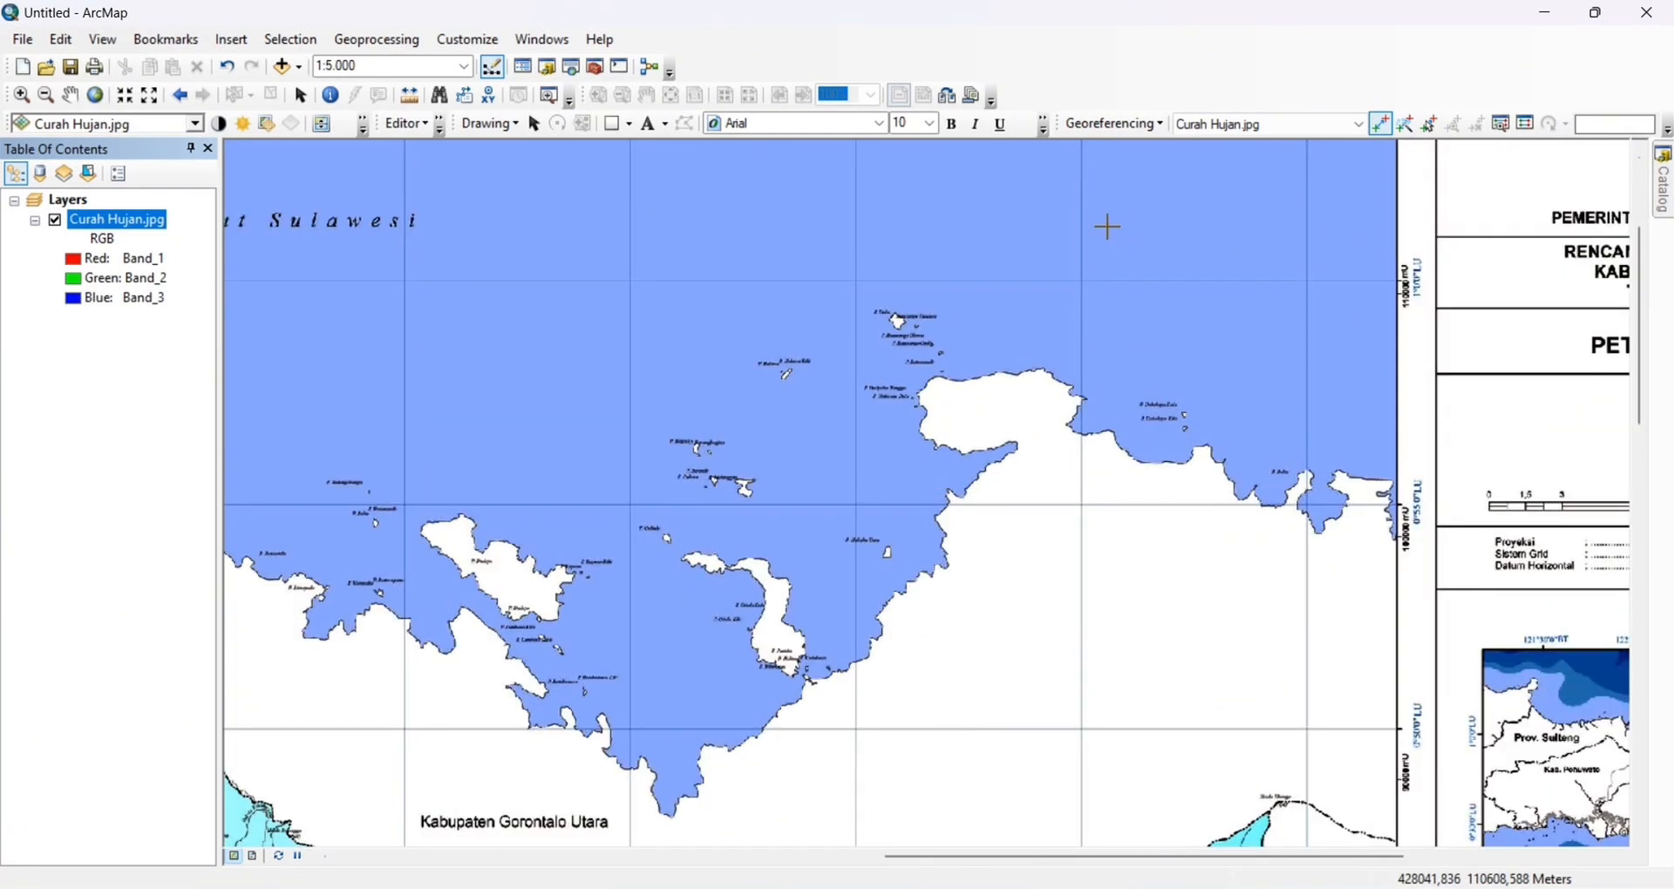
{"action": "left_click_drag", "start_coordinate": [1107, 224], "coordinate": [1103, 345]}
{"action": "scroll", "coordinate": [1095, 347], "scroll_direction": "up", "scroll_amount": 2}
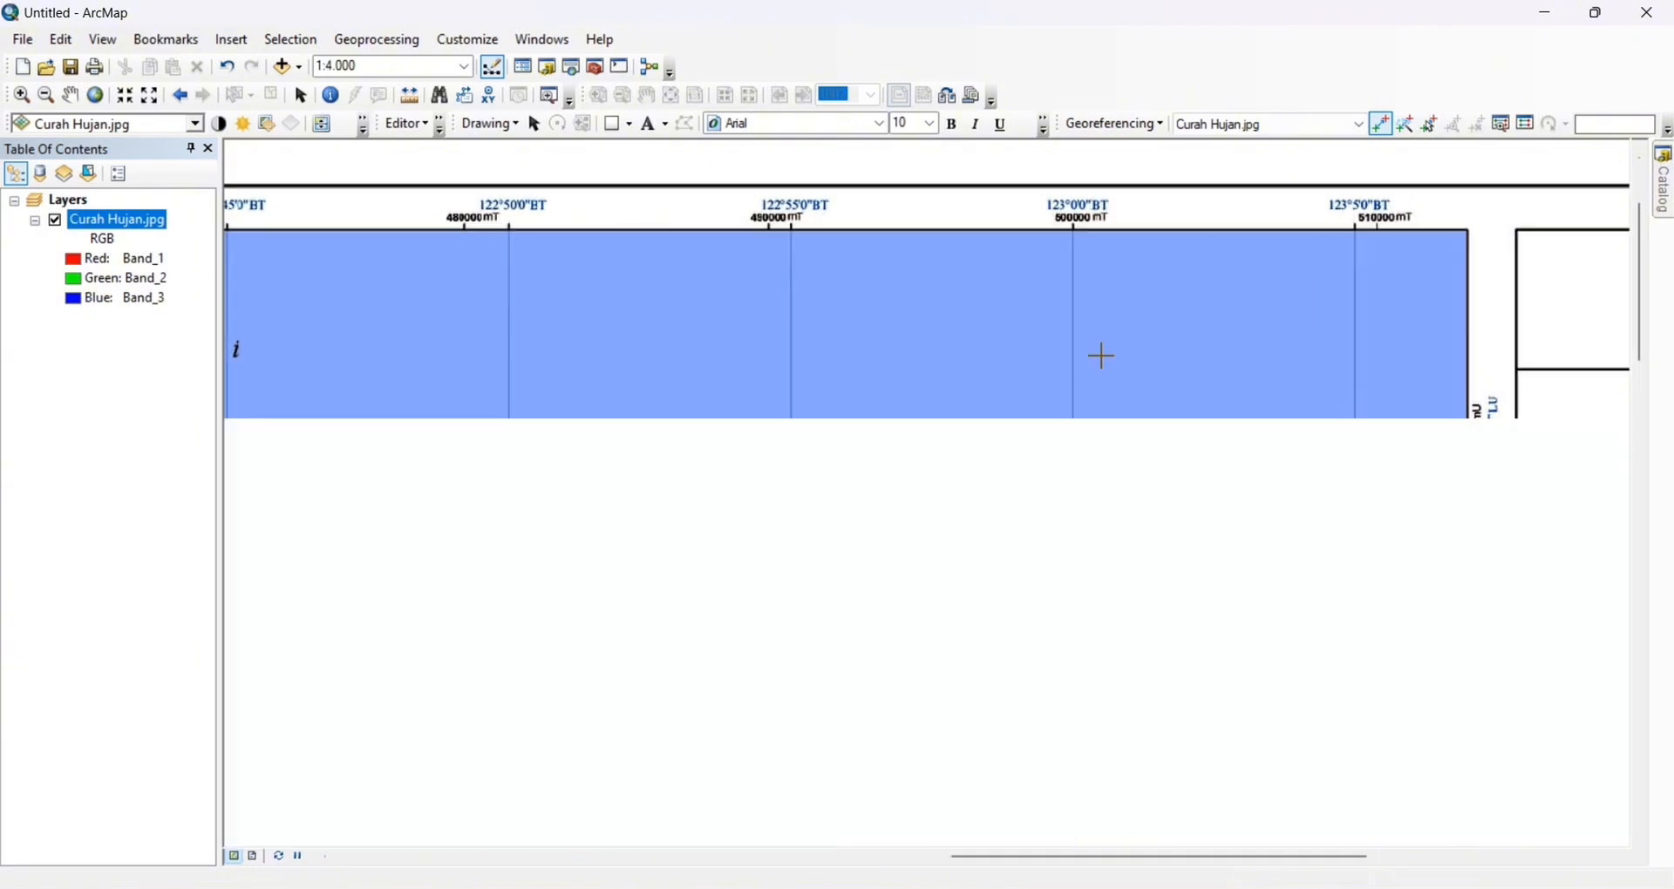
{"action": "left_click", "coordinate": [650, 68]}
{"action": "left_click_drag", "start_coordinate": [1035, 404], "coordinate": [1084, 467]}
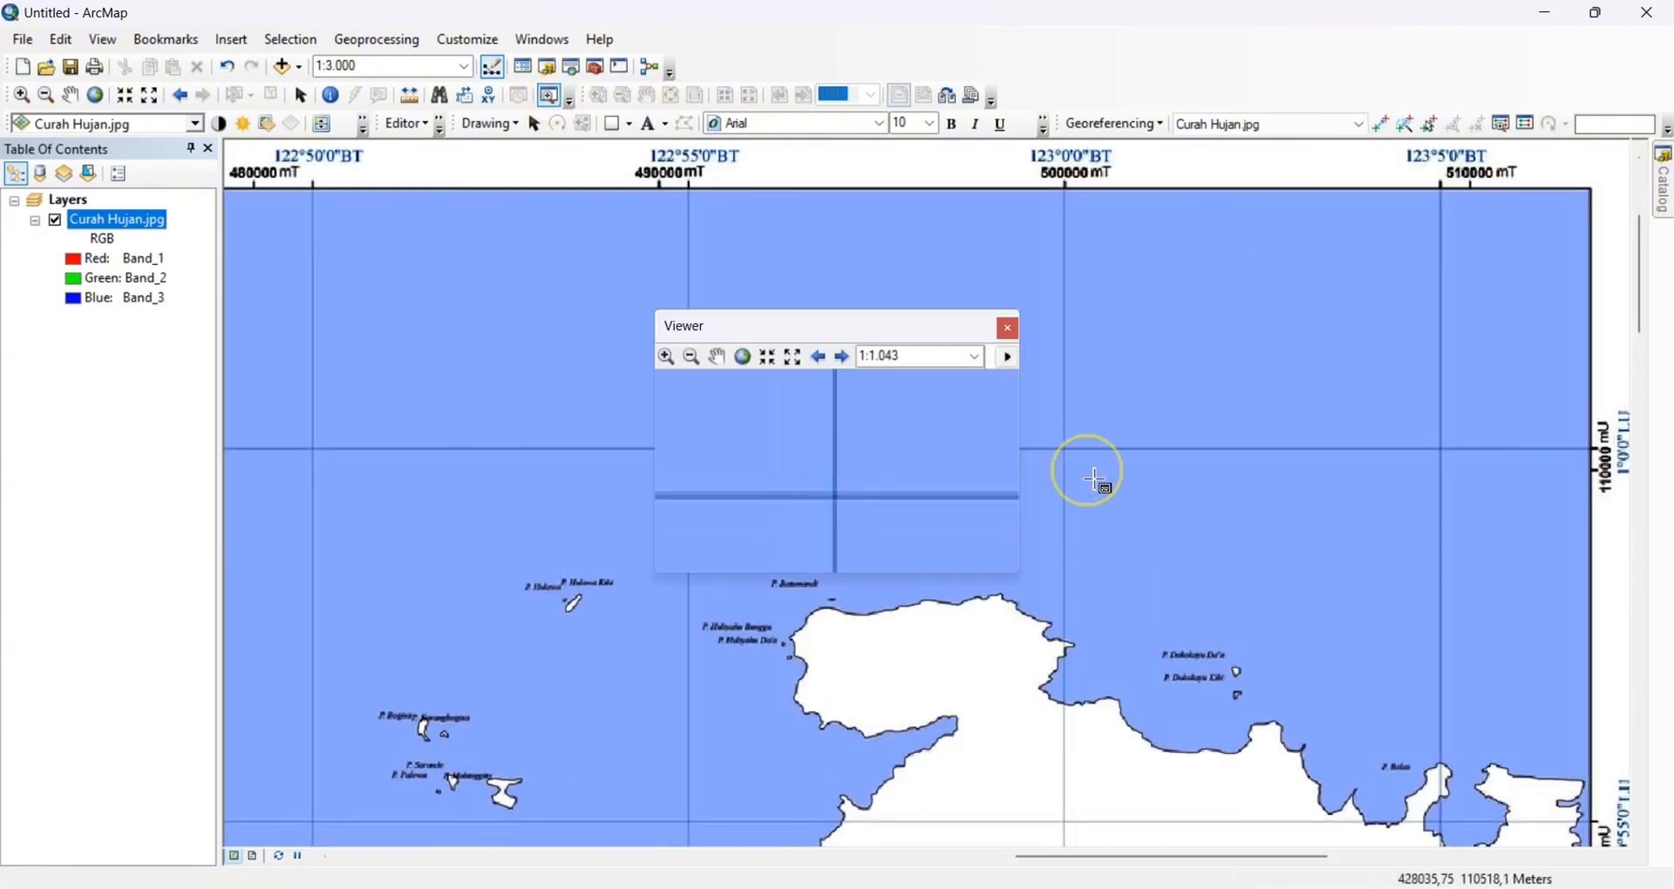
Add the second control point at the intersection's centre with DMS coordinates 123°0'0" E, 1°0'0" N and close the viewer
{"action": "scroll", "coordinate": [833, 484], "scroll_direction": "up", "scroll_amount": 6}
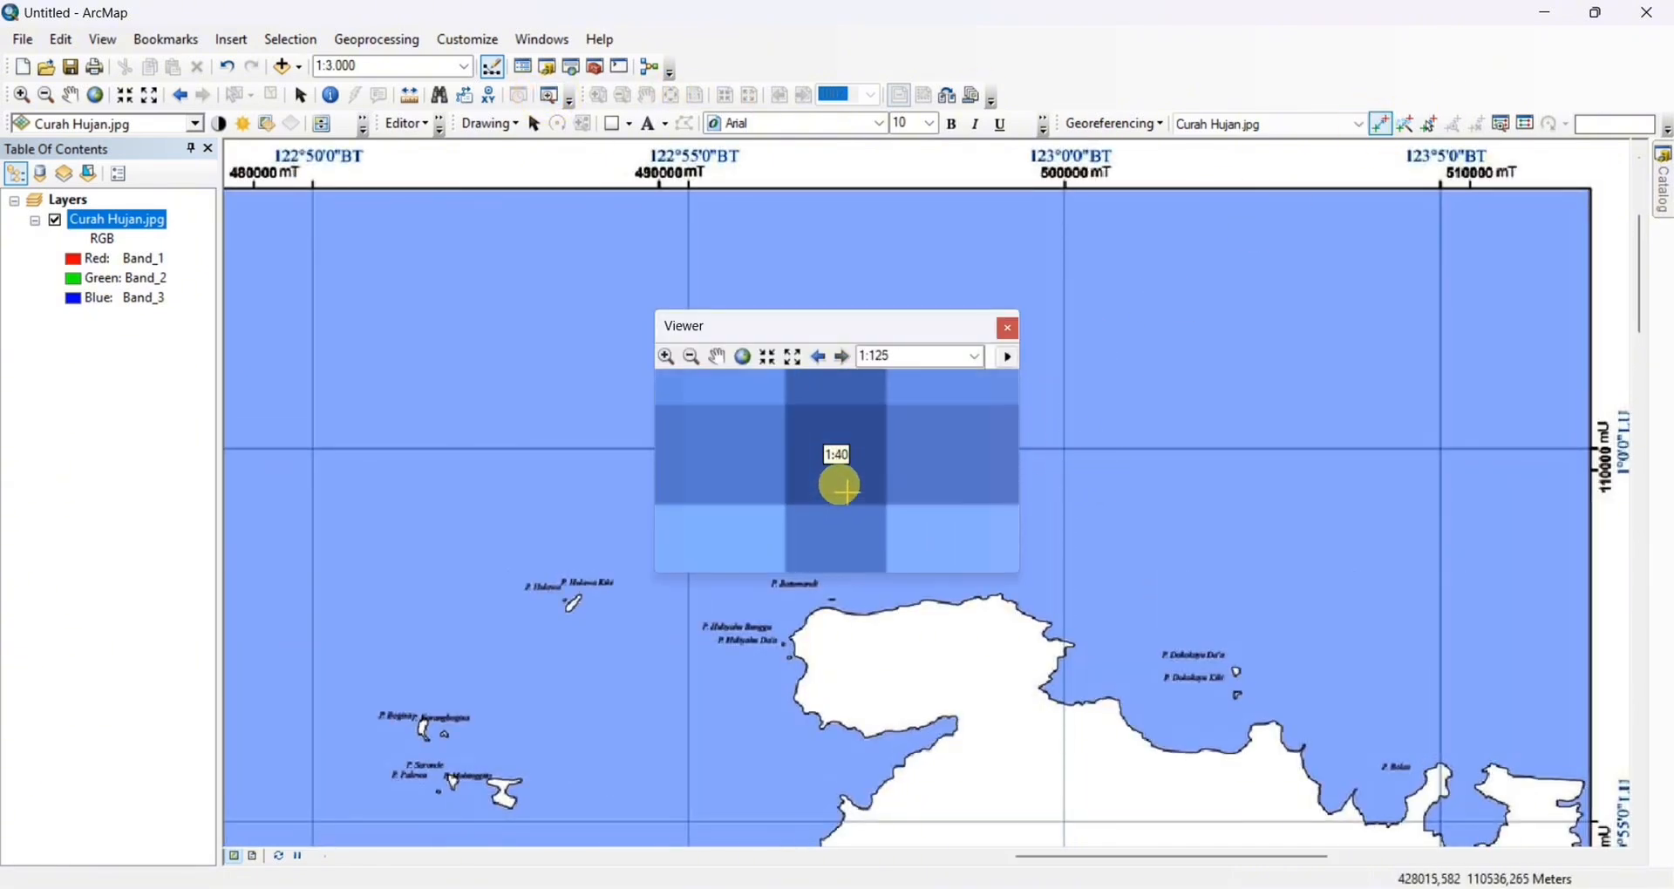
{"action": "scroll", "coordinate": [844, 473], "scroll_direction": "up", "scroll_amount": 1}
{"action": "right_click", "coordinate": [841, 476]}
{"action": "left_click", "coordinate": [902, 506]}
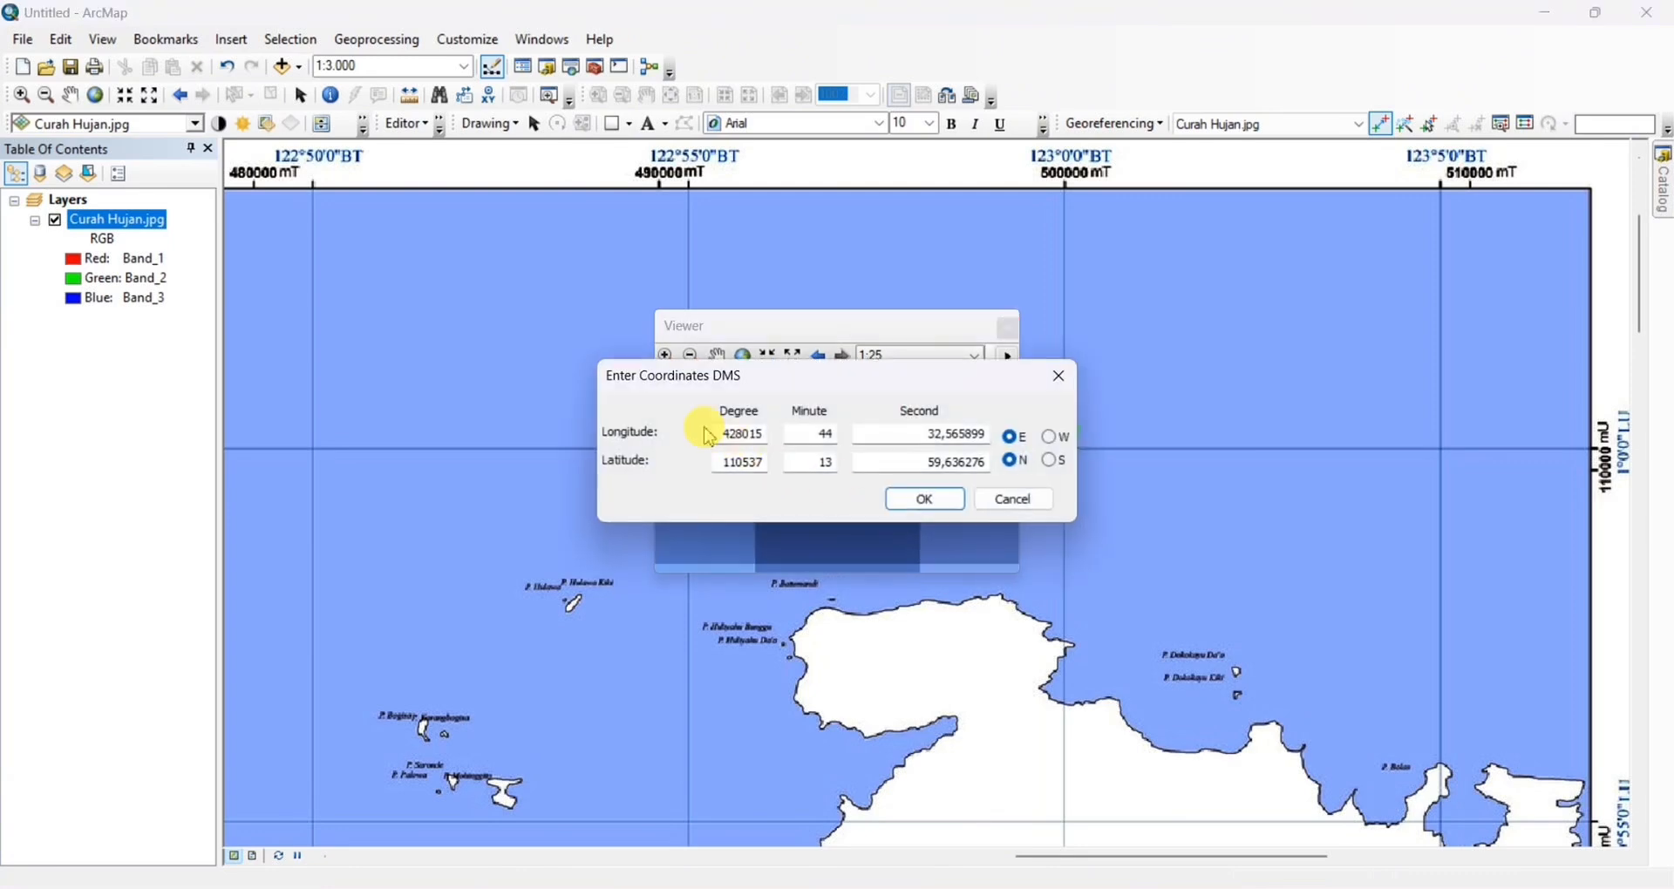
{"action": "double_click", "coordinate": [917, 438]}
{"action": "type", "text": "0"}
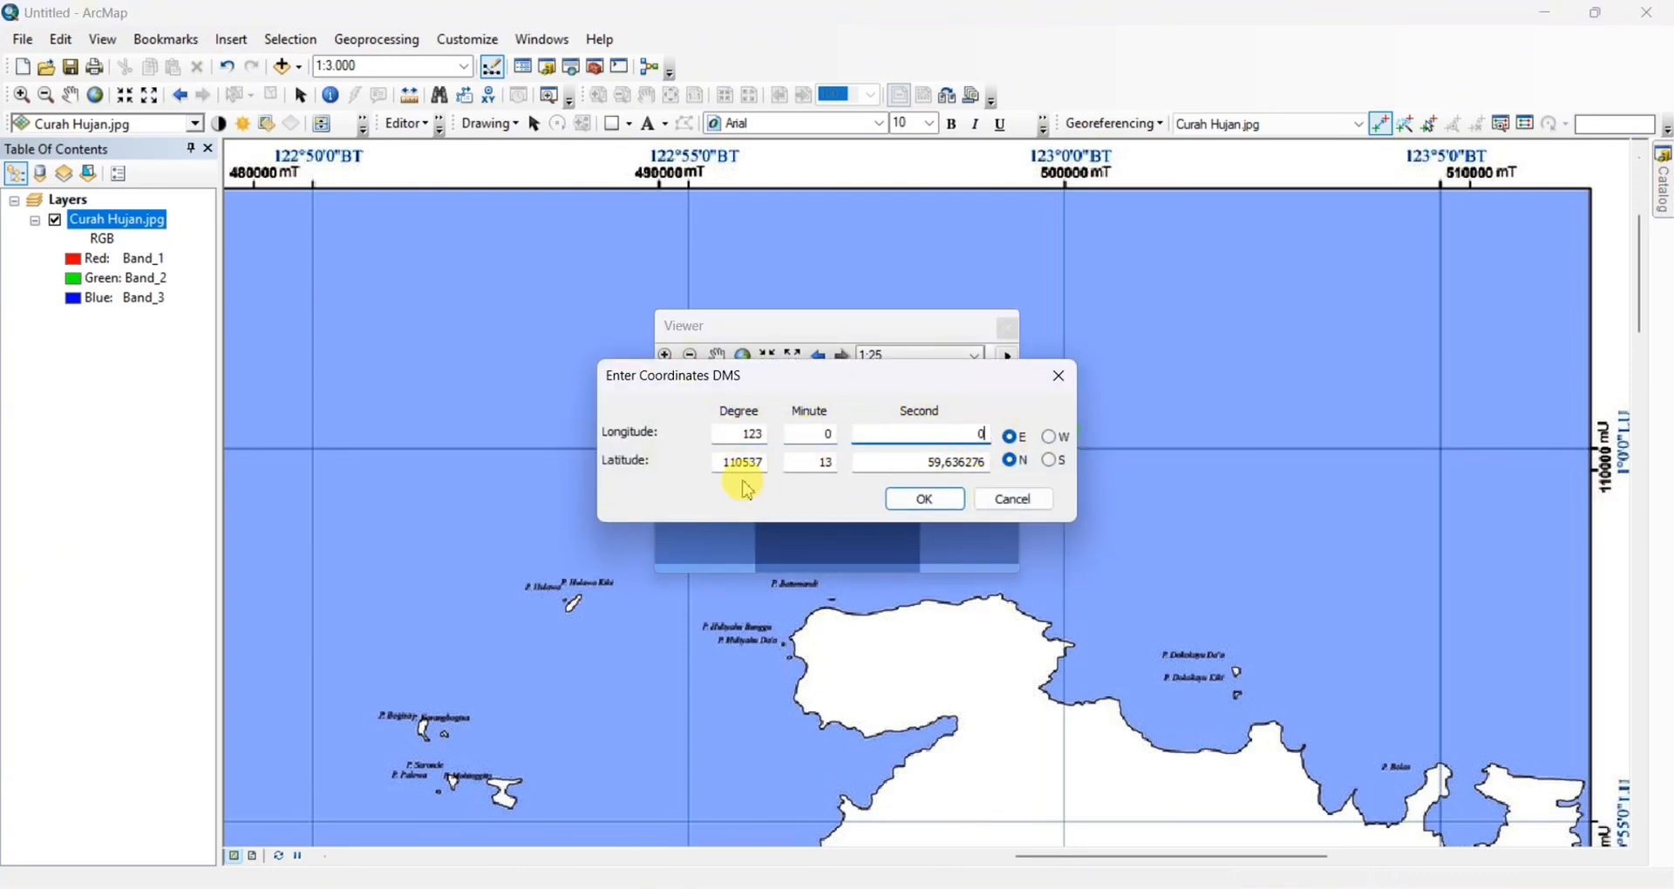
{"action": "left_click_drag", "start_coordinate": [922, 464], "coordinate": [1005, 464]}
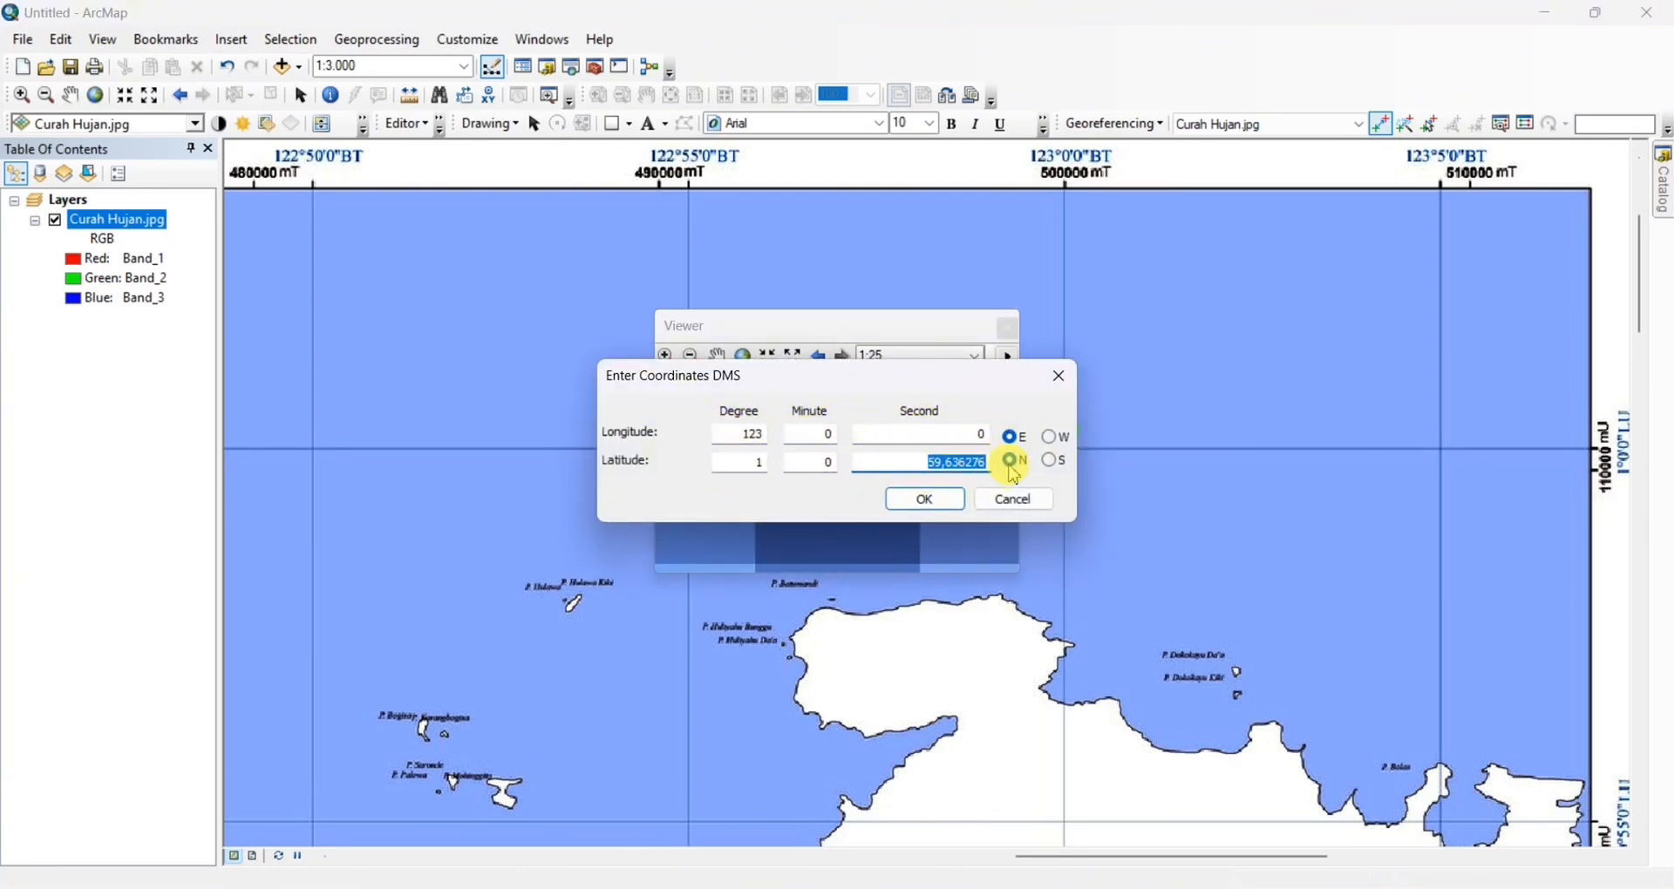
{"action": "type", "text": "0"}
{"action": "left_click", "coordinate": [926, 503]}
{"action": "left_click", "coordinate": [1007, 328]}
Open a magnified viewer on the grid intersection at 122°20' E, 0°25' N
{"action": "right_click", "coordinate": [112, 221]}
{"action": "left_click", "coordinate": [223, 329]}
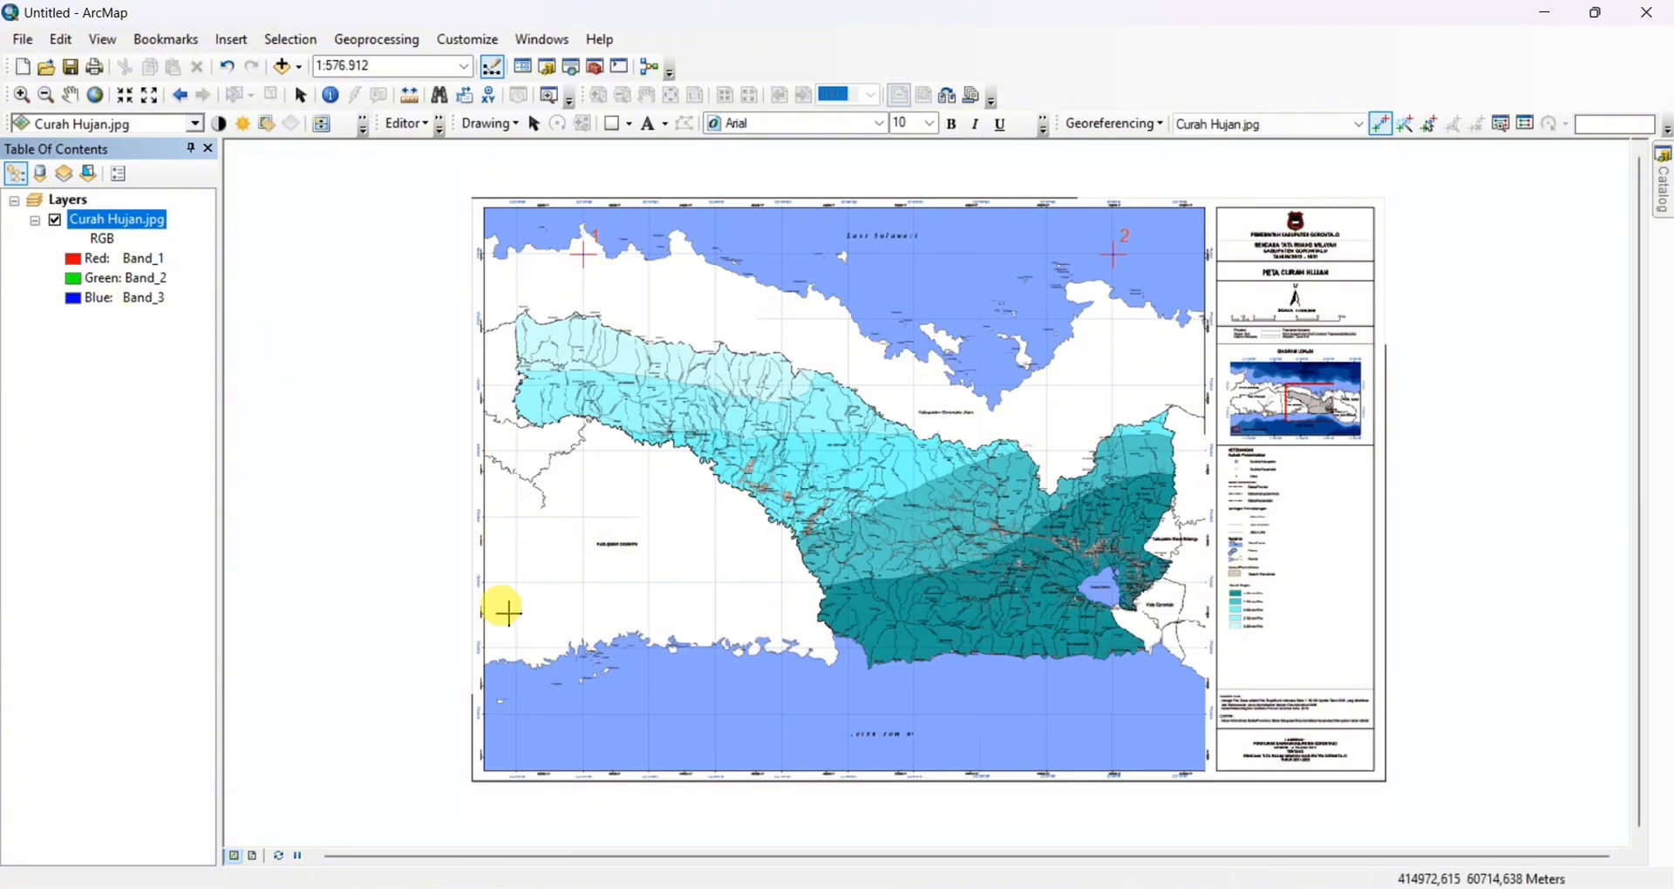
{"action": "scroll", "coordinate": [598, 802], "scroll_direction": "up", "scroll_amount": 5}
{"action": "scroll", "coordinate": [442, 524], "scroll_direction": "up", "scroll_amount": 2}
{"action": "left_click_drag", "start_coordinate": [460, 561], "coordinate": [598, 530]}
{"action": "left_click", "coordinate": [548, 95]}
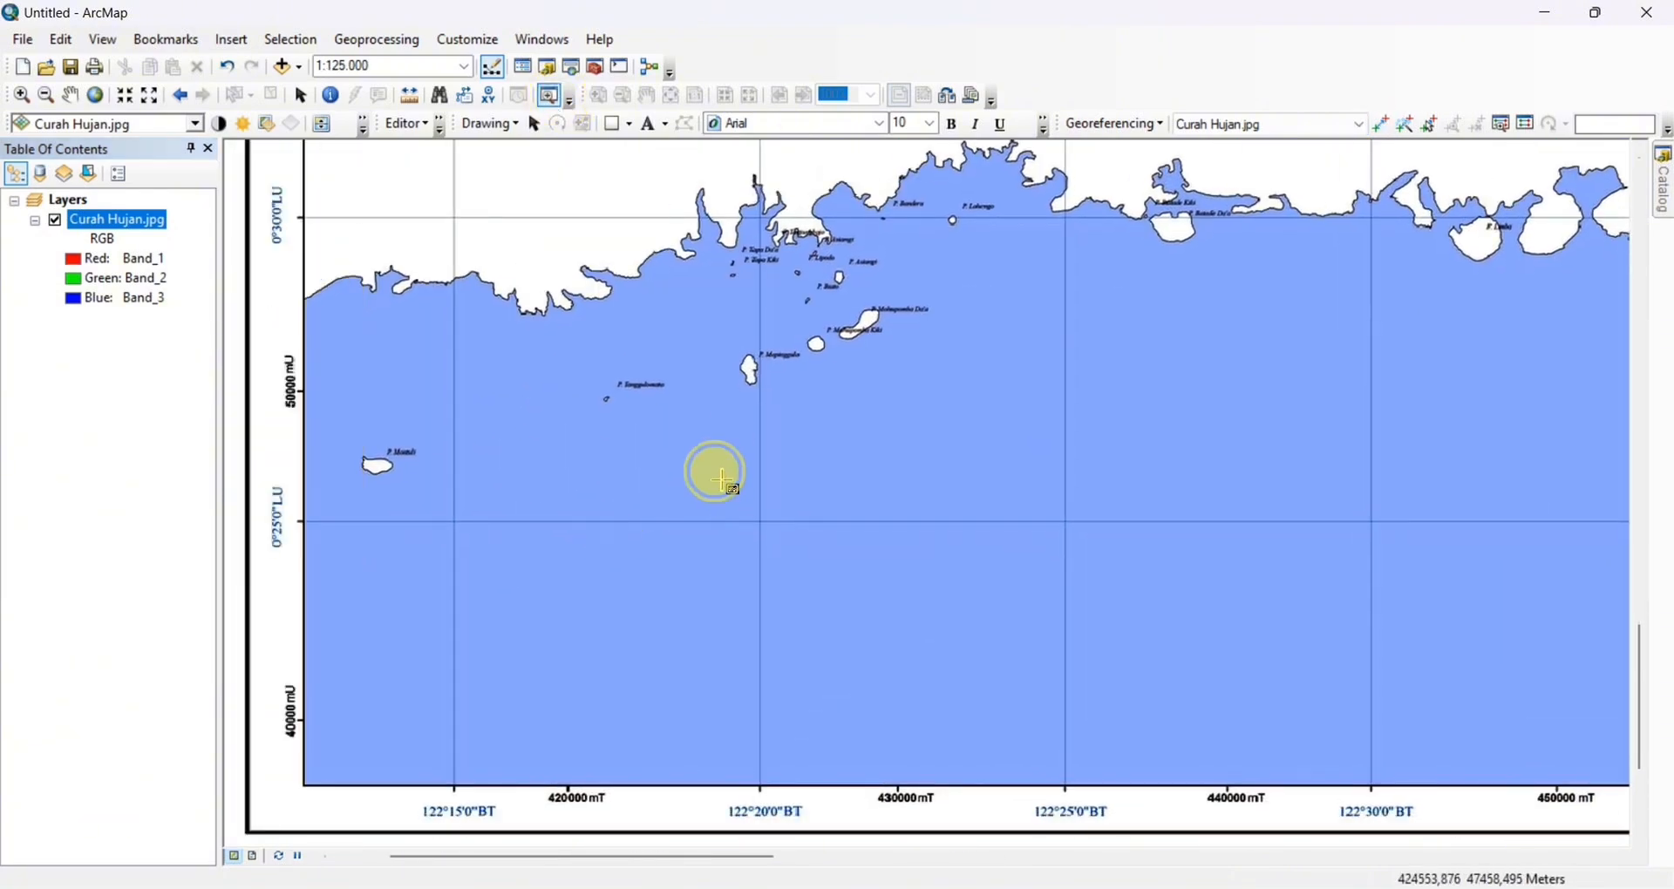
{"action": "left_click_drag", "start_coordinate": [715, 475], "coordinate": [787, 553]}
Add the third control point at the intersection's centre with DMS coordinates 122°20'0" E, 0°25'0" N
{"action": "left_click", "coordinate": [1380, 124]}
{"action": "scroll", "coordinate": [862, 489], "scroll_direction": "up", "scroll_amount": 5}
{"action": "scroll", "coordinate": [856, 485], "scroll_direction": "up", "scroll_amount": 6}
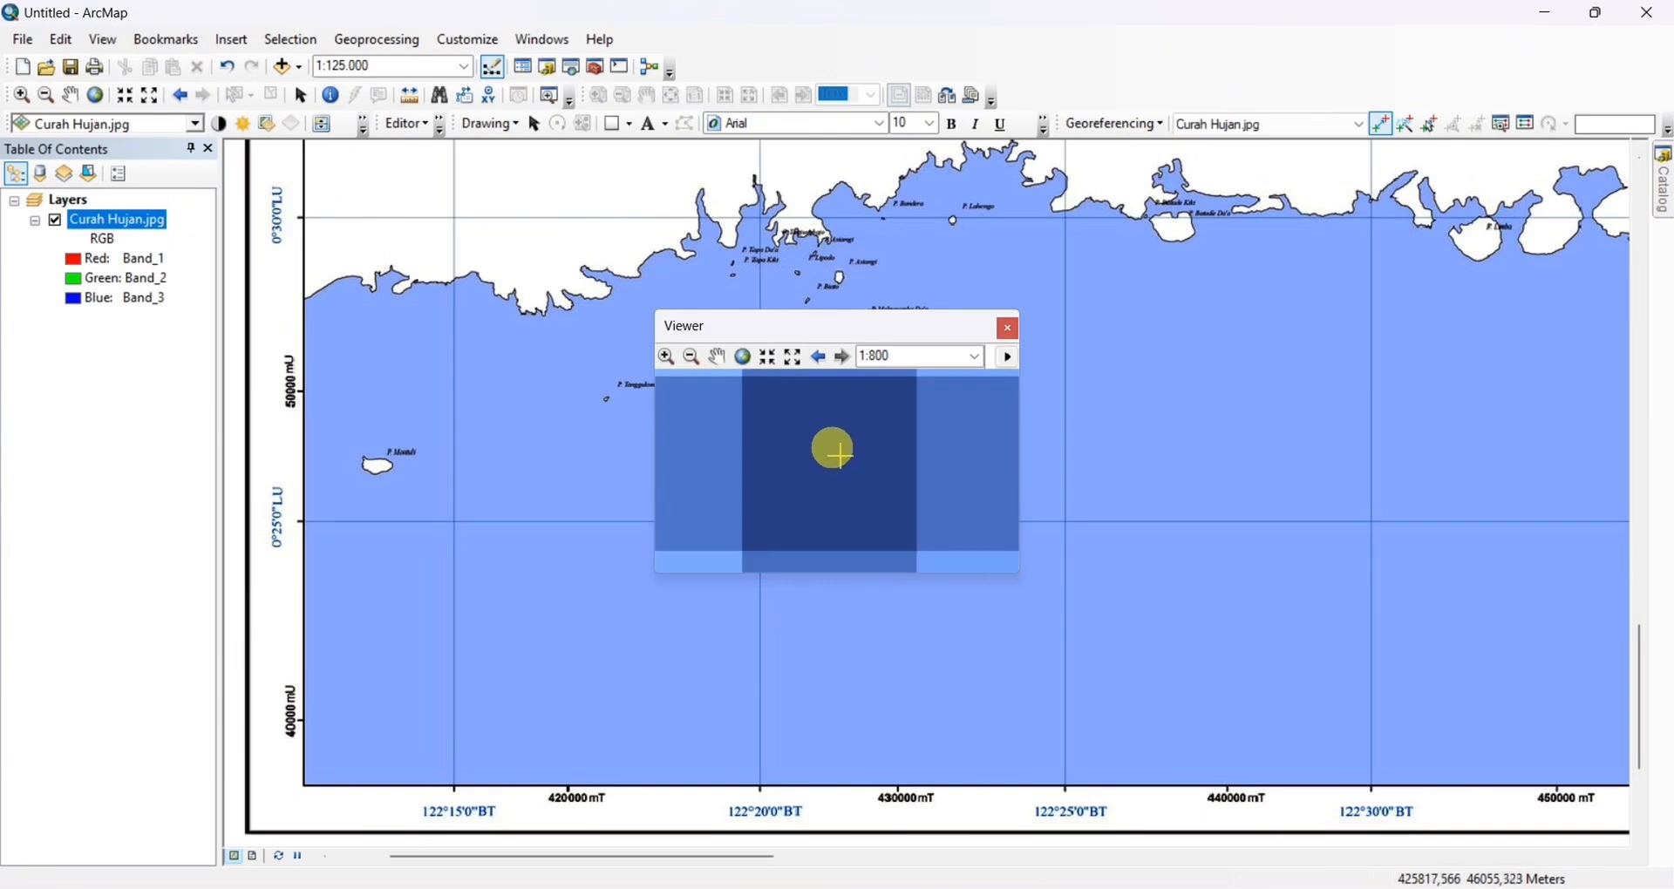
{"action": "left_click", "coordinate": [833, 449]}
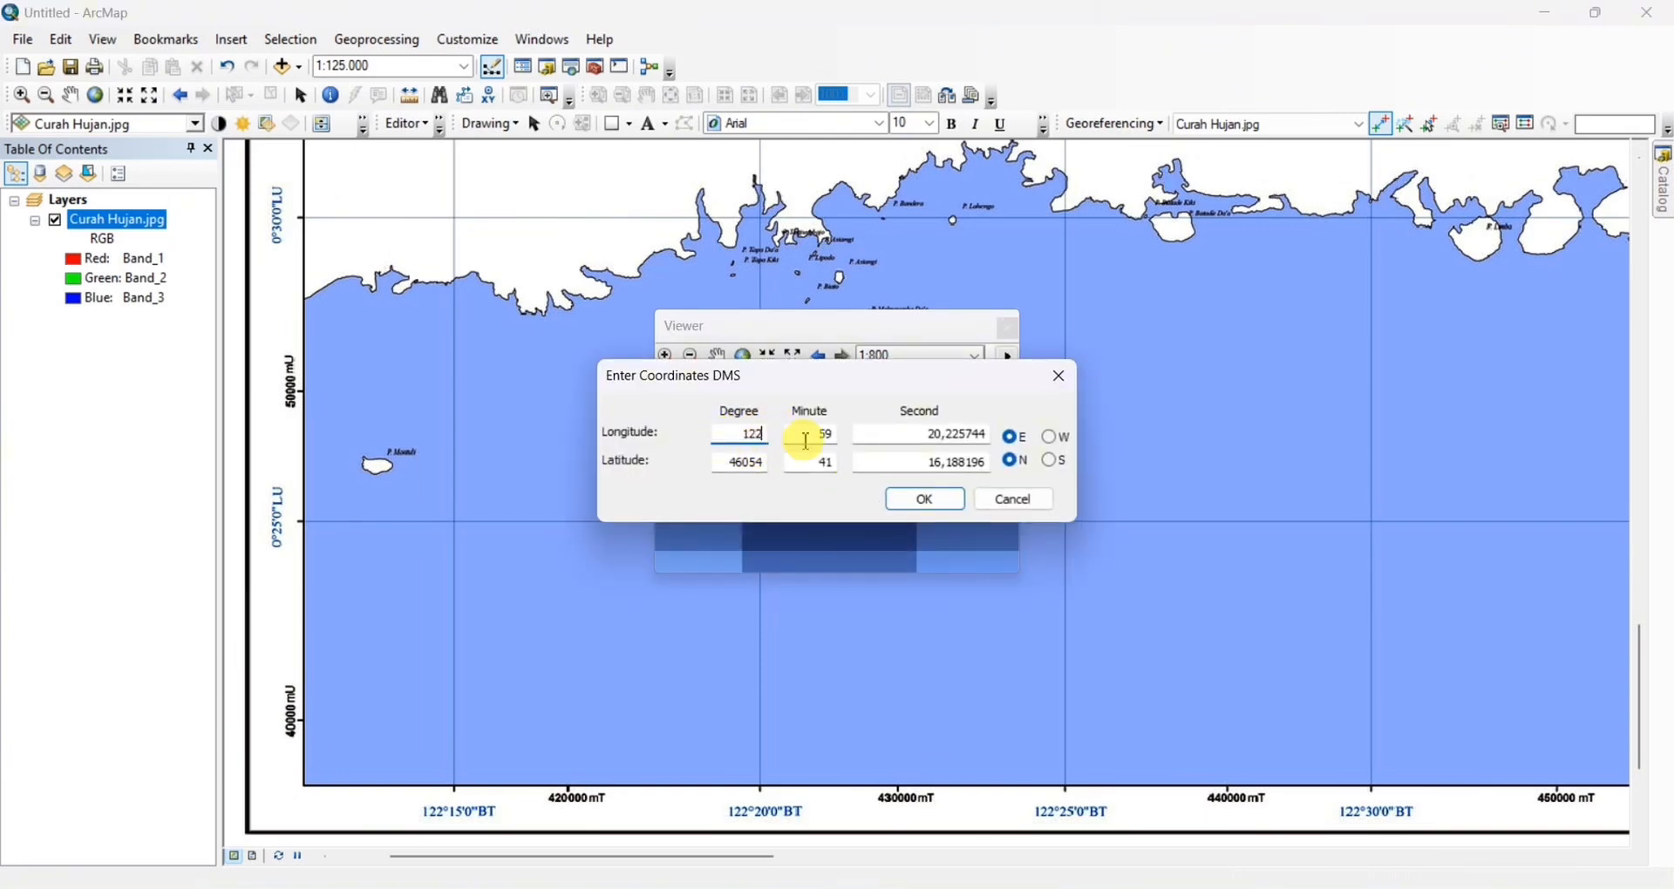
{"action": "type", "text": "0"}
{"action": "key", "text": "Tab"}
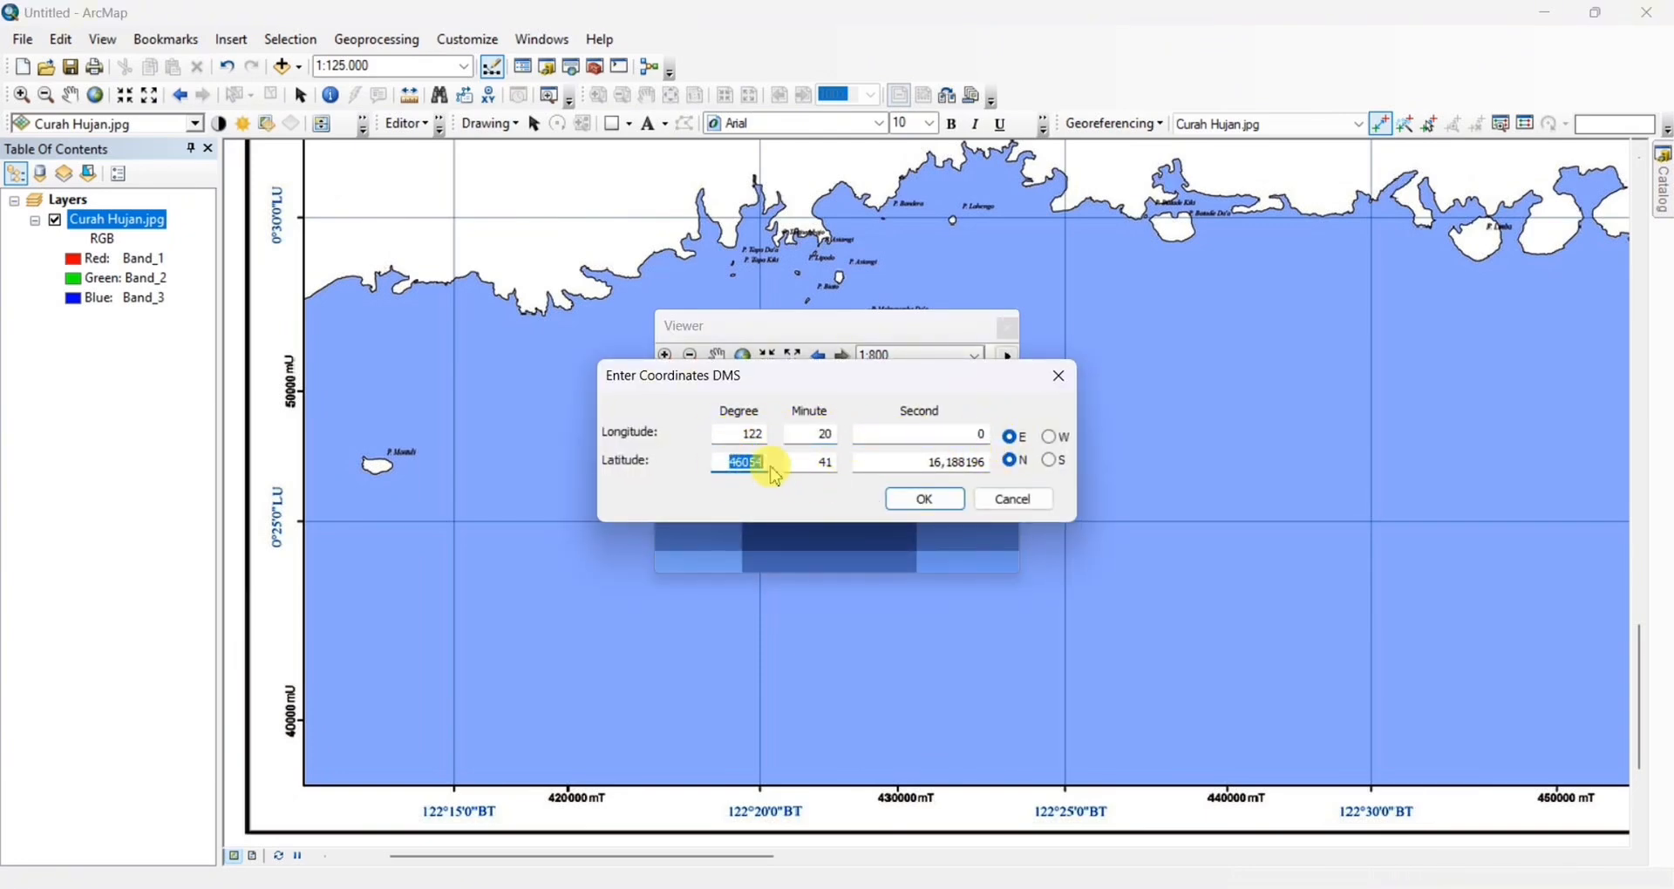
{"action": "key", "text": "Tab"}
{"action": "left_click", "coordinate": [924, 499]}
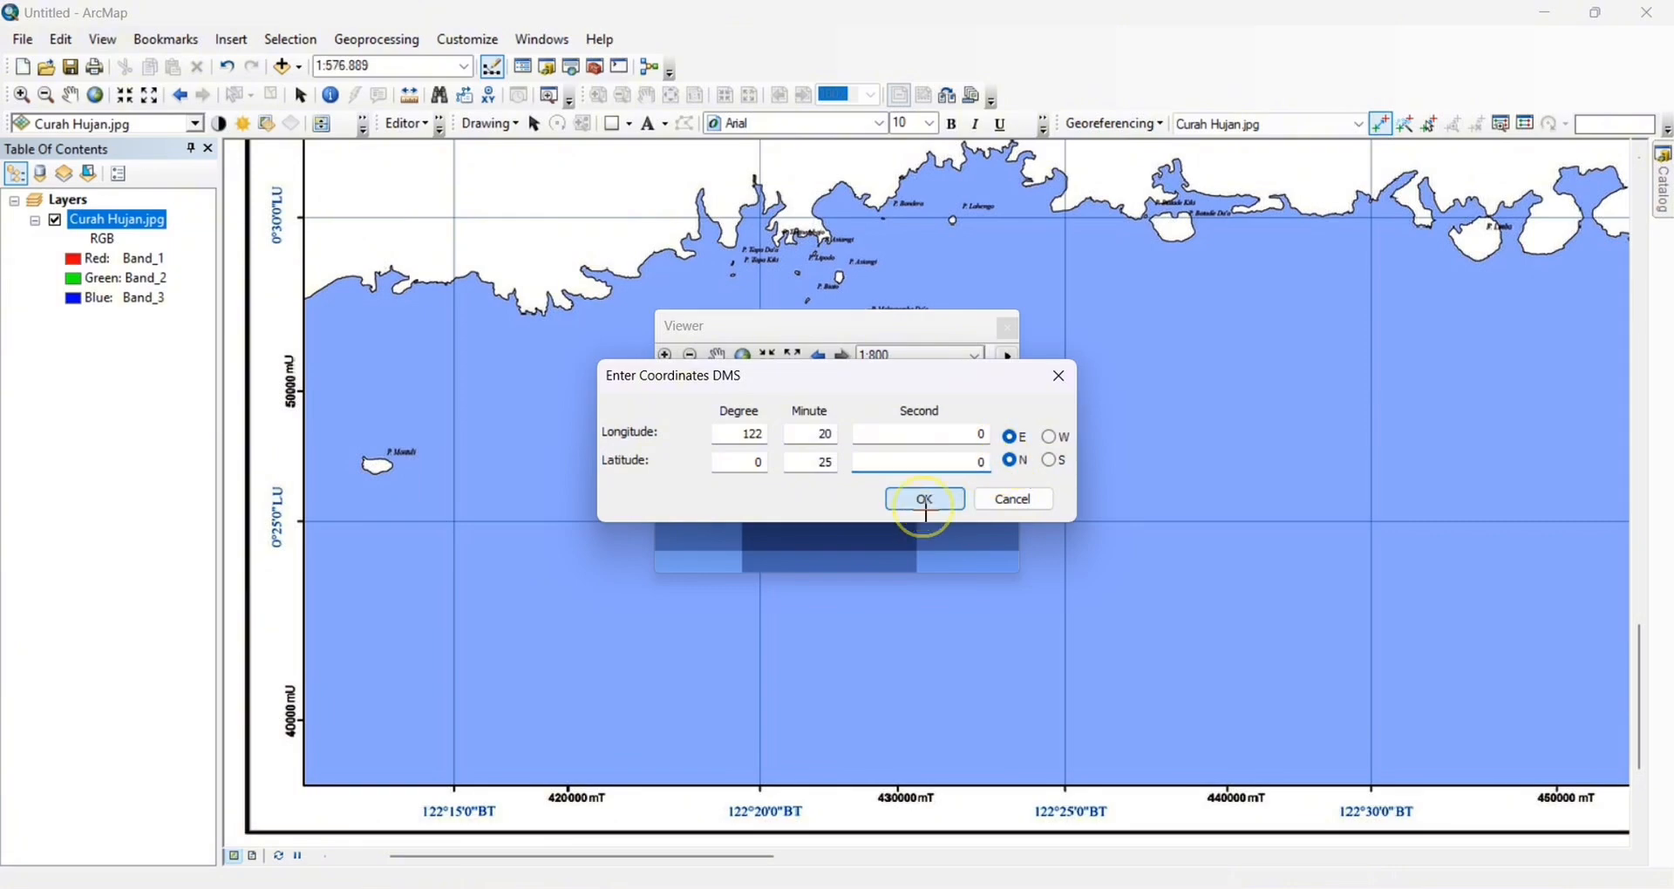
Open a magnified viewer on the grid intersection at 123°0' E, 0°25' N
{"action": "right_click", "coordinate": [135, 229]}
{"action": "left_click", "coordinate": [209, 338]}
{"action": "scroll", "coordinate": [1172, 704], "scroll_direction": "down", "scroll_amount": 11}
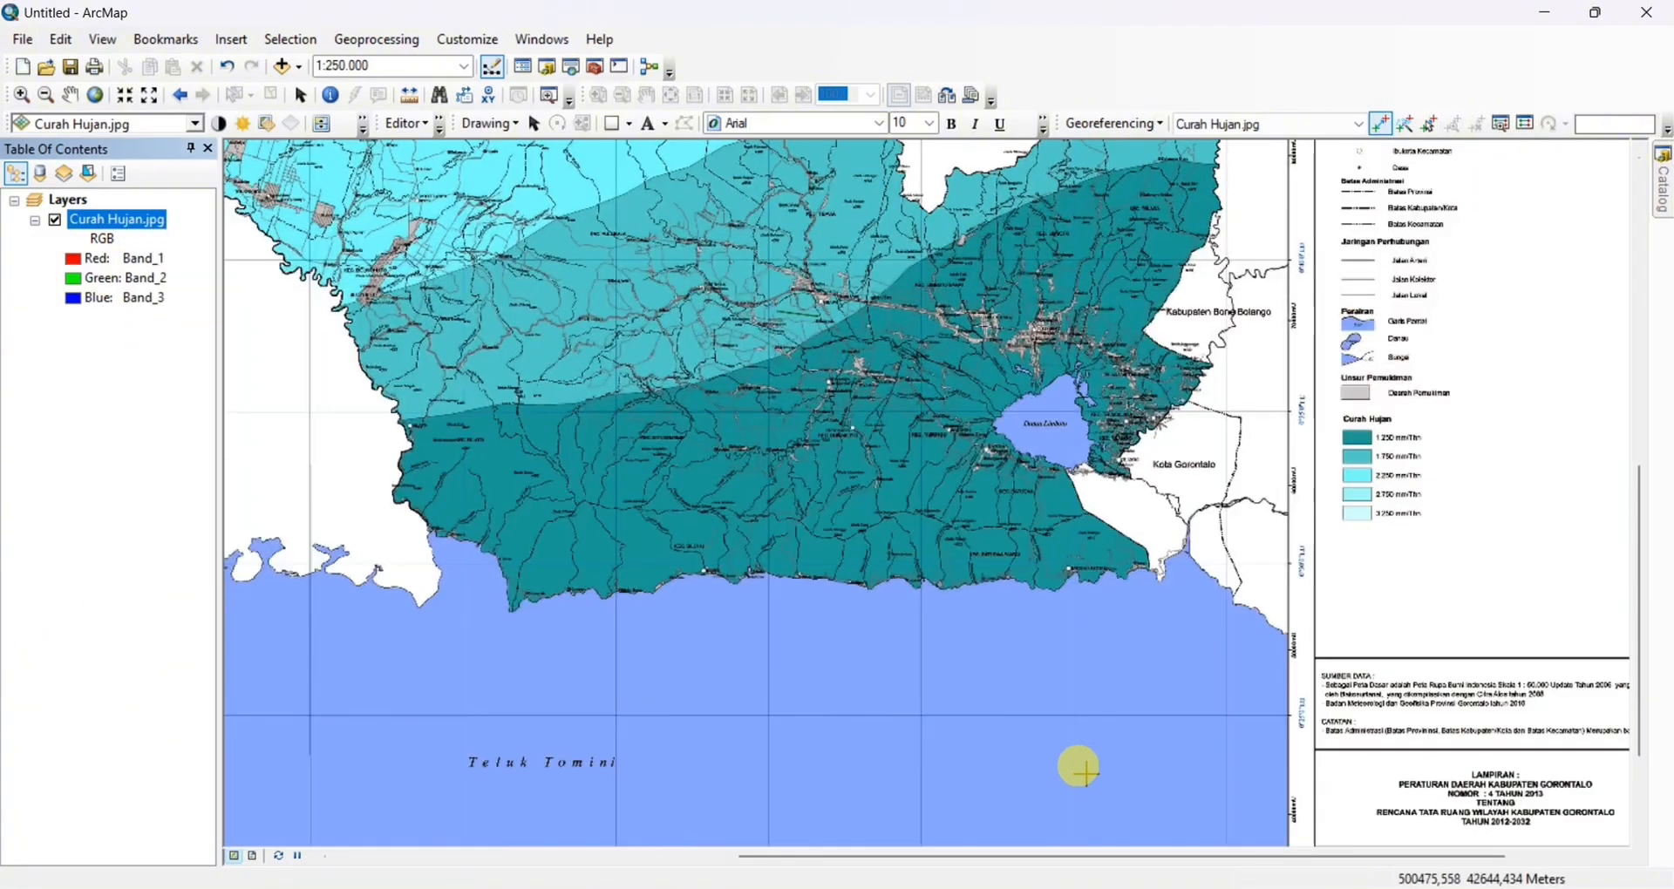
{"action": "left_click_drag", "start_coordinate": [1082, 728], "coordinate": [911, 568]}
{"action": "left_click_drag", "start_coordinate": [1003, 617], "coordinate": [841, 423]}
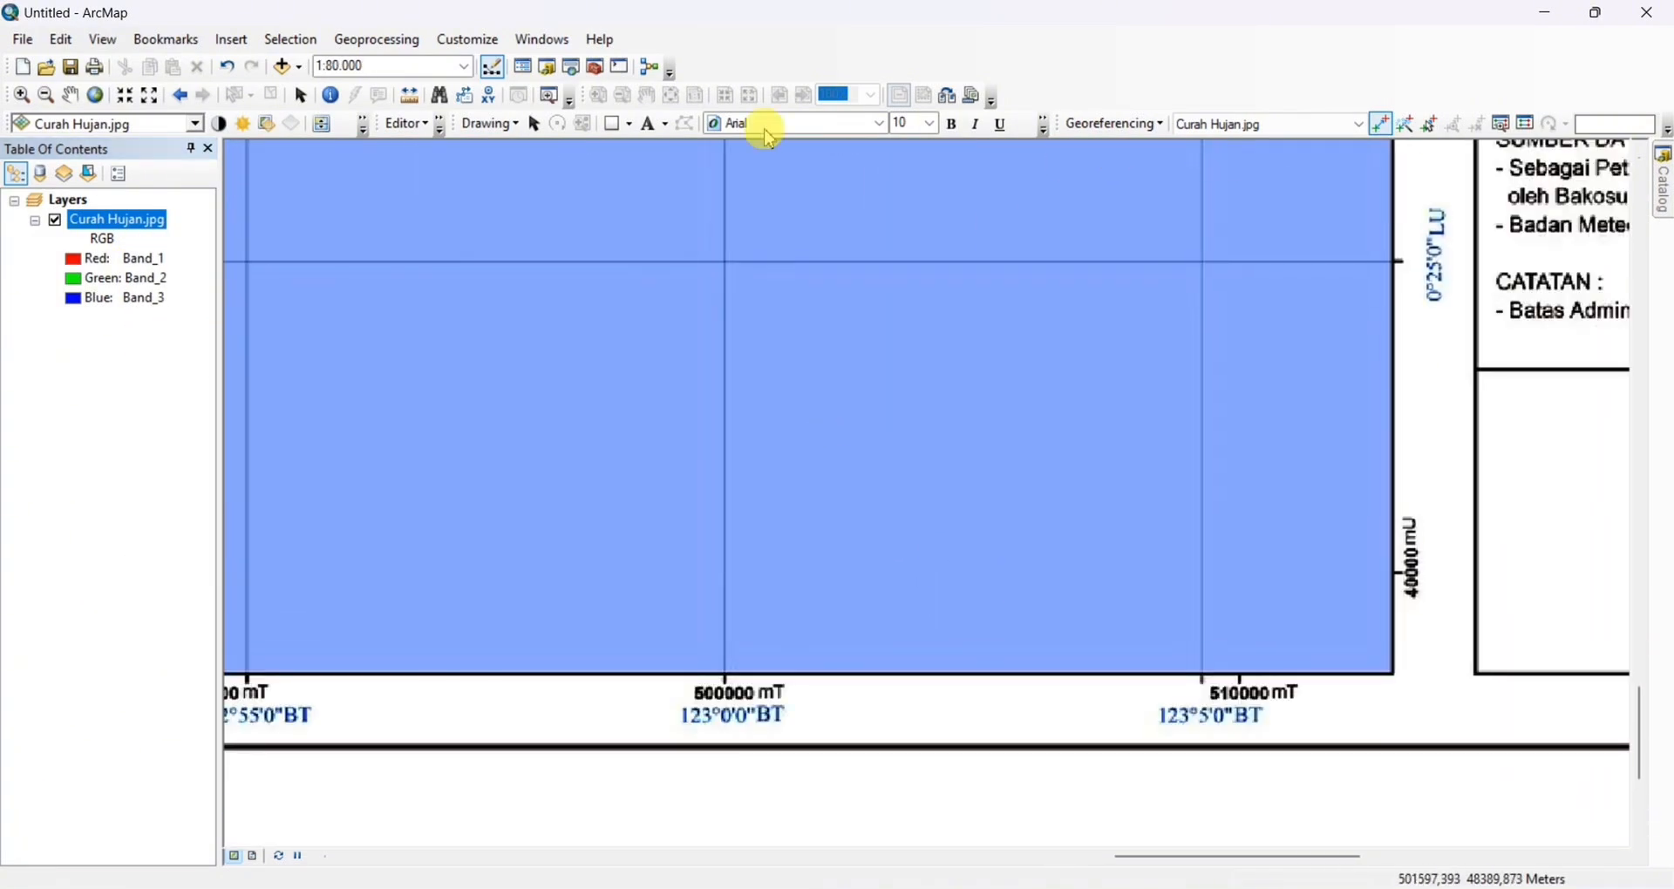
{"action": "left_click", "coordinate": [546, 96]}
{"action": "left_click_drag", "start_coordinate": [710, 284], "coordinate": [738, 328]}
{"action": "left_click_drag", "start_coordinate": [710, 266], "coordinate": [768, 310]}
Add the fourth control point at the intersection's centre with DMS coordinates 123°0'0" E, 0°25'0" N and close the viewer
{"action": "left_click", "coordinate": [1382, 124]}
{"action": "scroll", "coordinate": [847, 475], "scroll_direction": "down", "scroll_amount": 2}
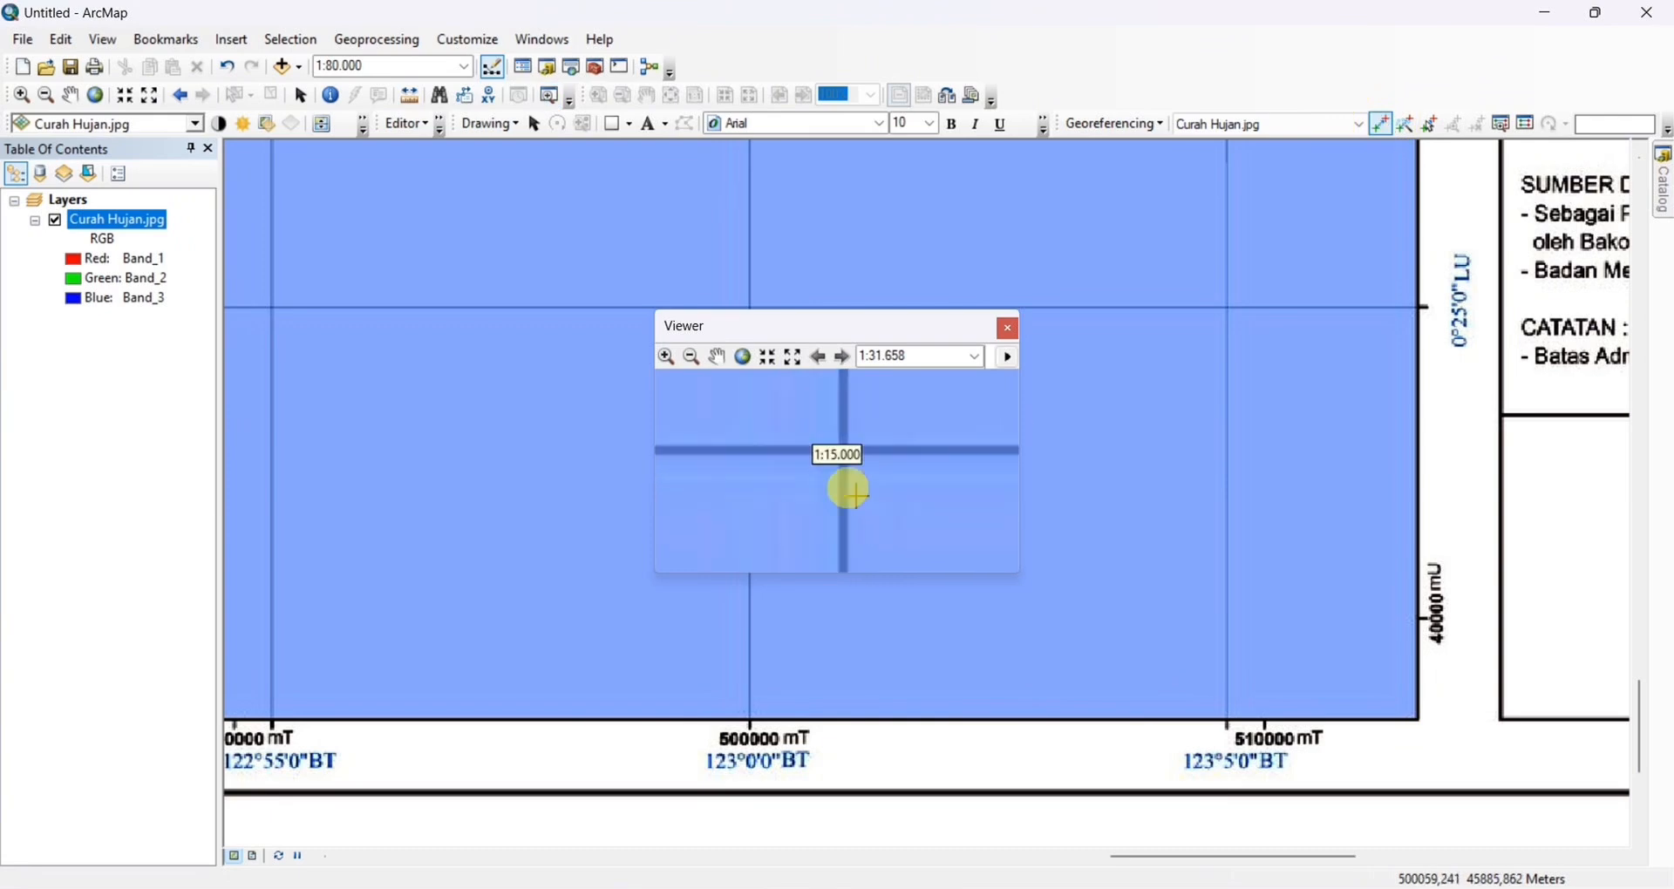
{"action": "scroll", "coordinate": [853, 435], "scroll_direction": "down", "scroll_amount": 5}
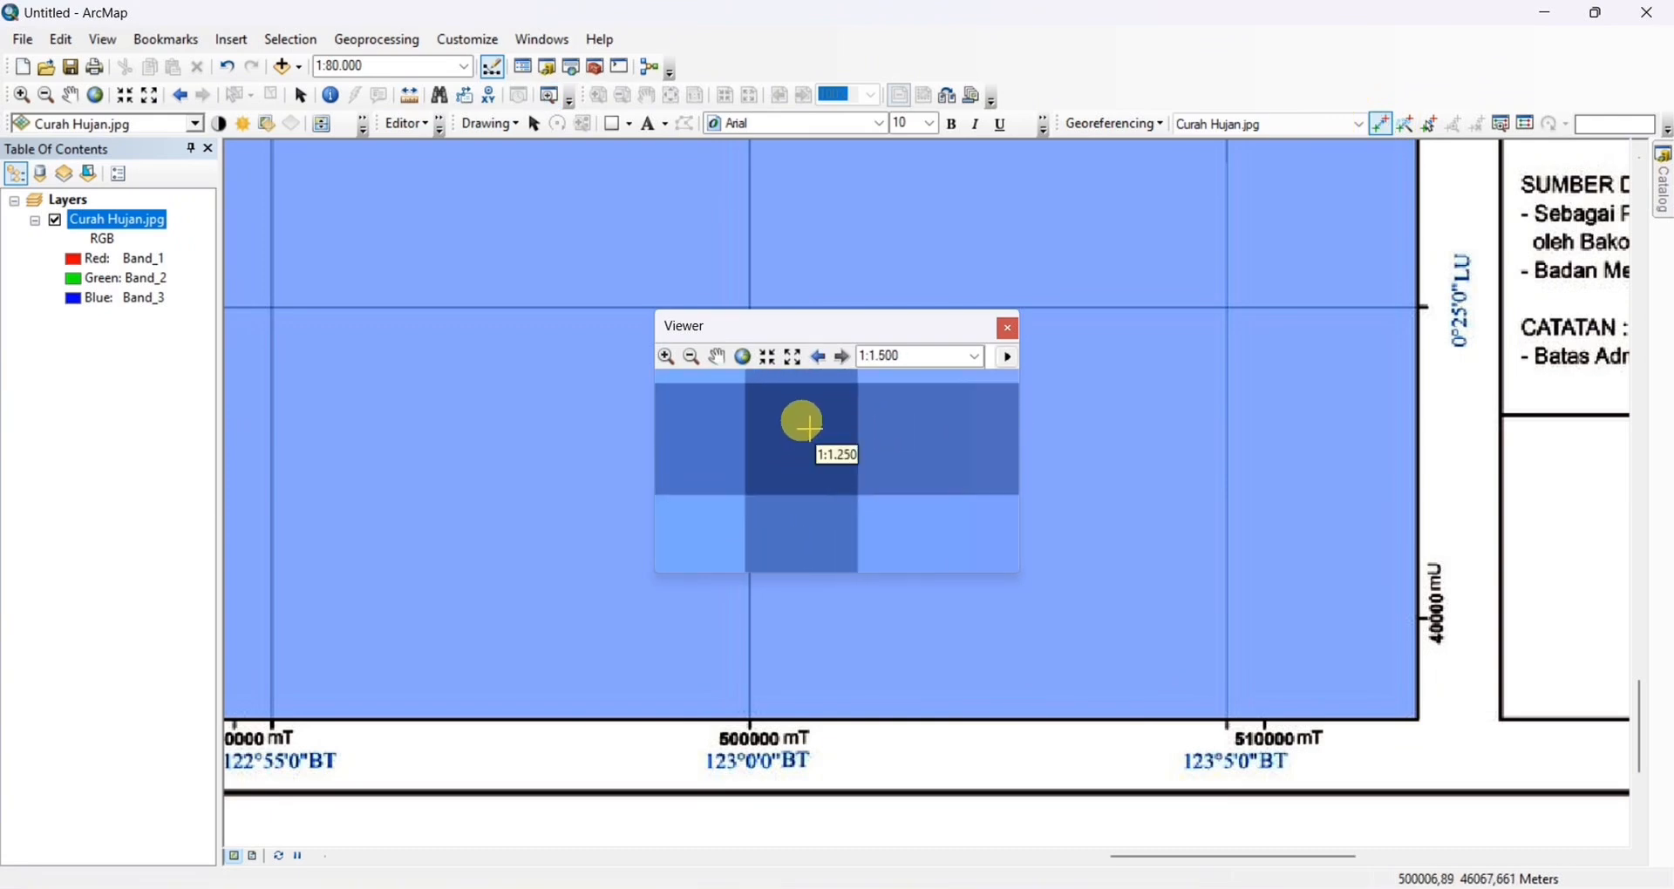
{"action": "left_click", "coordinate": [811, 454]}
{"action": "right_click", "coordinate": [811, 455]}
{"action": "left_click", "coordinate": [847, 494]}
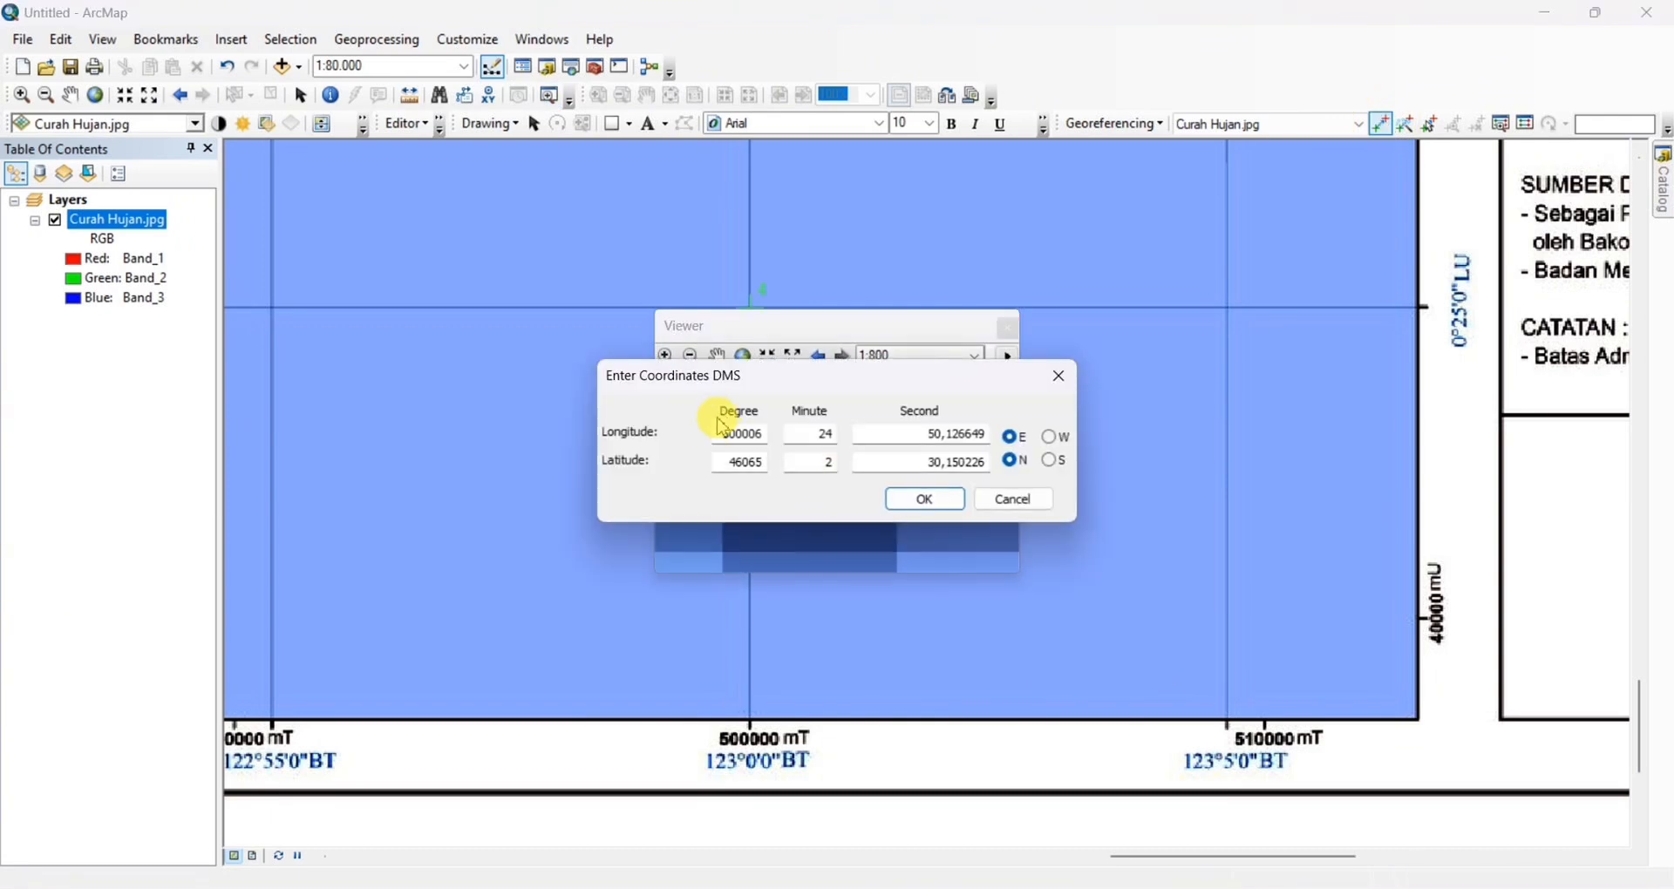
{"action": "type", "text": "0"}
{"action": "key", "text": "Tab"}
{"action": "type", "text": "0"}
{"action": "double_click", "coordinate": [740, 463]}
{"action": "type", "text": "0"}
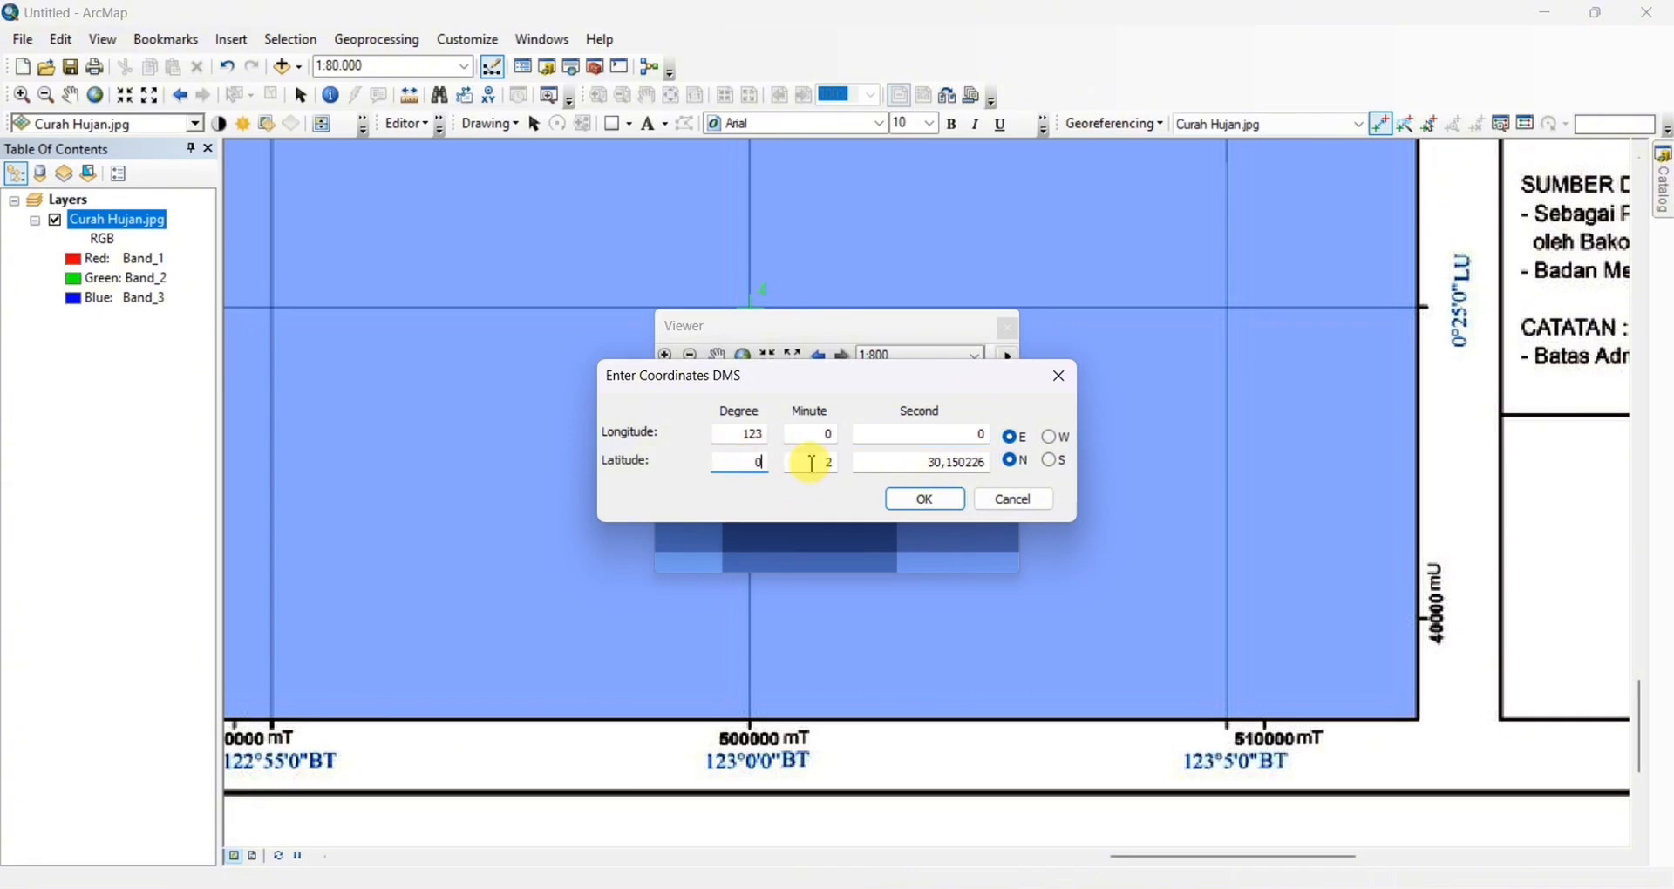
{"action": "double_click", "coordinate": [889, 460]}
{"action": "left_click", "coordinate": [926, 499]}
{"action": "left_click", "coordinate": [1008, 328]}
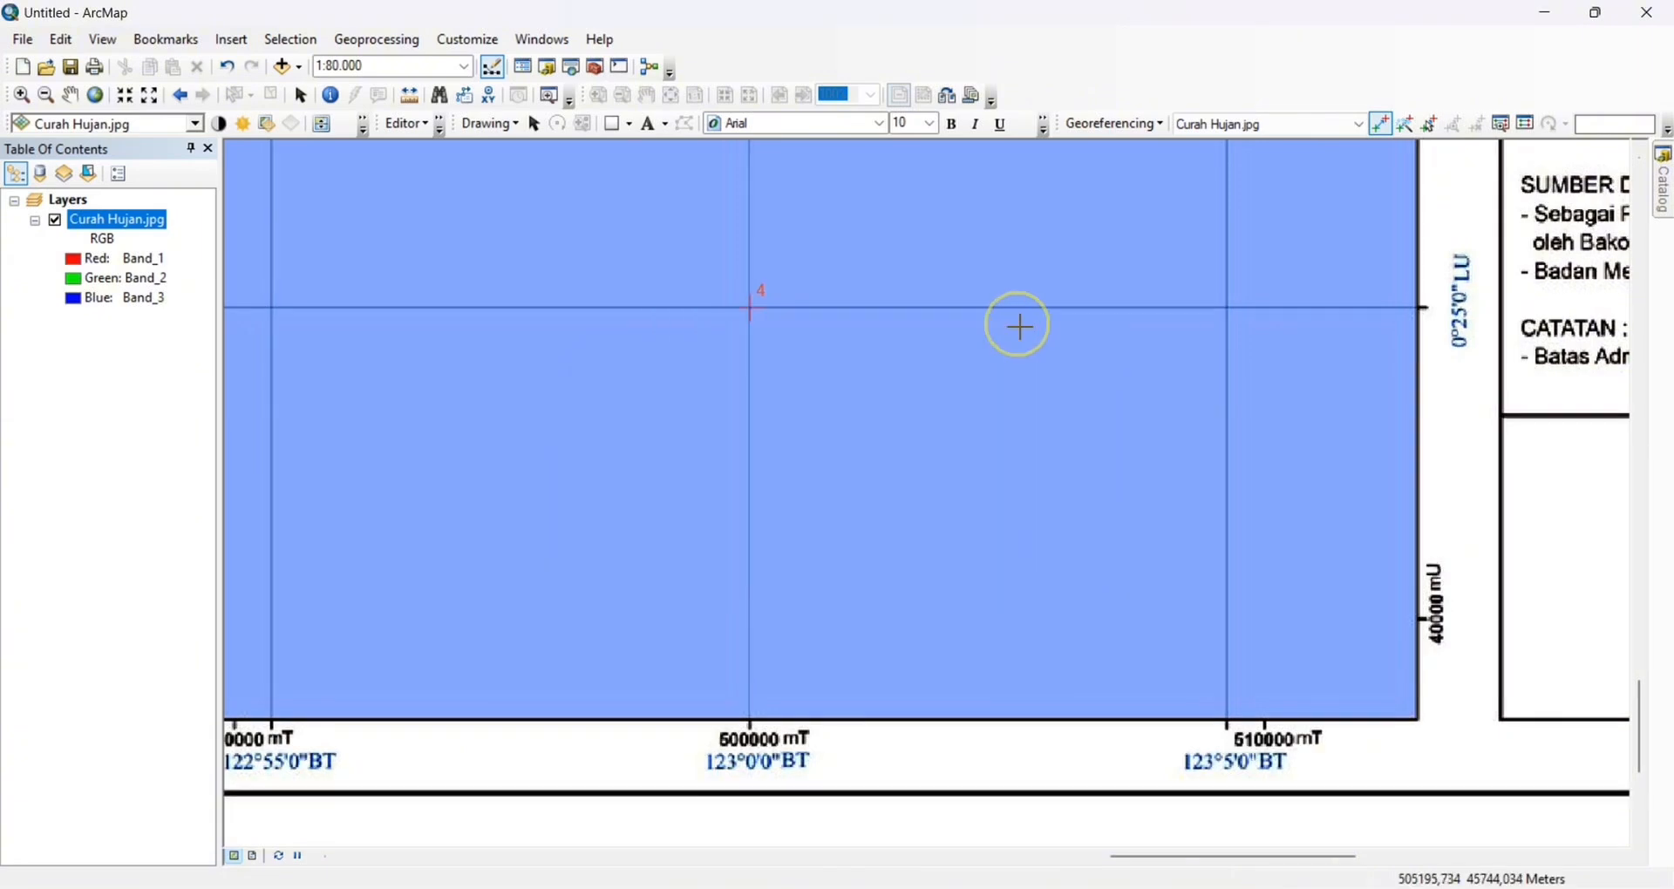
Zoom to the Curah Hujan.jpg layer's extent and update its georeferencing with the four control points
{"action": "right_click", "coordinate": [123, 220]}
{"action": "left_click", "coordinate": [201, 333]}
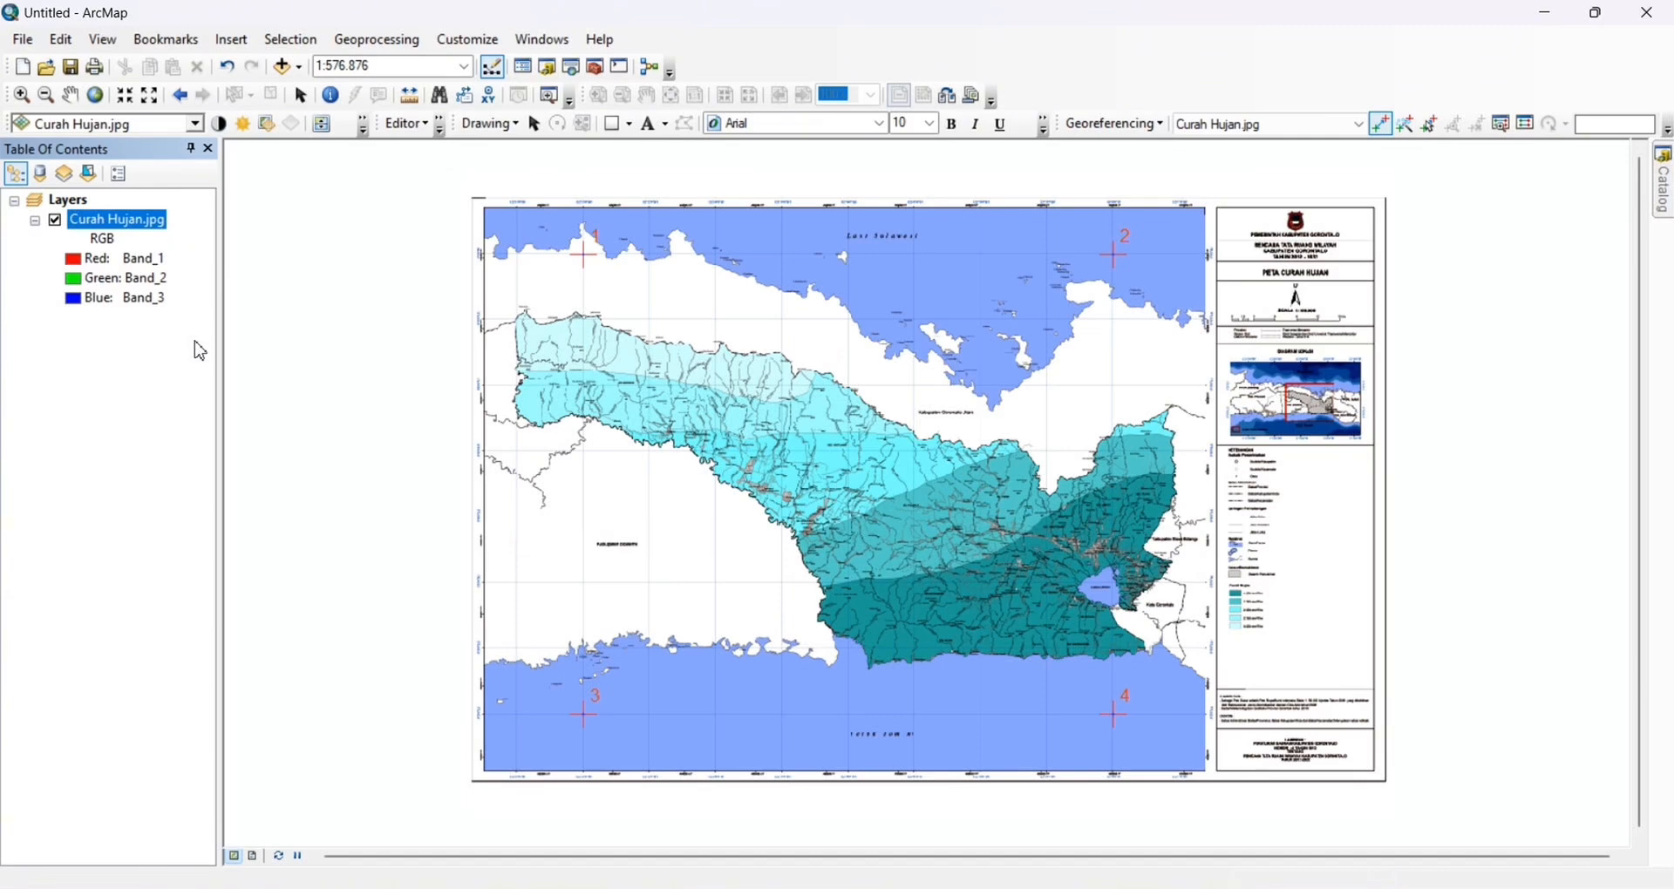
{"action": "left_click", "coordinate": [1135, 125]}
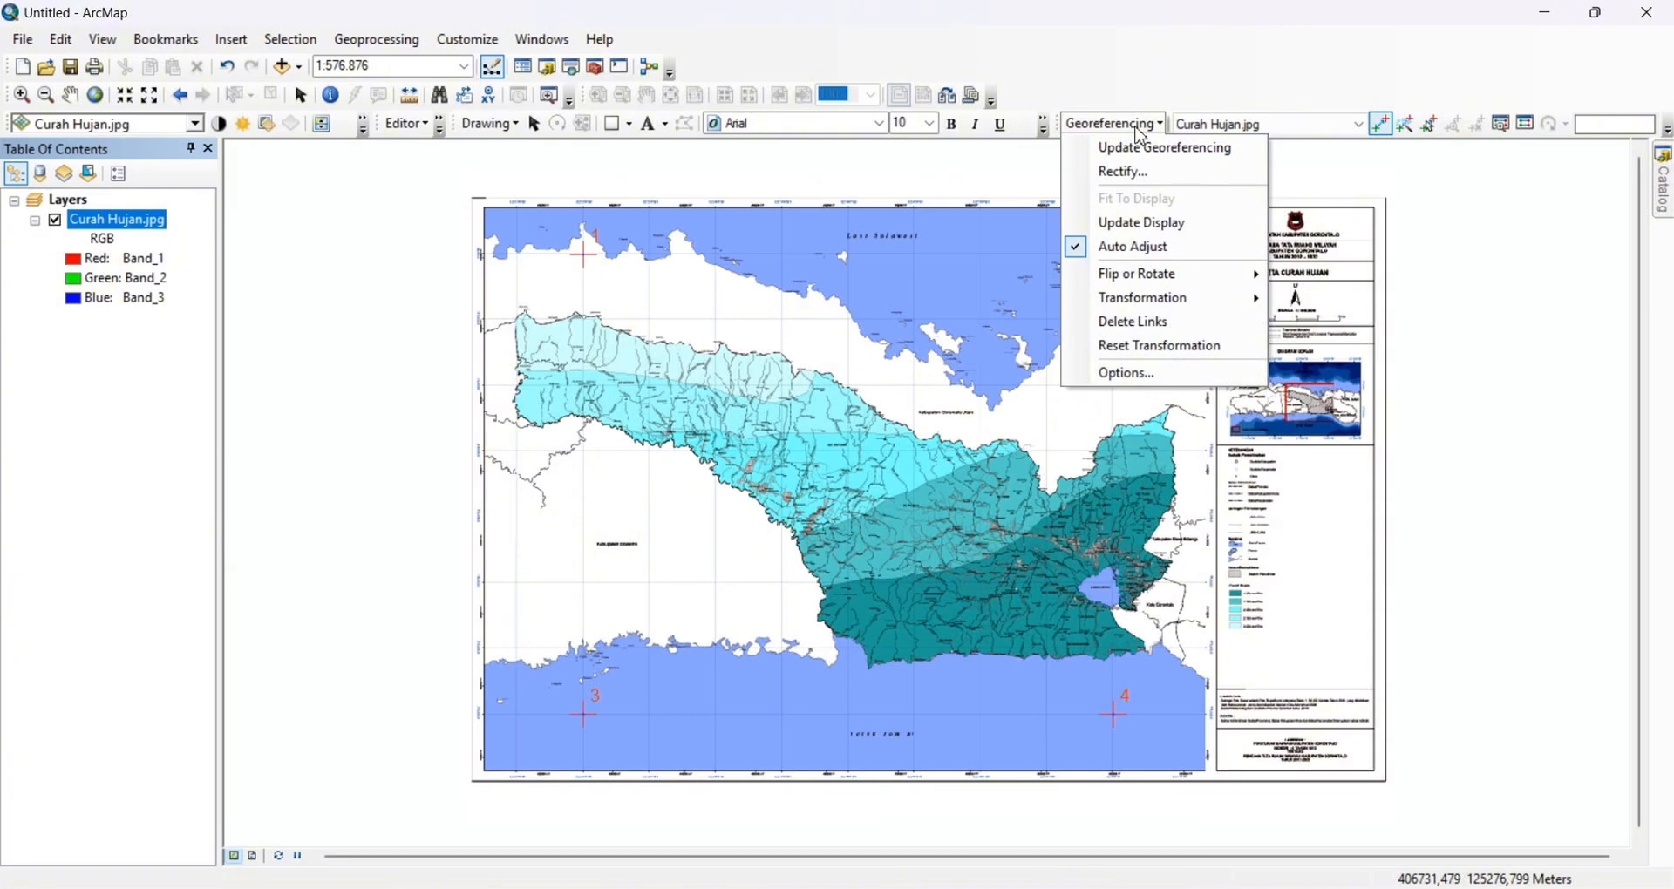
{"action": "left_click", "coordinate": [1142, 146]}
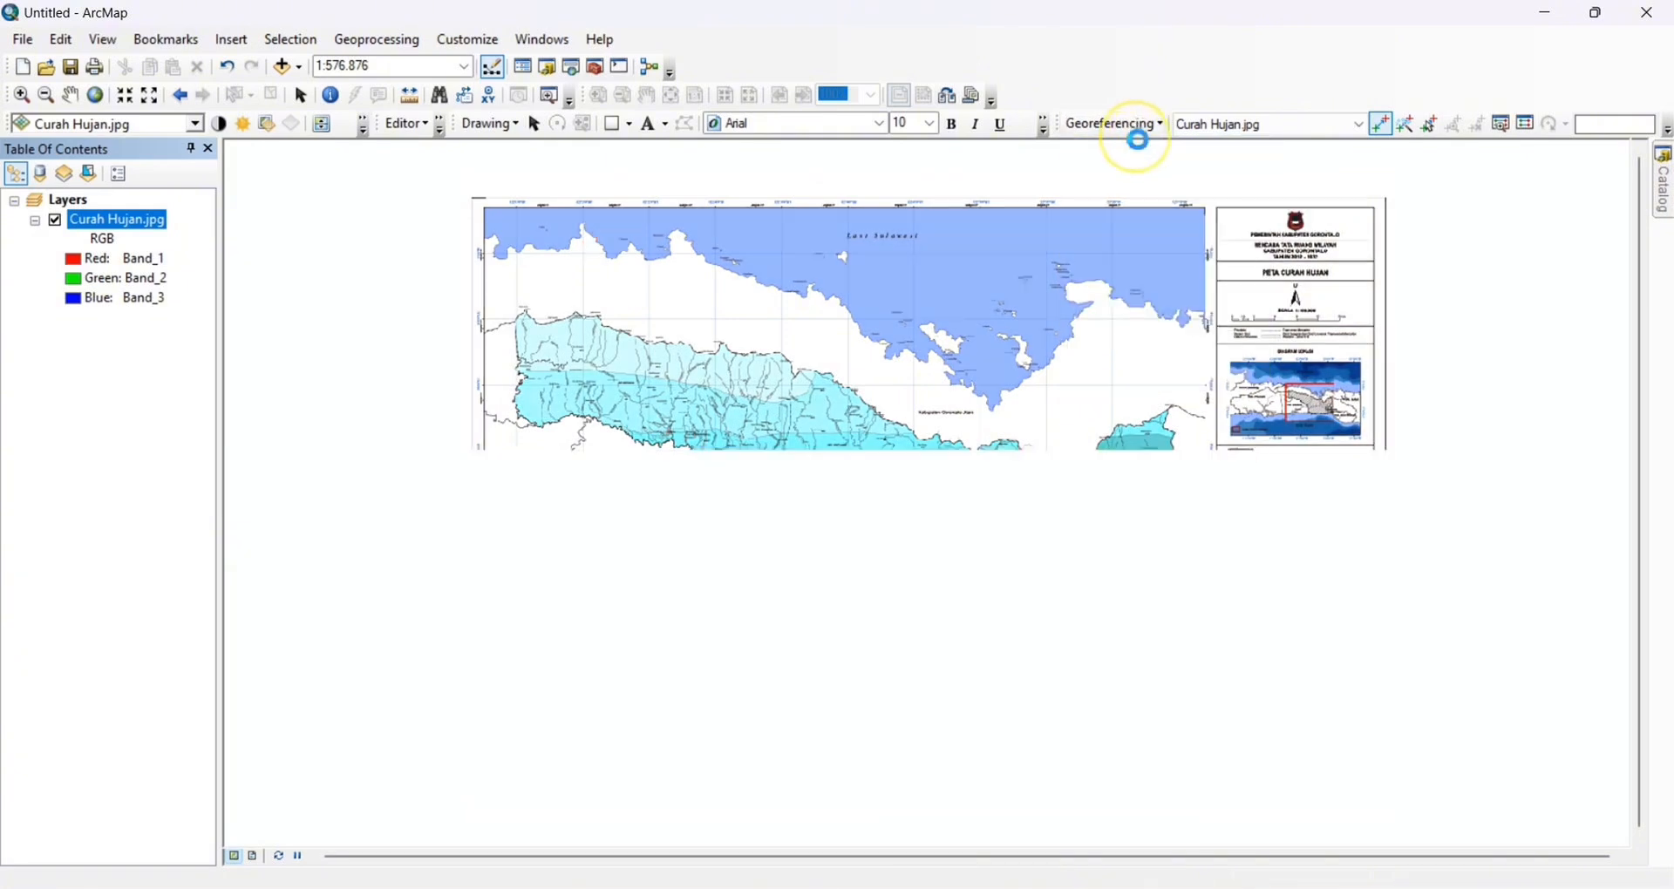
{"action": "left_click", "coordinate": [401, 125]}
{"action": "left_click", "coordinate": [401, 124]}
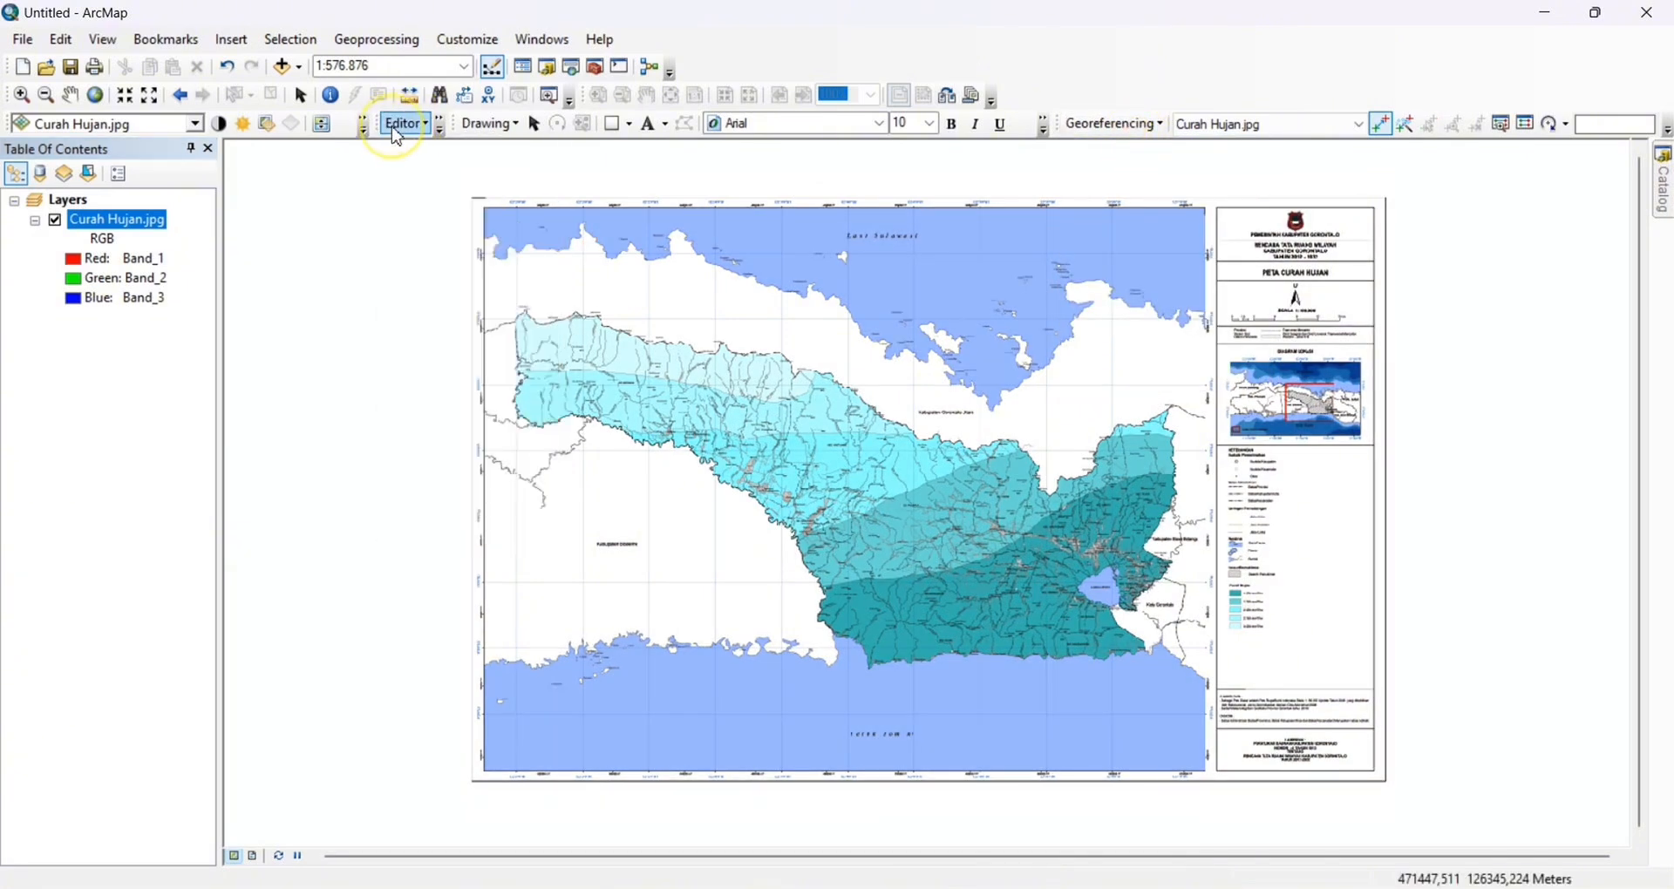
Review the four control-point links and the total RMS error in the link table, and close it
{"action": "left_click", "coordinate": [1504, 124]}
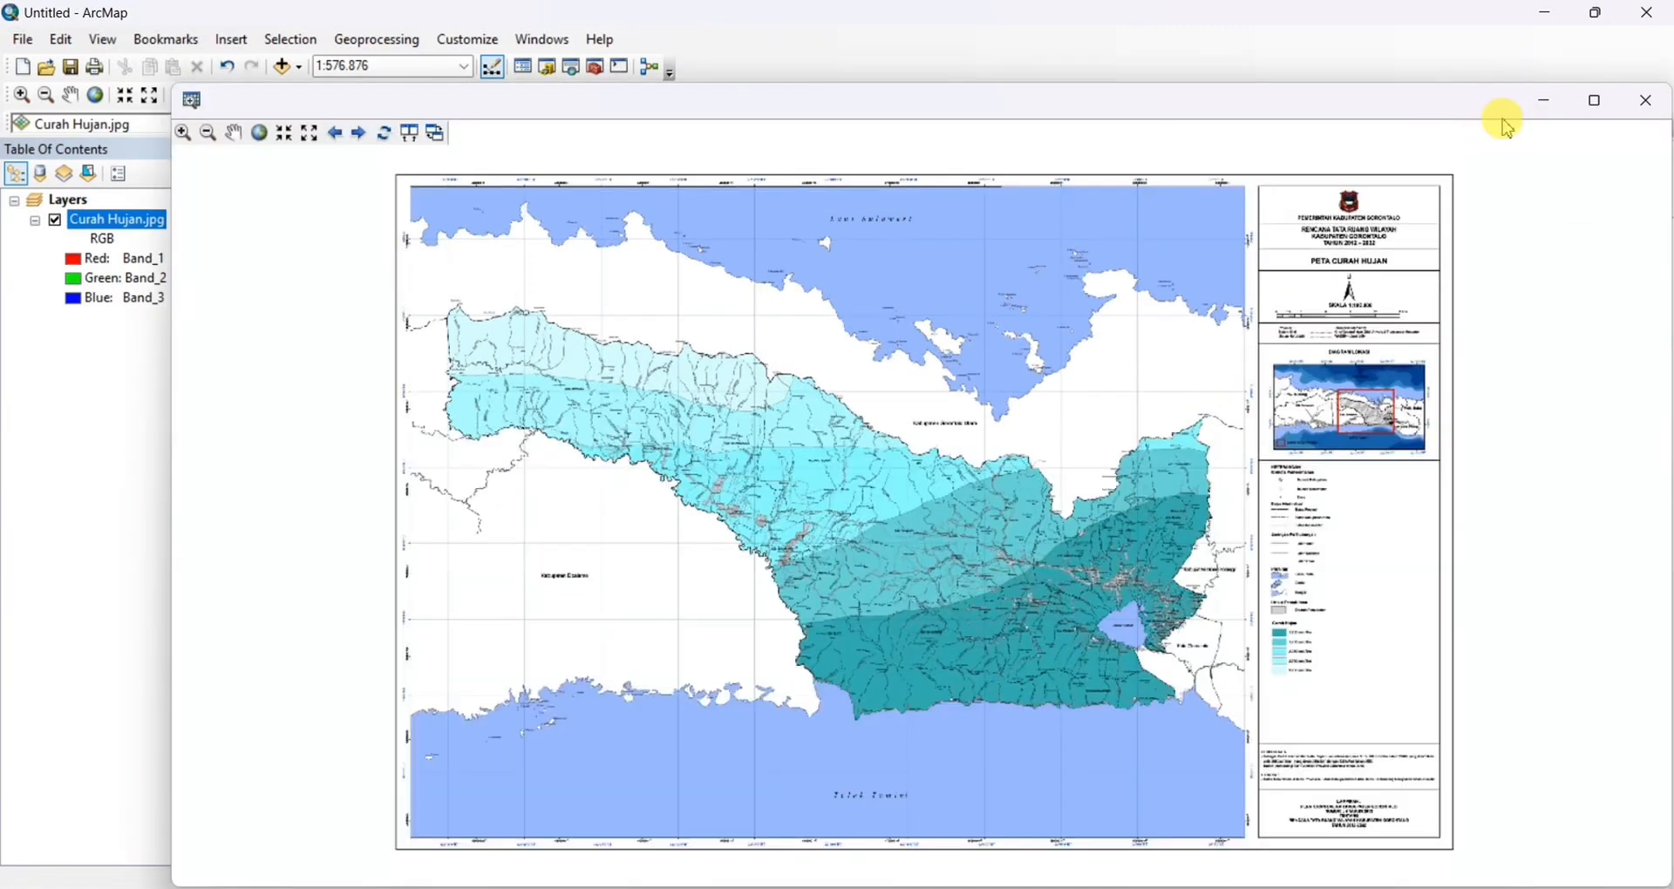
{"action": "left_click", "coordinate": [1643, 103]}
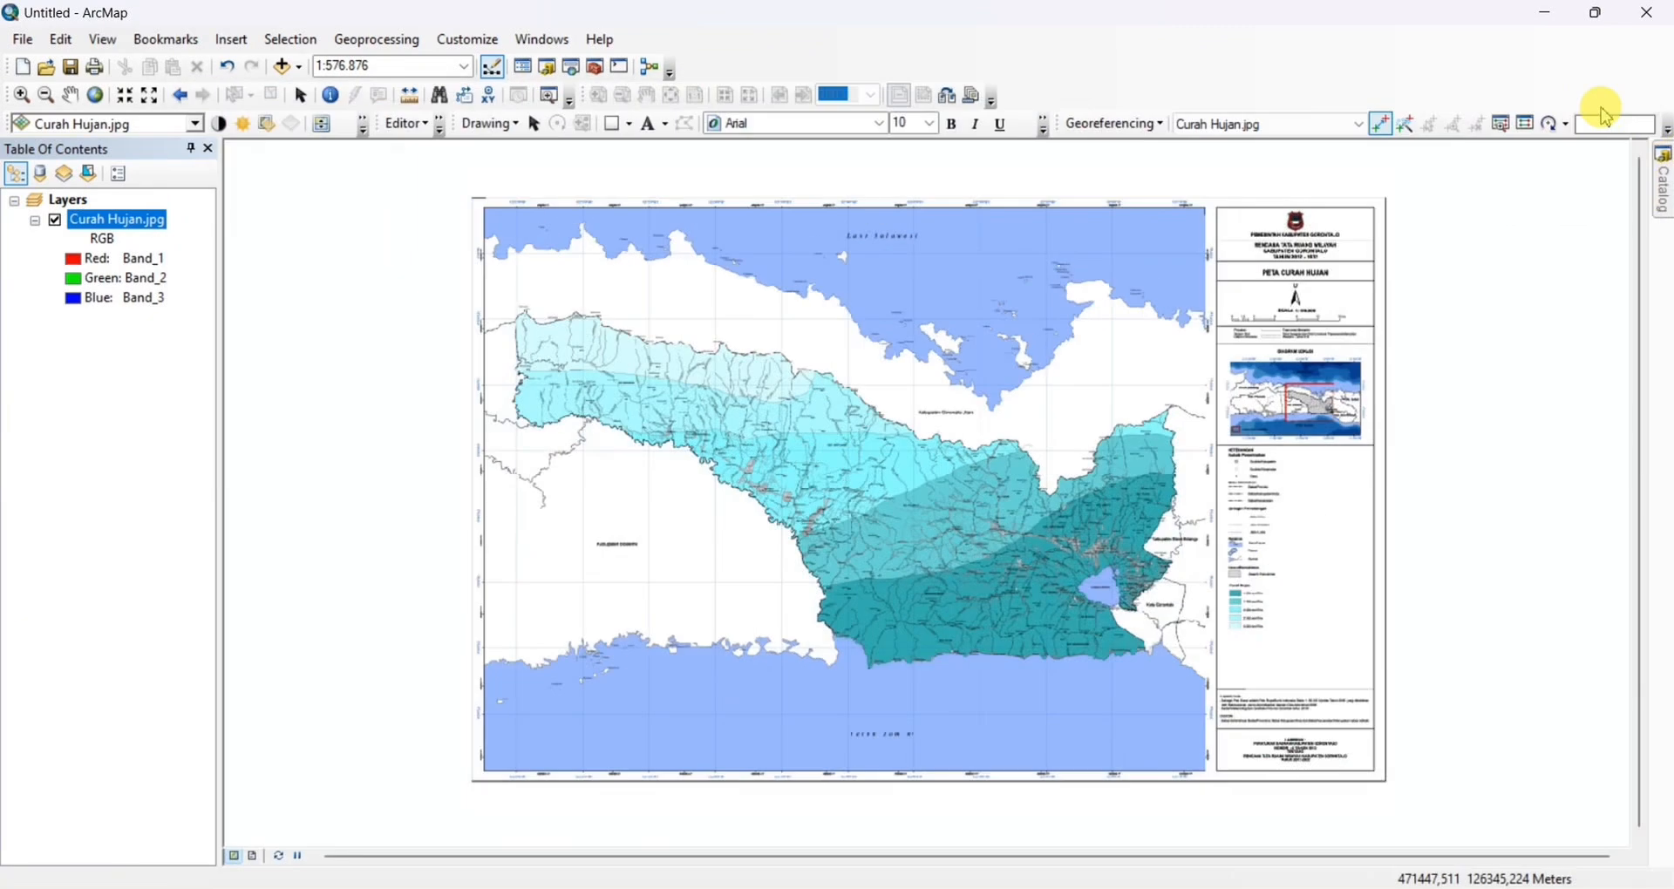
{"action": "left_click", "coordinate": [1534, 126]}
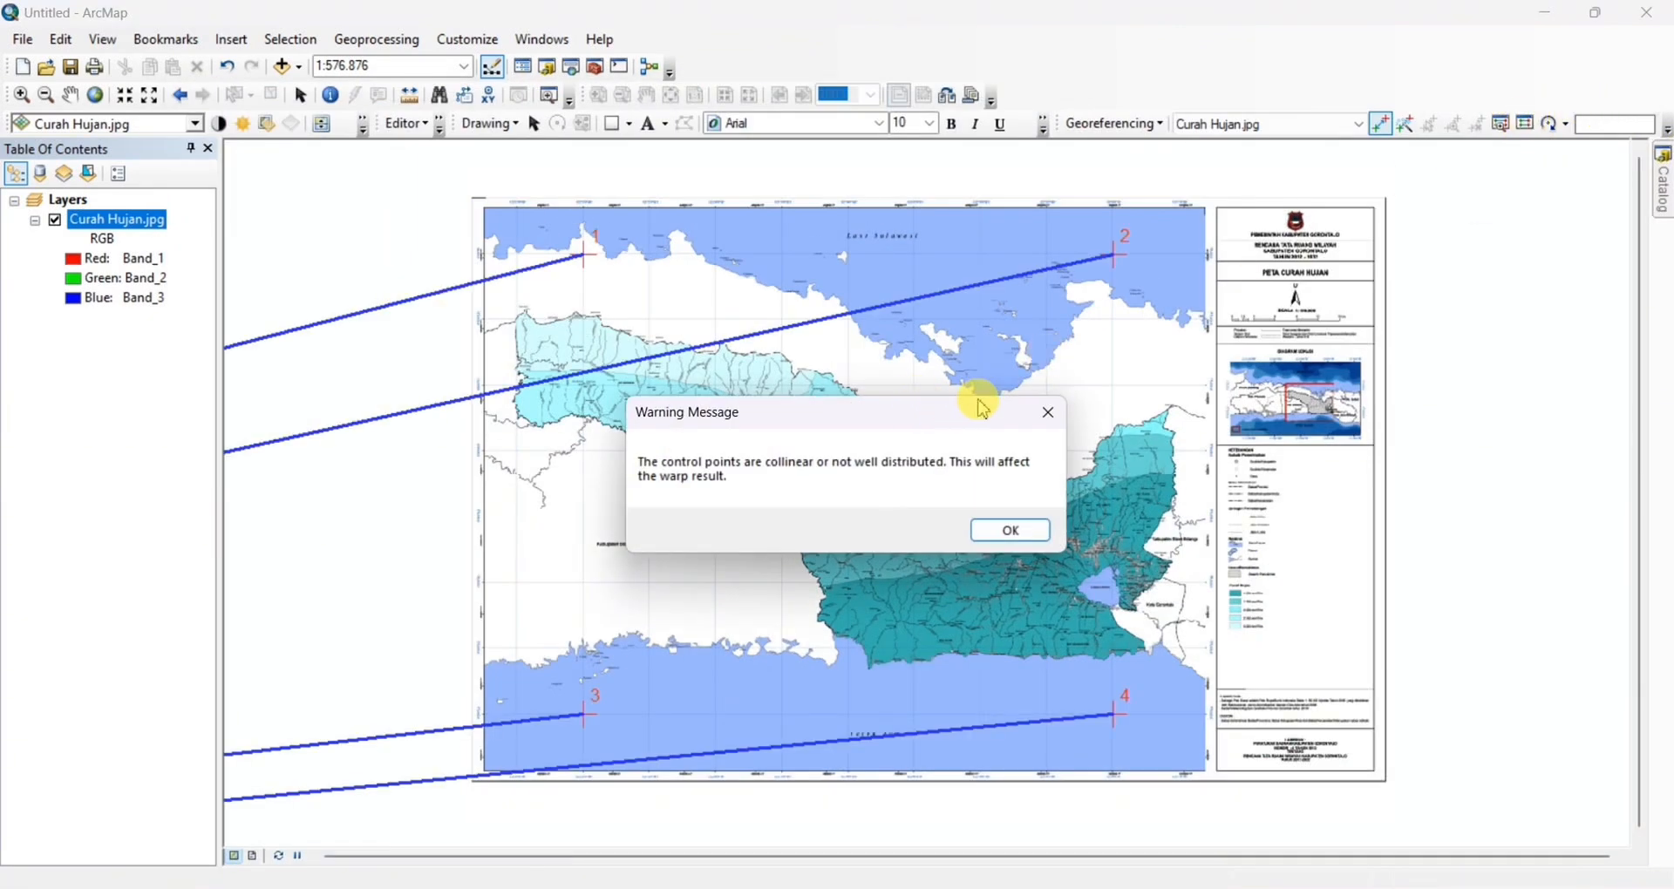
{"action": "left_click", "coordinate": [1050, 414]}
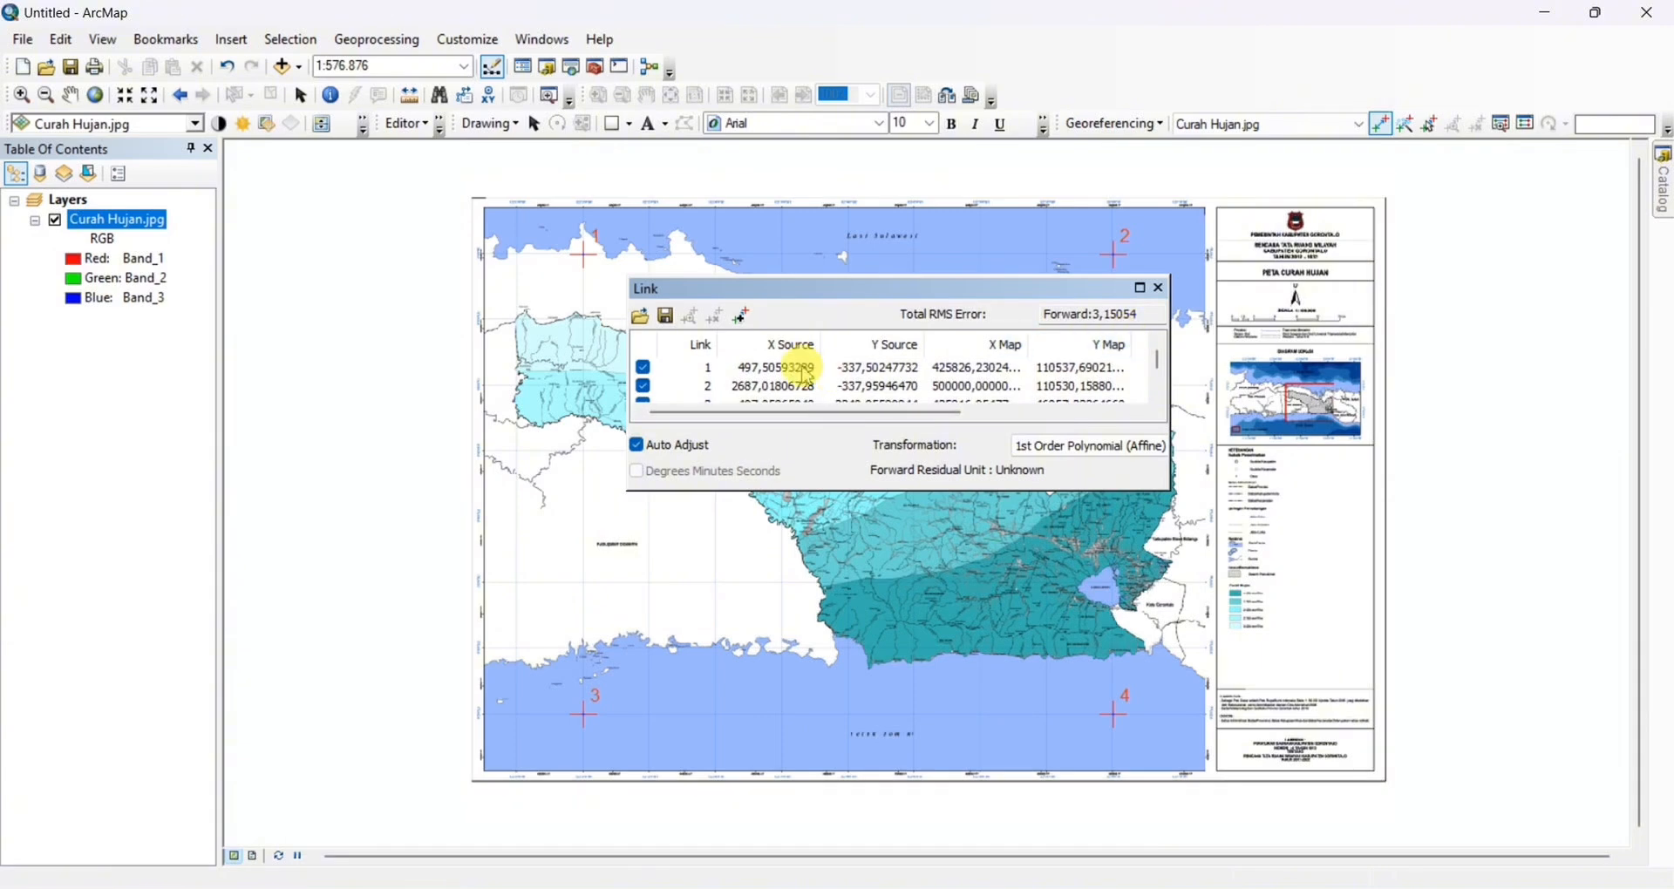
{"action": "scroll", "coordinate": [794, 375], "scroll_direction": "down", "scroll_amount": 1}
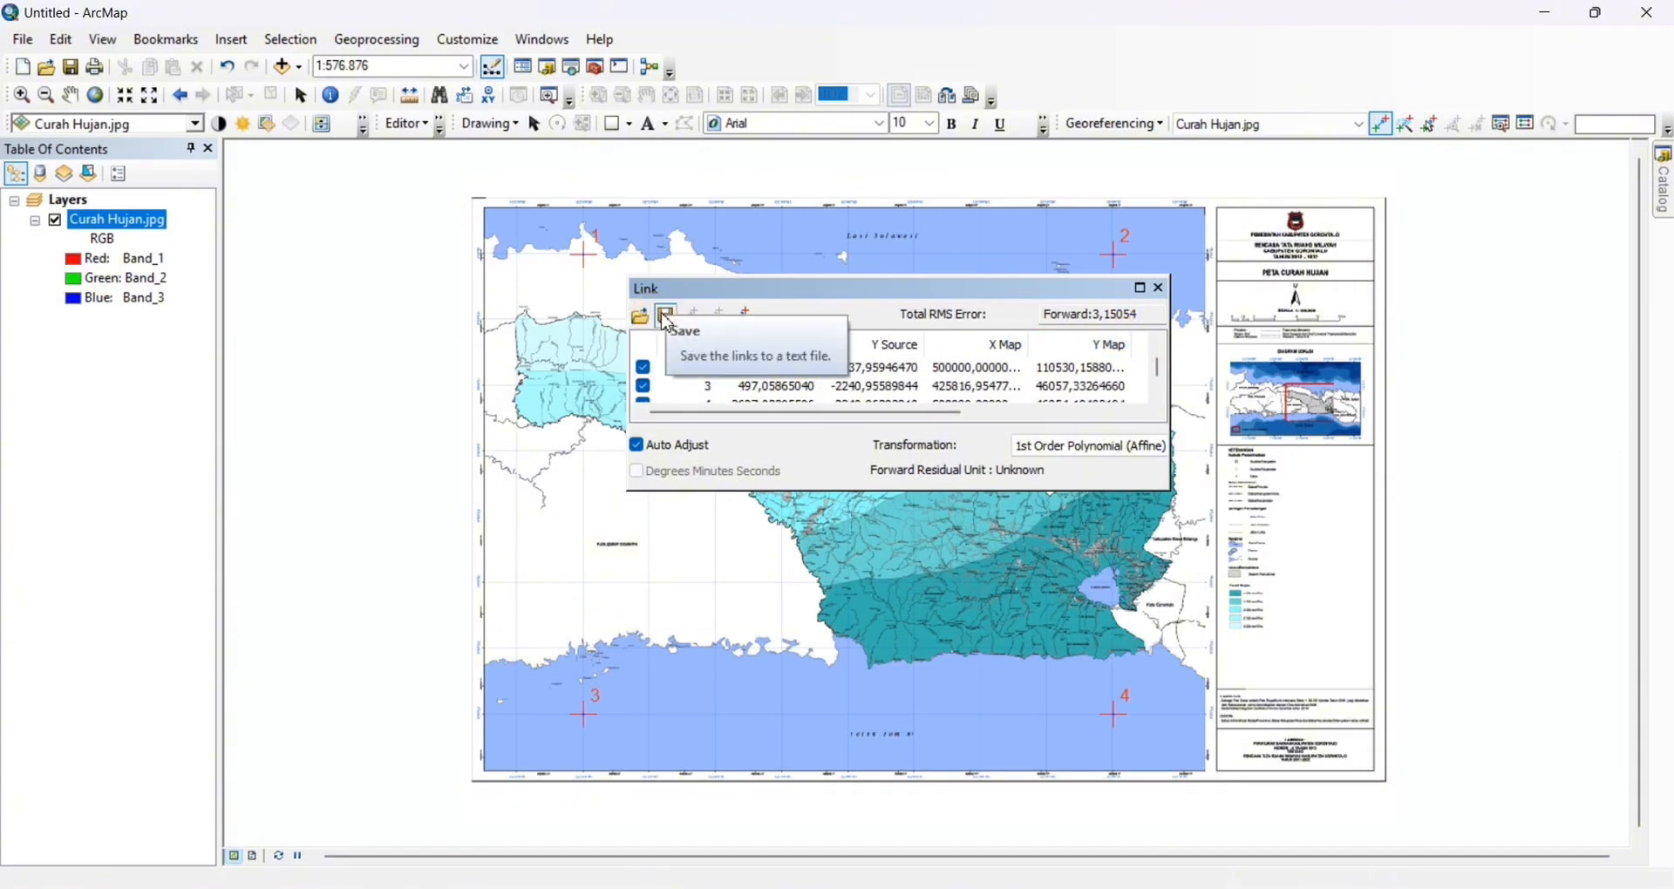
{"action": "left_click", "coordinate": [1160, 289]}
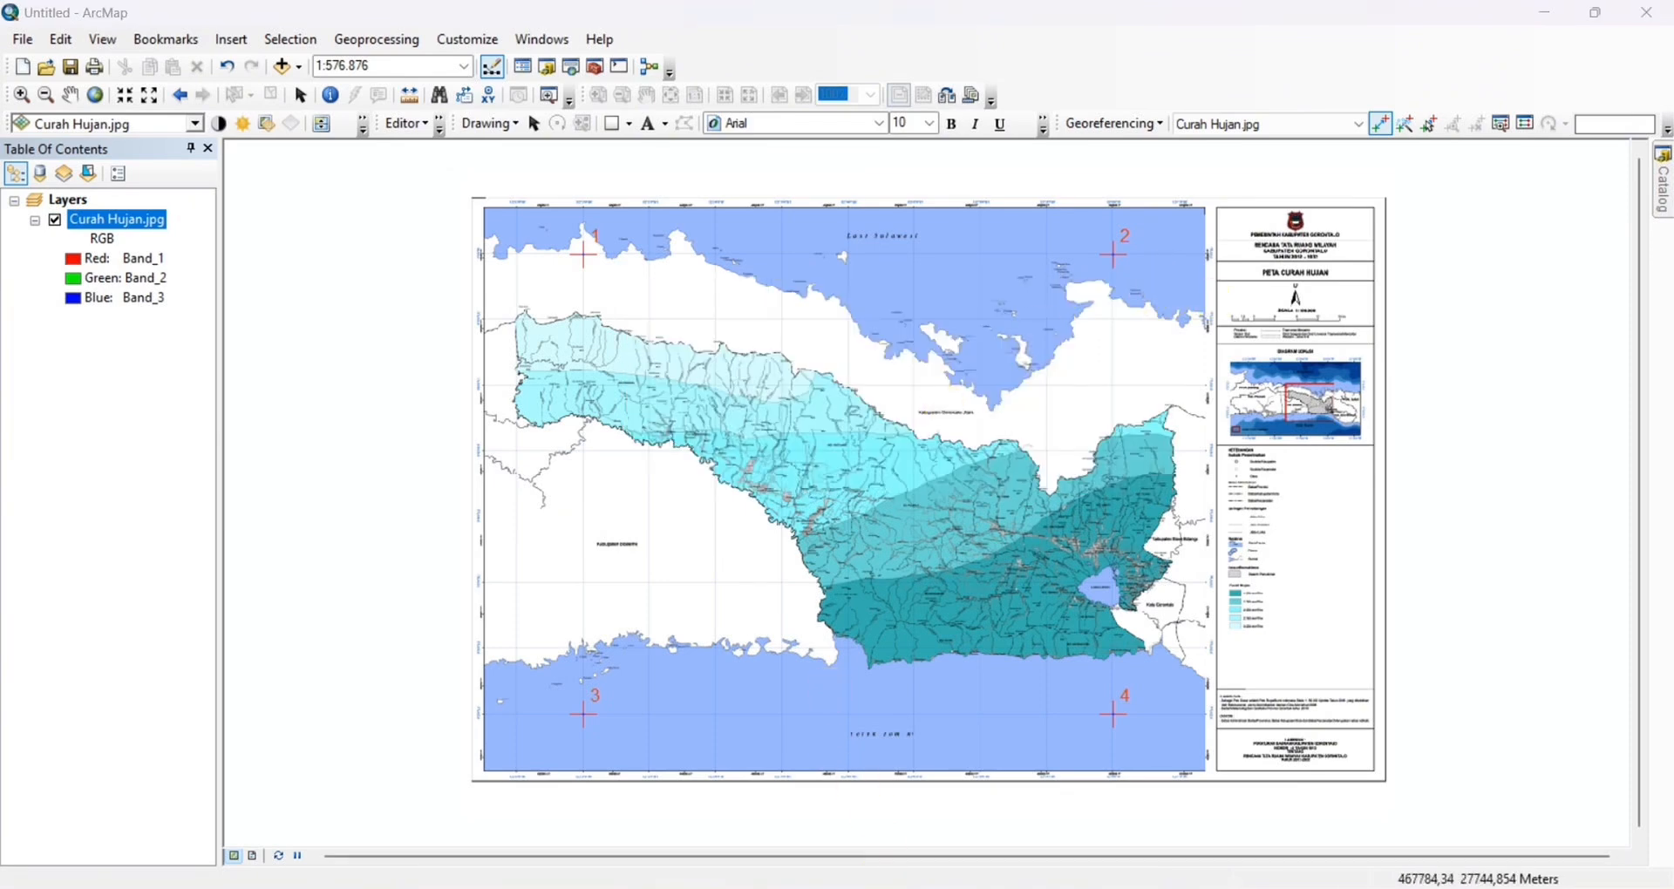
Add the satellite image CITRA.ecw from the Downloads folder to the map
{"action": "left_click", "coordinate": [858, 886]}
{"action": "left_click", "coordinate": [100, 353]}
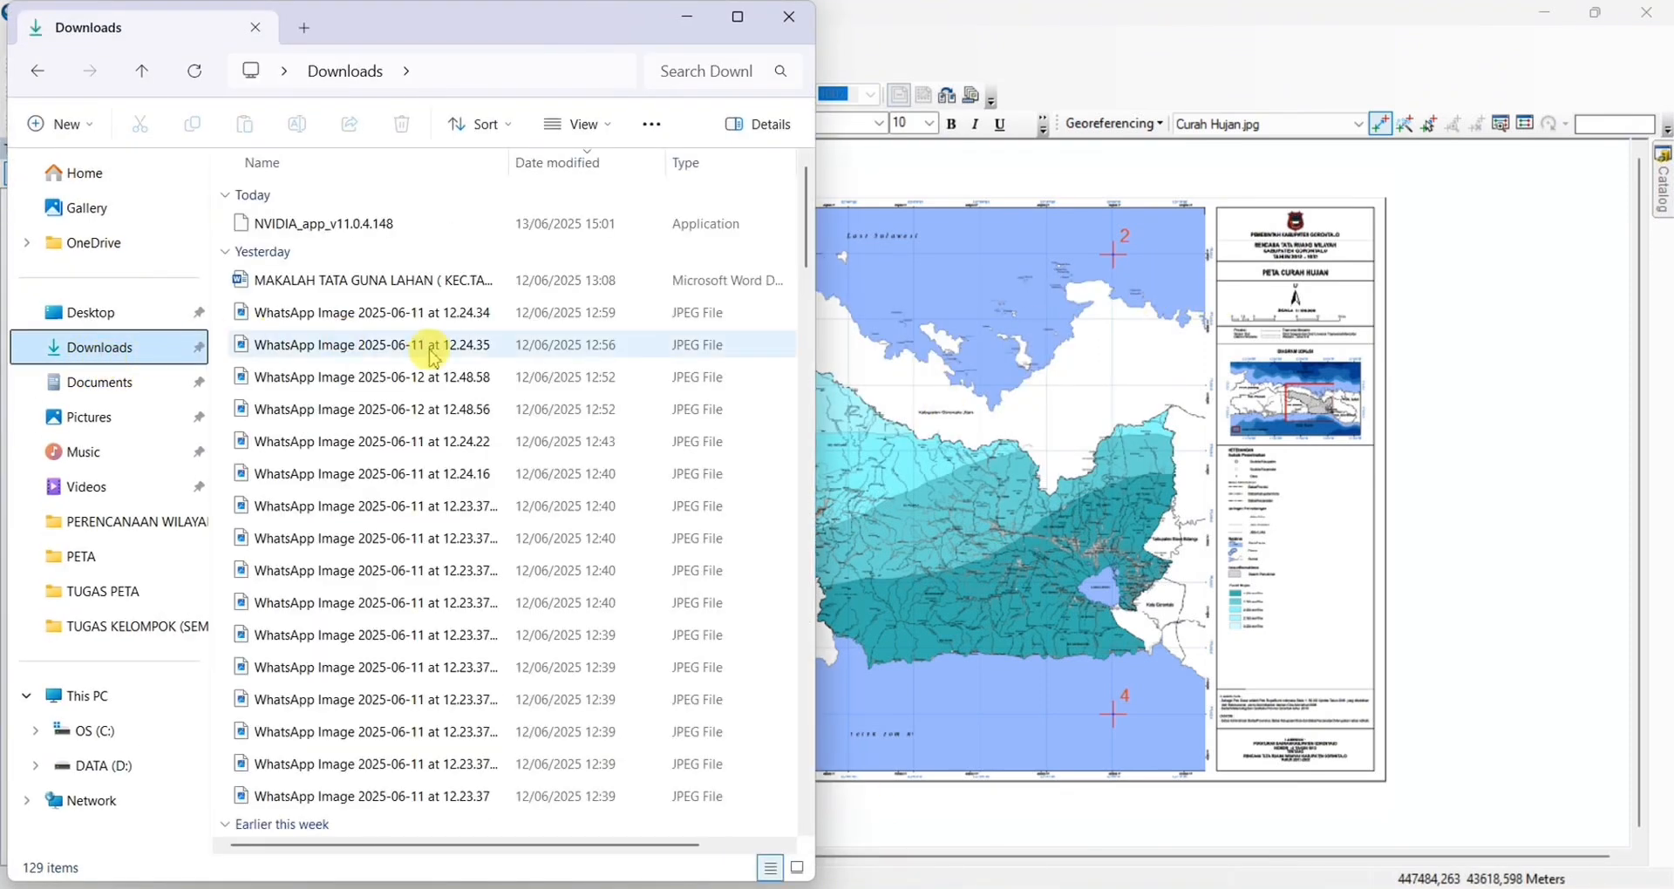
{"action": "scroll", "coordinate": [429, 344], "scroll_direction": "down", "scroll_amount": 15}
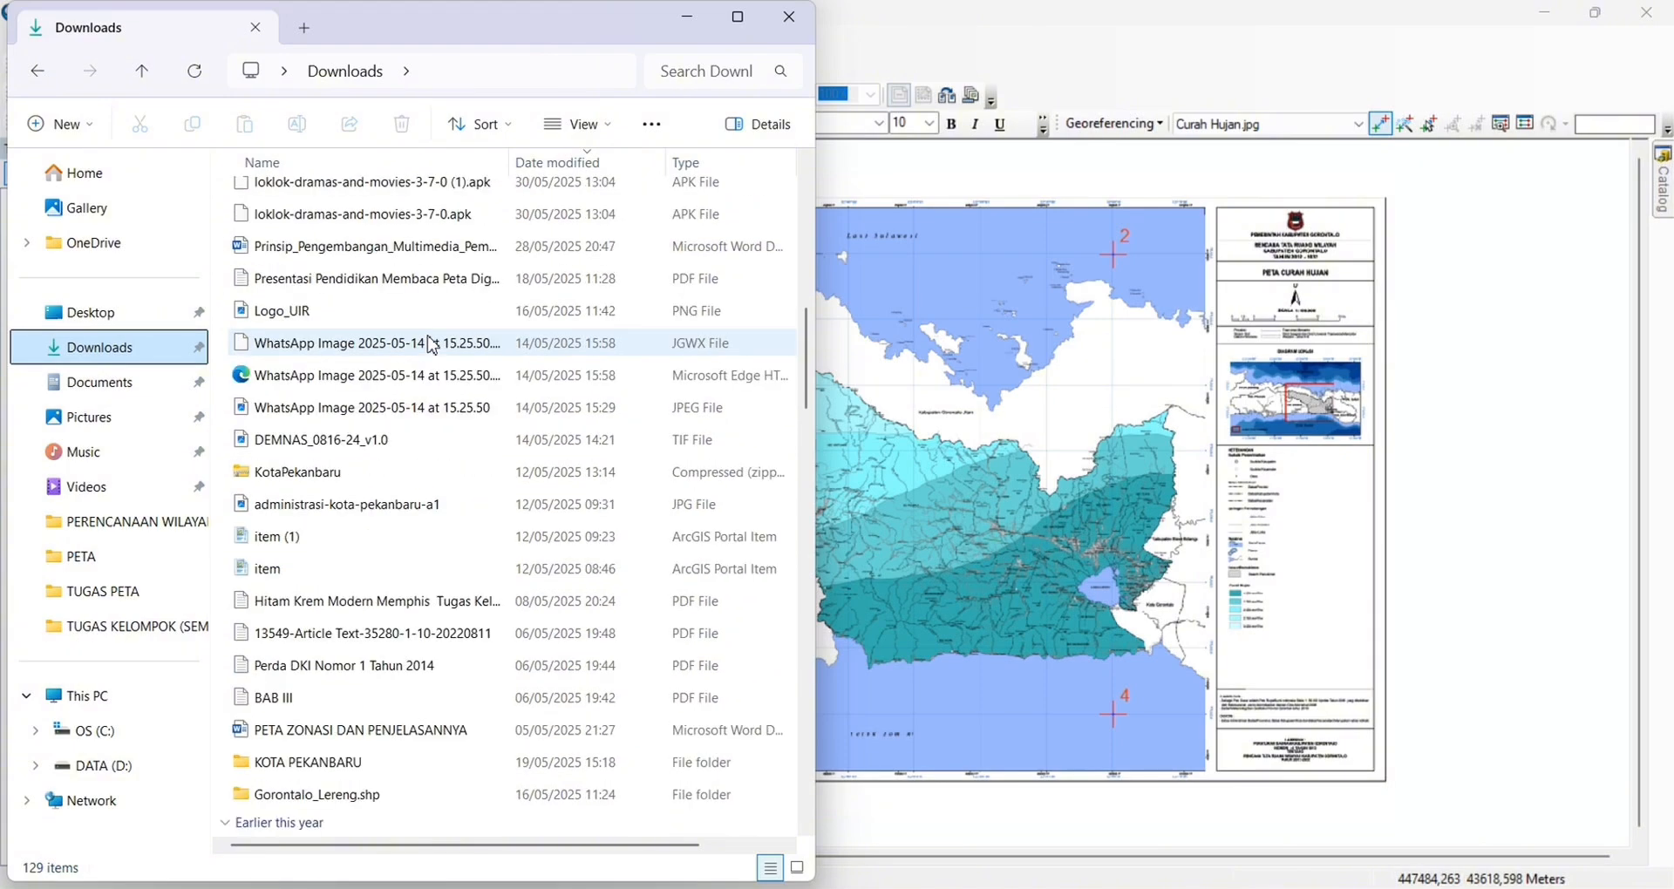
{"action": "scroll", "coordinate": [430, 344], "scroll_direction": "down", "scroll_amount": 7}
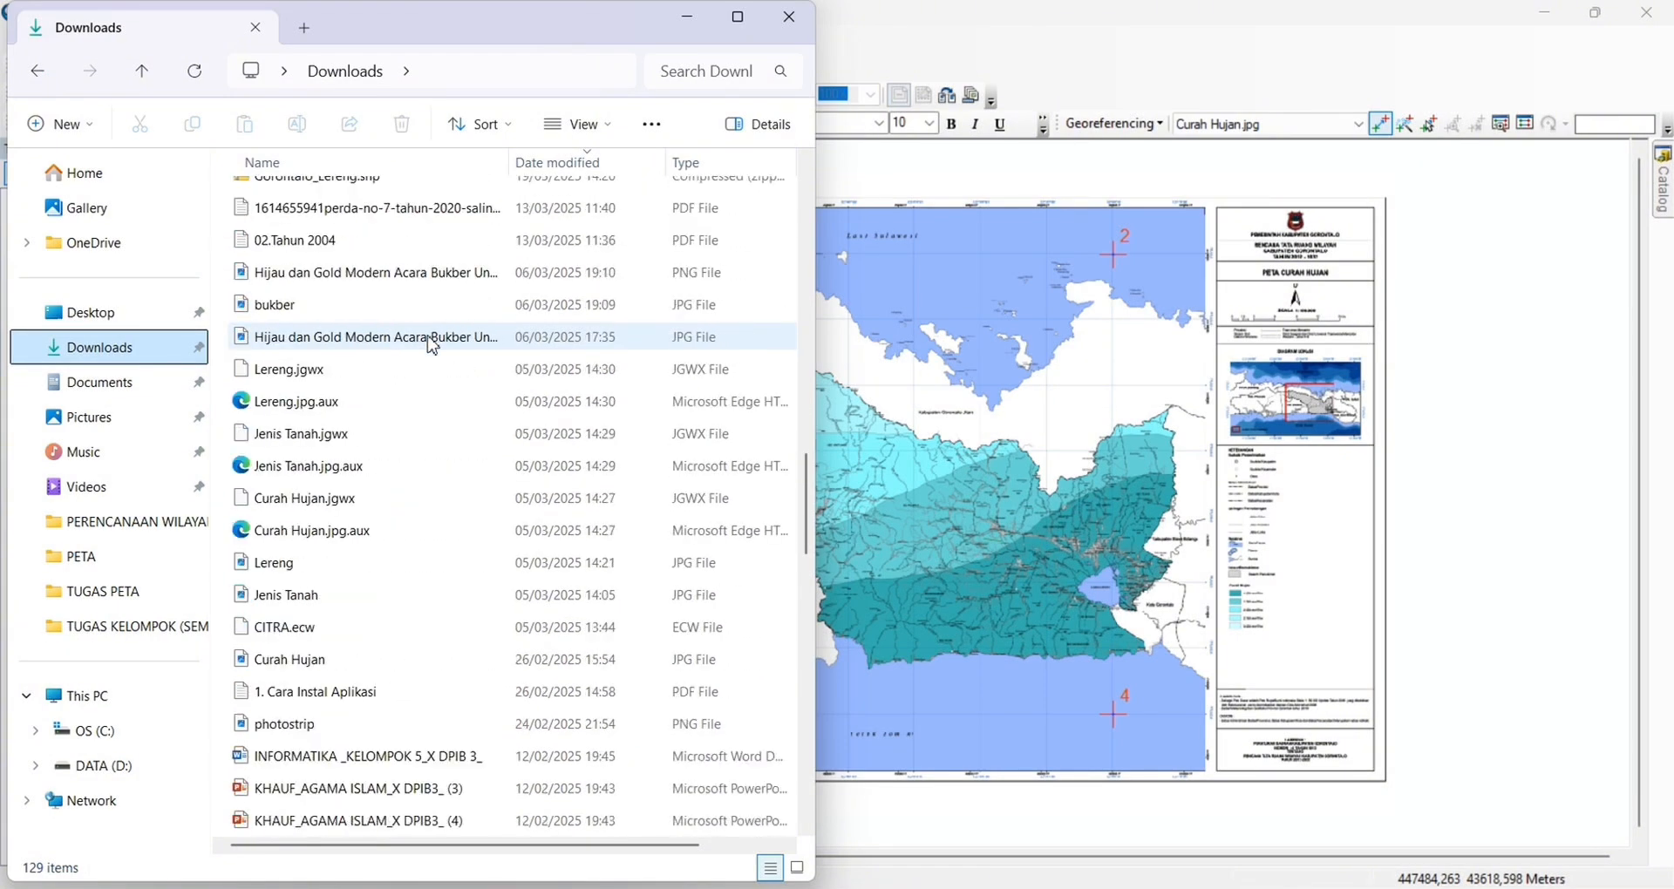
{"action": "left_click", "coordinate": [297, 628]}
{"action": "left_click_drag", "start_coordinate": [301, 632], "coordinate": [1028, 532]}
{"action": "left_click", "coordinate": [686, 20]}
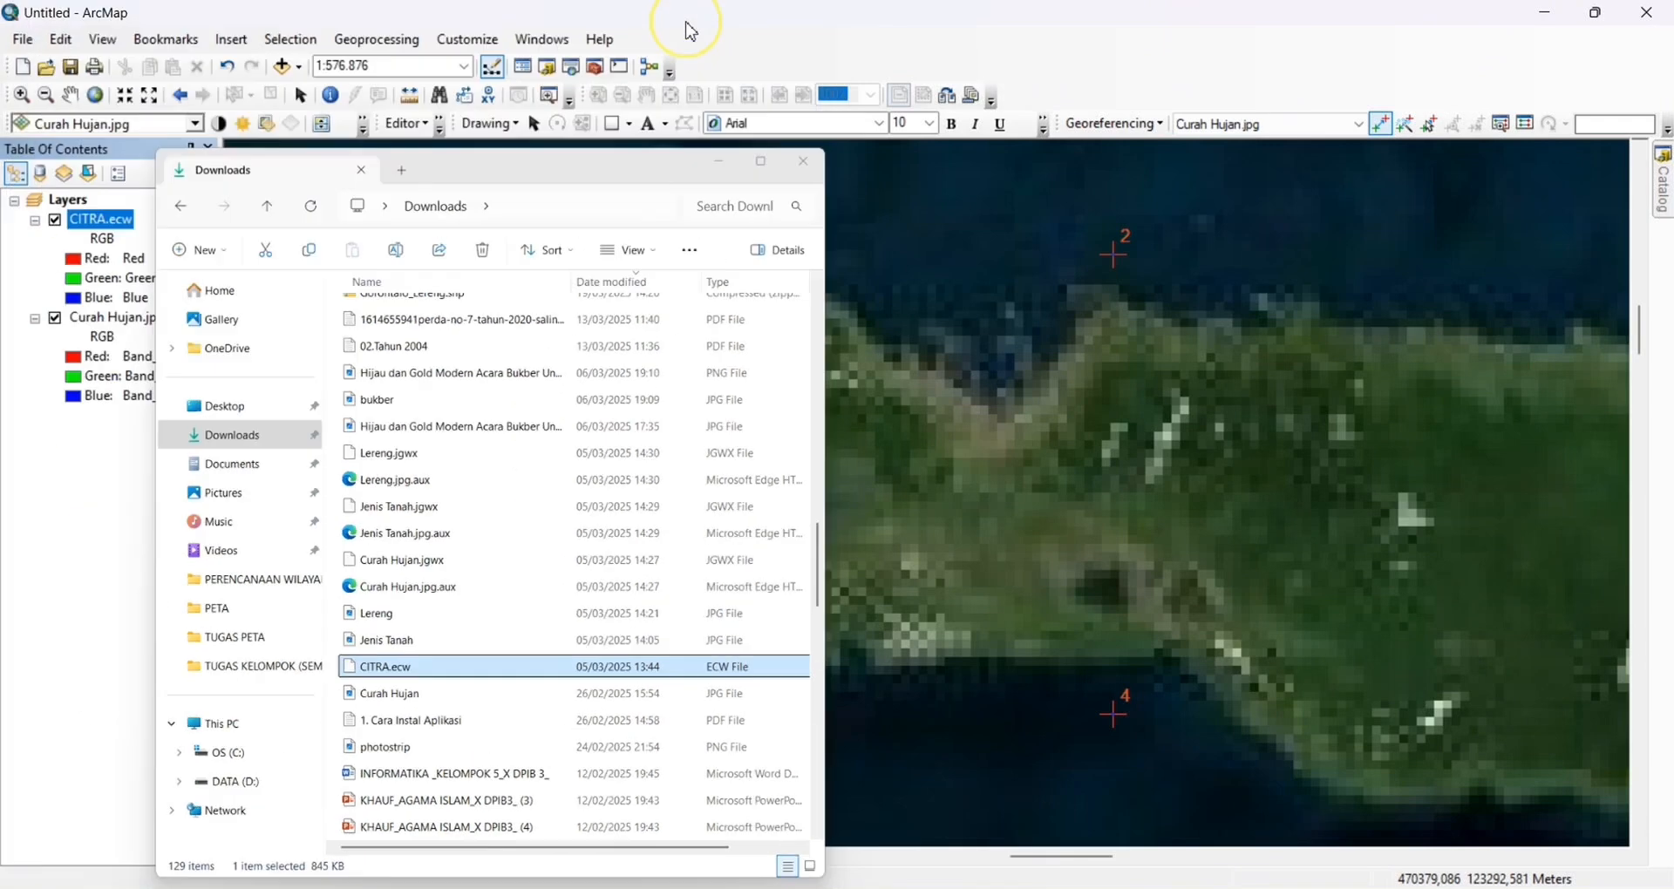
Move Curah Hujan.jpg above CITRA.ecw, toggle it to compare their alignment, and hide CITRA.ecw
{"action": "left_click_drag", "start_coordinate": [122, 330], "coordinate": [113, 221]}
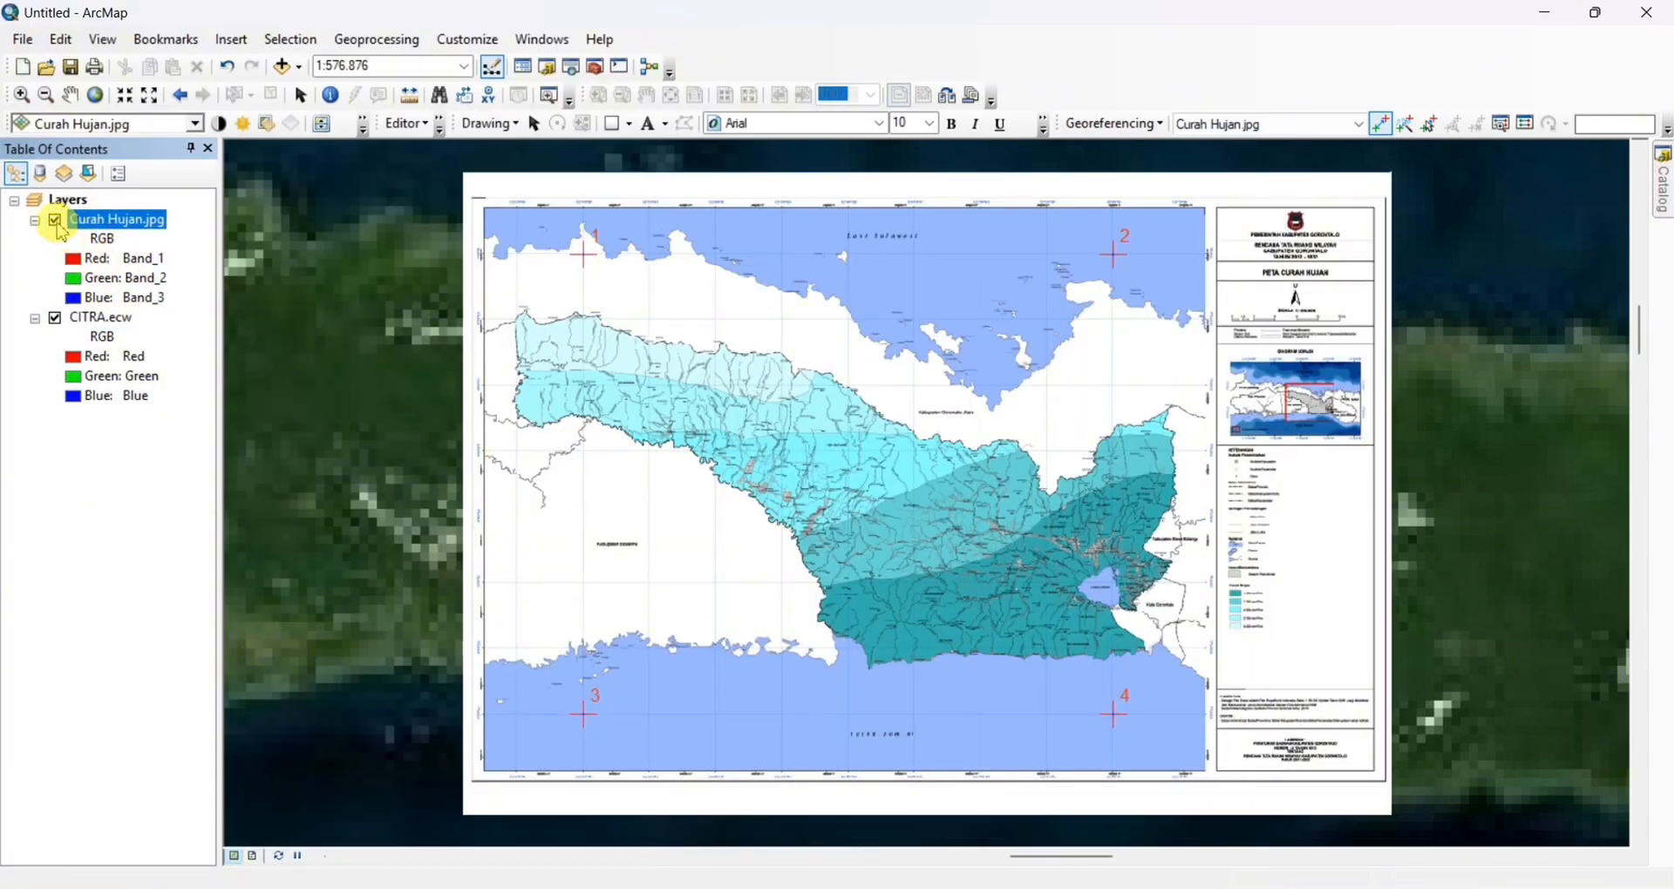
{"action": "left_click", "coordinate": [56, 222]}
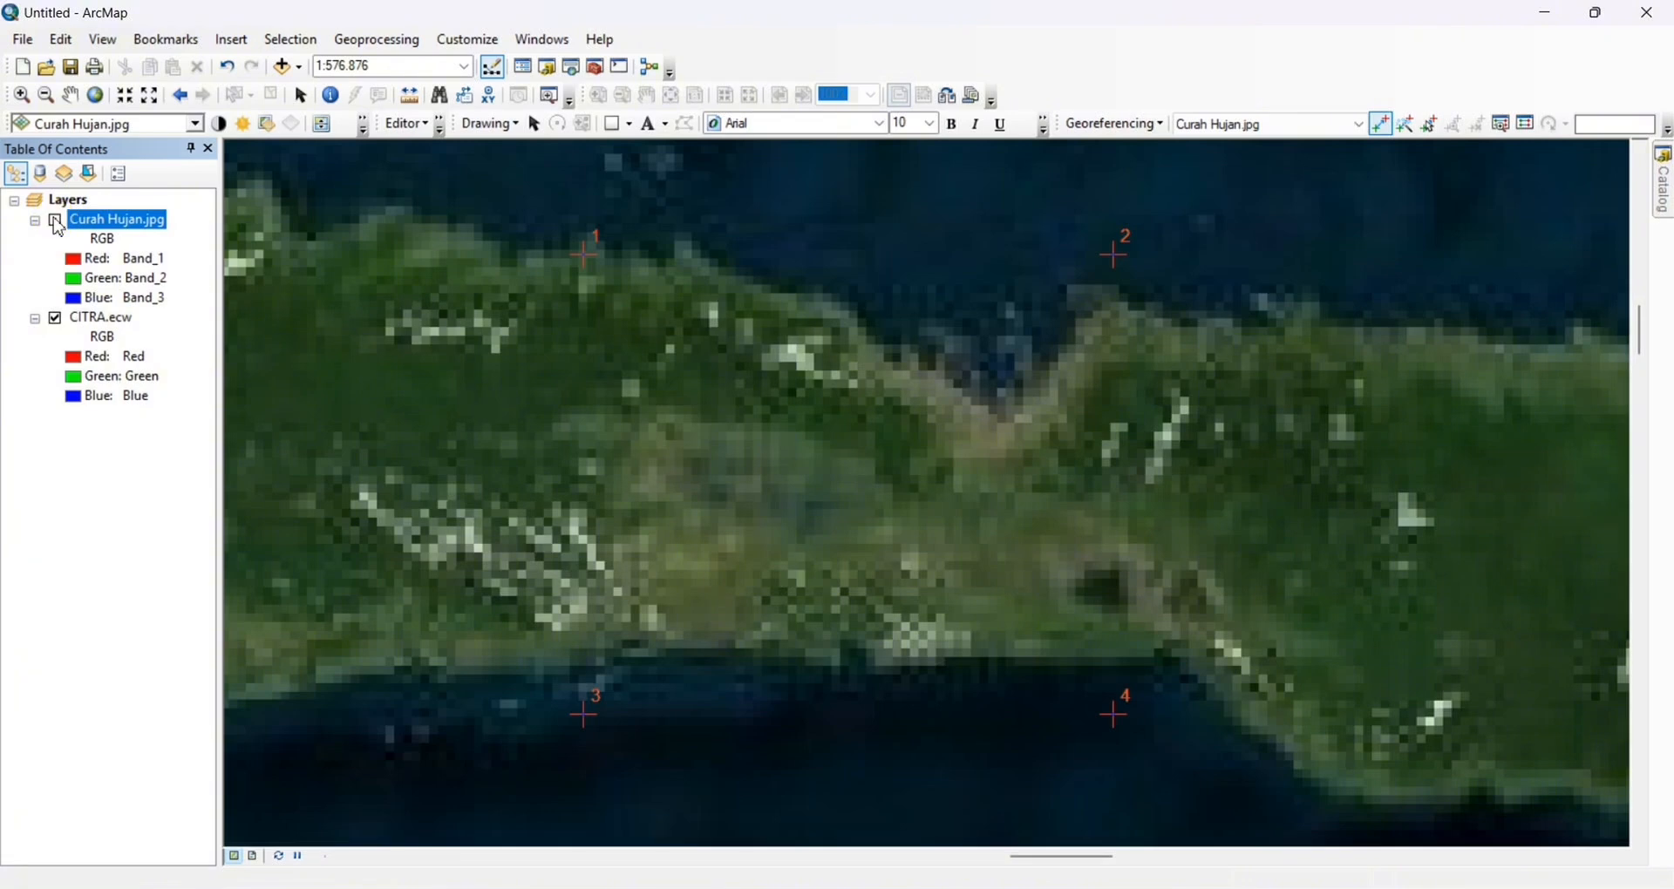
{"action": "left_click", "coordinate": [56, 222]}
{"action": "left_click", "coordinate": [56, 319]}
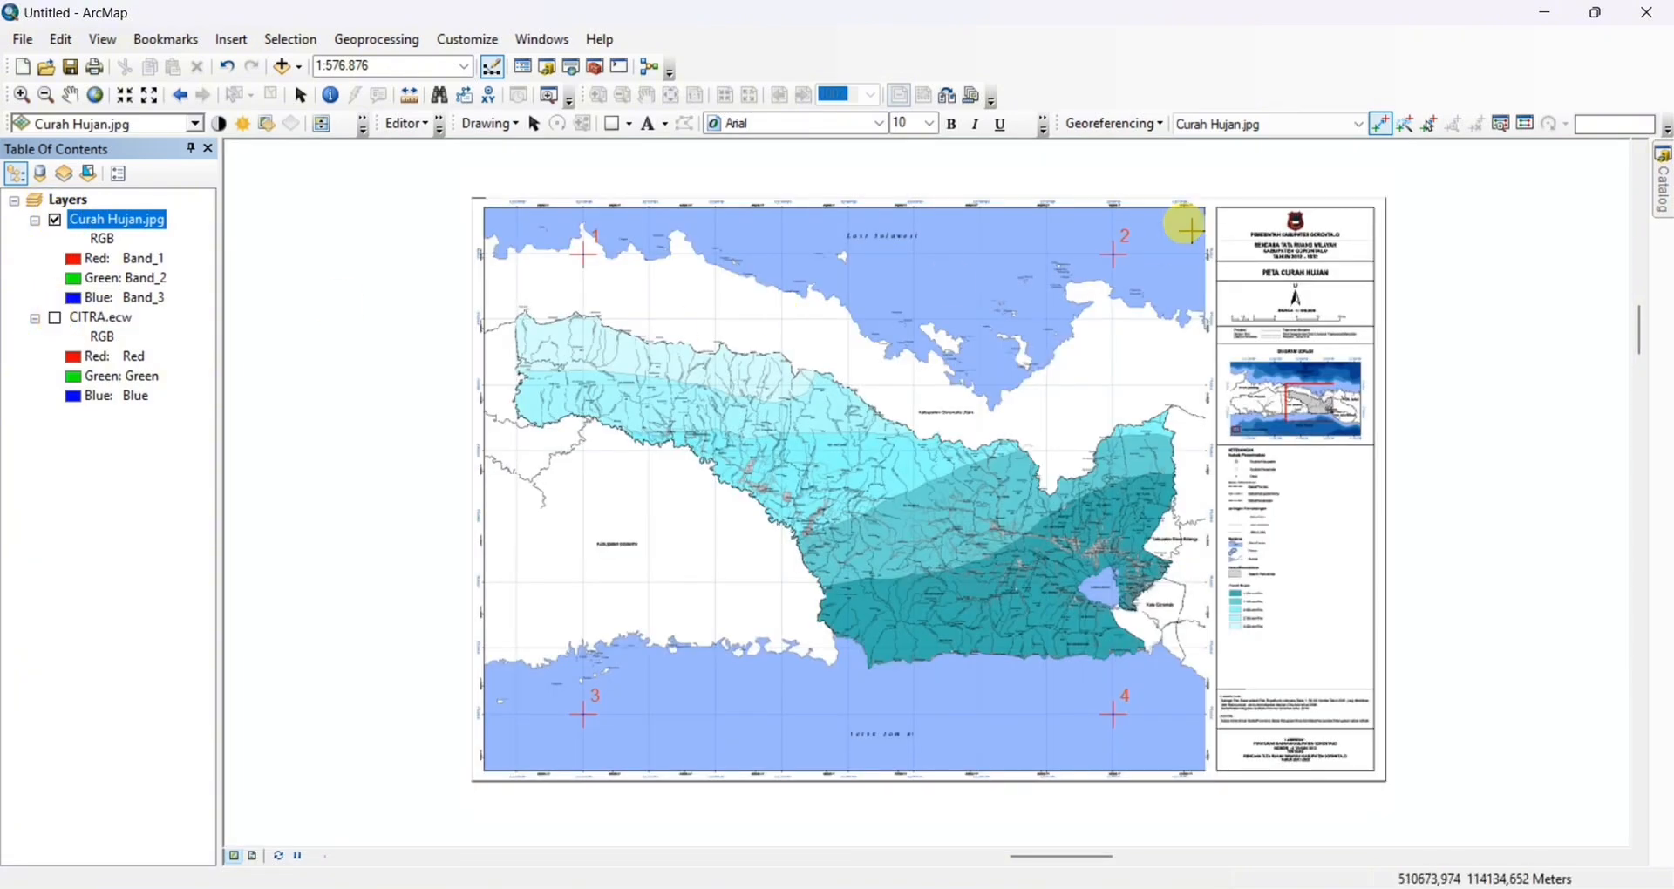
Update Curah Hujan.jpg's georeferencing and save its link table as text file "geo kel" in the TES ( 14-05-2025) folder
{"action": "left_click", "coordinate": [1149, 125]}
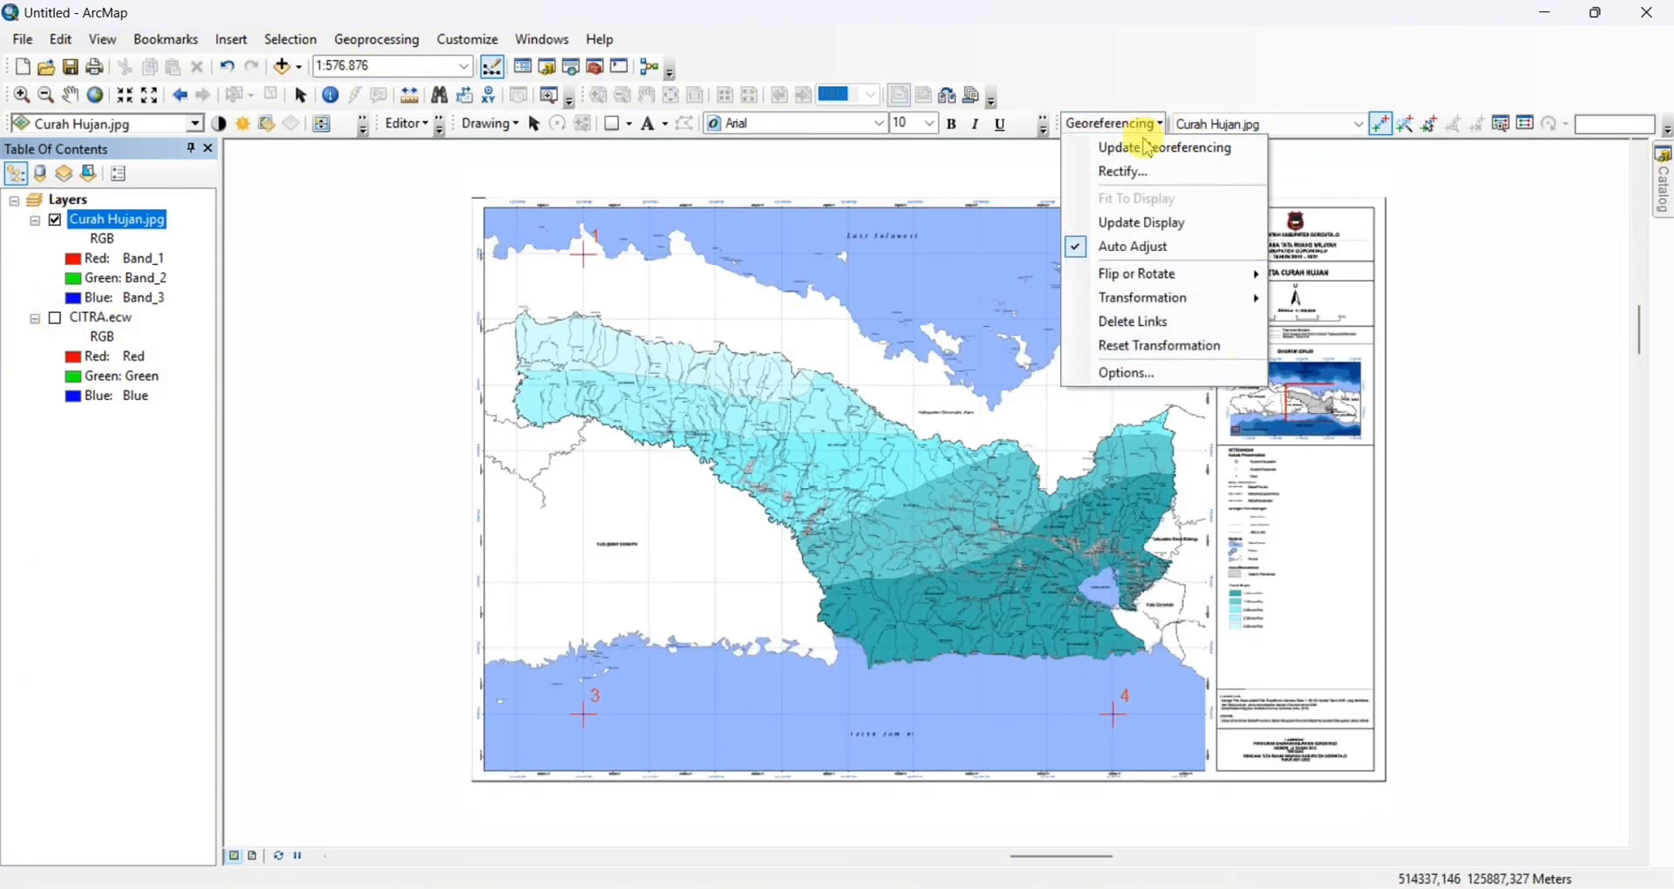
{"action": "left_click", "coordinate": [1151, 149]}
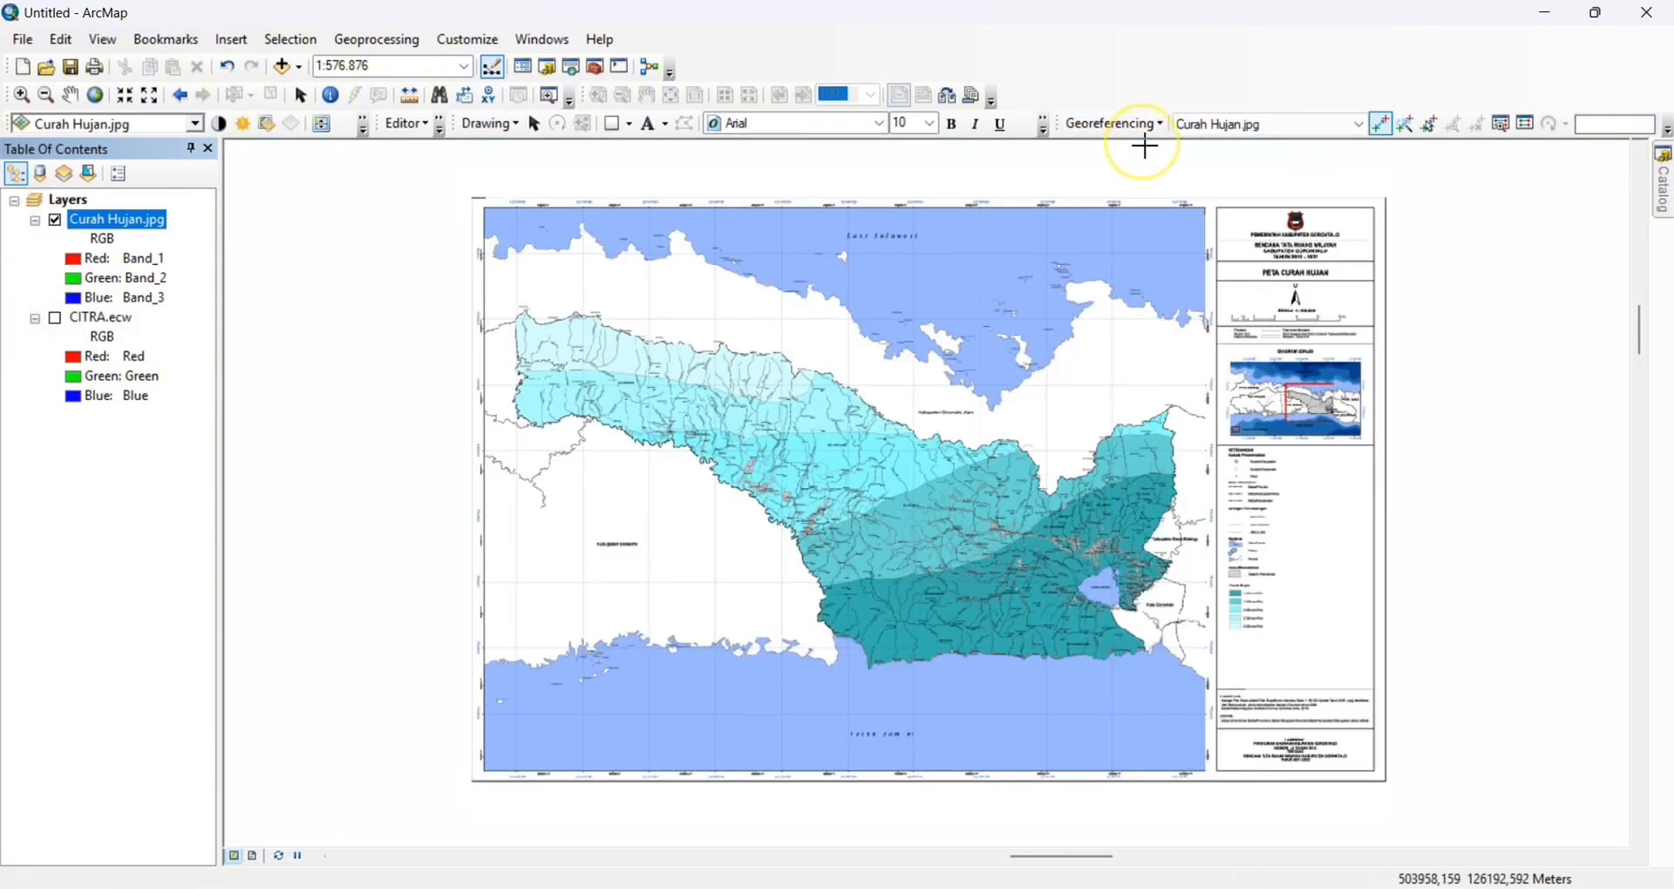
{"action": "left_click", "coordinate": [1524, 129]}
{"action": "left_click", "coordinate": [1055, 416]}
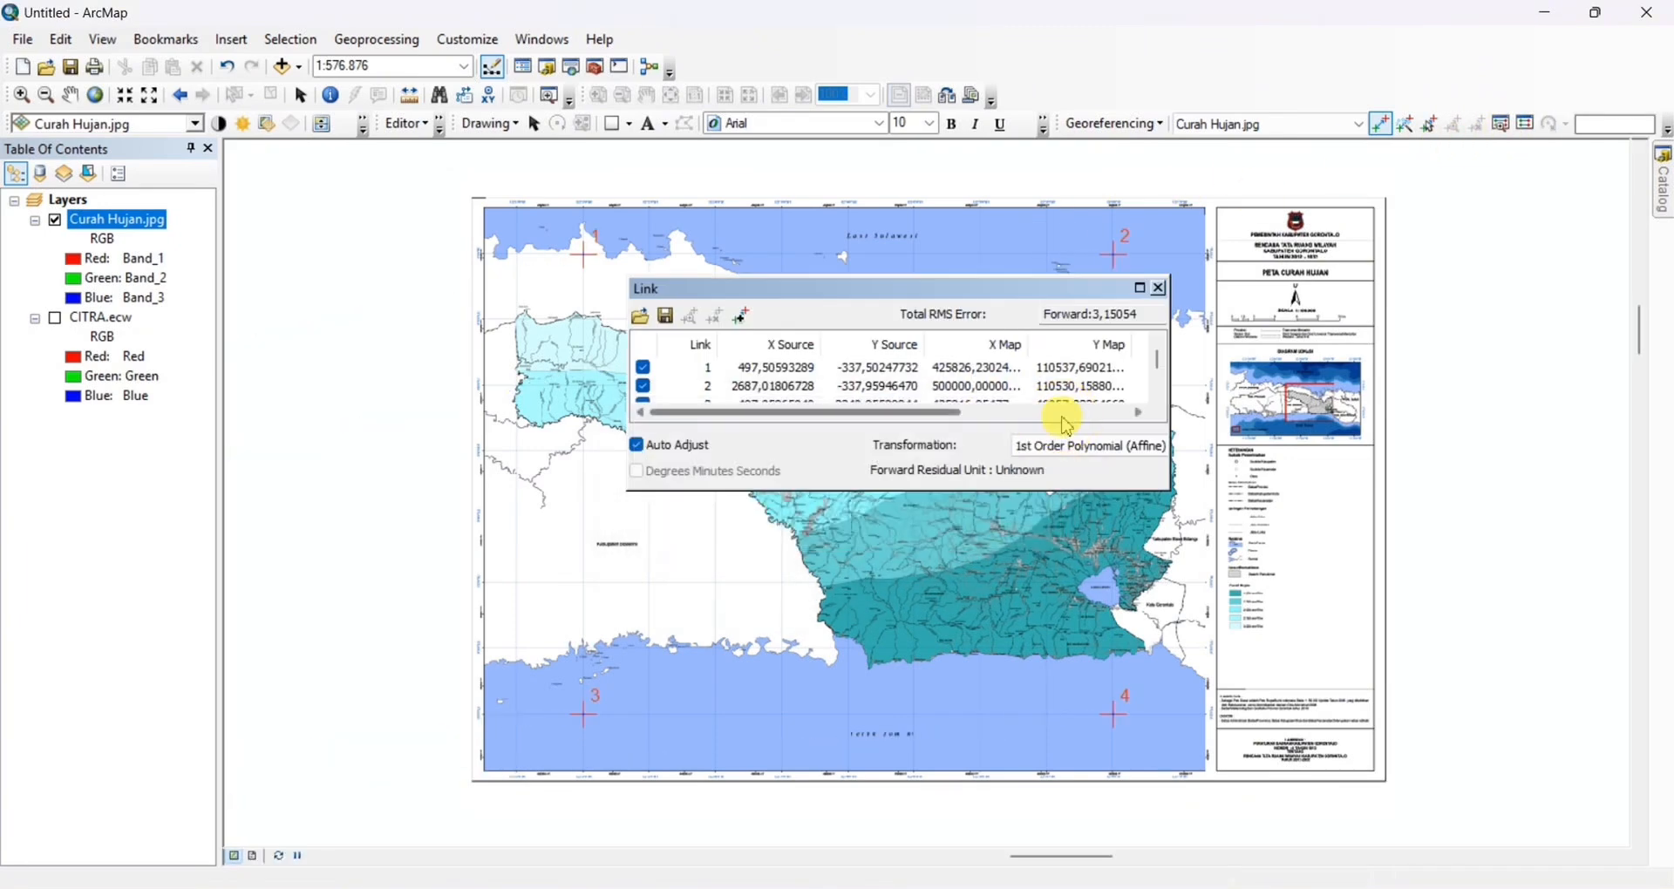
{"action": "left_click", "coordinate": [666, 319]}
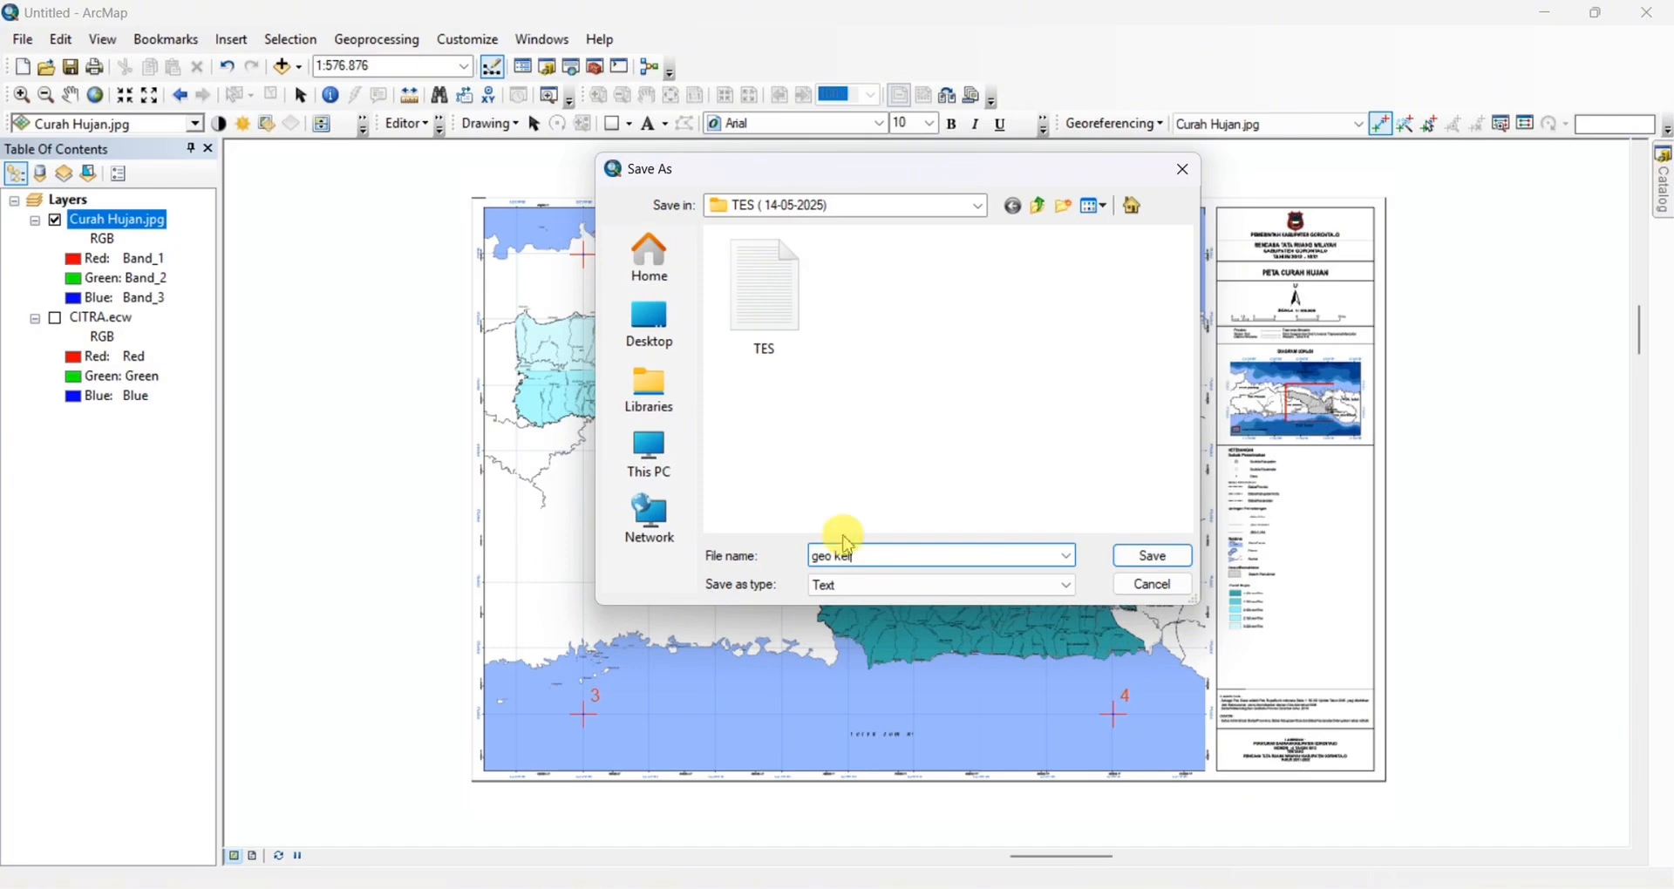
{"action": "left_click", "coordinate": [1157, 558]}
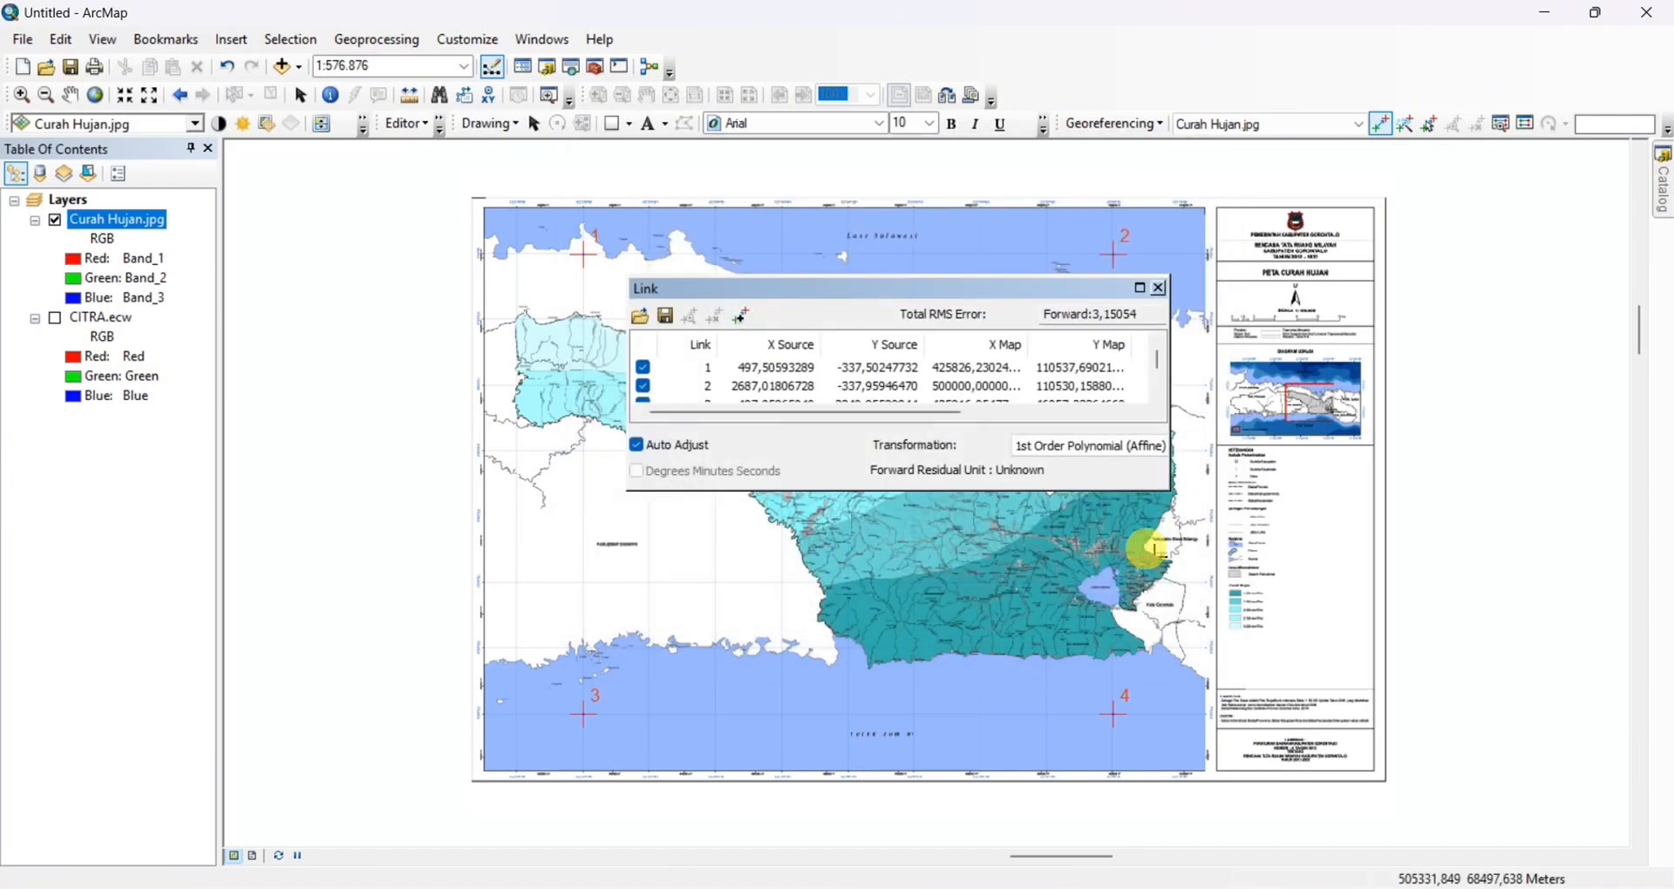
{"action": "left_click", "coordinate": [1164, 288]}
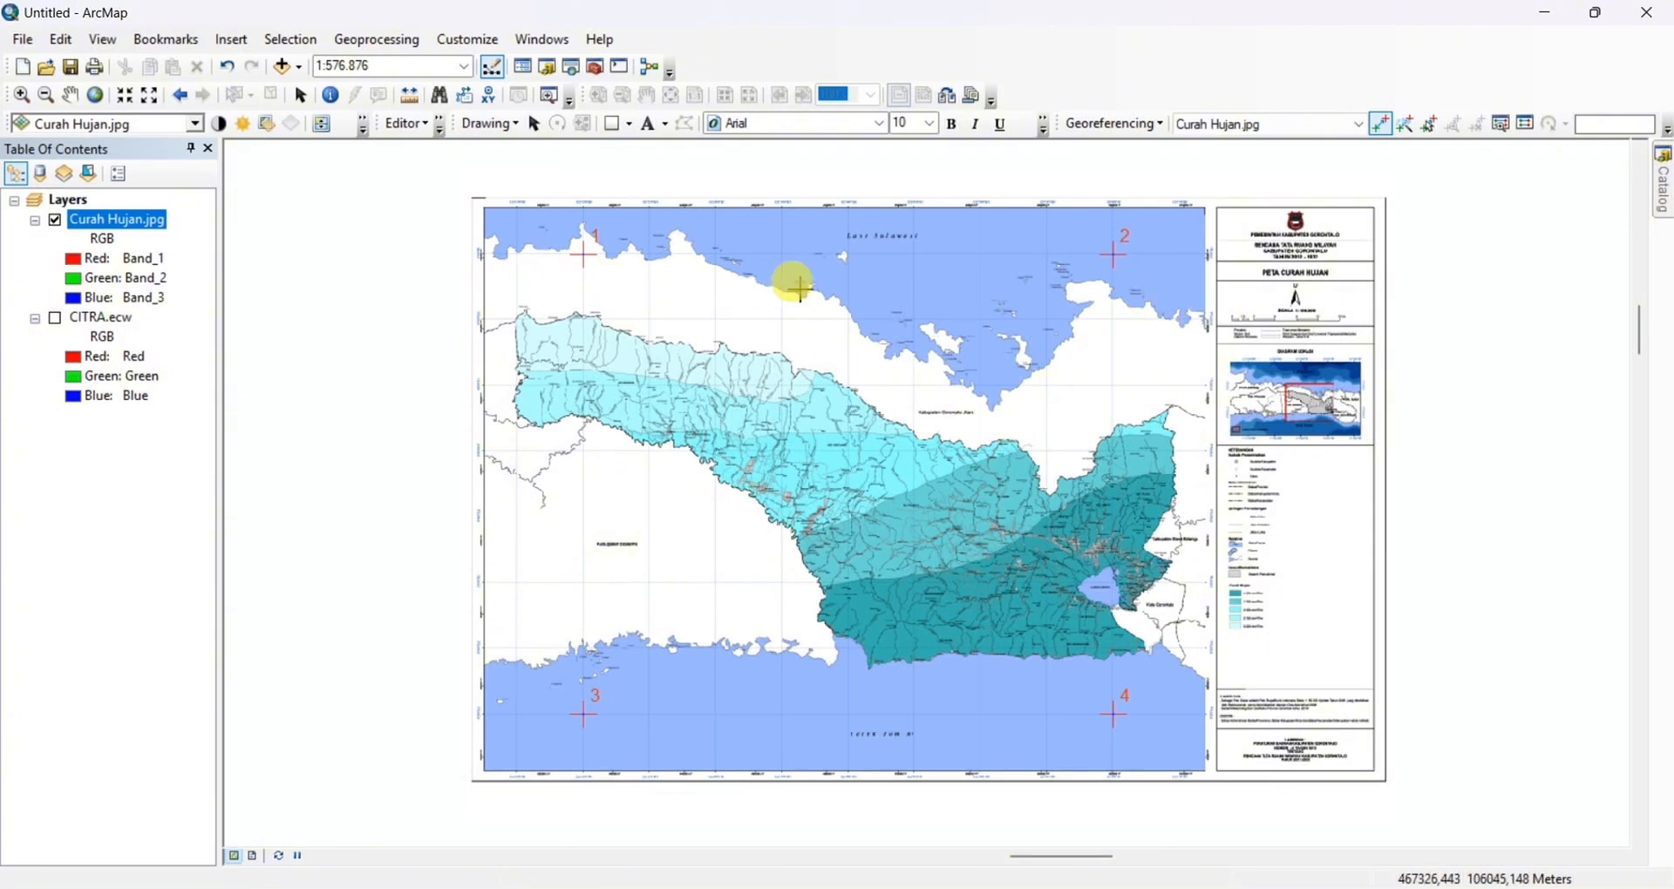
Load the saved control-point file from the TES ( 14-05-2025) folder into the link table for Jenis Tanah.jpg
{"action": "left_click", "coordinate": [1665, 198]}
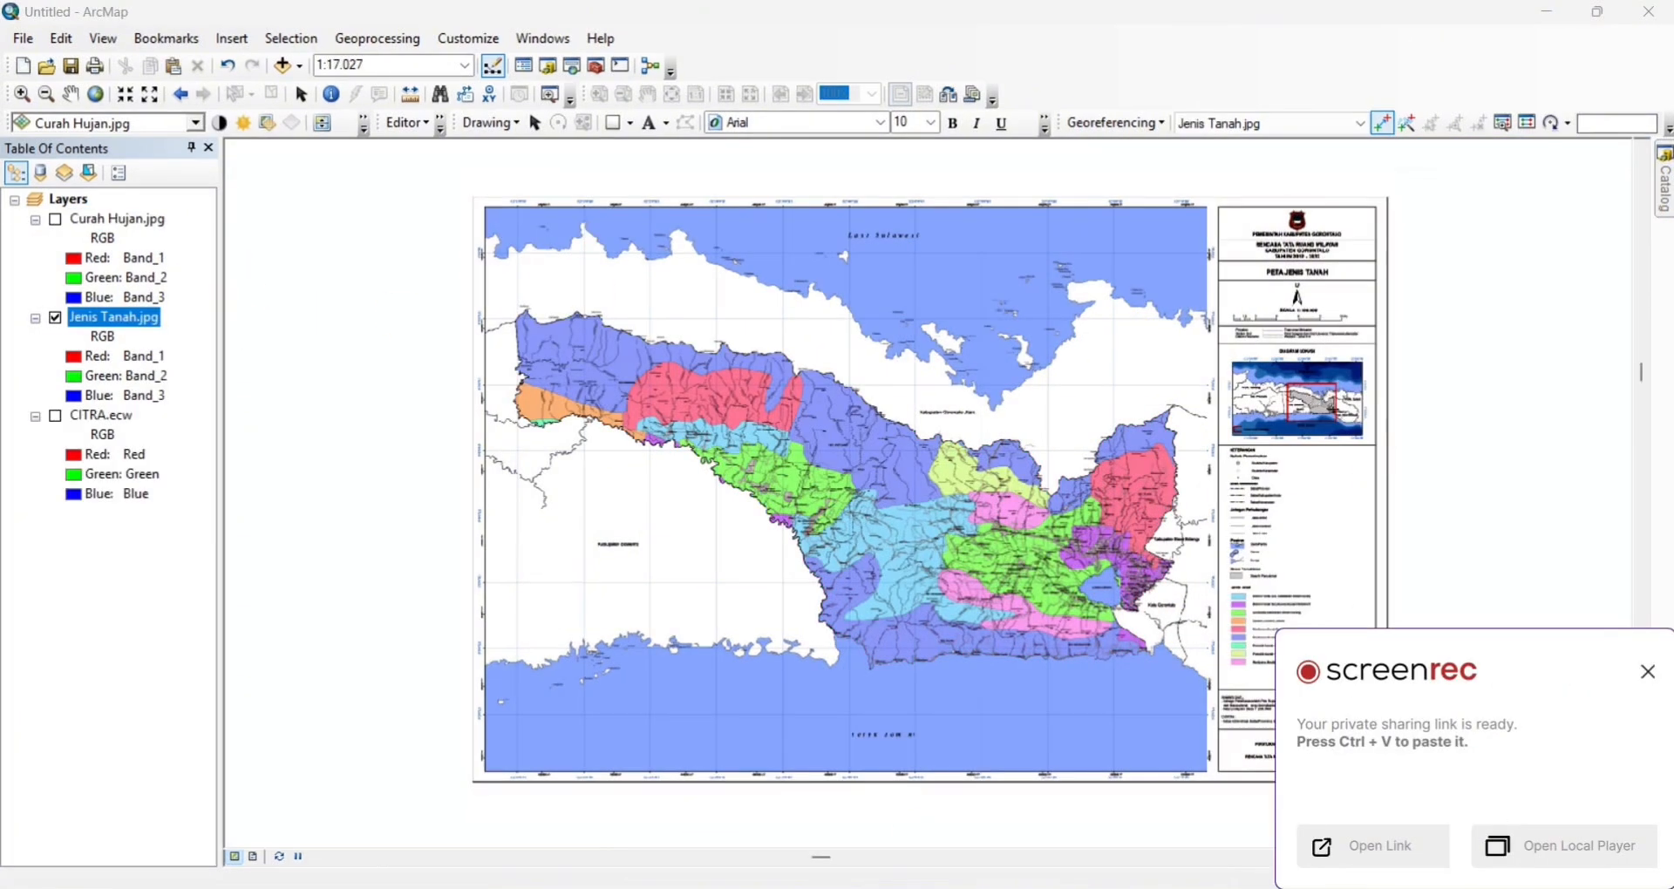
{"action": "left_click", "coordinate": [1647, 672]}
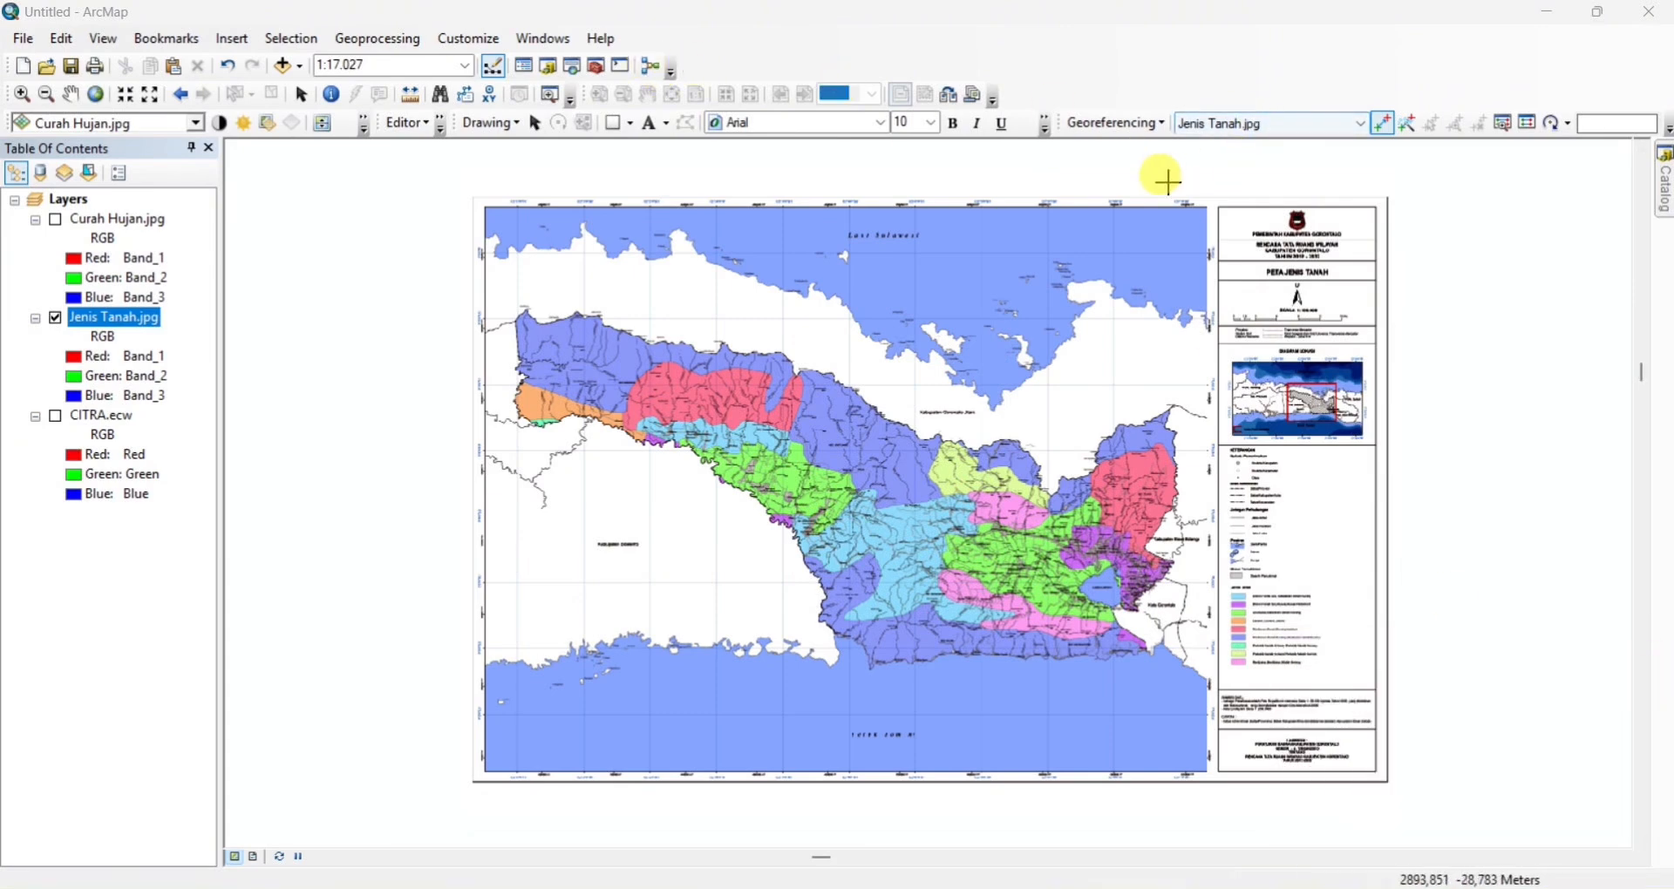
{"action": "left_click", "coordinate": [1539, 127]}
{"action": "left_click", "coordinate": [641, 318]}
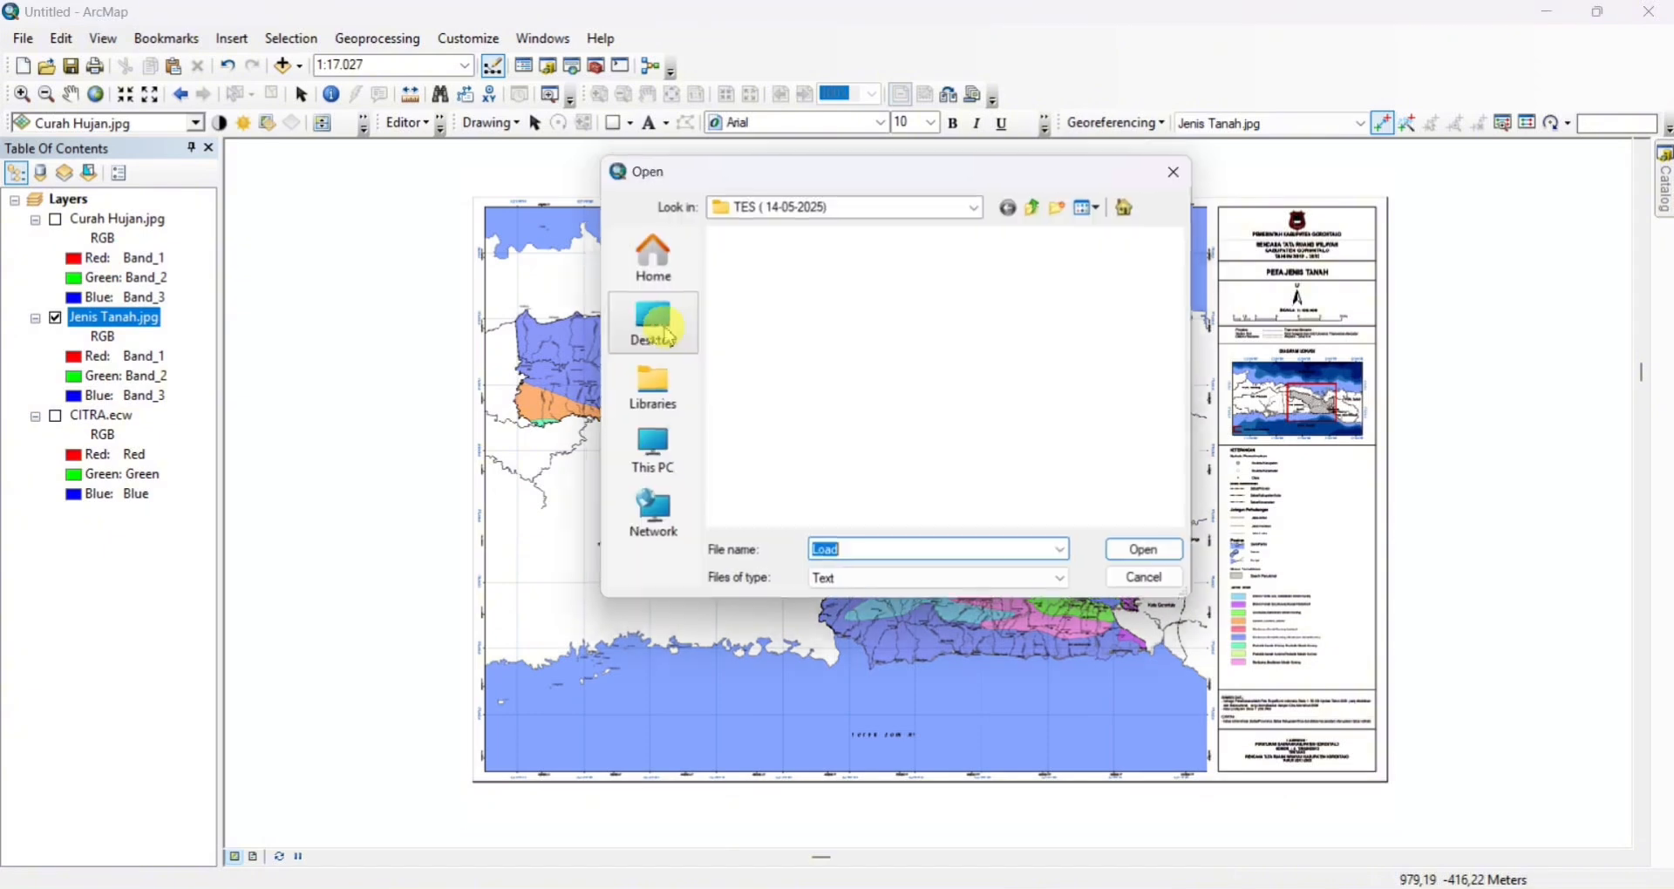
{"action": "left_click", "coordinate": [767, 273]}
{"action": "left_click", "coordinate": [1159, 551]}
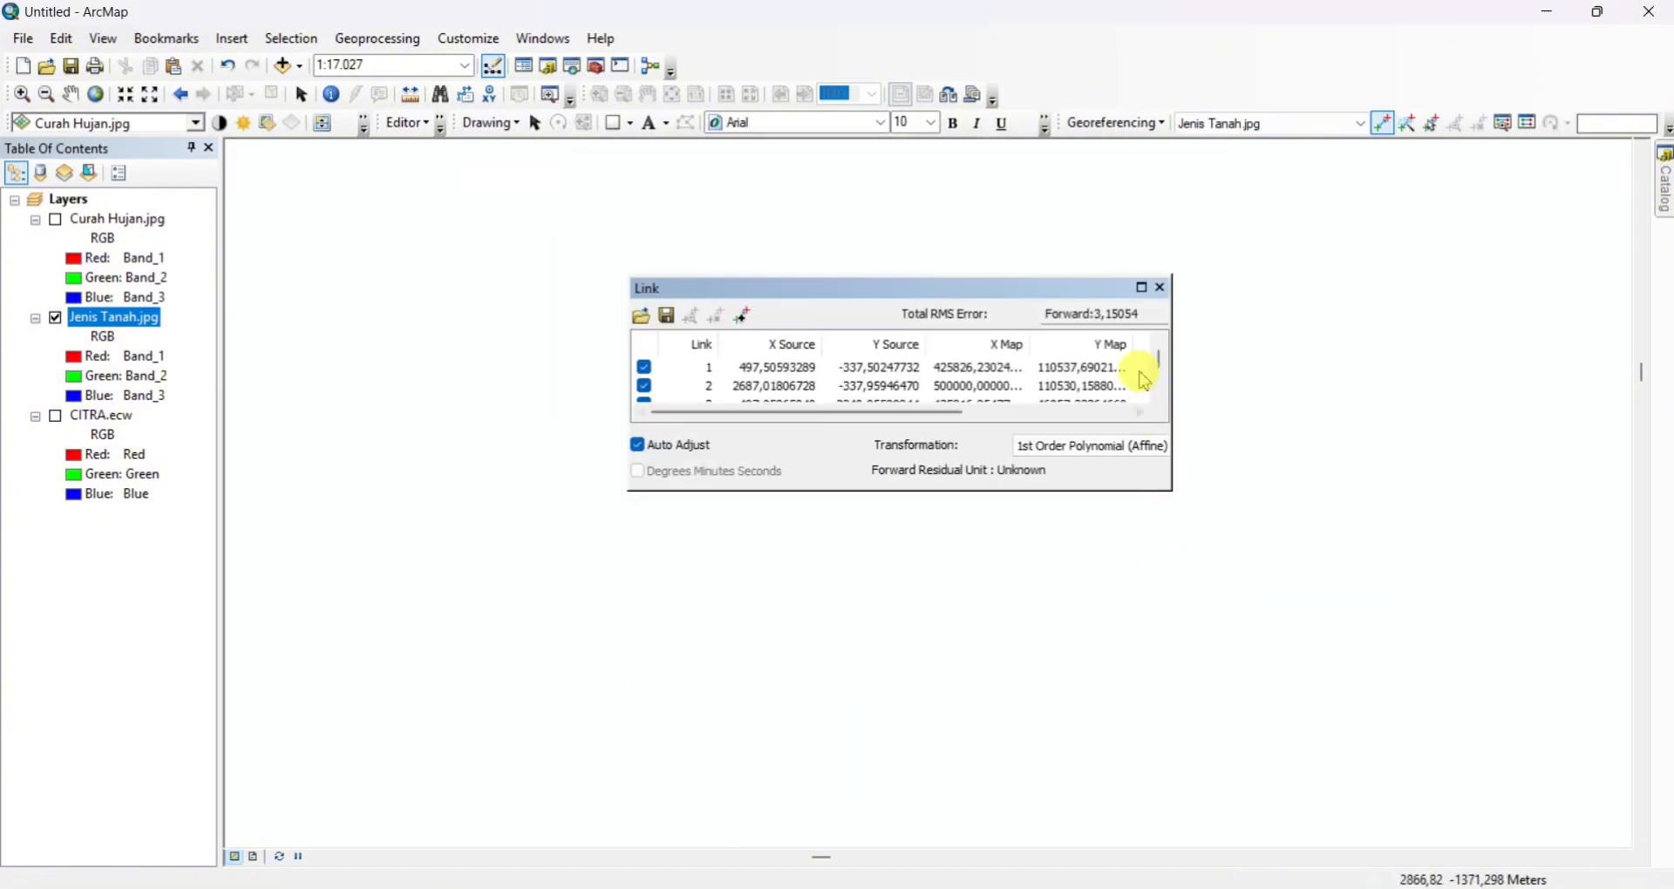
{"action": "left_click", "coordinate": [1160, 287]}
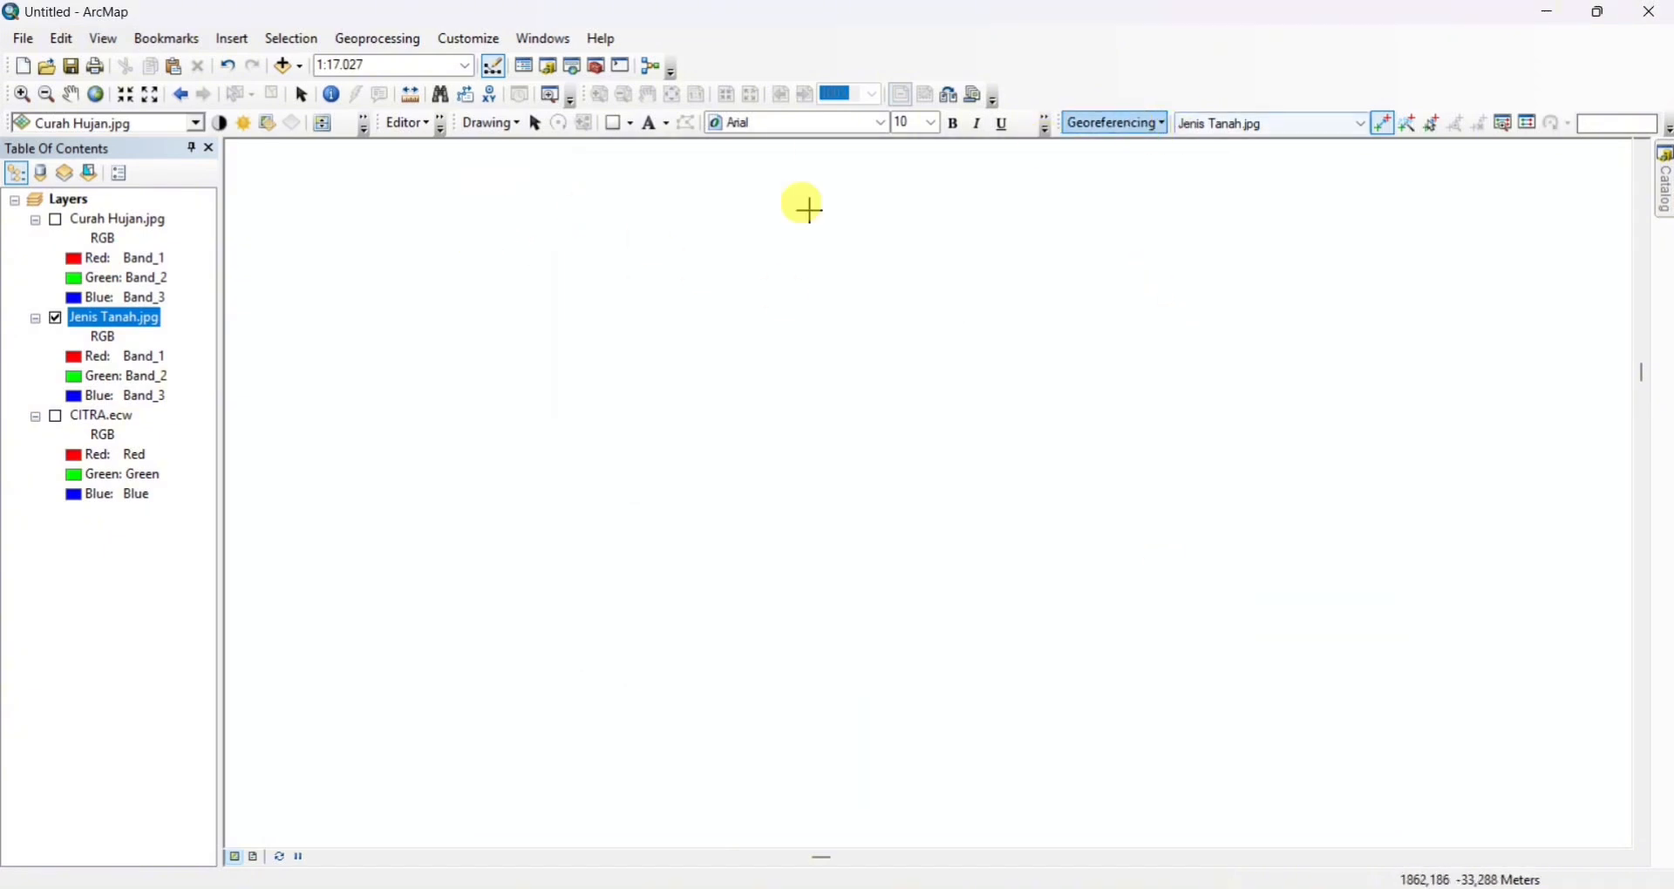
Zoom to the Jenis Tanah.jpg layer and briefly show CITRA.ecw beneath it to check its position
{"action": "right_click", "coordinate": [166, 319]}
{"action": "left_click", "coordinate": [190, 427]}
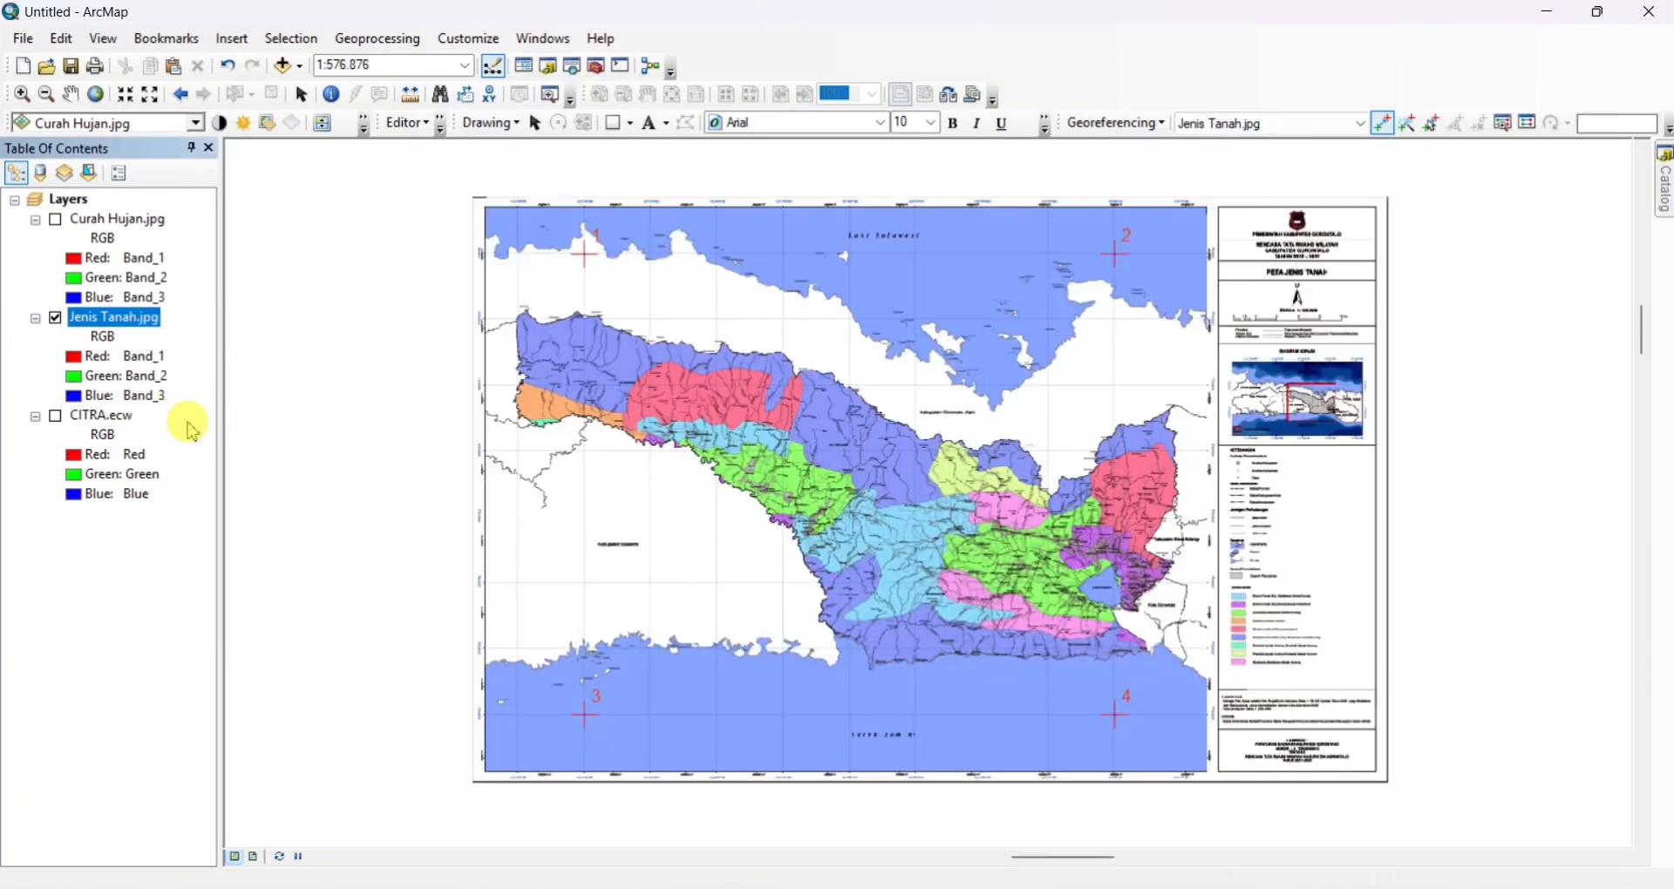
{"action": "left_click", "coordinate": [57, 418]}
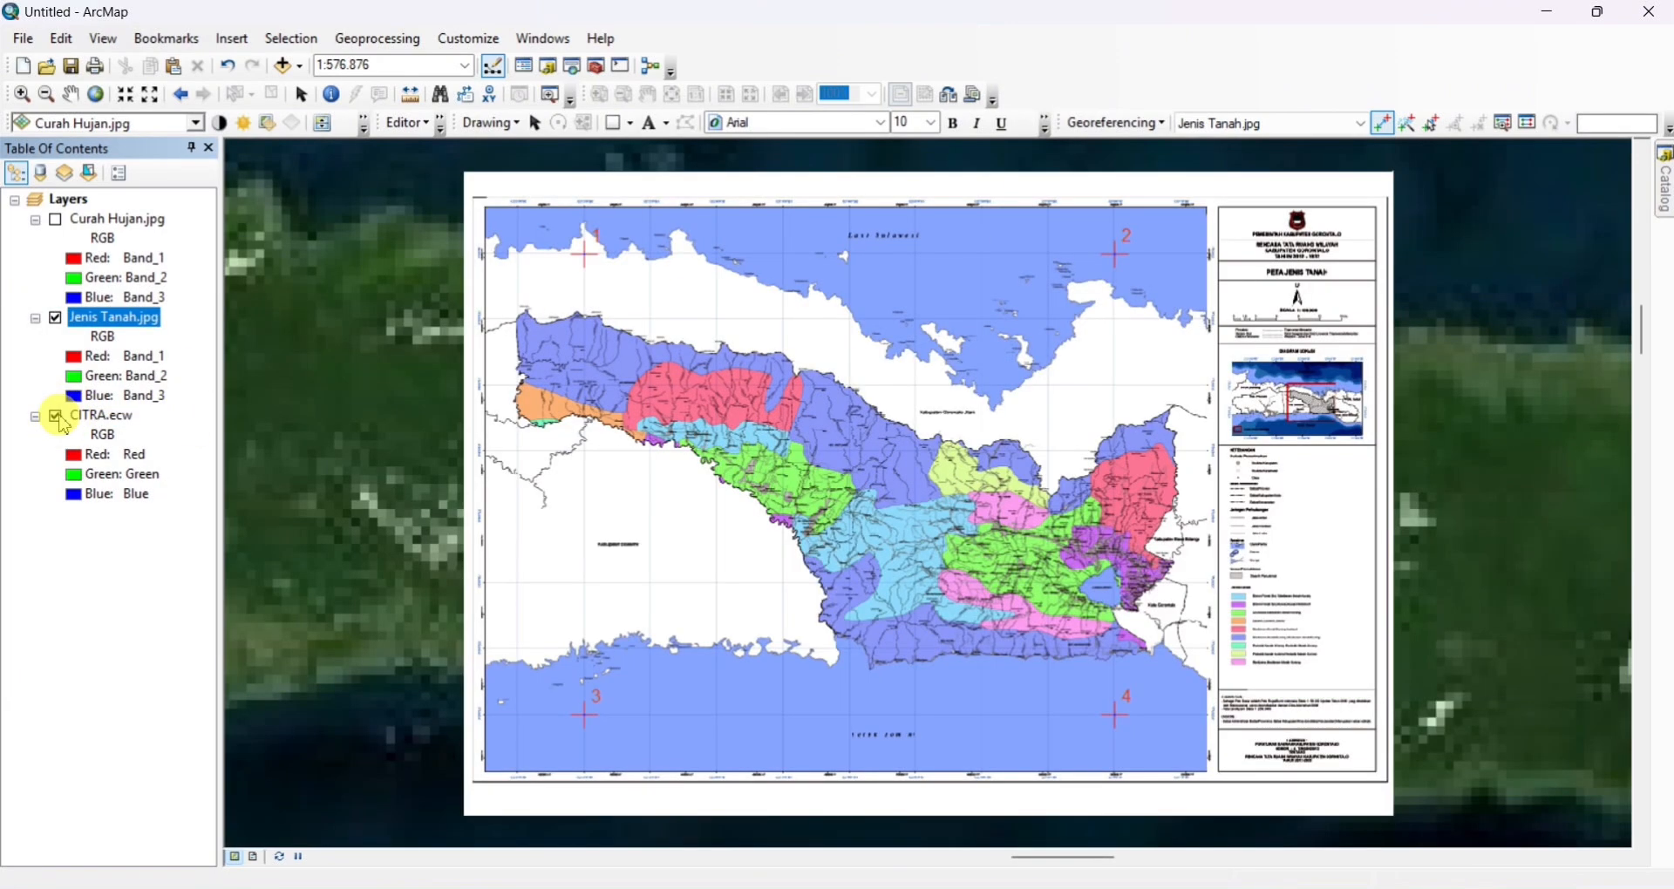
{"action": "left_click", "coordinate": [56, 417]}
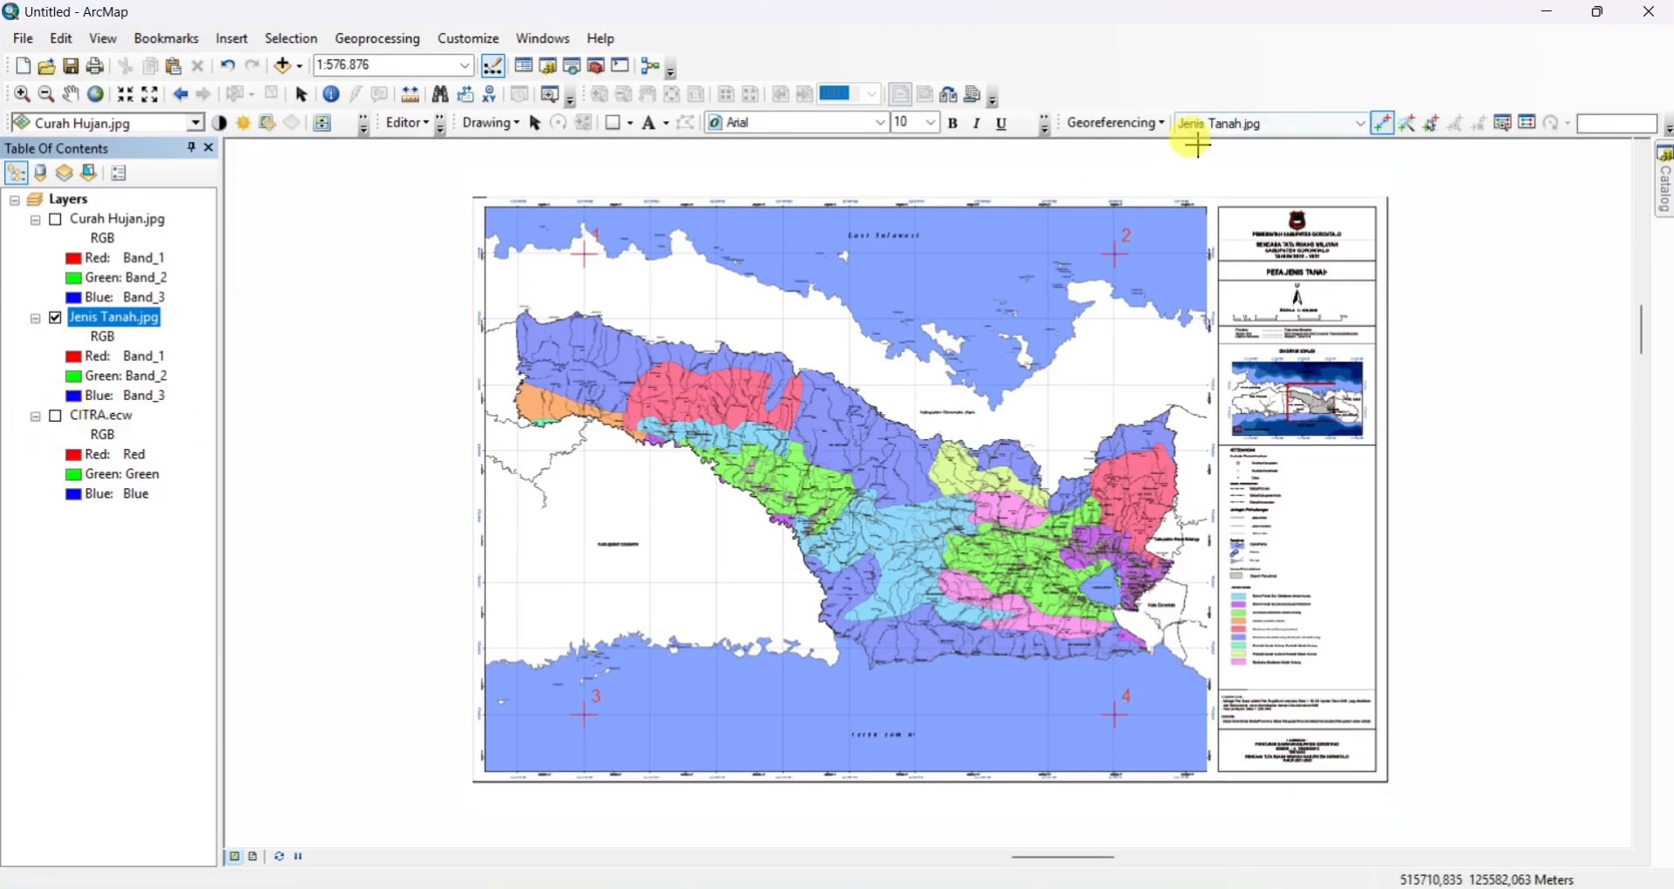
Update the georeferencing of Jenis Tanah.jpg and show the CITRA.ecw layer for comparison
{"action": "left_click", "coordinate": [1117, 123]}
{"action": "left_click", "coordinate": [1118, 152]}
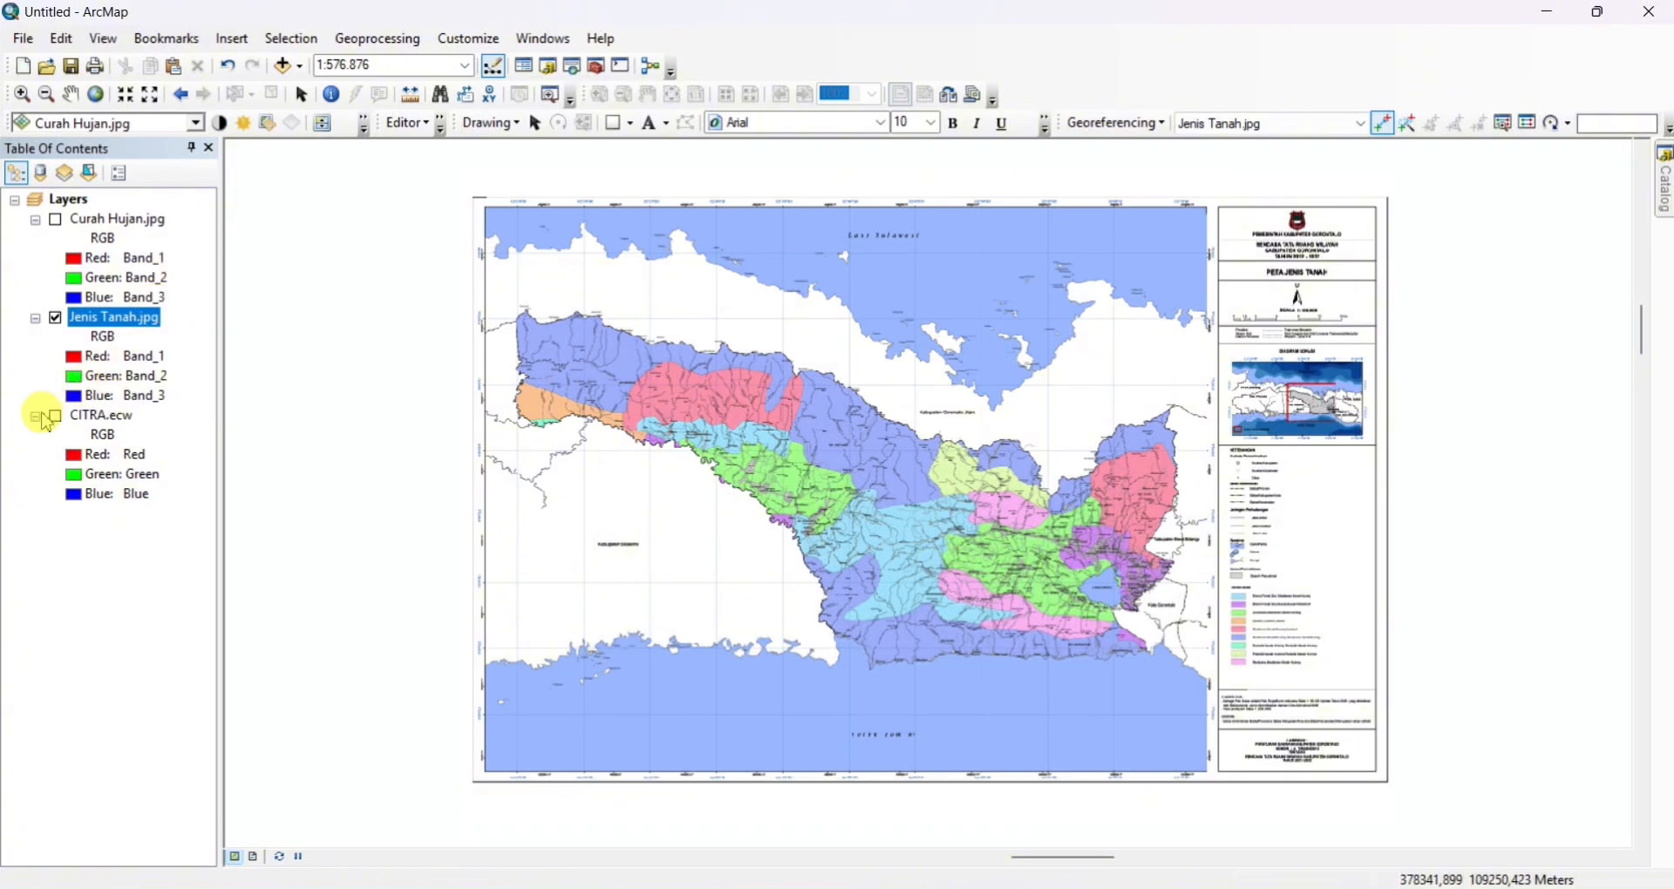
{"action": "left_click", "coordinate": [55, 419]}
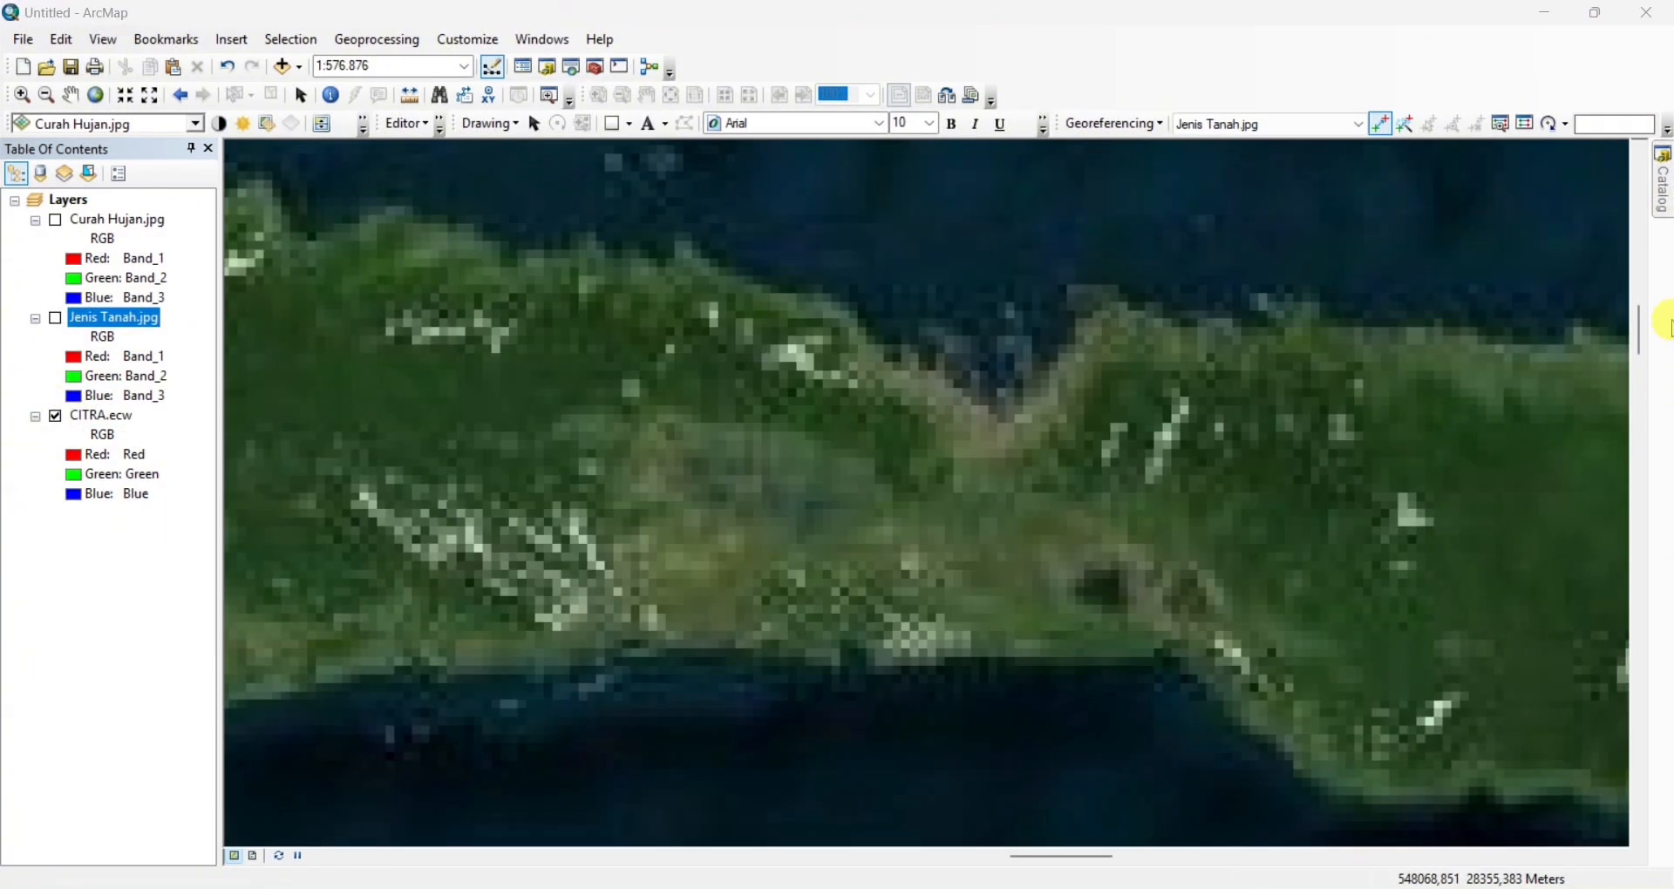
Add Lereng.jpg to the map, dismiss the spatial reference warning and zoom to the new layer
{"action": "left_click", "coordinate": [1665, 198]}
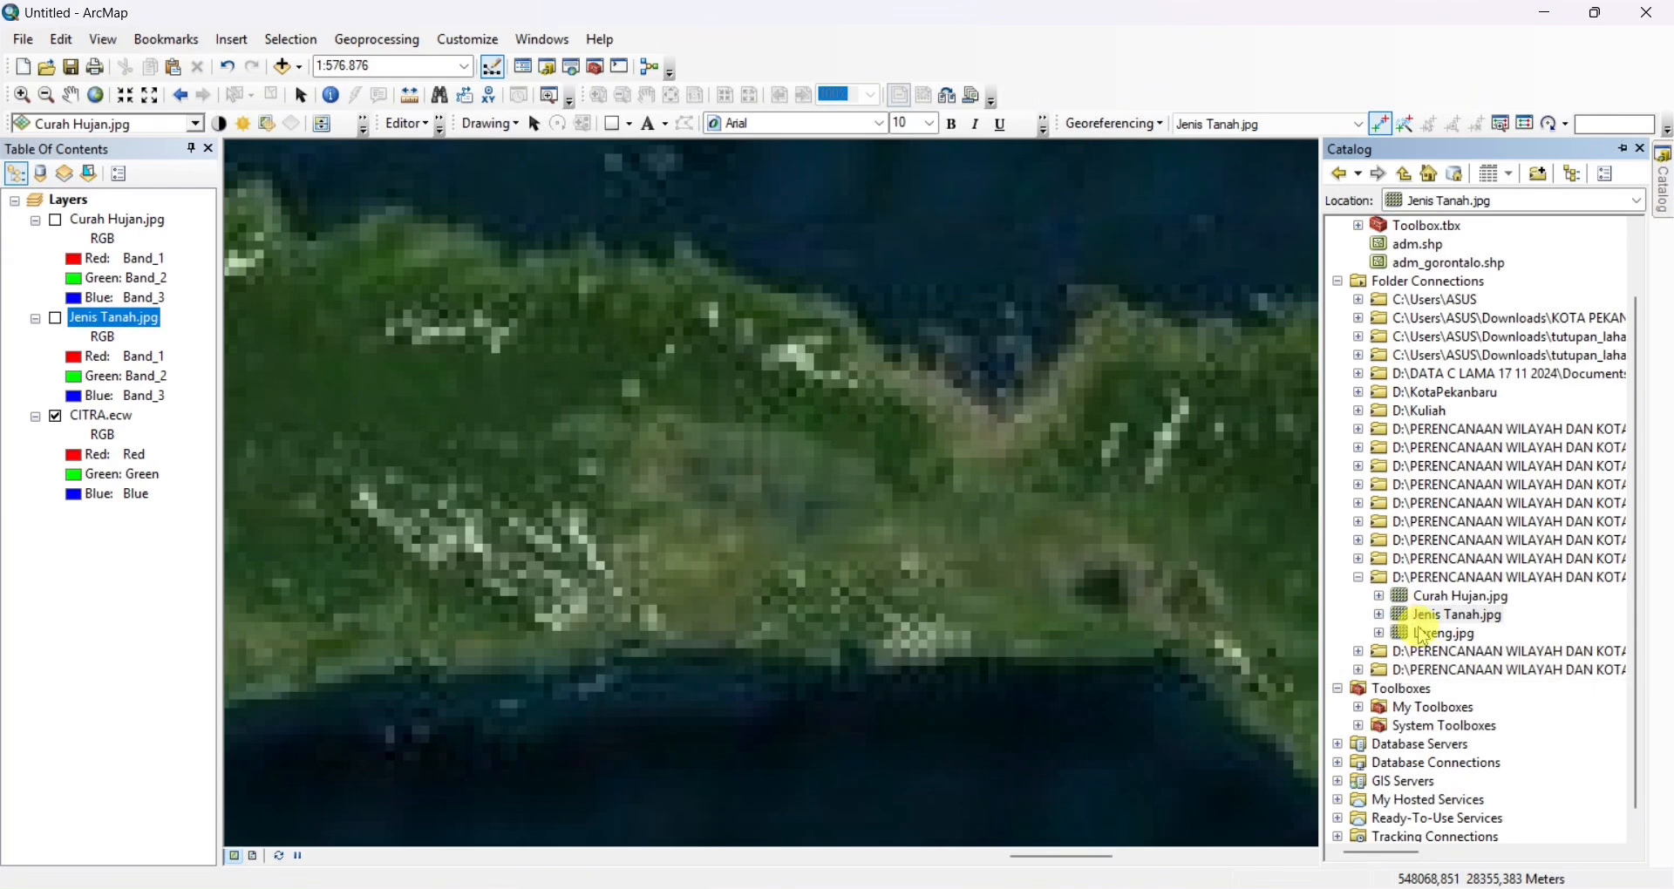
{"action": "left_click", "coordinate": [1434, 635]}
{"action": "left_click_drag", "start_coordinate": [1434, 647], "coordinate": [915, 508]}
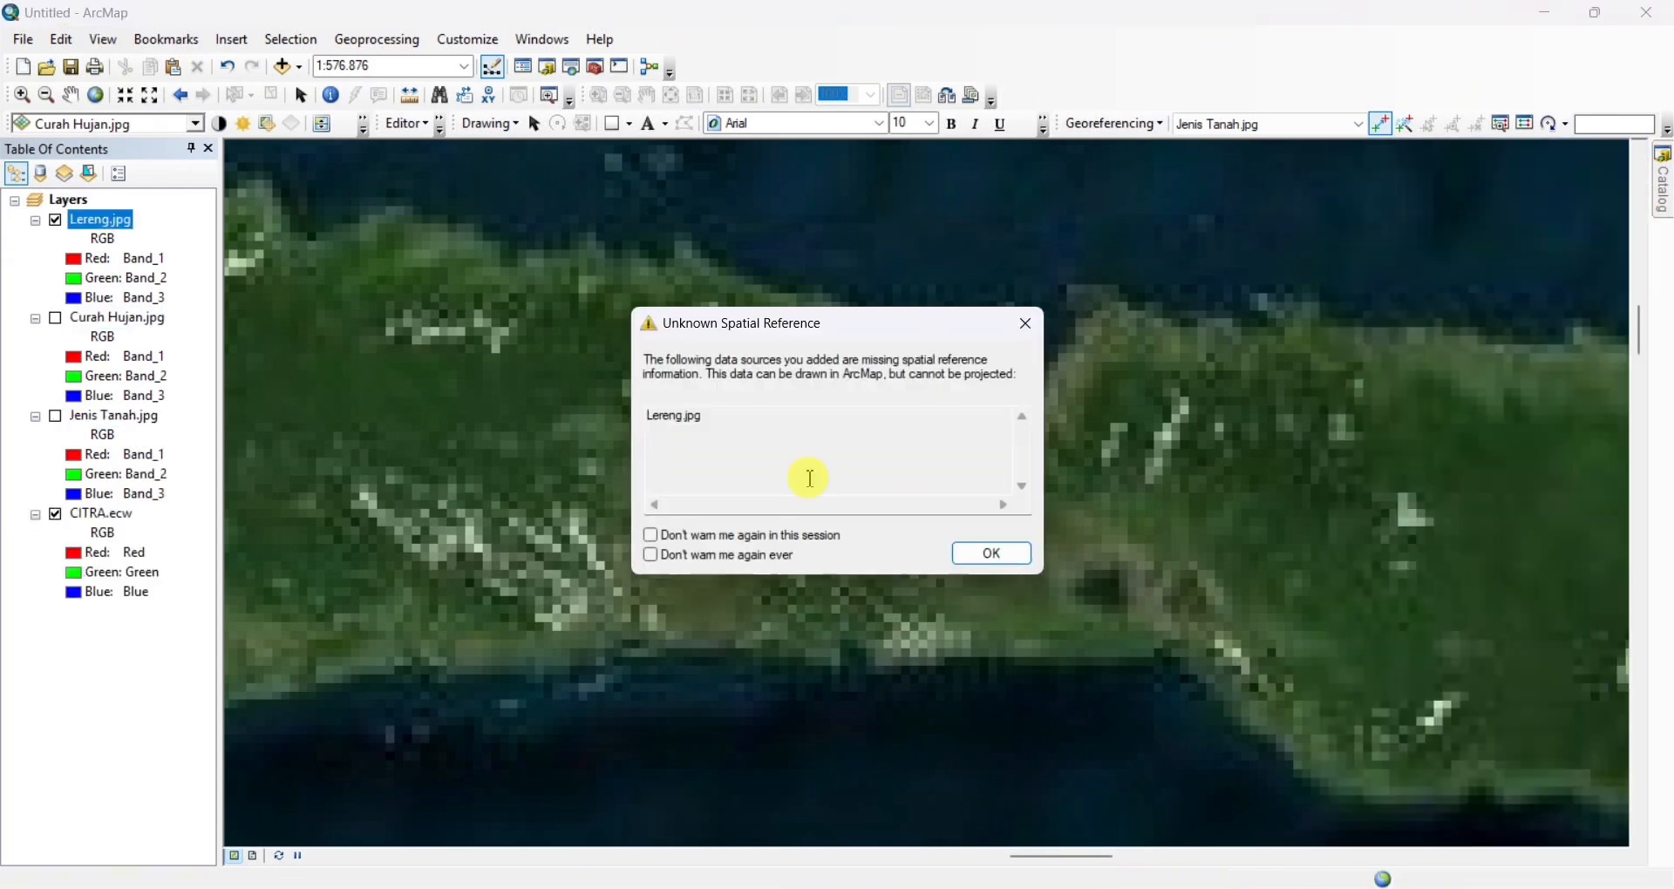
{"action": "left_click", "coordinate": [1030, 327]}
{"action": "right_click", "coordinate": [96, 219]}
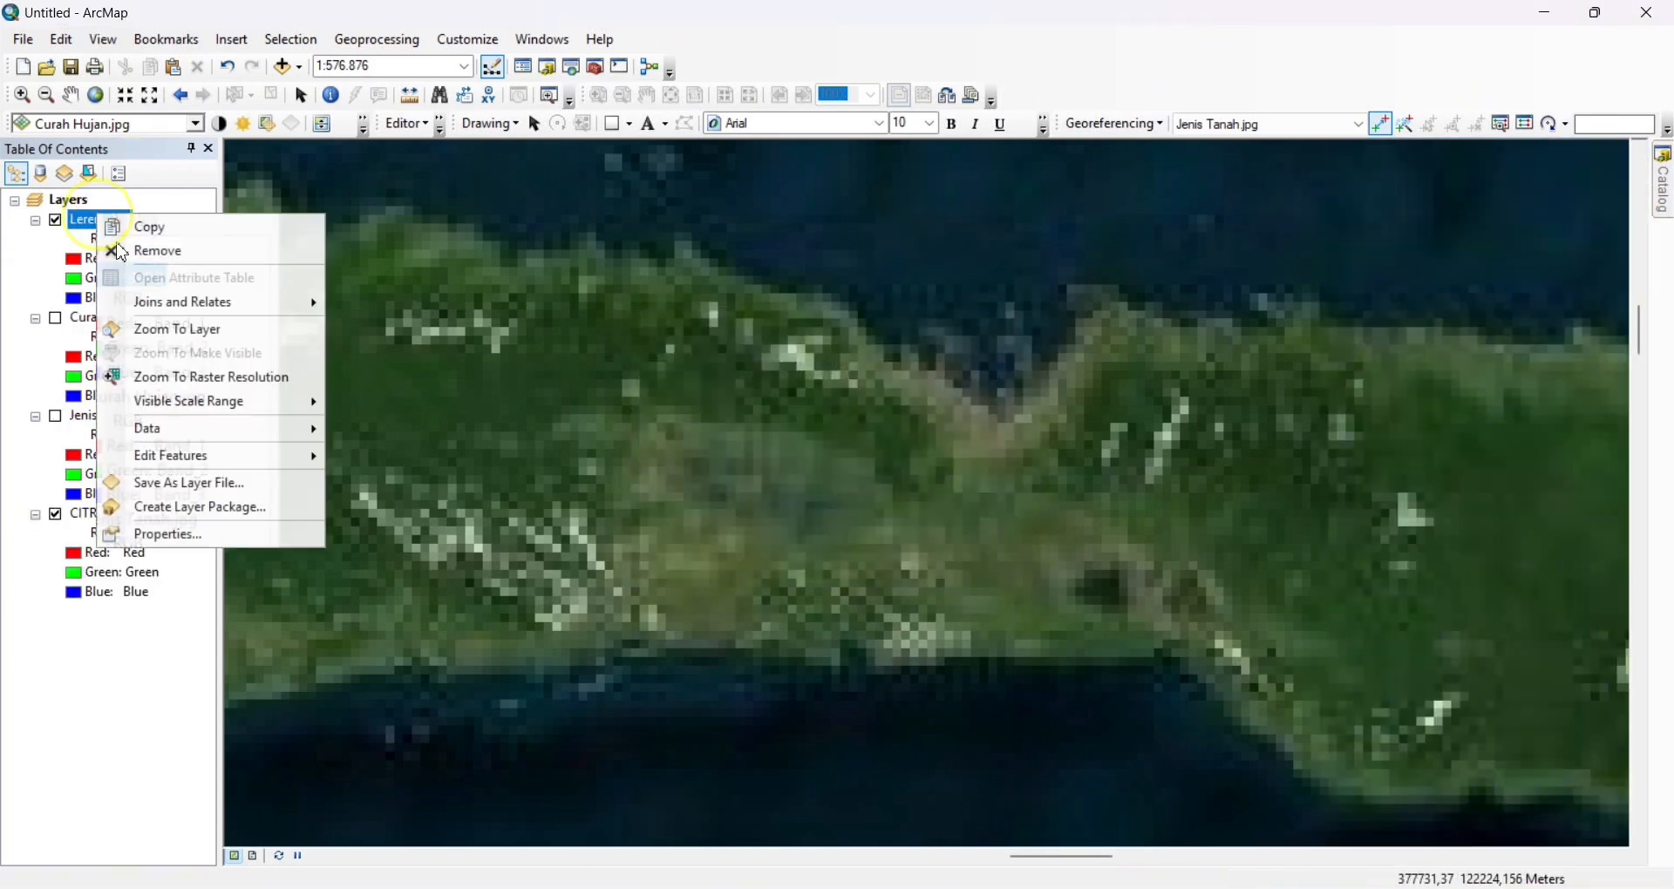
{"action": "left_click", "coordinate": [150, 342]}
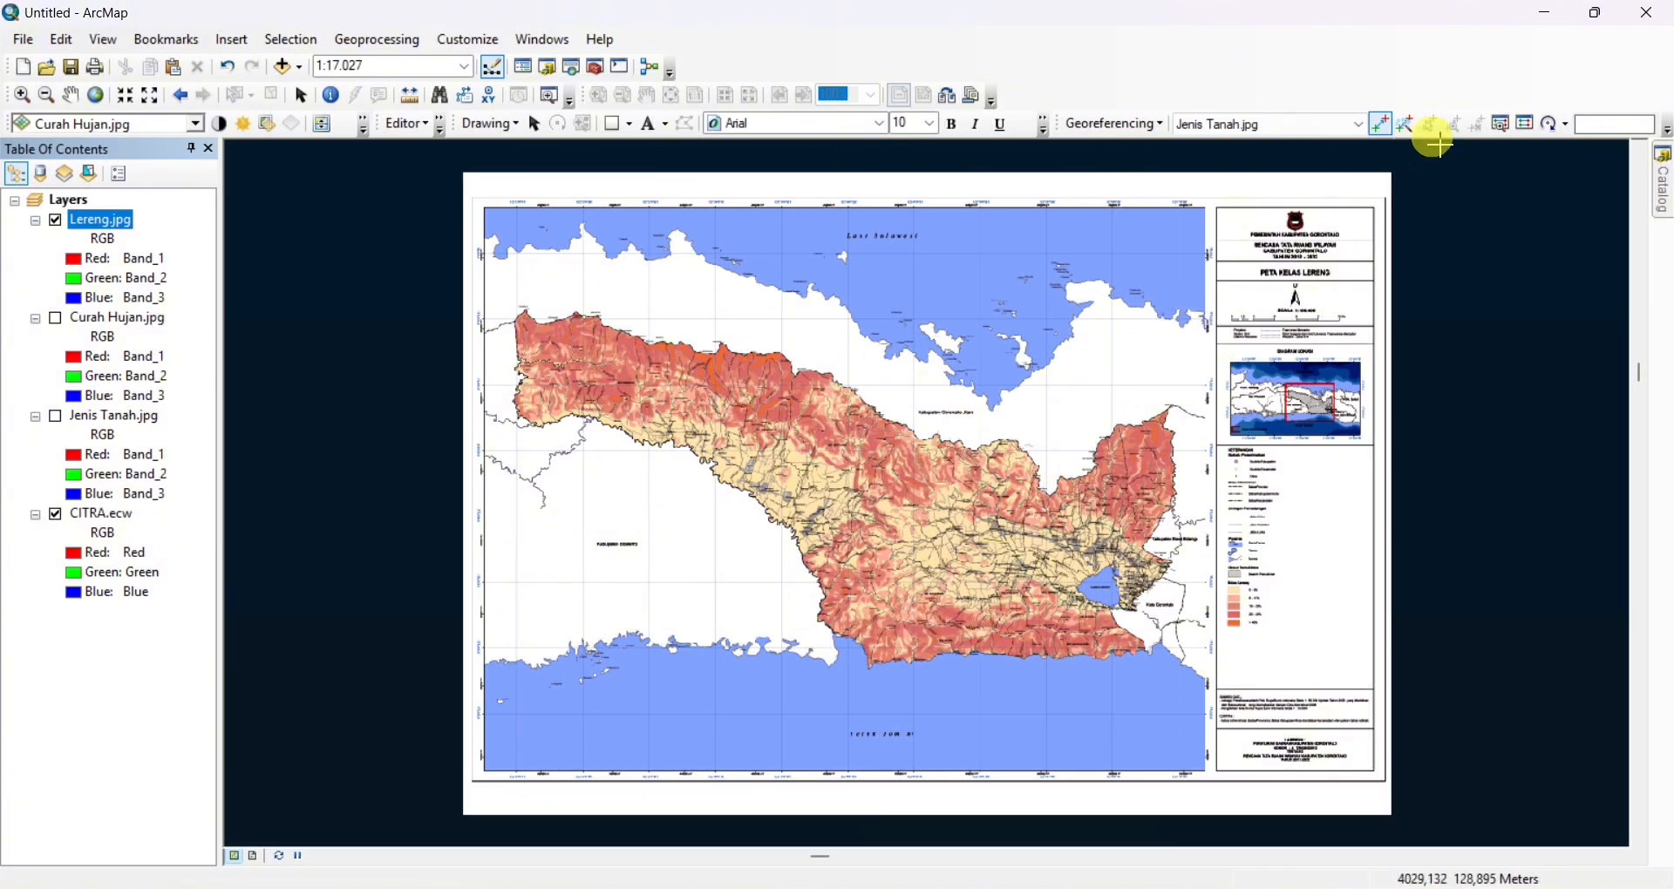
Make Lereng.jpg the georeferencing target and load the control points from "geo kel" into its link table
{"action": "left_click", "coordinate": [1313, 129]}
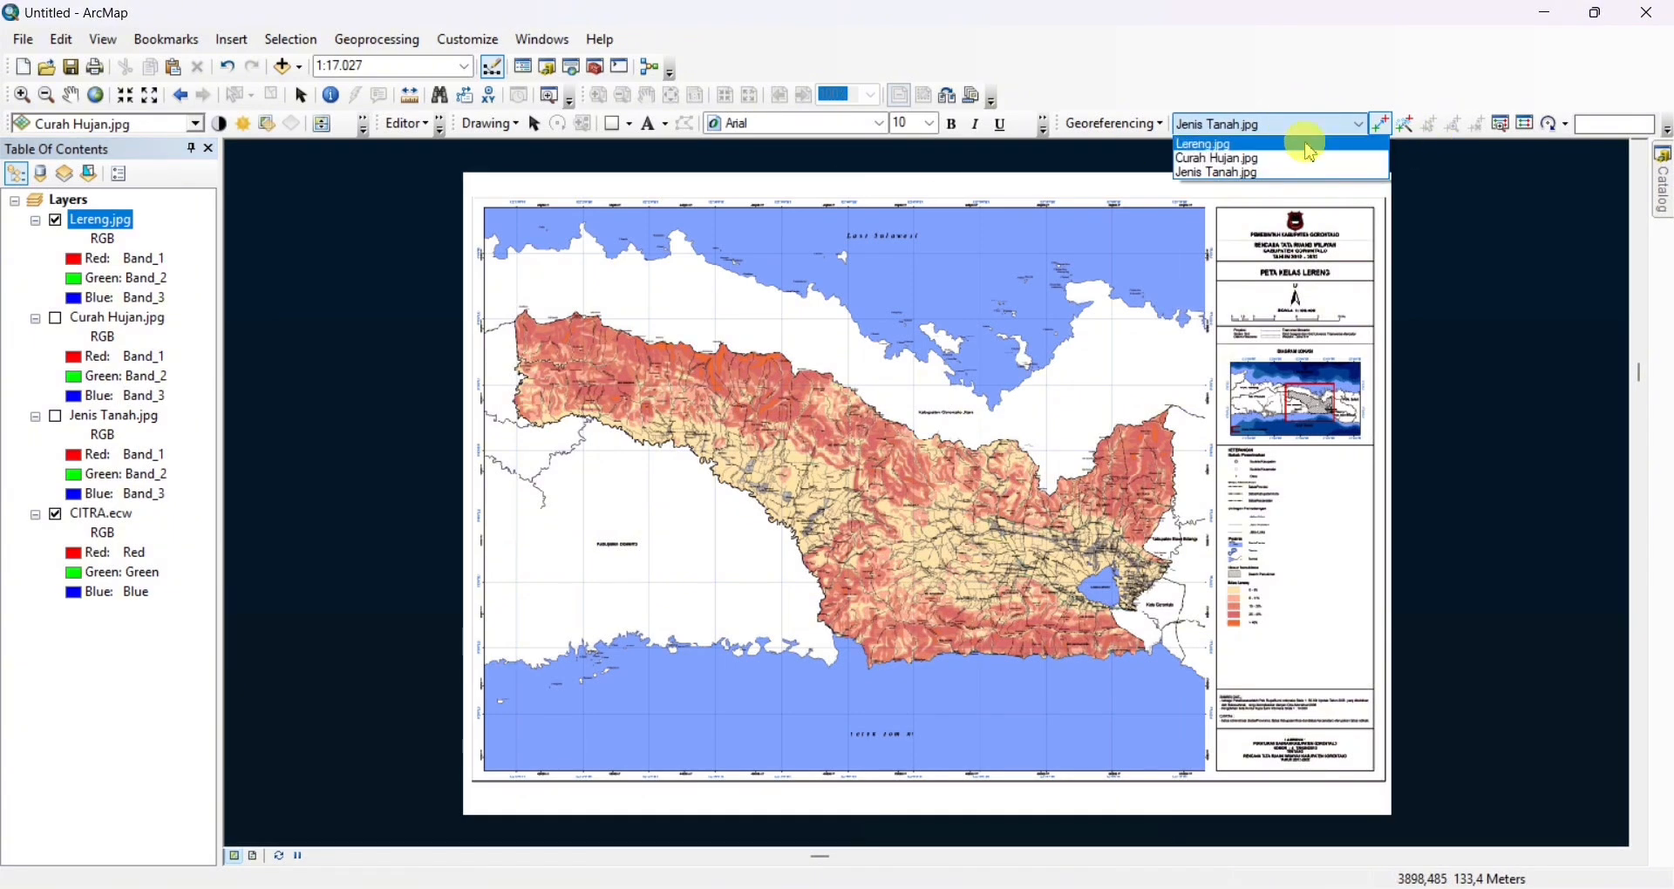
{"action": "left_click", "coordinate": [1306, 142]}
{"action": "left_click", "coordinate": [1528, 123]}
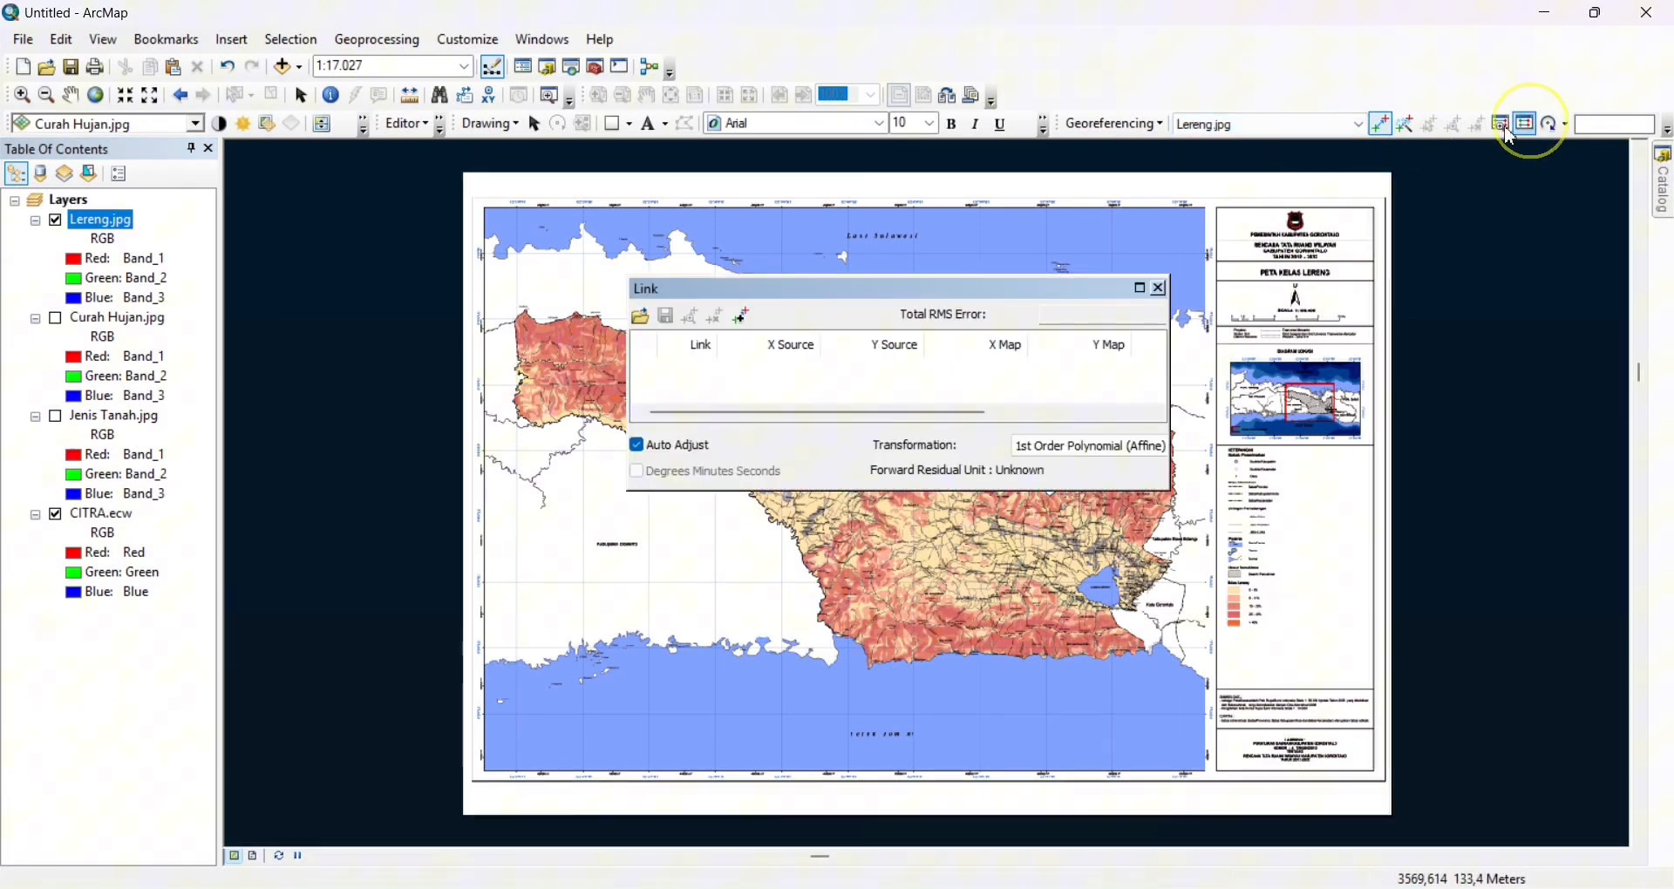
{"action": "left_click", "coordinate": [639, 319]}
{"action": "left_click", "coordinate": [744, 318]}
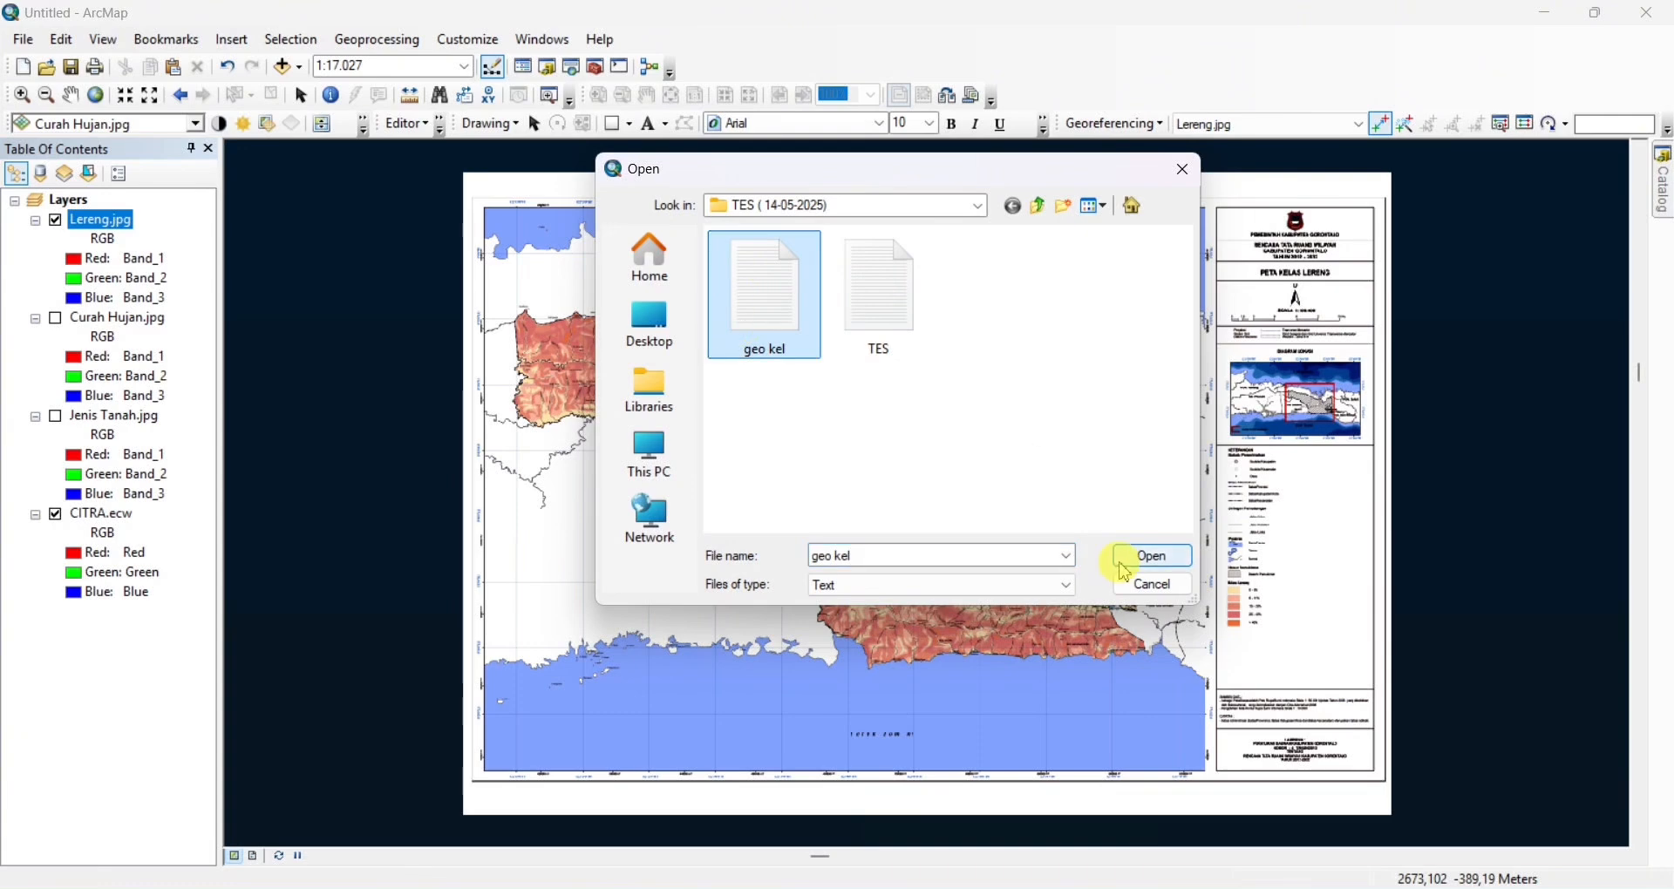
{"action": "left_click", "coordinate": [1123, 559]}
{"action": "left_click", "coordinate": [1160, 288]}
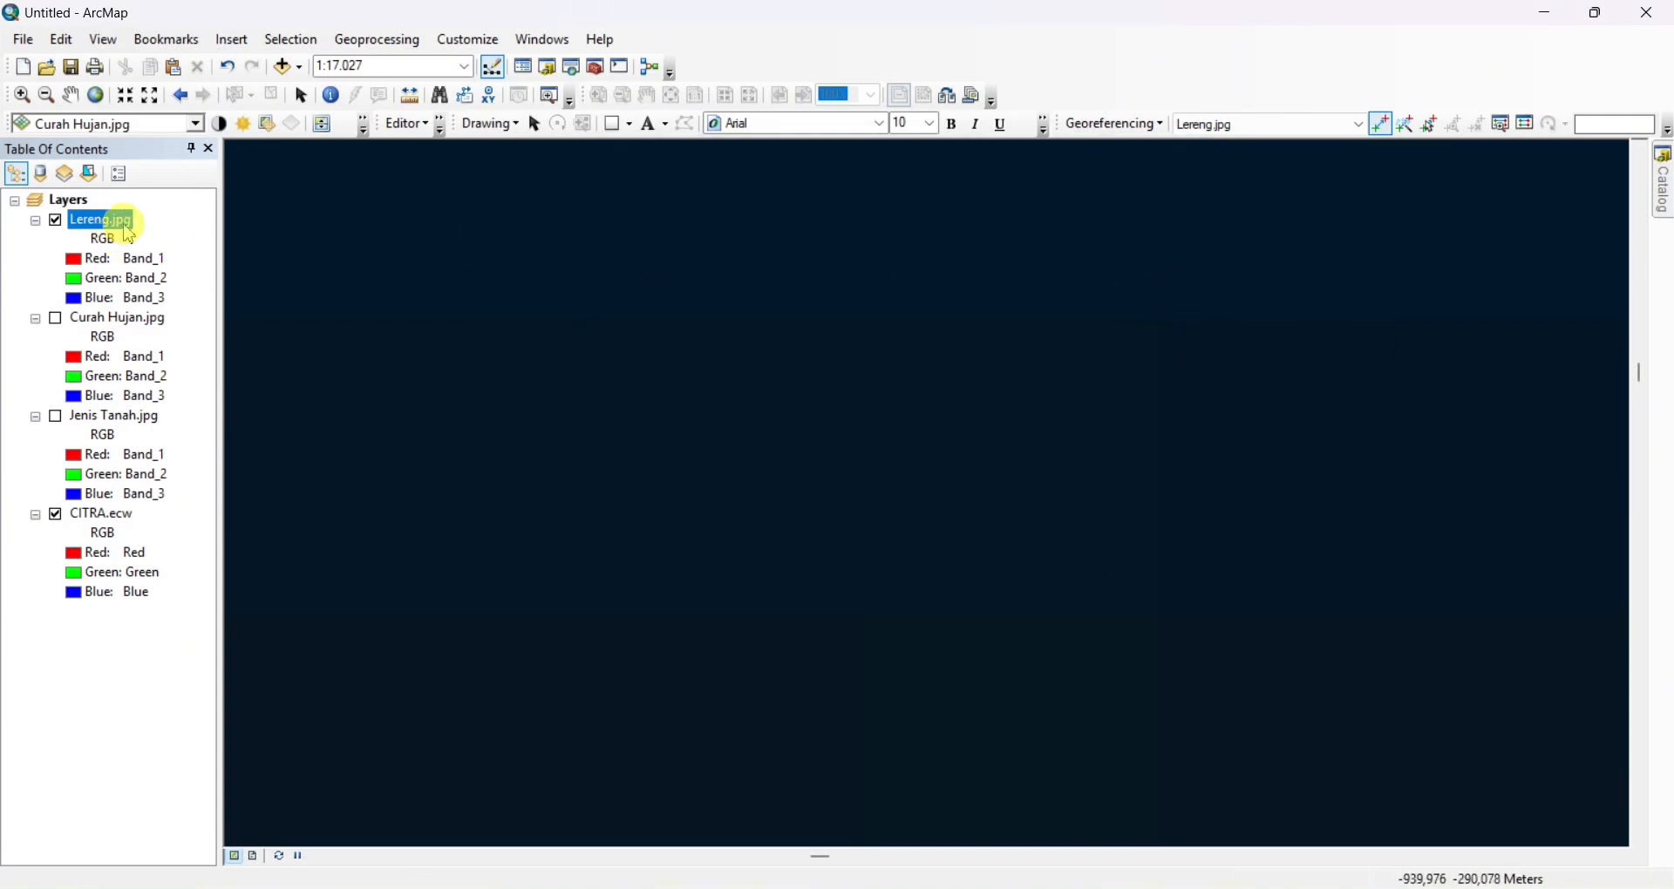
Zoom to the Lereng.jpg layer and update its georeferencing
{"action": "right_click", "coordinate": [98, 224]}
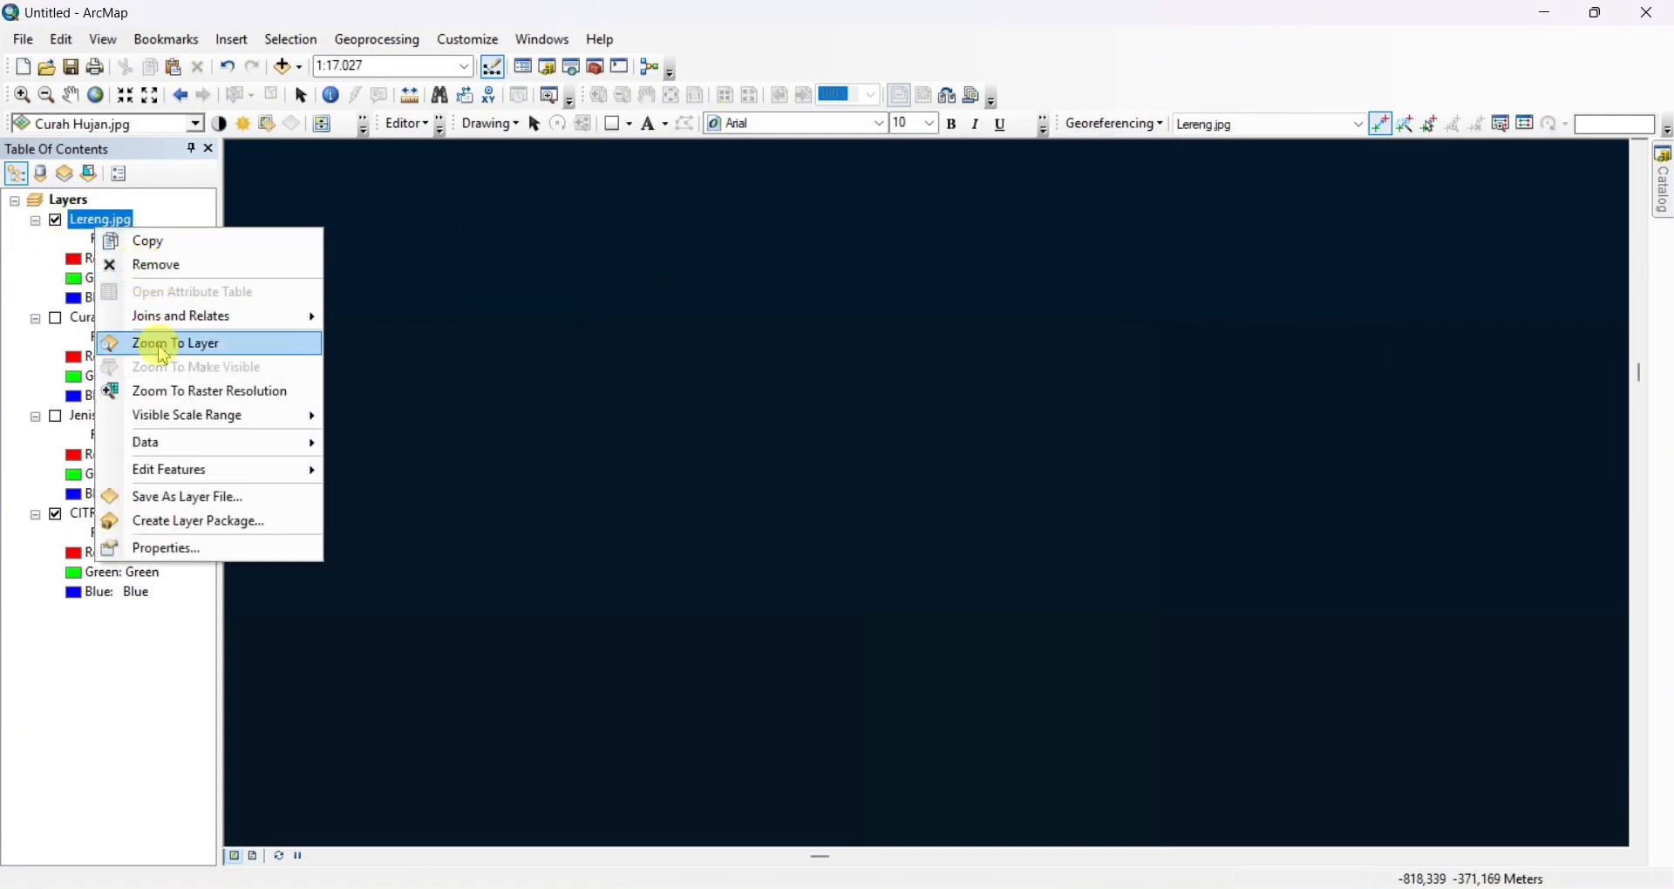
{"action": "left_click", "coordinate": [152, 341]}
{"action": "left_click", "coordinate": [1152, 123]}
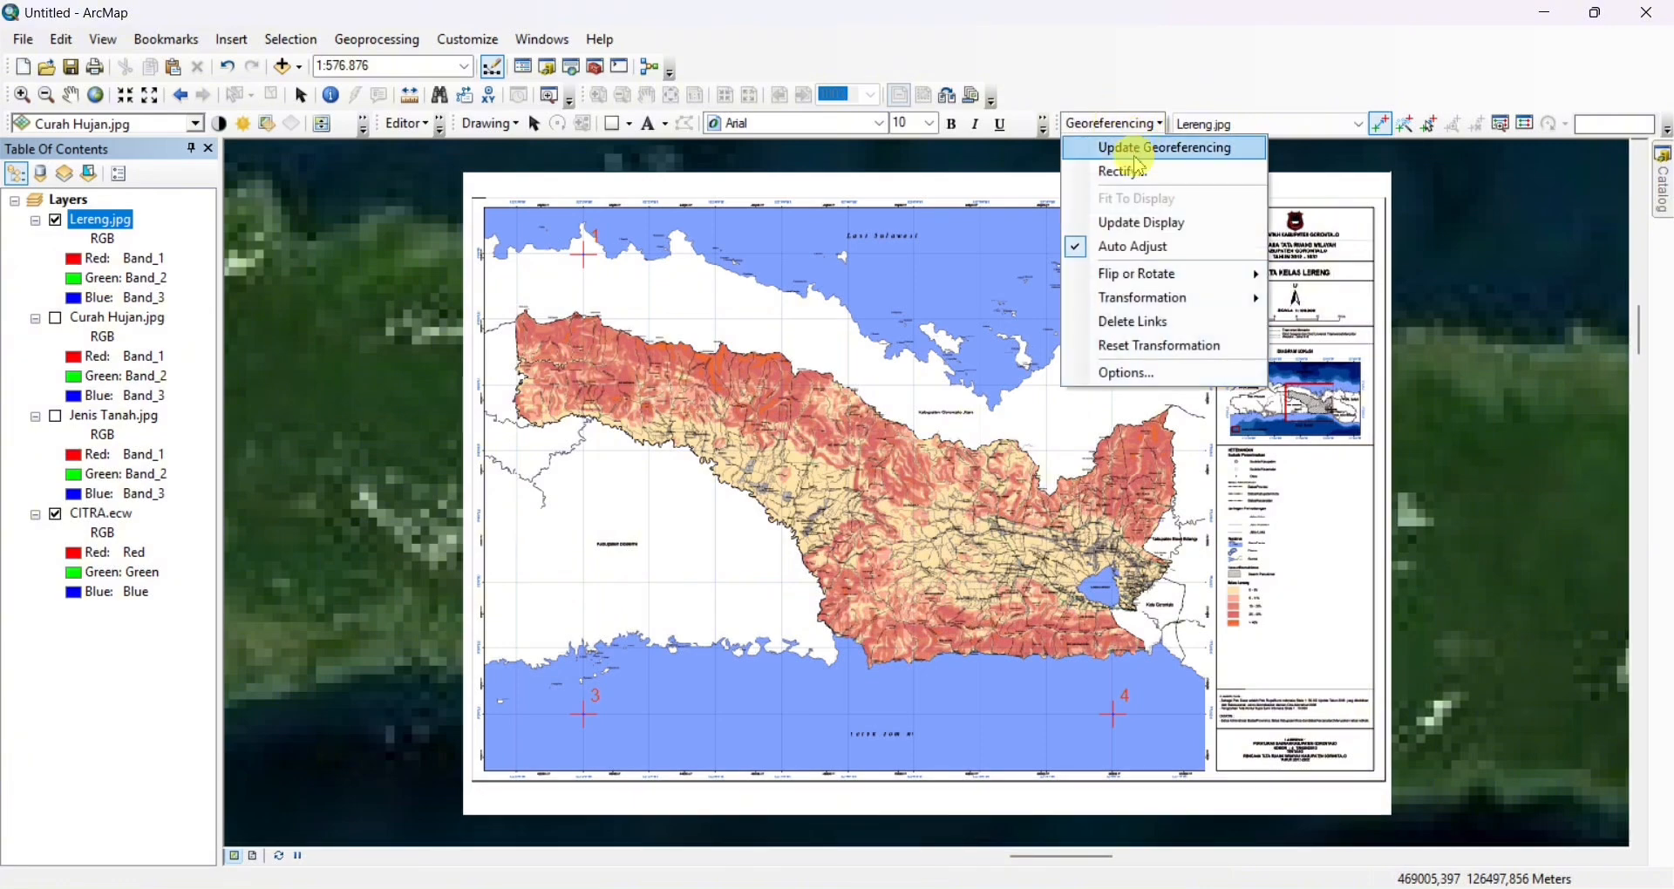
{"action": "left_click", "coordinate": [1132, 151]}
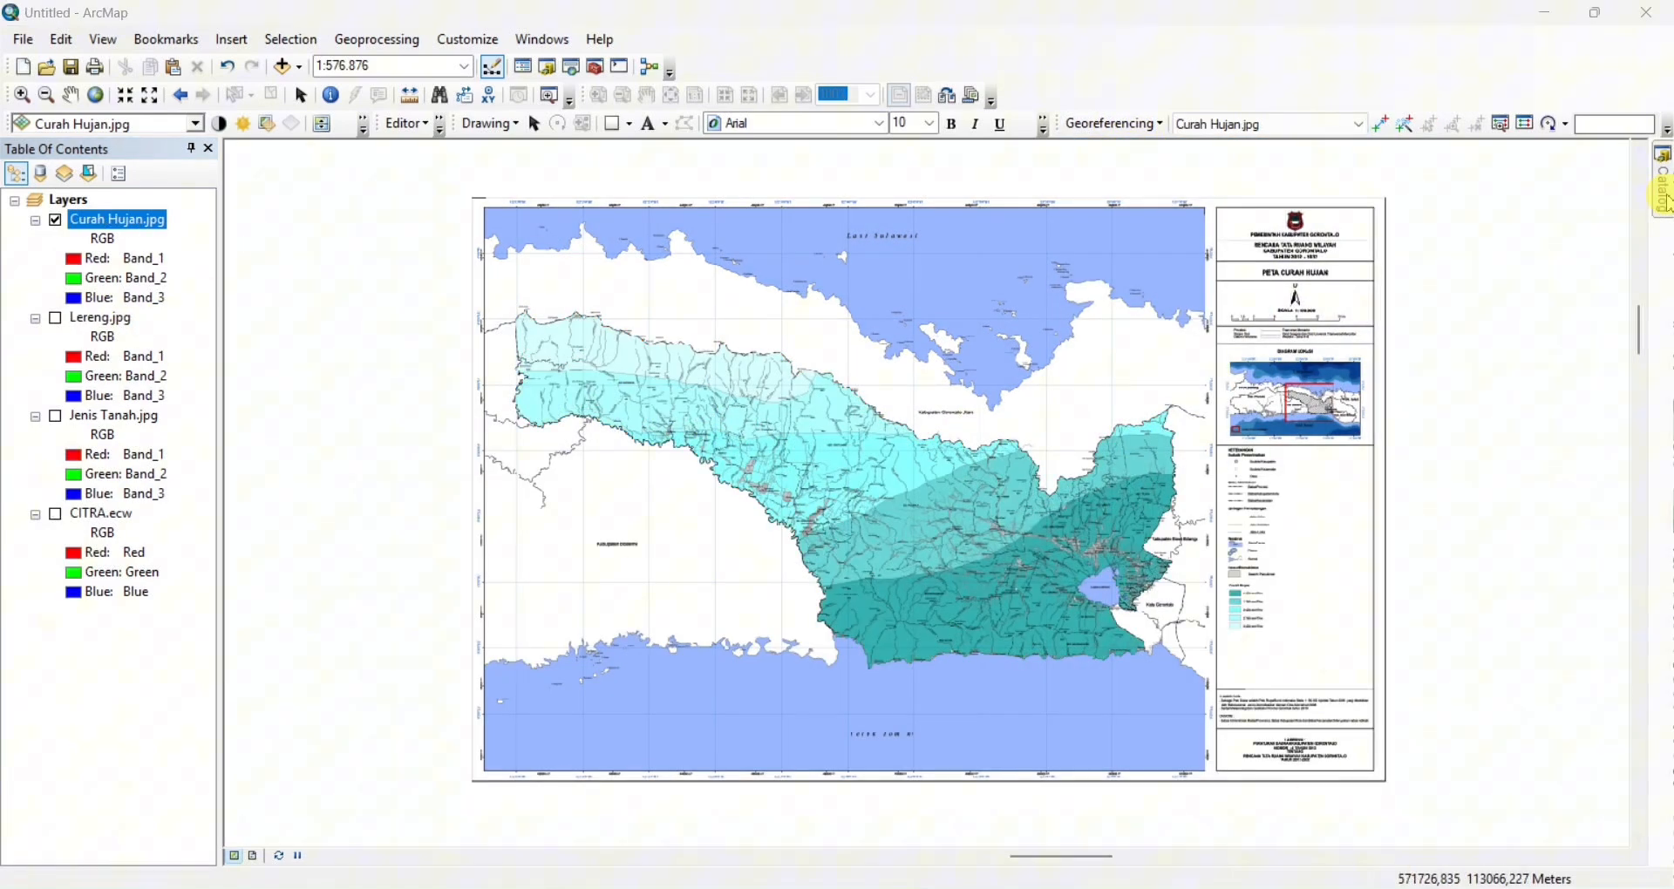
Start a new shapefile in the TUGAS KELOMPOK (SEMESTER 2) folder, named ADM with feature type Polygon
{"action": "left_click", "coordinate": [1663, 190]}
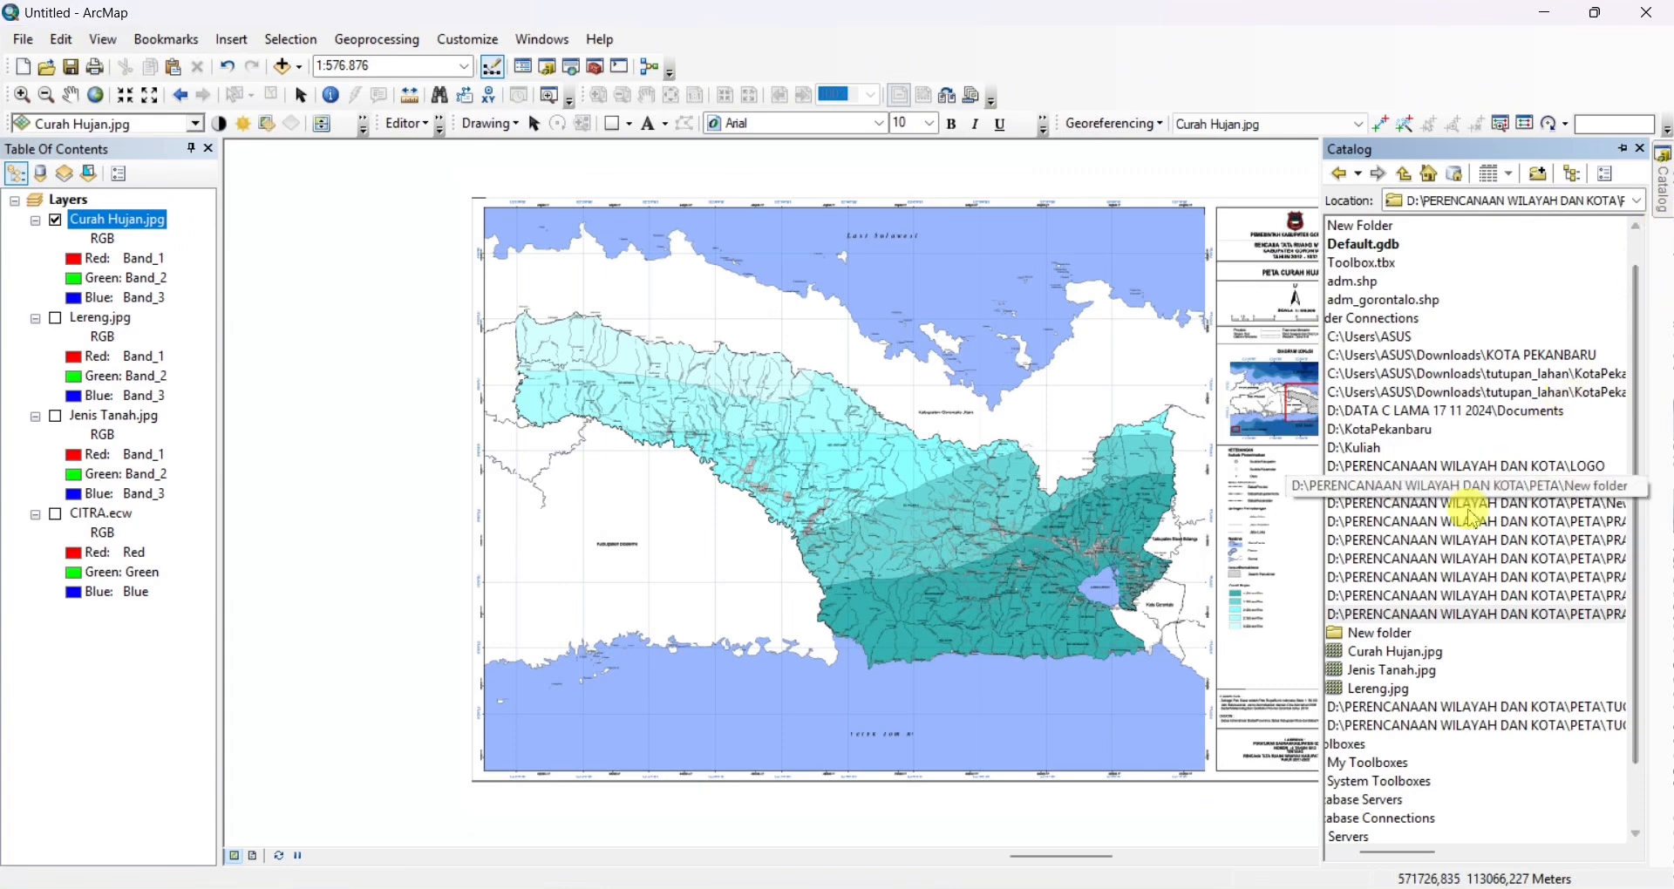
{"action": "right_click", "coordinate": [1387, 616]}
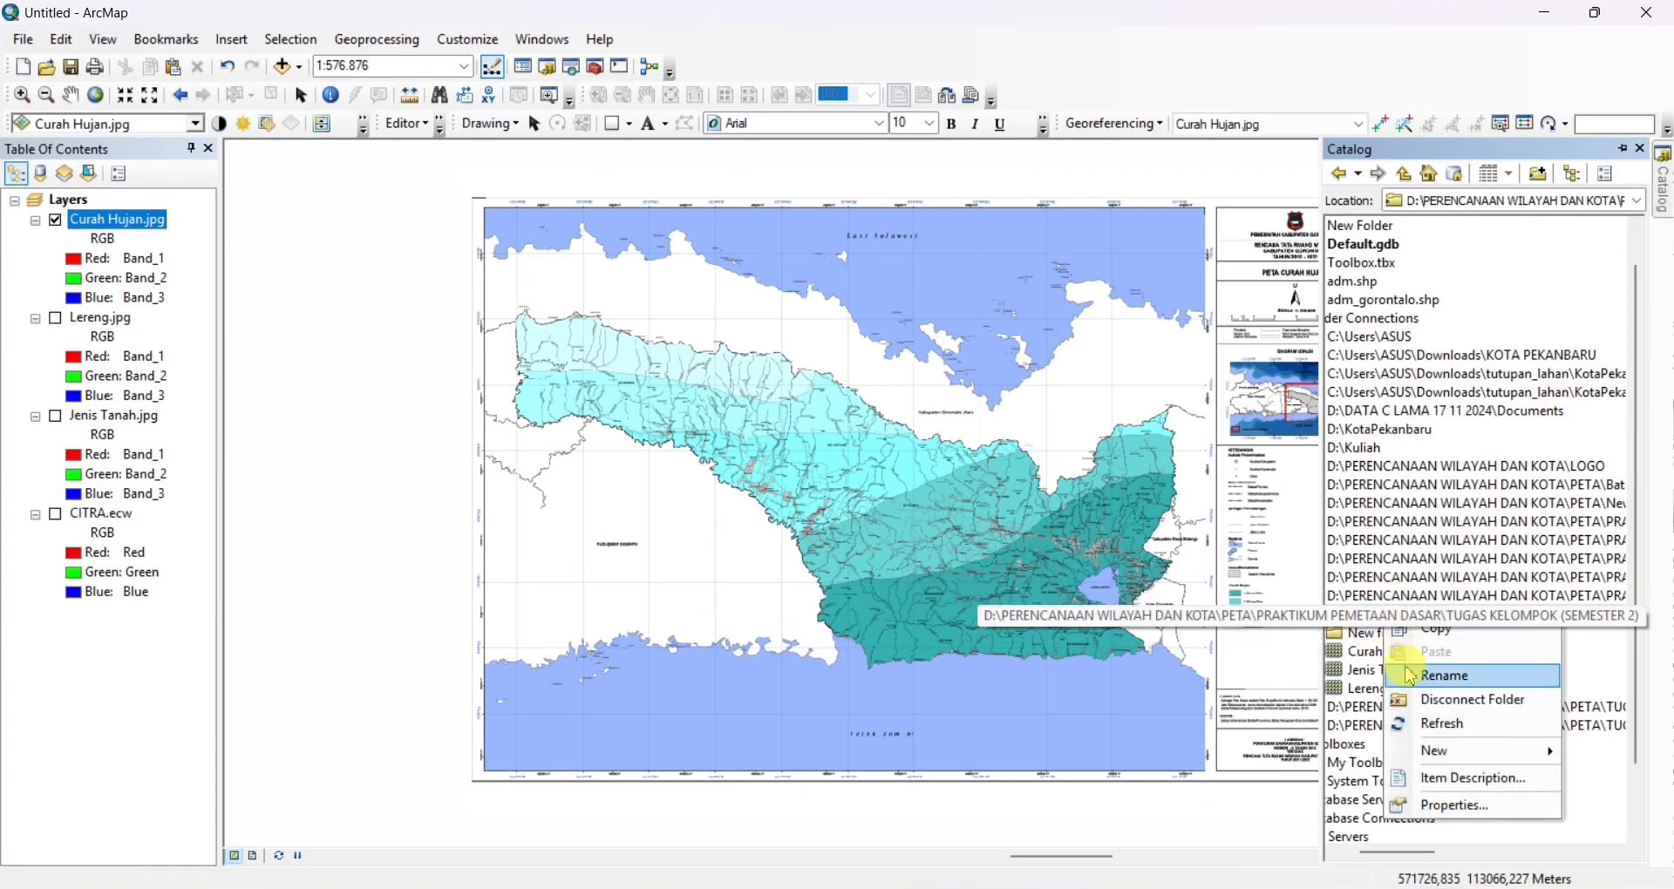
{"action": "mouse_move", "coordinate": [1434, 755]}
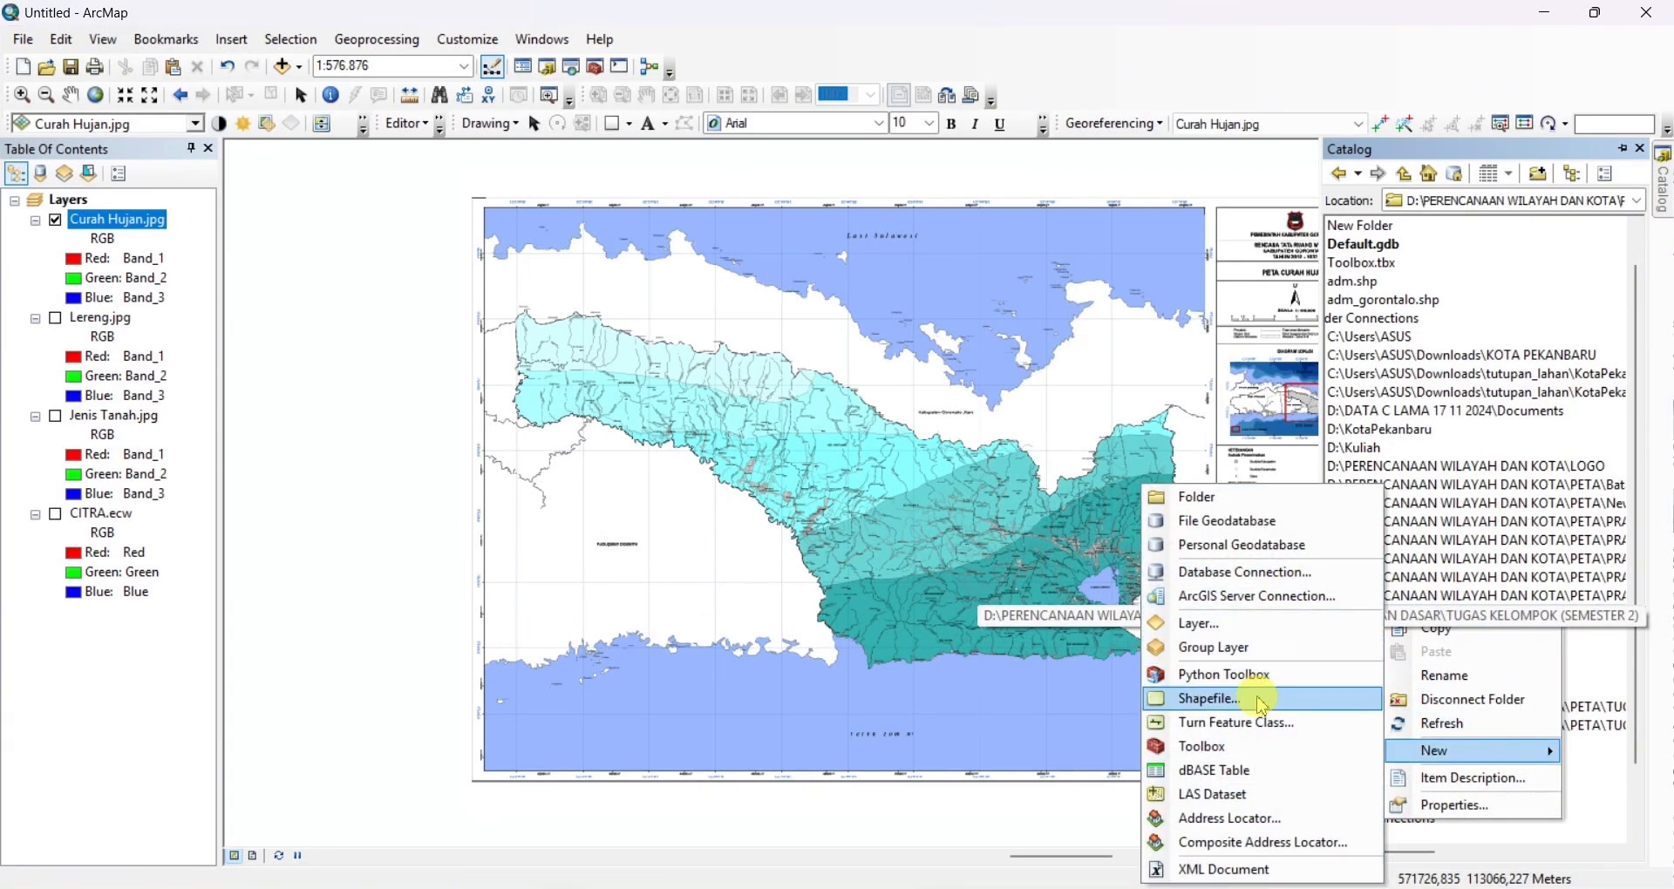
{"action": "left_click", "coordinate": [1273, 699]}
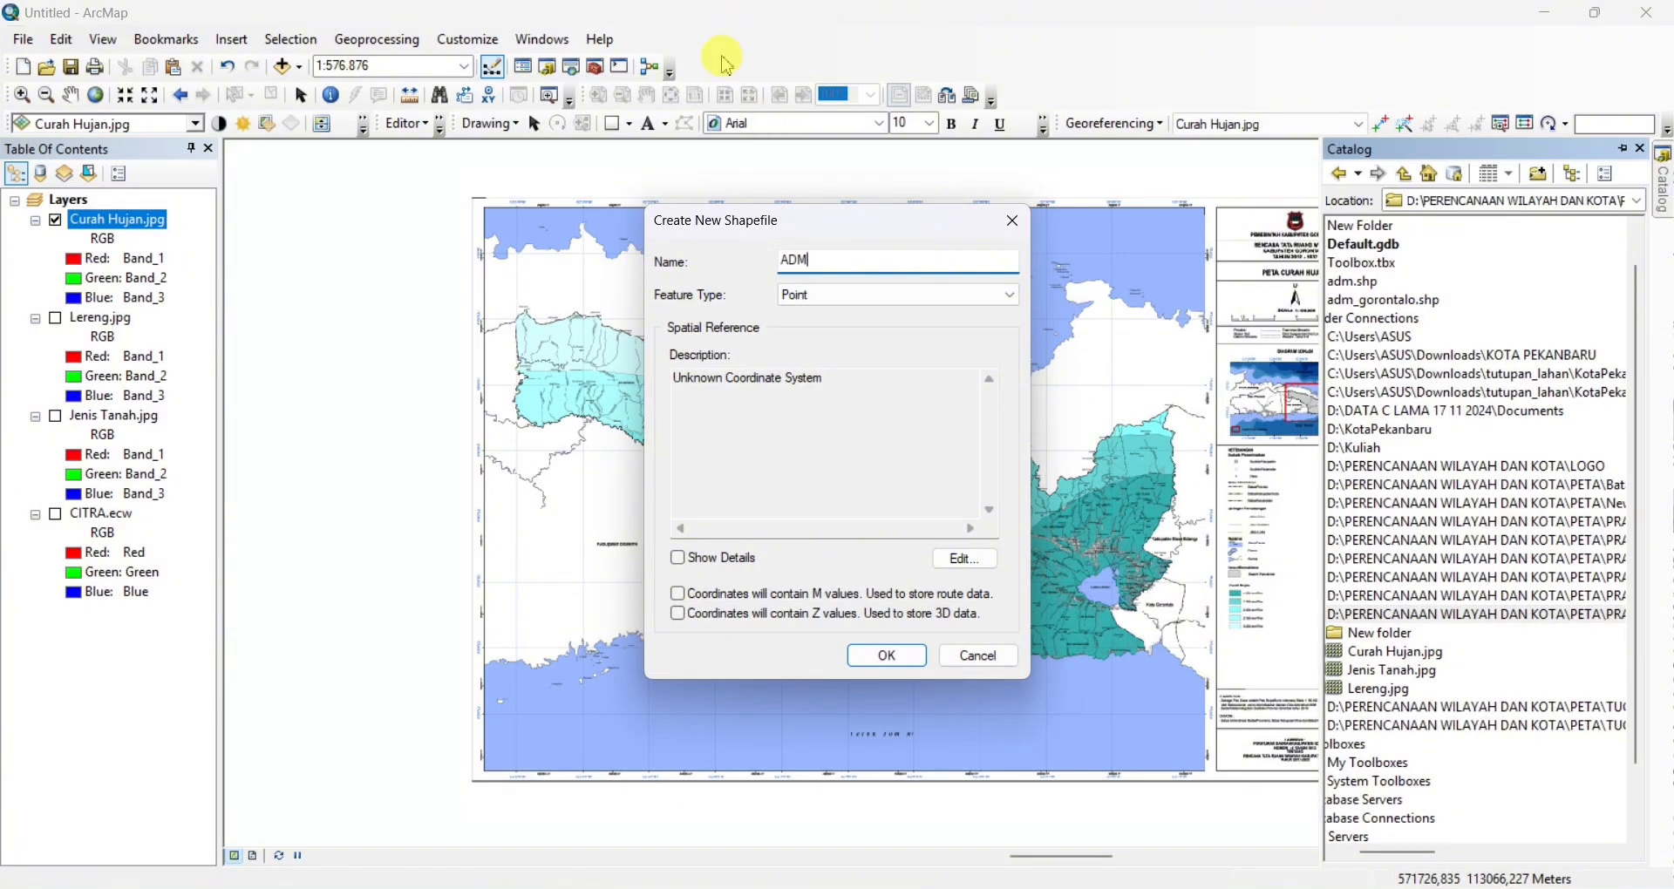
{"action": "left_click", "coordinate": [992, 296]}
{"action": "left_click", "coordinate": [954, 338]}
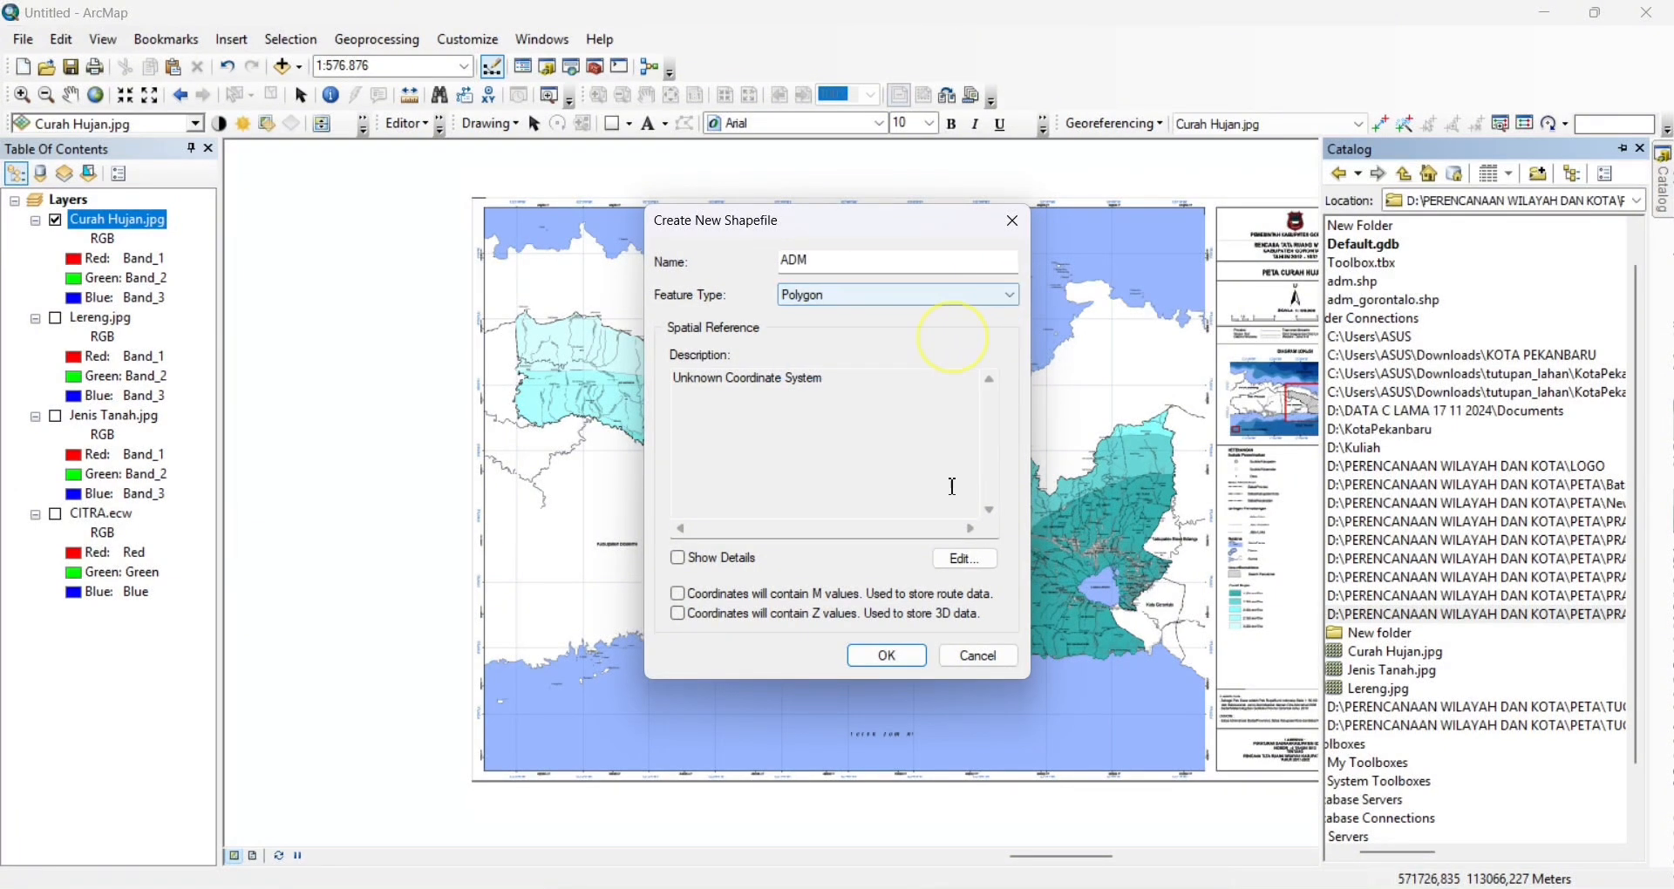
Assign the projected coordinate system WGS 1984 UTM Zone 51N to the ADM shapefile and create it
{"action": "left_click", "coordinate": [966, 560]}
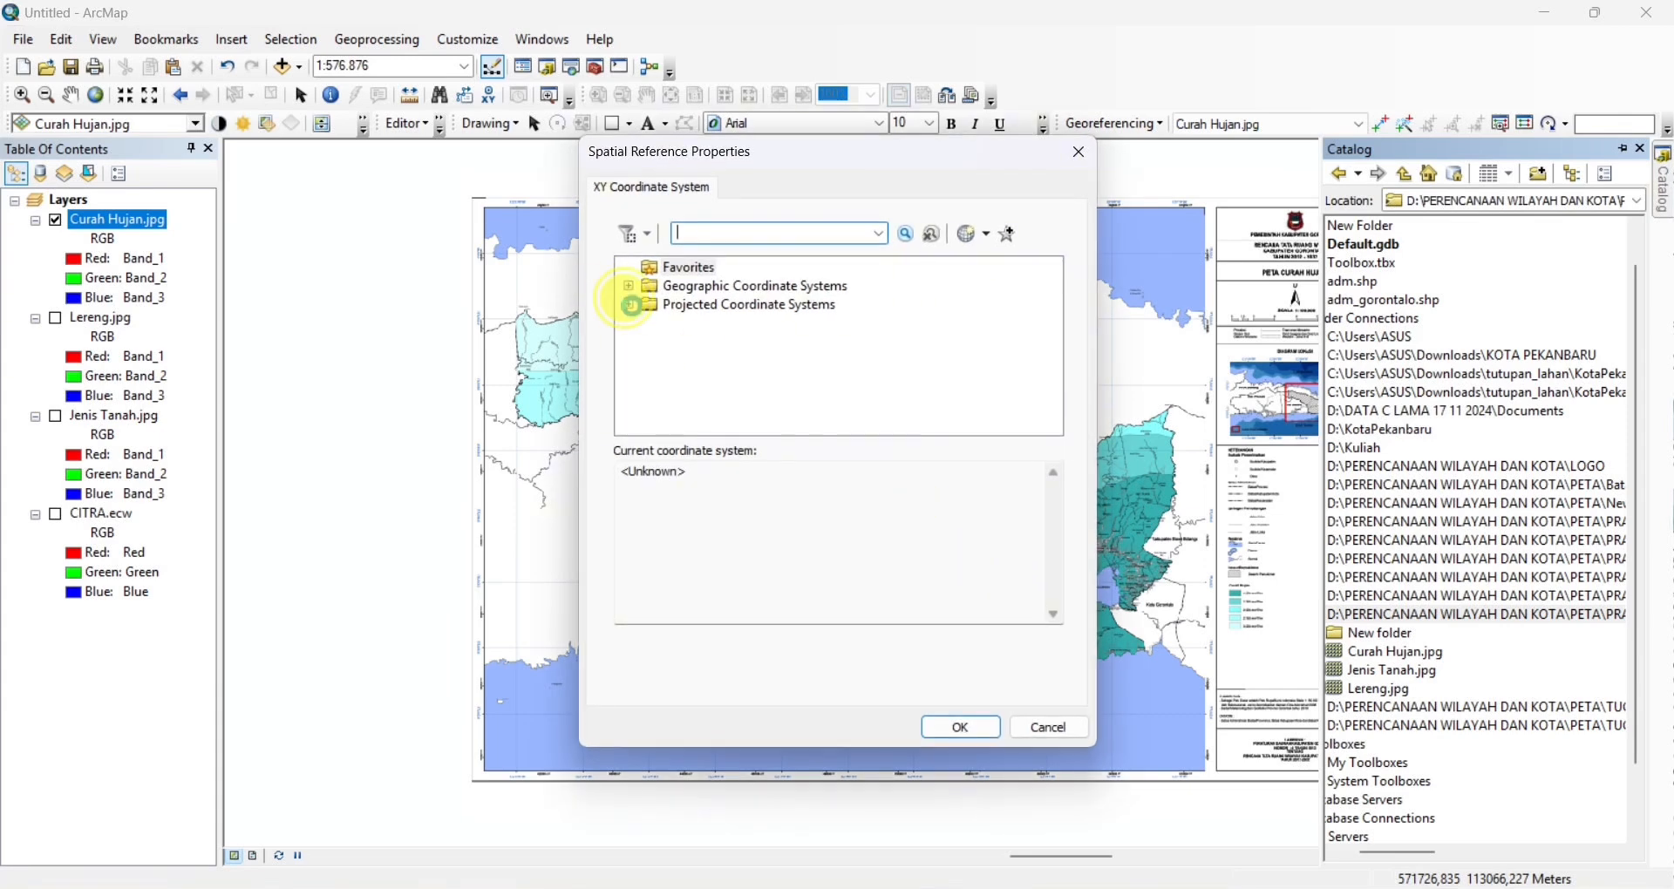
{"action": "left_click", "coordinate": [629, 305]}
{"action": "scroll", "coordinate": [741, 344], "scroll_direction": "down", "scroll_amount": 2}
{"action": "left_click", "coordinate": [648, 380]}
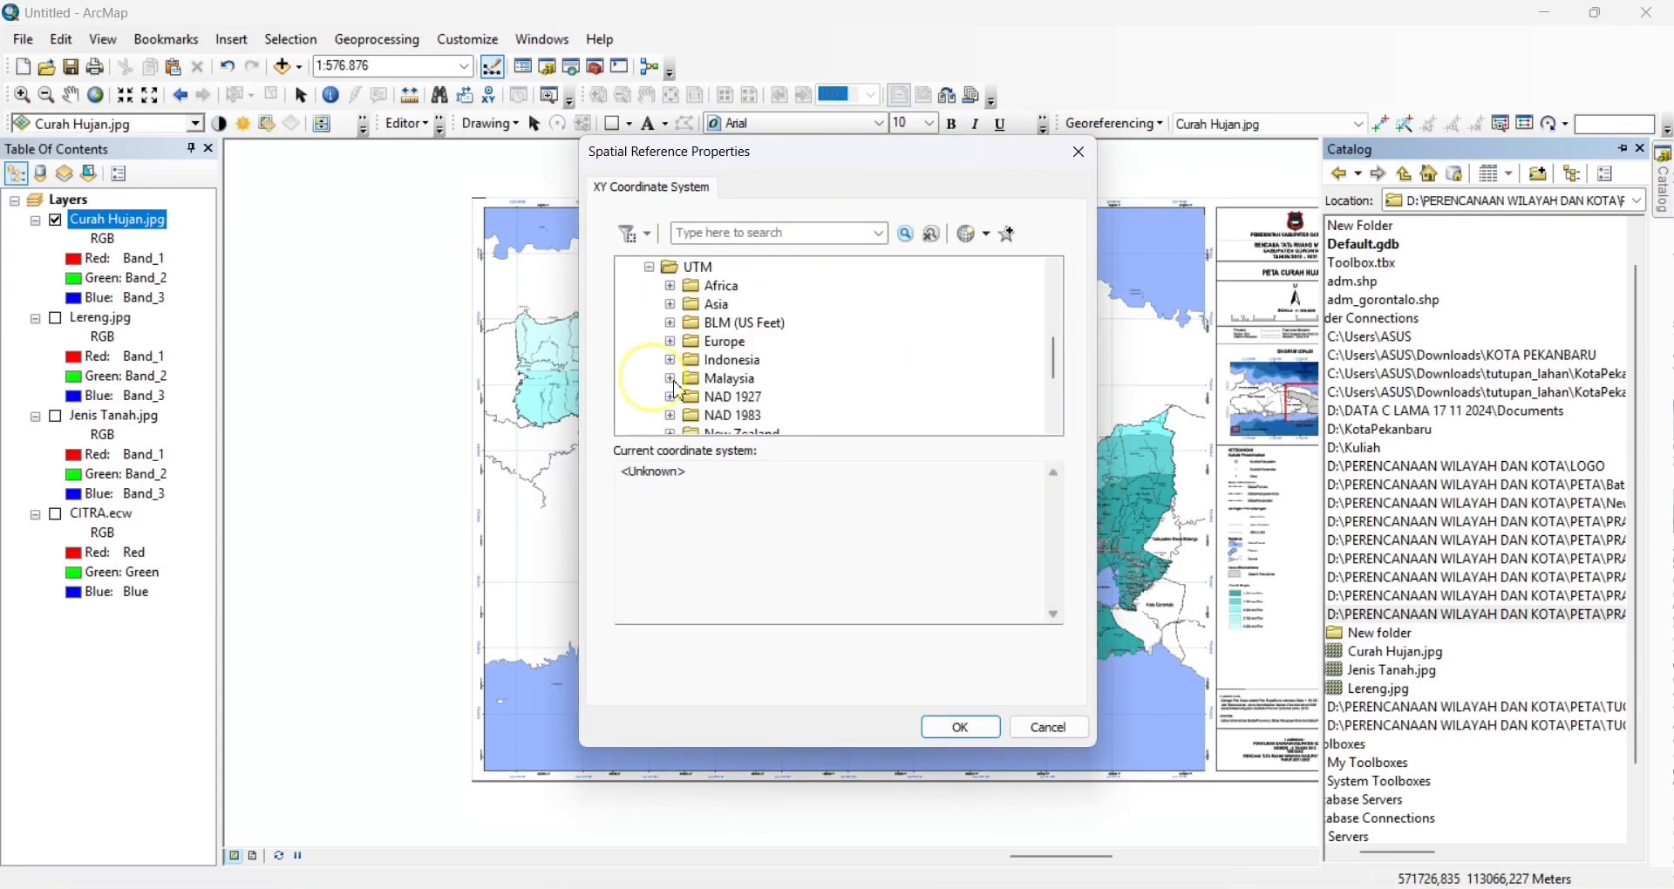
{"action": "scroll", "coordinate": [768, 398], "scroll_direction": "down", "scroll_amount": 2}
{"action": "left_click", "coordinate": [670, 416]}
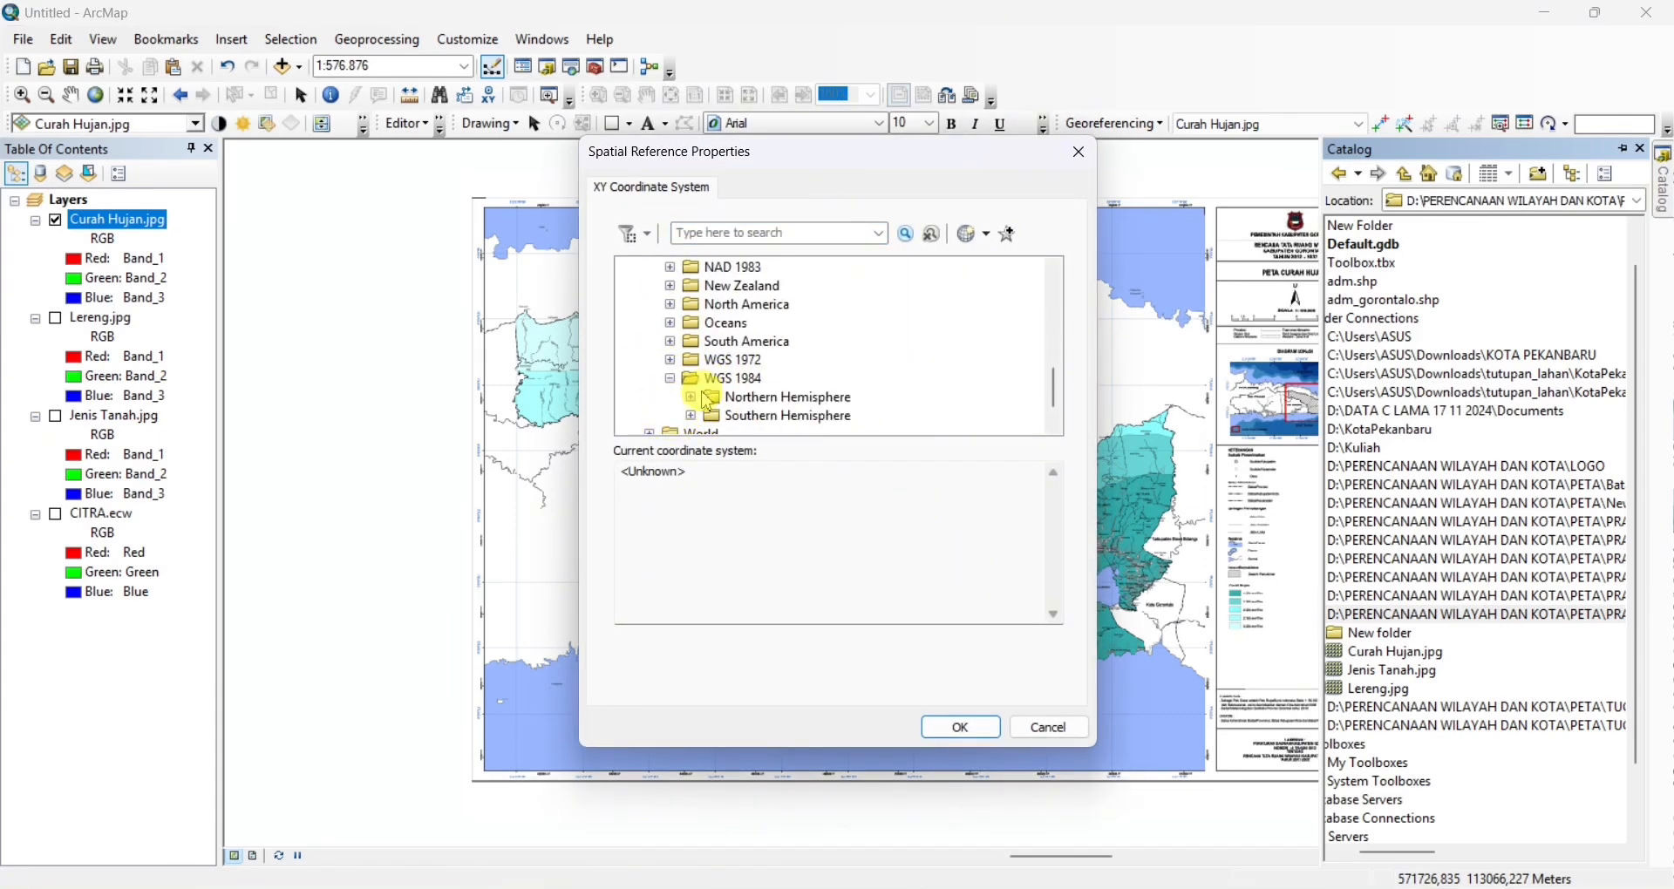
{"action": "left_click", "coordinate": [692, 398]}
{"action": "scroll", "coordinate": [784, 383], "scroll_direction": "down", "scroll_amount": 2}
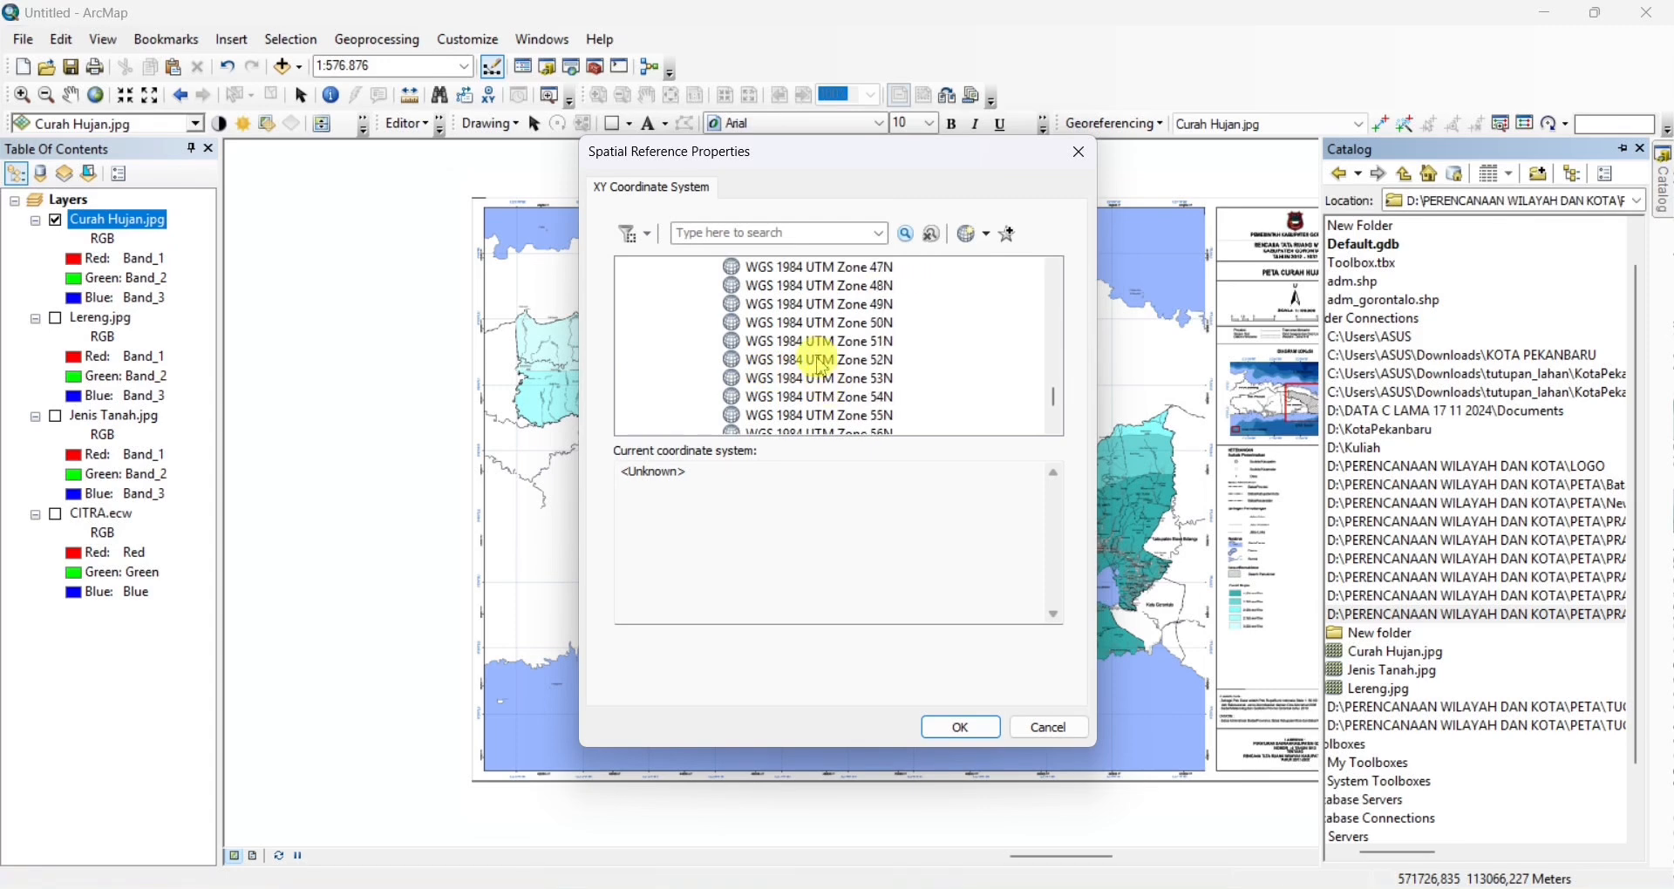
{"action": "left_click", "coordinate": [823, 342]}
{"action": "left_click", "coordinate": [963, 728]}
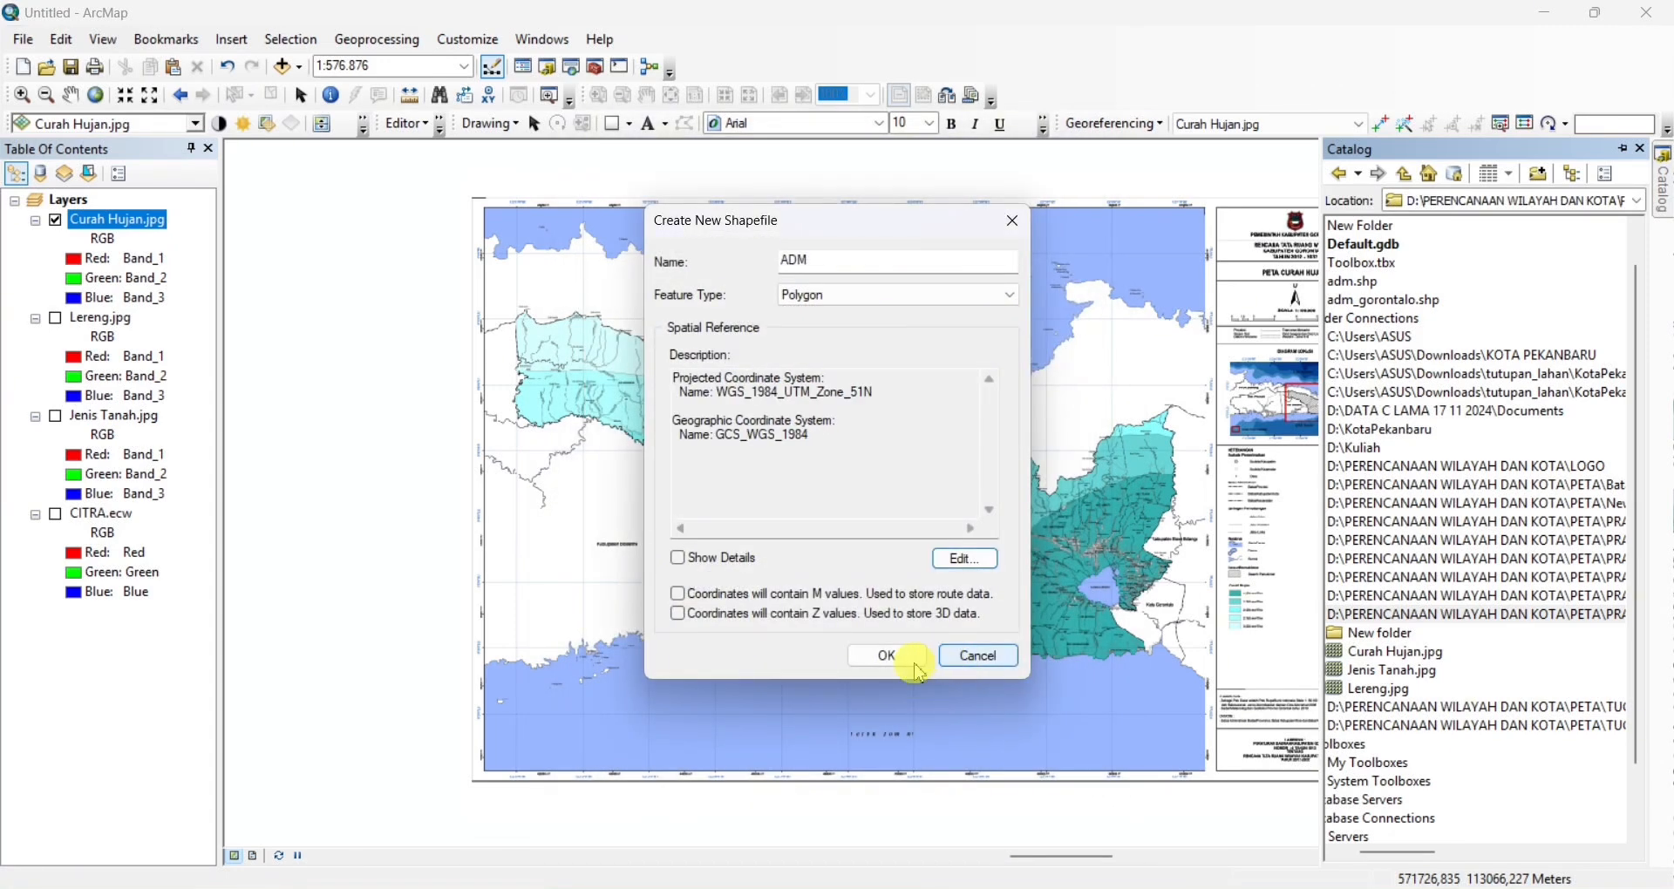
{"action": "left_click", "coordinate": [885, 659]}
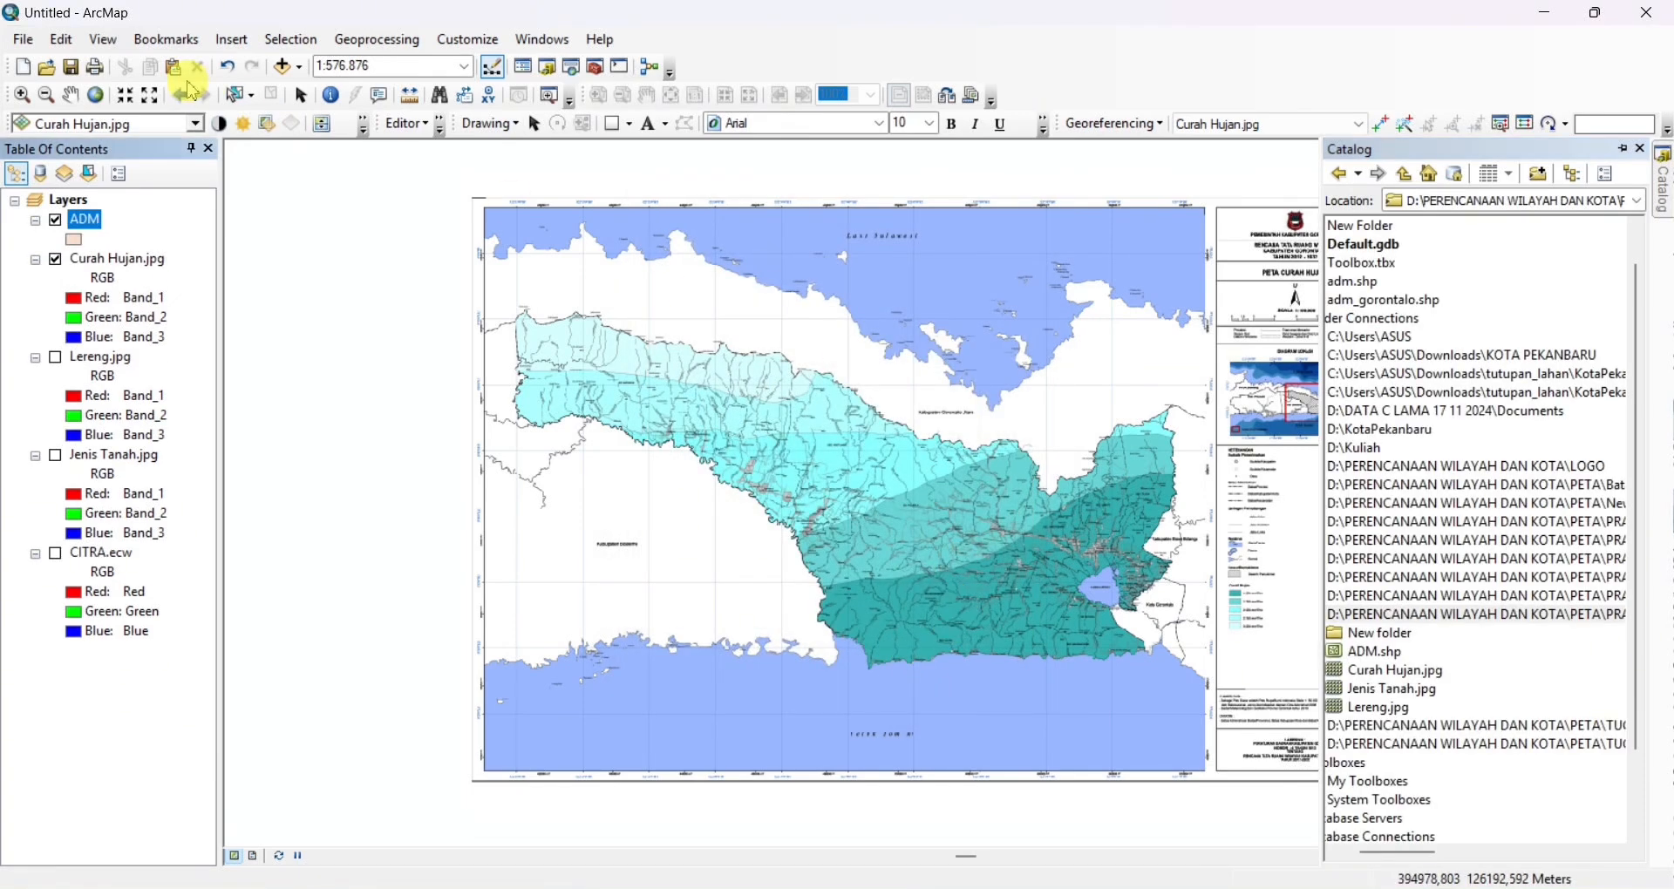
Start an edit session and choose the ADM feature template with the Polygon construction tool
{"action": "left_click", "coordinate": [407, 123]}
{"action": "left_click", "coordinate": [422, 155]}
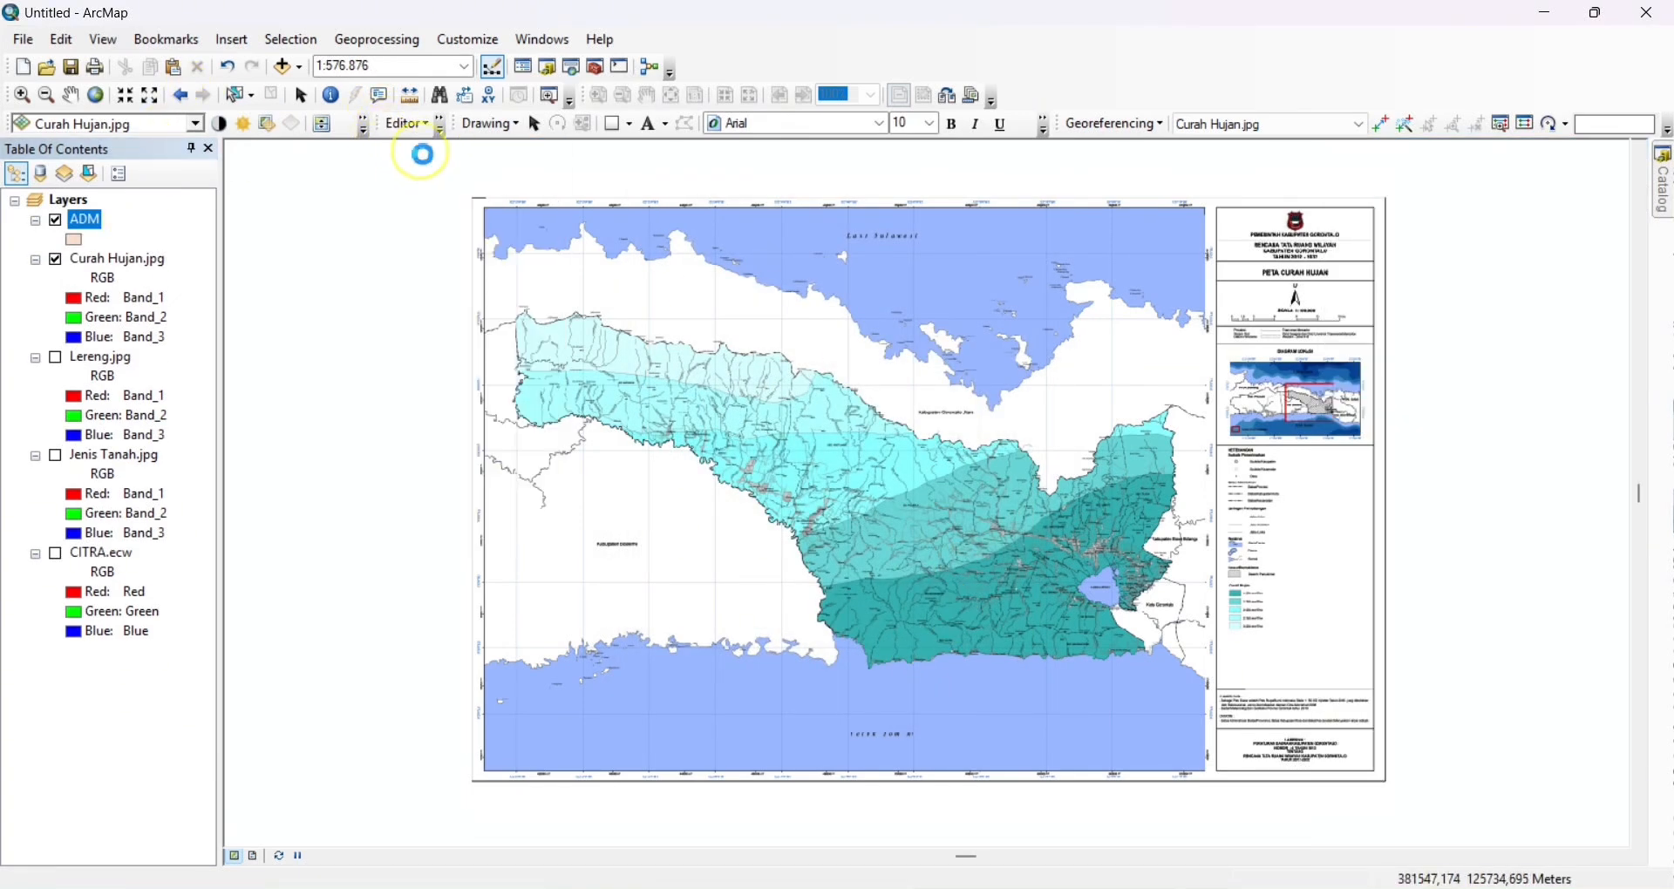
{"action": "left_click", "coordinate": [417, 131]}
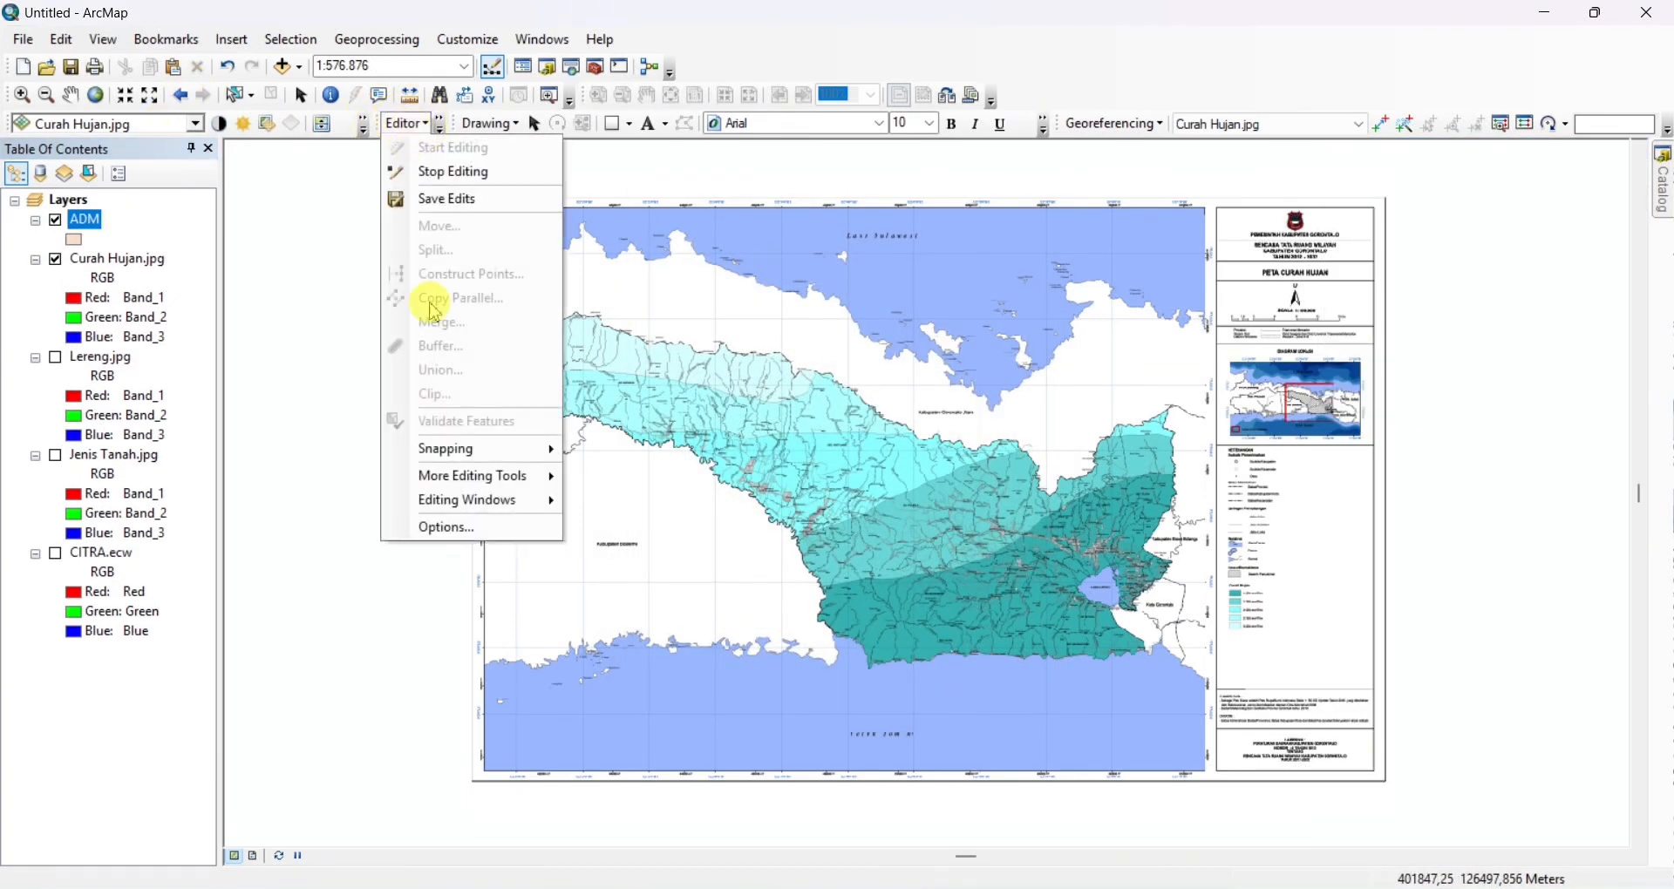
{"action": "mouse_move", "coordinate": [475, 500]}
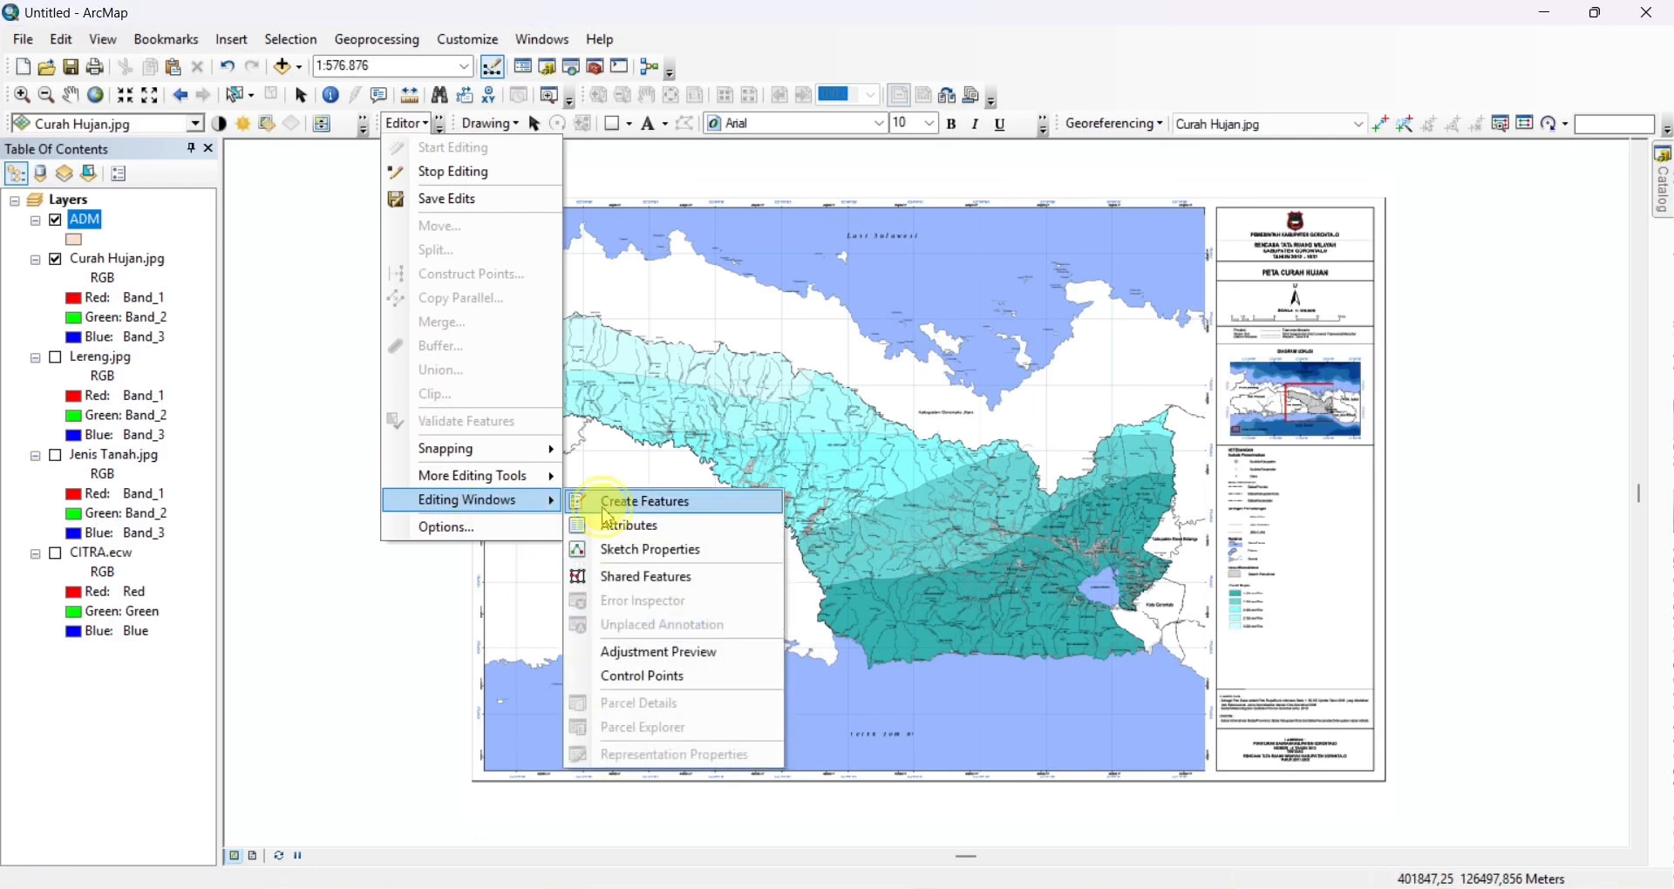
{"action": "left_click", "coordinate": [583, 502]}
{"action": "left_click", "coordinate": [1426, 230]}
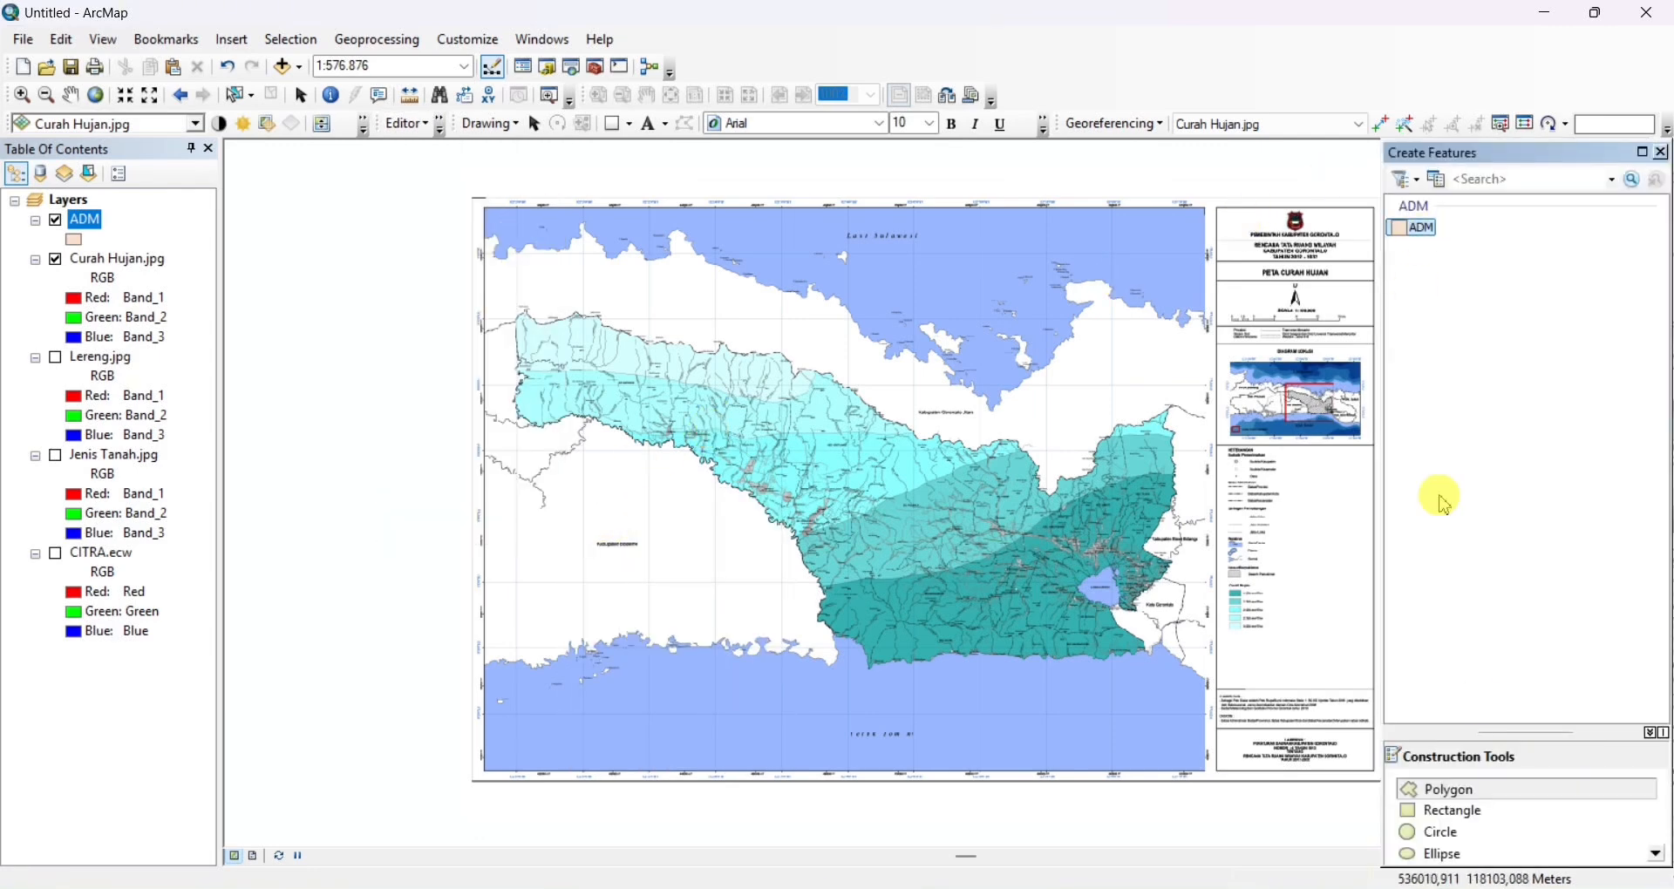
{"action": "left_click", "coordinate": [1487, 795]}
Trace the ADM polygon along the northern regency boundary, from the 1027 peak eastward to just past Huidu Lamu
{"action": "scroll", "coordinate": [567, 327], "scroll_direction": "down", "scroll_amount": 5}
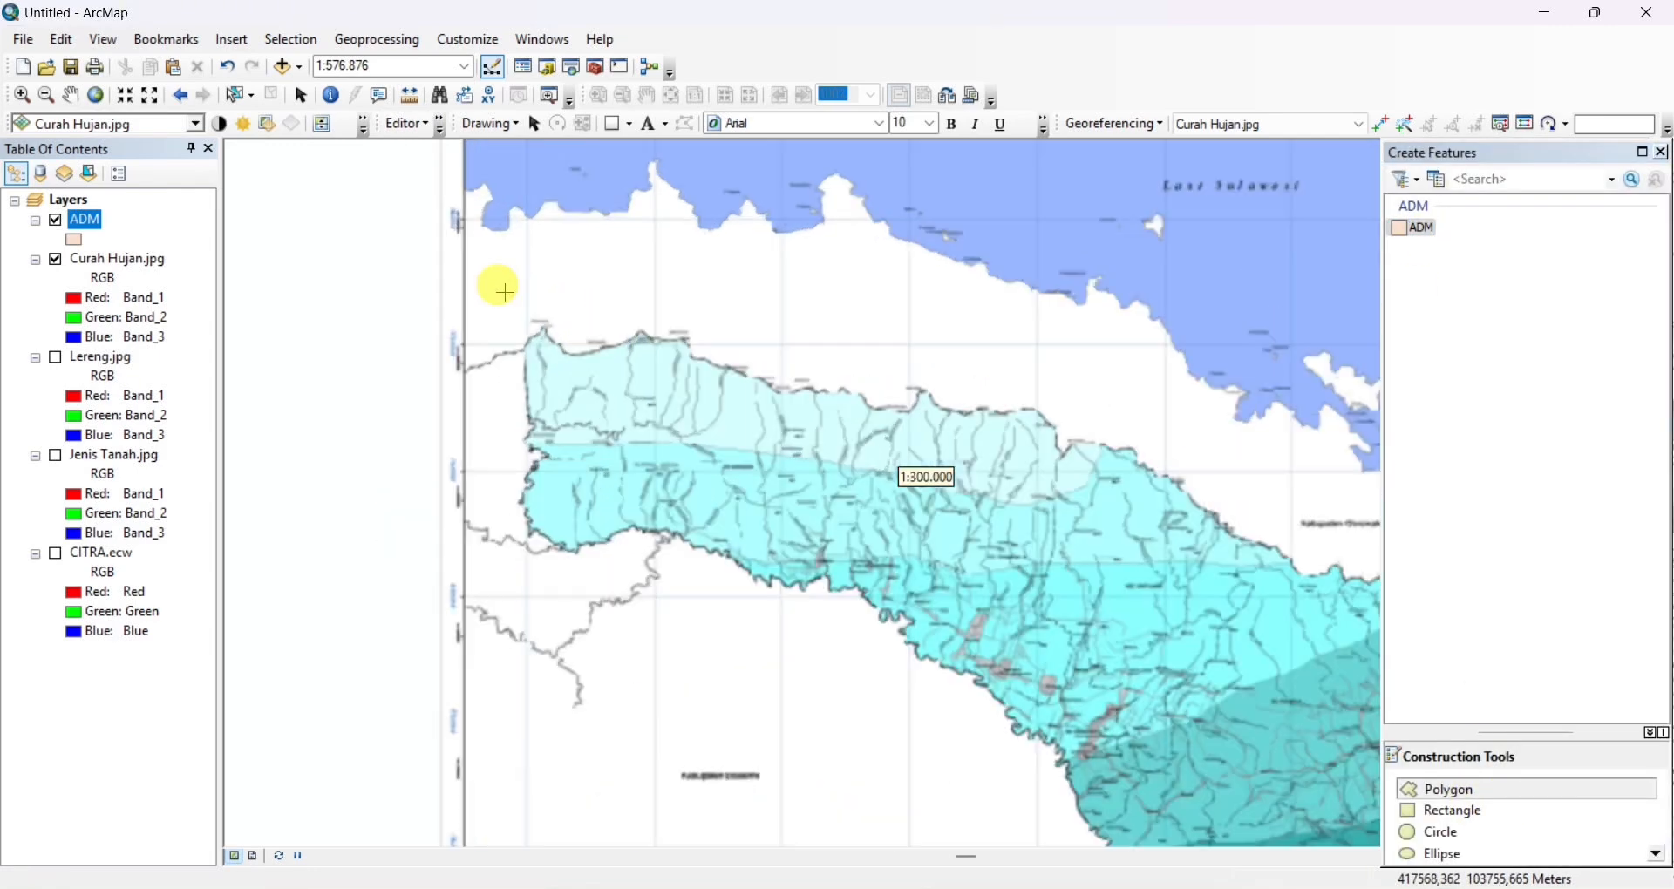
{"action": "scroll", "coordinate": [528, 340], "scroll_direction": "down", "scroll_amount": 2}
{"action": "left_click", "coordinate": [523, 347]}
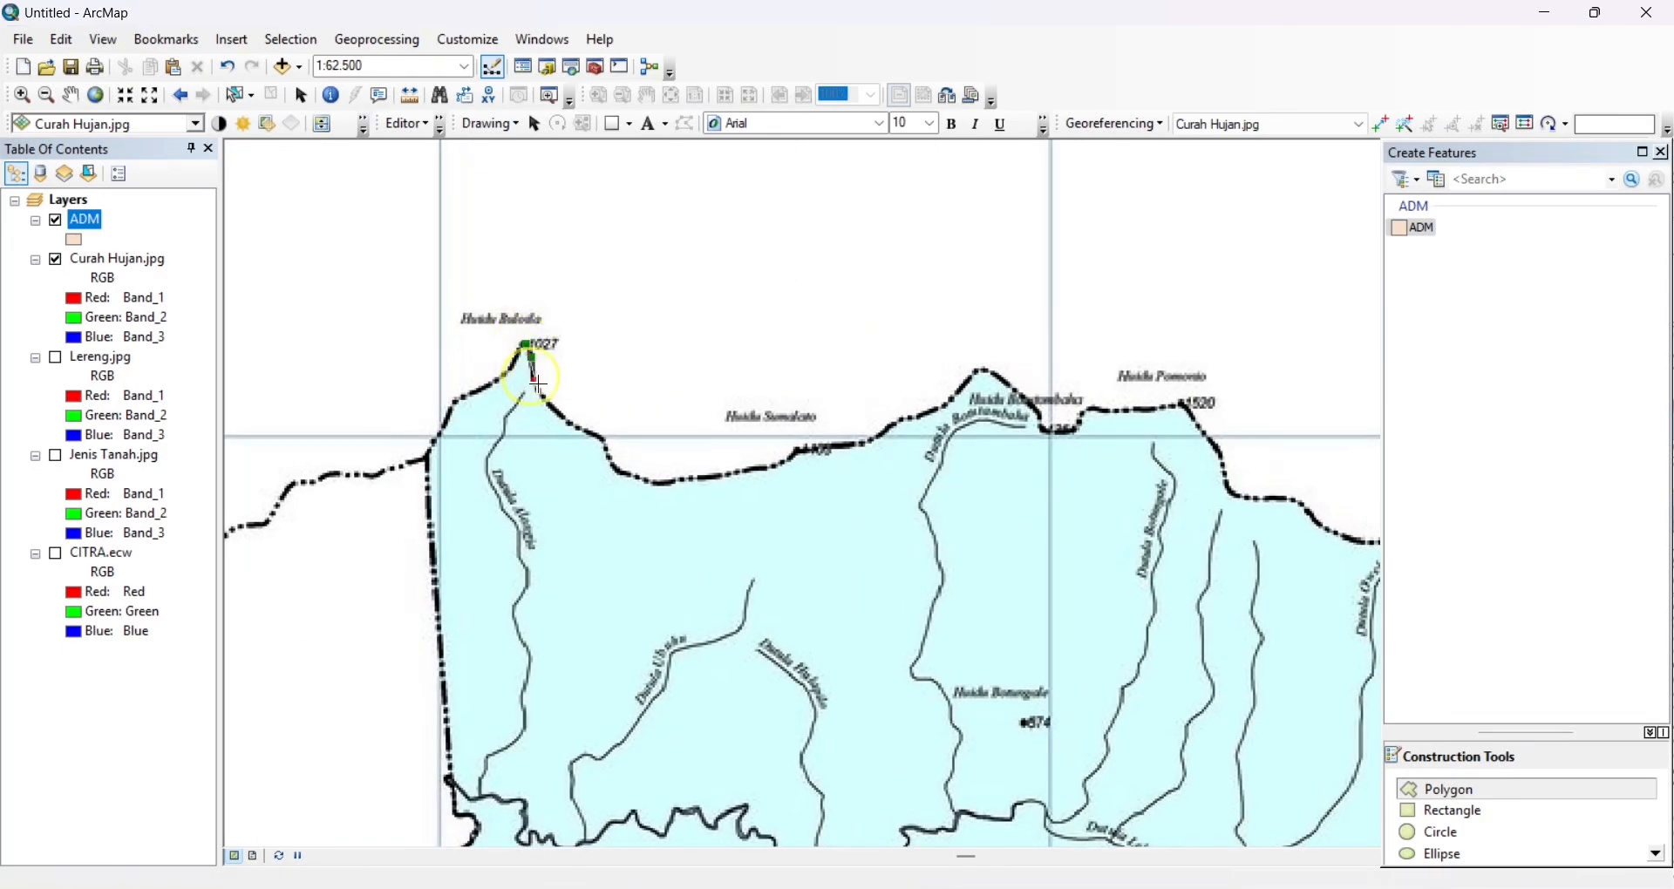
{"action": "mouse_move", "coordinate": [644, 483]}
{"action": "left_mouse_down"}
{"action": "mouse_move", "coordinate": [761, 475]}
{"action": "mouse_move", "coordinate": [863, 450]}
{"action": "mouse_move", "coordinate": [953, 393]}
{"action": "mouse_move", "coordinate": [1022, 391]}
{"action": "mouse_move", "coordinate": [1061, 413]}
{"action": "mouse_move", "coordinate": [1177, 420]}
{"action": "mouse_move", "coordinate": [1238, 471]}
{"action": "mouse_move", "coordinate": [857, 415]}
{"action": "mouse_move", "coordinate": [1059, 483]}
{"action": "mouse_move", "coordinate": [1221, 567]}
{"action": "left_mouse_up"}
{"action": "left_click", "coordinate": [1233, 573]}
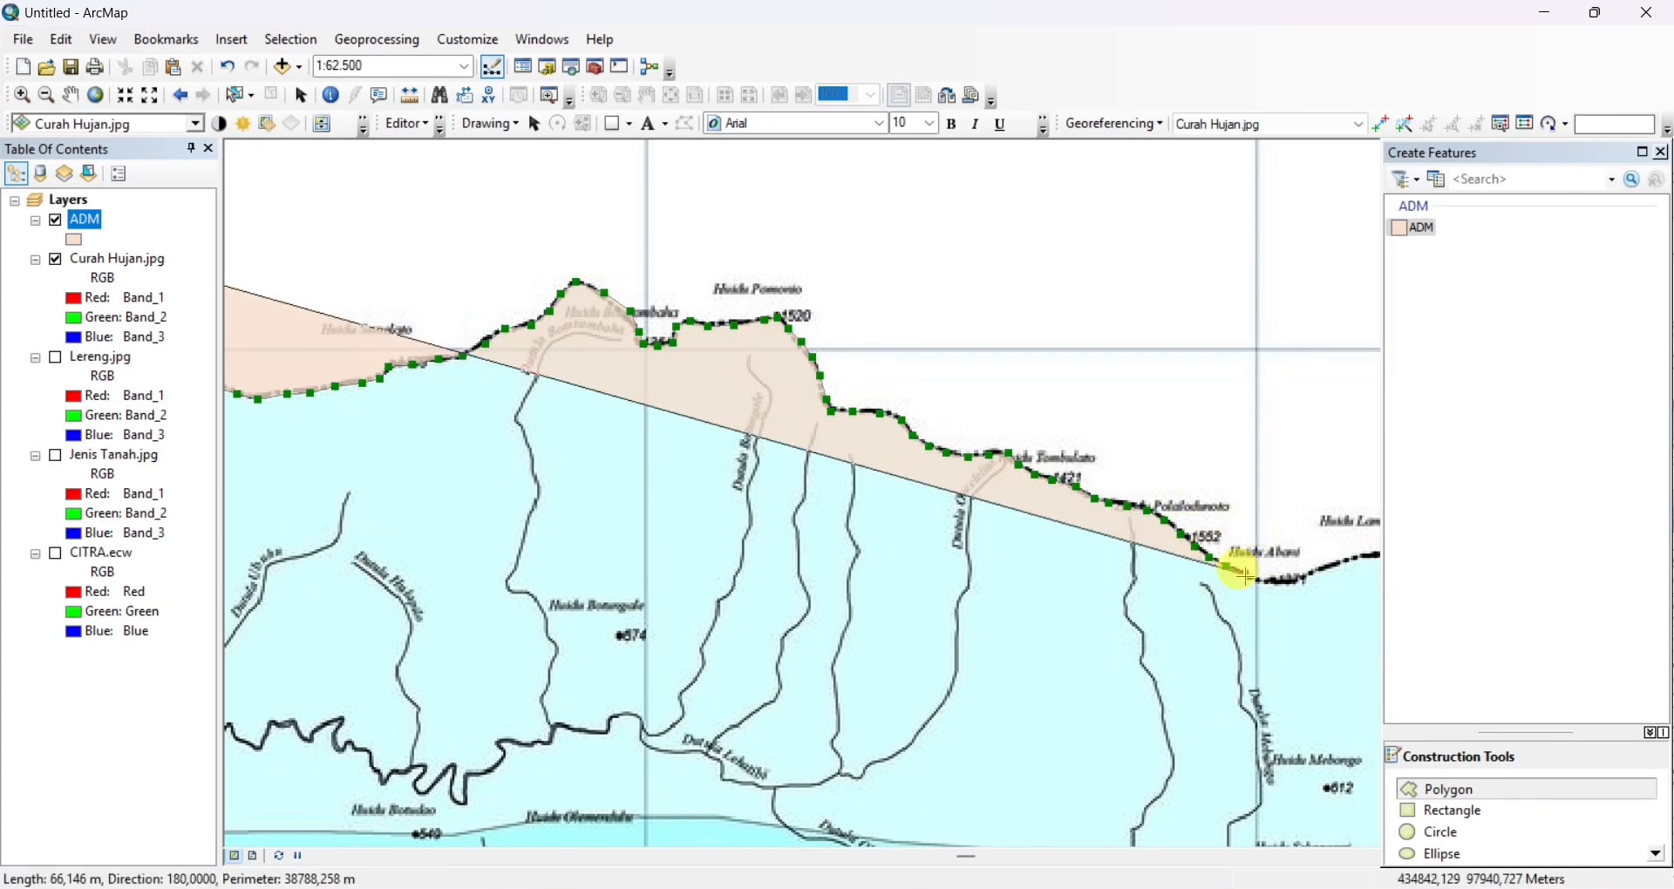
{"action": "left_click", "coordinate": [1253, 580]}
{"action": "left_click", "coordinate": [1279, 581]}
{"action": "left_click", "coordinate": [1301, 577]}
{"action": "left_click", "coordinate": [1324, 569]}
{"action": "left_click", "coordinate": [1348, 562]}
{"action": "left_click_drag", "start_coordinate": [1360, 561], "coordinate": [975, 519]}
{"action": "right_click", "coordinate": [975, 516]}
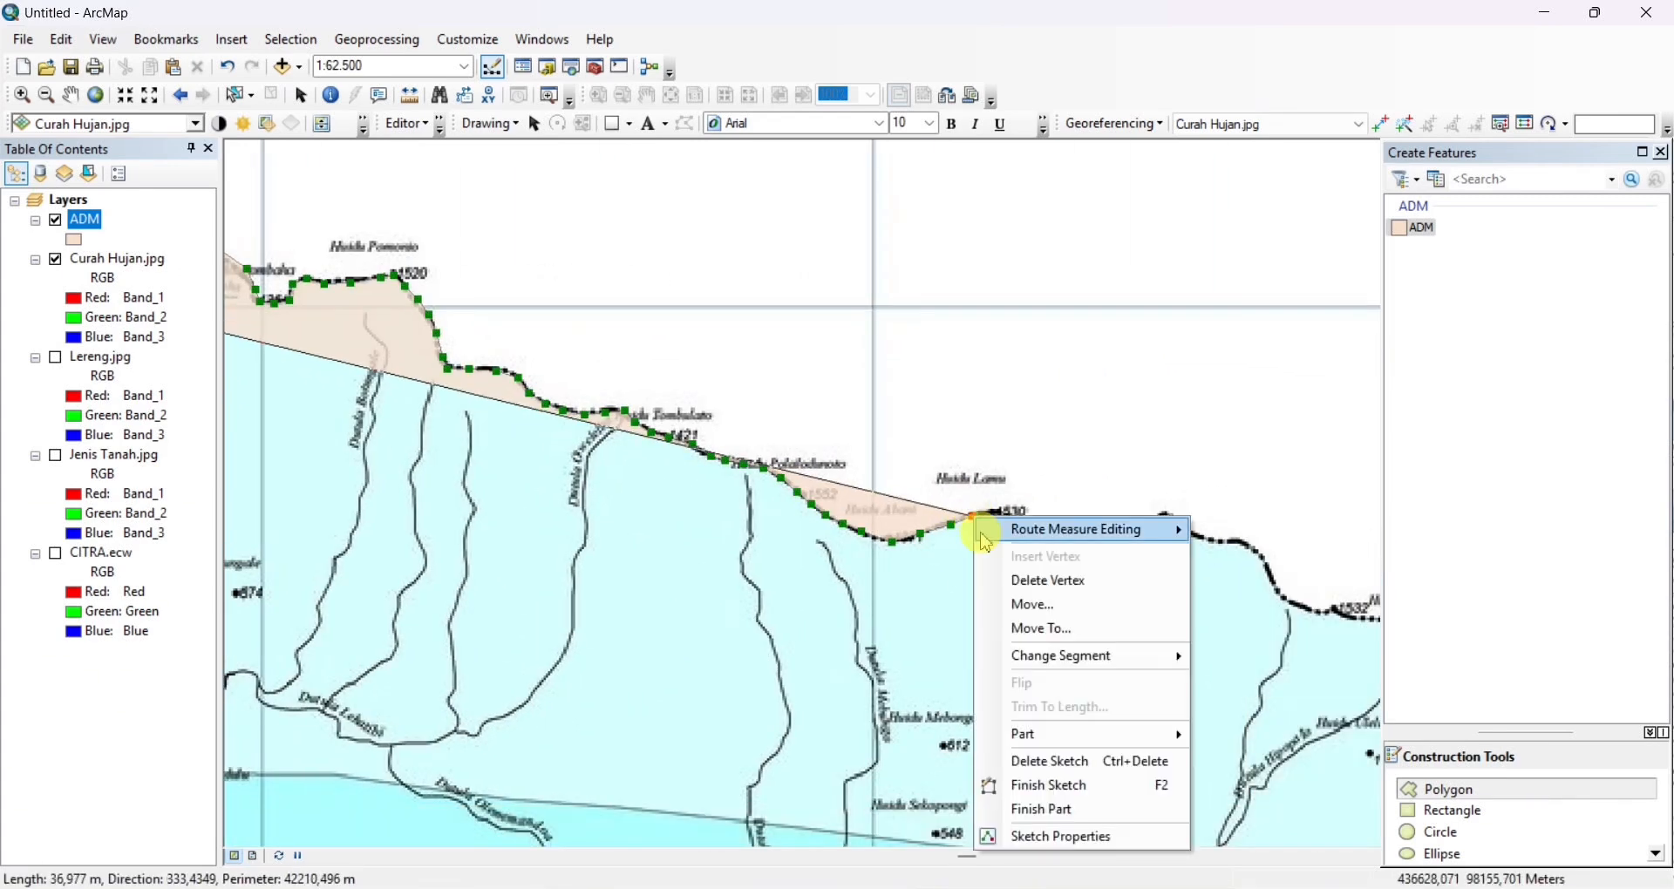
{"action": "left_click", "coordinate": [989, 513]}
{"action": "left_click", "coordinate": [1011, 515]}
{"action": "left_click", "coordinate": [1035, 531]}
Turn on streaming for the ADM sketch and continue tracing the northern boundary eastward past Huidu Heile
{"action": "right_click", "coordinate": [1061, 528]}
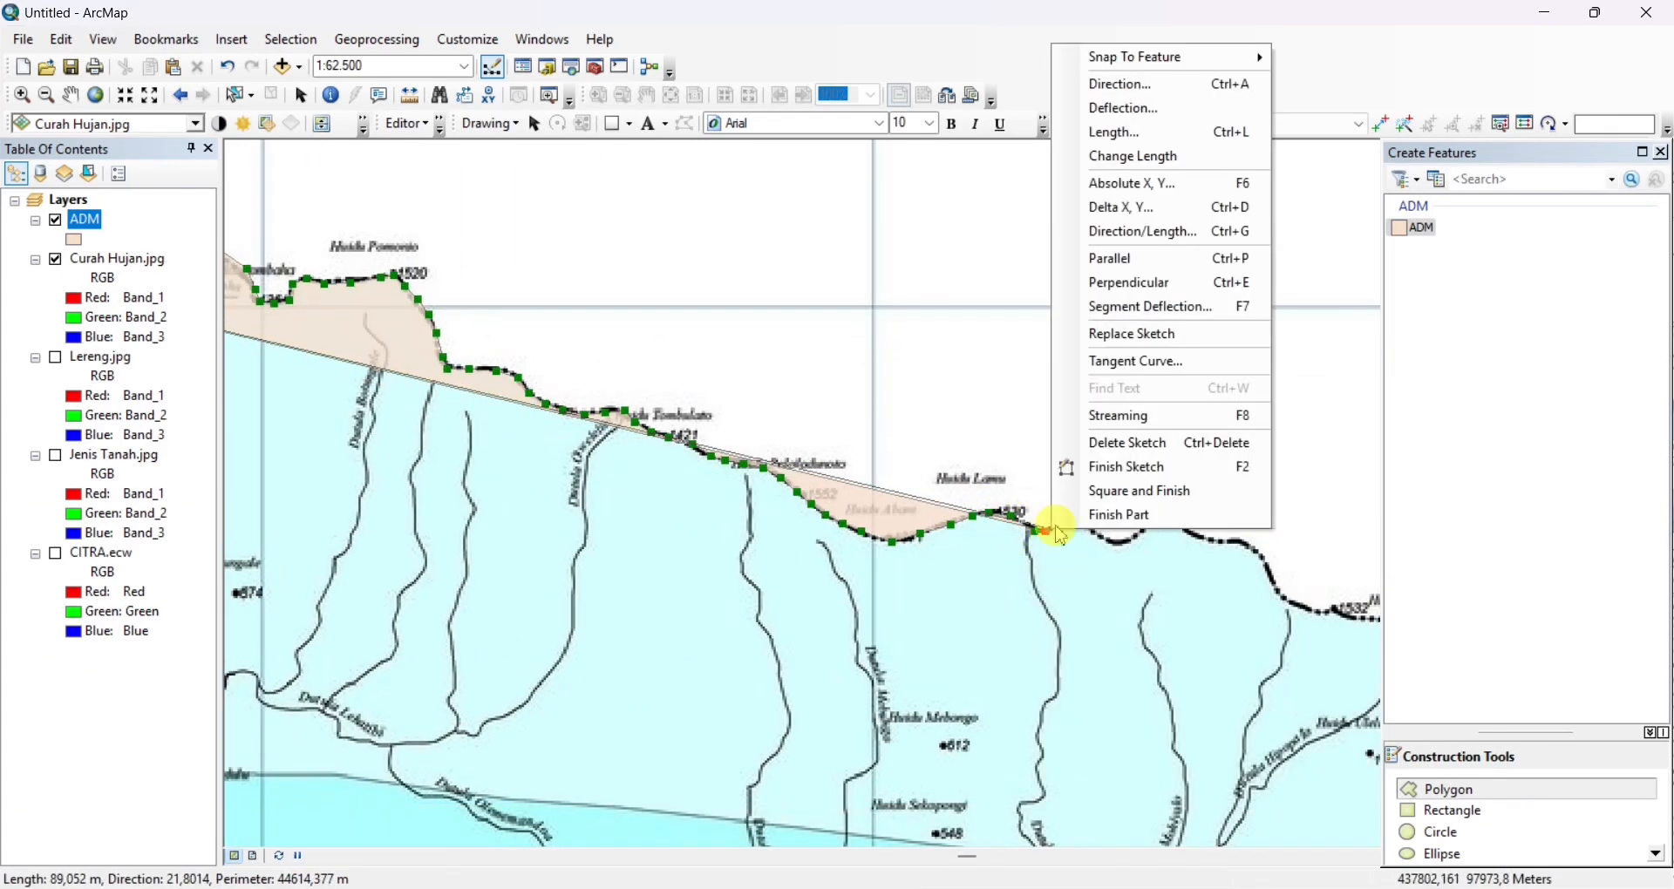
{"action": "left_click", "coordinate": [1058, 529]}
{"action": "double_click", "coordinate": [1069, 527]}
{"action": "mouse_move", "coordinate": [1209, 536]}
{"action": "left_mouse_down"}
{"action": "mouse_move", "coordinate": [944, 473]}
{"action": "mouse_move", "coordinate": [710, 375]}
{"action": "left_mouse_up"}
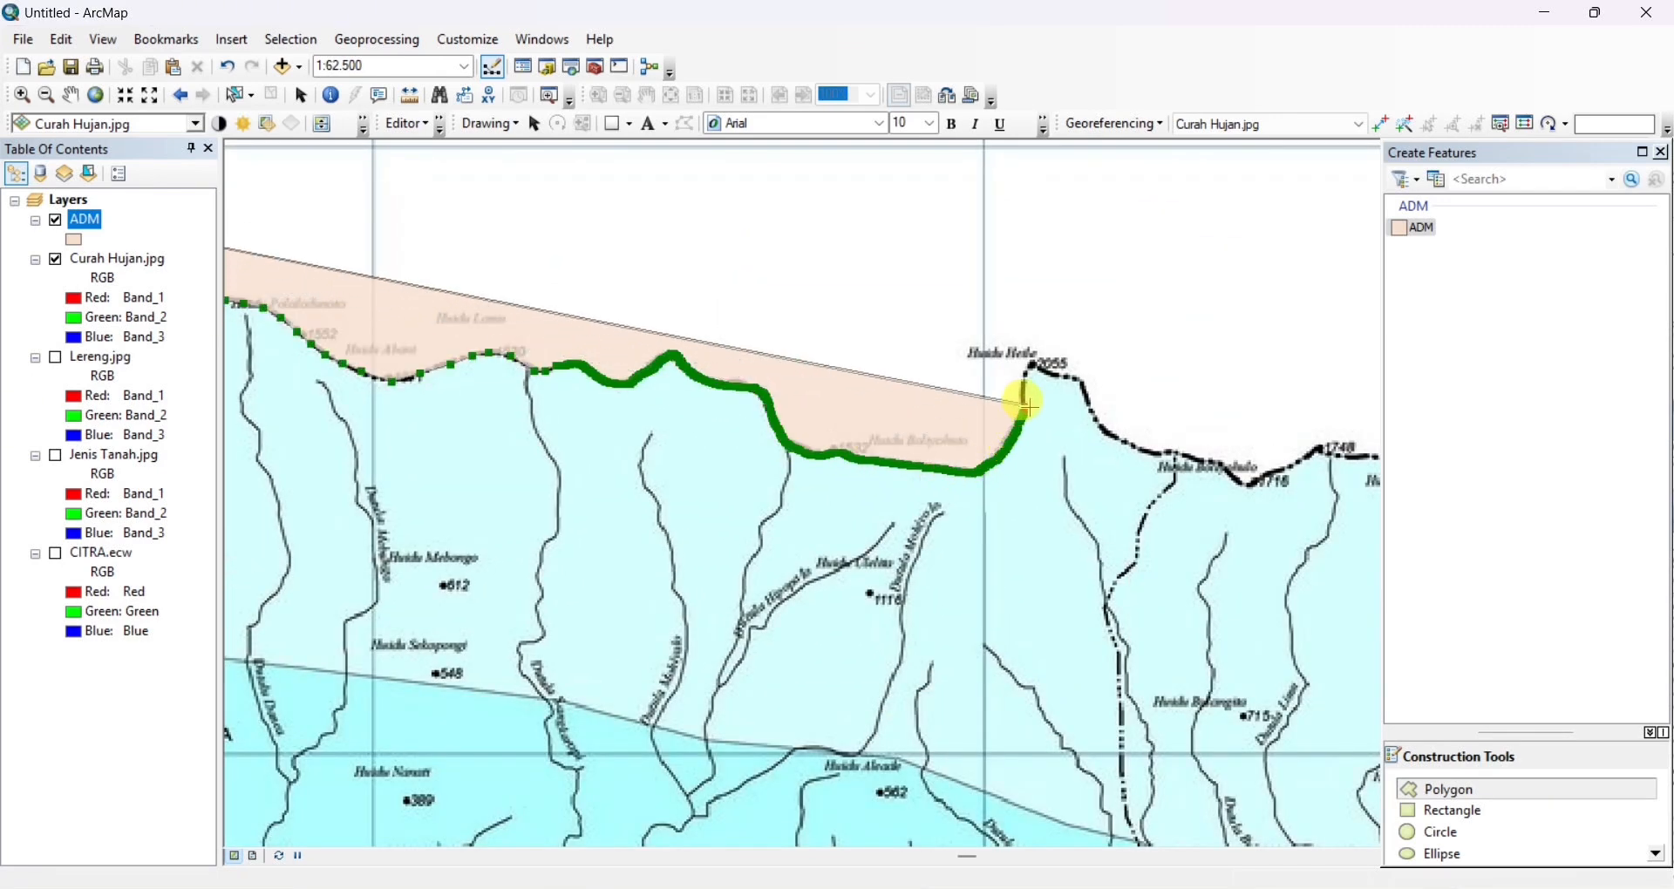
{"action": "left_click_drag", "start_coordinate": [1135, 452], "coordinate": [750, 373]}
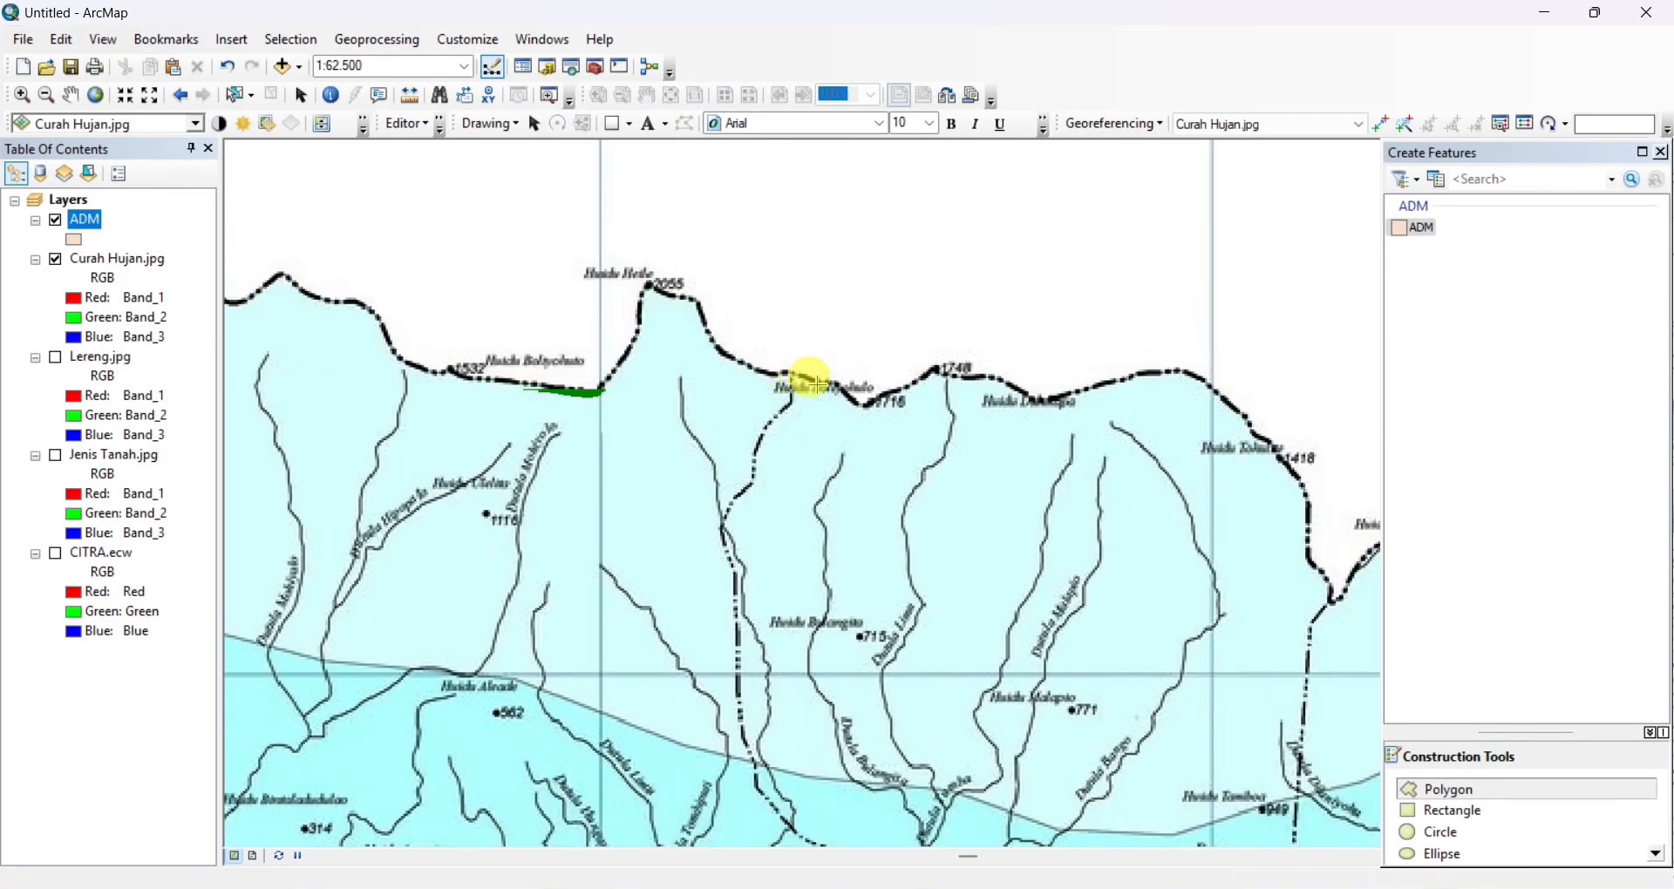
{"action": "mouse_move", "coordinate": [1164, 374]}
{"action": "left_mouse_down"}
{"action": "mouse_move", "coordinate": [1186, 376]}
{"action": "mouse_move", "coordinate": [568, 292]}
{"action": "mouse_move", "coordinate": [666, 373]}
{"action": "mouse_move", "coordinate": [676, 468]}
{"action": "mouse_move", "coordinate": [732, 489]}
{"action": "mouse_move", "coordinate": [852, 453]}
{"action": "mouse_move", "coordinate": [1057, 523]}
{"action": "mouse_move", "coordinate": [488, 164]}
{"action": "mouse_move", "coordinate": [568, 235]}
{"action": "mouse_move", "coordinate": [636, 258]}
{"action": "mouse_move", "coordinate": [586, 168]}
{"action": "mouse_move", "coordinate": [747, 329]}
{"action": "mouse_move", "coordinate": [807, 358]}
{"action": "mouse_move", "coordinate": [804, 379]}
{"action": "mouse_move", "coordinate": [710, 329]}
{"action": "mouse_move", "coordinate": [740, 374]}
{"action": "mouse_move", "coordinate": [926, 436]}
{"action": "mouse_move", "coordinate": [654, 299]}
{"action": "mouse_move", "coordinate": [743, 358]}
{"action": "mouse_move", "coordinate": [553, 187]}
{"action": "mouse_move", "coordinate": [600, 259]}
{"action": "mouse_move", "coordinate": [777, 224]}
{"action": "mouse_move", "coordinate": [792, 254]}
{"action": "mouse_move", "coordinate": [497, 180]}
{"action": "mouse_move", "coordinate": [666, 192]}
{"action": "mouse_move", "coordinate": [750, 259]}
{"action": "mouse_move", "coordinate": [829, 262]}
{"action": "mouse_move", "coordinate": [980, 194]}
{"action": "mouse_move", "coordinate": [1101, 177]}
{"action": "mouse_move", "coordinate": [541, 208]}
{"action": "mouse_move", "coordinate": [635, 265]}
{"action": "mouse_move", "coordinate": [474, 175]}
{"action": "mouse_move", "coordinate": [643, 348]}
{"action": "mouse_move", "coordinate": [632, 452]}
{"action": "mouse_move", "coordinate": [660, 504]}
{"action": "mouse_move", "coordinate": [646, 553]}
{"action": "mouse_move", "coordinate": [717, 598]}
{"action": "mouse_move", "coordinate": [791, 600]}
{"action": "mouse_move", "coordinate": [859, 452]}
{"action": "mouse_move", "coordinate": [960, 463]}
{"action": "mouse_move", "coordinate": [1046, 442]}
{"action": "left_mouse_up"}
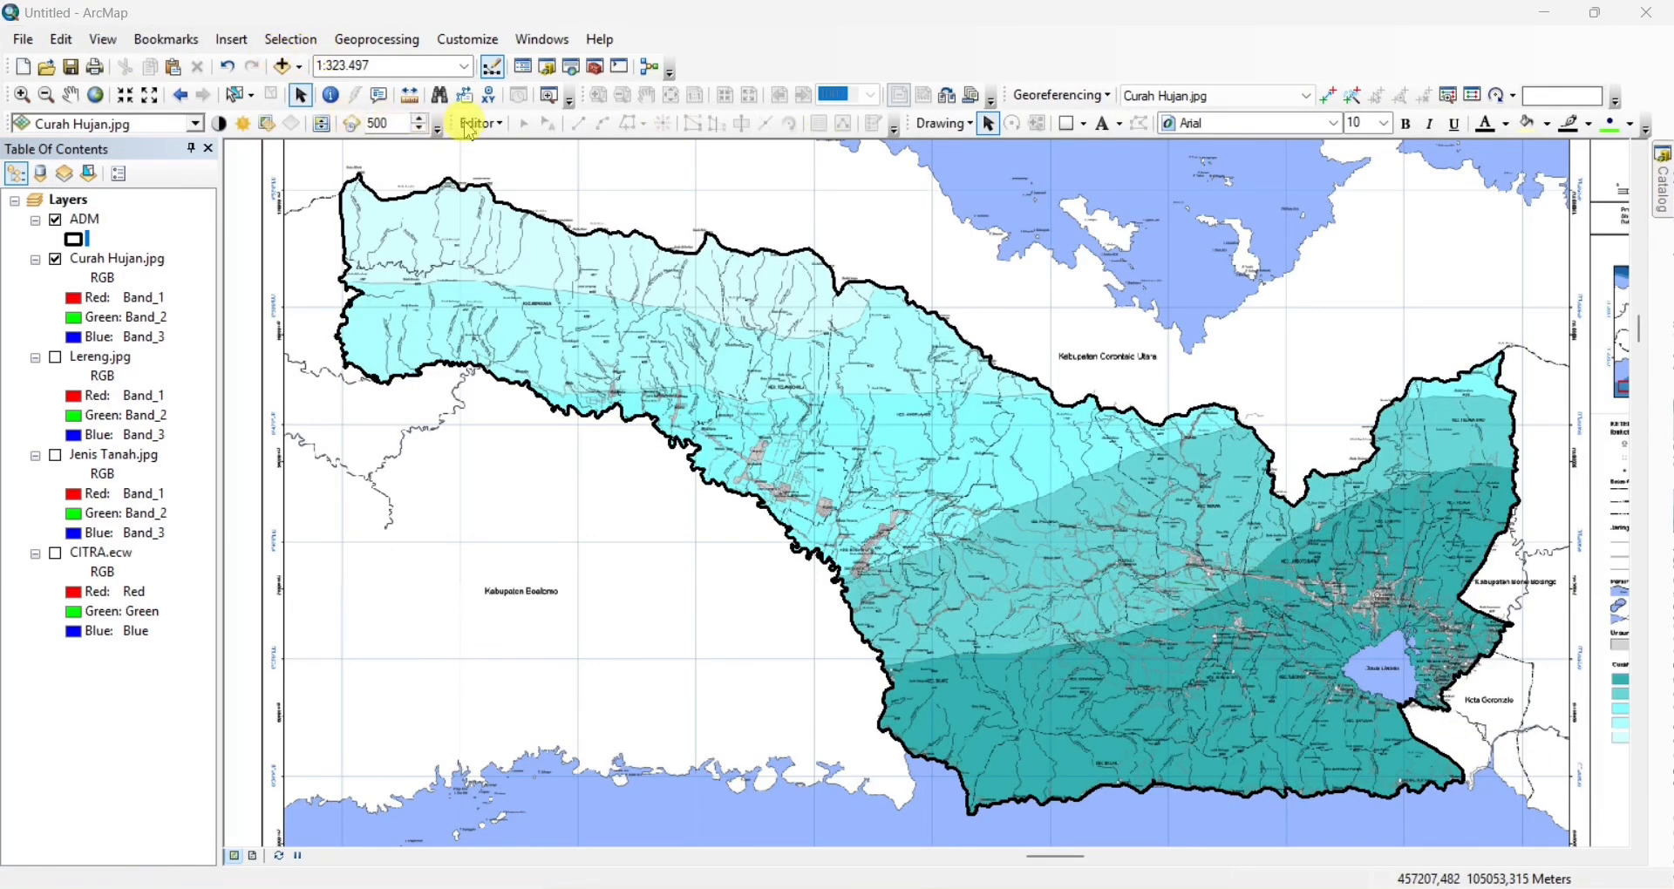
Start an edit session, select the ADM polygon and activate the Cut Polygons tool
{"action": "left_click", "coordinate": [469, 127]}
{"action": "left_click", "coordinate": [490, 142]}
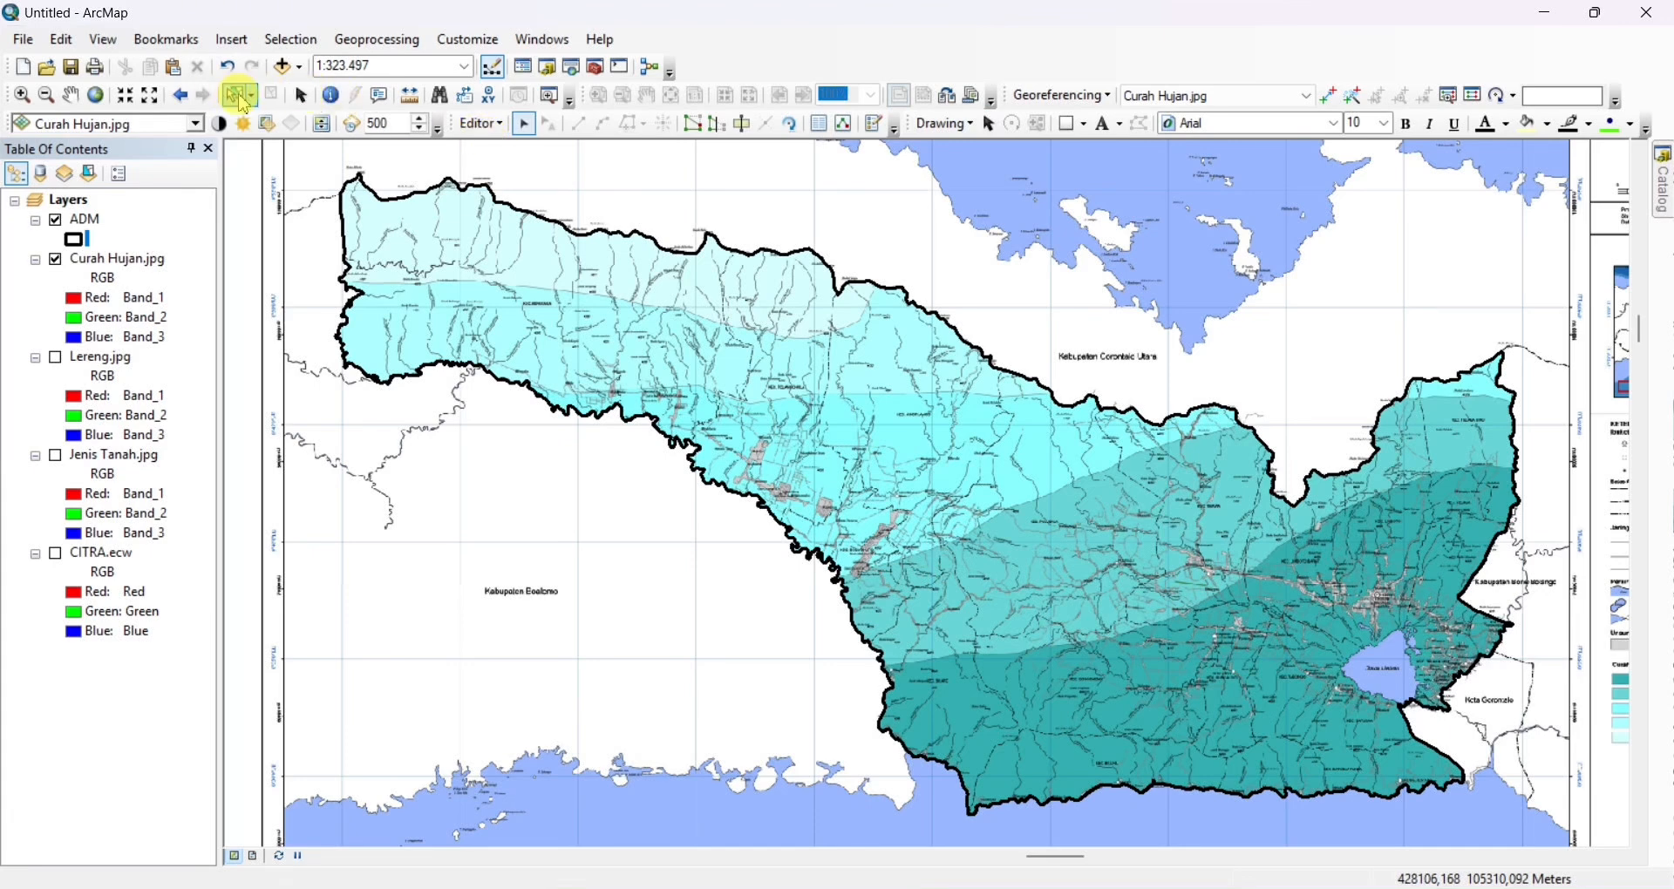
{"action": "left_click", "coordinate": [524, 260]}
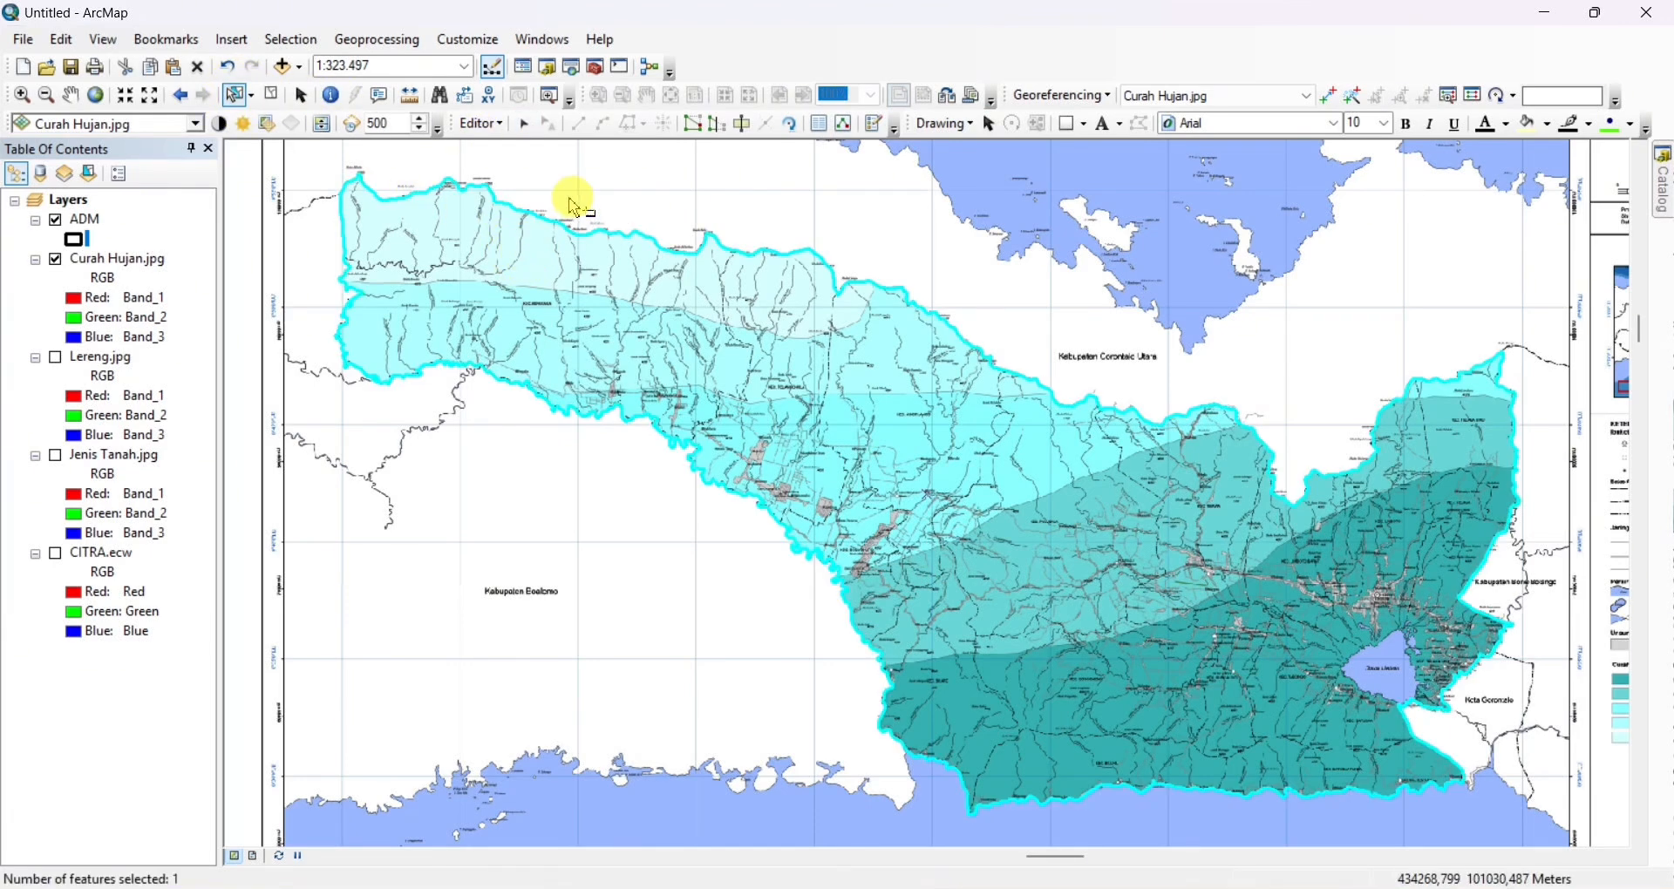
{"action": "left_click", "coordinate": [476, 129]}
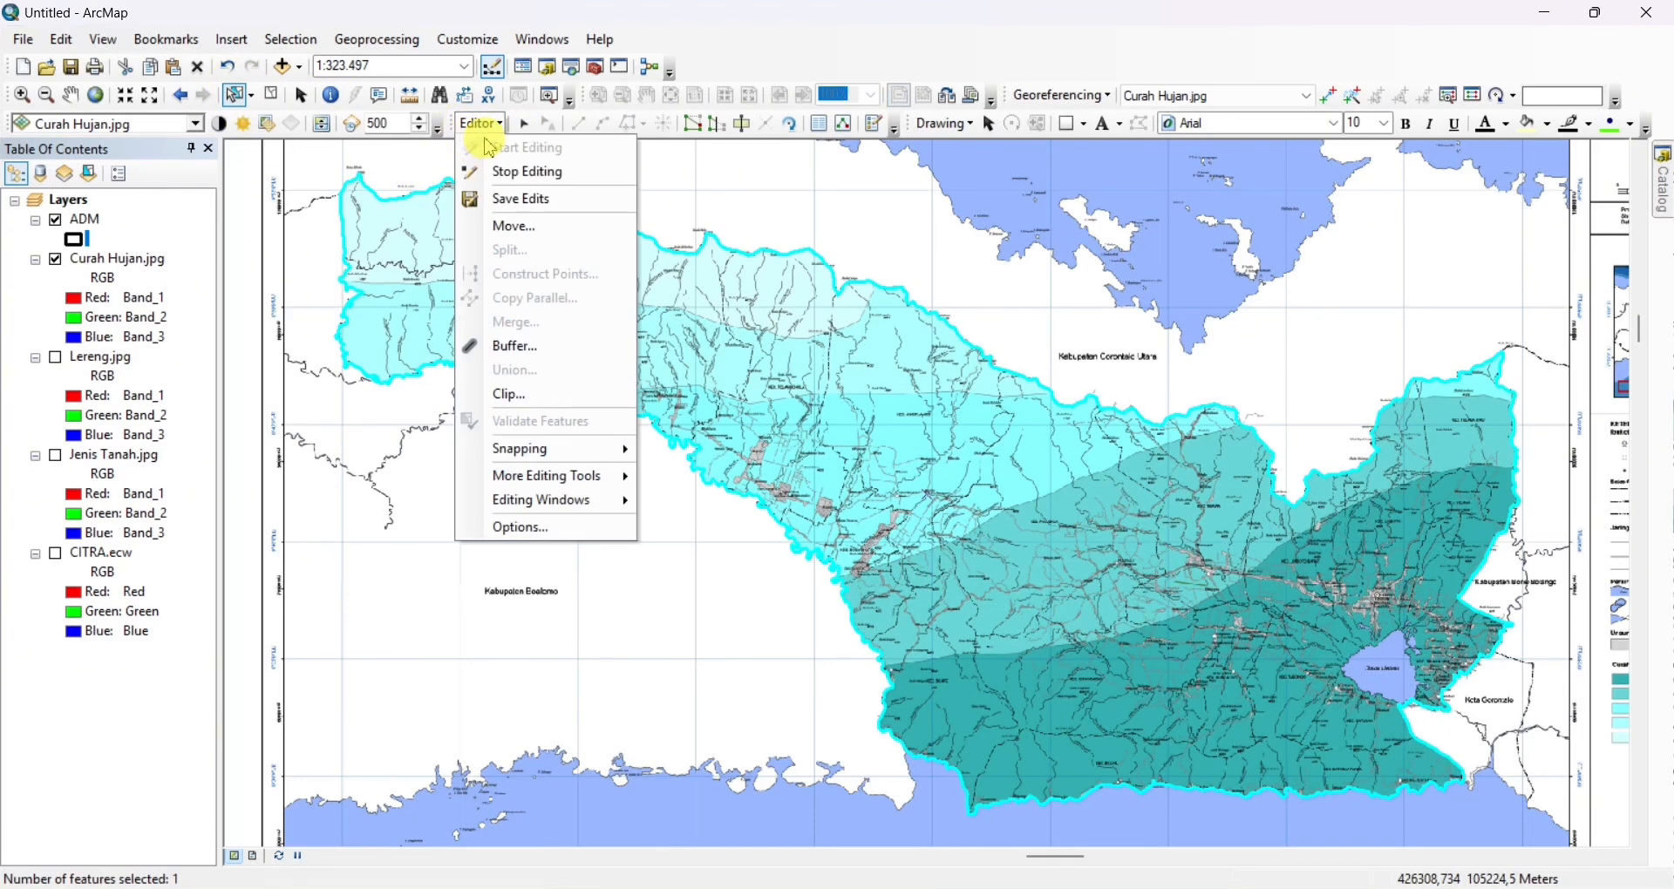
{"action": "left_click", "coordinate": [486, 131]}
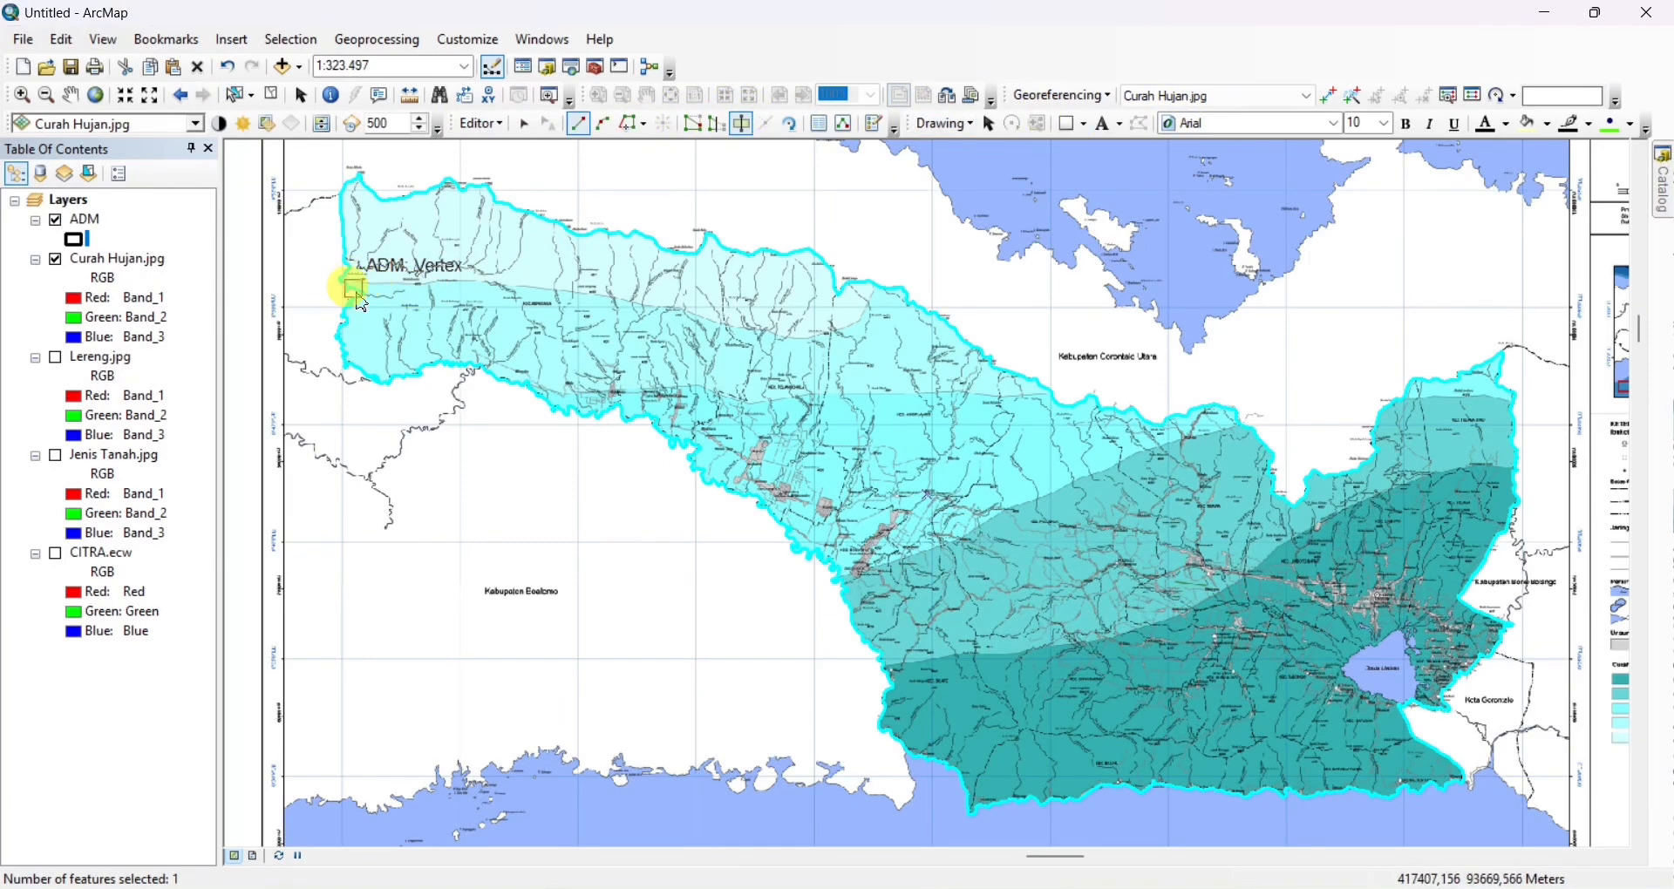
Cut the ADM polygon along the lower edge of the lightest rainfall zone, from the western boundary to the northern boundary near Huidu Lintapo
{"action": "scroll", "coordinate": [345, 284], "scroll_direction": "up", "scroll_amount": 2}
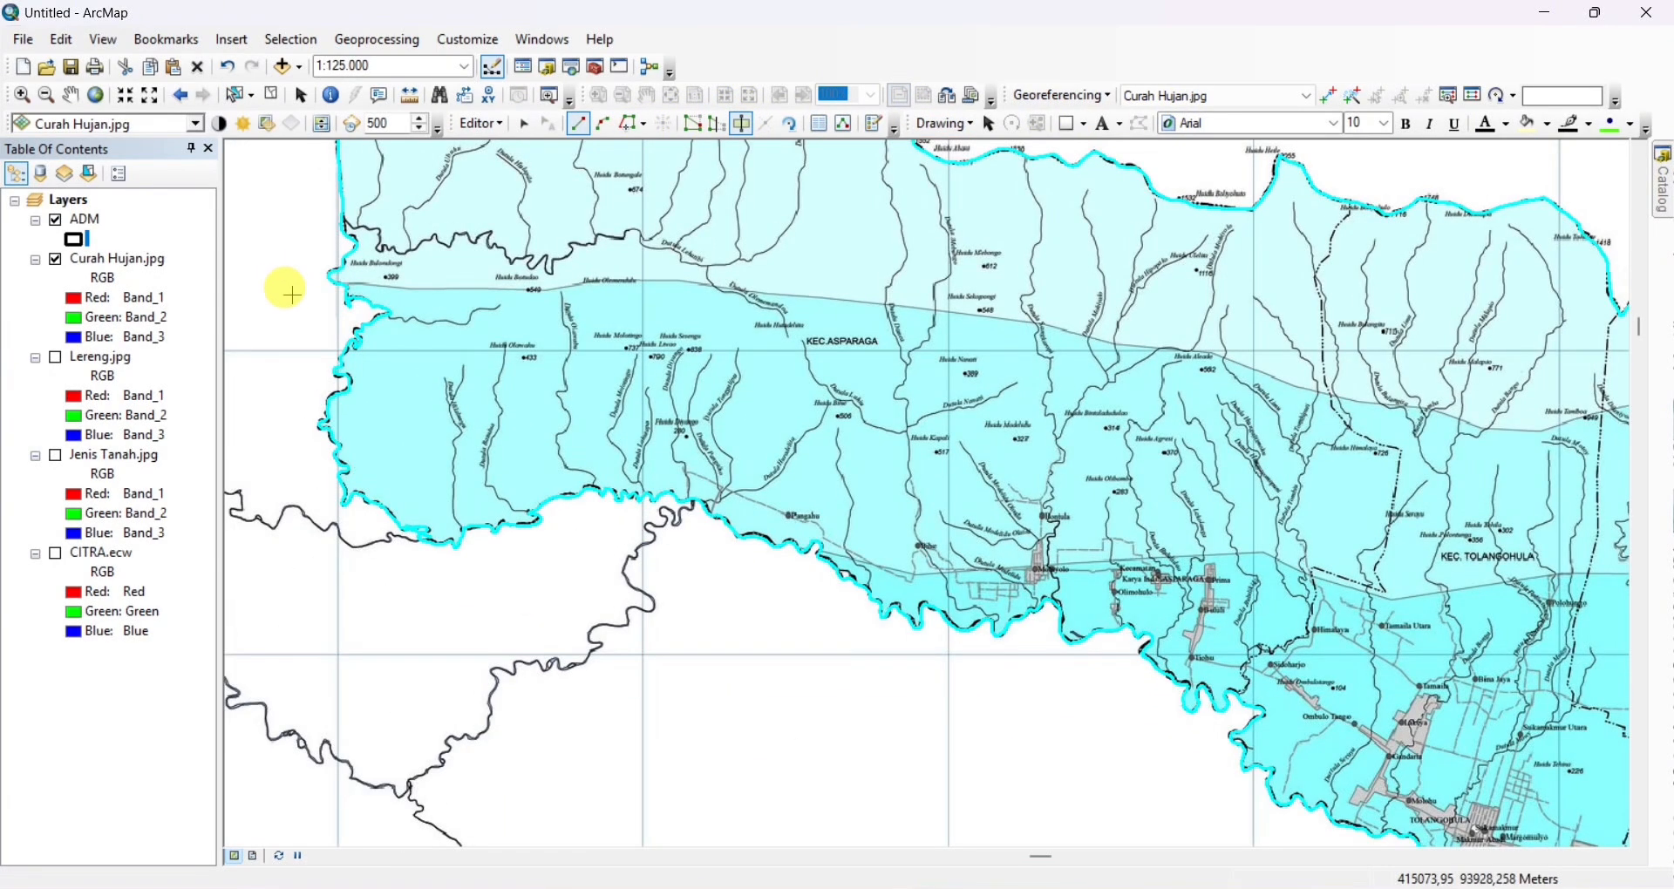
{"action": "left_click", "coordinate": [288, 293]}
{"action": "left_click", "coordinate": [345, 285]}
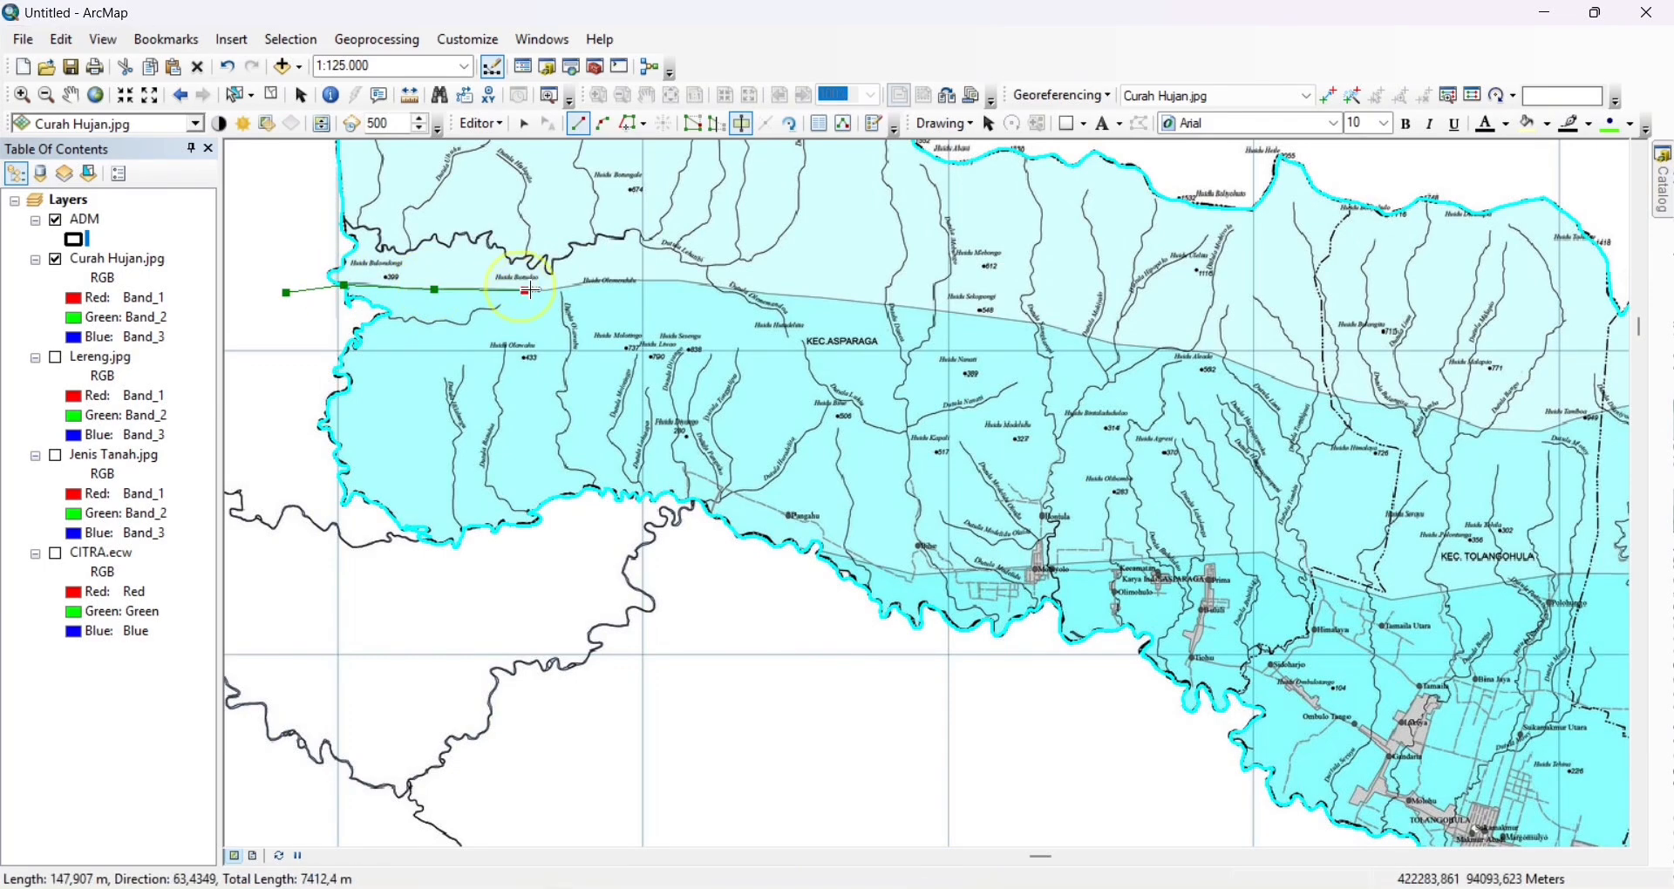
{"action": "scroll", "coordinate": [531, 290], "scroll_direction": "down", "scroll_amount": 1}
{"action": "scroll", "coordinate": [405, 331], "scroll_direction": "up", "scroll_amount": 2}
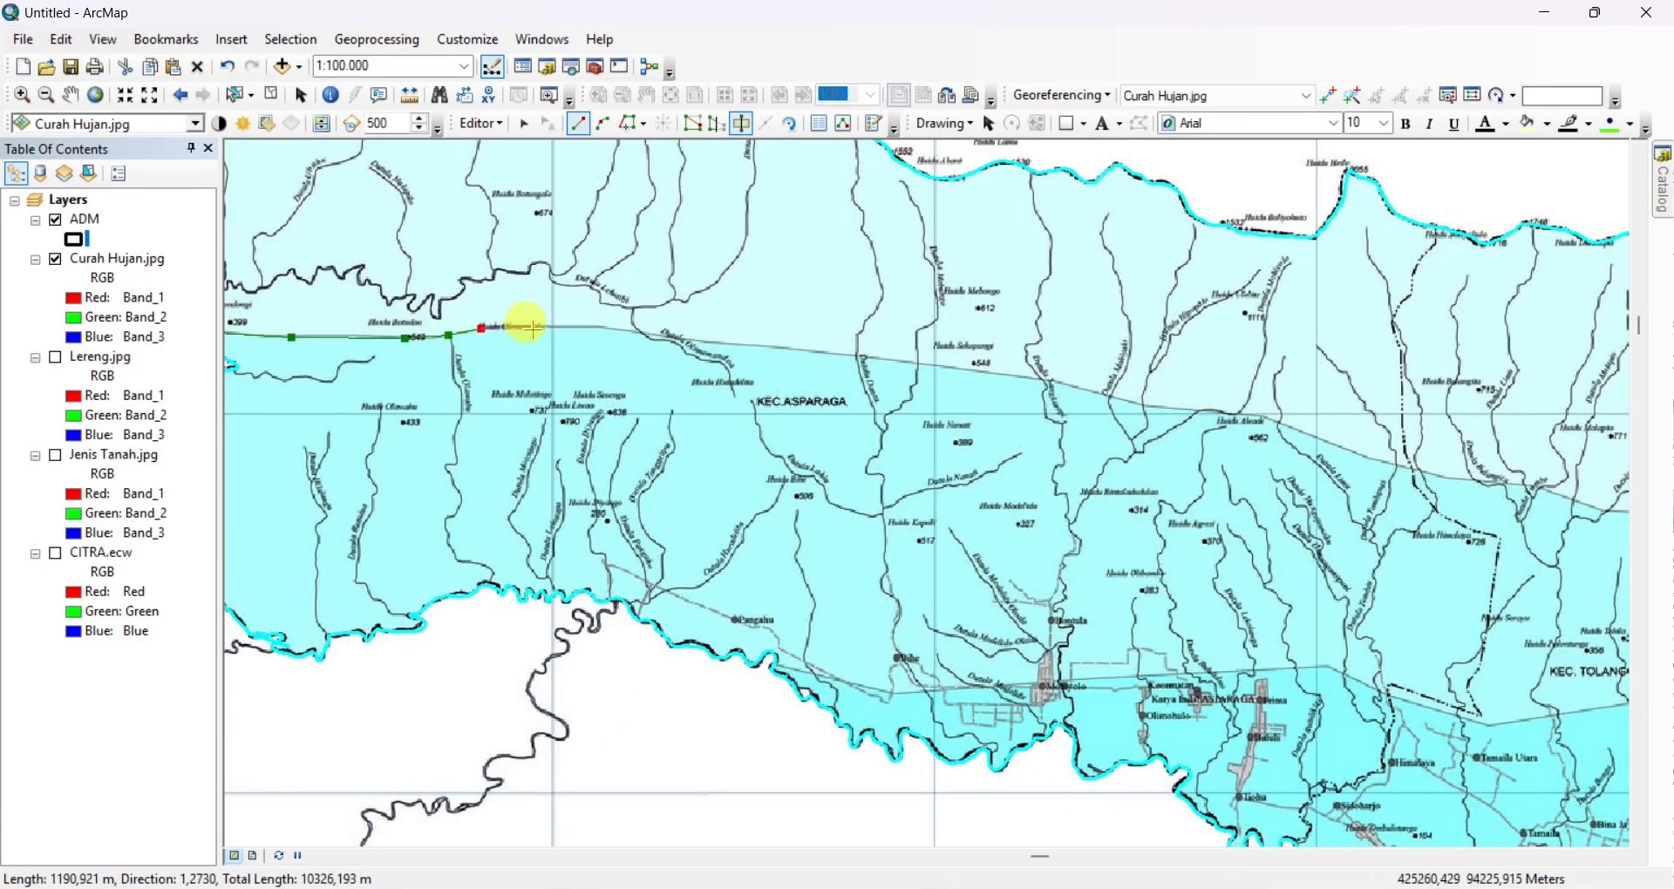
{"action": "left_click", "coordinate": [911, 363]}
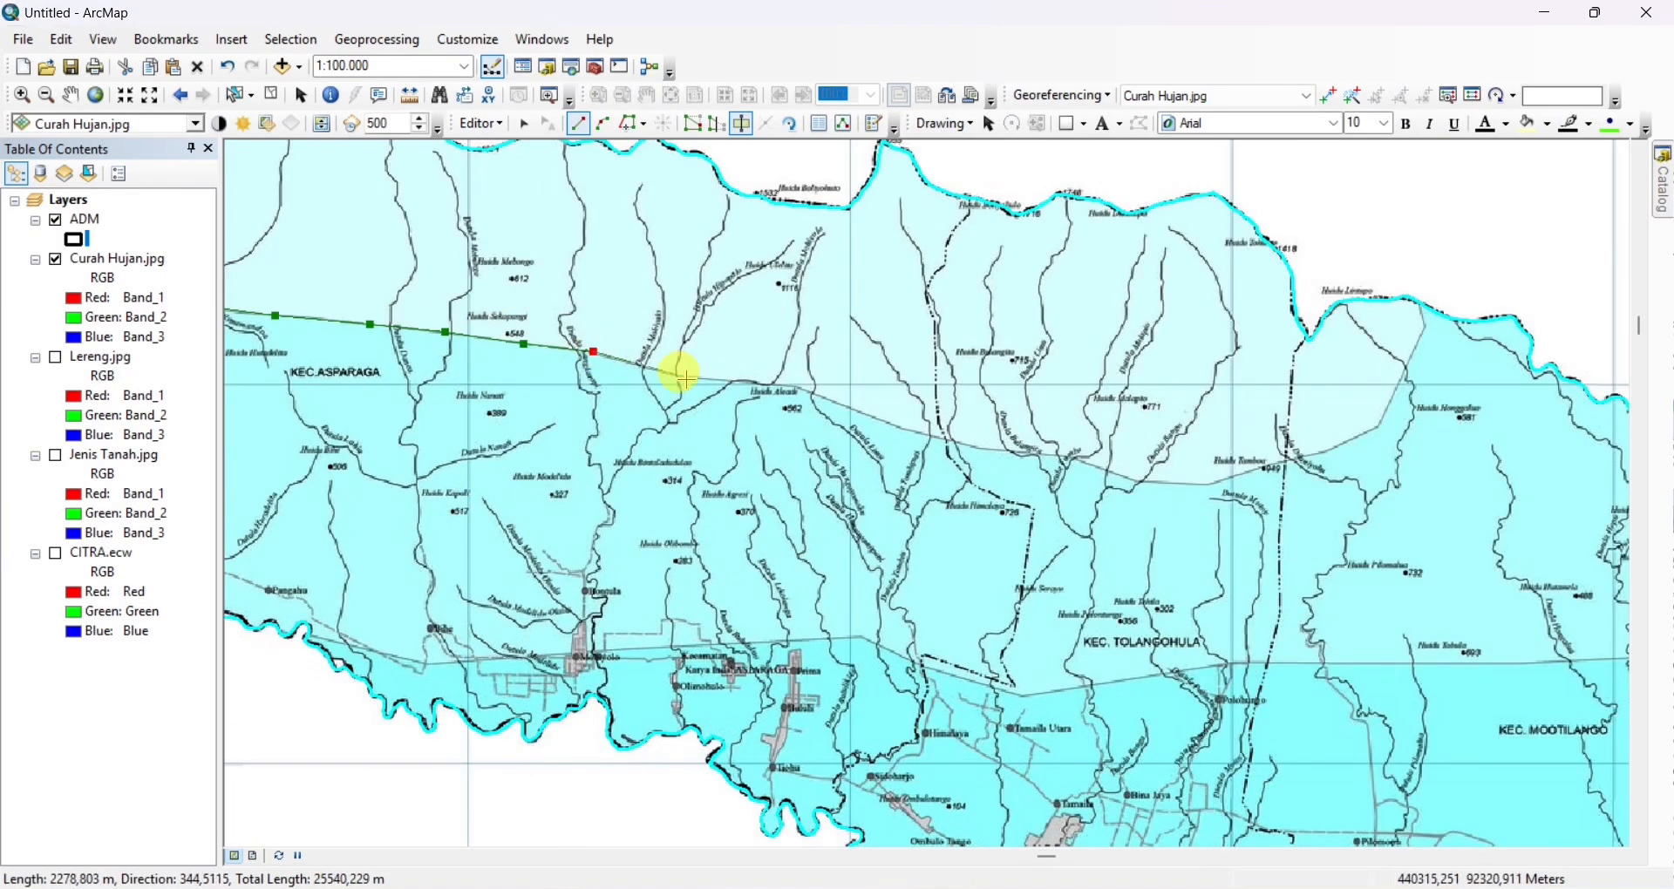
{"action": "left_click", "coordinate": [801, 387]}
{"action": "left_click", "coordinate": [472, 300]}
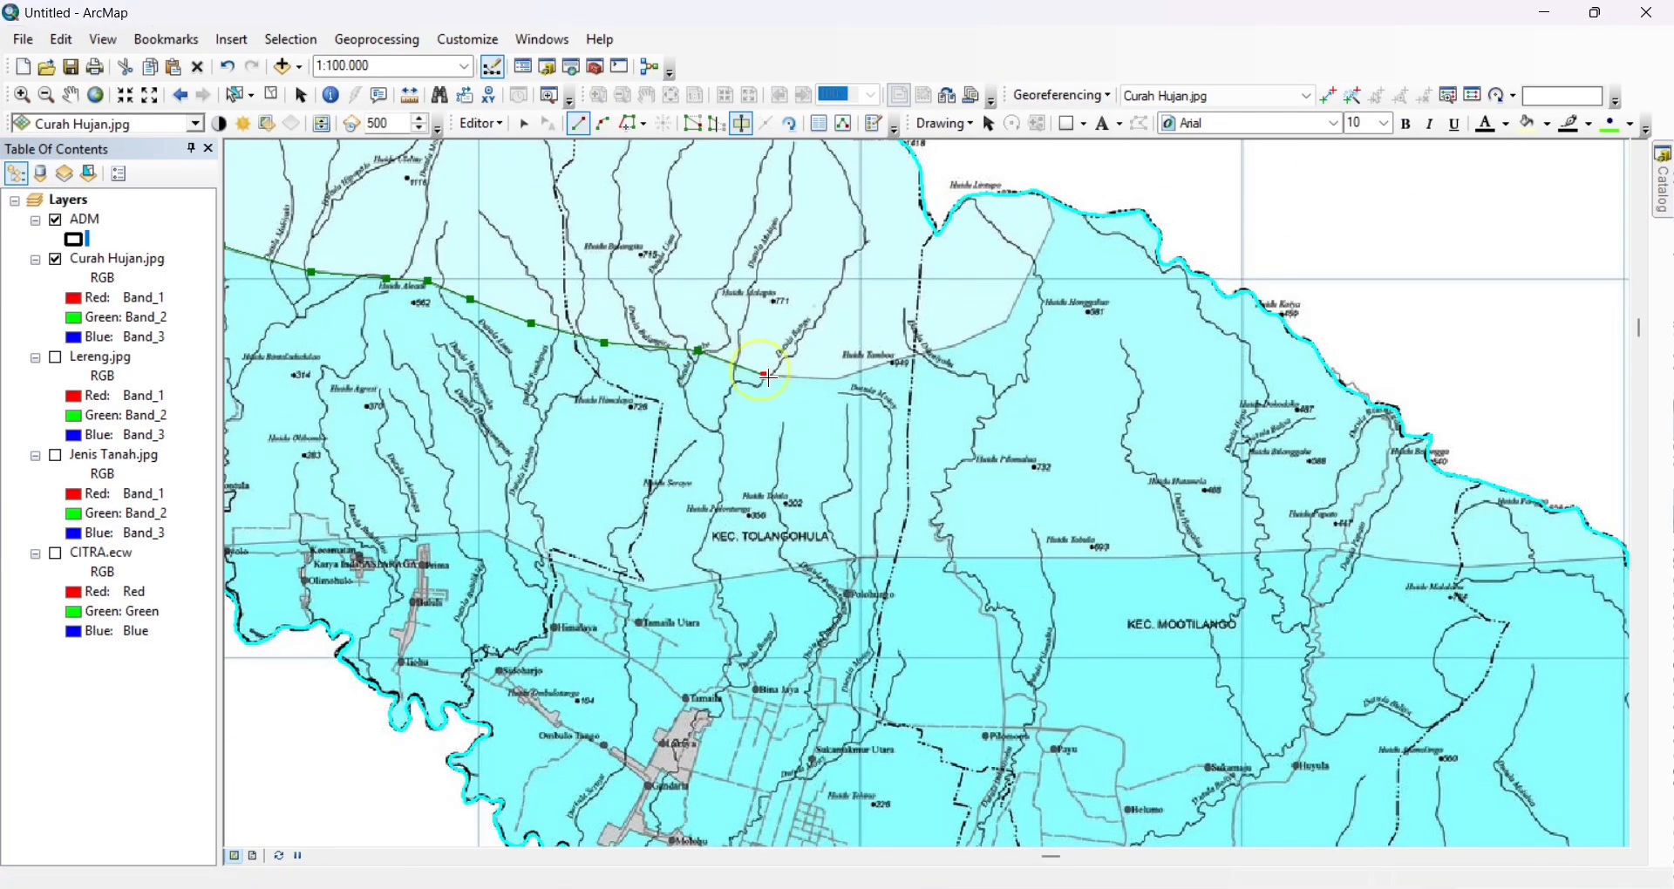
{"action": "scroll", "coordinate": [959, 357], "scroll_direction": "up", "scroll_amount": 1}
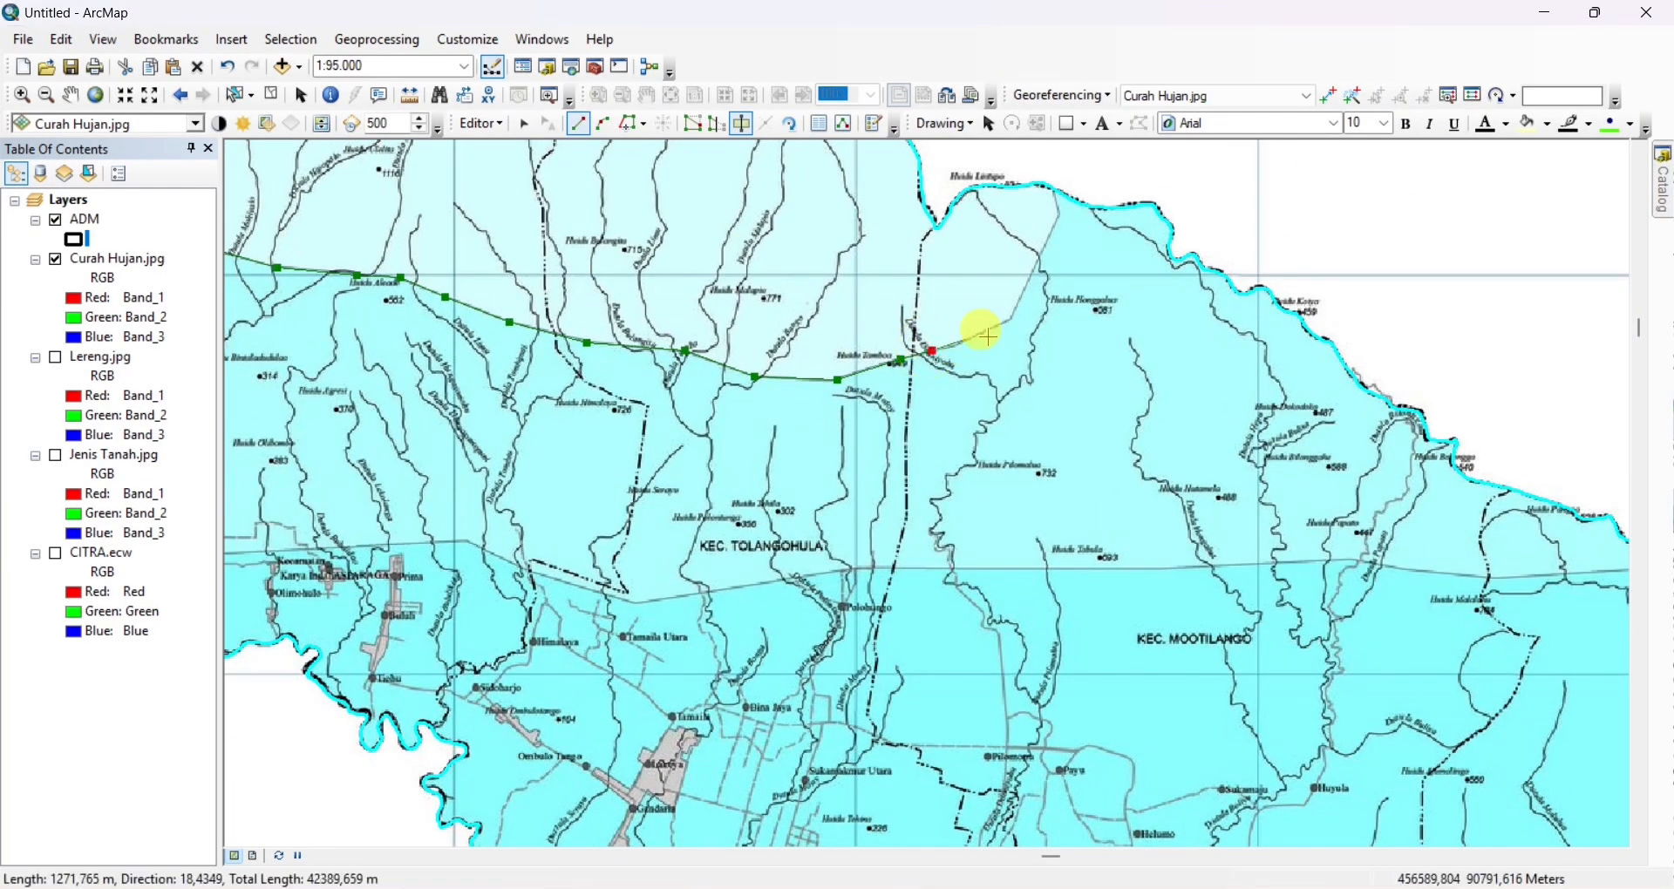
{"action": "double_click", "coordinate": [1055, 164]}
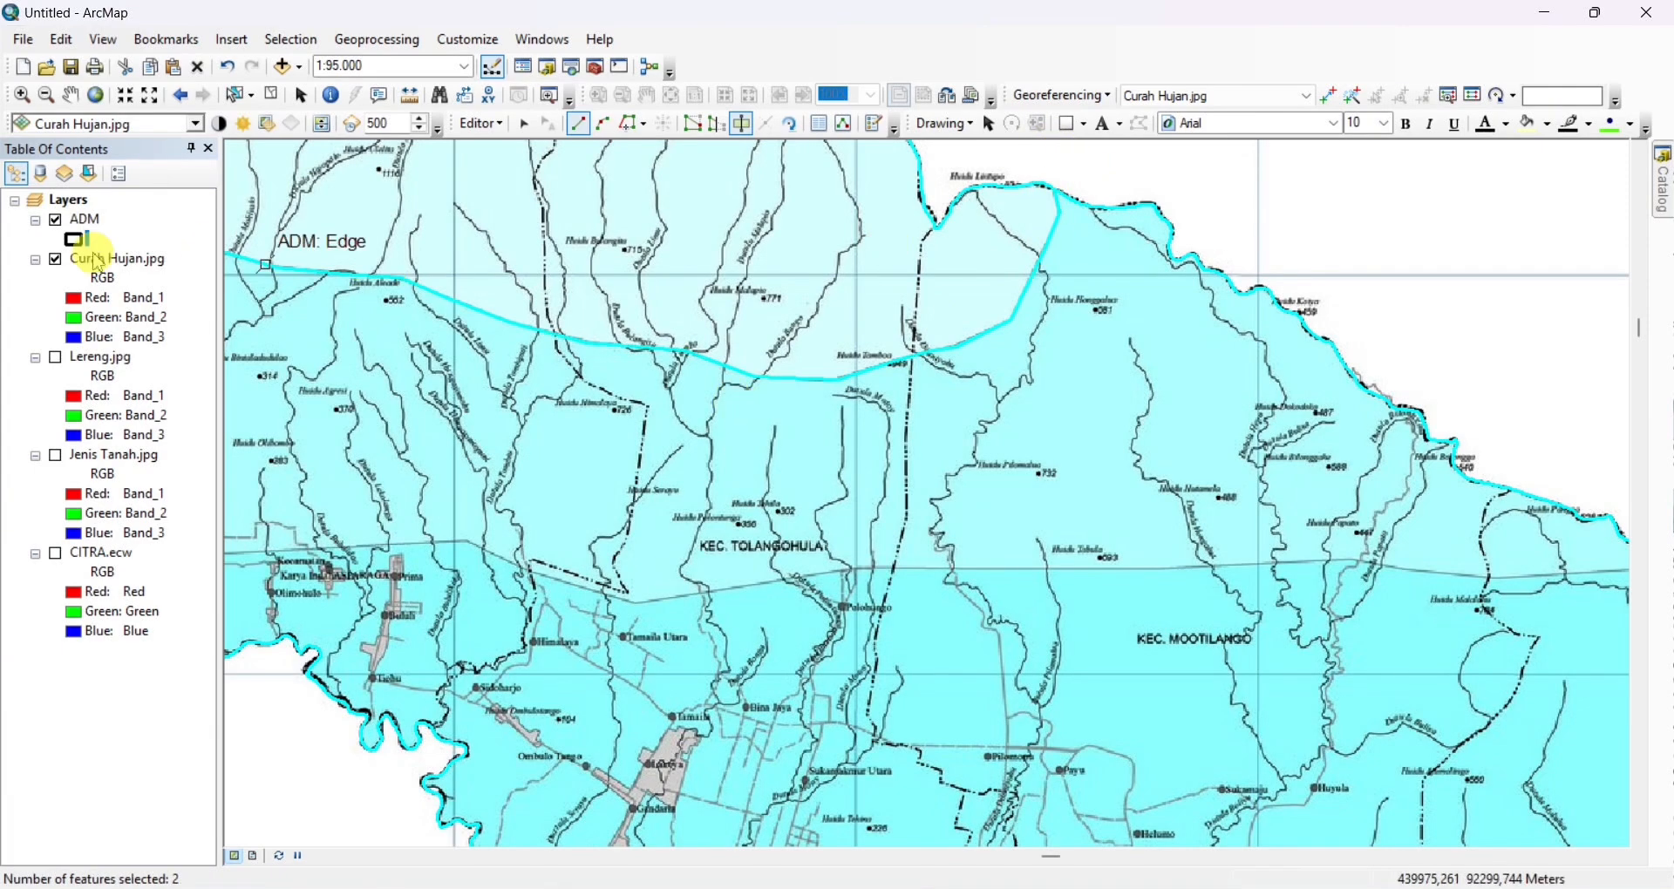
Cut the ADM polygon along the next rainfall line, from the southwestern boundary near Pangahu through Kec. Tolangohula and Mootilango to the northern boundary
{"action": "right_click", "coordinate": [102, 259]}
{"action": "left_click", "coordinate": [165, 372]}
{"action": "scroll", "coordinate": [772, 445], "scroll_direction": "up", "scroll_amount": 2}
{"action": "scroll", "coordinate": [565, 470], "scroll_direction": "up", "scroll_amount": 2}
{"action": "scroll", "coordinate": [504, 429], "scroll_direction": "up", "scroll_amount": 2}
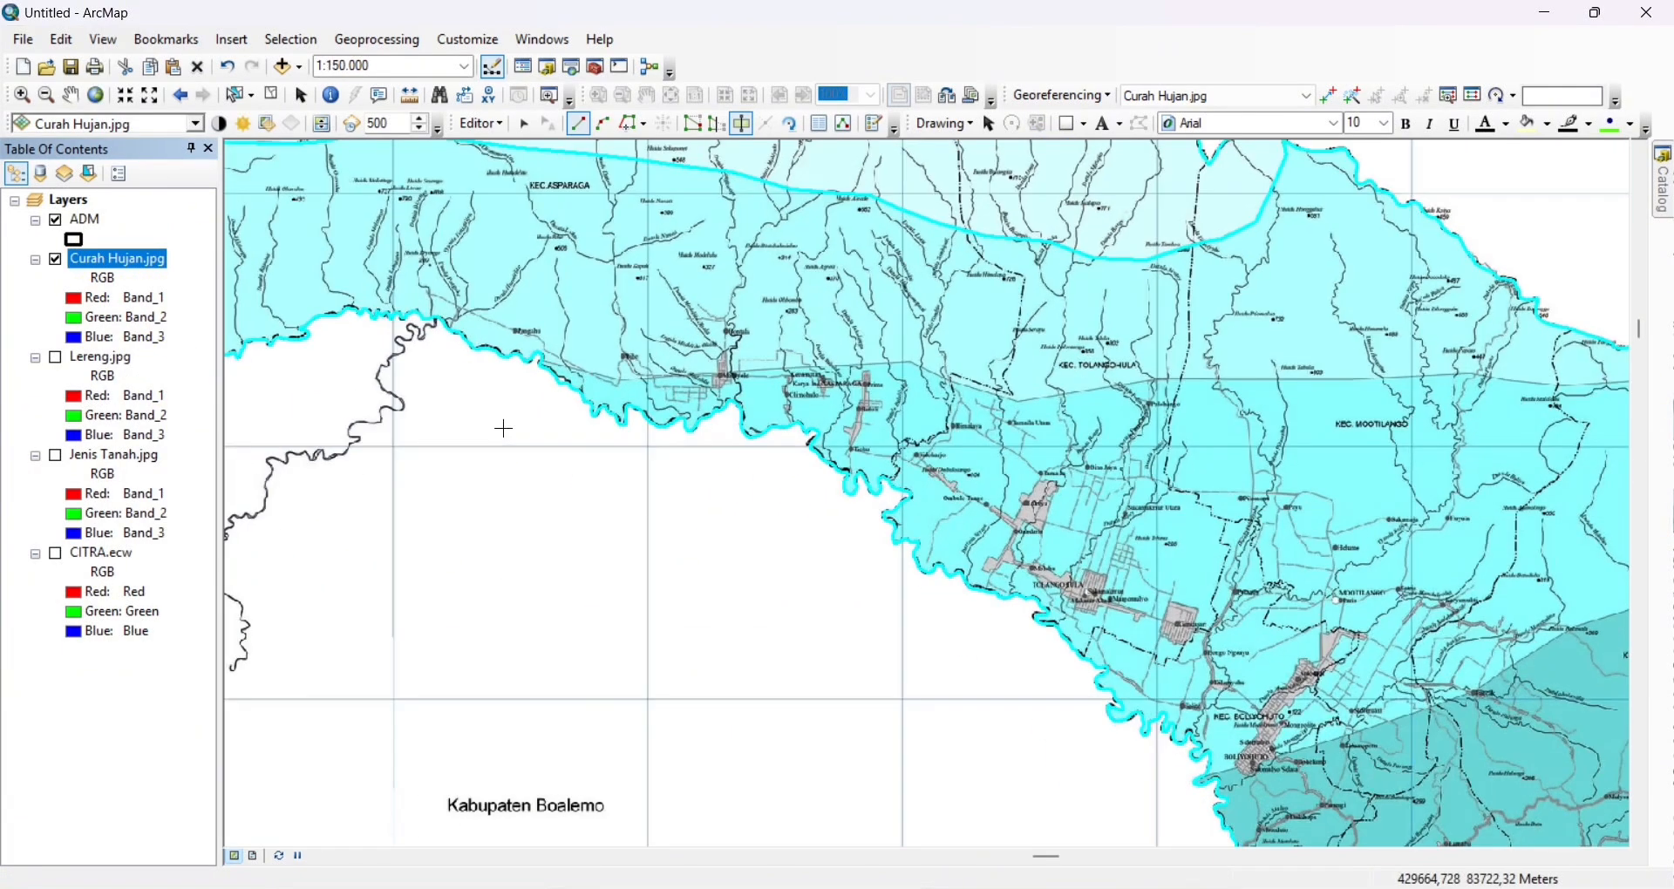
{"action": "left_click", "coordinate": [503, 370]}
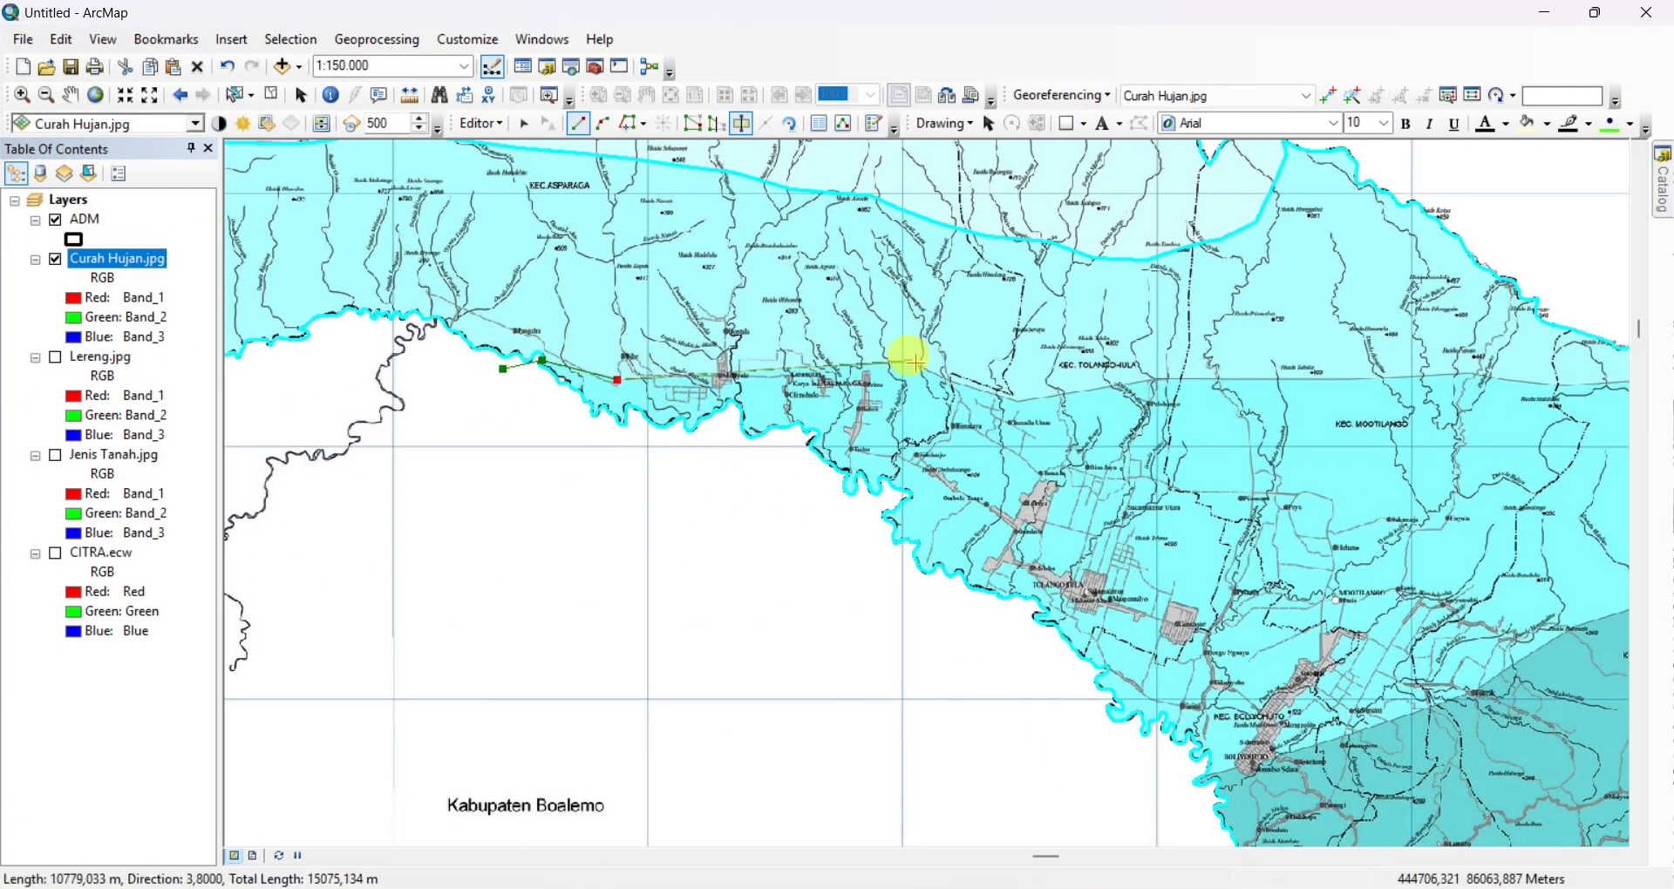
{"action": "left_click", "coordinate": [1020, 402]}
{"action": "left_click_drag", "start_coordinate": [1166, 382], "coordinate": [591, 322]}
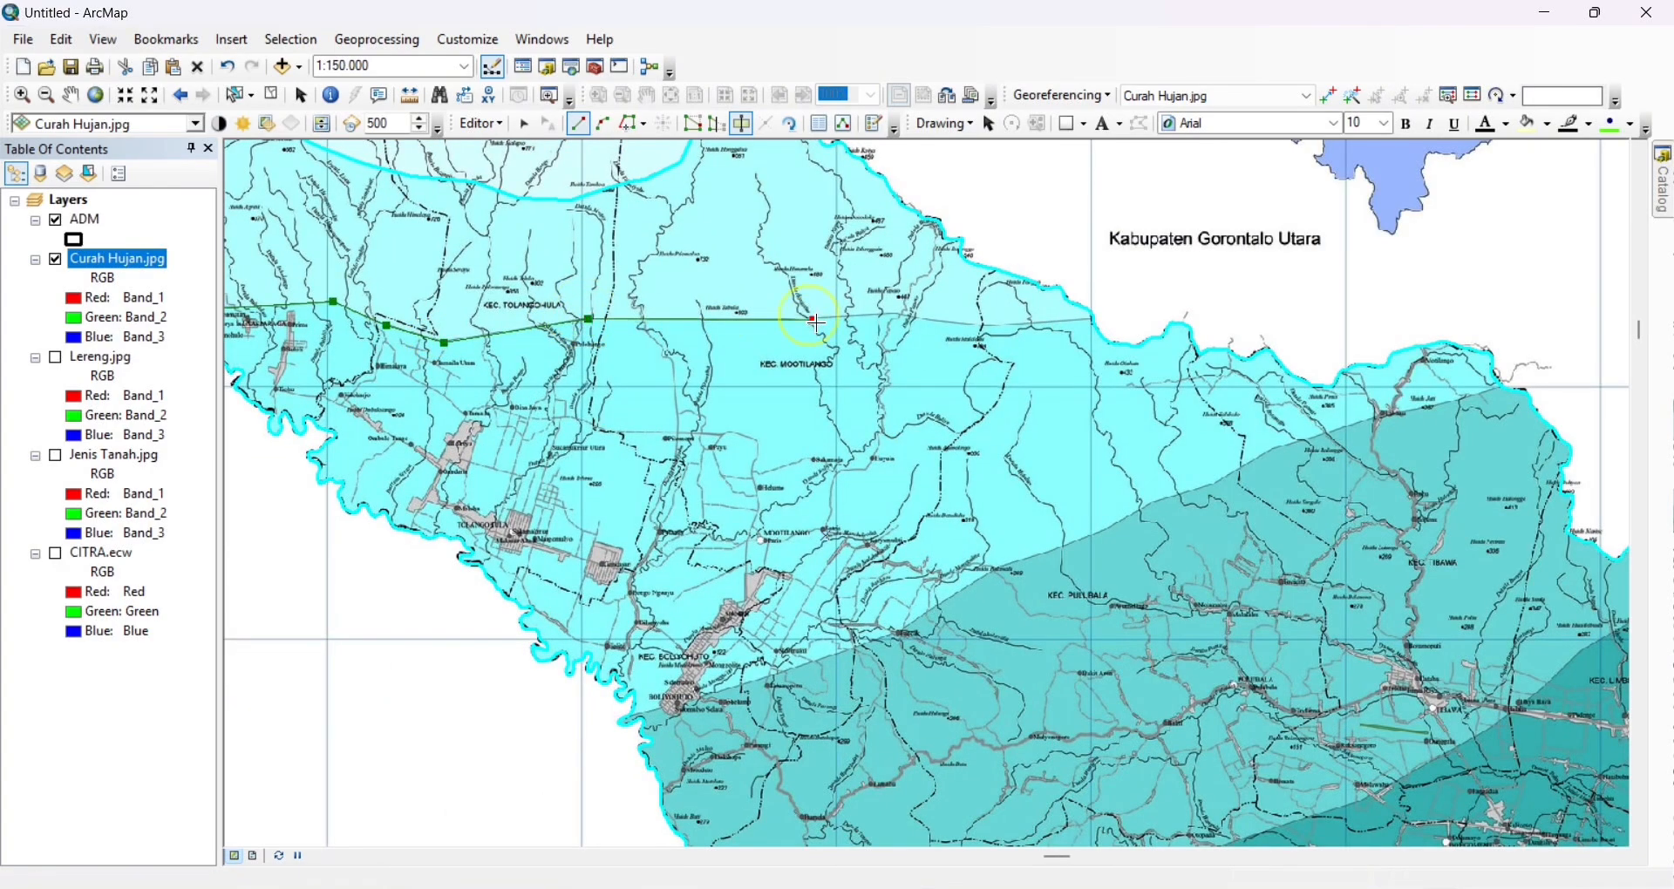
{"action": "left_click", "coordinate": [899, 314]}
{"action": "left_click_drag", "start_coordinate": [965, 331], "coordinate": [678, 414]}
{"action": "double_click", "coordinate": [806, 401]}
Start a cut line at the southwestern boundary by Boliyohuto and trace the rainfall zone edge northeastward to the 369 peak near Kec. Pulubala
{"action": "mouse_move", "coordinate": [728, 686]}
{"action": "left_mouse_down"}
{"action": "mouse_move", "coordinate": [1207, 493]}
{"action": "mouse_move", "coordinate": [946, 571]}
{"action": "left_mouse_up"}
{"action": "scroll", "coordinate": [1210, 495], "scroll_direction": "down", "scroll_amount": 3}
{"action": "scroll", "coordinate": [847, 645], "scroll_direction": "up", "scroll_amount": 1}
{"action": "scroll", "coordinate": [646, 646], "scroll_direction": "up", "scroll_amount": 2}
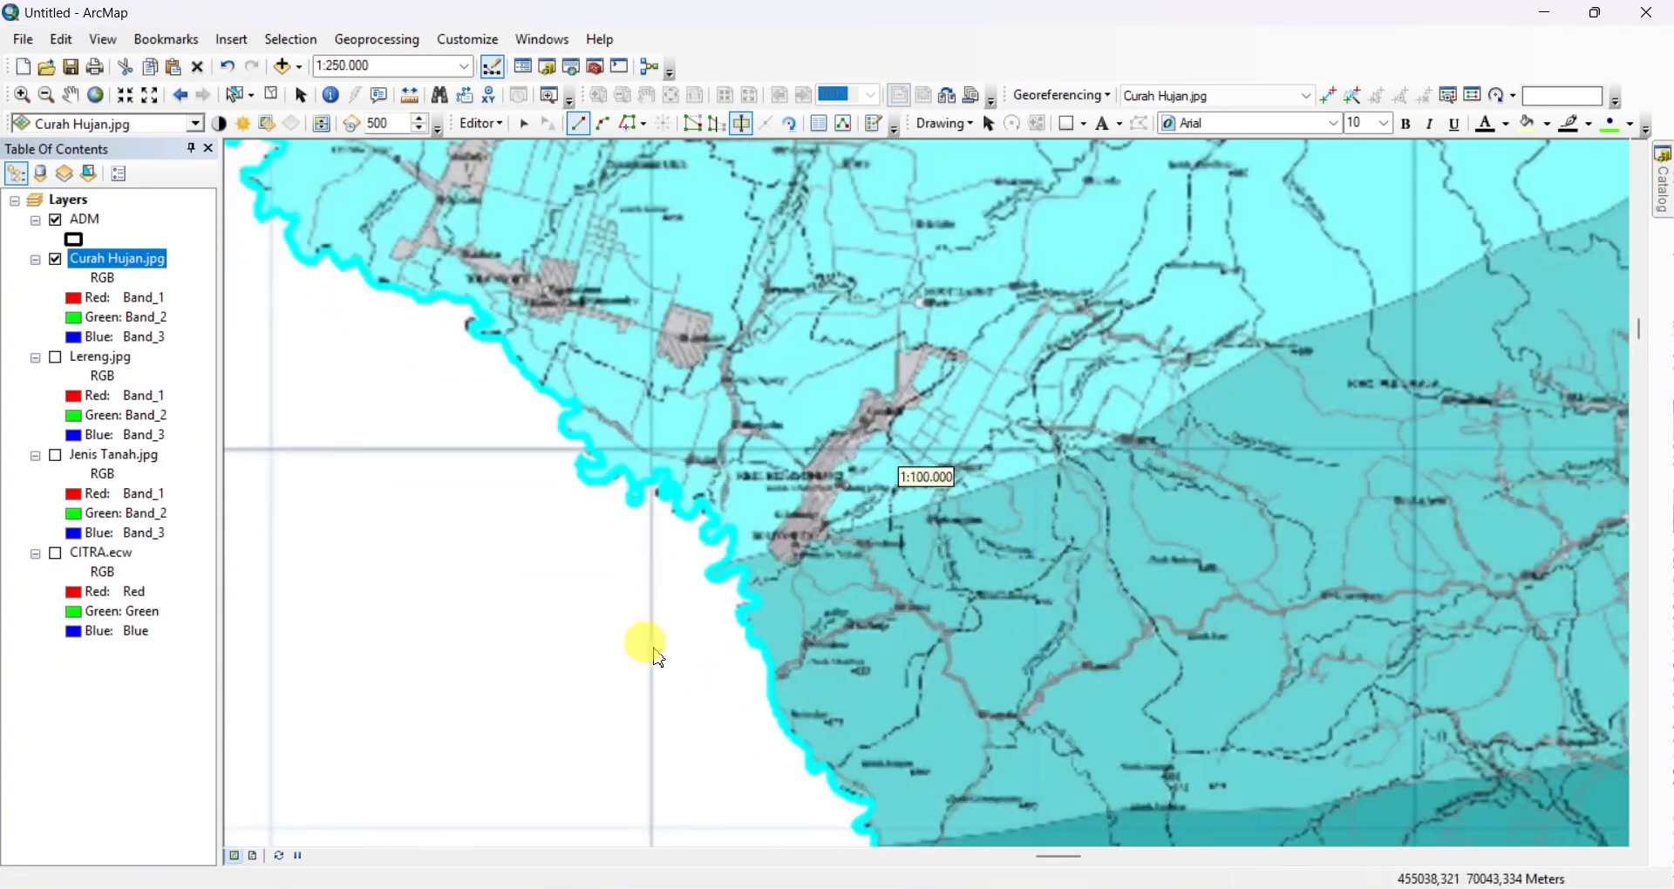
{"action": "left_click", "coordinate": [661, 594]}
{"action": "left_click", "coordinate": [879, 526]}
{"action": "left_click", "coordinate": [1014, 480]}
{"action": "left_click_drag", "start_coordinate": [1014, 479], "coordinate": [587, 609]}
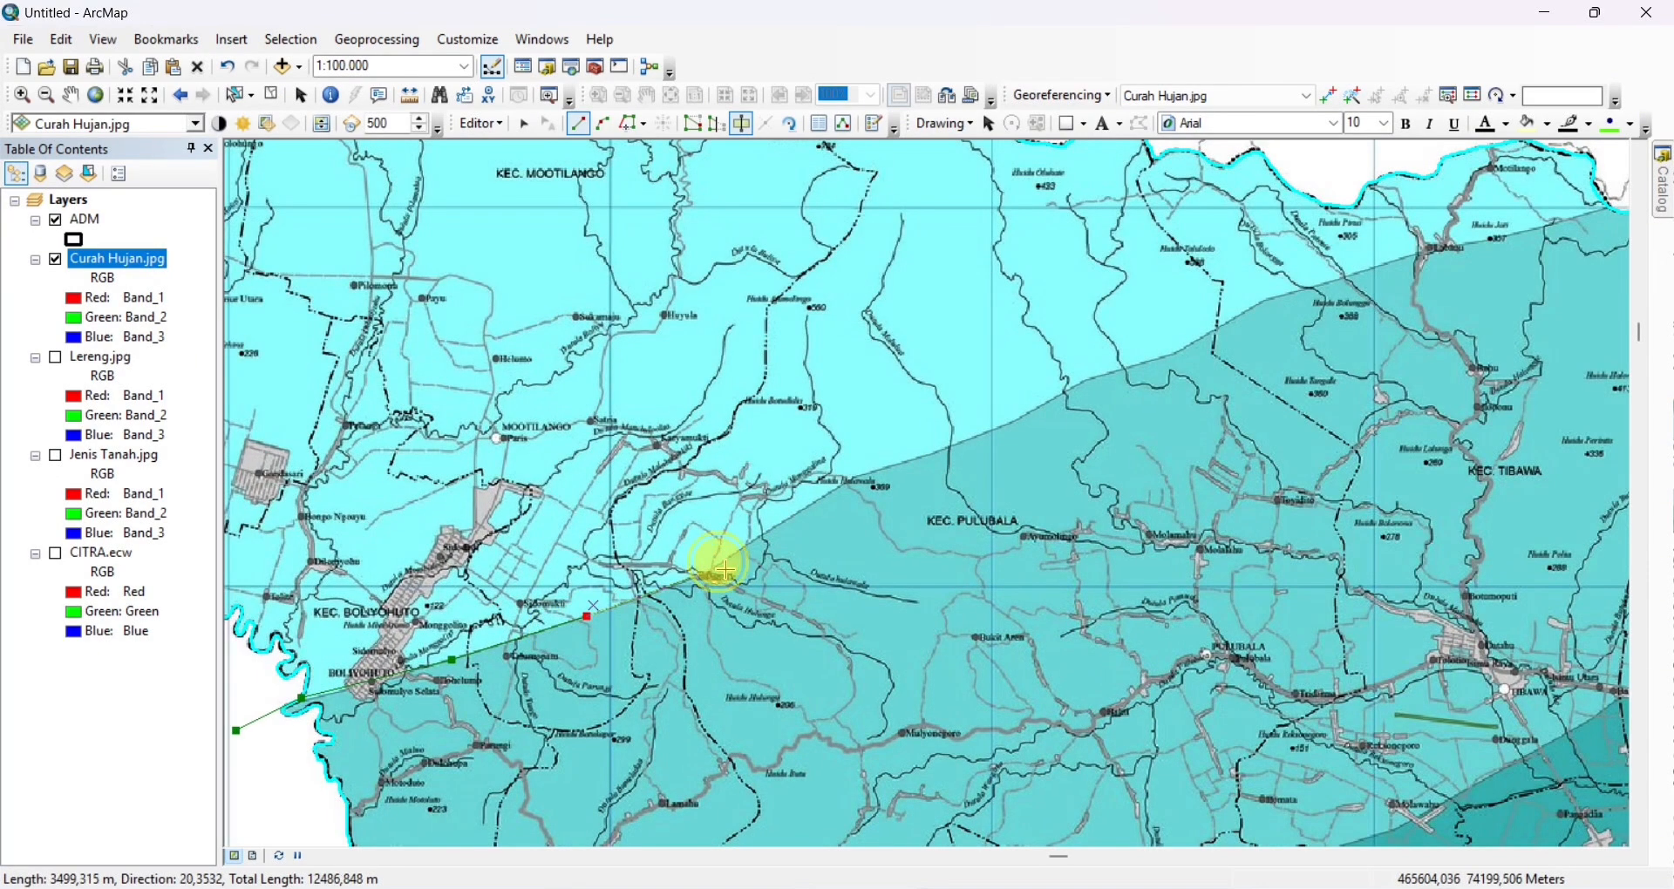
{"action": "left_click", "coordinate": [853, 478]}
Continue the cut line northeastward along the zone edge and finish it across the northern boundary just east of Motilango
{"action": "left_click_drag", "start_coordinate": [854, 478], "coordinate": [537, 635]}
{"action": "left_click", "coordinate": [658, 595]}
{"action": "left_click", "coordinate": [754, 547]}
{"action": "left_click_drag", "start_coordinate": [754, 547], "coordinate": [621, 602]}
{"action": "left_click", "coordinate": [654, 585]}
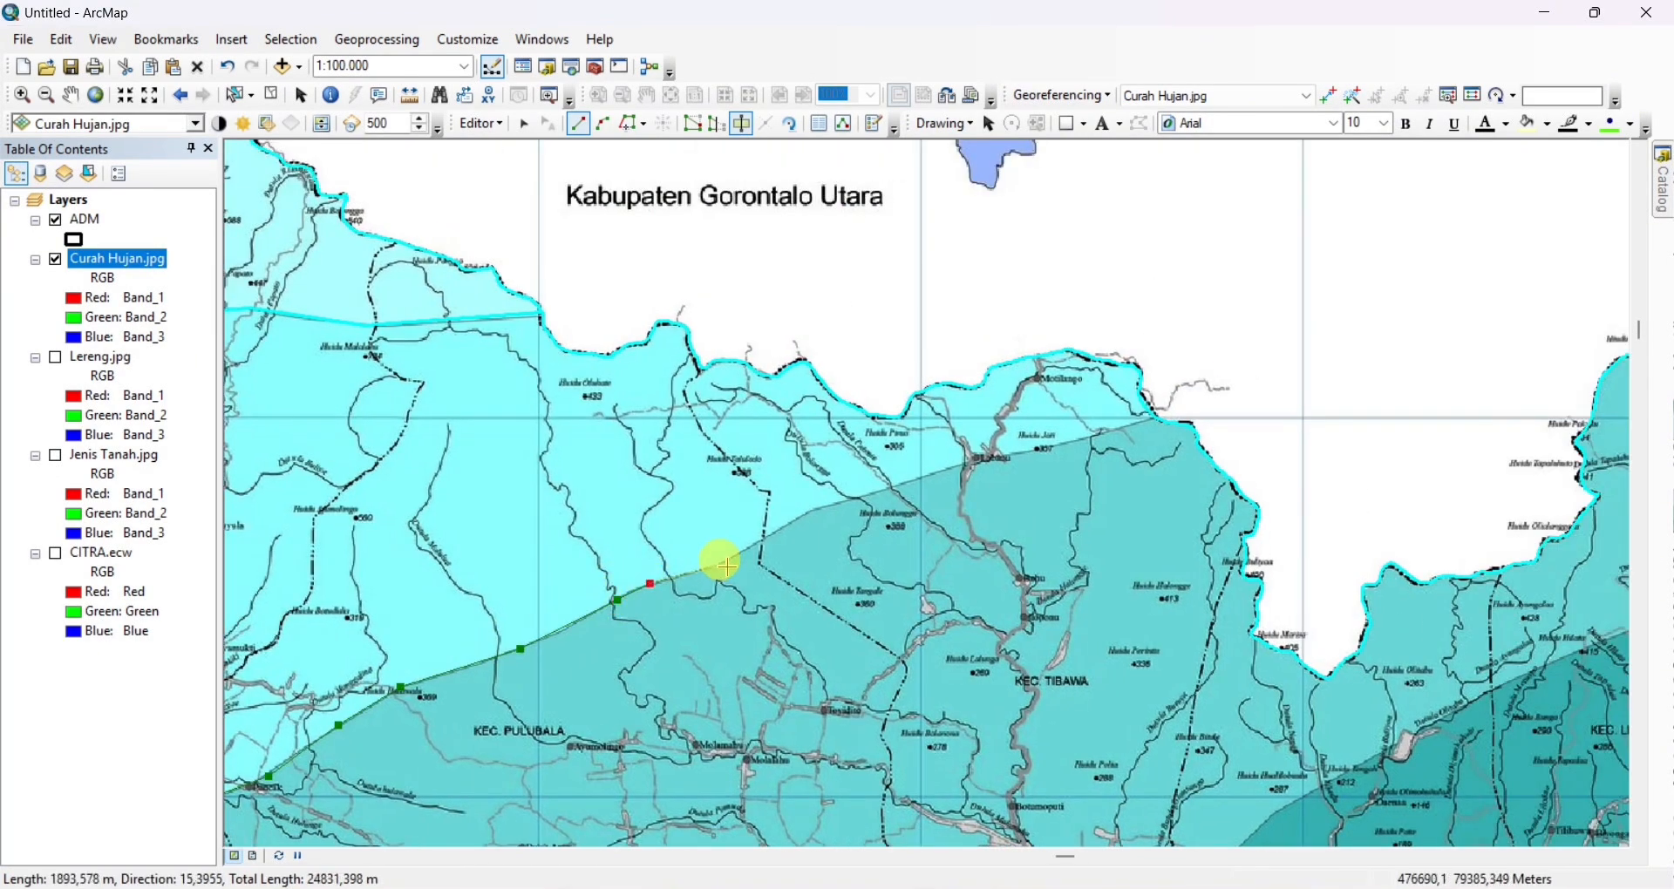
{"action": "left_click", "coordinate": [729, 564]}
{"action": "left_click_drag", "start_coordinate": [729, 564], "coordinate": [613, 653]}
{"action": "left_click_drag", "start_coordinate": [866, 554], "coordinate": [737, 586]}
{"action": "left_click", "coordinate": [811, 567]}
{"action": "left_click", "coordinate": [908, 541]}
{"action": "double_click", "coordinate": [968, 498]}
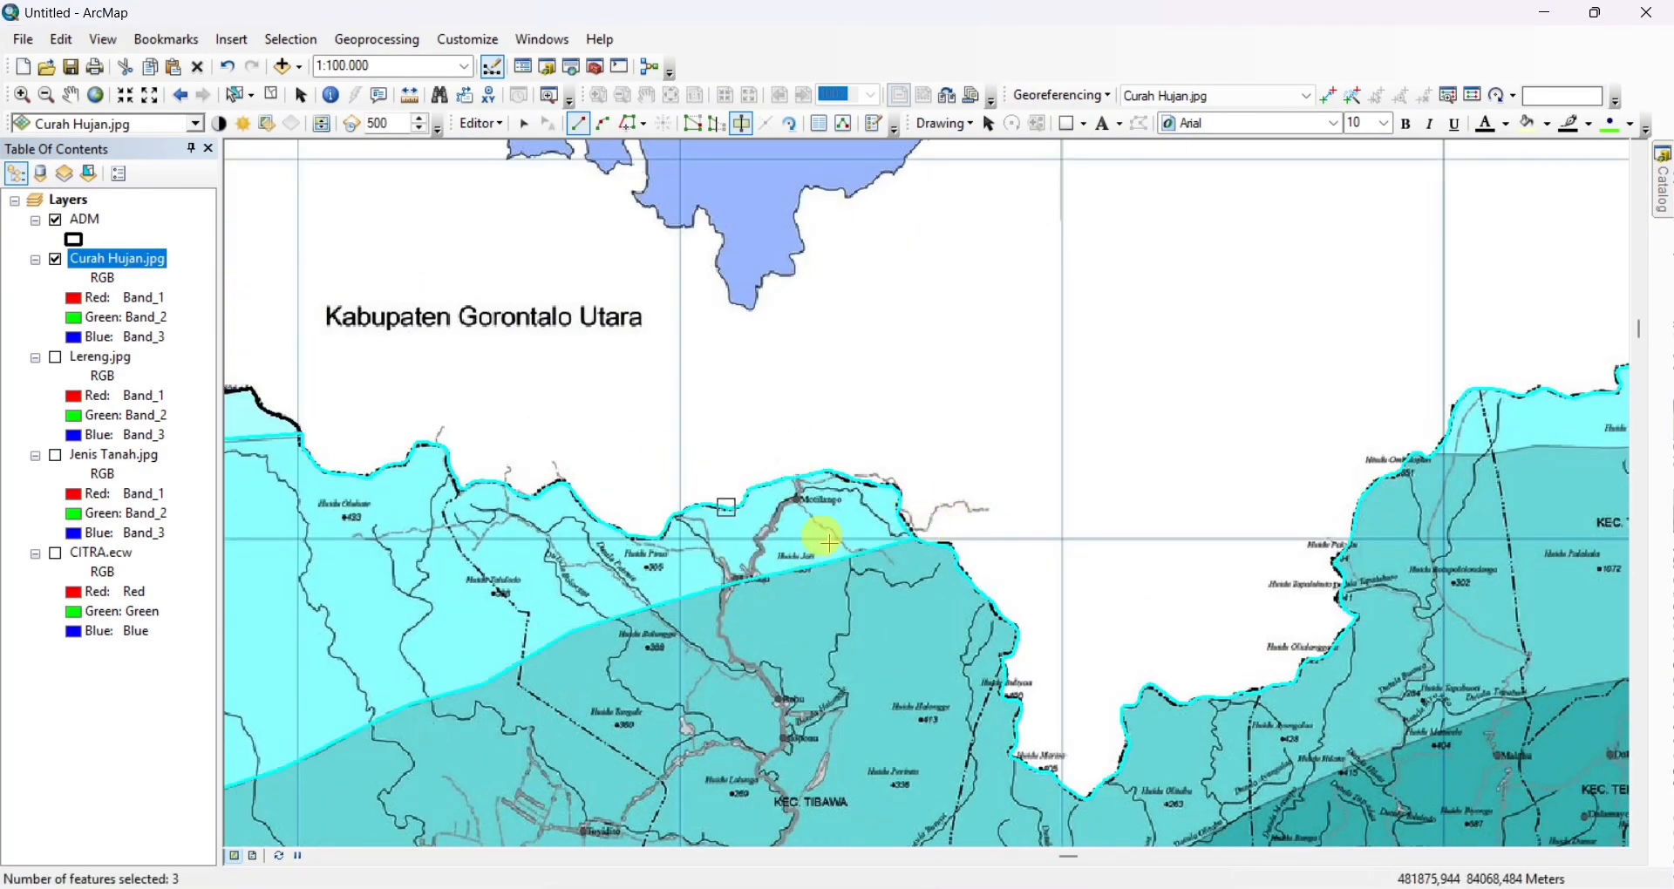
Cut the northeastern part of ADM along the rainfall line above the Kec. Telaga Biru label, from its western to its eastern boundary
{"action": "scroll", "coordinate": [822, 538], "scroll_direction": "down", "scroll_amount": 3}
{"action": "left_click_drag", "start_coordinate": [815, 740], "coordinate": [821, 701]}
{"action": "scroll", "coordinate": [1046, 349], "scroll_direction": "up", "scroll_amount": 3}
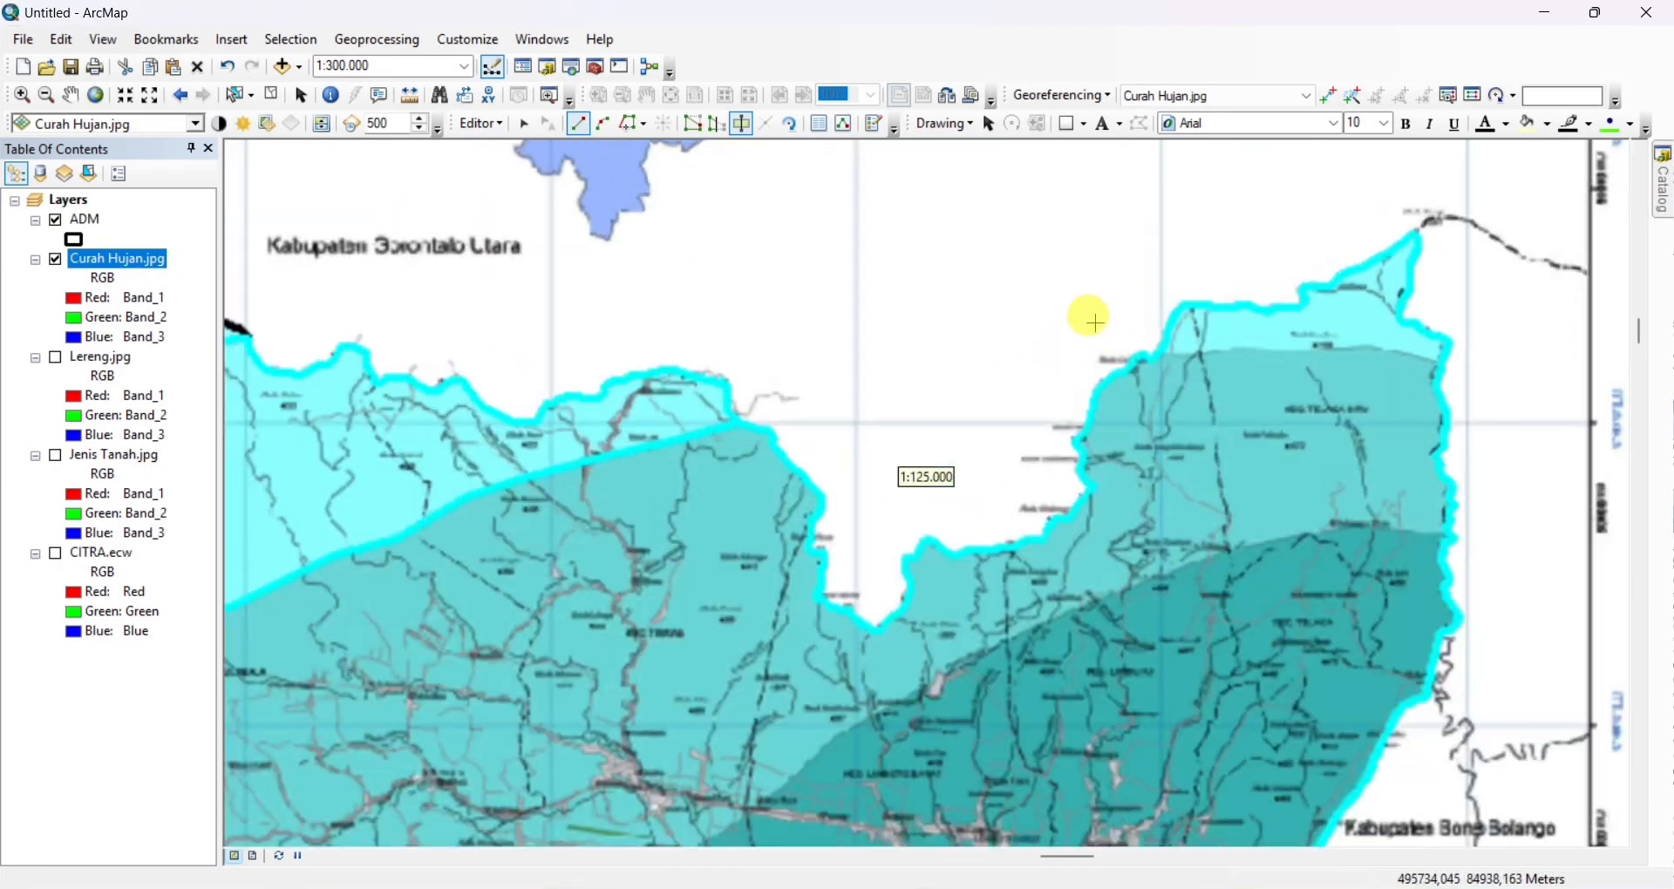
{"action": "left_click_drag", "start_coordinate": [1091, 318], "coordinate": [593, 466]}
{"action": "left_click", "coordinate": [607, 498]}
{"action": "left_click", "coordinate": [877, 508]}
{"action": "left_click", "coordinate": [950, 521]}
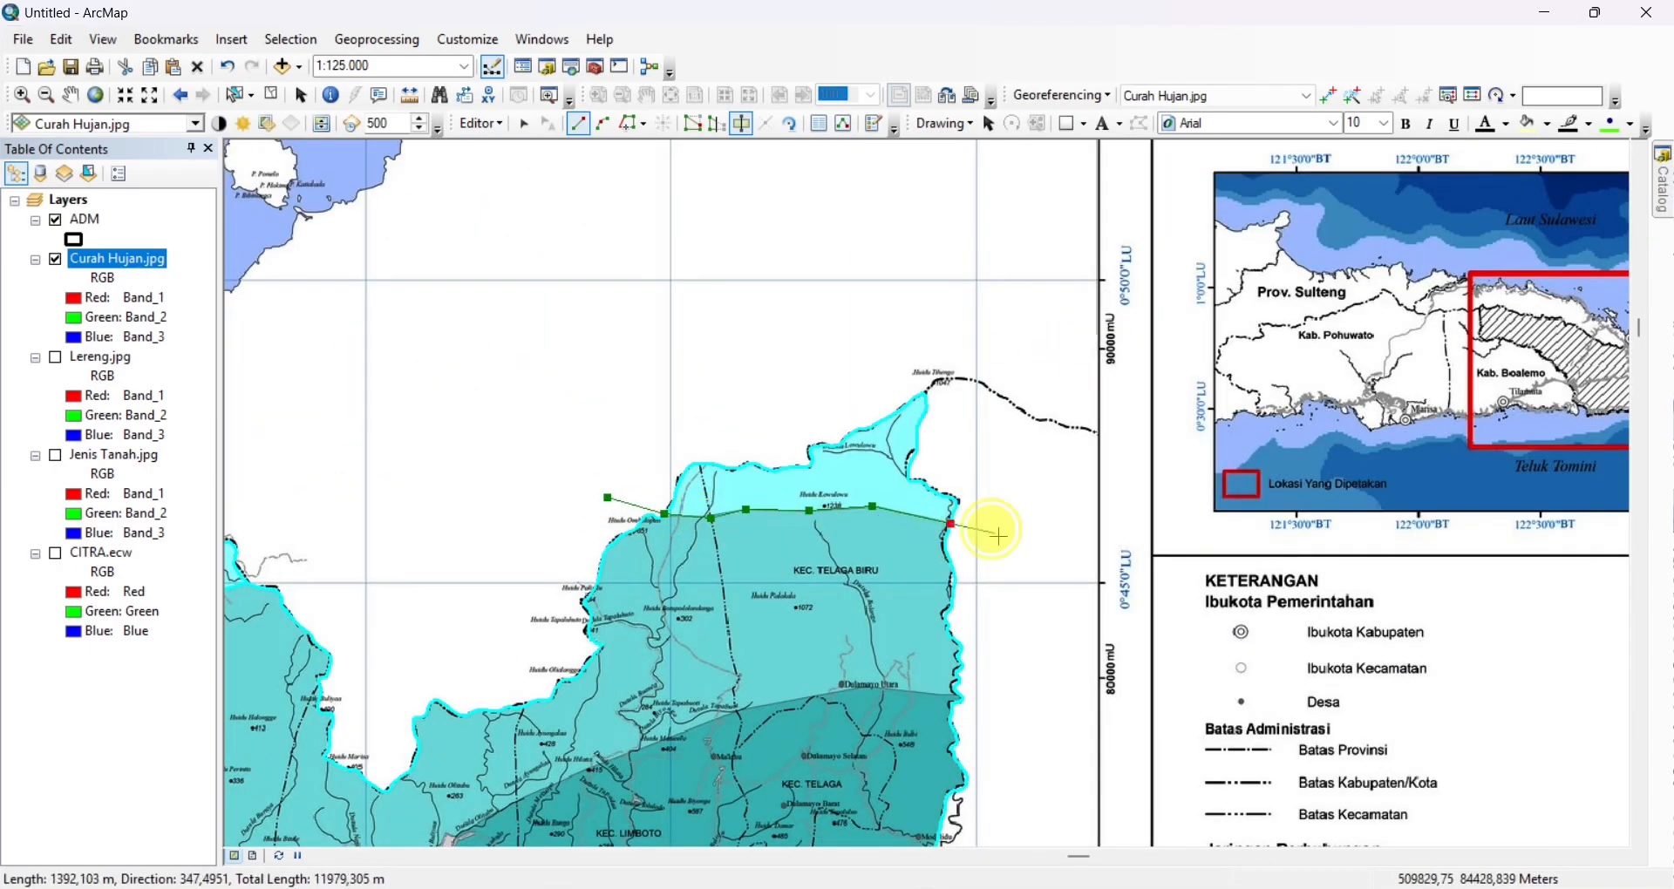
{"action": "double_click", "coordinate": [998, 535]}
{"action": "left_click_drag", "start_coordinate": [611, 741], "coordinate": [951, 483]}
{"action": "scroll", "coordinate": [653, 713], "scroll_direction": "down", "scroll_amount": 4}
{"action": "scroll", "coordinate": [588, 715], "scroll_direction": "up", "scroll_amount": 3}
{"action": "left_click", "coordinate": [290, 622]}
{"action": "left_click", "coordinate": [353, 614]}
{"action": "scroll", "coordinate": [353, 615], "scroll_direction": "up", "scroll_amount": 3}
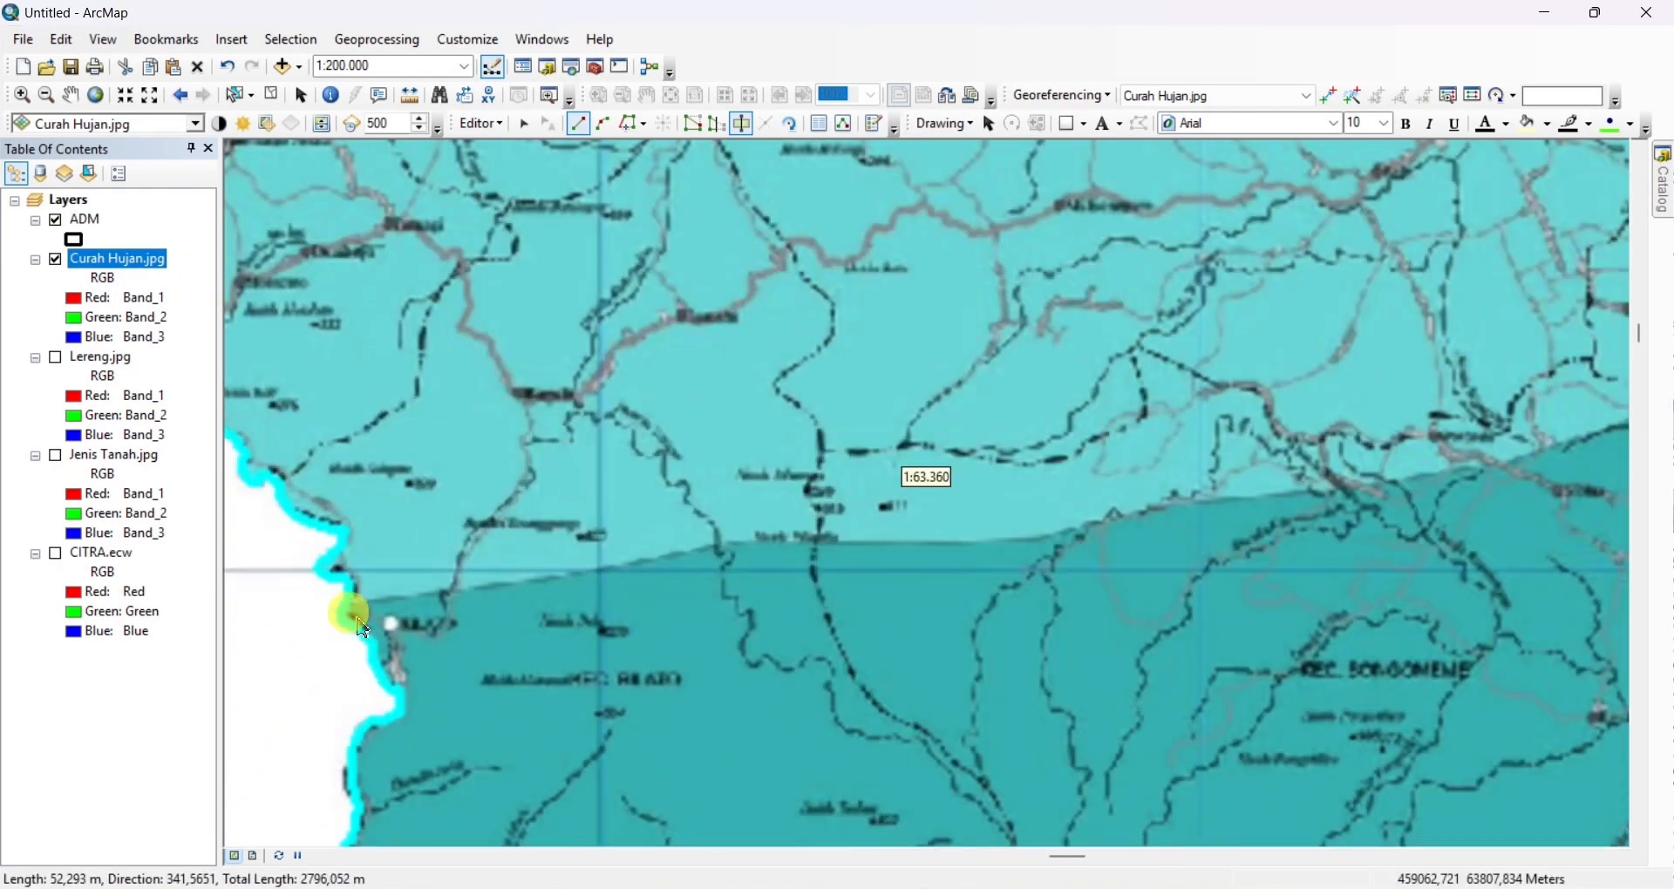
{"action": "right_click", "coordinate": [342, 632]}
{"action": "left_click", "coordinate": [383, 540]}
Start a cut line outside the western boundary at Bilato and trace the edge of the darkest rainfall zone eastward to Kec. Bongomeme
{"action": "left_click", "coordinate": [272, 615]}
{"action": "scroll", "coordinate": [555, 587], "scroll_direction": "down", "scroll_amount": 1}
{"action": "left_click", "coordinate": [563, 583]}
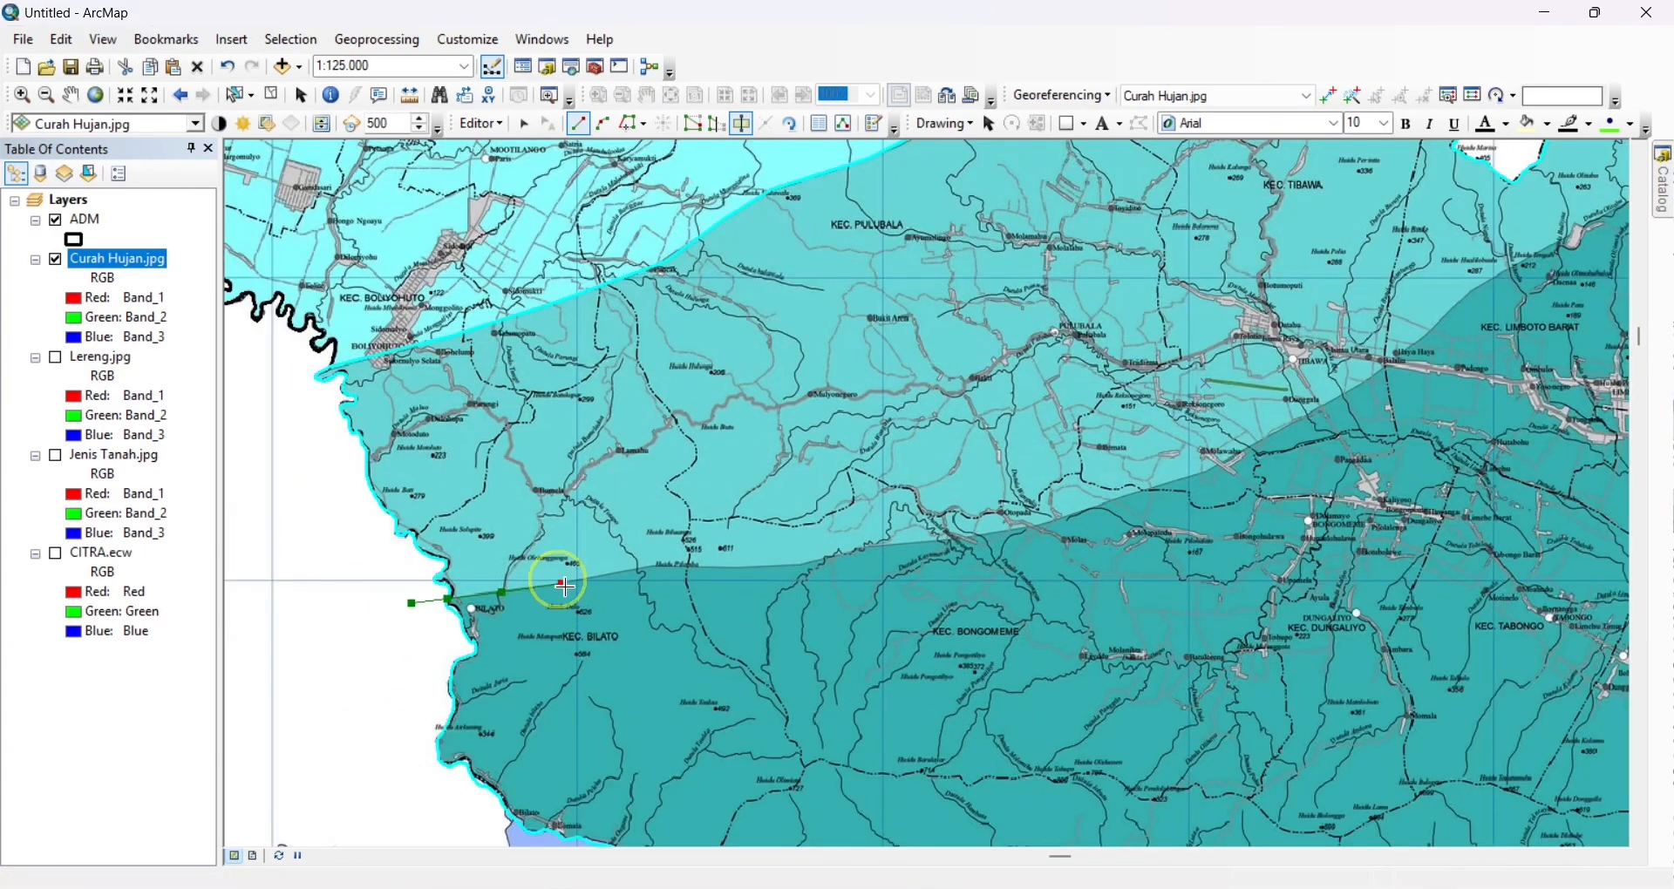
{"action": "left_click", "coordinate": [627, 571]}
{"action": "left_click", "coordinate": [675, 567]}
{"action": "left_click", "coordinate": [750, 566]}
{"action": "left_click", "coordinate": [800, 564]}
Extend the cut line northeastward along the darkest zone's edge from Kec. Bongomeme to Kec. Limboto Barat
{"action": "left_click_drag", "start_coordinate": [868, 550], "coordinate": [570, 646]}
{"action": "left_click", "coordinate": [646, 633]}
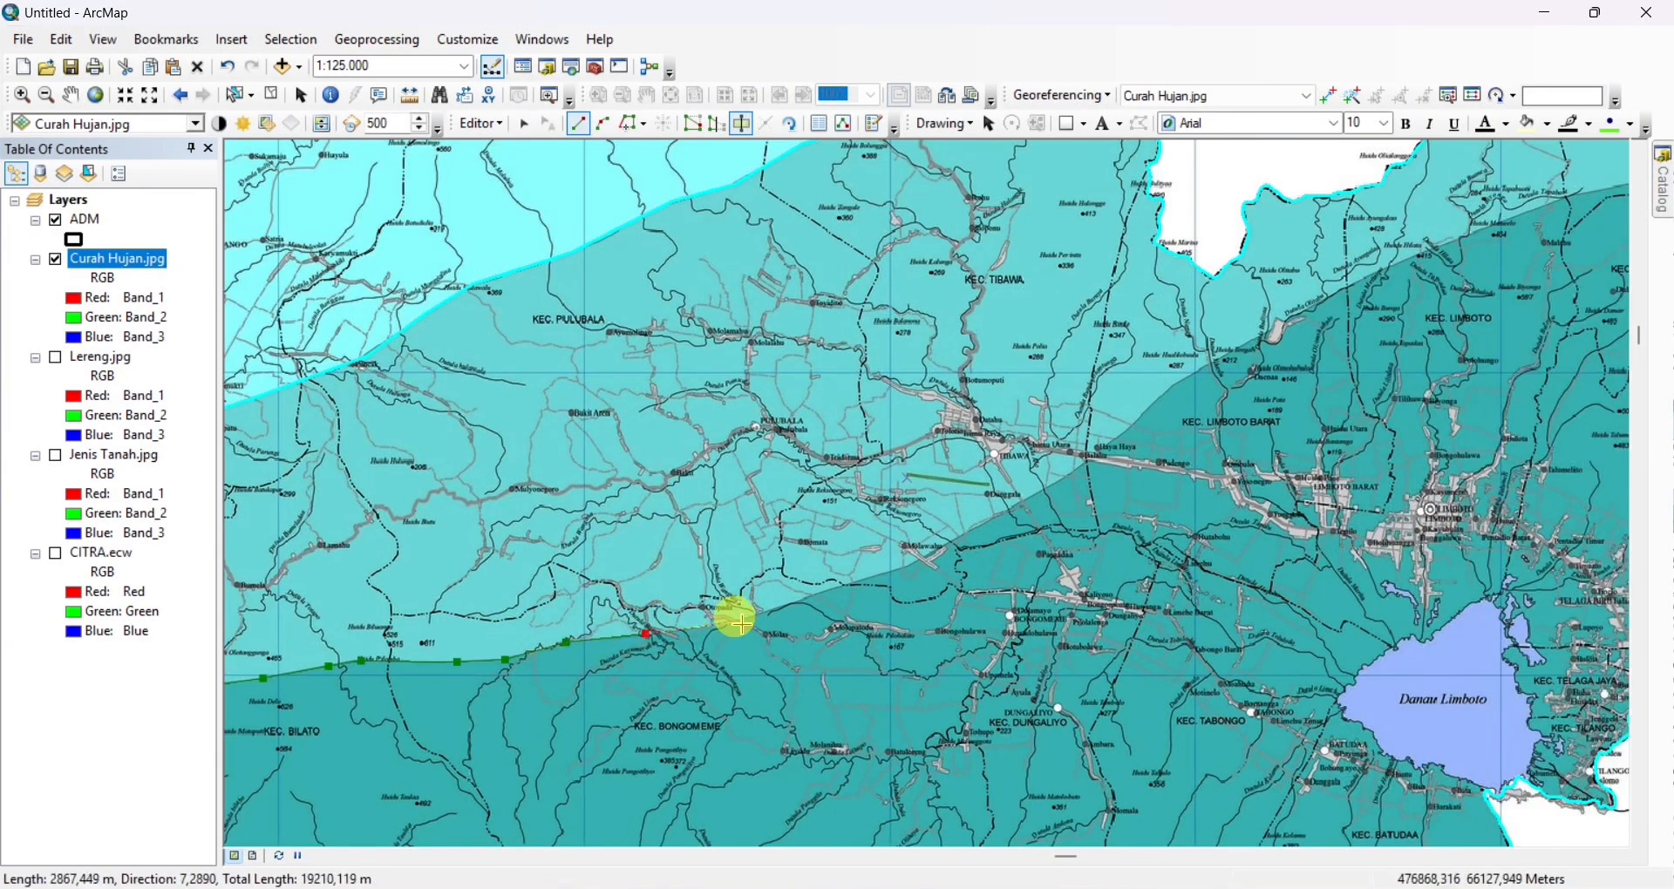
{"action": "left_click", "coordinate": [740, 622]}
{"action": "left_click", "coordinate": [809, 595]}
{"action": "left_click", "coordinate": [884, 571]}
{"action": "left_click", "coordinate": [909, 566]}
{"action": "left_click_drag", "start_coordinate": [984, 534], "coordinate": [685, 651]}
{"action": "left_click", "coordinate": [689, 638]}
{"action": "left_click", "coordinate": [744, 604]}
{"action": "left_click", "coordinate": [796, 571]}
{"action": "left_click", "coordinate": [835, 534]}
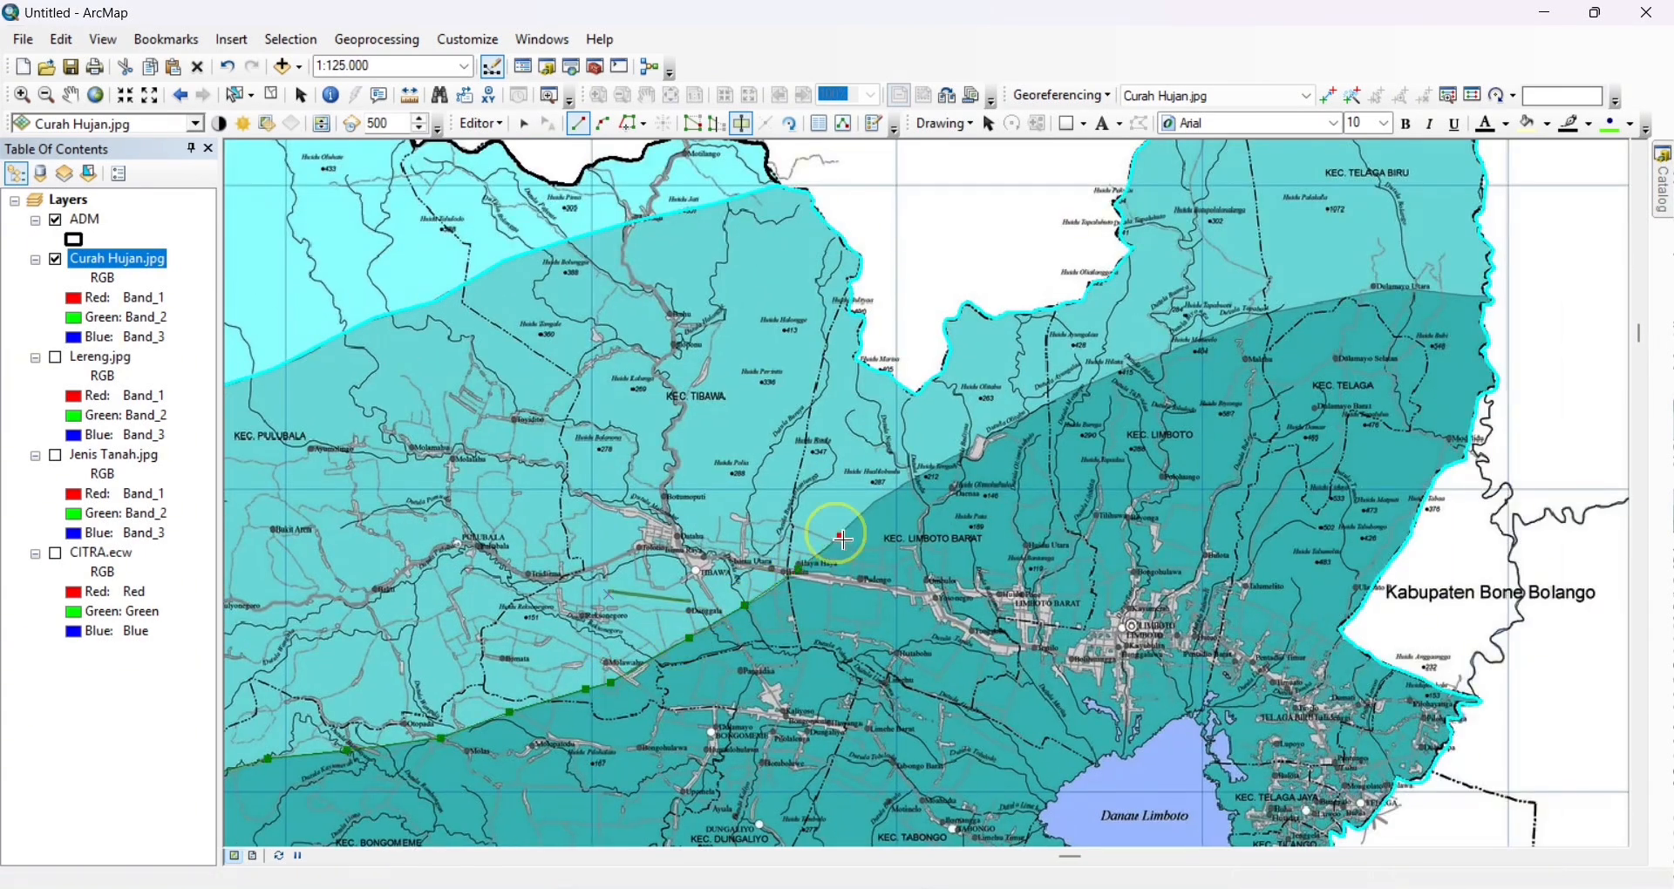
Complete the cut along the darkest zone's edge, past Kec. Limboto and Dulamayo Utara to just outside the eastern boundary
{"action": "left_click", "coordinate": [872, 500]}
{"action": "left_click_drag", "start_coordinate": [938, 458], "coordinate": [668, 576]}
{"action": "left_click", "coordinate": [672, 580]}
{"action": "left_click", "coordinate": [760, 530]}
{"action": "left_click", "coordinate": [858, 482]}
{"action": "left_click", "coordinate": [948, 447]}
{"action": "left_click_drag", "start_coordinate": [1022, 427], "coordinate": [536, 511]}
{"action": "left_click", "coordinate": [535, 511]}
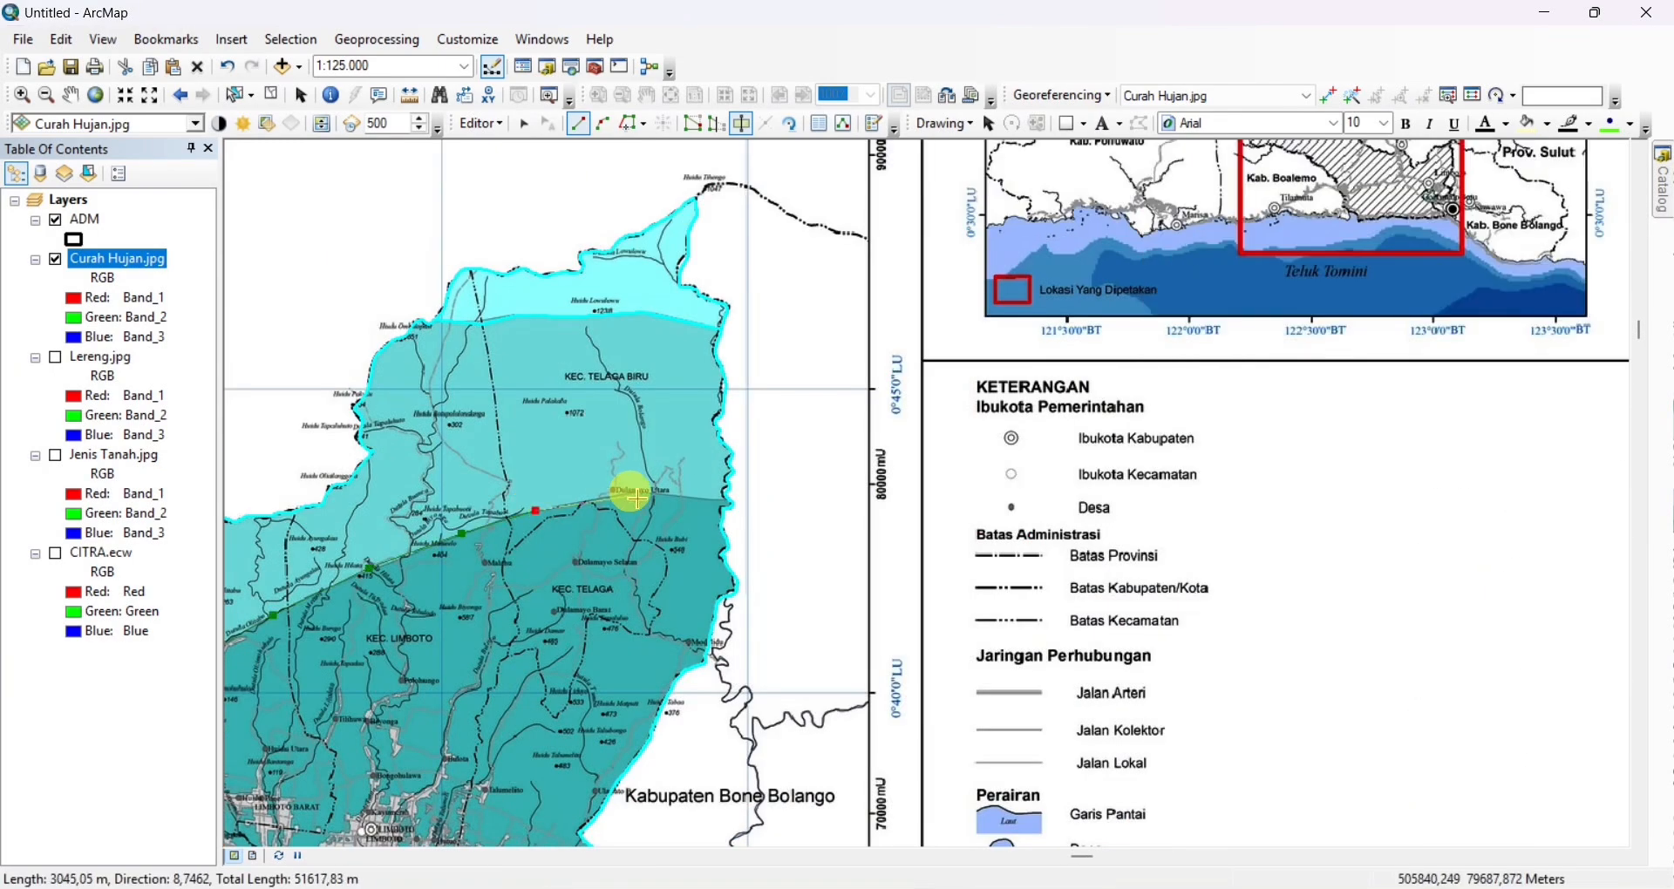
{"action": "left_click", "coordinate": [637, 495]}
{"action": "left_click", "coordinate": [703, 496]}
{"action": "double_click", "coordinate": [764, 496]}
Select the cut ADM polygons one after another to check that each rainfall zone is separate
{"action": "scroll", "coordinate": [435, 660], "scroll_direction": "down", "scroll_amount": 2}
{"action": "scroll", "coordinate": [368, 711], "scroll_direction": "down", "scroll_amount": 1}
{"action": "left_click_drag", "start_coordinate": [307, 738], "coordinate": [876, 471]}
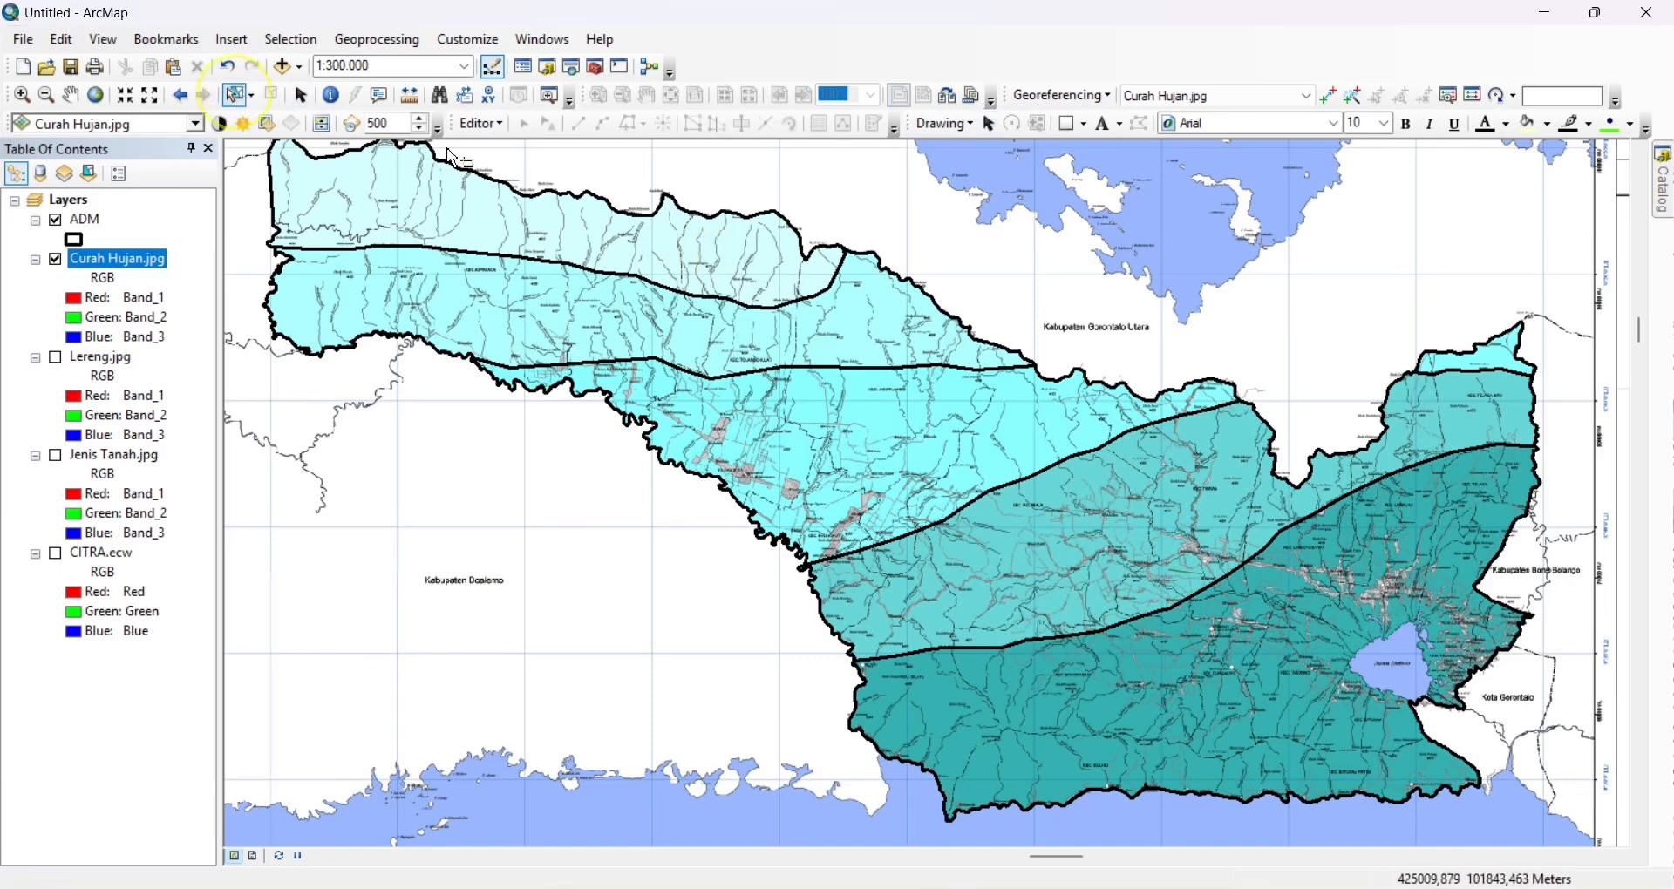
{"action": "left_click", "coordinate": [764, 237]}
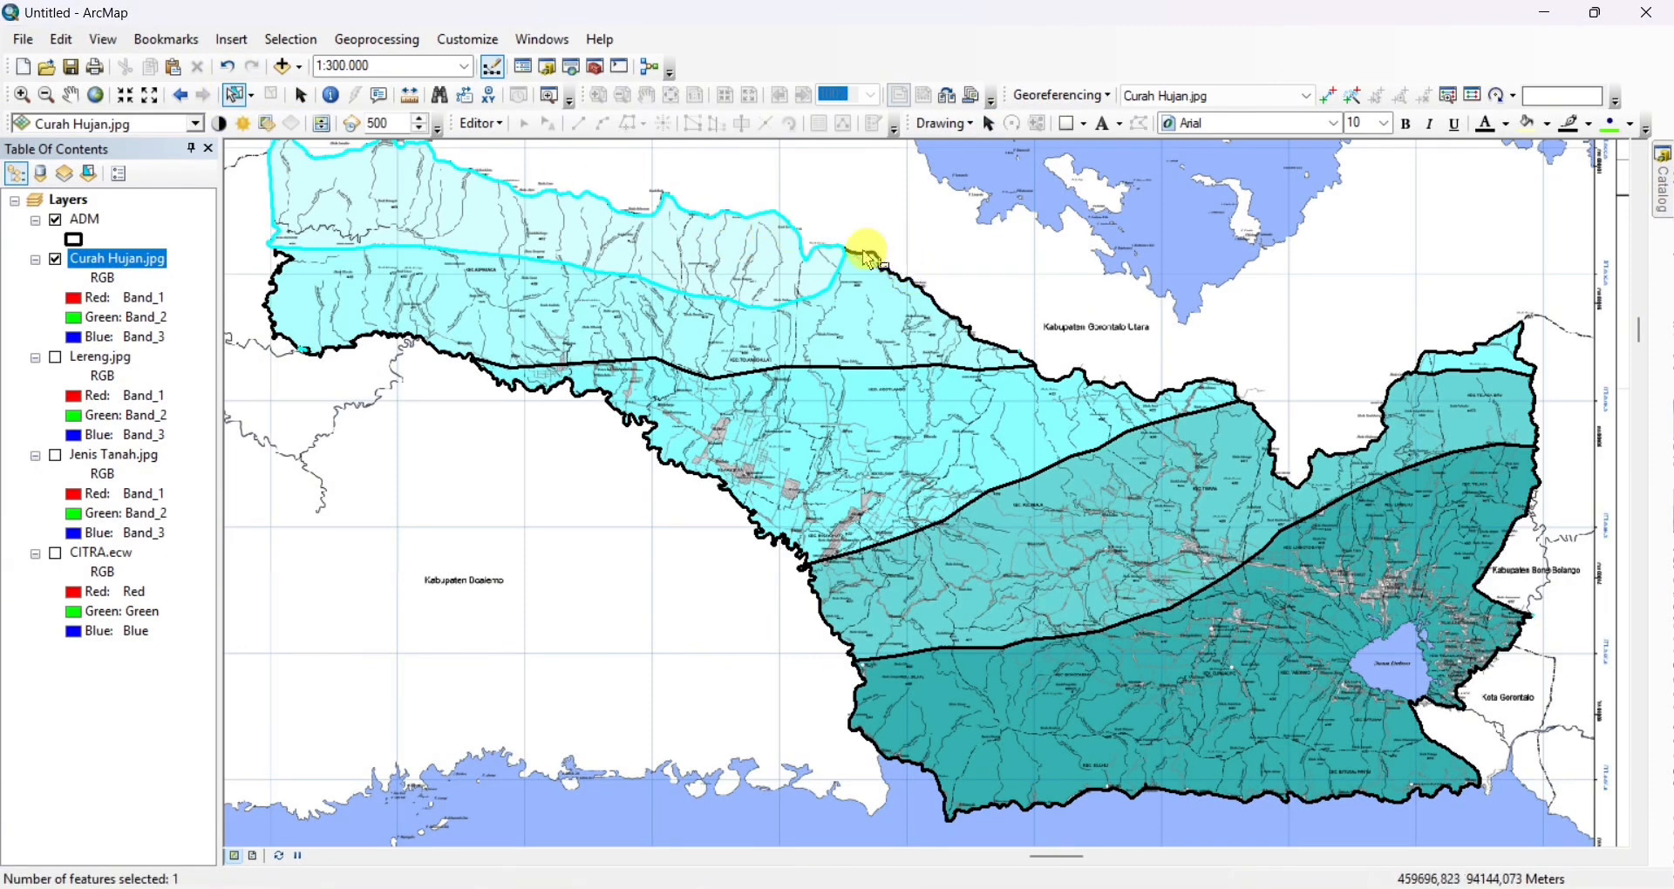
{"action": "left_click", "coordinate": [727, 315]}
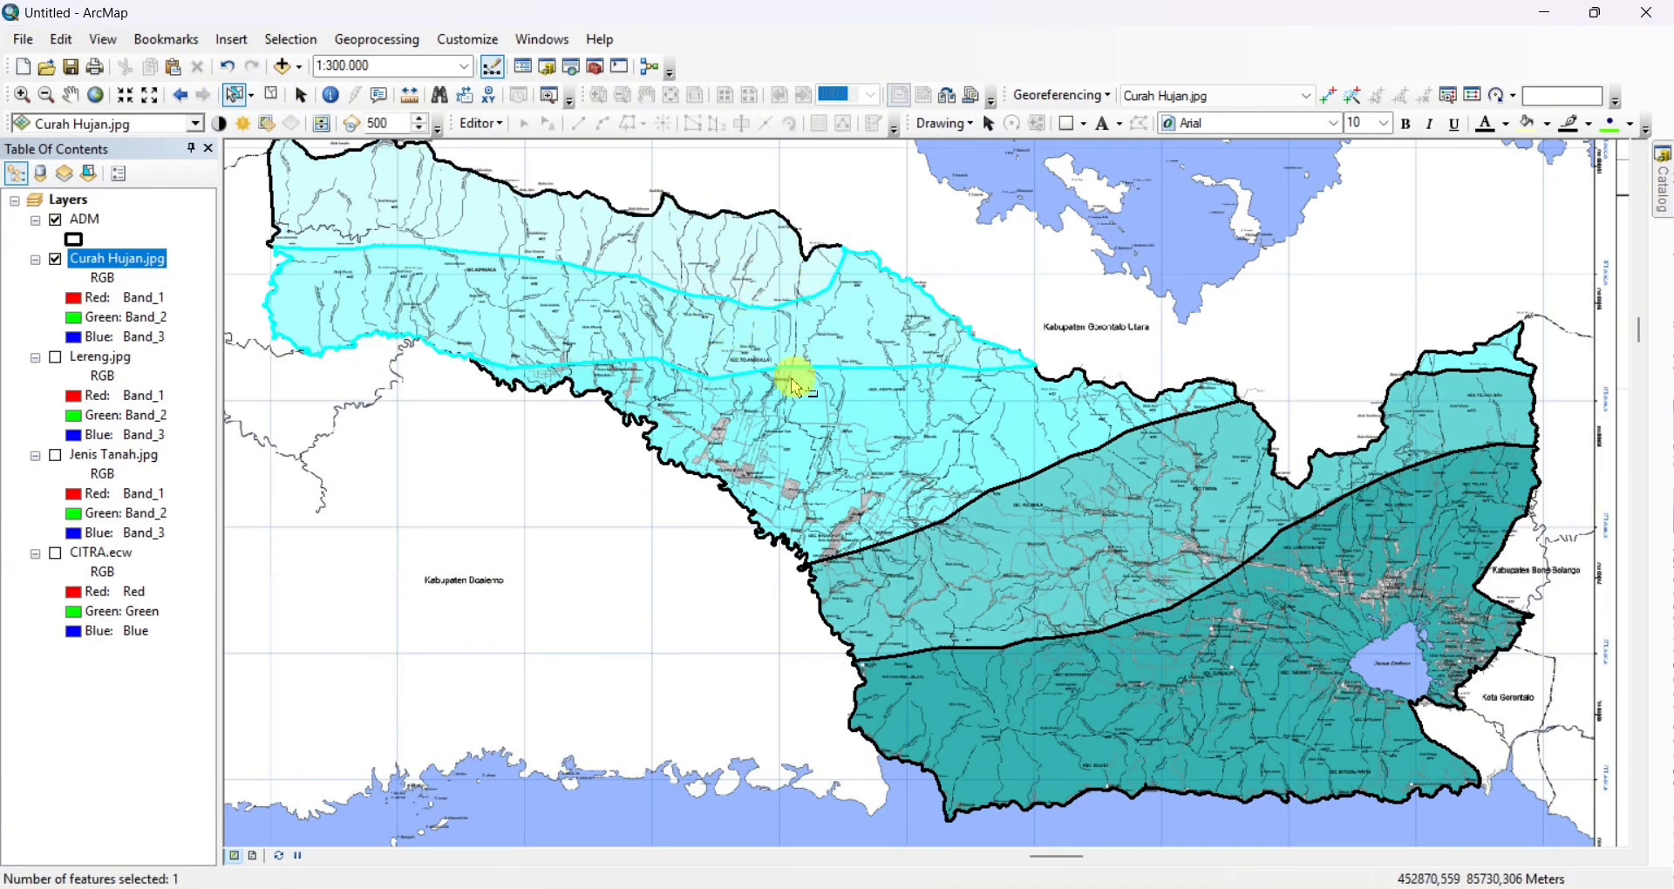
{"action": "left_click", "coordinate": [1044, 527]}
{"action": "left_click", "coordinate": [1269, 628]}
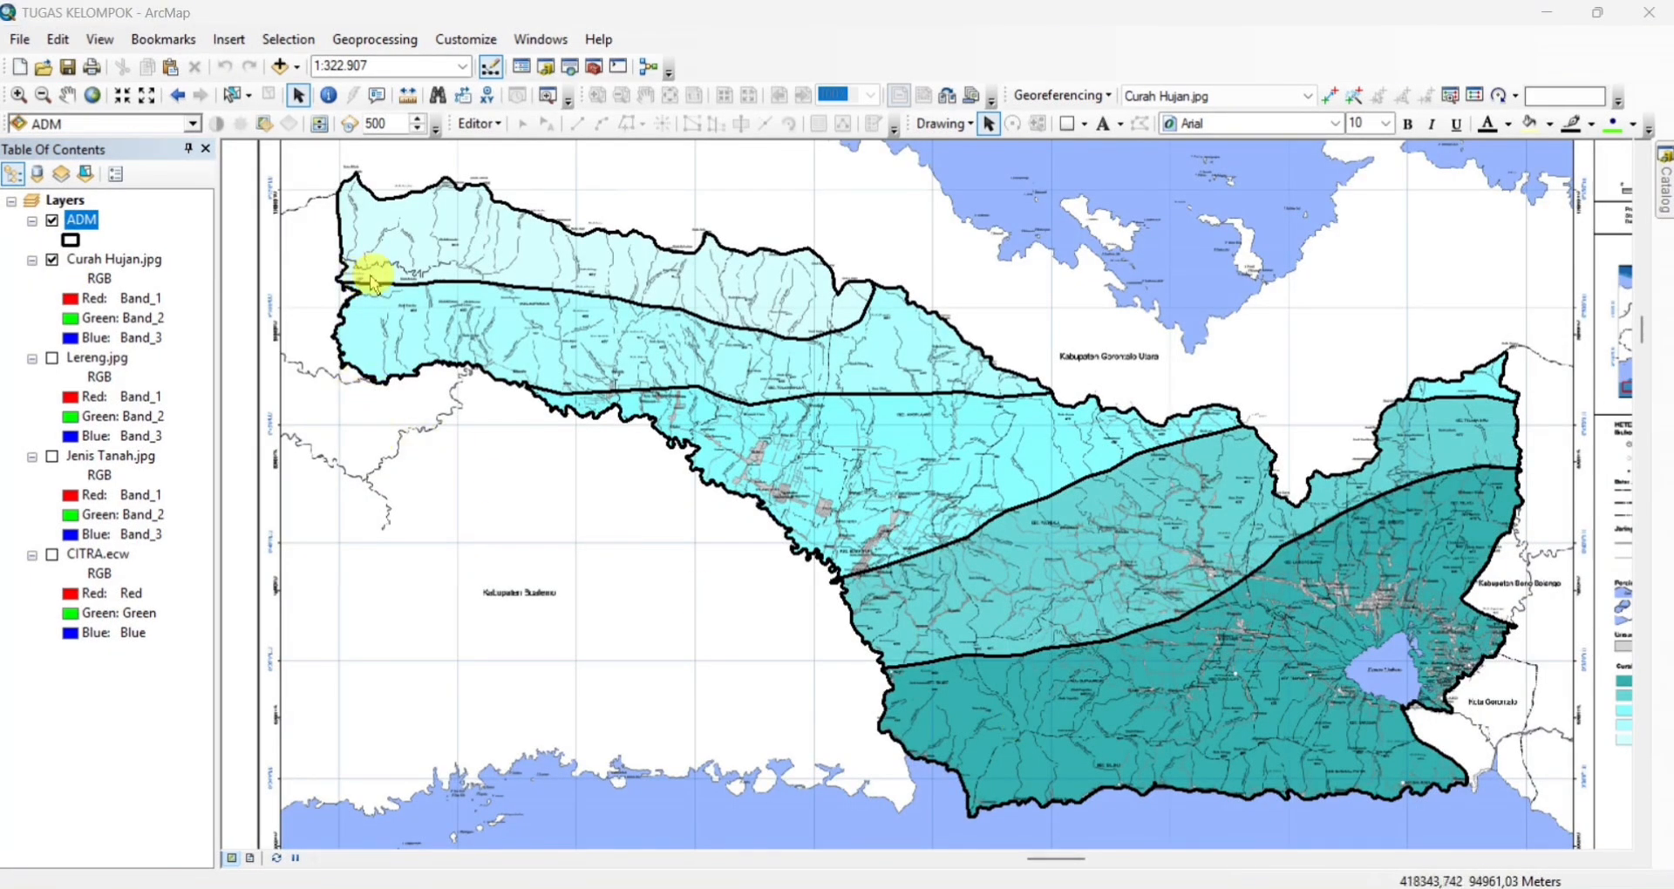
Check the rainfall classes in the Curah Hujan map legend, then open the attribute table of the ADM layer
{"action": "scroll", "coordinate": [1430, 606], "scroll_direction": "up", "scroll_amount": 2}
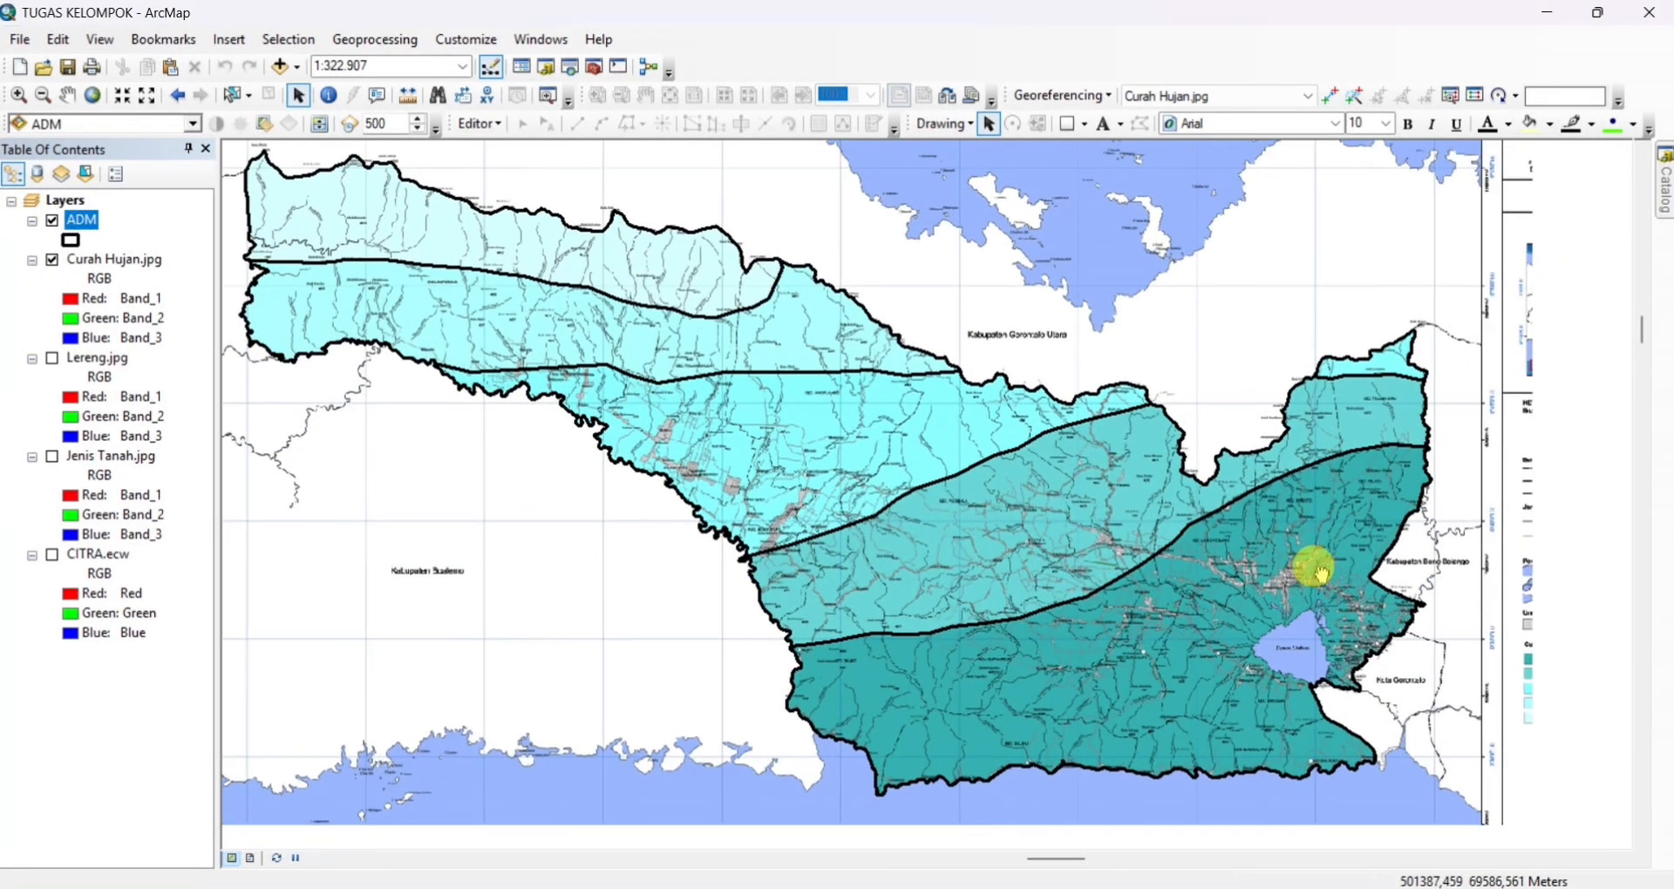
{"action": "scroll", "coordinate": [1410, 720], "scroll_direction": "up", "scroll_amount": 3}
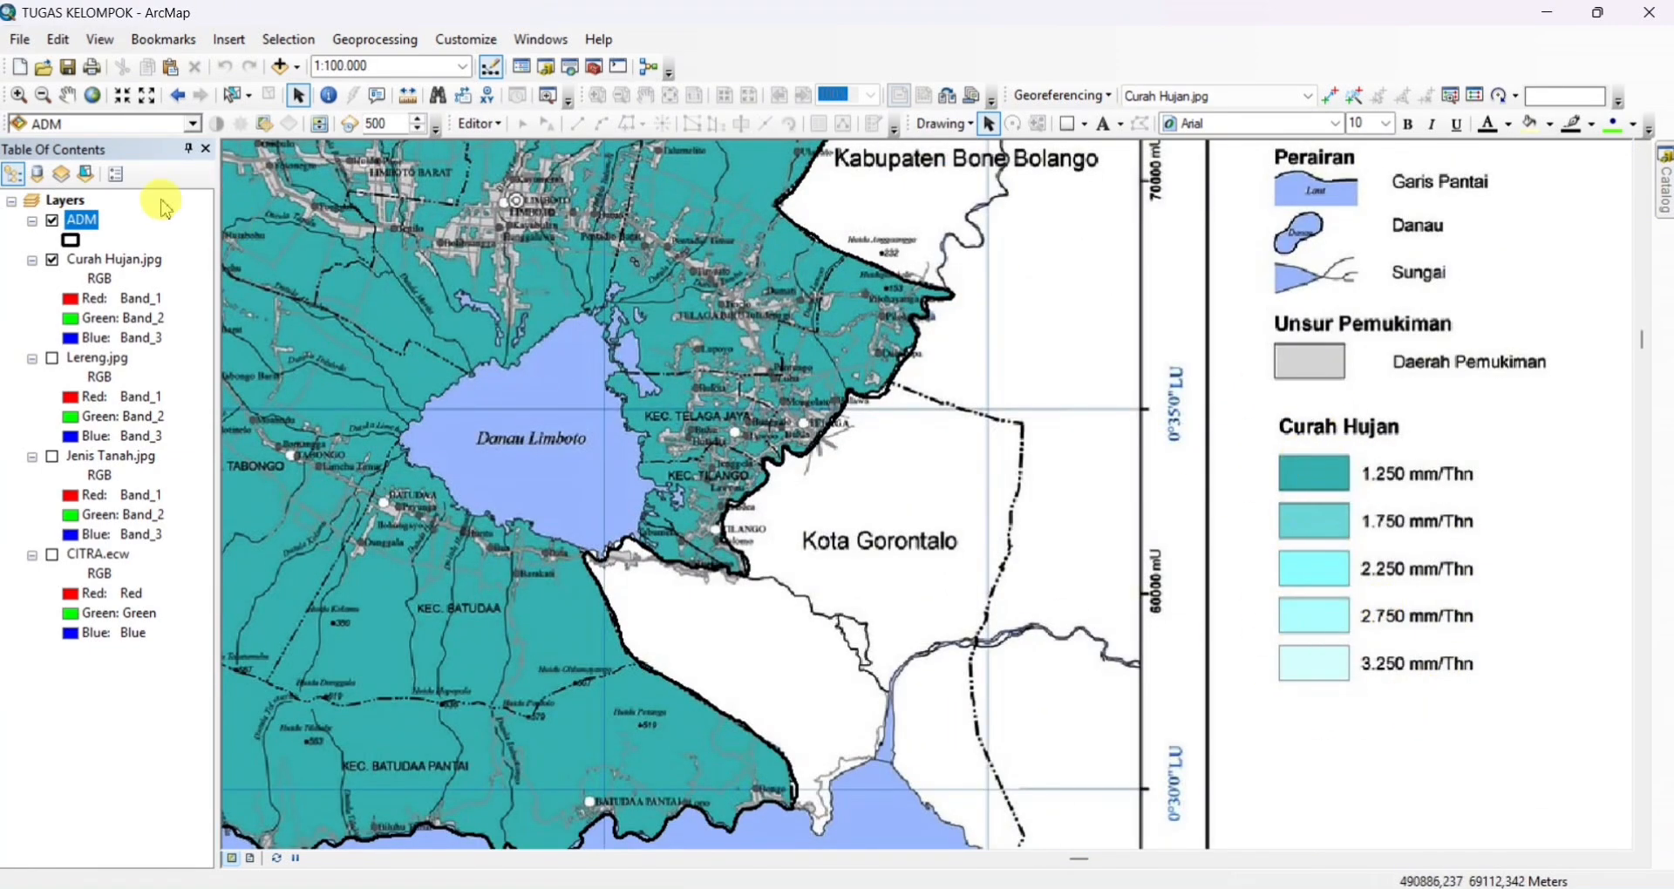
{"action": "right_click", "coordinate": [98, 227]}
{"action": "left_click", "coordinate": [174, 331]}
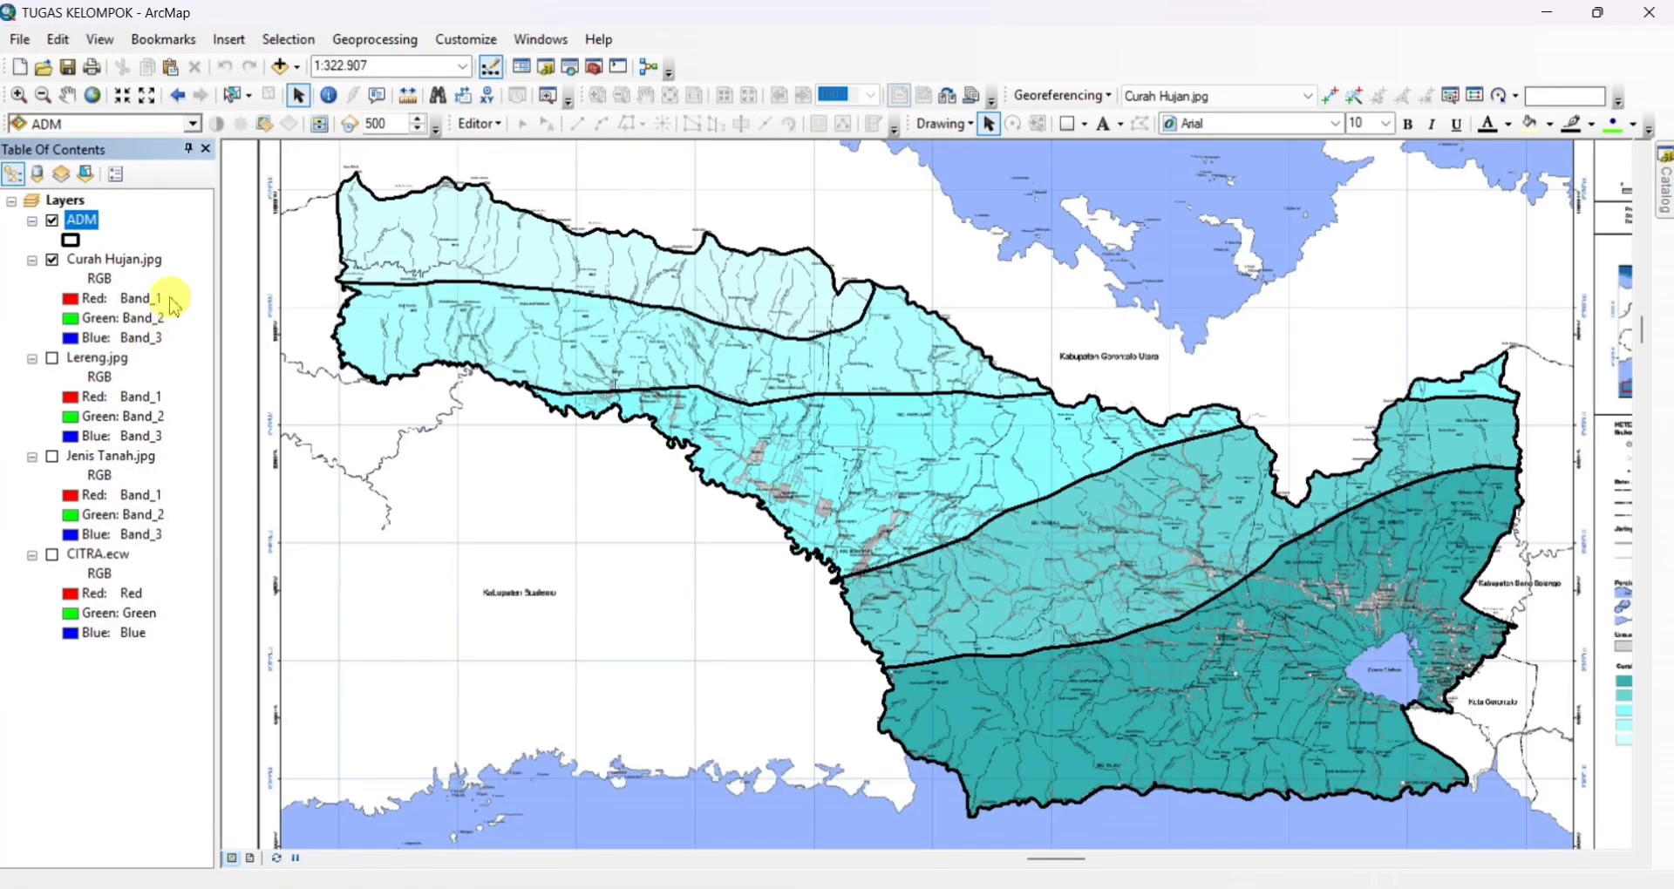
{"action": "right_click", "coordinate": [96, 229]}
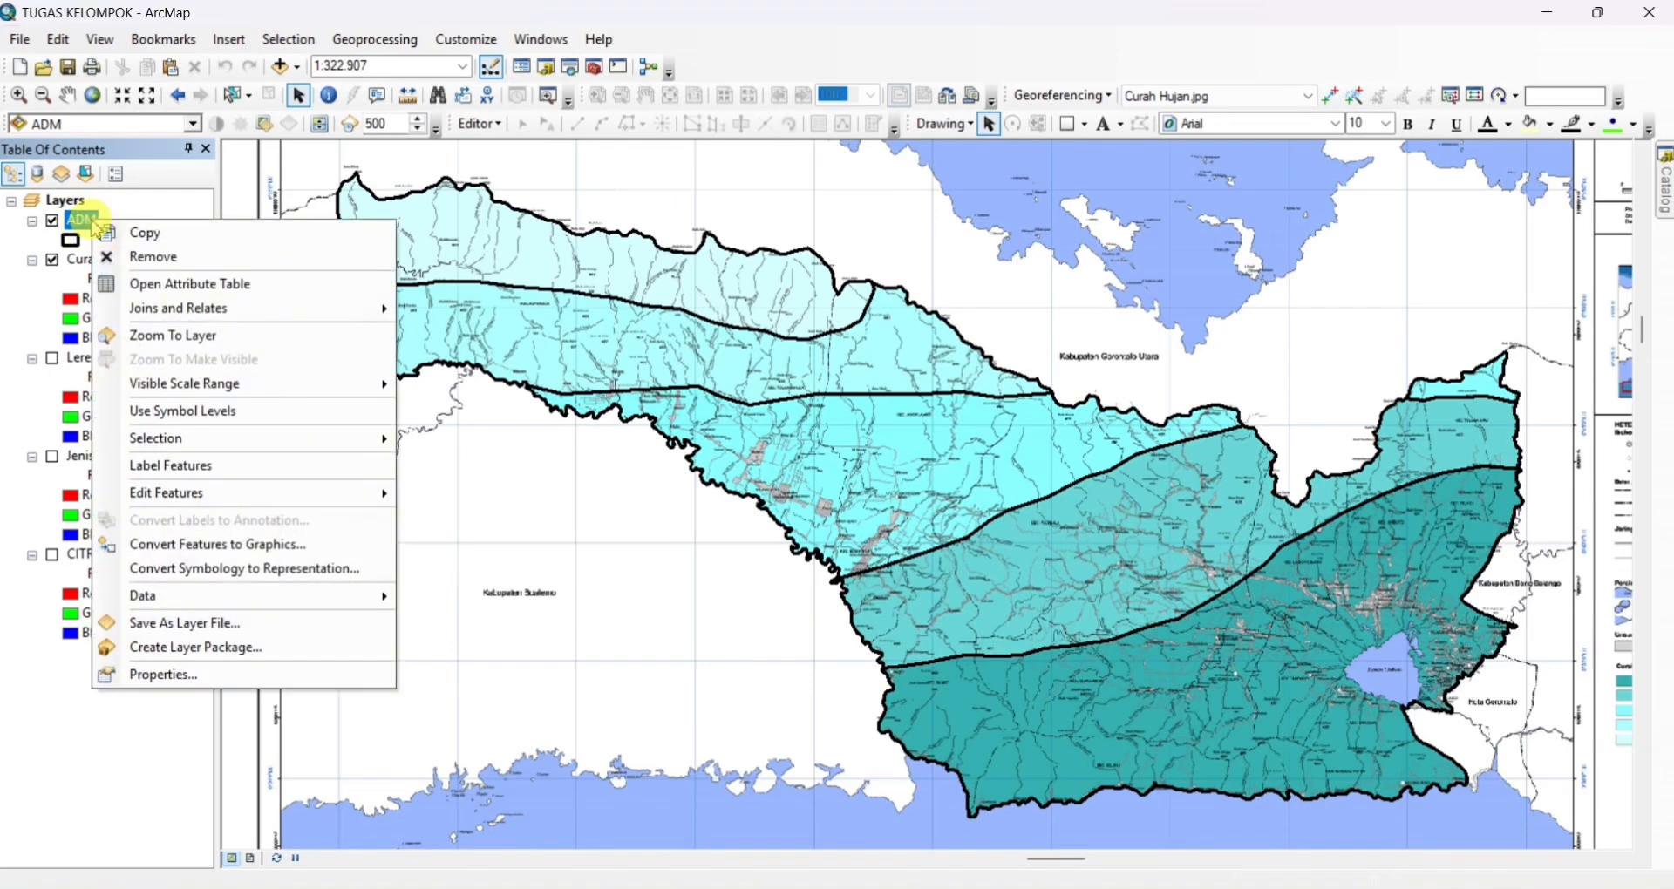
{"action": "left_click", "coordinate": [132, 283]}
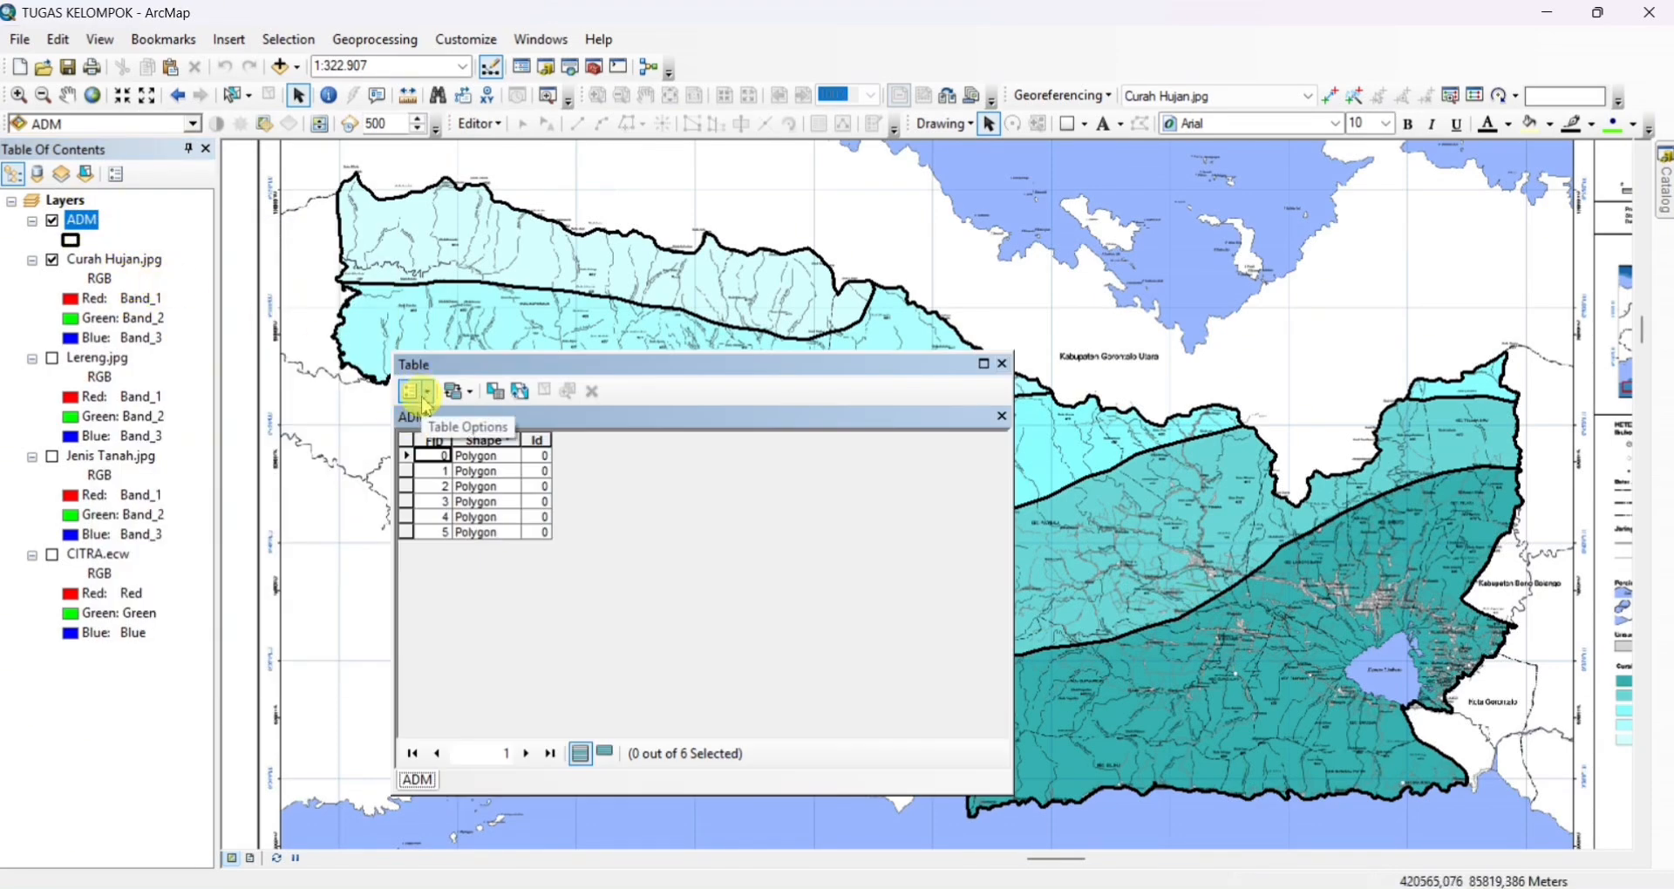
Add a text field named curah hujan to the ADM table, accepting the automatic rename to curah_huja
{"action": "left_click", "coordinate": [415, 392]}
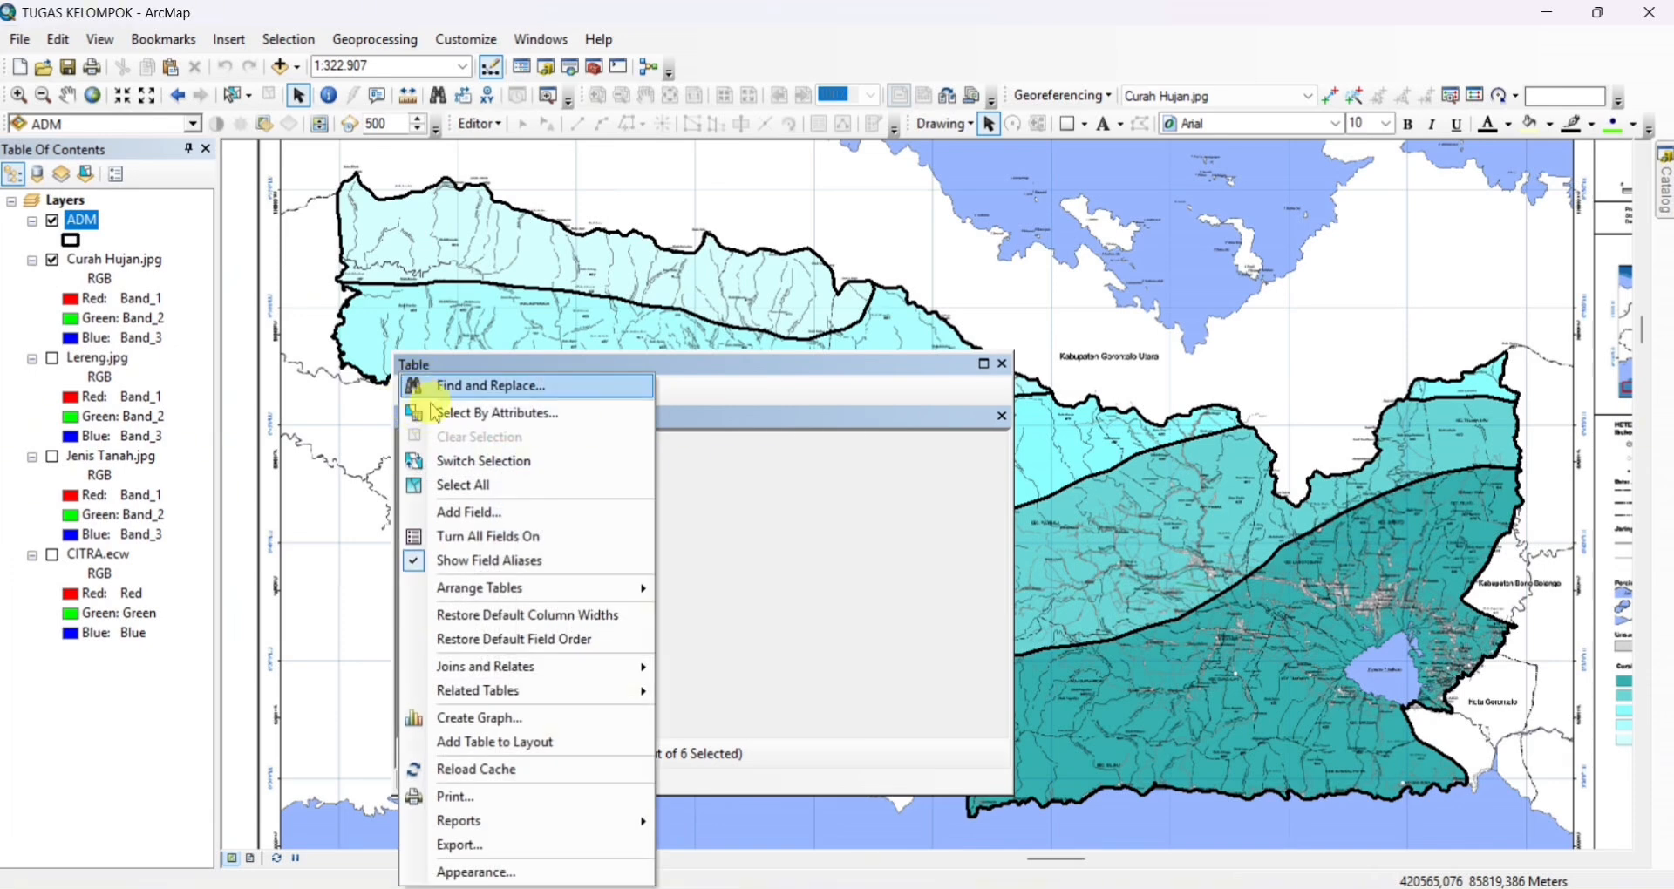
{"action": "left_click", "coordinate": [455, 517]}
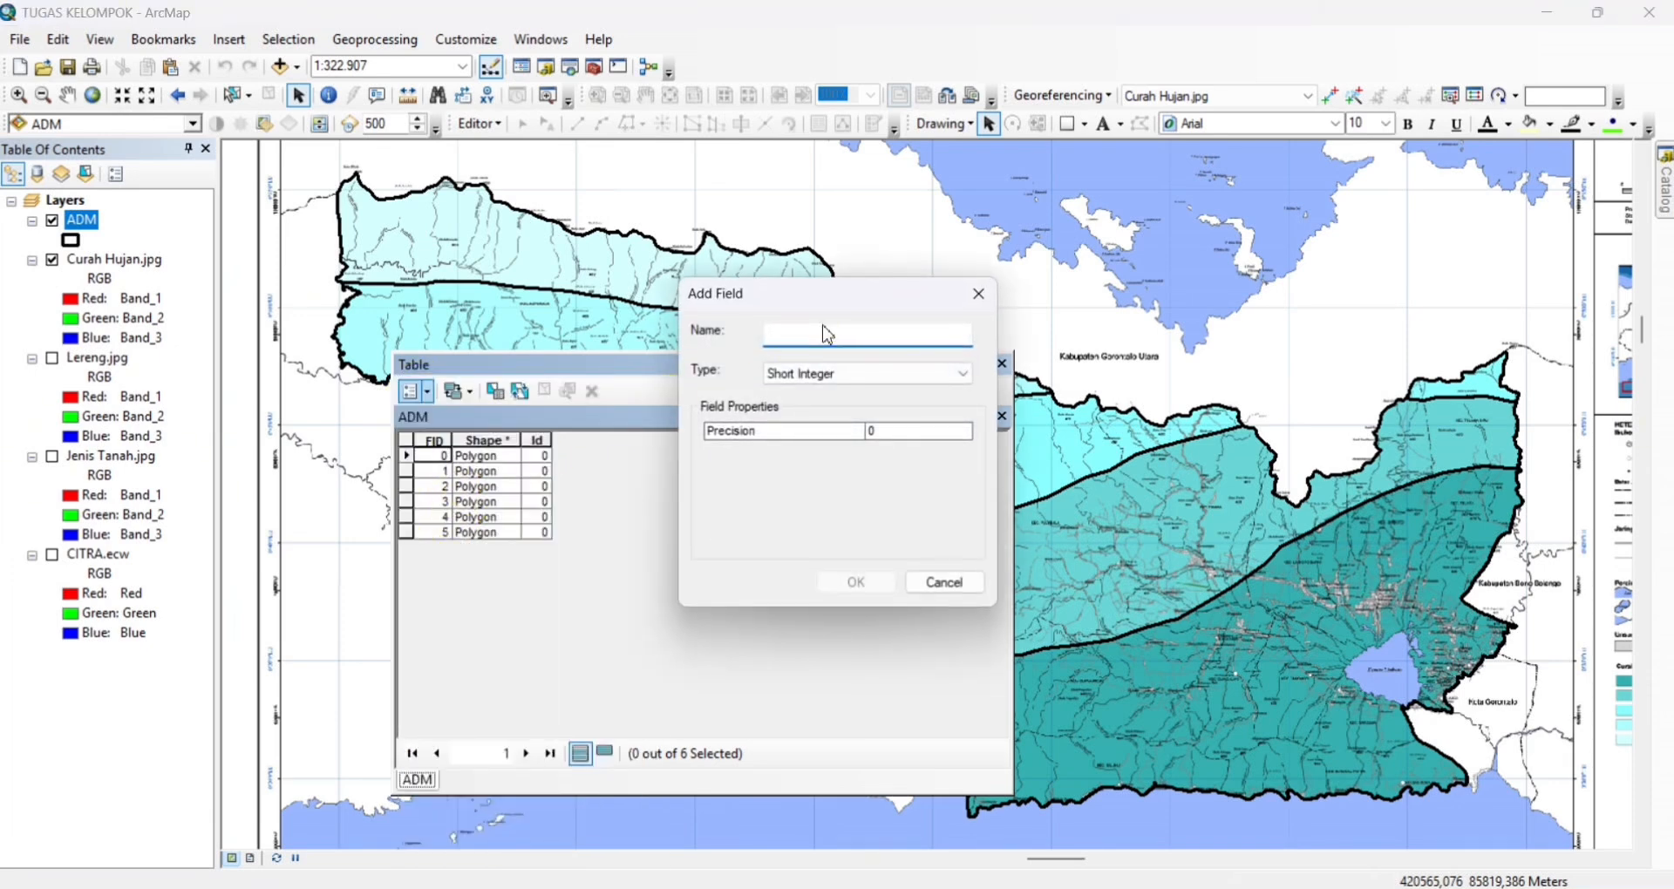
{"action": "type", "text": "hujan"}
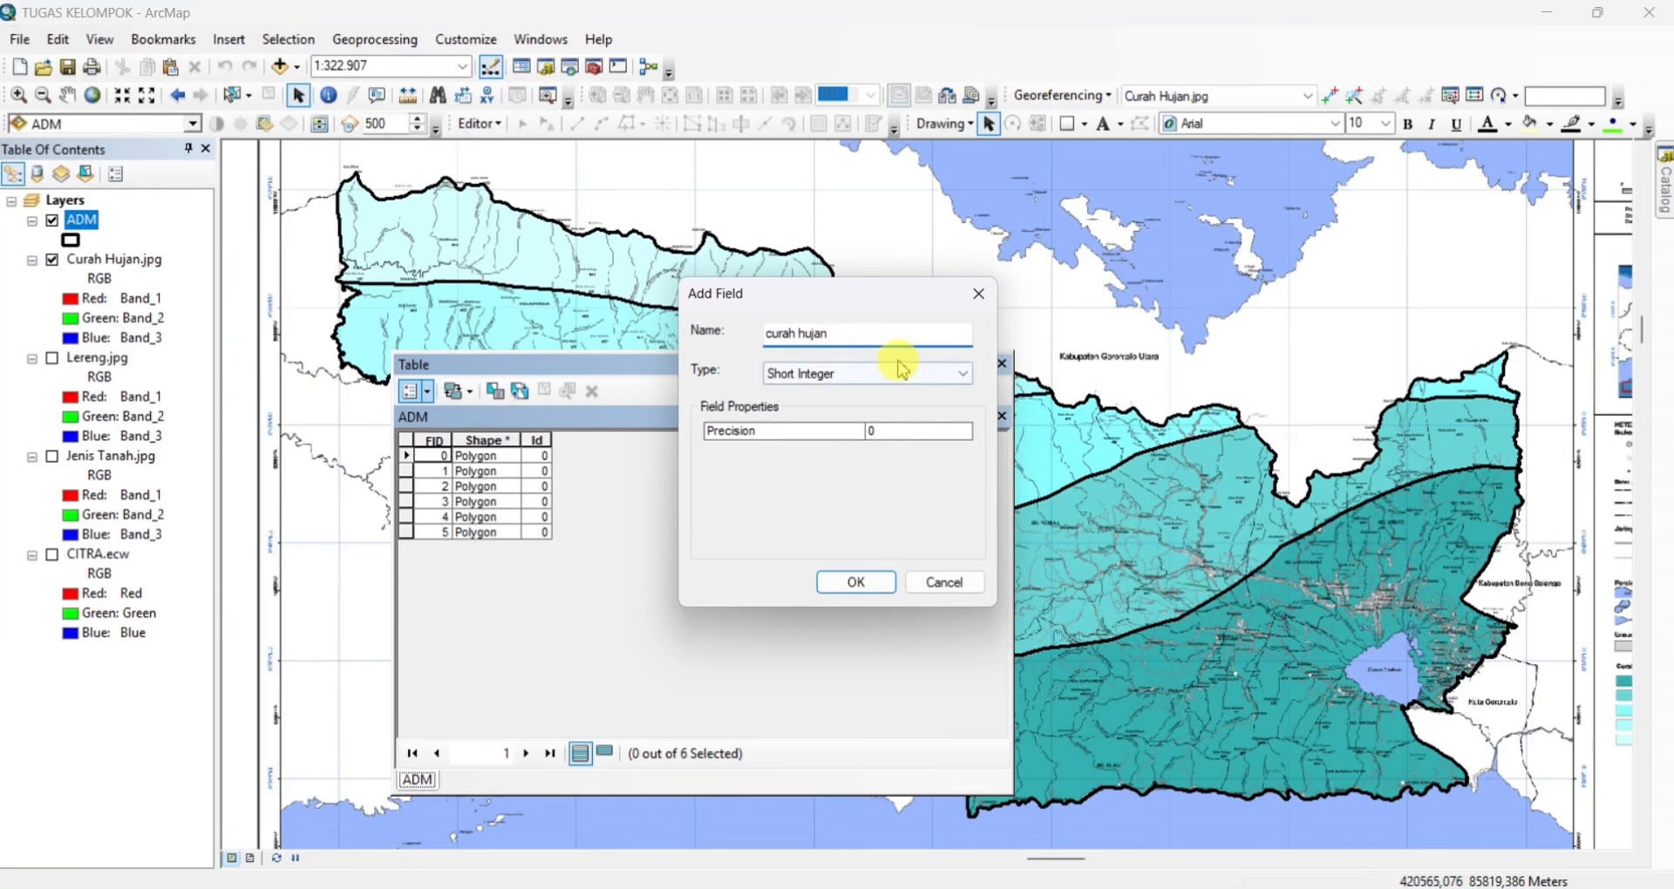
{"action": "left_click", "coordinate": [960, 373]}
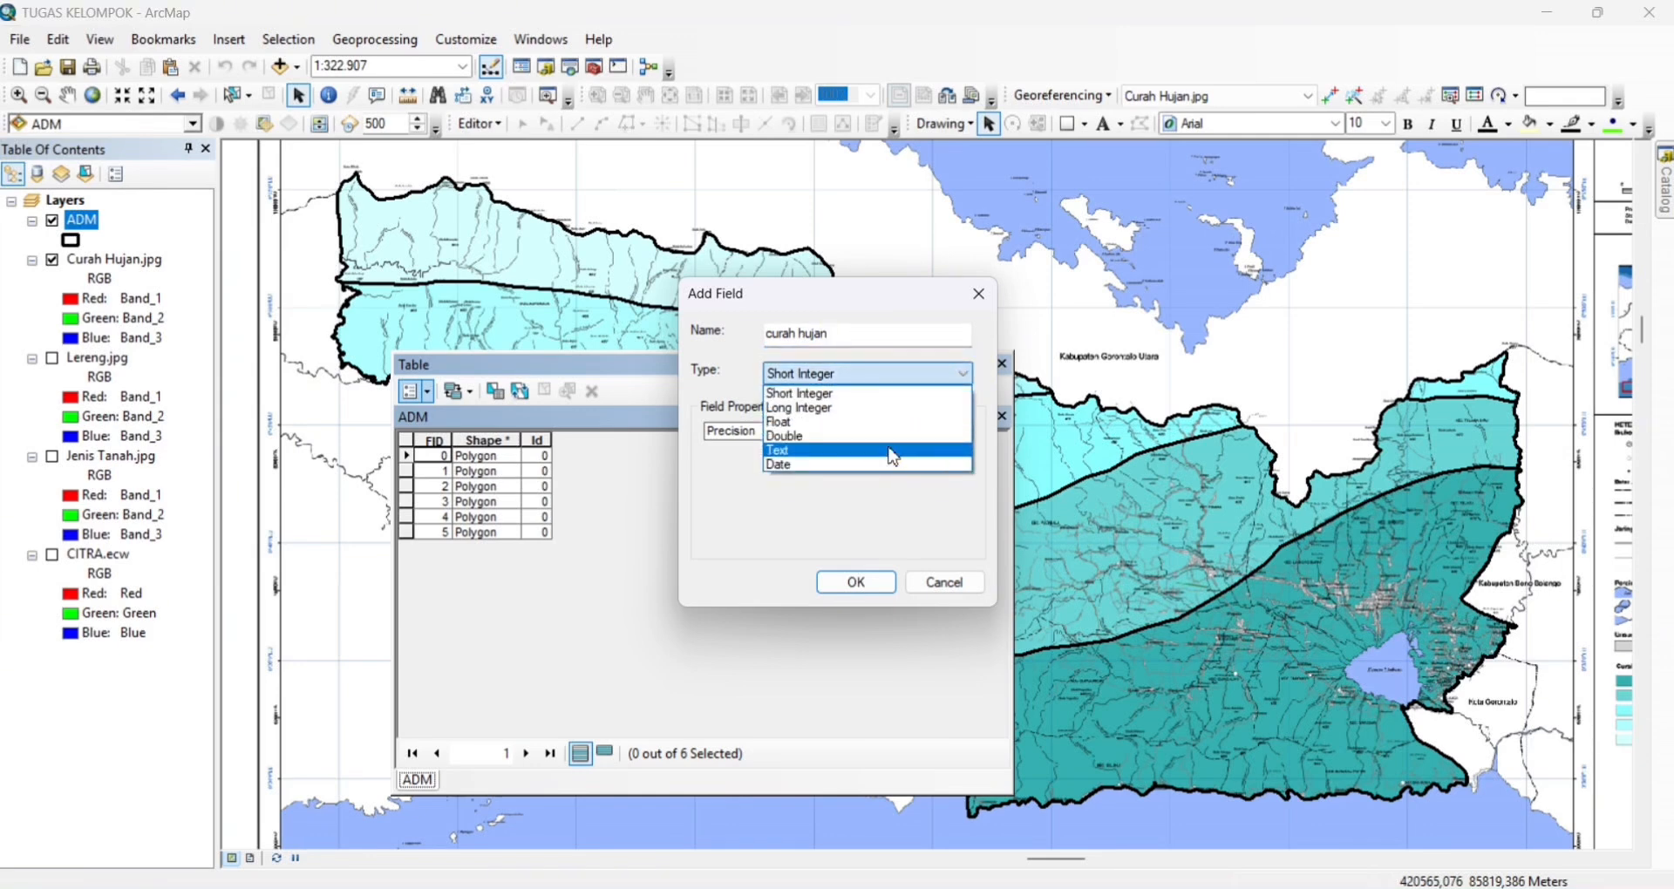
{"action": "left_click", "coordinate": [893, 450]}
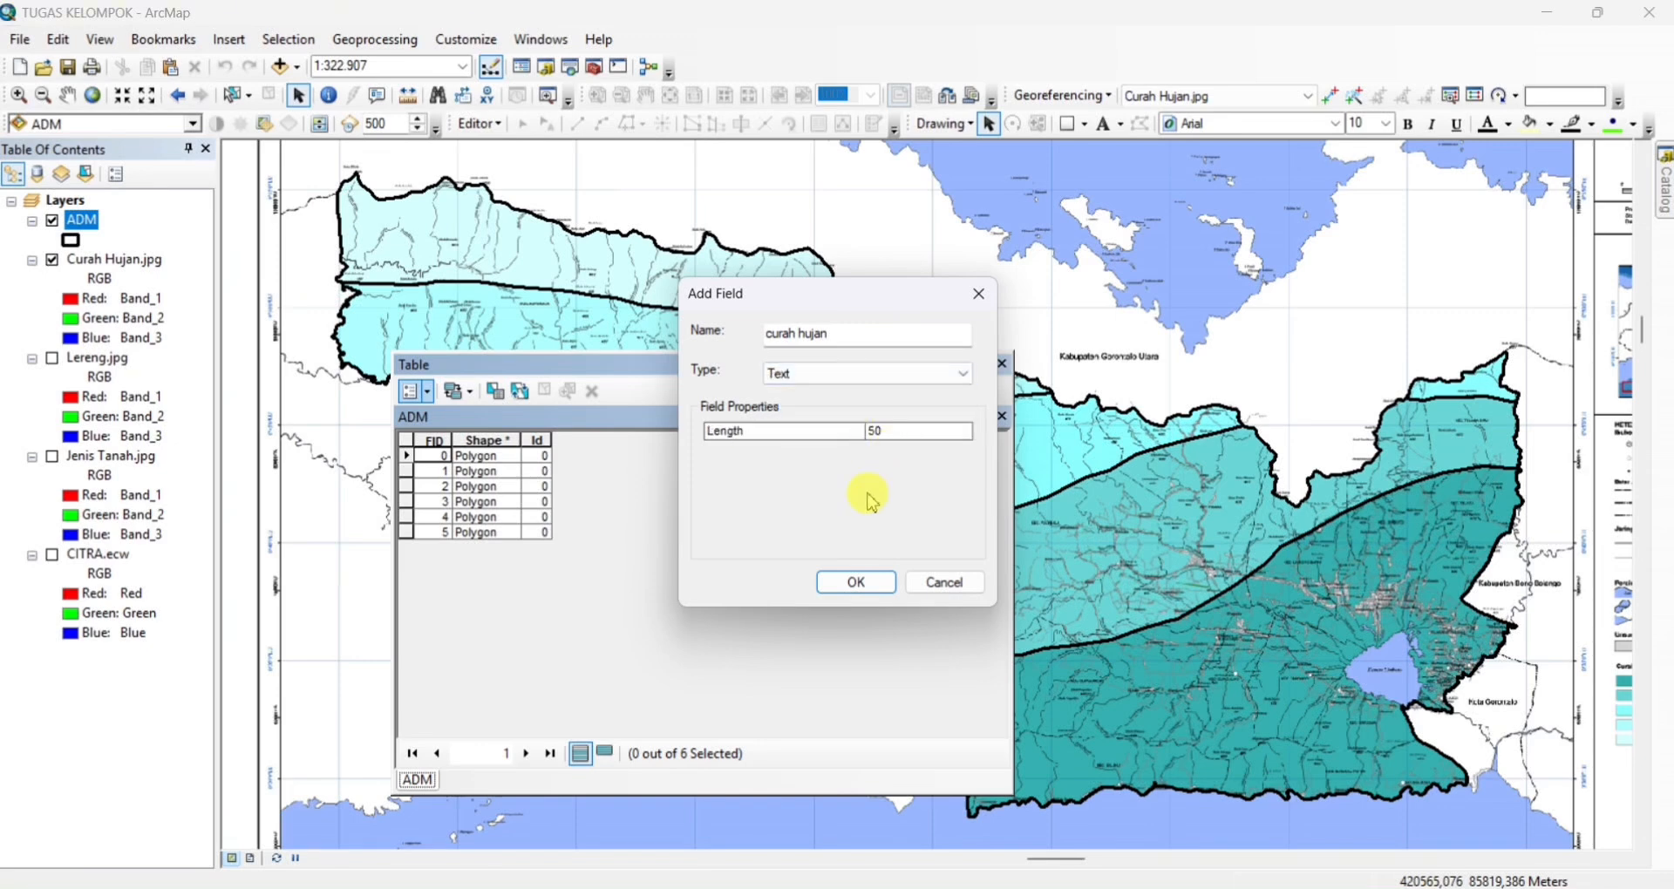
{"action": "left_click", "coordinate": [862, 583]}
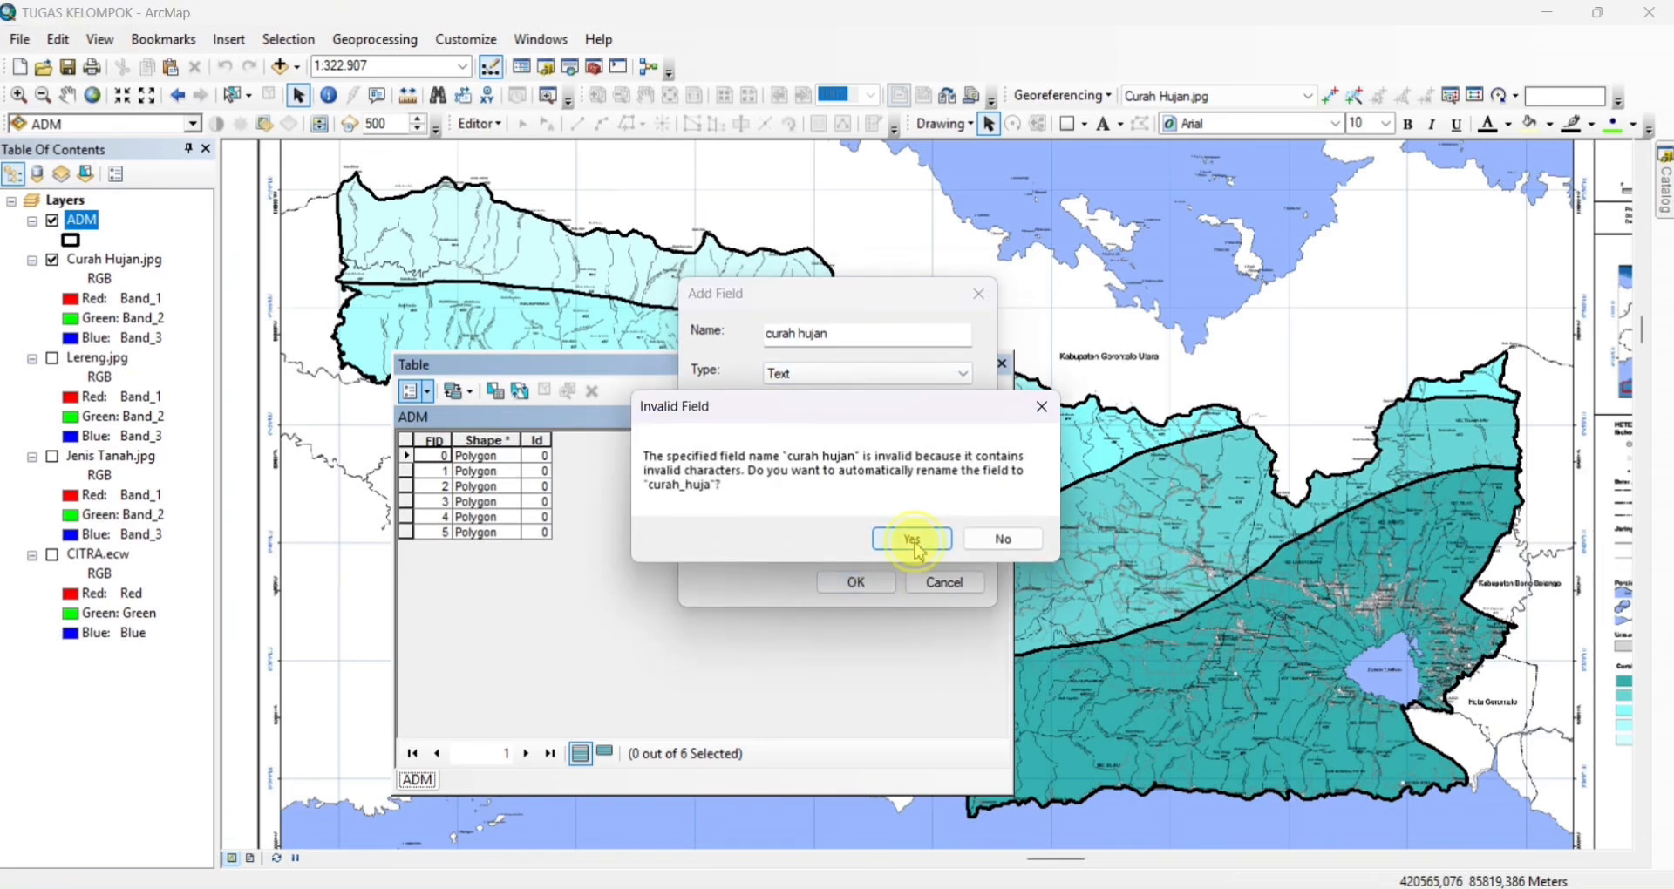
{"action": "left_click", "coordinate": [885, 533]}
Start editing and set curah_huja of the lightest, northwesternmost ADM polygon to 3.250 mm/Thn
{"action": "left_click", "coordinate": [482, 125]}
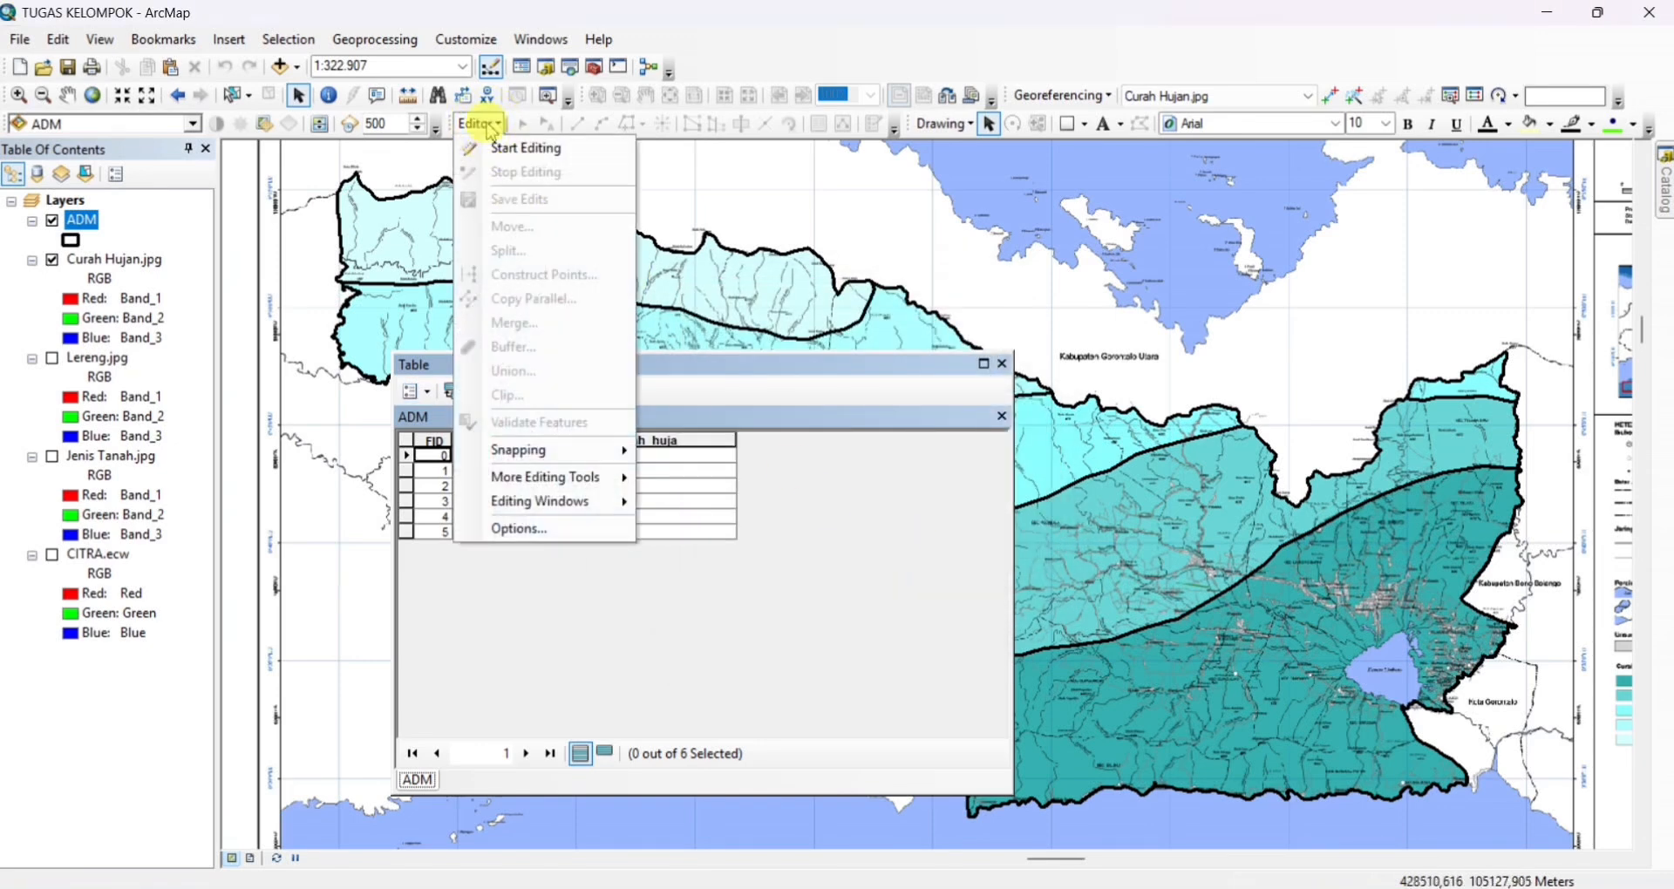
{"action": "left_click", "coordinate": [527, 150]}
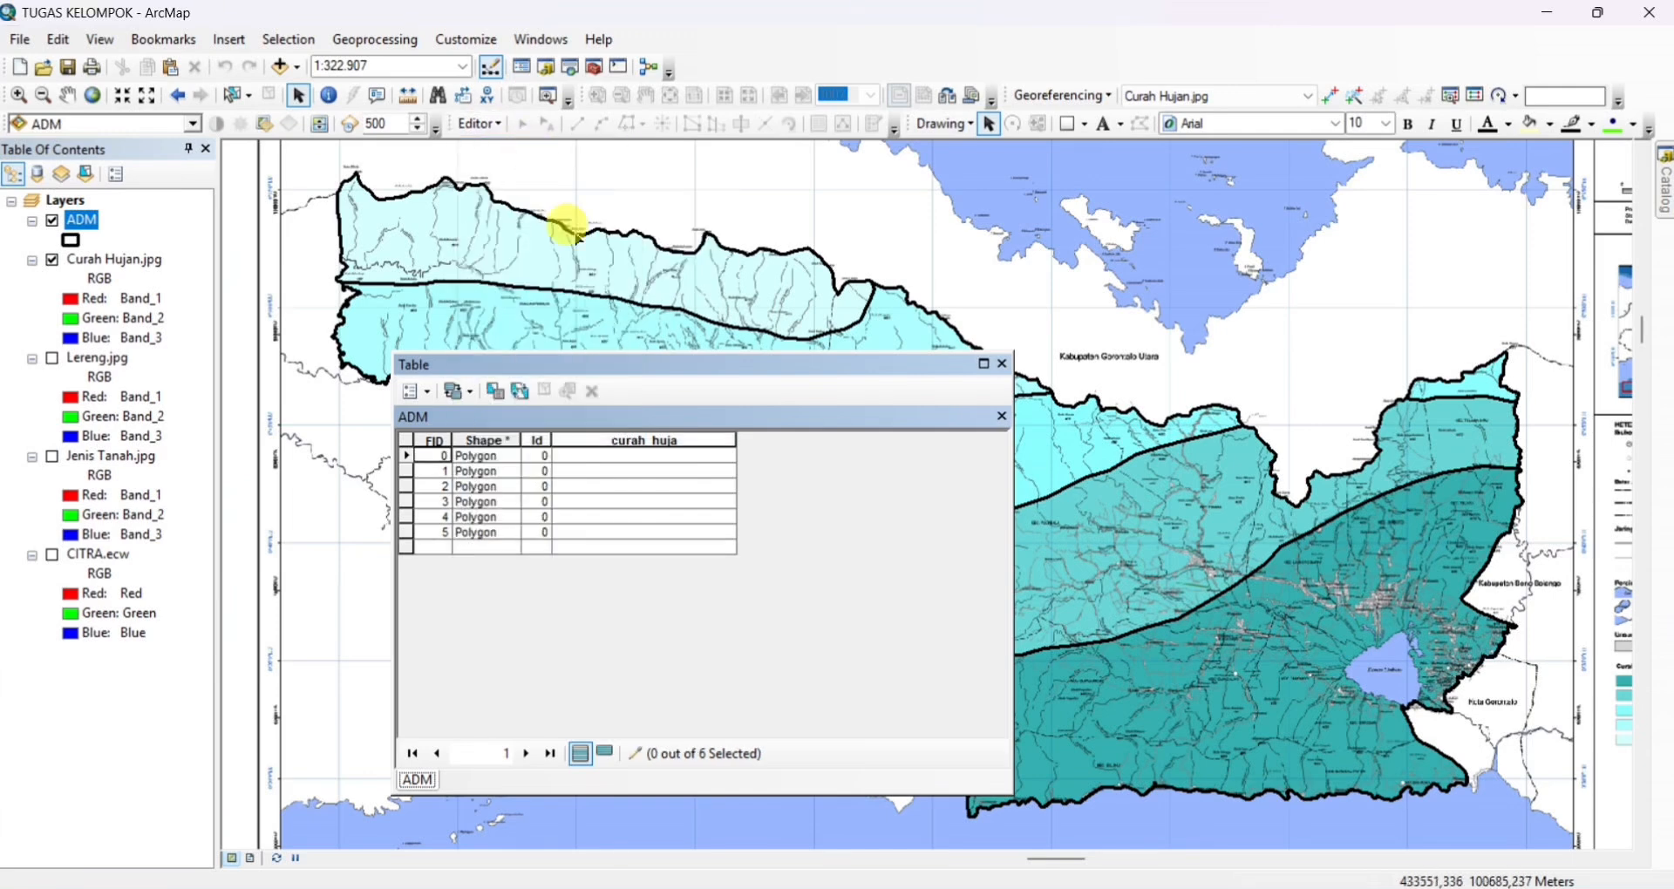
{"action": "left_click", "coordinate": [519, 391]}
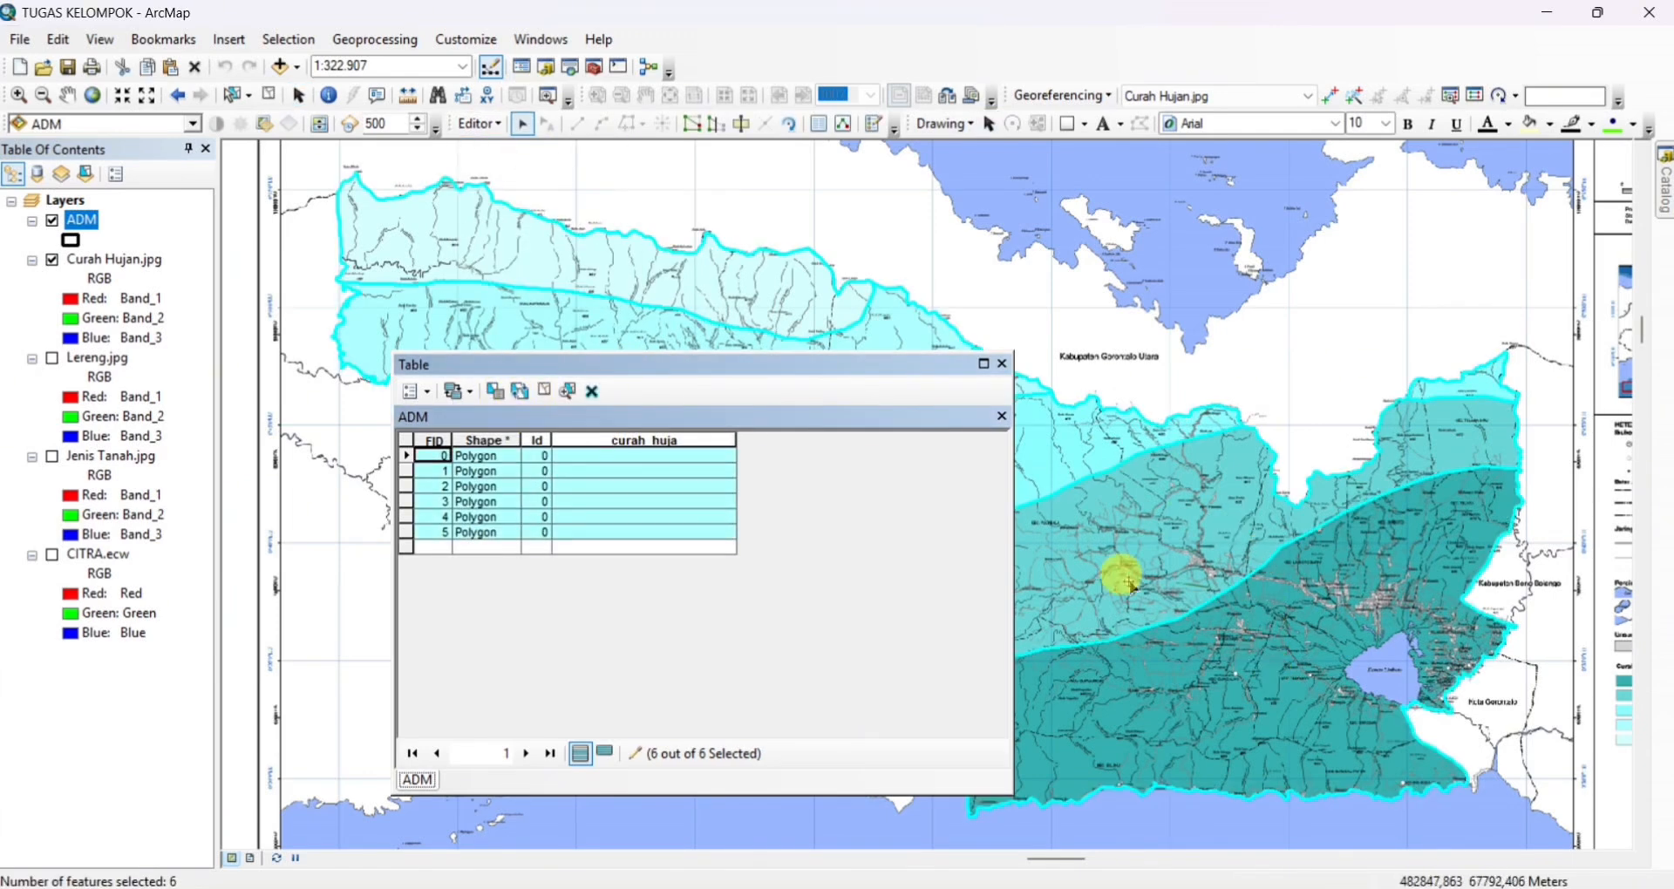
{"action": "left_click", "coordinate": [540, 249]}
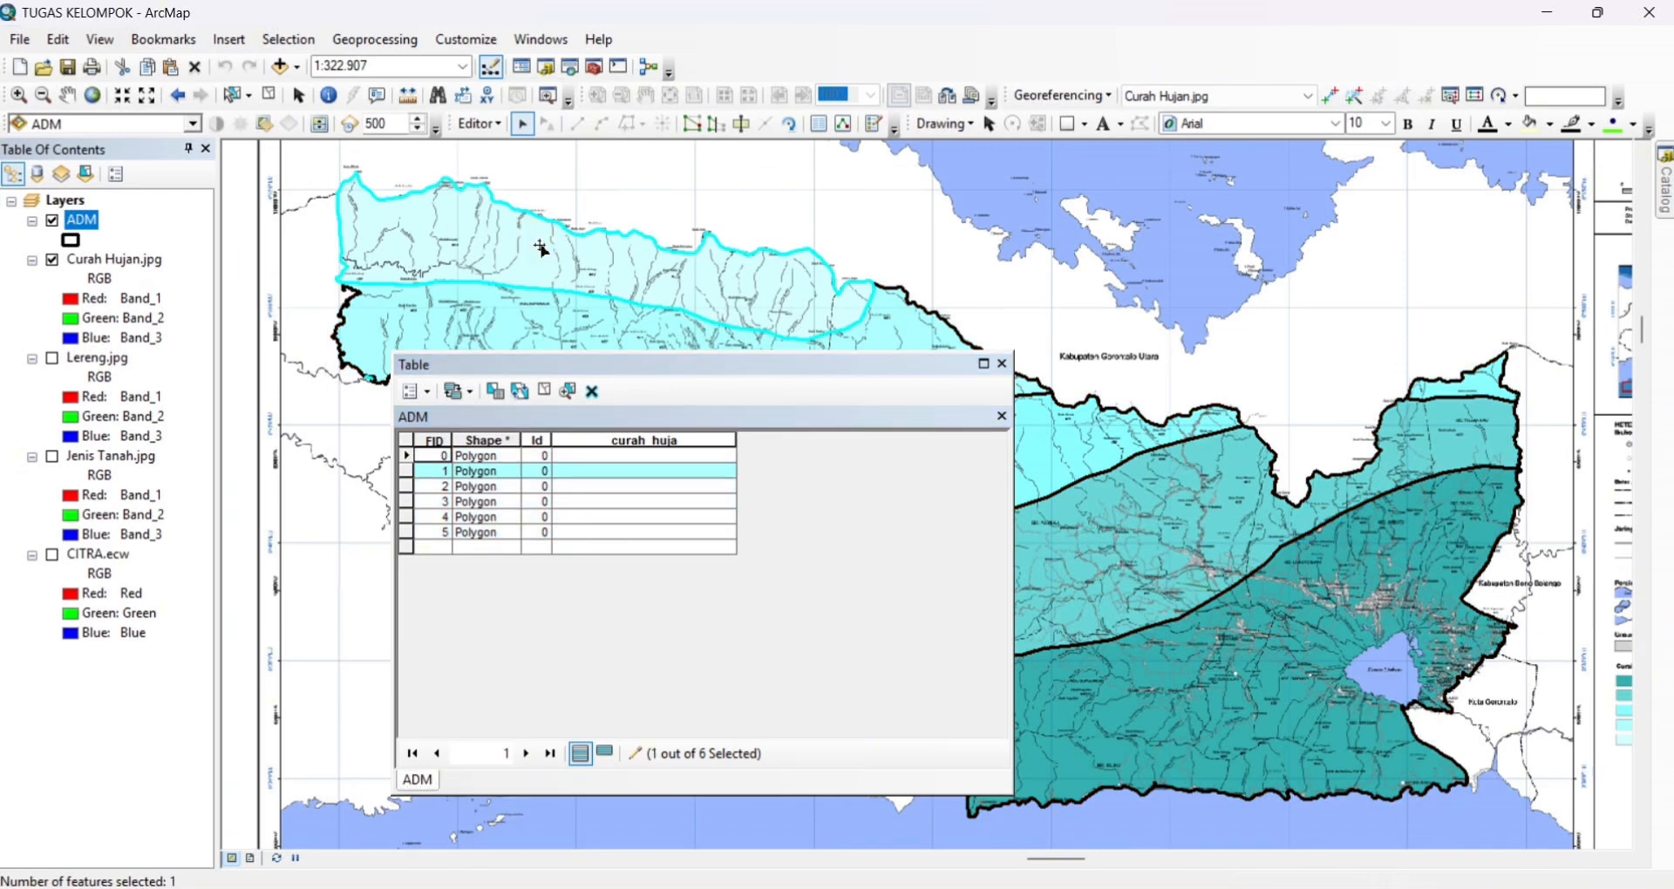
{"action": "left_click", "coordinate": [596, 472]}
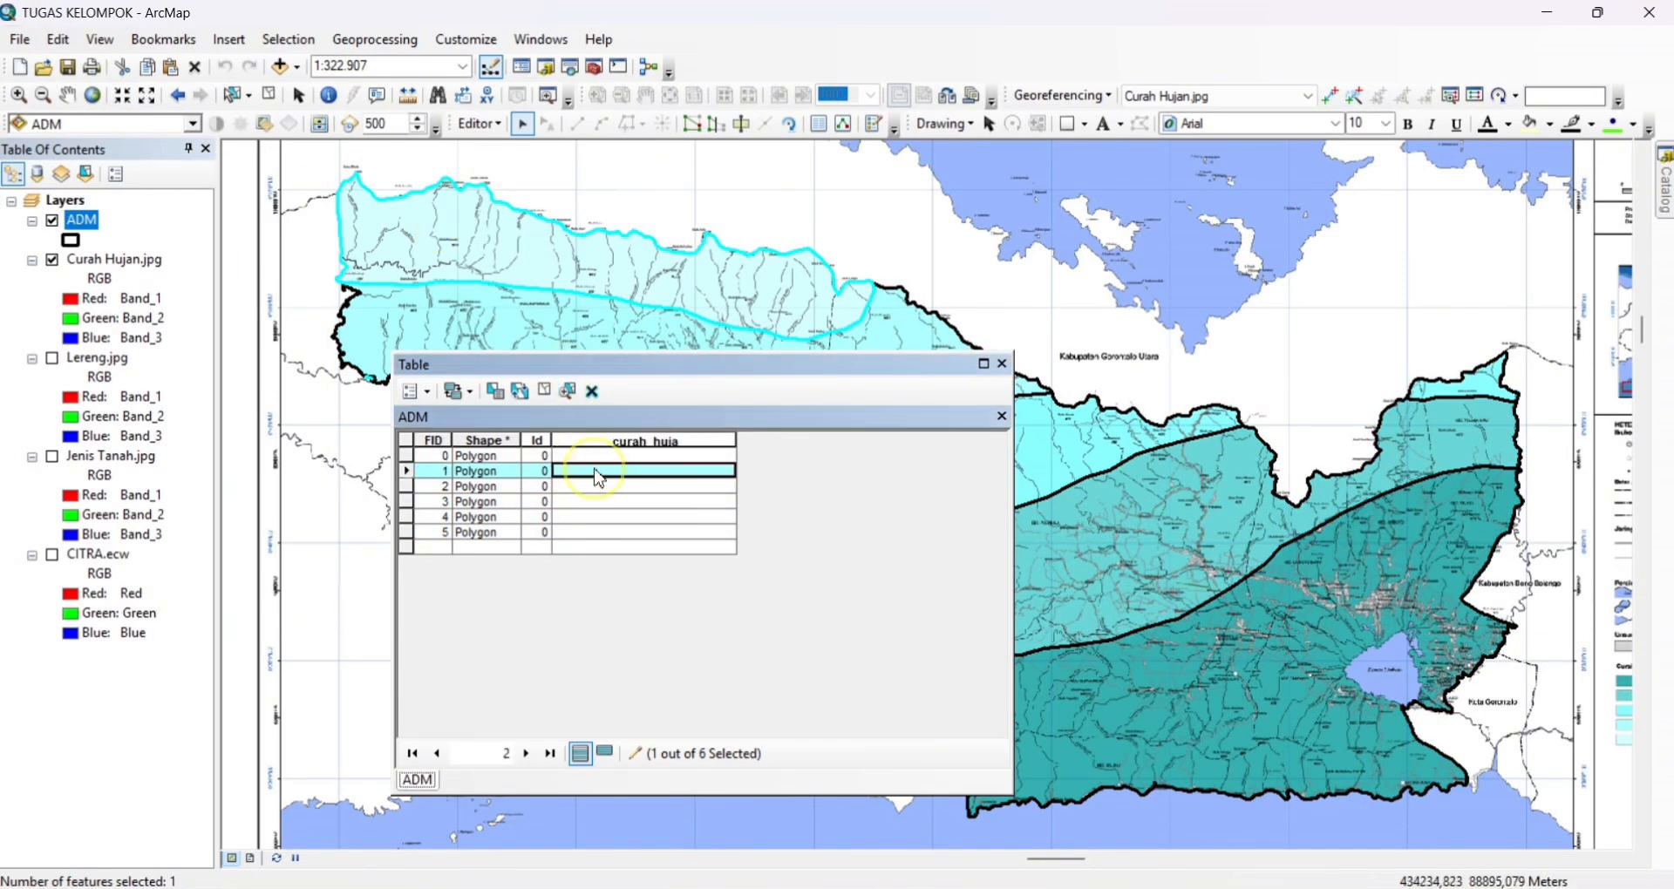
{"action": "left_click", "coordinate": [628, 472]}
{"action": "type", "text": "3.250 mm"}
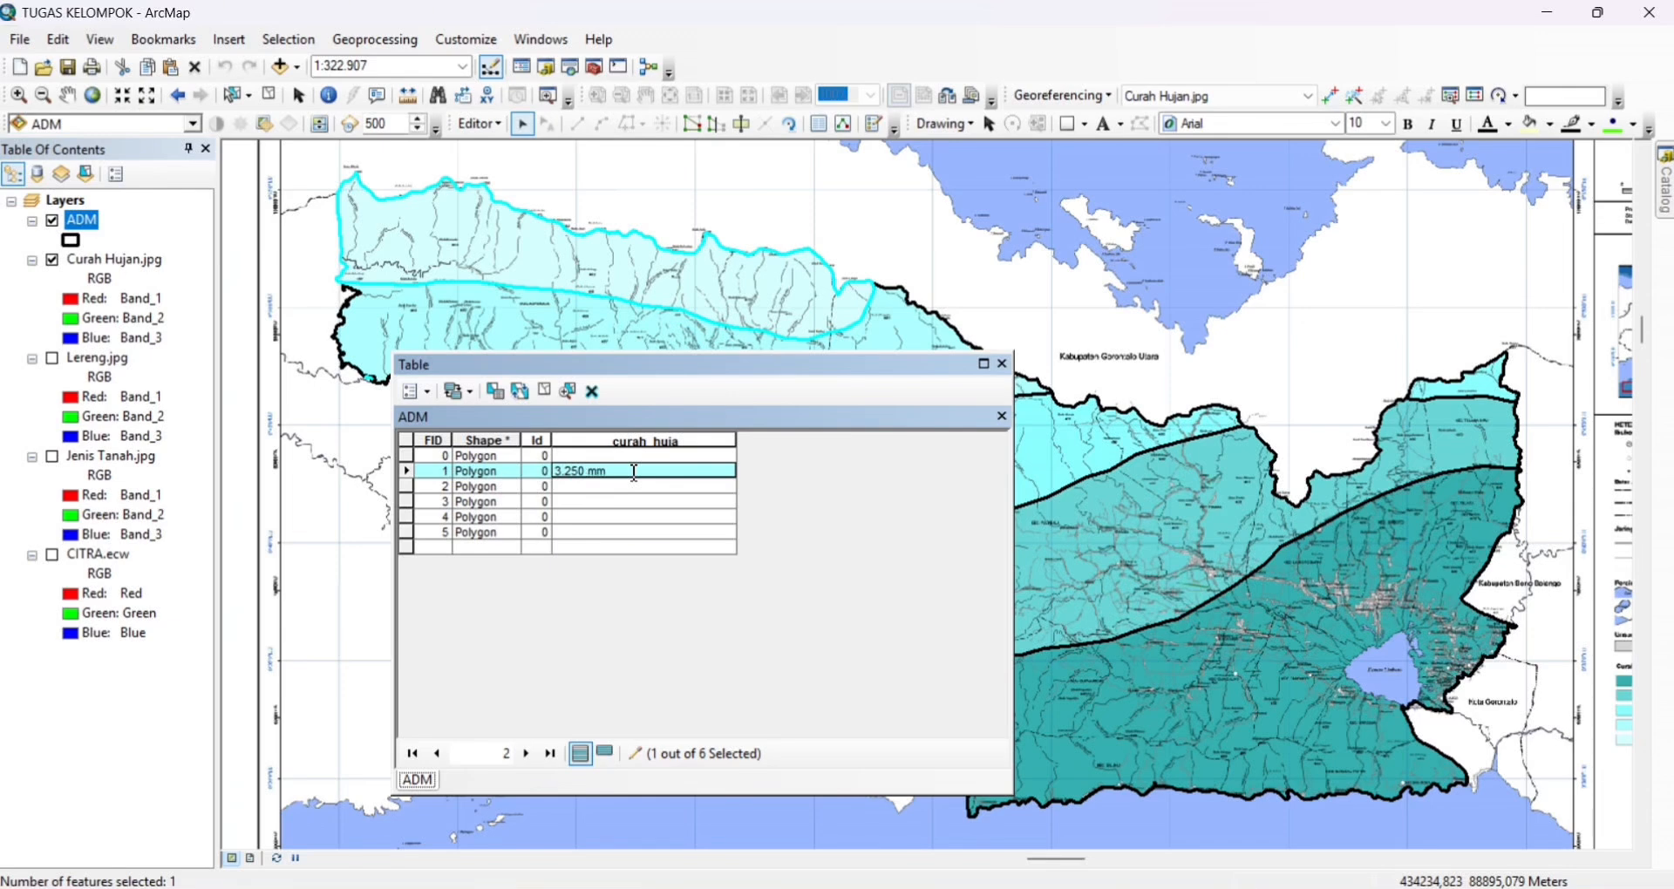
{"action": "type", "text": "/Thn"}
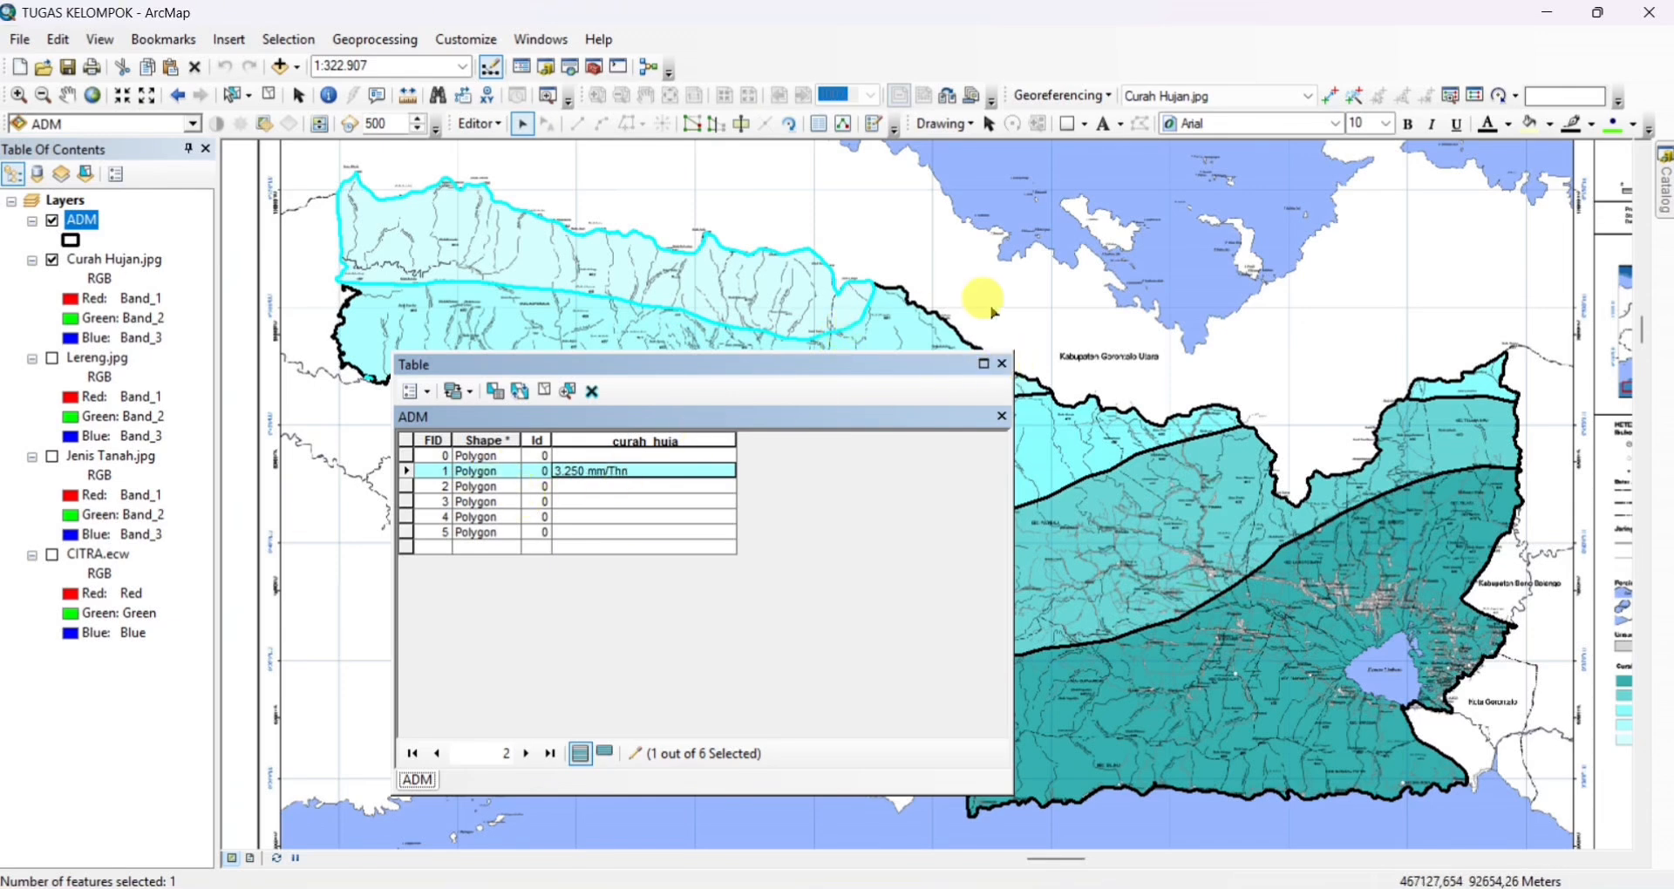
Set curah_huja of the zone polygon just south of the lightest one to 2.750 mm/Thn
{"action": "left_click_drag", "start_coordinate": [994, 312], "coordinate": [1091, 213]}
{"action": "left_click", "coordinate": [859, 268]}
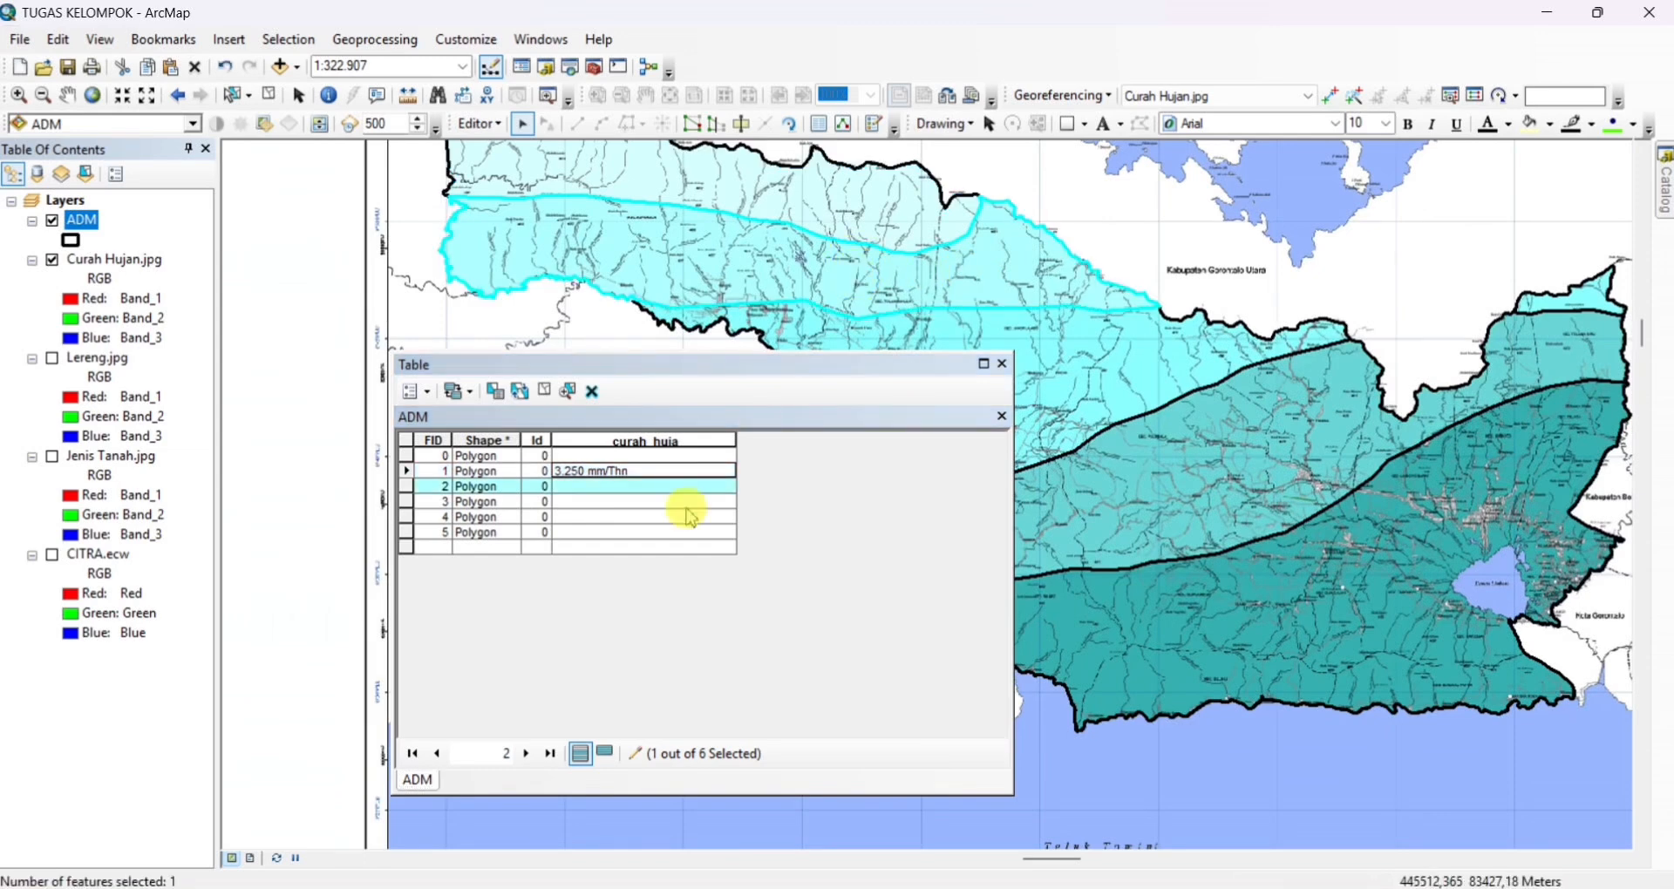
{"action": "left_click", "coordinate": [613, 487]}
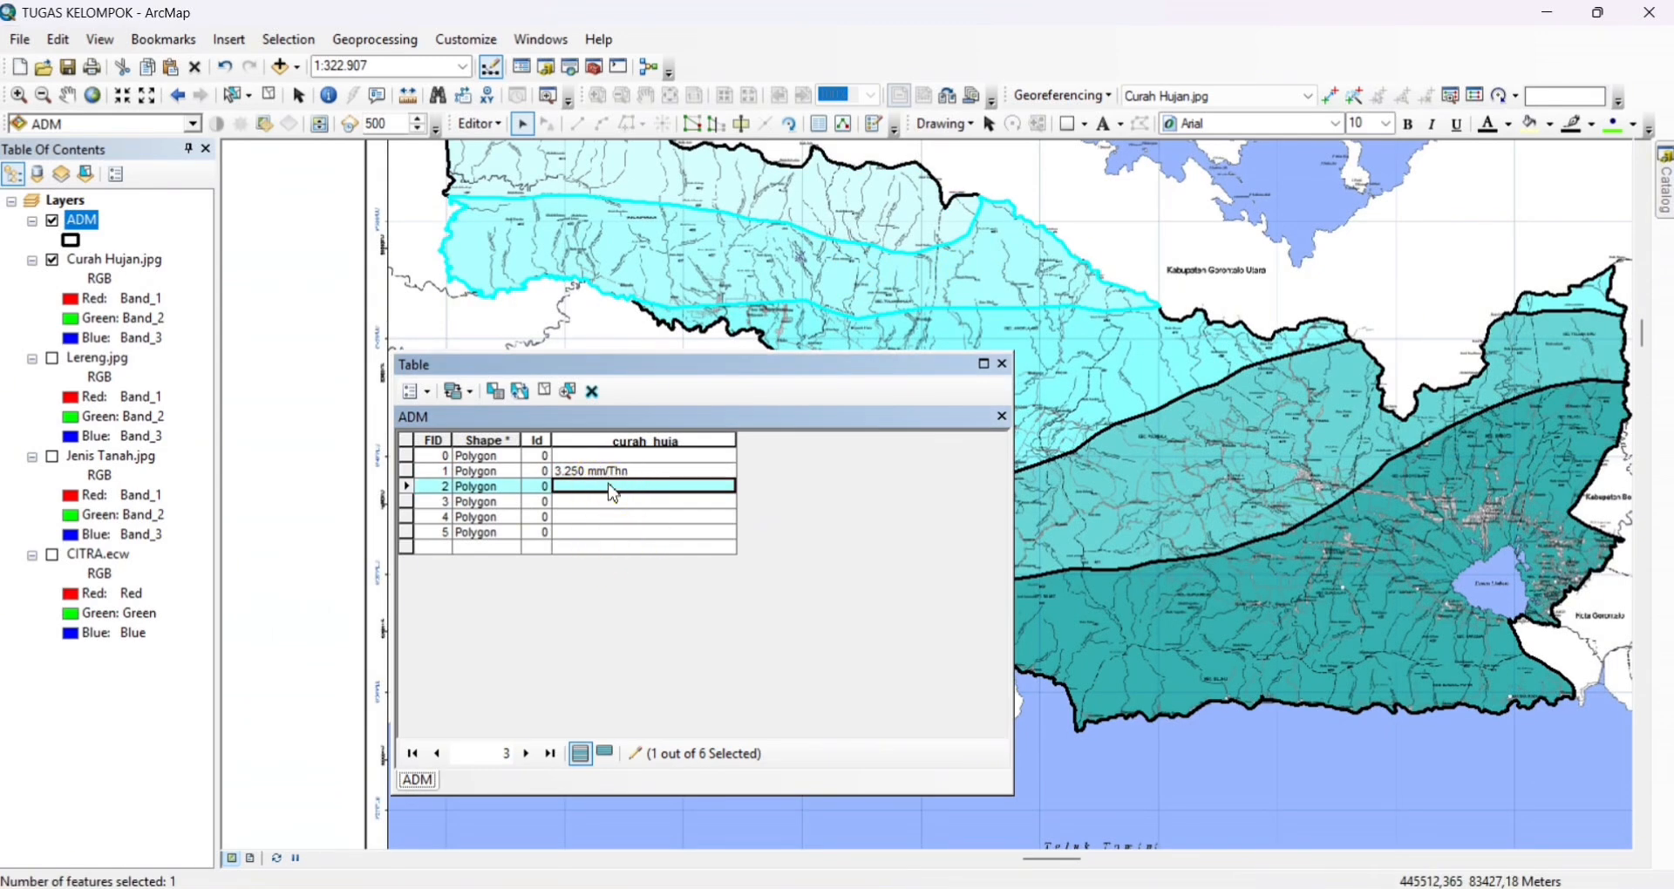
{"action": "type", "text": "2.7"}
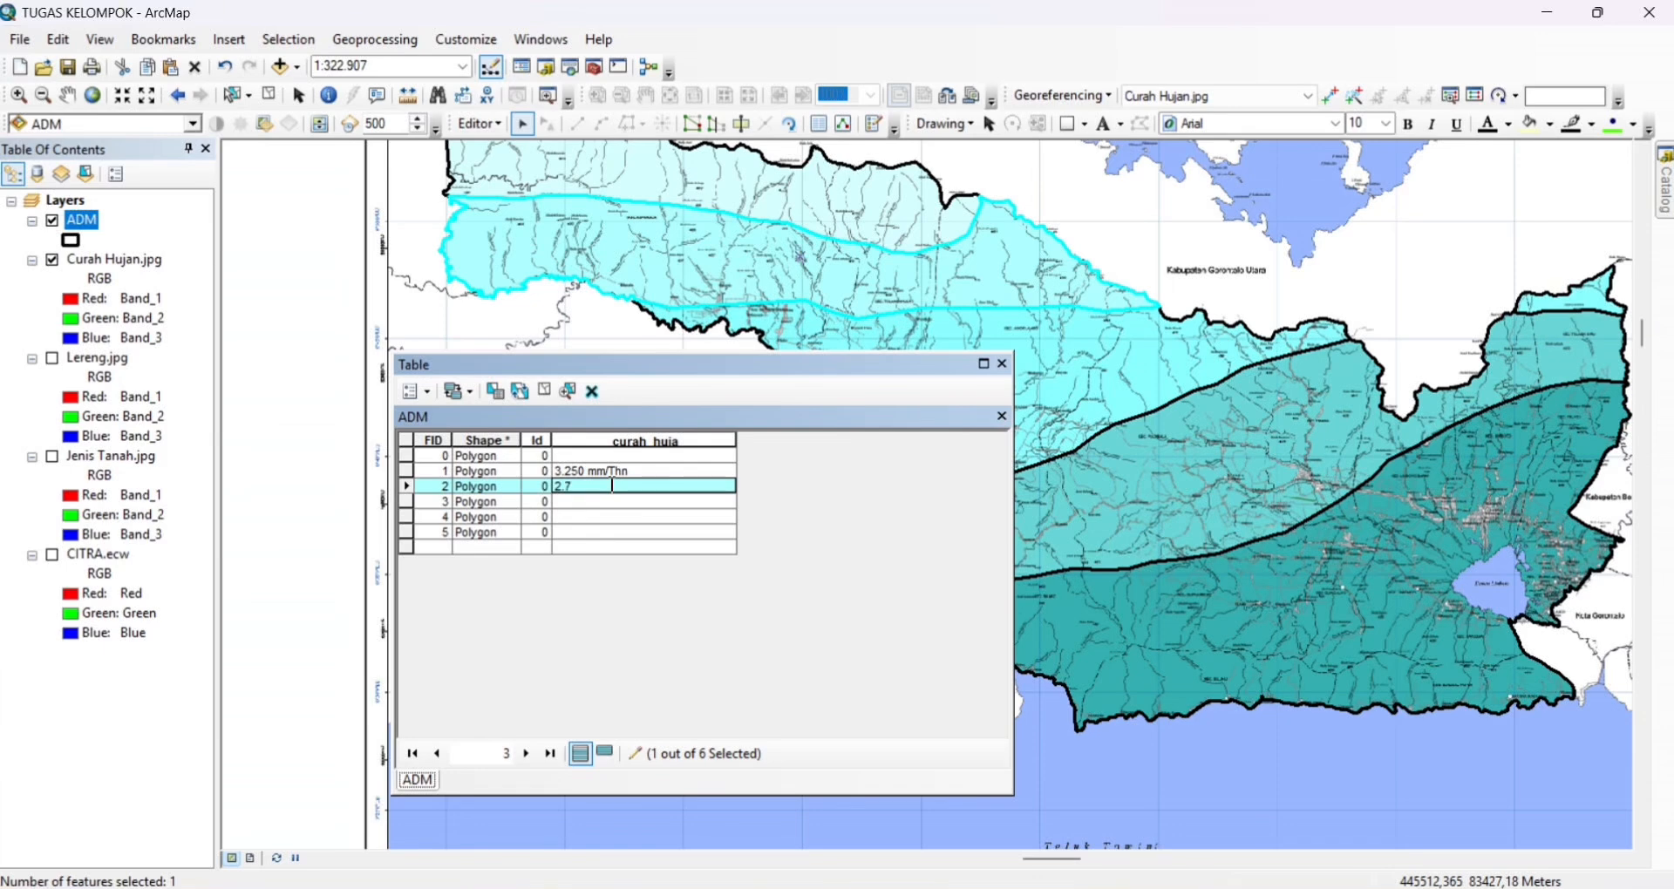
{"action": "type", "text": "50 mm/Thn"}
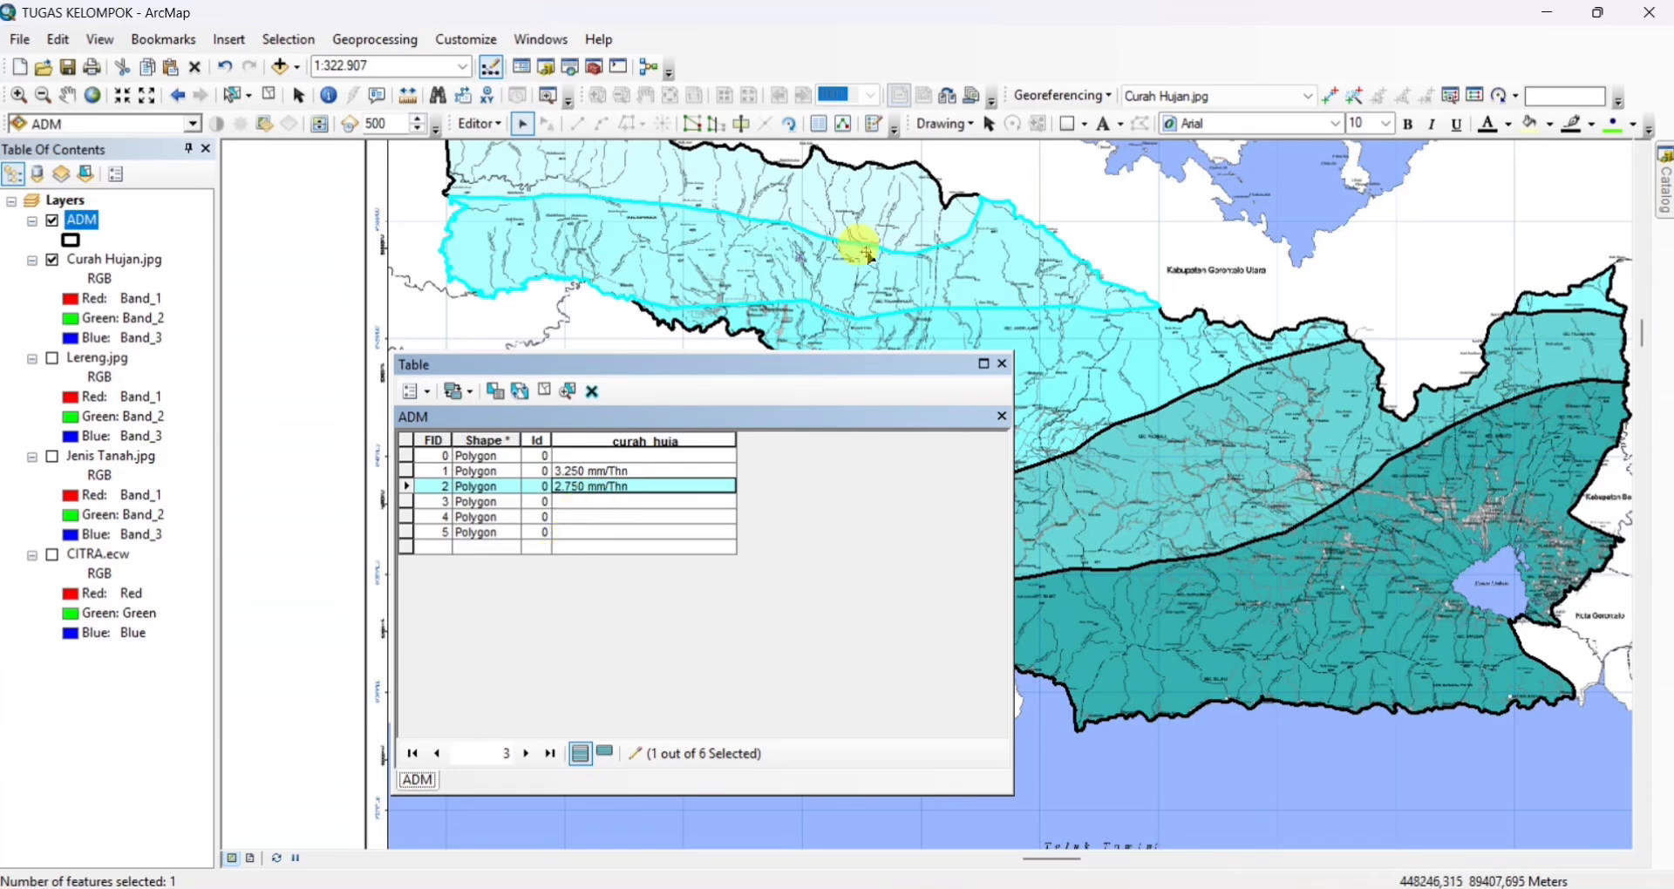
Set curah_huja of the large middle zone polygon, south of the 2.750 mm/Thn zone, to 2.250 mm/Thn
{"action": "left_click_drag", "start_coordinate": [1074, 322], "coordinate": [1123, 314]}
{"action": "left_click", "coordinate": [1101, 351]}
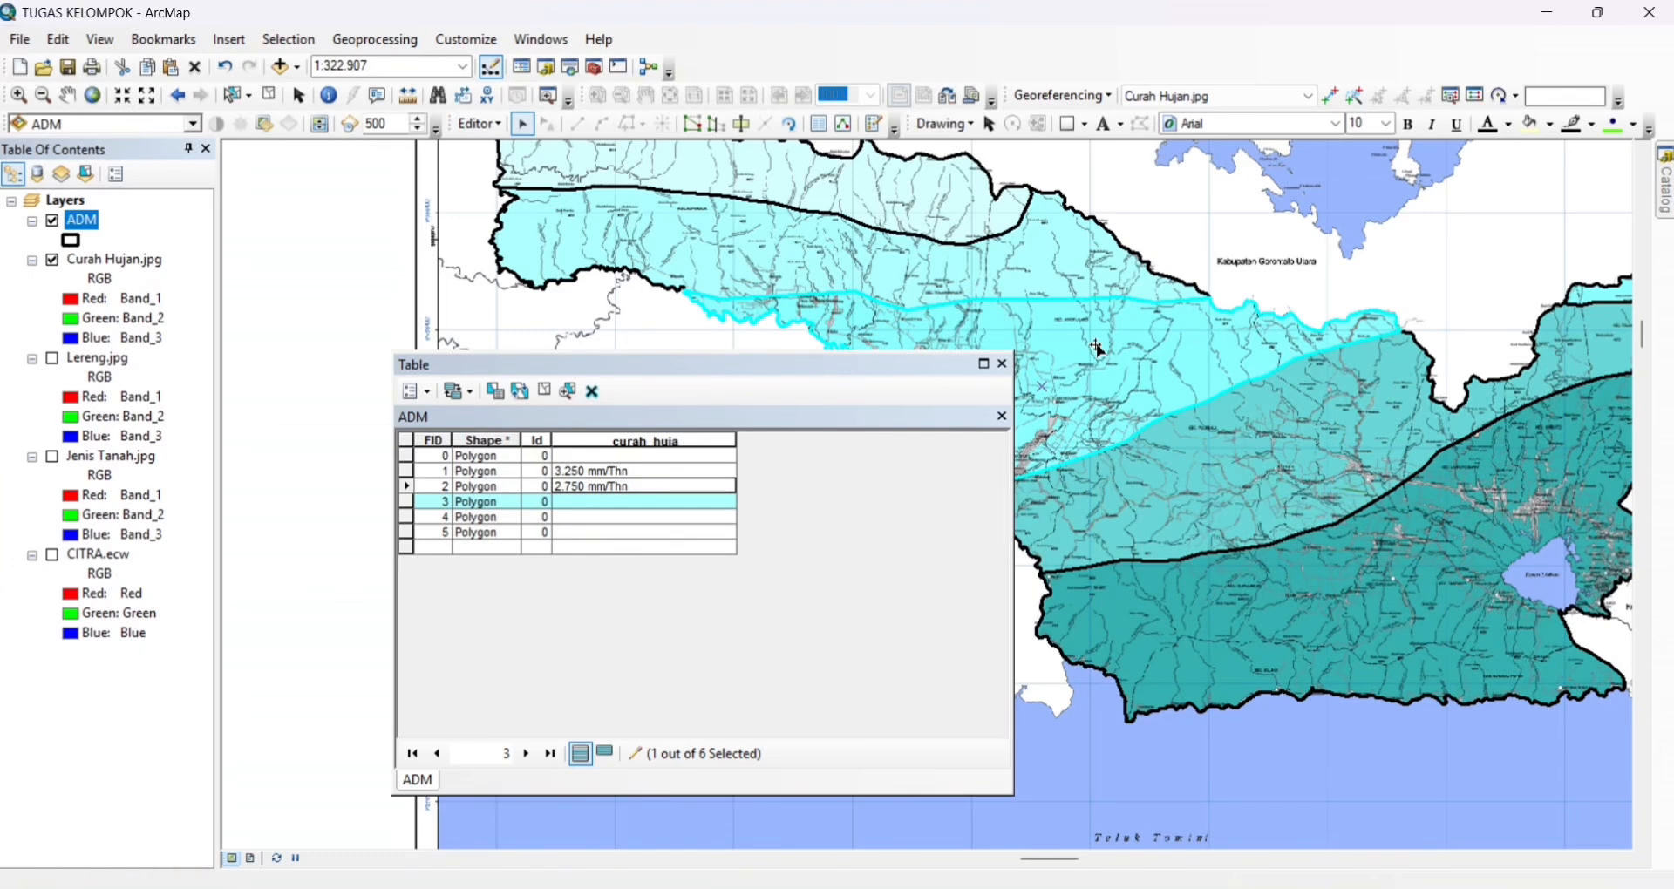
{"action": "left_click", "coordinate": [645, 499]}
{"action": "type", "text": "2"}
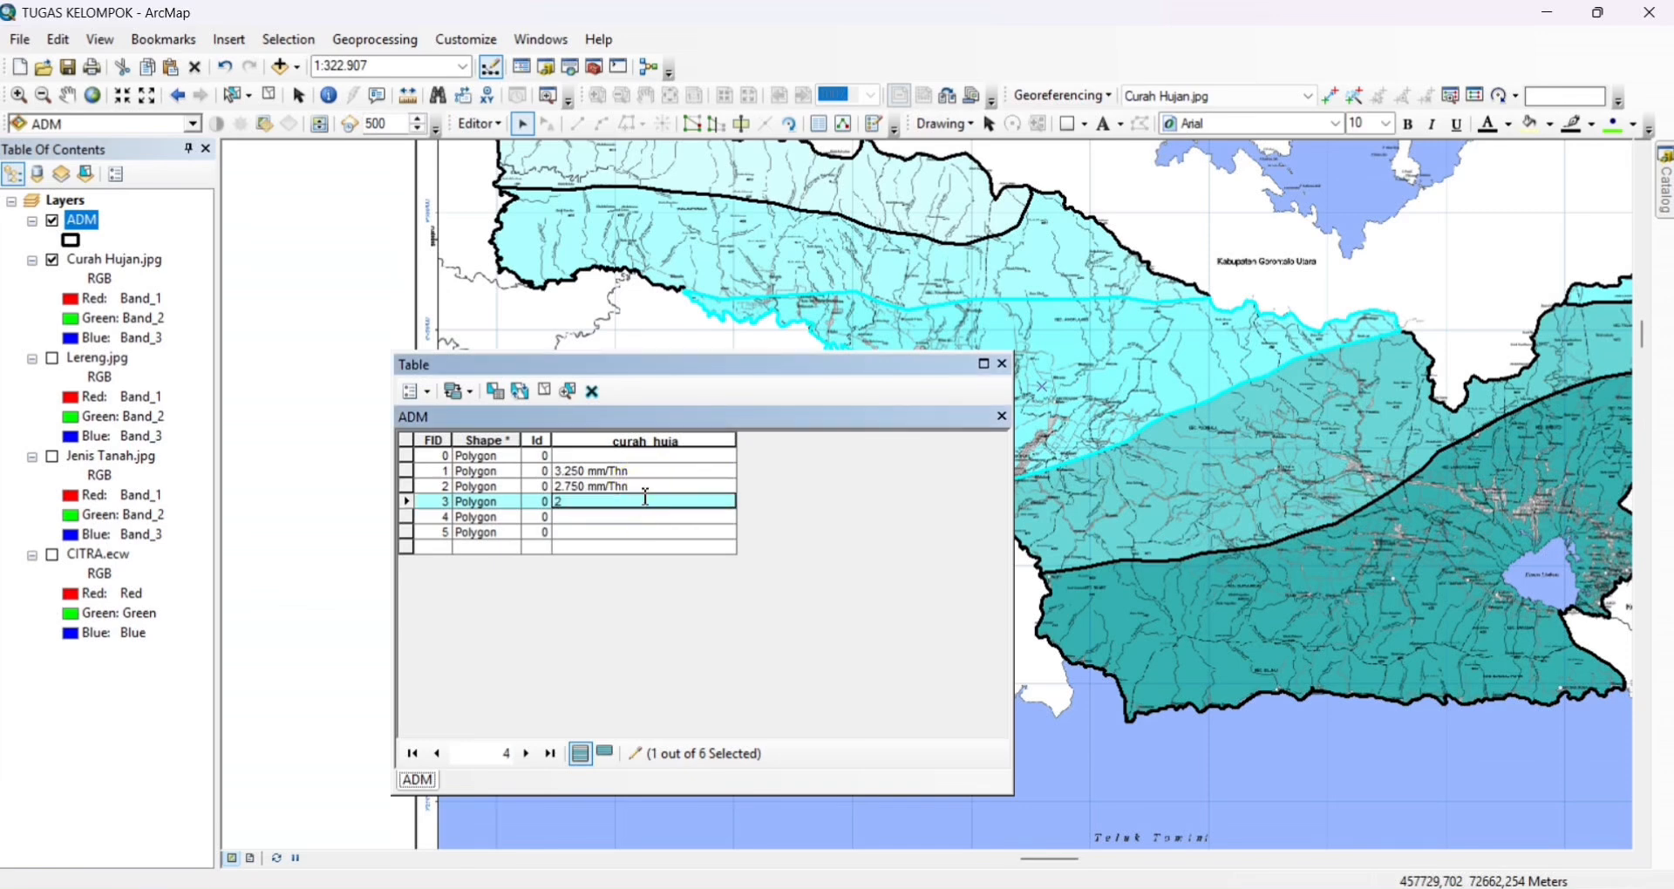
{"action": "type", "text": ".250 mm/Thn"}
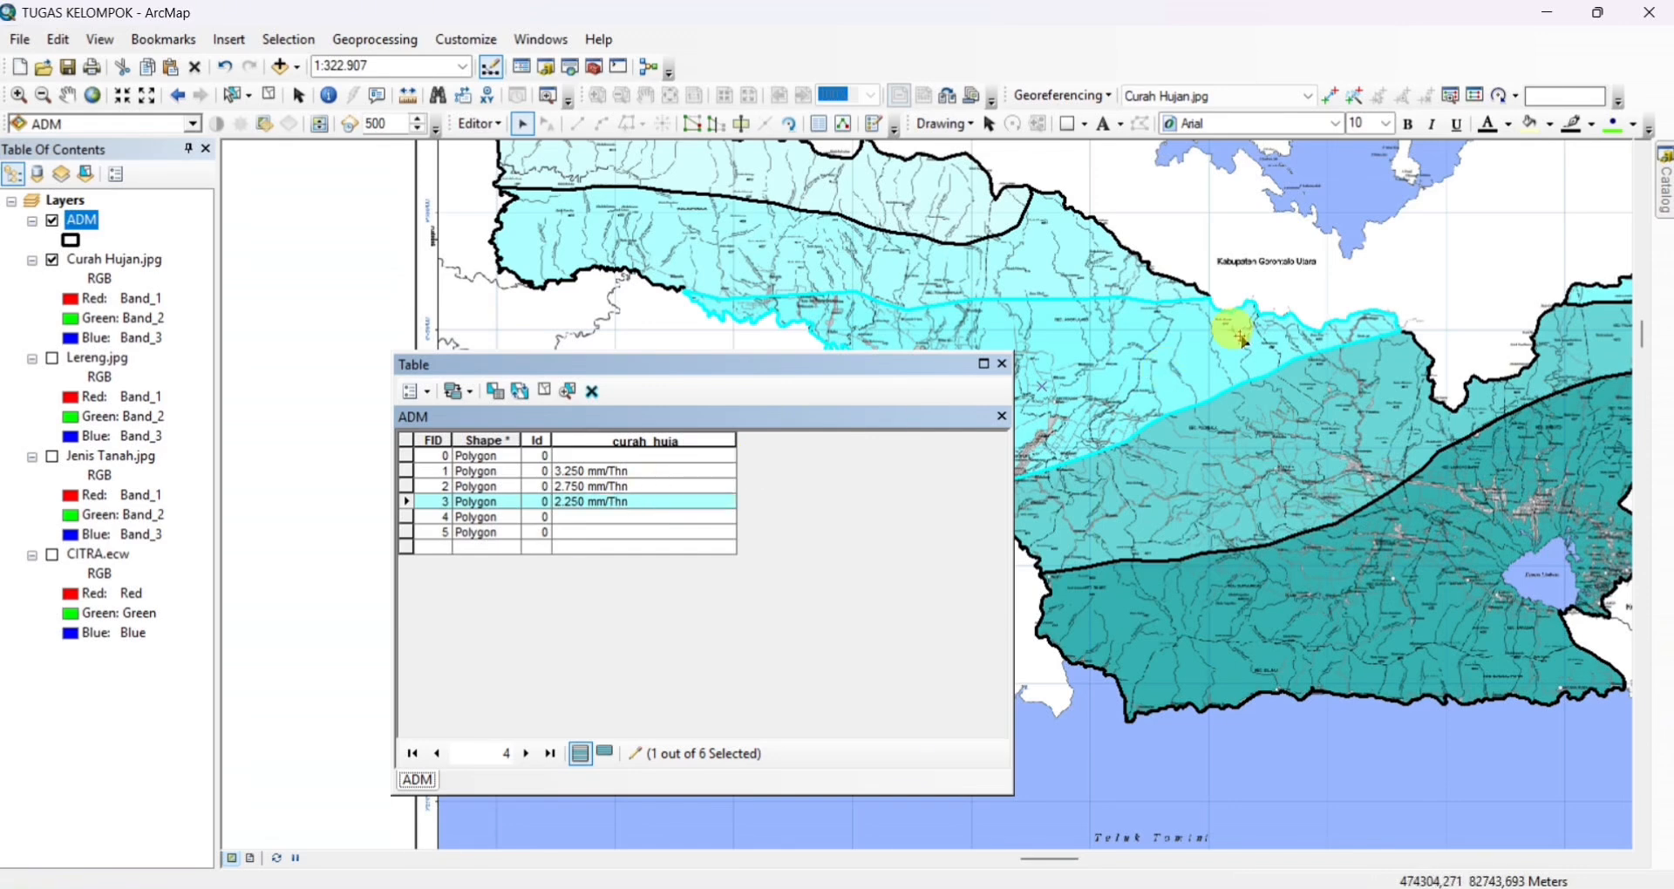
Set curah_huja of the small polygon at the regency's northeastern tip to 2.250 mm/Thn
{"action": "left_click_drag", "start_coordinate": [1233, 317], "coordinate": [993, 343]}
{"action": "left_click", "coordinate": [1333, 314]}
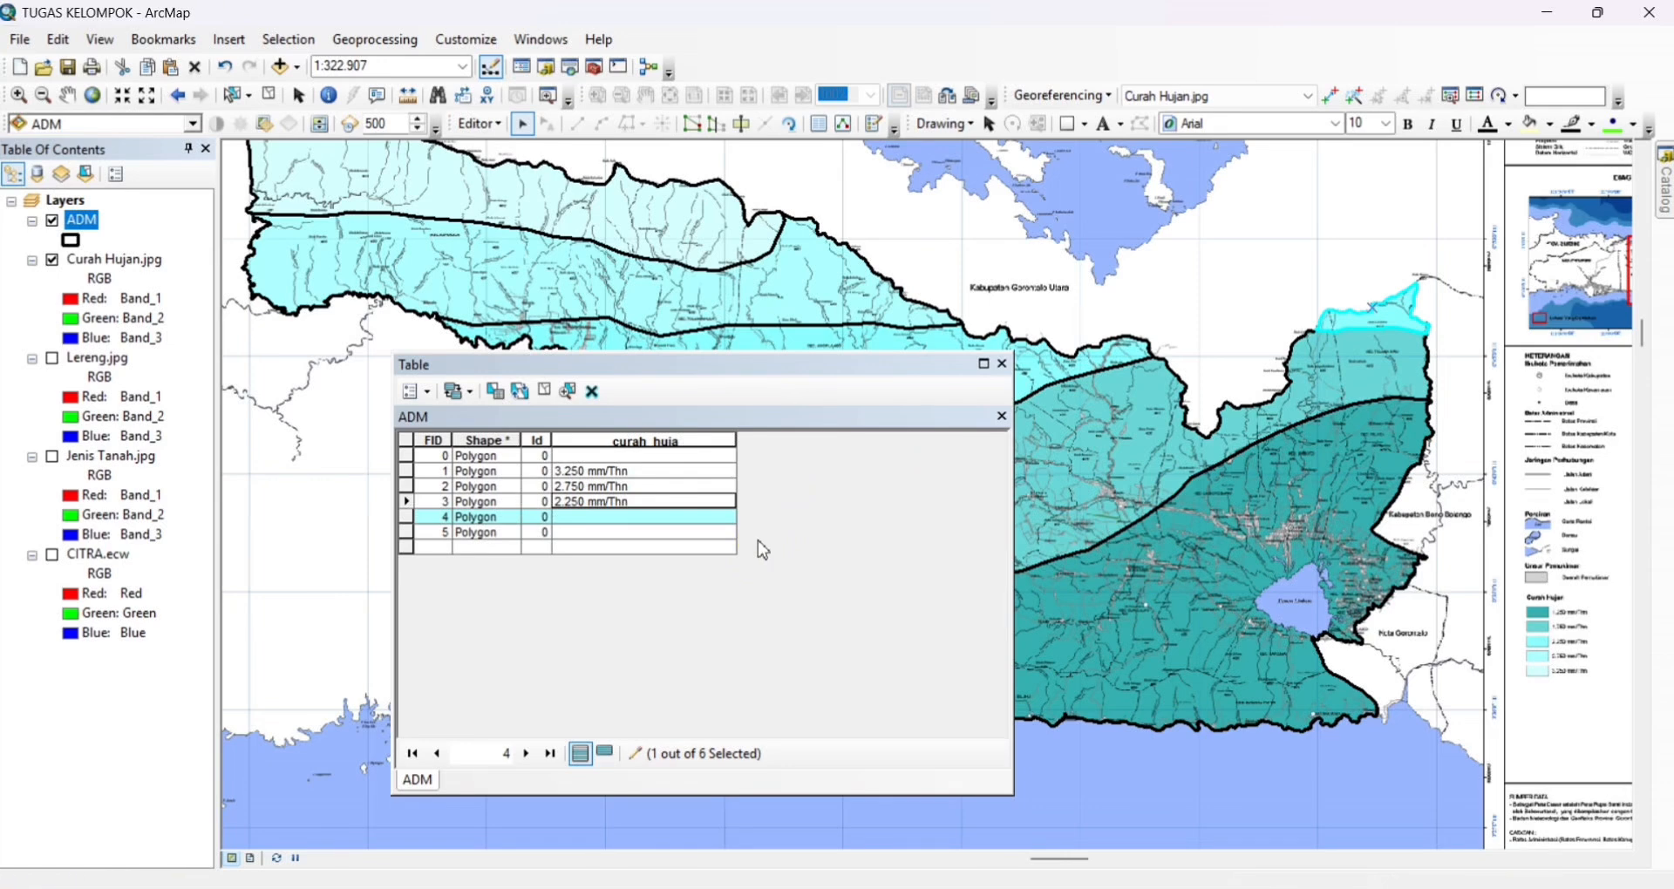
{"action": "left_click", "coordinate": [667, 517]}
{"action": "type", "text": "2"}
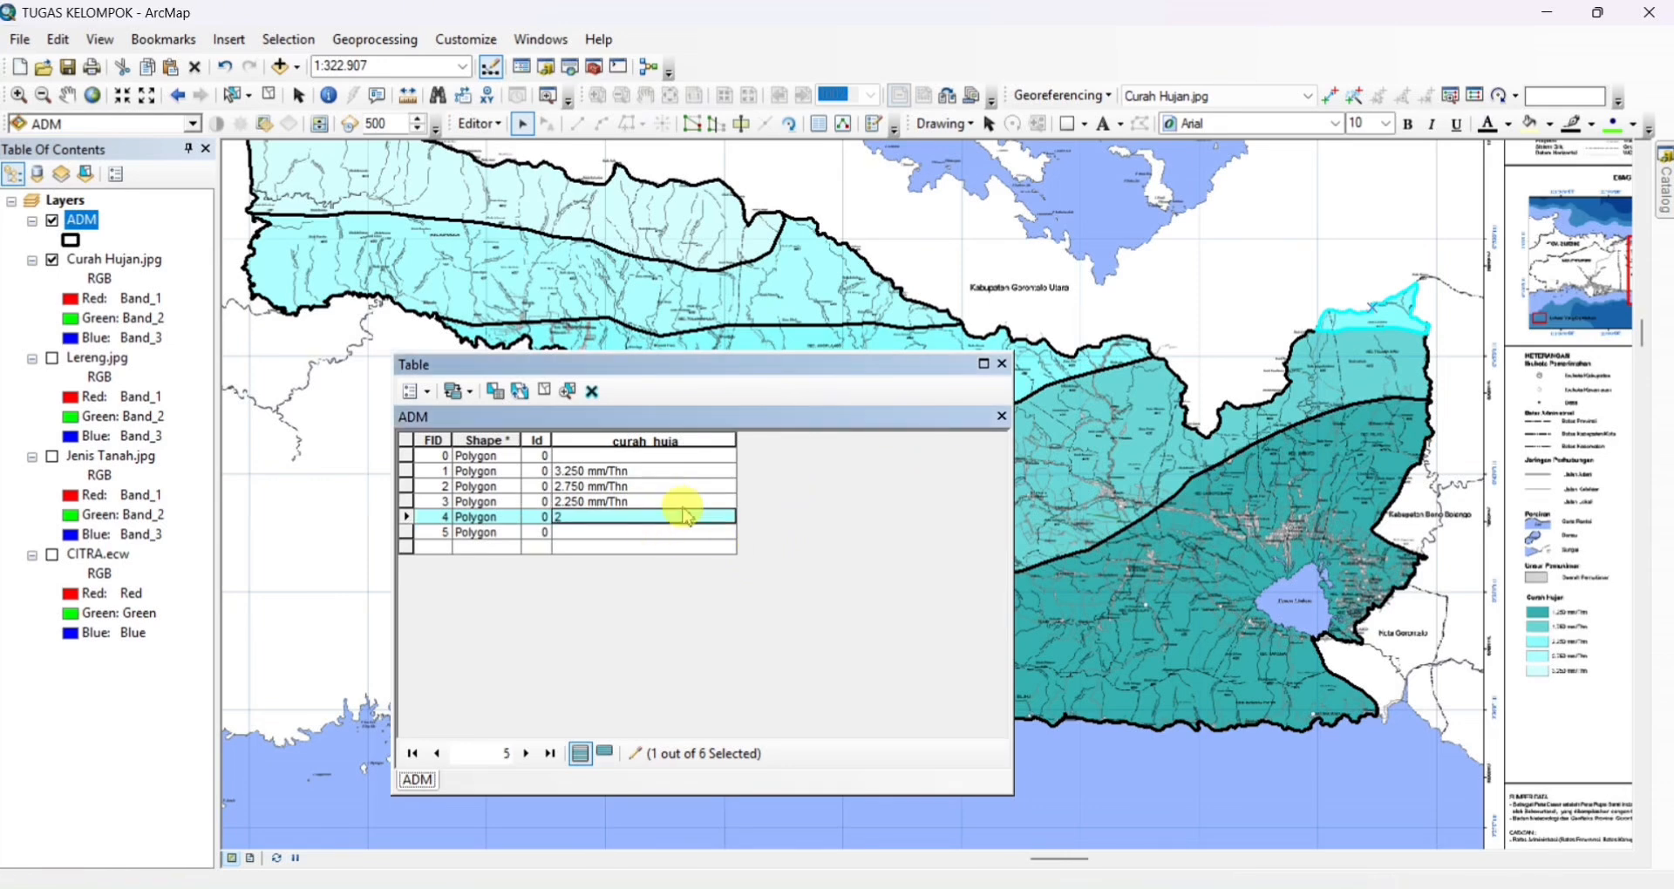
{"action": "type", "text": ".250 mm/Thn"}
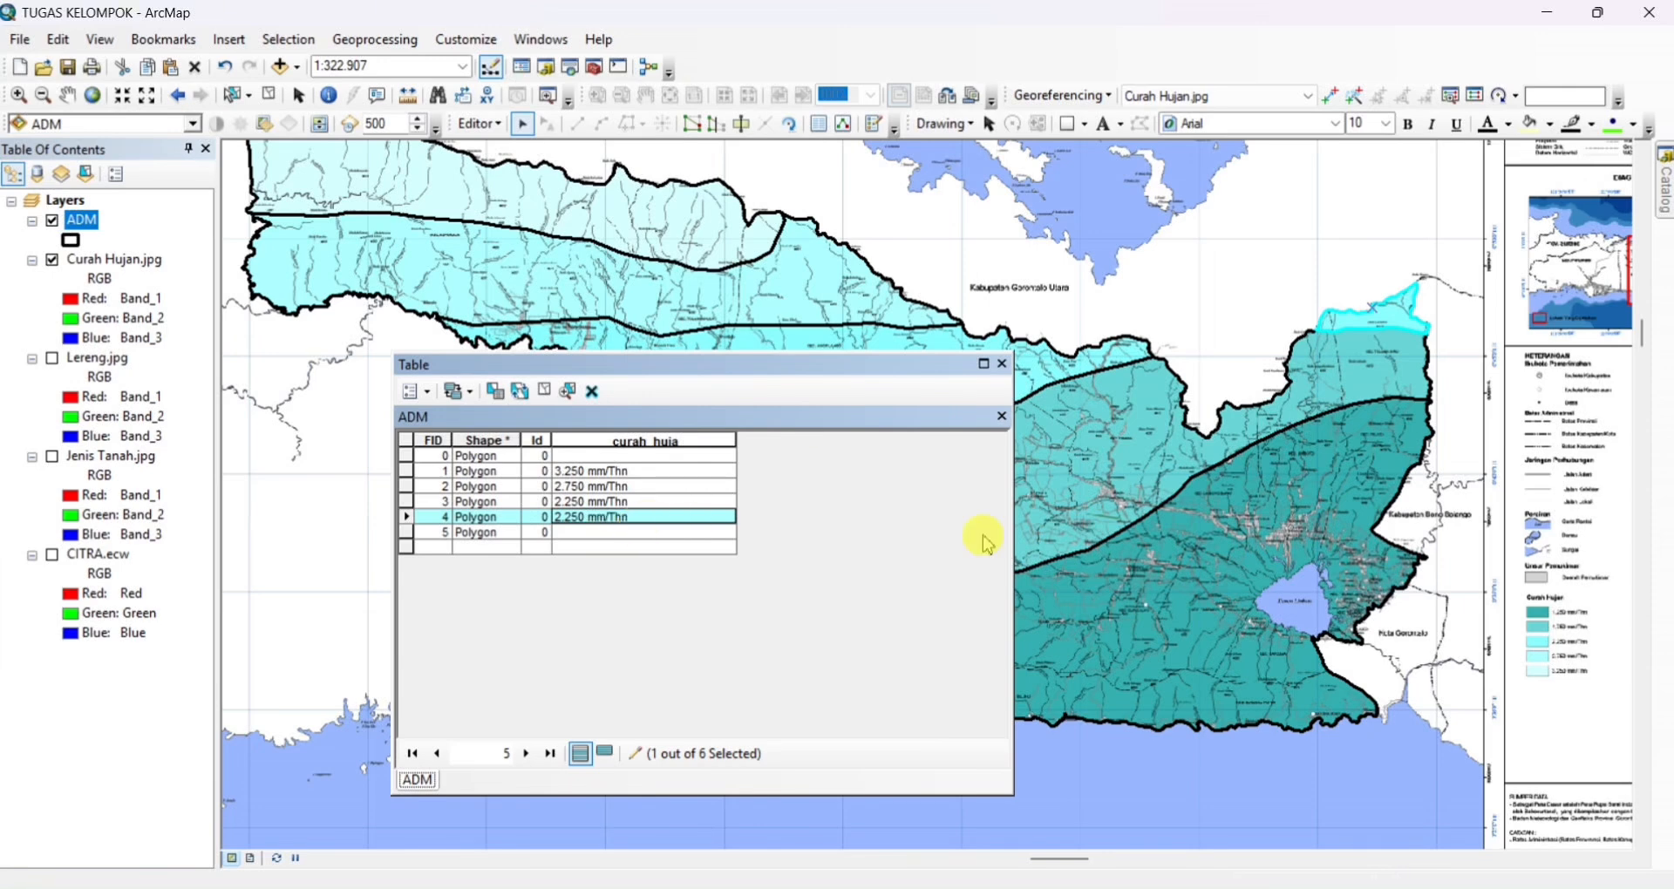
Set curah_huja of the second-darkest zone polygon, just north of the darkest one, to 1.750 mm/Thn
{"action": "left_click_drag", "start_coordinate": [1117, 503], "coordinate": [1329, 428]}
{"action": "left_click", "coordinate": [1230, 427]}
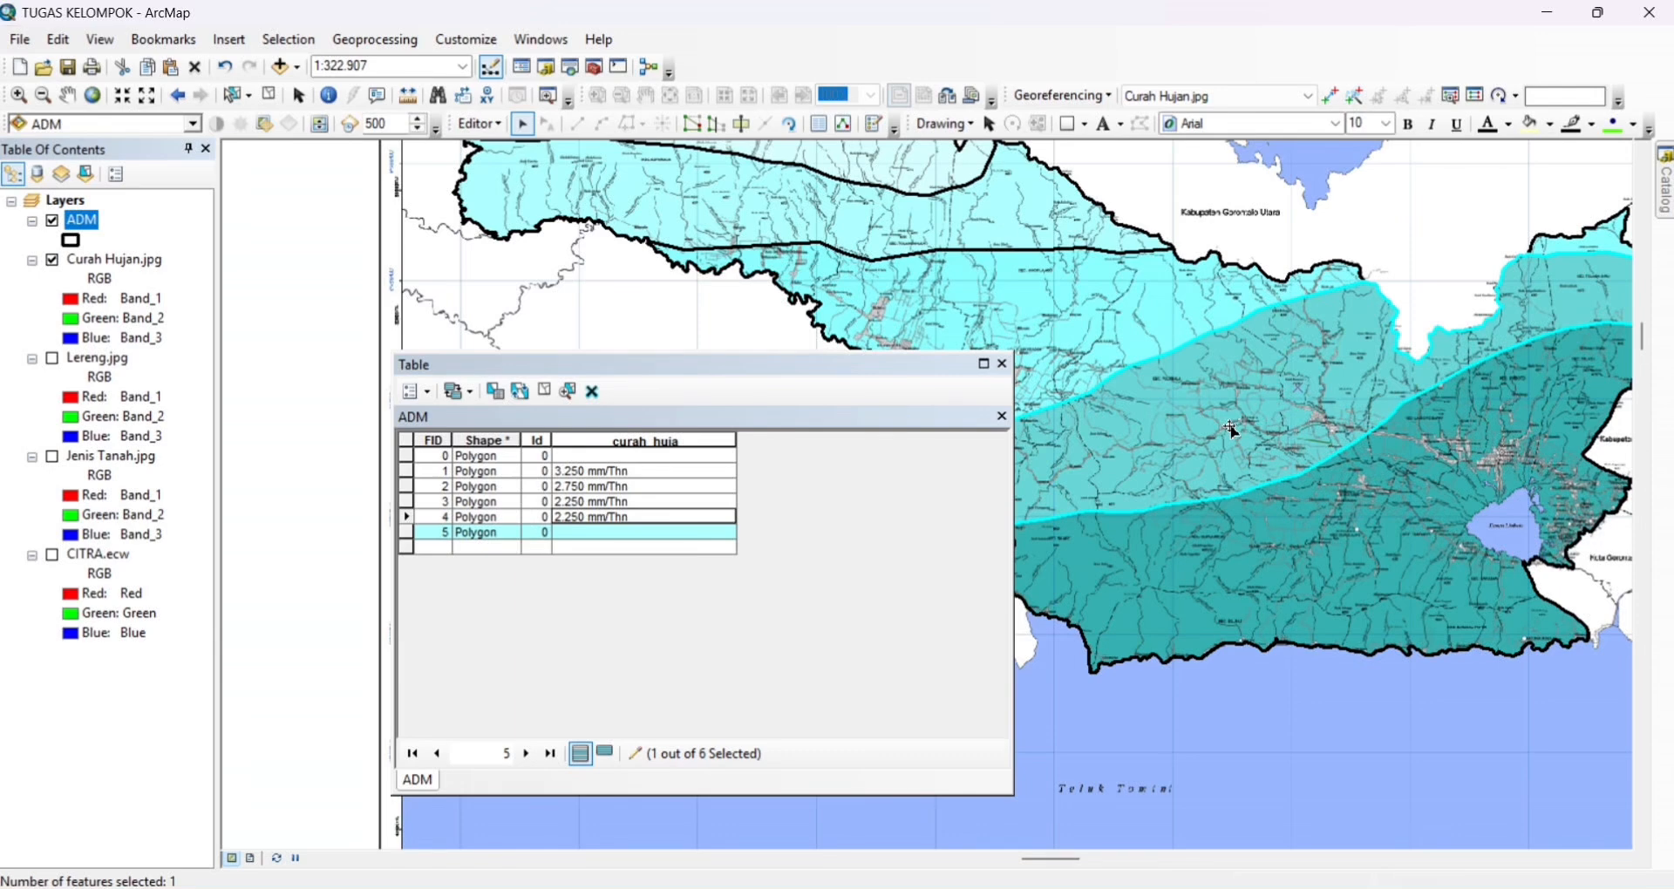
{"action": "left_click", "coordinate": [690, 532]}
{"action": "type", "text": "1"}
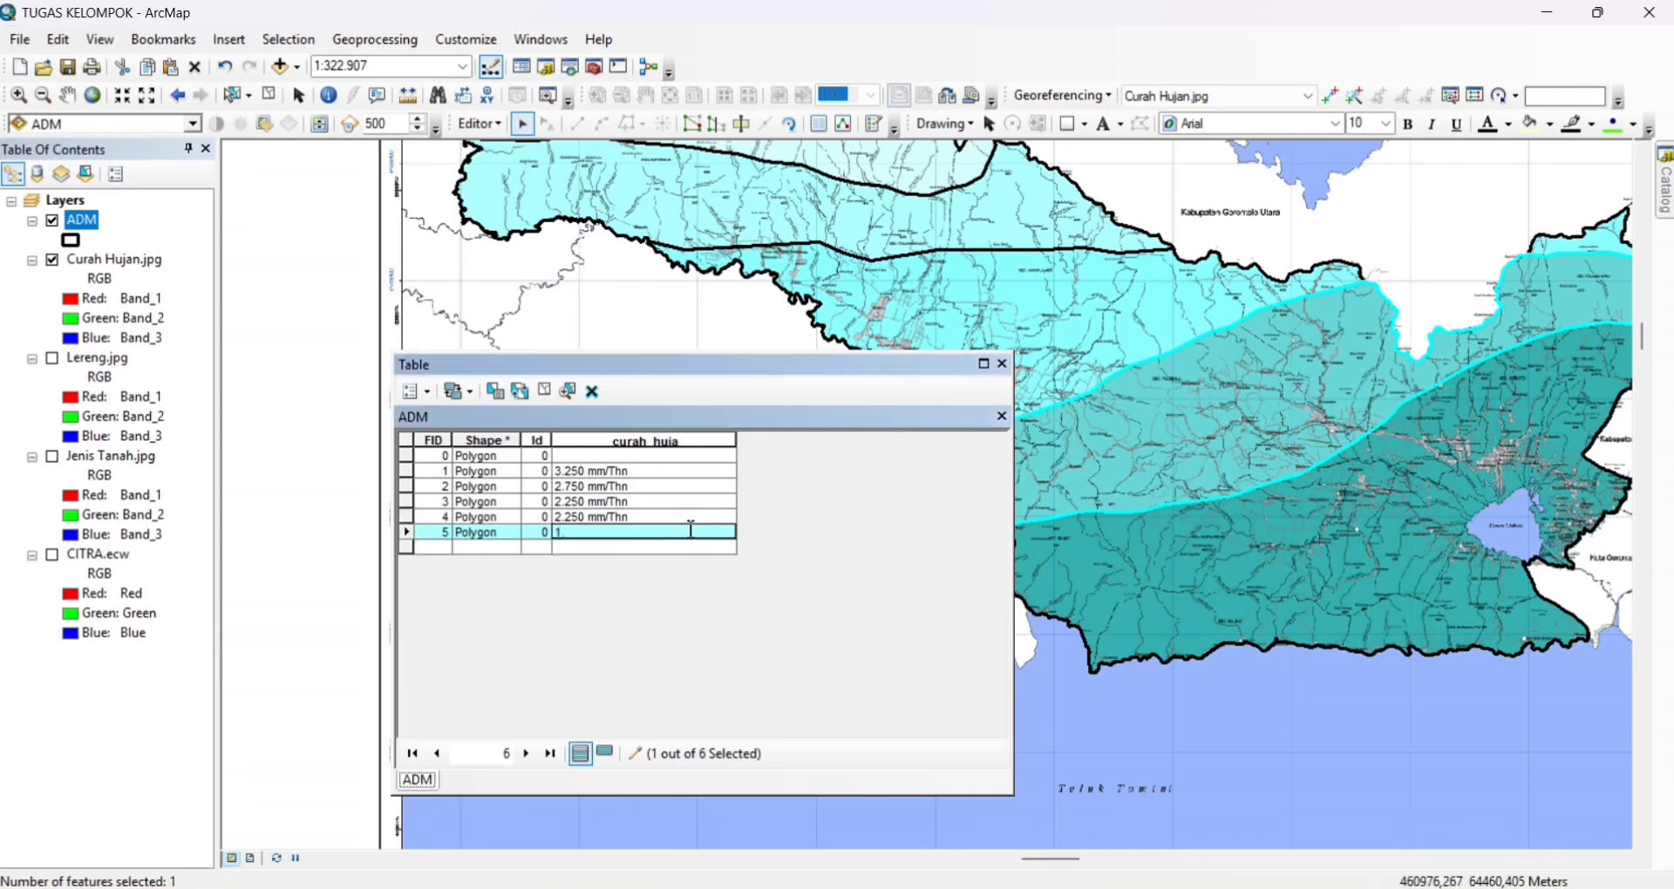
{"action": "type", "text": ".750 mm/Thn"}
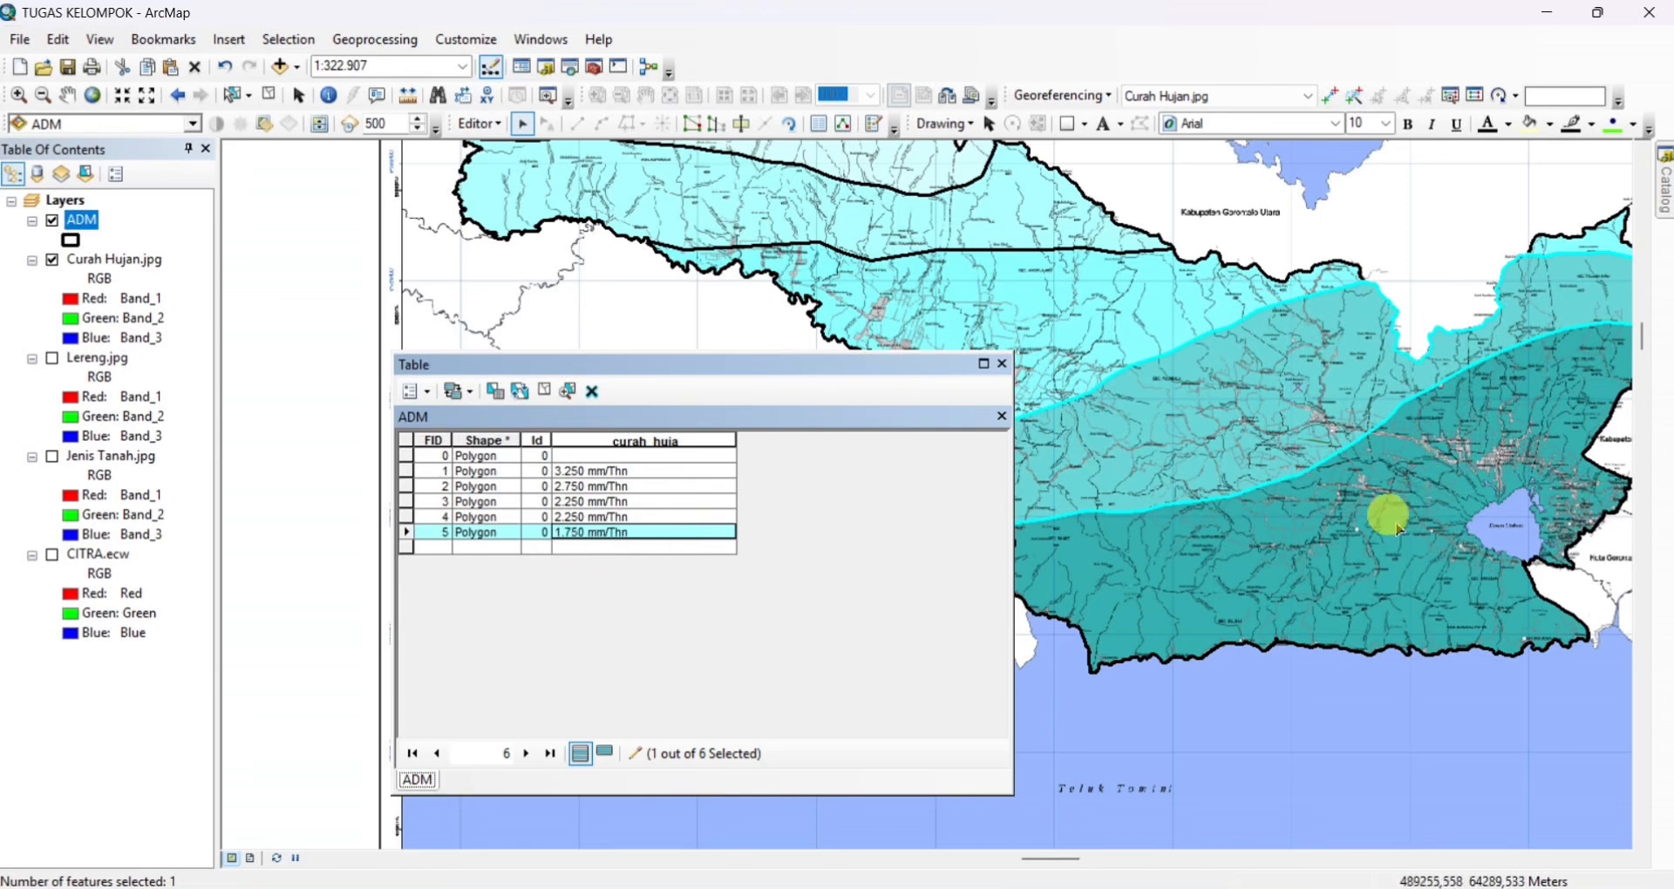
Set curah_huja of the darkest, southeastern zone polygon around Danau Limboto to 1.250 mm/Thn
{"action": "left_click_drag", "start_coordinate": [1306, 576], "coordinate": [1110, 582]}
{"action": "left_click", "coordinate": [1110, 582]}
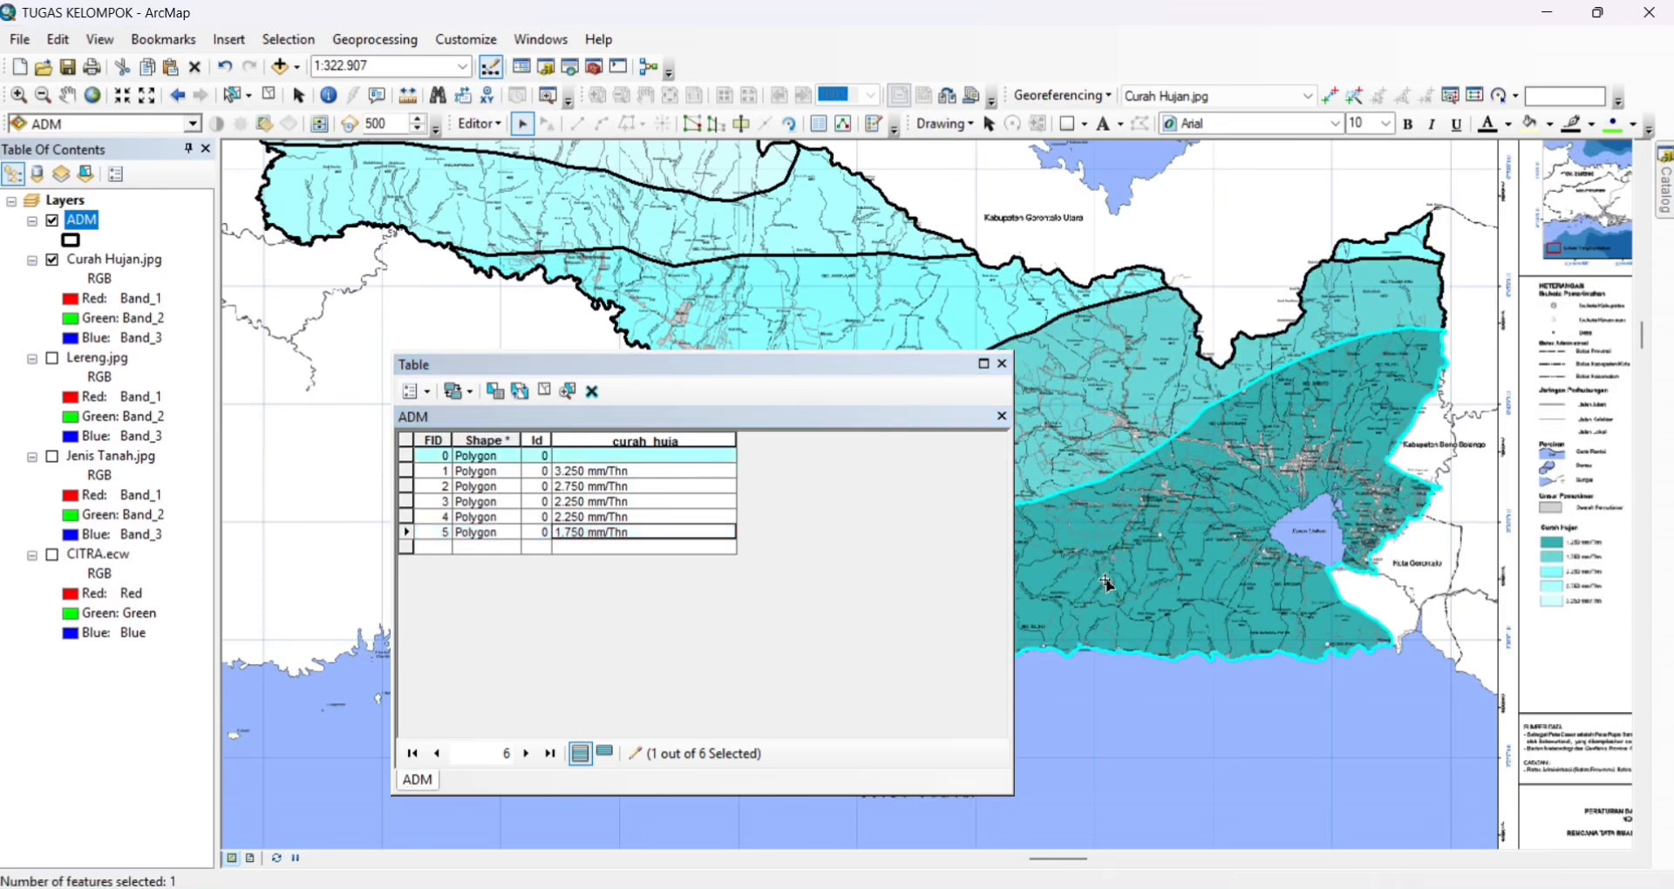
{"action": "left_click", "coordinate": [633, 458]}
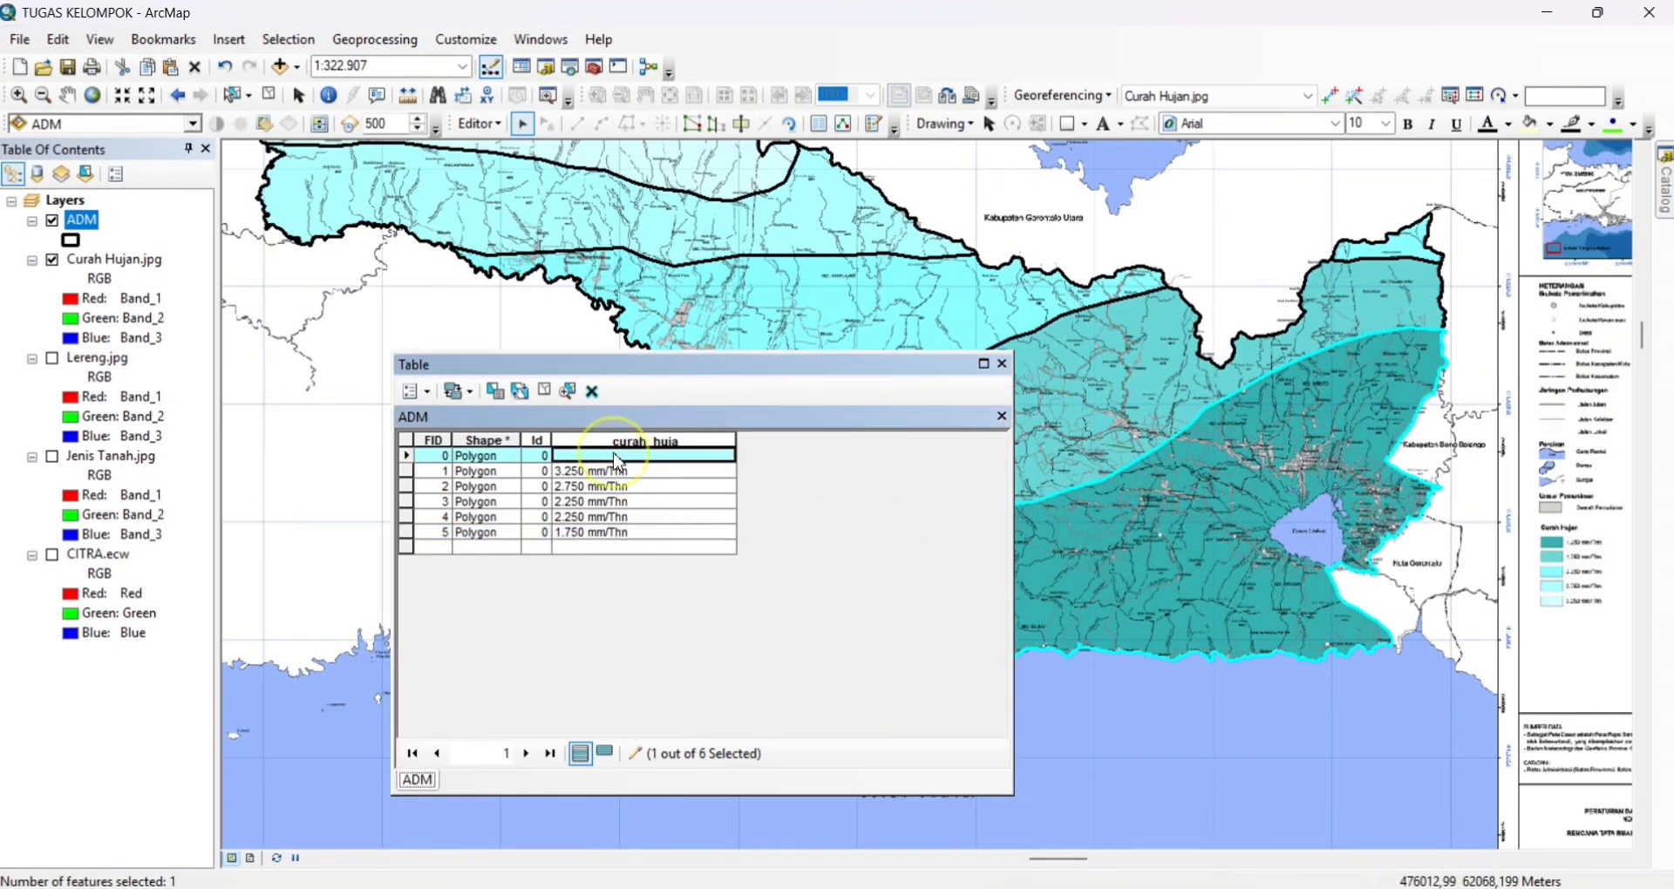
{"action": "type", "text": "1.25"}
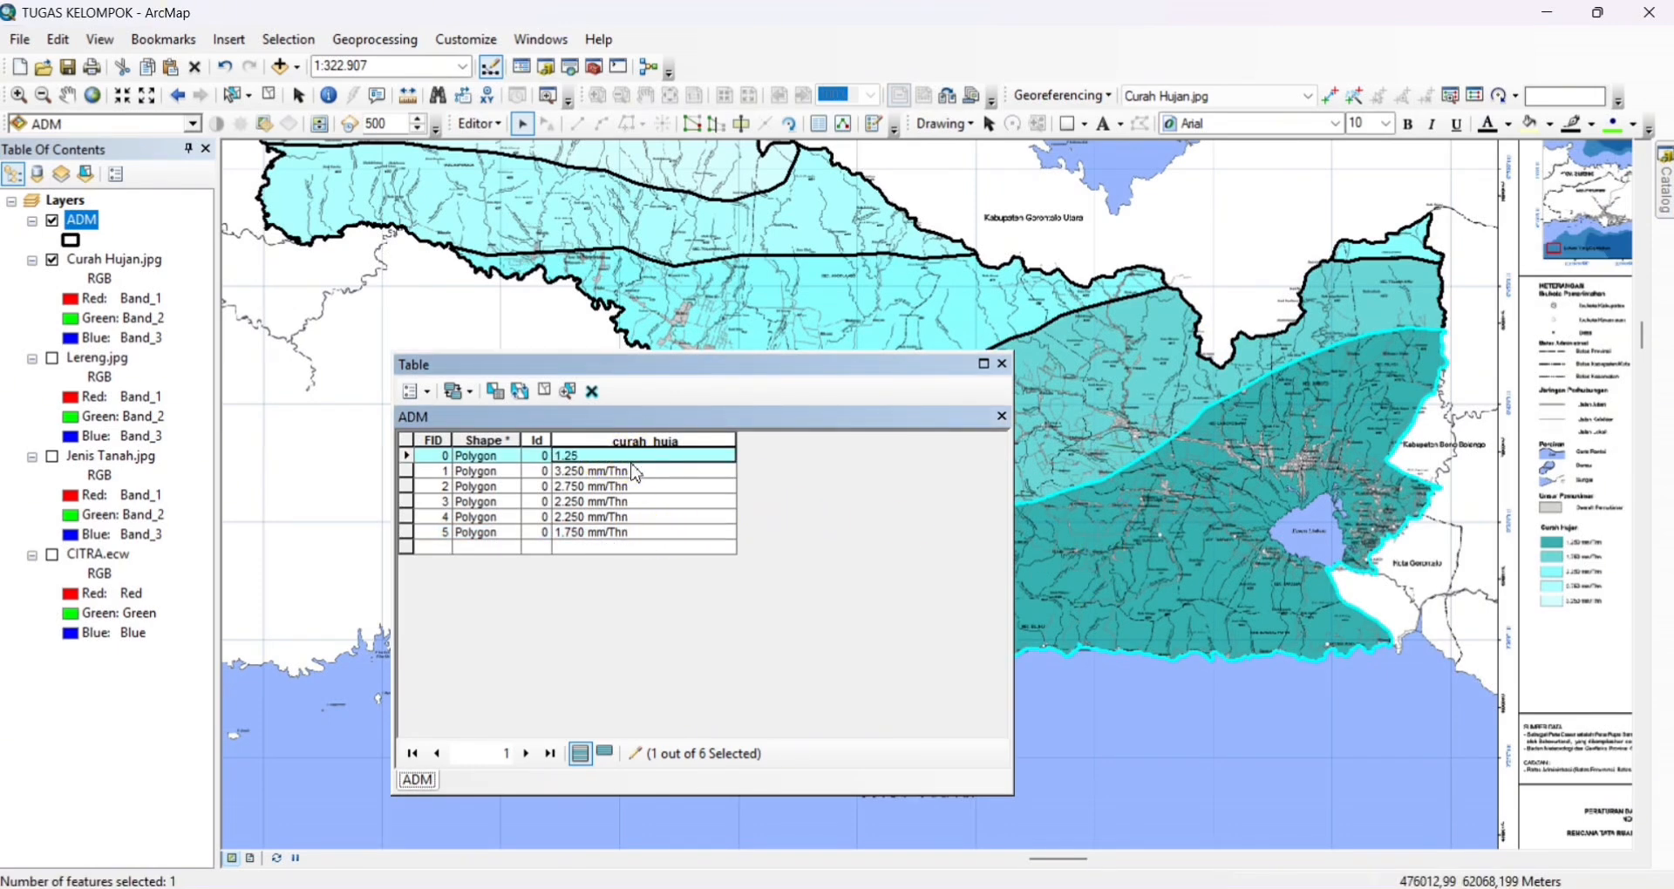
{"action": "type", "text": "0"}
{"action": "left_click", "coordinate": [634, 456]}
{"action": "type", "text": "mm/Thn"}
{"action": "left_click", "coordinate": [652, 455]}
{"action": "left_click", "coordinate": [480, 124]}
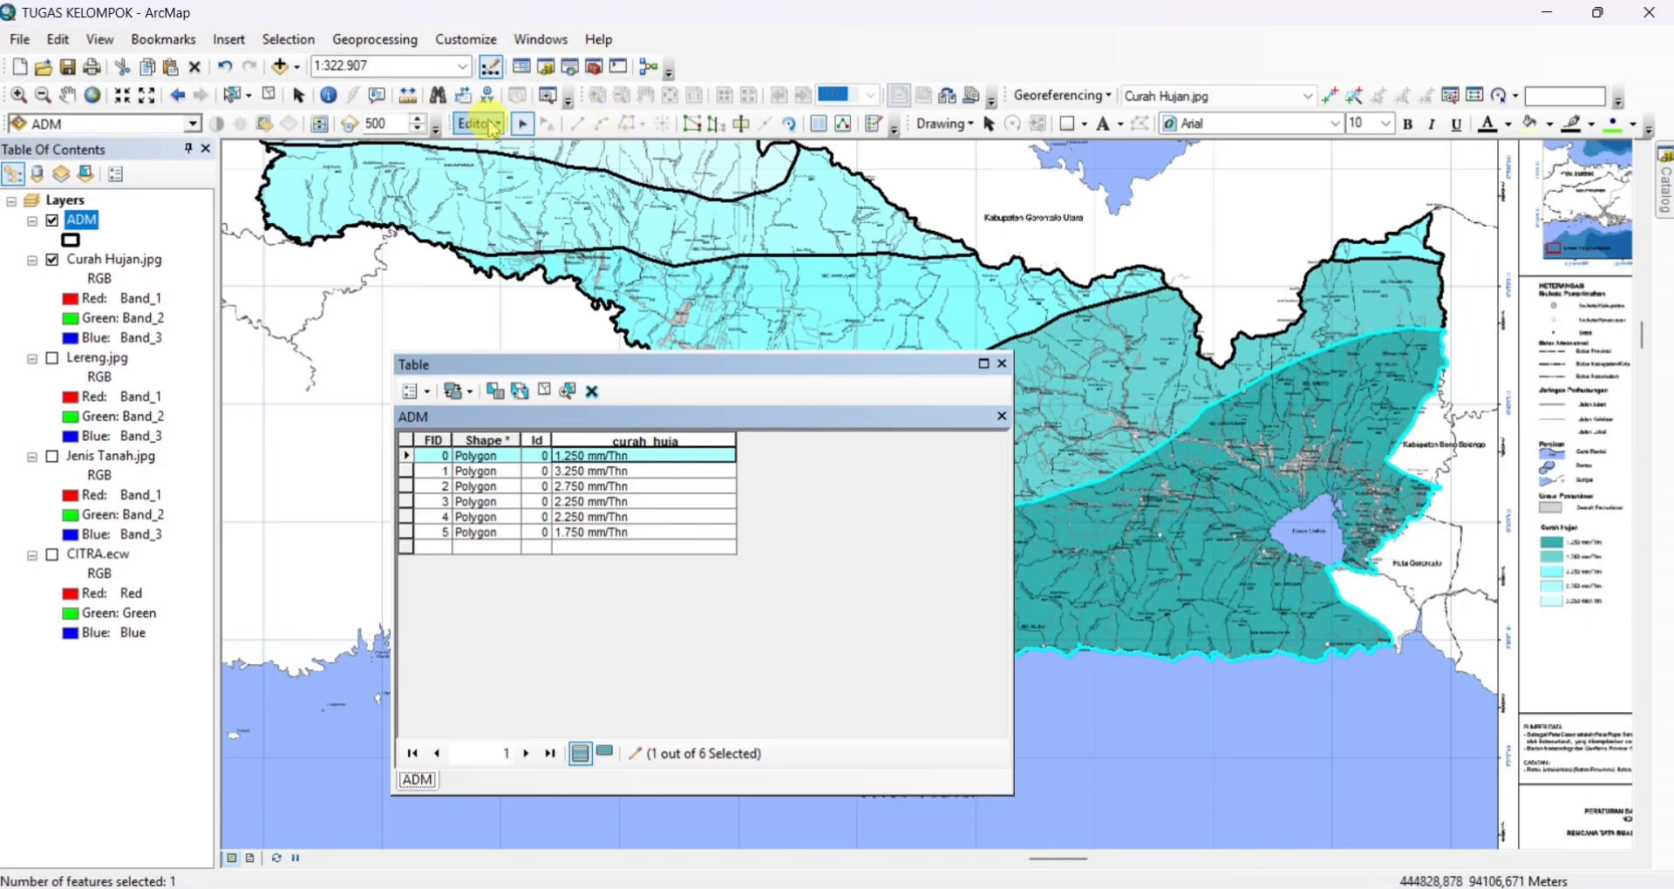
End the ADM edit session with its edits saved and close the attribute table
{"action": "left_click", "coordinate": [516, 177]}
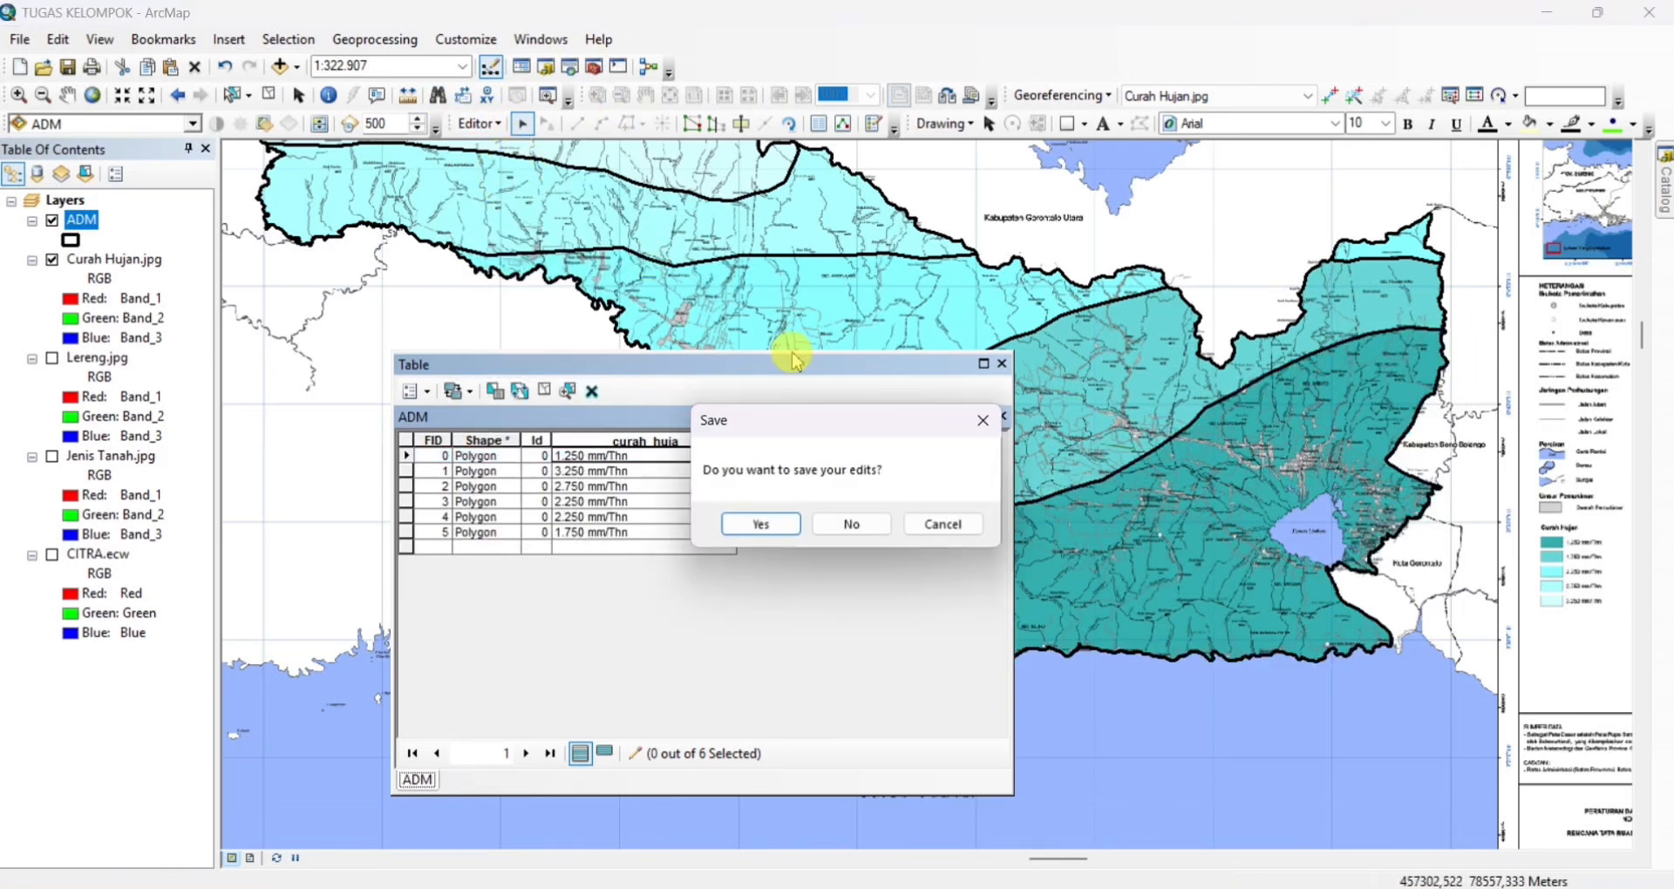
{"action": "left_click", "coordinate": [776, 523]}
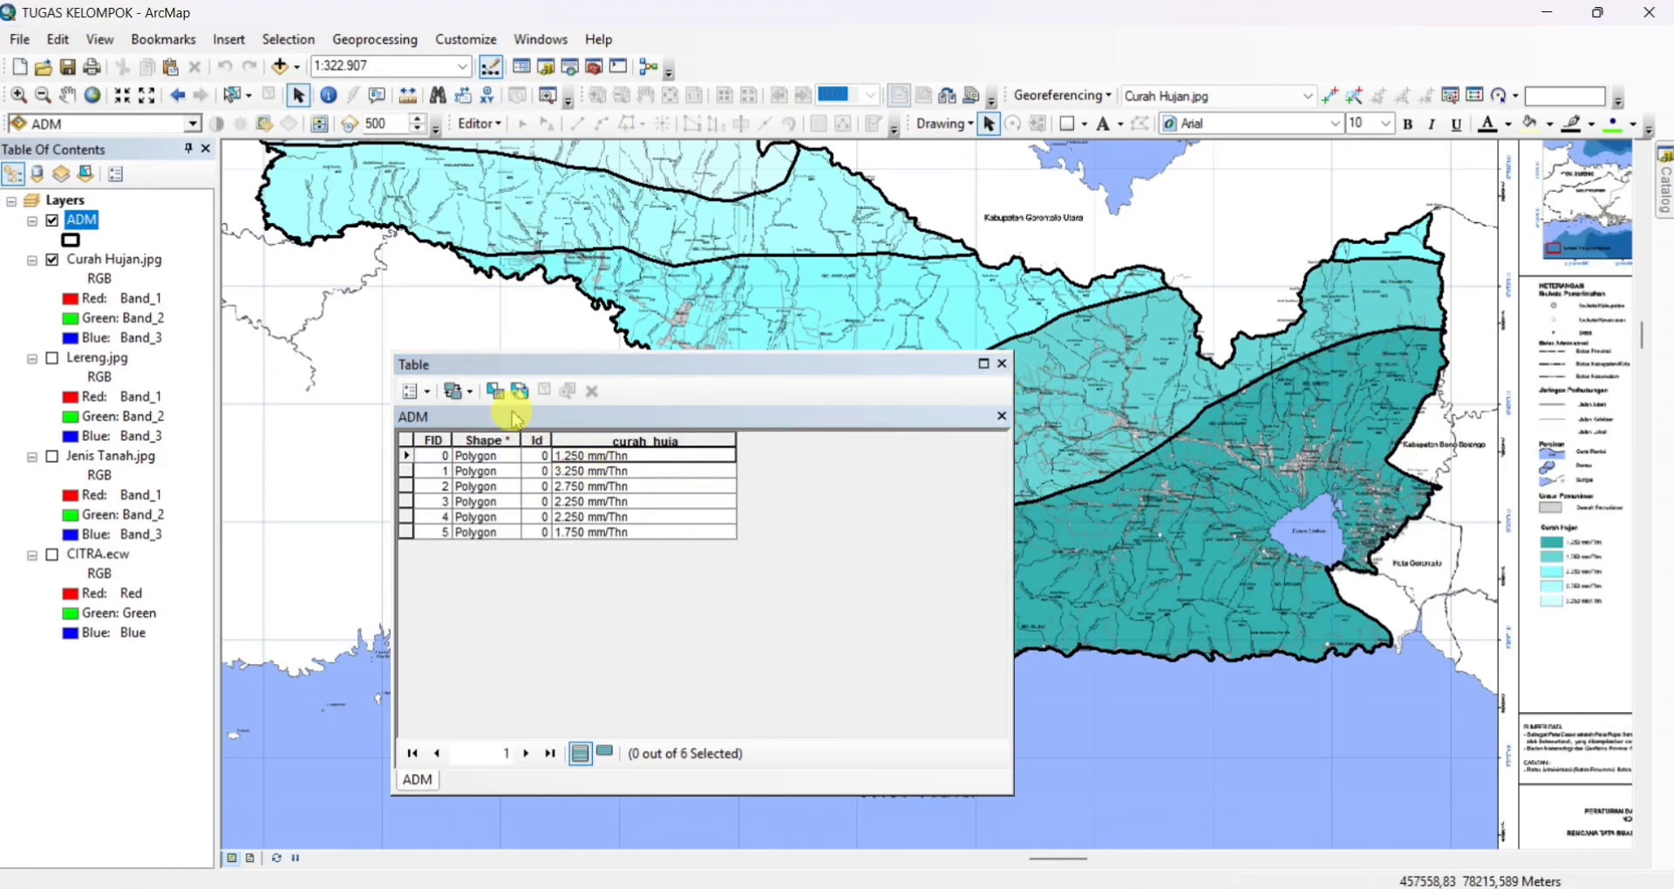
{"action": "left_click", "coordinate": [1002, 363]}
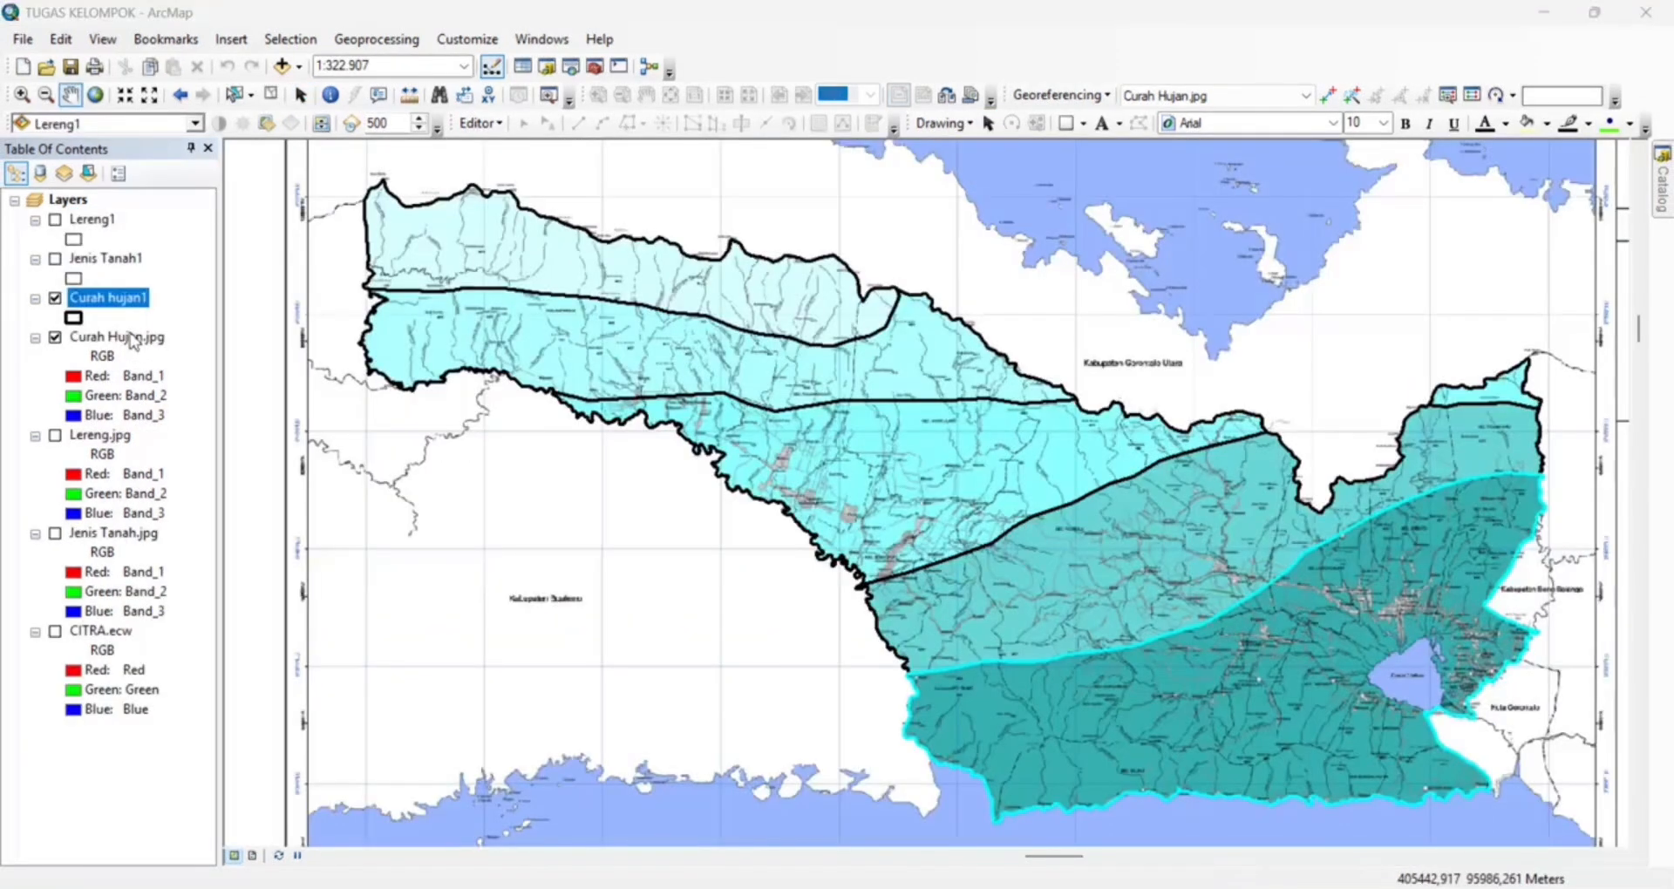
Add a Double field named SKOR to the Curah hujan1 attribute table and start an edit session
{"action": "right_click", "coordinate": [137, 303]}
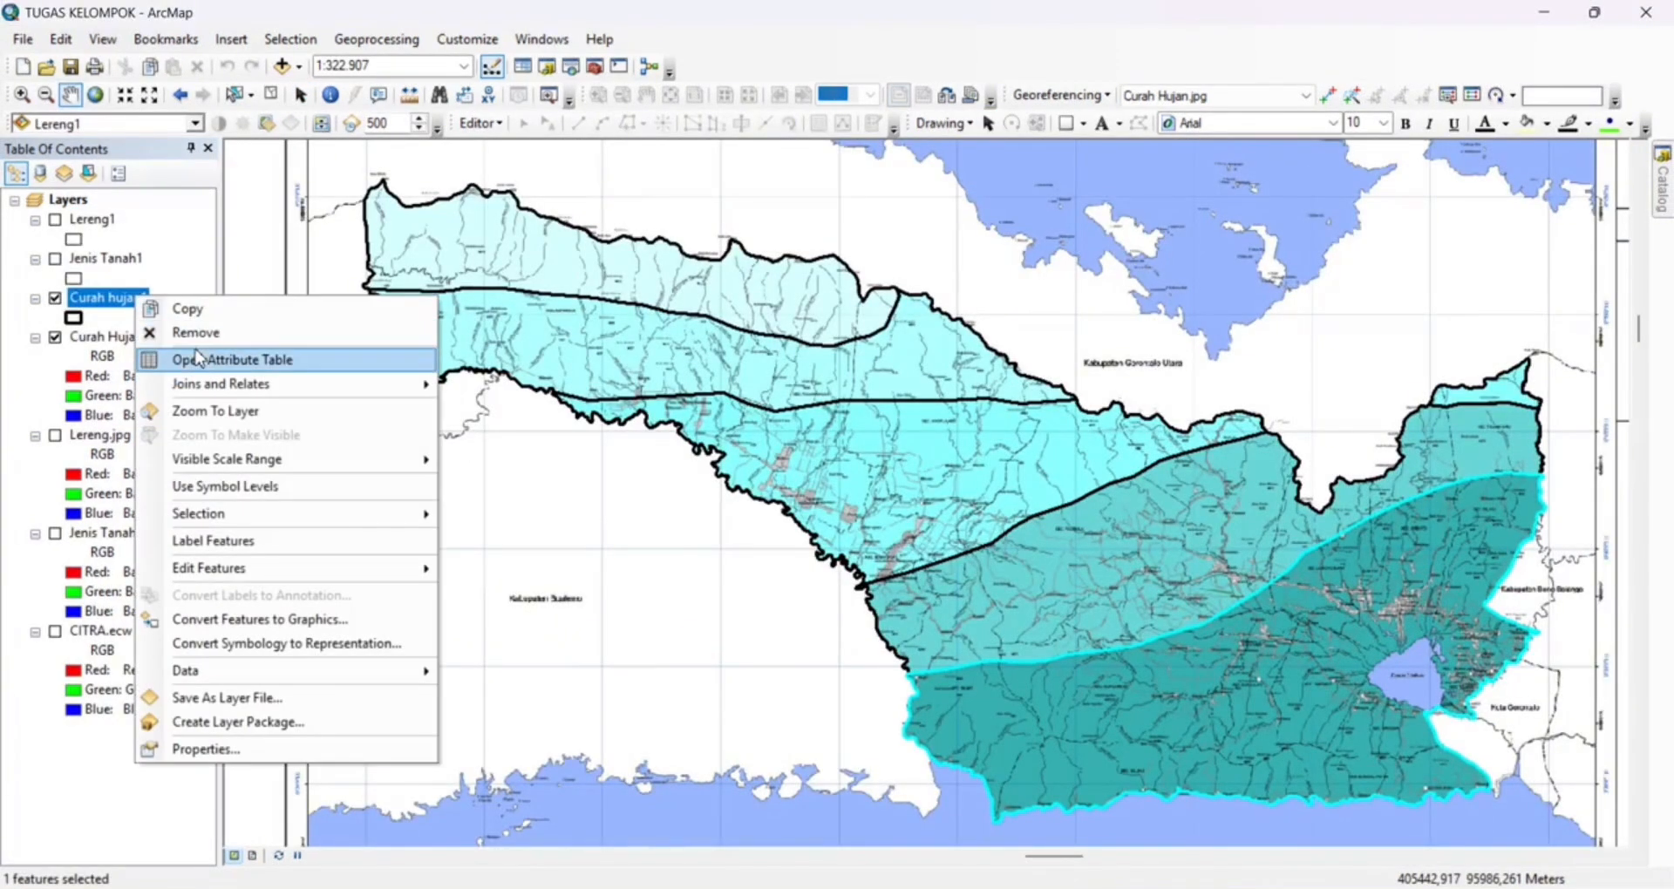
{"action": "left_click", "coordinate": [200, 361]}
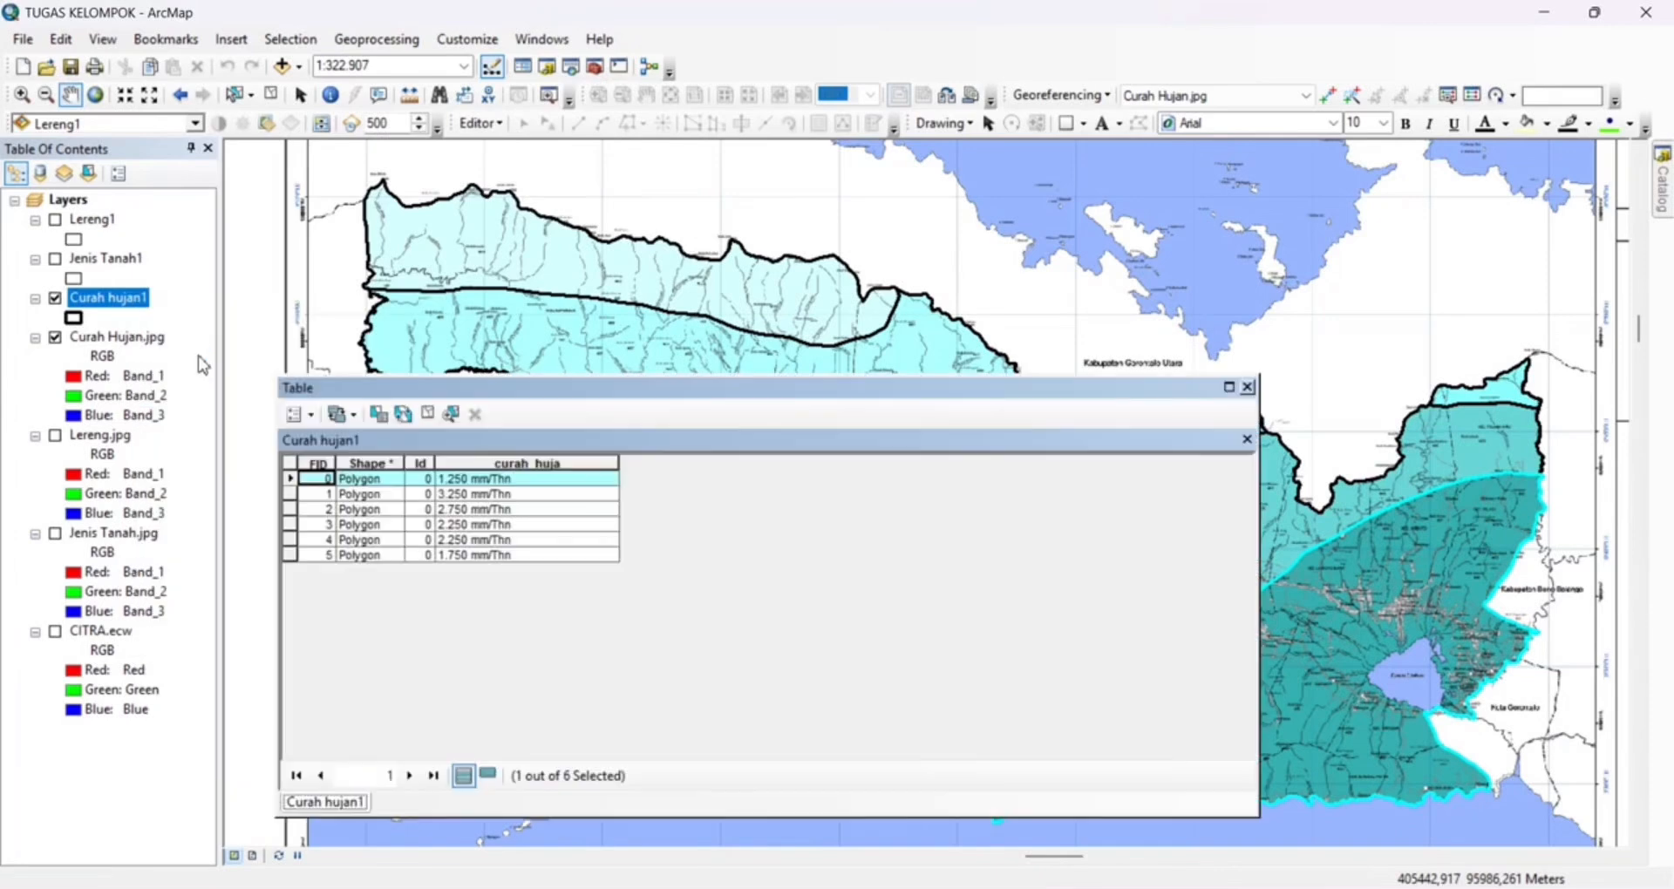
{"action": "left_click", "coordinate": [313, 416]}
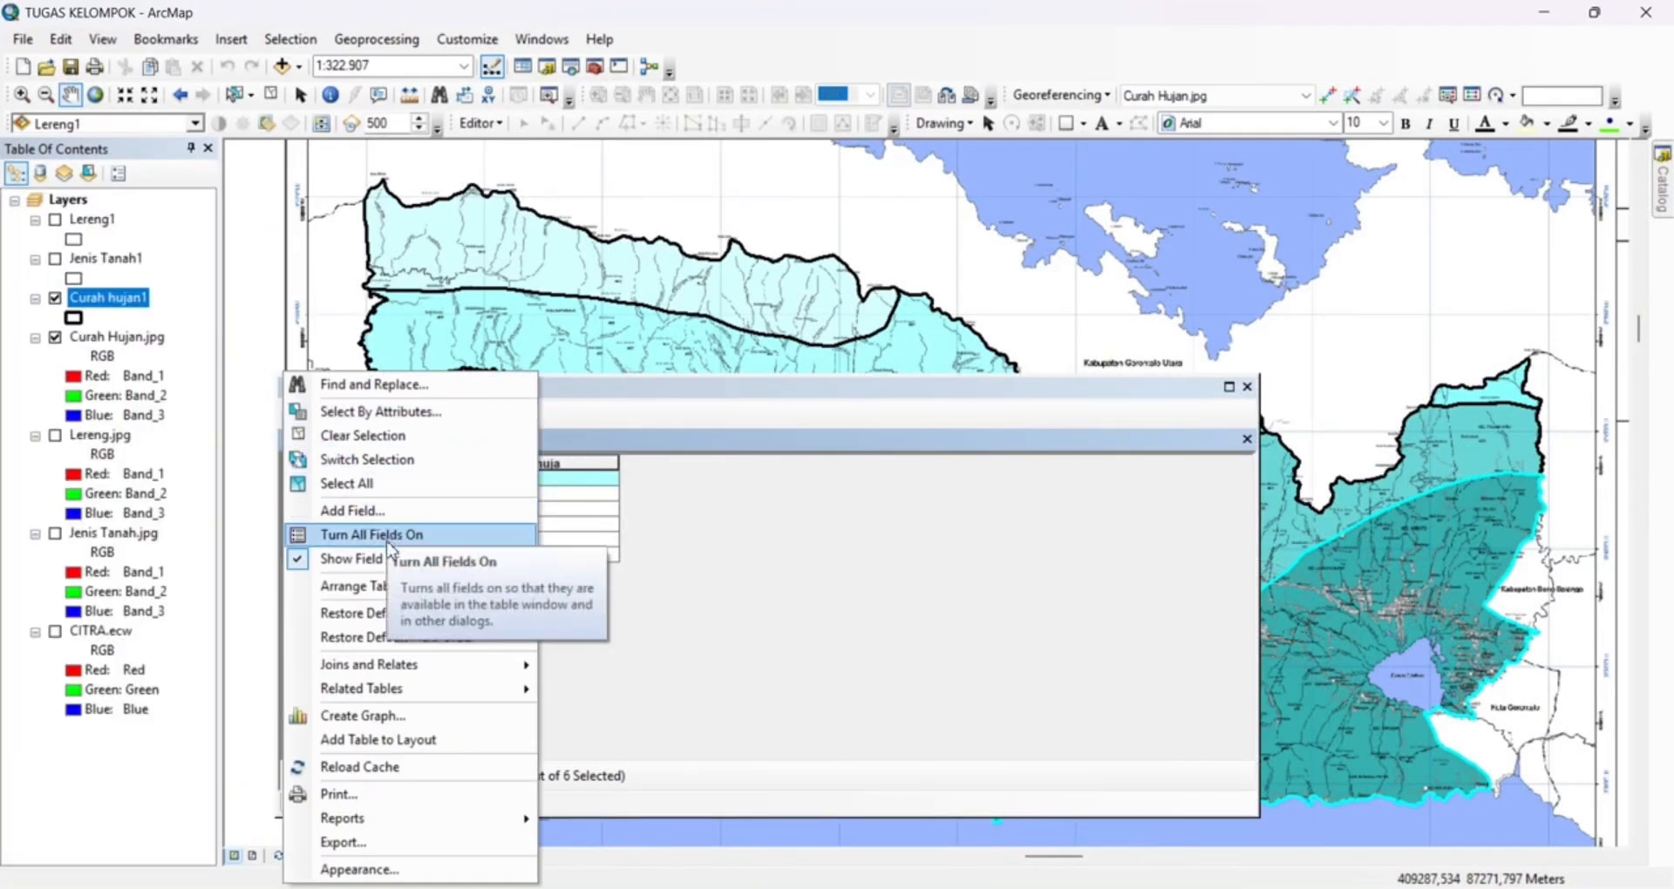
{"action": "left_click", "coordinate": [394, 511]}
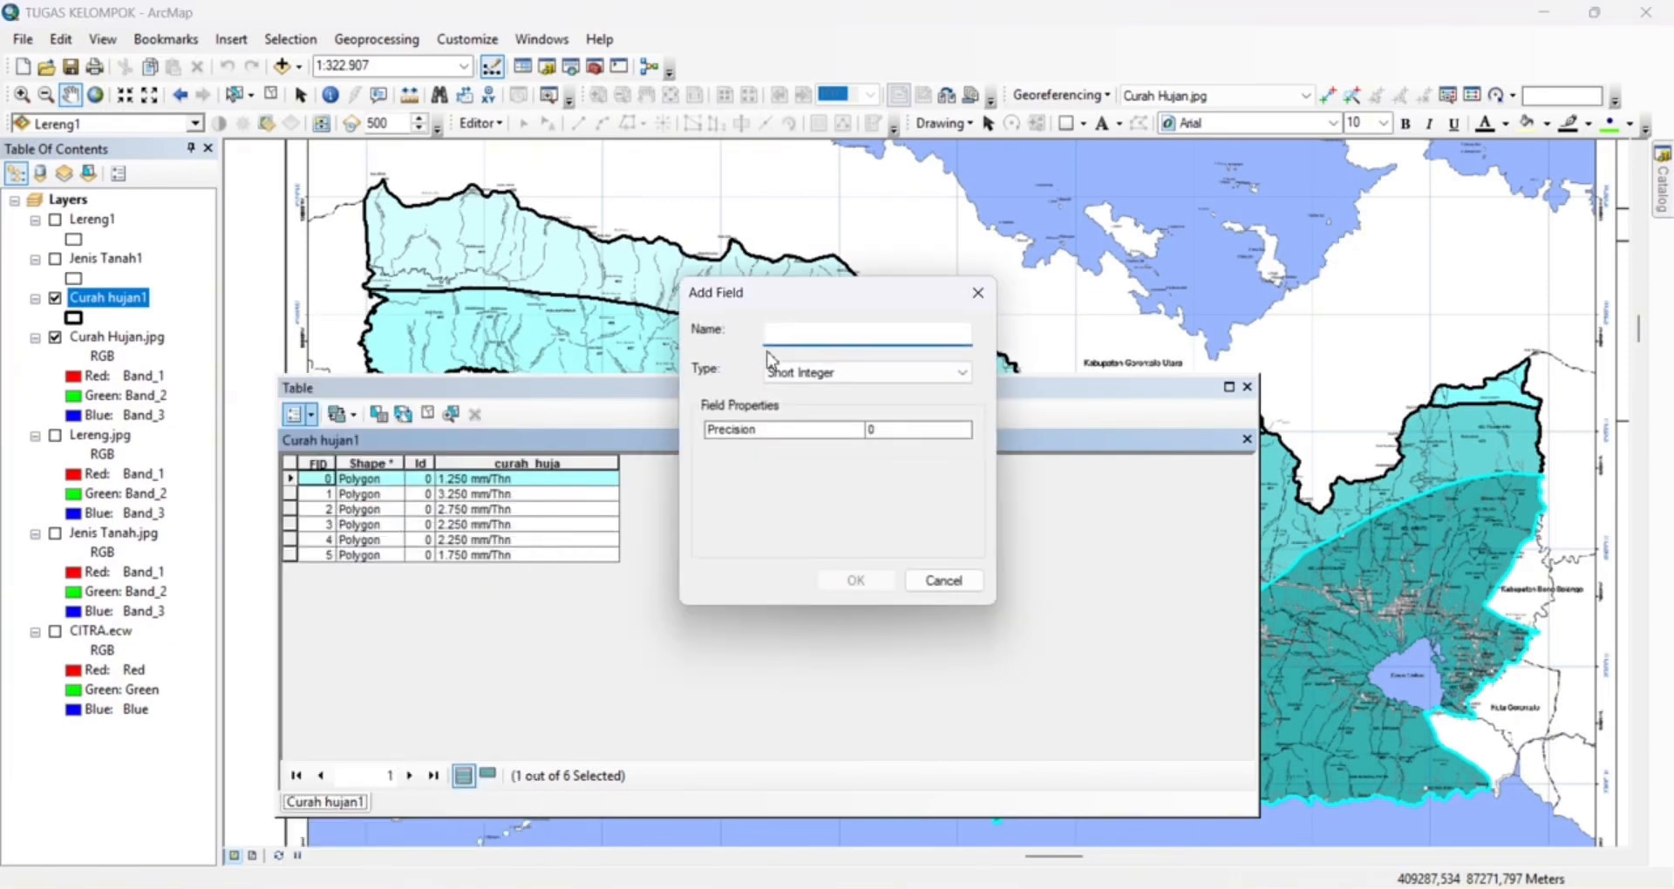
{"action": "type", "text": "SKOR"}
{"action": "left_click", "coordinate": [863, 373]}
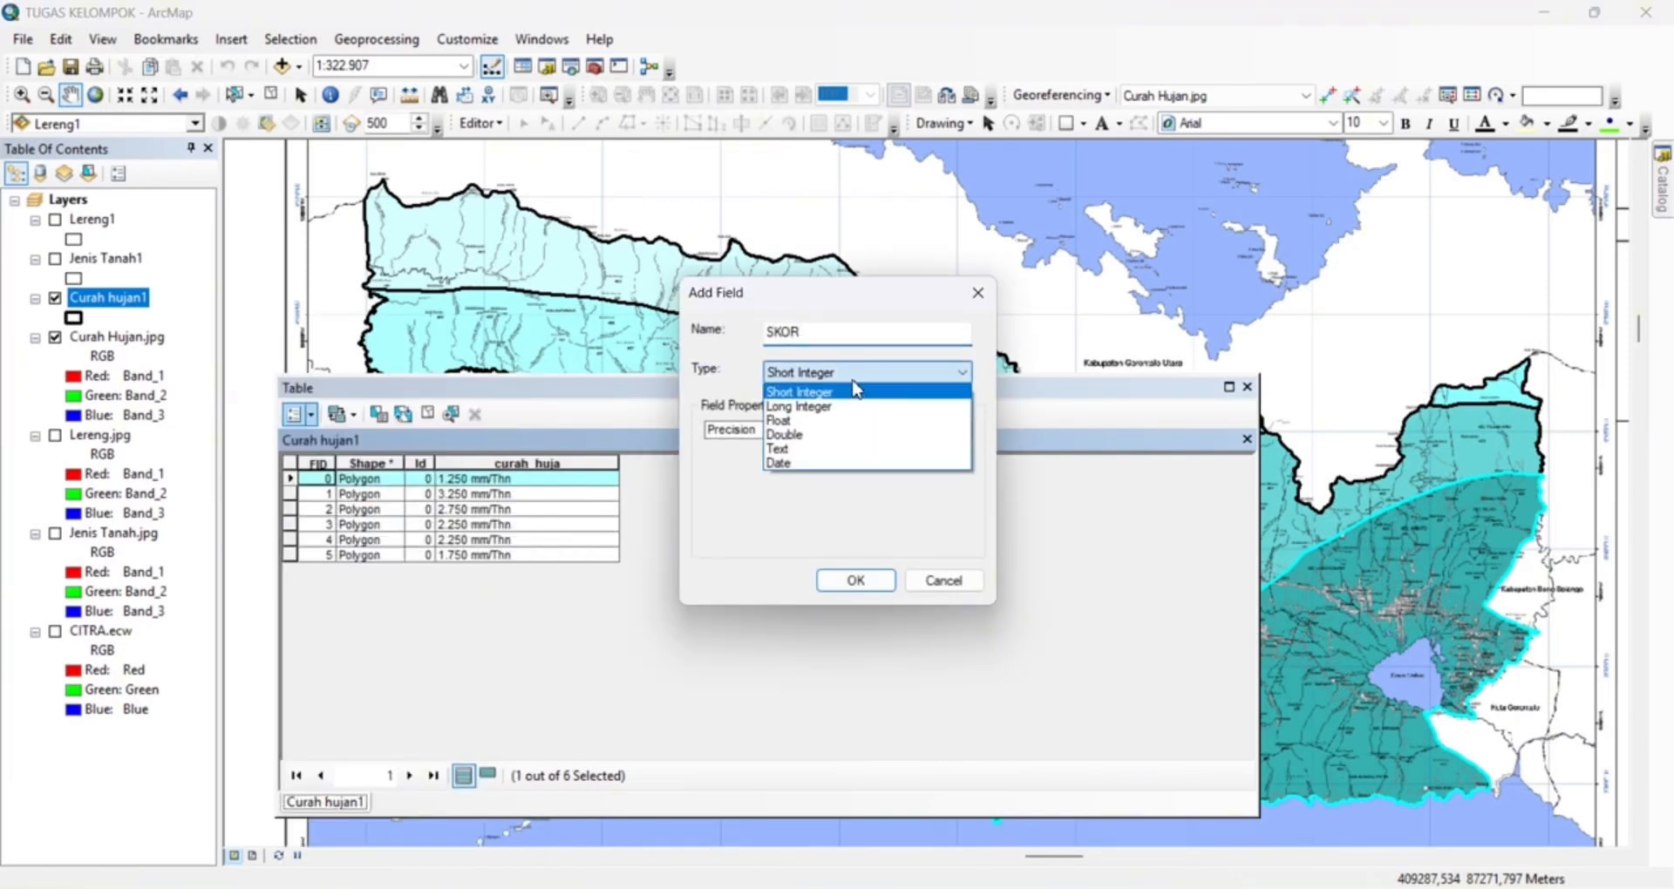
{"action": "left_click", "coordinate": [857, 436]}
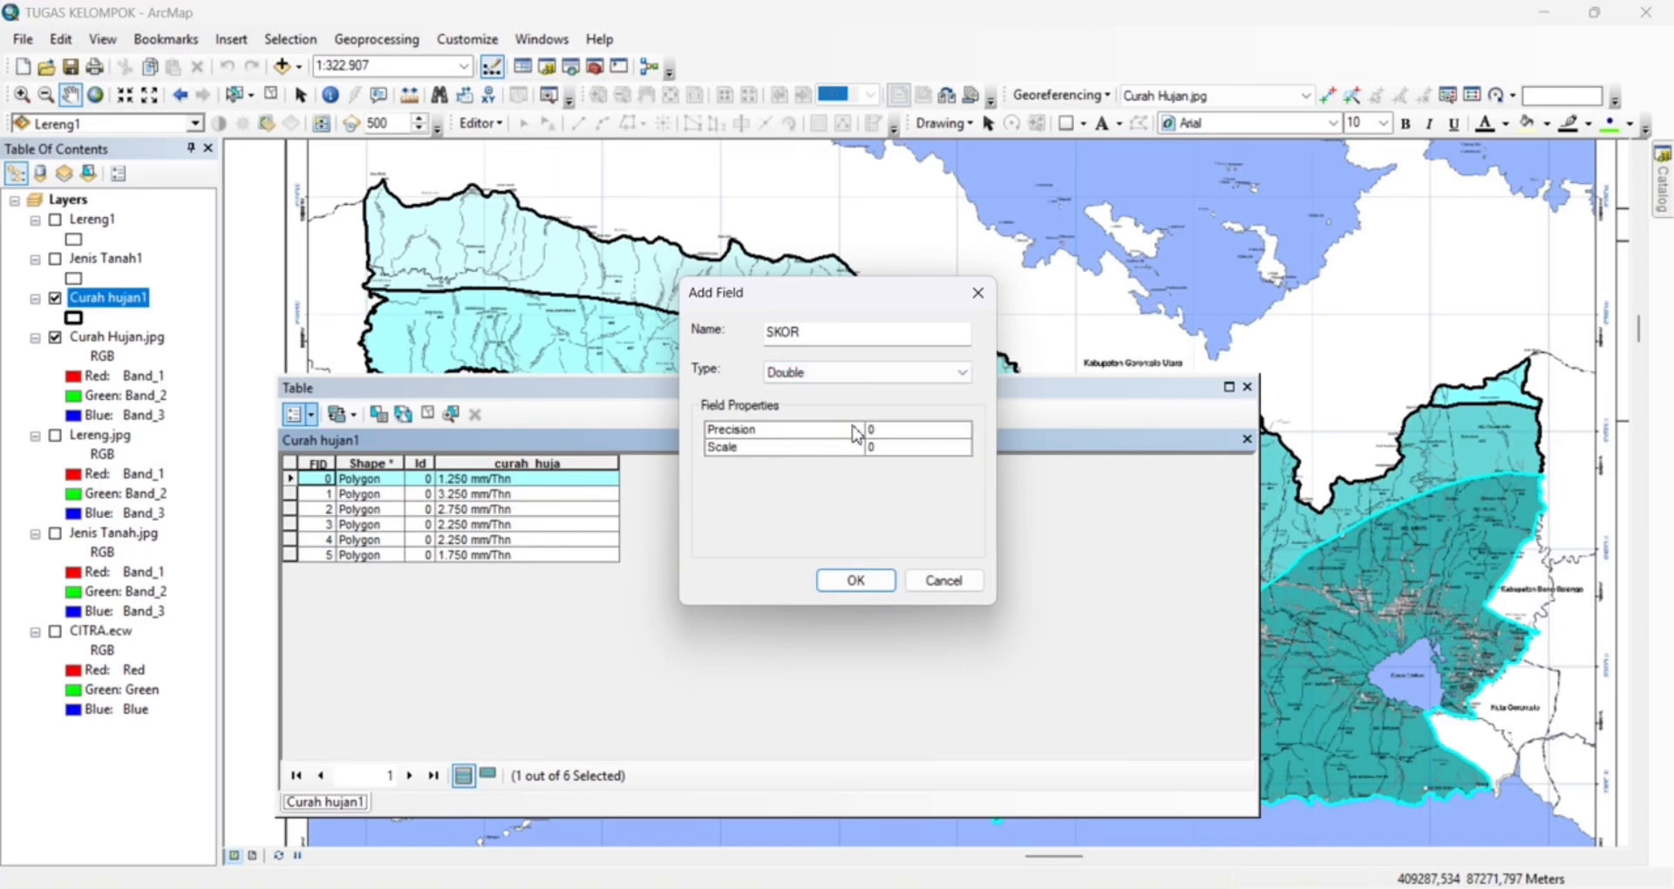
{"action": "left_click", "coordinate": [877, 597]}
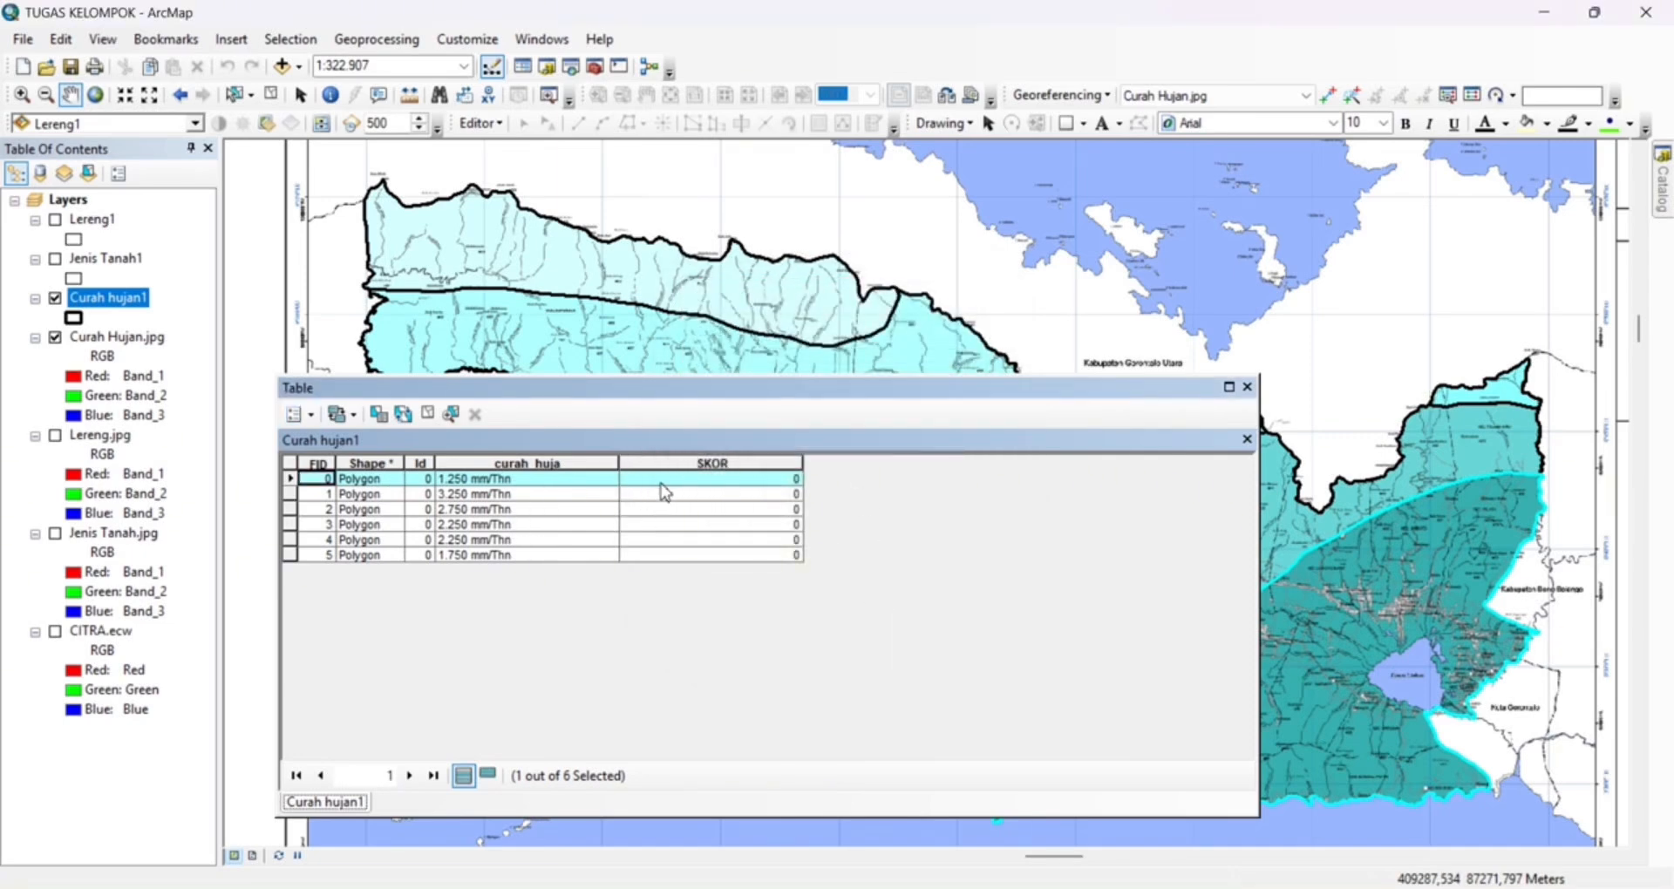
{"action": "left_click", "coordinate": [480, 123]}
{"action": "left_click", "coordinate": [508, 150]}
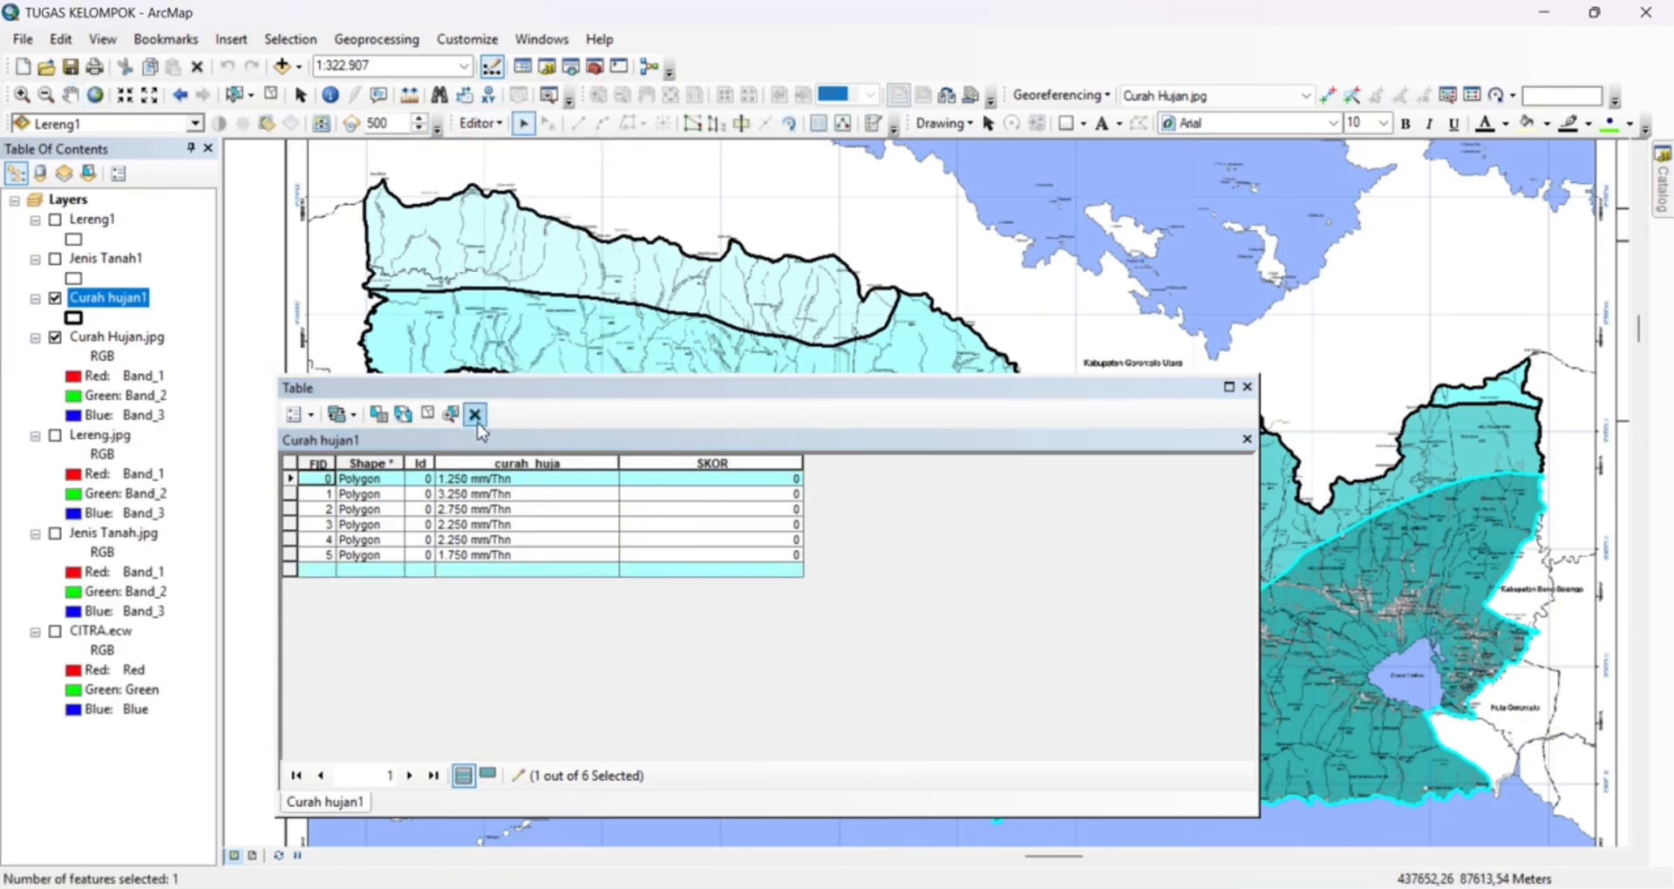
{"action": "left_click", "coordinate": [477, 422]}
{"action": "left_click", "coordinate": [656, 481]}
{"action": "key", "text": "ctrl+z"}
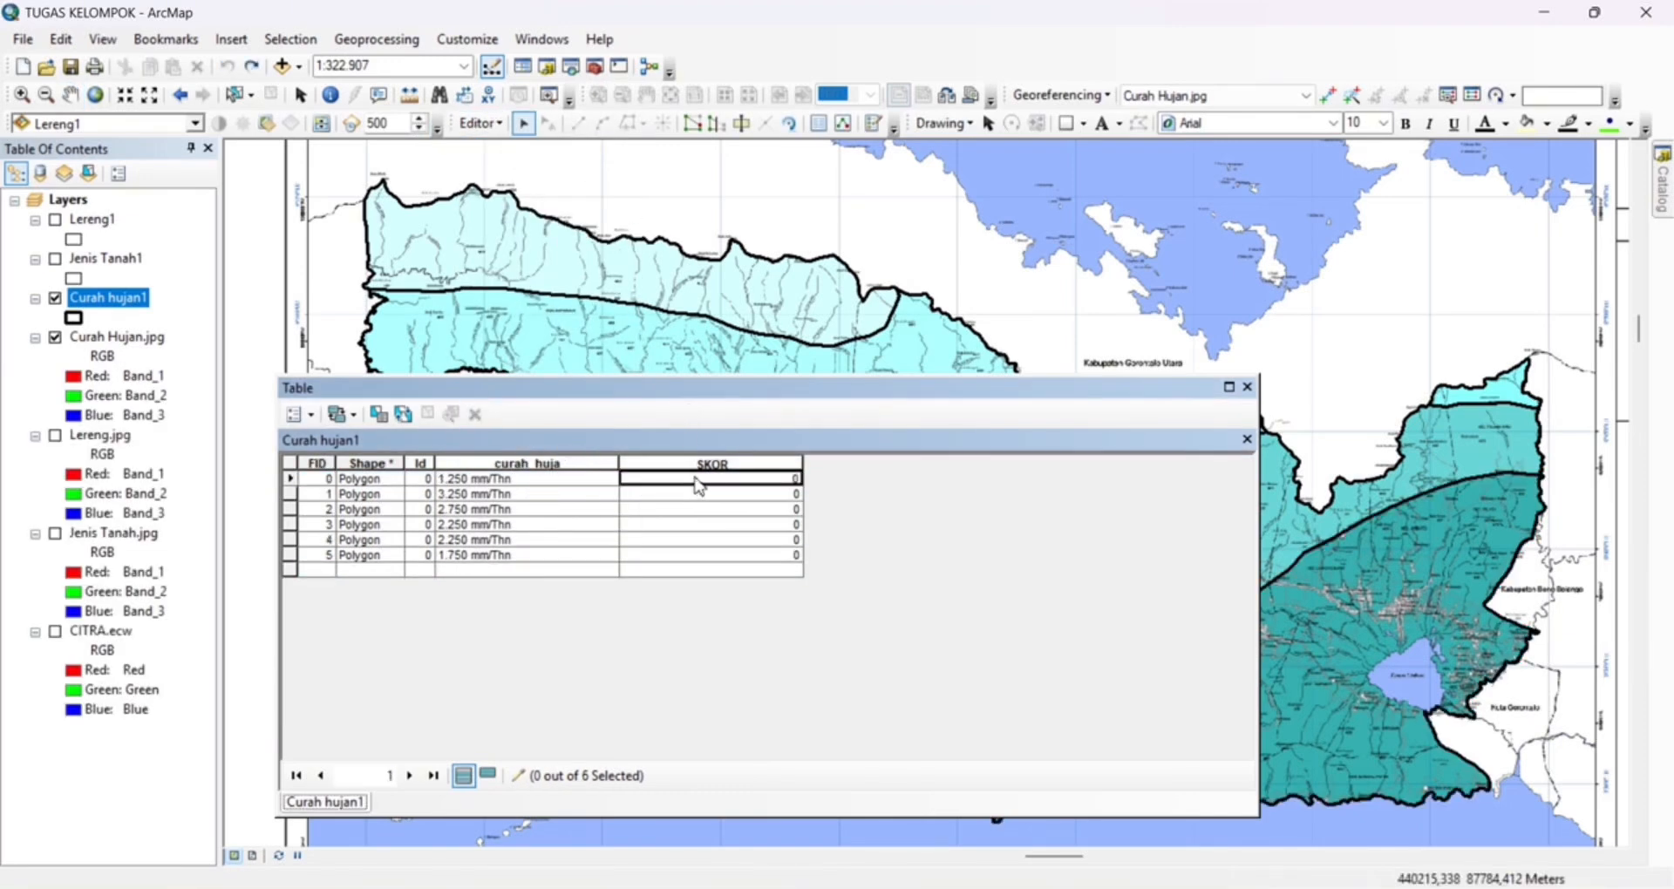
Set SKOR of the 1.250 mm/Thn record to 10 and of the 3.250 mm/Thn record to 40
{"action": "left_click", "coordinate": [699, 481]}
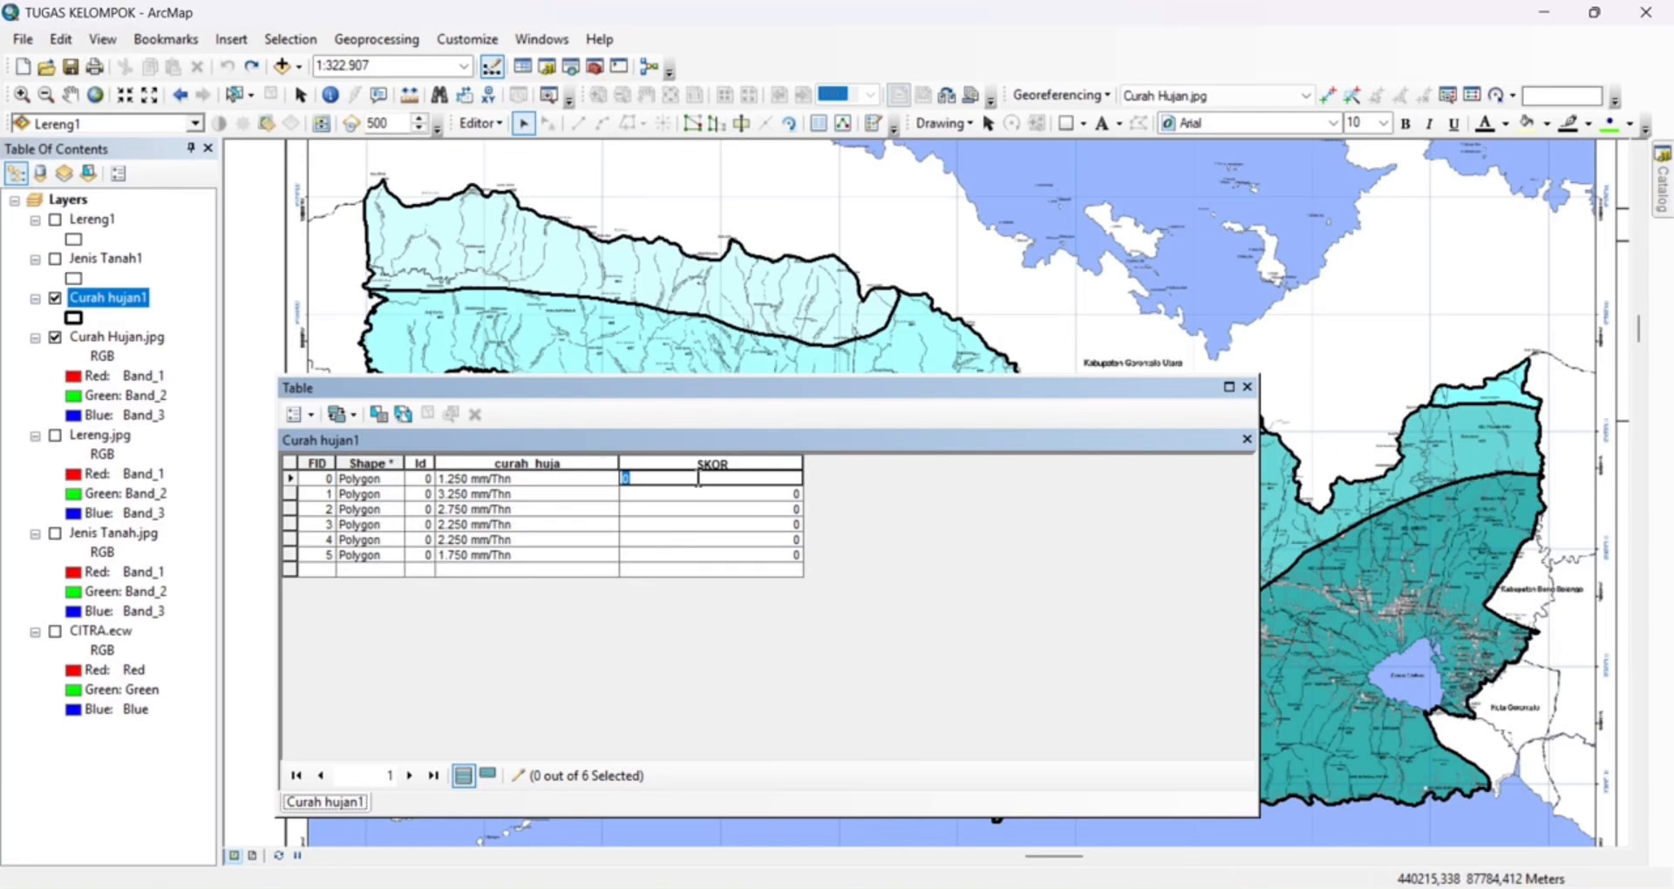
{"action": "type", "text": "1"}
{"action": "left_click", "coordinate": [701, 496]}
{"action": "left_click", "coordinate": [708, 496]}
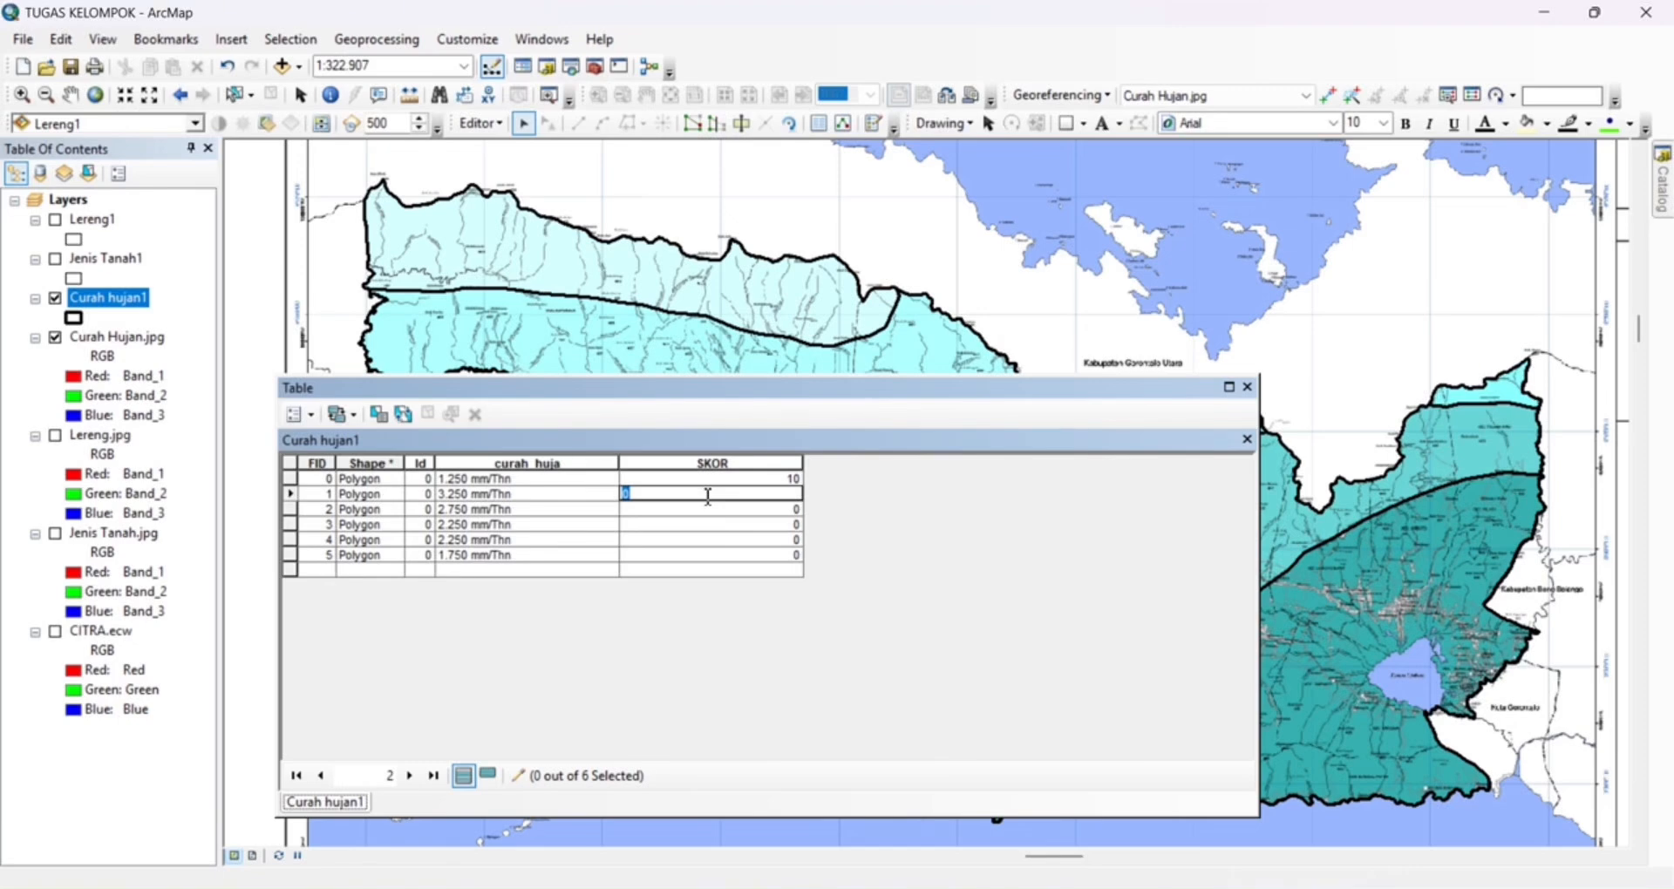
{"action": "type", "text": "100"}
{"action": "key", "text": "BackSpace"}
{"action": "key", "text": "BackSpace"}
{"action": "type", "text": "0"}
Set SKOR of the 2.750 mm/Thn record to 30 and of the first 2.250 mm/Thn record (FID 3) to 20
{"action": "left_click", "coordinate": [713, 513]}
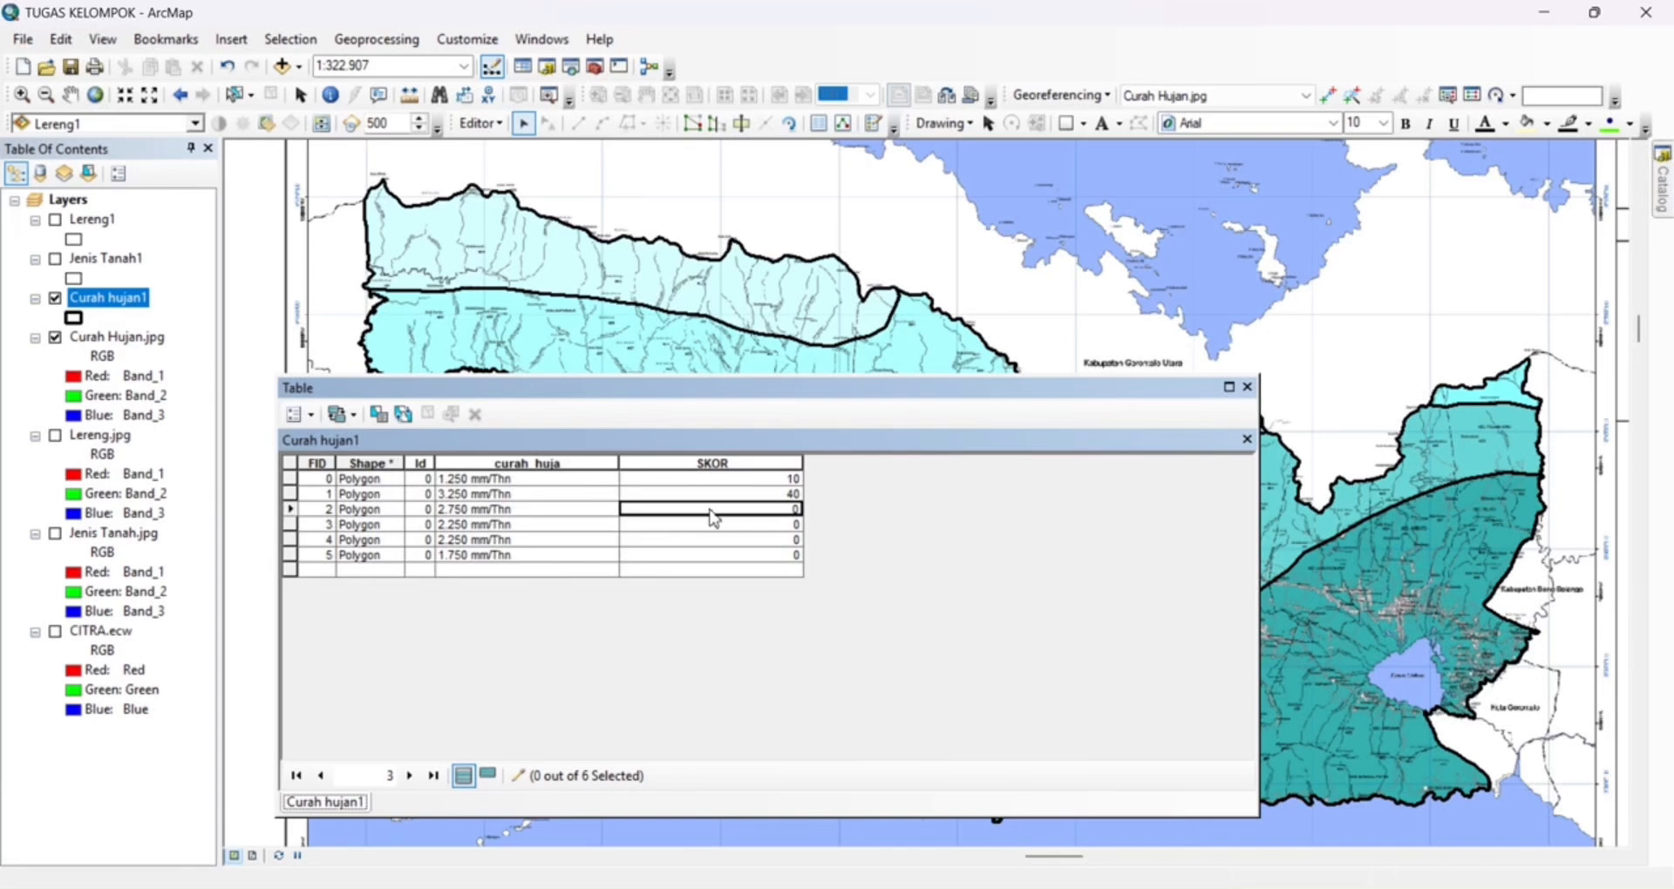
{"action": "type", "text": "5"}
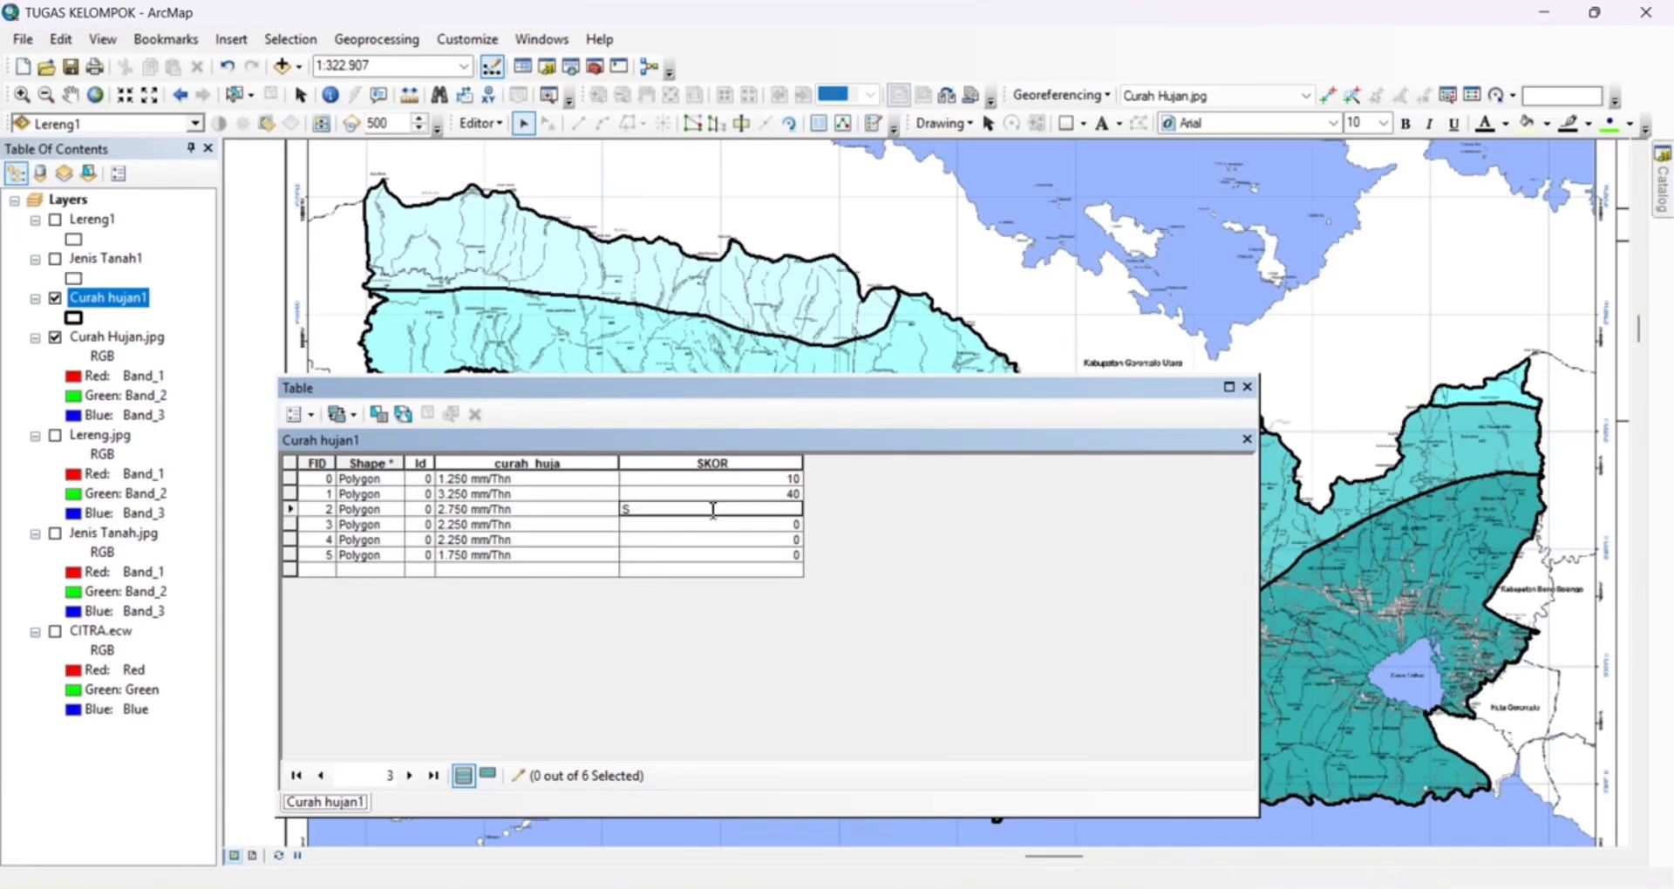
{"action": "key", "text": "BackSpace"}
{"action": "type", "text": "30"}
{"action": "key", "text": "Return"}
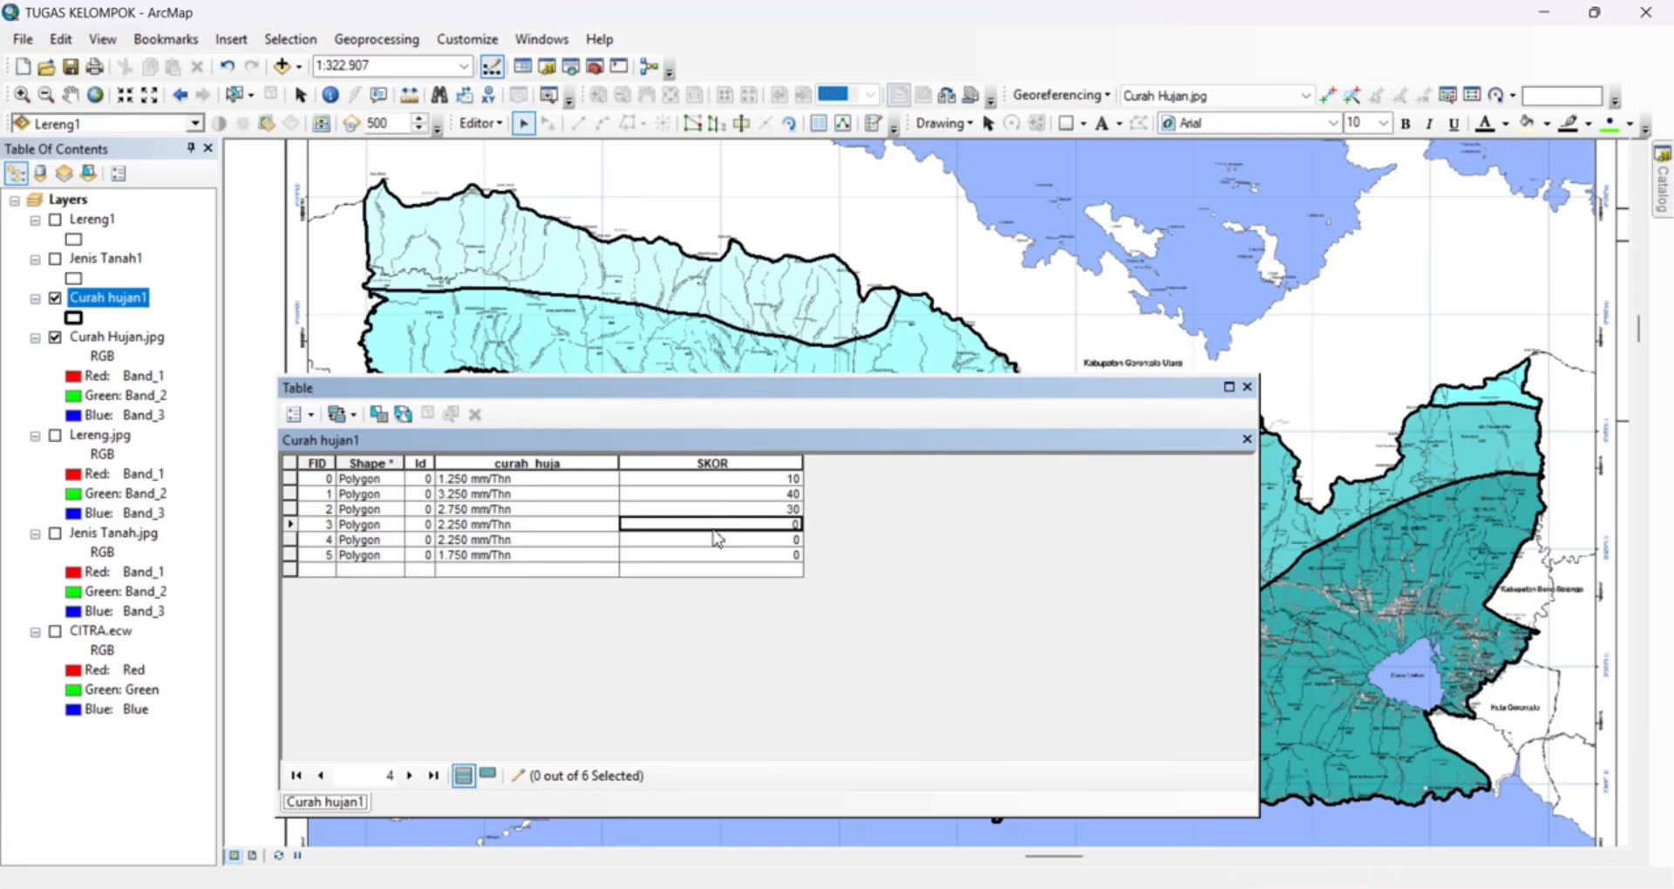
{"action": "type", "text": "20"}
{"action": "key", "text": "Return"}
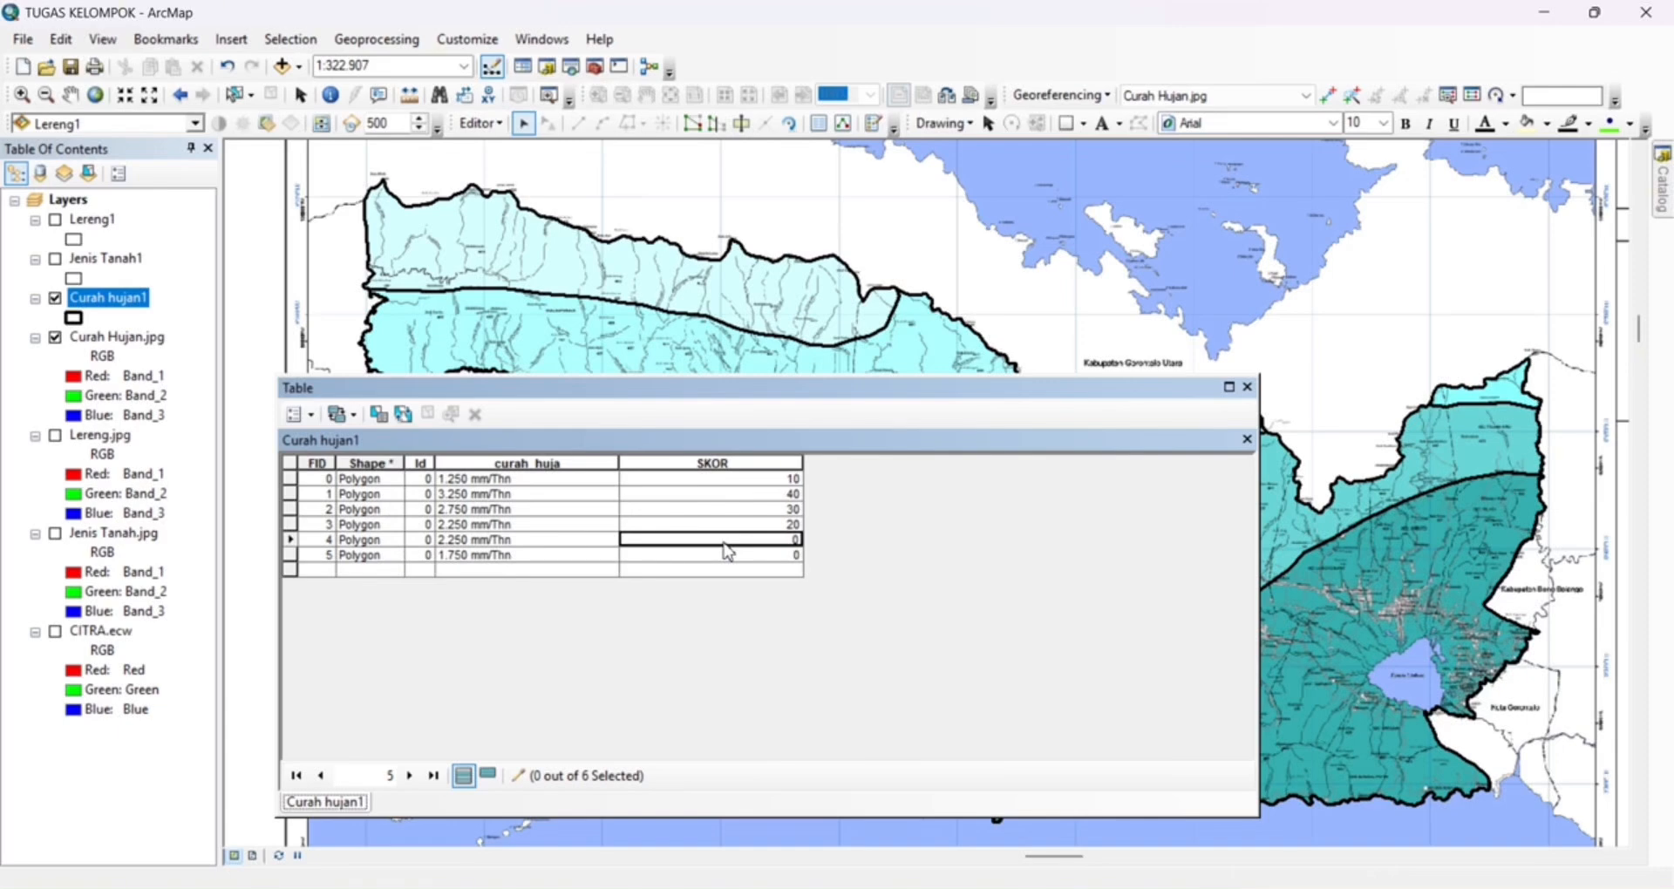
Set SKOR of the second 2.250 mm/Thn record (FID 4) to 30 and of the 1.750 mm/Thn record to 10
{"action": "type", "text": "30"}
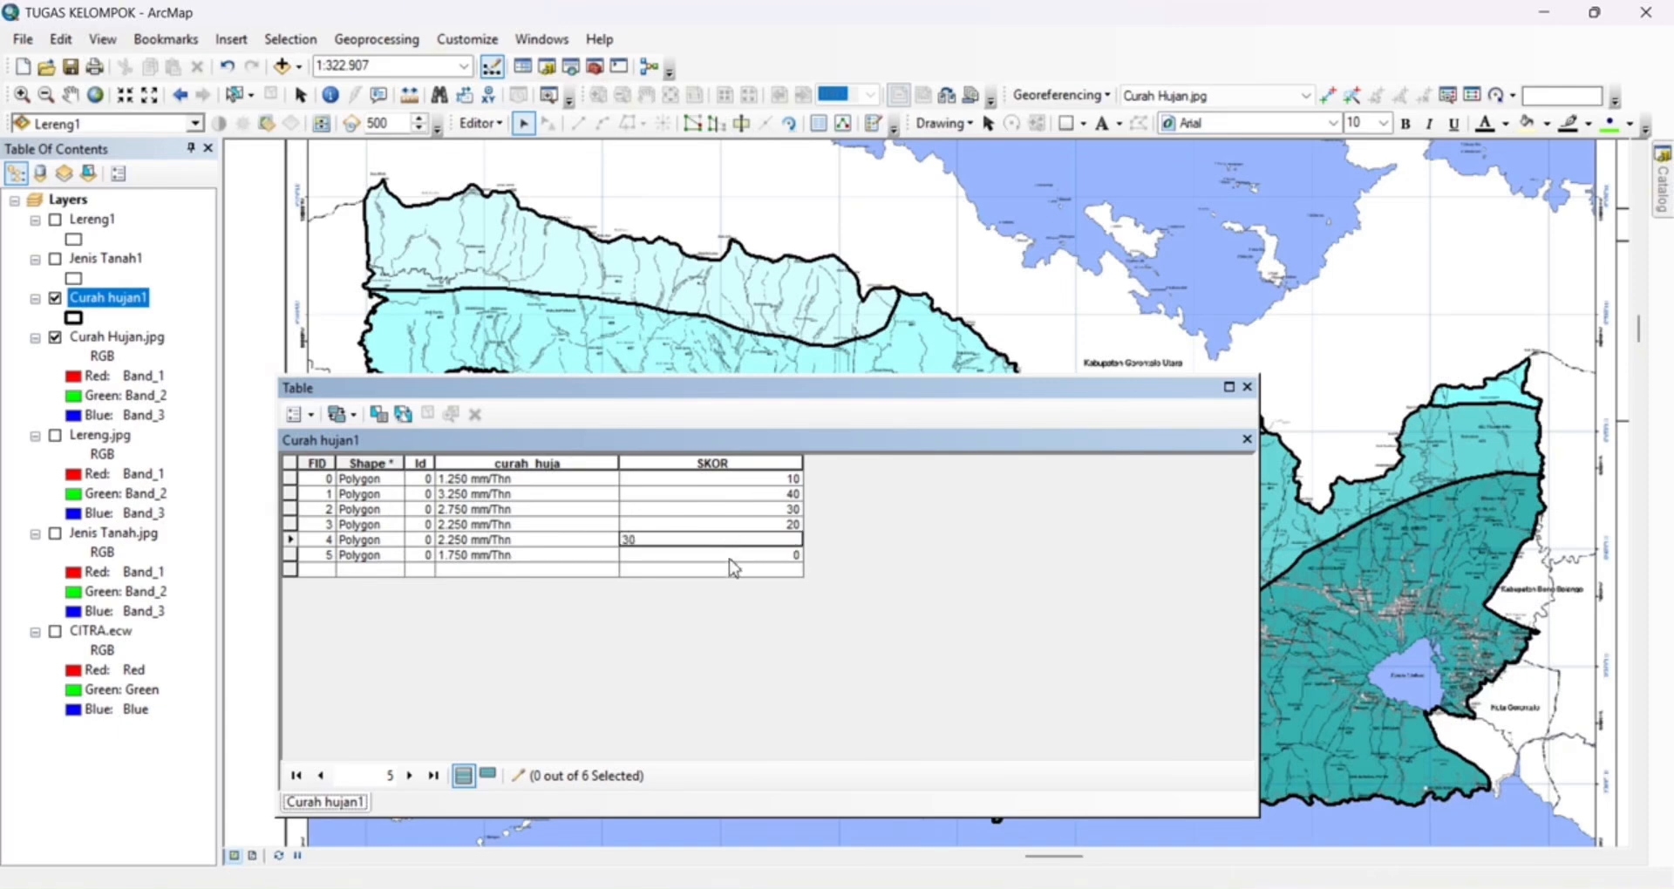
{"action": "key", "text": "Return"}
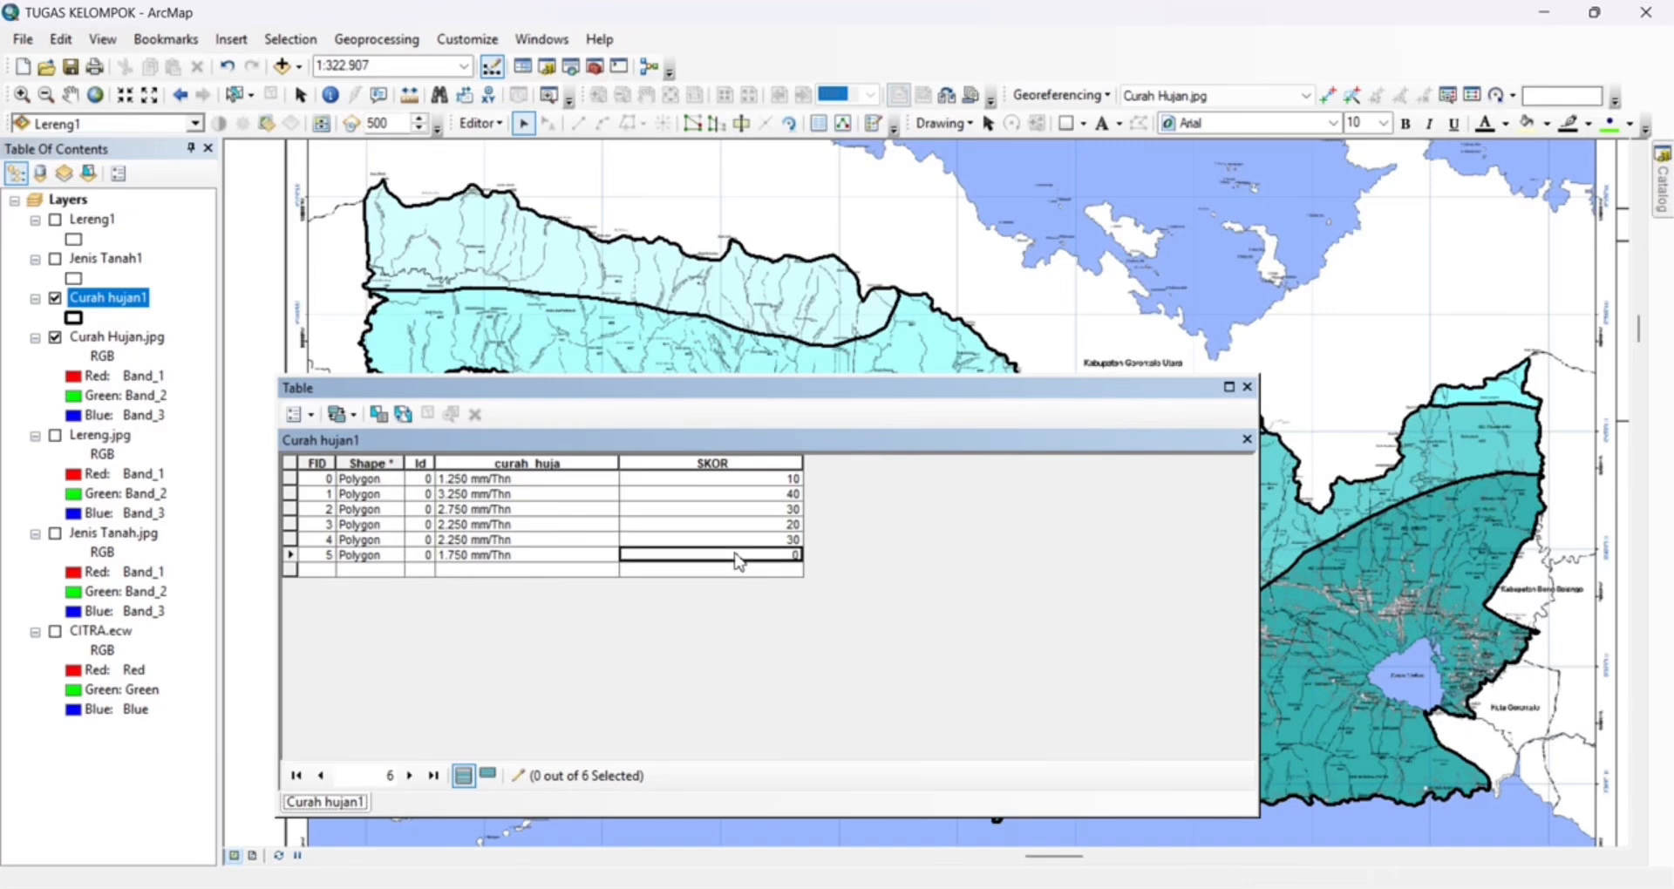
{"action": "left_click", "coordinate": [739, 555]}
{"action": "type", "text": "10"}
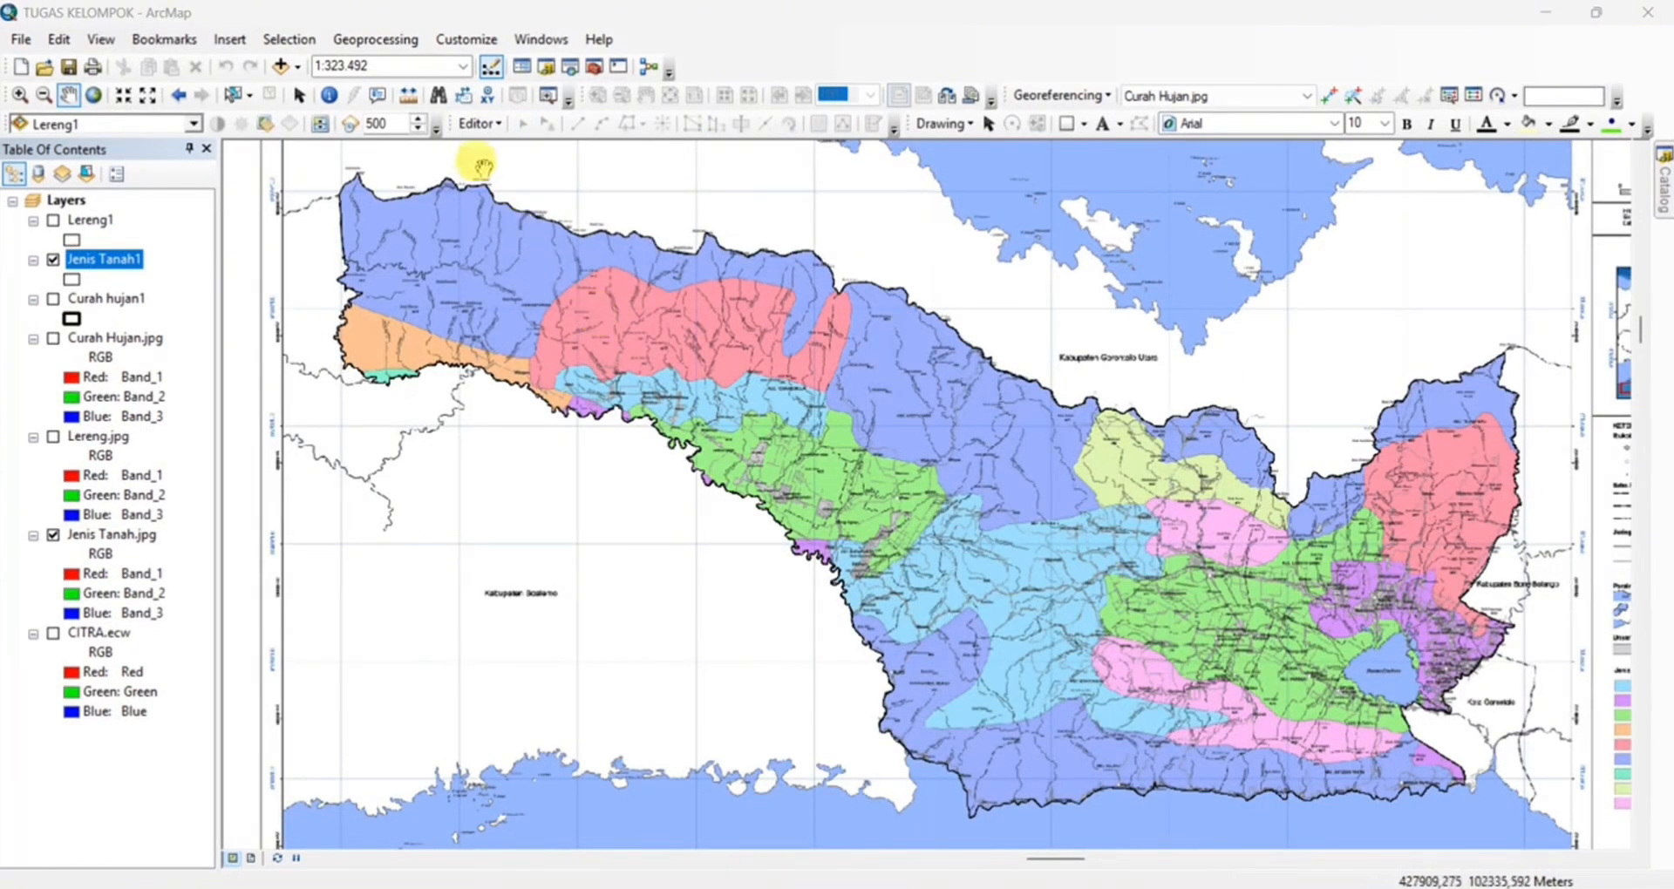
Start an edit session and select the regency polygon of the Jenis Tanah1 layer
{"action": "left_click", "coordinate": [488, 127]}
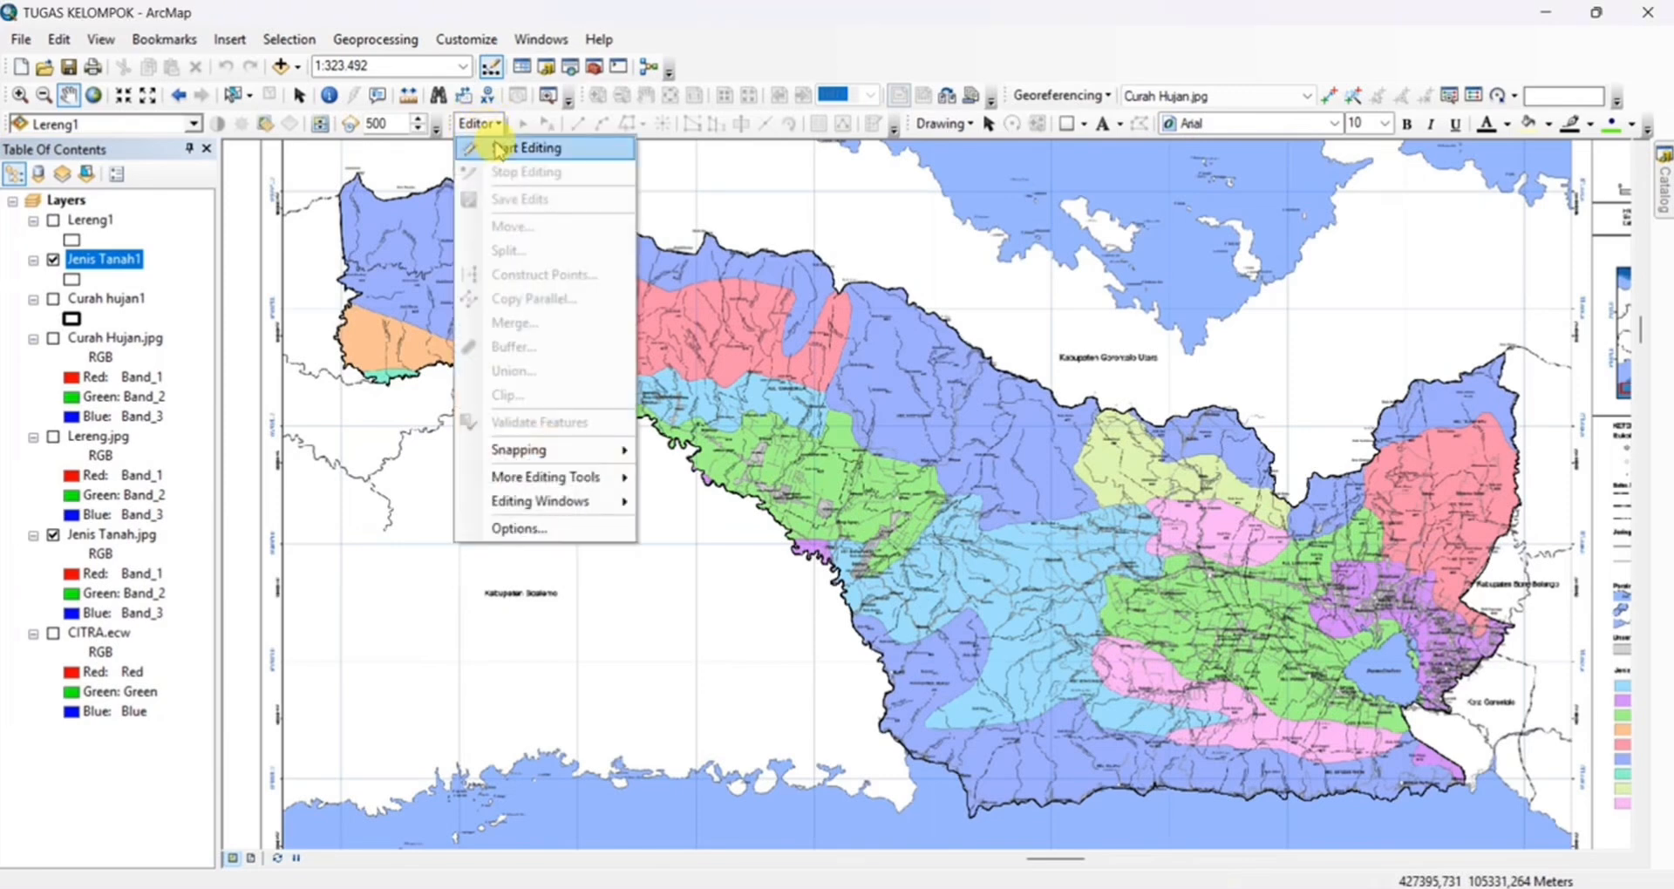
{"action": "left_click", "coordinate": [498, 148]}
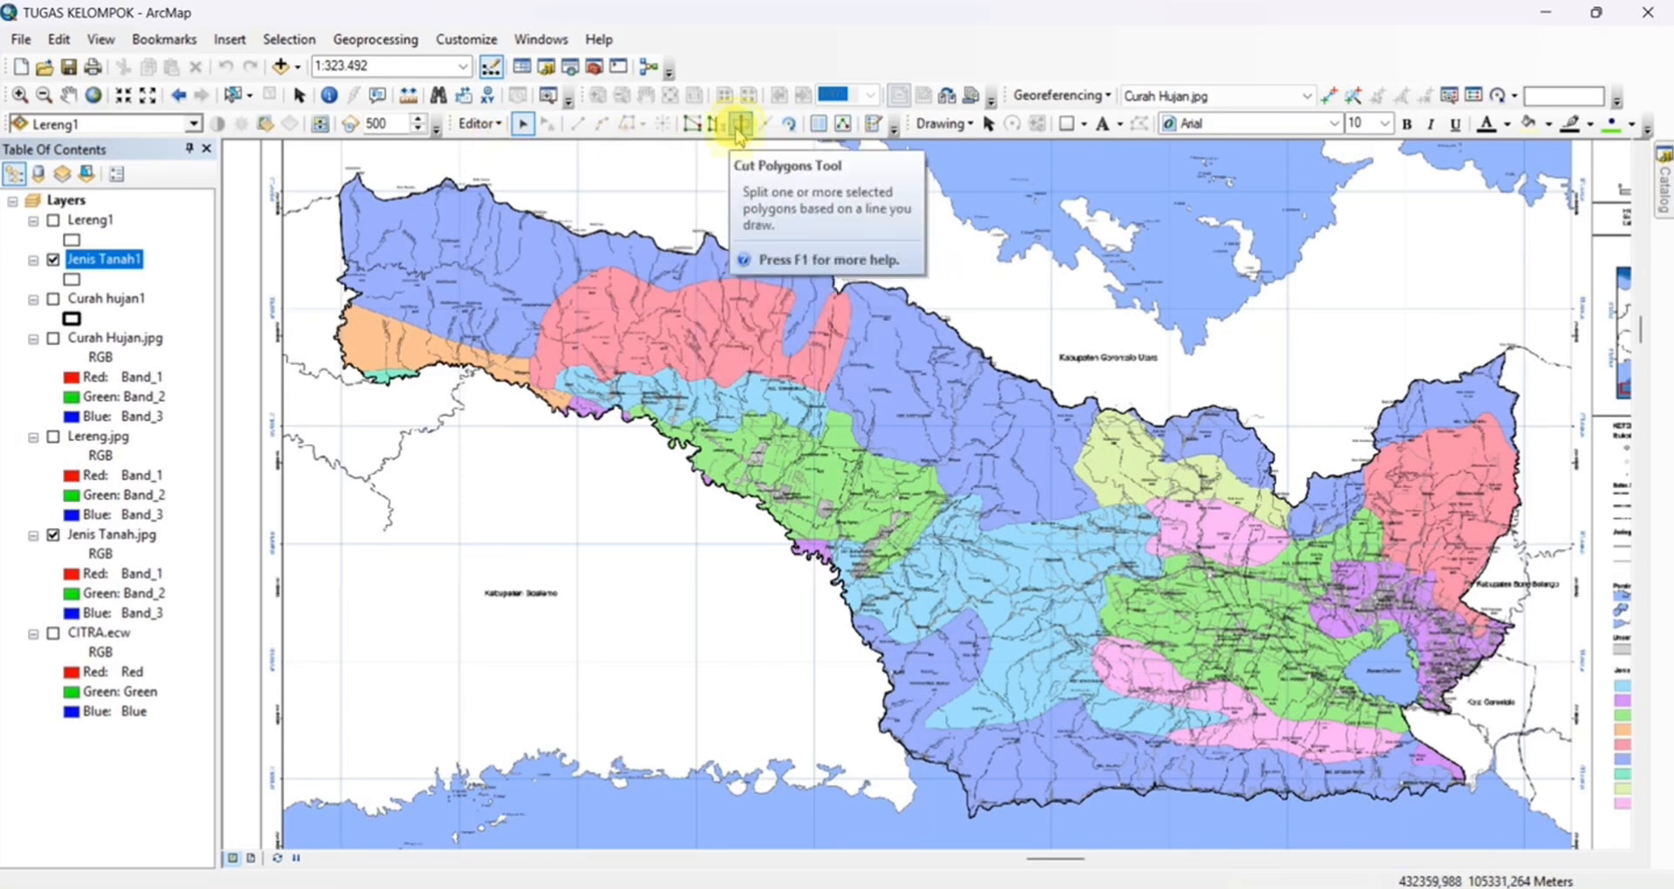
{"action": "left_click", "coordinate": [739, 131]}
{"action": "left_click", "coordinate": [776, 362]}
{"action": "left_click", "coordinate": [900, 389]}
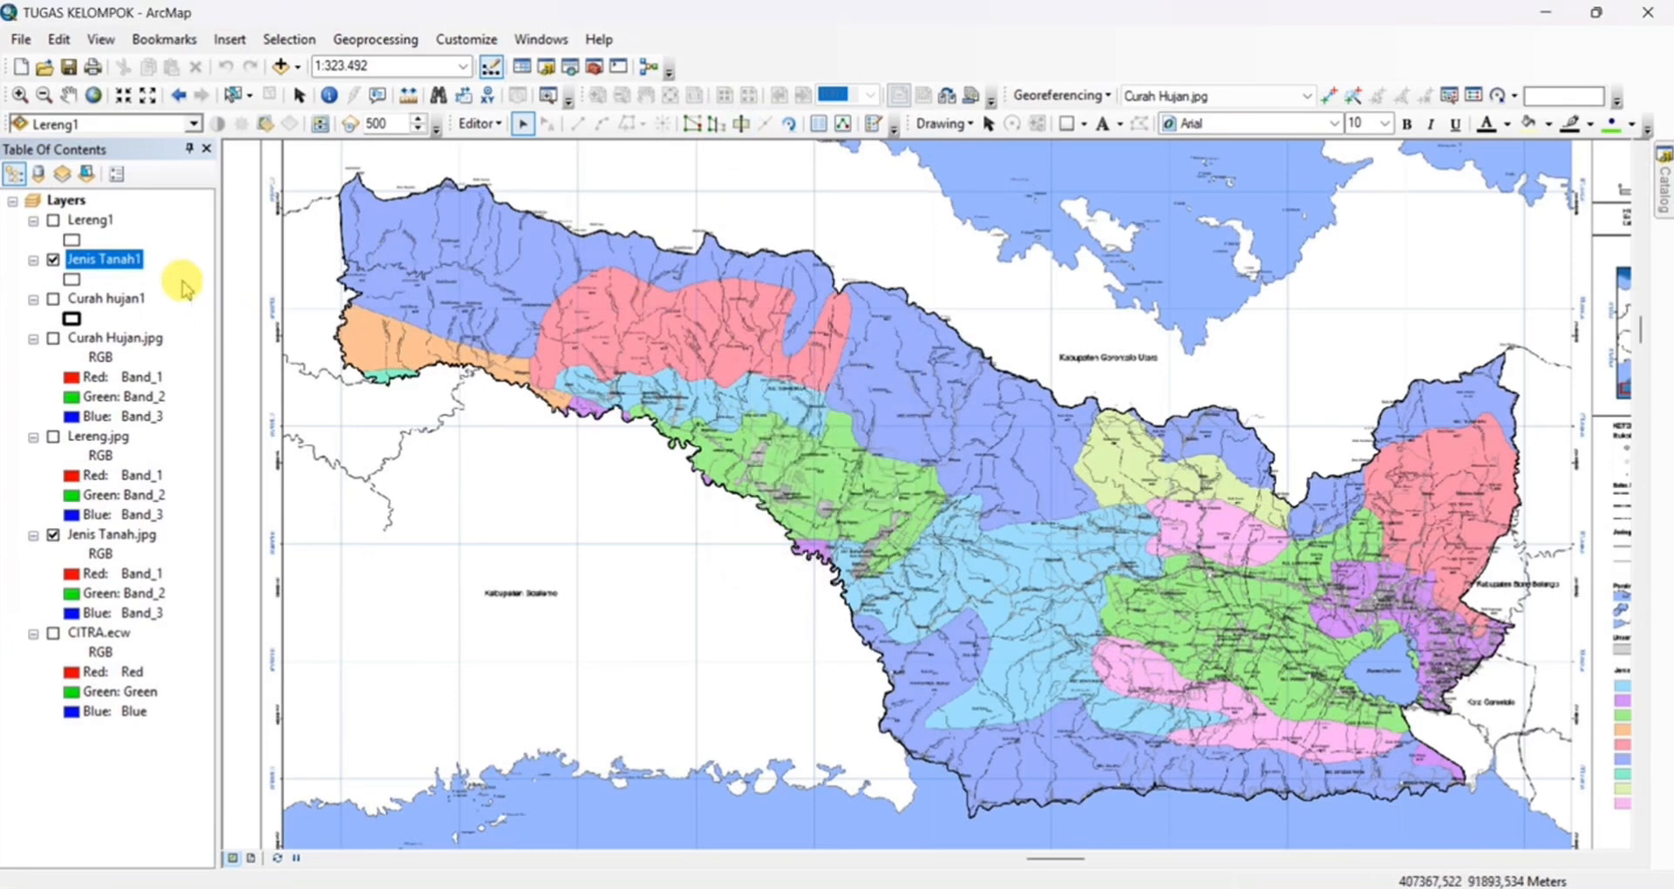
{"action": "left_click", "coordinate": [95, 259]}
{"action": "left_click", "coordinate": [635, 303]}
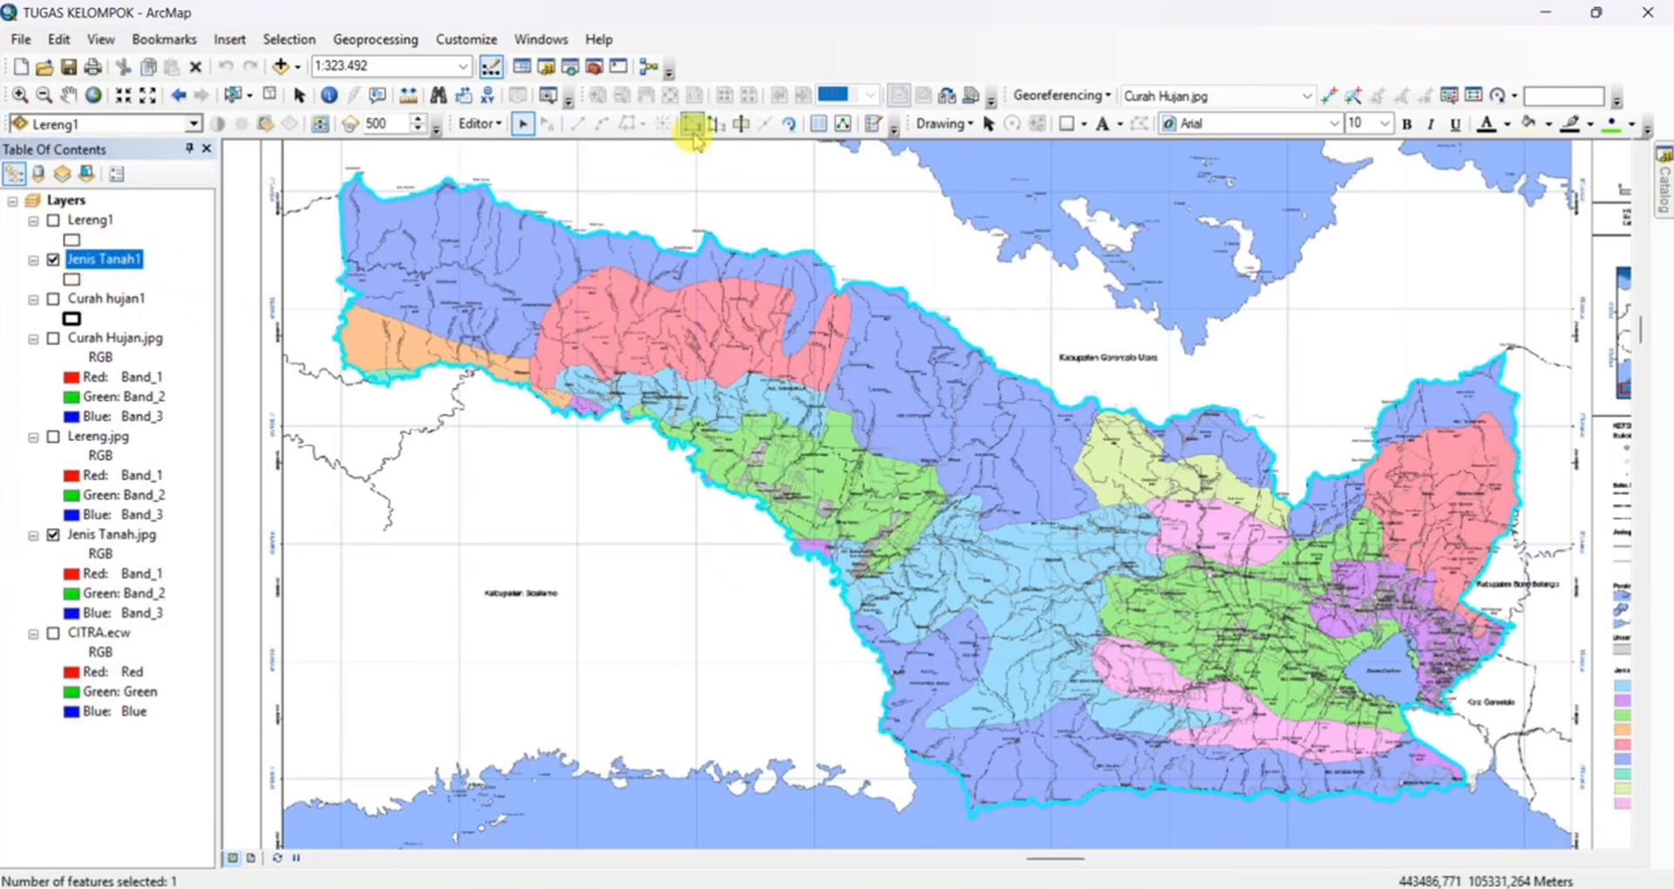
Cut the regency polygon along the orange soil zone's northern and eastern edge, from the western border past Pangahu to the southern border
{"action": "left_click", "coordinate": [577, 124]}
{"action": "scroll", "coordinate": [321, 248], "scroll_direction": "up", "scroll_amount": 4}
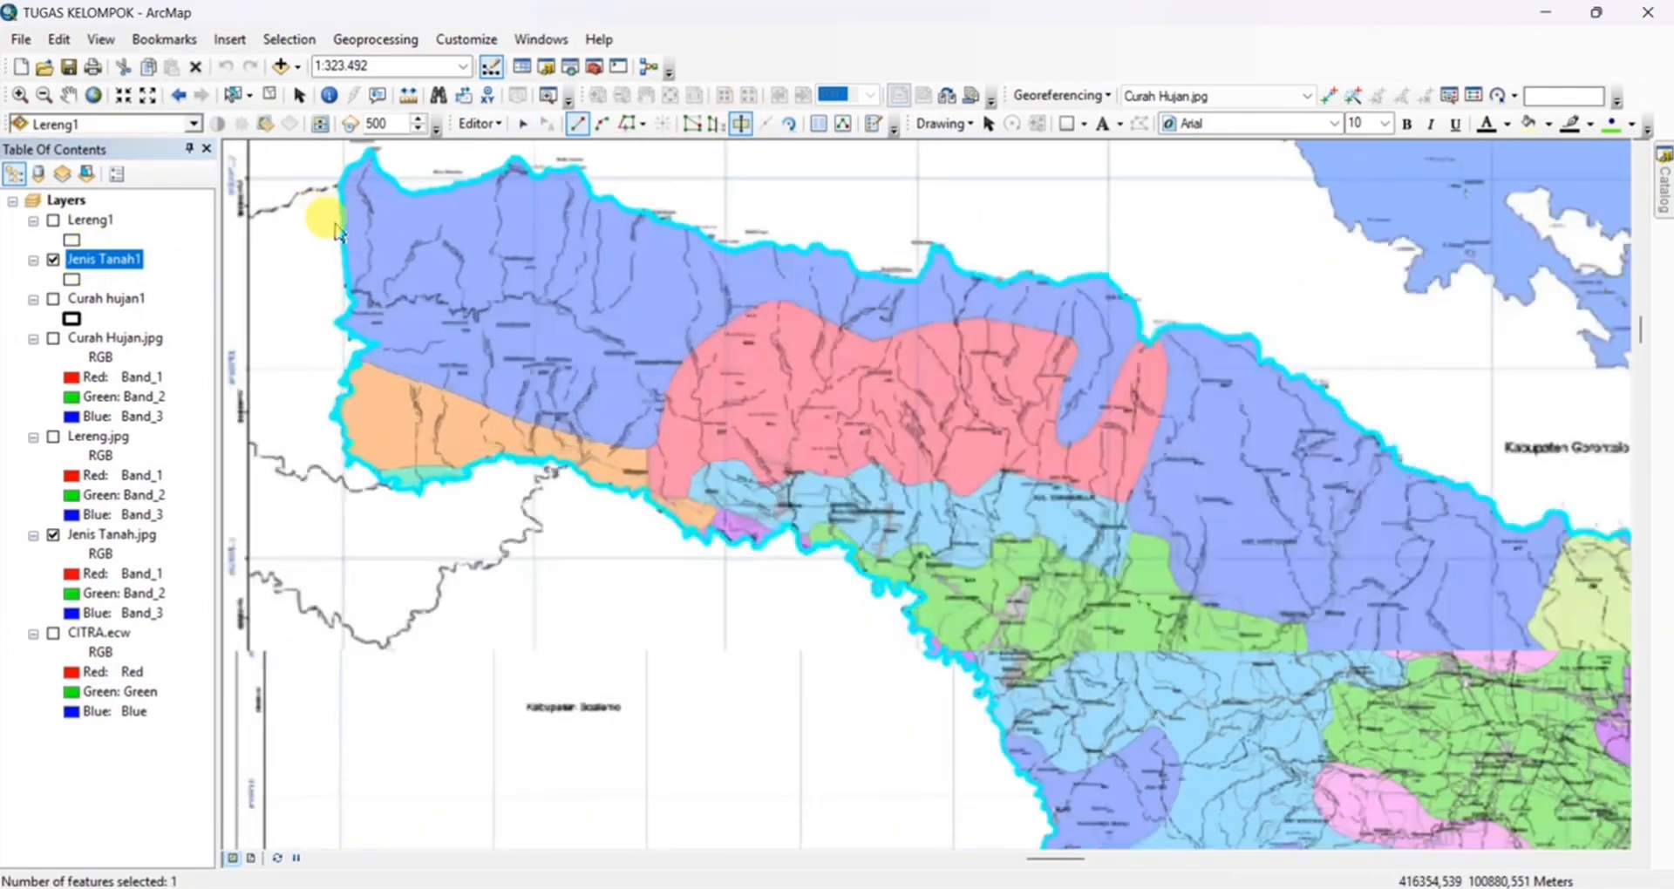
{"action": "scroll", "coordinate": [361, 411], "scroll_direction": "up", "scroll_amount": 2}
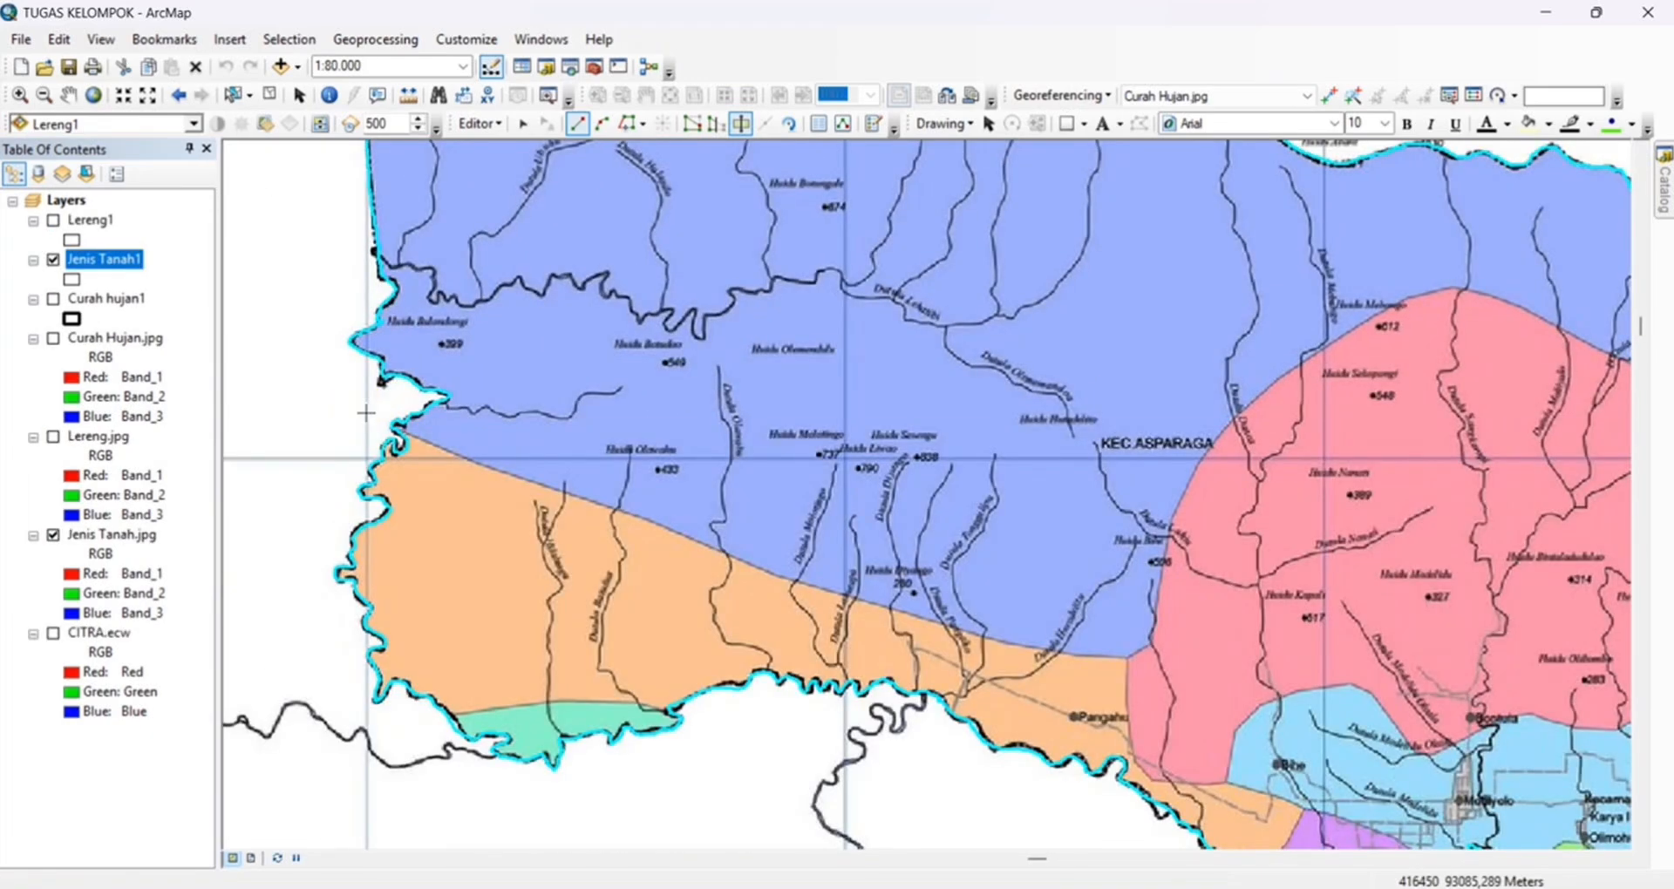
{"action": "left_click", "coordinate": [364, 412]}
{"action": "scroll", "coordinate": [392, 429], "scroll_direction": "up", "scroll_amount": 2}
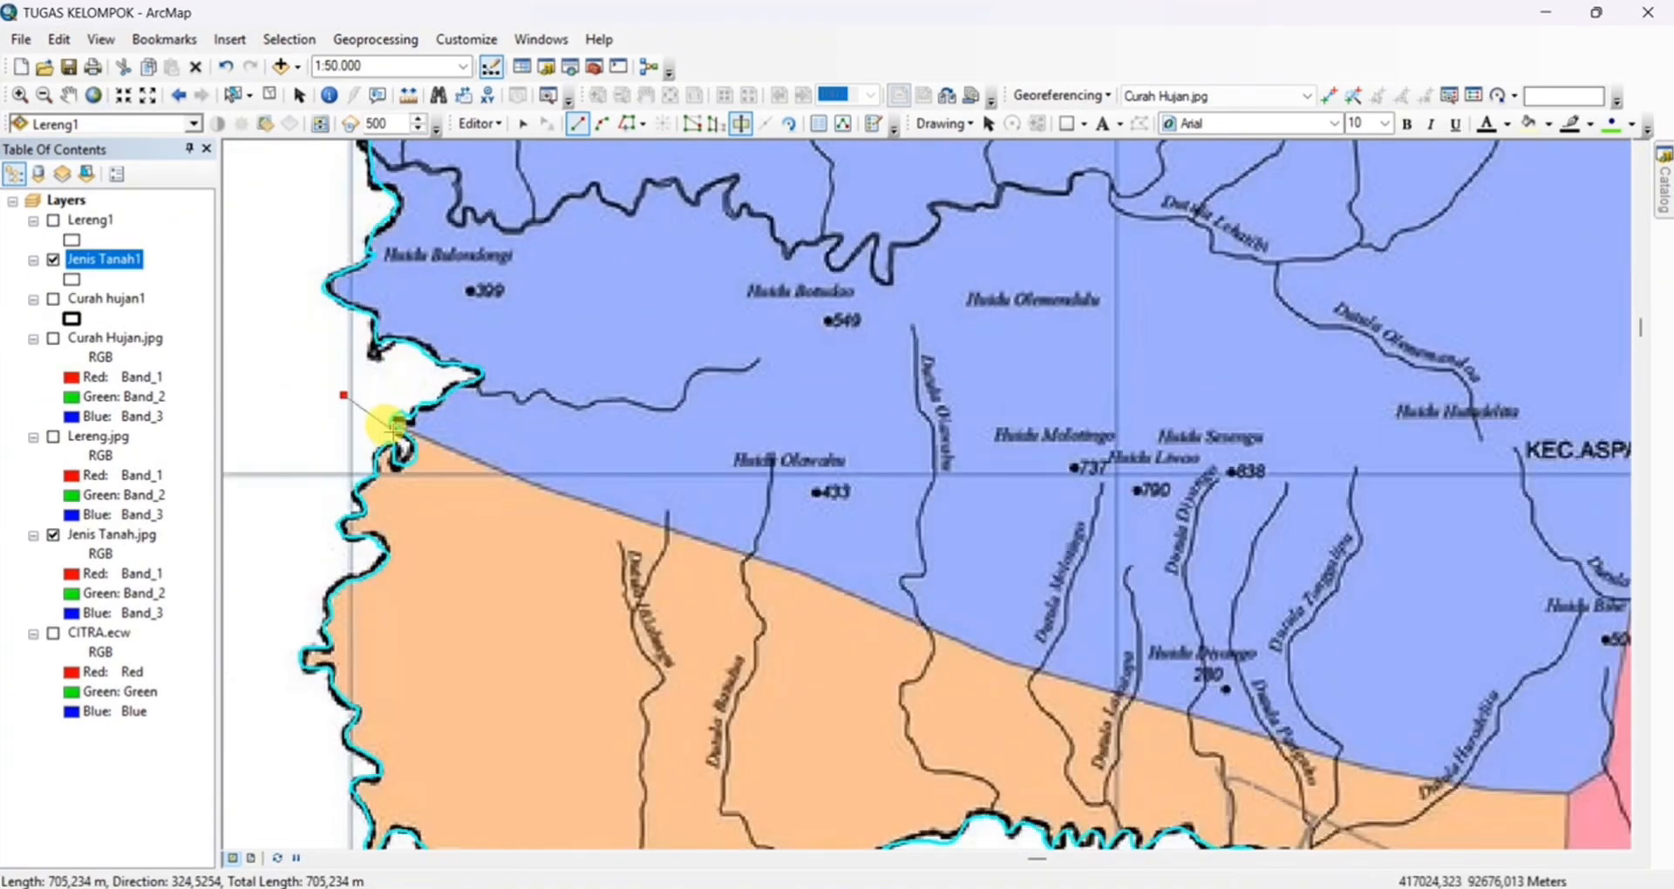
{"action": "left_click", "coordinate": [419, 434]}
{"action": "left_click", "coordinate": [558, 494]}
{"action": "left_click", "coordinate": [746, 553]}
{"action": "left_click", "coordinate": [834, 588]}
{"action": "left_click_drag", "start_coordinate": [1063, 696], "coordinate": [770, 455]}
{"action": "left_click", "coordinate": [733, 427]}
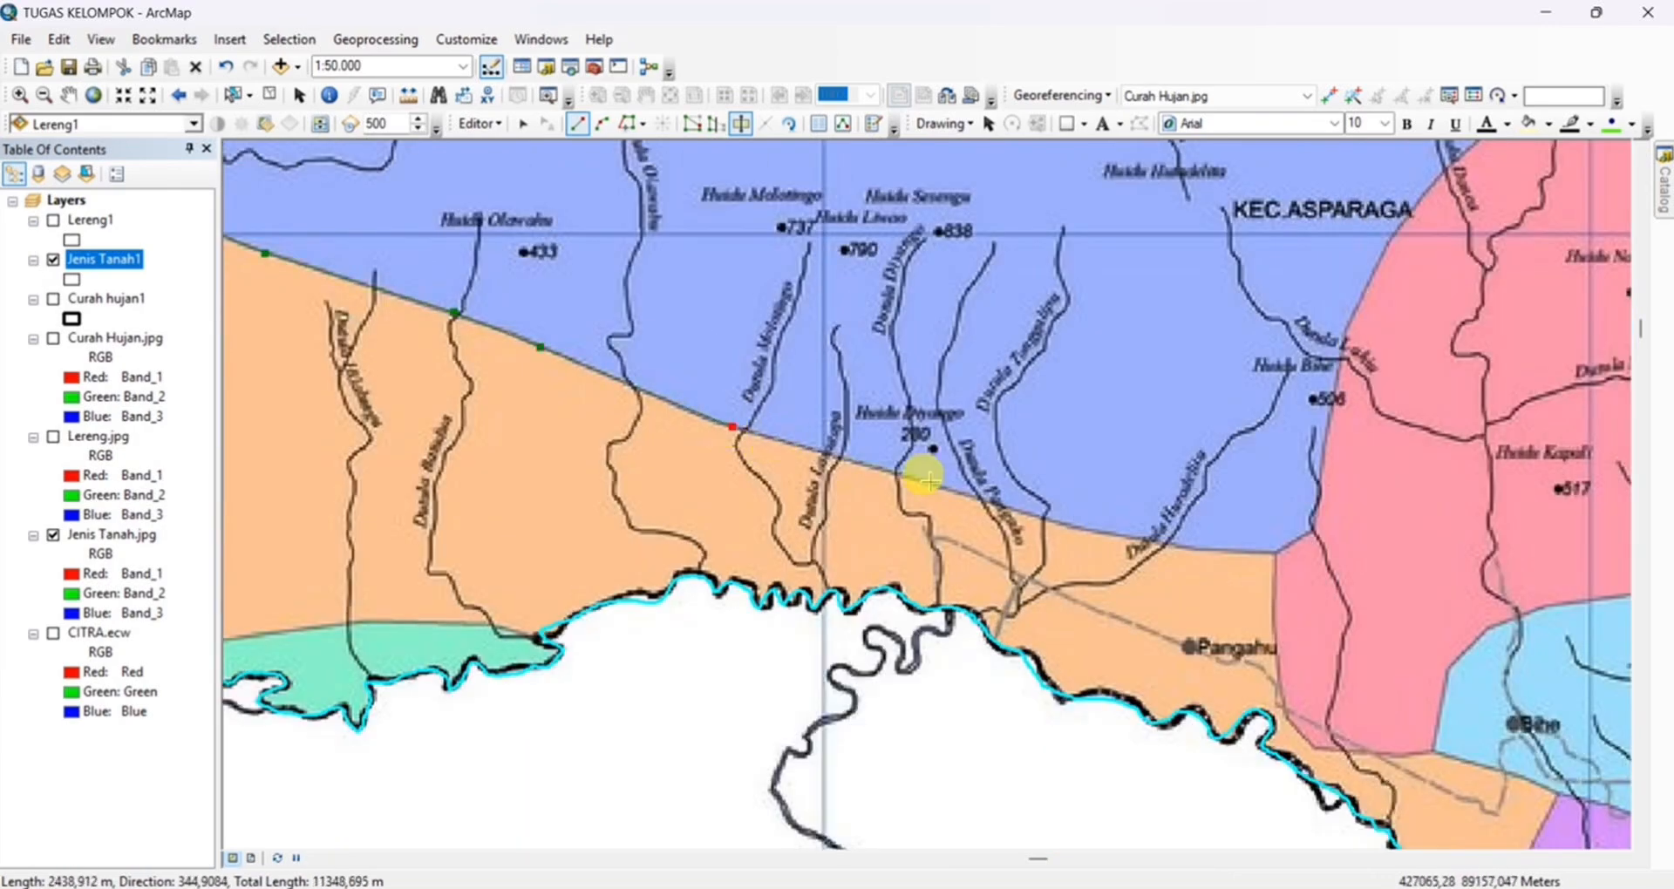
{"action": "left_click", "coordinate": [1112, 530]}
{"action": "left_click", "coordinate": [1276, 552]}
{"action": "left_click", "coordinate": [1276, 659]}
{"action": "left_click", "coordinate": [1314, 741]}
{"action": "left_click", "coordinate": [1436, 751]}
{"action": "left_click_drag", "start_coordinate": [1451, 753], "coordinate": [1039, 494]}
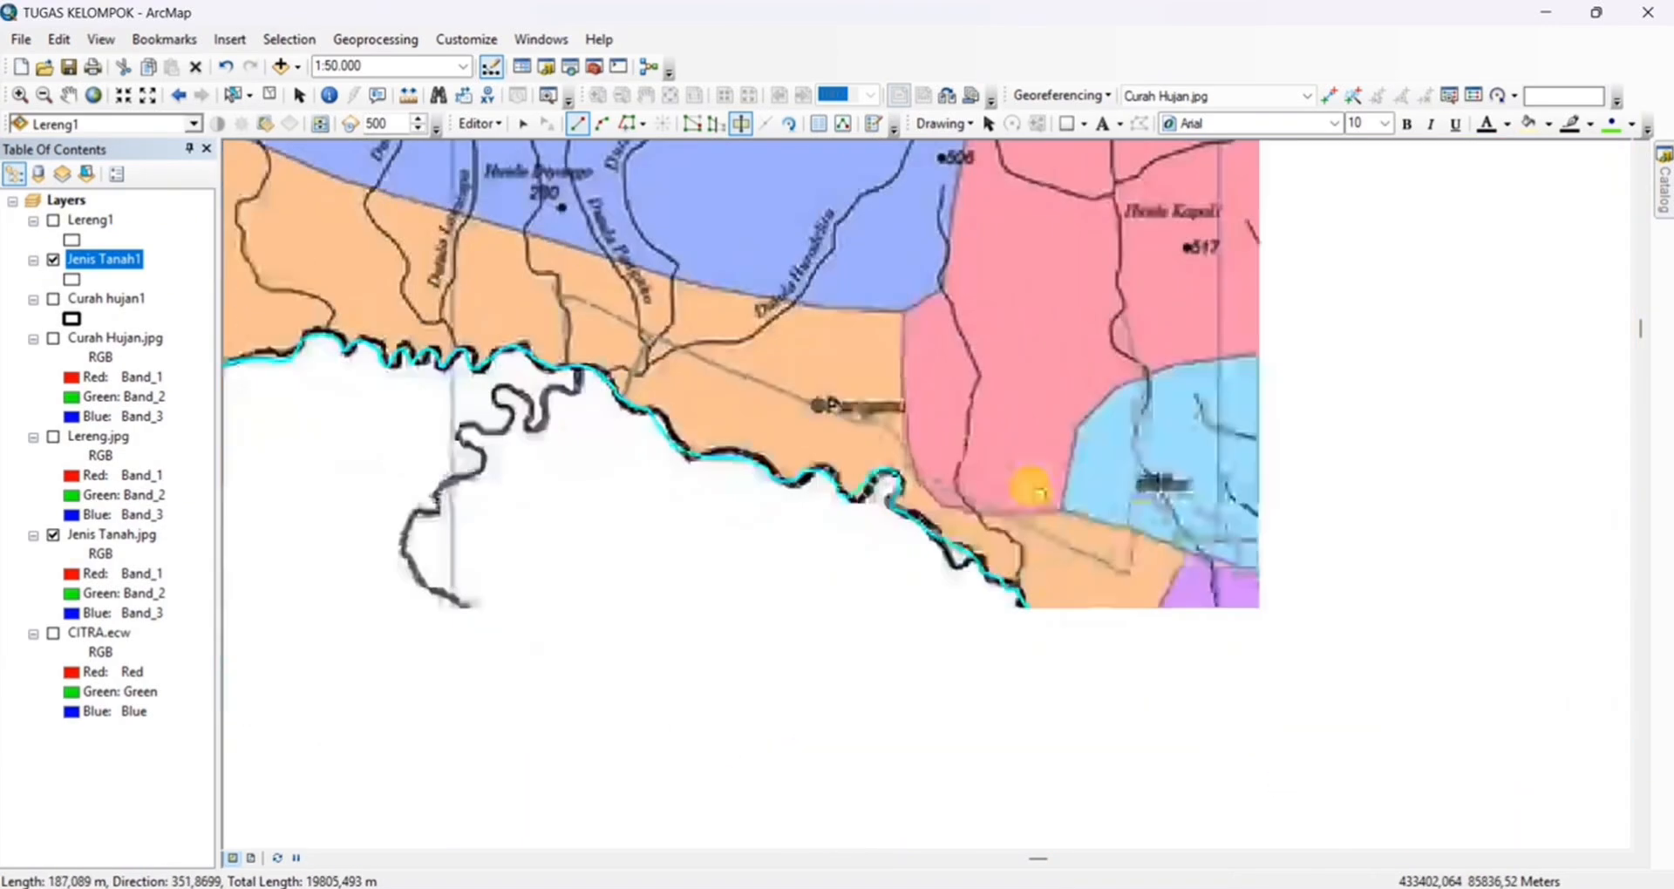
{"action": "left_click", "coordinate": [1099, 506]}
{"action": "left_click", "coordinate": [1082, 565]}
{"action": "left_click", "coordinate": [1051, 584]}
{"action": "double_click", "coordinate": [990, 636]}
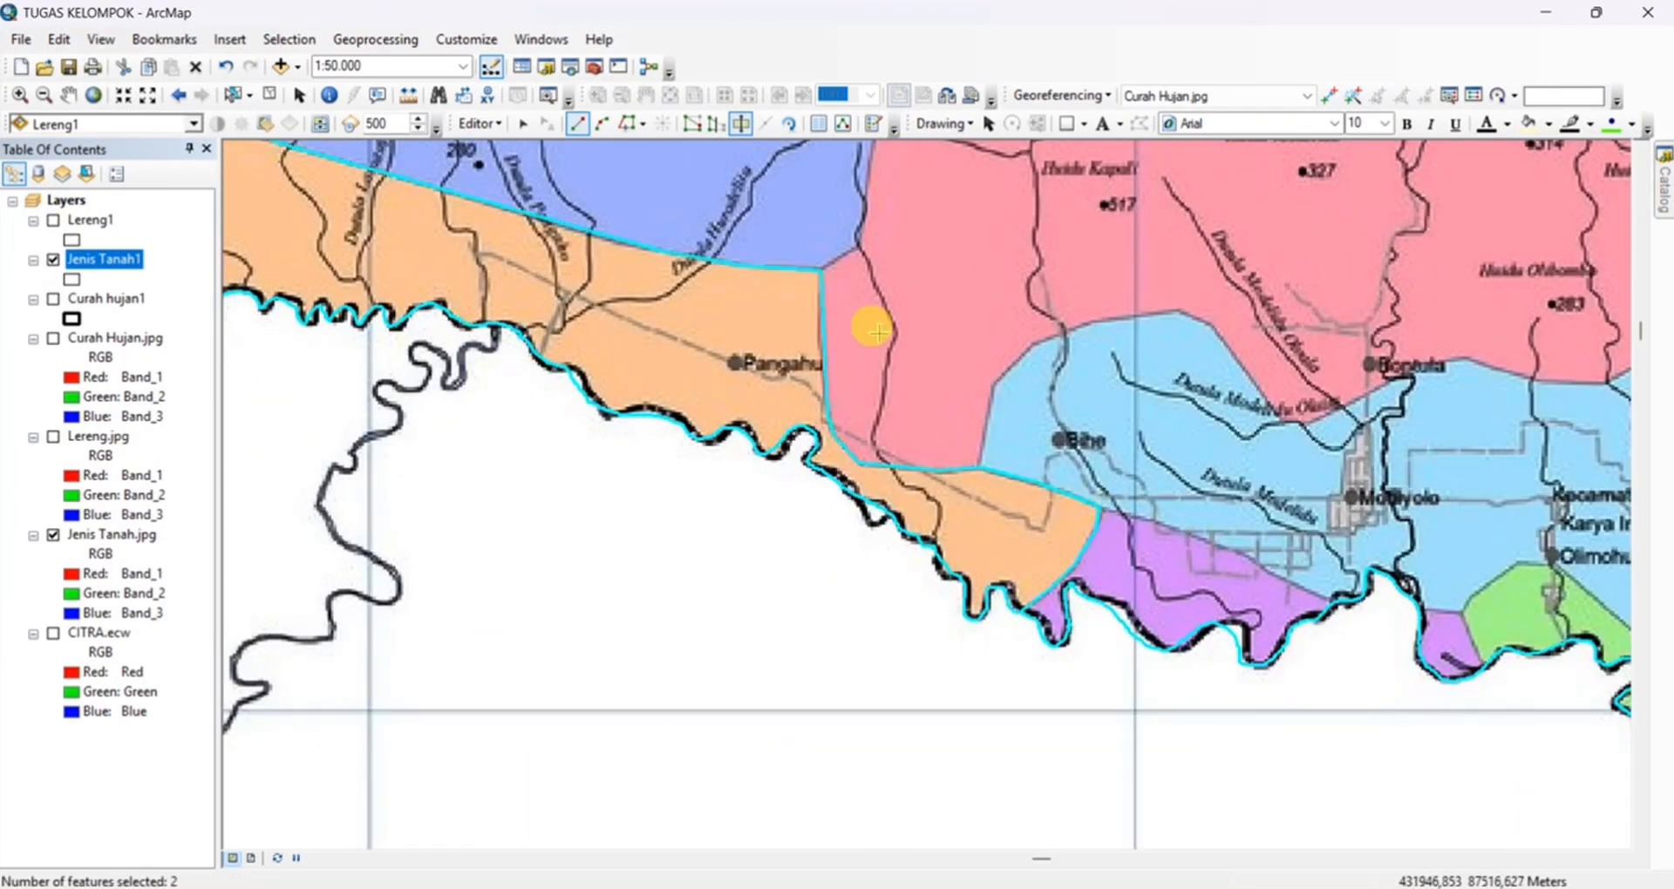
Start a cut line at the orange zone's northeastern corner and trace the red soil zone's western edge up past KEC. ASPARAGA to Huidu Sekopongi
{"action": "scroll", "coordinate": [870, 325], "scroll_direction": "up", "scroll_amount": 1}
{"action": "mouse_move", "coordinate": [870, 326]}
{"action": "left_mouse_down"}
{"action": "mouse_move", "coordinate": [1163, 710]}
{"action": "mouse_move", "coordinate": [547, 784]}
{"action": "left_mouse_up"}
{"action": "scroll", "coordinate": [547, 784], "scroll_direction": "down", "scroll_amount": 1}
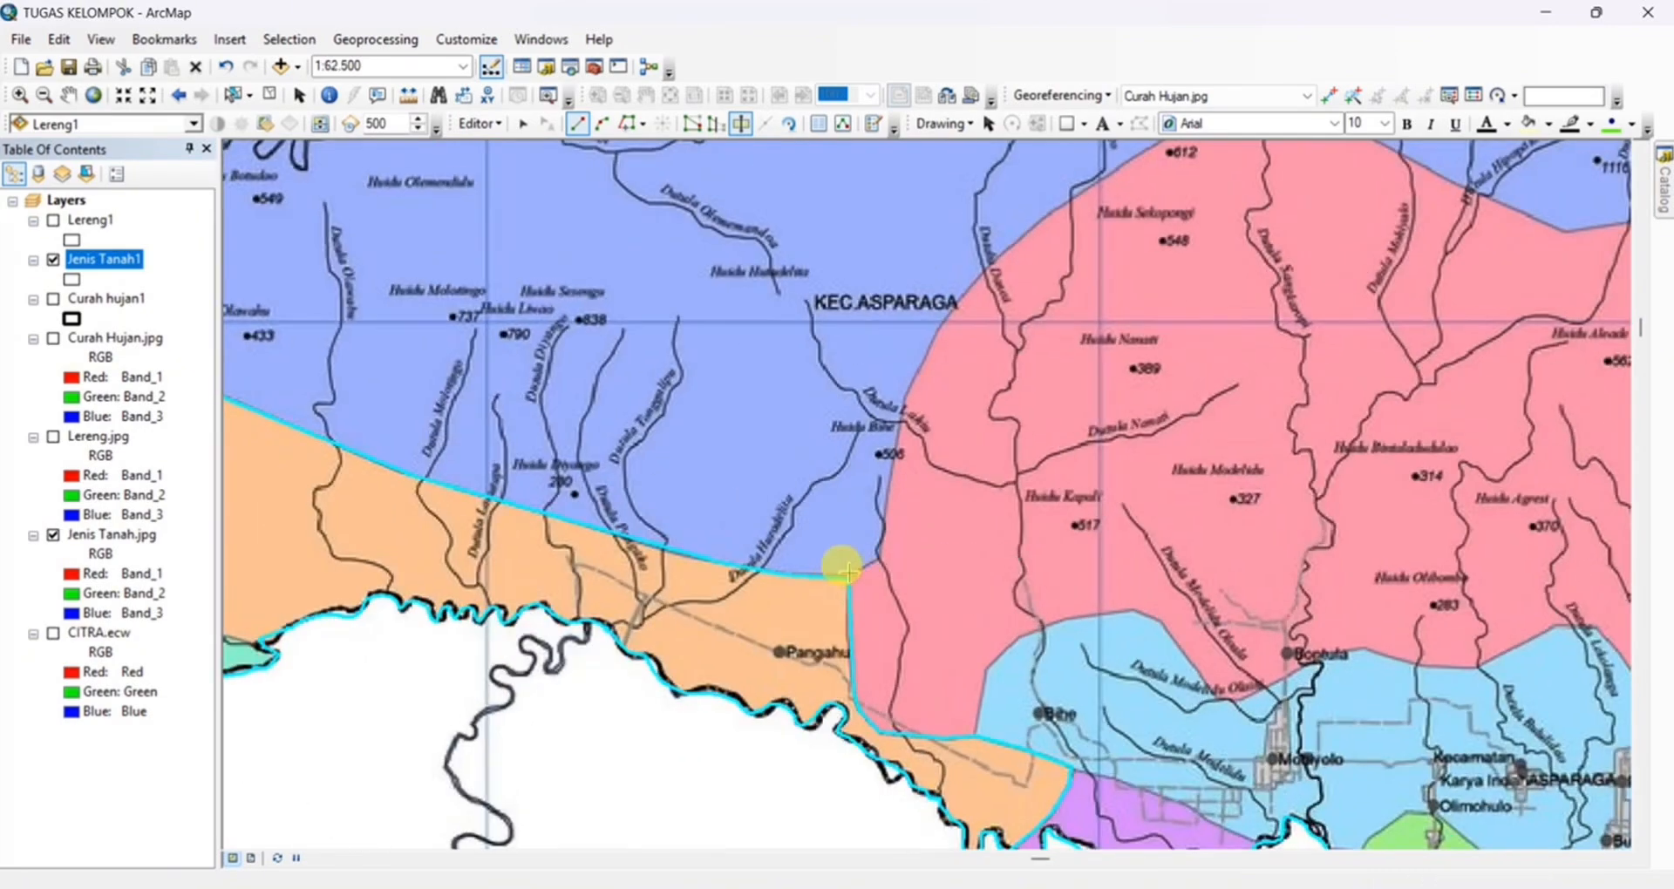
{"action": "left_click", "coordinate": [848, 575]}
{"action": "left_click", "coordinate": [881, 559]}
{"action": "left_click", "coordinate": [886, 508]}
{"action": "left_click", "coordinate": [905, 398]}
{"action": "left_click", "coordinate": [929, 351]}
{"action": "left_click_drag", "start_coordinate": [942, 324], "coordinate": [752, 541]}
{"action": "left_click", "coordinate": [763, 526]}
{"action": "left_click", "coordinate": [802, 481]}
{"action": "left_click", "coordinate": [851, 434]}
{"action": "left_click", "coordinate": [924, 387]}
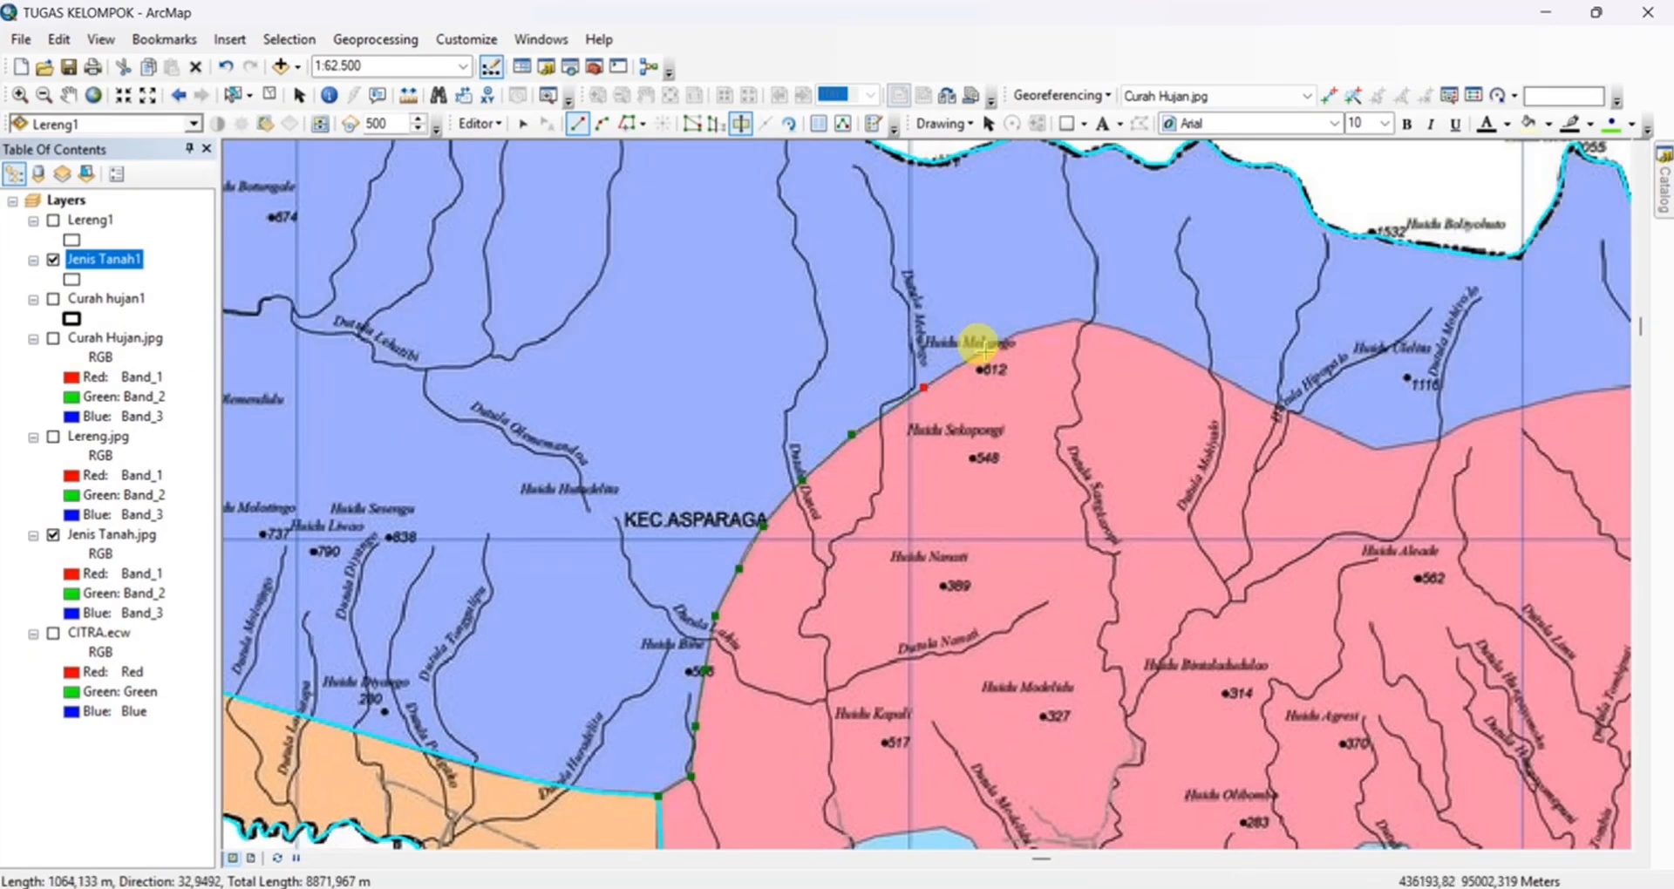
Continue the cut line eastward along the red zone's northern edge, over its peak and past the dip below Huidu Ulelita
{"action": "left_click", "coordinate": [997, 345]}
{"action": "left_click", "coordinate": [1018, 331]}
{"action": "left_click", "coordinate": [1265, 401]}
{"action": "left_click_drag", "start_coordinate": [1290, 414], "coordinate": [704, 340]}
{"action": "left_click", "coordinate": [754, 360]}
{"action": "left_click", "coordinate": [792, 374]}
{"action": "left_click", "coordinate": [859, 358]}
{"action": "left_click", "coordinate": [894, 342]}
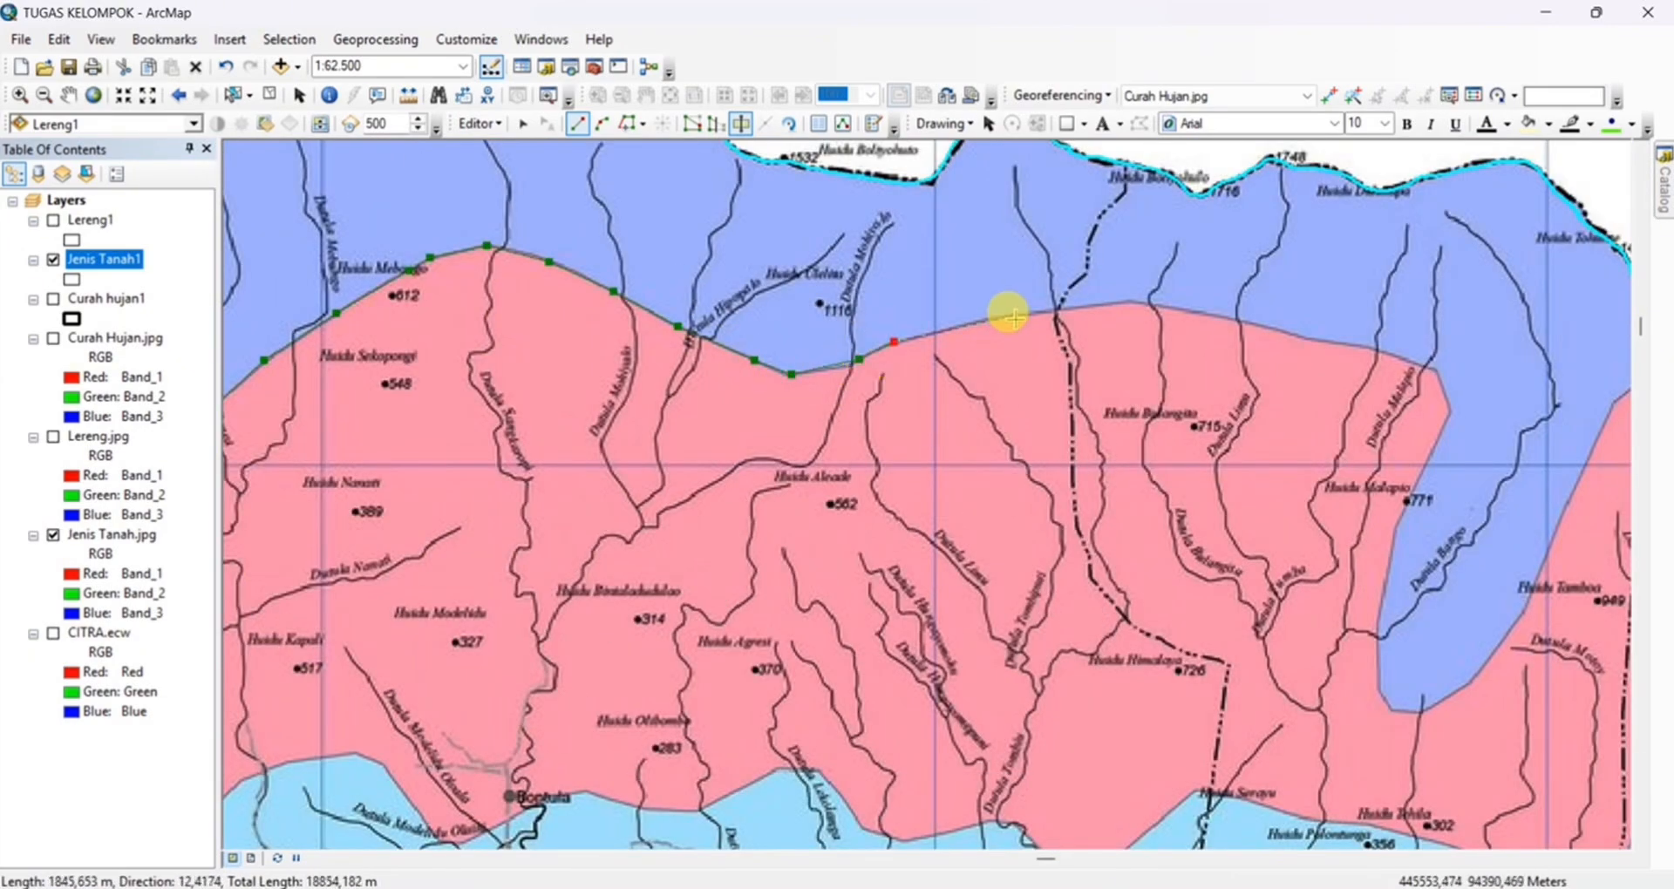
Trace the rest of the red zone's northern edge around the dark-blue tongue at Dutula Bango and finish the cut at the regency's northern border
{"action": "left_click", "coordinate": [1013, 315]}
{"action": "left_click", "coordinate": [1127, 302]}
{"action": "left_click", "coordinate": [1450, 407]}
{"action": "left_click", "coordinate": [1397, 527]}
{"action": "left_click", "coordinate": [1379, 627]}
{"action": "left_click", "coordinate": [1380, 696]}
{"action": "left_click", "coordinate": [1394, 711]}
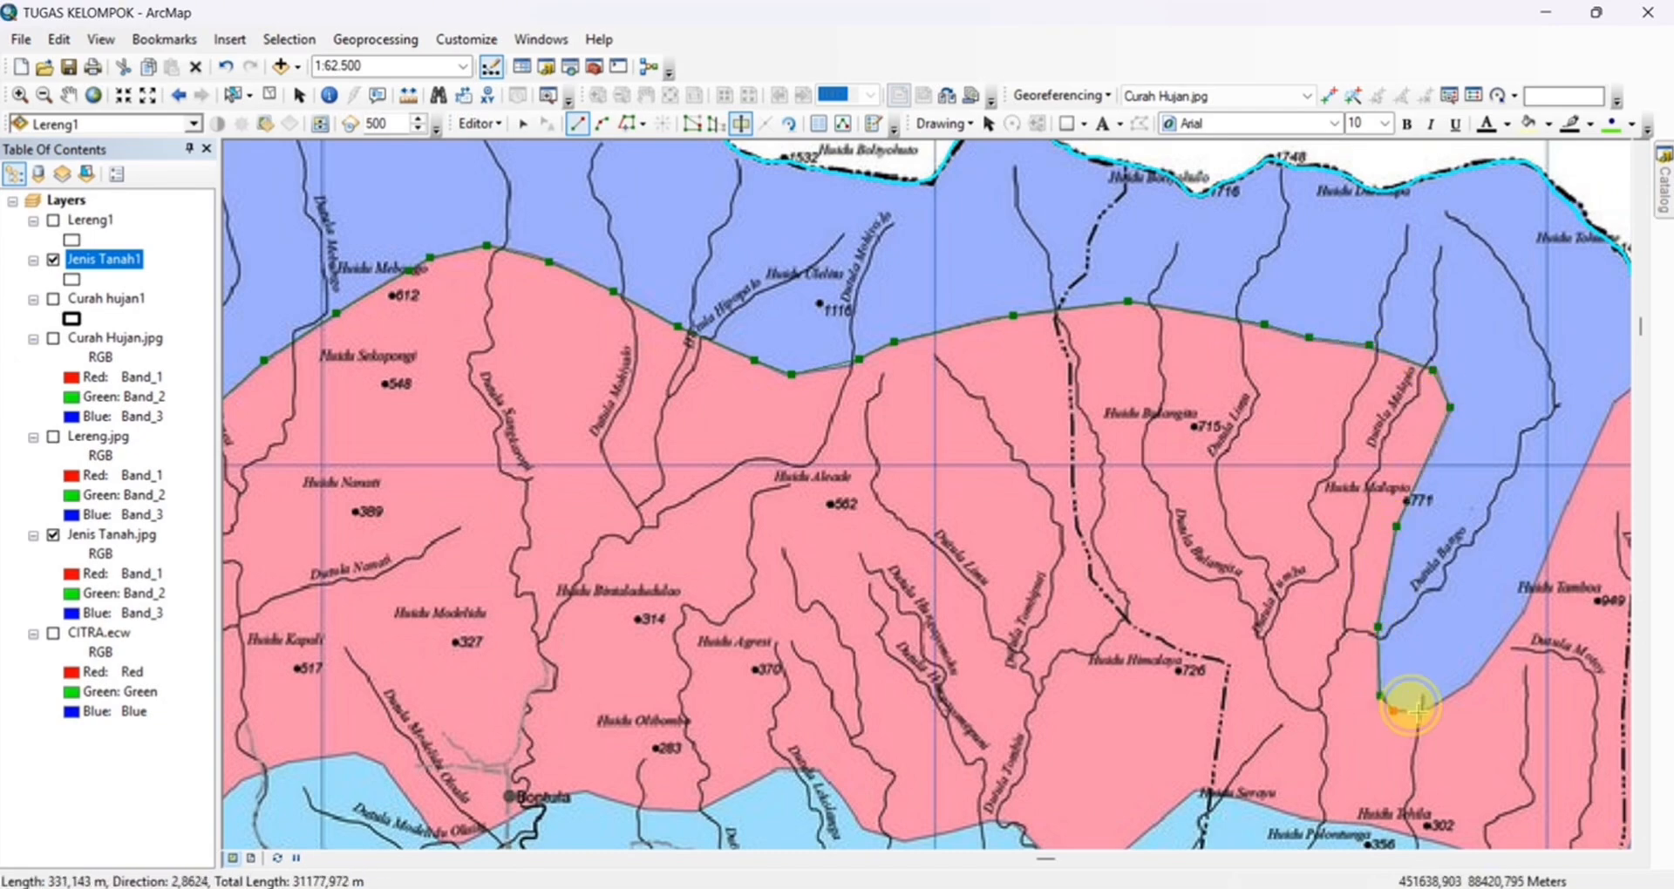
{"action": "left_click", "coordinate": [1425, 711]}
{"action": "left_click", "coordinate": [1473, 679]}
{"action": "left_click_drag", "start_coordinate": [1483, 667], "coordinate": [740, 714]}
{"action": "double_click", "coordinate": [938, 372]}
Start another cut at the northern border near Huidu Lintupo and trace the red zone's eastern edge down to its southeastern corner above Polohungo
{"action": "left_click", "coordinate": [938, 412]}
{"action": "left_click", "coordinate": [975, 430]}
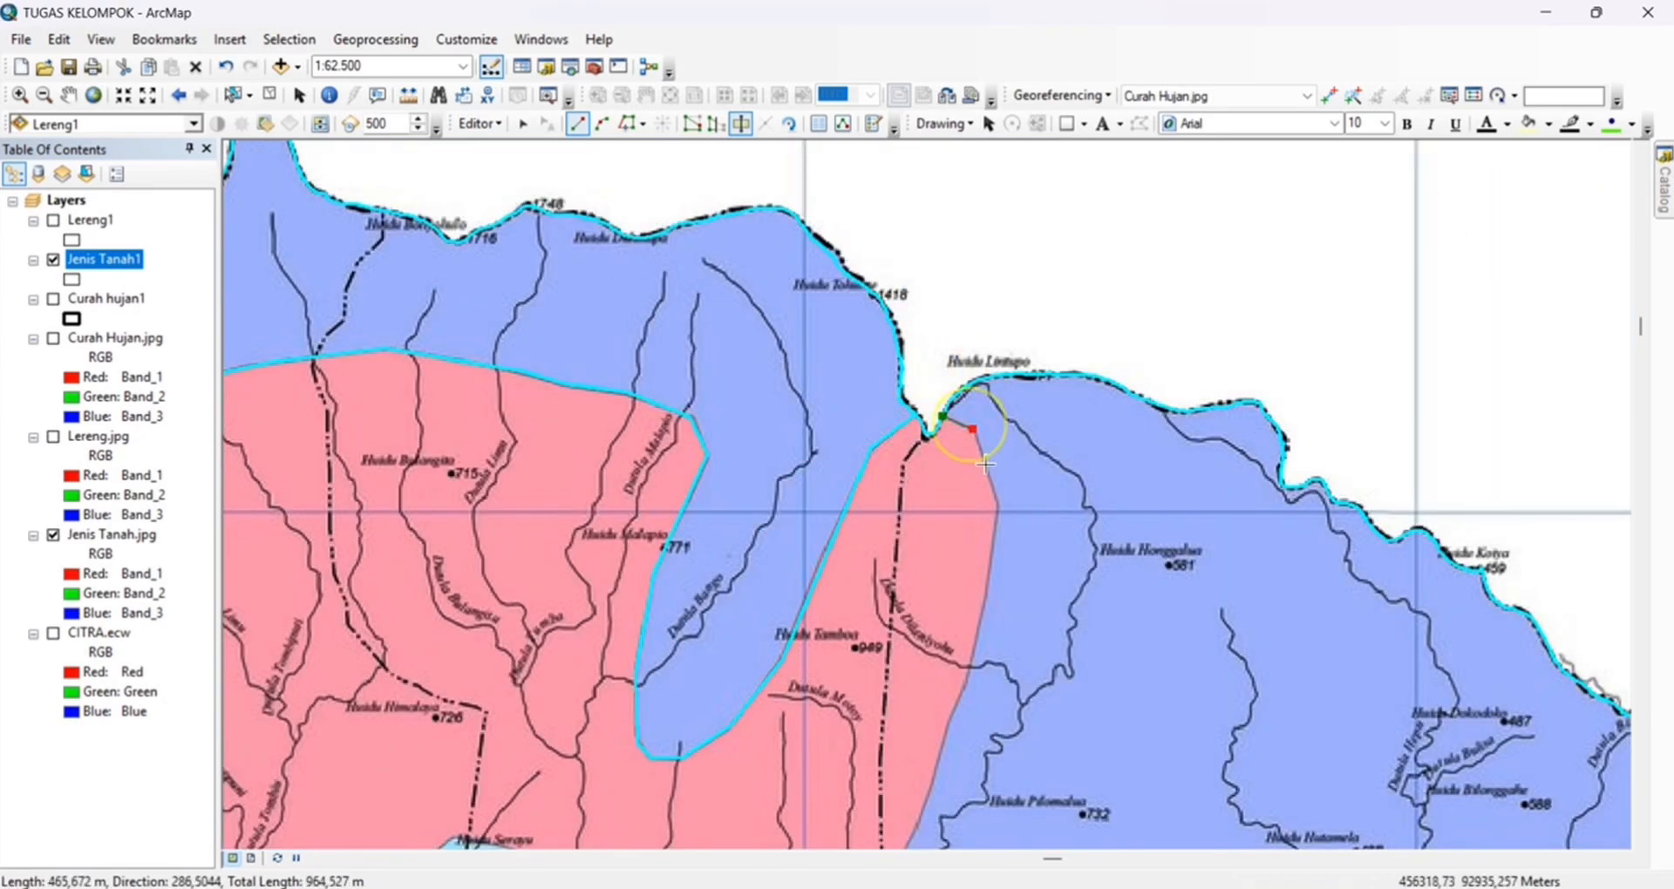
{"action": "left_click", "coordinate": [997, 507]}
{"action": "left_click_drag", "start_coordinate": [970, 626], "coordinate": [1087, 306]}
{"action": "left_click", "coordinate": [1078, 373]}
{"action": "left_click", "coordinate": [1060, 428]}
{"action": "left_click", "coordinate": [1035, 503]}
{"action": "left_click", "coordinate": [1003, 570]}
{"action": "left_click", "coordinate": [972, 627]}
Continue the cut line westward along the red zone's southern edge, past Huidu Serayu to below Huidu Olibombo
{"action": "left_click", "coordinate": [750, 553]}
{"action": "left_click", "coordinate": [702, 553]}
{"action": "left_click", "coordinate": [614, 526]}
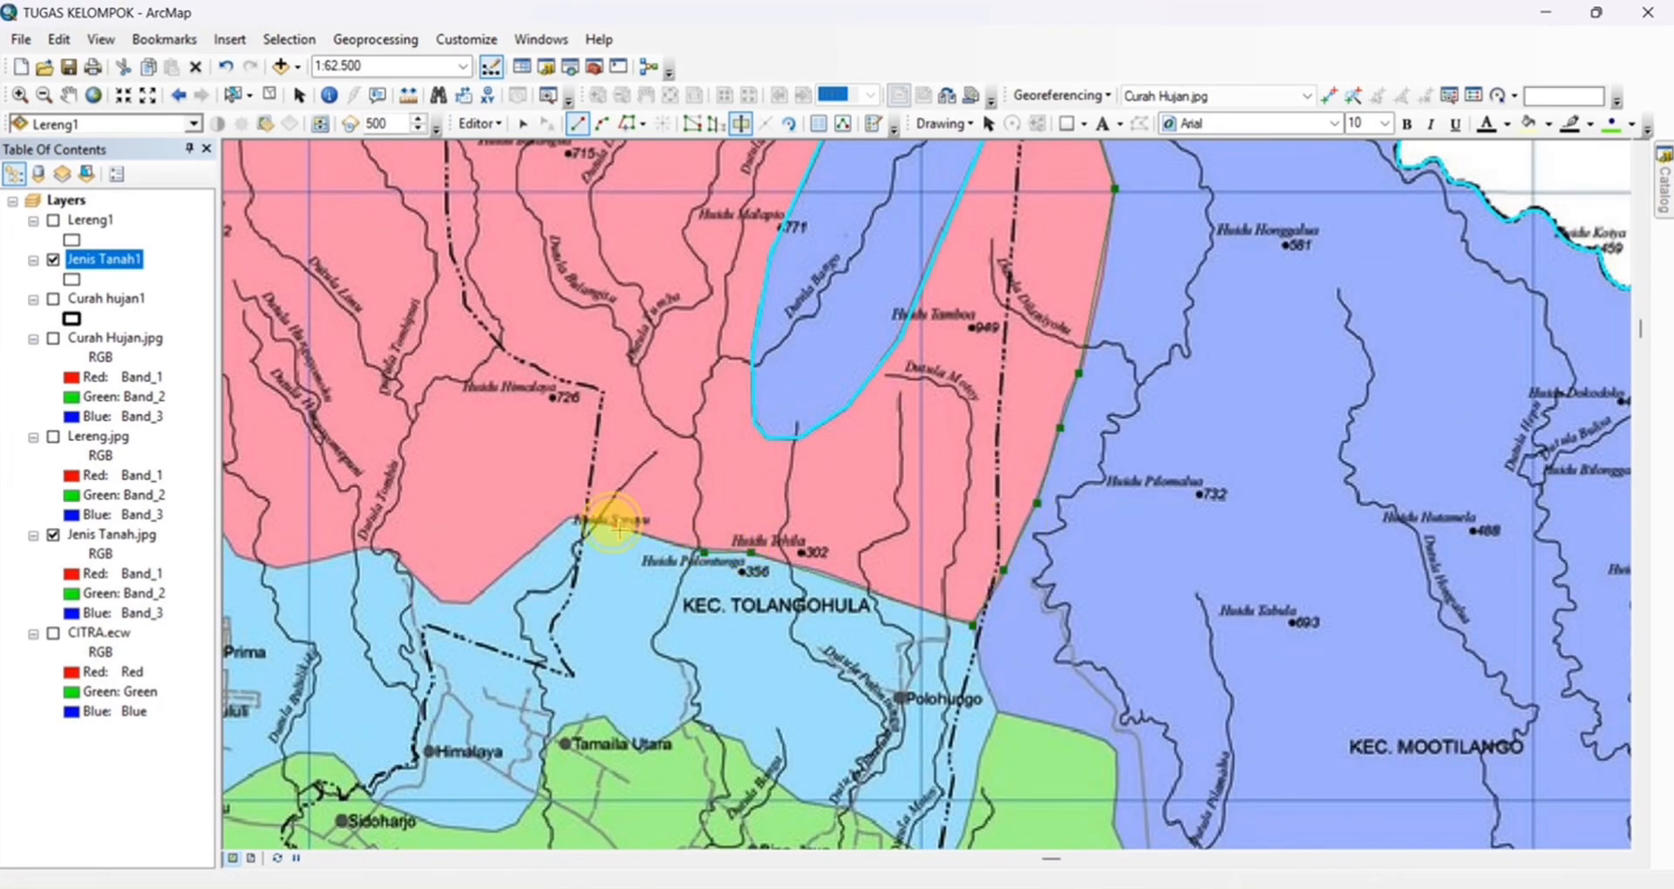
{"action": "left_click", "coordinate": [573, 517]}
{"action": "left_click_drag", "start_coordinate": [576, 517], "coordinate": [928, 495]}
{"action": "left_click", "coordinate": [726, 529]}
{"action": "left_click_drag", "start_coordinate": [743, 540], "coordinate": [1005, 601]}
{"action": "left_click", "coordinate": [892, 609]}
{"action": "left_click", "coordinate": [852, 594]}
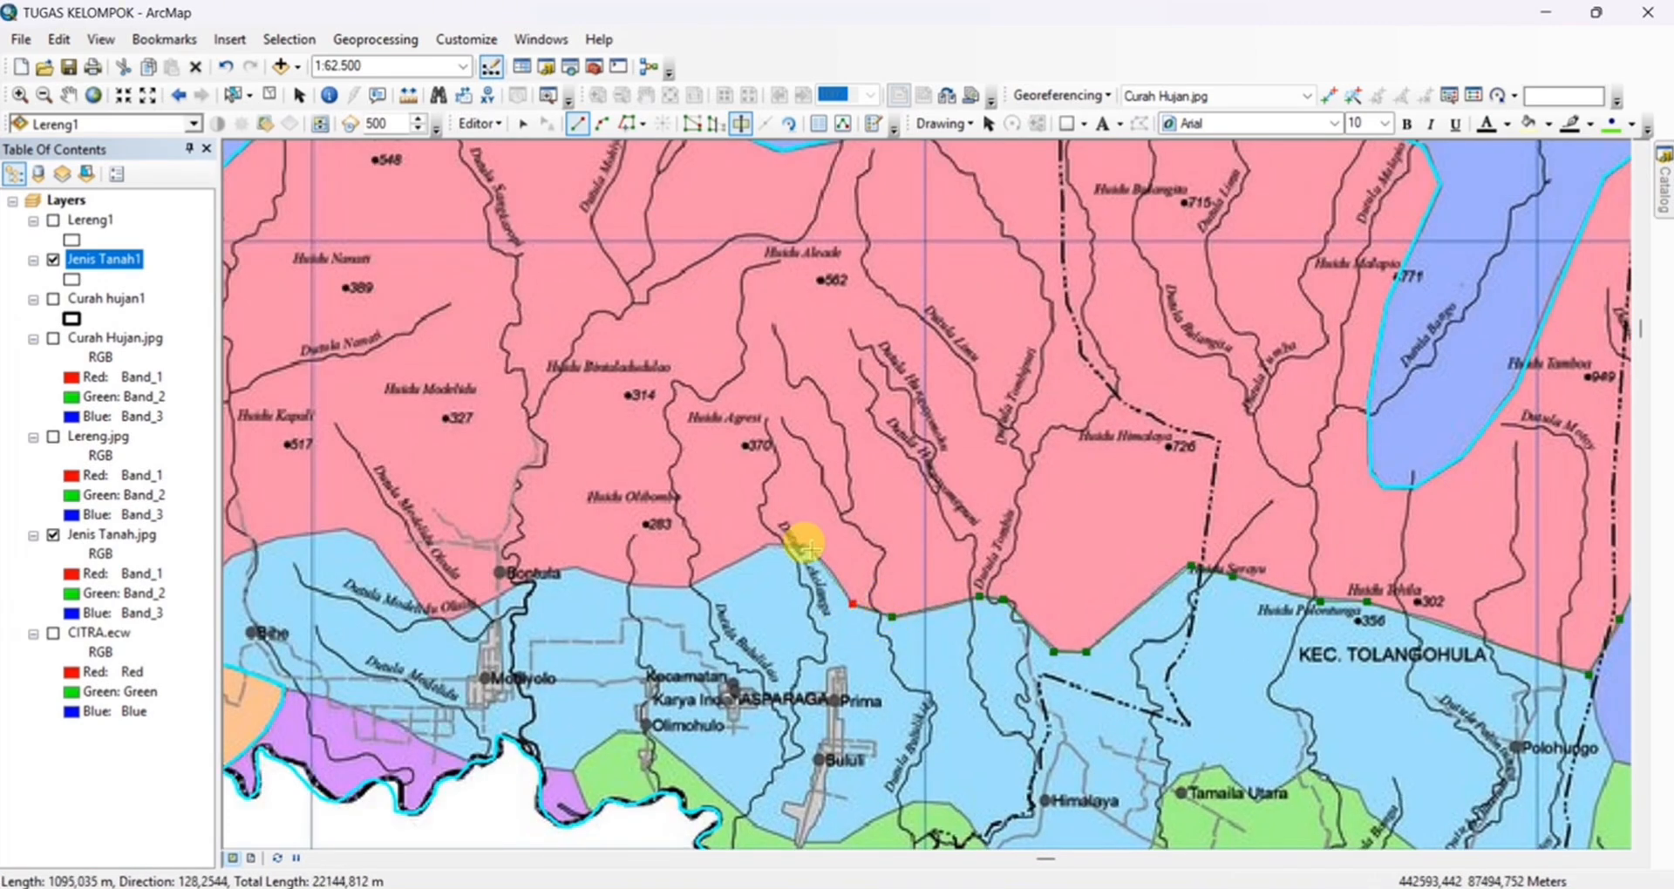
{"action": "left_click", "coordinate": [802, 537]}
{"action": "left_click", "coordinate": [689, 577]}
Trace the red zone's remaining southern edge past Bontula and around Bihe, finishing the cut at the orange zone's boundary
{"action": "left_click_drag", "start_coordinate": [551, 664], "coordinate": [788, 579]}
{"action": "left_click_drag", "start_coordinate": [869, 489], "coordinate": [1043, 568]}
{"action": "left_click", "coordinate": [1042, 568]}
{"action": "left_click", "coordinate": [990, 554]}
{"action": "left_click", "coordinate": [956, 558]}
{"action": "left_click", "coordinate": [863, 605]}
{"action": "left_click_drag", "start_coordinate": [846, 604], "coordinate": [1001, 652]}
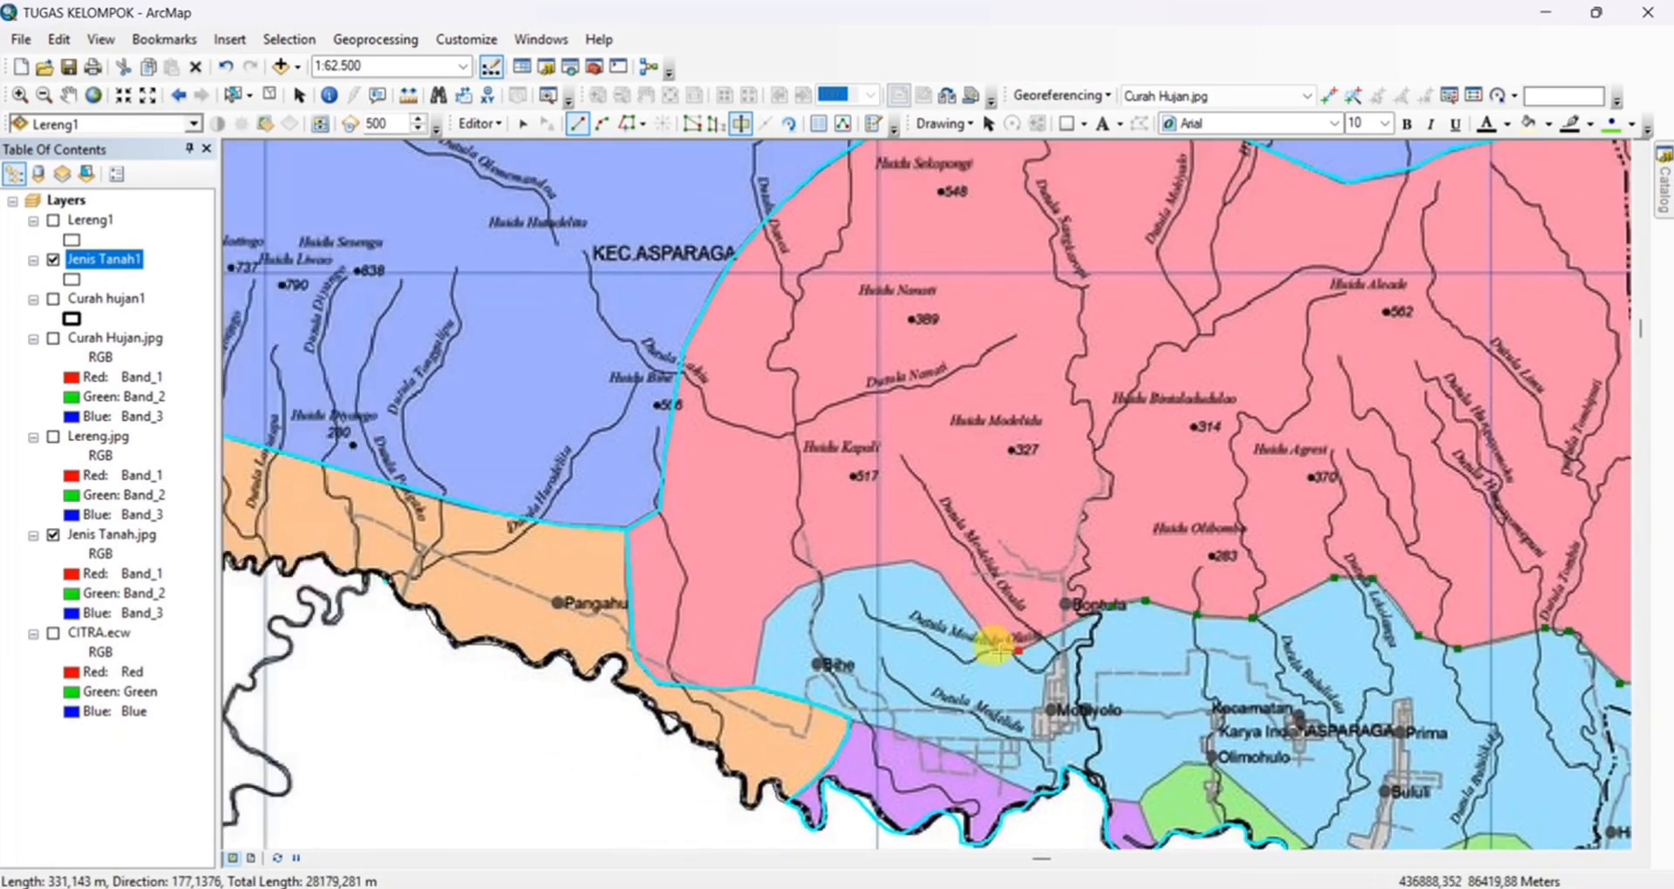
{"action": "left_click", "coordinate": [849, 570]}
{"action": "left_click", "coordinate": [792, 591]}
{"action": "left_click", "coordinate": [766, 620]}
{"action": "double_click", "coordinate": [754, 687]}
{"action": "scroll", "coordinate": [934, 624], "scroll_direction": "down", "scroll_amount": 1}
{"action": "left_click", "coordinate": [844, 659]}
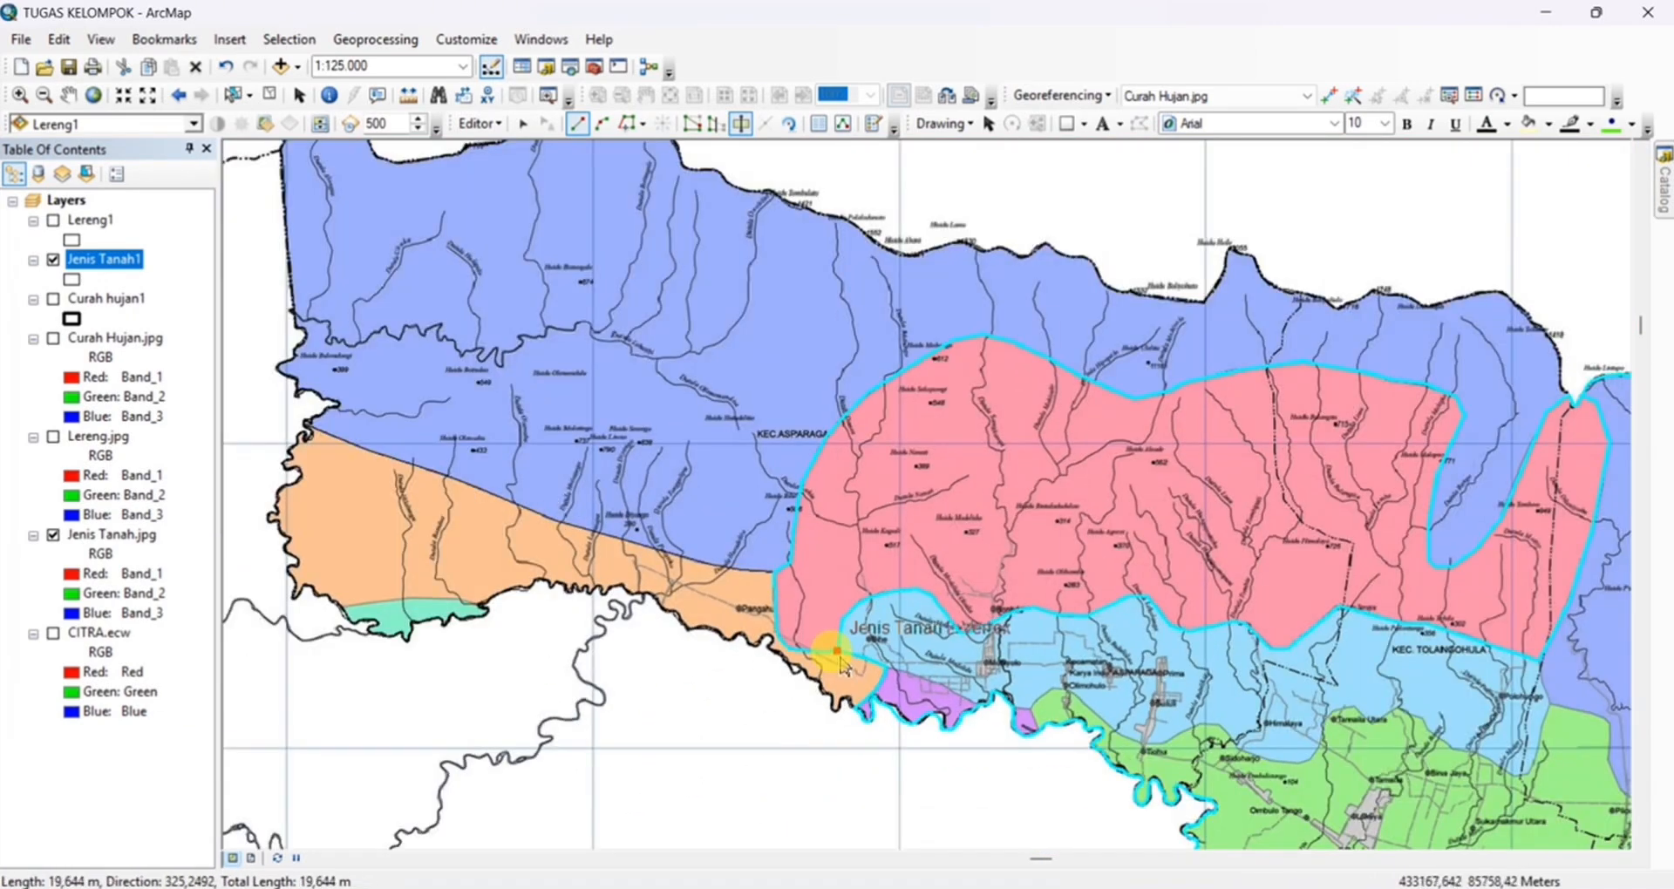
{"action": "right_click", "coordinate": [844, 660]}
{"action": "left_click", "coordinate": [941, 602]}
Cut the polygon along the purple zone's northern edge, from the orange zone's corner to the southern border below Motiyolo
{"action": "left_click_drag", "start_coordinate": [1070, 675], "coordinate": [743, 523]}
{"action": "scroll", "coordinate": [558, 560], "scroll_direction": "up", "scroll_amount": 1}
{"action": "left_click", "coordinate": [347, 469]}
{"action": "left_click", "coordinate": [419, 486]}
{"action": "left_click", "coordinate": [476, 513]}
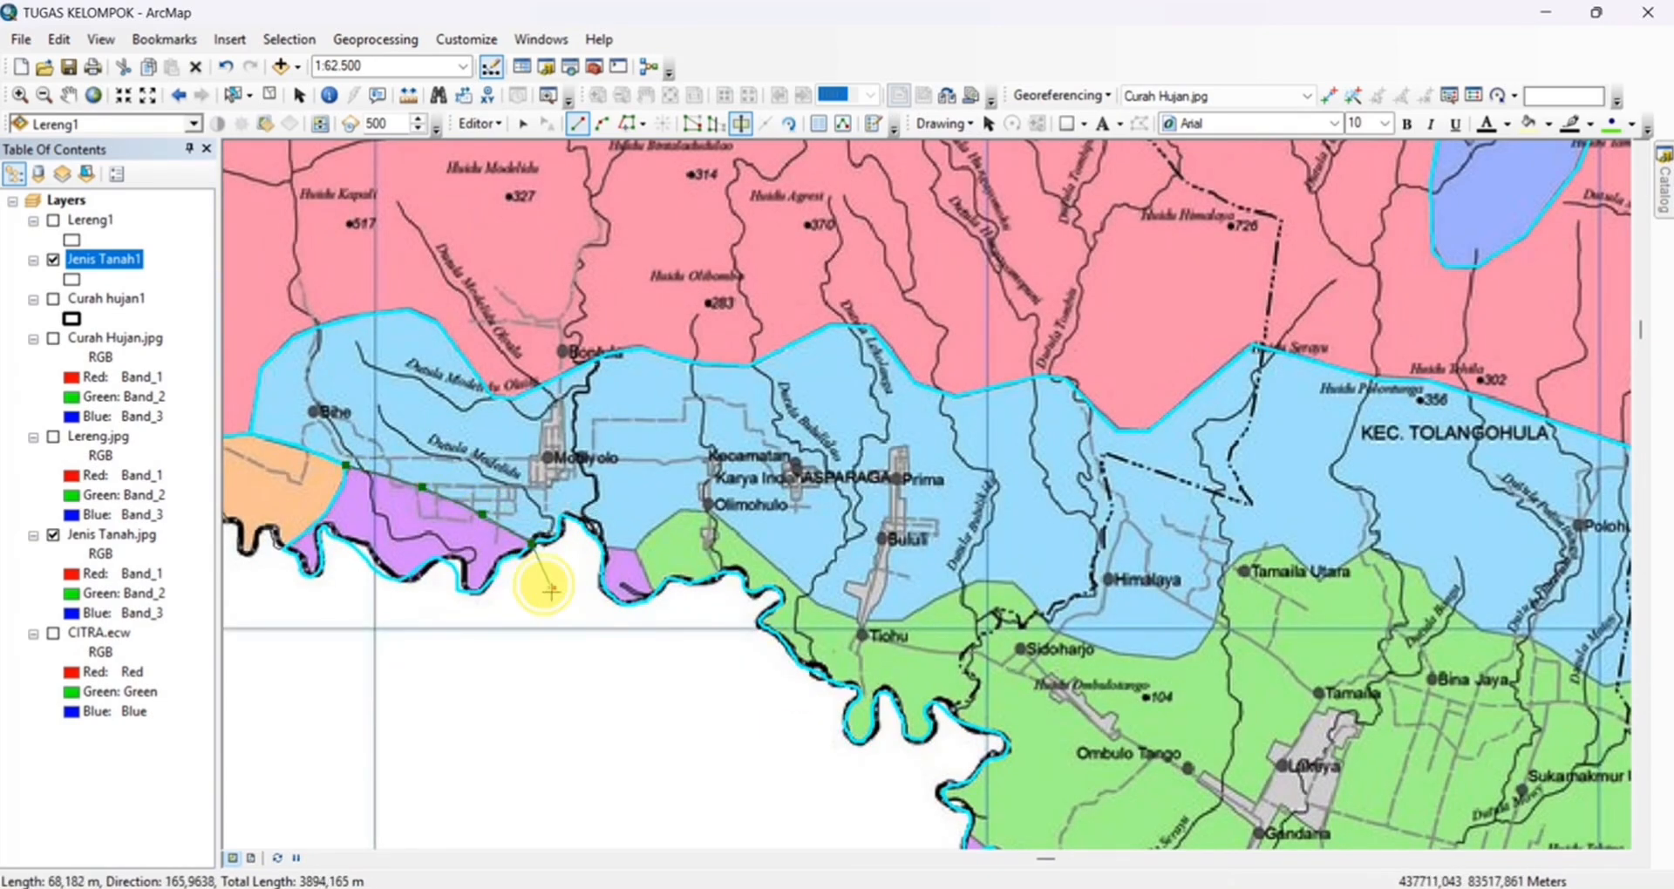
{"action": "double_click", "coordinate": [545, 584]}
{"action": "left_click", "coordinate": [548, 589]}
{"action": "right_click", "coordinate": [554, 585]}
{"action": "left_click", "coordinate": [630, 498]}
Start a cut at the small purple patch west of Olimohulo and trace the green zone's northern edge past Tiohu to Sidoharjo
{"action": "left_click", "coordinate": [636, 551]}
{"action": "left_click", "coordinate": [648, 534]}
{"action": "left_click", "coordinate": [681, 511]}
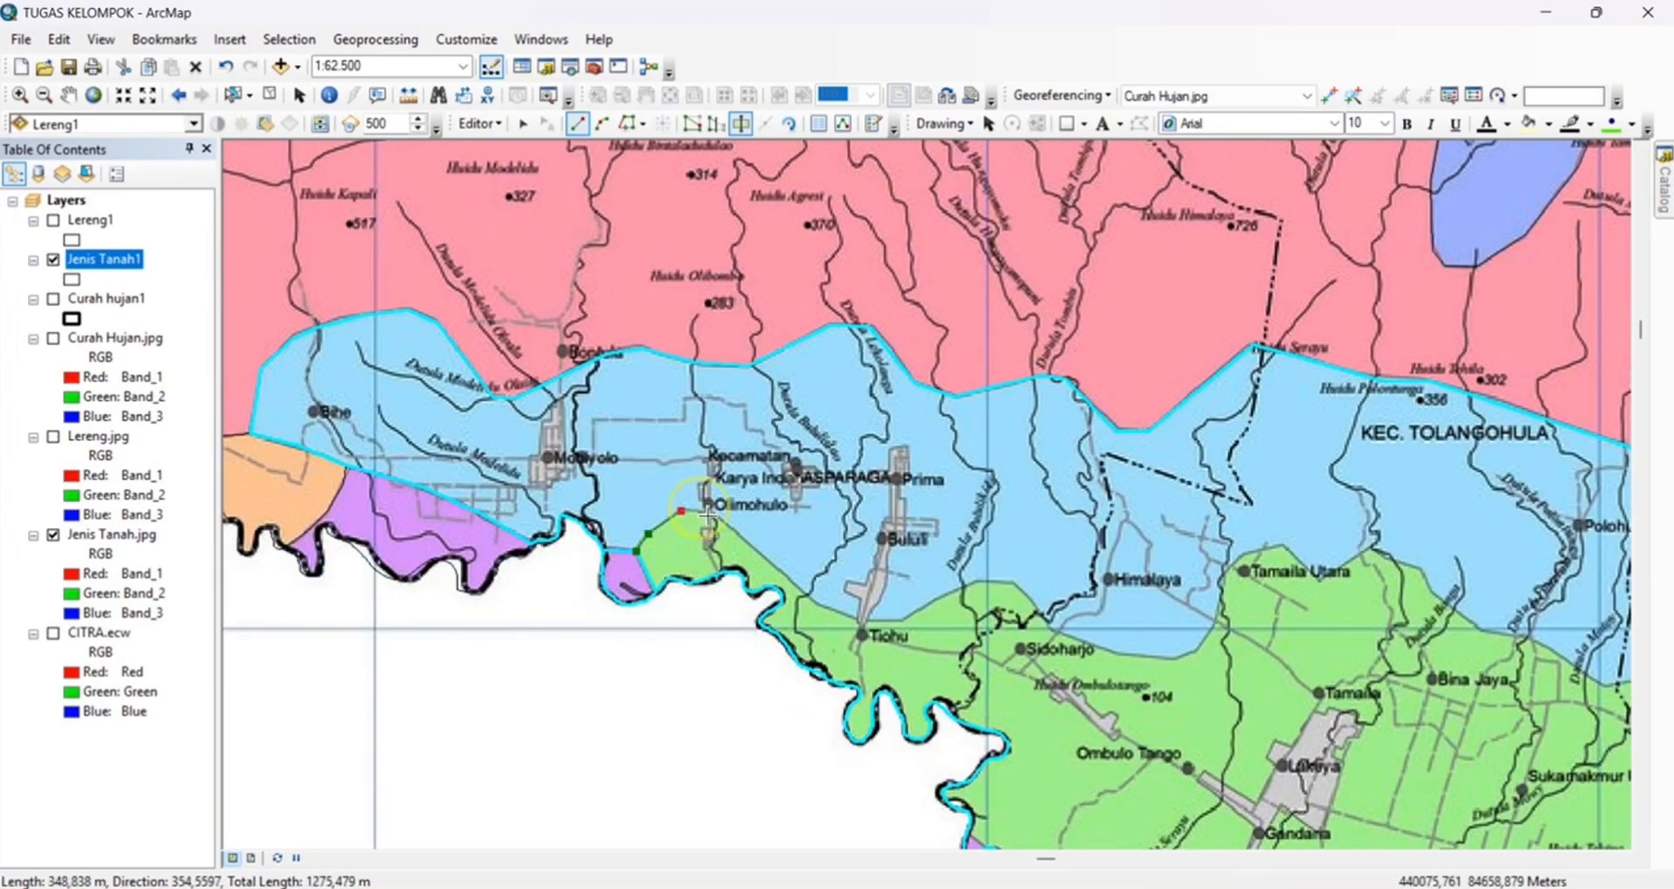
{"action": "left_click", "coordinate": [861, 620]}
{"action": "left_click", "coordinate": [907, 618]}
{"action": "left_click", "coordinate": [974, 581]}
{"action": "left_click", "coordinate": [1017, 583]}
{"action": "left_click", "coordinate": [1050, 627]}
Trace the light-blue zone's edge past Himalaya, Tamaila Utara and Bina Jaya, finishing the cut at the red zone's corner above Polohungo
{"action": "left_click_drag", "start_coordinate": [1049, 627], "coordinate": [758, 523]}
{"action": "left_click", "coordinate": [822, 550]}
{"action": "left_click", "coordinate": [893, 553]}
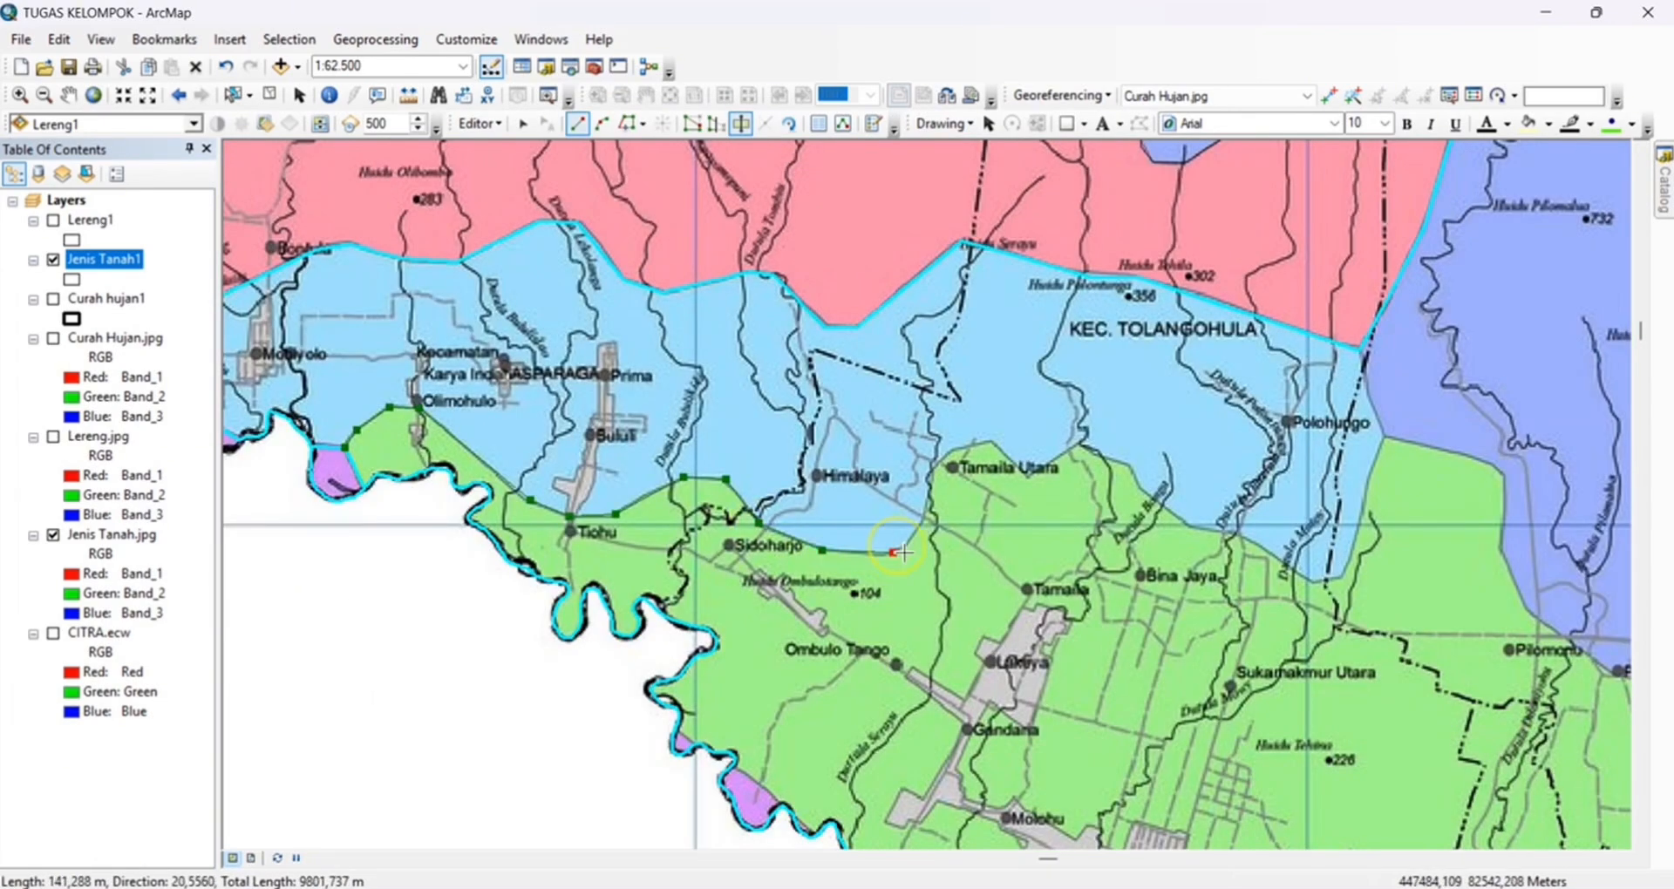
{"action": "left_click", "coordinate": [1078, 445]}
{"action": "left_click", "coordinate": [1128, 463]}
{"action": "left_click", "coordinate": [1141, 490]}
{"action": "left_click", "coordinate": [1187, 525]}
{"action": "left_click_drag", "start_coordinate": [1188, 525], "coordinate": [720, 455]}
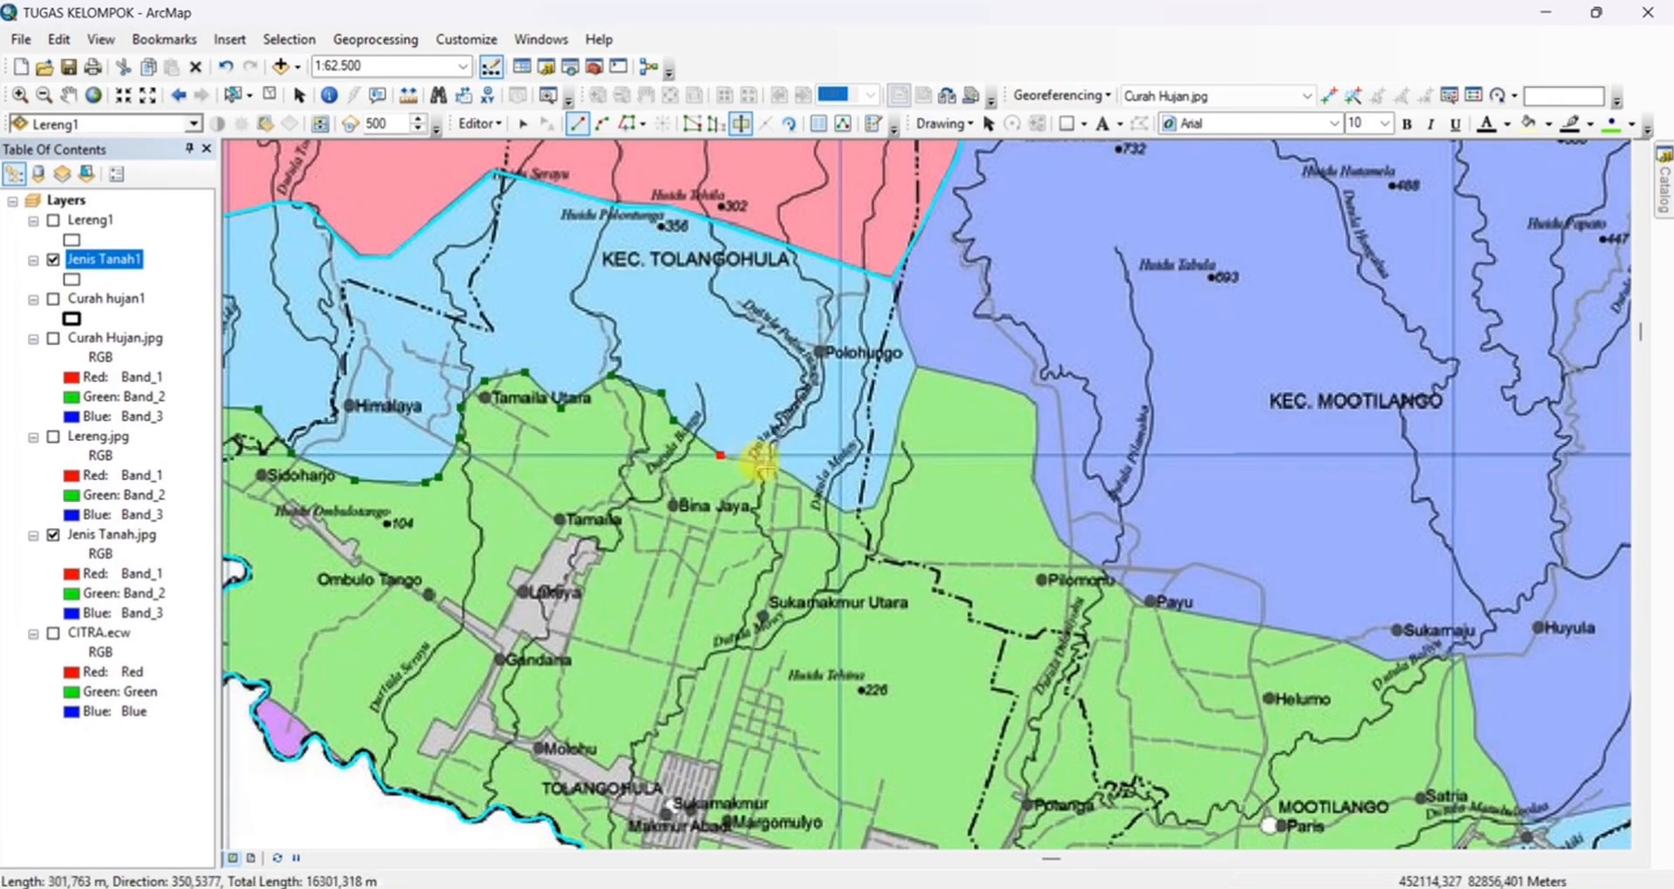
{"action": "left_click_drag", "start_coordinate": [921, 371], "coordinate": [985, 522]}
{"action": "double_click", "coordinate": [958, 430]}
Start a cut east of Polohungo and trace the green zone's northeastern edge past Pilomonu and Payu to beyond Sukamaju
{"action": "left_click", "coordinate": [982, 520]}
{"action": "left_click", "coordinate": [1092, 546]}
{"action": "left_click", "coordinate": [1101, 562]}
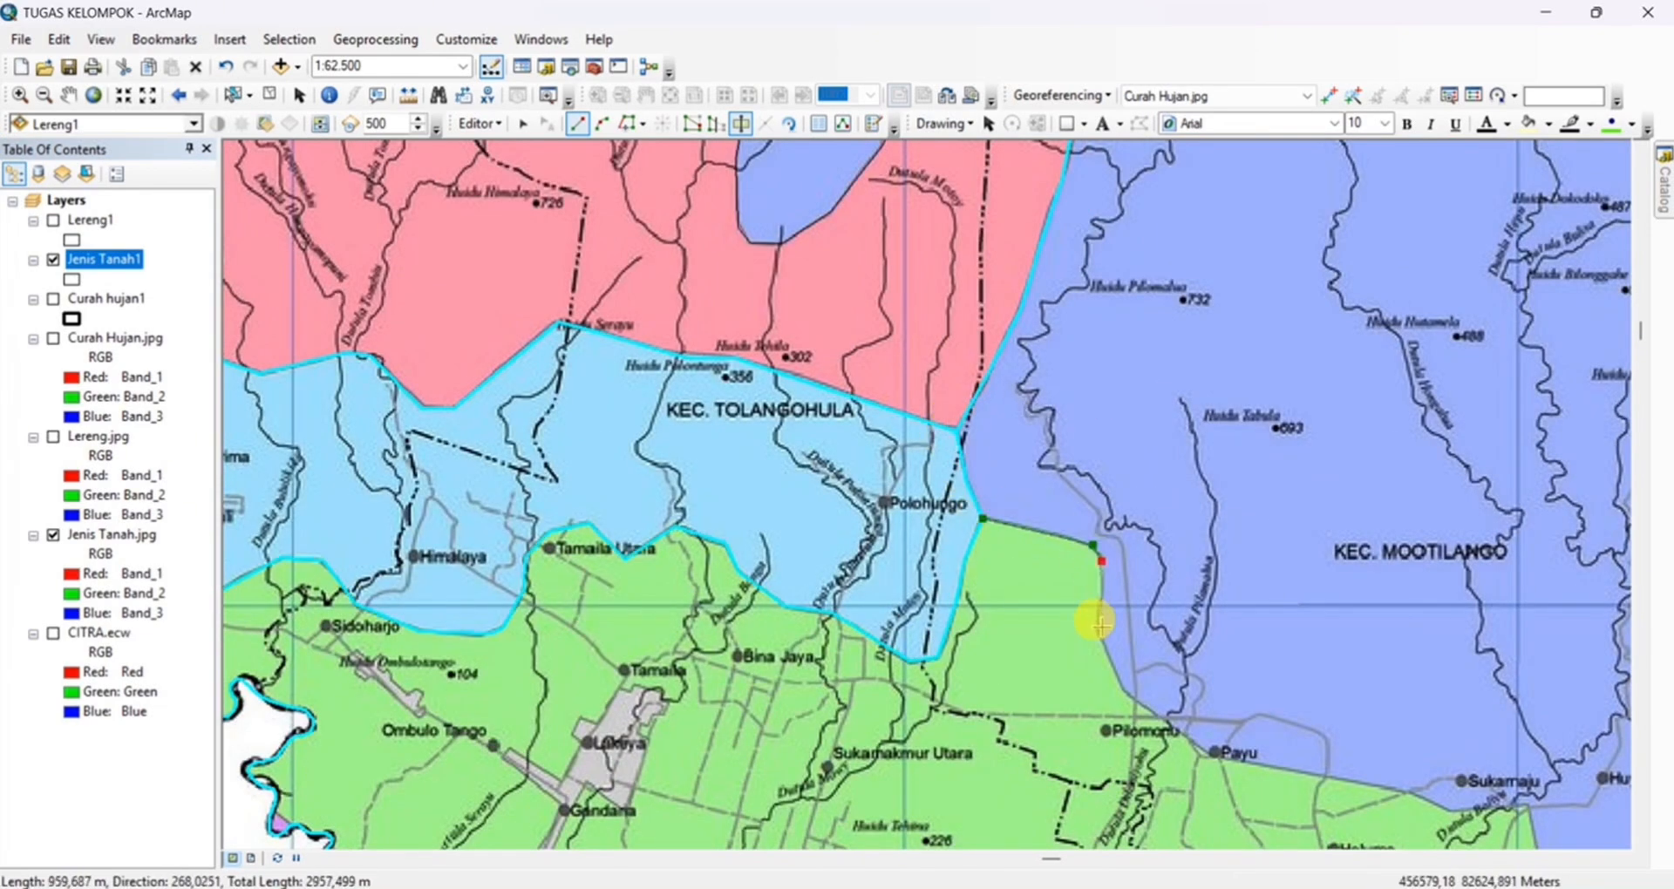
{"action": "left_click", "coordinate": [1098, 630]}
{"action": "left_click_drag", "start_coordinate": [1098, 630], "coordinate": [944, 345]}
{"action": "left_click", "coordinate": [971, 409]}
{"action": "left_click", "coordinate": [1386, 603]}
{"action": "left_click_drag", "start_coordinate": [1403, 628], "coordinate": [1171, 385]}
Continue the cut line along the green zone's eastern edge from Karyamukti past Sidomukti to Sidomulyo Selatan
{"action": "left_click", "coordinate": [1197, 442]}
{"action": "left_click", "coordinate": [1192, 461]}
{"action": "left_click", "coordinate": [1168, 512]}
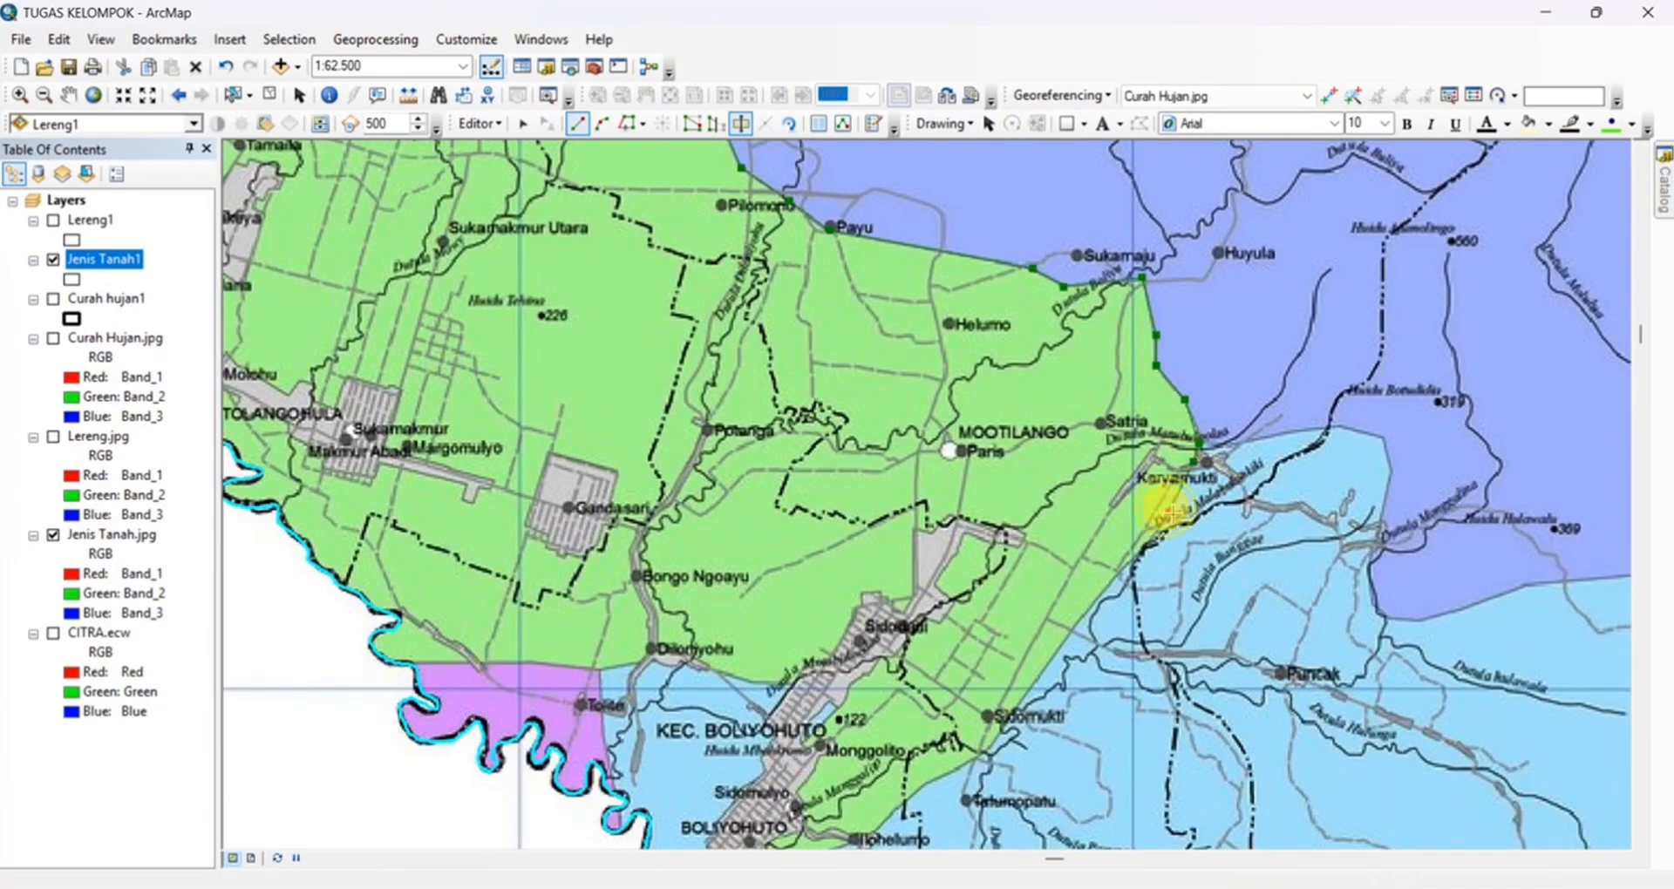
{"action": "left_click", "coordinate": [1129, 559]}
{"action": "left_click_drag", "start_coordinate": [1129, 560], "coordinate": [1166, 283]}
{"action": "left_click", "coordinate": [1021, 468]}
{"action": "left_click", "coordinate": [812, 580]}
Trace the green zone's edge northward along the grey settlement area from Boliyohuto past Monggolito and Sidodadi
{"action": "left_click", "coordinate": [802, 569]}
{"action": "left_click", "coordinate": [829, 552]}
{"action": "left_click", "coordinate": [837, 506]}
{"action": "left_click", "coordinate": [856, 477]}
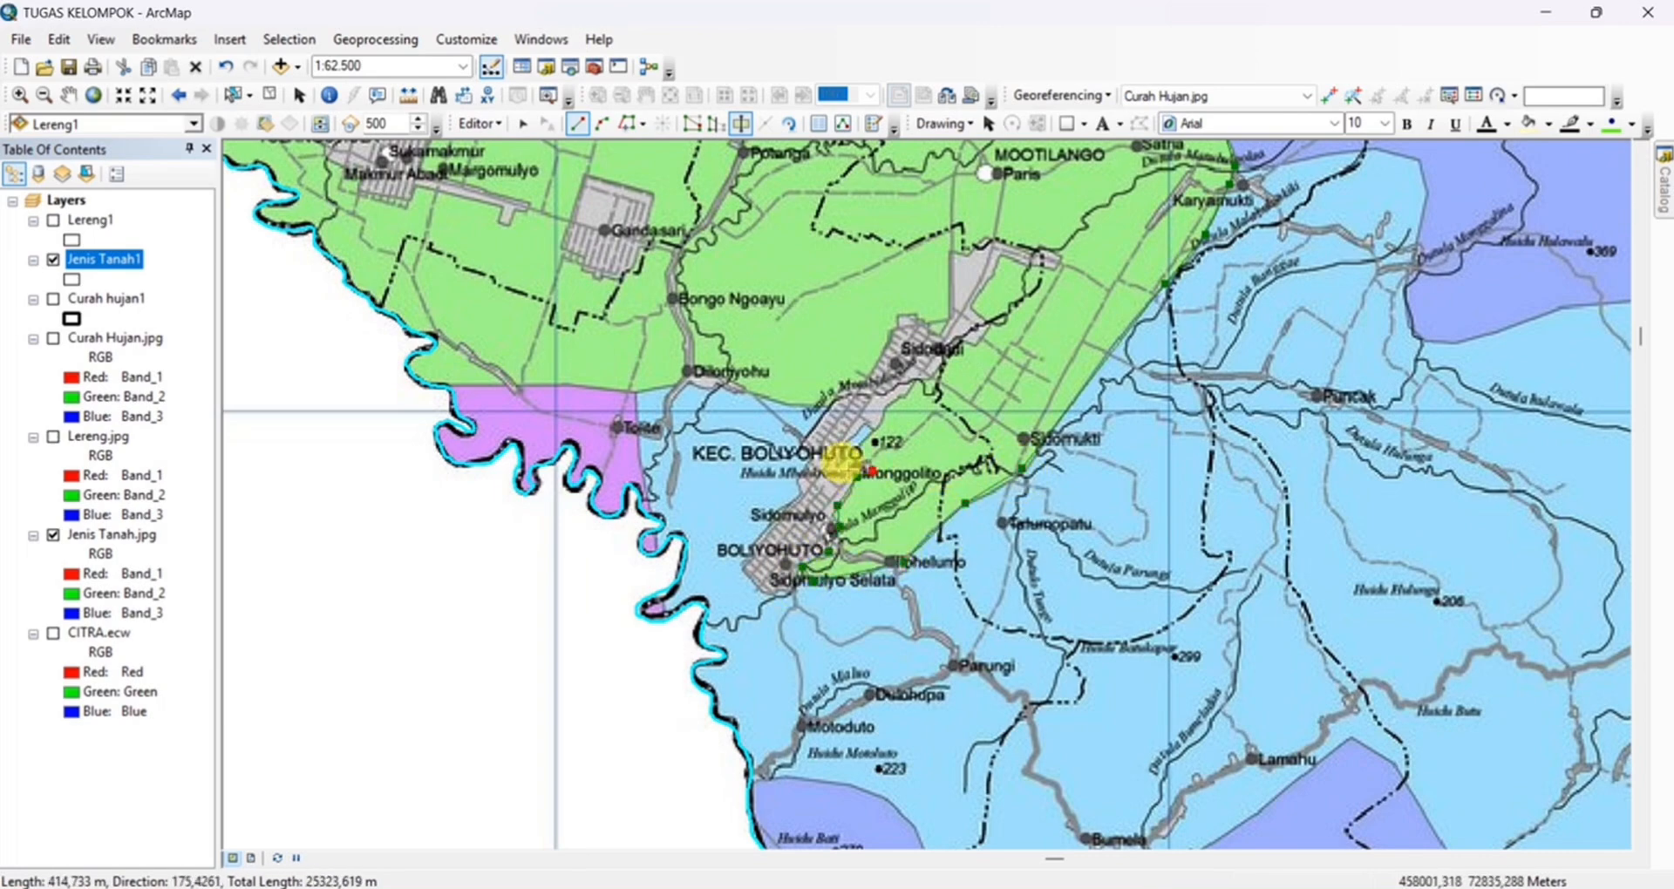
{"action": "scroll", "coordinate": [851, 464], "scroll_direction": "up", "scroll_amount": 1}
{"action": "left_click_drag", "start_coordinate": [918, 380], "coordinate": [898, 542]}
{"action": "left_click", "coordinate": [932, 509]}
{"action": "left_click", "coordinate": [948, 493]}
{"action": "left_click", "coordinate": [960, 502]}
{"action": "left_click", "coordinate": [974, 480]}
{"action": "left_click", "coordinate": [957, 459]}
{"action": "left_click", "coordinate": [985, 412]}
{"action": "left_click", "coordinate": [1042, 423]}
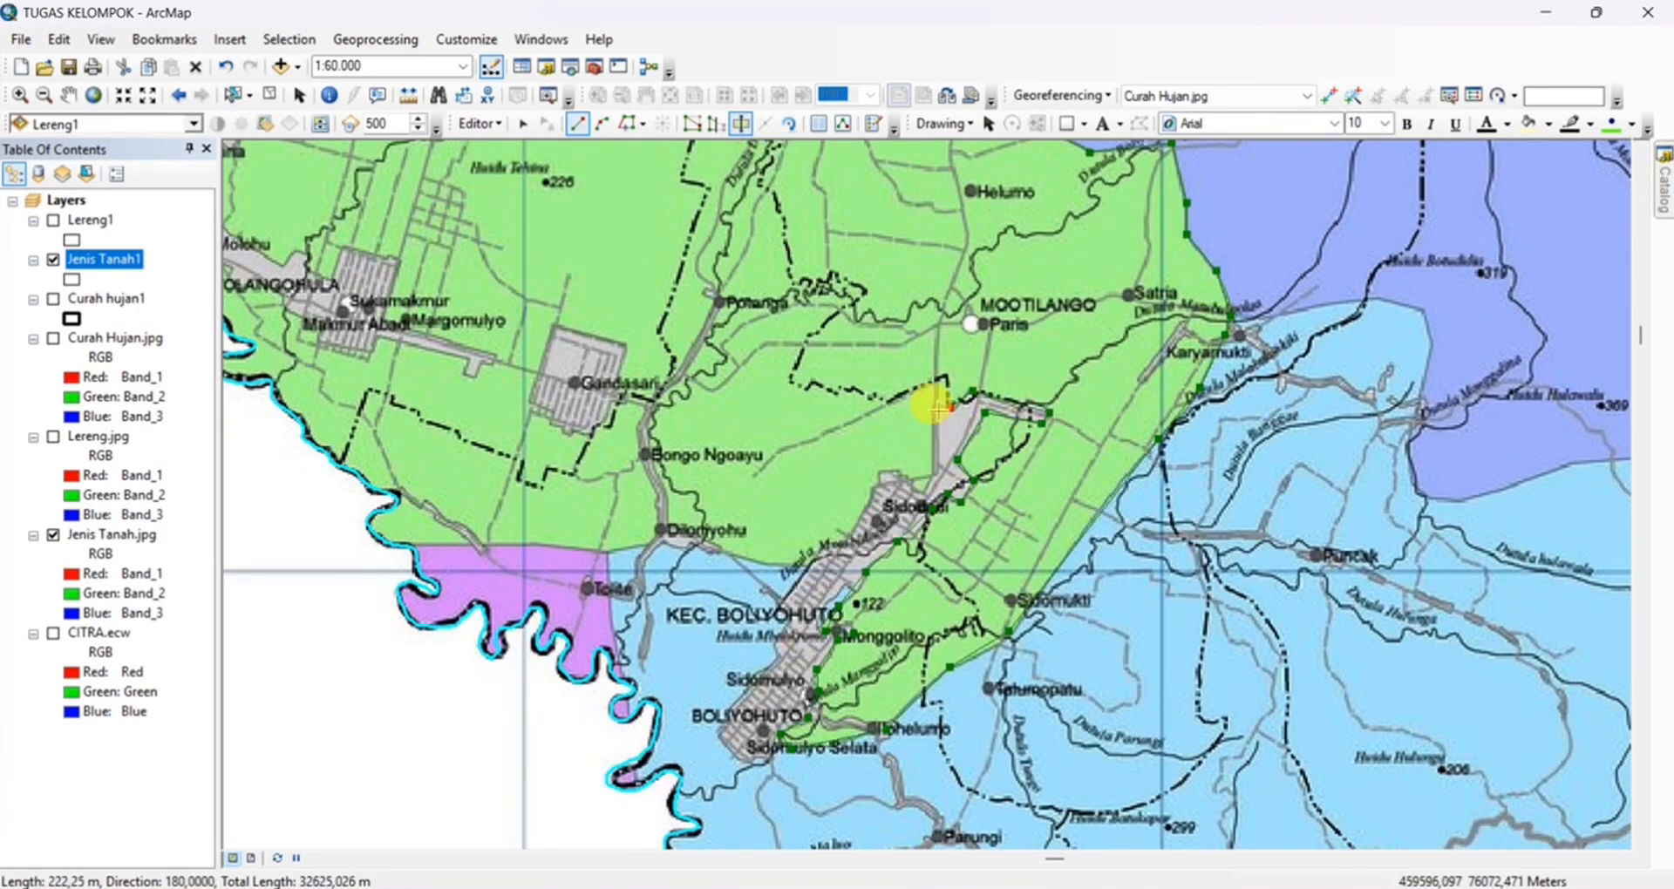
Trace the green zone's southern edge westward past Diloniyohu and above Tolite, finishing the cut beyond the regency's southwestern border
{"action": "left_click", "coordinate": [615, 545]}
{"action": "left_click_drag", "start_coordinate": [584, 546], "coordinate": [1025, 508]}
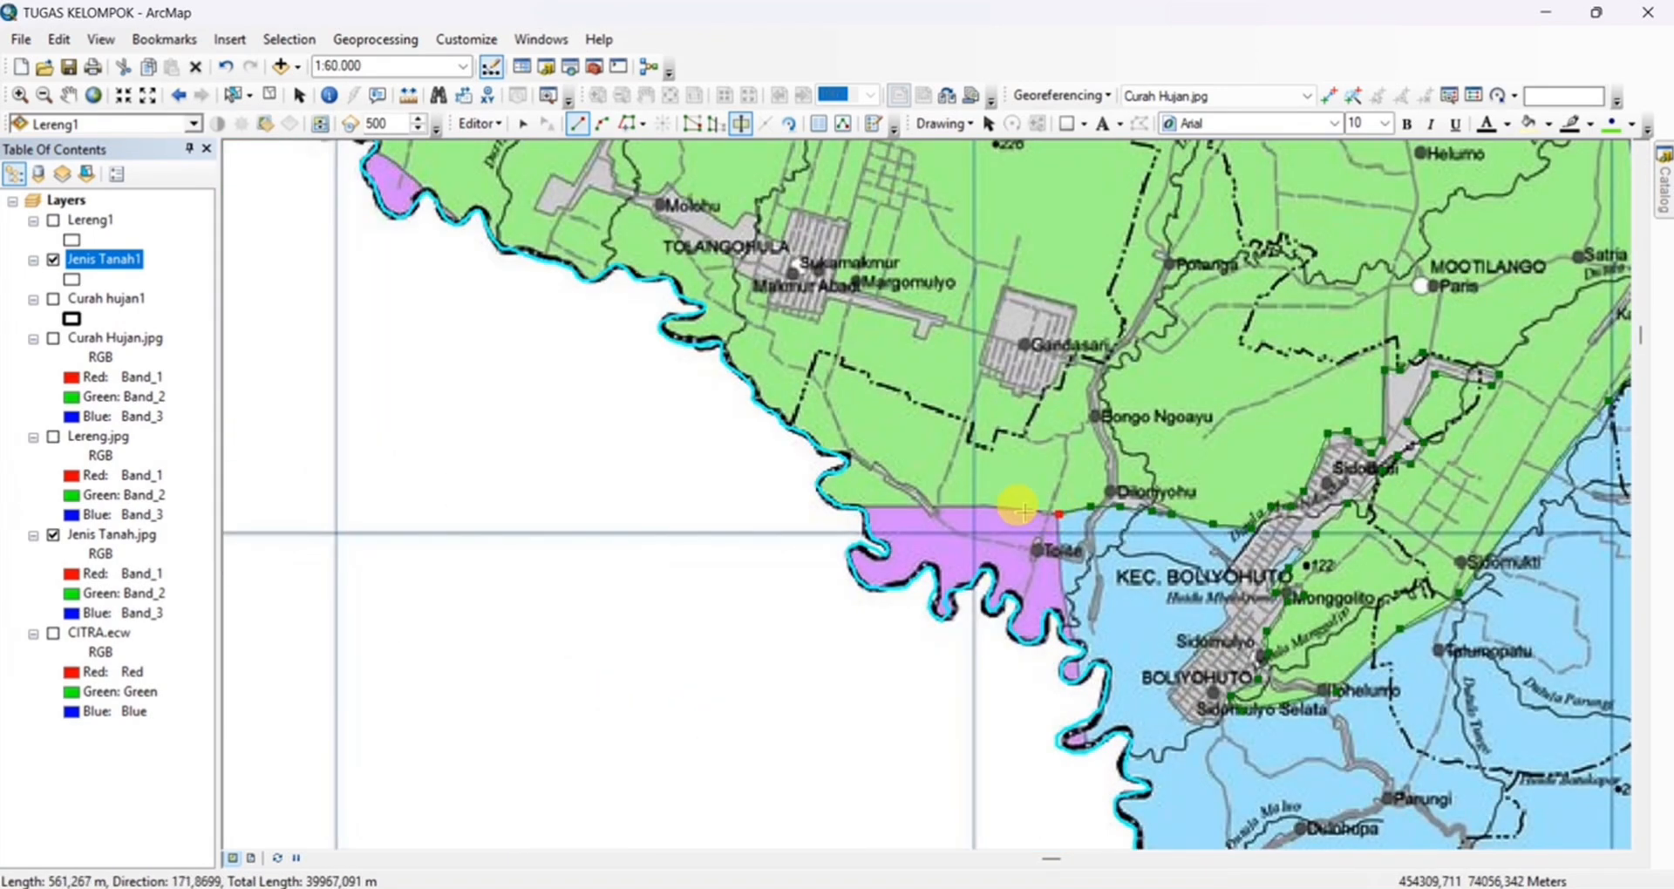
{"action": "left_click", "coordinate": [898, 506]}
{"action": "double_click", "coordinate": [762, 519]}
Start a cut at the green zone's edge near Karyamukti and trace the light-blue zone's northern edge past Huidu Botudidia toward Huidu Halawalu
{"action": "left_click_drag", "start_coordinate": [1090, 567], "coordinate": [747, 569]}
{"action": "scroll", "coordinate": [950, 721], "scroll_direction": "down", "scroll_amount": 3}
{"action": "left_click_drag", "start_coordinate": [1134, 532], "coordinate": [759, 632]}
{"action": "scroll", "coordinate": [764, 623], "scroll_direction": "up", "scroll_amount": 1}
{"action": "left_click", "coordinate": [732, 596]}
{"action": "left_click", "coordinate": [795, 595]}
{"action": "left_click", "coordinate": [849, 580]}
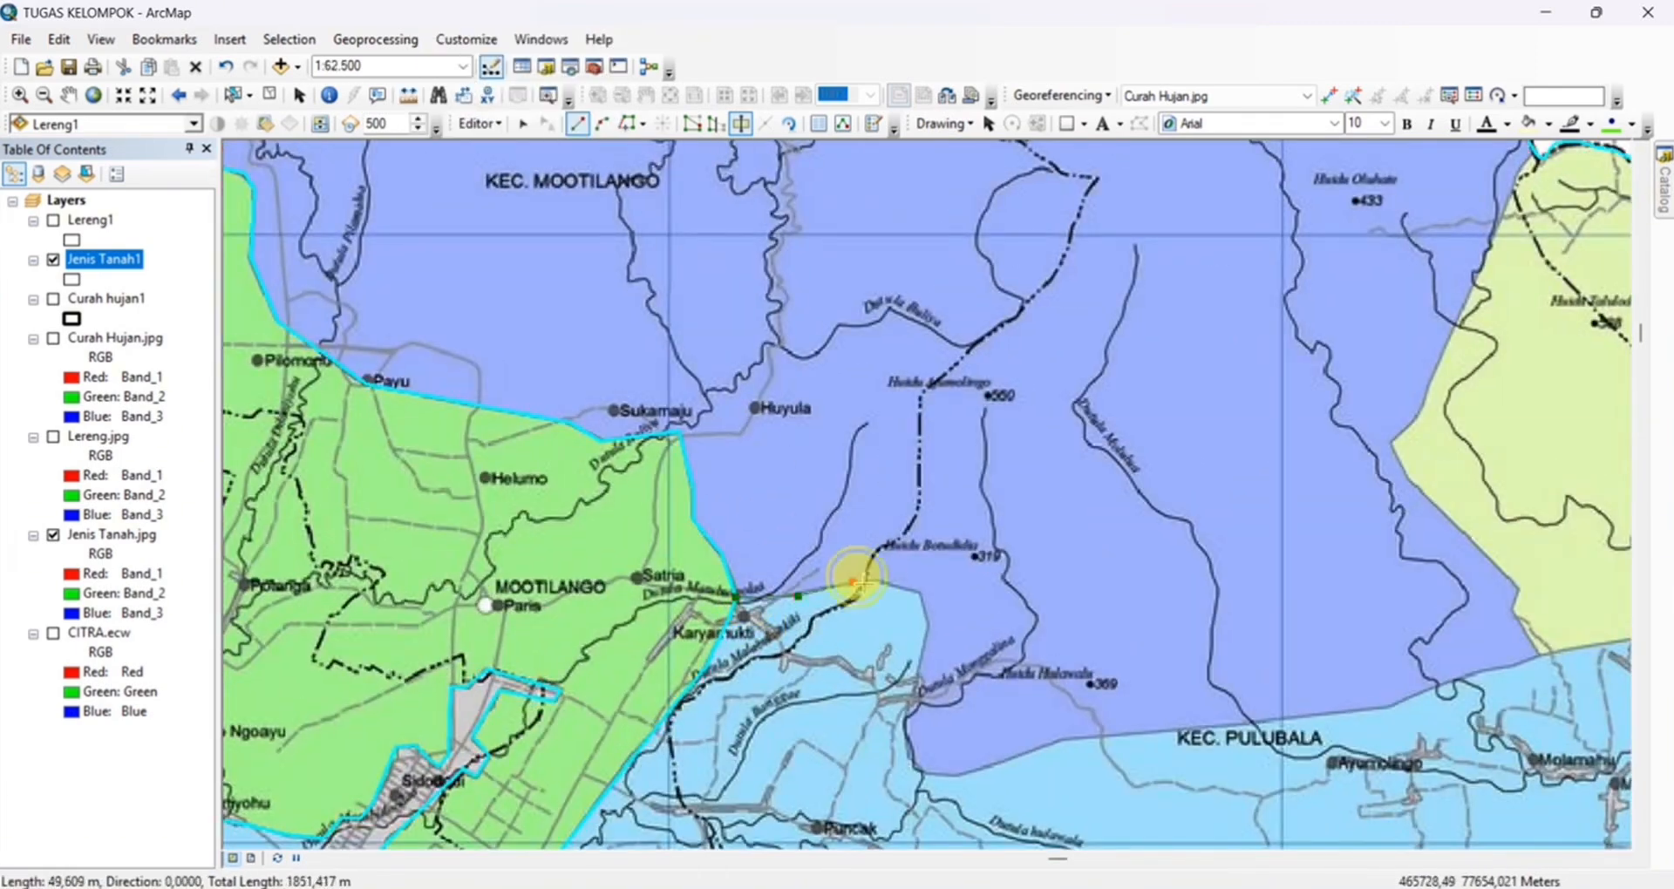
{"action": "left_click", "coordinate": [872, 580]}
{"action": "left_click", "coordinate": [918, 593]}
{"action": "left_click", "coordinate": [927, 625]}
{"action": "left_click_drag", "start_coordinate": [926, 649], "coordinate": [925, 521]}
Continue the cut line along the light-blue zone's northern edge, above Ayumolingo and Molamahu to the pink zone near Toyidito
{"action": "left_click", "coordinate": [1064, 604]}
{"action": "left_click_drag", "start_coordinate": [1389, 579], "coordinate": [867, 541]}
{"action": "left_click", "coordinate": [867, 537]}
{"action": "left_click", "coordinate": [961, 498]}
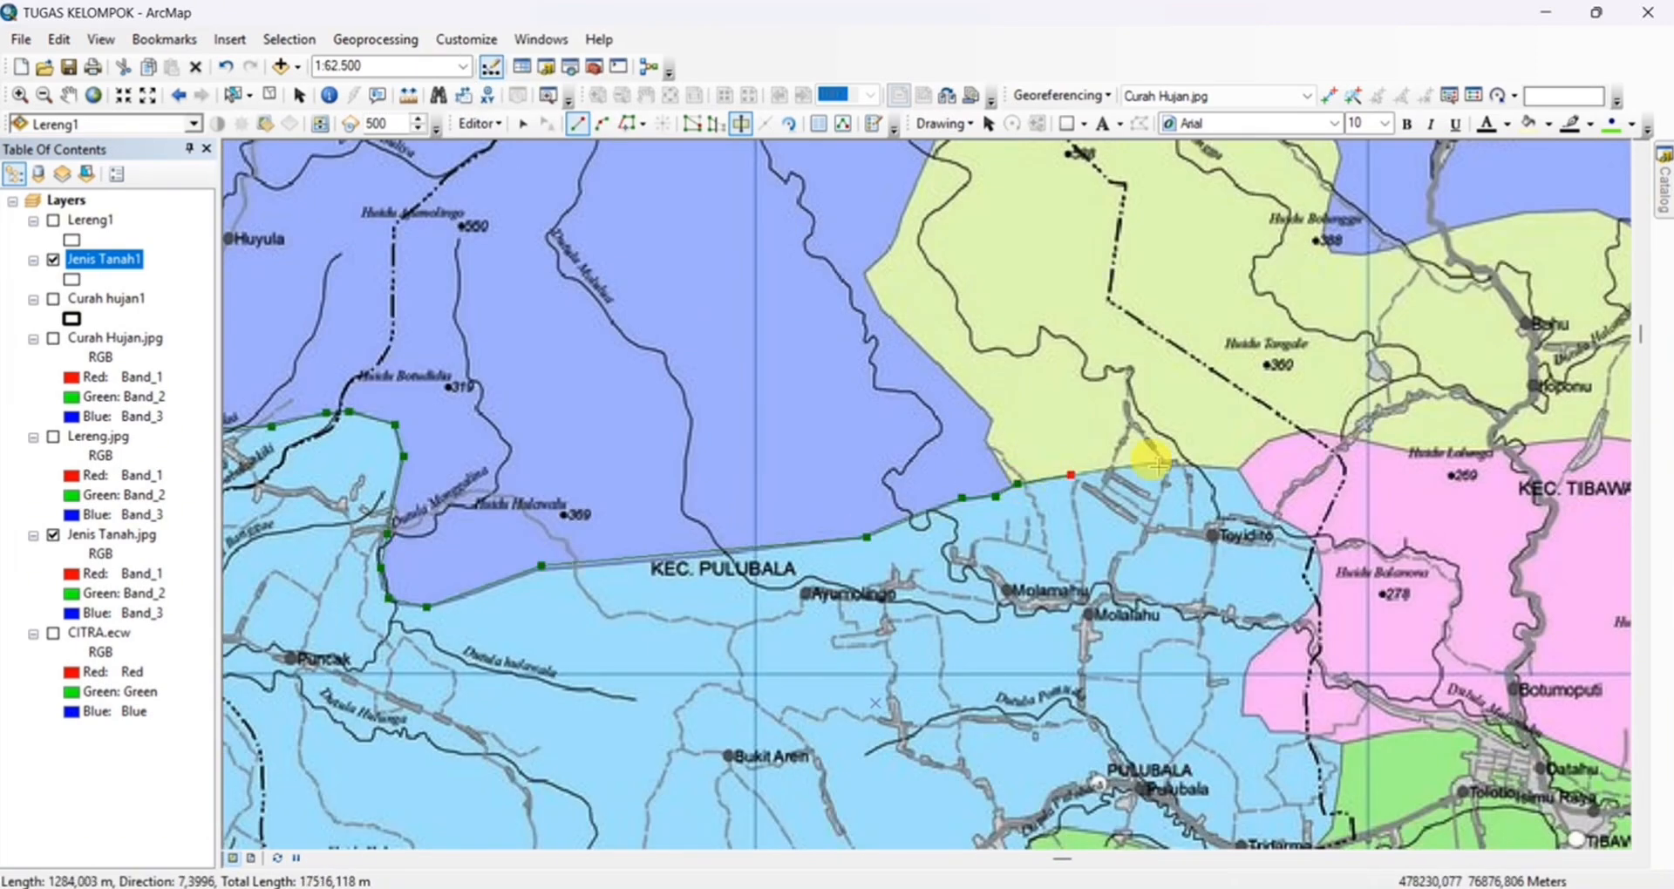
{"action": "left_click", "coordinate": [1265, 508]}
Trace the light-blue zone's eastern edge southward along the pink zone and into the green zone's boundary near Tridarma
{"action": "left_click", "coordinate": [1314, 539]}
{"action": "left_click", "coordinate": [1260, 652]}
{"action": "left_click_drag", "start_coordinate": [1260, 716], "coordinate": [1156, 361]}
{"action": "left_click", "coordinate": [1204, 376]}
{"action": "left_click", "coordinate": [1230, 456]}
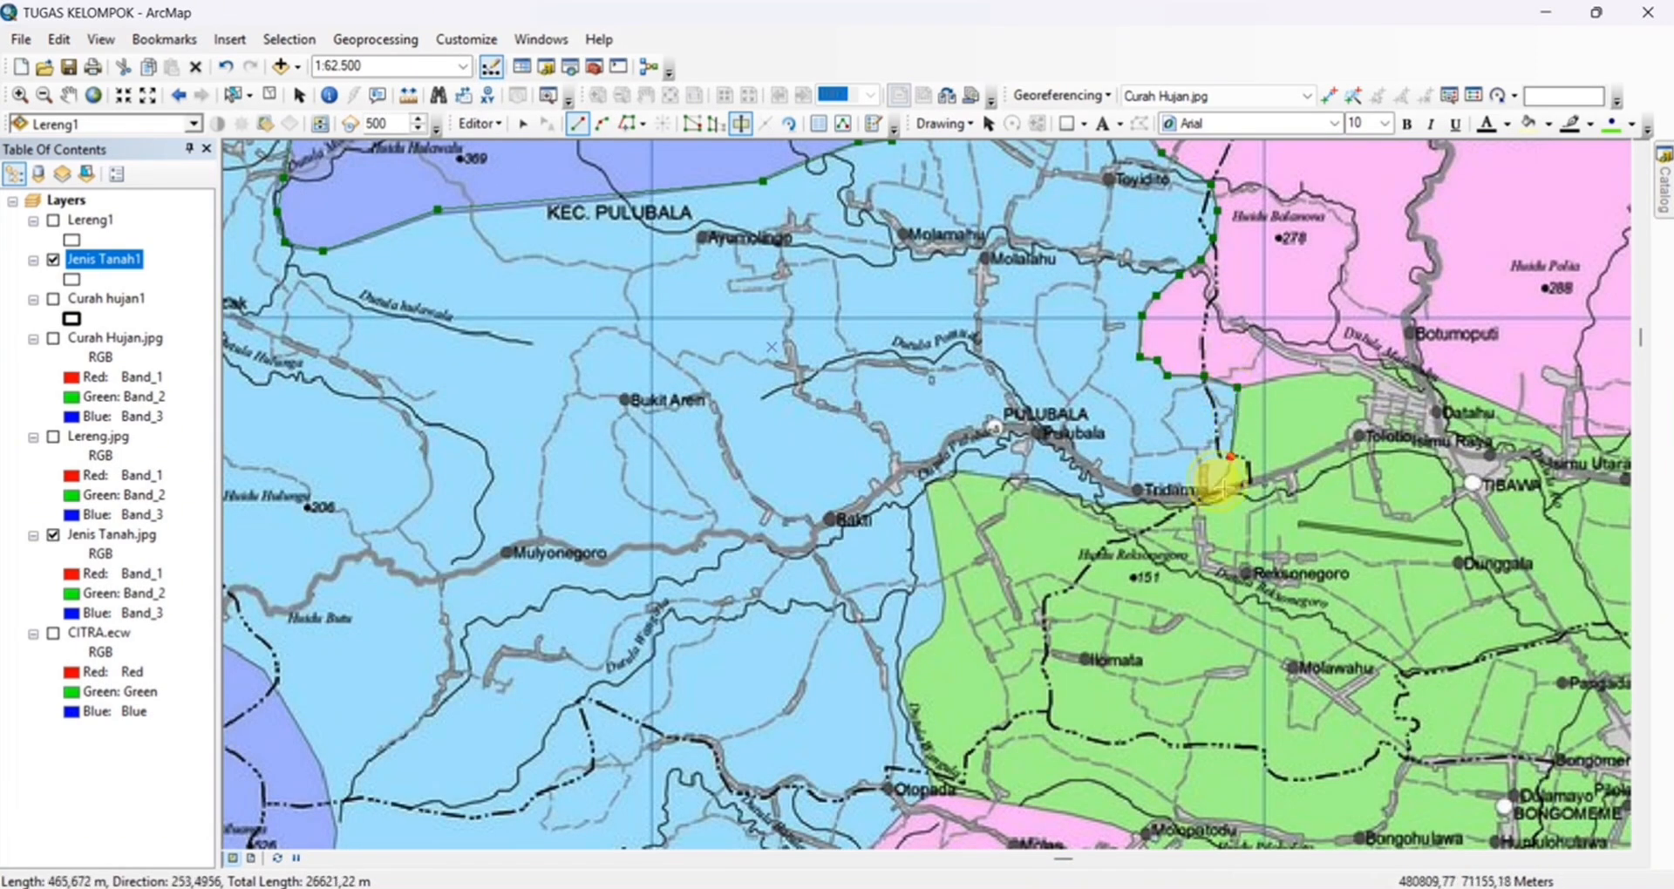
Trace the light-blue and green zones' shared boundary from Tridarma west past Pulubala and south to Otopada
{"action": "left_click", "coordinate": [1171, 503]}
{"action": "left_click", "coordinate": [1101, 503]}
{"action": "left_click", "coordinate": [1064, 495]}
{"action": "left_click", "coordinate": [1028, 483]}
{"action": "left_click", "coordinate": [994, 476]}
{"action": "left_click", "coordinate": [957, 471]}
{"action": "left_click", "coordinate": [925, 642]}
{"action": "left_click_drag", "start_coordinate": [912, 667], "coordinate": [903, 263]}
{"action": "left_click", "coordinate": [896, 260]}
{"action": "left_click", "coordinate": [905, 323]}
{"action": "left_click", "coordinate": [921, 375]}
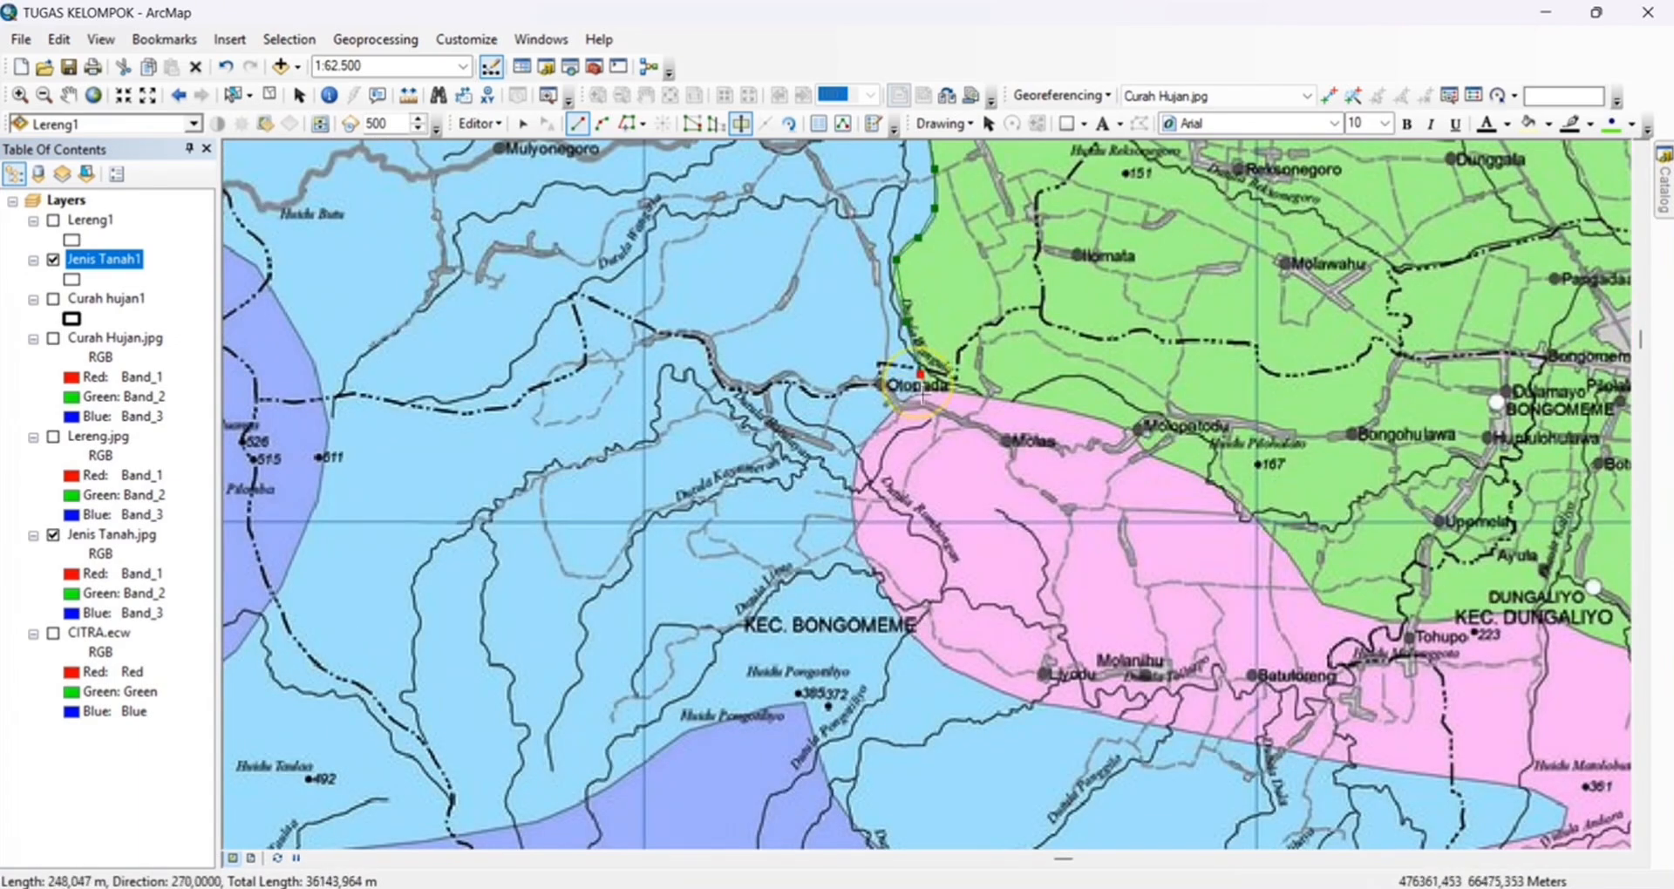
Continue the cut along the pink zone's western and southern edges from Otopada past Liyodu and Molanihu
{"action": "left_click", "coordinate": [862, 558]}
{"action": "left_click", "coordinate": [884, 594]}
{"action": "left_click", "coordinate": [914, 635]}
{"action": "left_click_drag", "start_coordinate": [957, 671], "coordinate": [755, 399]}
{"action": "left_click", "coordinate": [757, 401]}
{"action": "left_click", "coordinate": [823, 427]}
{"action": "left_click", "coordinate": [897, 440]}
{"action": "left_click", "coordinate": [986, 457]}
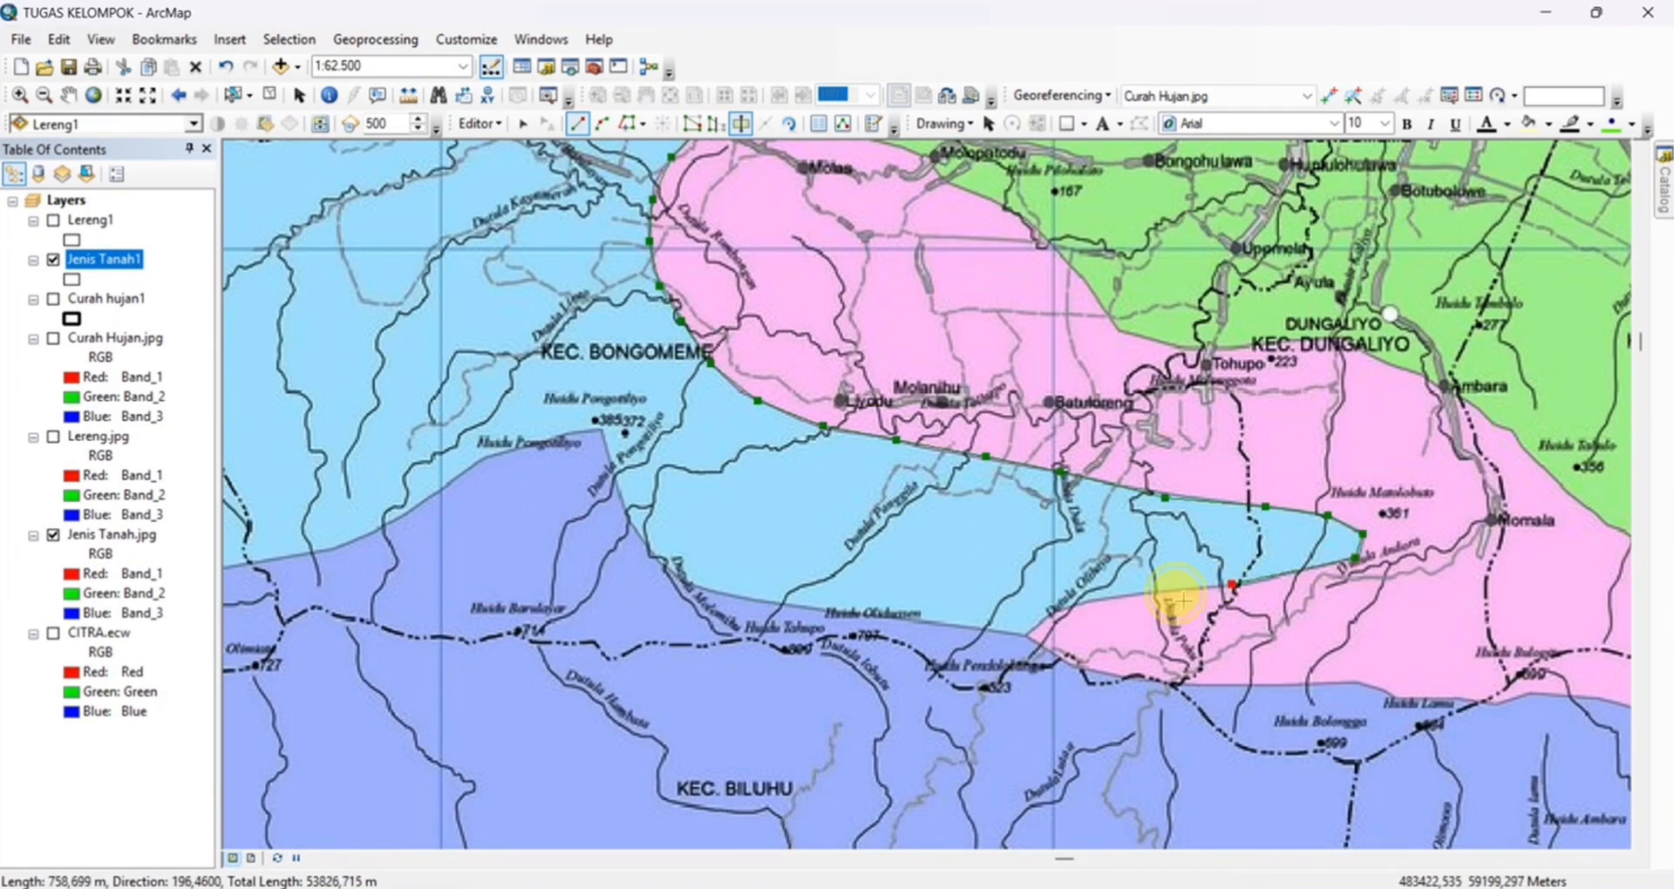
Continue the cut westward along the light-blue zone's southern edge with the blue zone, past Huidu Pongotiliyo
{"action": "left_click", "coordinate": [749, 599]}
{"action": "left_click", "coordinate": [687, 581]}
{"action": "left_click", "coordinate": [647, 549]}
{"action": "left_click", "coordinate": [623, 505]}
{"action": "left_click", "coordinate": [600, 431]}
{"action": "left_click", "coordinate": [564, 436]}
{"action": "left_click_drag", "start_coordinate": [539, 427], "coordinate": [1318, 482]}
{"action": "left_click", "coordinate": [1262, 515]}
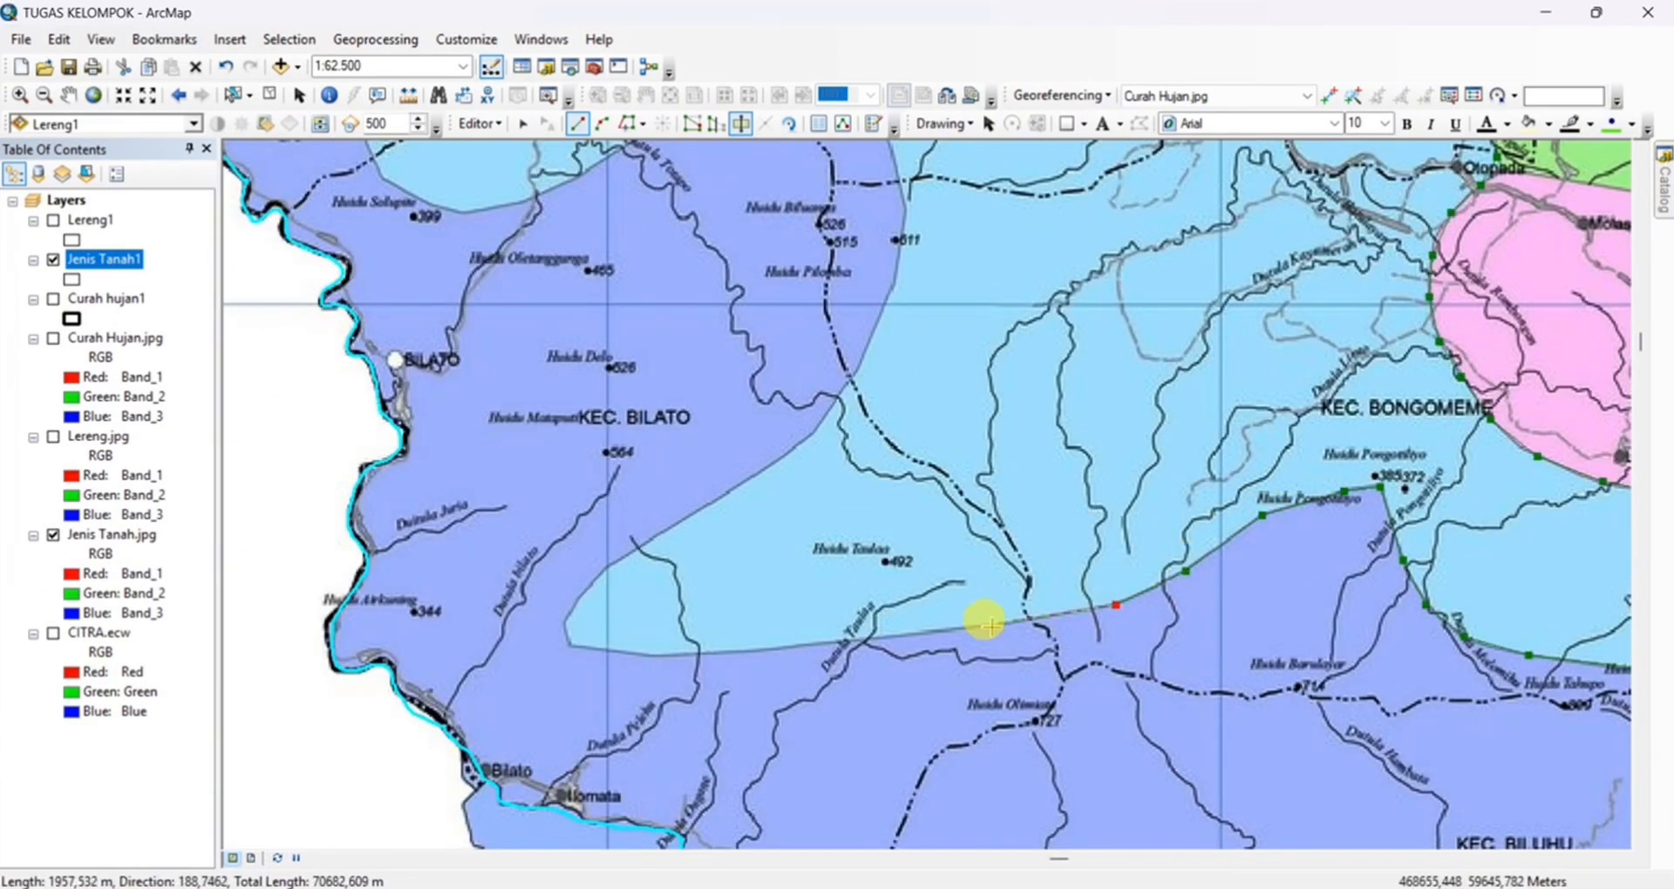
Trace around the light-blue zone's western tip and up the eastern edge of the blue zone in Kec. Bilato
{"action": "left_click", "coordinate": [576, 600]}
{"action": "left_click", "coordinate": [608, 565]}
{"action": "left_click", "coordinate": [676, 523]}
{"action": "left_click", "coordinate": [763, 467]}
{"action": "left_click", "coordinate": [816, 432]}
{"action": "left_click", "coordinate": [856, 371]}
{"action": "left_click", "coordinate": [901, 246]}
{"action": "left_click_drag", "start_coordinate": [900, 194], "coordinate": [770, 595]}
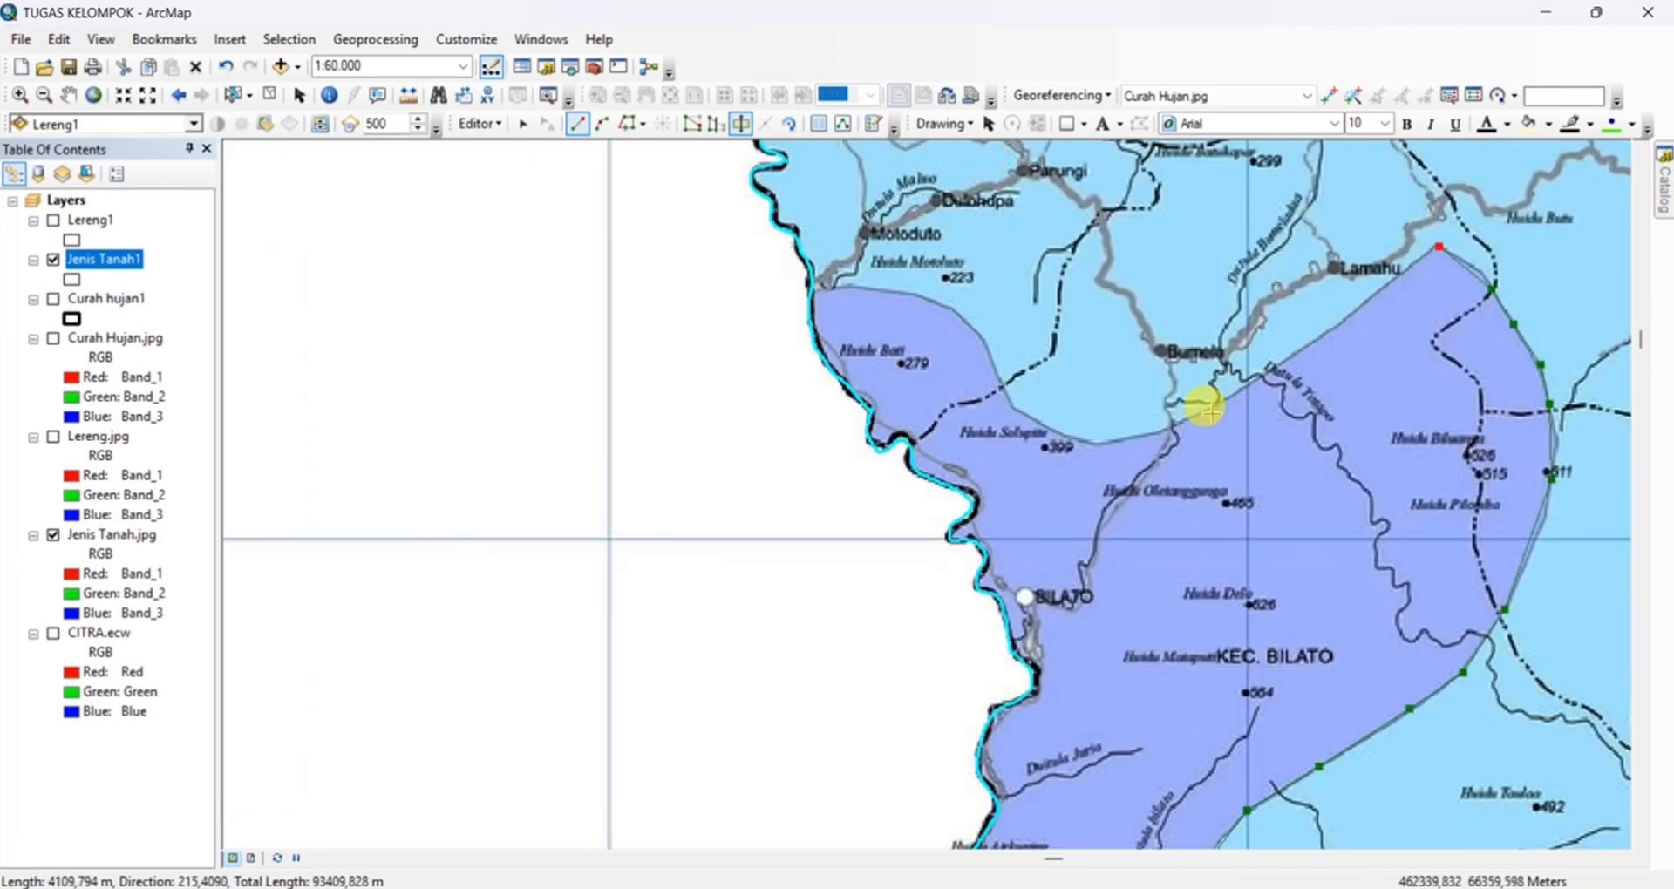
Trace the Bilato blue zone's northern edge past Bumela and finish the cut beyond the regency's western border
{"action": "left_click", "coordinate": [1170, 430]}
{"action": "left_click", "coordinate": [1096, 443]}
{"action": "left_click", "coordinate": [1022, 411]}
{"action": "left_click", "coordinate": [982, 338]}
{"action": "left_click_drag", "start_coordinate": [966, 320], "coordinate": [1198, 644]}
{"action": "left_click", "coordinate": [1158, 620]}
{"action": "double_click", "coordinate": [994, 623]}
Cut the yellow zone from the blue zone along its western edge, from the northern border to the light-blue zone
{"action": "scroll", "coordinate": [994, 624], "scroll_direction": "down", "scroll_amount": 12}
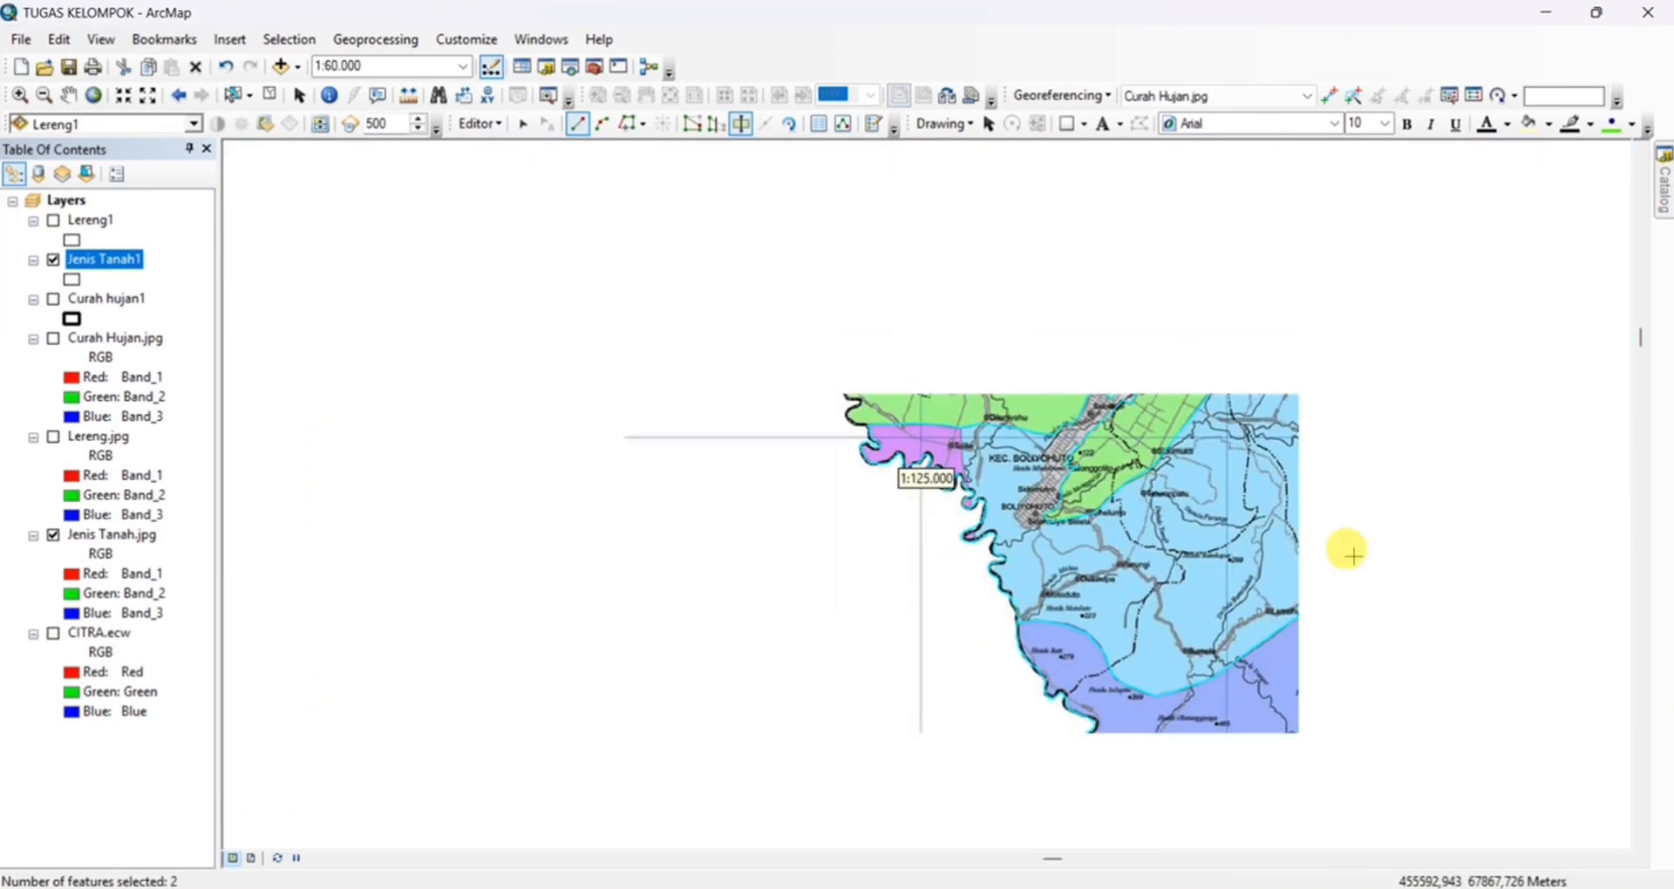
{"action": "right_click", "coordinate": [93, 258]}
{"action": "left_click", "coordinate": [148, 377]}
{"action": "scroll", "coordinate": [1153, 441], "scroll_direction": "up", "scroll_amount": 5}
{"action": "left_click", "coordinate": [1006, 351]}
{"action": "left_click", "coordinate": [990, 378]}
{"action": "left_click", "coordinate": [916, 552]}
{"action": "left_click", "coordinate": [897, 574]}
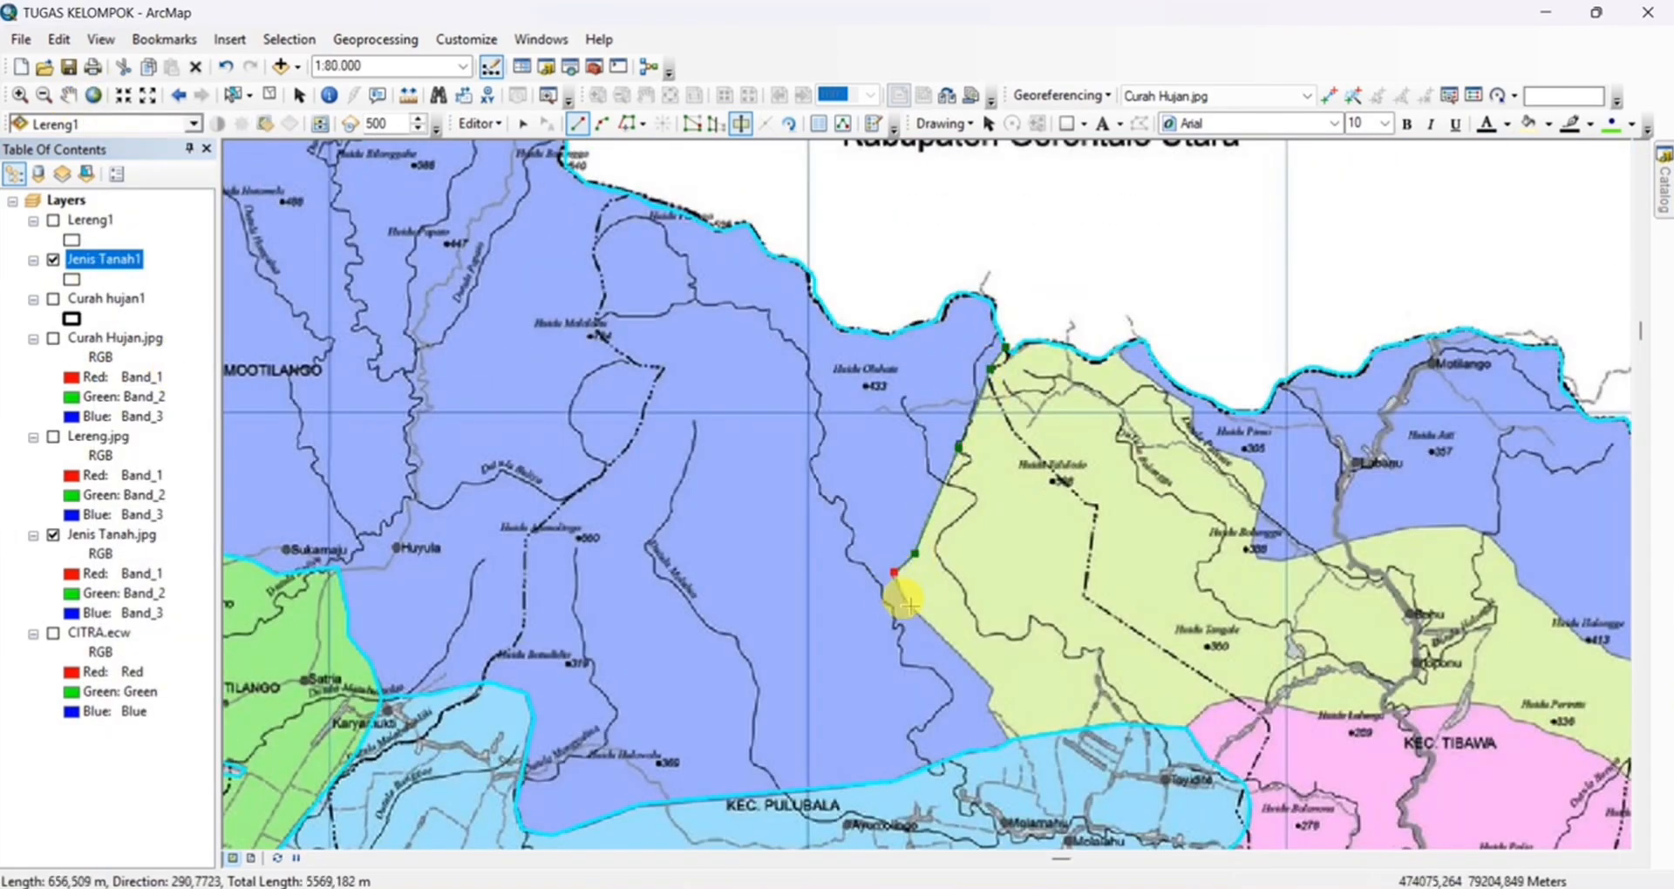
{"action": "double_click", "coordinate": [1015, 736]}
Start a cut outside the northern border and trace the yellow zone's northeastern edge down to Huidu Bolangga
{"action": "left_click_drag", "start_coordinate": [1170, 828], "coordinate": [1386, 224]}
{"action": "scroll", "coordinate": [697, 366], "scroll_direction": "down", "scroll_amount": 5}
{"action": "scroll", "coordinate": [846, 227], "scroll_direction": "up", "scroll_amount": 5}
{"action": "left_click", "coordinate": [817, 196]}
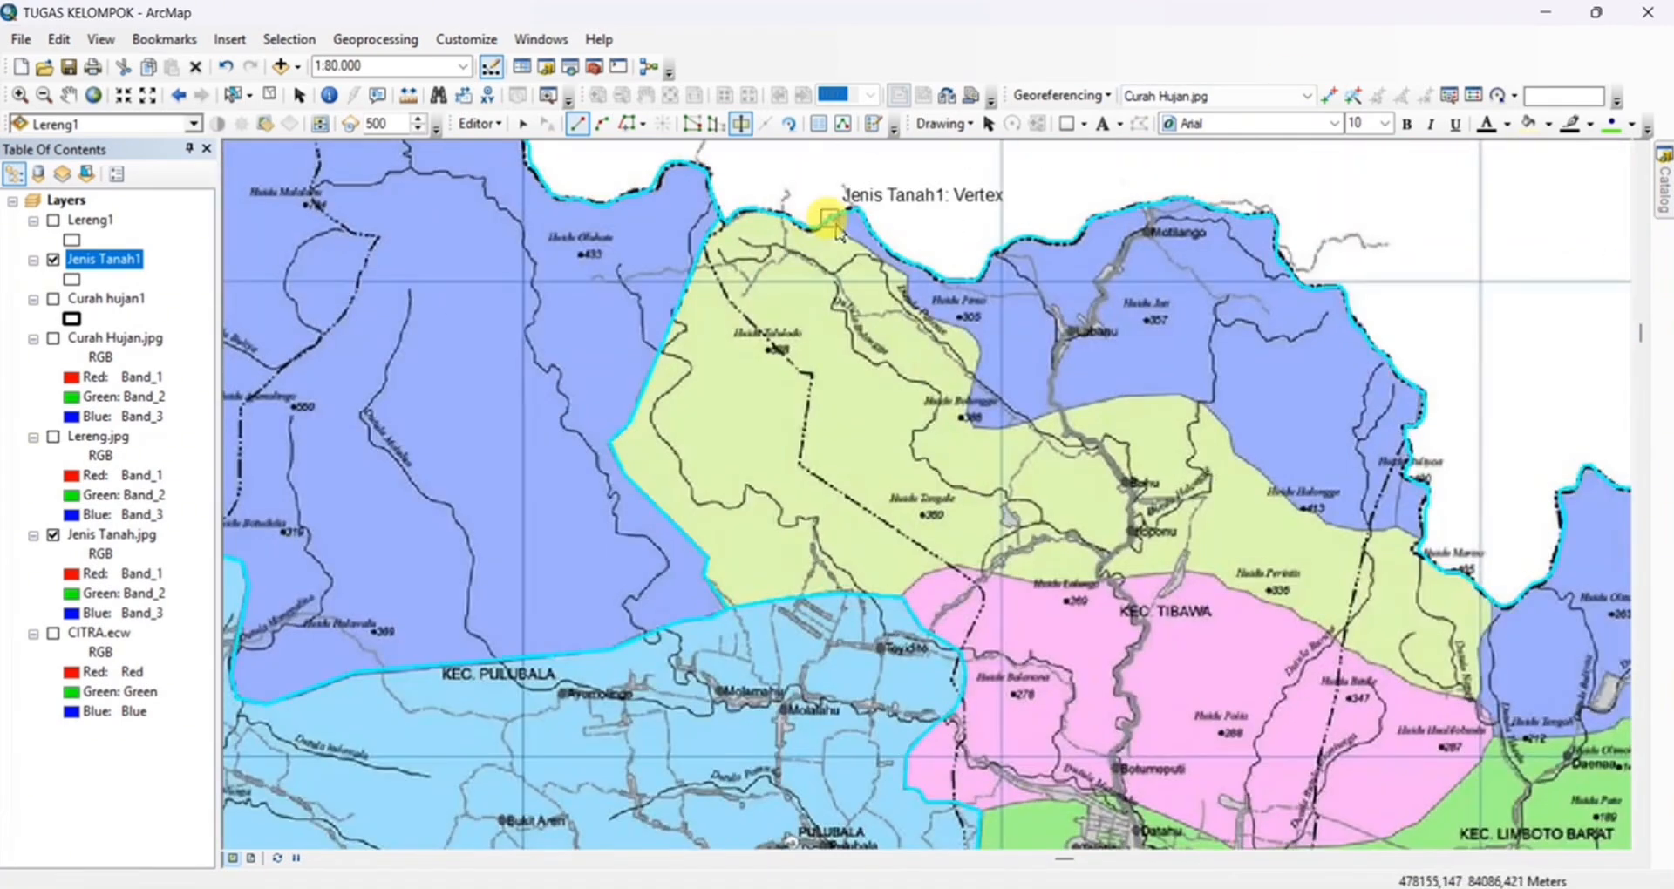
{"action": "left_click", "coordinate": [832, 217]}
{"action": "left_click", "coordinate": [879, 258]}
{"action": "left_click", "coordinate": [907, 274]}
{"action": "left_click", "coordinate": [972, 425]}
Trace the yellow zone's edge eastward past Huidu Halangga and finish the cut beyond the northeastern border
{"action": "left_click", "coordinate": [1013, 426]}
{"action": "left_click", "coordinate": [1073, 406]}
{"action": "left_click", "coordinate": [1129, 396]}
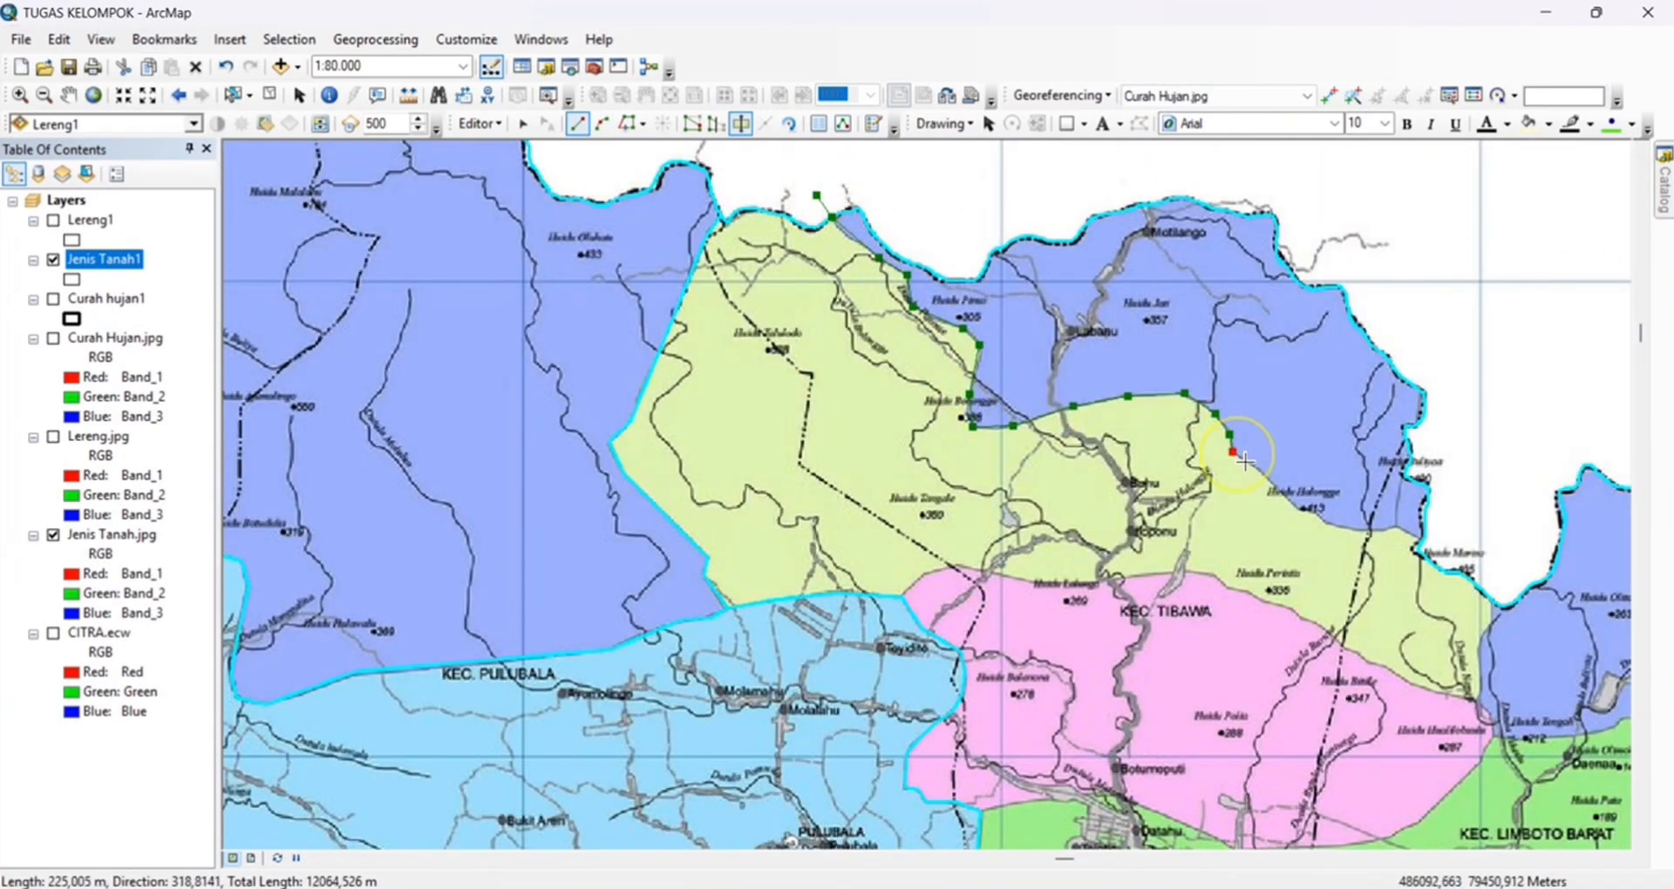
{"action": "left_click", "coordinate": [1297, 509]}
{"action": "left_click", "coordinate": [1341, 528]}
{"action": "left_click", "coordinate": [1402, 528]}
{"action": "double_click", "coordinate": [1461, 535]}
Cut the yellow zone from the pink zone along their boundary from near Toyidito past Huidu Perintis to the northeastern border
{"action": "left_click_drag", "start_coordinate": [901, 597], "coordinate": [885, 541]}
{"action": "left_click", "coordinate": [885, 542]}
{"action": "left_click", "coordinate": [916, 513]}
{"action": "left_click", "coordinate": [944, 509]}
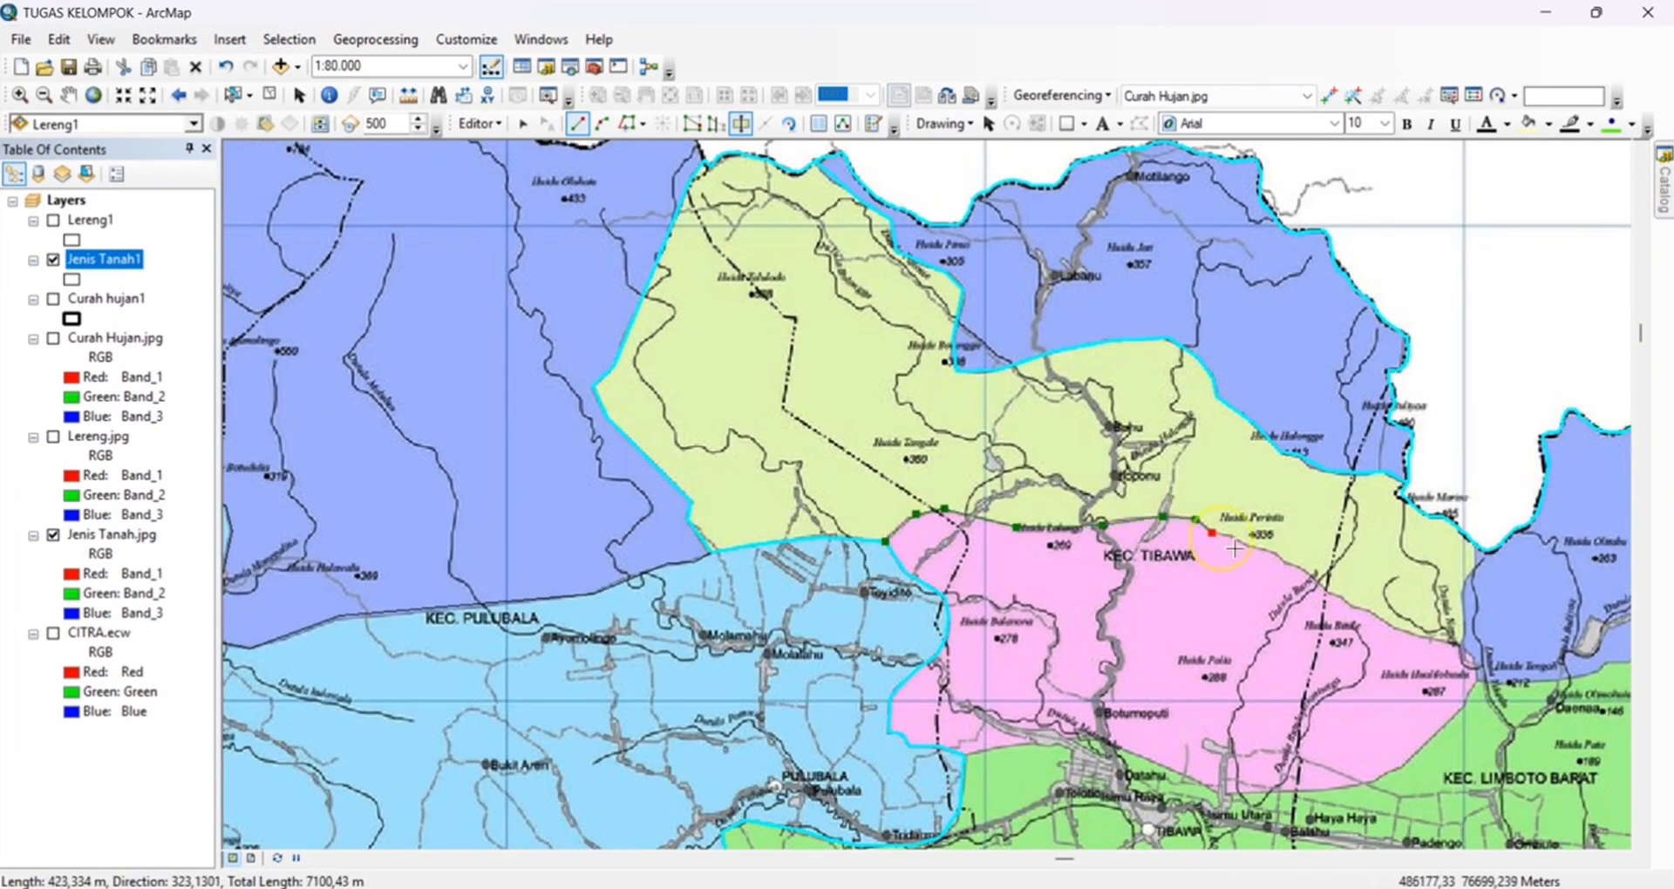
{"action": "left_click", "coordinate": [1311, 573]}
{"action": "left_click", "coordinate": [1357, 608]}
{"action": "left_click", "coordinate": [1630, 712]}
{"action": "left_click", "coordinate": [1463, 645]}
{"action": "double_click", "coordinate": [1475, 551]}
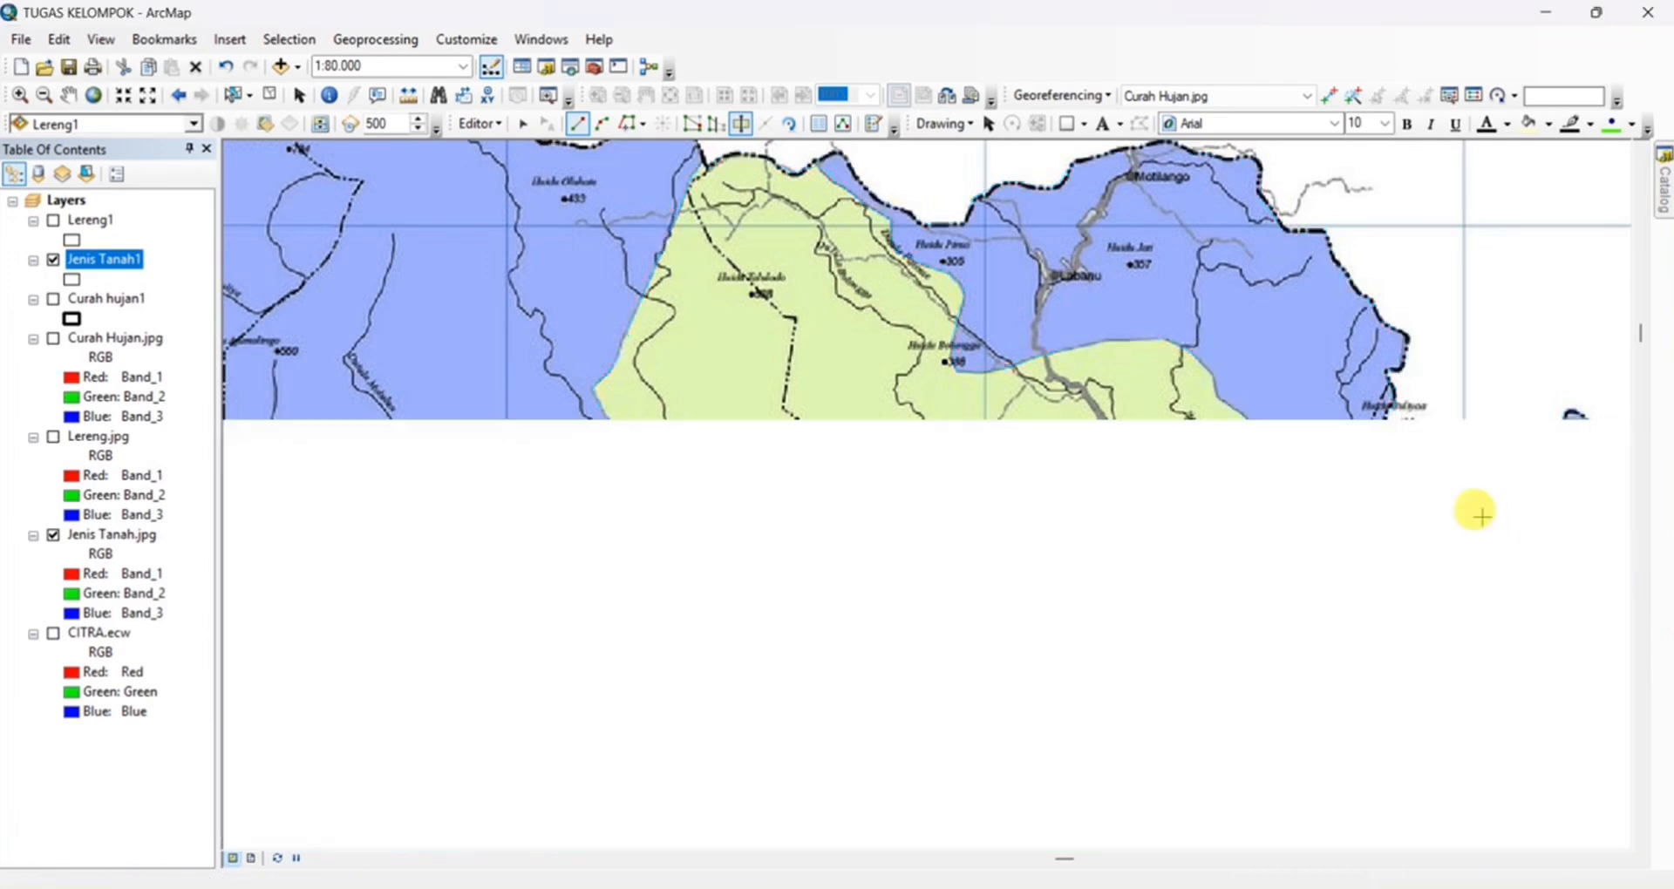
Cut the Tibawa pink zone from the green zone along its southern edge, up to the blue zone in the east
{"action": "left_click_drag", "start_coordinate": [1479, 516], "coordinate": [1471, 338]}
{"action": "left_click", "coordinate": [955, 579]}
{"action": "left_click", "coordinate": [1014, 567]}
{"action": "left_click", "coordinate": [1080, 562]}
{"action": "left_click", "coordinate": [1212, 611]}
{"action": "left_click", "coordinate": [1468, 500]}
{"action": "double_click", "coordinate": [1468, 478]}
Cut the blue zone north of Kec. Limboto Barat from the green and red zones, ending beyond the northern border
{"action": "left_click_drag", "start_coordinate": [1463, 493], "coordinate": [1010, 489]}
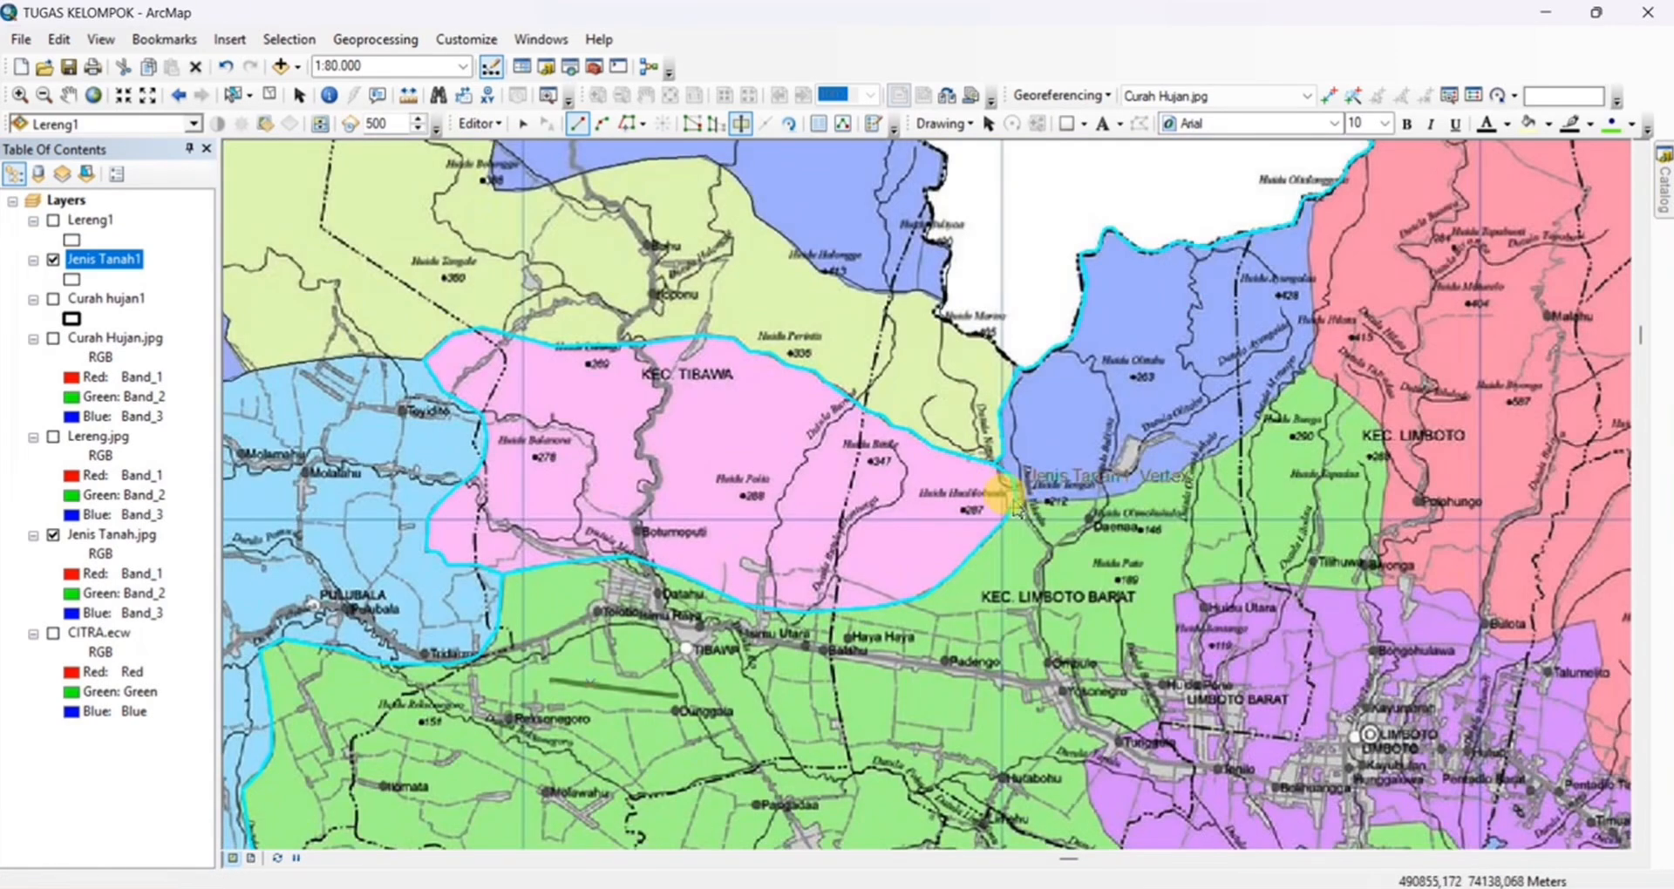
{"action": "left_click", "coordinate": [1016, 499]}
{"action": "left_click", "coordinate": [1071, 502]}
{"action": "left_click", "coordinate": [1198, 460]}
{"action": "left_click", "coordinate": [1264, 416]}
{"action": "left_click", "coordinate": [1313, 366]}
{"action": "left_click", "coordinate": [1313, 230]}
{"action": "double_click", "coordinate": [1310, 167]}
Start a cut at the light-blue zone's southern edge and trace the pink zone's southern edge eastward past Huidu Lamu
{"action": "scroll", "coordinate": [1238, 284], "scroll_direction": "up", "scroll_amount": 3}
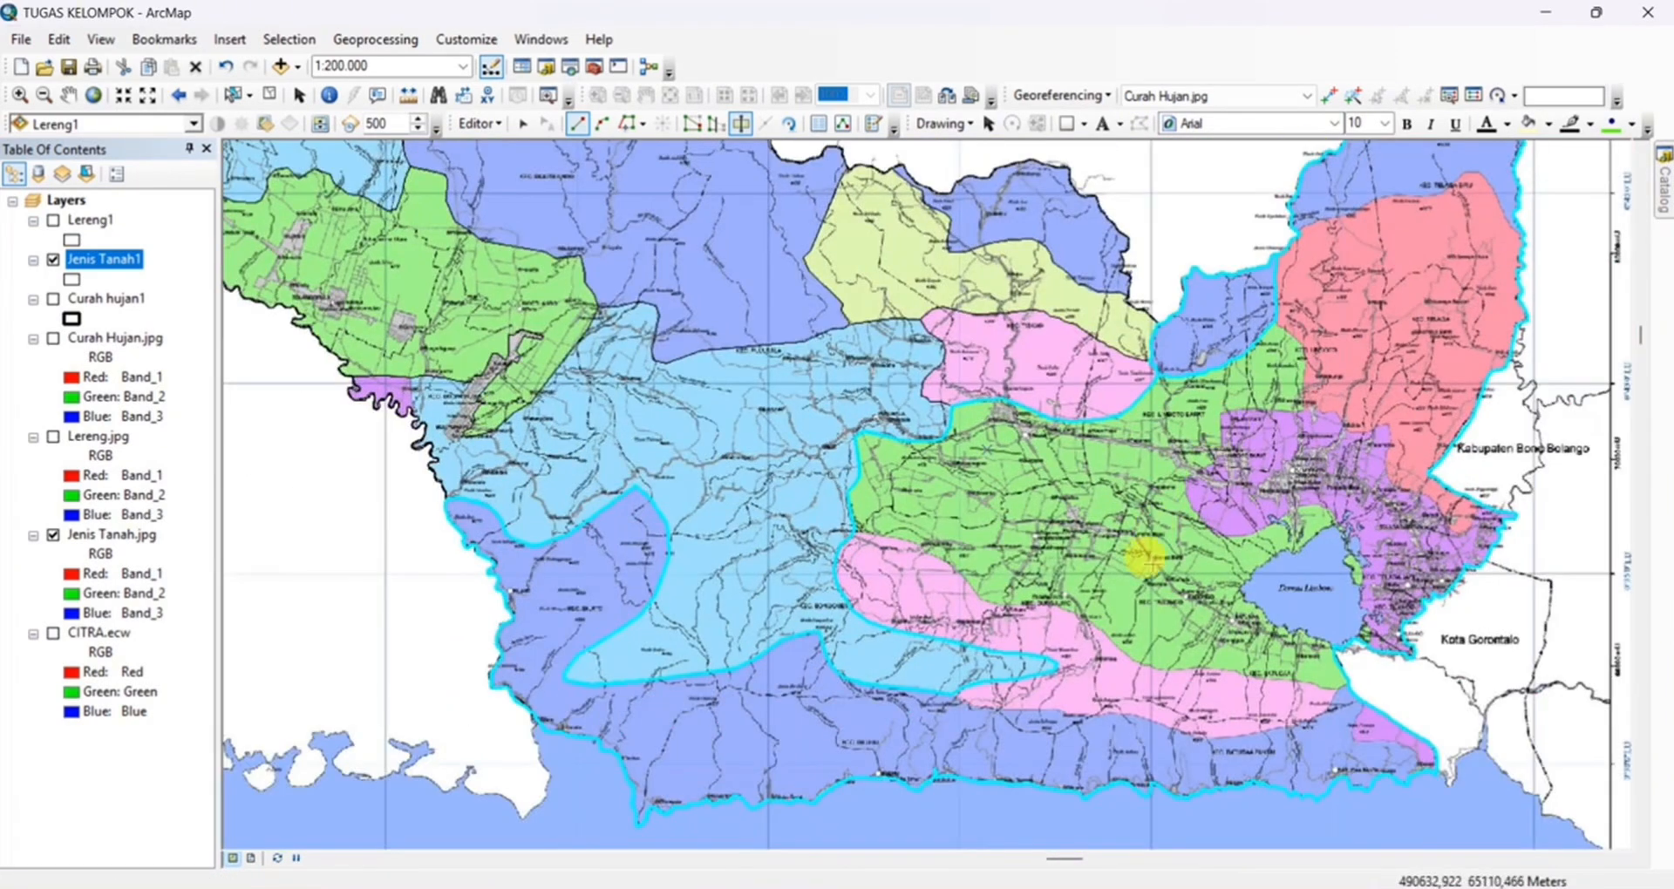
{"action": "scroll", "coordinate": [969, 663], "scroll_direction": "down", "scroll_amount": 3}
{"action": "left_click", "coordinate": [920, 639]}
{"action": "left_click", "coordinate": [951, 658]}
{"action": "left_click", "coordinate": [1025, 669]}
{"action": "left_click", "coordinate": [1168, 669]}
{"action": "left_click", "coordinate": [1382, 687]}
{"action": "left_click", "coordinate": [1491, 724]}
{"action": "left_click_drag", "start_coordinate": [1496, 726], "coordinate": [971, 509]}
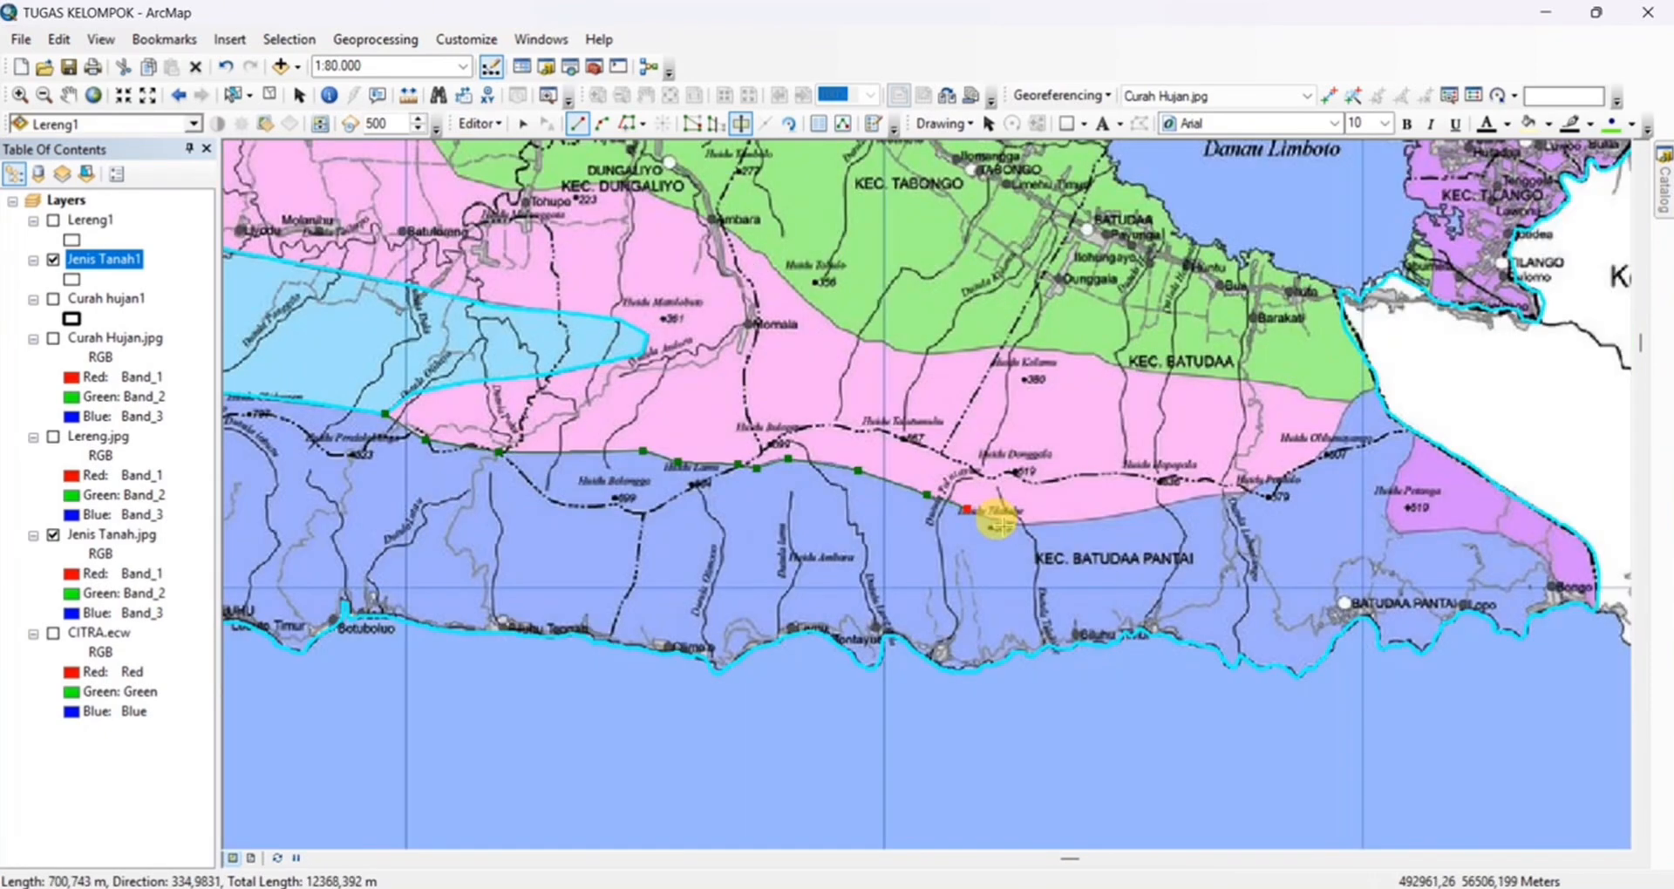
Trace the pink zone's southern edge above Kec. Batudaa Pantai and finish the cut beyond the eastern border
{"action": "left_click", "coordinate": [1094, 521]}
{"action": "left_click", "coordinate": [1243, 489]}
{"action": "left_click", "coordinate": [1331, 437]}
{"action": "left_click", "coordinate": [1351, 401]}
{"action": "double_click", "coordinate": [1407, 388]}
Cut the purple zone around Huidu Potanga from the southern blue zone, dismissing the battery notification
{"action": "left_click", "coordinate": [1414, 432]}
{"action": "left_click", "coordinate": [1390, 480]}
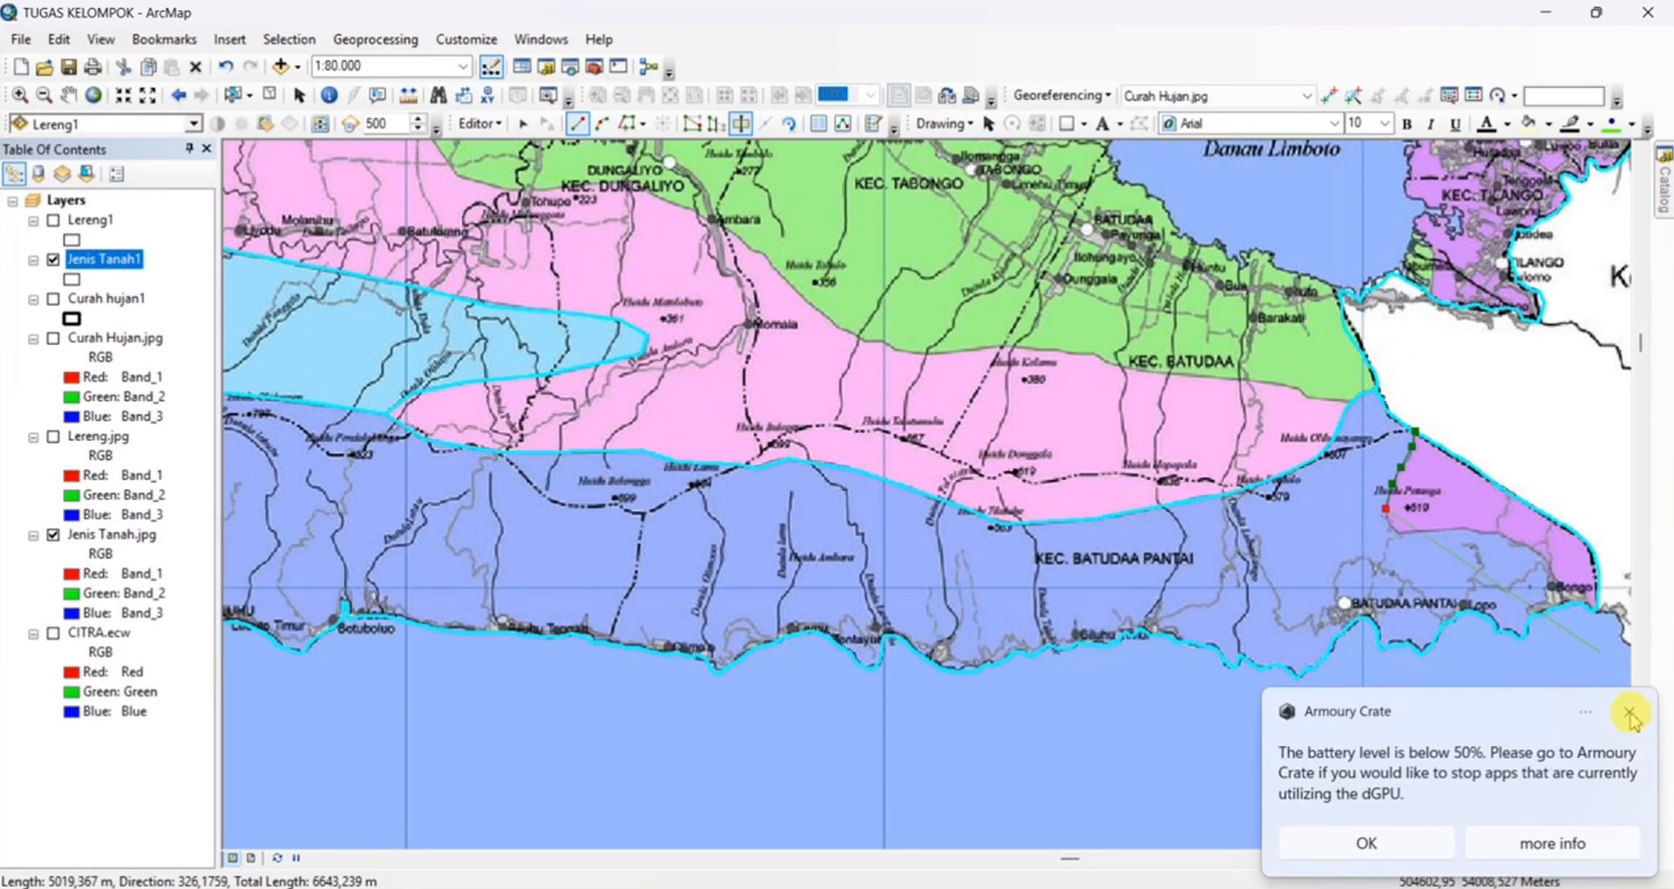
{"action": "left_click", "coordinate": [1629, 712]}
{"action": "left_click", "coordinate": [1398, 532]}
{"action": "left_click", "coordinate": [1463, 530]}
{"action": "left_click", "coordinate": [1556, 579]}
{"action": "double_click", "coordinate": [1595, 608]}
Start a cut at the eastern border near Batudaa and trace the green and pink zones' boundary westward
{"action": "left_click_drag", "start_coordinate": [622, 249], "coordinate": [1341, 563]}
{"action": "scroll", "coordinate": [1482, 603], "scroll_direction": "up", "scroll_amount": 2}
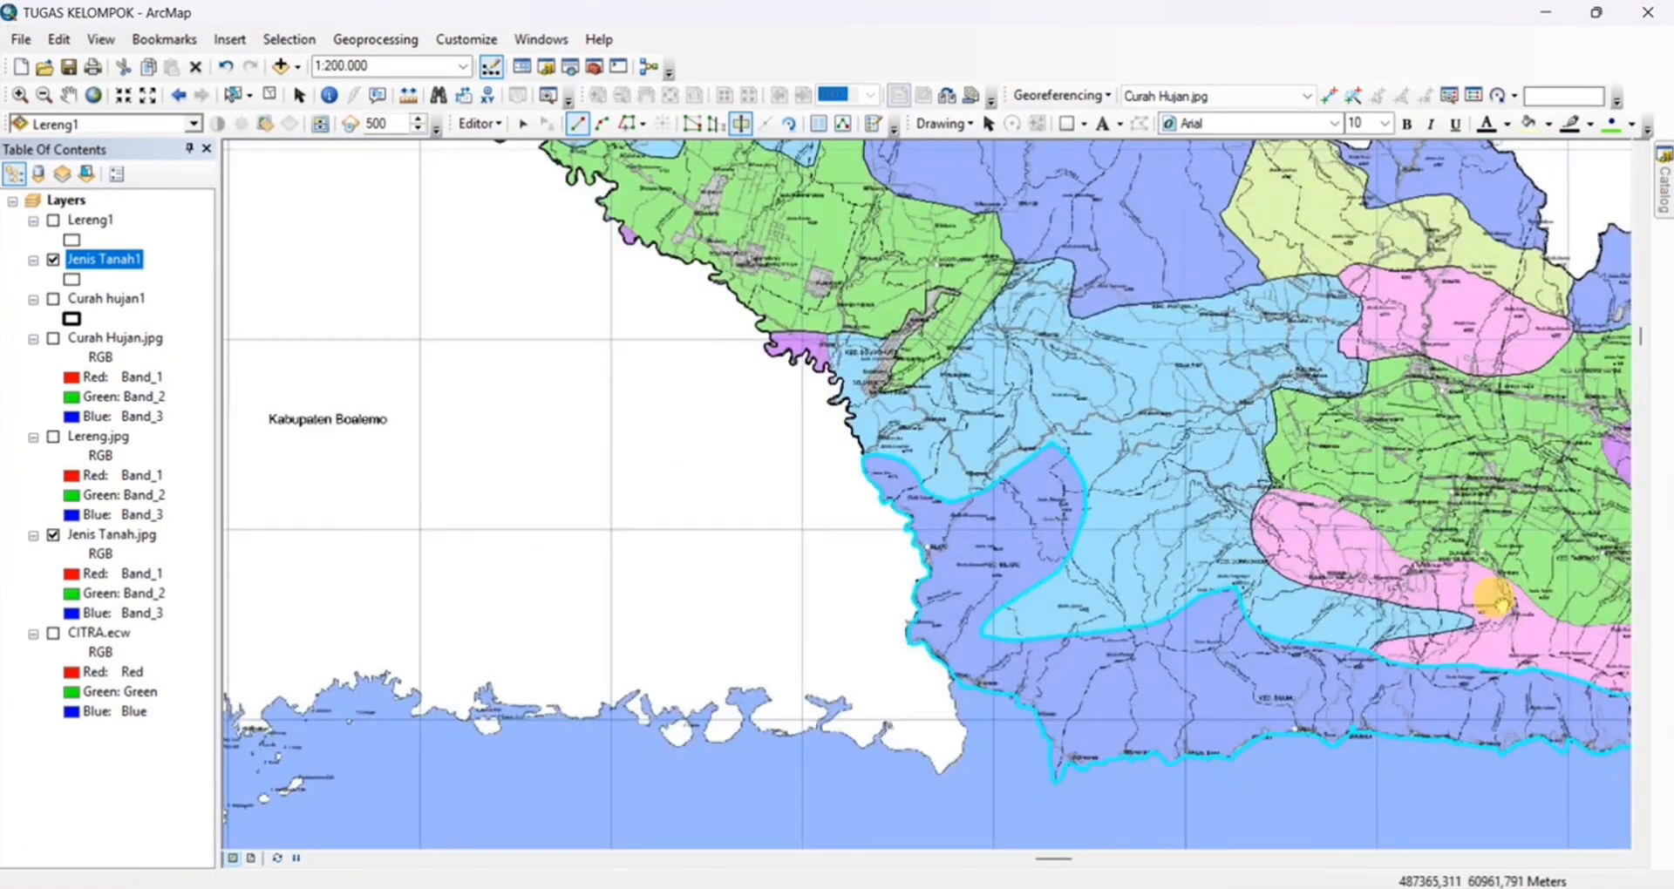
{"action": "left_click_drag", "start_coordinate": [1495, 598], "coordinate": [926, 495]}
{"action": "scroll", "coordinate": [924, 485], "scroll_direction": "down", "scroll_amount": 1}
{"action": "left_click", "coordinate": [1436, 656]}
{"action": "left_click", "coordinate": [1405, 646]}
{"action": "left_click", "coordinate": [1395, 637]}
{"action": "left_click", "coordinate": [1148, 608]}
{"action": "left_click", "coordinate": [1095, 612]}
{"action": "left_click", "coordinate": [1068, 604]}
{"action": "left_click", "coordinate": [1048, 601]}
Try to finish the green and pink zones' cut westward past Momala to Otopada, and dismiss the Cut message
{"action": "left_click_drag", "start_coordinate": [1040, 583], "coordinate": [1389, 727]}
{"action": "left_click", "coordinate": [1357, 717]}
{"action": "left_click", "coordinate": [1316, 671]}
{"action": "left_click", "coordinate": [872, 482]}
{"action": "double_click", "coordinate": [824, 474]}
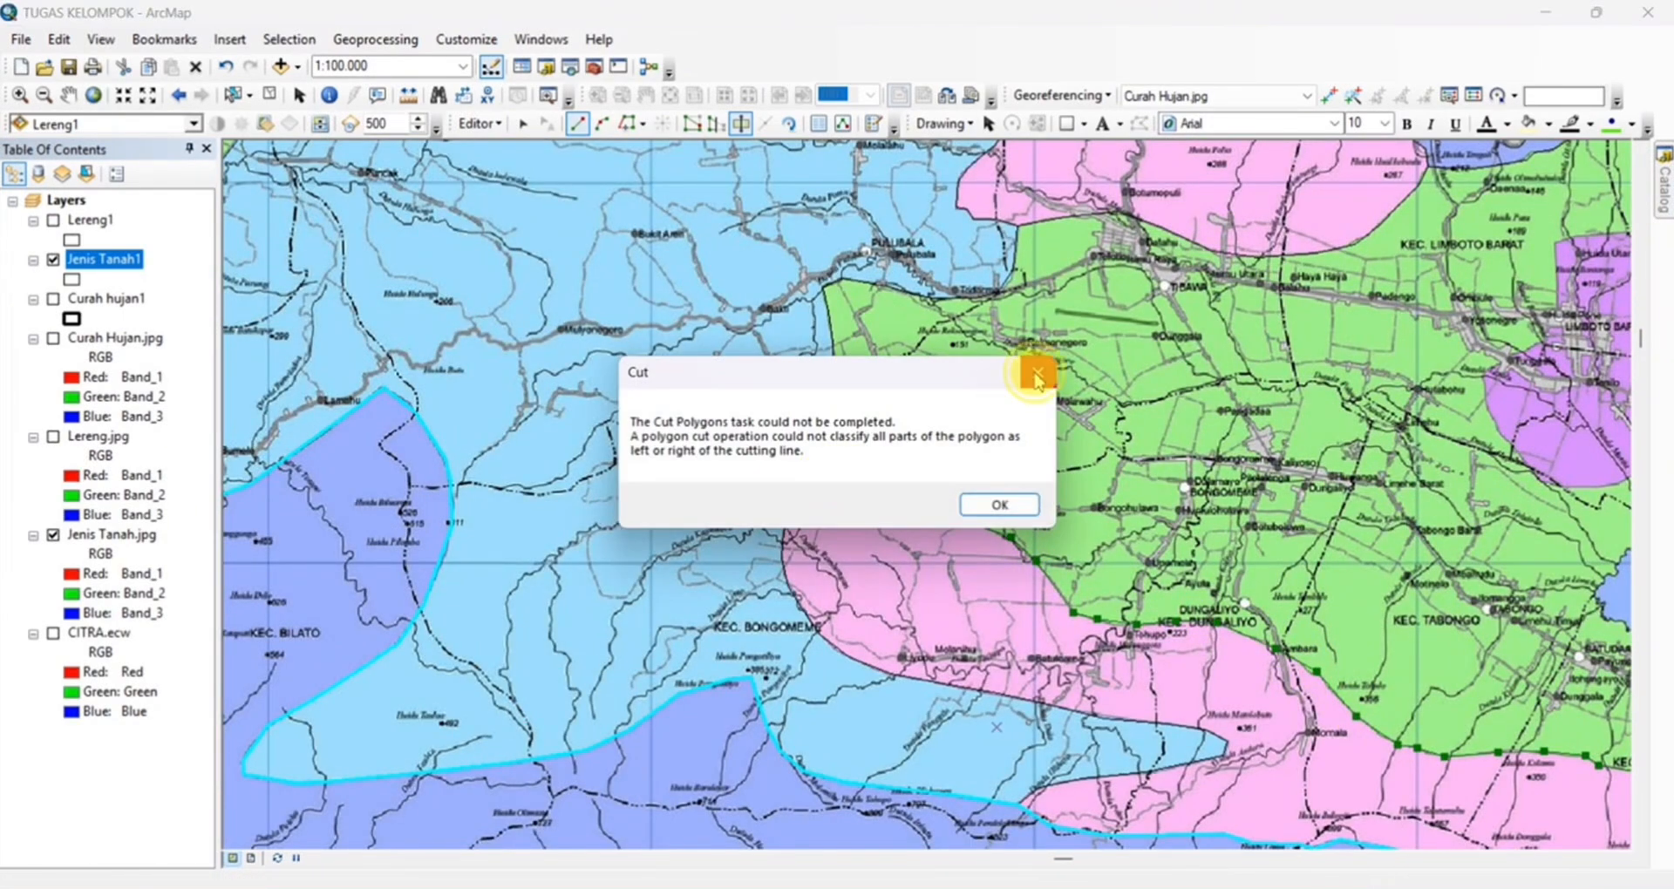
{"action": "left_click", "coordinate": [1038, 372]}
Cut the southern pink zone from the green zone along their boundary, from Otopada past Momala to the eastern border
{"action": "left_click", "coordinate": [824, 471]}
{"action": "left_click", "coordinate": [882, 489]}
{"action": "left_click", "coordinate": [956, 506]}
{"action": "left_click", "coordinate": [971, 524]}
{"action": "left_click", "coordinate": [1024, 548]}
{"action": "left_click_drag", "start_coordinate": [1311, 665], "coordinate": [958, 367]}
{"action": "left_click", "coordinate": [987, 401]}
{"action": "left_click", "coordinate": [1040, 448]}
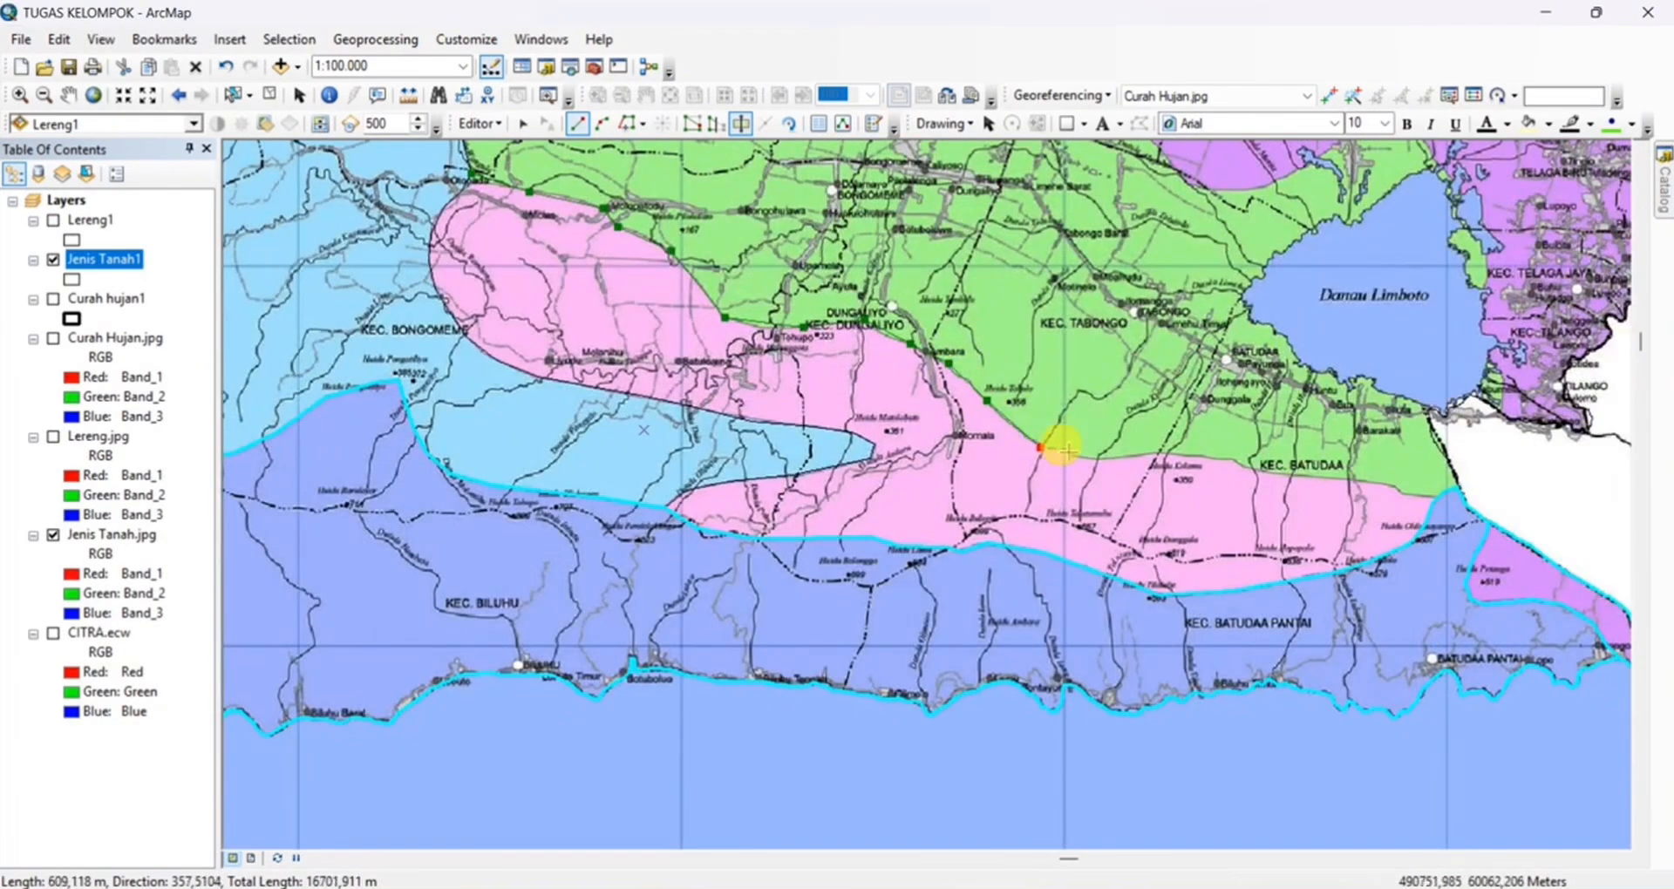
{"action": "left_click", "coordinate": [1373, 481]}
{"action": "left_click", "coordinate": [1408, 488]}
{"action": "double_click", "coordinate": [1437, 496]}
Start a cut at the green zone's southeastern border and trace its edge northward along Danau Limboto's eastern shore
{"action": "left_click_drag", "start_coordinate": [1451, 490], "coordinate": [1289, 688]}
{"action": "left_click", "coordinate": [1297, 686]}
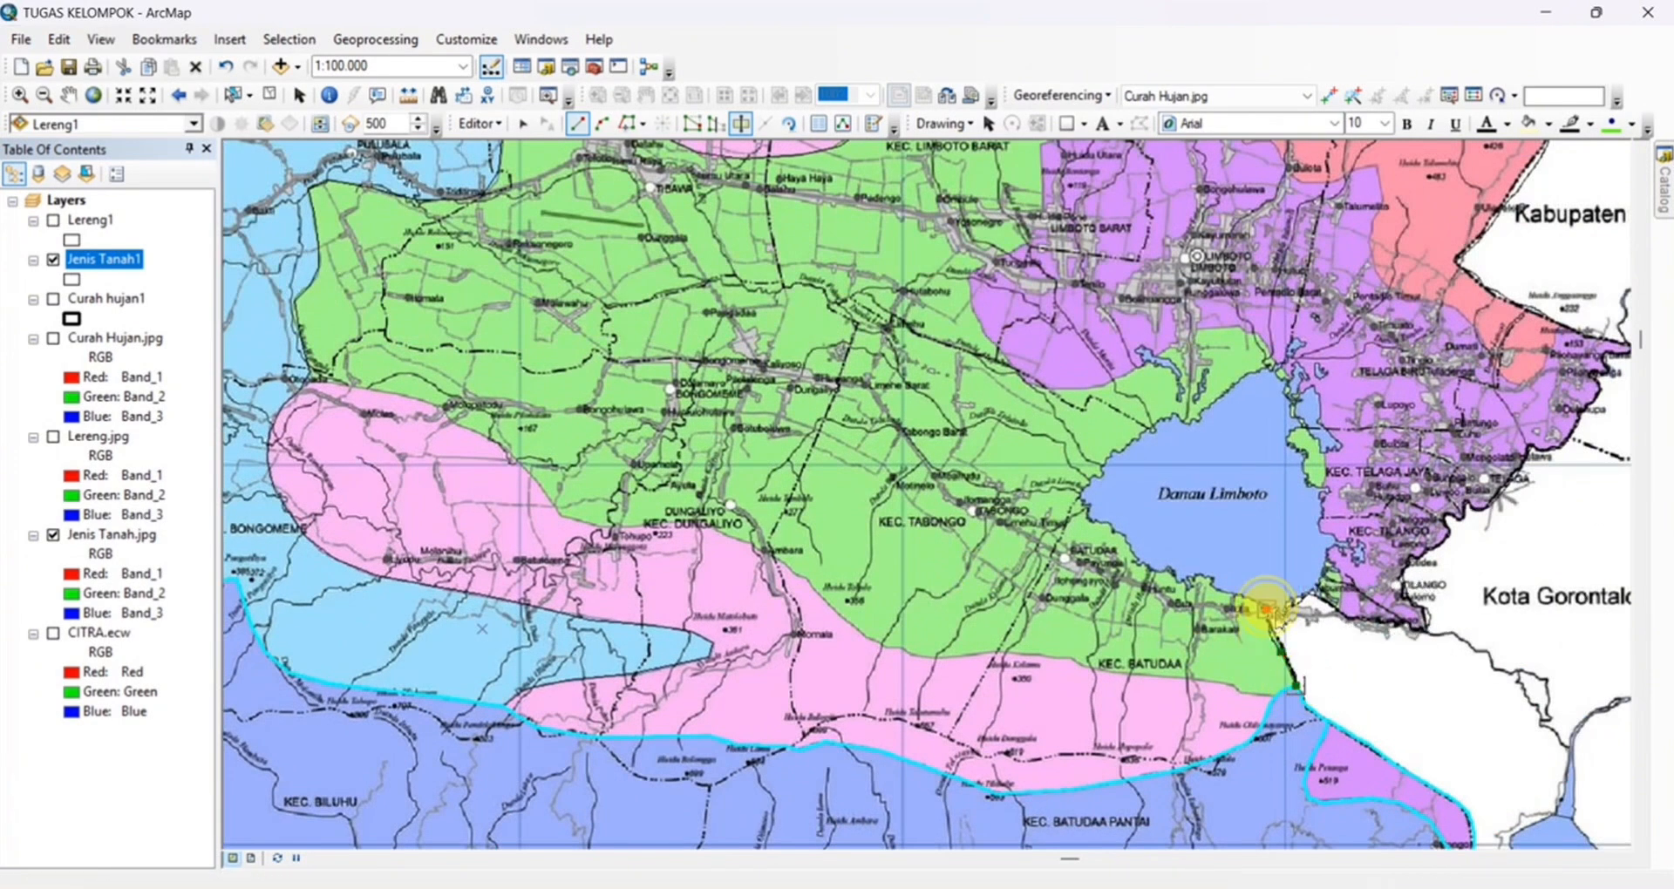
{"action": "left_click", "coordinate": [1266, 609]}
{"action": "left_click", "coordinate": [1291, 606]}
{"action": "left_click", "coordinate": [1315, 595]}
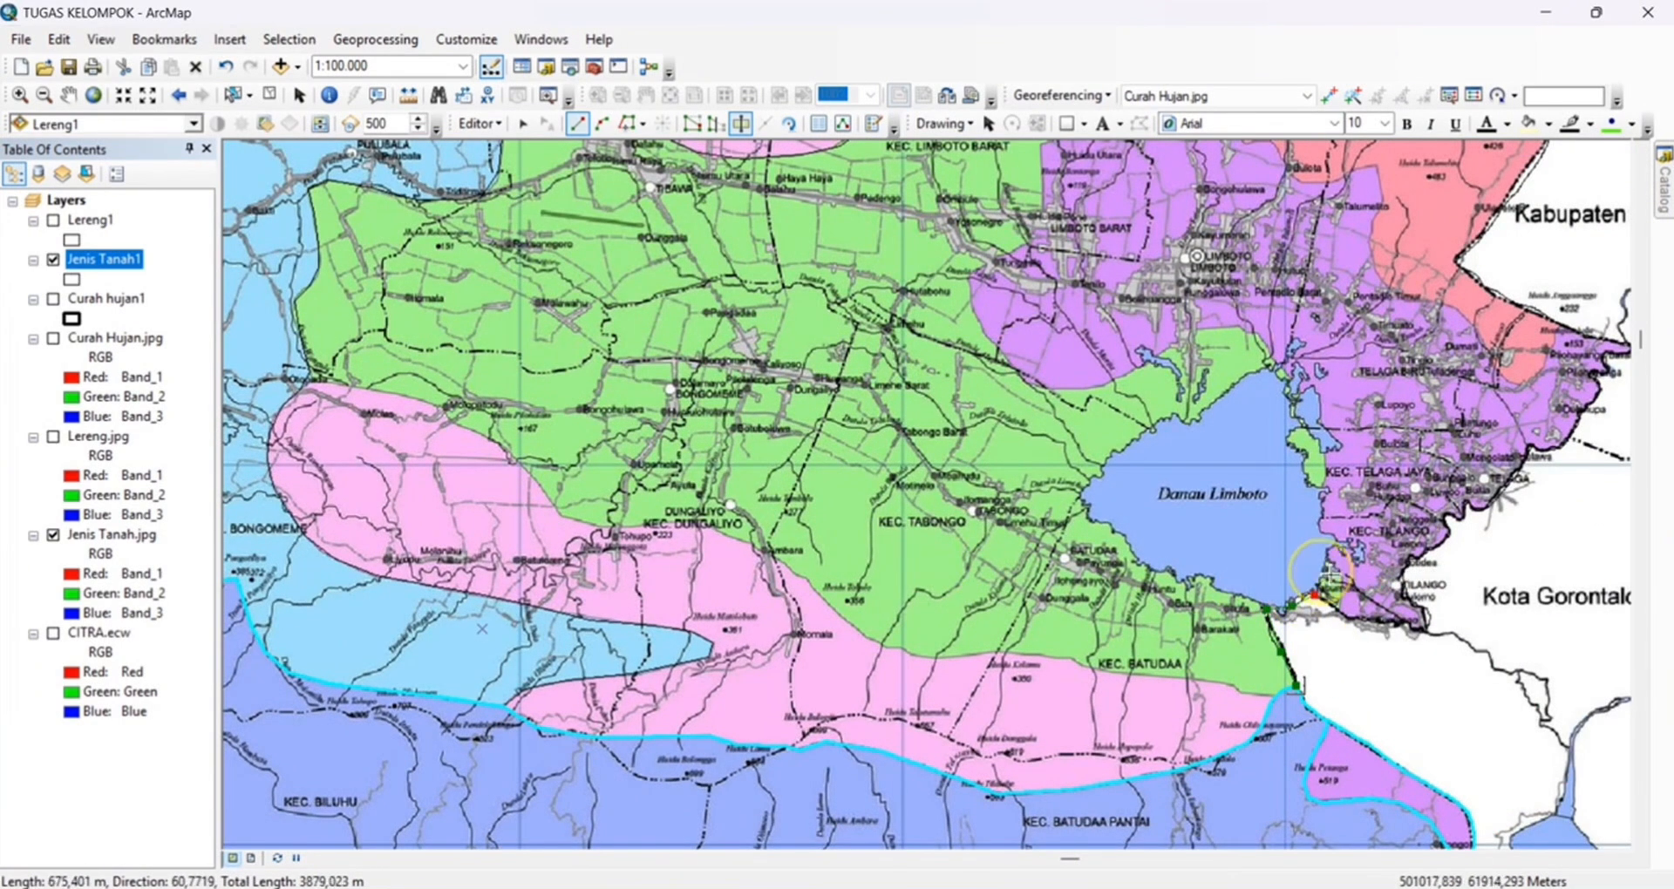
{"action": "left_click", "coordinate": [1329, 568]}
{"action": "left_click", "coordinate": [1319, 522]}
{"action": "left_click", "coordinate": [1320, 486]}
{"action": "left_click", "coordinate": [1324, 455]}
{"action": "left_click", "coordinate": [1311, 425]}
Continue the green zone's cut line northward along Danau Limboto's eastern shore and around the lake's northern end
{"action": "left_click_drag", "start_coordinate": [1311, 427], "coordinate": [1331, 570]}
{"action": "left_click", "coordinate": [1315, 532]}
{"action": "left_click", "coordinate": [1302, 507]}
{"action": "left_click", "coordinate": [1283, 482]}
{"action": "left_click", "coordinate": [1261, 472]}
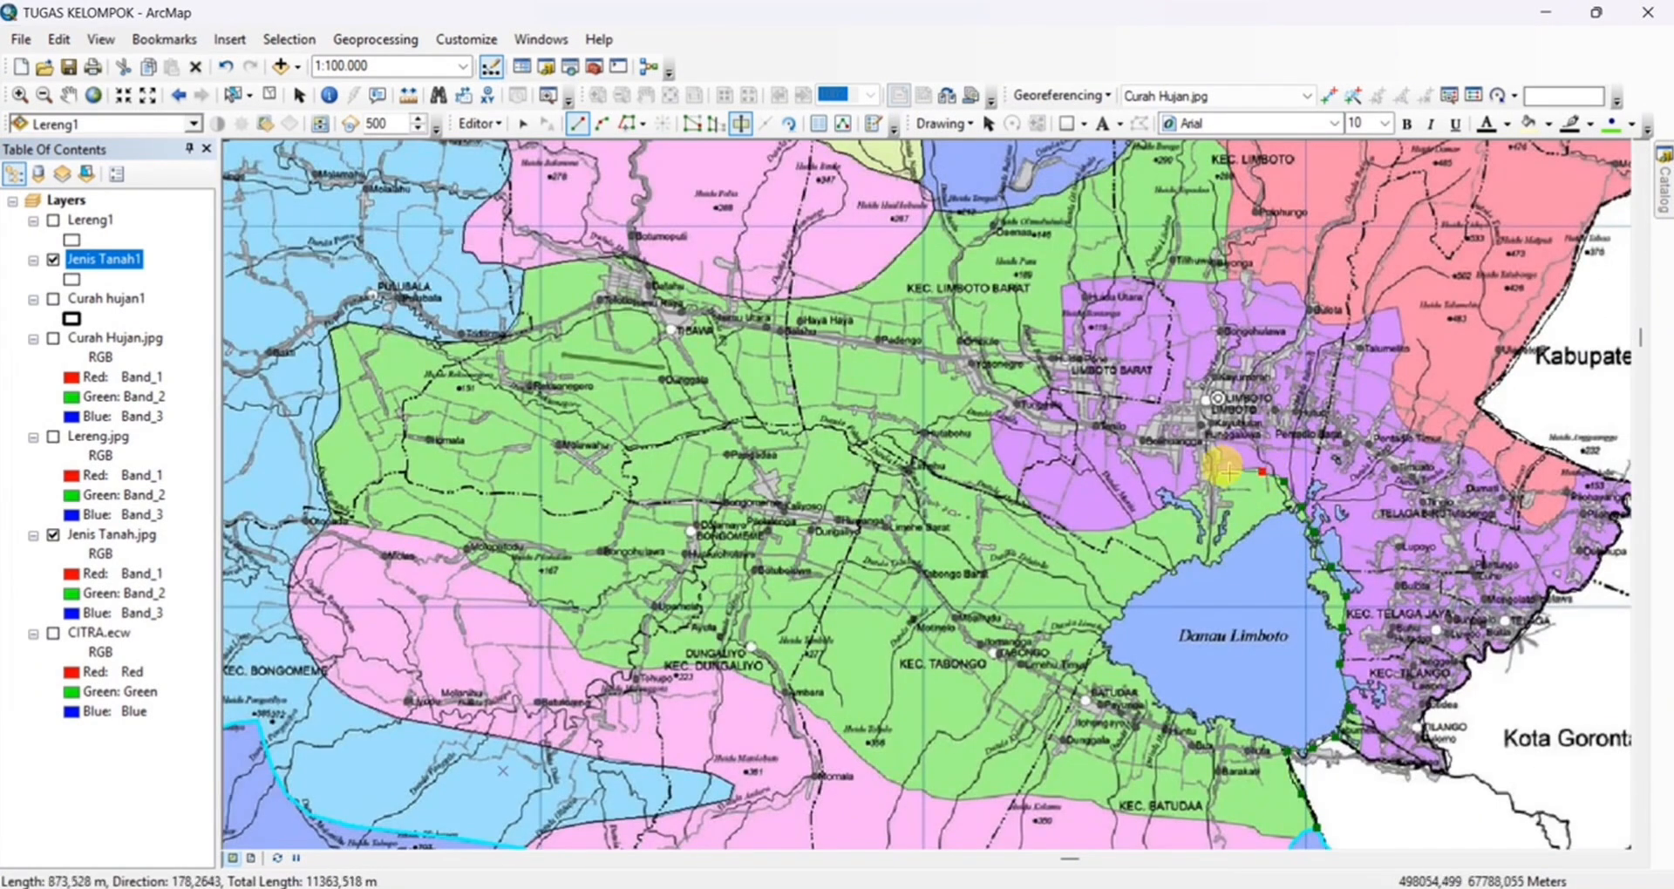
Trace the green and purple zones' boundary around the western side of Limboto Barat up to its northern edge
{"action": "left_click", "coordinate": [1038, 515]}
{"action": "left_click", "coordinate": [1004, 473]}
{"action": "left_click", "coordinate": [990, 423]}
{"action": "left_click", "coordinate": [1025, 391]}
{"action": "left_click", "coordinate": [1050, 381]}
{"action": "left_click", "coordinate": [1062, 350]}
{"action": "left_click", "coordinate": [1062, 287]}
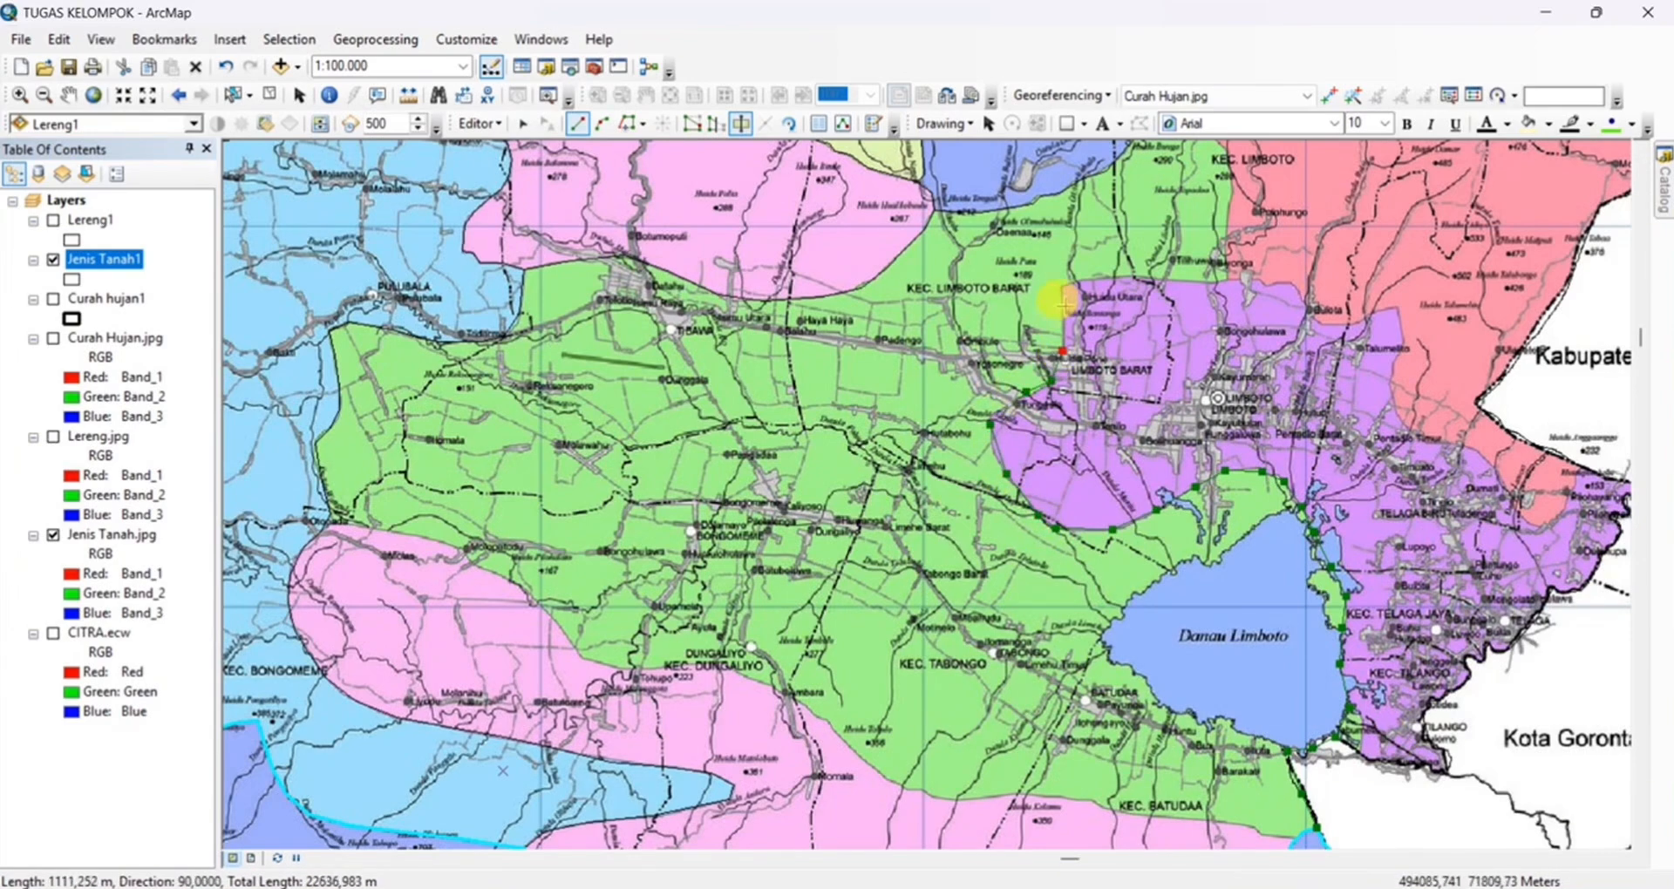
{"action": "left_click", "coordinate": [1131, 274]}
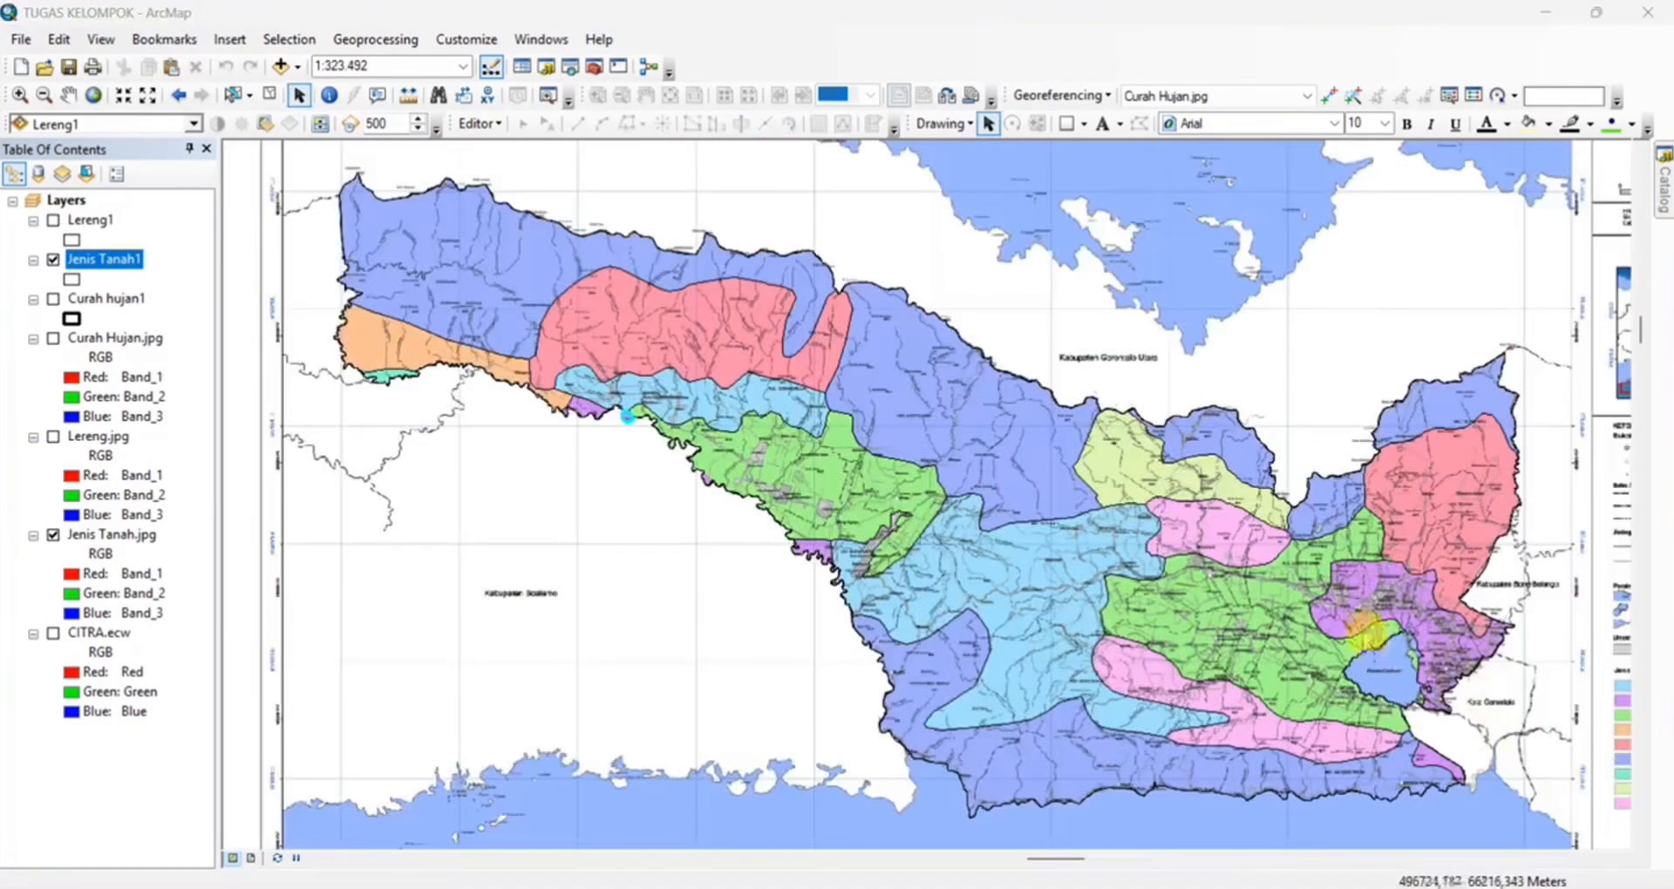
Open the Jenis Tanah1 attribute table and add a Text field named Jenis Tanah, accepting the rename to Jenis_Tana
{"action": "left_click", "coordinate": [495, 124]}
{"action": "left_click", "coordinate": [481, 123]}
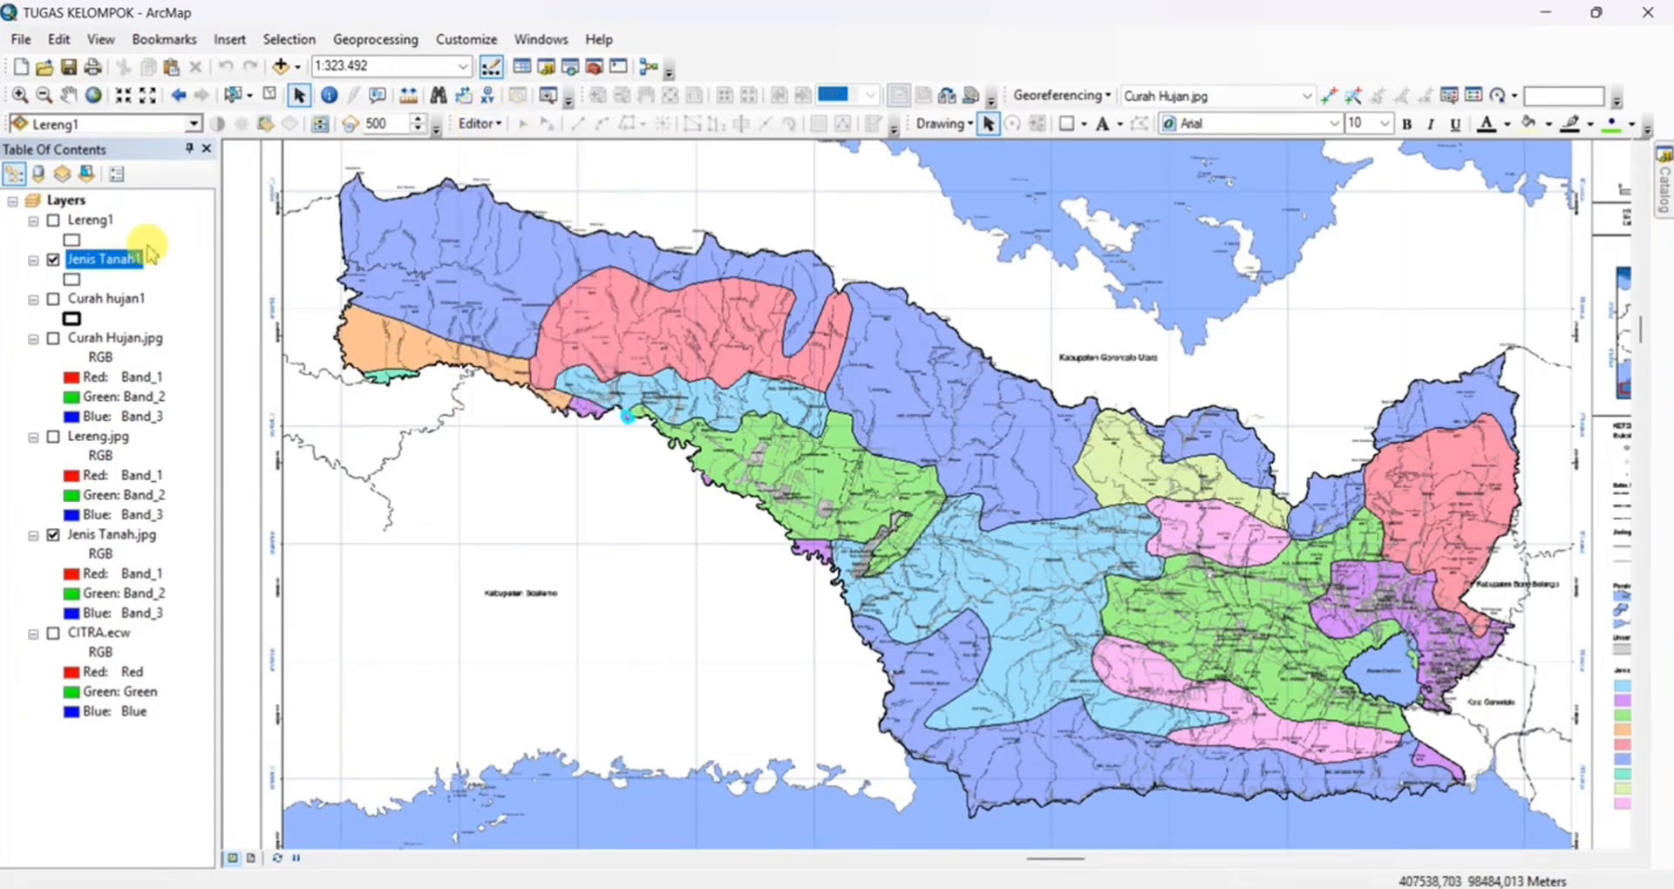
{"action": "right_click", "coordinate": [150, 253]}
{"action": "left_click", "coordinate": [213, 322]}
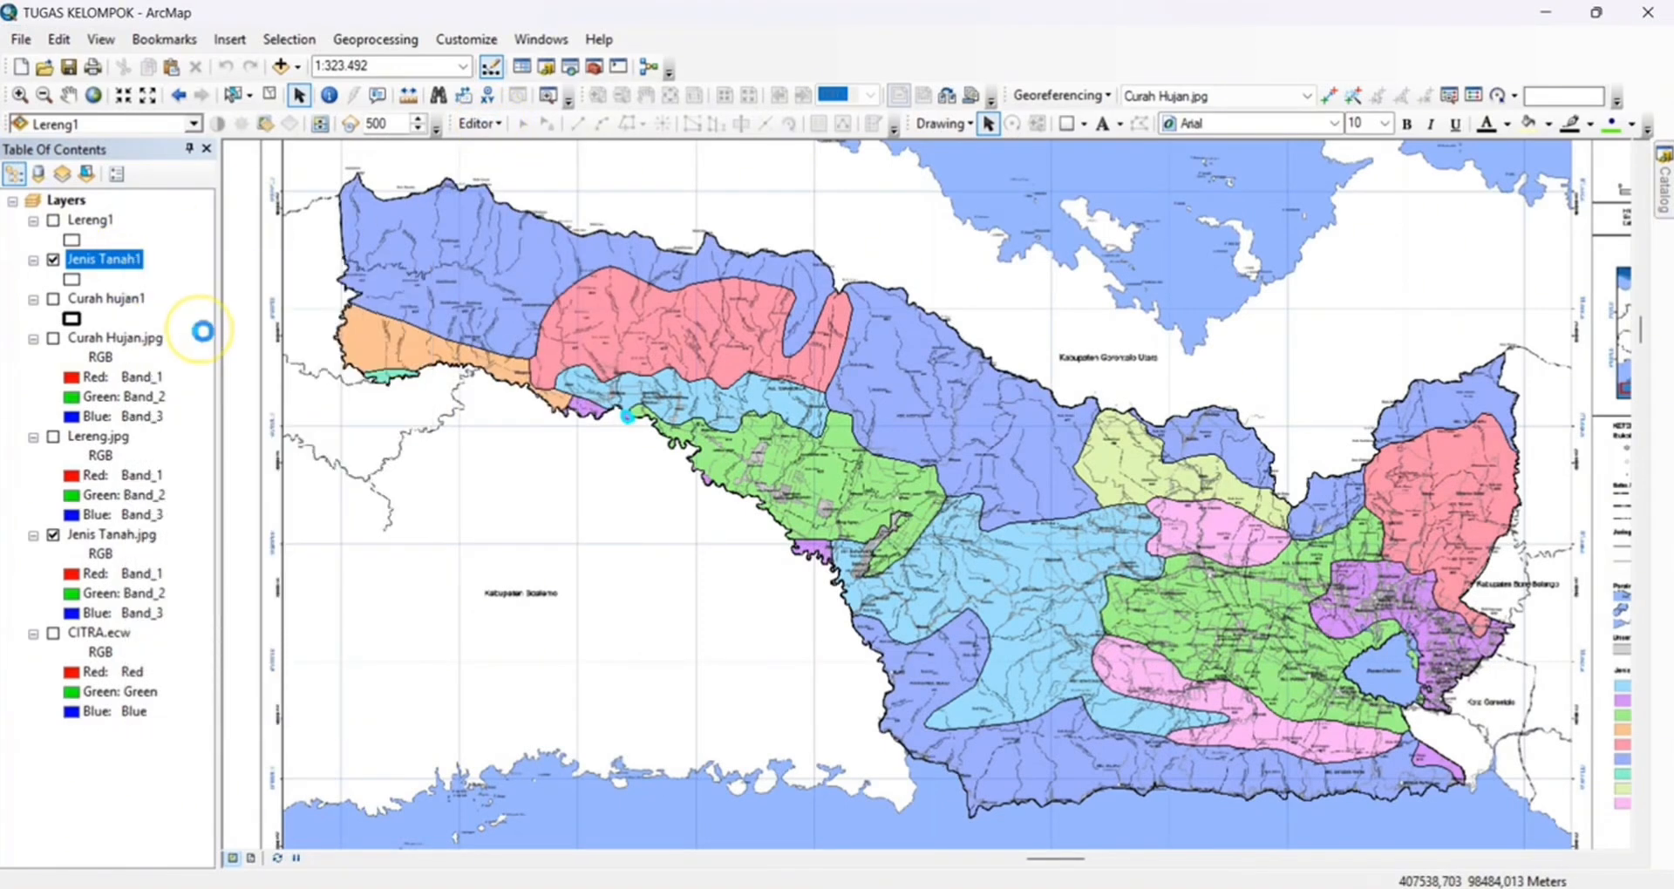
{"action": "left_click", "coordinate": [266, 350]}
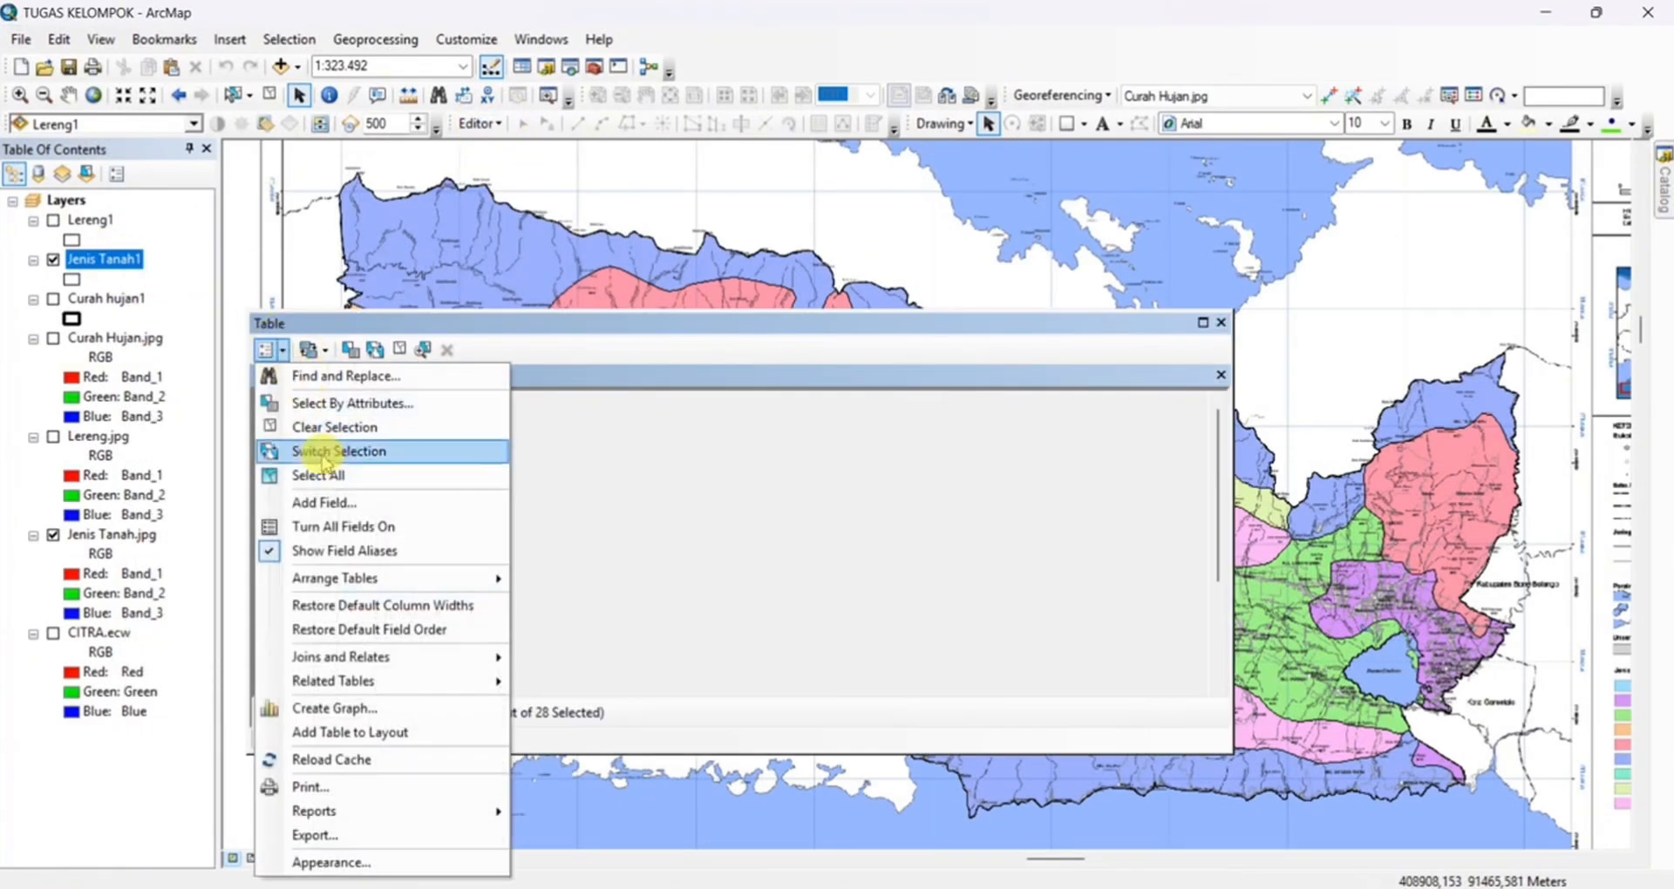
{"action": "left_click", "coordinate": [324, 502]}
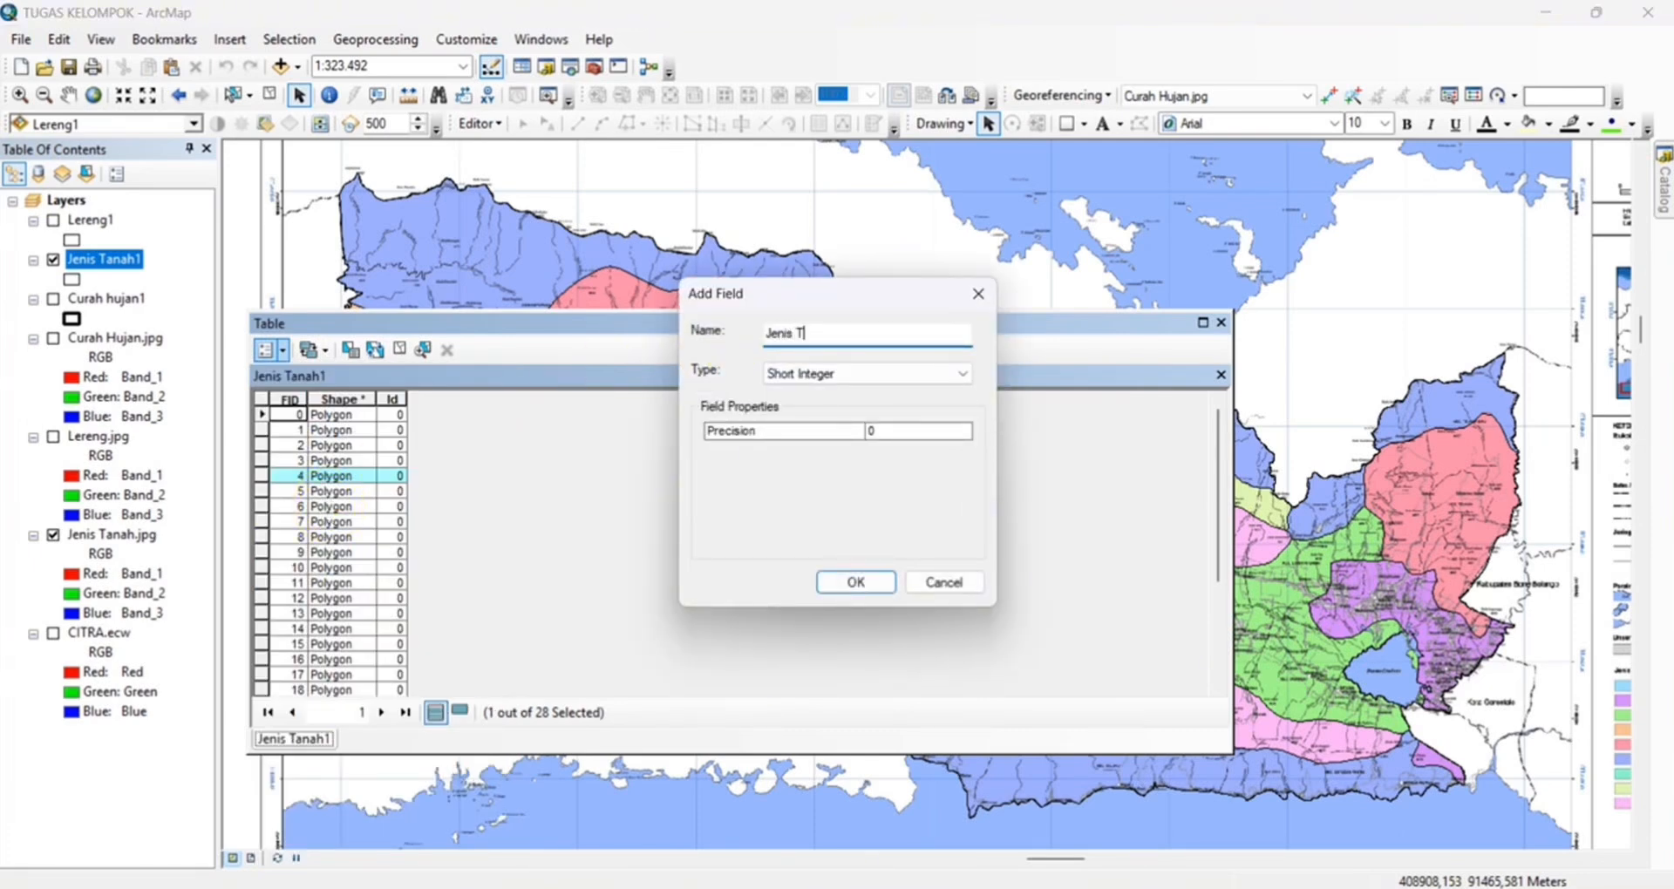
{"action": "left_click", "coordinate": [962, 374]}
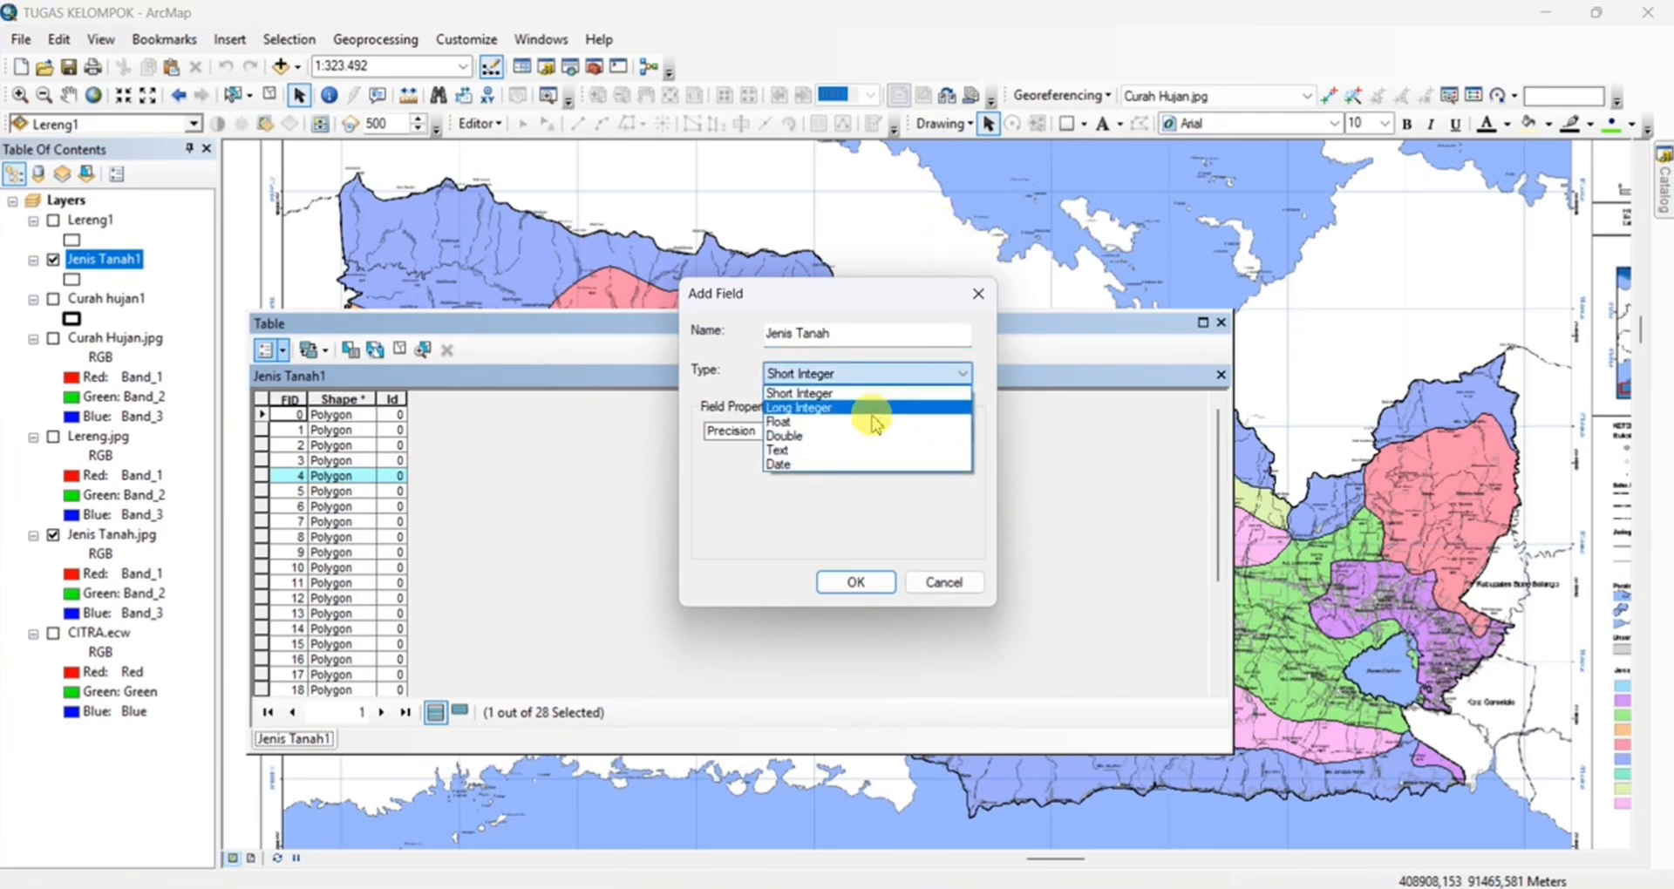
{"action": "left_click", "coordinate": [839, 450]}
{"action": "left_click", "coordinate": [866, 586]}
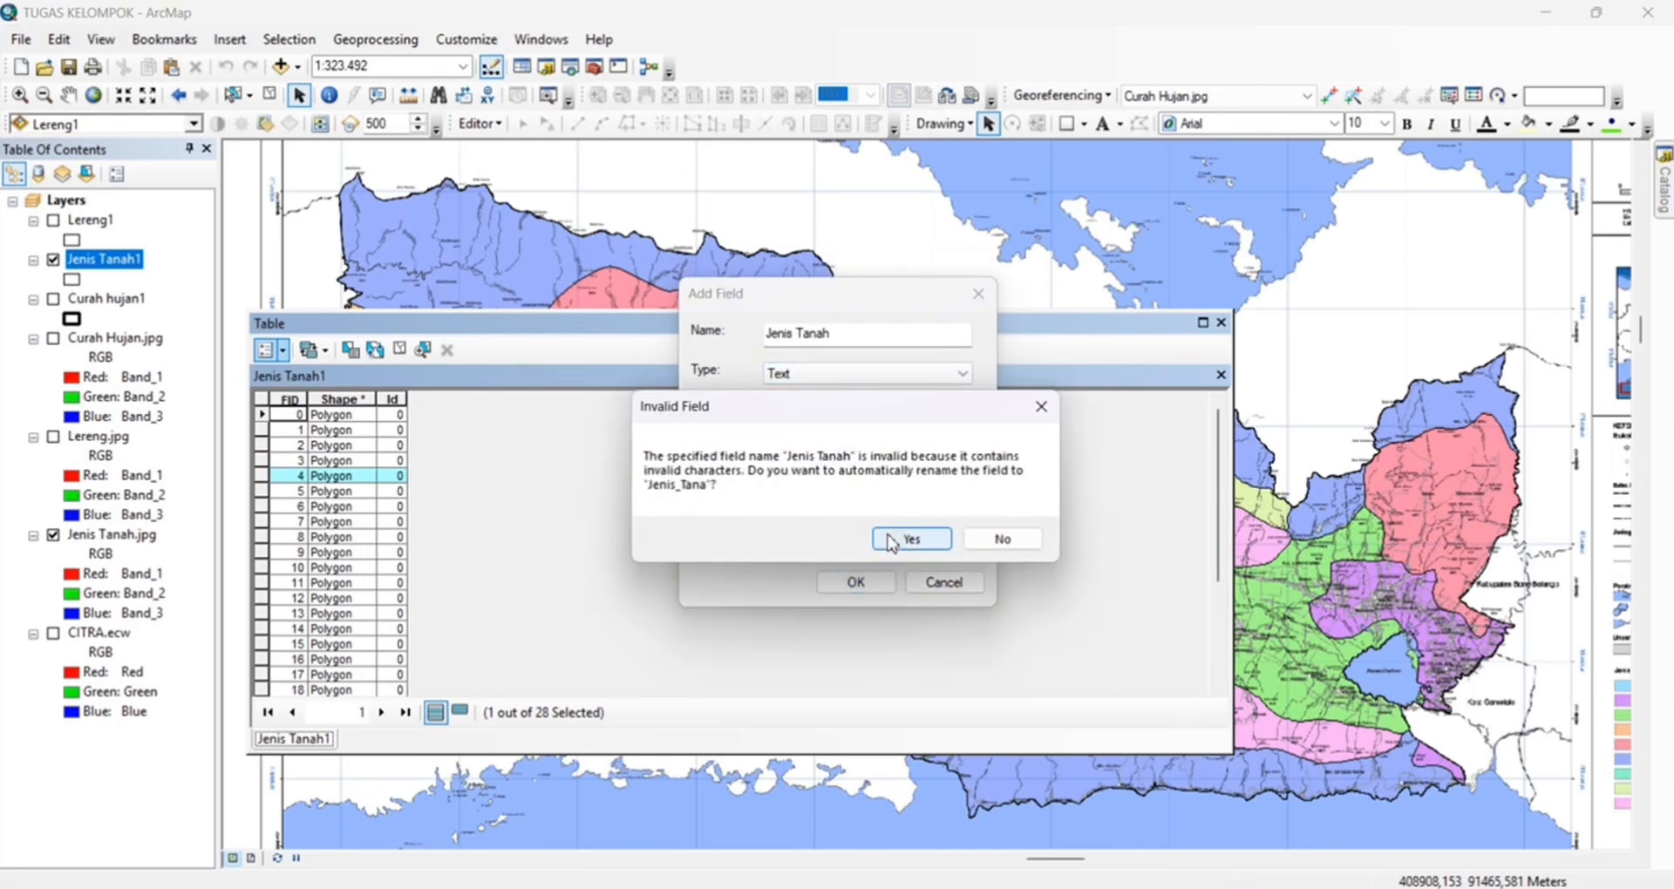
{"action": "left_click", "coordinate": [894, 541]}
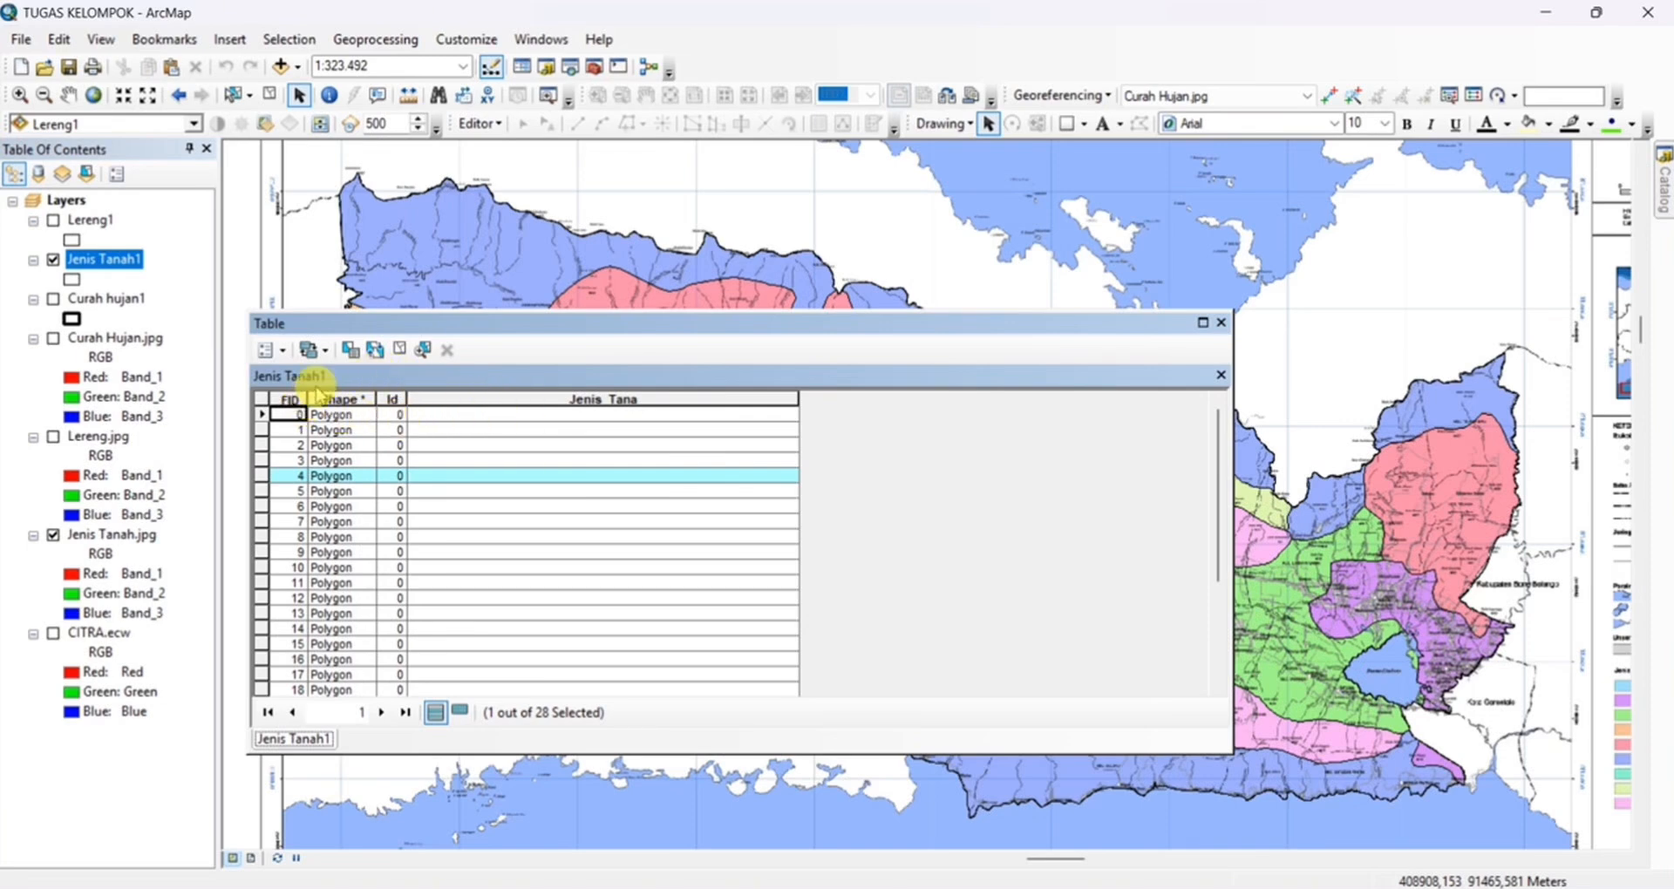
Move the attribute table clear of the map, then select the FID 0 polygon and zoom to it
{"action": "left_click", "coordinate": [377, 351]}
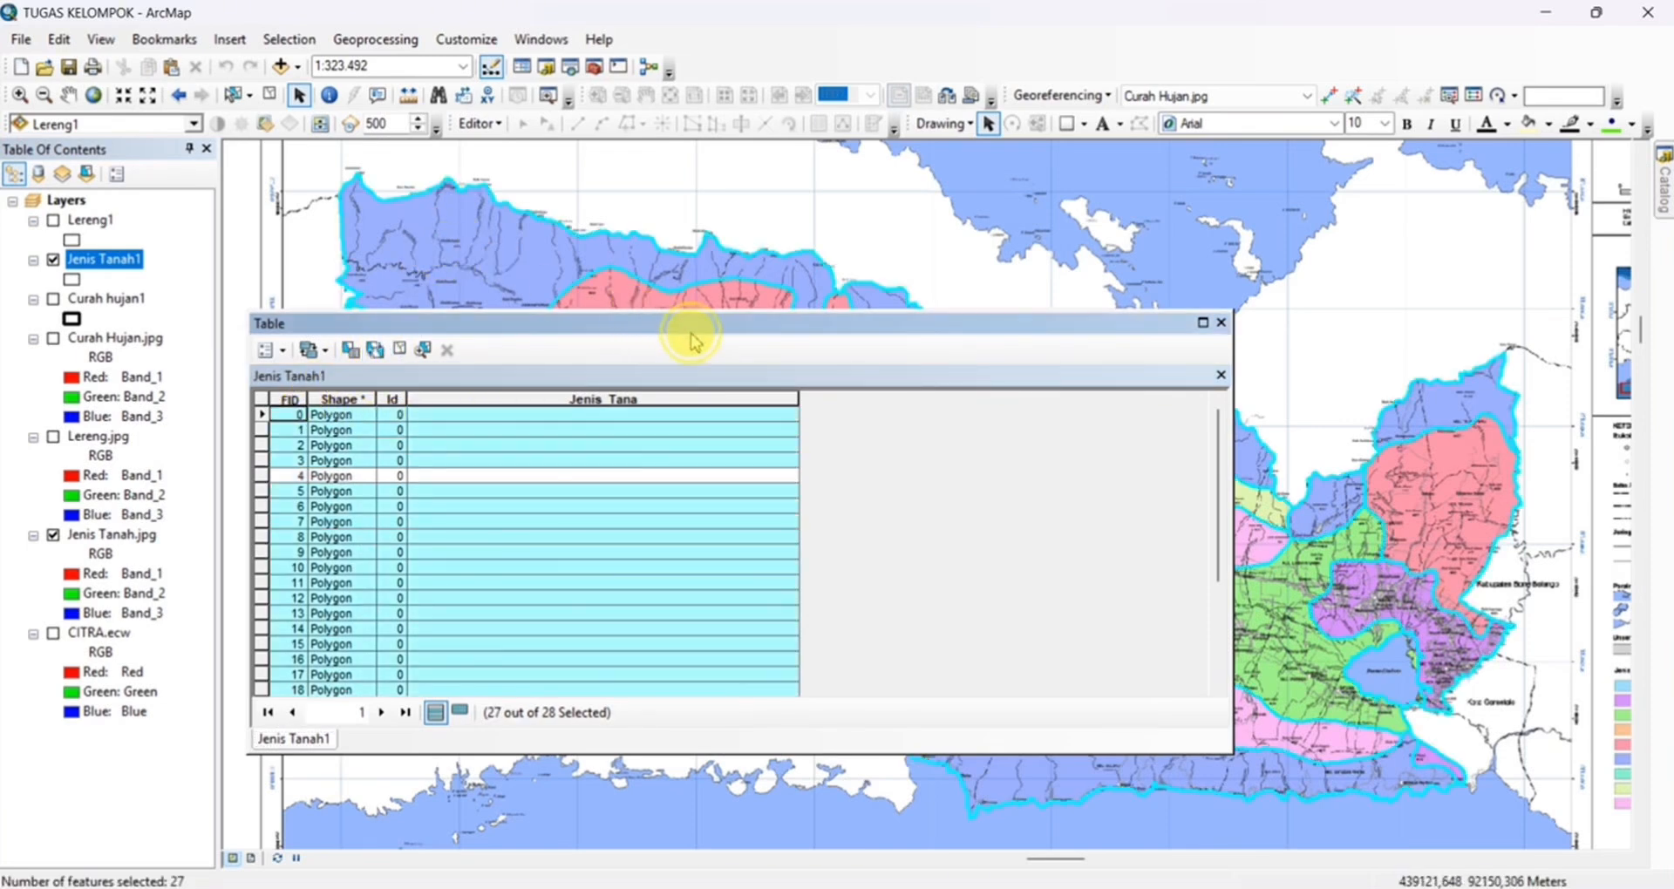
{"action": "left_click_drag", "start_coordinate": [635, 329], "coordinate": [755, 386]}
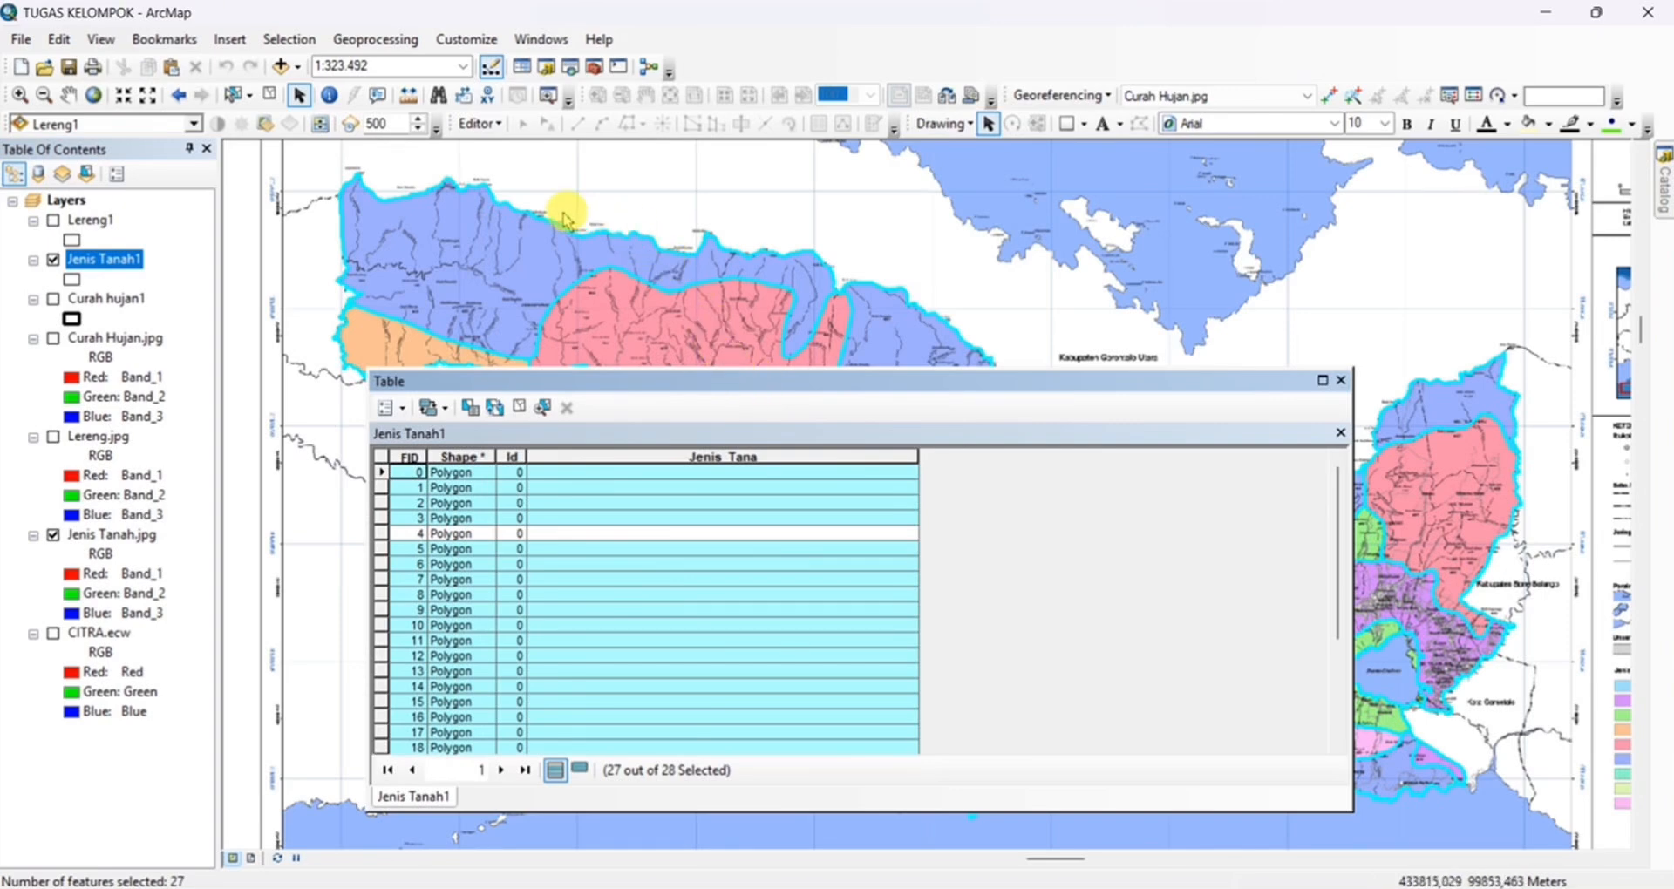
{"action": "scroll", "coordinate": [568, 214], "scroll_direction": "down", "scroll_amount": 2}
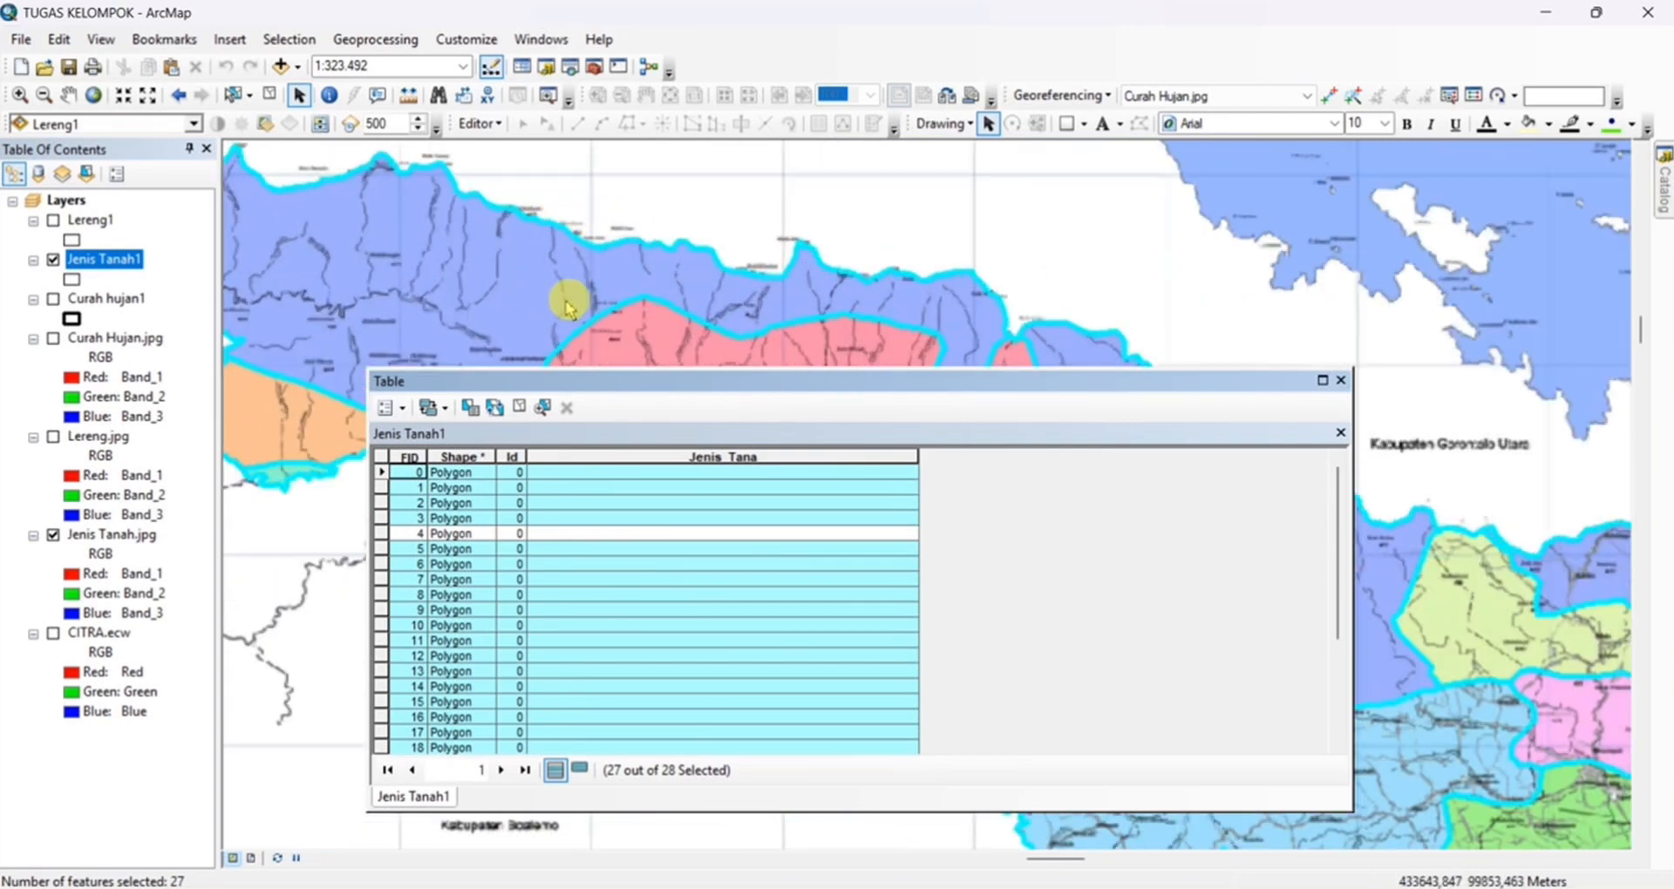
{"action": "double_click", "coordinate": [382, 475]}
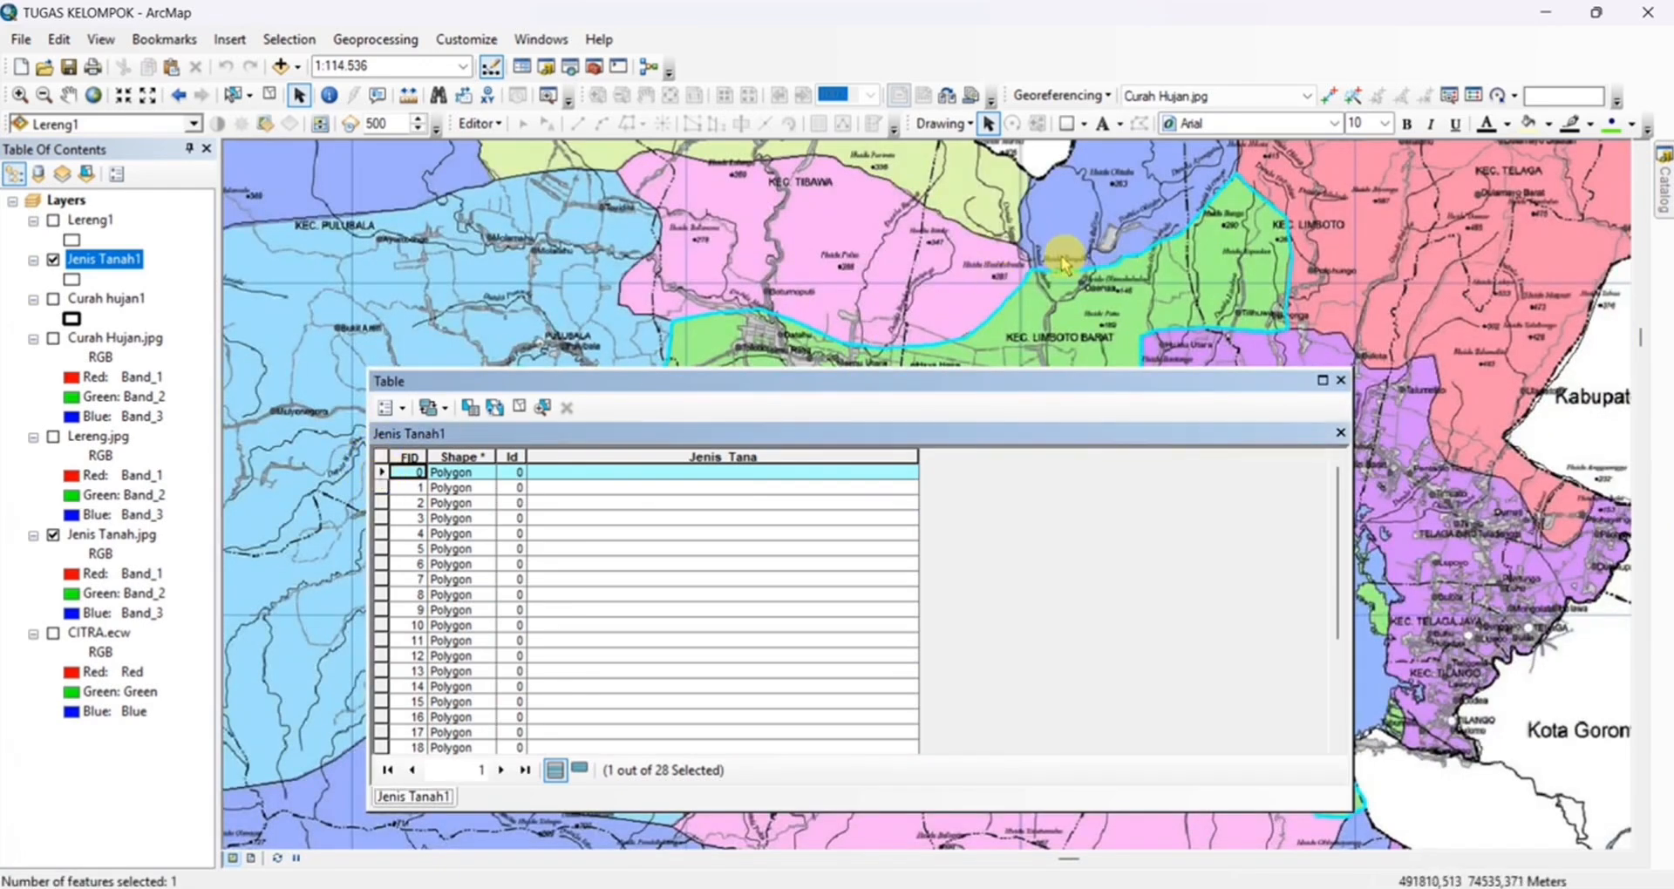
{"action": "left_click_drag", "start_coordinate": [1058, 257], "coordinate": [961, 151]}
{"action": "left_click_drag", "start_coordinate": [959, 263], "coordinate": [950, 226]}
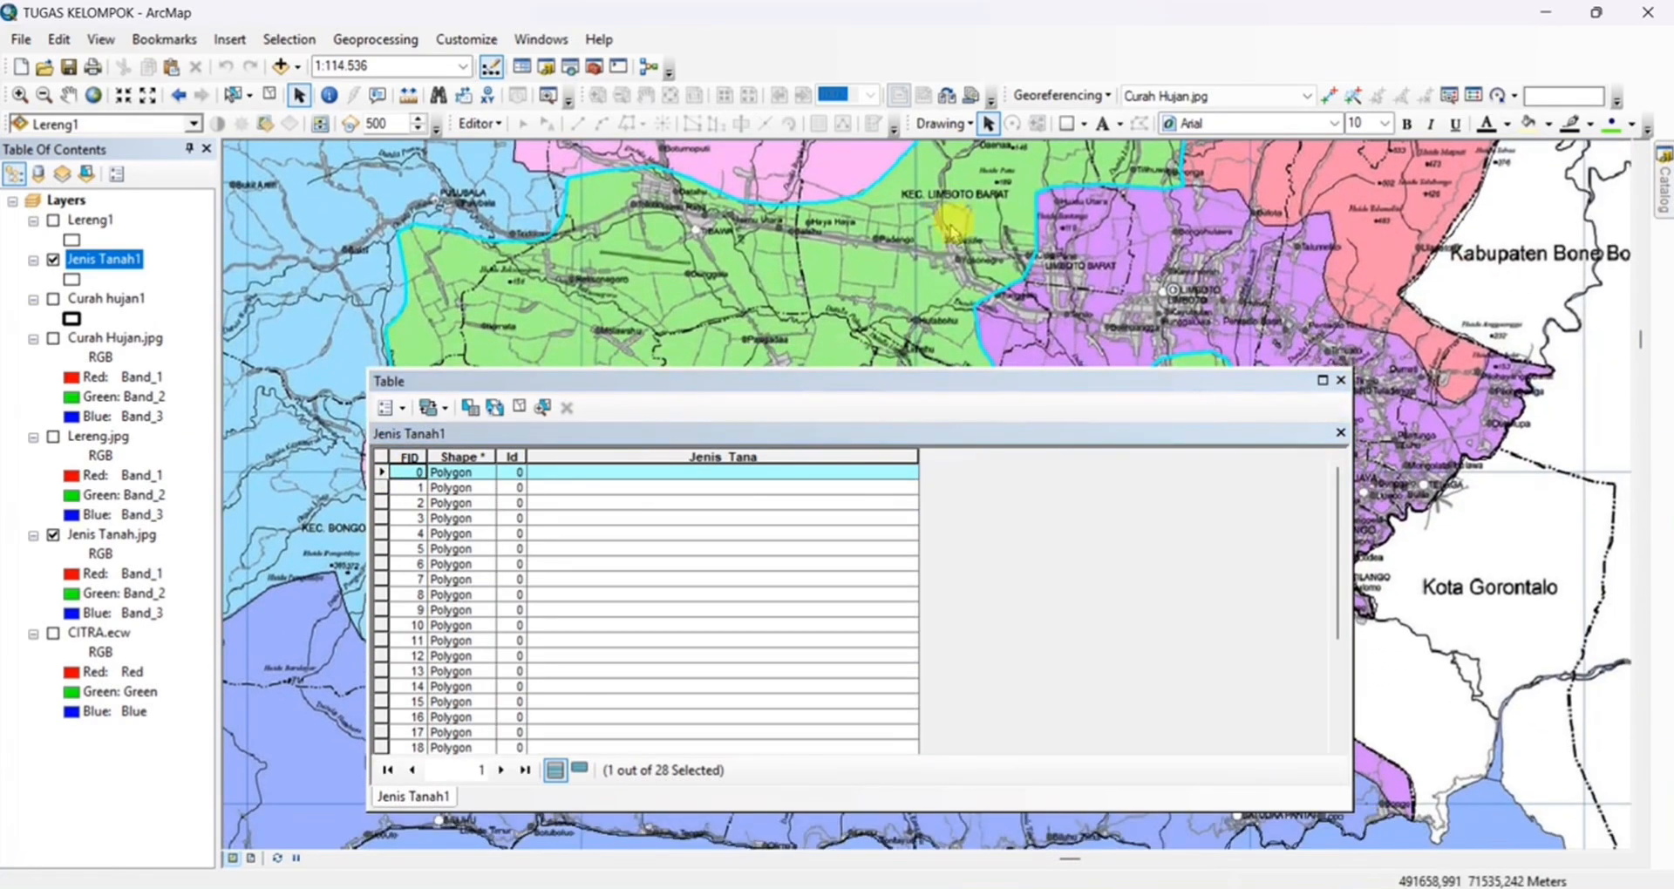
Start an edit session and activate the FID 0 record's Jenis_Tana cell for entry
{"action": "left_click", "coordinate": [754, 475]}
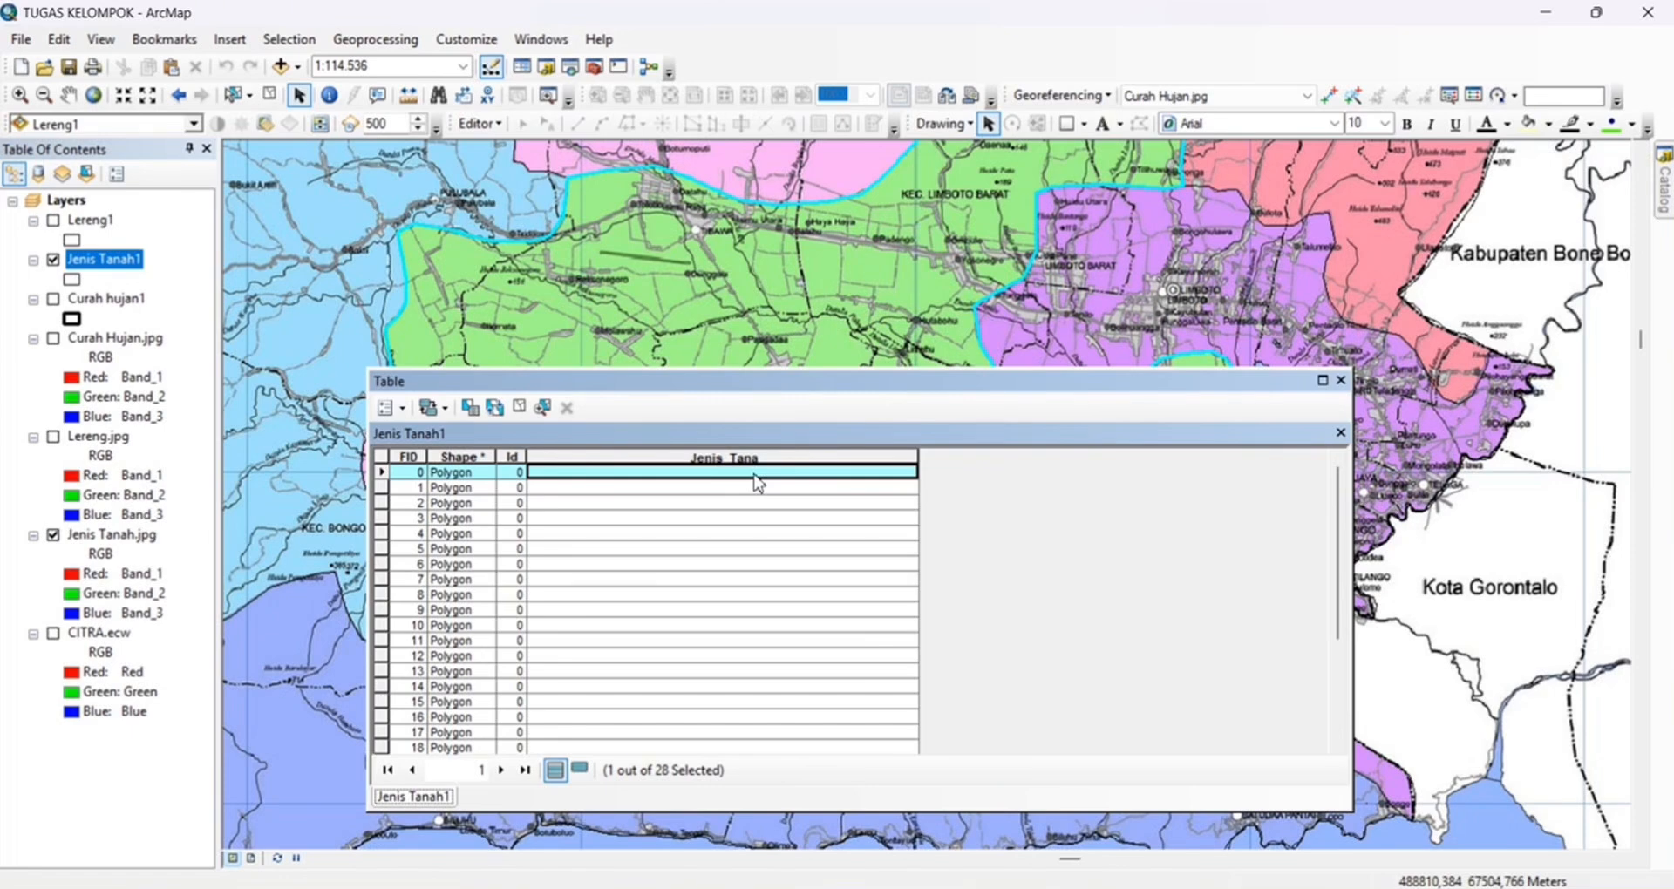
{"action": "left_click", "coordinate": [478, 123]}
{"action": "left_click", "coordinate": [518, 150]}
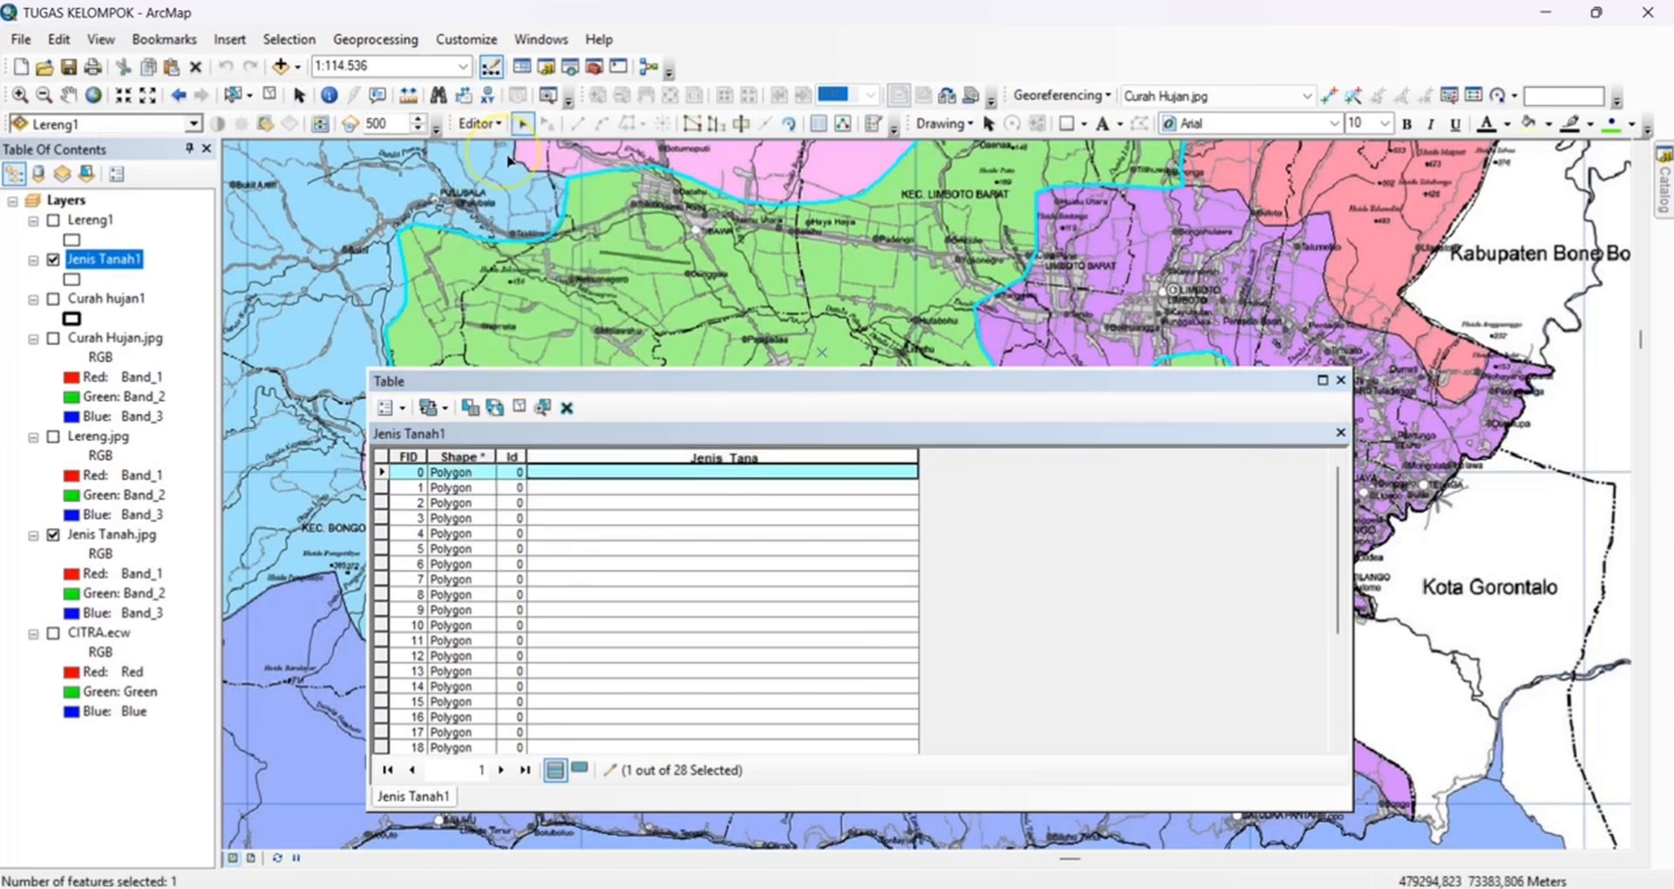
{"action": "left_click", "coordinate": [652, 471]}
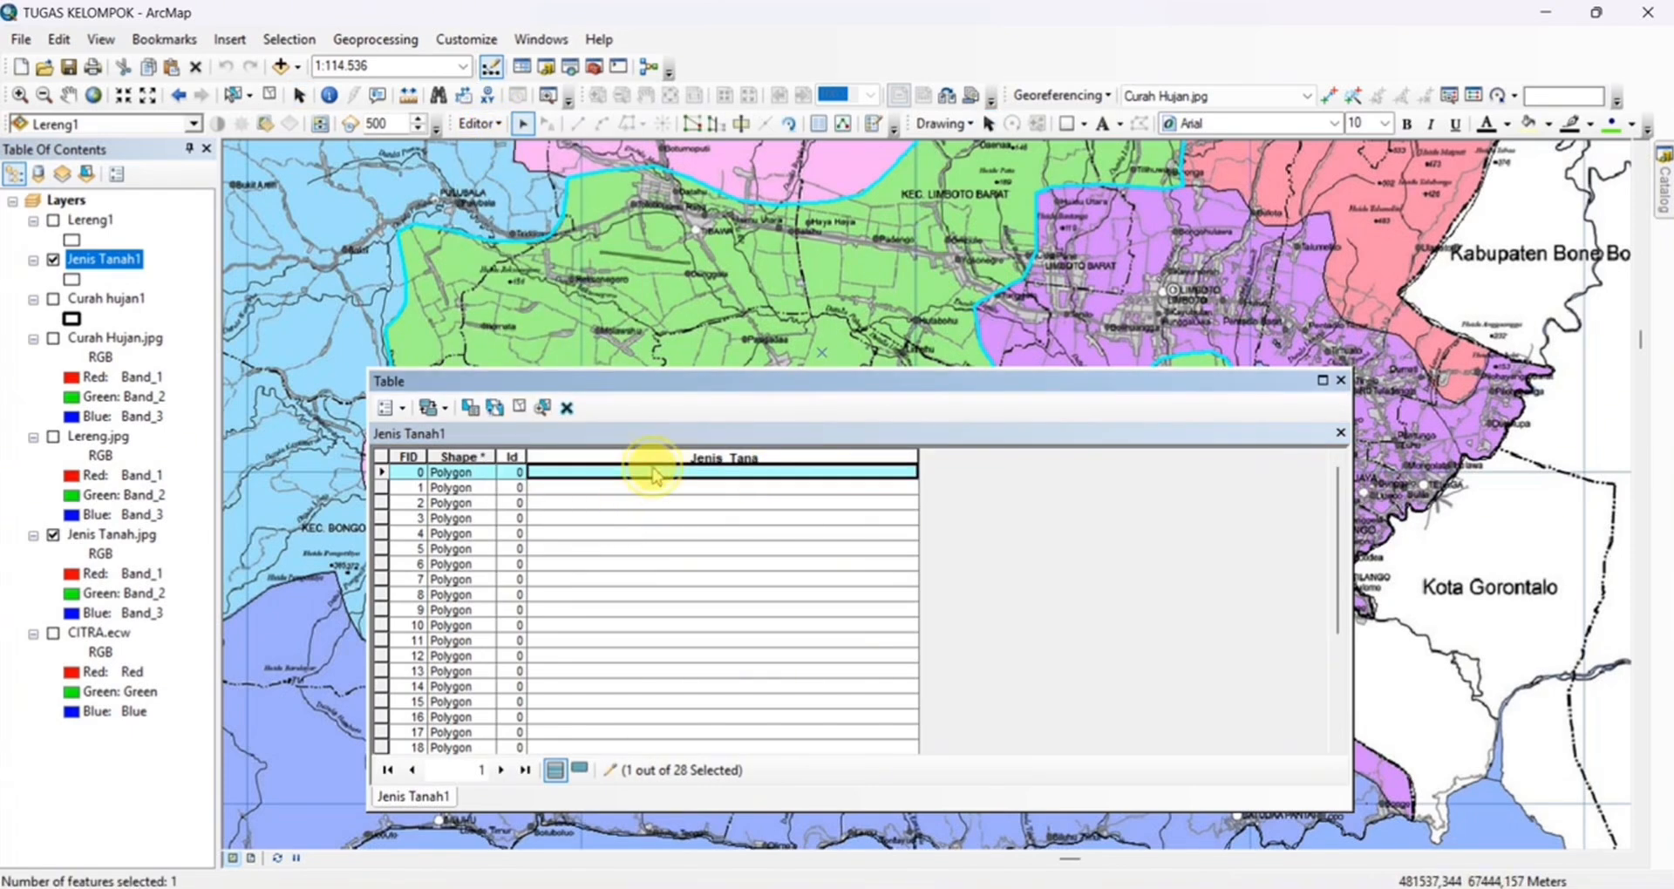
{"action": "left_click", "coordinate": [716, 476]}
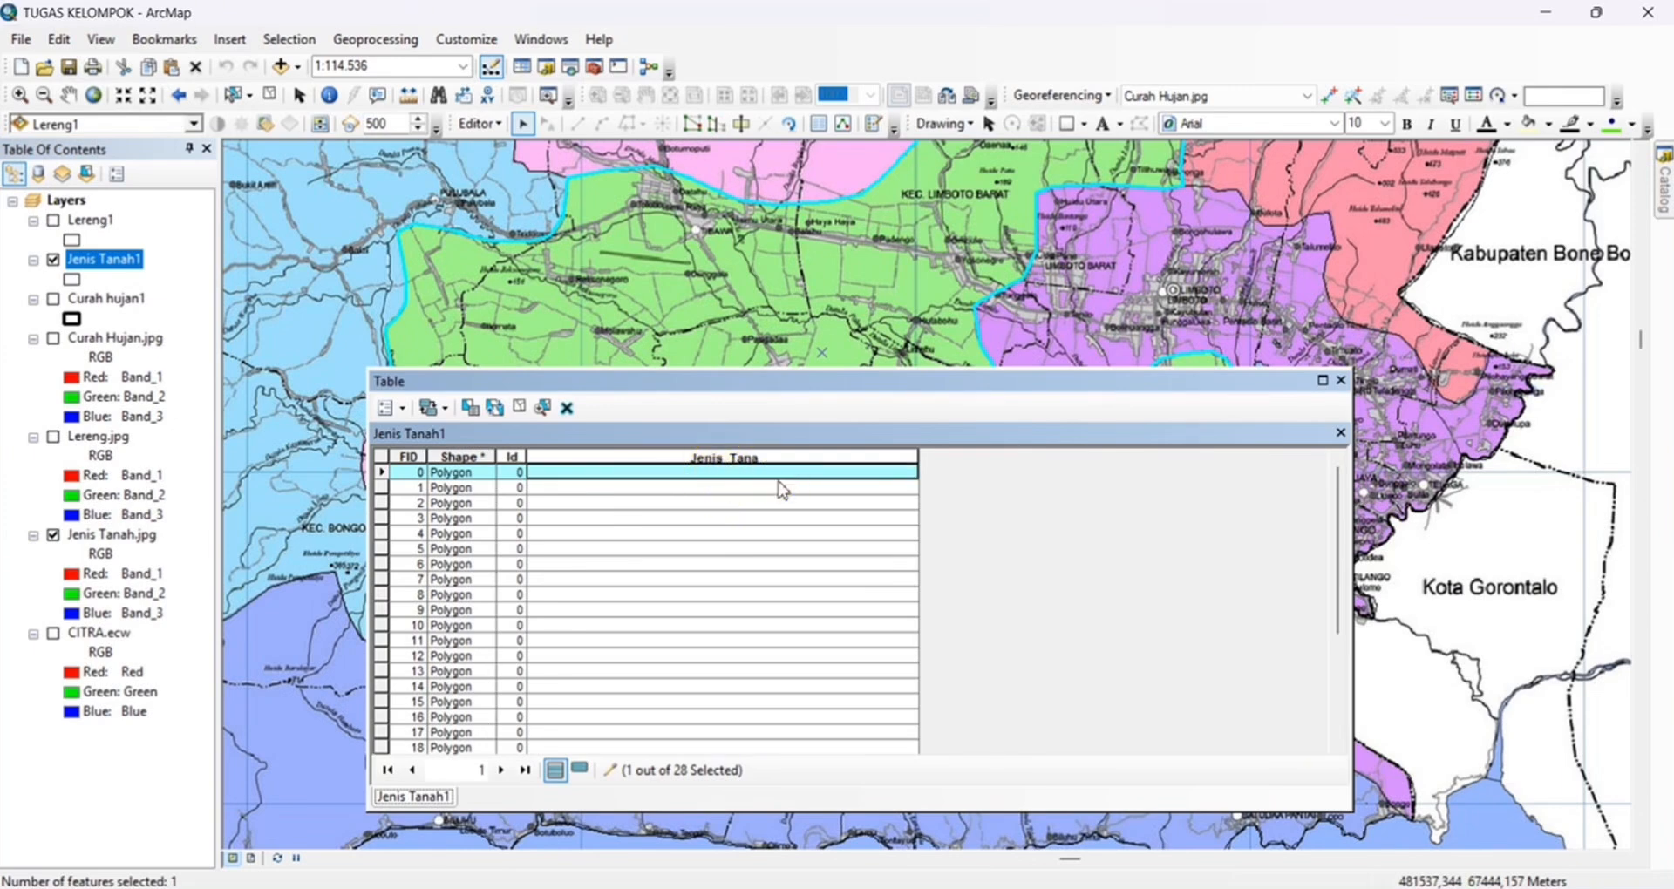
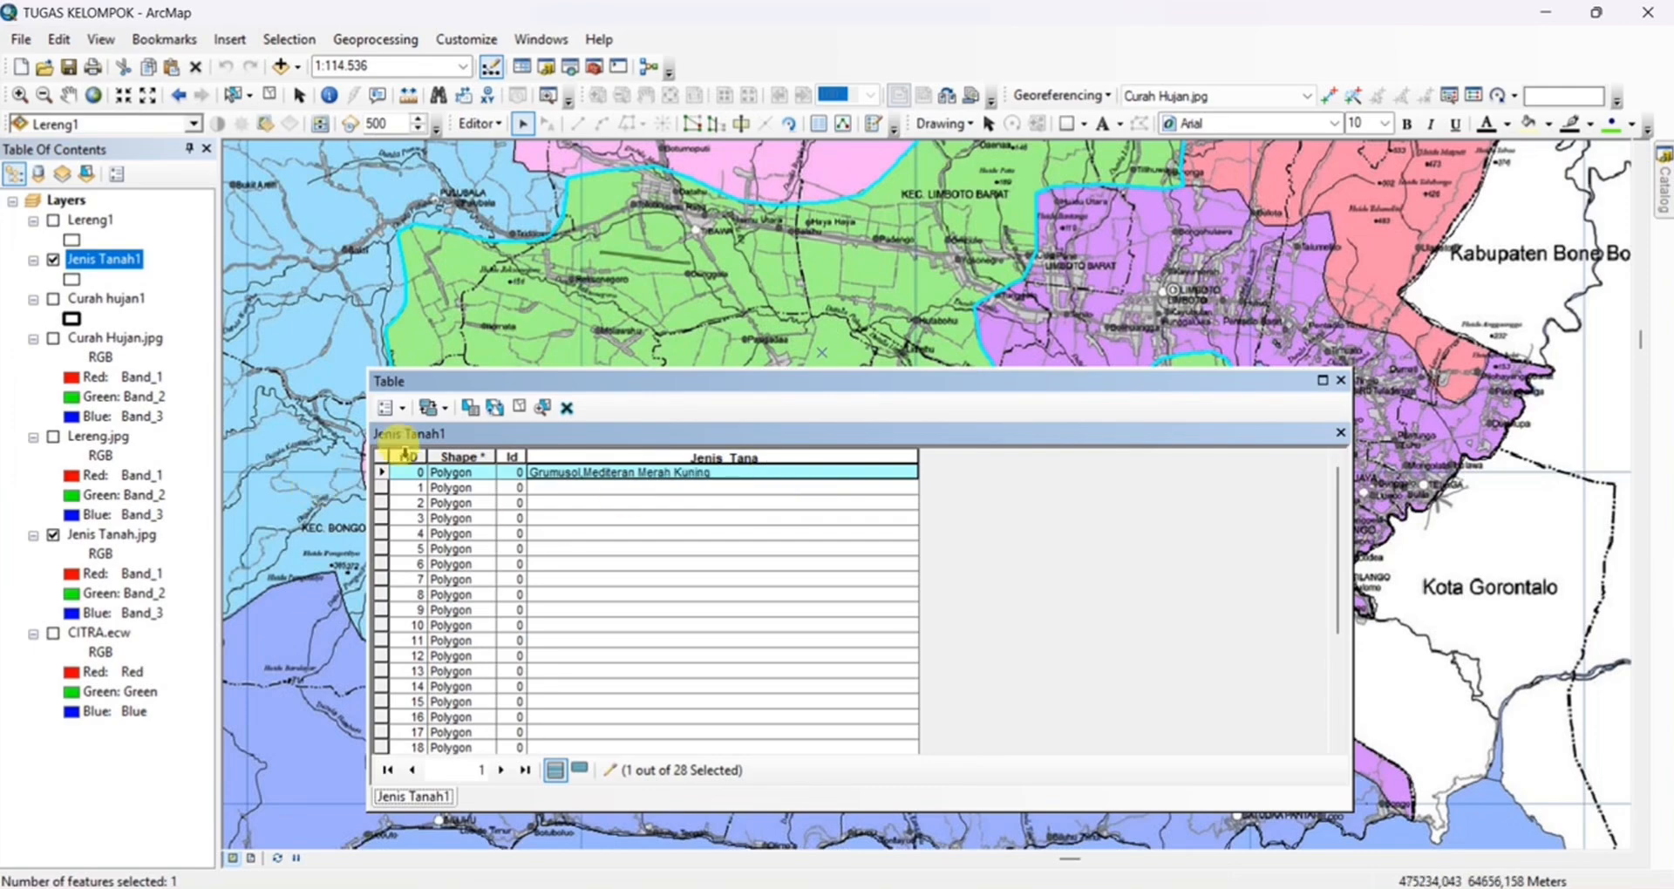
Select the FID 1 polygon and set its Jenis_Tana value to Brown Forest Soil, Aluvial ,Aluvial Hidromorf
{"action": "left_click", "coordinate": [381, 488]}
{"action": "left_click_drag", "start_coordinate": [1050, 381], "coordinate": [825, 224]}
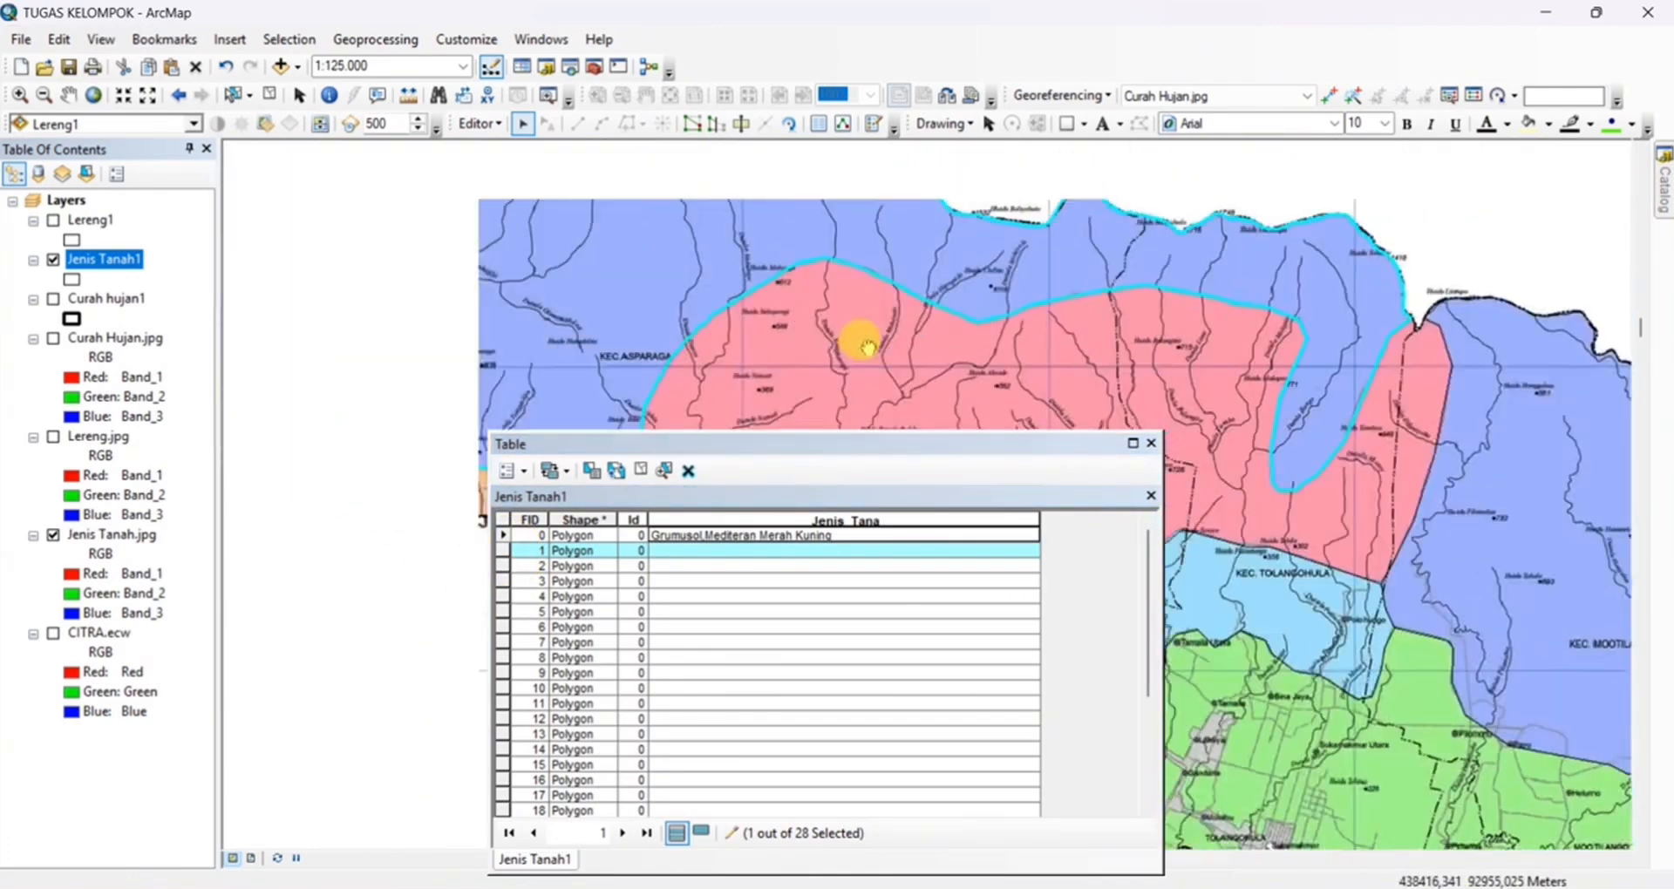
{"action": "left_click_drag", "start_coordinate": [868, 347], "coordinate": [933, 374]}
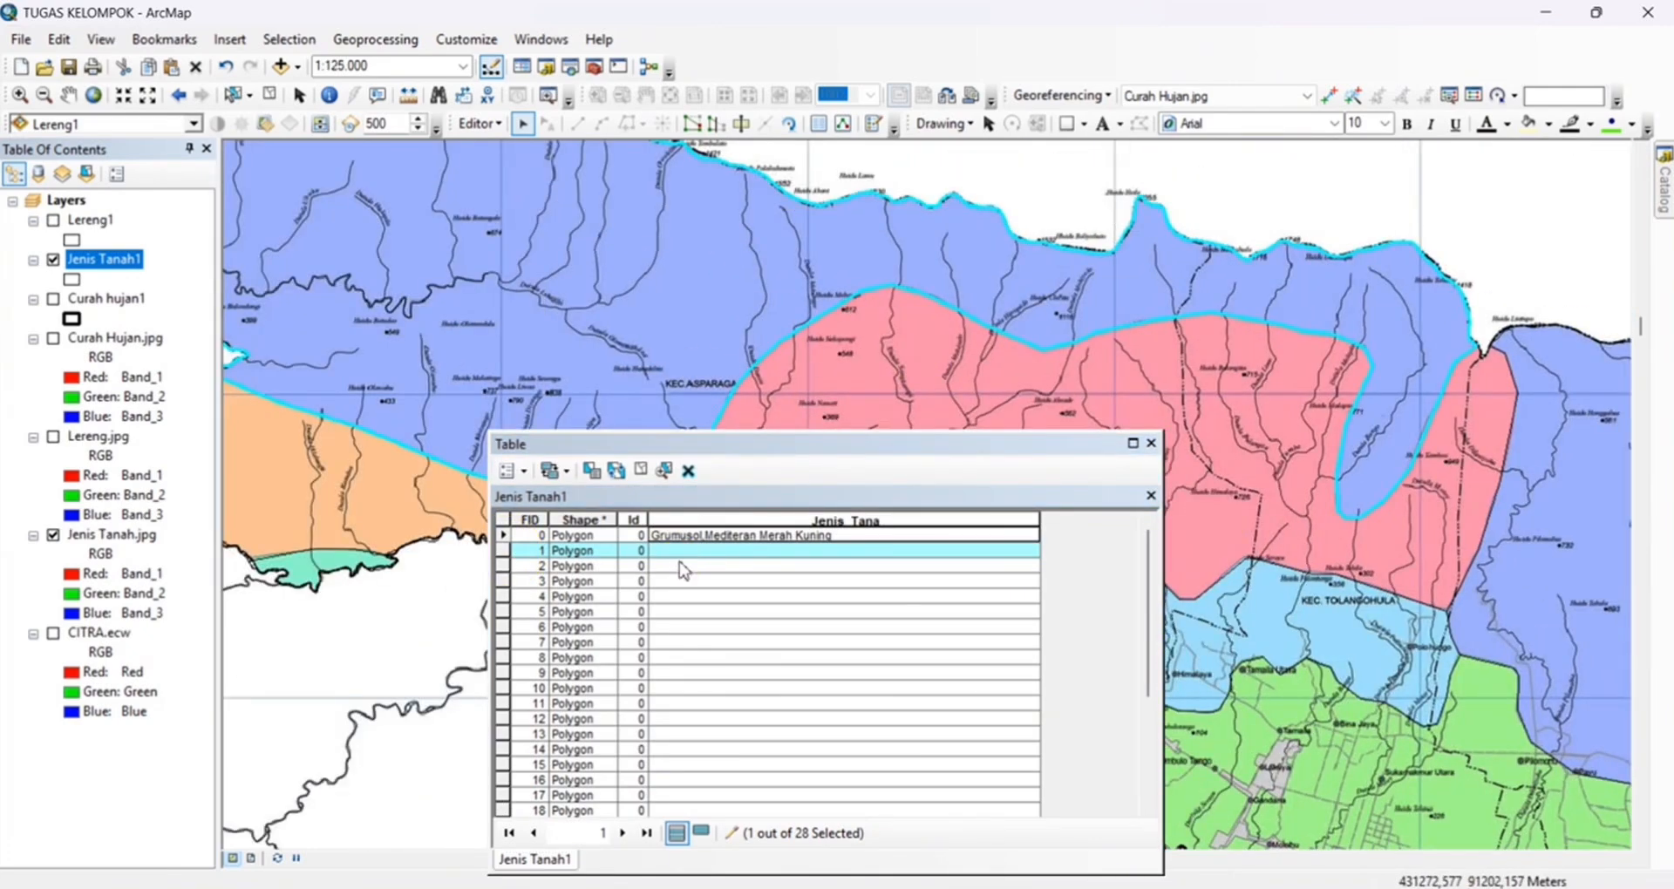
{"action": "left_click", "coordinate": [705, 551]}
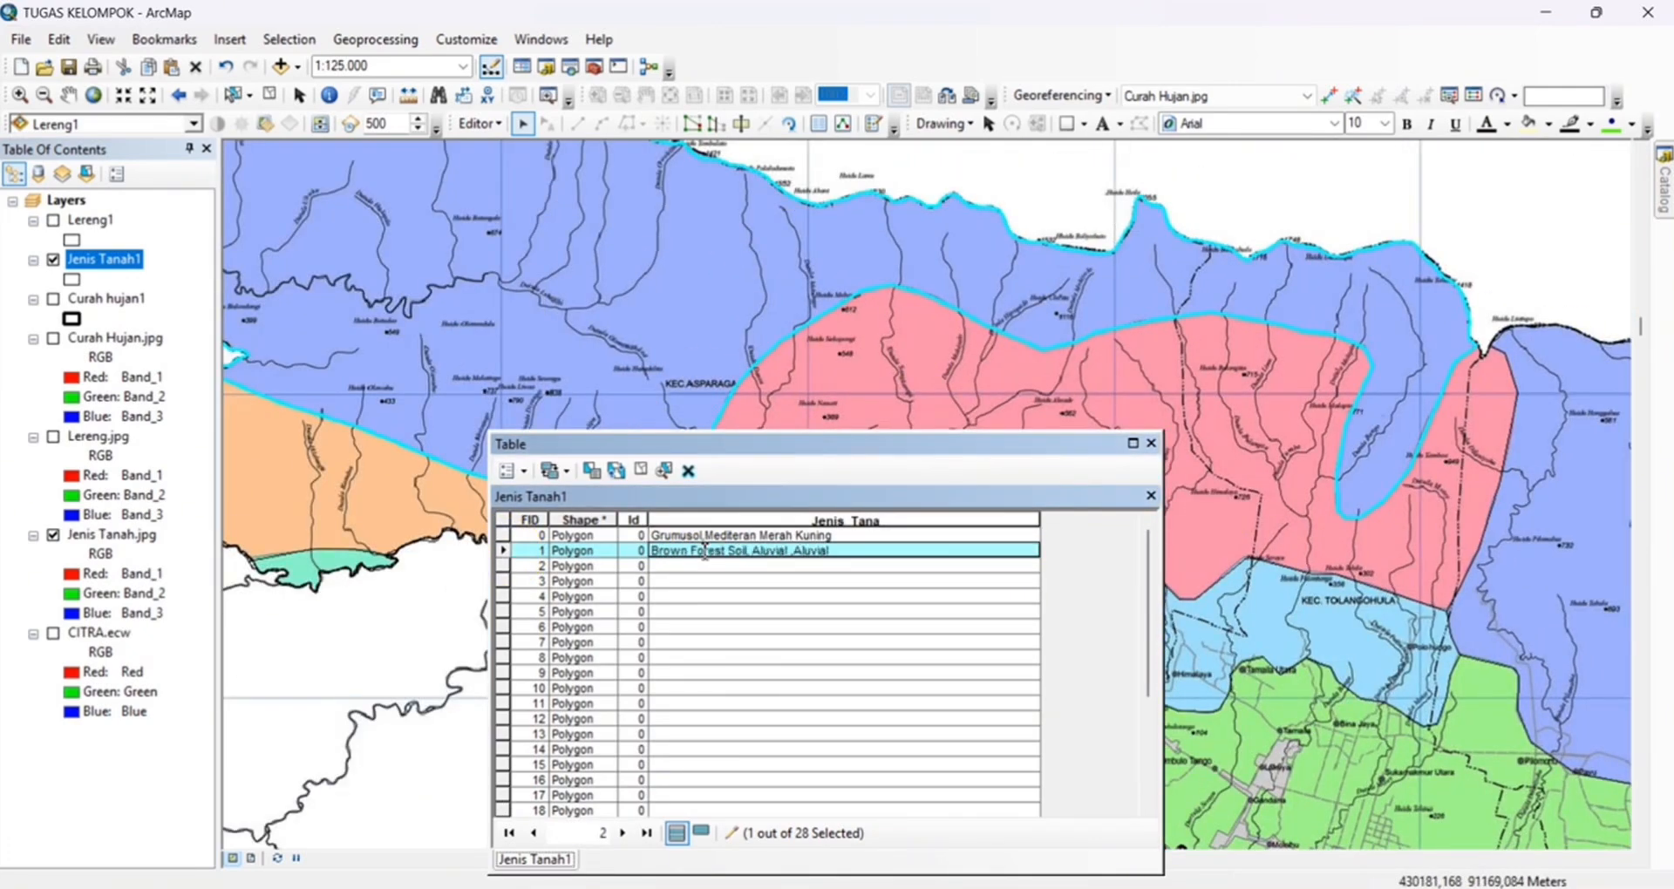
Select the FID 2 polygon and set its Jenis_Tana value to Mediteran Merah Kuning, Latosol
{"action": "left_click", "coordinate": [503, 566]}
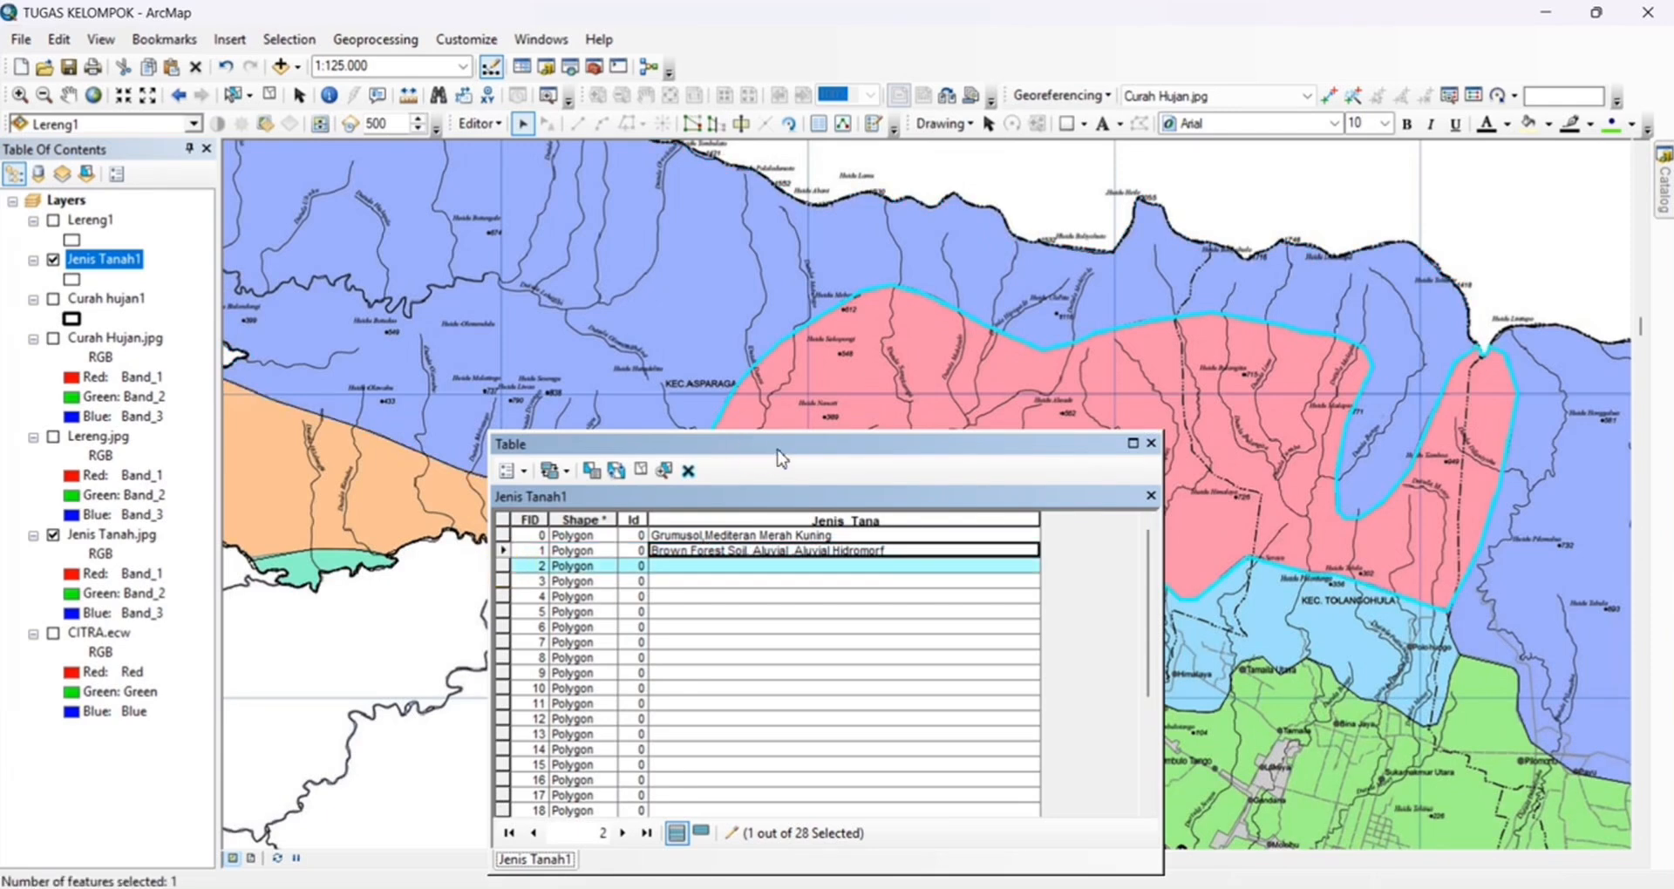
{"action": "left_click_drag", "start_coordinate": [1049, 423], "coordinate": [863, 290]}
{"action": "left_click", "coordinate": [747, 565]}
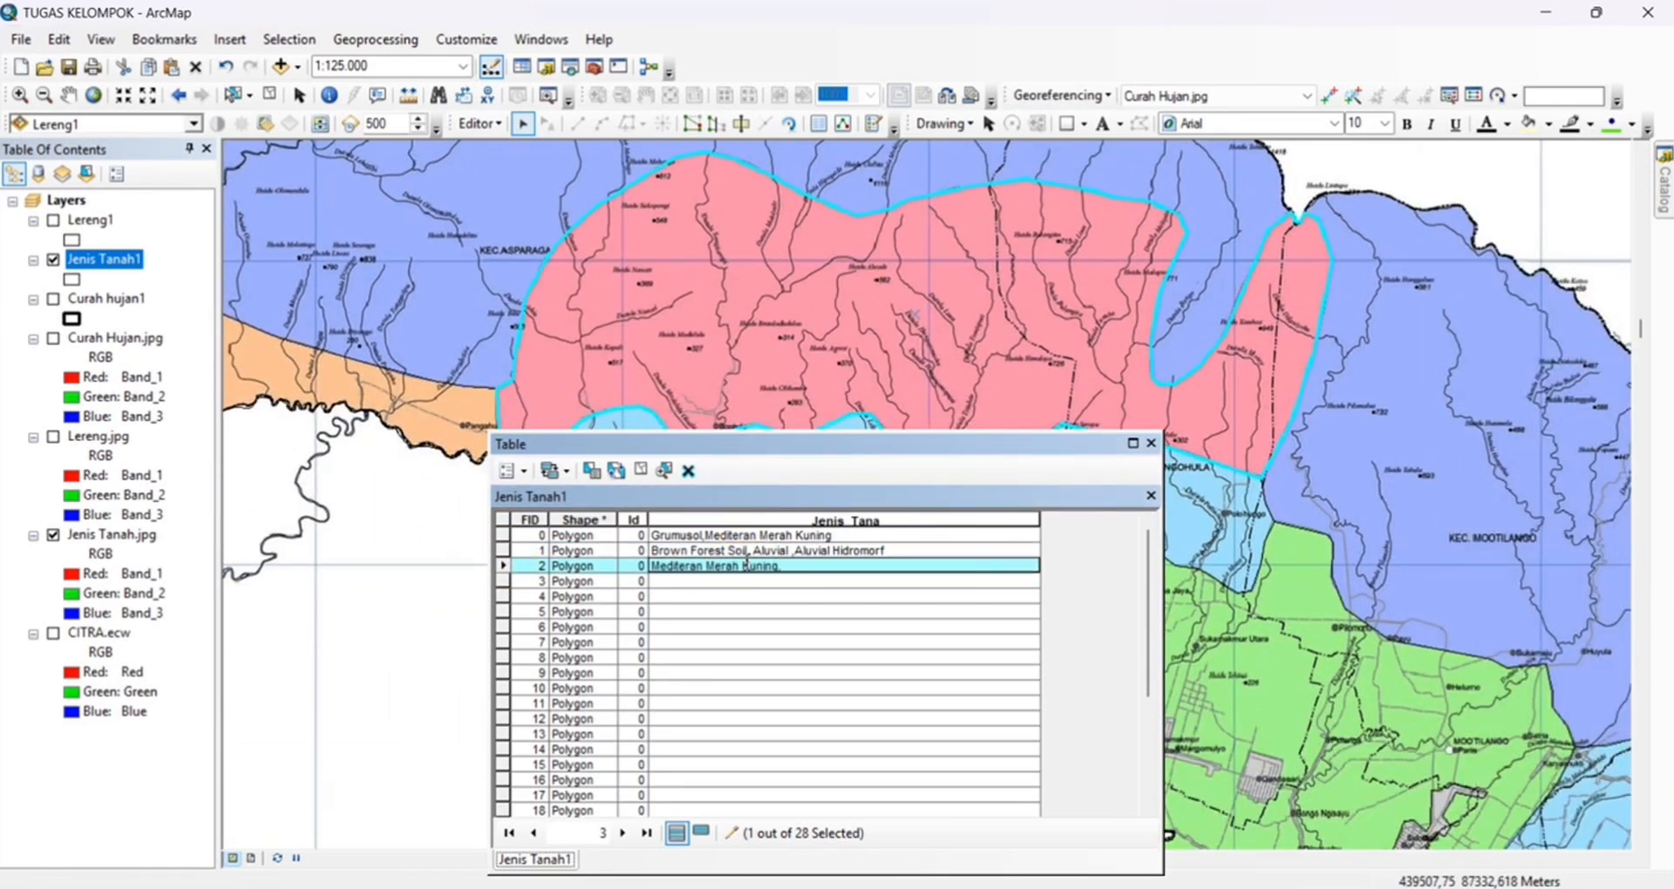
{"action": "type", "text": "Mediteran Merah Kuning, Latosol"}
Locate the FID 3 polygon on the map and set its Jenis_Tana value to Brown Forest Soil,Aluvial ,Aluvial Hidromorf
{"action": "left_click", "coordinate": [503, 582]}
{"action": "scroll", "coordinate": [1195, 470], "scroll_direction": "down", "scroll_amount": 3}
{"action": "left_click_drag", "start_coordinate": [1195, 470], "coordinate": [506, 166]}
{"action": "left_click", "coordinate": [503, 582]}
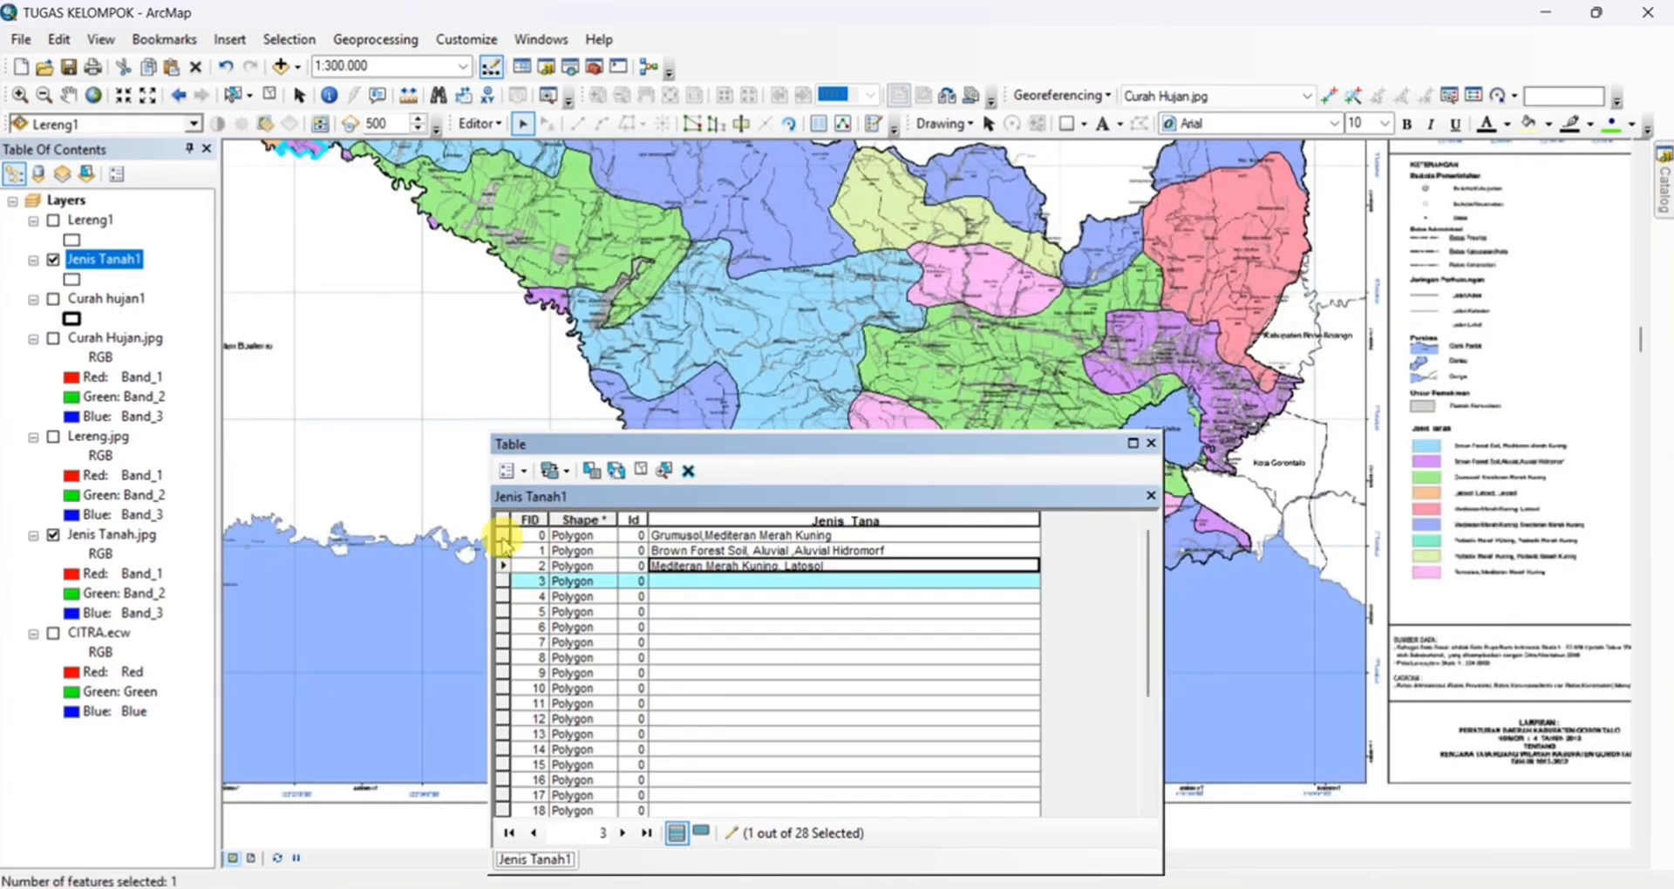
{"action": "scroll", "coordinate": [759, 314], "scroll_direction": "up", "scroll_amount": 5}
{"action": "left_click", "coordinate": [771, 581]}
{"action": "type", "text": "Brown Forest Soil,Aluvial ,A"}
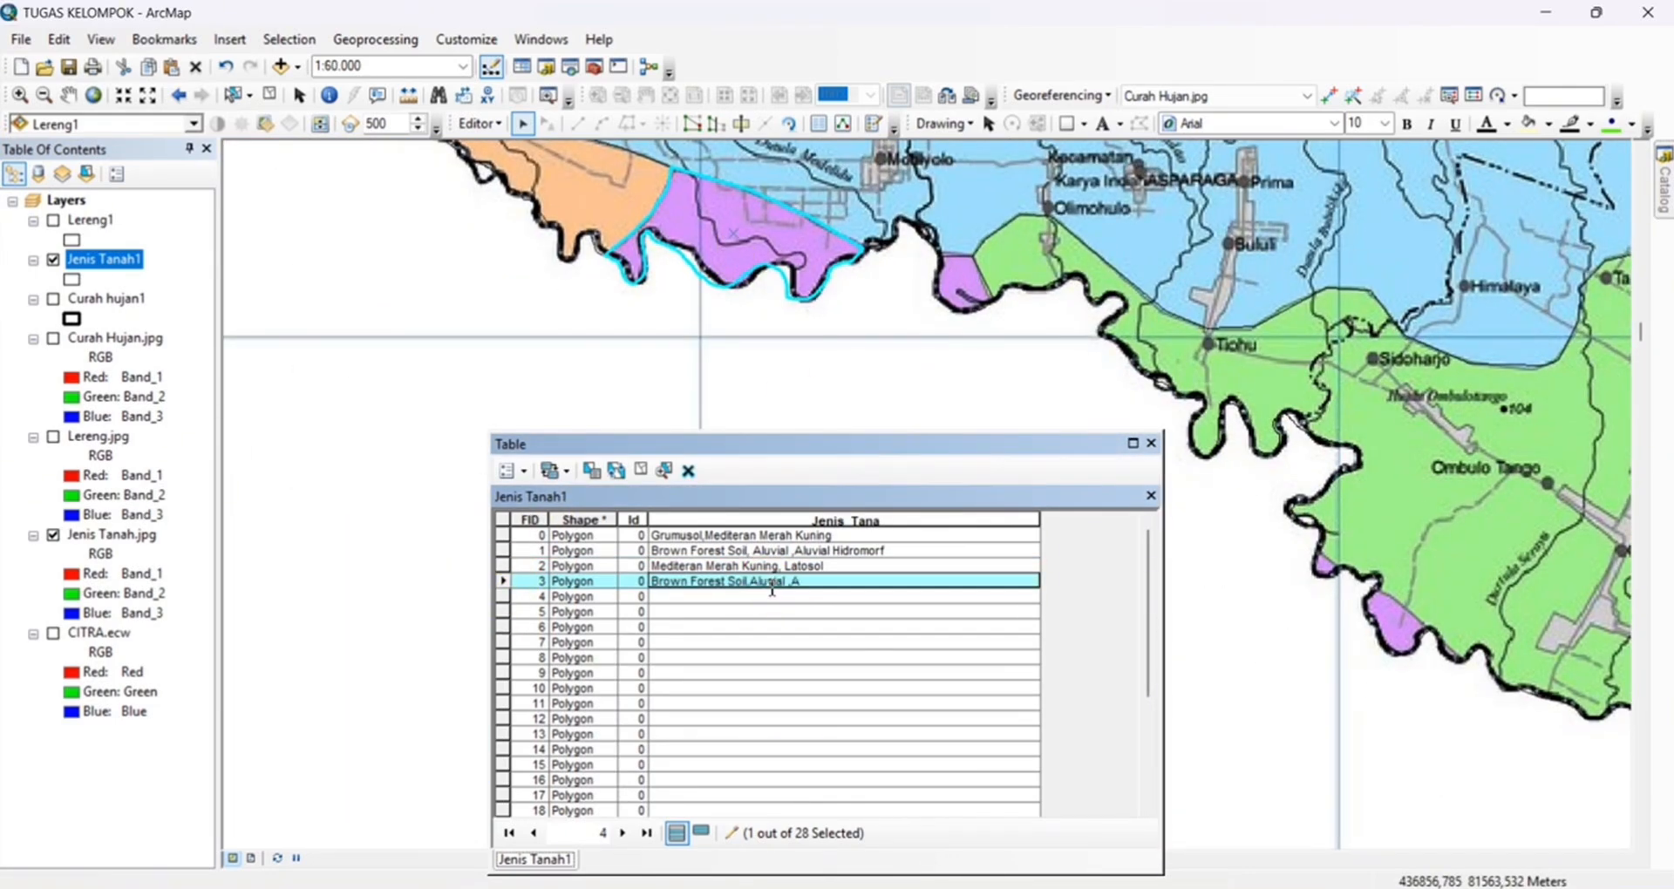
Select the FID 4 polygon and set its Jenis_Tana value to Brown Fotest soil, Aluvial,Aluvial Hidromorf
{"action": "left_click", "coordinate": [503, 596]}
{"action": "left_click", "coordinate": [711, 598]}
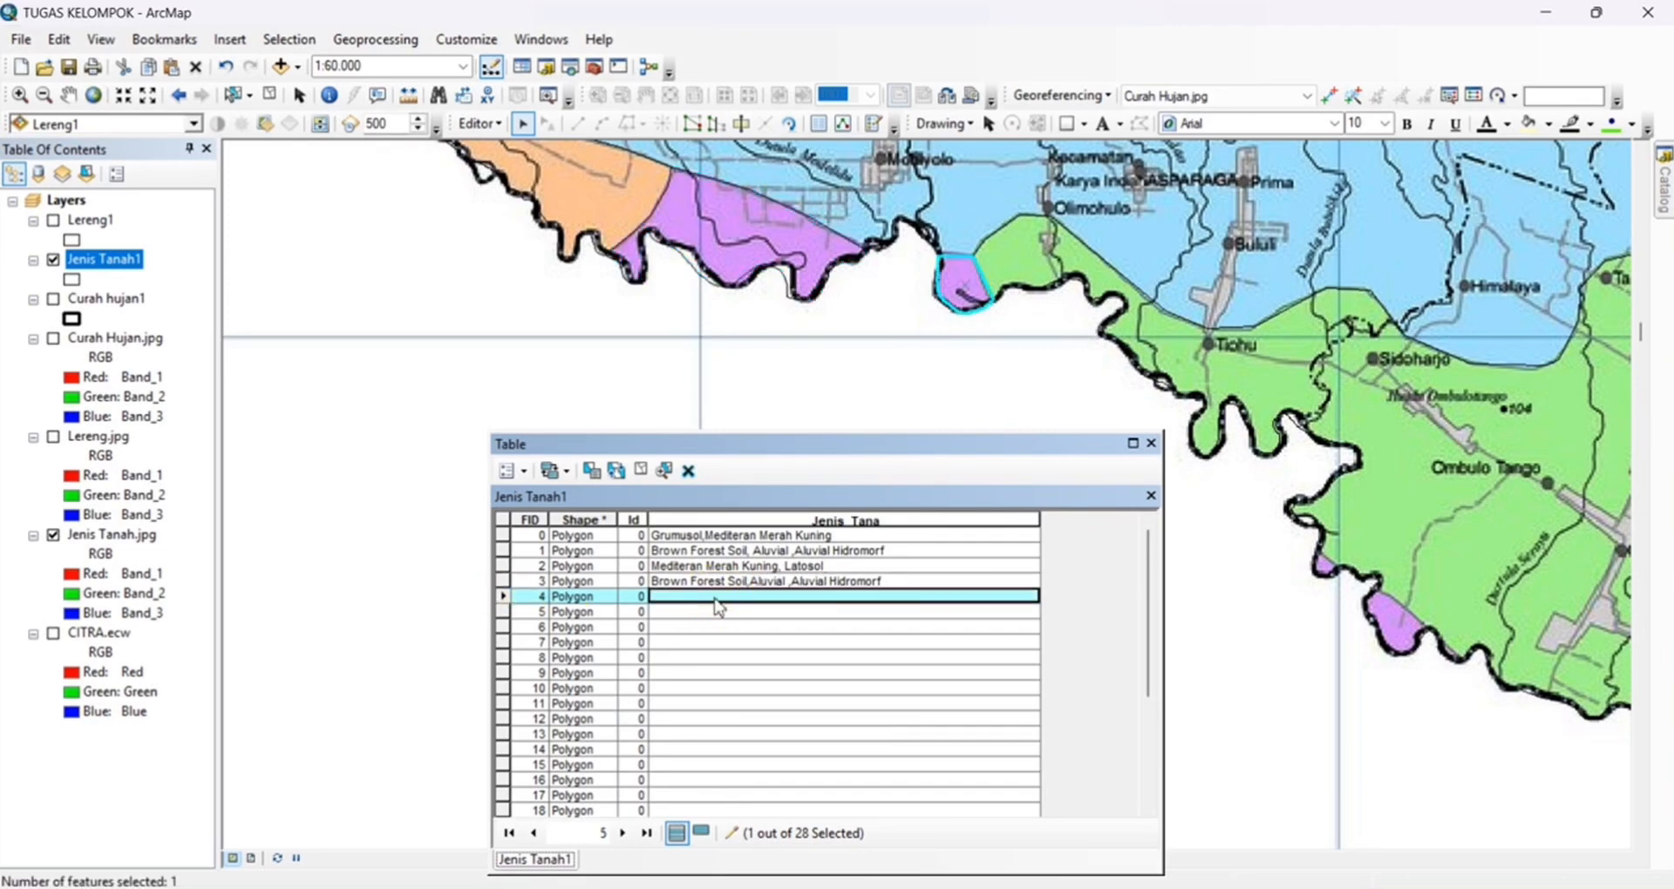
{"action": "type", "text": "Brown Fotest soil, Al"}
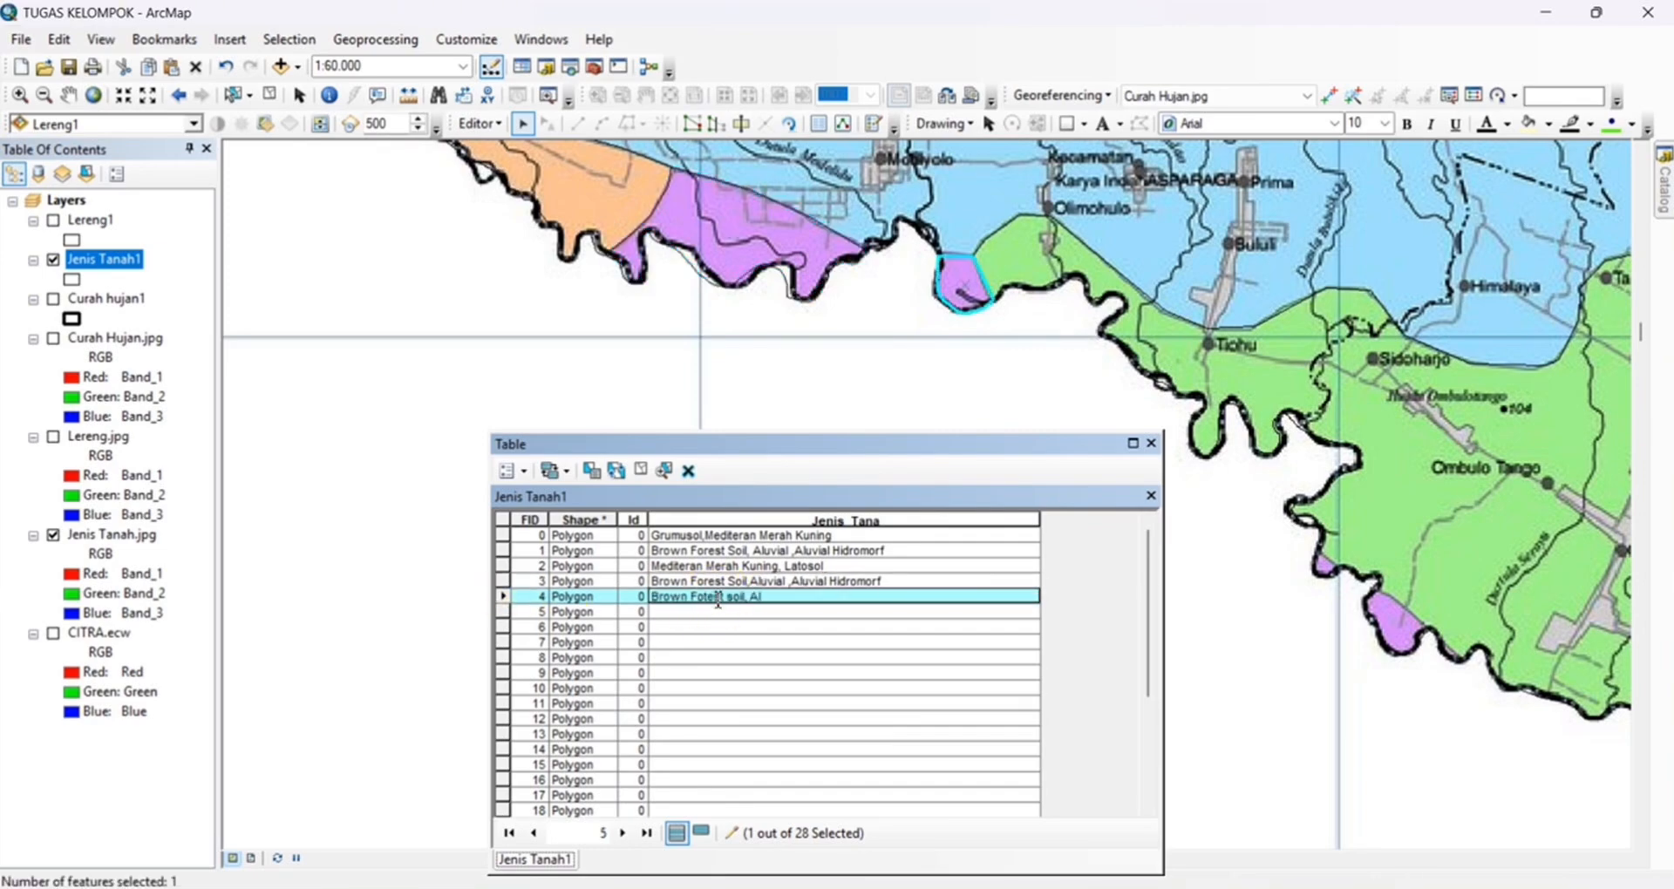
{"action": "type", "text": "rf"}
Select the FID 5 polygon and set its Jenis_Tana value to Podsolik Merah Kuning, Podsolik Merah Kuning
{"action": "left_click", "coordinate": [503, 613]}
{"action": "scroll", "coordinate": [955, 398], "scroll_direction": "down", "scroll_amount": 1}
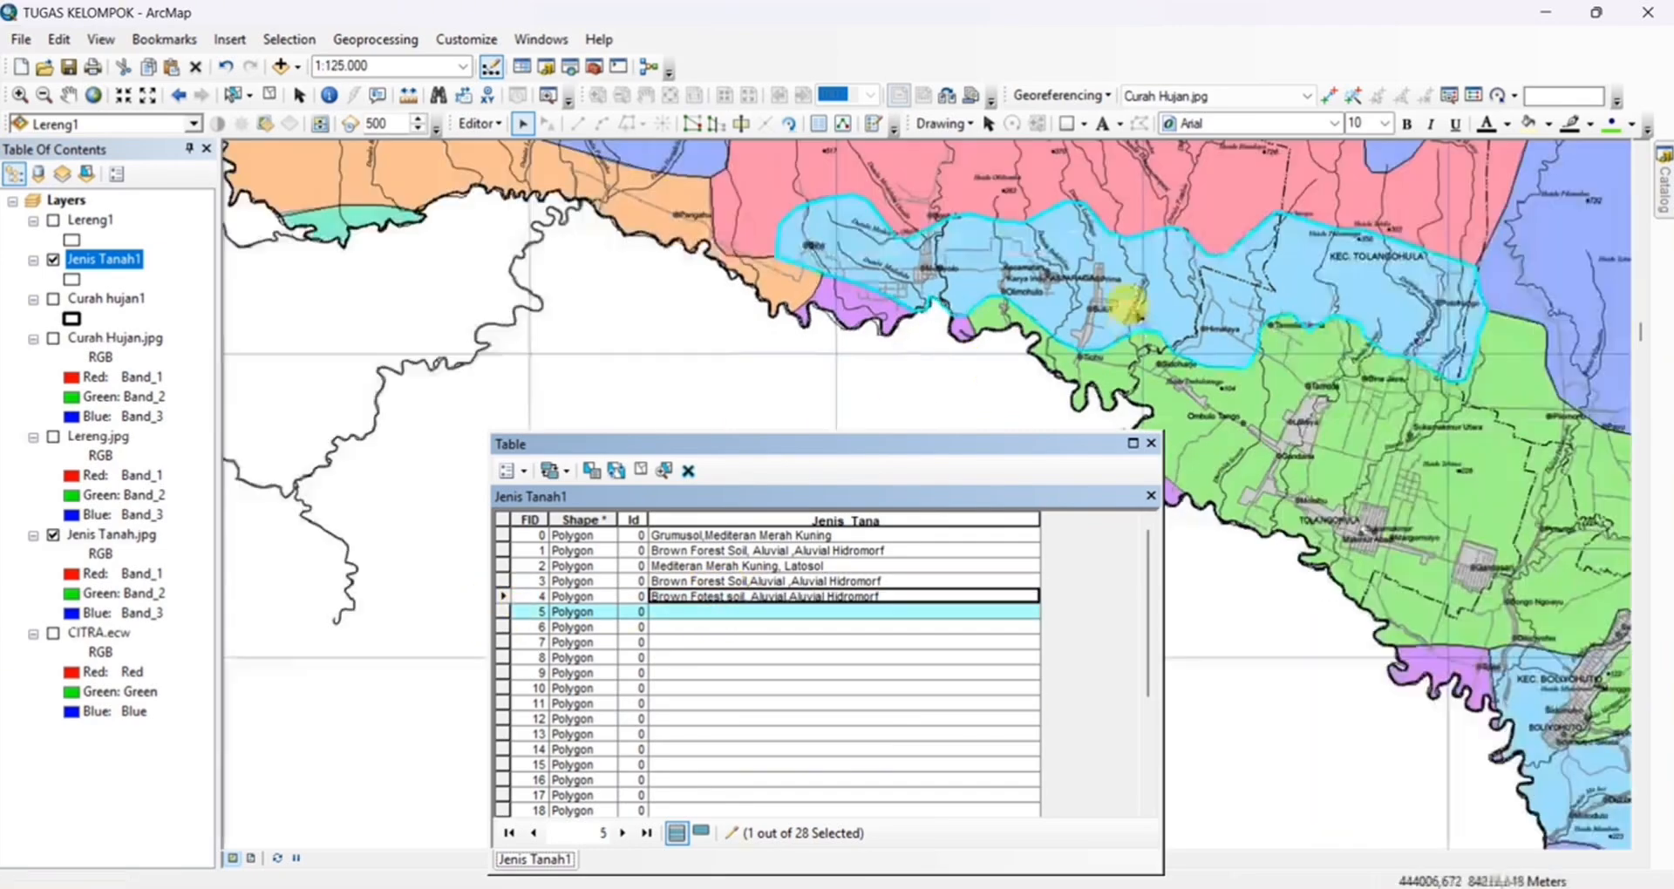
{"action": "scroll", "coordinate": [1101, 315], "scroll_direction": "up", "scroll_amount": 1}
{"action": "left_click", "coordinate": [731, 611]}
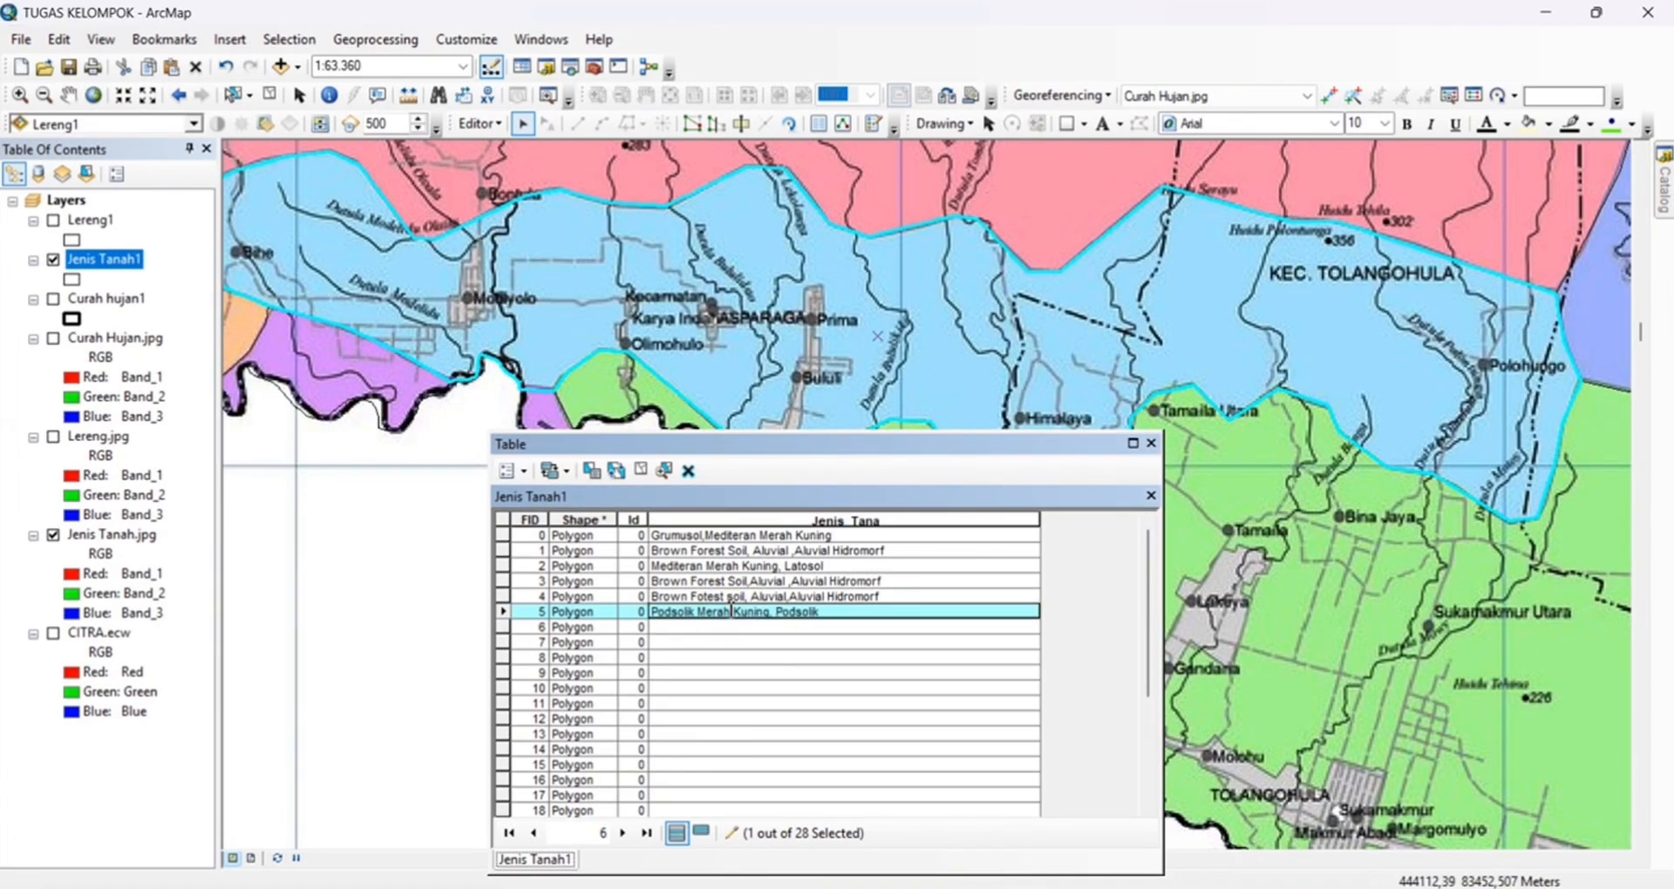
{"action": "type", "text": "Podsolik Merah Kuning, Podsolik Merah Kuning"}
Select the FID 6 polygon and set its Jenis_Tana value to Grumusol,Mediteran Merah Kuning
{"action": "double_click", "coordinate": [503, 627]}
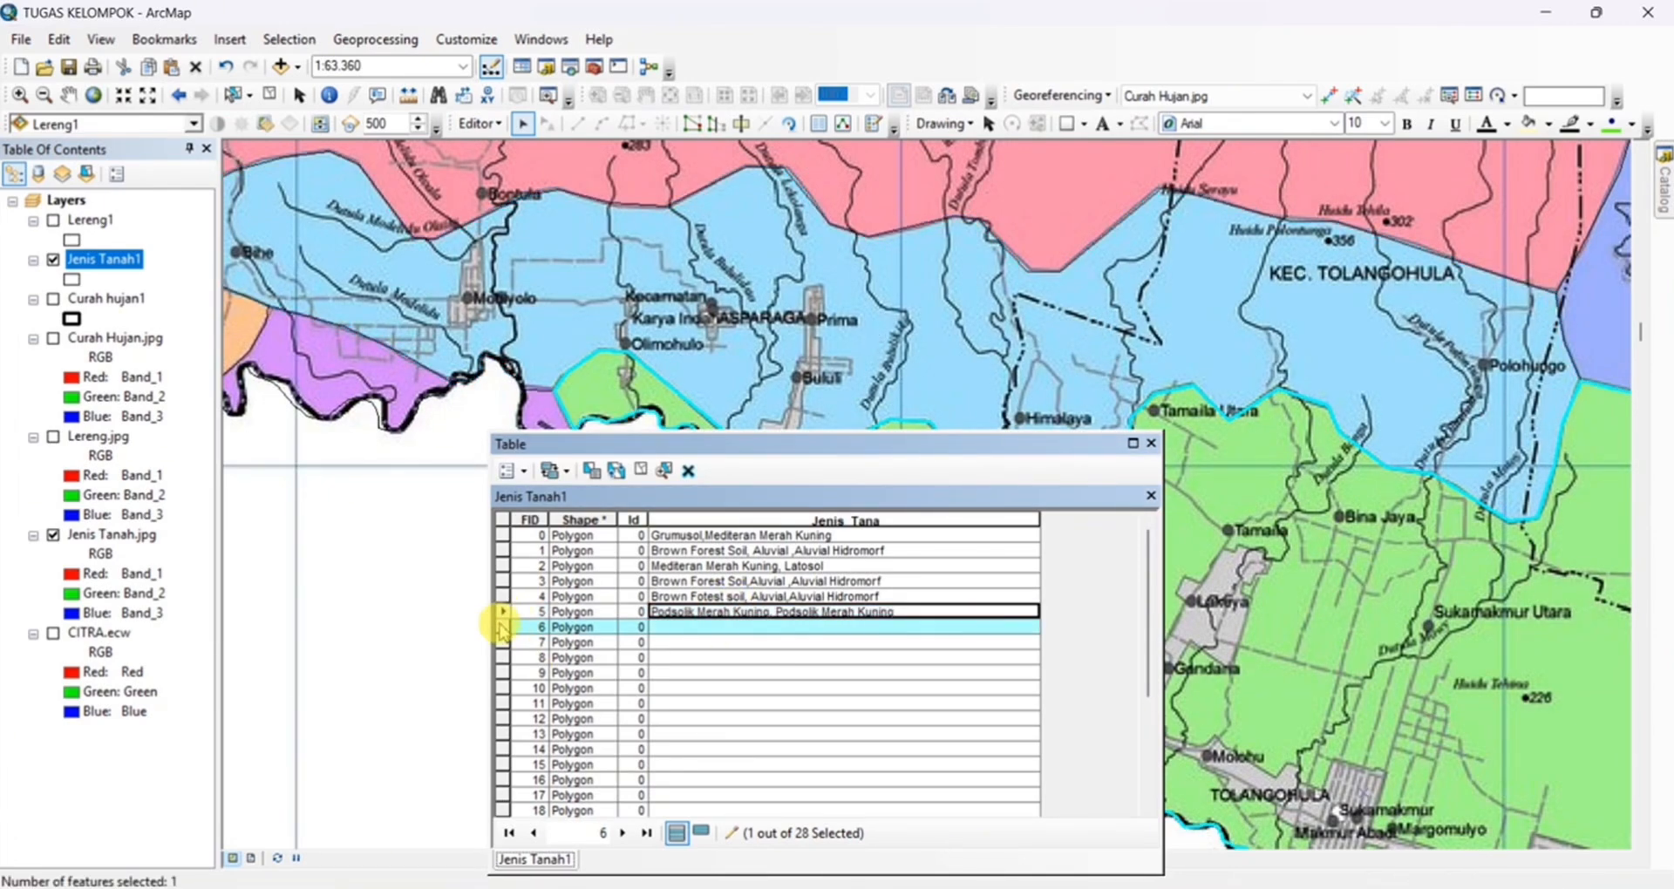
{"action": "scroll", "coordinate": [1107, 351], "scroll_direction": "down", "scroll_amount": 1}
{"action": "left_click", "coordinate": [834, 633]}
{"action": "type", "text": "G"}
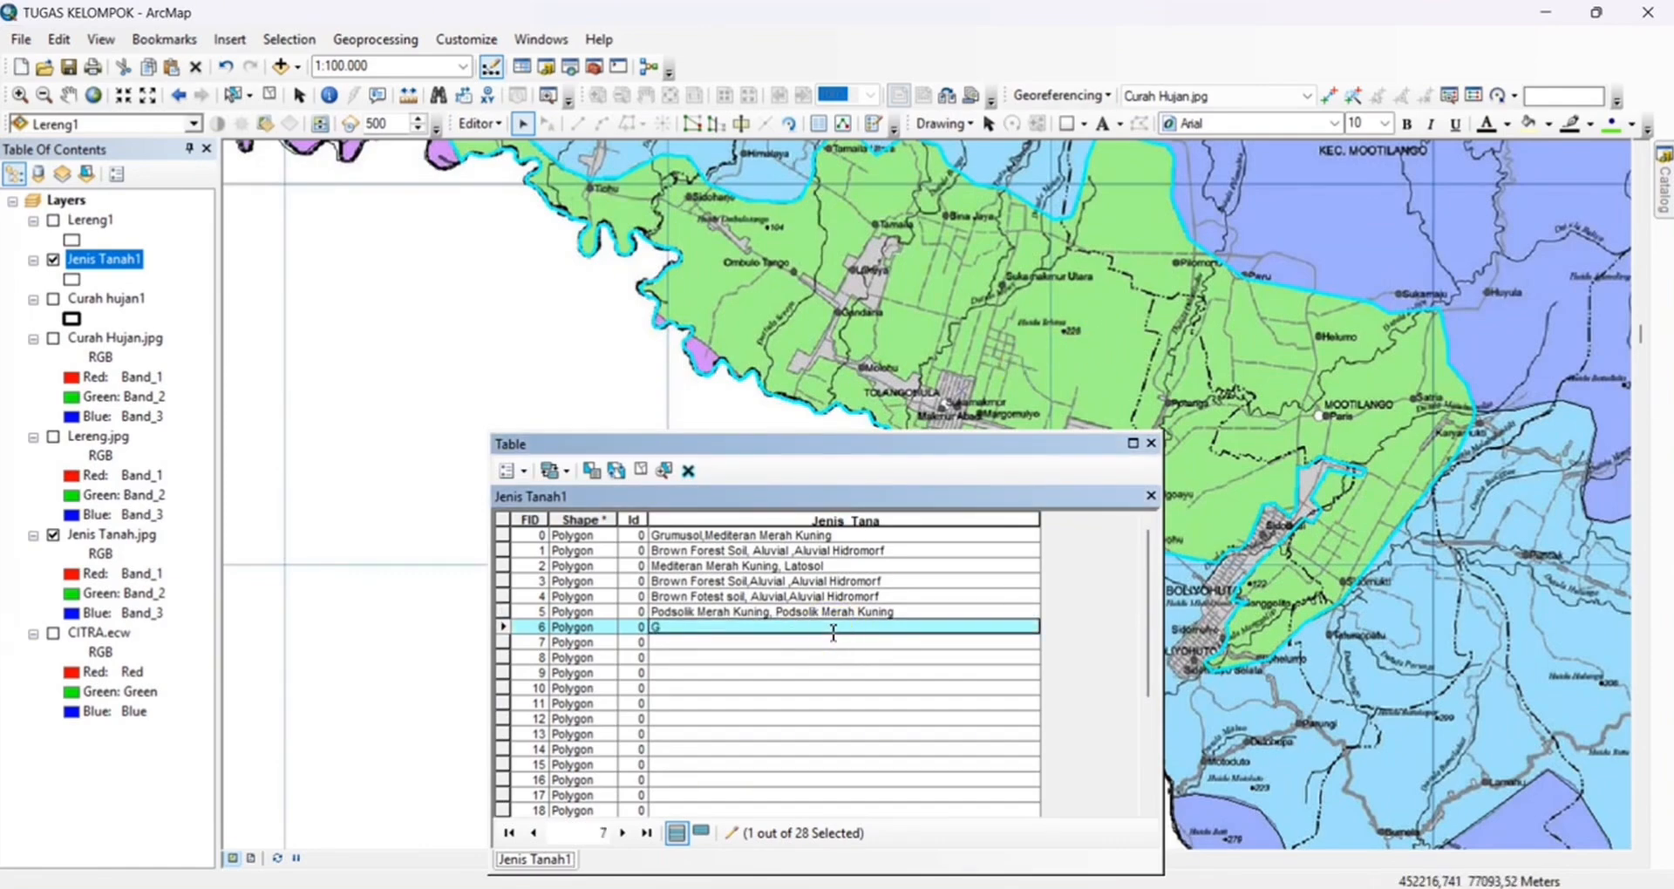
{"action": "type", "text": "rumusol,Mediteran Merah Kuning"}
Select the FID 7 polygon around Kec. Mootilango and set its Jenis_Tana value to Brown Forest soil ,Aluvial, Aluvial Hidromorf
{"action": "double_click", "coordinate": [503, 642]}
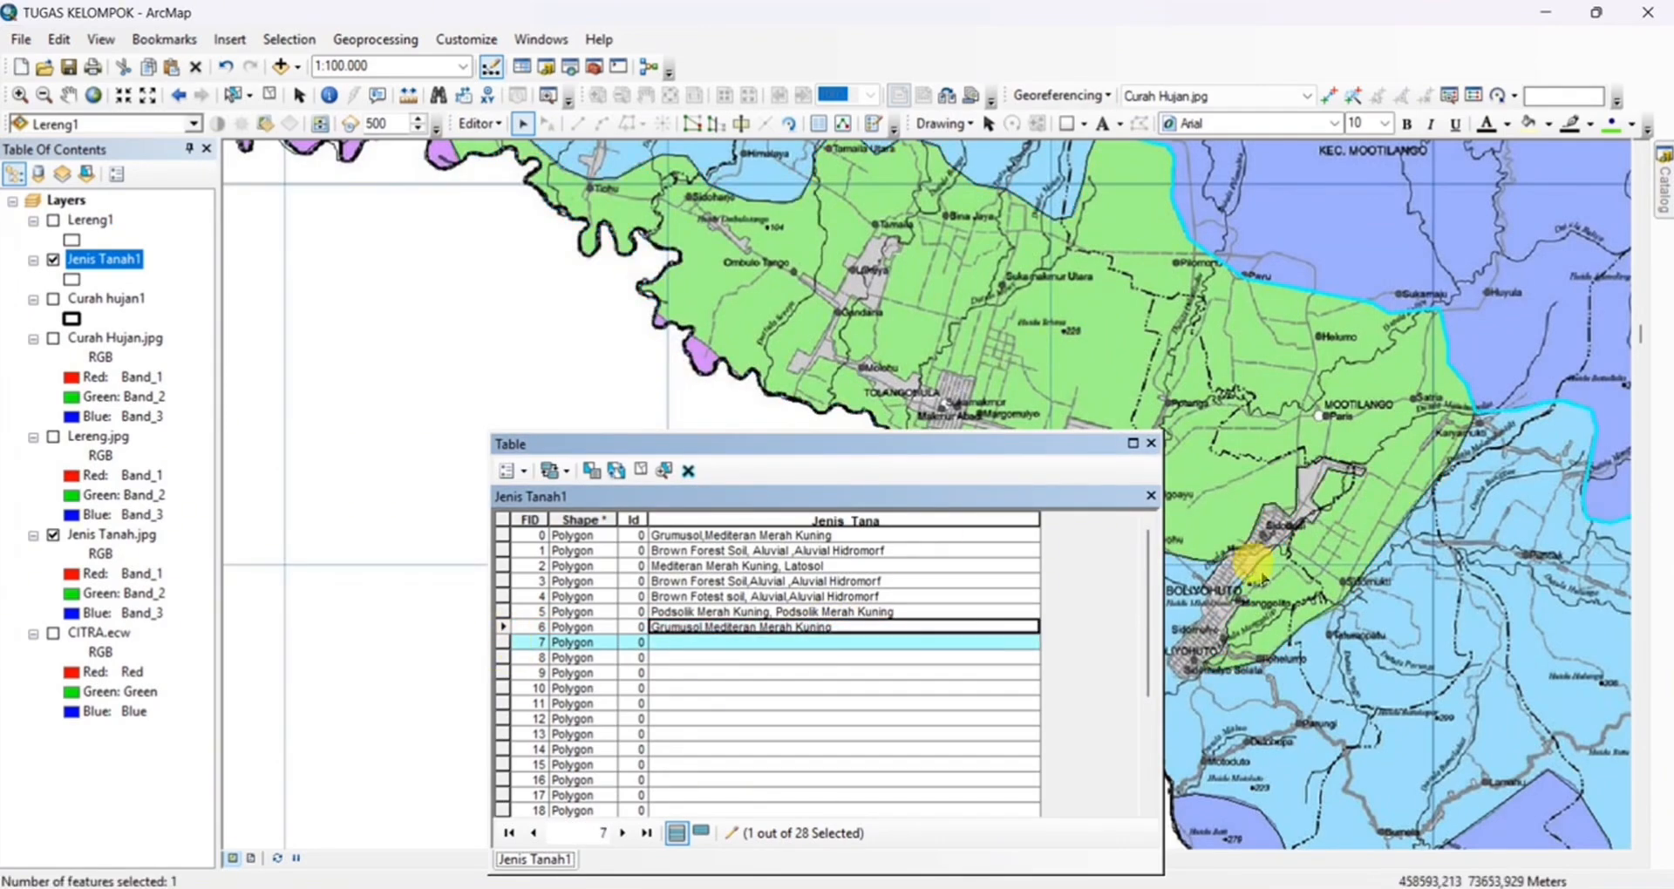
{"action": "scroll", "coordinate": [903, 419], "scroll_direction": "down", "scroll_amount": 2}
{"action": "scroll", "coordinate": [880, 287], "scroll_direction": "up", "scroll_amount": 1}
{"action": "scroll", "coordinate": [811, 262], "scroll_direction": "down", "scroll_amount": 1}
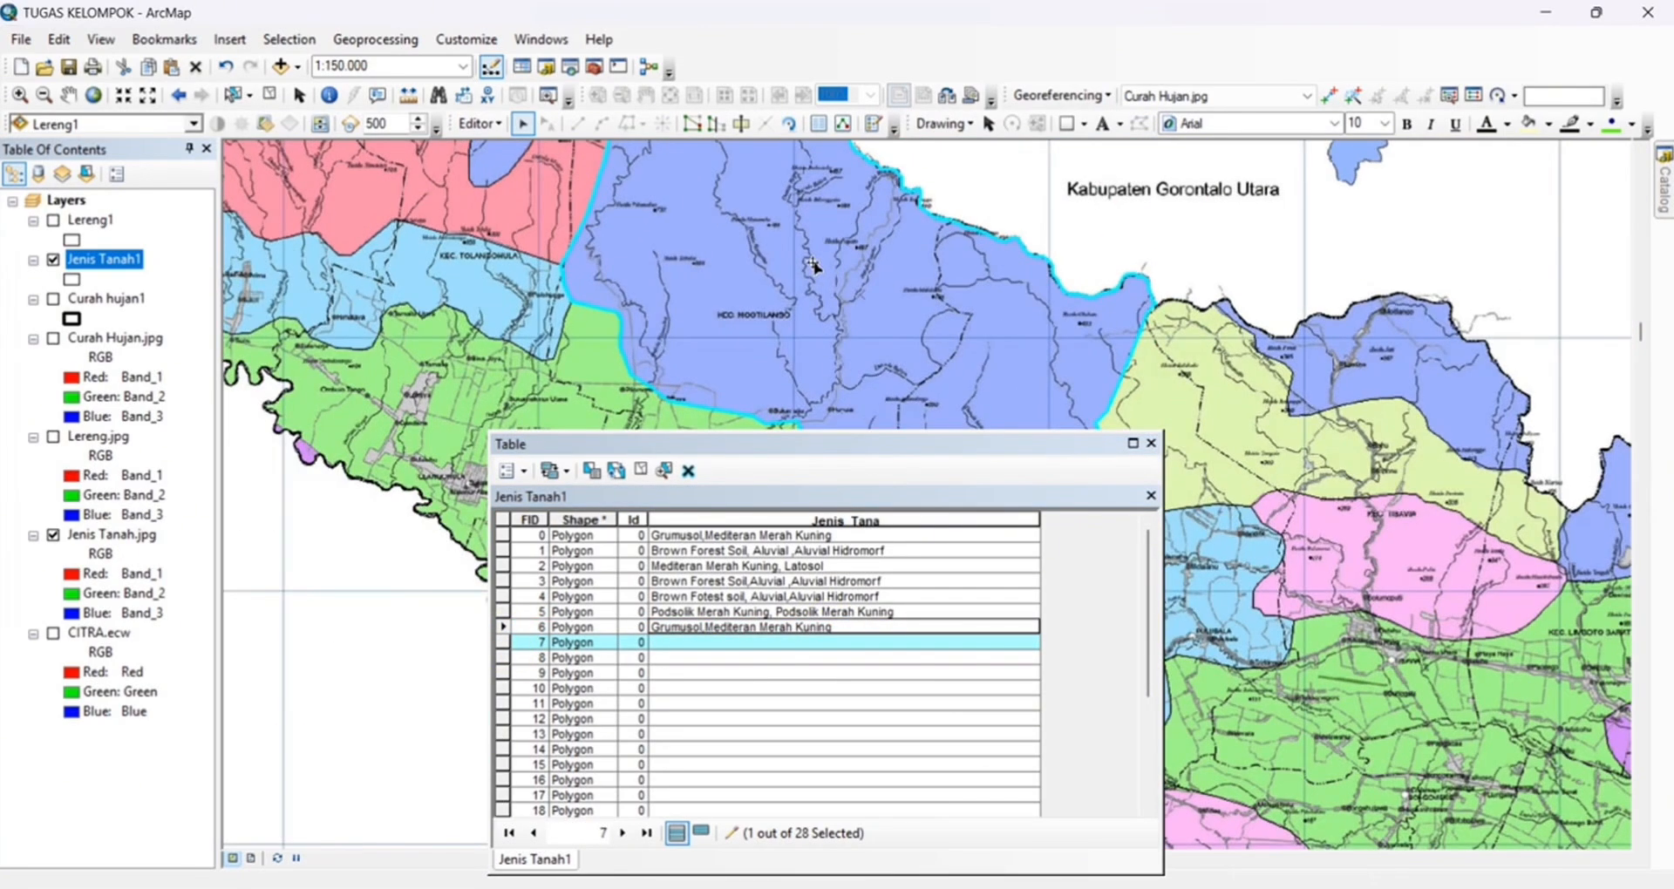
{"action": "left_click", "coordinate": [799, 643]}
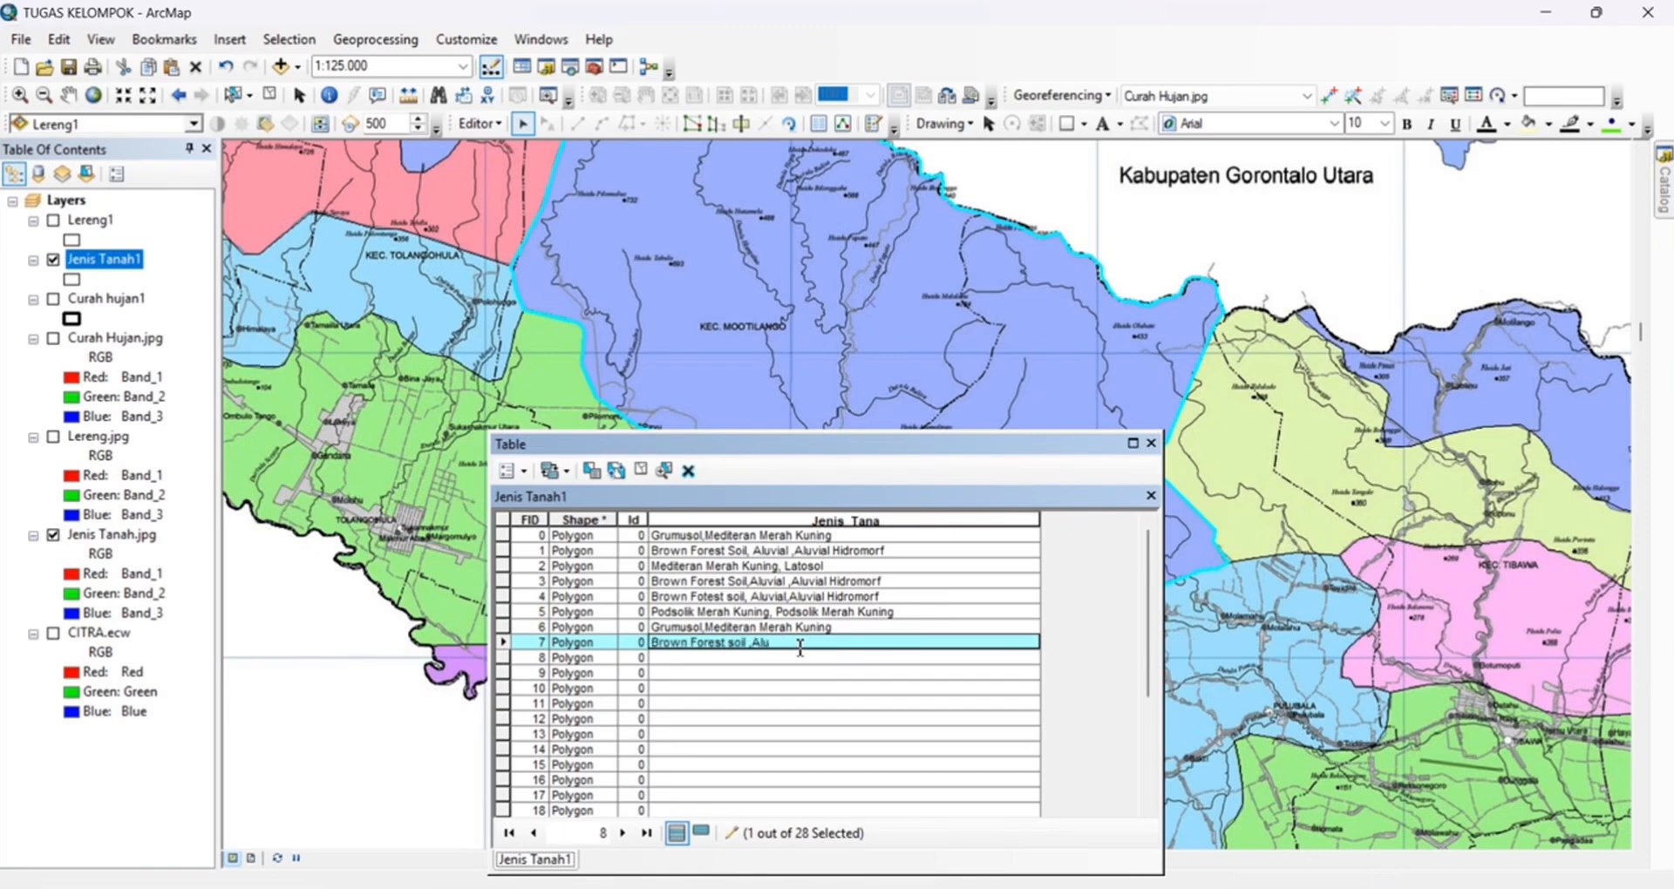
{"action": "type", "text": "omorf"}
Locate the FID 8 polygon on the map by selecting and zooming to it, closing the attribute table to examine its shape
{"action": "left_click", "coordinate": [503, 658]}
{"action": "scroll", "coordinate": [1189, 600], "scroll_direction": "up", "scroll_amount": 2}
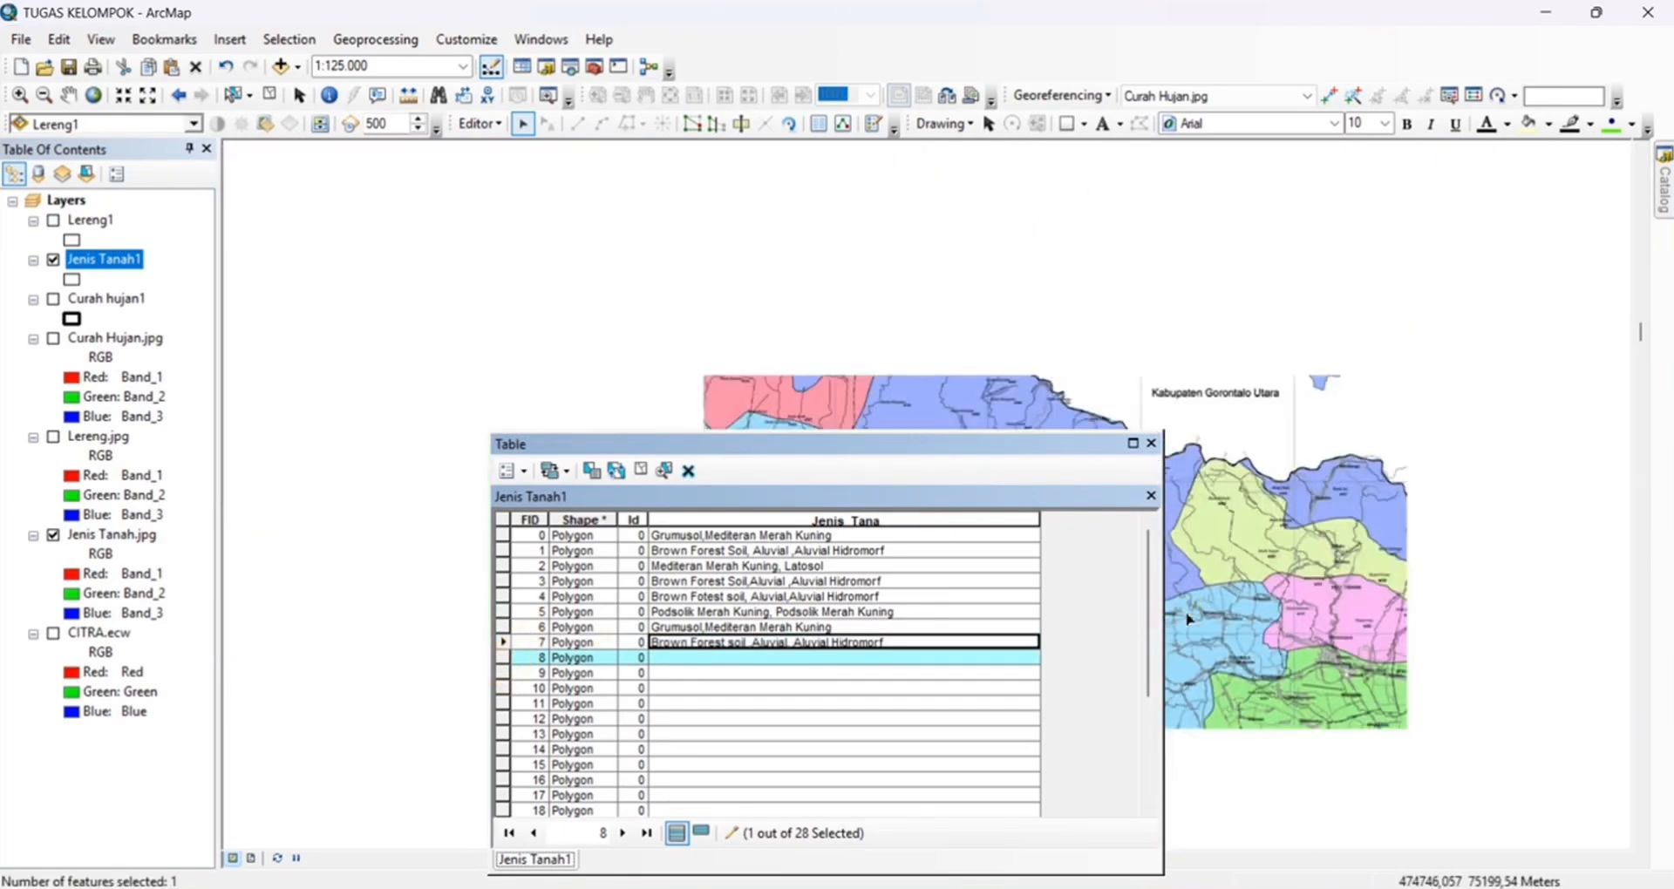
{"action": "mouse_move", "coordinate": [1188, 600]}
{"action": "left_mouse_down"}
{"action": "mouse_move", "coordinate": [1102, 453]}
{"action": "mouse_move", "coordinate": [1060, 453]}
{"action": "left_mouse_up"}
{"action": "left_click", "coordinate": [299, 95]}
{"action": "left_click_drag", "start_coordinate": [834, 242], "coordinate": [784, 170]}
{"action": "left_click", "coordinate": [503, 658]}
{"action": "mouse_move", "coordinate": [1292, 545]}
{"action": "left_mouse_down"}
{"action": "mouse_move", "coordinate": [1488, 456]}
{"action": "mouse_move", "coordinate": [1450, 591]}
{"action": "left_mouse_up"}
{"action": "scroll", "coordinate": [1256, 495], "scroll_direction": "up", "scroll_amount": 2}
{"action": "scroll", "coordinate": [1218, 553], "scroll_direction": "down", "scroll_amount": 2}
{"action": "double_click", "coordinate": [503, 658]}
{"action": "left_click", "coordinate": [1151, 443]}
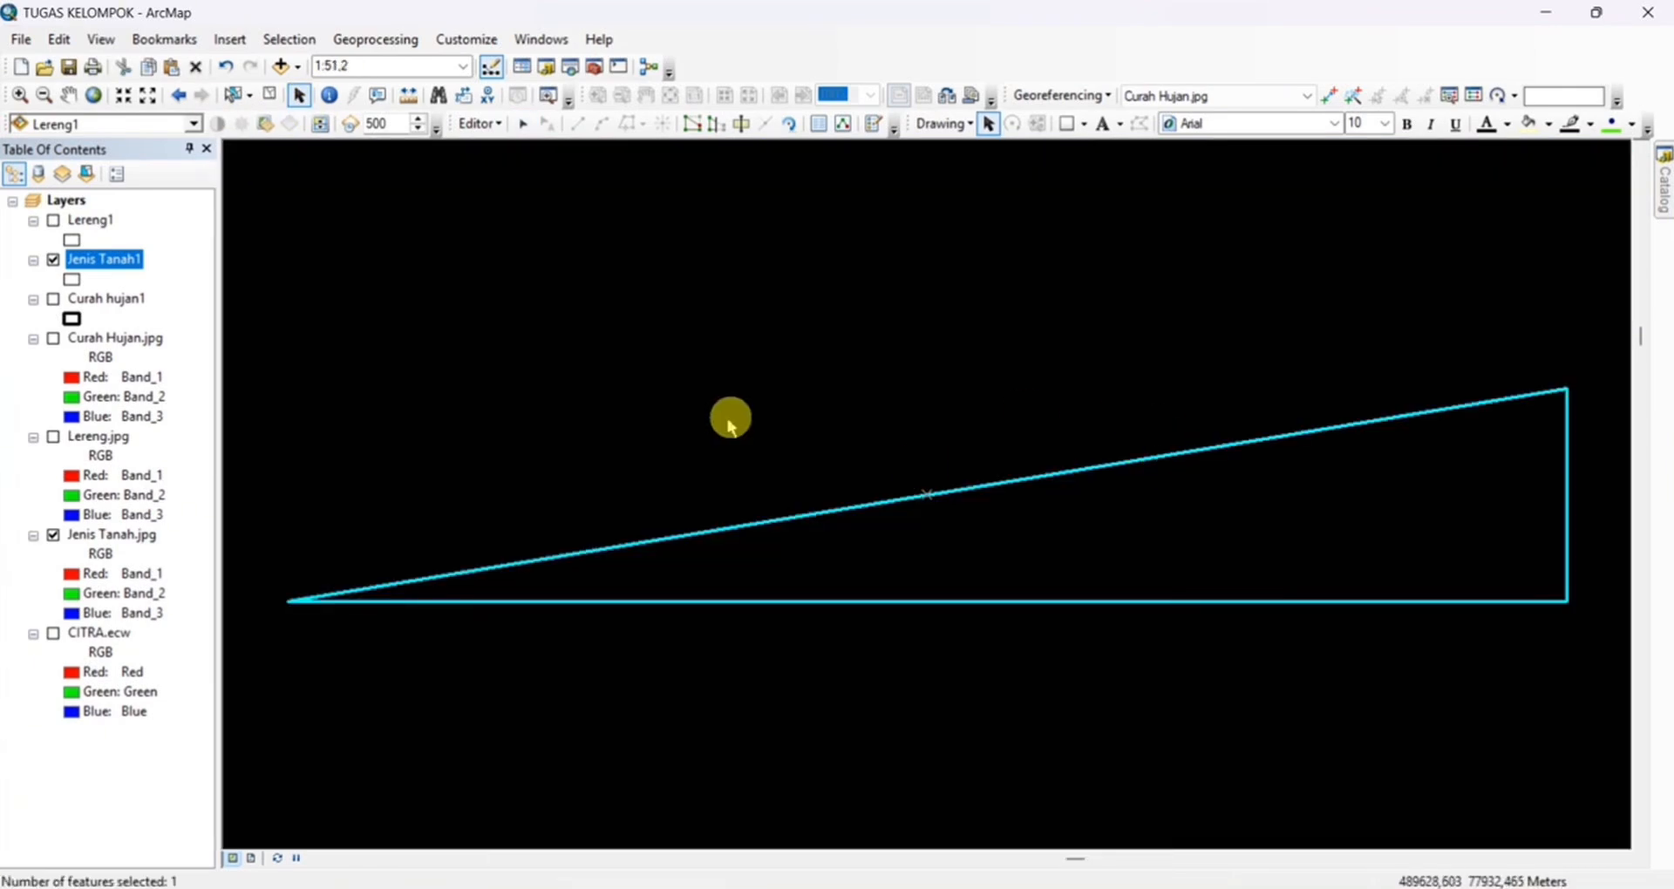
Reopen the Jenis Tanah1 attribute table, select the FID 9 record and zoom to the layer's full extent
{"action": "right_click", "coordinate": [103, 260]}
{"action": "left_click", "coordinate": [183, 330]}
{"action": "double_click", "coordinate": [503, 551]}
{"action": "scroll", "coordinate": [939, 413], "scroll_direction": "up", "scroll_amount": 3}
{"action": "scroll", "coordinate": [939, 414], "scroll_direction": "up", "scroll_amount": 1}
{"action": "right_click", "coordinate": [129, 257]}
{"action": "left_click", "coordinate": [191, 372]}
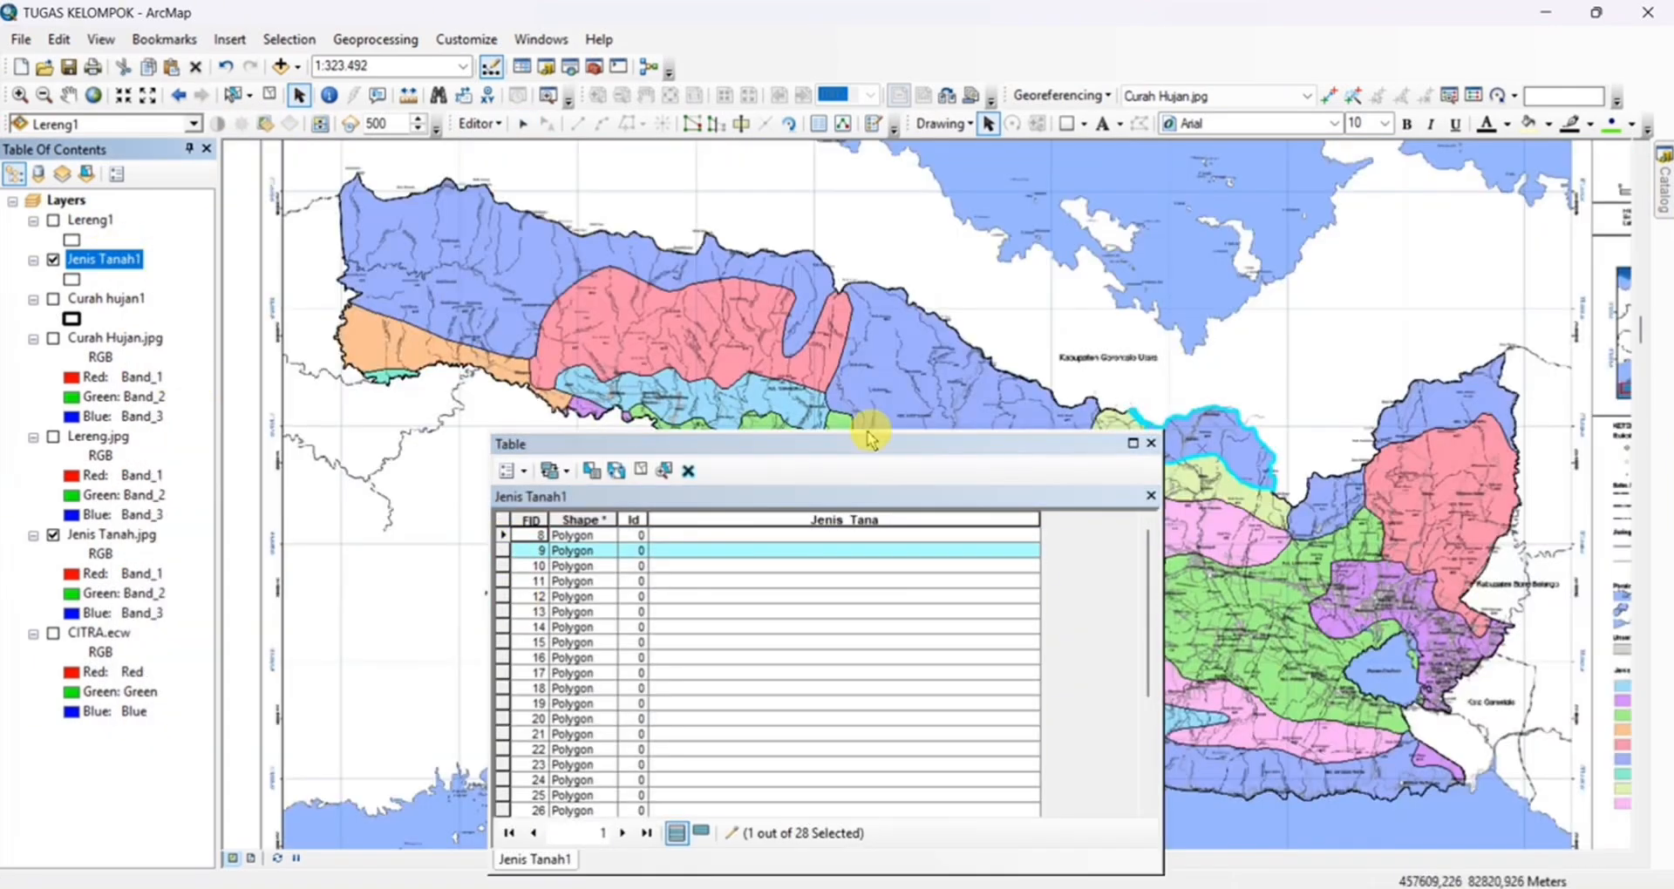
Move the table off the southern coast, select FID 15 and set its Jenis_Tana value to Brown Forest soil, Aluvial,Aluvial Hidromorf
{"action": "left_click_drag", "start_coordinate": [871, 441], "coordinate": [798, 286]}
{"action": "left_click", "coordinate": [431, 486]}
{"action": "scroll", "coordinate": [1219, 682], "scroll_direction": "down", "scroll_amount": 3}
{"action": "left_click_drag", "start_coordinate": [1219, 682], "coordinate": [1238, 306]}
{"action": "left_click_drag", "start_coordinate": [1156, 441], "coordinate": [1207, 245]}
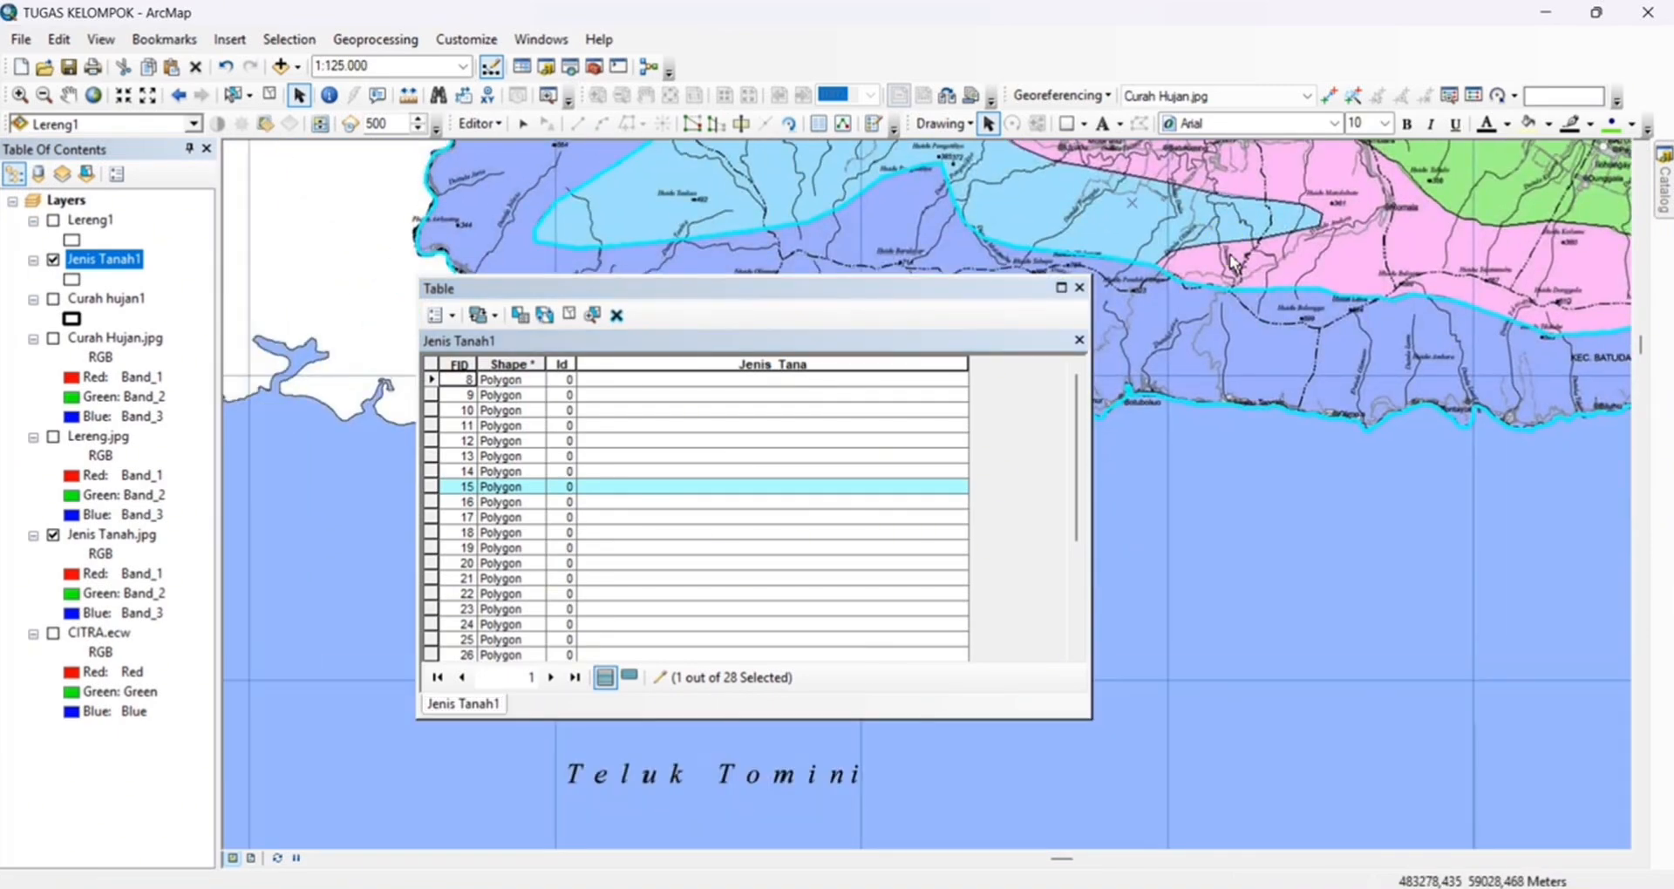
{"action": "left_click", "coordinate": [626, 485]}
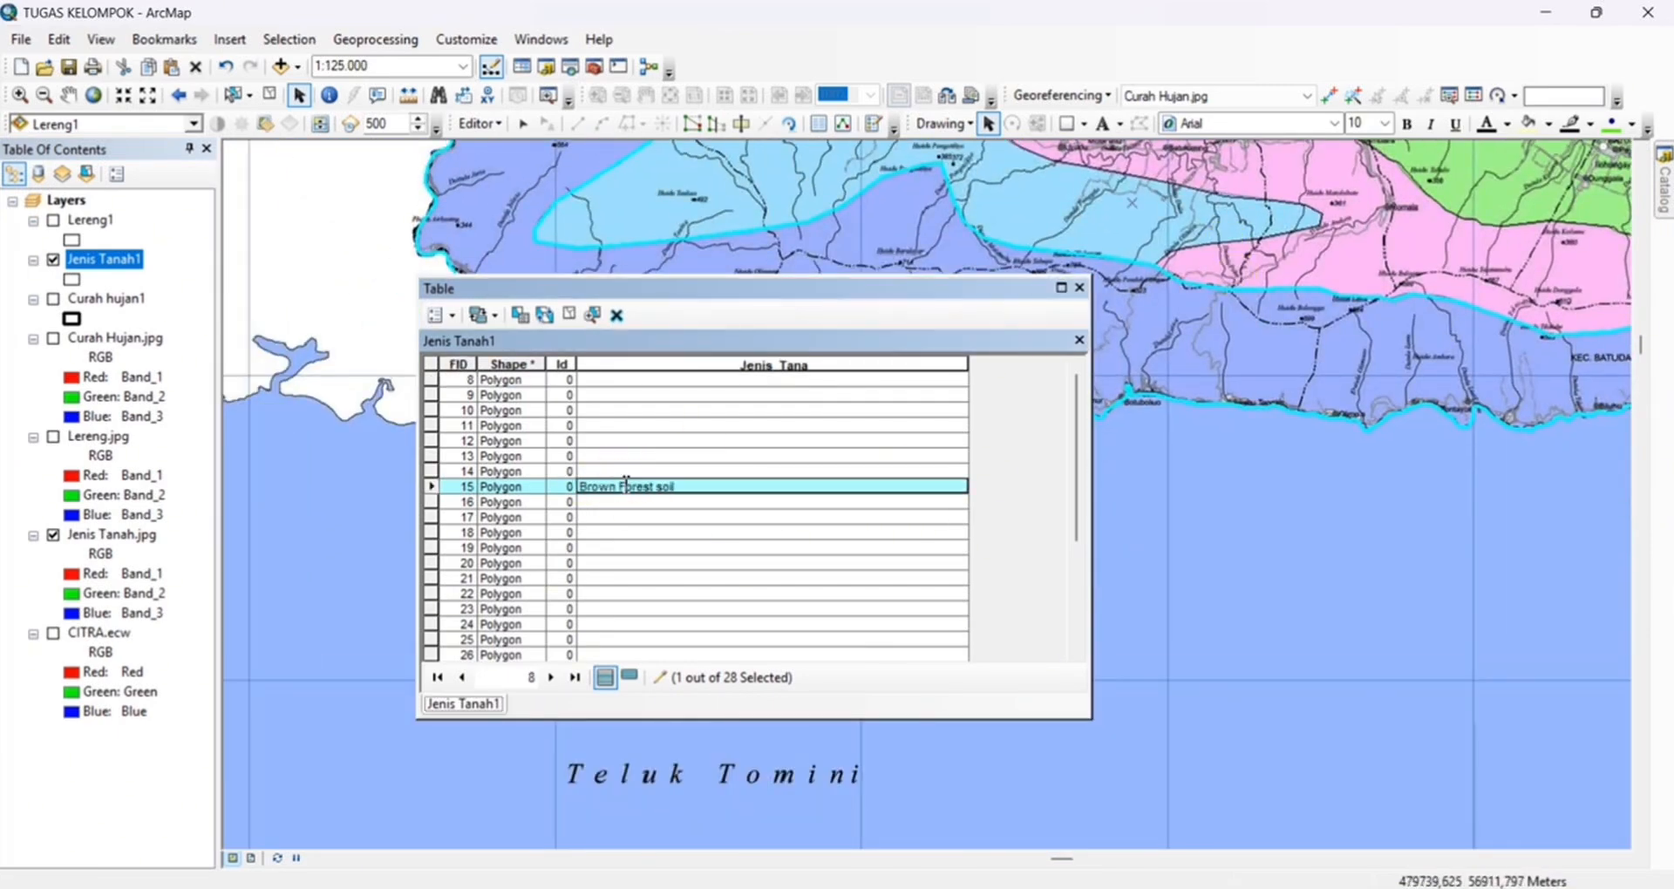
Select the red zone beside Kabupaten Bone Bolango with the Edit tool and set its Jenis_Tana value to Mediteran Merah Kuning, Latosol
{"action": "left_click", "coordinate": [431, 502]}
{"action": "scroll", "coordinate": [1255, 462], "scroll_direction": "down", "scroll_amount": 2}
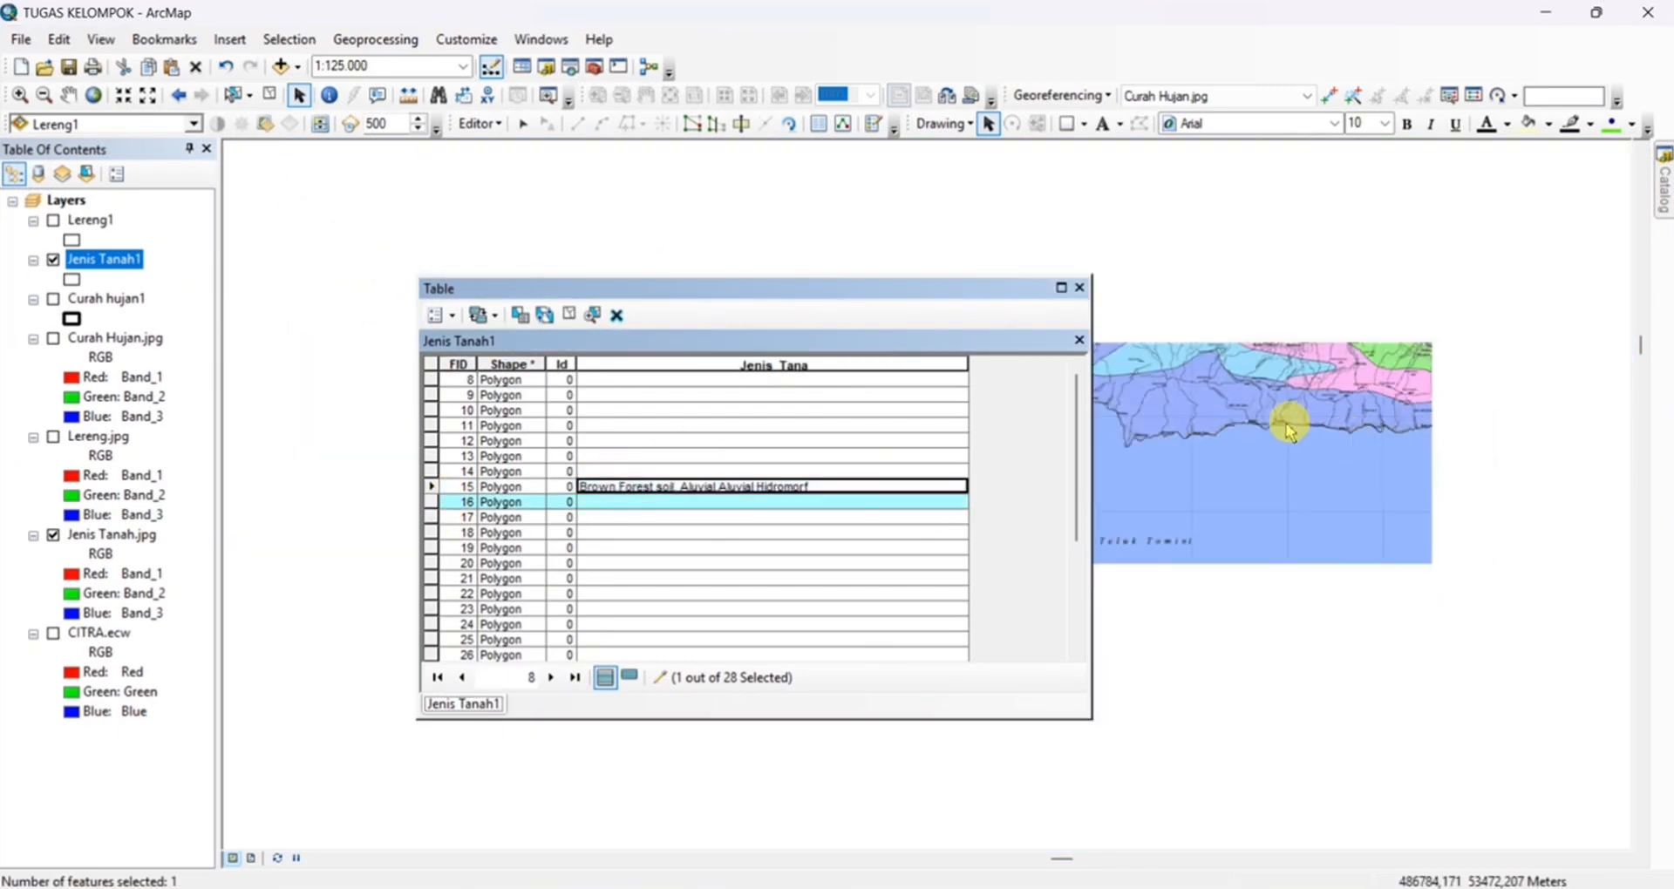
{"action": "mouse_move", "coordinate": [1211, 302]}
{"action": "left_mouse_down"}
{"action": "mouse_move", "coordinate": [1207, 232]}
{"action": "mouse_move", "coordinate": [1213, 319]}
{"action": "left_mouse_up"}
{"action": "left_click", "coordinate": [523, 124]}
{"action": "left_click", "coordinate": [1391, 349]}
{"action": "scroll", "coordinate": [1393, 371], "scroll_direction": "up", "scroll_amount": 1}
{"action": "left_click_drag", "start_coordinate": [1401, 378], "coordinate": [1364, 370]}
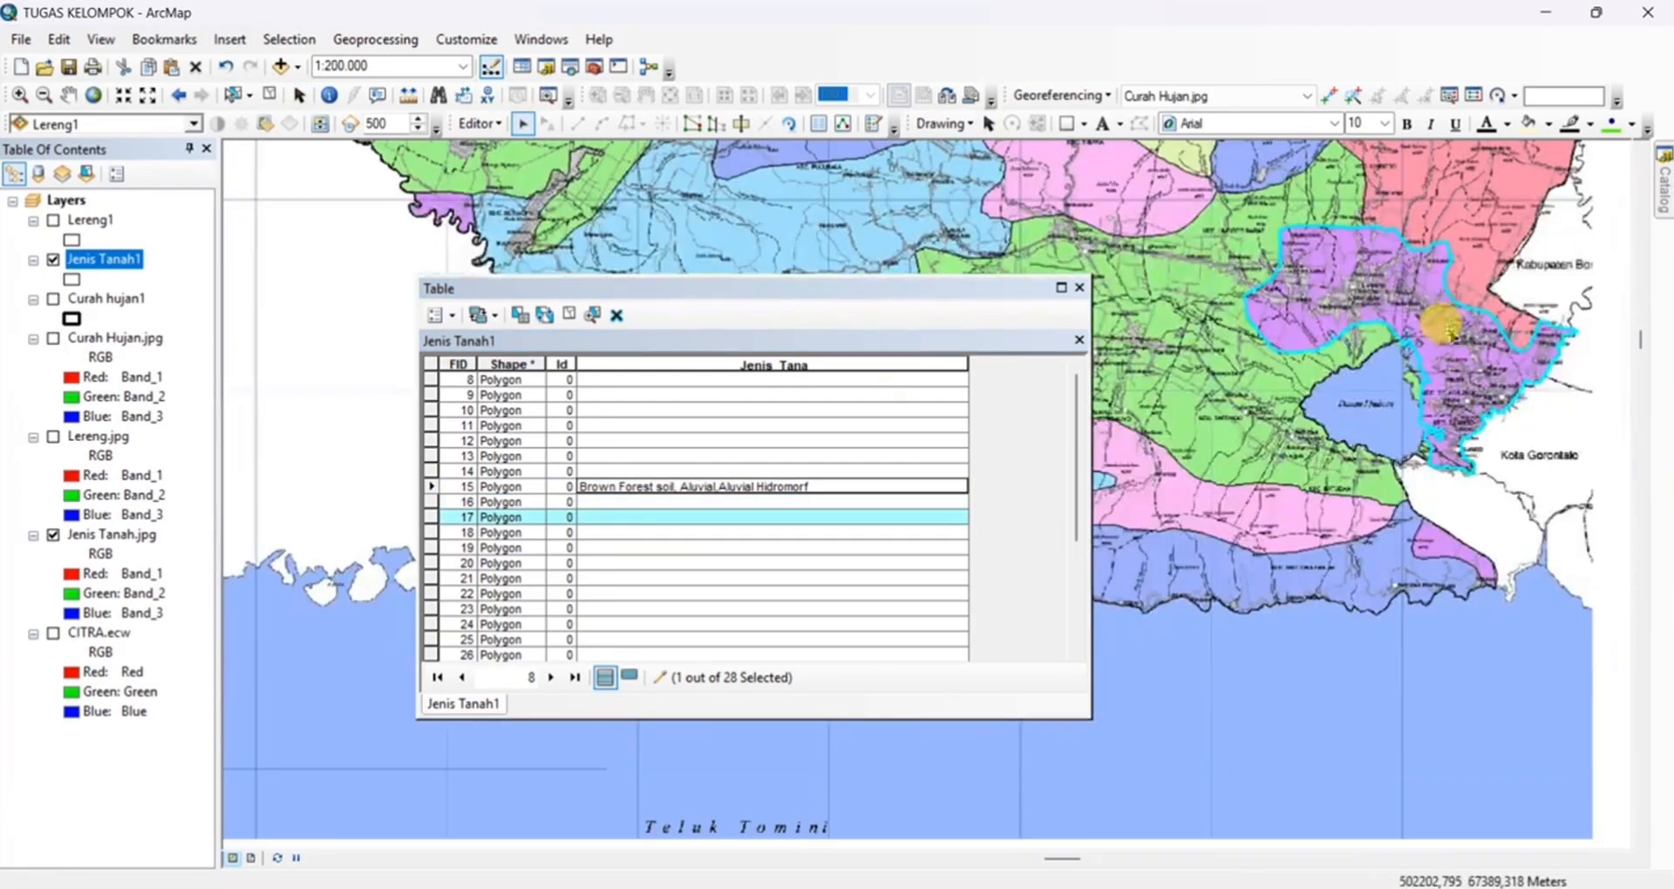
{"action": "left_click_drag", "start_coordinate": [1433, 221], "coordinate": [1362, 447]}
{"action": "left_click", "coordinate": [1364, 436]}
{"action": "left_click", "coordinate": [716, 578]}
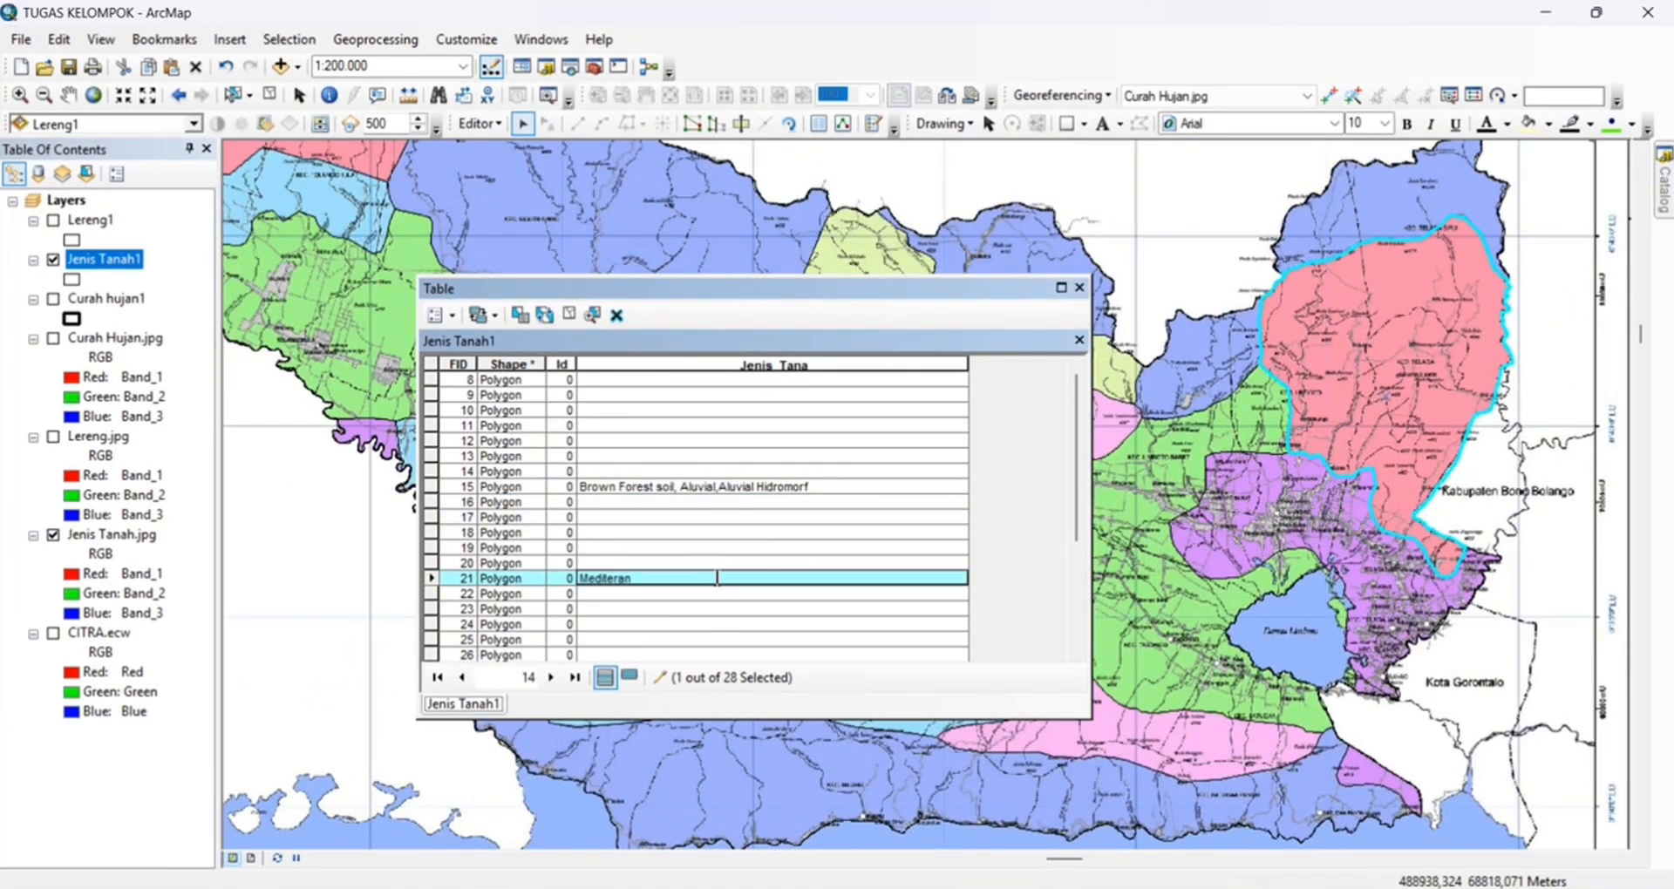
Select the southern pink zone on the map and set its Jenis_Tana value to Rendzina ,Mediteran Merah Kuning
{"action": "scroll", "coordinate": [1264, 449], "scroll_direction": "down", "scroll_amount": 1}
{"action": "left_click_drag", "start_coordinate": [1263, 448], "coordinate": [1443, 397]}
{"action": "left_click", "coordinate": [1290, 471]}
{"action": "scroll", "coordinate": [863, 523], "scroll_direction": "down", "scroll_amount": 4}
{"action": "left_click_drag", "start_coordinate": [1172, 554], "coordinate": [1254, 448]}
{"action": "left_click", "coordinate": [1254, 448]}
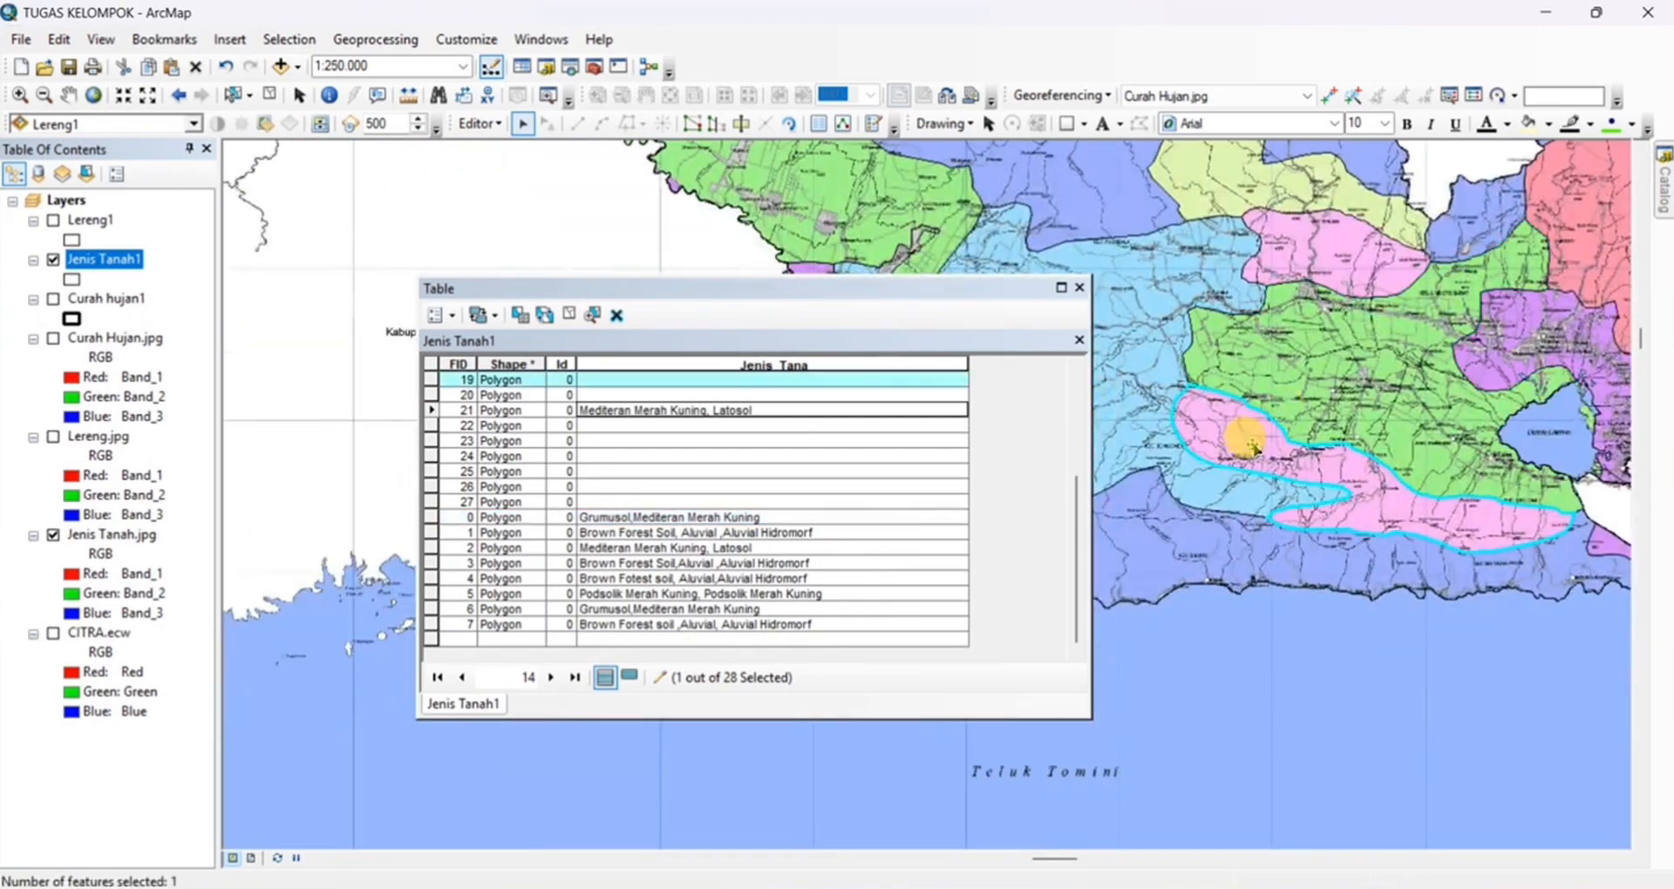
{"action": "left_click", "coordinate": [683, 380]}
{"action": "type", "text": "Rendzina ,Mediteran Merah"}
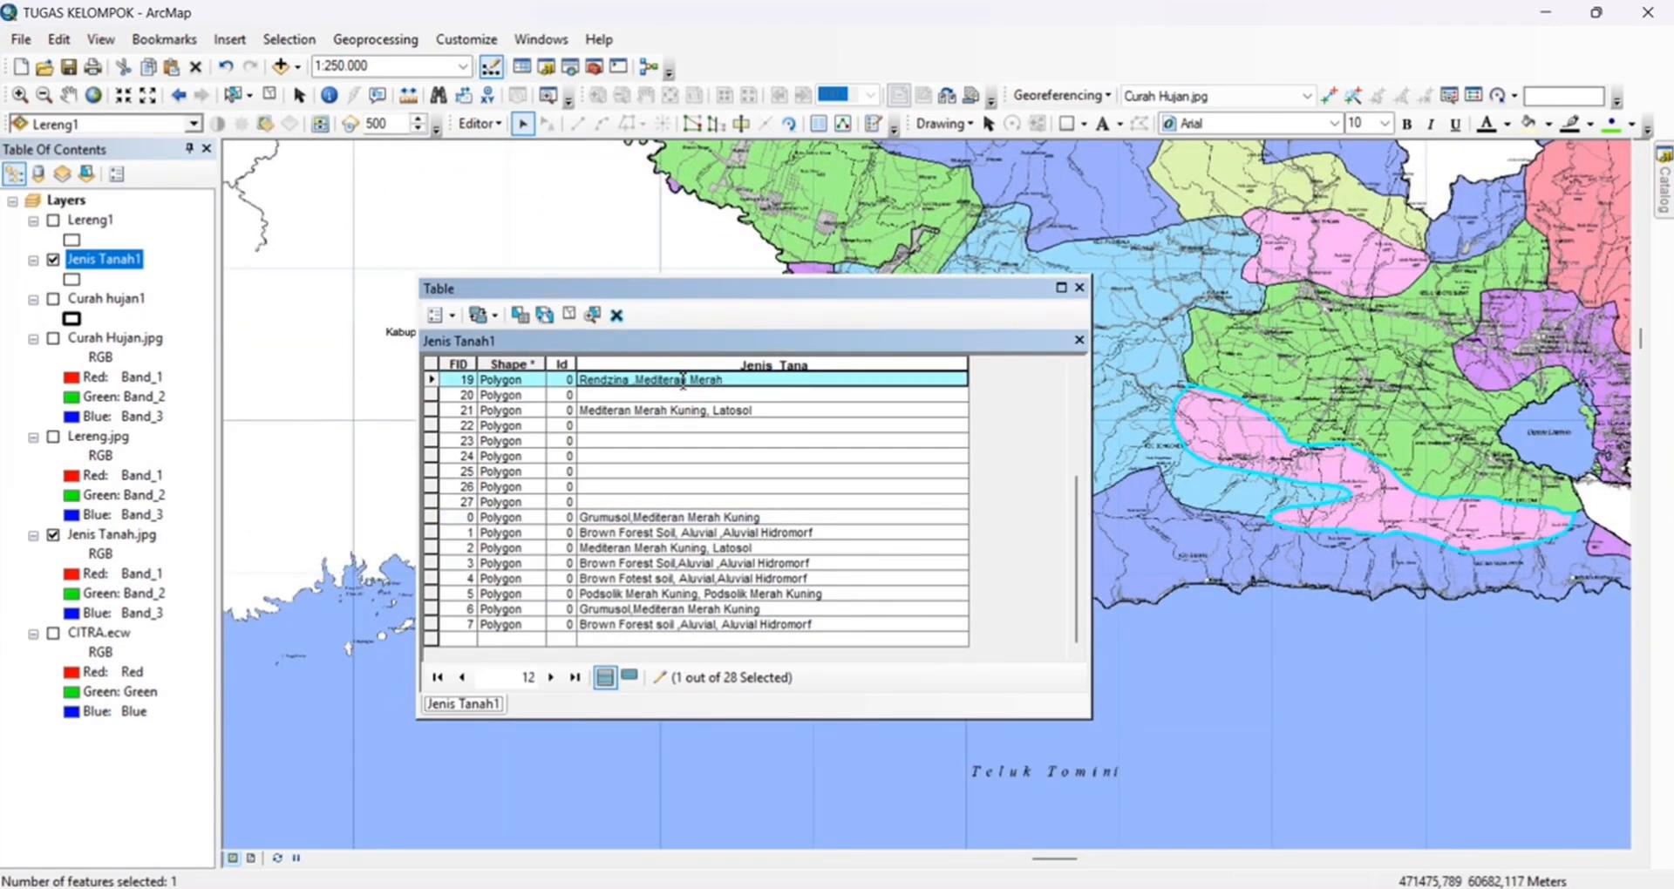
{"action": "type", "text": " Kuning"}
Set Jenis_Tana to Brown Forers Soil,Mediteran Merah Kuning for the light blue FID 27 zone and Podsolik Merah Kuning,Podsolik Merah Kuning for the yellow-green FID 11 zone
{"action": "left_click", "coordinate": [785, 503]}
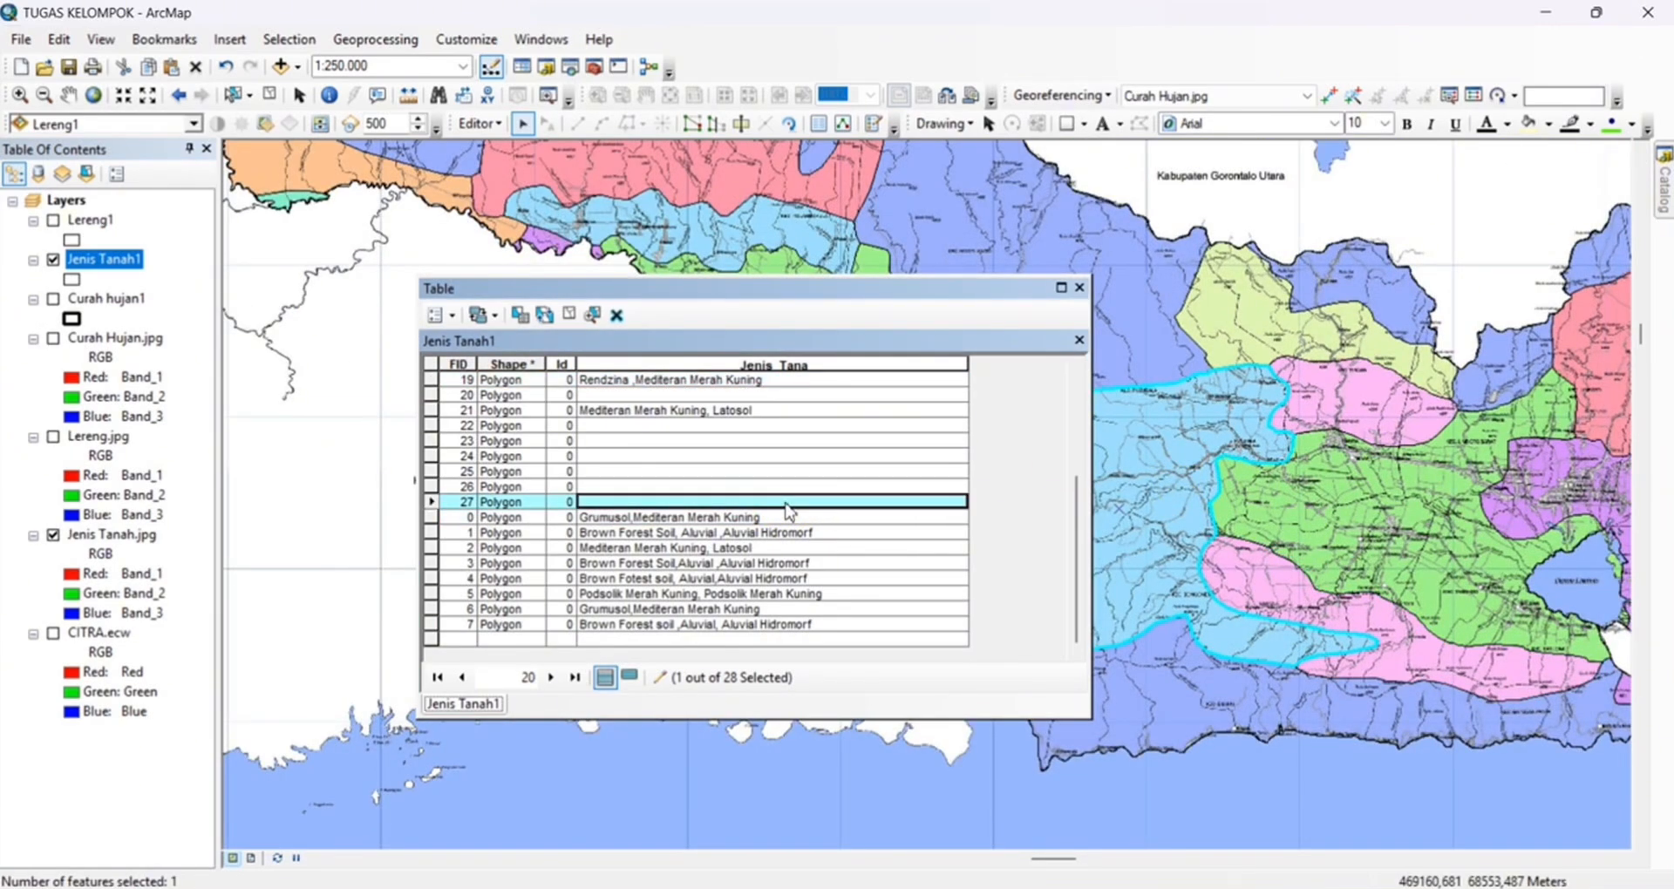
{"action": "type", "text": "Brown Forers Soil,Mediteran Merah Kuning"}
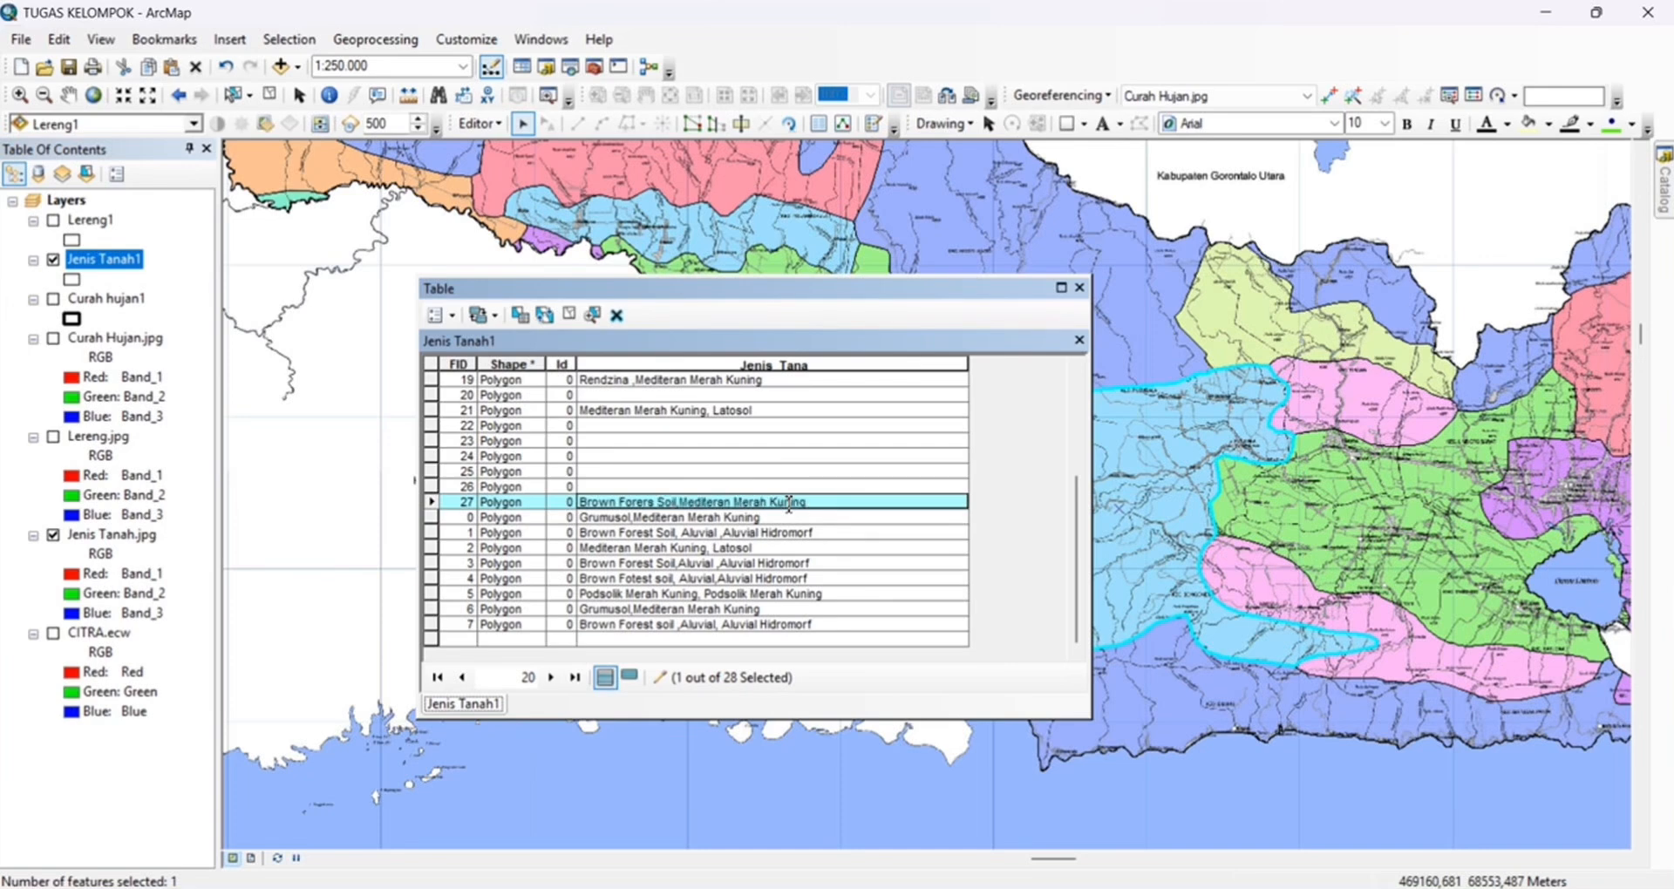
{"action": "left_click_drag", "start_coordinate": [1222, 323], "coordinate": [1189, 329]}
{"action": "left_click", "coordinate": [1188, 329]}
{"action": "left_click", "coordinate": [795, 426]}
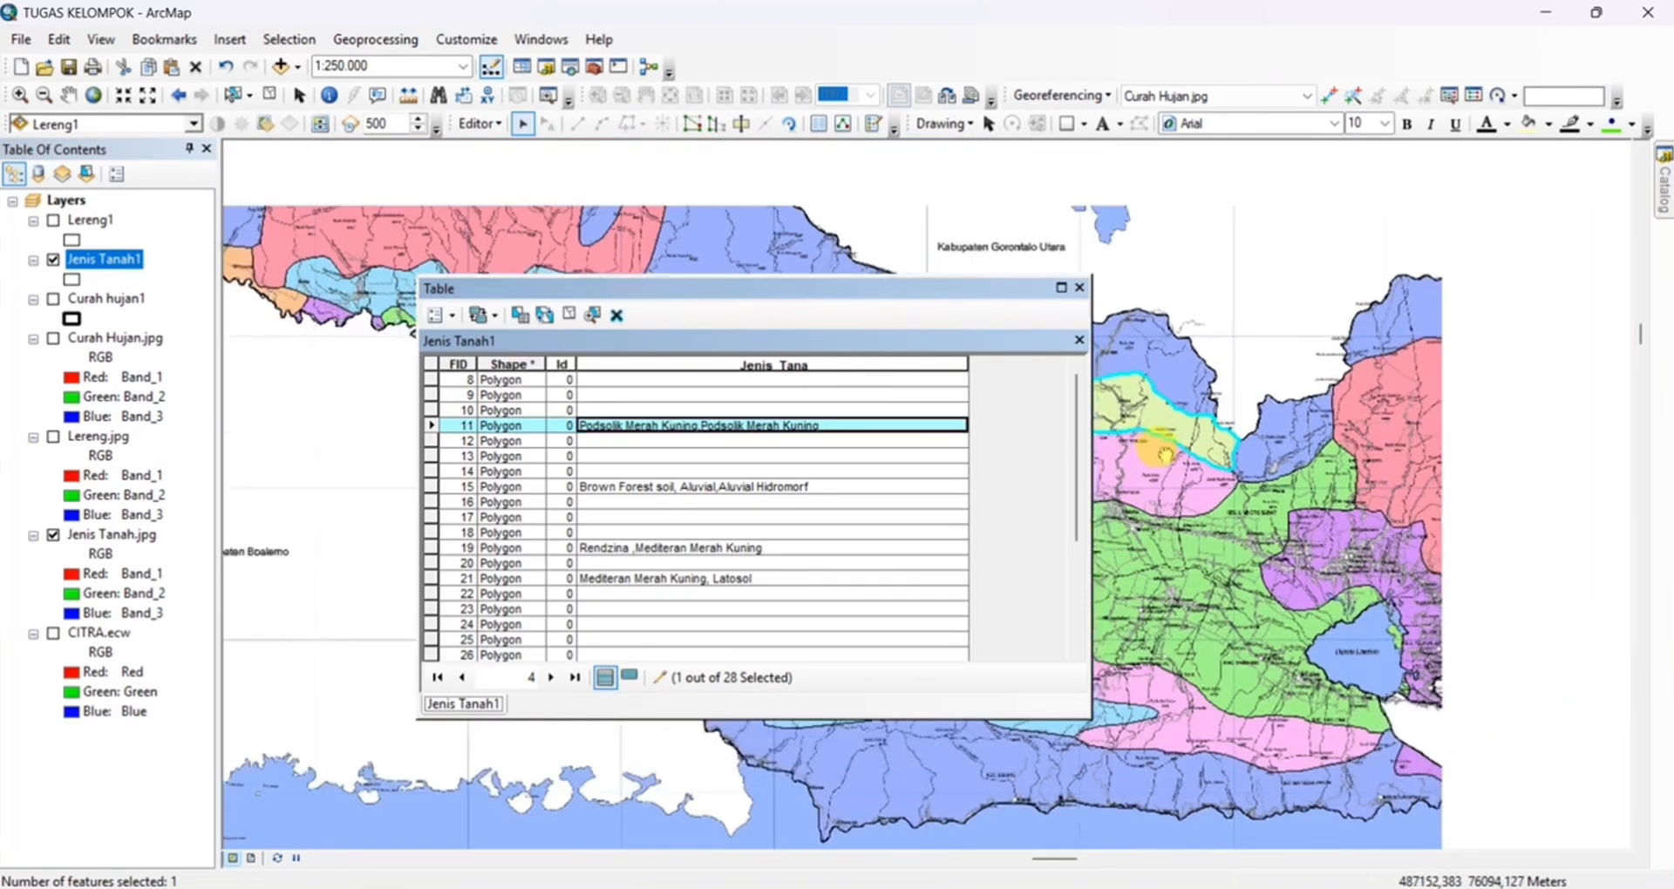
Set the Jenis_Tana value of the small blue FID 13 zone to Mediteran Merah Kuning,Mediteran Merah Kunig
{"action": "left_click", "coordinate": [829, 456]}
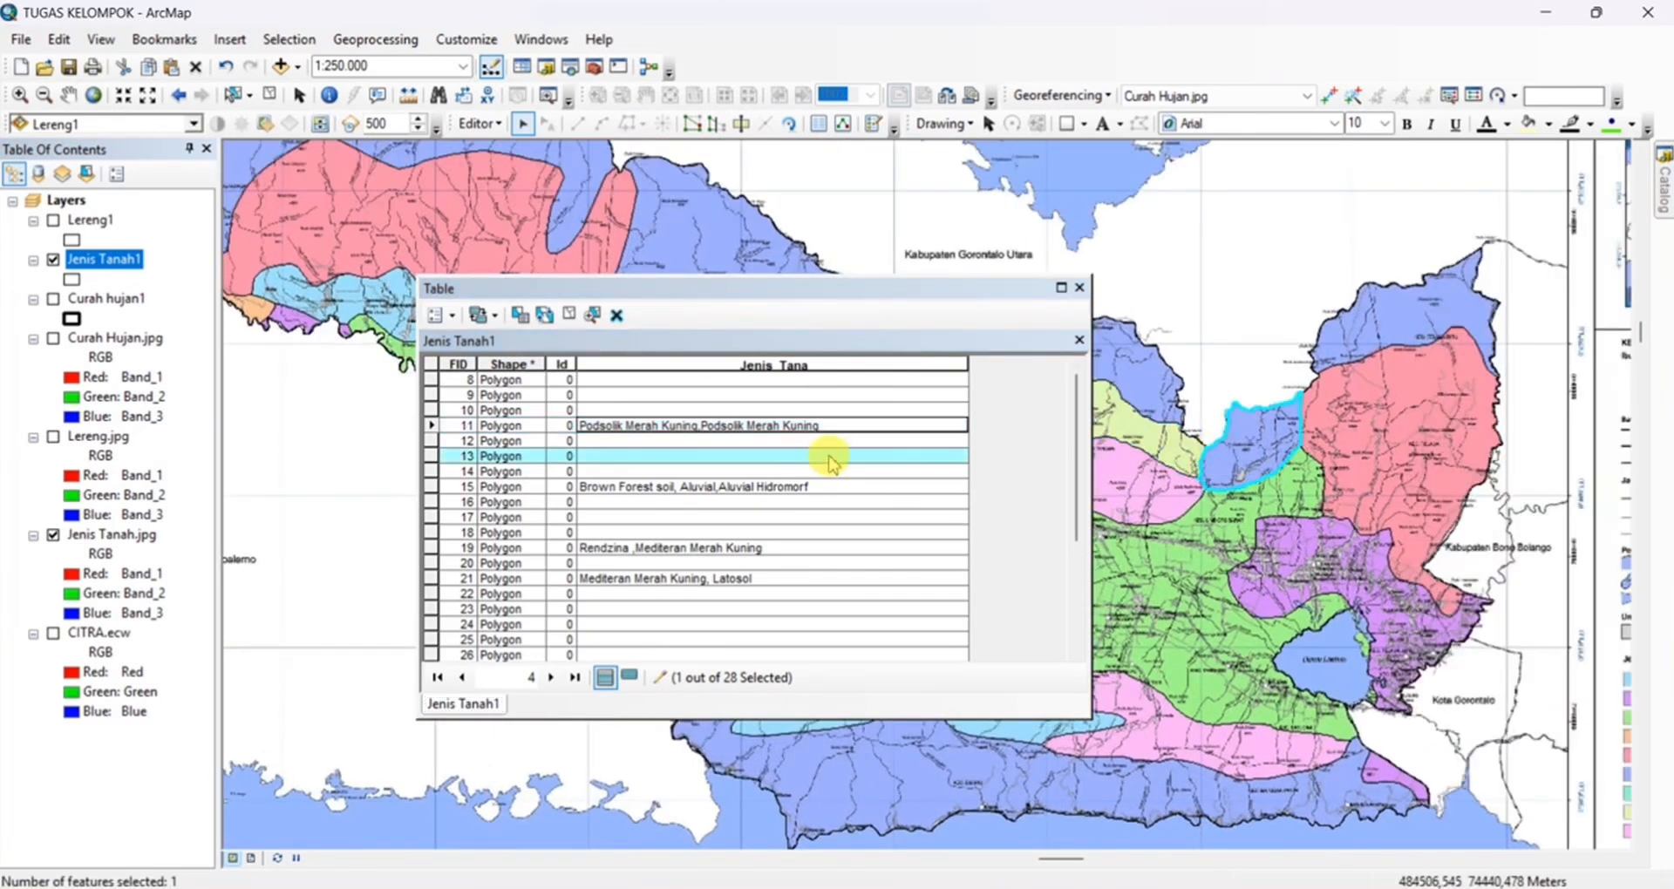
{"action": "type", "text": "Mediteran Merah Kuning,Mediter"}
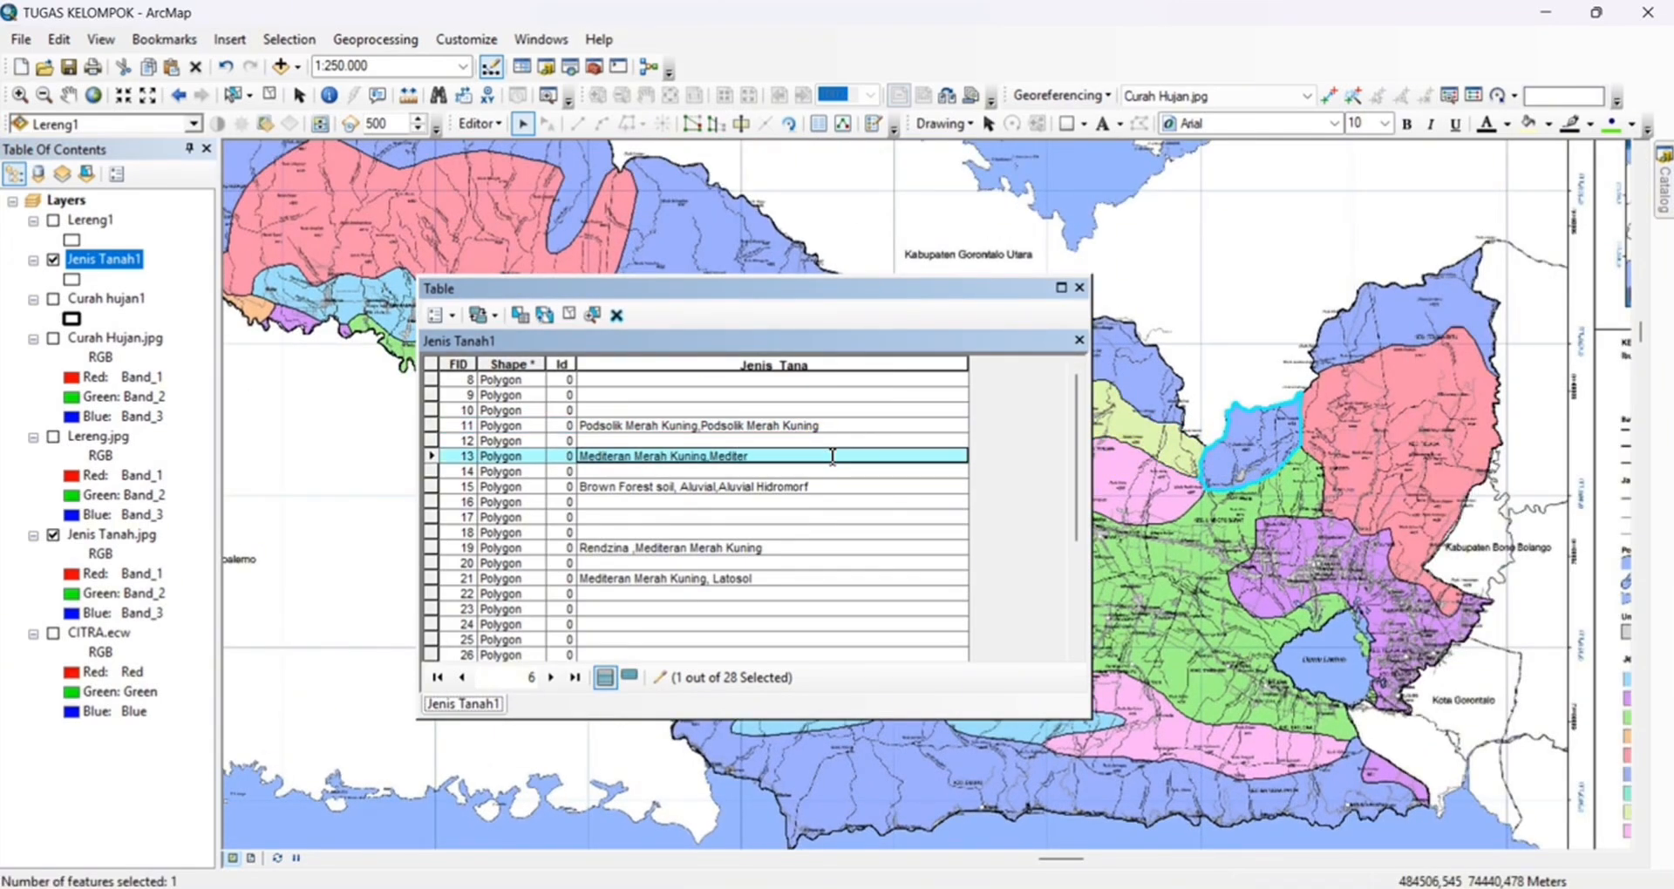
{"action": "type", "text": "an Merah Kunig"}
Set the Jenis_Tana value of the northeastern blue FID 20 zone to Brown Forest Soil,Aluvial,Aluvial Hidromorf
{"action": "left_click", "coordinate": [911, 563]}
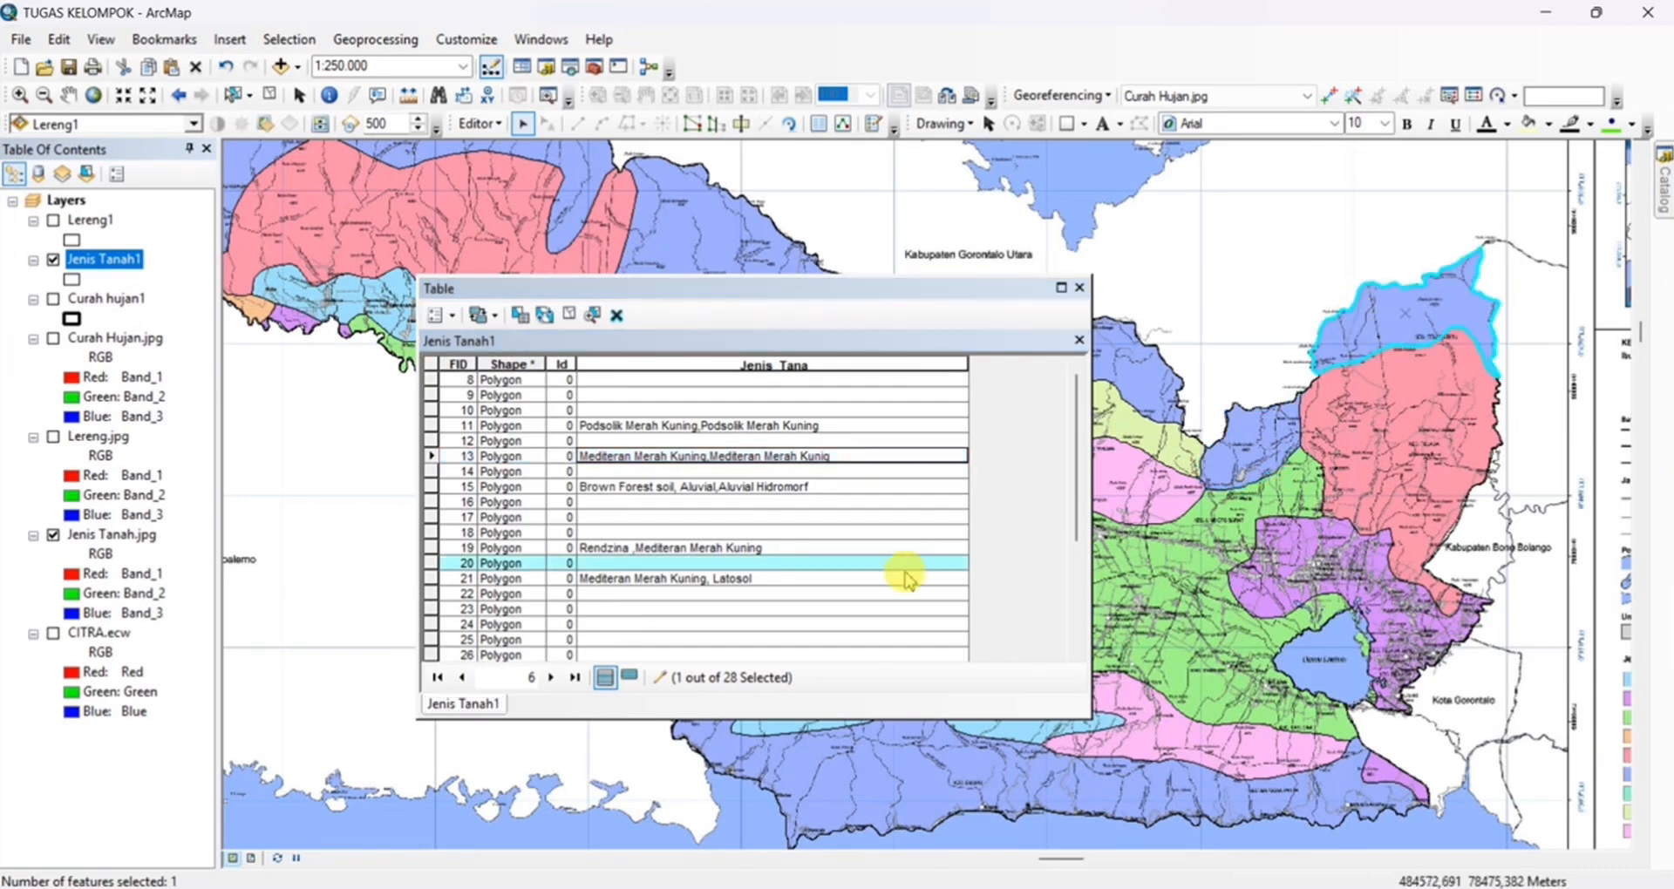
{"action": "type", "text": "Brown Forest Soil"}
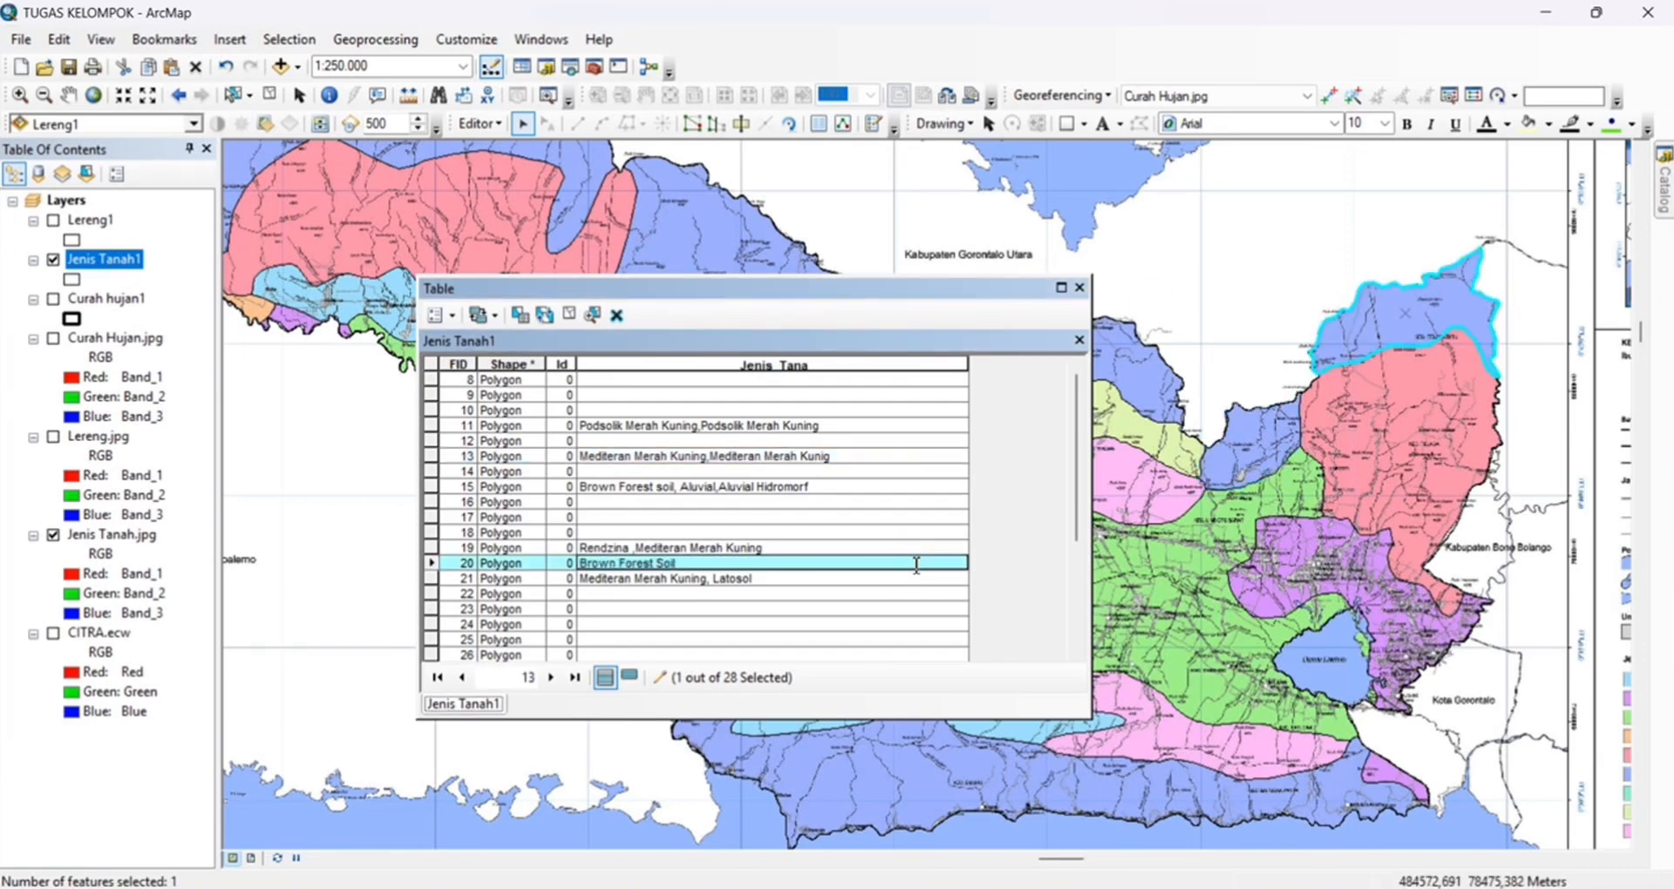
{"action": "type", "text": "f"}
Set the Jenis_Tana value of the northern blue FID 9 zone to Brown Forest Soil,Aluvial,Aluvial Hidromorf
{"action": "left_click_drag", "start_coordinate": [1113, 359], "coordinate": [1322, 381]}
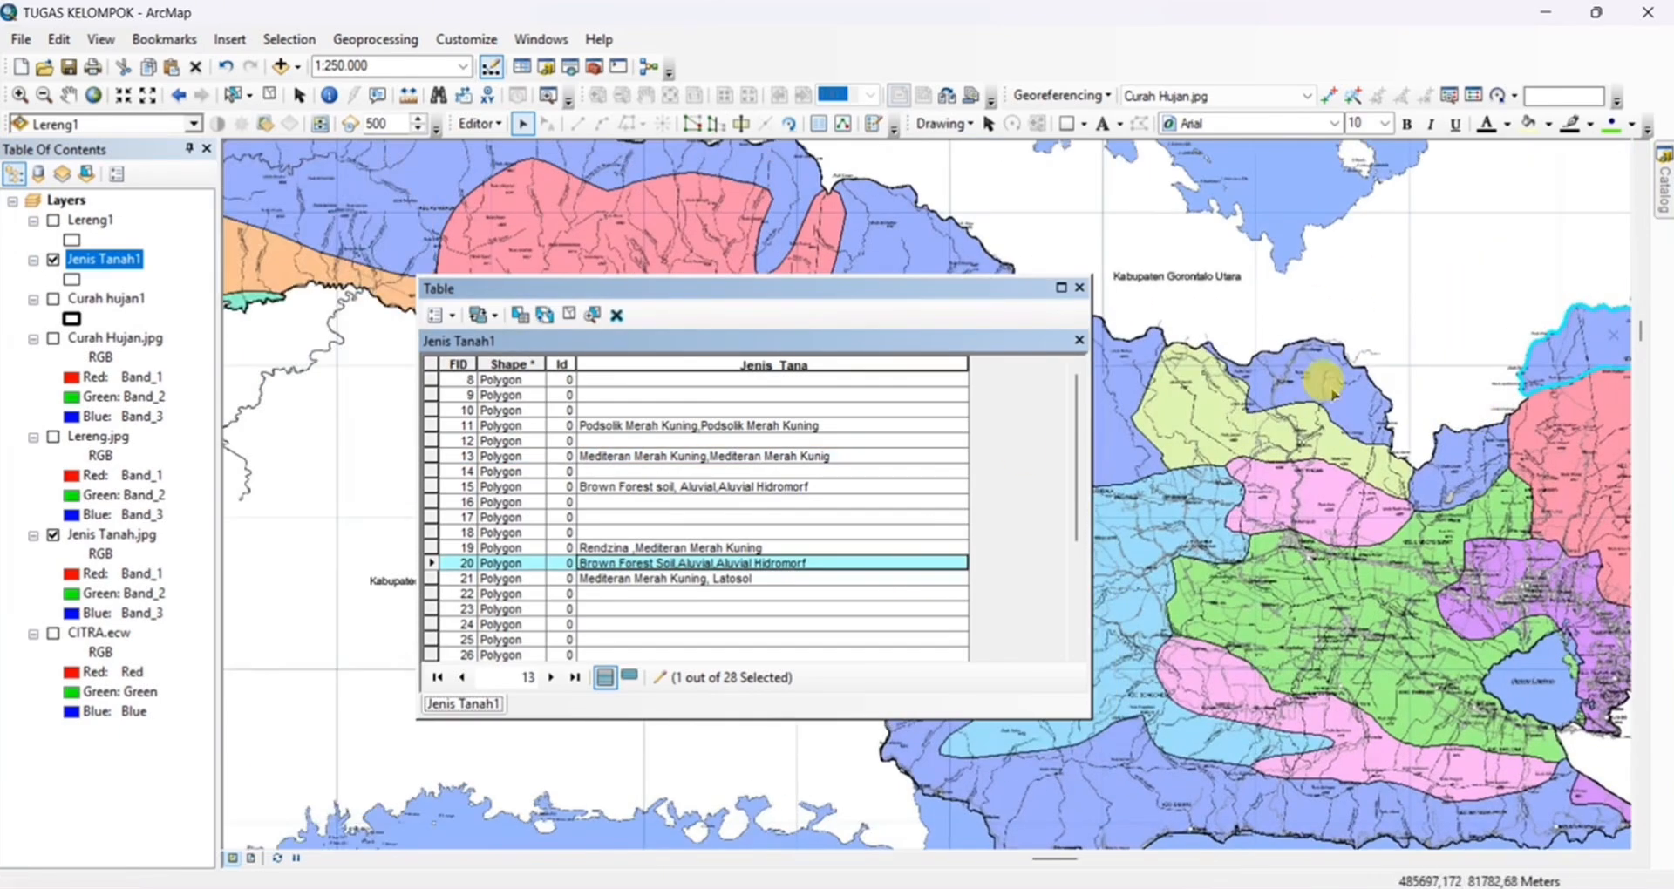
{"action": "left_click", "coordinate": [1323, 381]}
{"action": "left_click", "coordinate": [911, 227]}
{"action": "left_click", "coordinate": [732, 231]}
{"action": "scroll", "coordinate": [826, 471], "scroll_direction": "down", "scroll_amount": 4}
{"action": "left_click", "coordinate": [906, 225]}
{"action": "left_click", "coordinate": [1308, 383]}
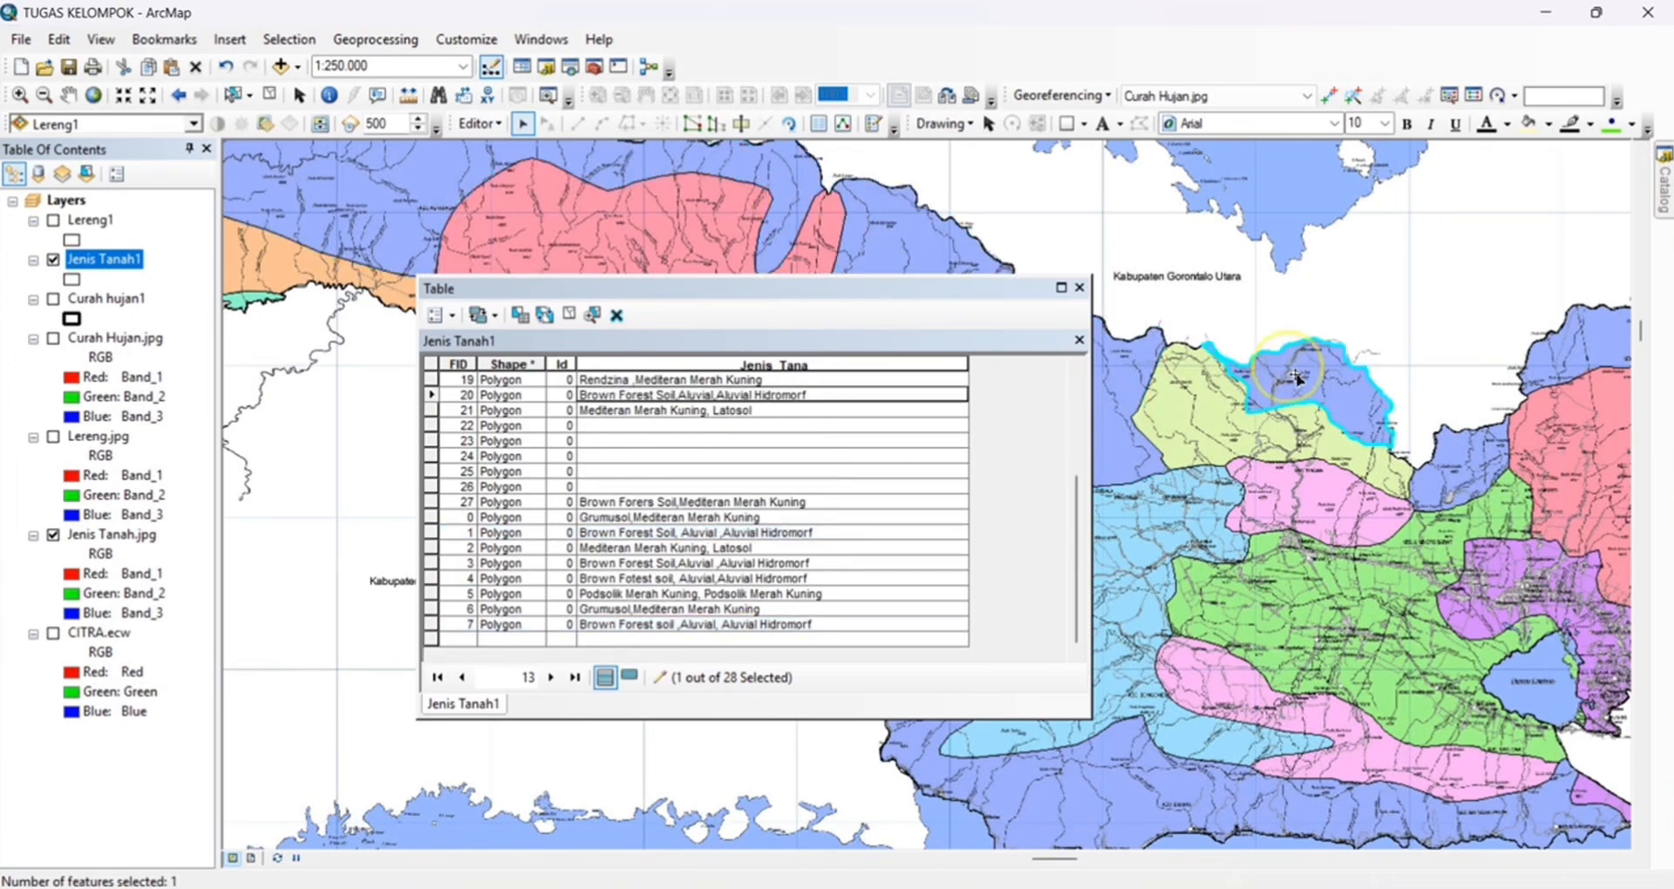
{"action": "left_click", "coordinate": [738, 394]}
{"action": "type", "text": "Brown Forest Soil,Aluvial,A"}
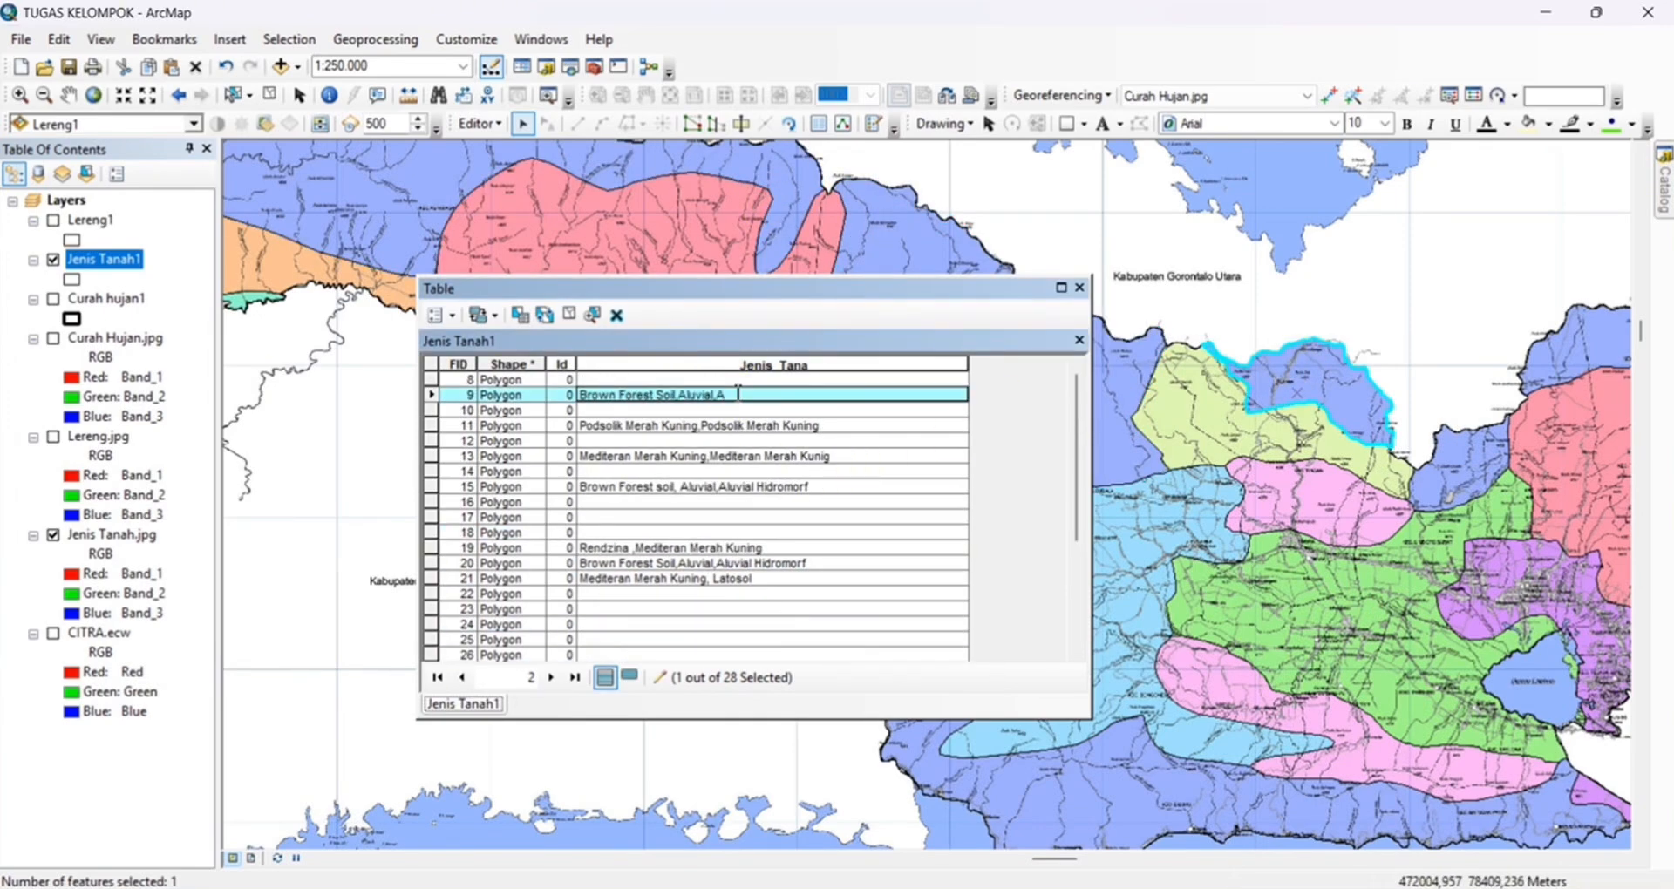
{"action": "type", "text": "f"}
Select the pink FID 12 zone south of the yellow-green zone and set its Jenis_Tana to Rendzina,Mediteran Merah Kuning
{"action": "mouse_move", "coordinate": [1430, 472]}
{"action": "left_mouse_down"}
{"action": "mouse_move", "coordinate": [1217, 423]}
{"action": "mouse_move", "coordinate": [1498, 388]}
{"action": "left_mouse_up"}
{"action": "left_click", "coordinate": [1219, 425]}
{"action": "left_click", "coordinate": [1423, 370]}
{"action": "left_click", "coordinate": [1388, 425]}
{"action": "left_click", "coordinate": [771, 442]}
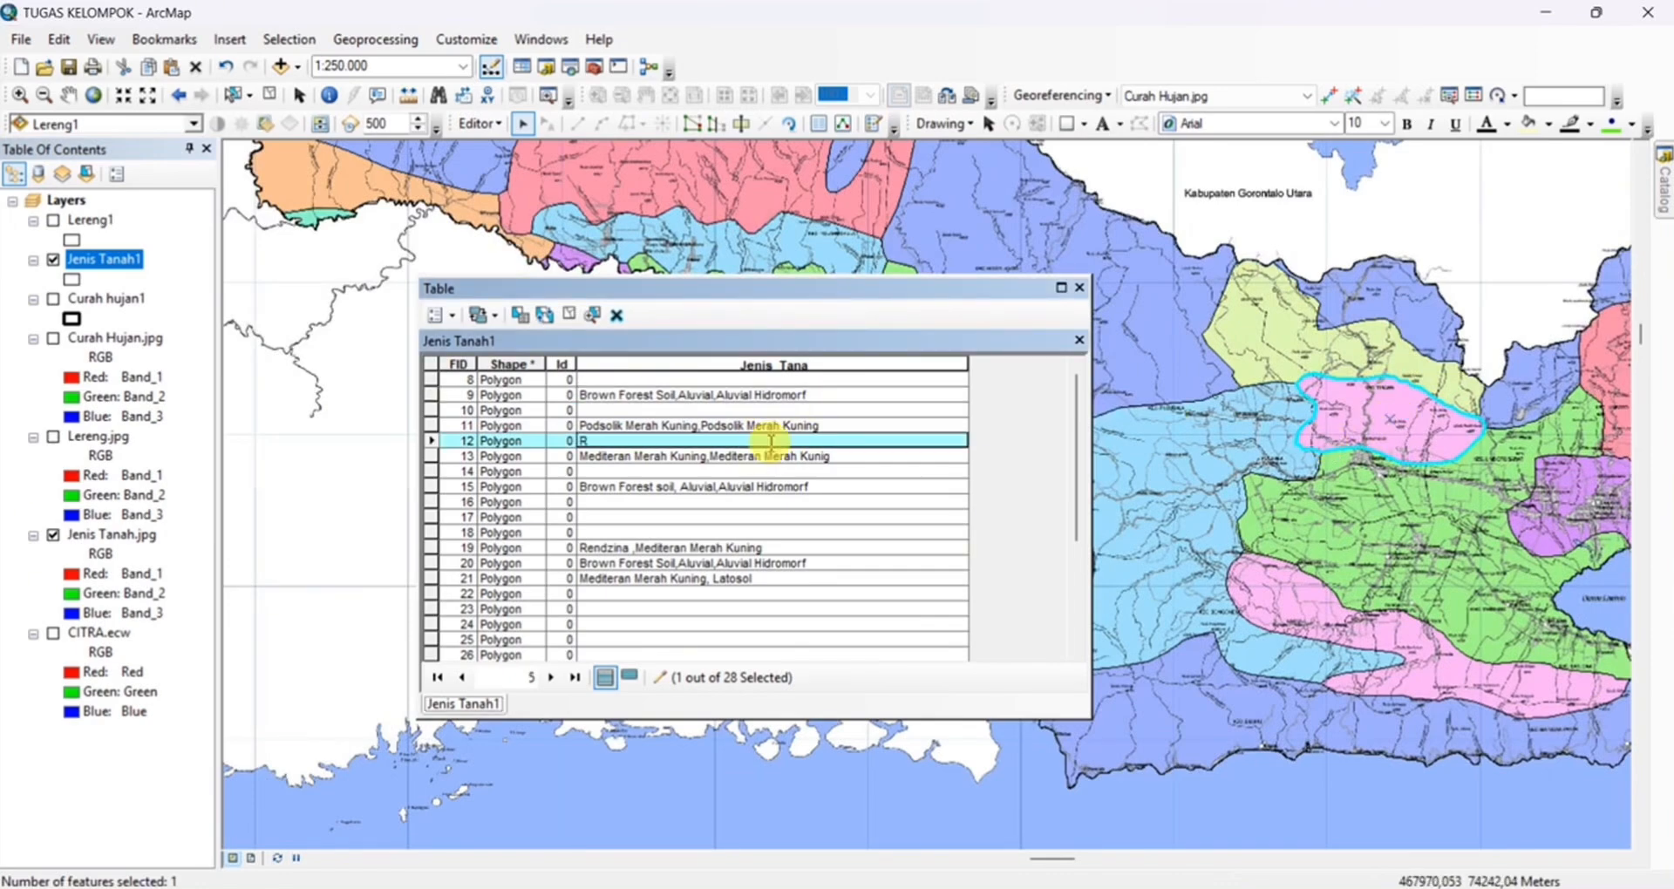
{"action": "type", "text": "Rendzina ,Mediteran Merah Kuning"}
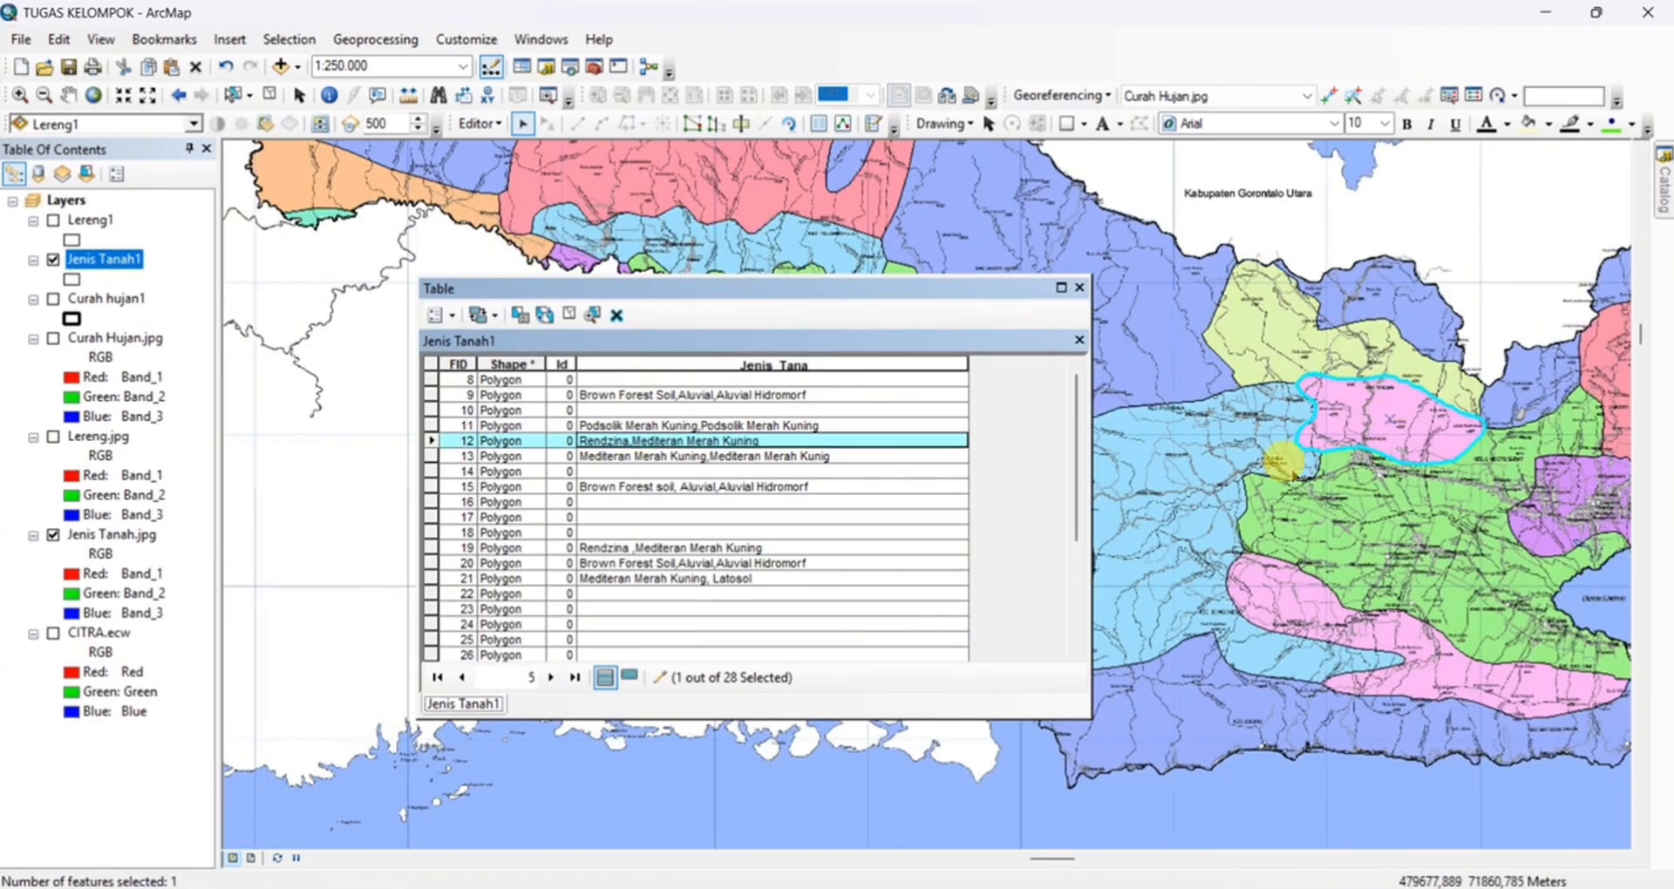
Set the Jenis_Tana value of the small teal FID 22 zone in the far west to Podsolik Merah Kuning,Podsolik Merah Kuning
{"action": "left_click", "coordinate": [1284, 463]}
{"action": "left_click_drag", "start_coordinate": [565, 166], "coordinate": [966, 369]}
{"action": "left_click_drag", "start_coordinate": [971, 295], "coordinate": [935, 518]}
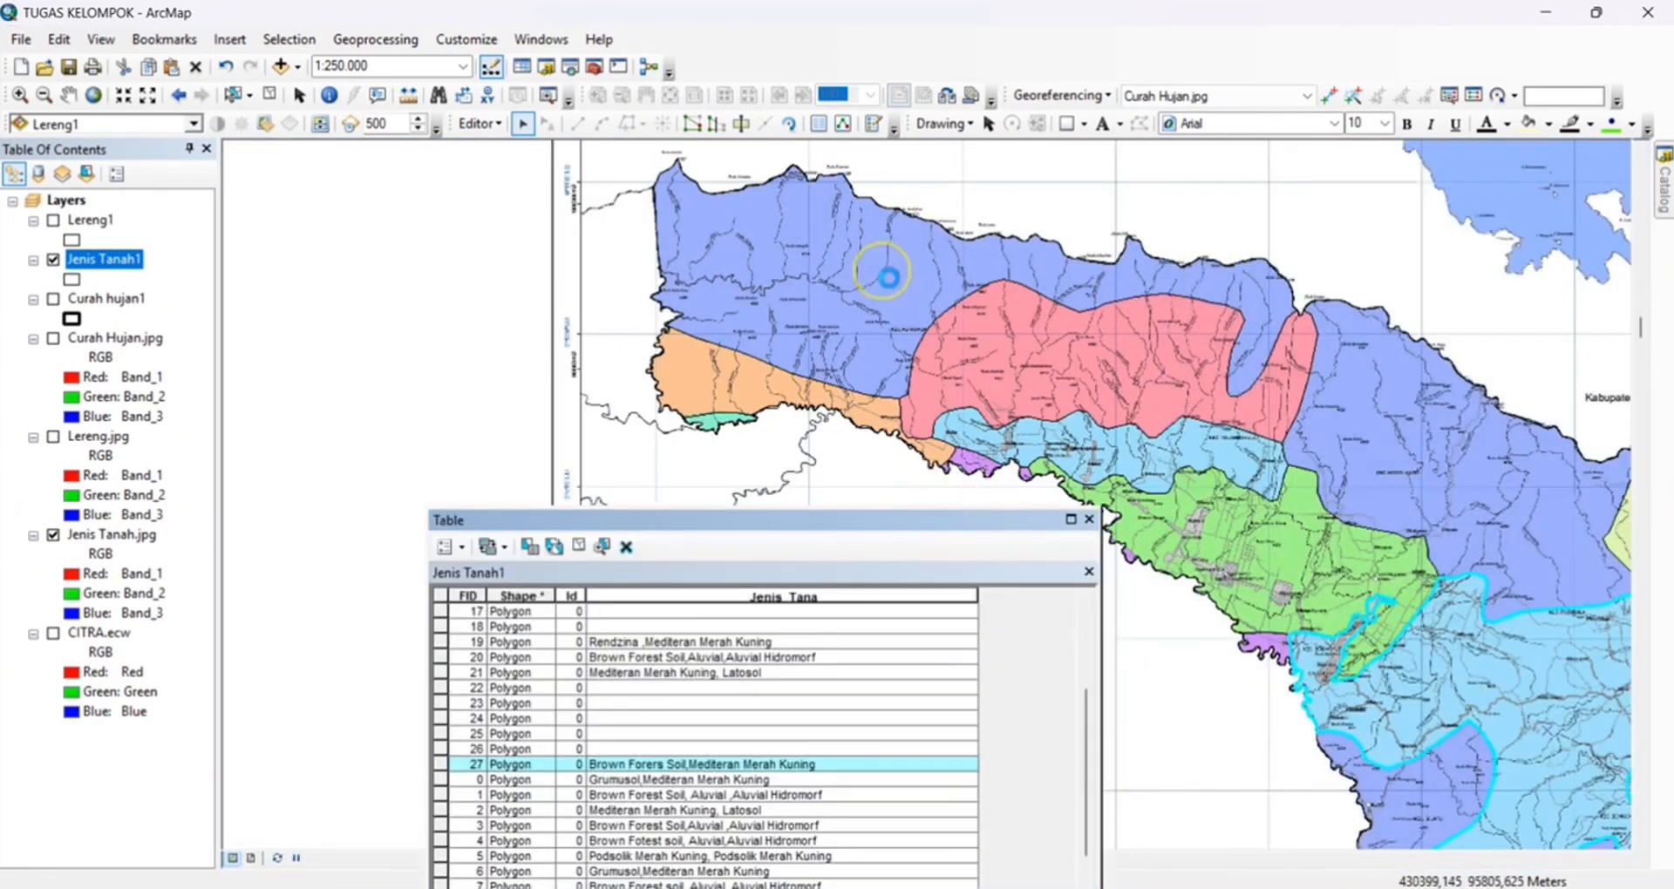
{"action": "left_click", "coordinate": [889, 269]}
{"action": "left_click", "coordinate": [760, 383]}
{"action": "left_click", "coordinate": [722, 422]}
{"action": "left_click", "coordinate": [717, 688]}
{"action": "scroll", "coordinate": [722, 448], "scroll_direction": "up", "scroll_amount": 3}
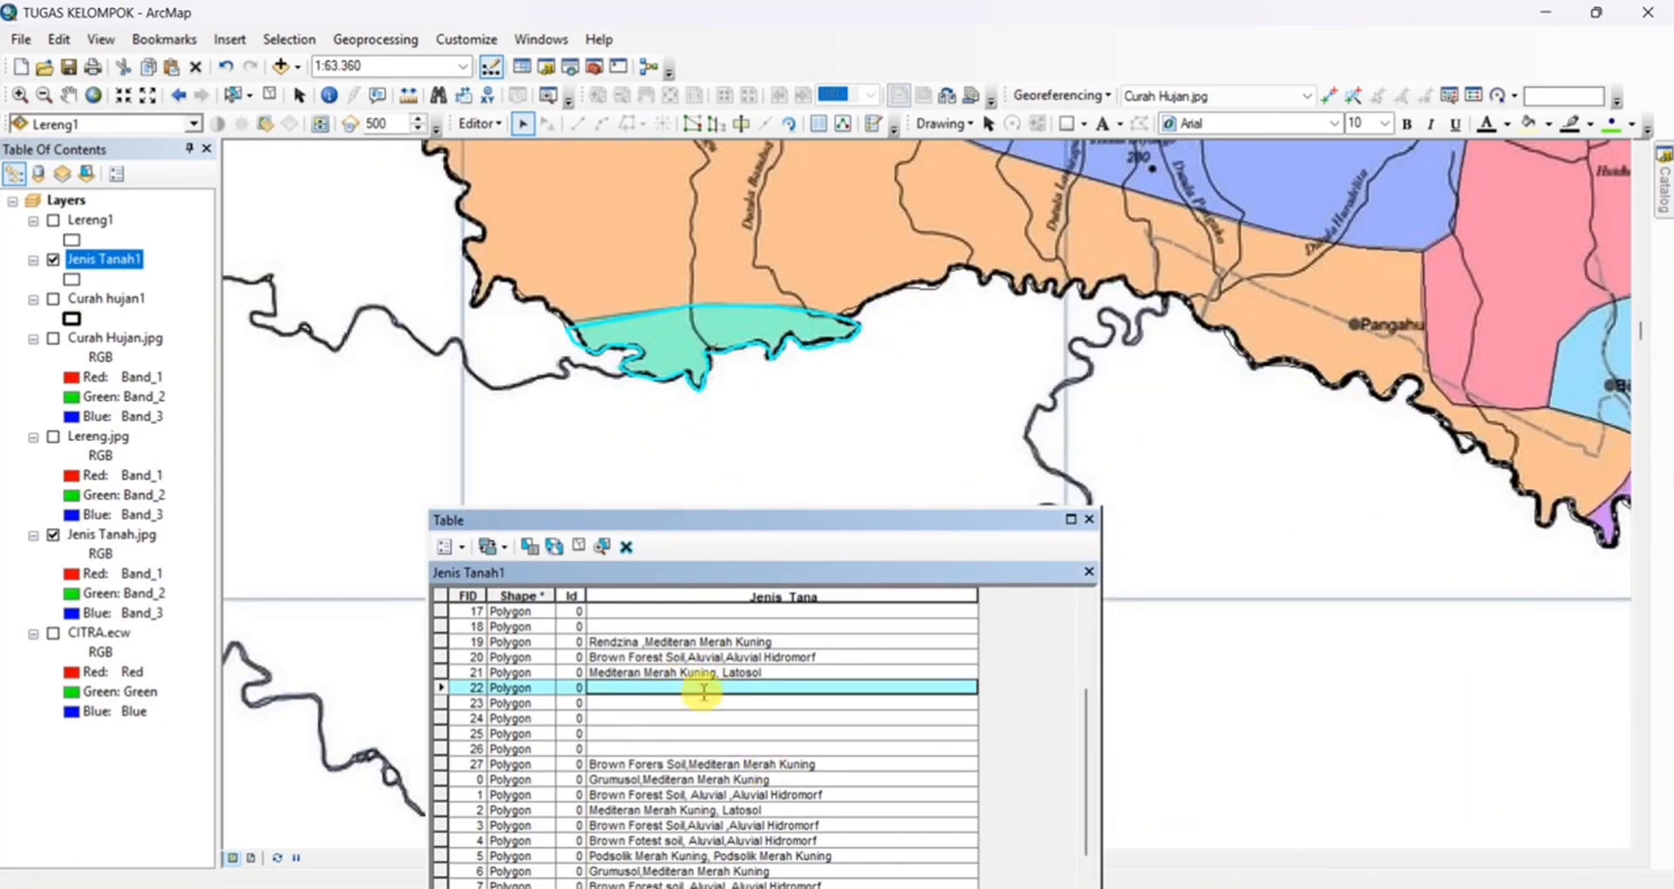
{"action": "type", "text": "P"}
Select the western orange FID 23 zone and set its Jenis_Tana value to Latosol,Latosol,Latosol
{"action": "scroll", "coordinate": [911, 326], "scroll_direction": "down", "scroll_amount": 2}
{"action": "left_click", "coordinate": [908, 269]}
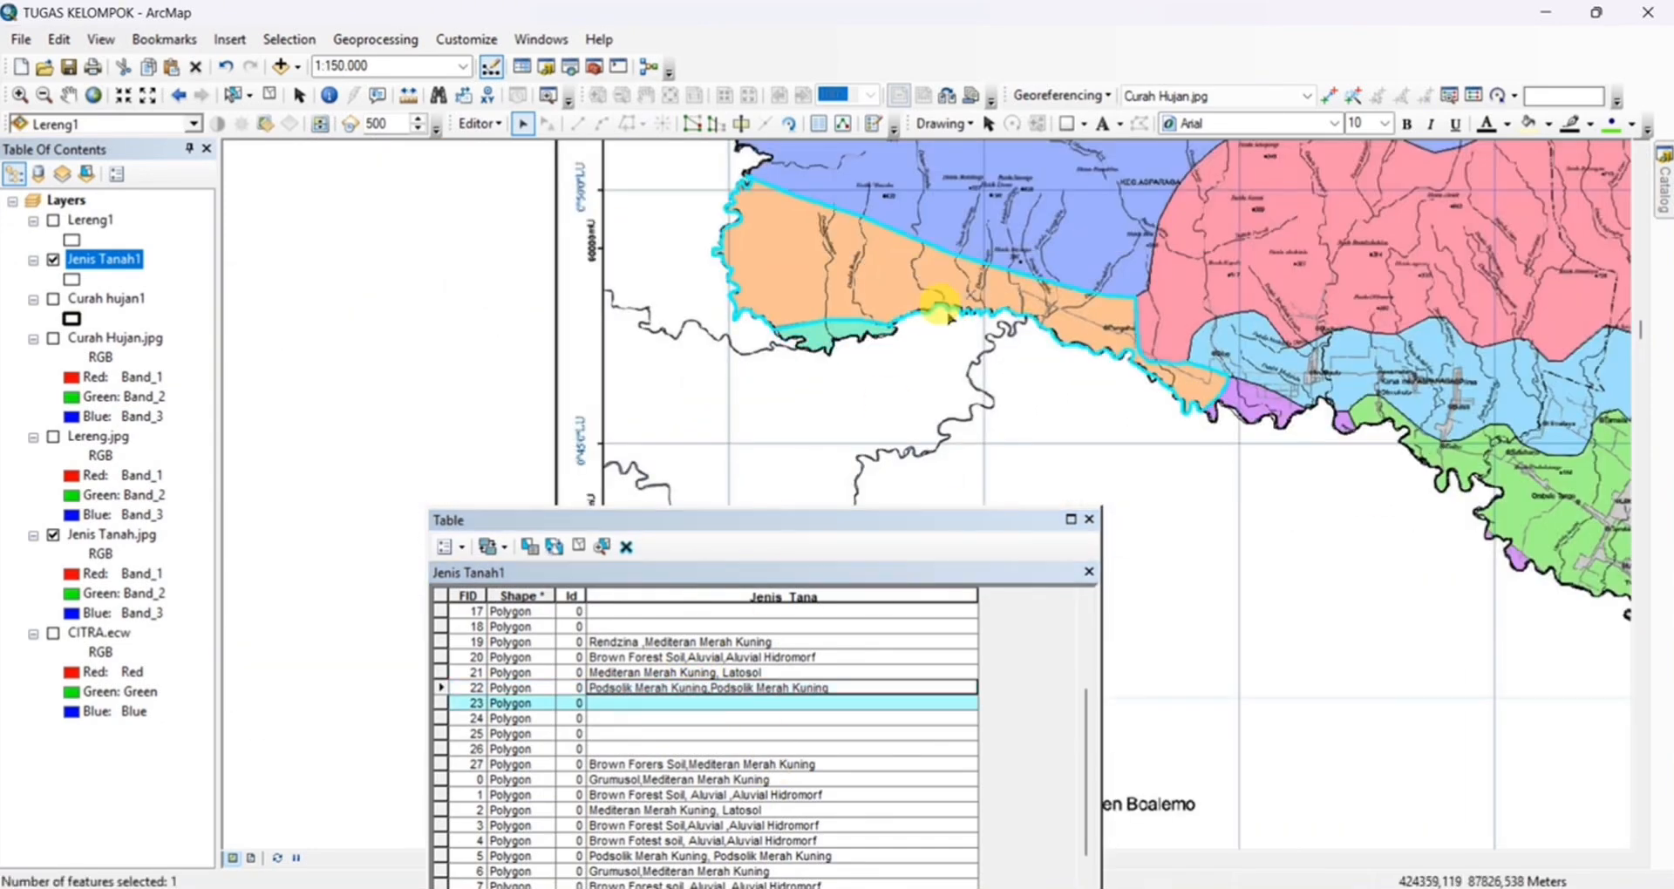
{"action": "left_click", "coordinate": [796, 703]}
{"action": "type", "text": "Latosol,Latosol,Latosol"}
Select the other map zones one after another to check which polygons still lack a Jenis_Tana value
{"action": "left_click", "coordinate": [1221, 301]}
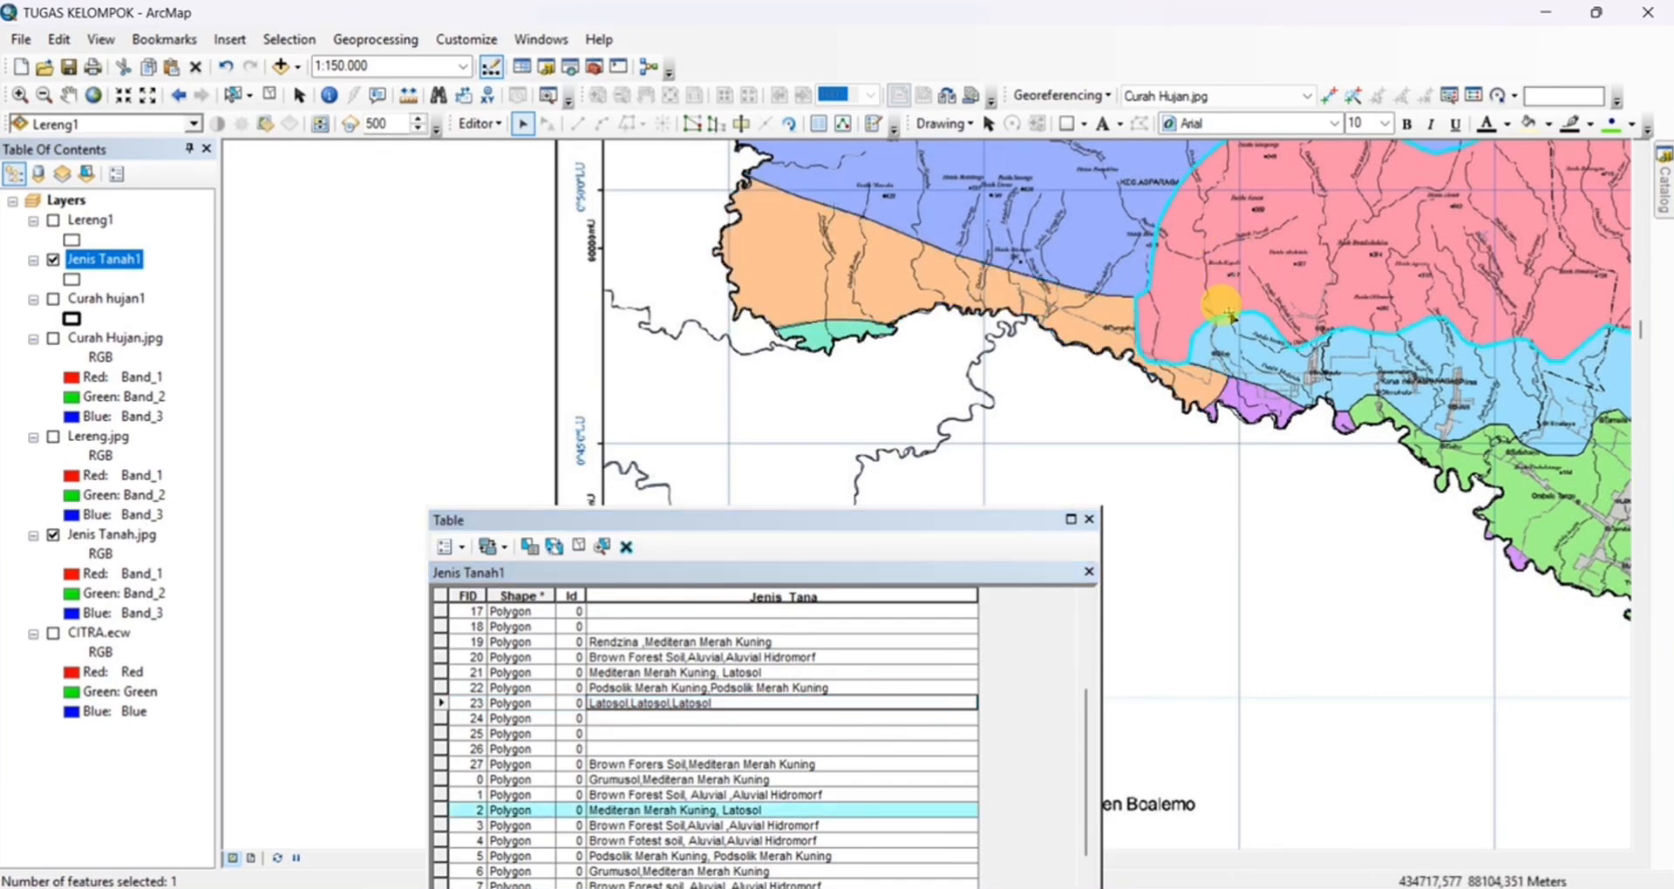
{"action": "left_click", "coordinate": [1252, 404]}
{"action": "left_click", "coordinate": [1344, 424]}
{"action": "left_click_drag", "start_coordinate": [1373, 437], "coordinate": [1009, 478]}
{"action": "scroll", "coordinate": [1038, 464], "scroll_direction": "down", "scroll_amount": 2}
{"action": "left_click_drag", "start_coordinate": [1101, 609], "coordinate": [1221, 627]}
{"action": "left_click_drag", "start_coordinate": [1072, 521], "coordinate": [749, 323]}
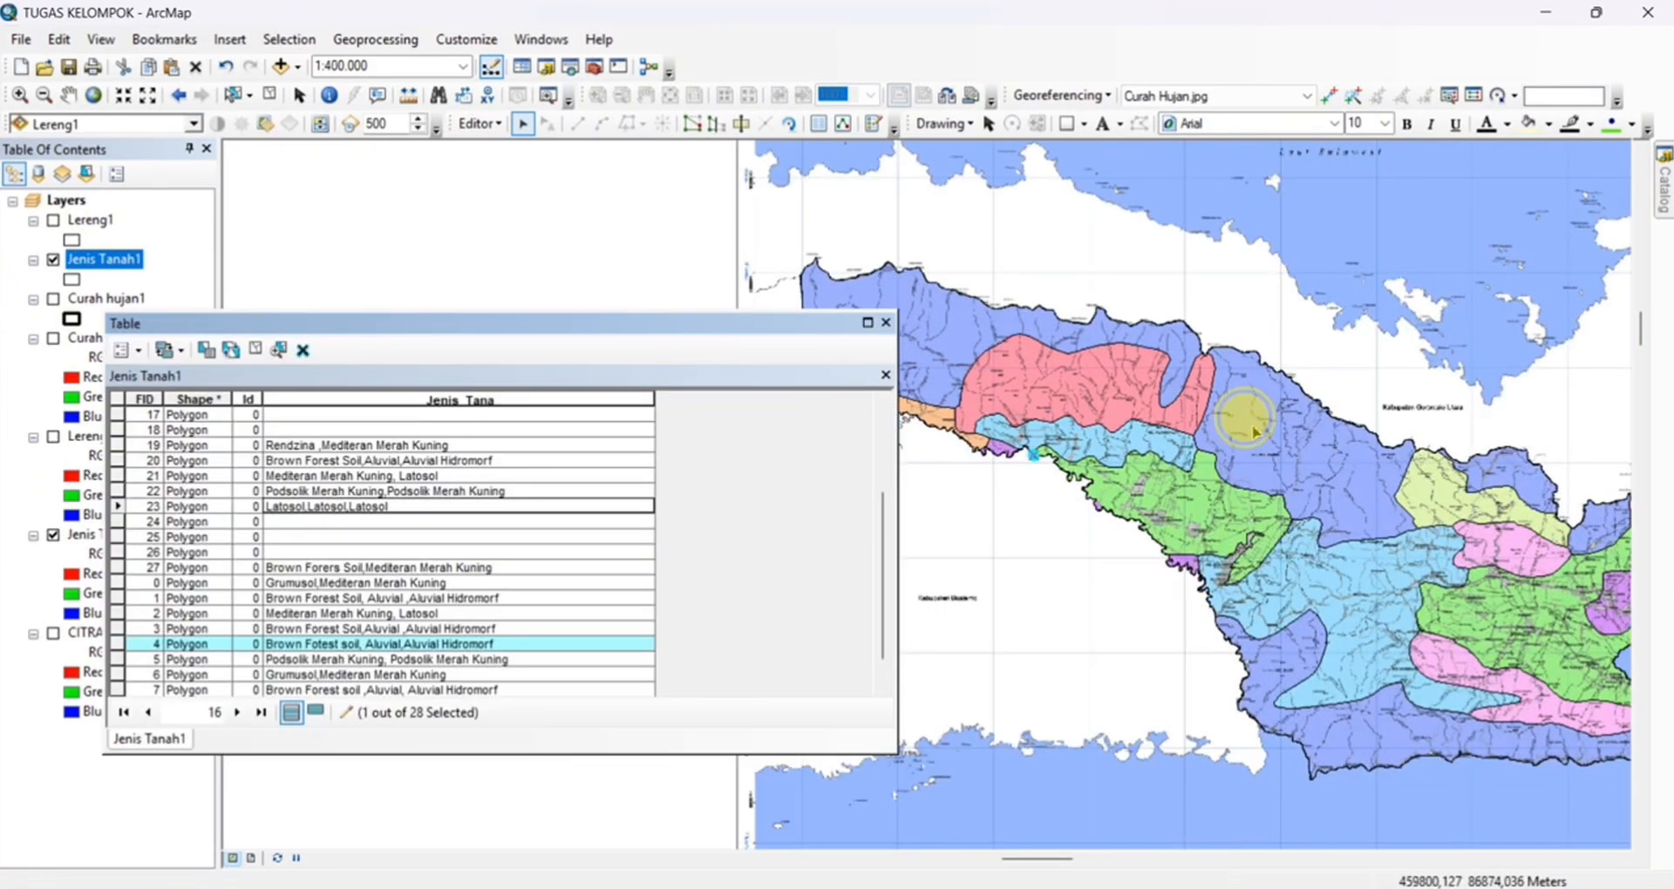
{"action": "left_click", "coordinate": [1250, 418]}
{"action": "left_click", "coordinate": [1205, 523]}
{"action": "left_click", "coordinate": [1278, 572]}
{"action": "left_click_drag", "start_coordinate": [1290, 579], "coordinate": [1059, 457]}
{"action": "left_click", "coordinate": [1073, 523]}
{"action": "left_click", "coordinate": [1097, 460]}
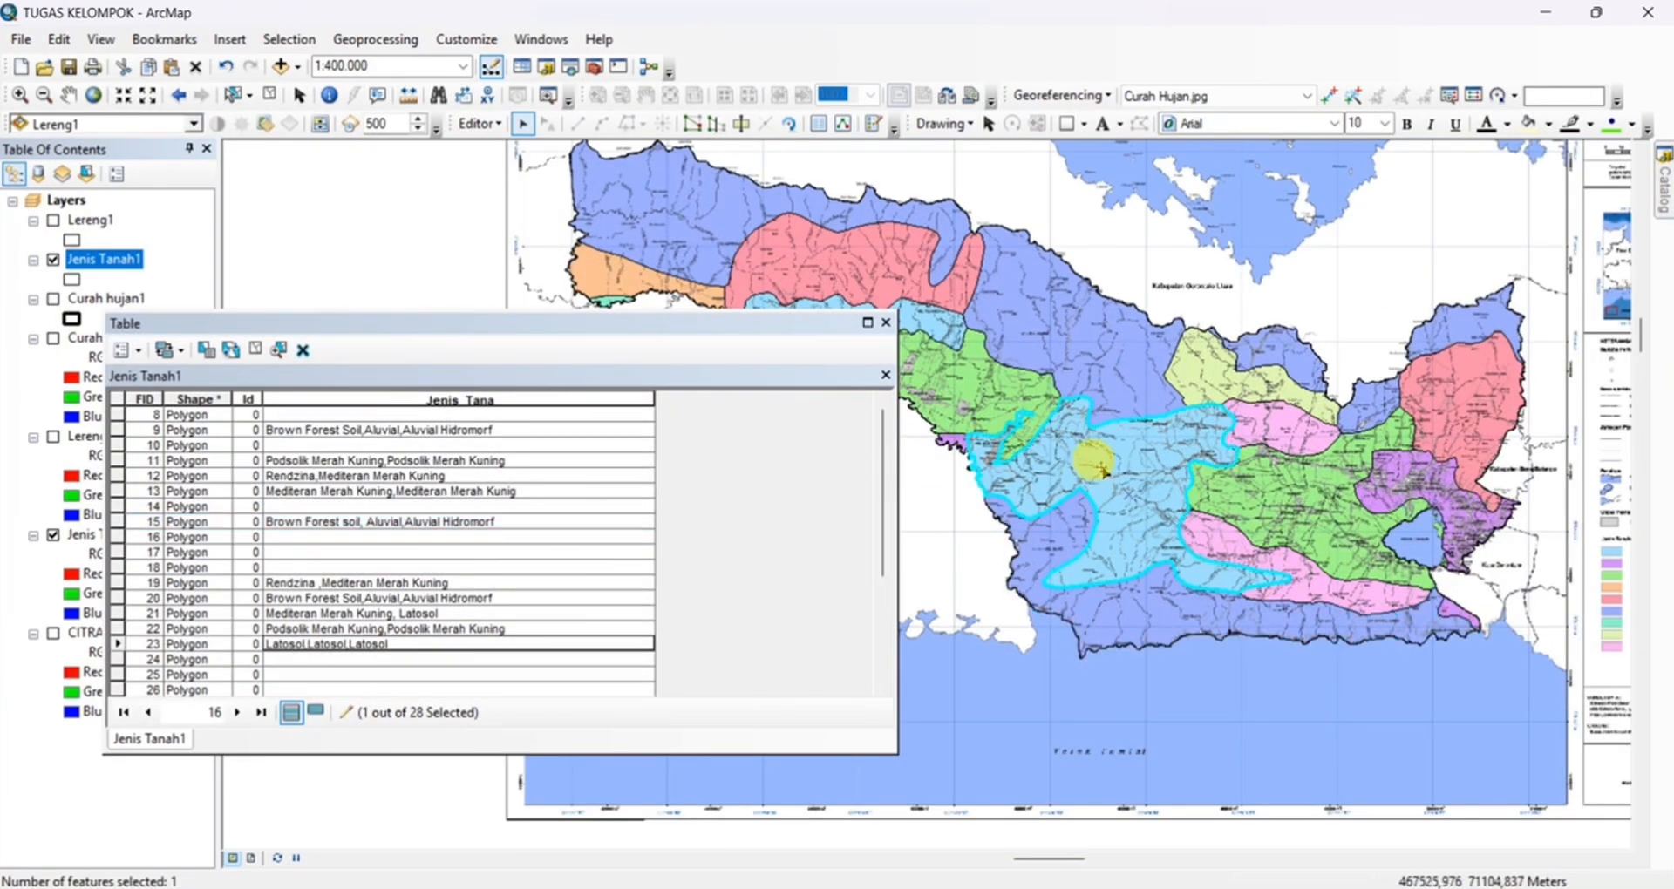
{"action": "scroll", "coordinate": [915, 462], "scroll_direction": "down", "scroll_amount": 1}
{"action": "left_click", "coordinate": [1147, 382]}
{"action": "scroll", "coordinate": [1049, 422], "scroll_direction": "up", "scroll_amount": 1}
{"action": "left_click", "coordinate": [1242, 362]}
{"action": "left_click", "coordinate": [1340, 413]}
{"action": "left_click", "coordinate": [1255, 440]}
{"action": "left_click", "coordinate": [1276, 509]}
{"action": "scroll", "coordinate": [474, 512], "scroll_direction": "down", "scroll_amount": 2}
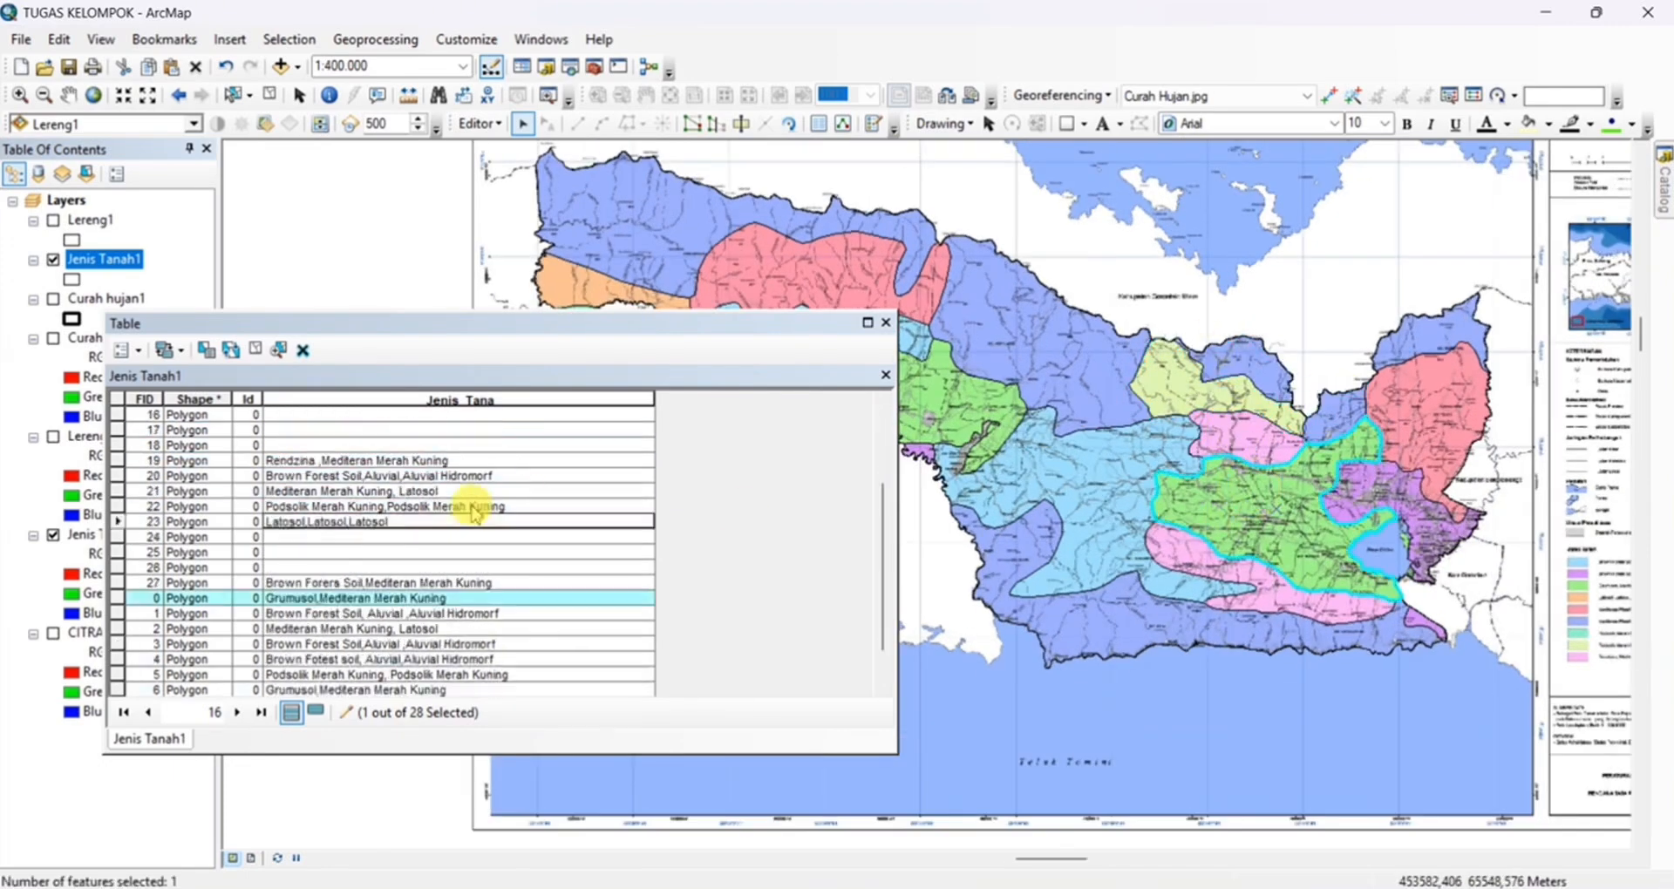
{"action": "scroll", "coordinate": [475, 512], "scroll_direction": "up", "scroll_amount": 2}
{"action": "left_click", "coordinate": [1109, 549]}
{"action": "left_click", "coordinate": [1264, 590]}
{"action": "left_click", "coordinate": [1276, 509]}
{"action": "scroll", "coordinate": [530, 500], "scroll_direction": "down", "scroll_amount": 1}
{"action": "scroll", "coordinate": [530, 500], "scroll_direction": "up", "scroll_amount": 1}
Select the eastern purple FID 17 zone and set its Jenis_Tana value to Brown Forest Soil,Aluvial,Aluvial Hidromorf
{"action": "left_click", "coordinate": [1408, 500]}
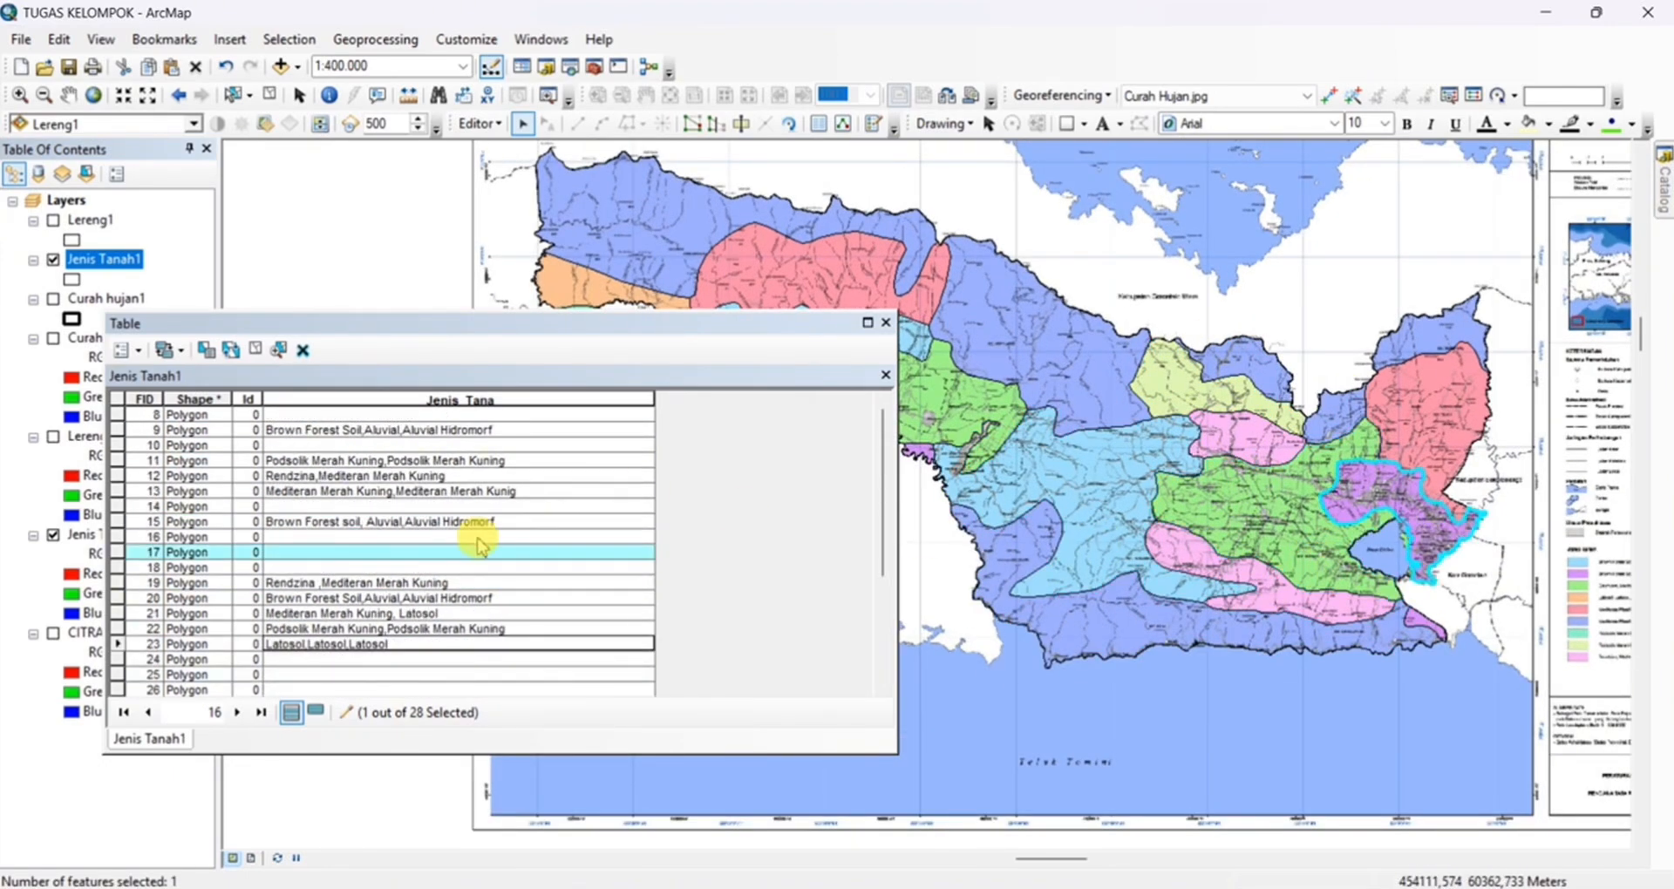
{"action": "scroll", "coordinate": [1429, 556], "scroll_direction": "up", "scroll_amount": 2}
{"action": "left_click", "coordinate": [509, 553]}
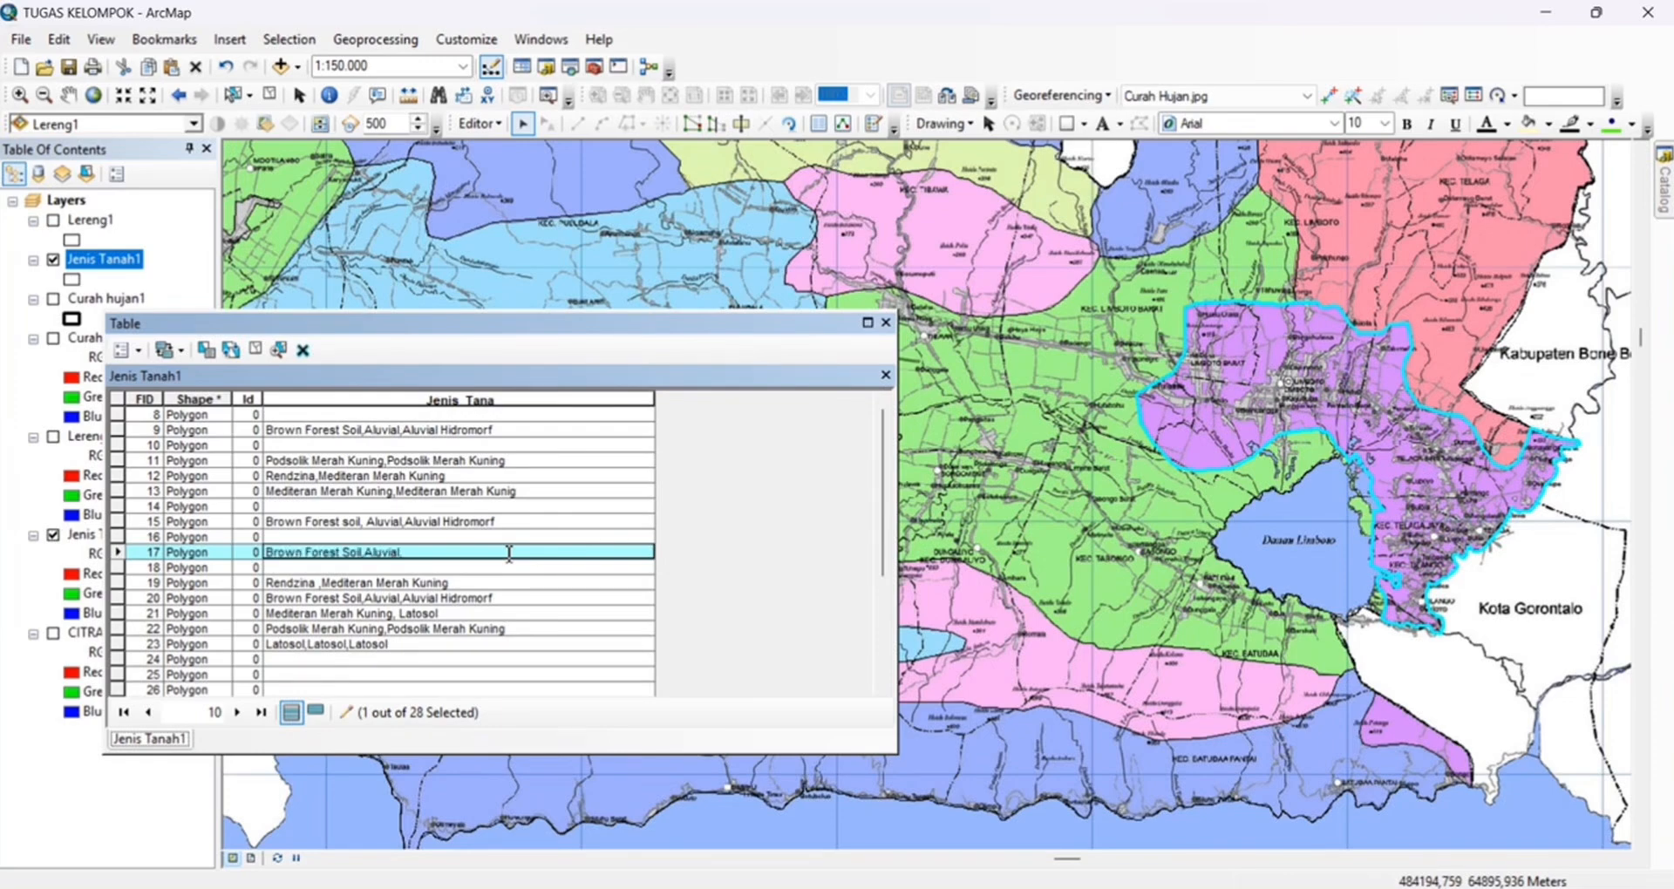
{"action": "scroll", "coordinate": [1121, 299], "scroll_direction": "down", "scroll_amount": 2}
Set the Jenis_Tana value of the small southeastern purple FID 14 zone to Brown Forest Soil,Aluvial ,Aluvial Hidromorf
{"action": "left_click", "coordinate": [1299, 576]}
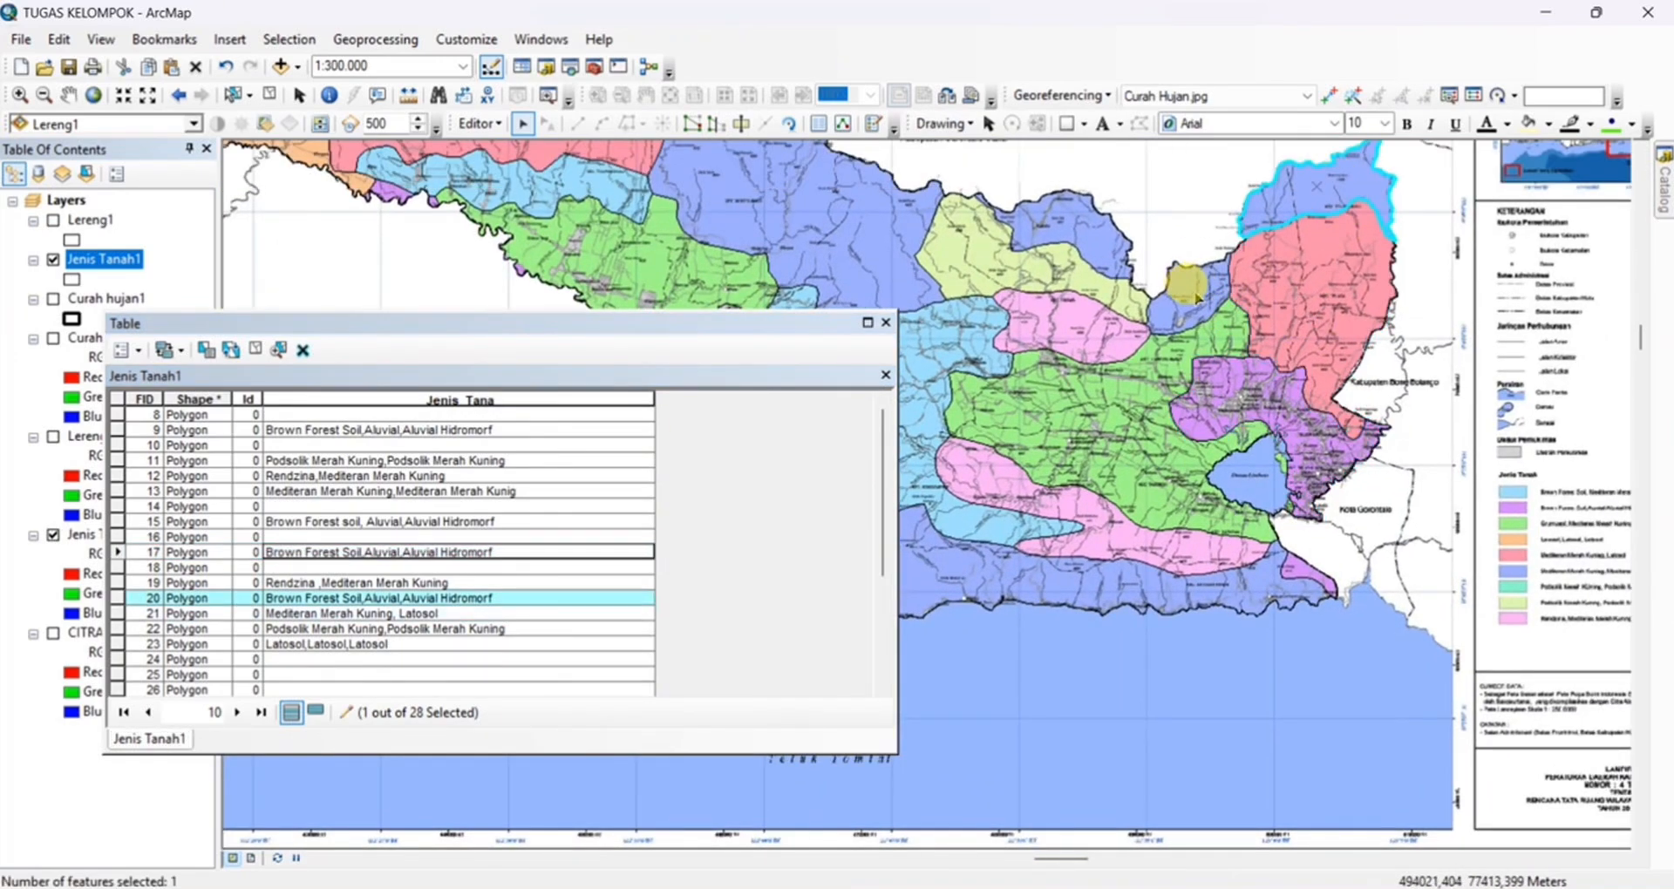
{"action": "scroll", "coordinate": [1299, 575], "scroll_direction": "up", "scroll_amount": 2}
{"action": "left_click", "coordinate": [387, 507]}
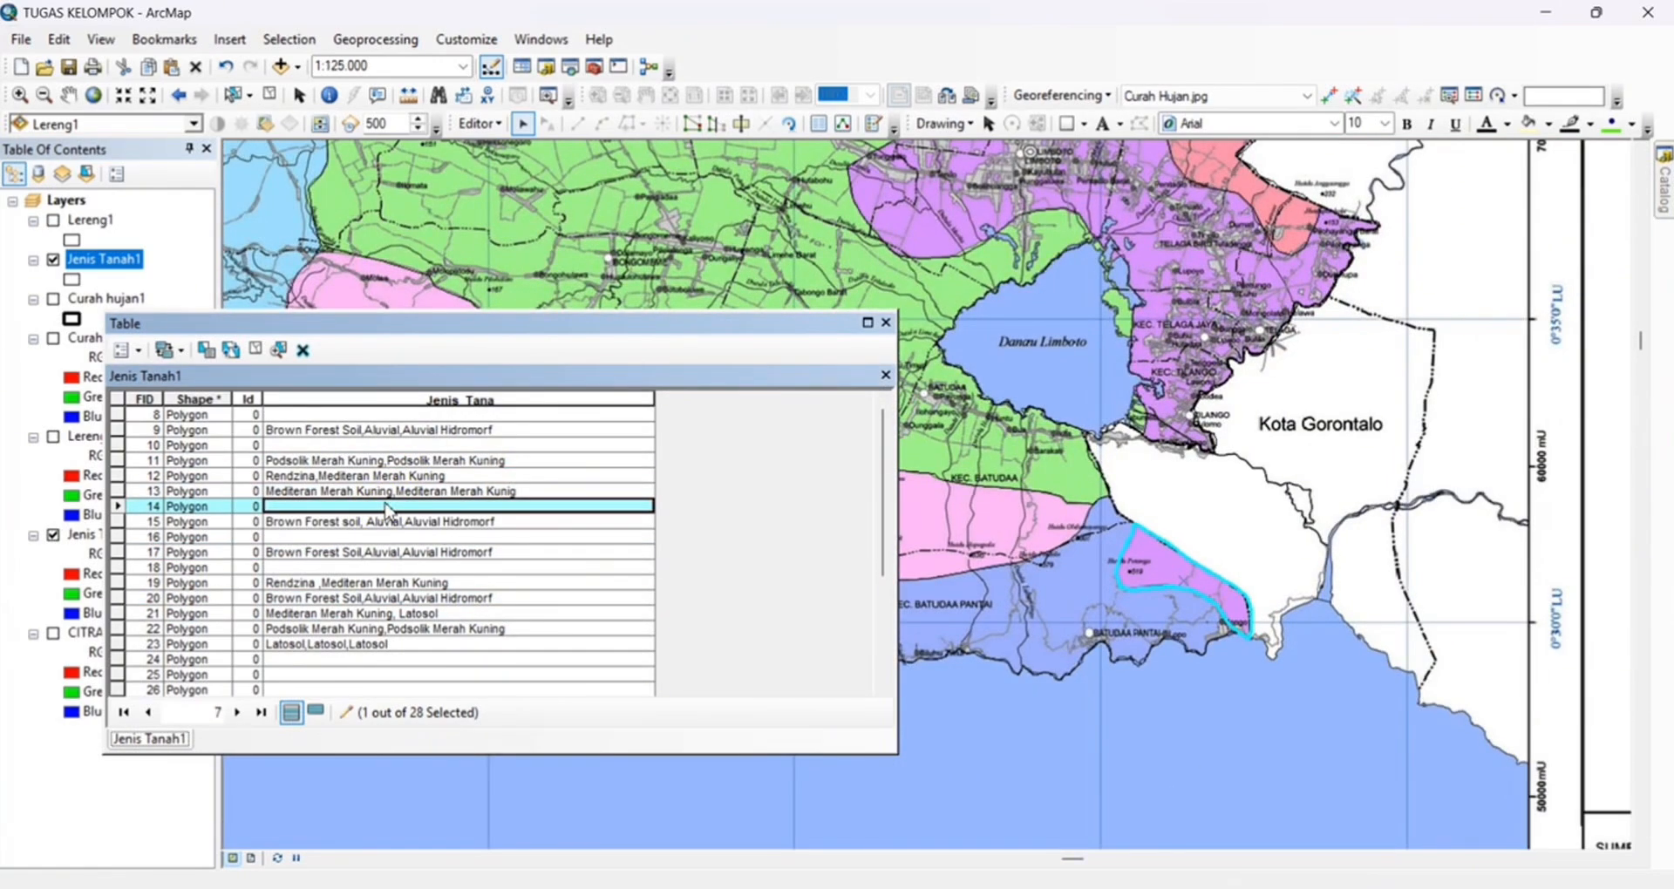
{"action": "type", "text": "Bro"}
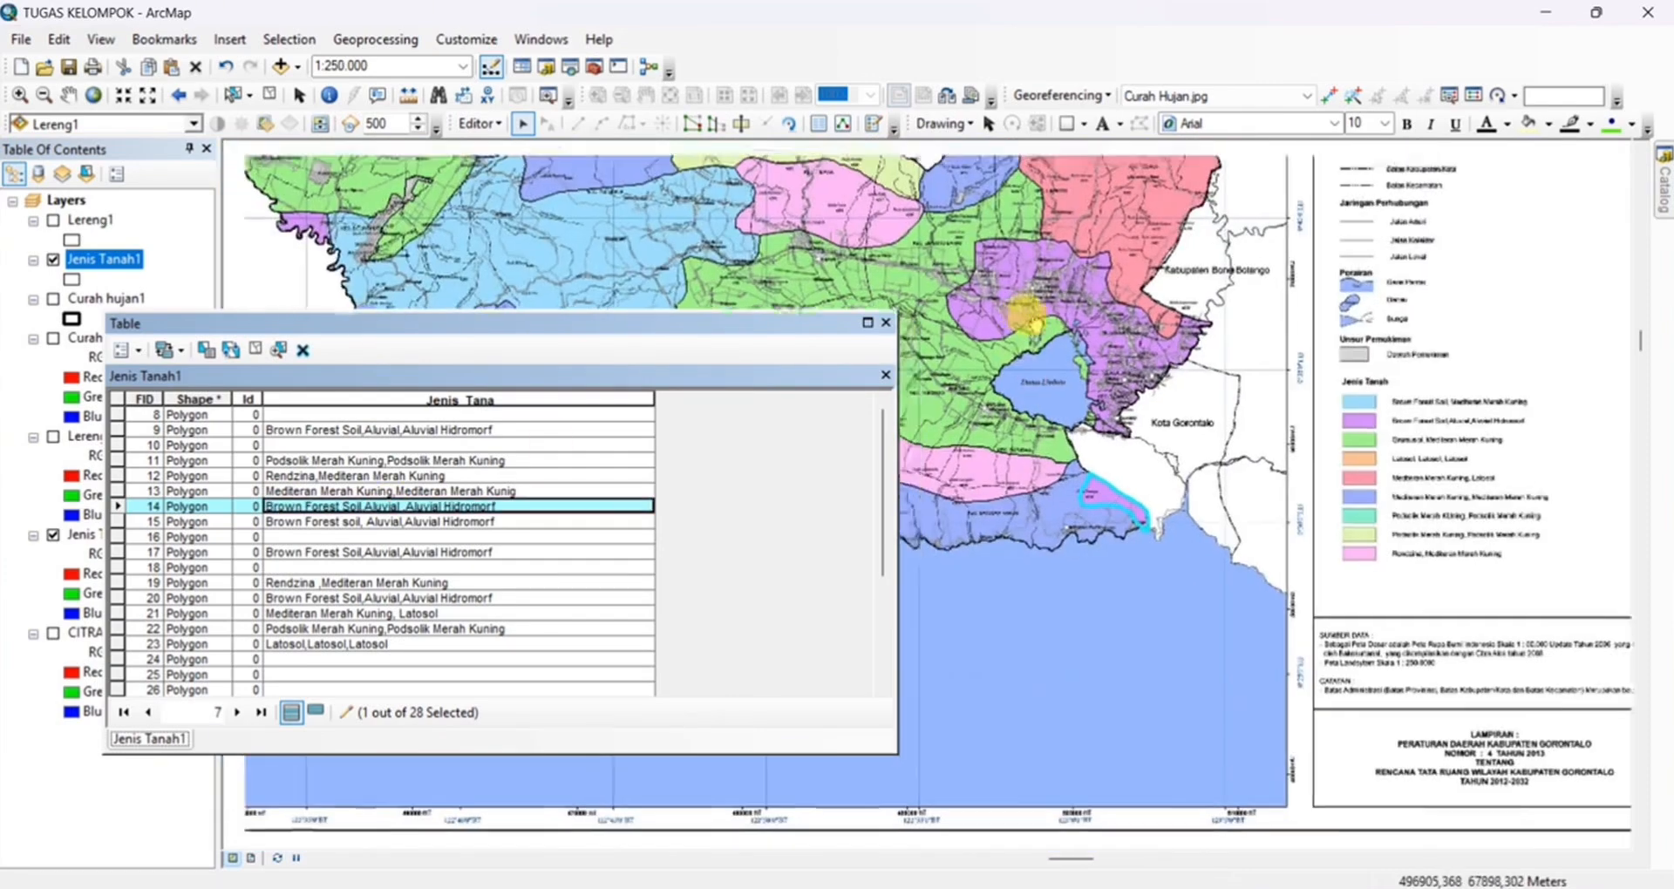
Delete the stray polygon records FID 8, 10 and 16 from the Jenis Tanah1 attribute table
{"action": "left_click", "coordinate": [116, 415]}
{"action": "left_click", "coordinate": [279, 349]}
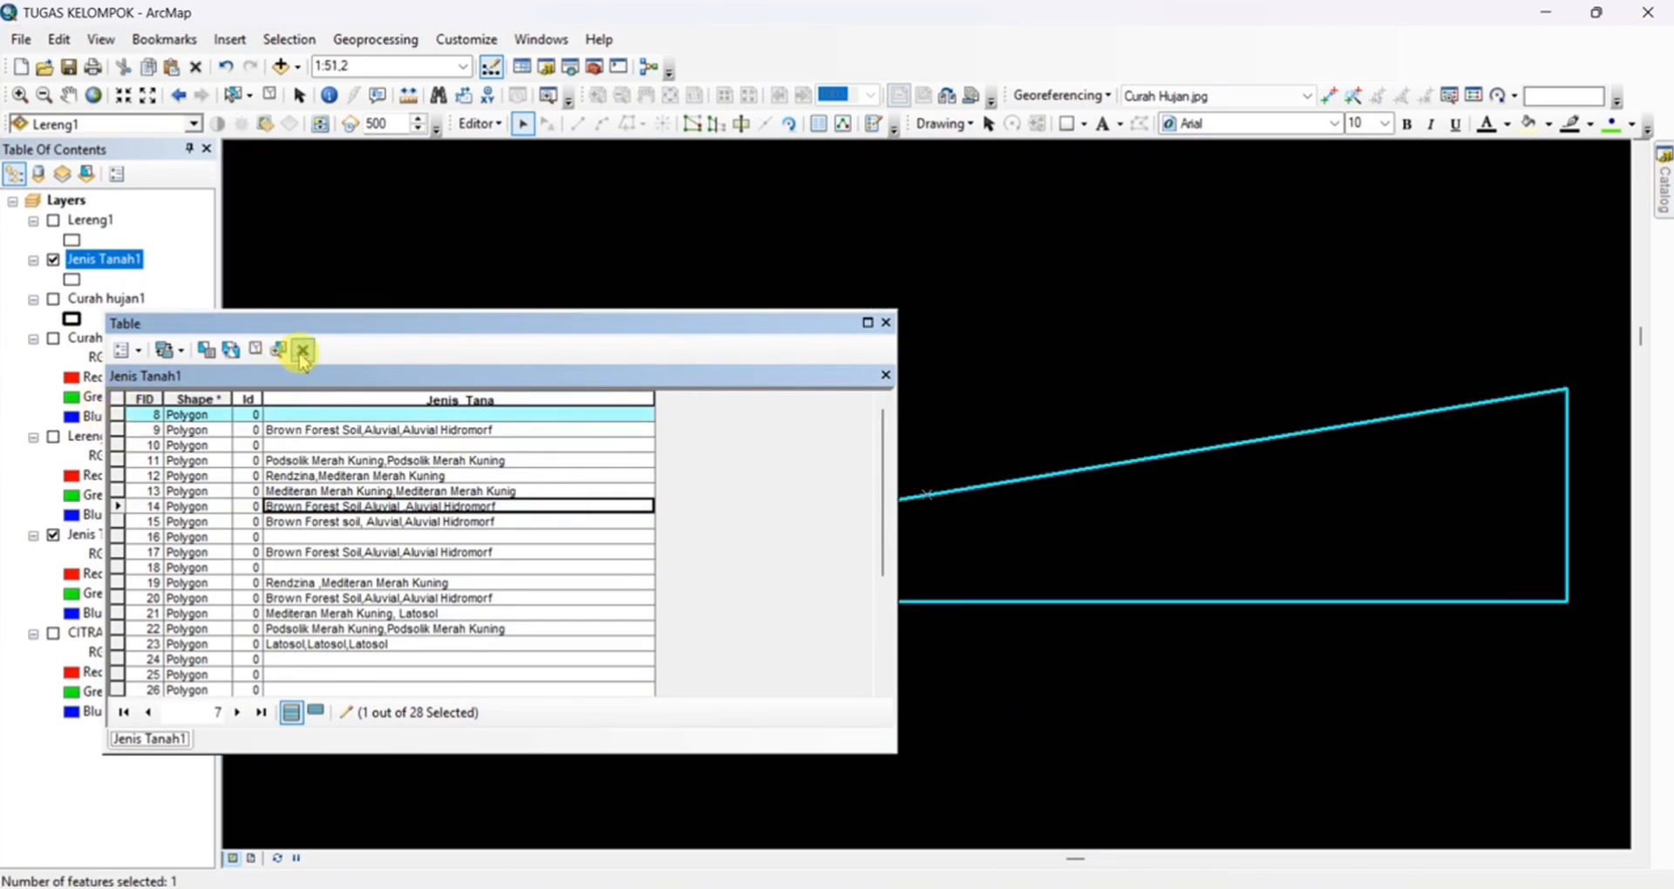
{"action": "left_click", "coordinate": [303, 350]}
{"action": "double_click", "coordinate": [117, 430]}
{"action": "left_click", "coordinate": [303, 351]}
{"action": "double_click", "coordinate": [119, 506]}
{"action": "left_click", "coordinate": [302, 351]}
Examine the FID 18 polygon on the map to identify which area it covers
{"action": "left_click", "coordinate": [118, 522]}
{"action": "scroll", "coordinate": [670, 288], "scroll_direction": "down", "scroll_amount": 1}
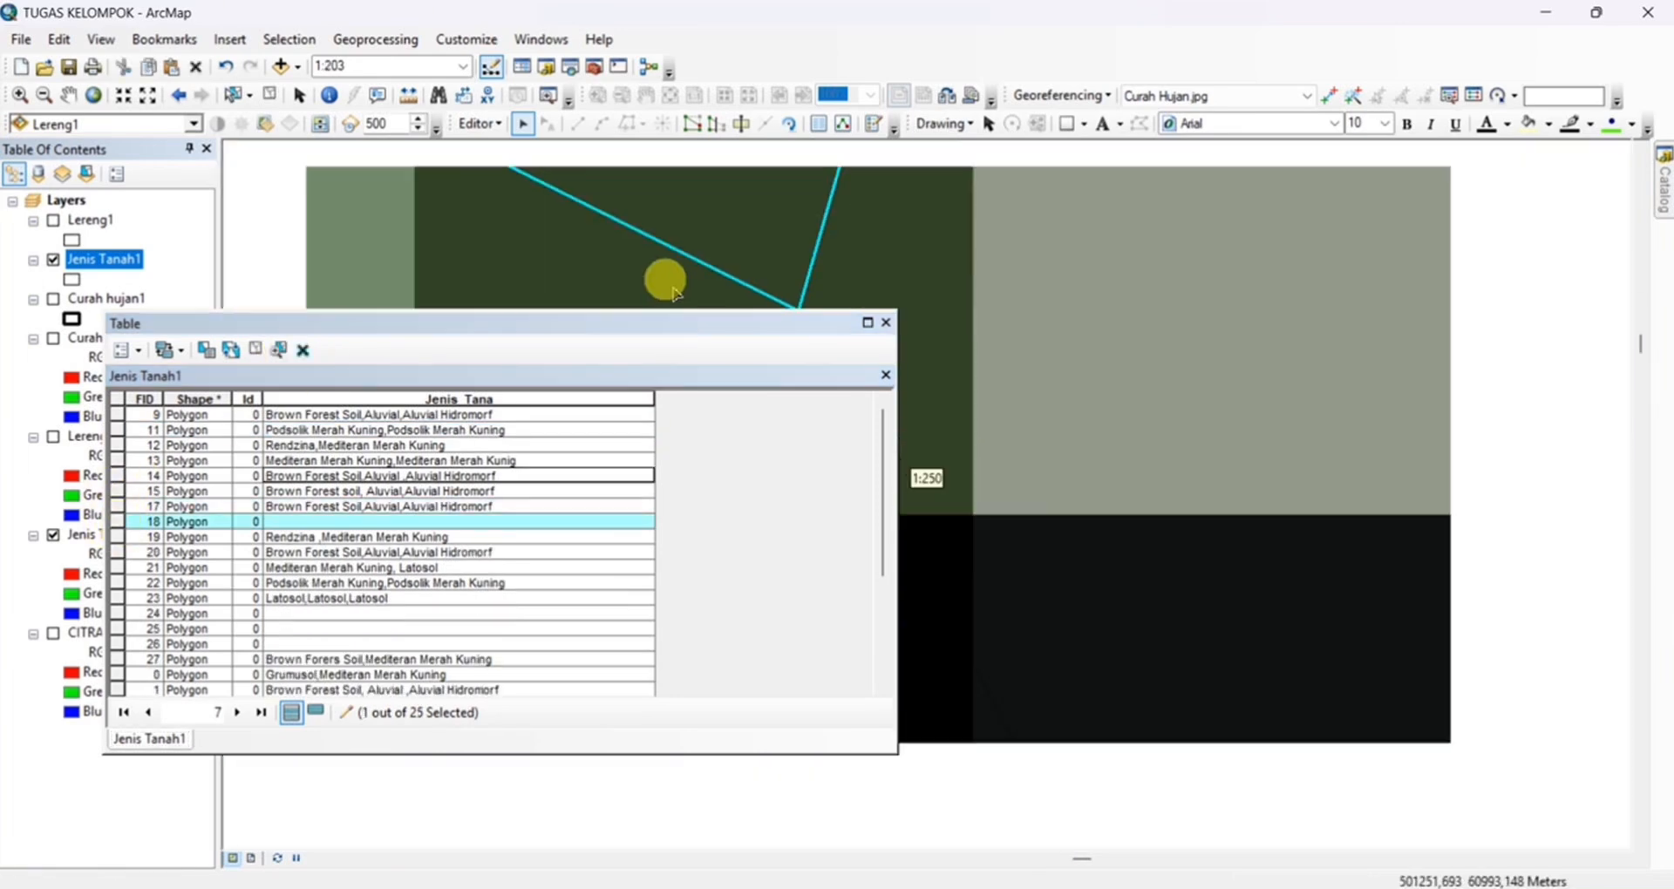
{"action": "scroll", "coordinate": [669, 288], "scroll_direction": "down", "scroll_amount": 10}
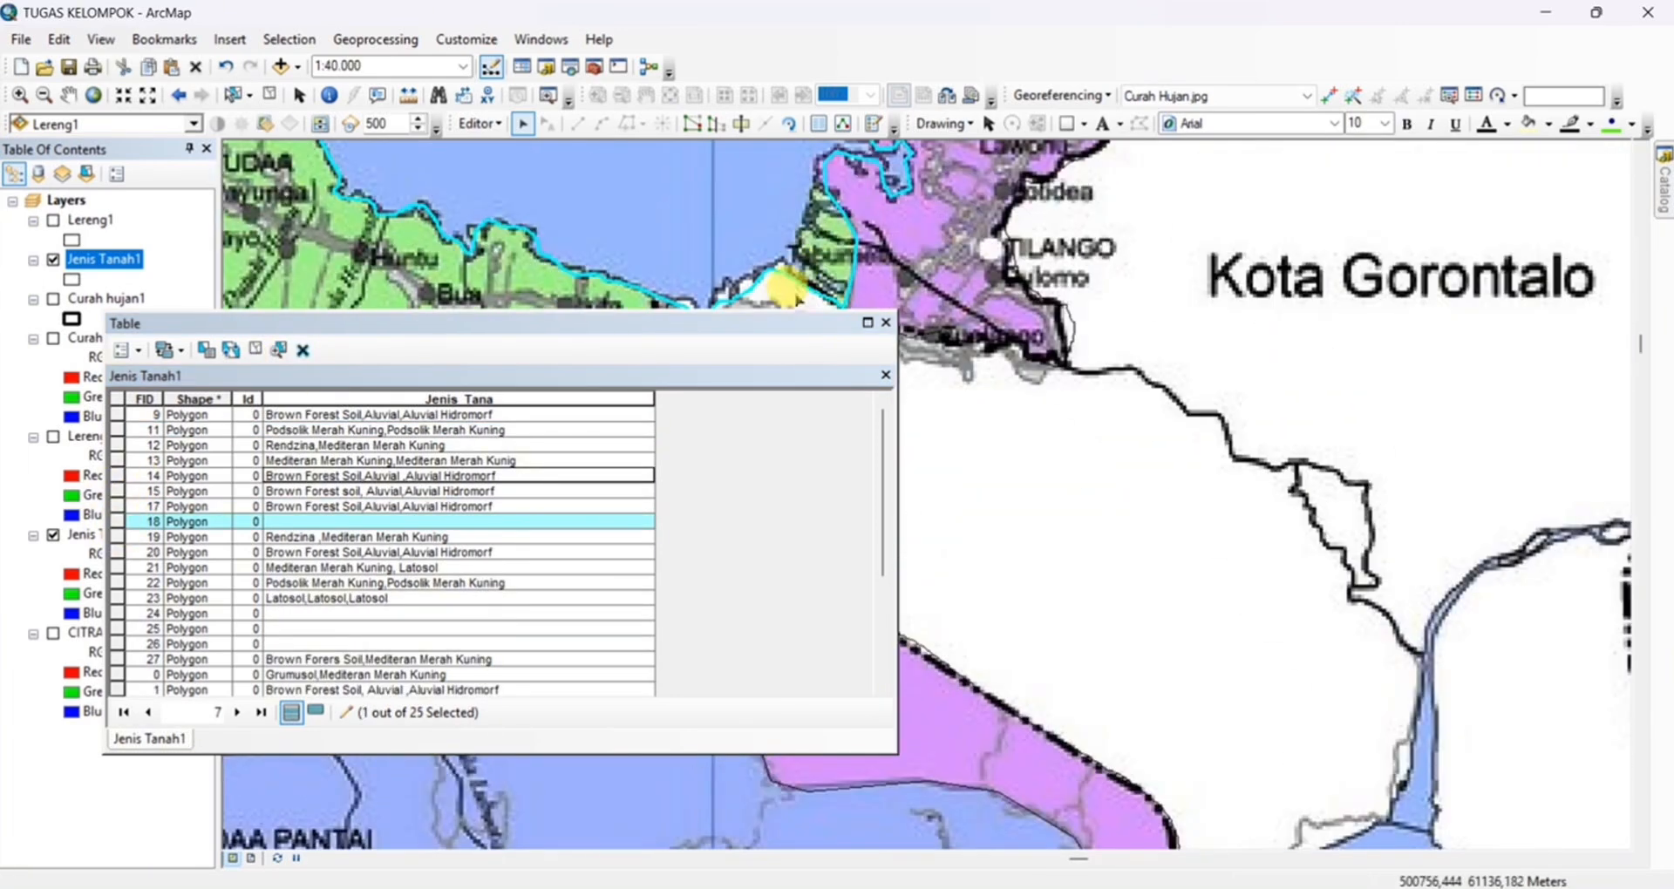
{"action": "scroll", "coordinate": [789, 287], "scroll_direction": "down", "scroll_amount": 3}
Zoom to the purple FID 24 polygon and set its Jenis_Tana value to Brown Forest Soil,Aluvial,Aluvial Hidrmorf
{"action": "left_click", "coordinate": [117, 613]}
{"action": "left_click", "coordinate": [279, 350]}
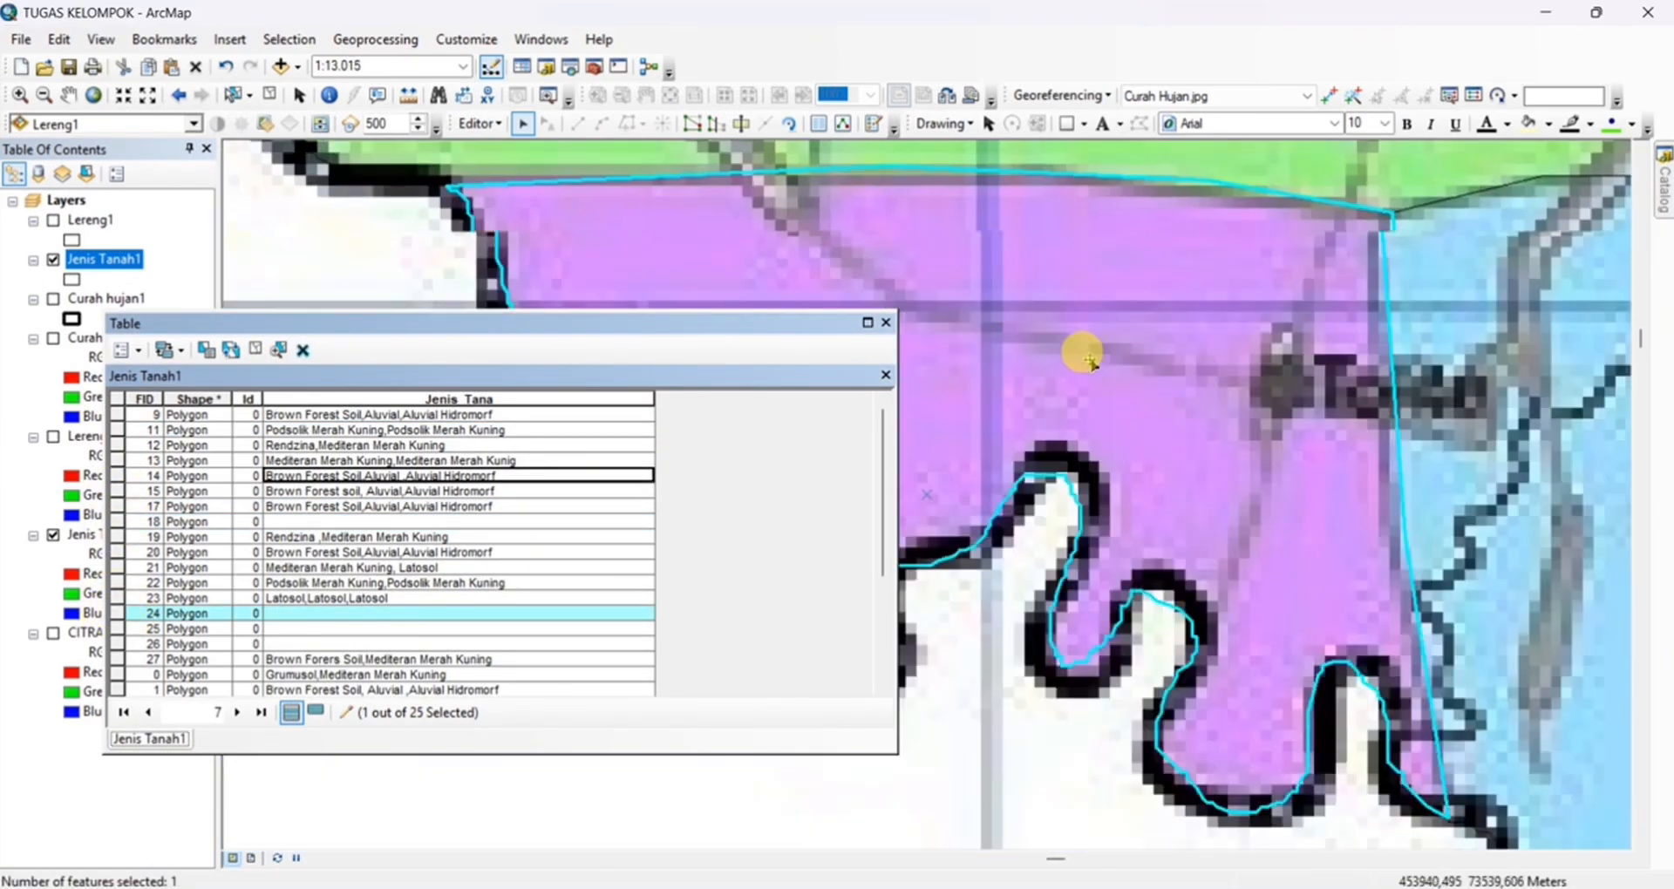
{"action": "scroll", "coordinate": [1090, 360], "scroll_direction": "up", "scroll_amount": 1}
{"action": "left_click", "coordinate": [340, 614]}
{"action": "left_click", "coordinate": [97, 613]}
{"action": "left_click", "coordinate": [341, 614]}
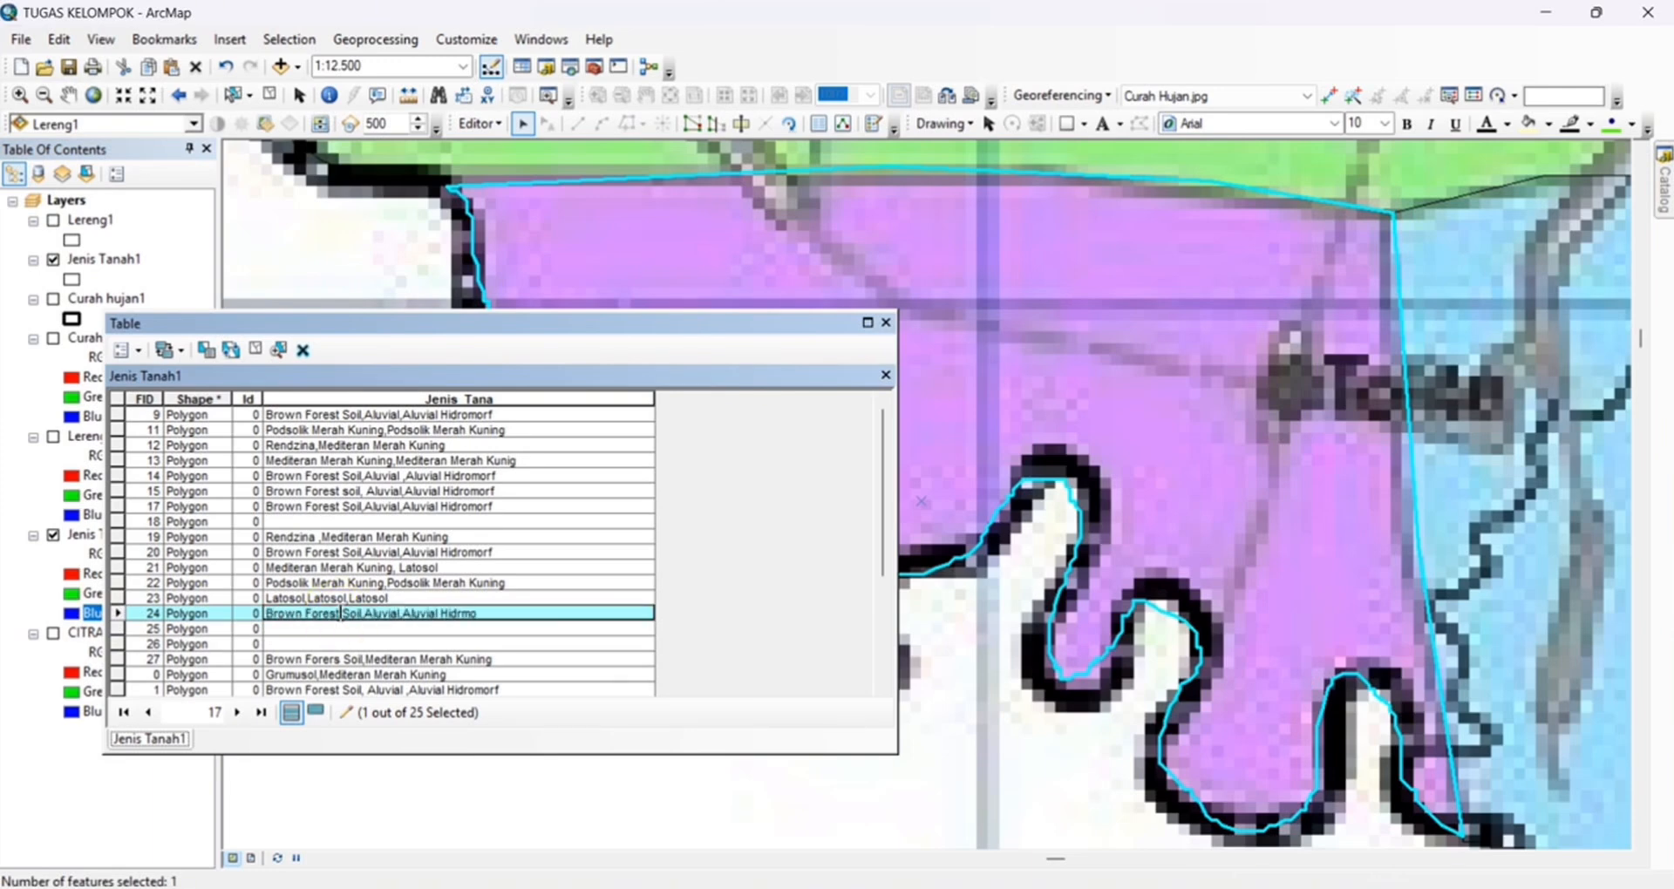
{"action": "type", "text": "rf"}
Zoom to the small FID 26 polygon and set its Jenis_Tana value to Brown Forest Soil ,Aluvial,Aluvial Hidromorf
{"action": "double_click", "coordinate": [117, 522]}
{"action": "scroll", "coordinate": [118, 549], "scroll_direction": "down", "scroll_amount": 2}
{"action": "double_click", "coordinate": [117, 553]}
{"action": "left_click", "coordinate": [443, 553]}
{"action": "type", "text": "Brown Forest Soil ,Aluvial,Aluvial Hid"}
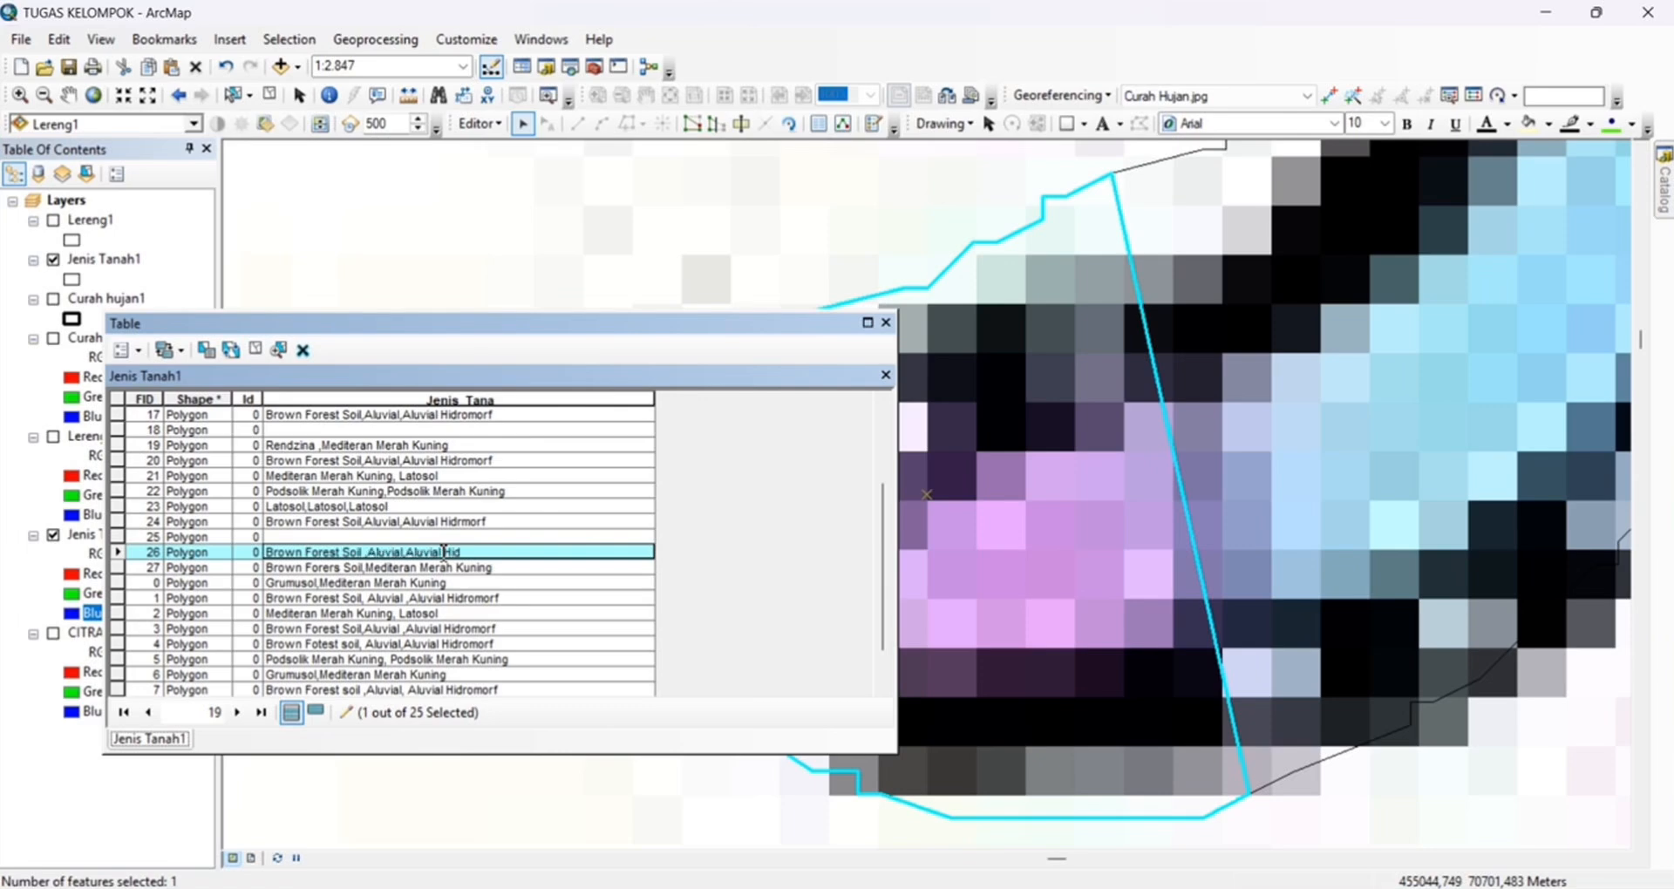
{"action": "type", "text": "romorf"}
Zoom to the small FID 25 polygon and set its Jenis_Tana value to Brown Forest Soil,Aluvial,Aluvial Hidrmorf
{"action": "double_click", "coordinate": [117, 537]}
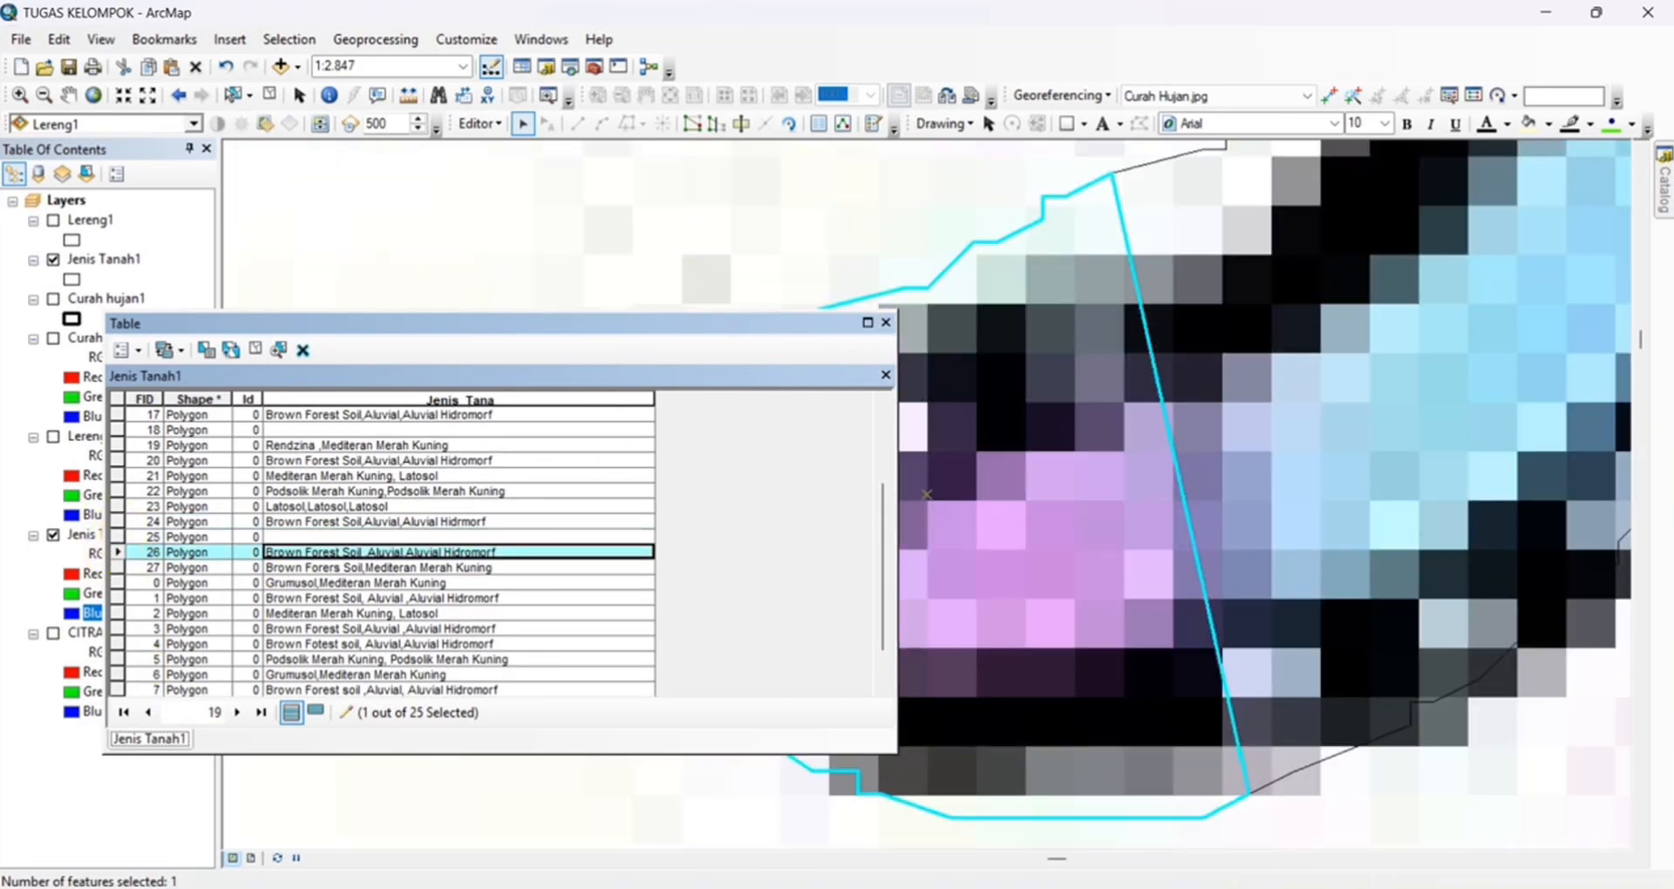
{"action": "left_click", "coordinate": [311, 536]}
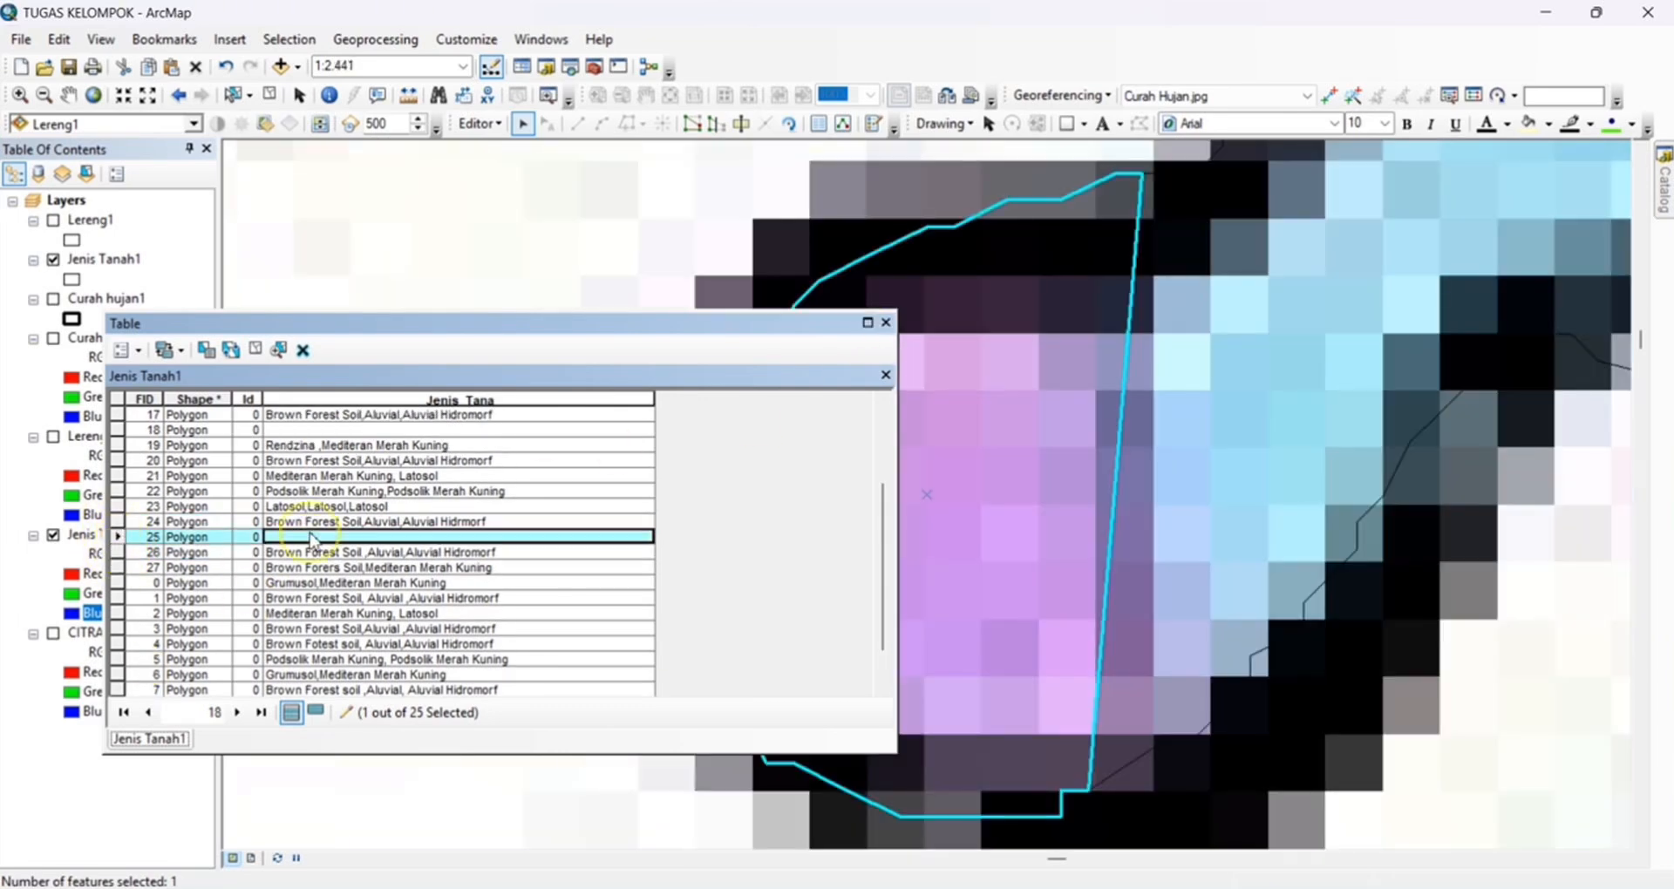
{"action": "type", "text": "Brown Forest Soil,Aluvial,Aluvia"}
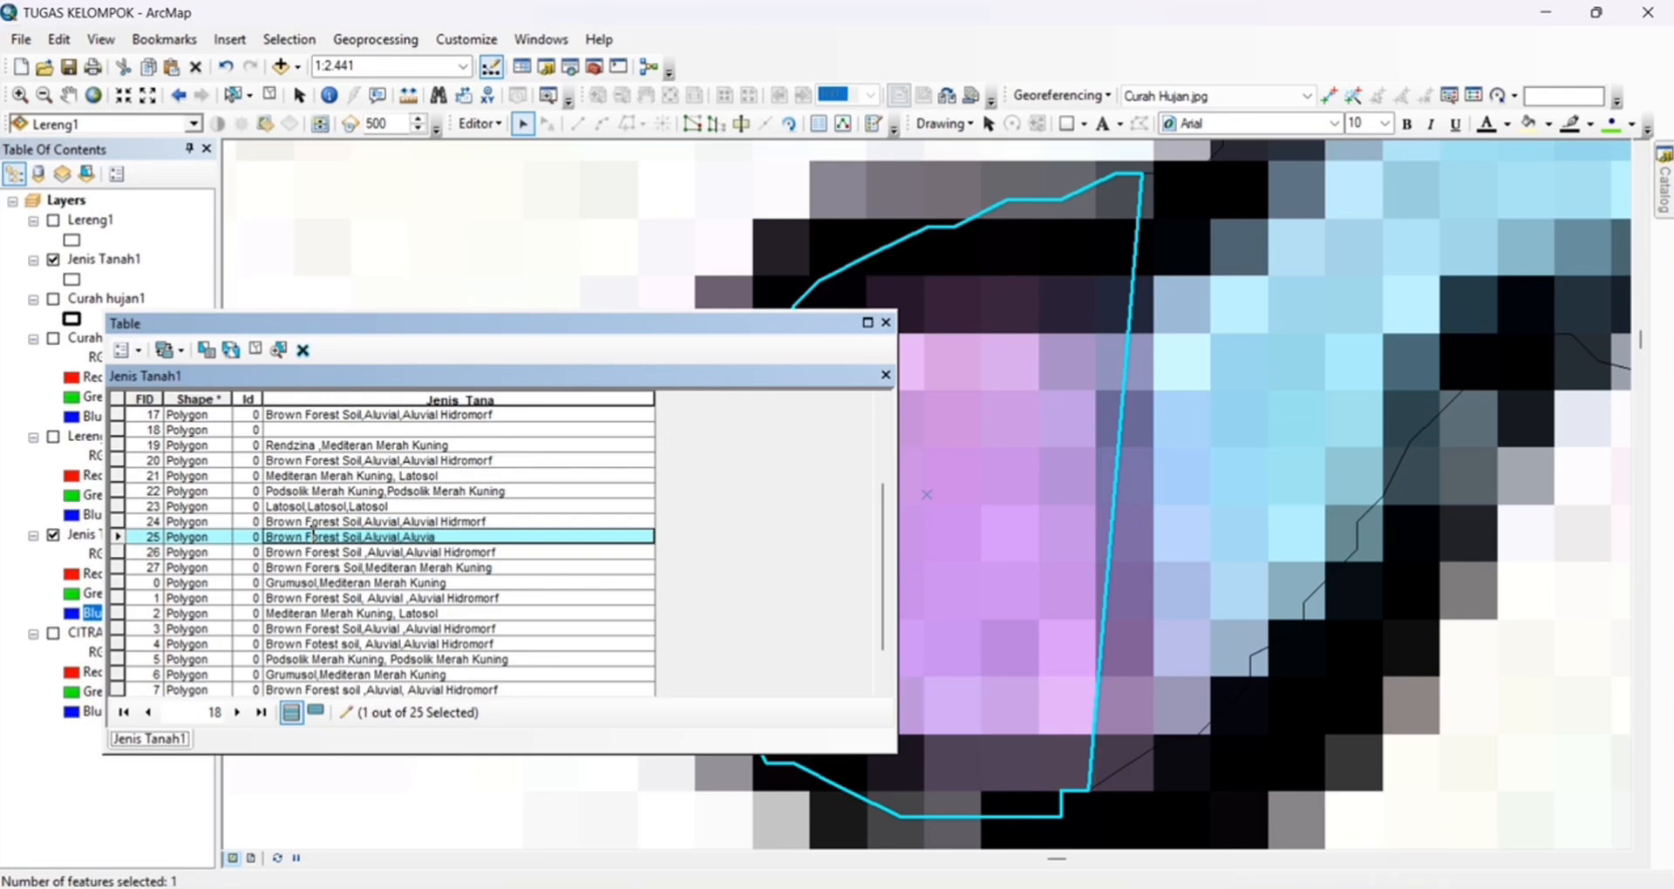
{"action": "type", "text": "rf"}
Stop editing with the edits saved and close the attribute table
{"action": "scroll", "coordinate": [405, 515], "scroll_direction": "down", "scroll_amount": 1}
{"action": "left_click", "coordinate": [479, 124]}
{"action": "left_click", "coordinate": [523, 170]}
{"action": "left_click", "coordinate": [708, 523]}
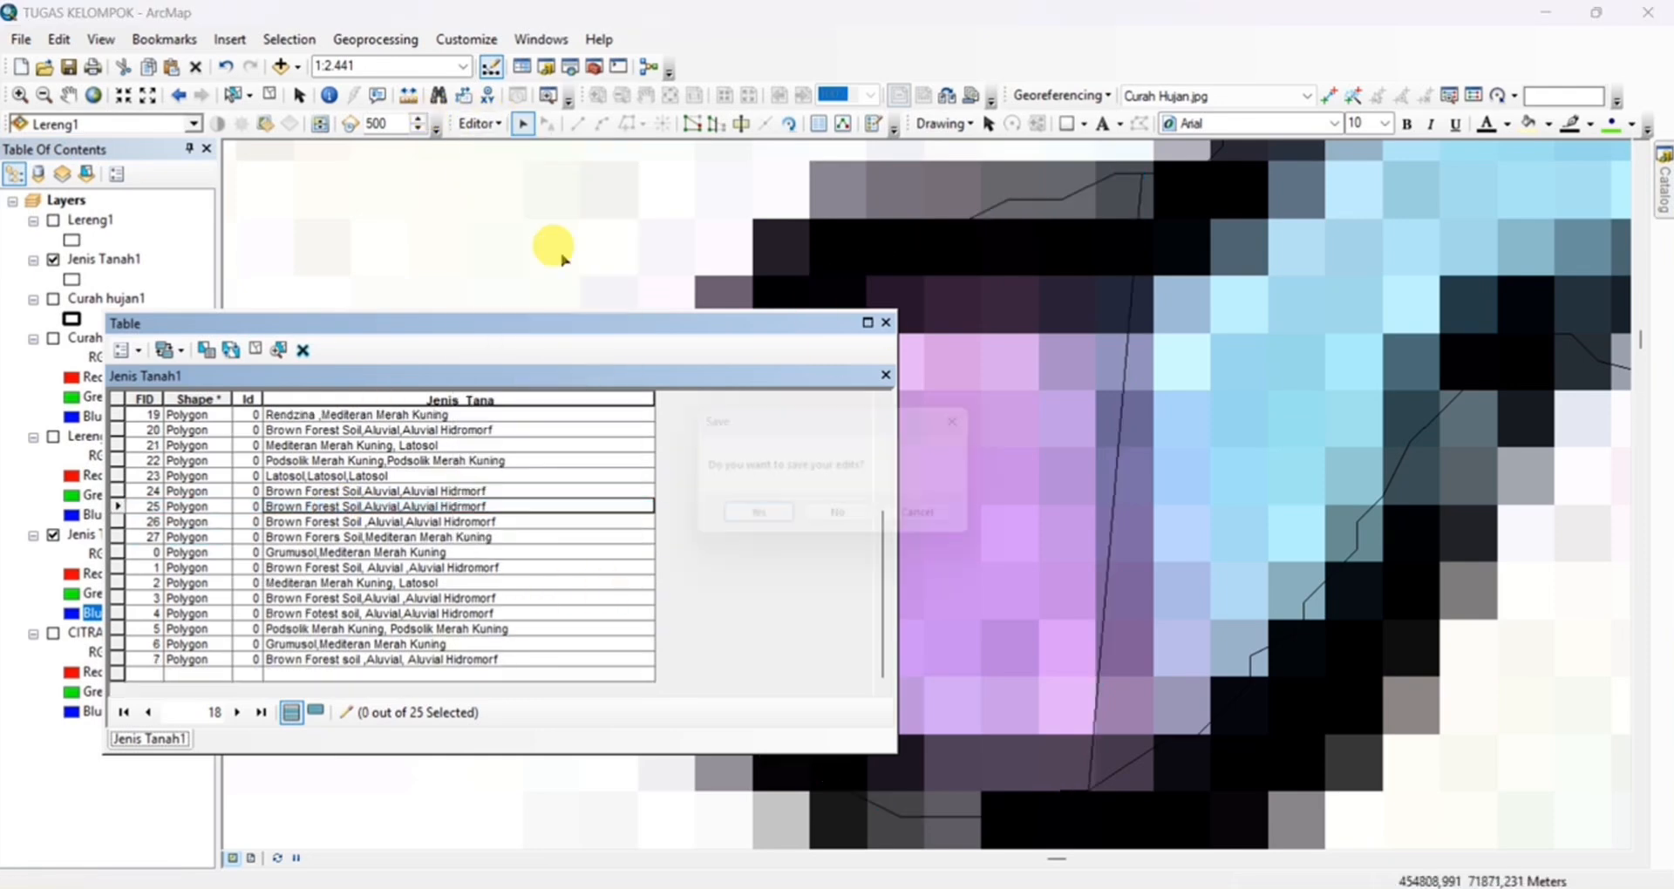
{"action": "left_click", "coordinate": [886, 322]}
Zoom to the Jenis Tanah1 layer and review its attribute table
{"action": "right_click", "coordinate": [100, 259]}
{"action": "left_click", "coordinate": [165, 378]}
{"action": "right_click", "coordinate": [116, 258]}
{"action": "left_click", "coordinate": [185, 322]}
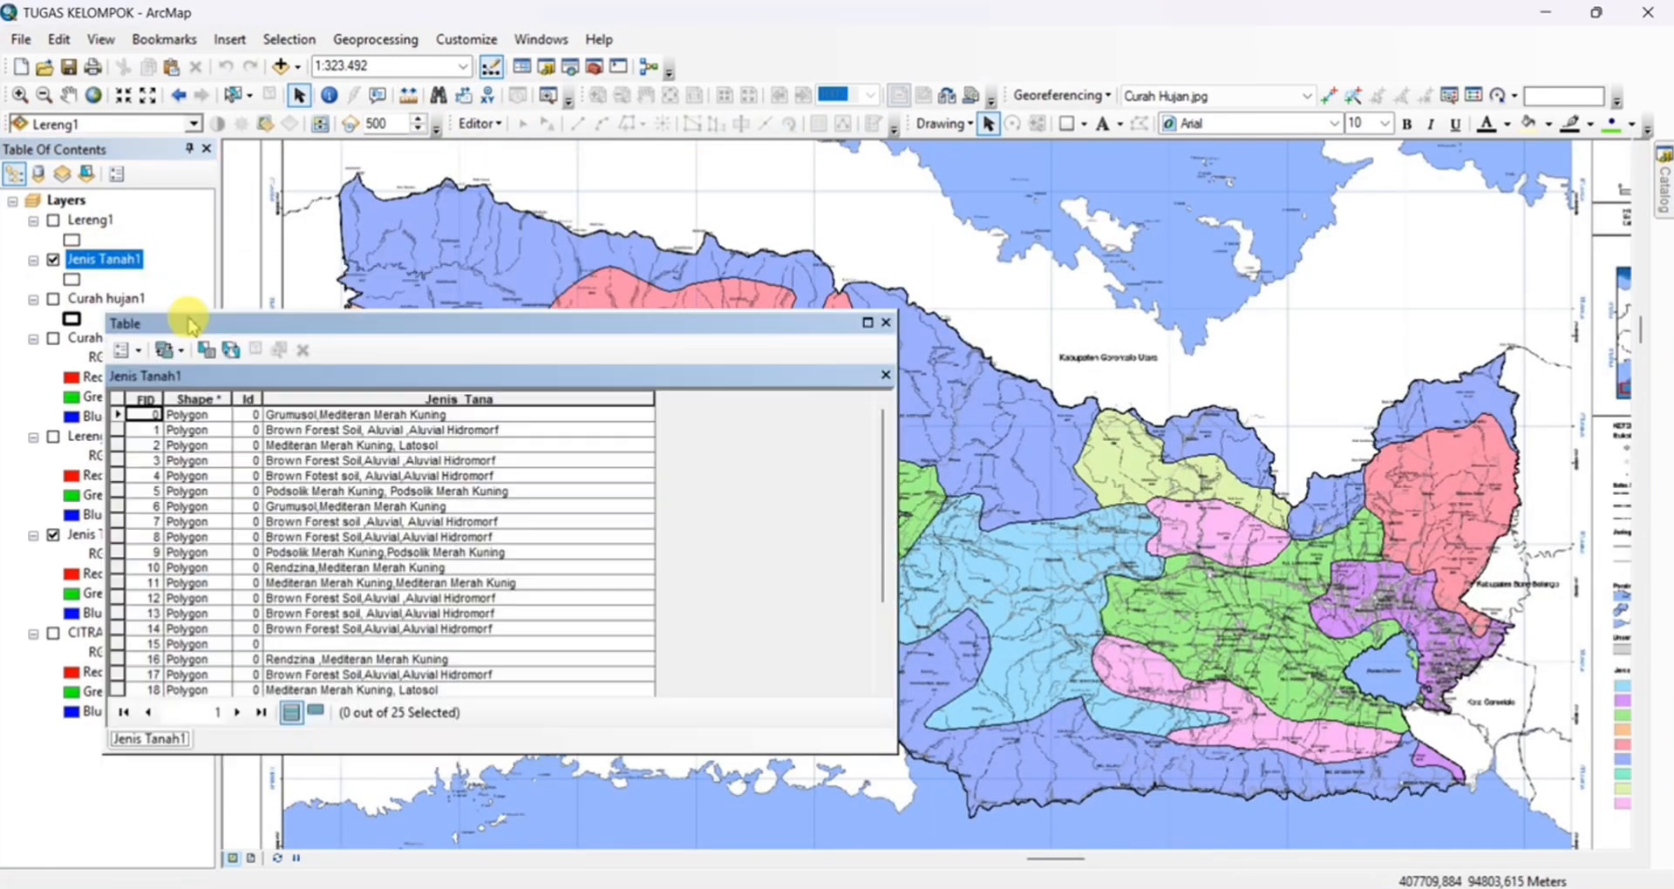
{"action": "scroll", "coordinate": [418, 523], "scroll_direction": "down", "scroll_amount": 3}
{"action": "scroll", "coordinate": [418, 523], "scroll_direction": "up", "scroll_amount": 3}
{"action": "left_click", "coordinate": [886, 323]}
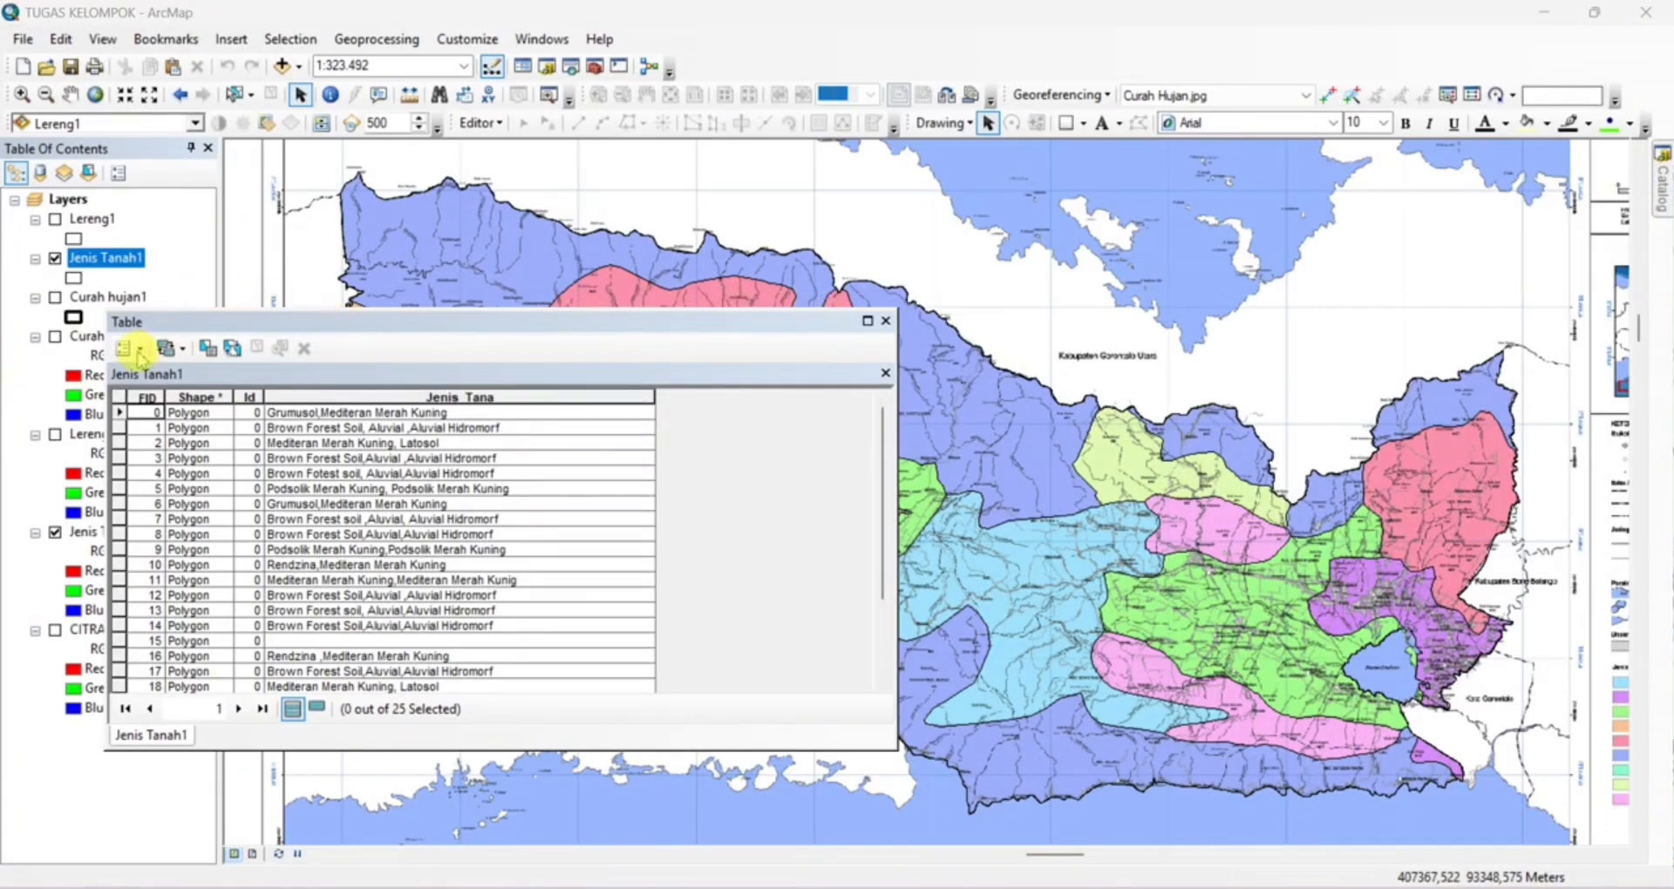
Add a Double field named SKOR_11 to the Jenis Tanah1 table and start an edit session
{"action": "left_click", "coordinate": [126, 350]}
{"action": "left_click", "coordinate": [185, 500]}
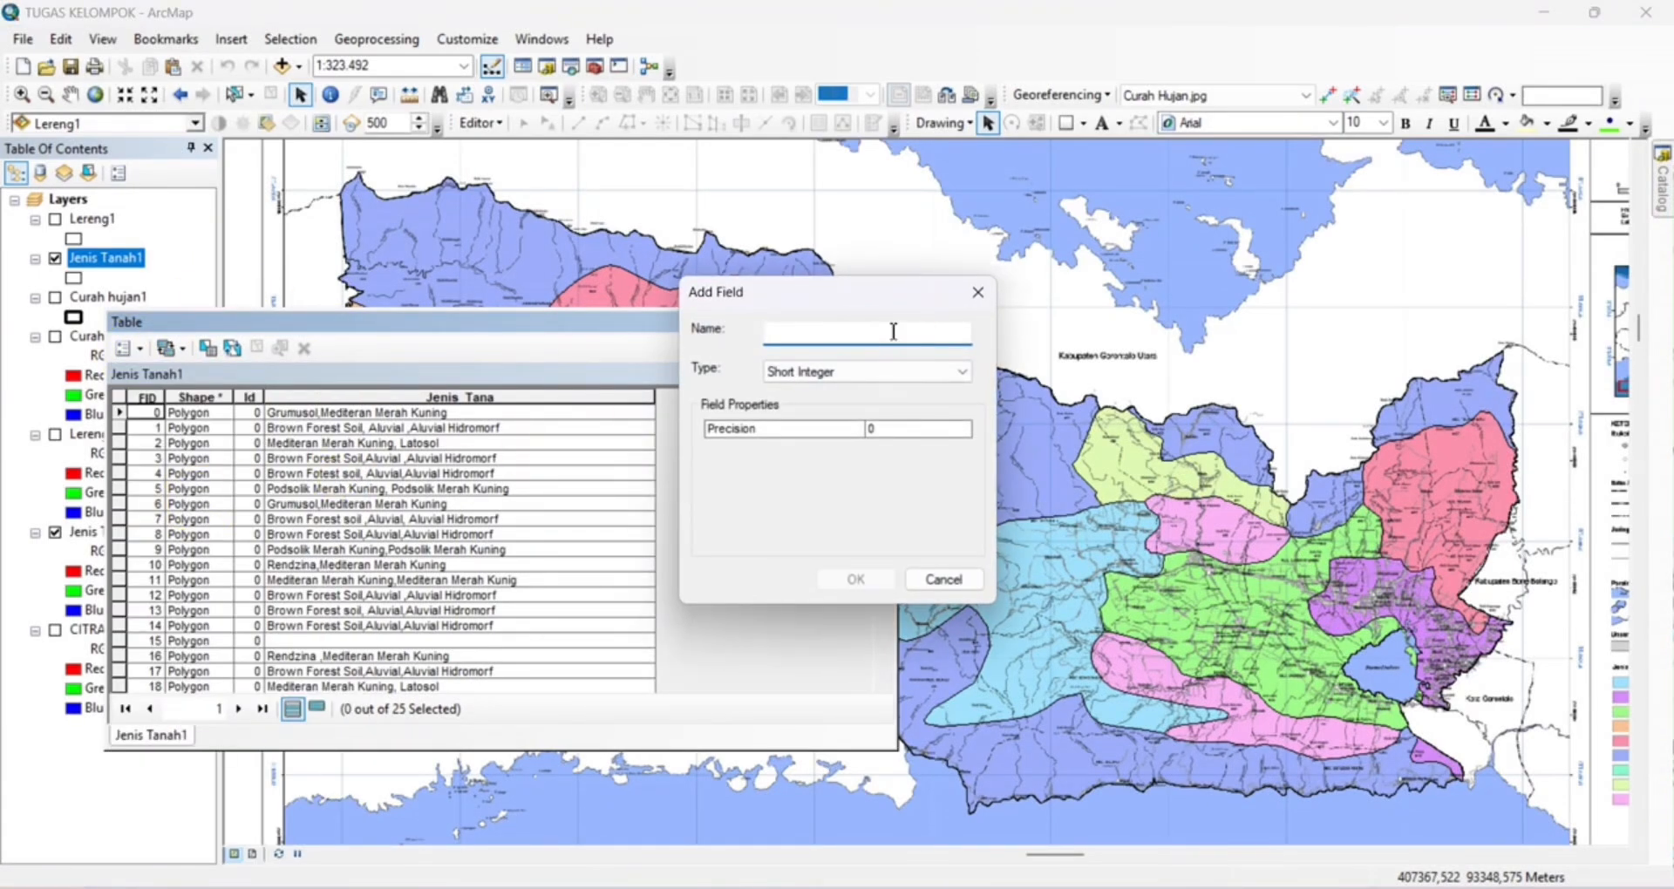
{"action": "type", "text": "SKOR 11"}
{"action": "left_click", "coordinate": [959, 371]}
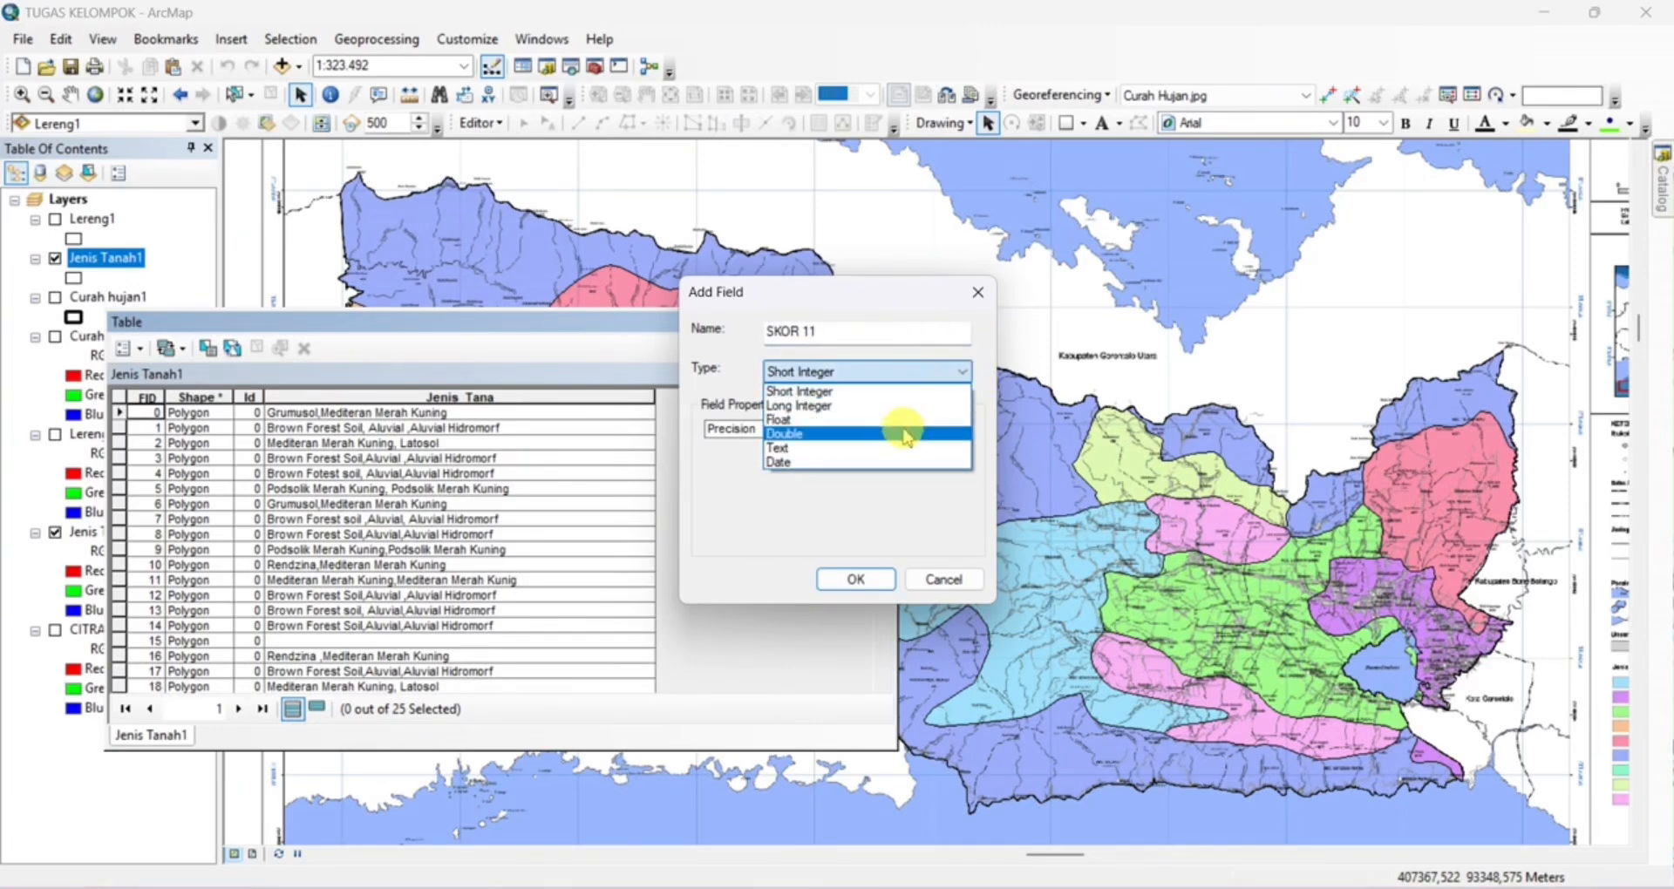
{"action": "left_click", "coordinate": [907, 434]}
{"action": "left_click", "coordinate": [867, 579]}
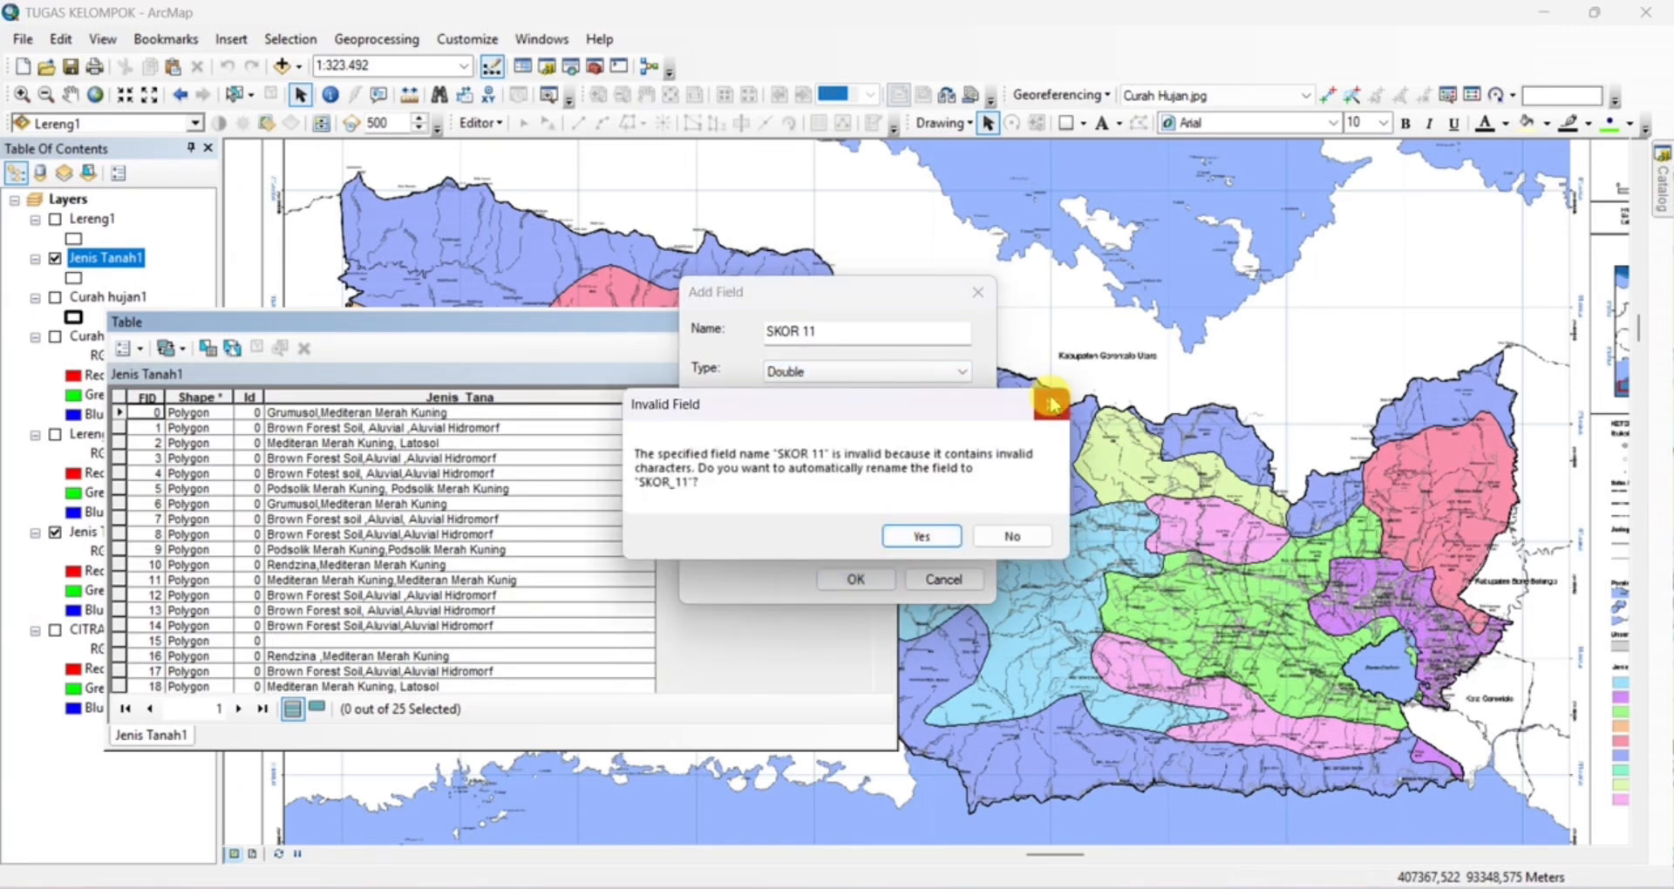
{"action": "left_click", "coordinate": [924, 536]}
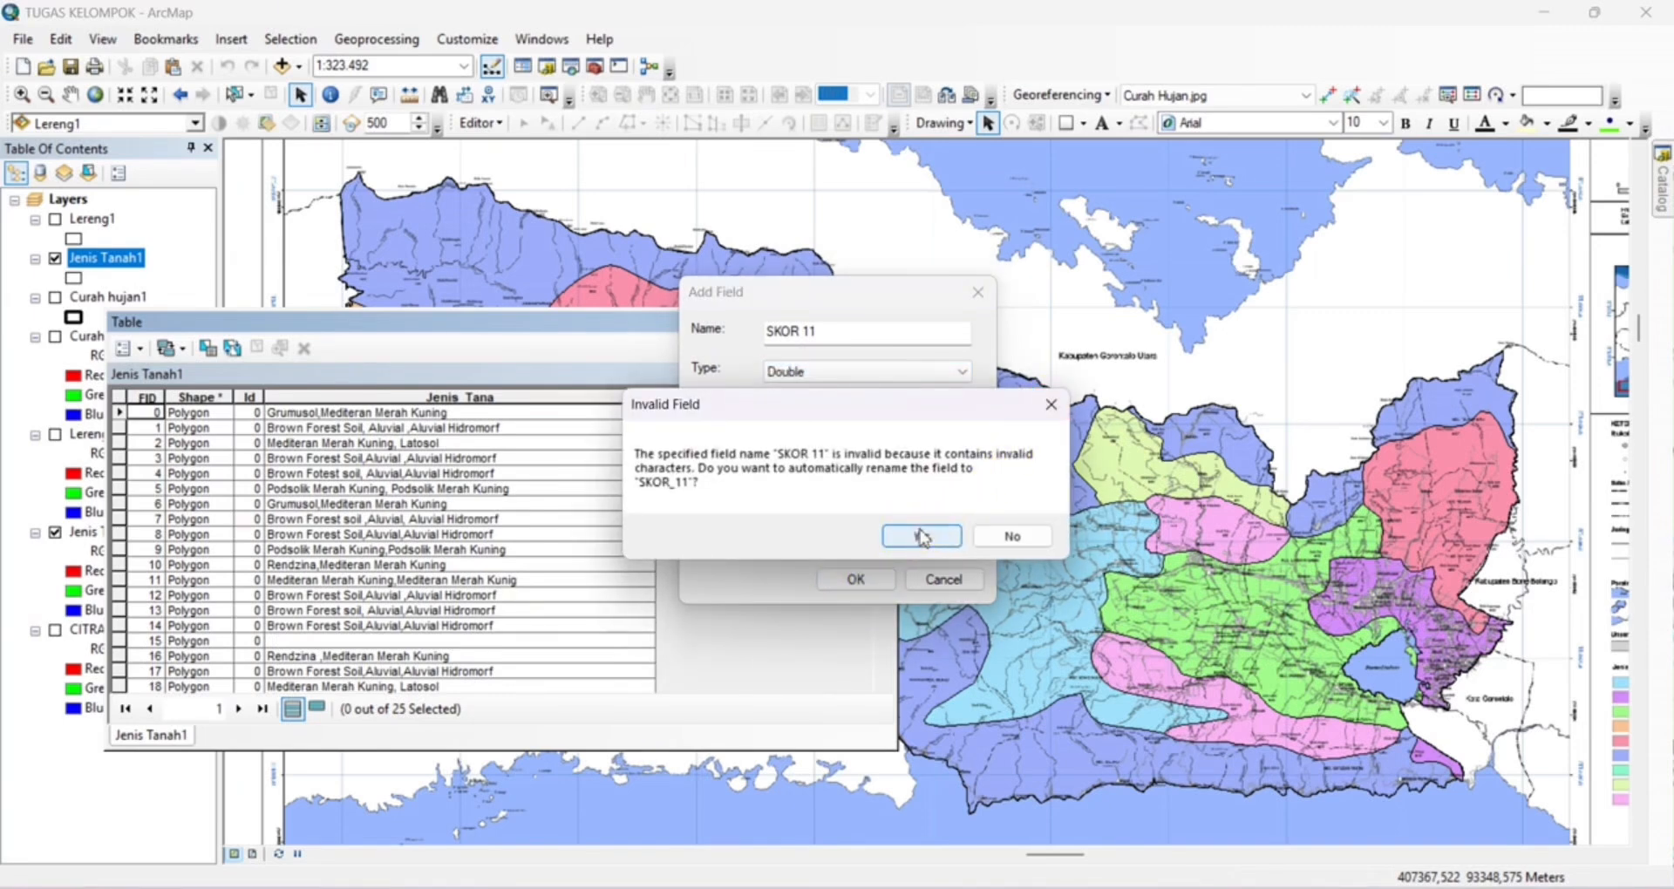
{"action": "left_click", "coordinate": [476, 124]}
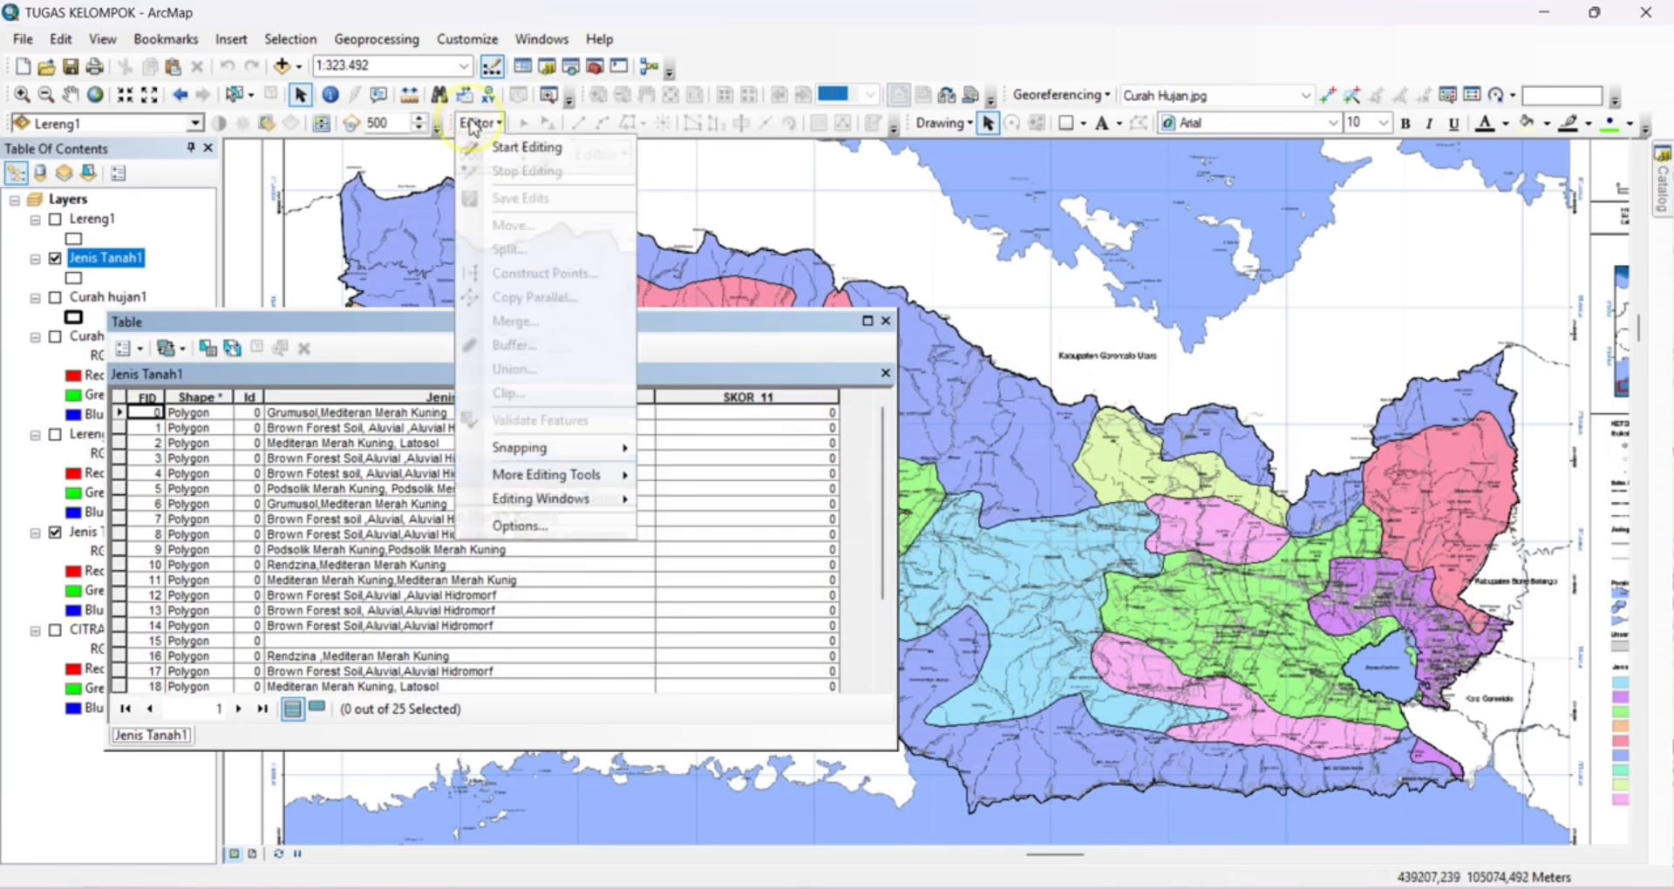
{"action": "left_click", "coordinate": [515, 147]}
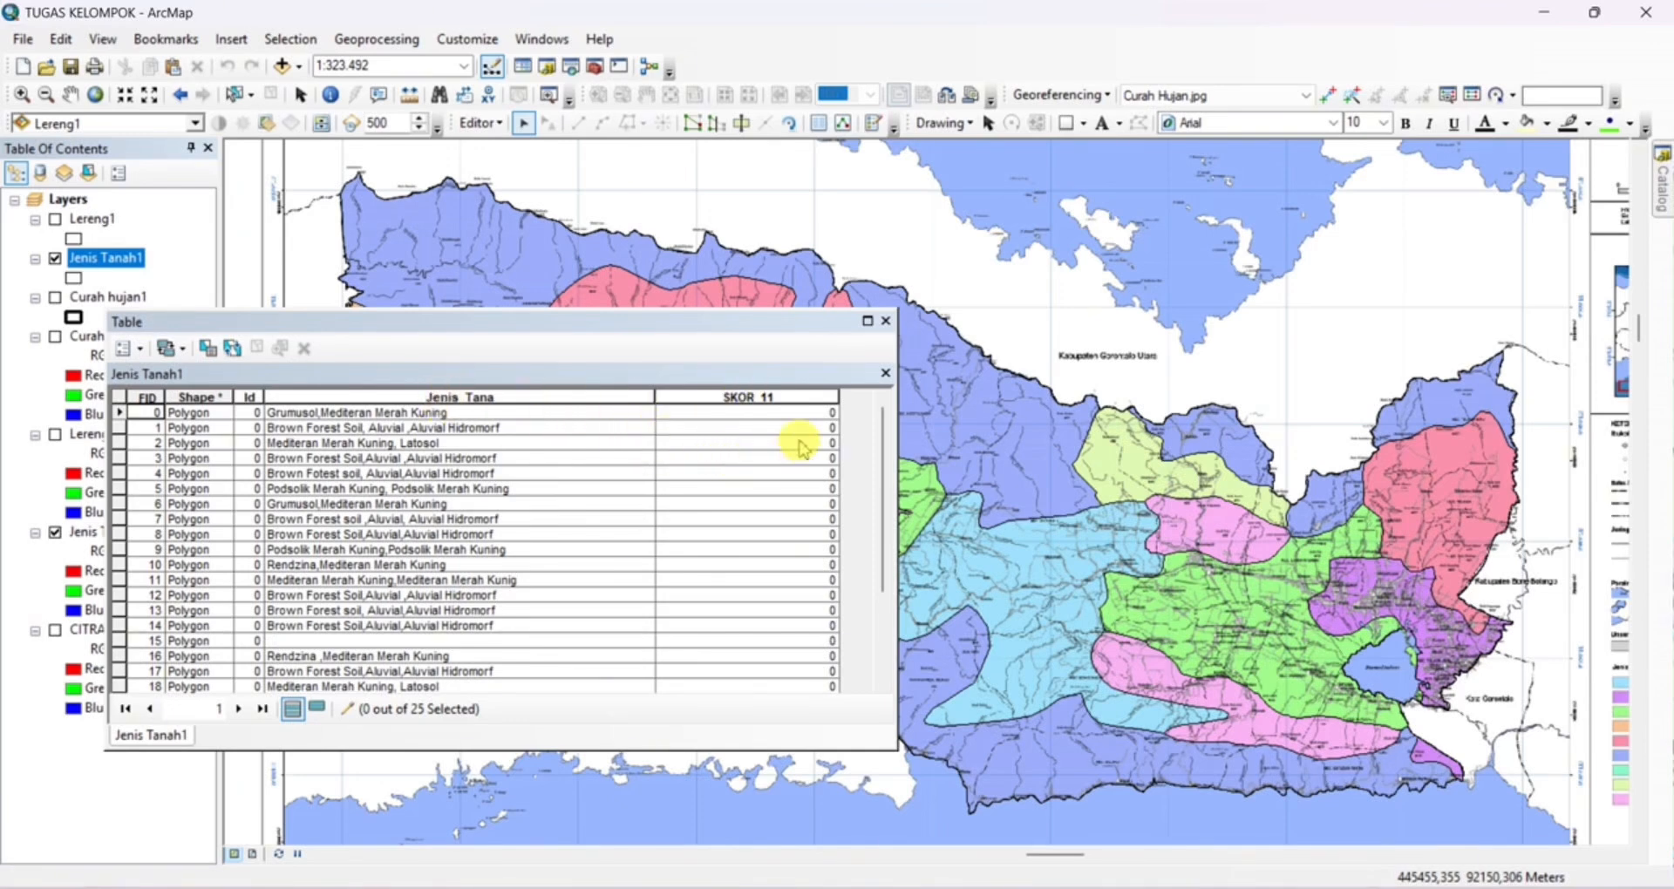
Set SKOR_11 to 45 for the Brown Forest Soil records with FID 1, 3 and 4
{"action": "scroll", "coordinate": [785, 440], "scroll_direction": "down", "scroll_amount": 2}
{"action": "scroll", "coordinate": [725, 467], "scroll_direction": "up", "scroll_amount": 2}
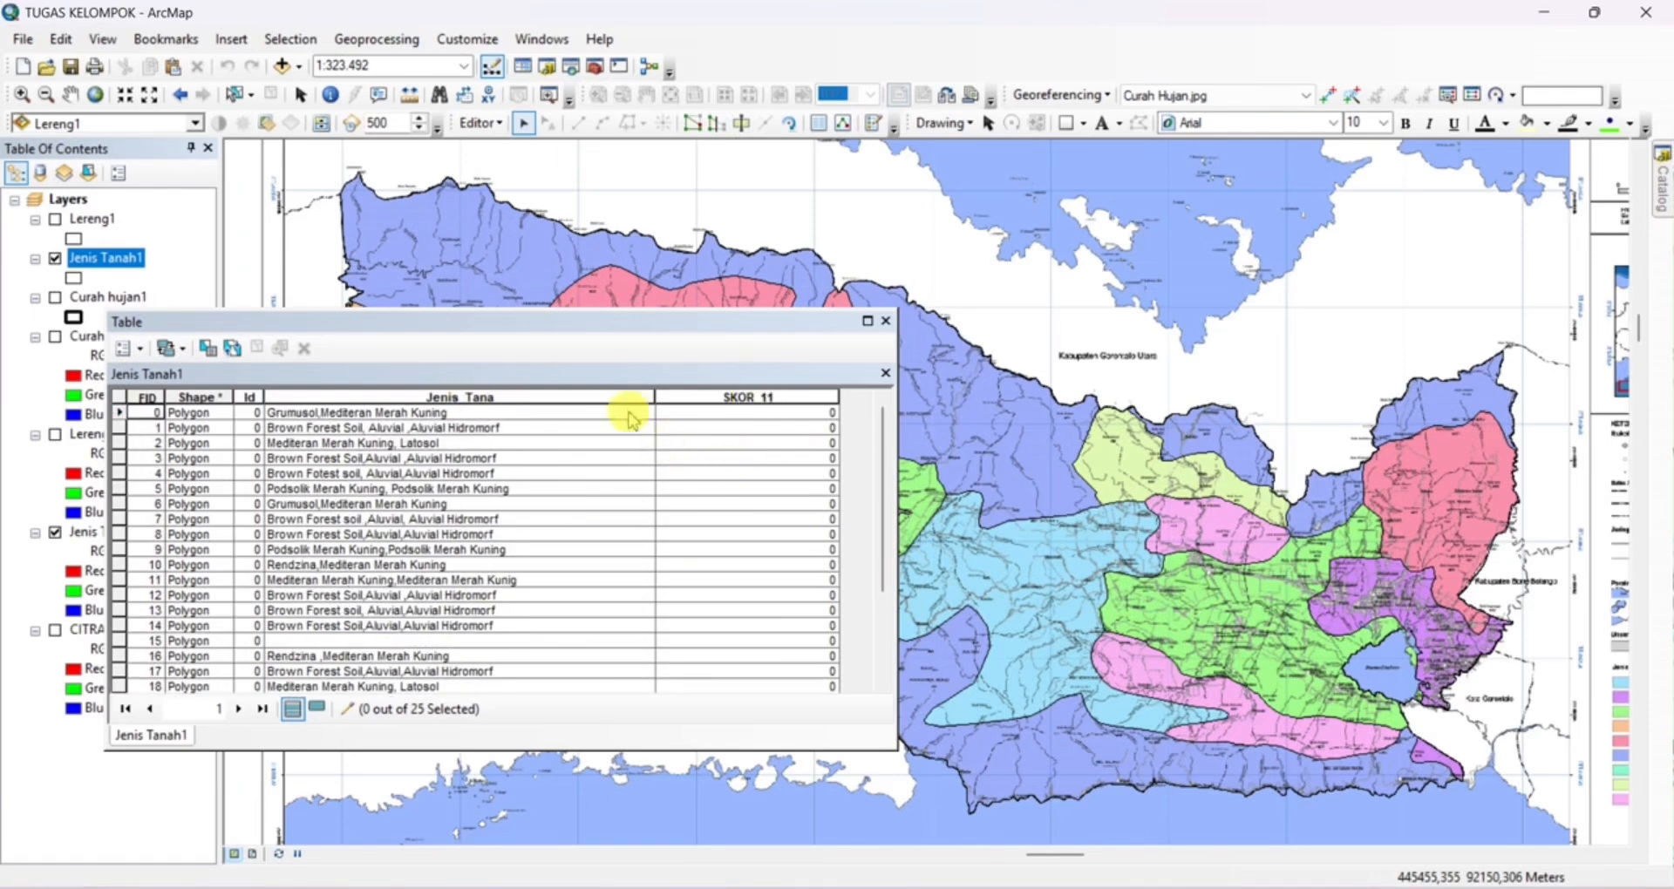
{"action": "left_click", "coordinate": [705, 428]}
{"action": "left_click", "coordinate": [707, 429]}
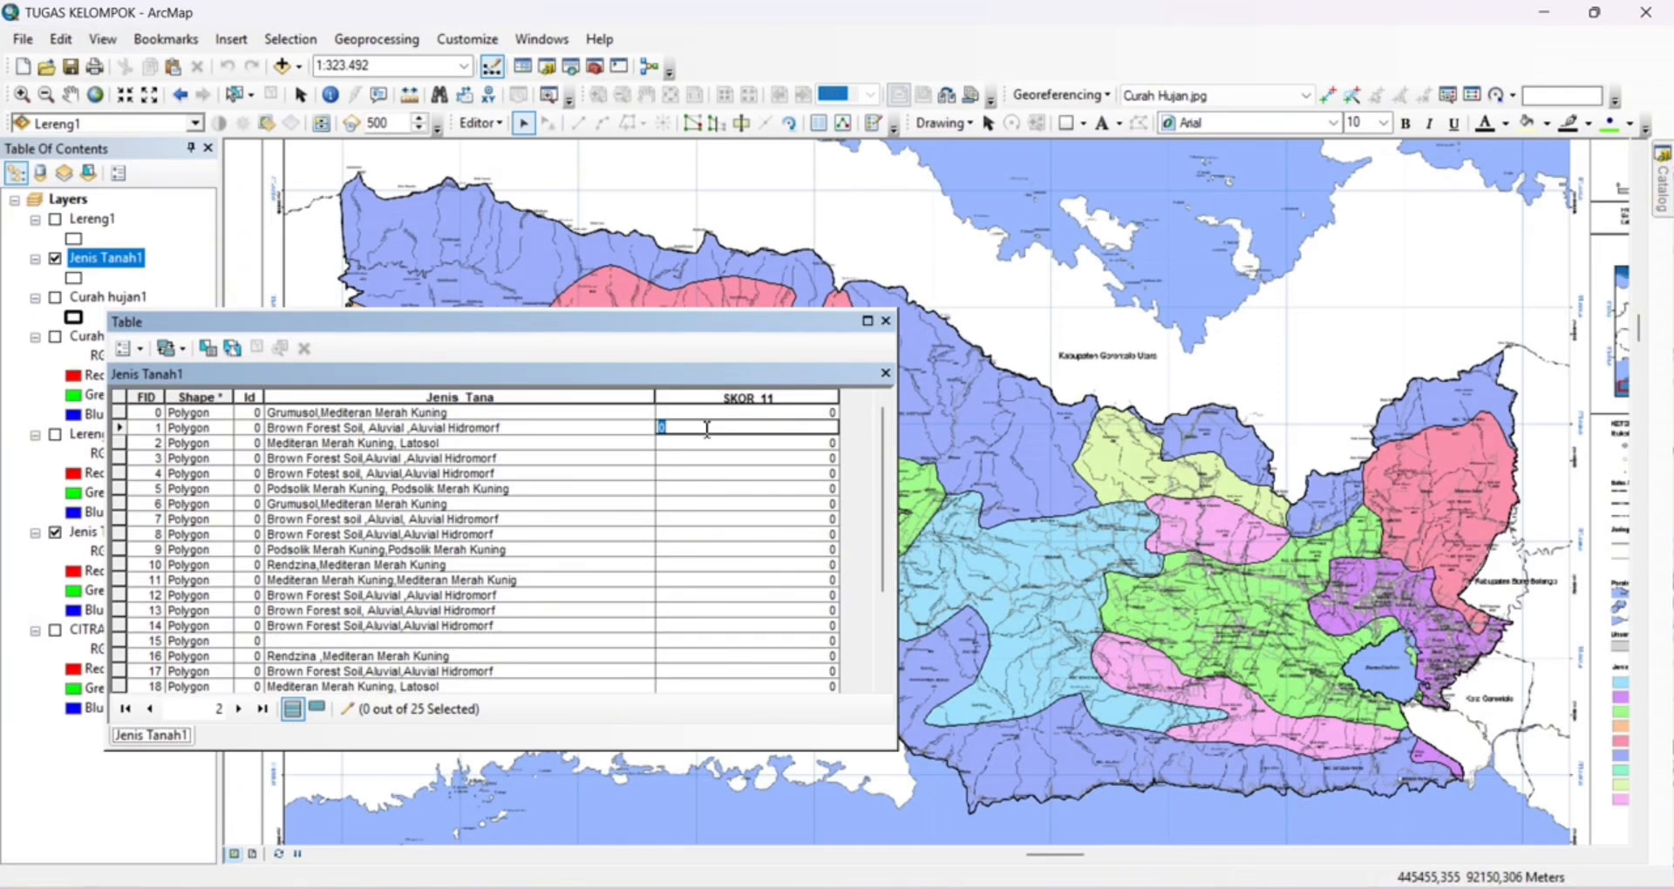
{"action": "type", "text": "45"}
{"action": "left_click", "coordinate": [672, 459]}
{"action": "type", "text": "45"}
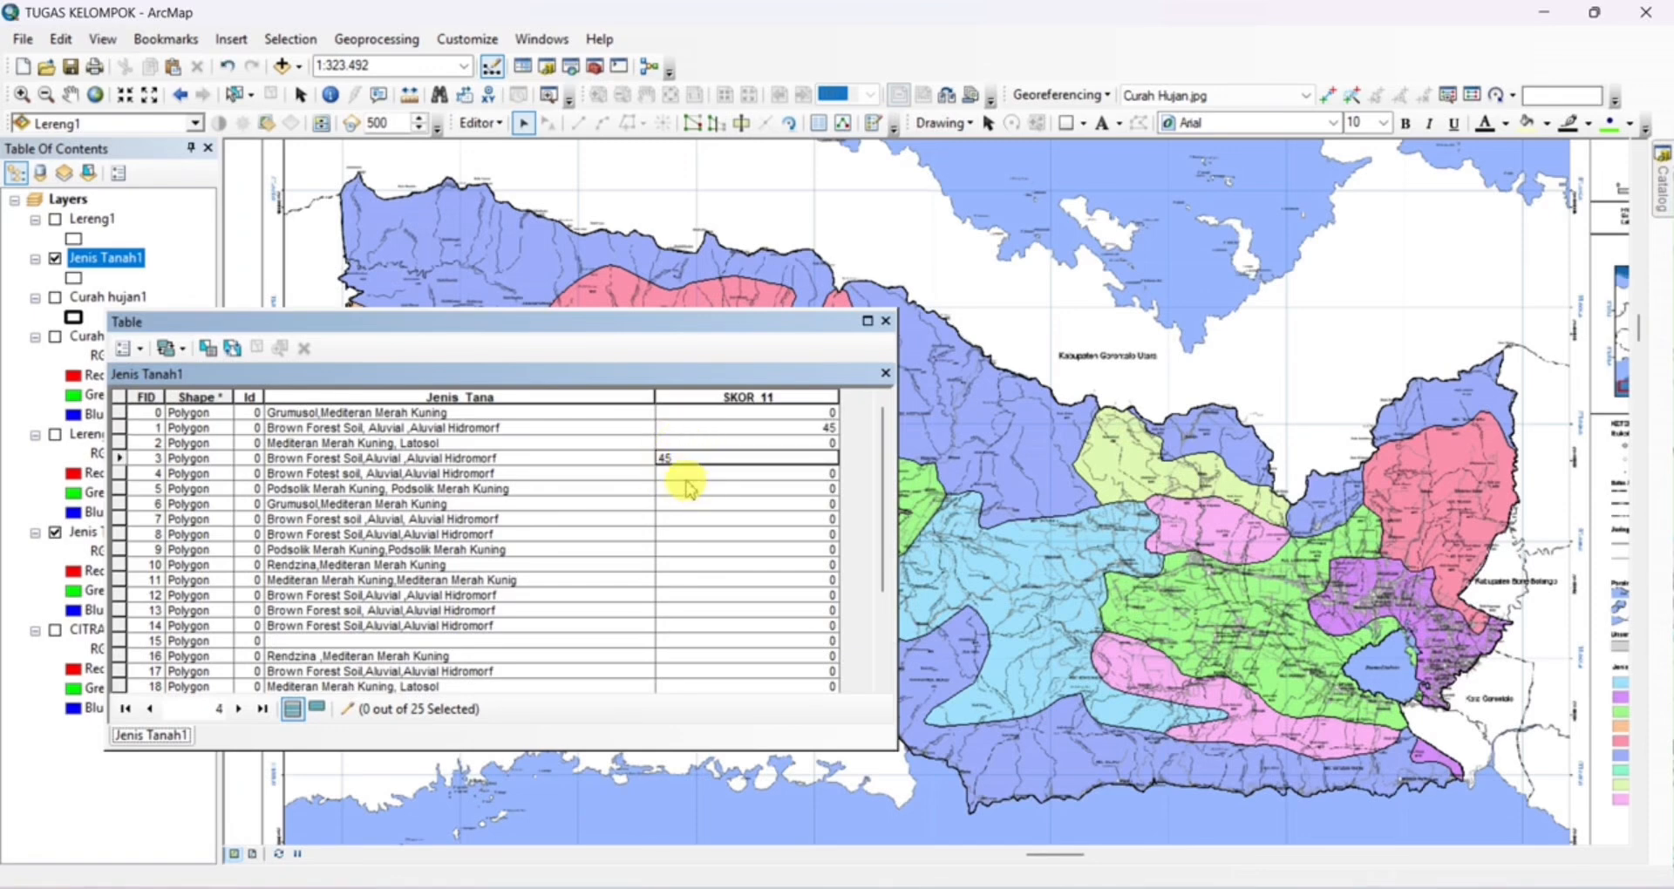
{"action": "left_click", "coordinate": [690, 475]}
Set SKOR_11 to 45 for the Brown Forest Soil records with FID 7, 8, 12, 13 and 14
{"action": "type", "text": "45"}
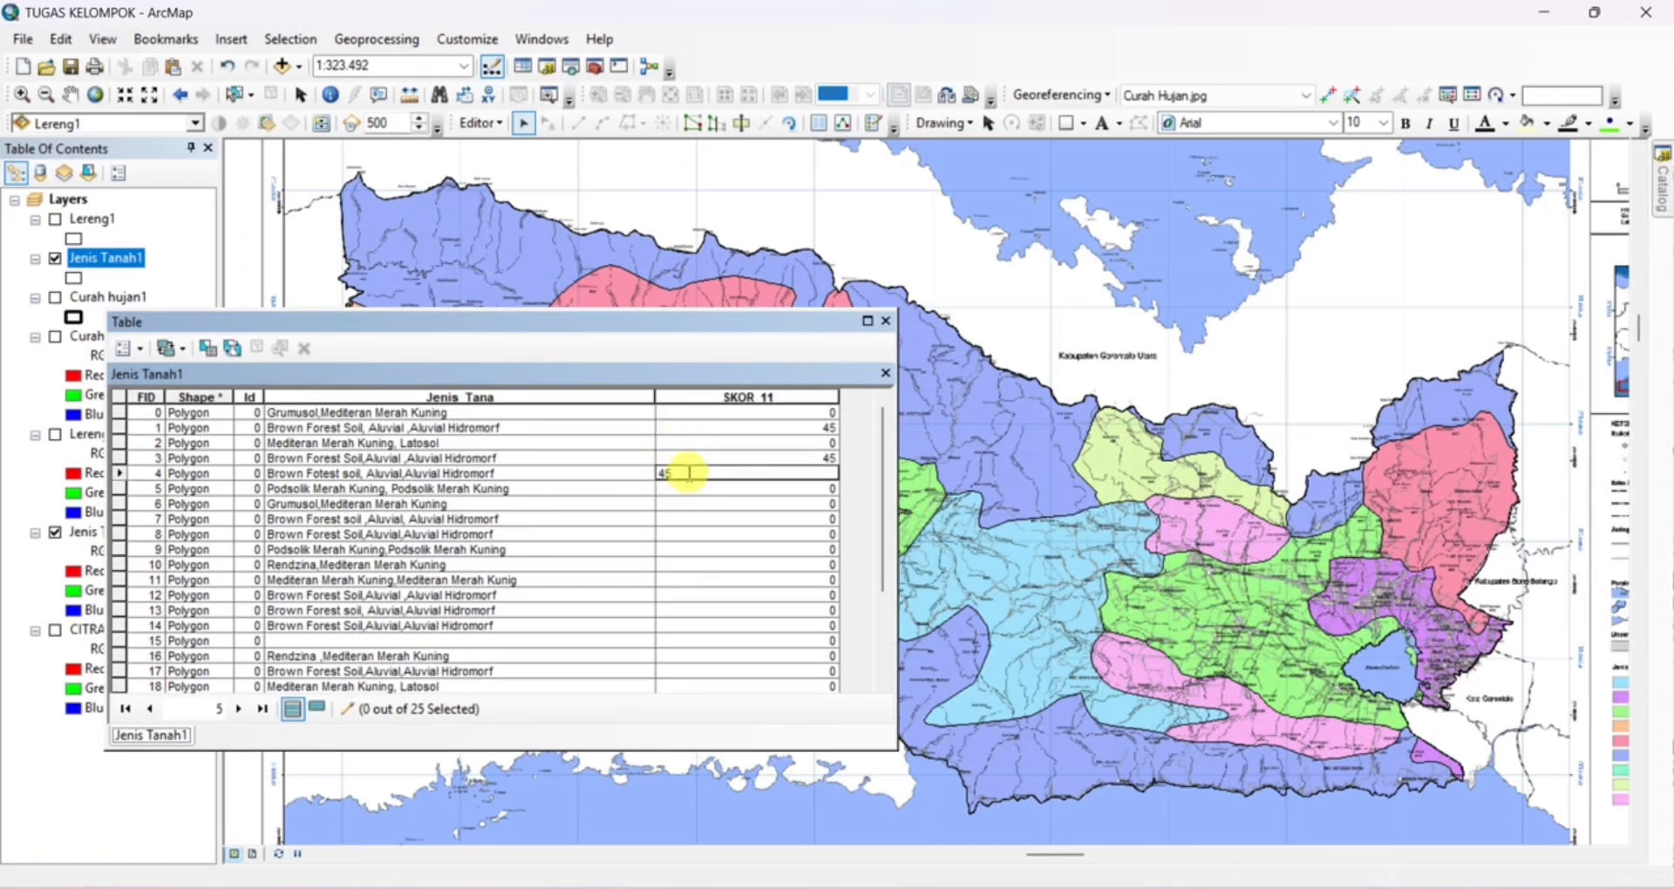
{"action": "left_click", "coordinate": [672, 520]}
{"action": "type", "text": "45"}
{"action": "left_click", "coordinate": [670, 536]}
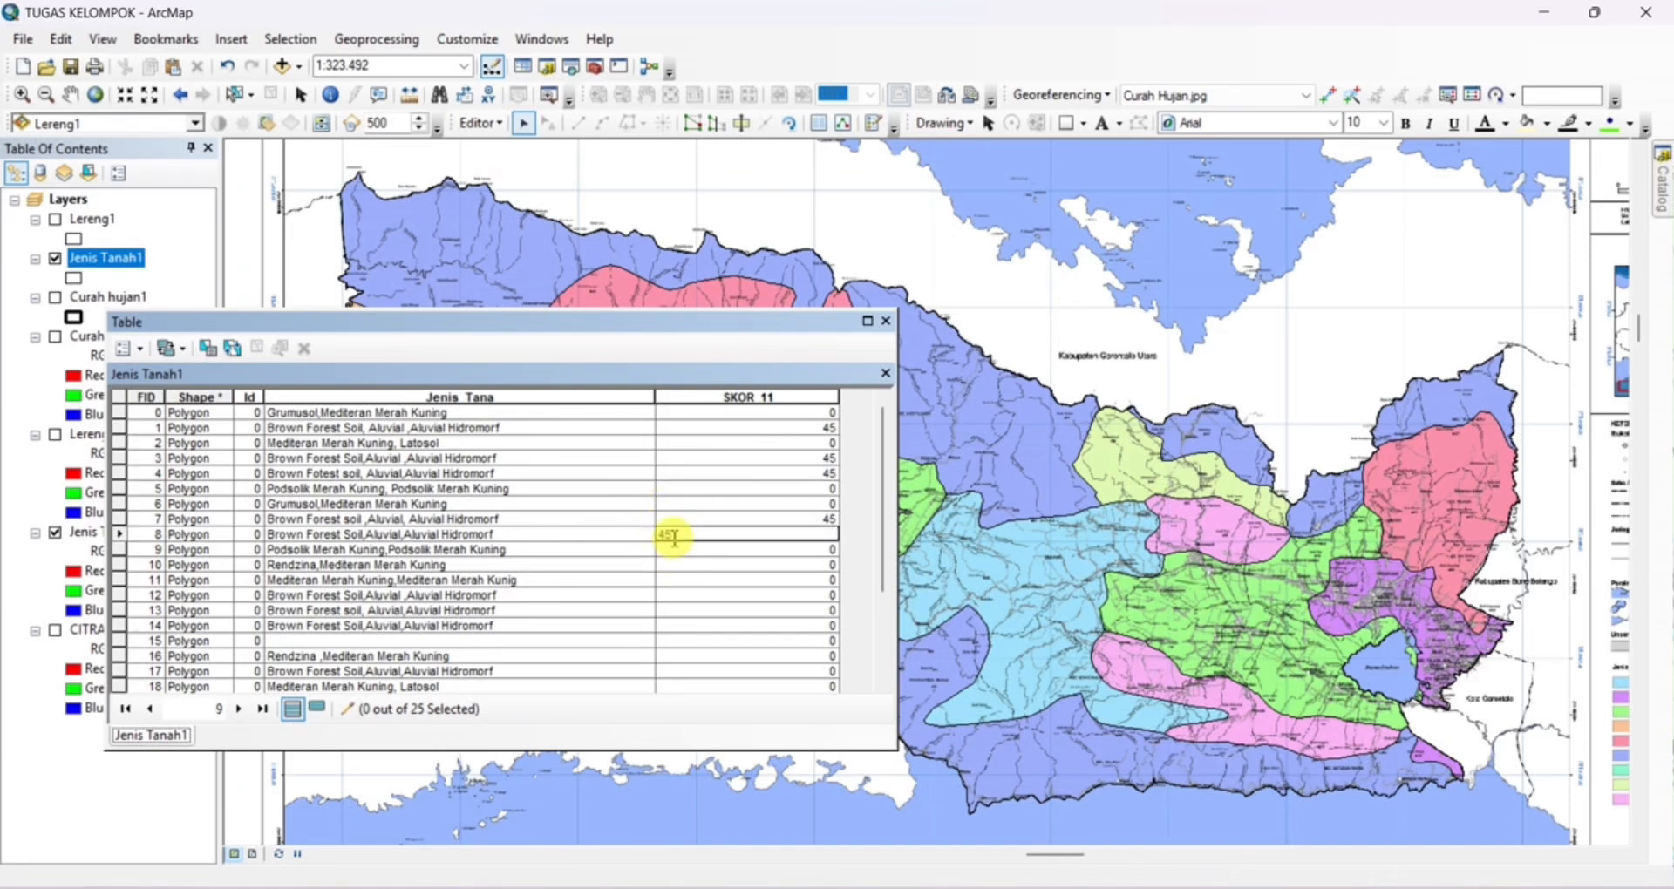
{"action": "type", "text": "45"}
{"action": "left_click", "coordinate": [667, 596]}
{"action": "type", "text": "45"}
{"action": "left_click", "coordinate": [673, 611]}
{"action": "type", "text": "45"}
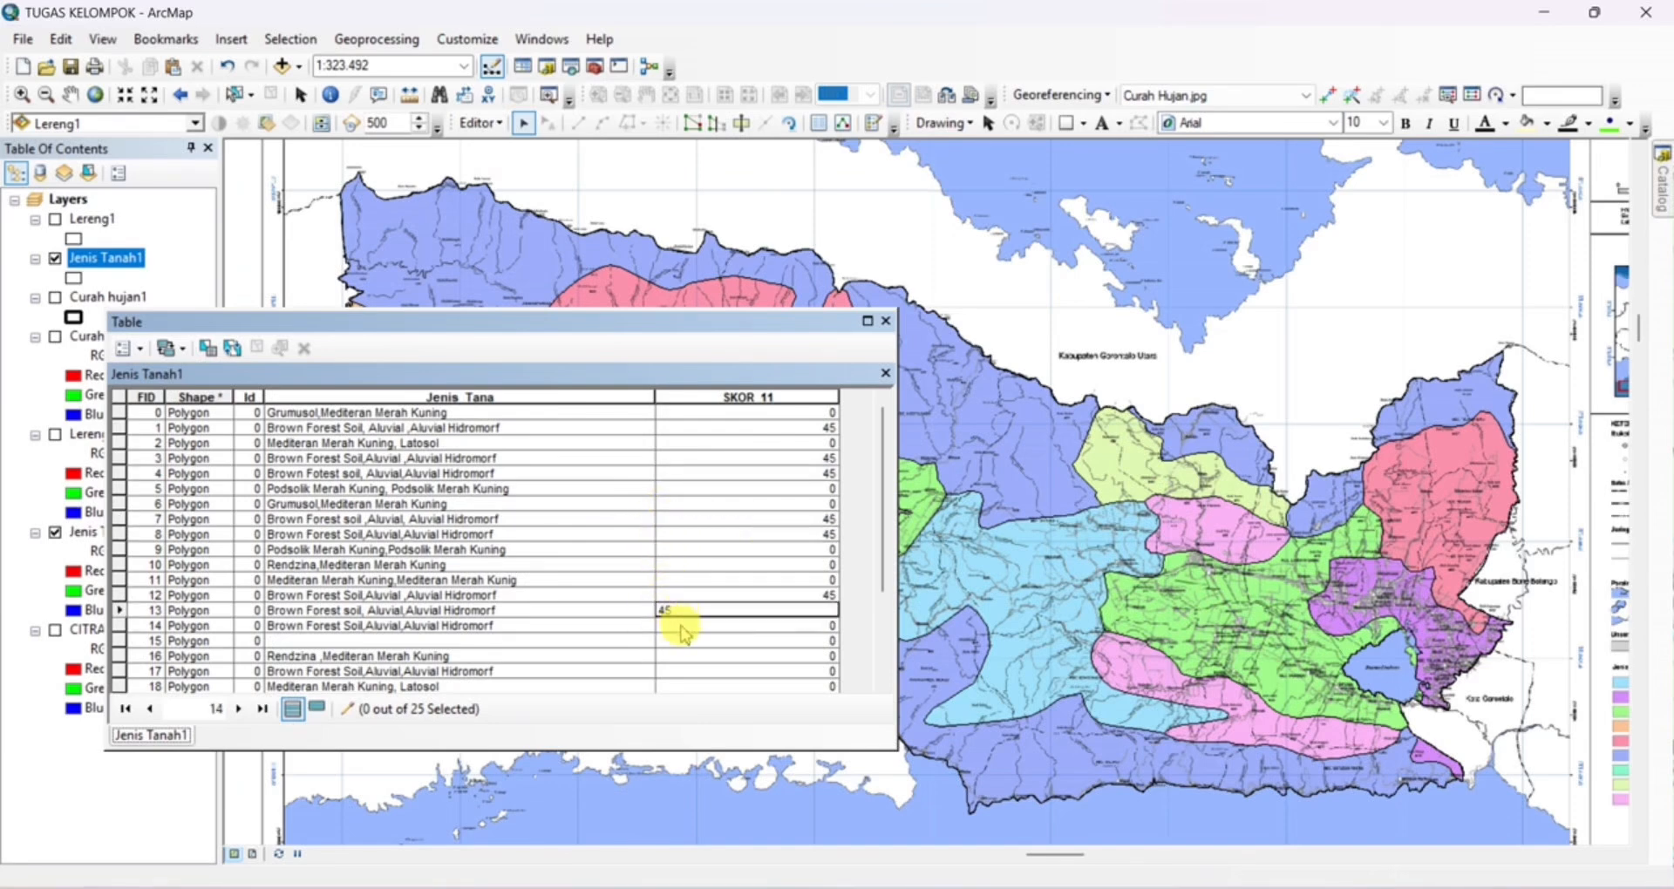
{"action": "left_click", "coordinate": [676, 626]}
{"action": "type", "text": "45"}
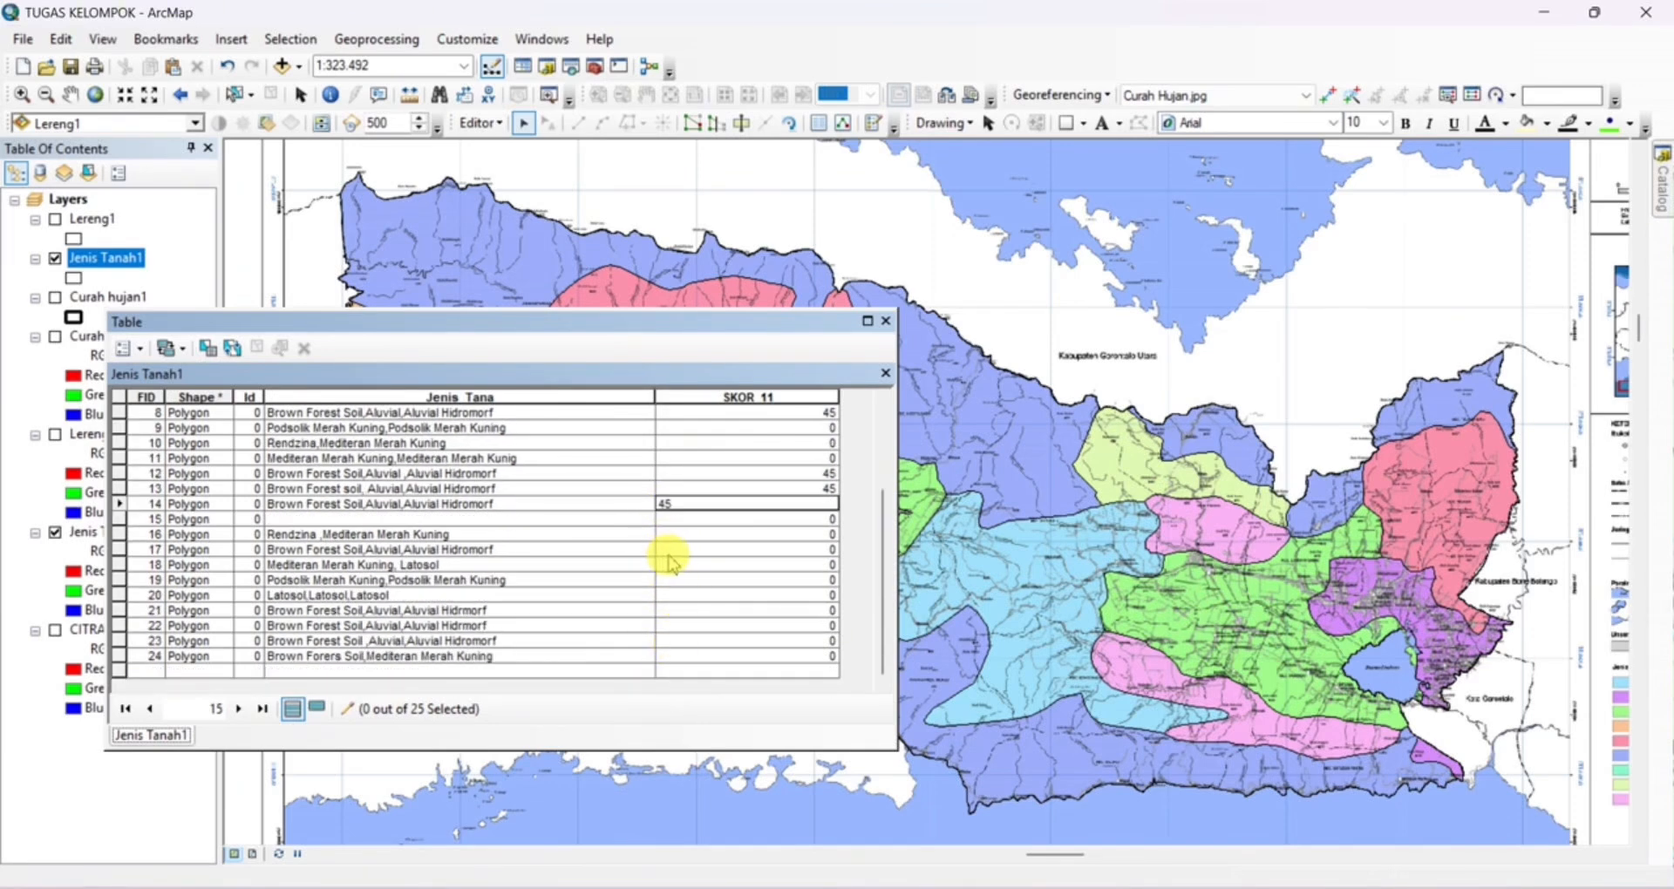
Set SKOR_11 to 45 for the remaining Brown Forest Soil, Aluvial records with FID 17, 21, 22 and 23
{"action": "left_click", "coordinate": [665, 551]}
{"action": "type", "text": "45"}
{"action": "left_click", "coordinate": [667, 611]}
{"action": "type", "text": "45"}
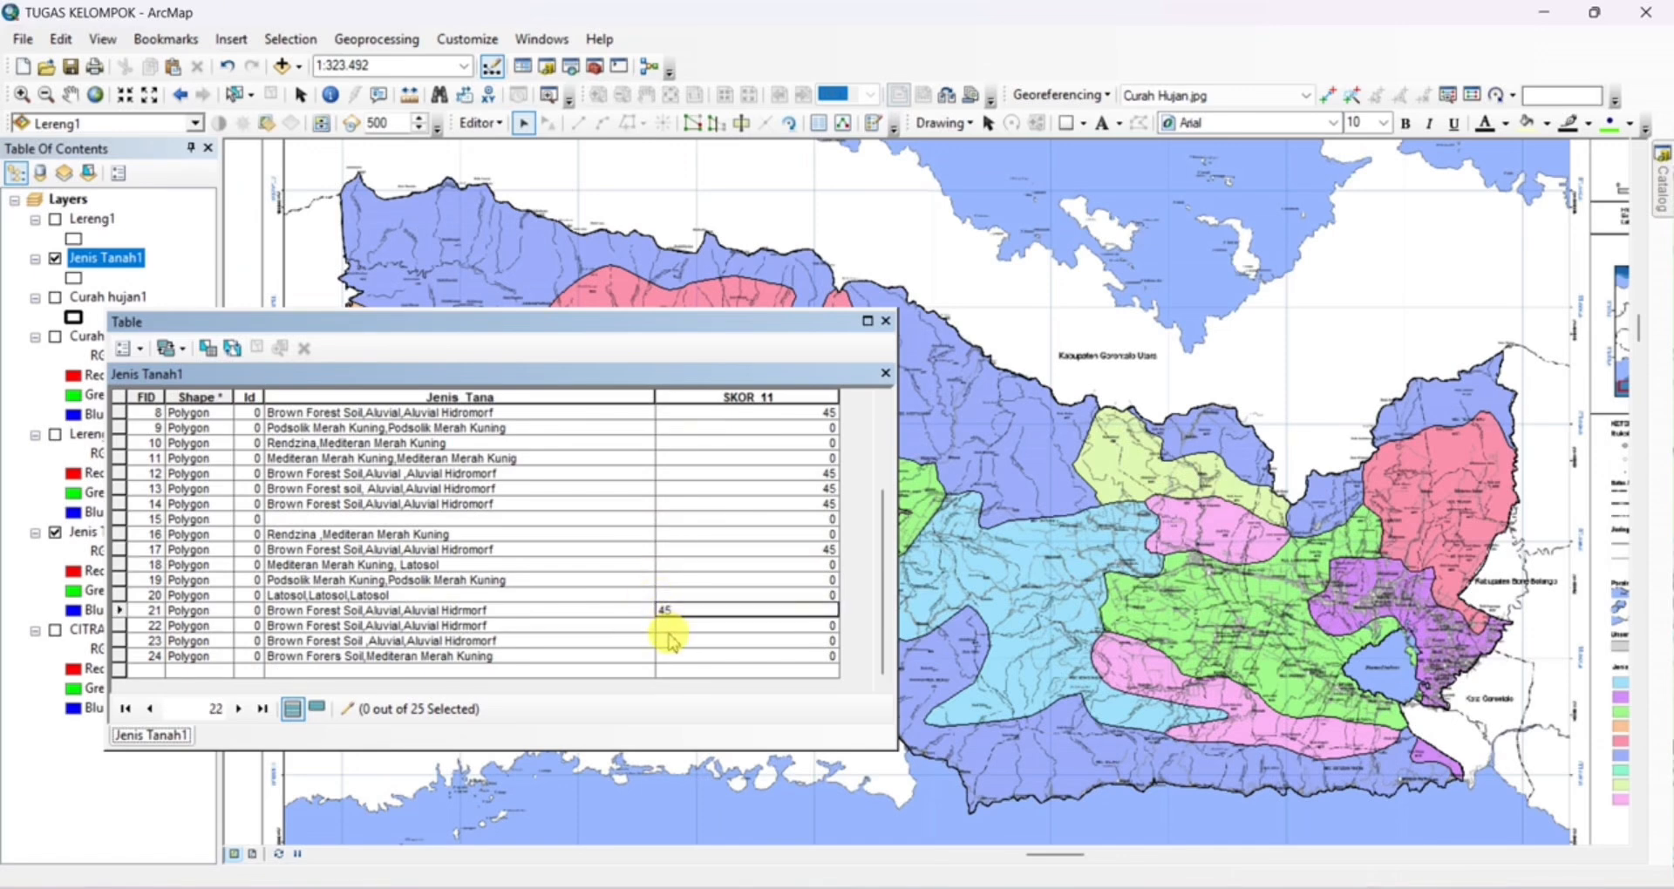
{"action": "left_click", "coordinate": [669, 630]}
{"action": "type", "text": "45"}
{"action": "left_click", "coordinate": [670, 641]}
{"action": "type", "text": "45"}
{"action": "scroll", "coordinate": [689, 637], "scroll_direction": "up", "scroll_amount": 3}
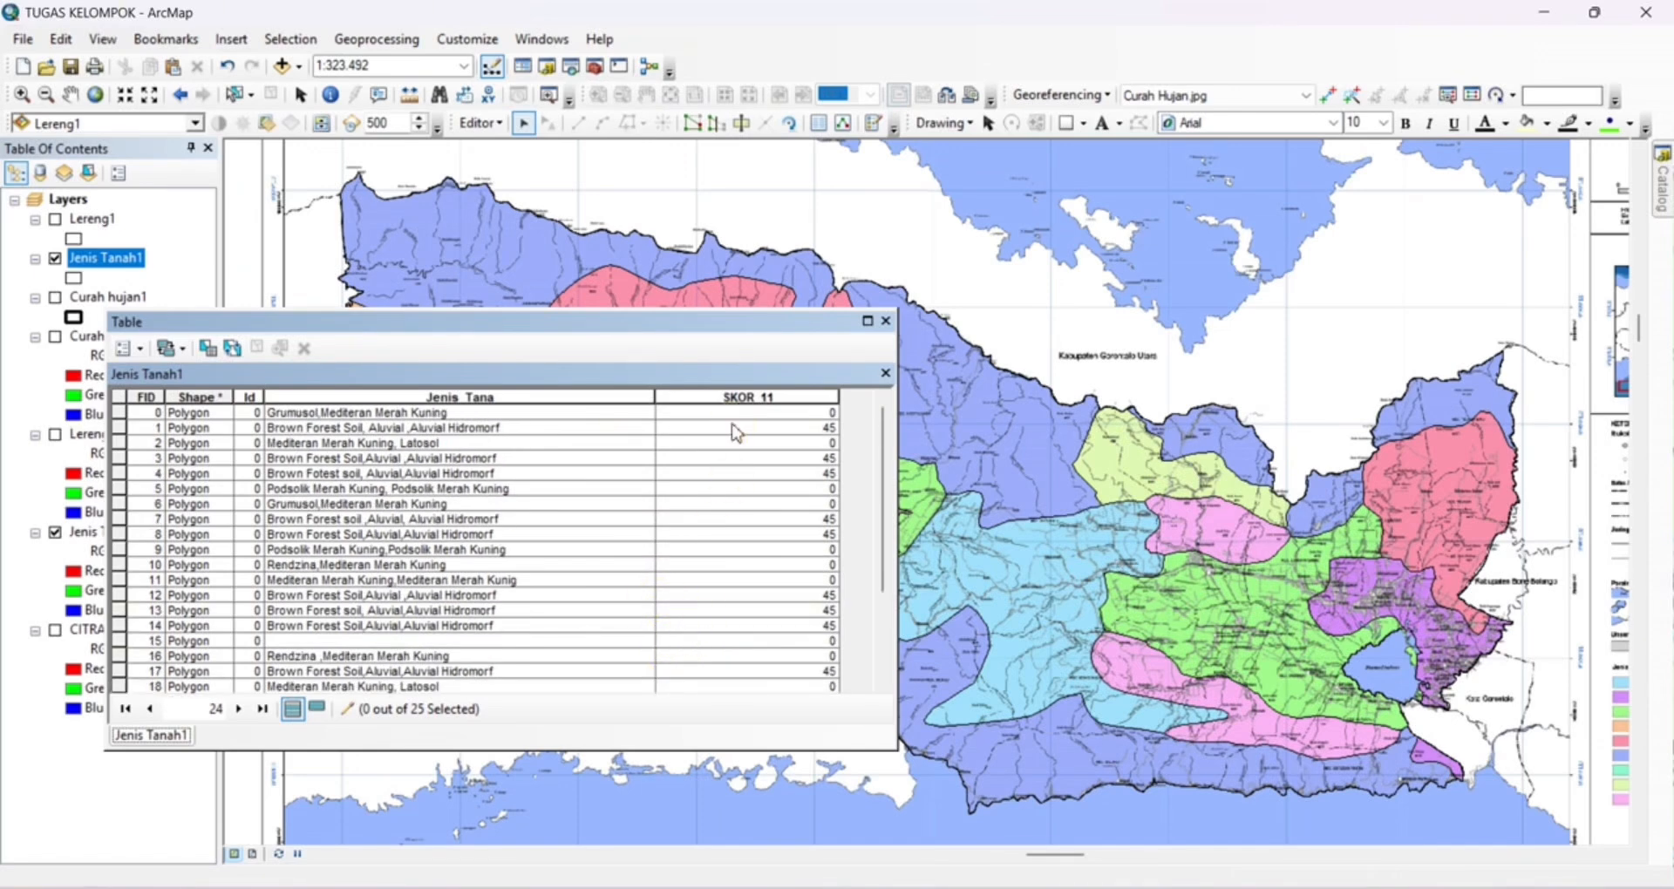
Set SKOR_11 to 60 for the Grumusol record FID 0 and 45 for the Mediteran Merah Kuning, Latosol record FID 2
{"action": "left_click", "coordinate": [800, 415]}
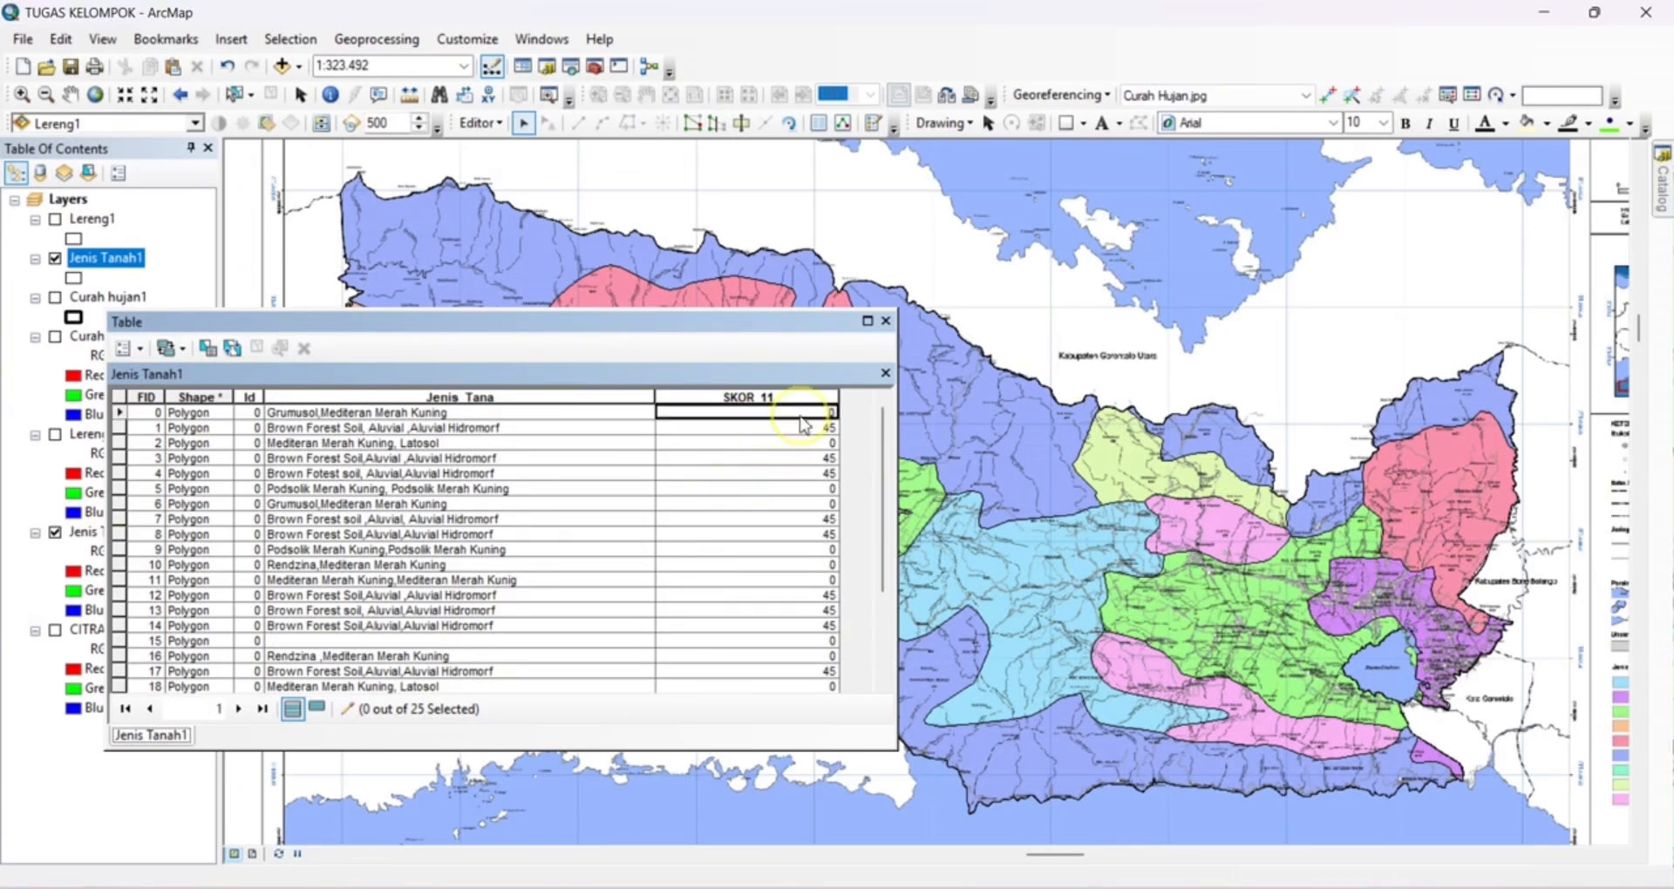
{"action": "type", "text": "6"}
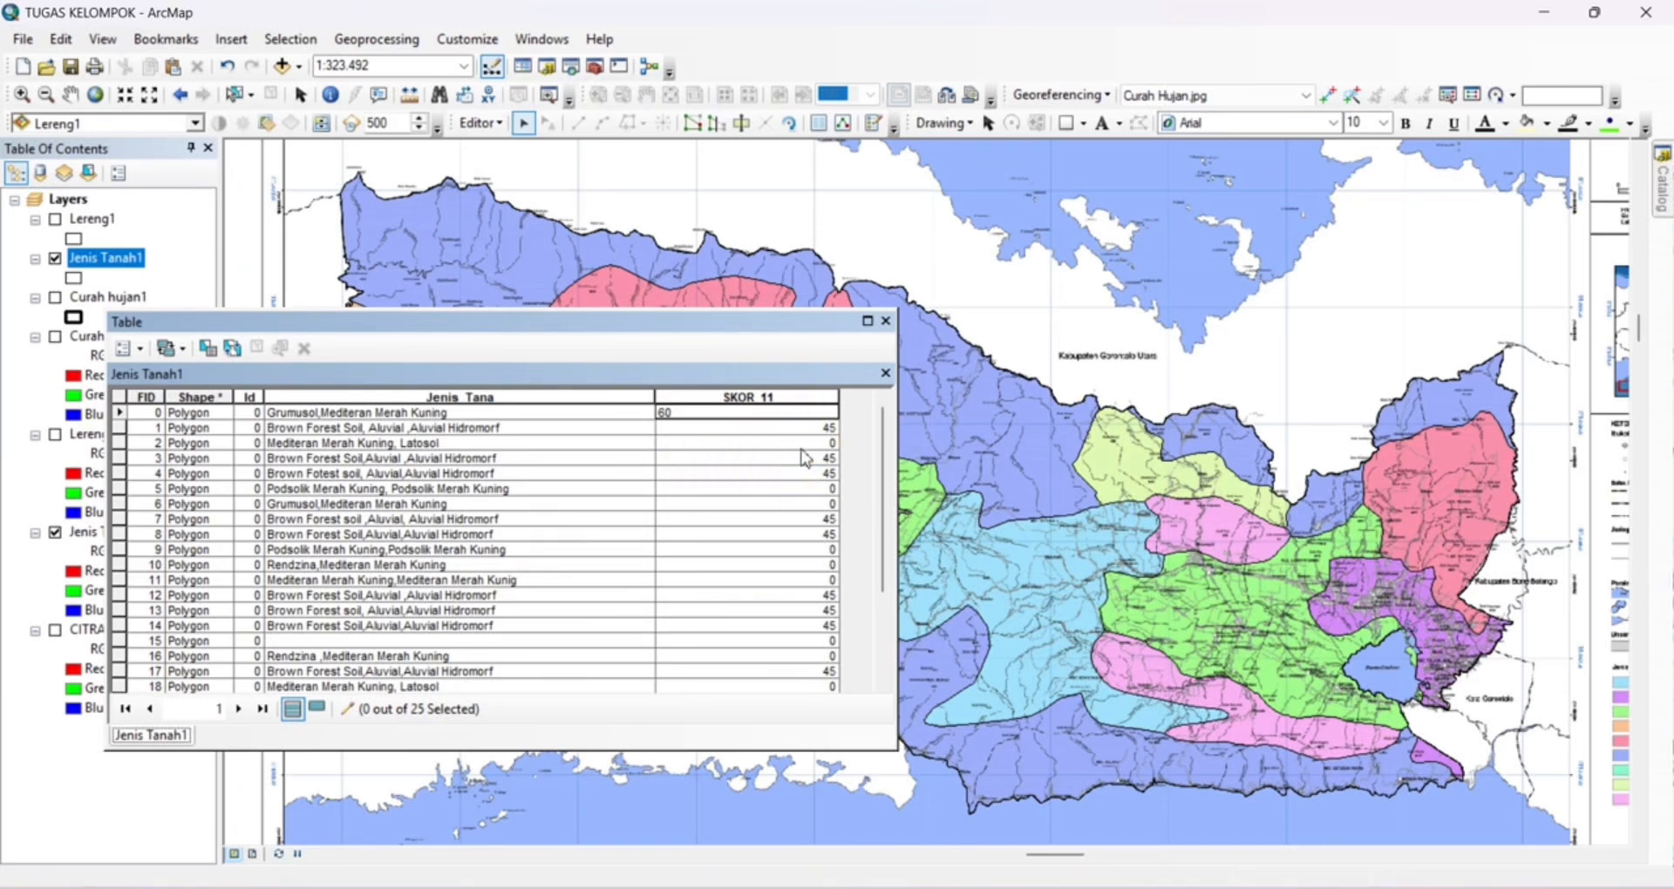
{"action": "left_click", "coordinate": [803, 445]}
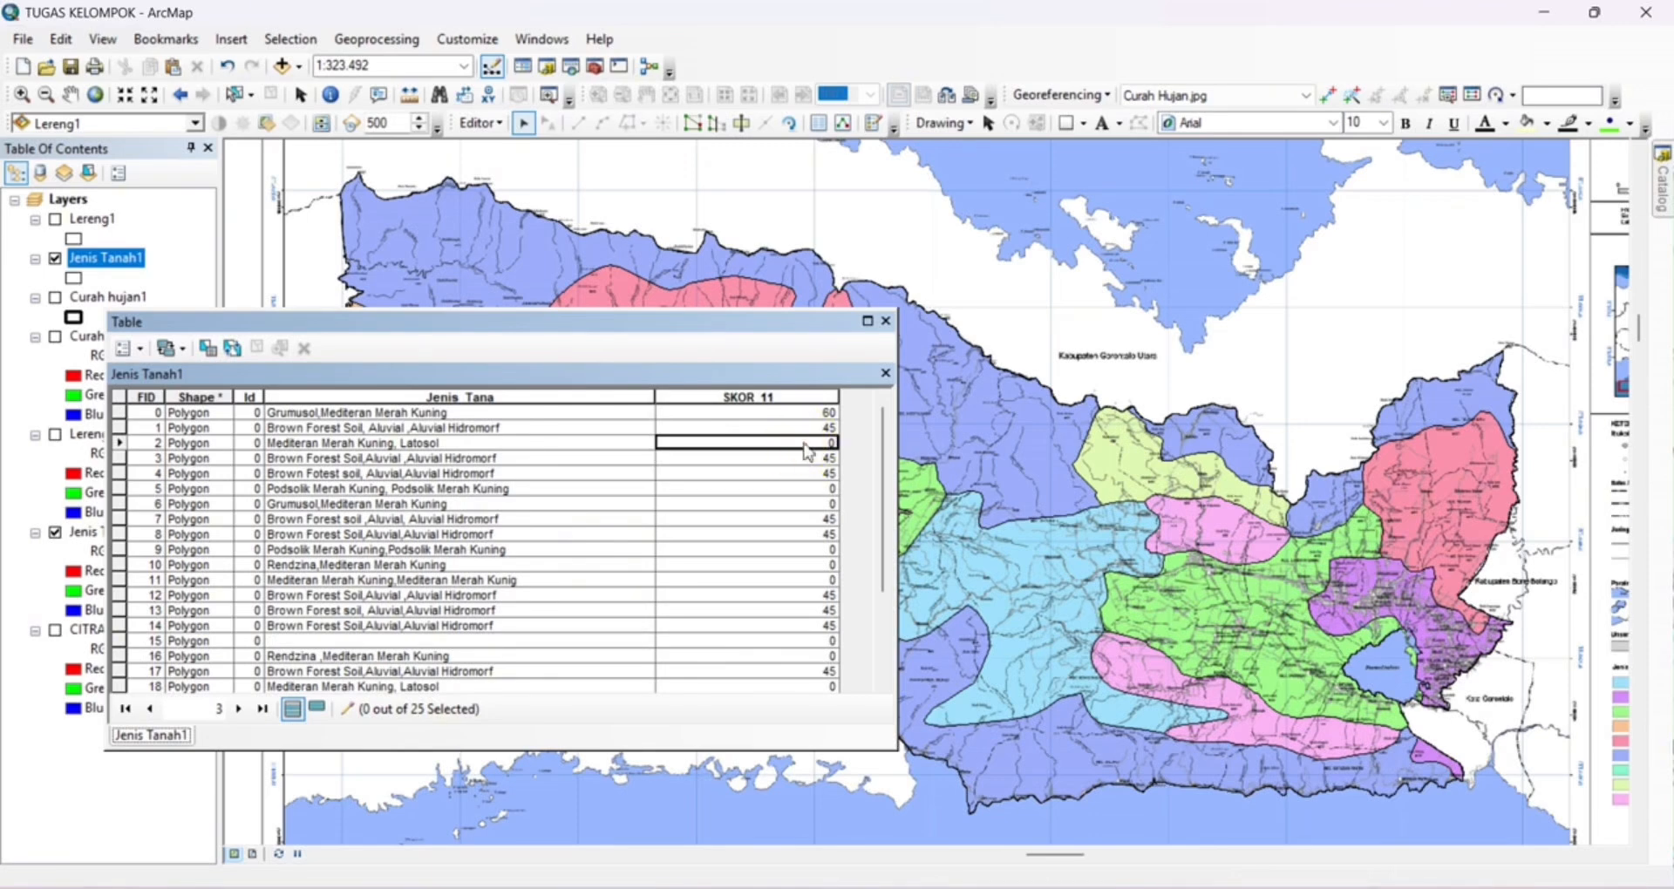
{"action": "type", "text": "45"}
Set SKOR_11 to 60 for the Podsolik and Grumusol records with FID 5, 6 and 9
{"action": "left_click", "coordinate": [796, 488]}
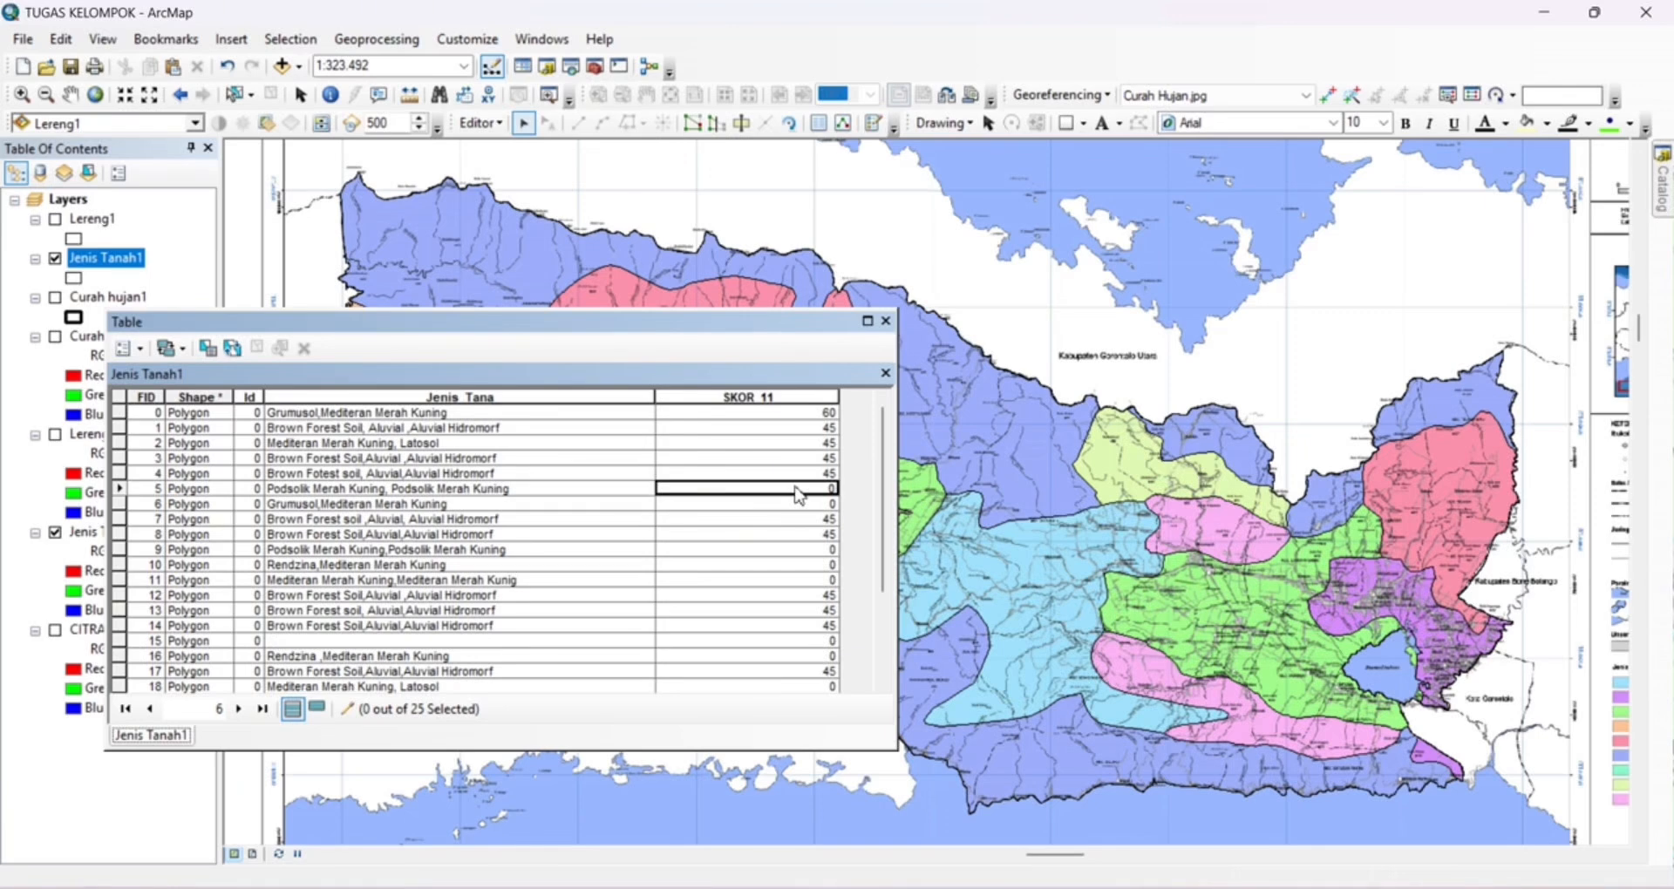
{"action": "type", "text": "60"}
{"action": "left_click", "coordinate": [798, 508]}
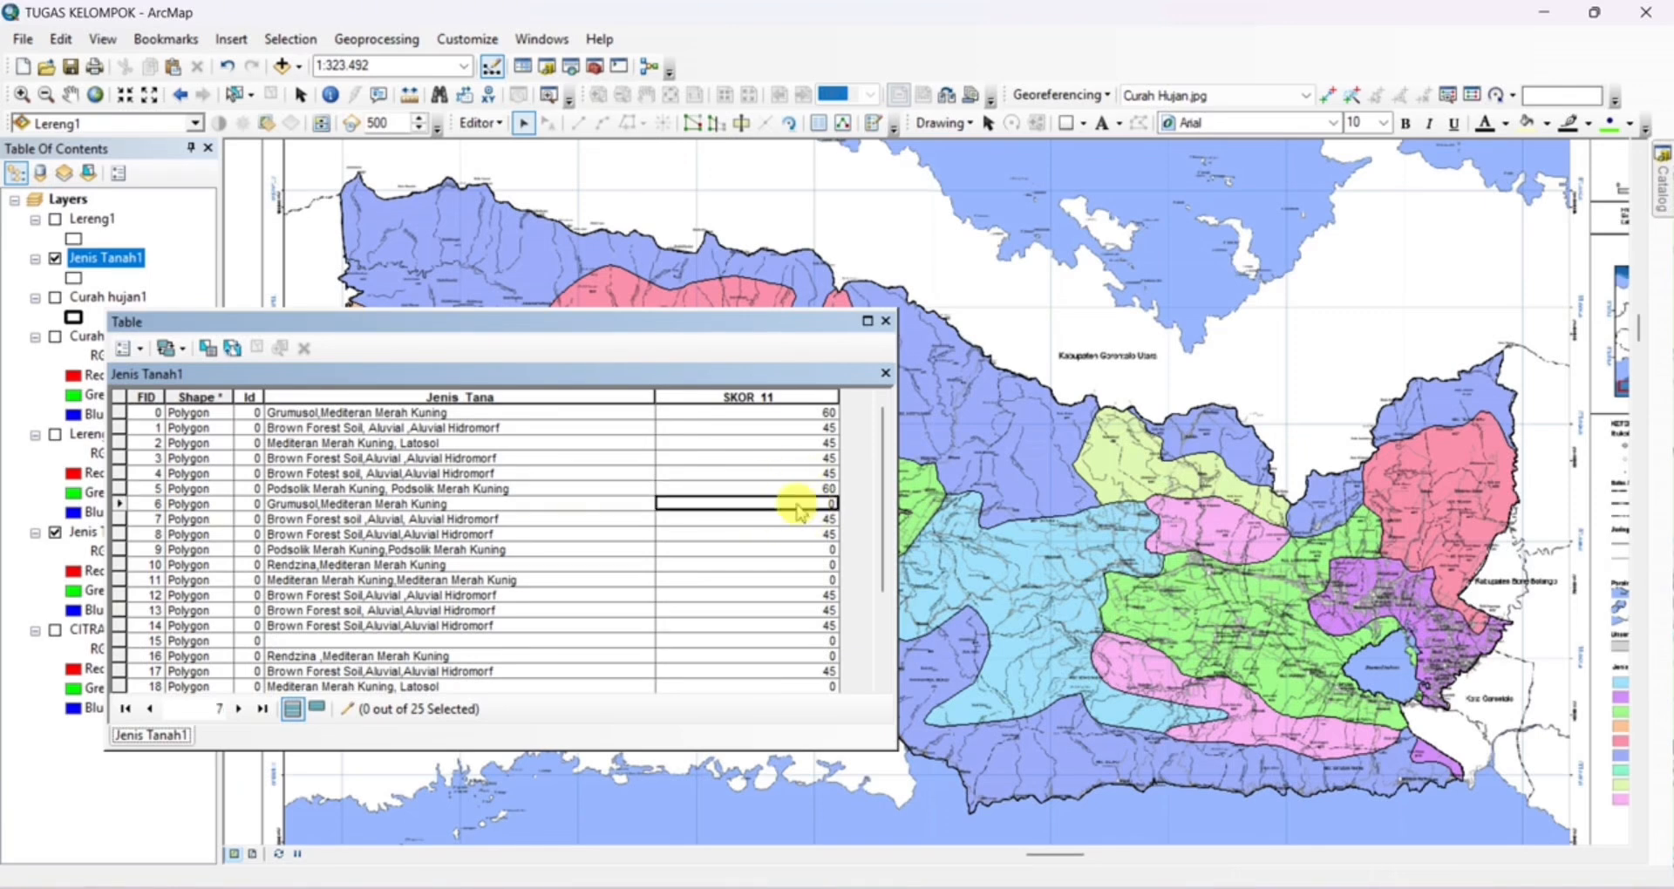
{"action": "left_click", "coordinate": [796, 504]}
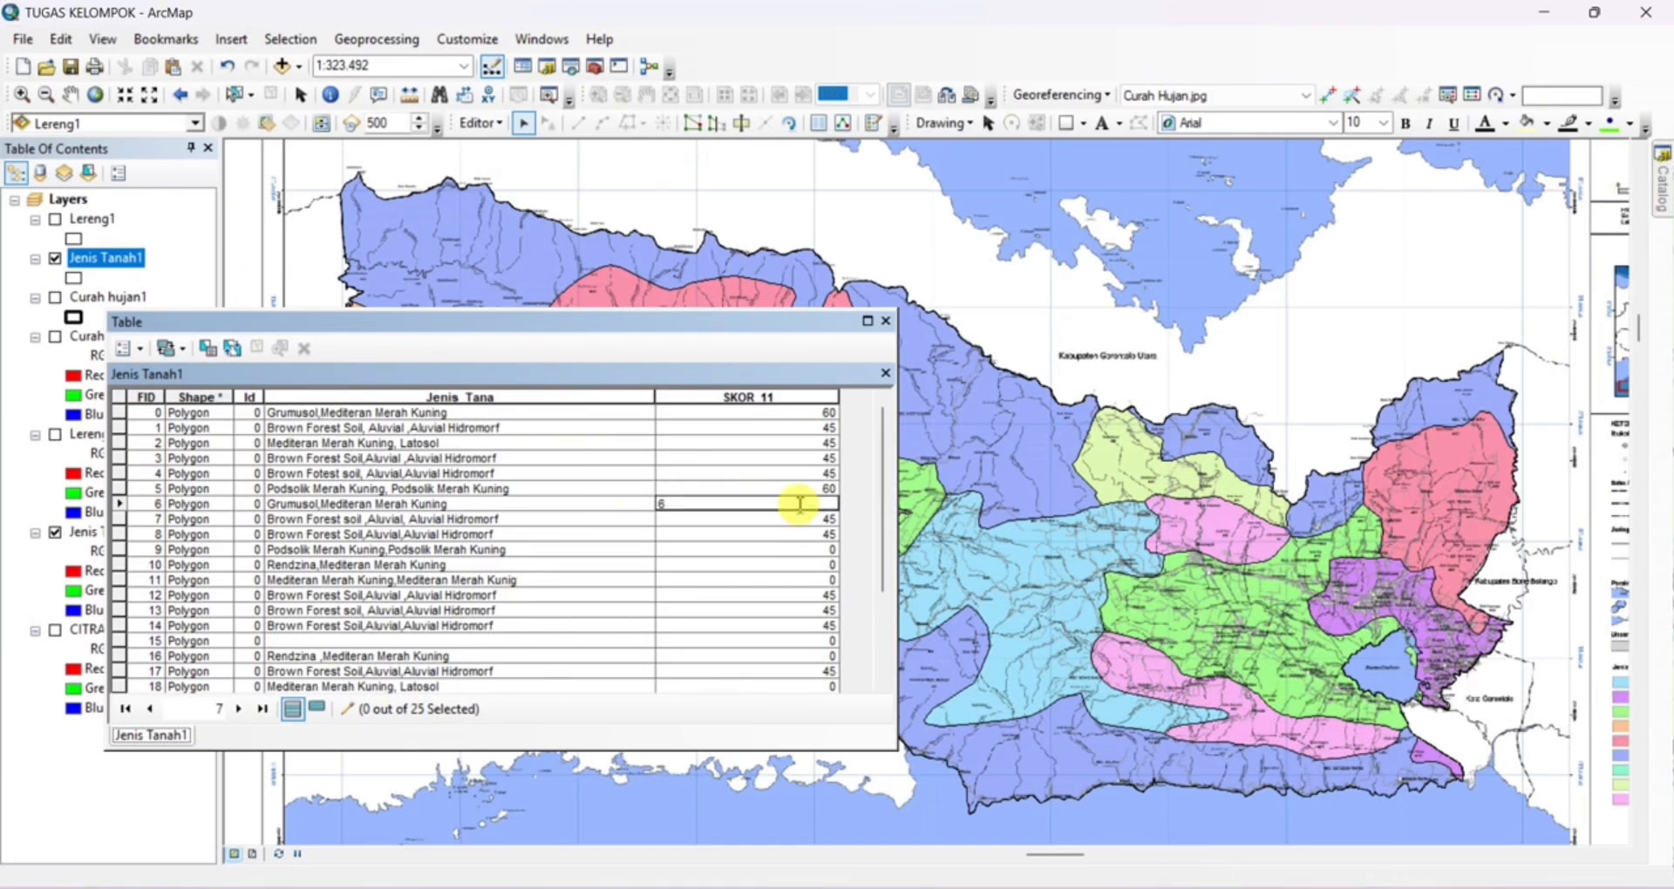
{"action": "type", "text": "60"}
{"action": "left_click", "coordinate": [799, 549]}
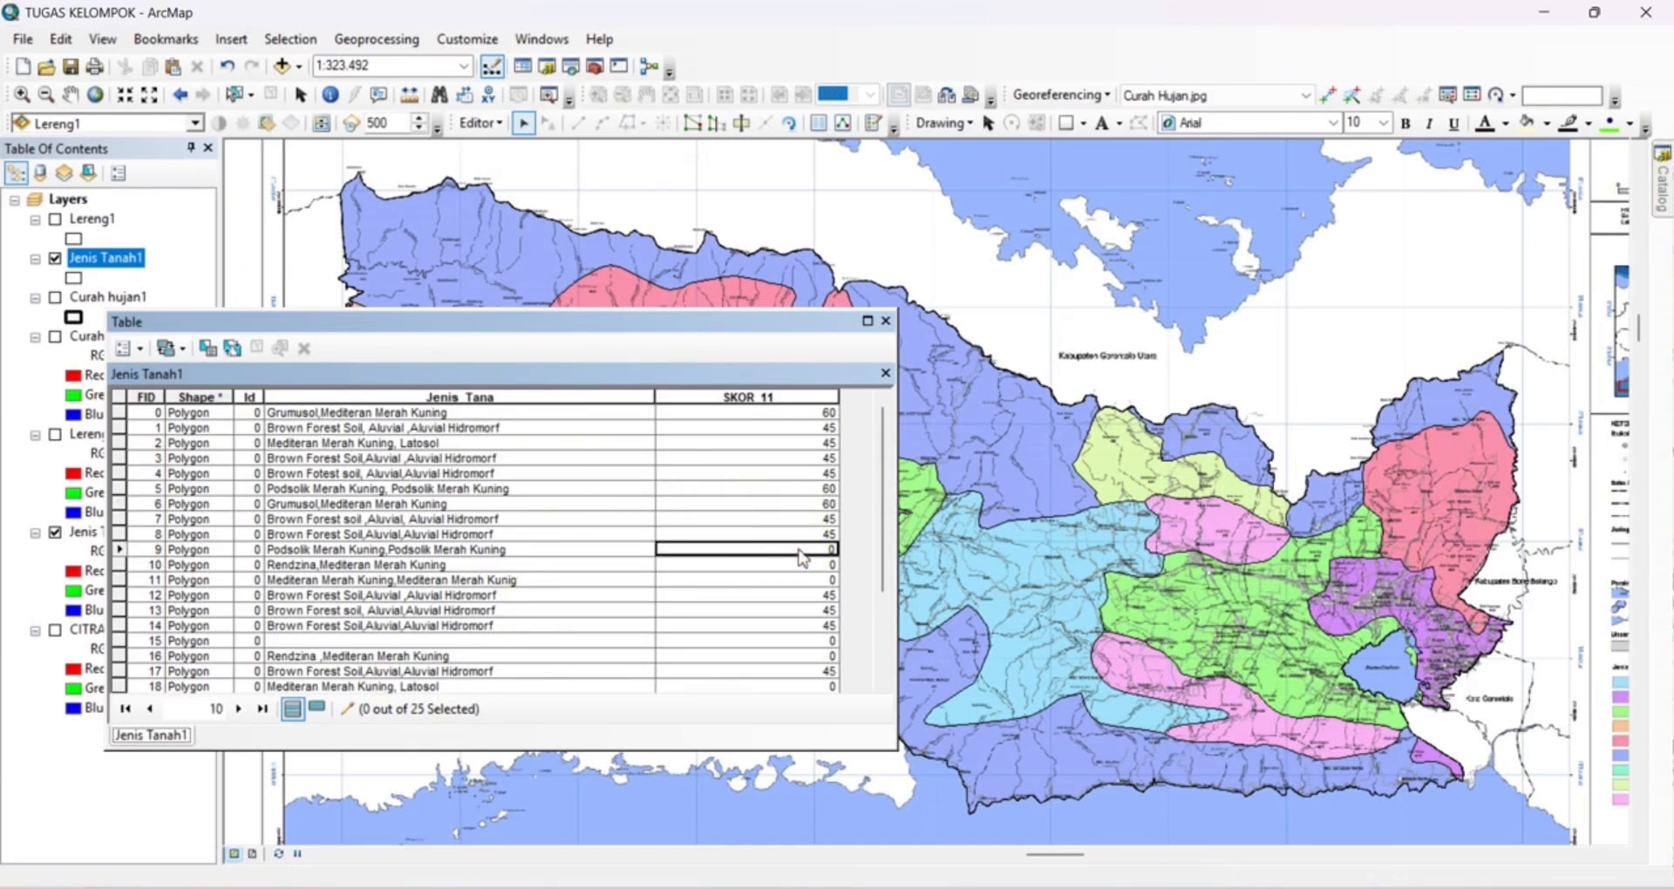
{"action": "type", "text": "60"}
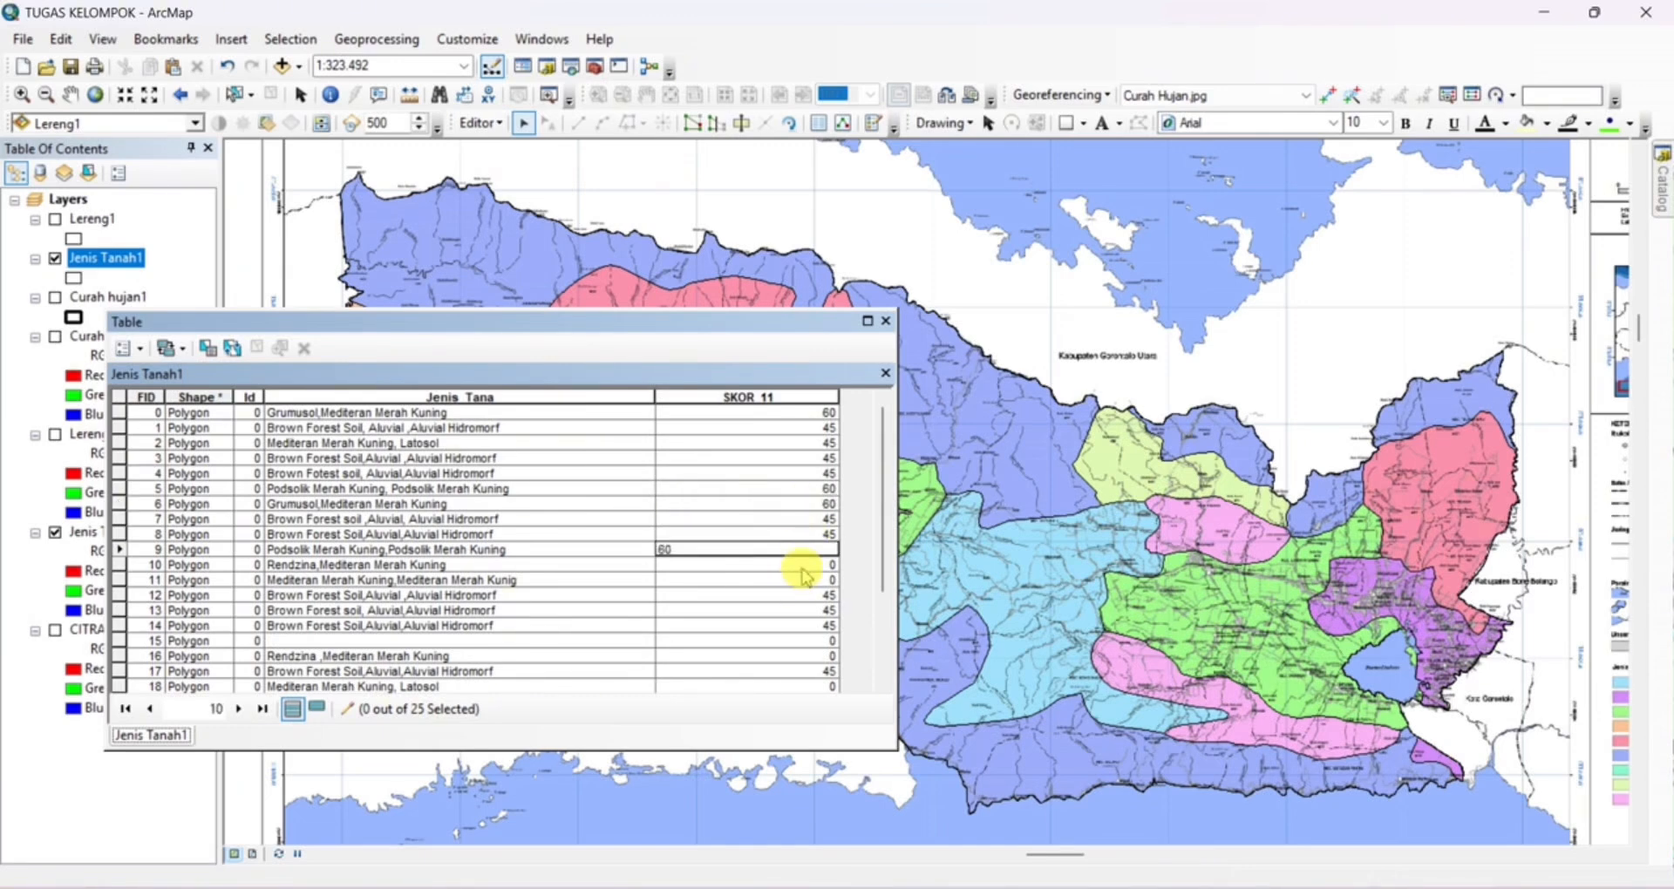
Set SKOR_11 to 75 for the Rendzina record FID 10 and 450 for the Mediteran Merah Kuning record FID 11
{"action": "left_click", "coordinate": [801, 567]}
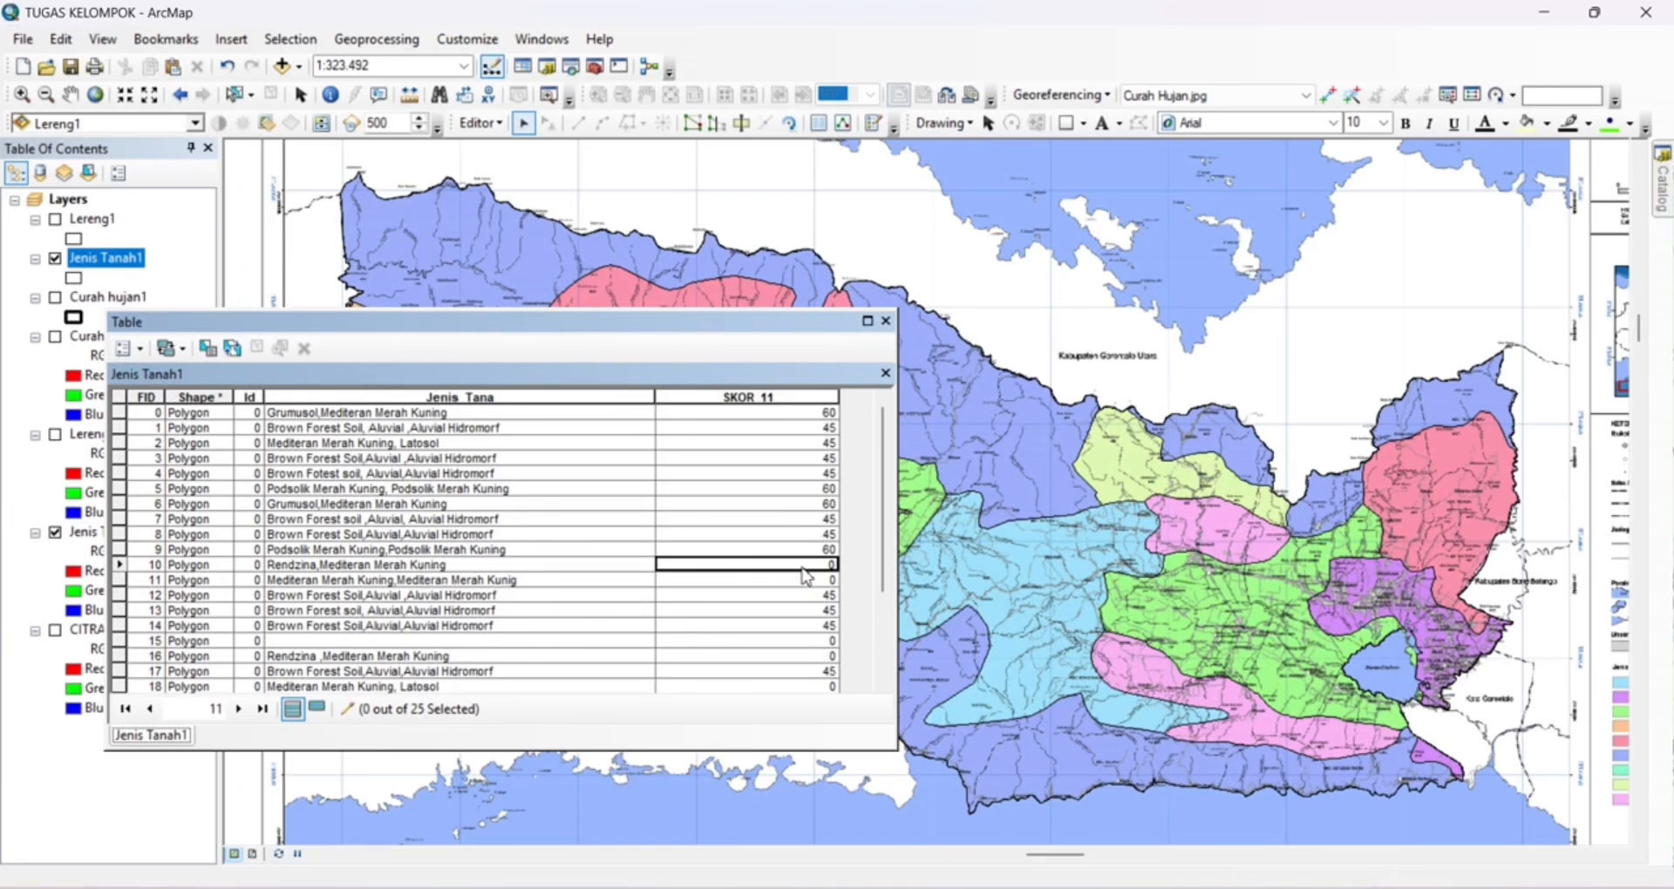
{"action": "type", "text": "75"}
{"action": "left_click", "coordinate": [811, 579]}
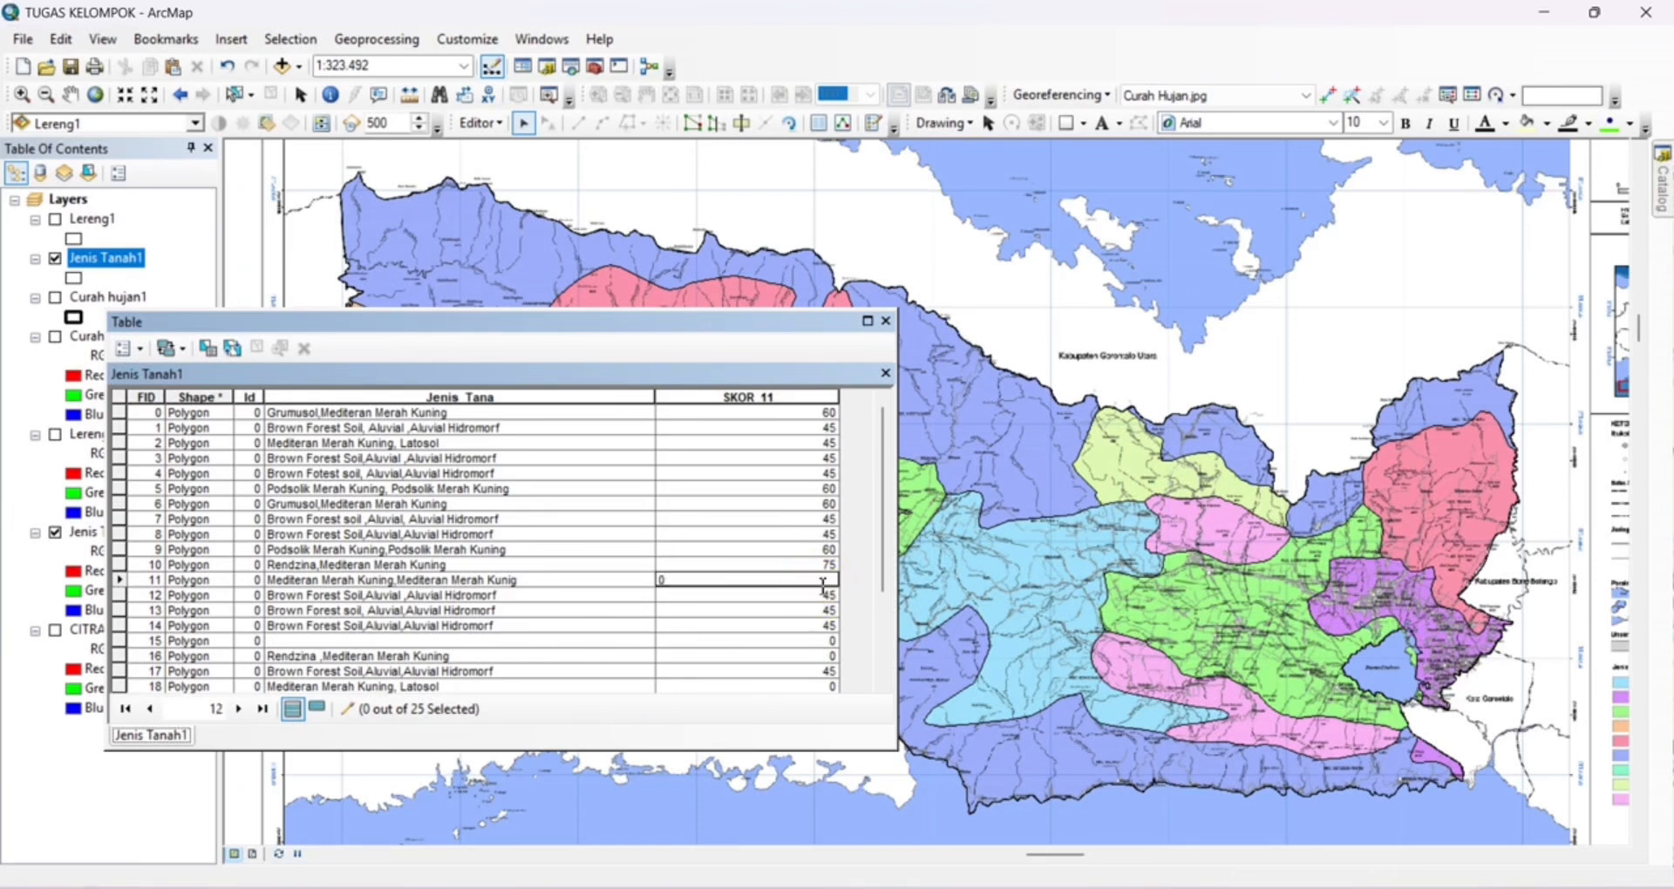
{"action": "type", "text": "45"}
Set SKOR_11 to 75 for FID 16, 45 for FID 18 and 60 for FID 19
{"action": "scroll", "coordinate": [802, 601], "scroll_direction": "down", "scroll_amount": 1}
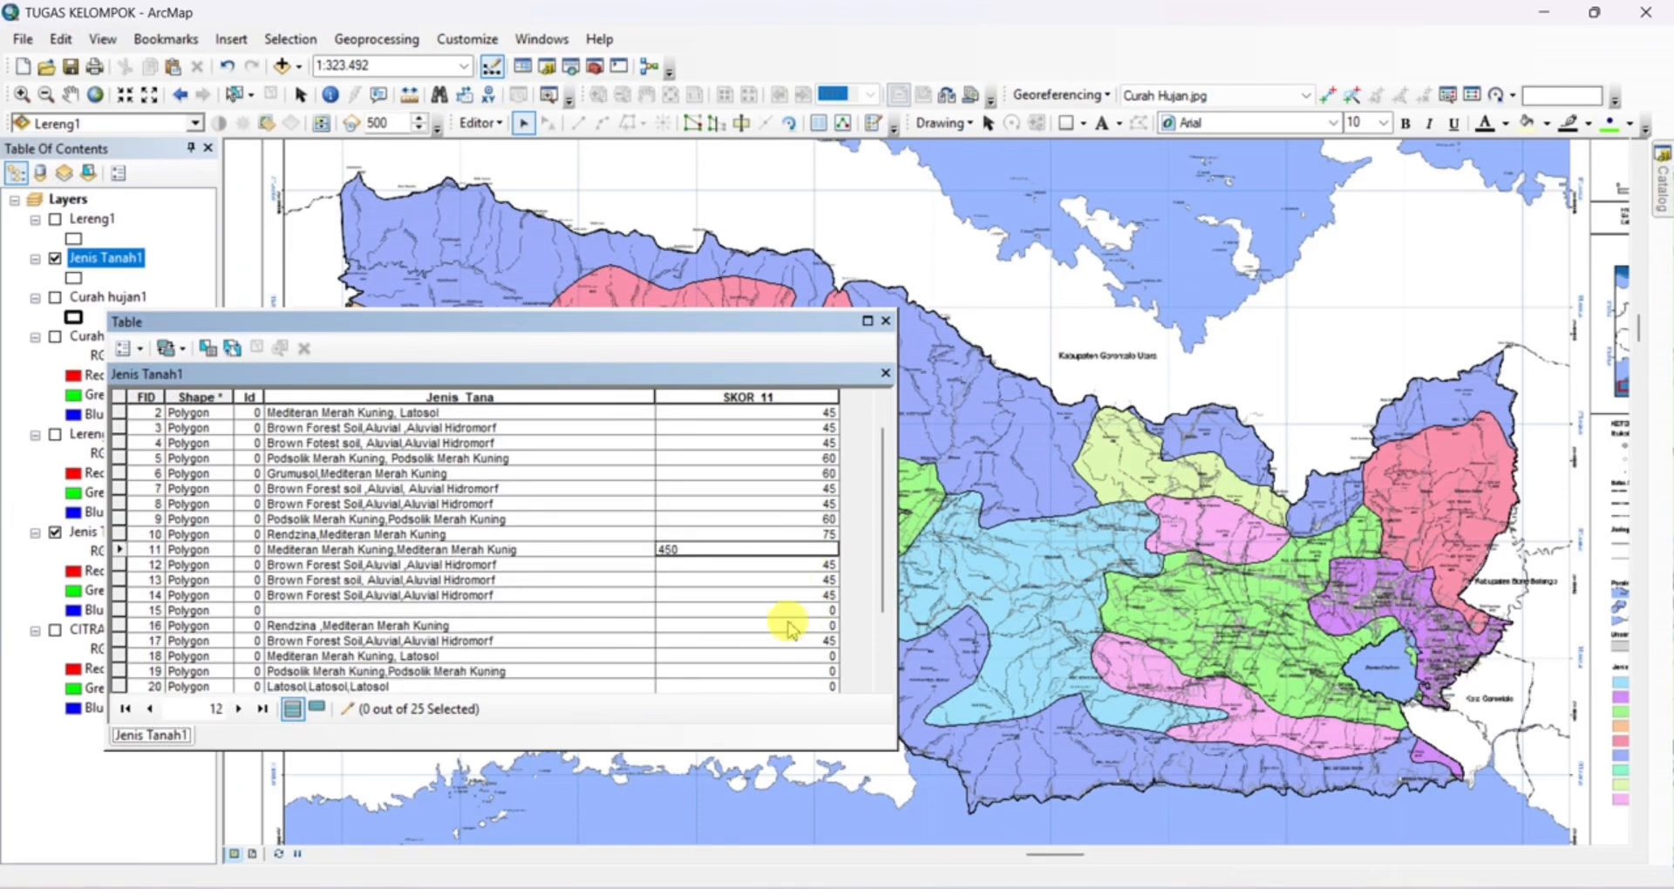
{"action": "left_click", "coordinate": [778, 626]}
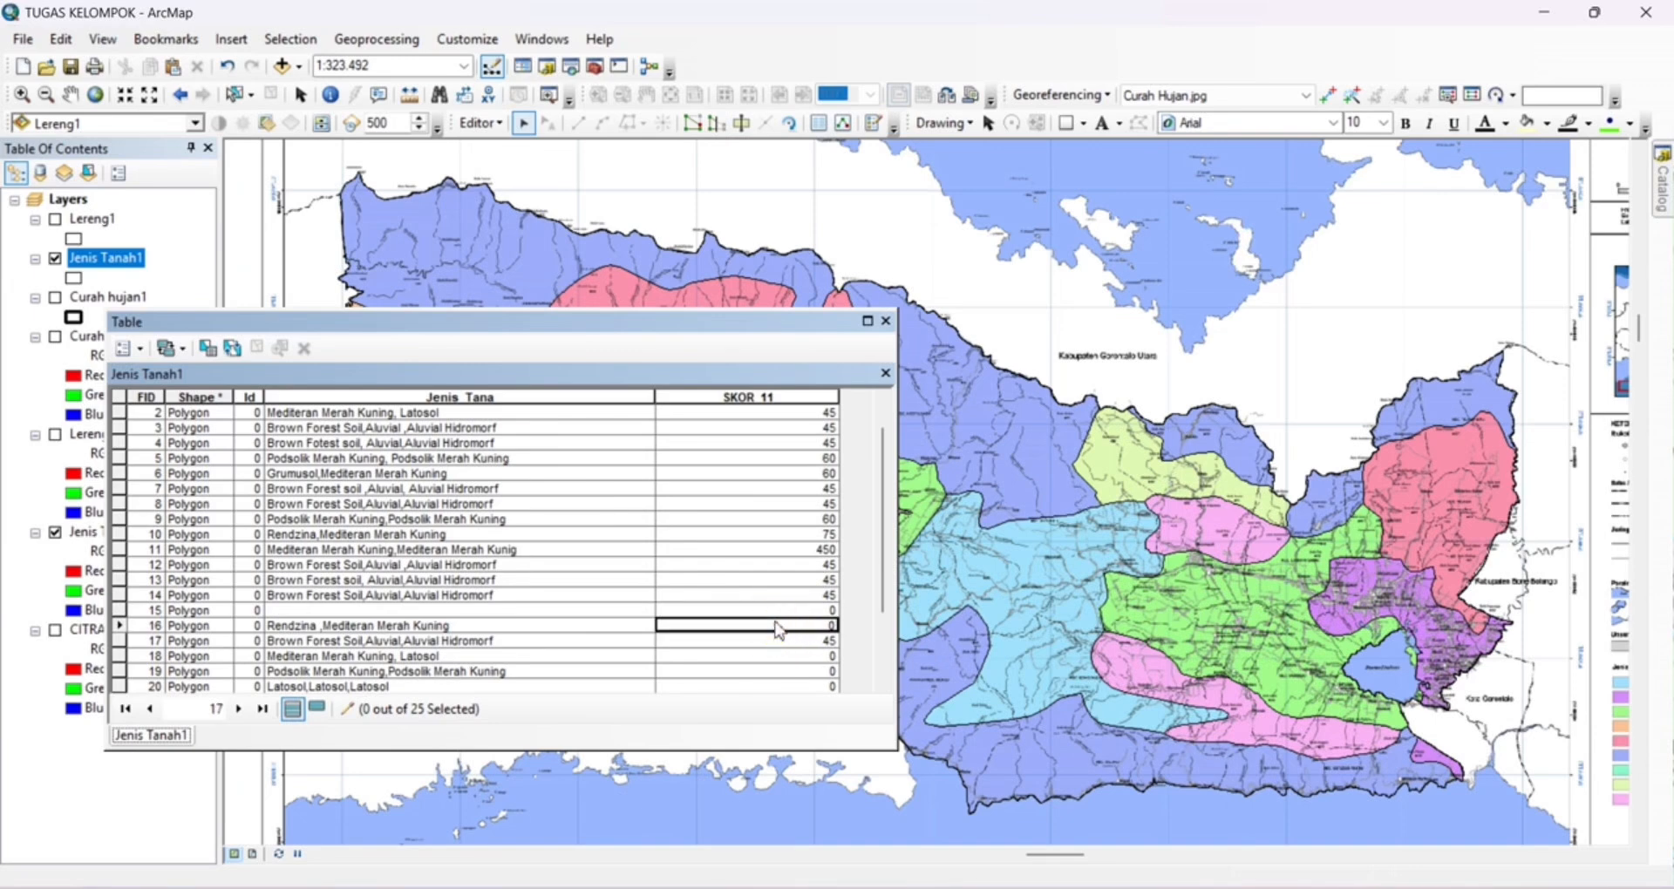
{"action": "type", "text": "75"}
{"action": "left_click", "coordinate": [778, 658]}
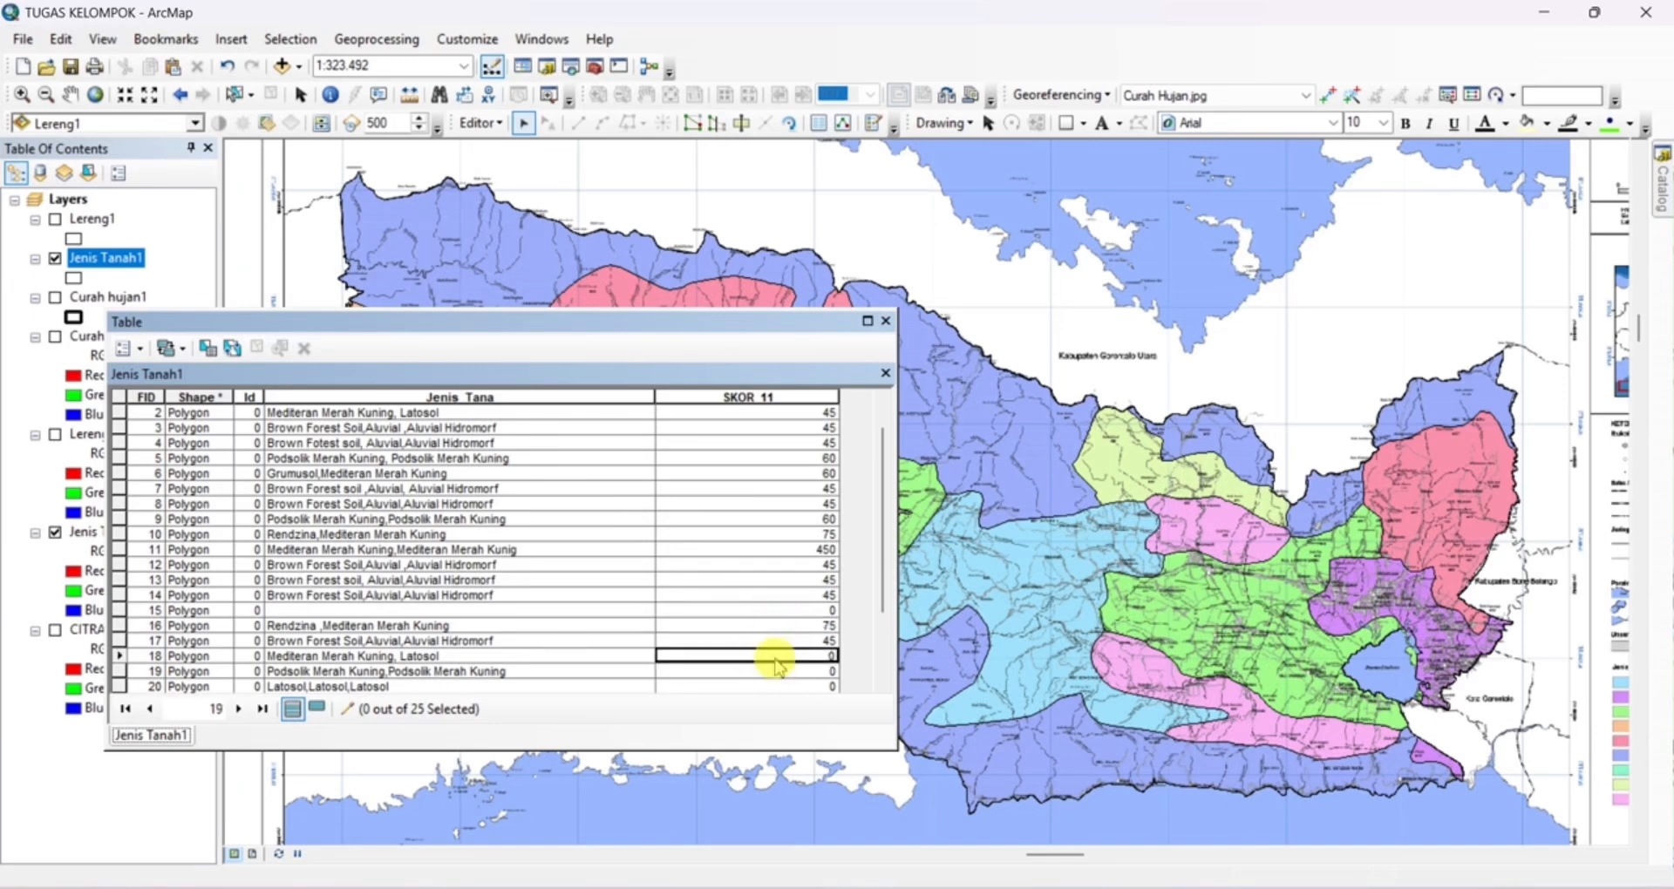
{"action": "type", "text": "45"}
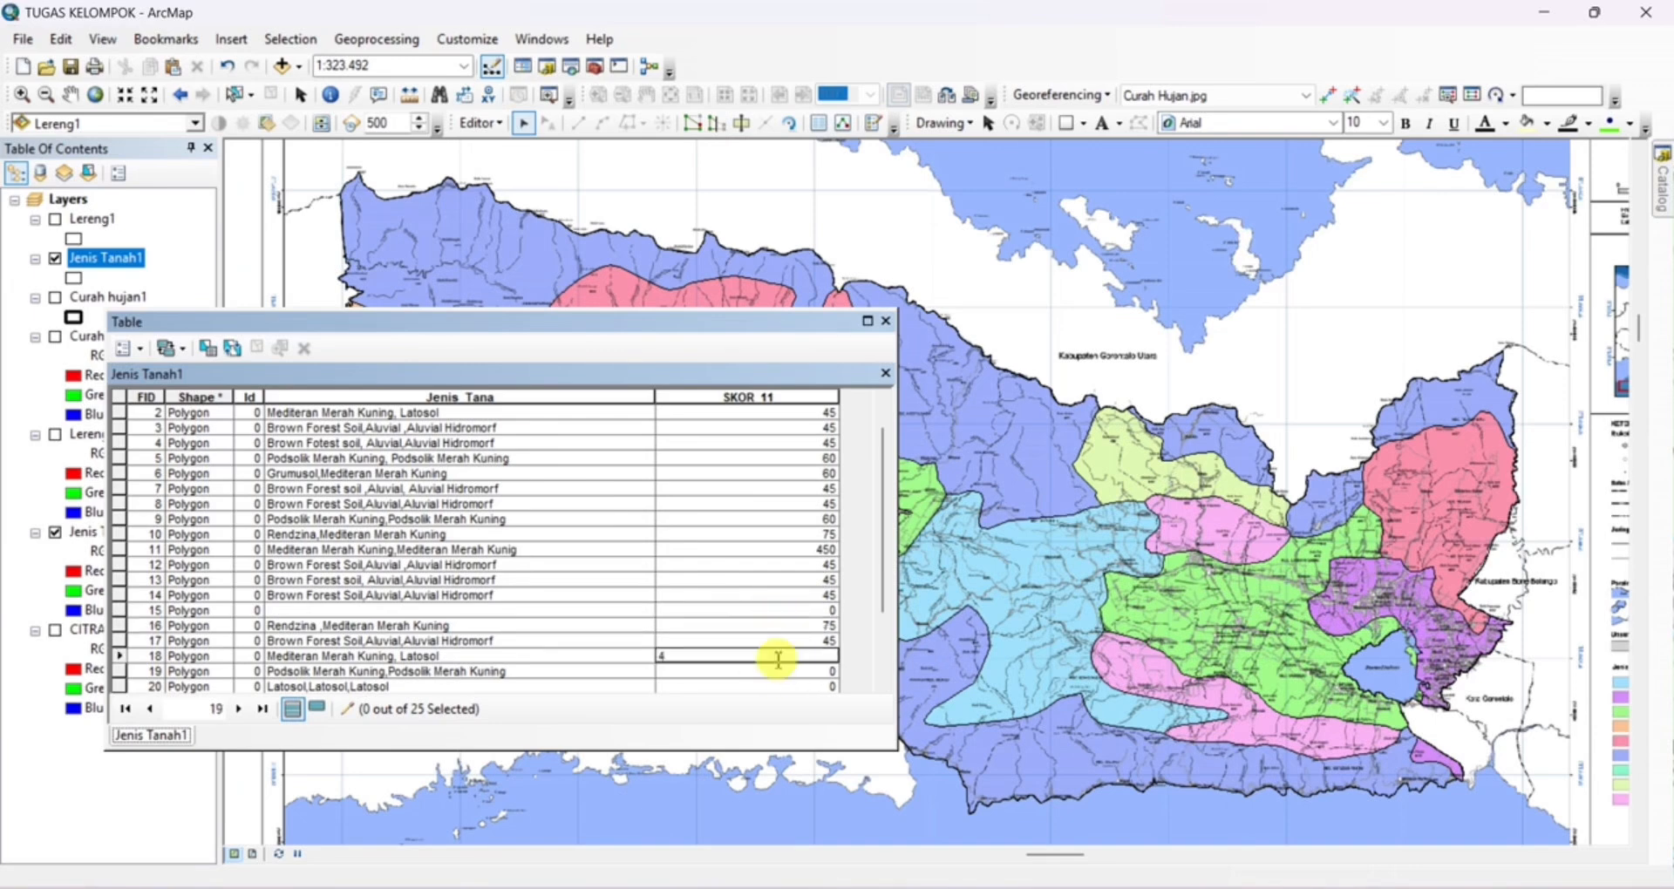
{"action": "left_click", "coordinate": [778, 672]}
{"action": "scroll", "coordinate": [772, 665], "scroll_direction": "down", "scroll_amount": 2}
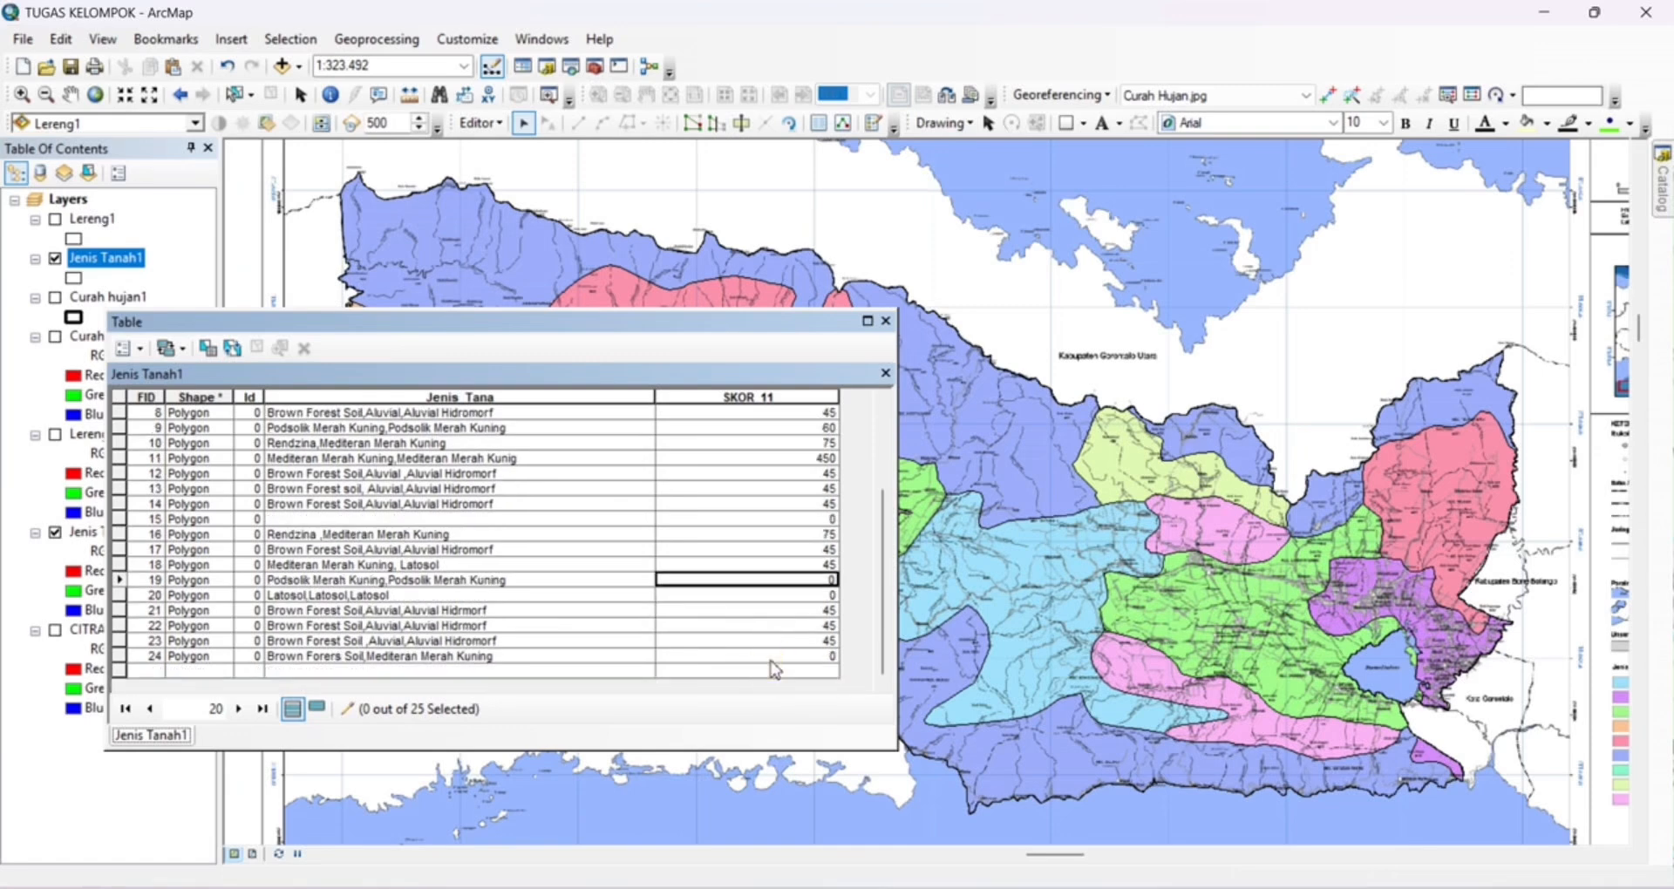
{"action": "type", "text": "60"}
Set SKOR_11 to 30 for the Latosol record FID 20 and 45 for the Brown Forest Soil, Mediteran record FID 24
{"action": "left_click", "coordinate": [818, 596]}
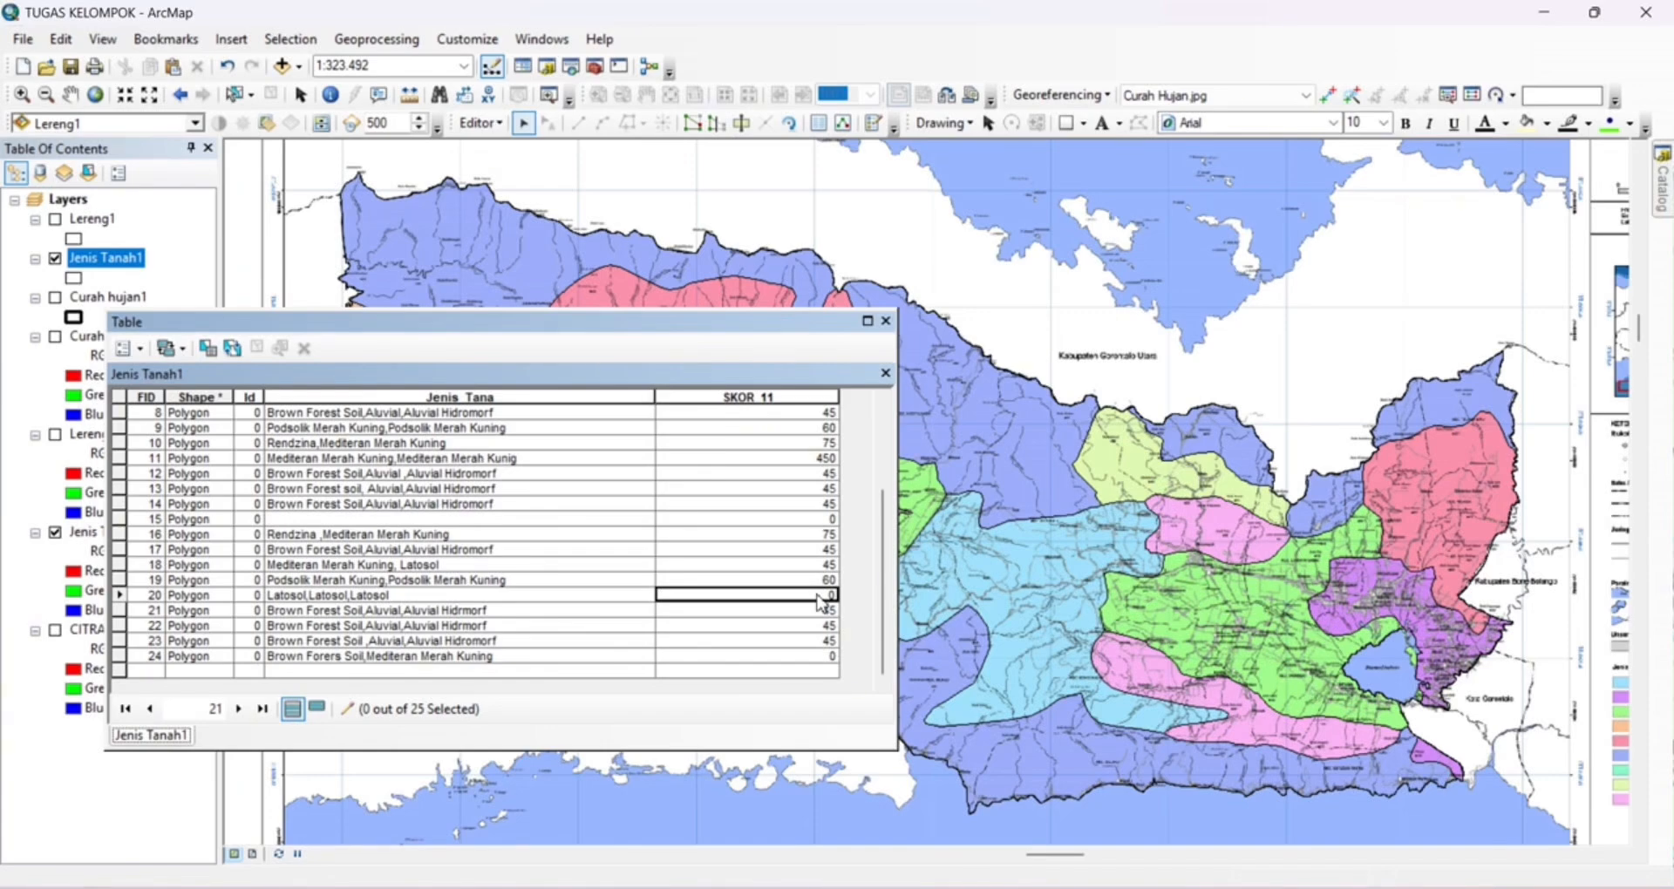
{"action": "type", "text": "30"}
{"action": "left_click", "coordinate": [789, 656]}
{"action": "type", "text": "4"}
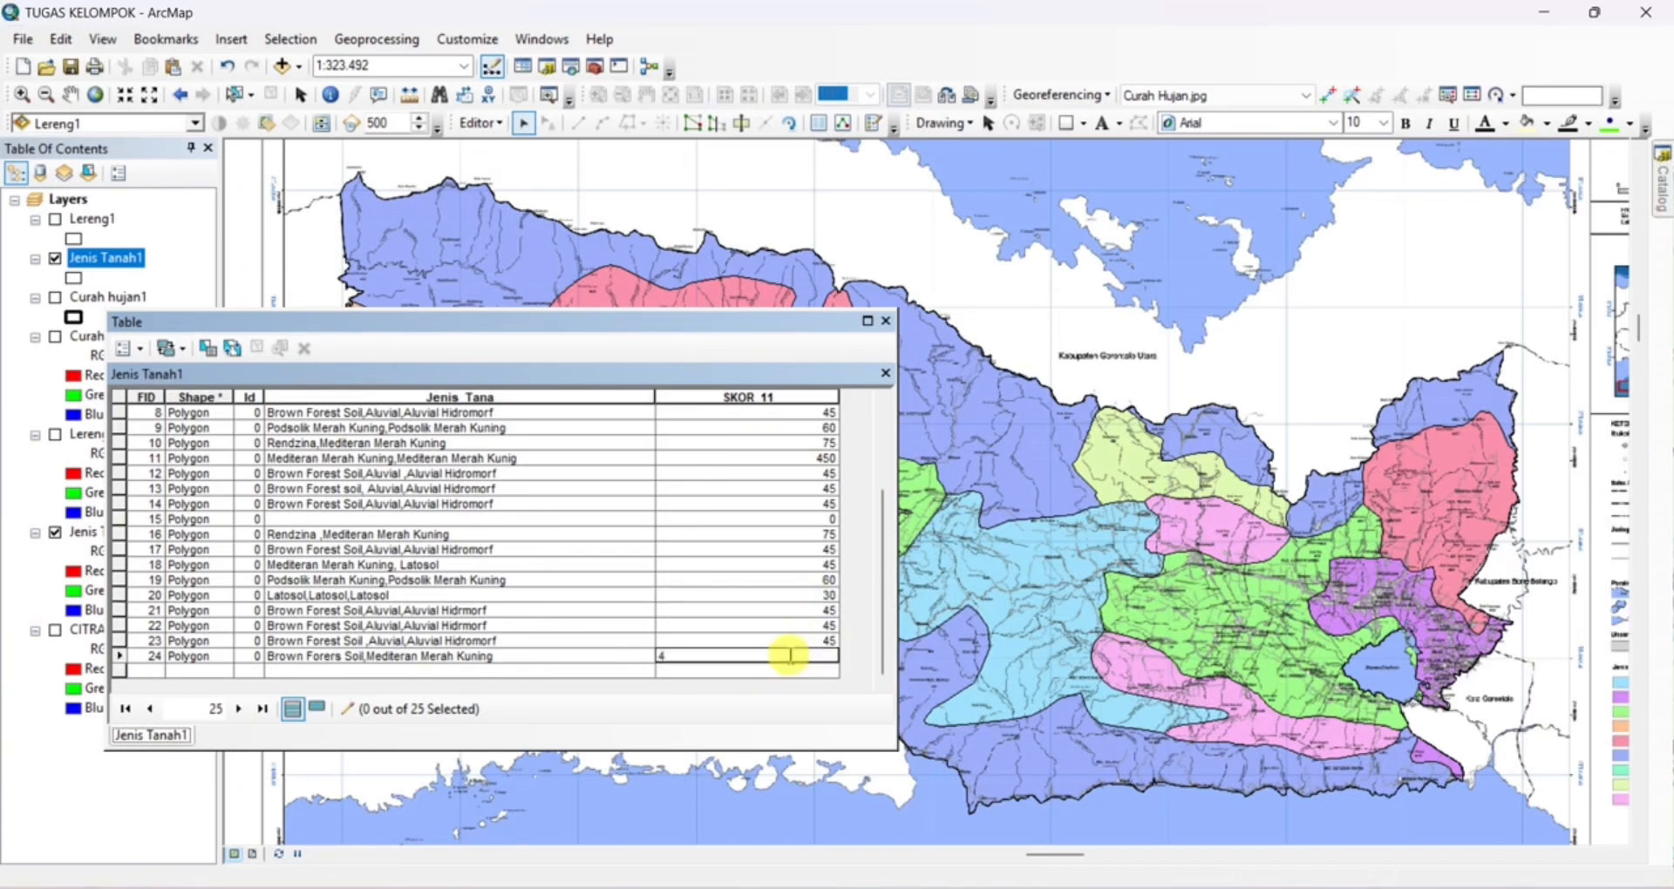
{"action": "type", "text": "5"}
{"action": "key", "text": "Return"}
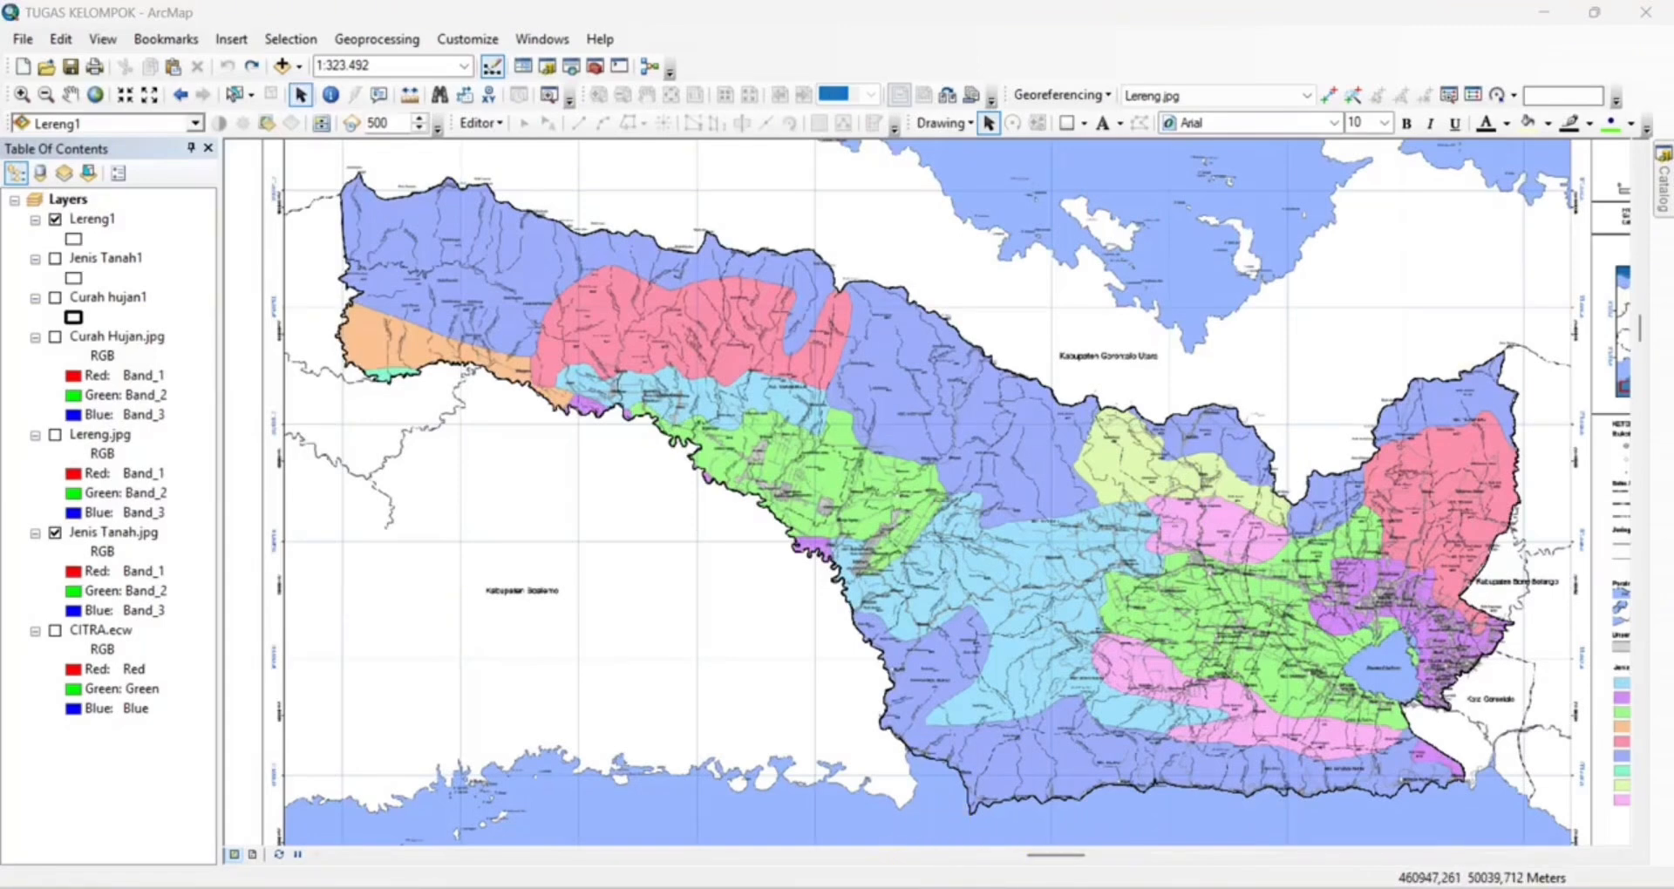
Add the Gorontalo_Lereng shapefile from the PEMETAAN DASAR folder in File Explorer to the ArcMap map
{"action": "left_click", "coordinate": [865, 887]}
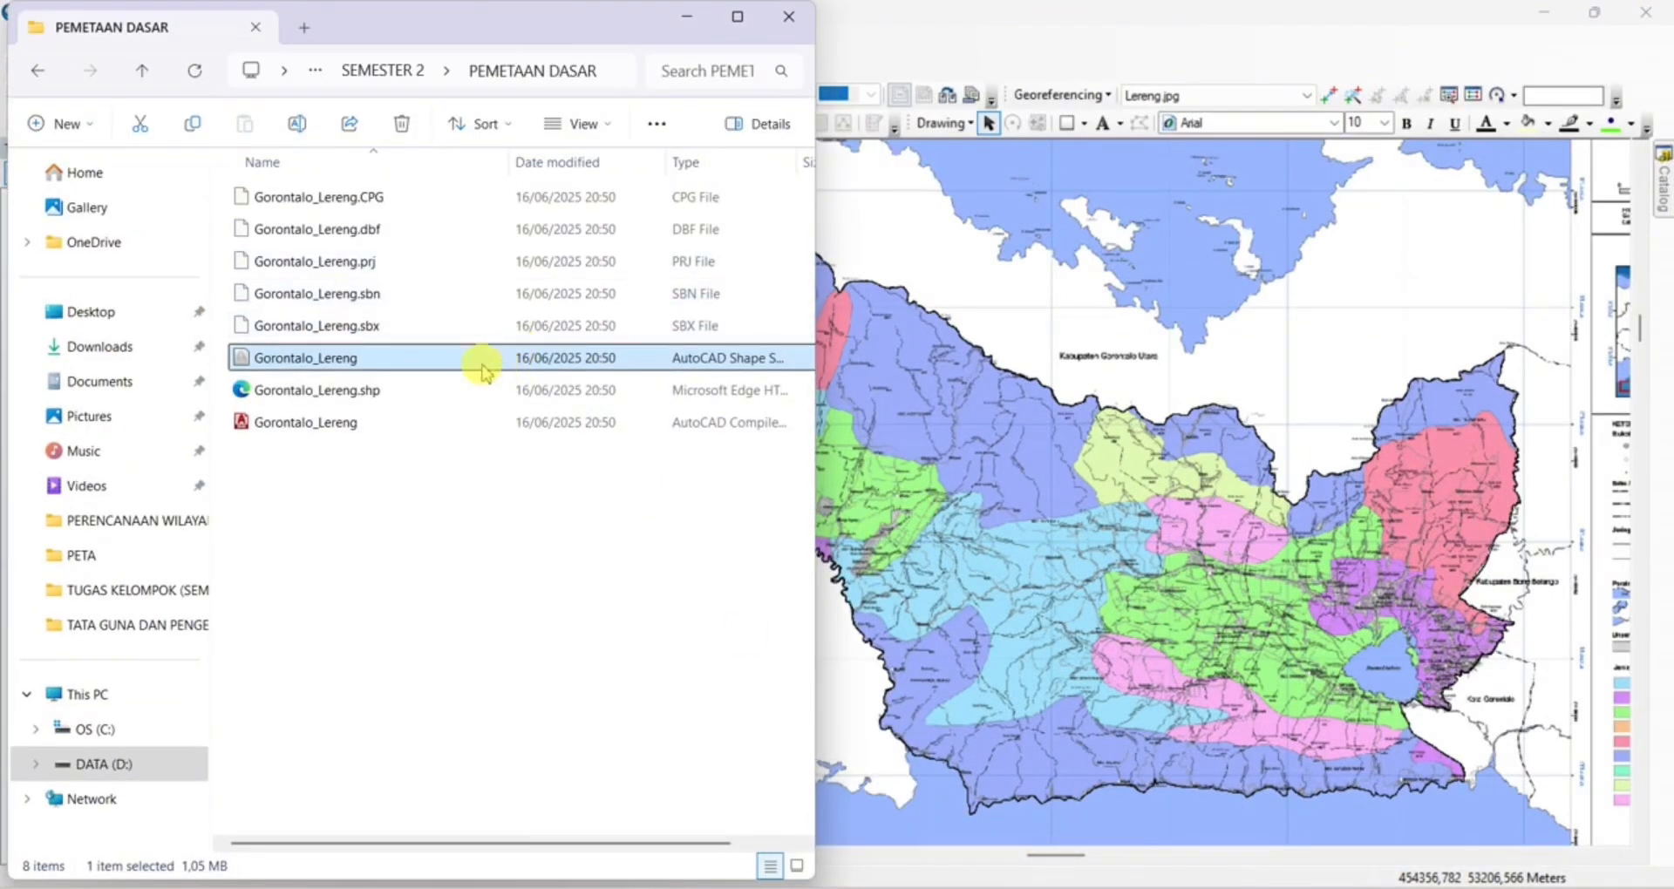
{"action": "left_click_drag", "start_coordinate": [433, 365], "coordinate": [963, 360]}
{"action": "left_click", "coordinate": [688, 19]}
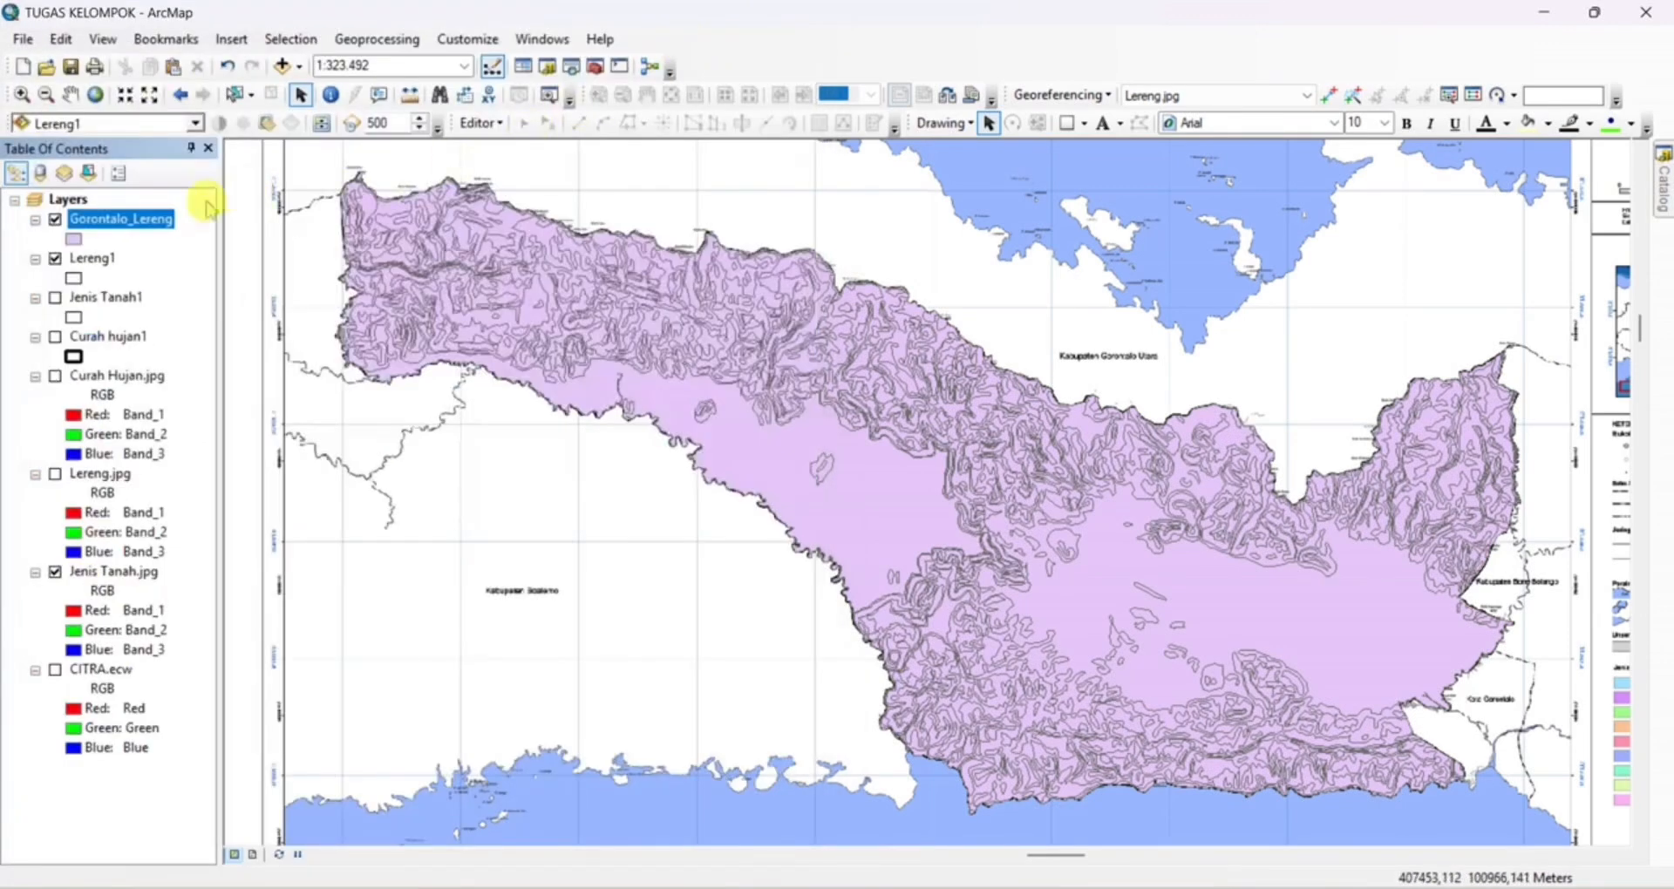
Review the KELAS and SLOP fields in the Gorontalo_Lereng attribute table, and close the table
{"action": "left_click", "coordinate": [155, 221]}
{"action": "right_click", "coordinate": [157, 224]}
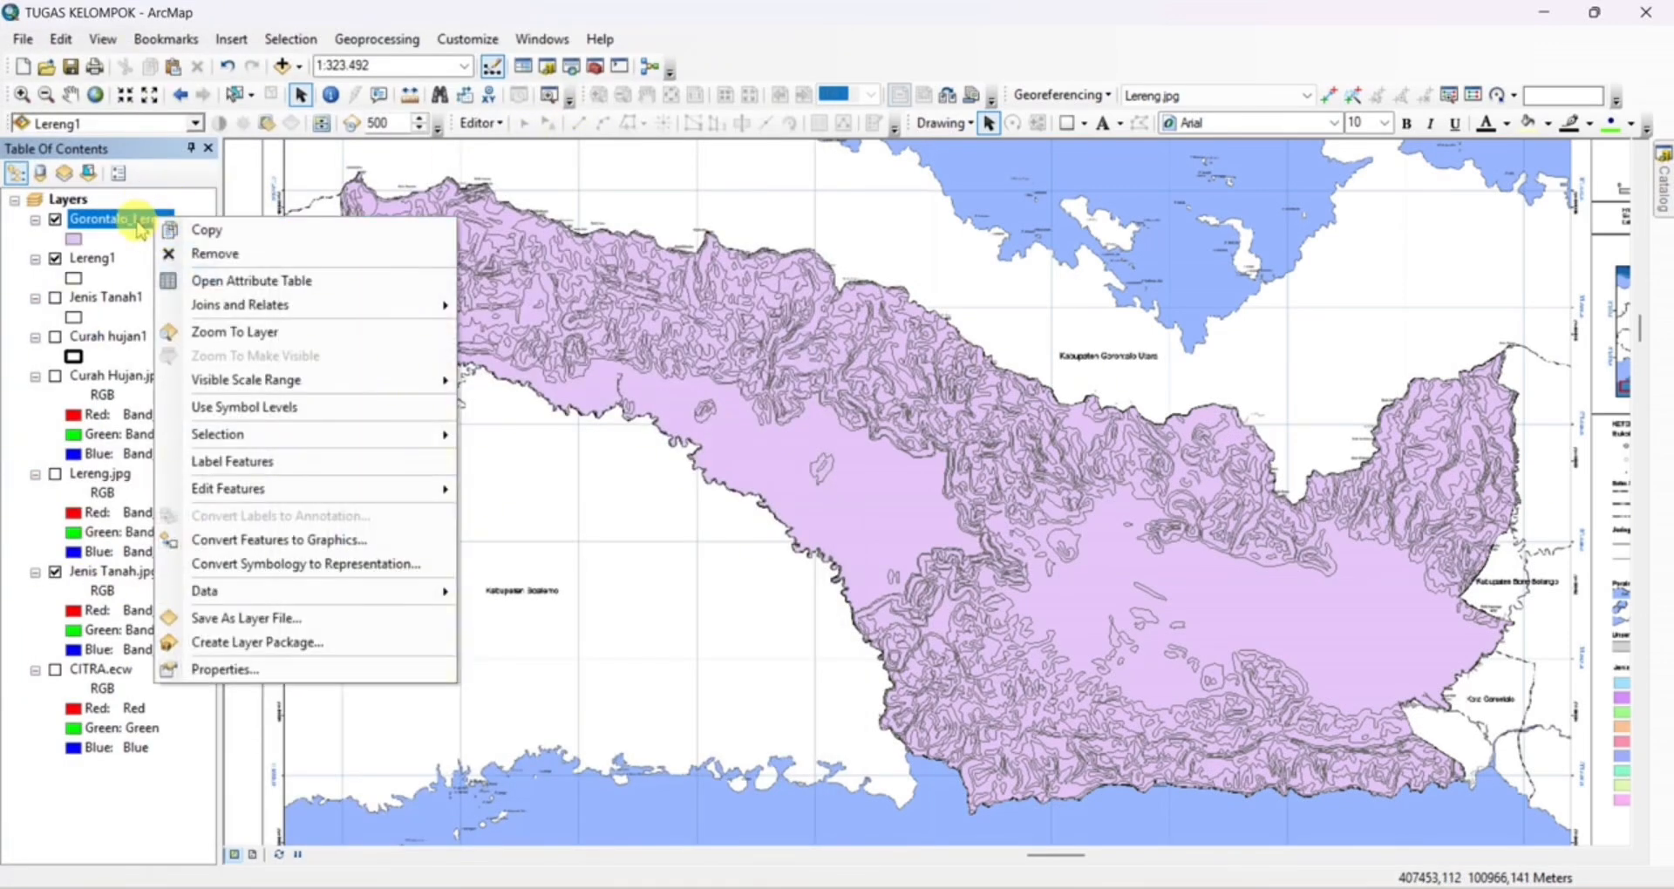
{"action": "left_click", "coordinate": [210, 280]}
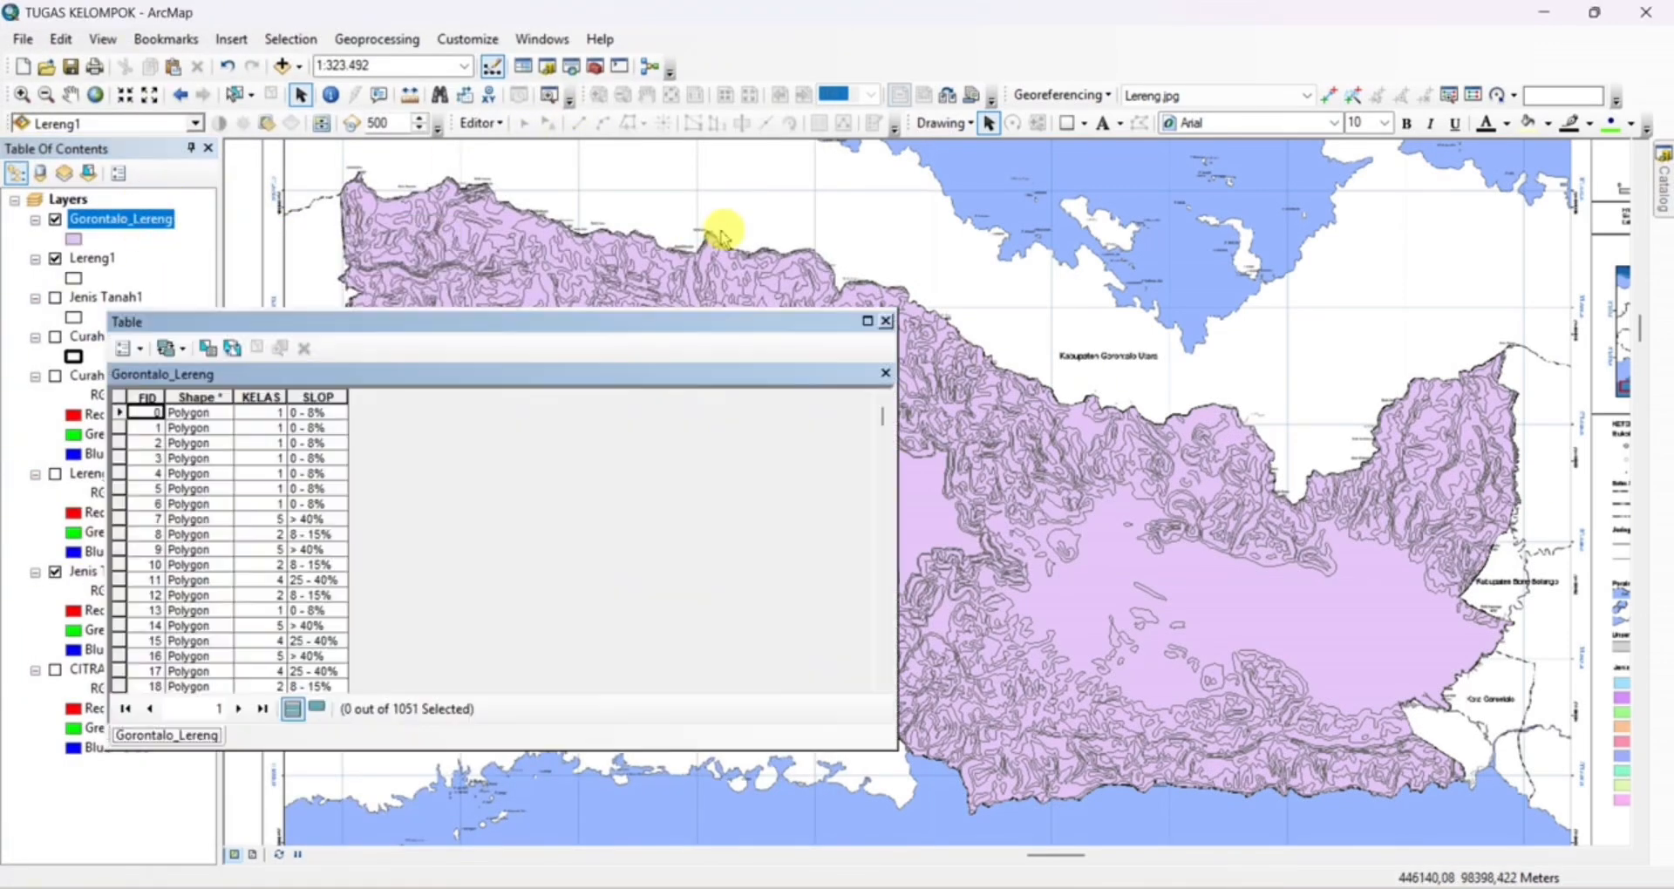
{"action": "left_click", "coordinate": [885, 321]}
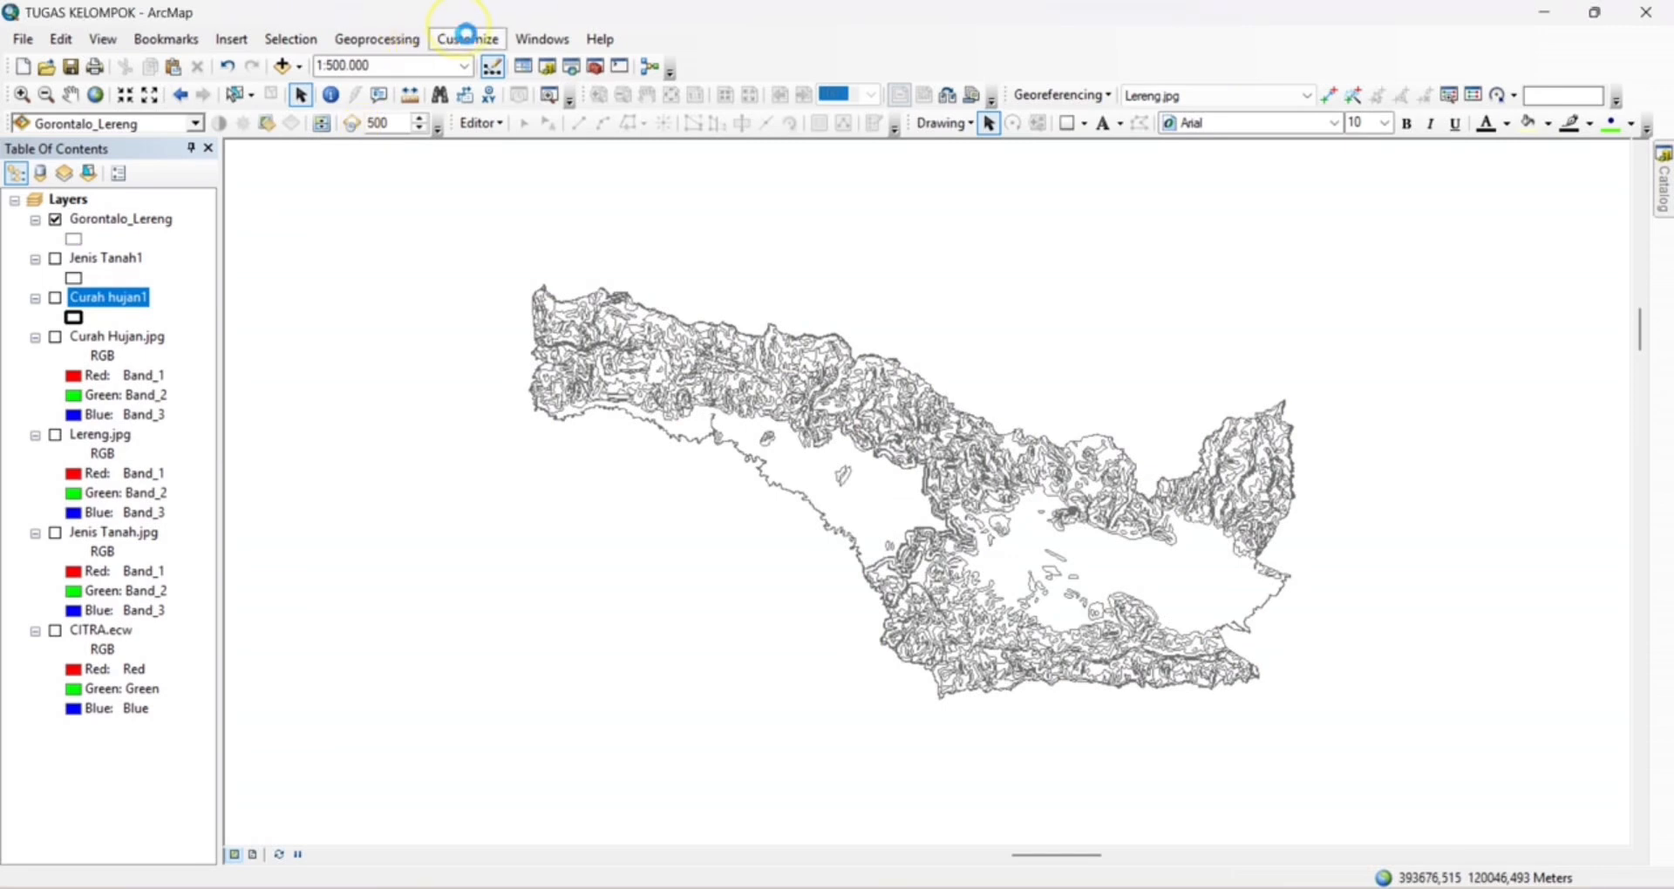
Start the Intersect tool with Curah hujan1, Jenis Tanah1 and Gorontalo_Lereng as input features
{"action": "left_click", "coordinate": [399, 41]}
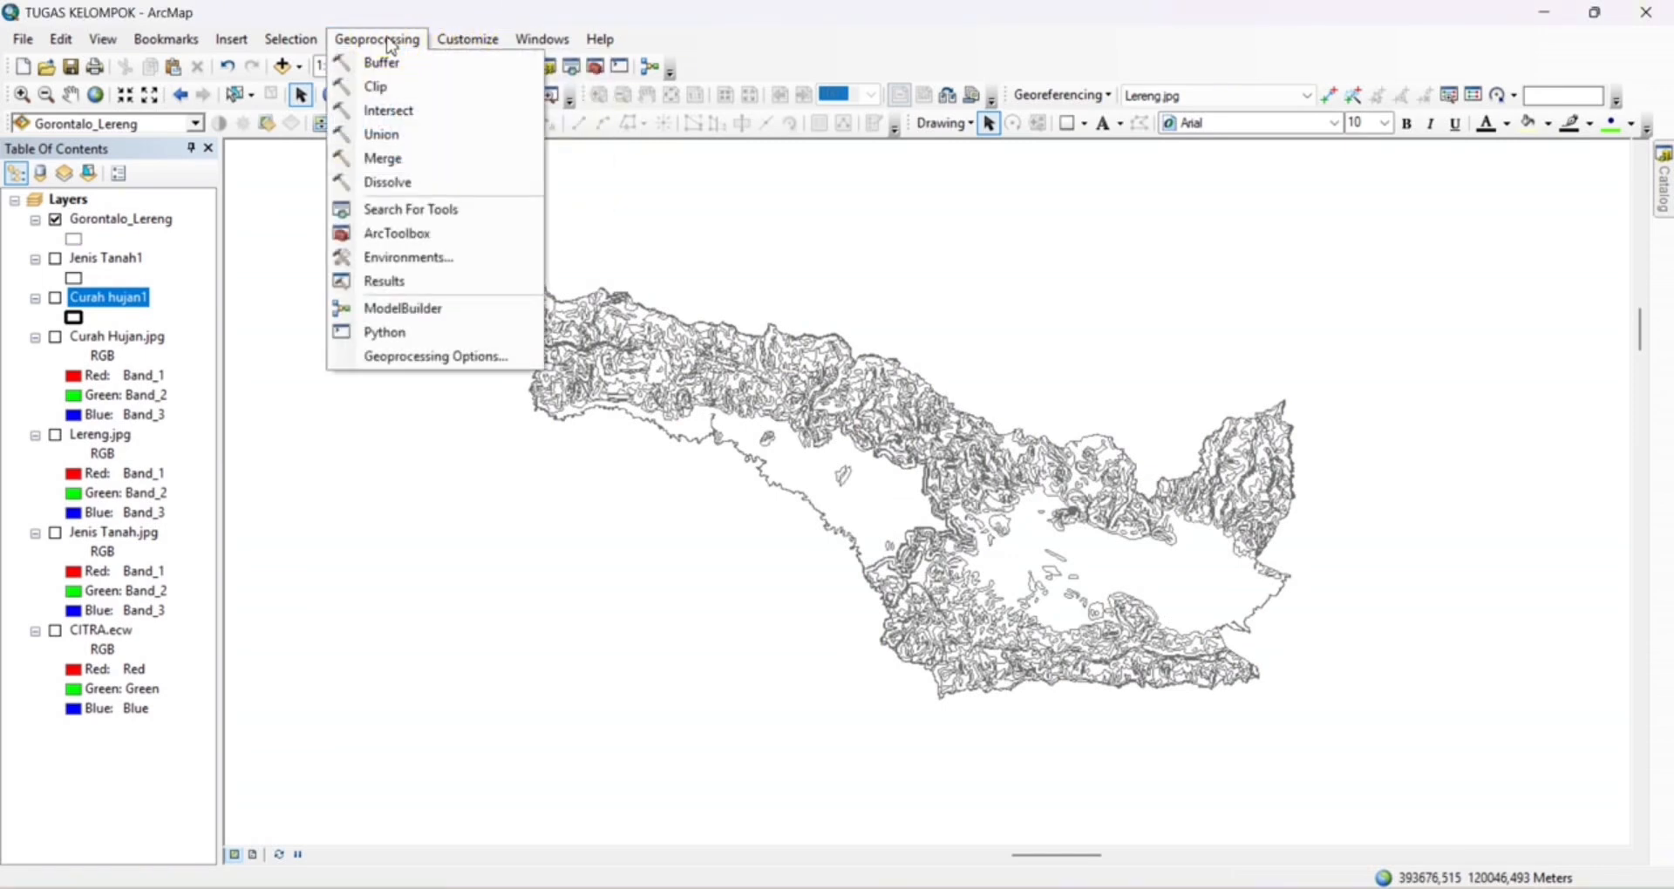
{"action": "left_click", "coordinate": [404, 113]}
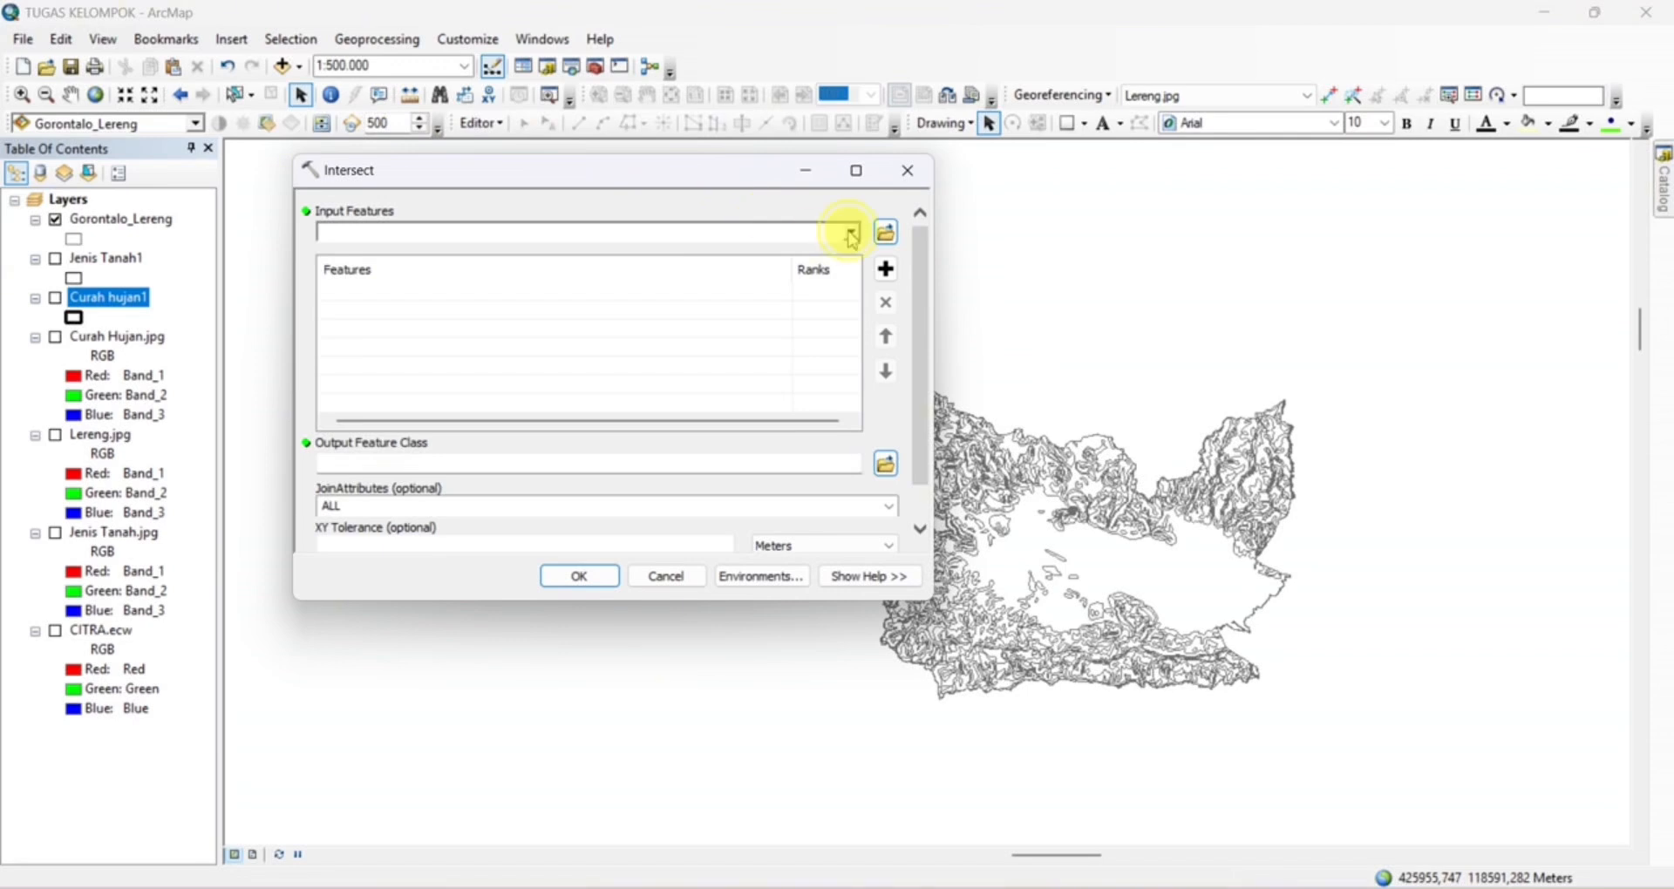
{"action": "left_click", "coordinate": [852, 233]}
{"action": "left_click", "coordinate": [422, 295]}
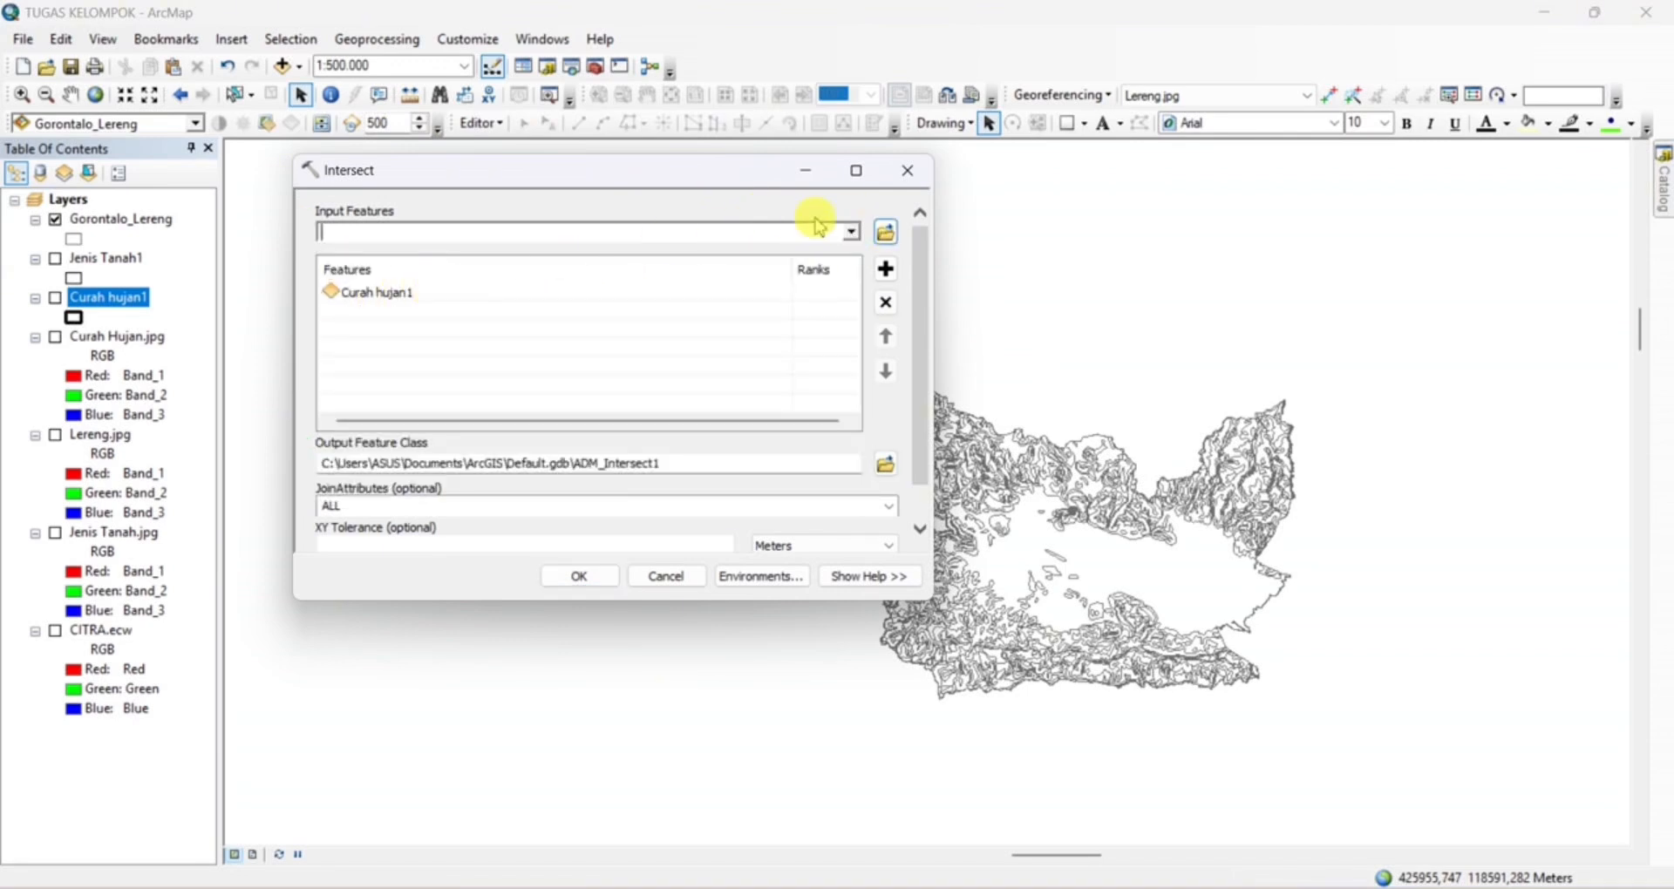
{"action": "left_click", "coordinate": [852, 233]}
{"action": "left_click", "coordinate": [422, 274]}
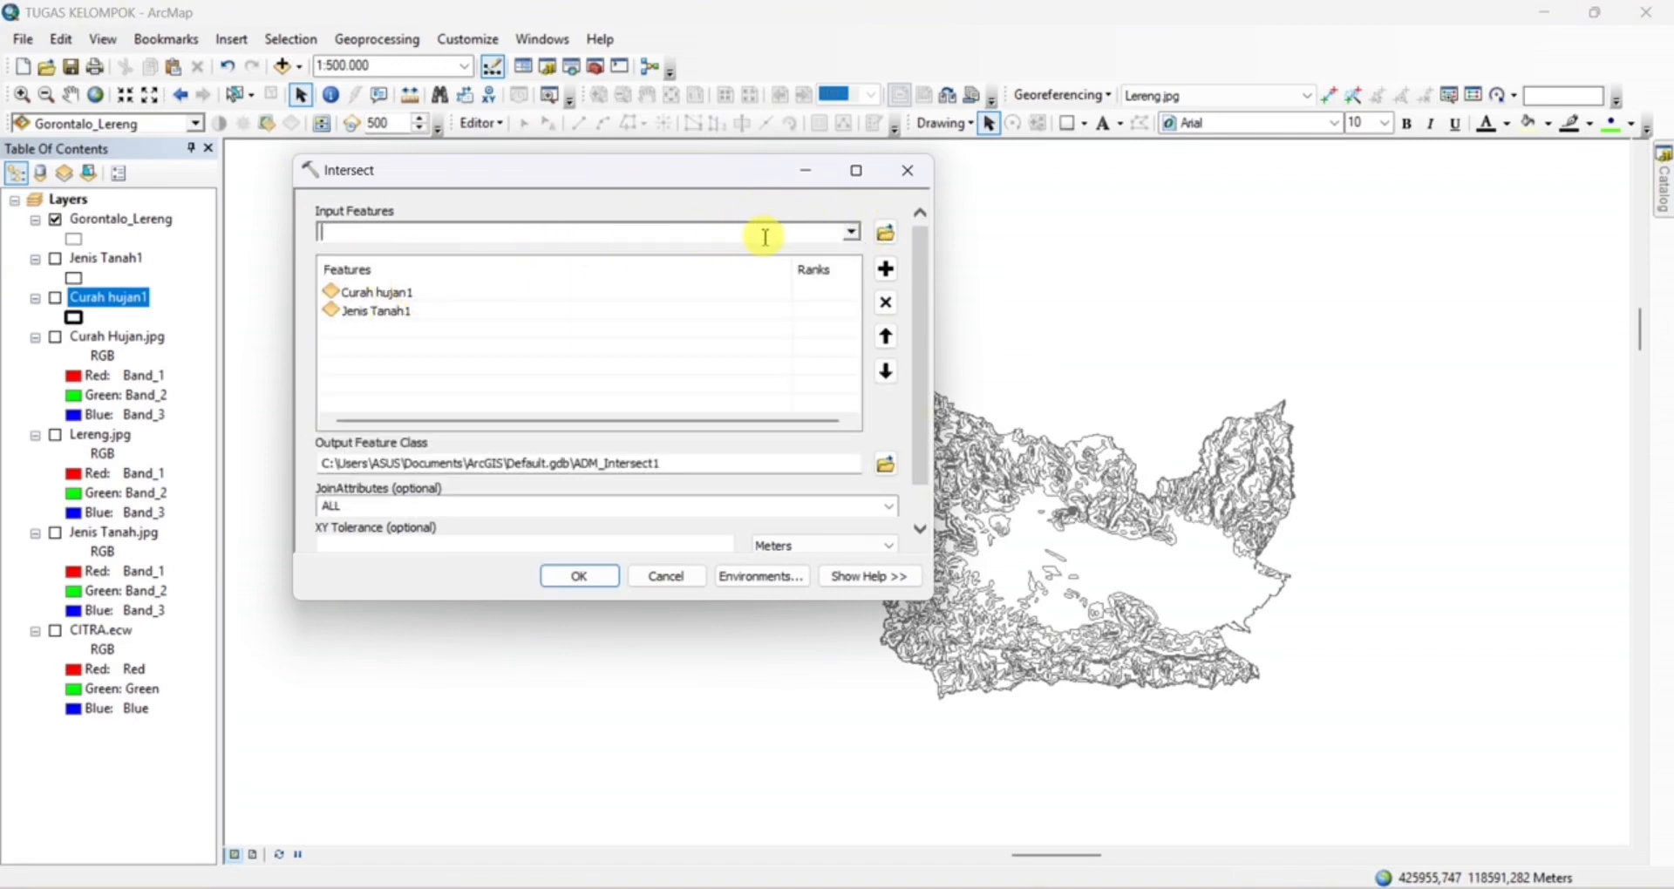
{"action": "left_click", "coordinate": [850, 236]}
{"action": "left_click", "coordinate": [444, 255]}
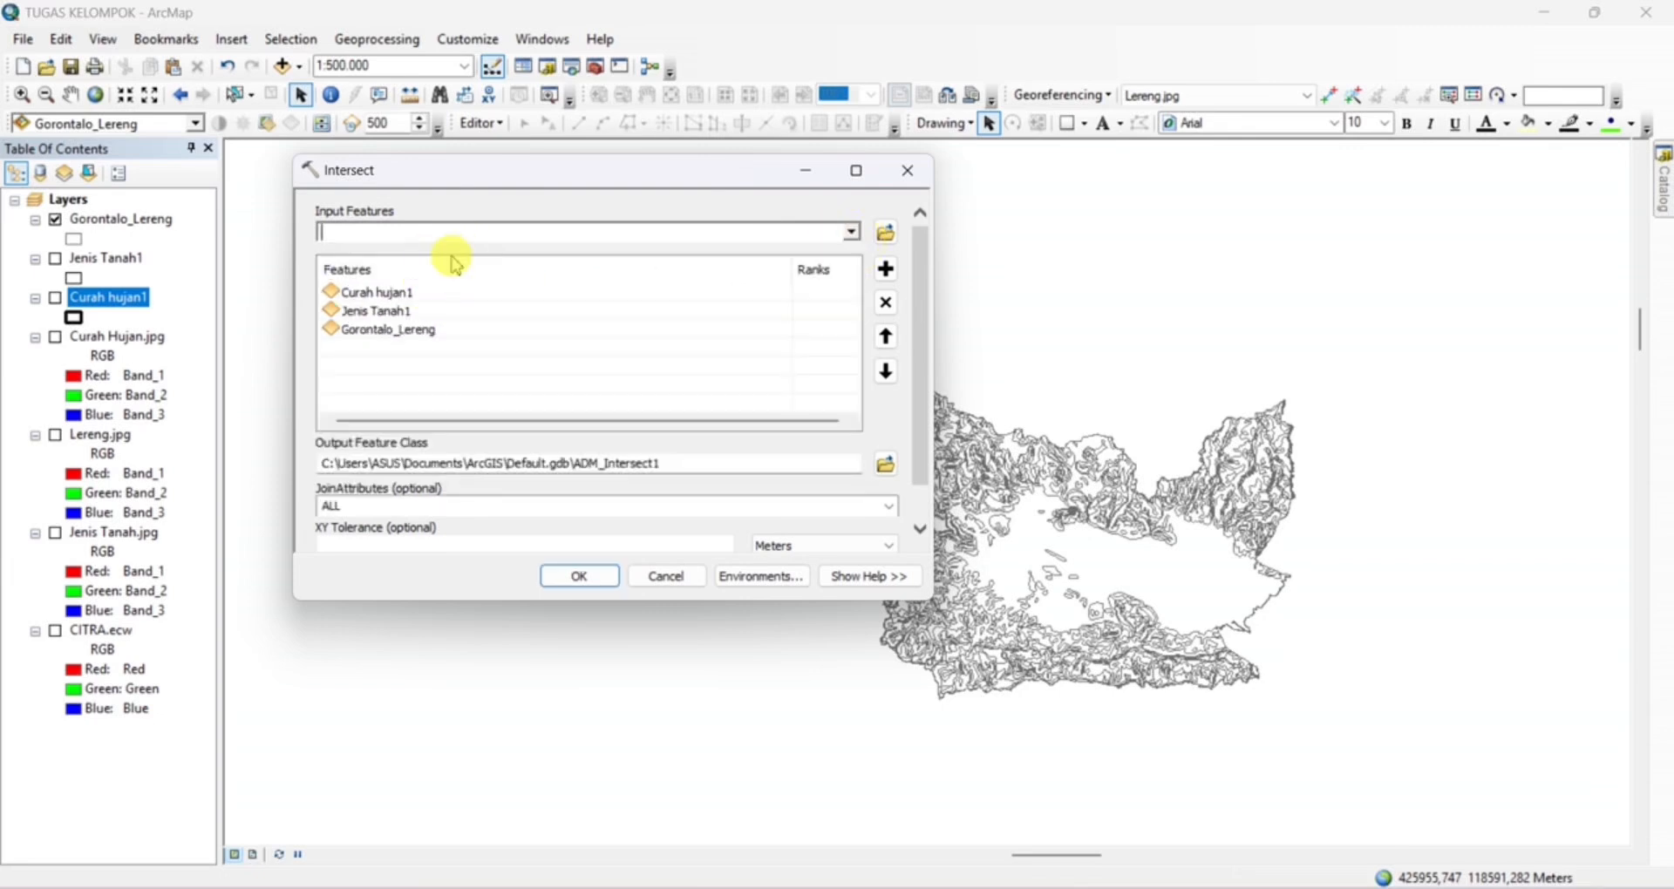
For the Intersect output location, browse the folder connection tree to TUGAS KELOMPOK (SEMESTER 2) under PETA, PRAKTIKUM PEMETAAN DASAR on the data drive
{"action": "left_click", "coordinate": [883, 466]}
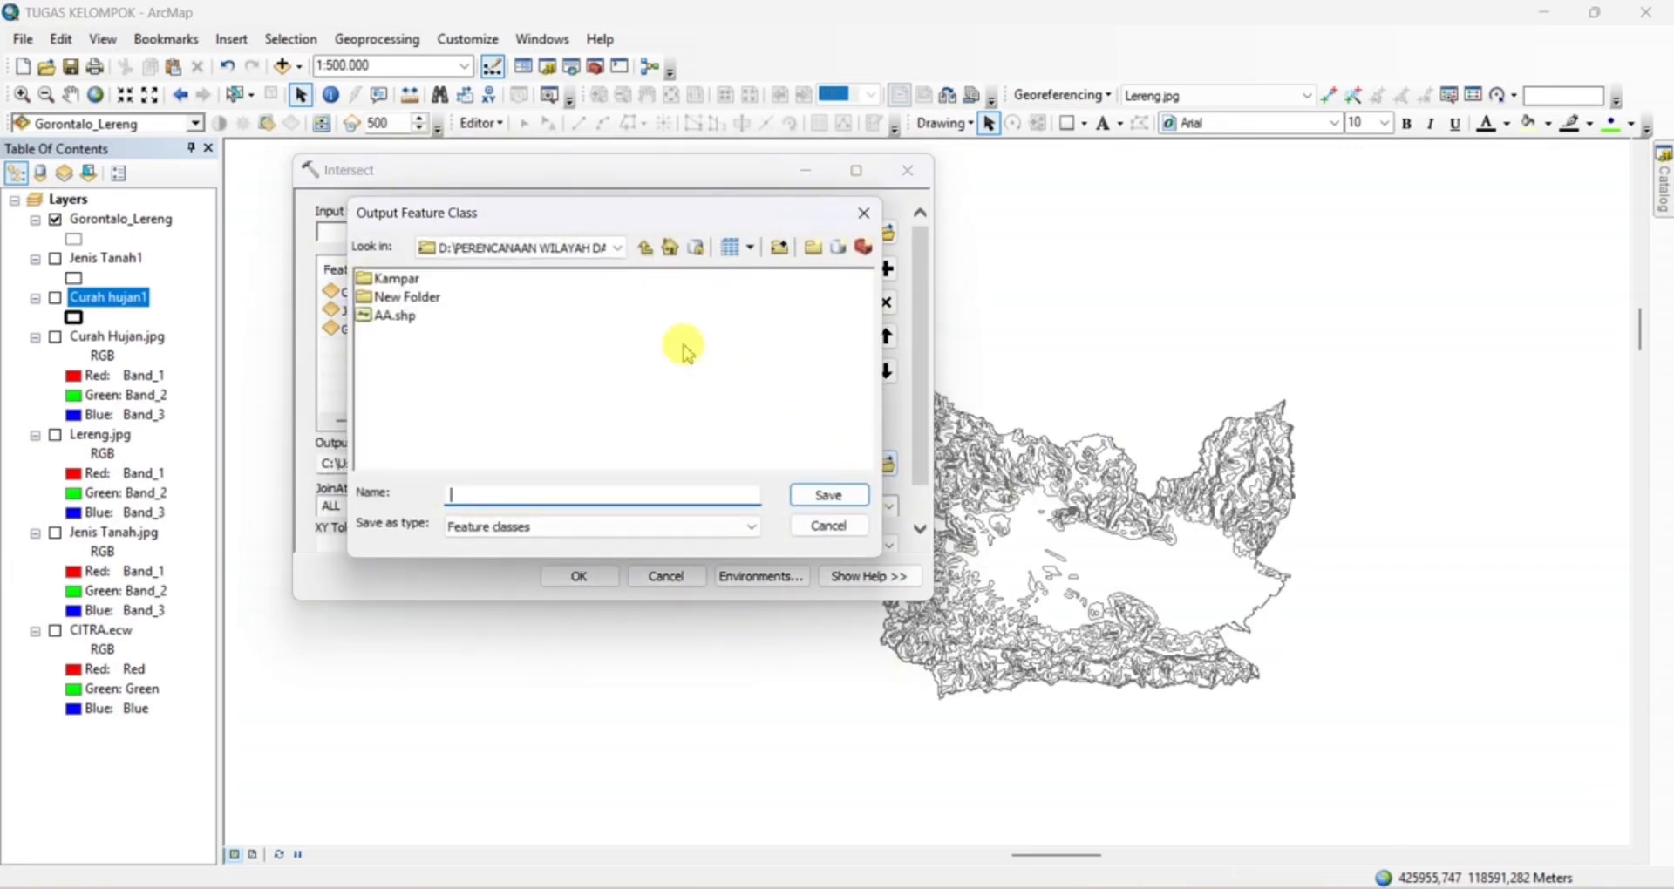
{"action": "left_click", "coordinate": [784, 249]}
{"action": "scroll", "coordinate": [701, 471], "scroll_direction": "down", "scroll_amount": 1}
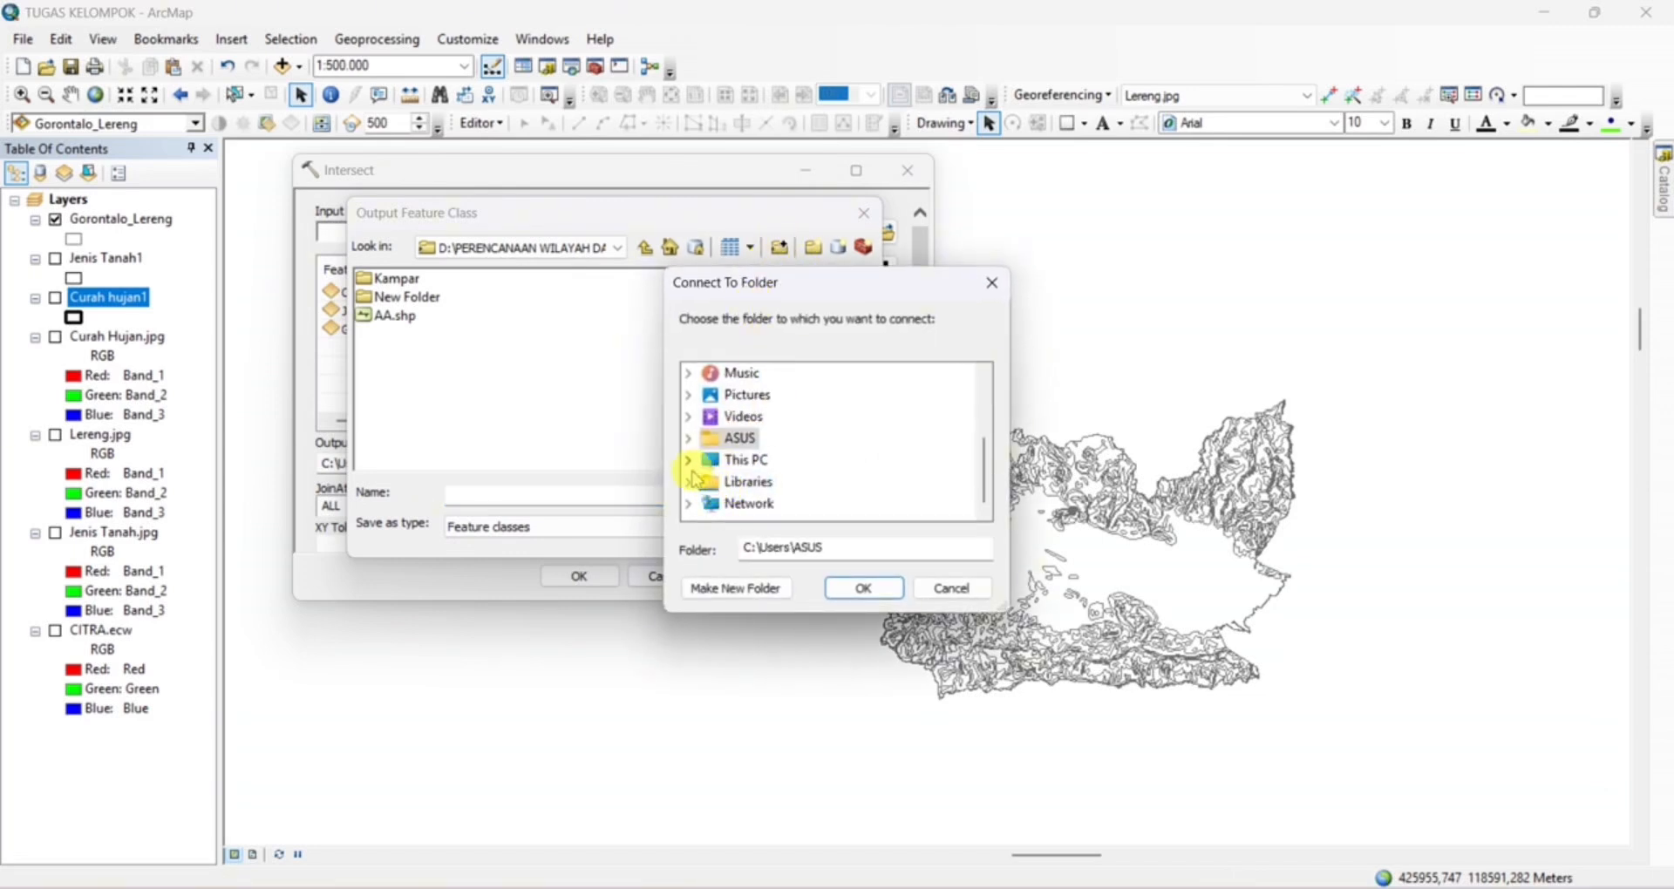
{"action": "left_click", "coordinate": [689, 462]}
{"action": "scroll", "coordinate": [697, 480], "scroll_direction": "down", "scroll_amount": 1}
{"action": "left_click", "coordinate": [708, 456]}
{"action": "scroll", "coordinate": [715, 475], "scroll_direction": "down", "scroll_amount": 1}
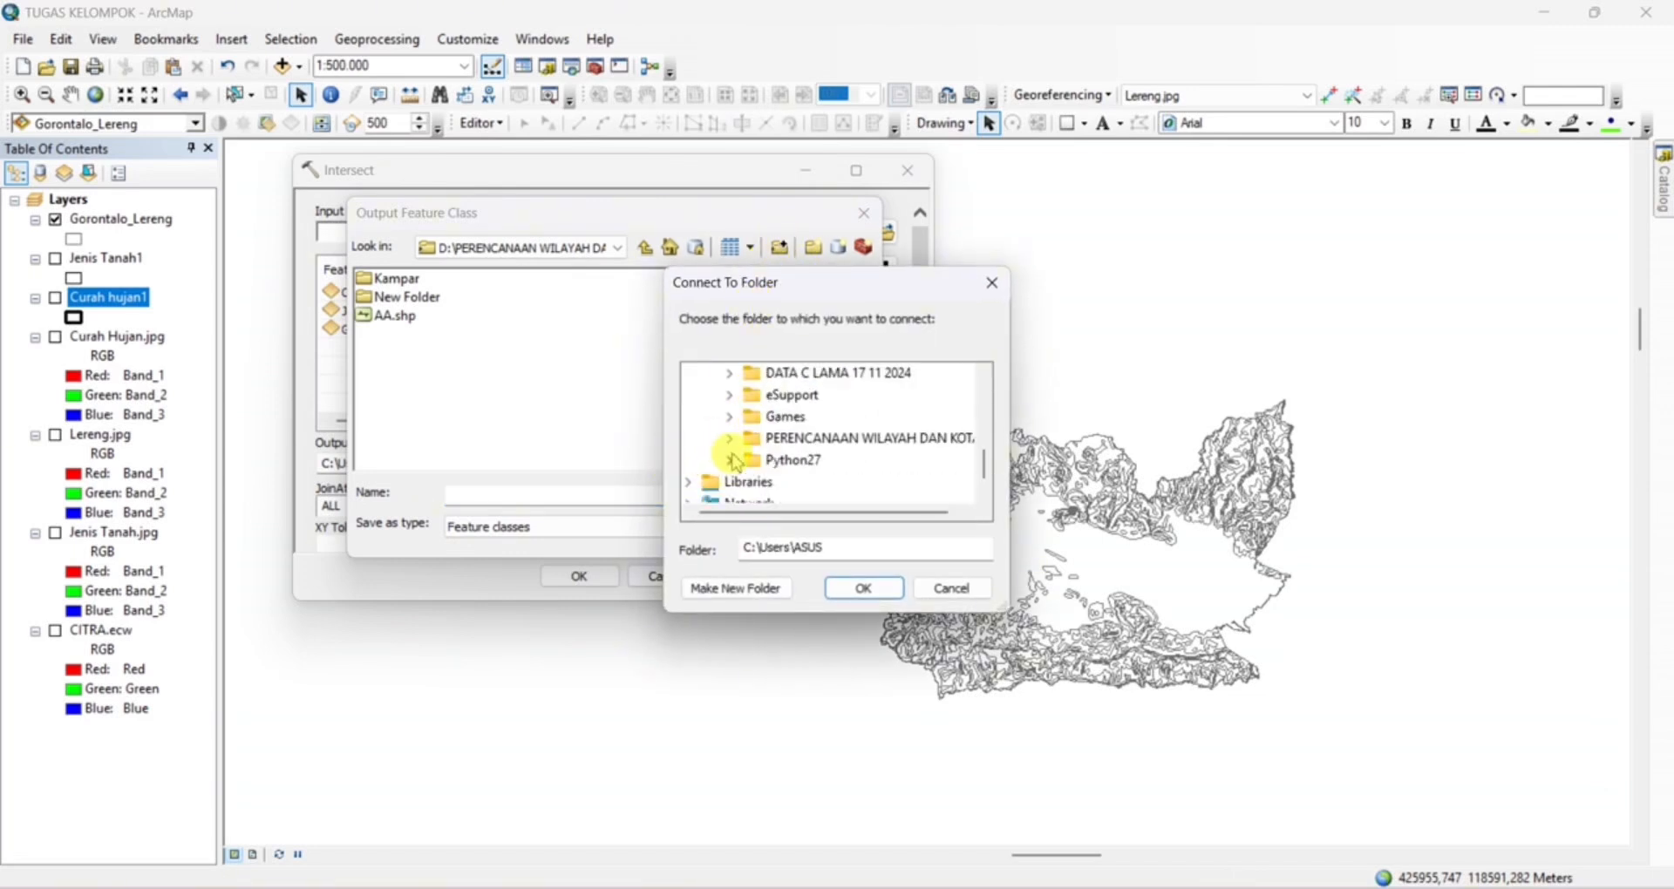
{"action": "left_click", "coordinate": [729, 438]}
{"action": "left_click", "coordinate": [750, 481]}
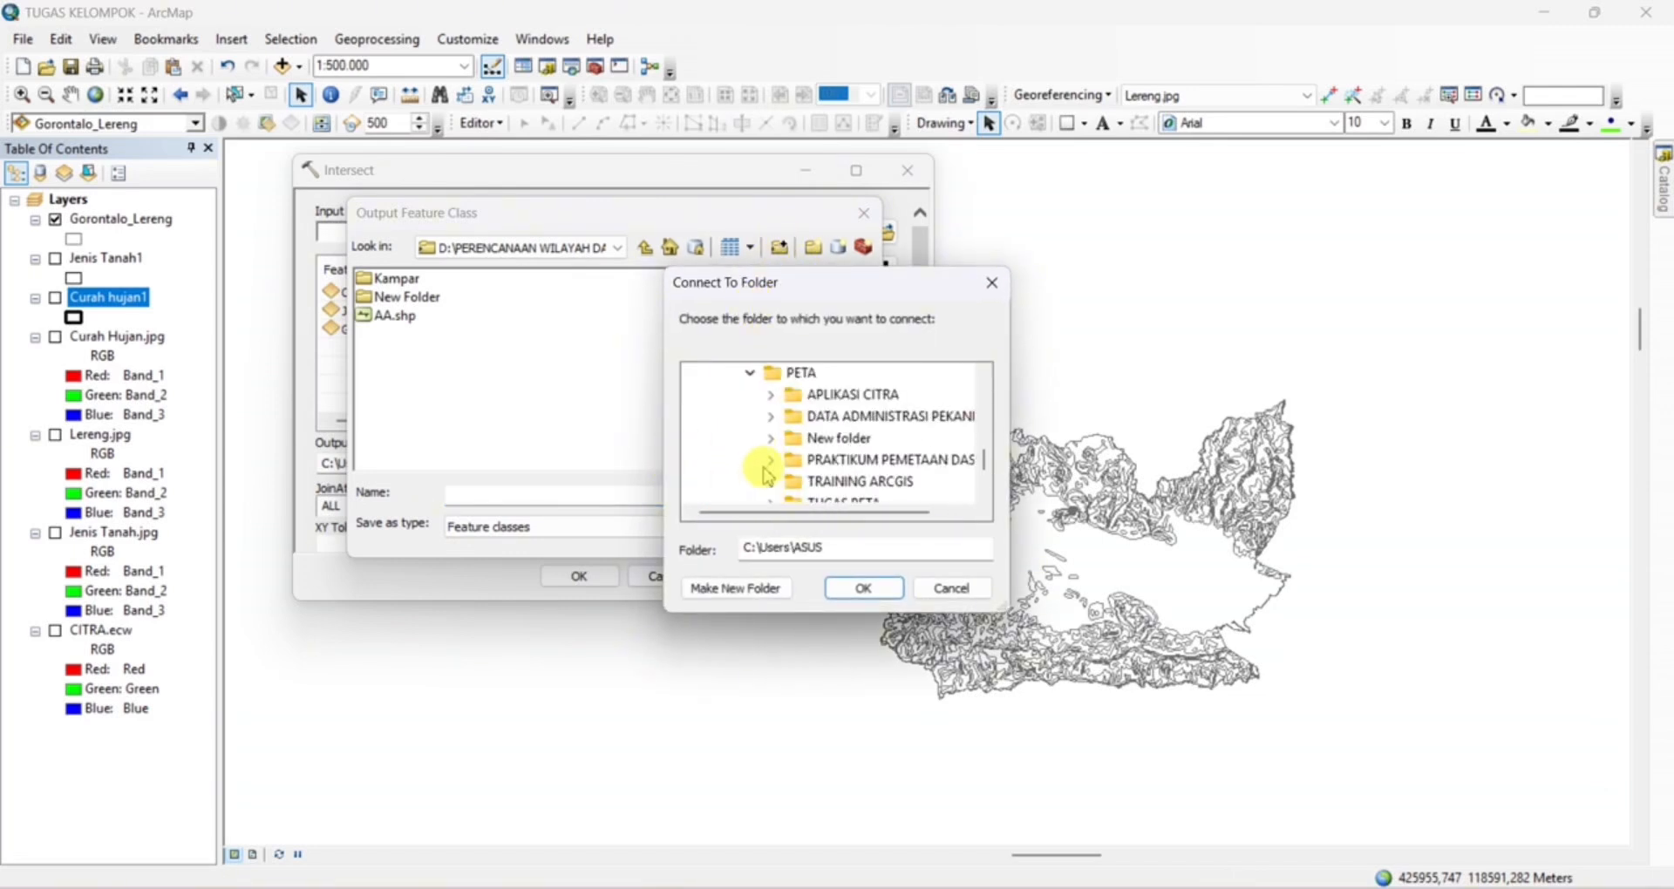
{"action": "left_click", "coordinate": [771, 463]}
{"action": "scroll", "coordinate": [785, 475], "scroll_direction": "down", "scroll_amount": 1}
{"action": "left_click", "coordinate": [814, 439]}
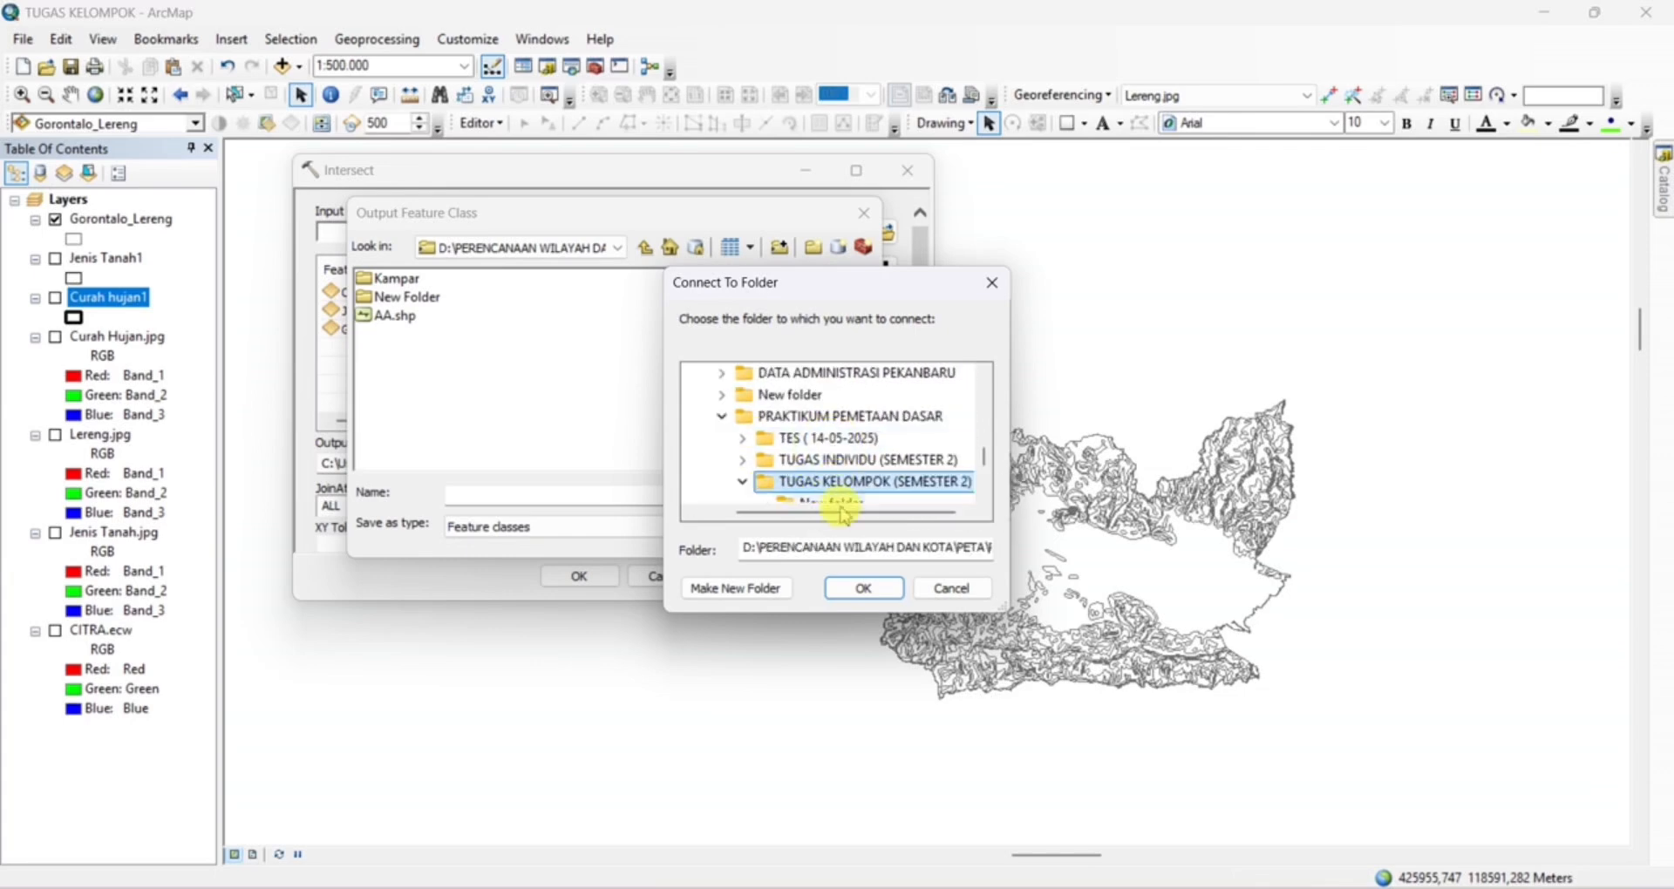
{"action": "scroll", "coordinate": [848, 508], "scroll_direction": "down", "scroll_amount": 1}
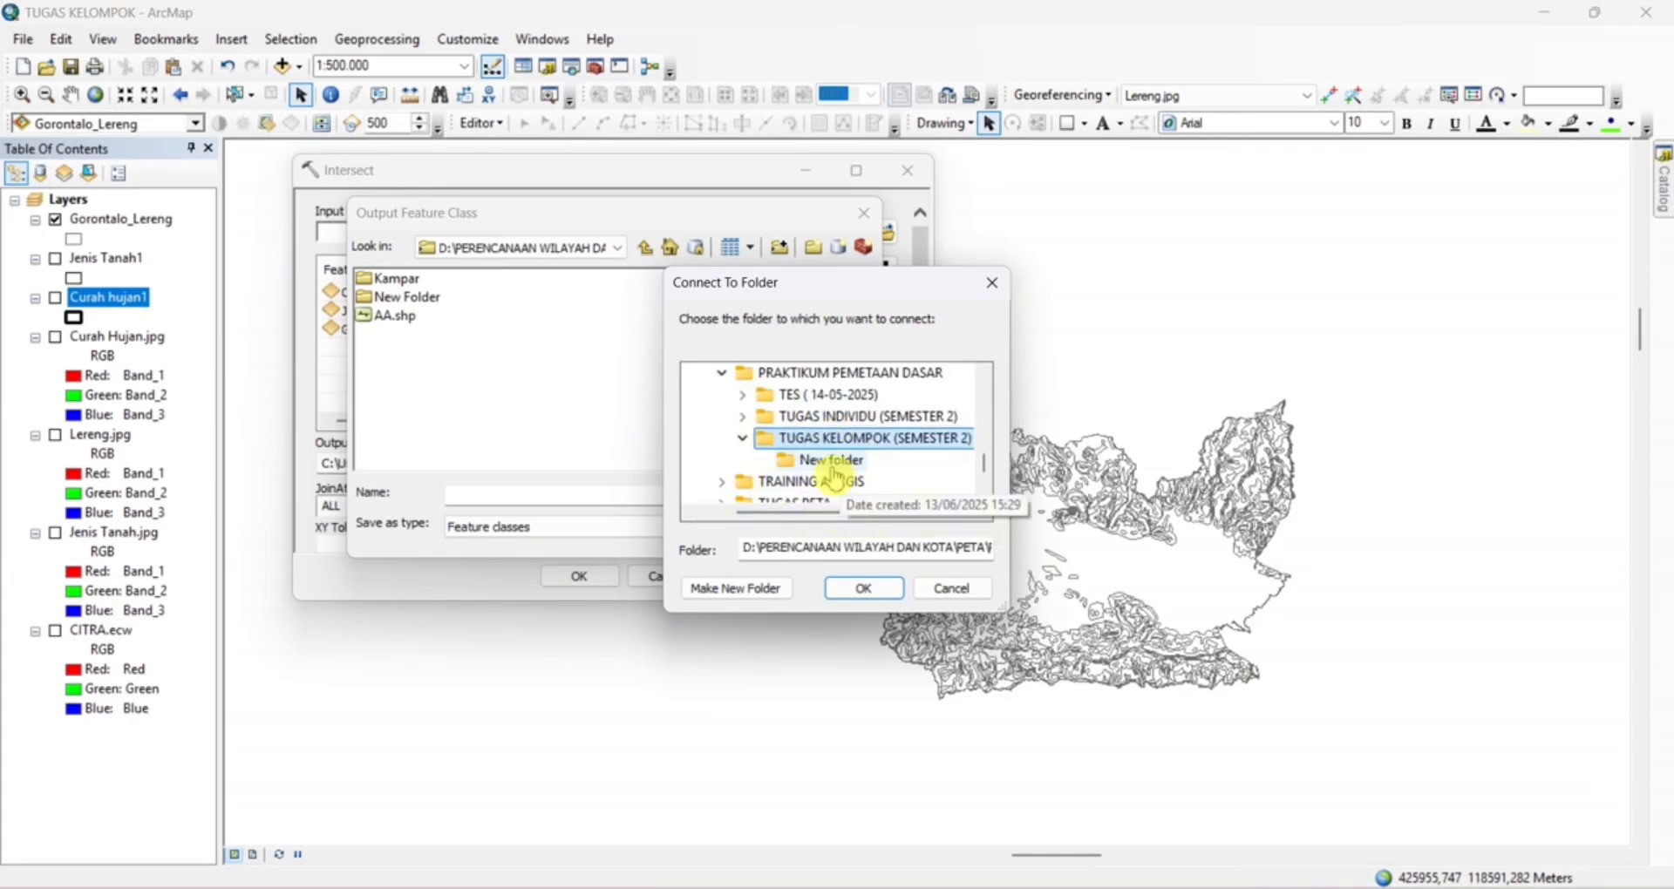
Switch to File Explorer and open the TUGAS KELOMPOK (SEMESTER 2) folder inside PETA, PRAKTIKUM PEMETAAN DASAR
{"action": "left_click", "coordinate": [859, 888]}
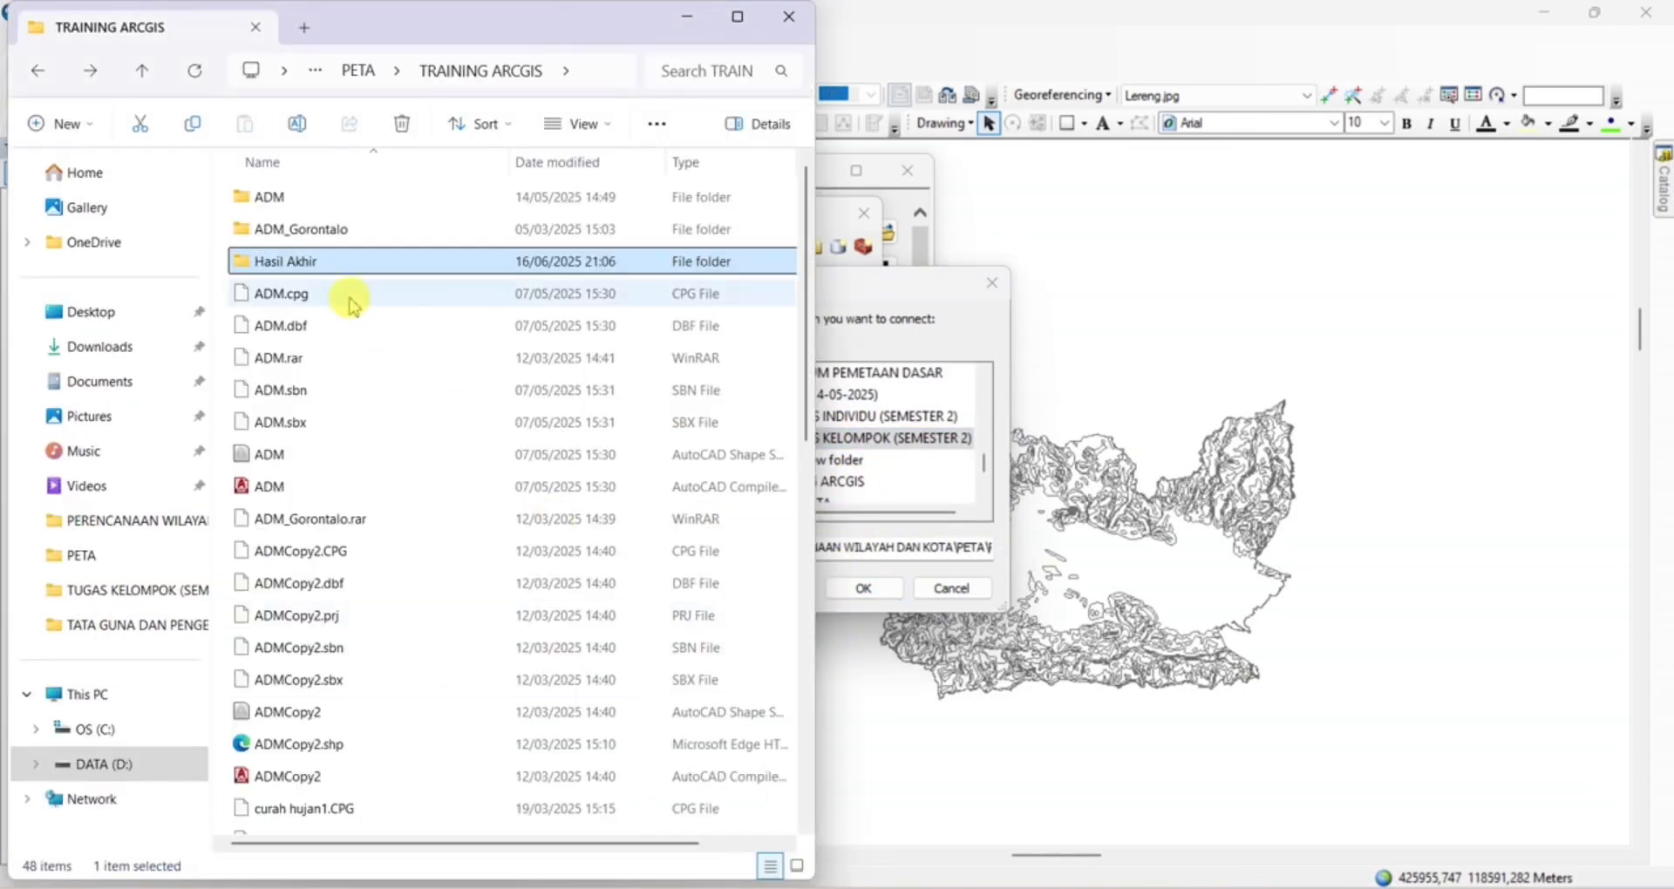
{"action": "left_click", "coordinate": [83, 556]}
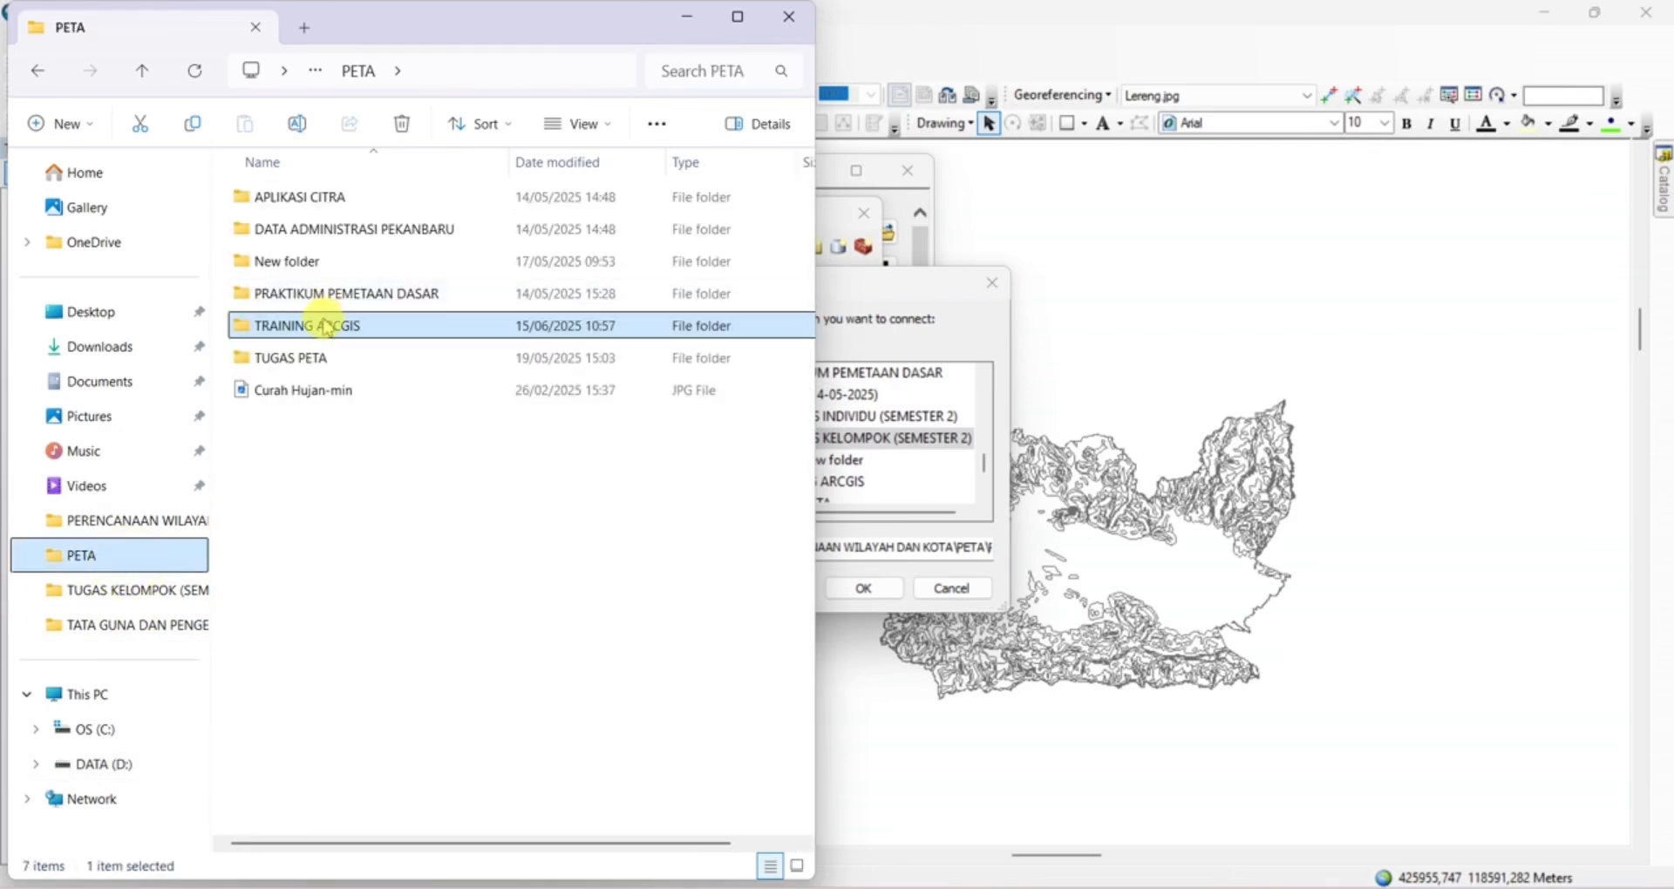
{"action": "double_click", "coordinate": [336, 293]}
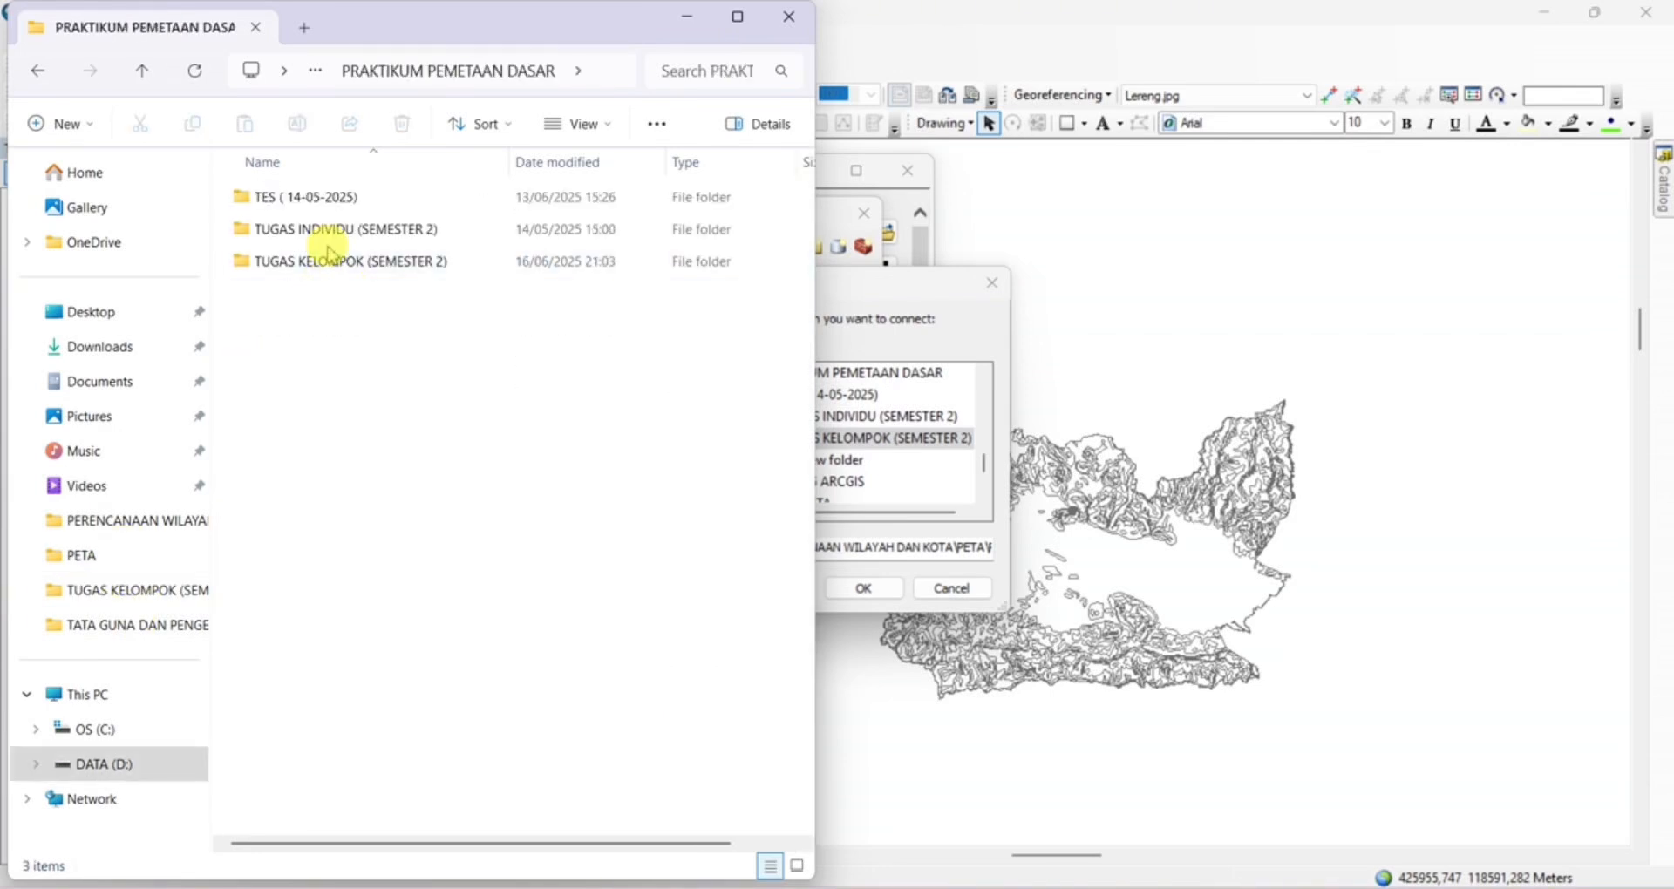
{"action": "left_click", "coordinate": [332, 266]}
{"action": "double_click", "coordinate": [331, 266]}
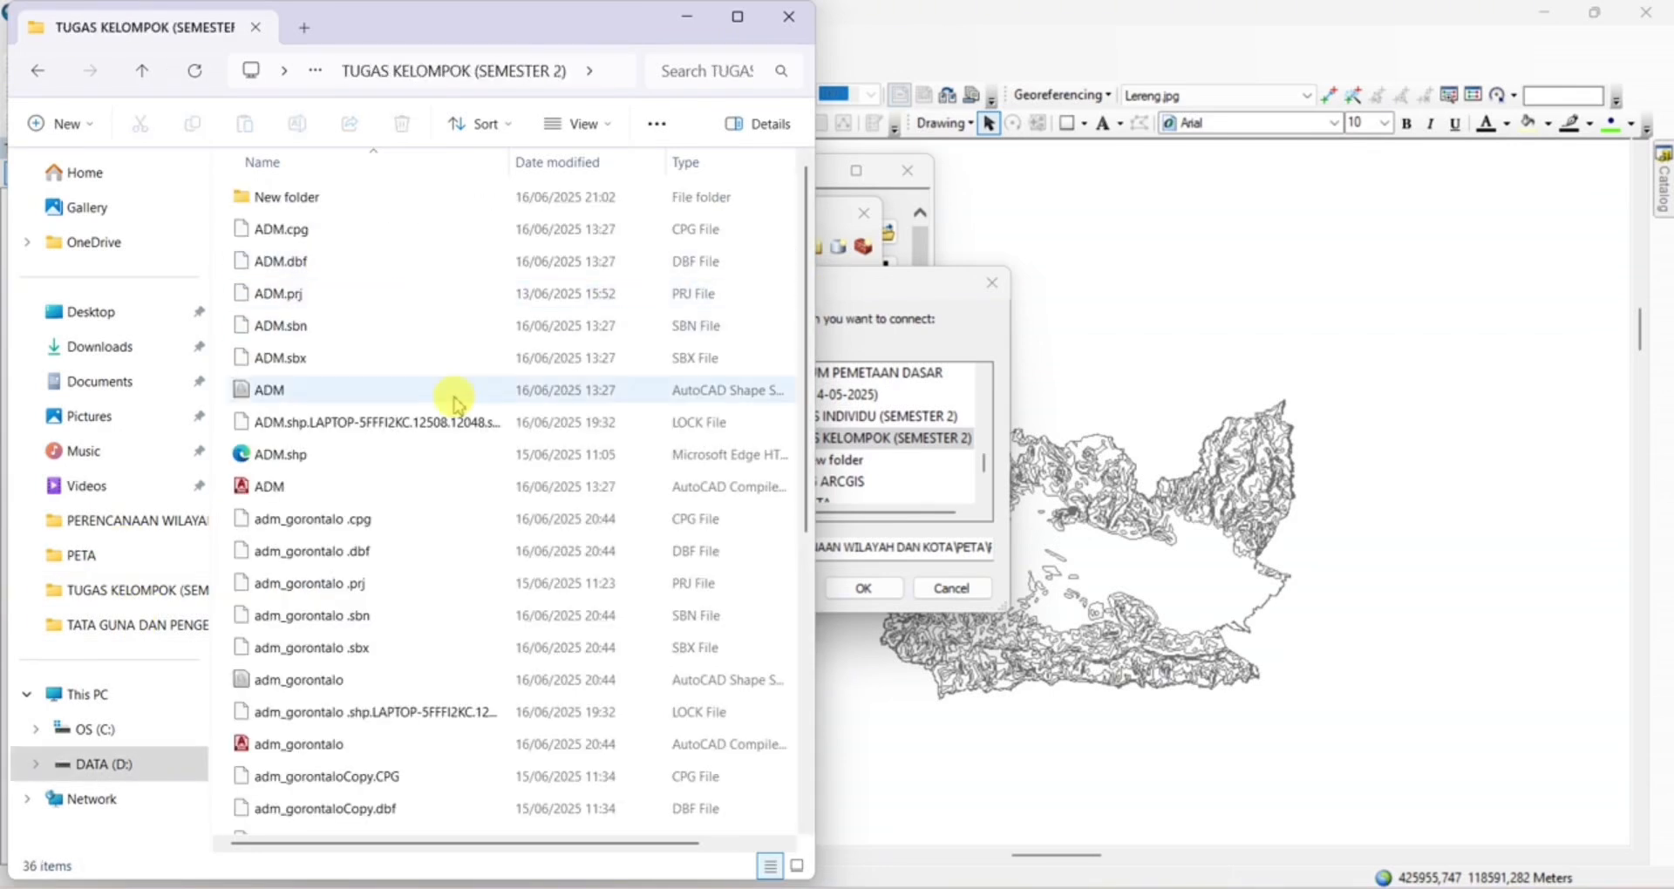
{"action": "scroll", "coordinate": [477, 432], "scroll_direction": "down", "scroll_amount": 4}
{"action": "scroll", "coordinate": [478, 432], "scroll_direction": "up", "scroll_amount": 4}
{"action": "left_click", "coordinate": [38, 70]}
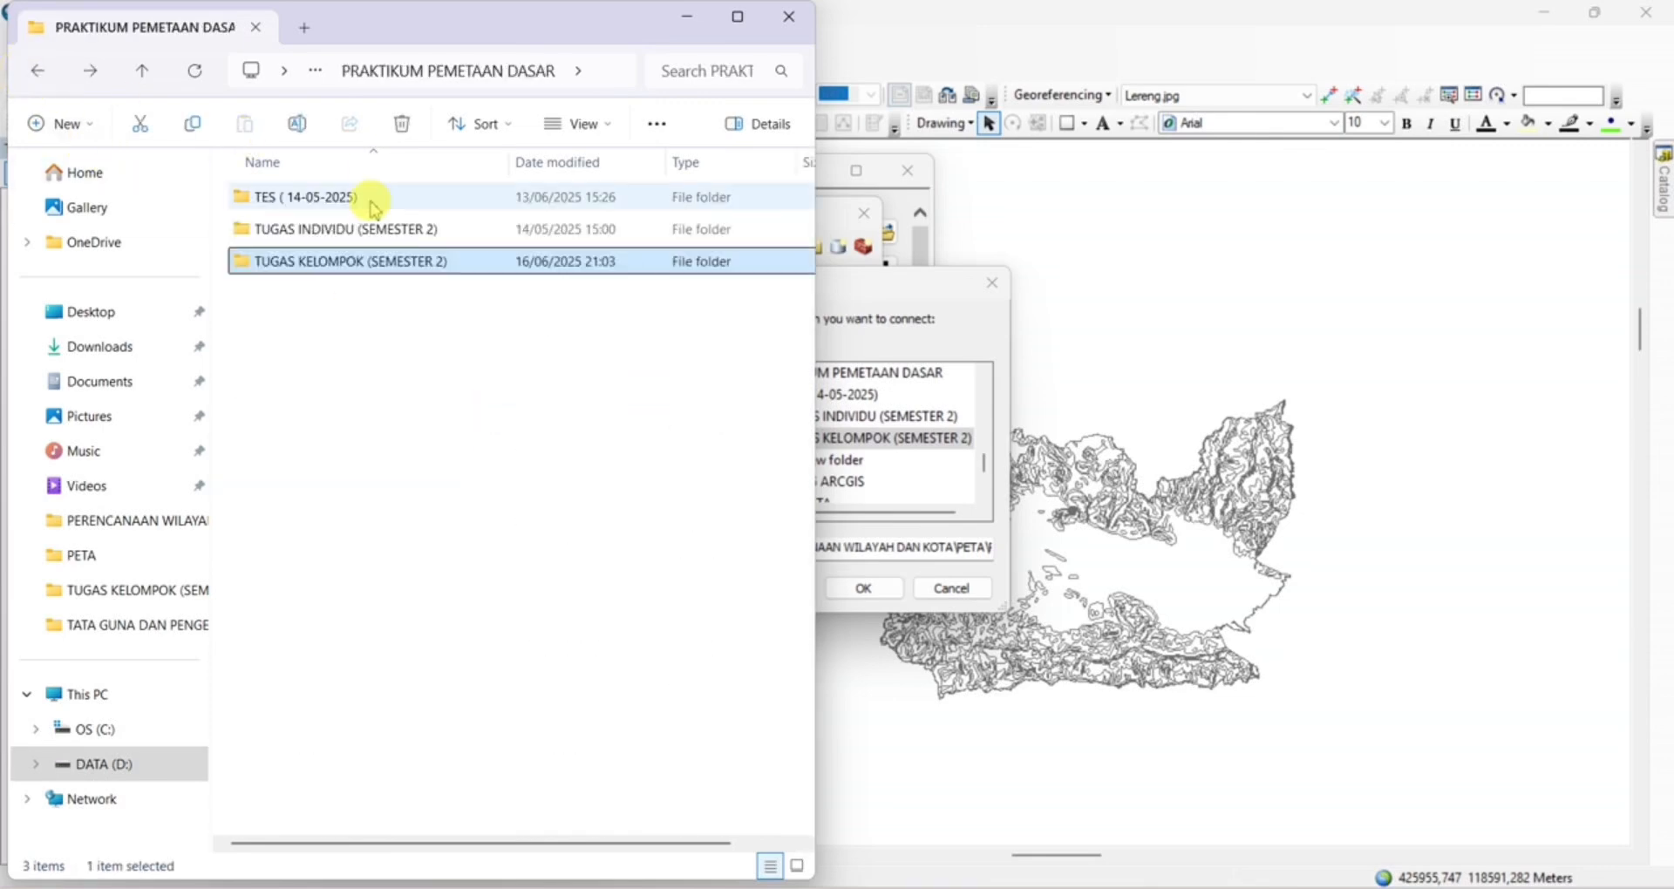
{"action": "double_click", "coordinate": [366, 260]}
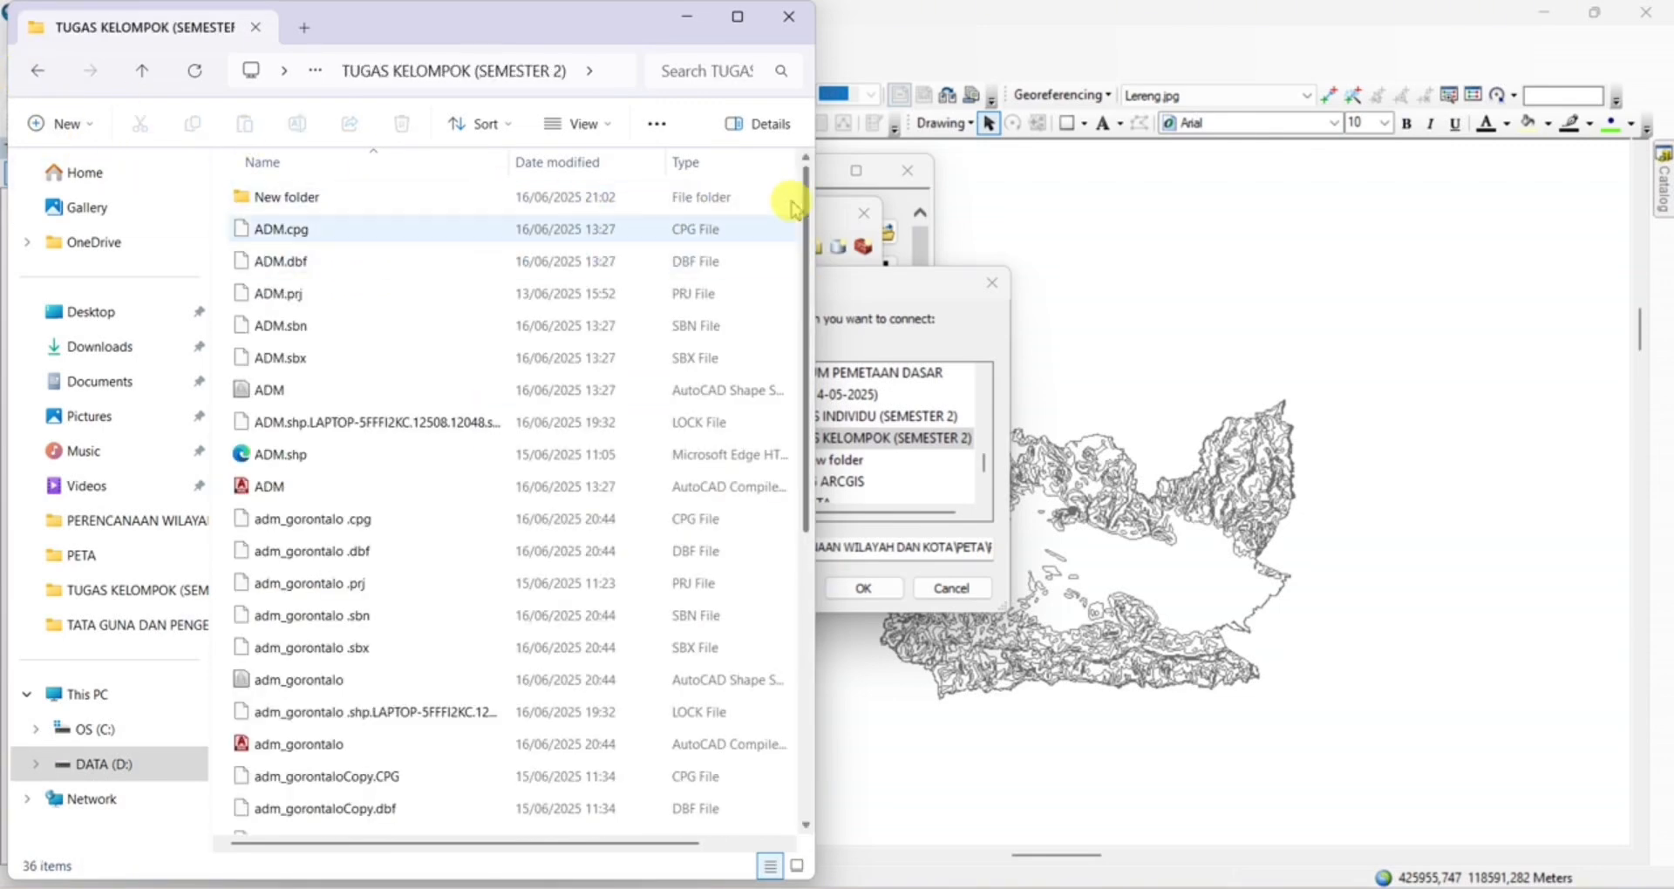
Create a folder named Overlay in TUGAS KELOMPOK (SEMESTER 2) and return to ArcMap
{"action": "left_click", "coordinate": [739, 19]}
{"action": "right_click", "coordinate": [1159, 238]}
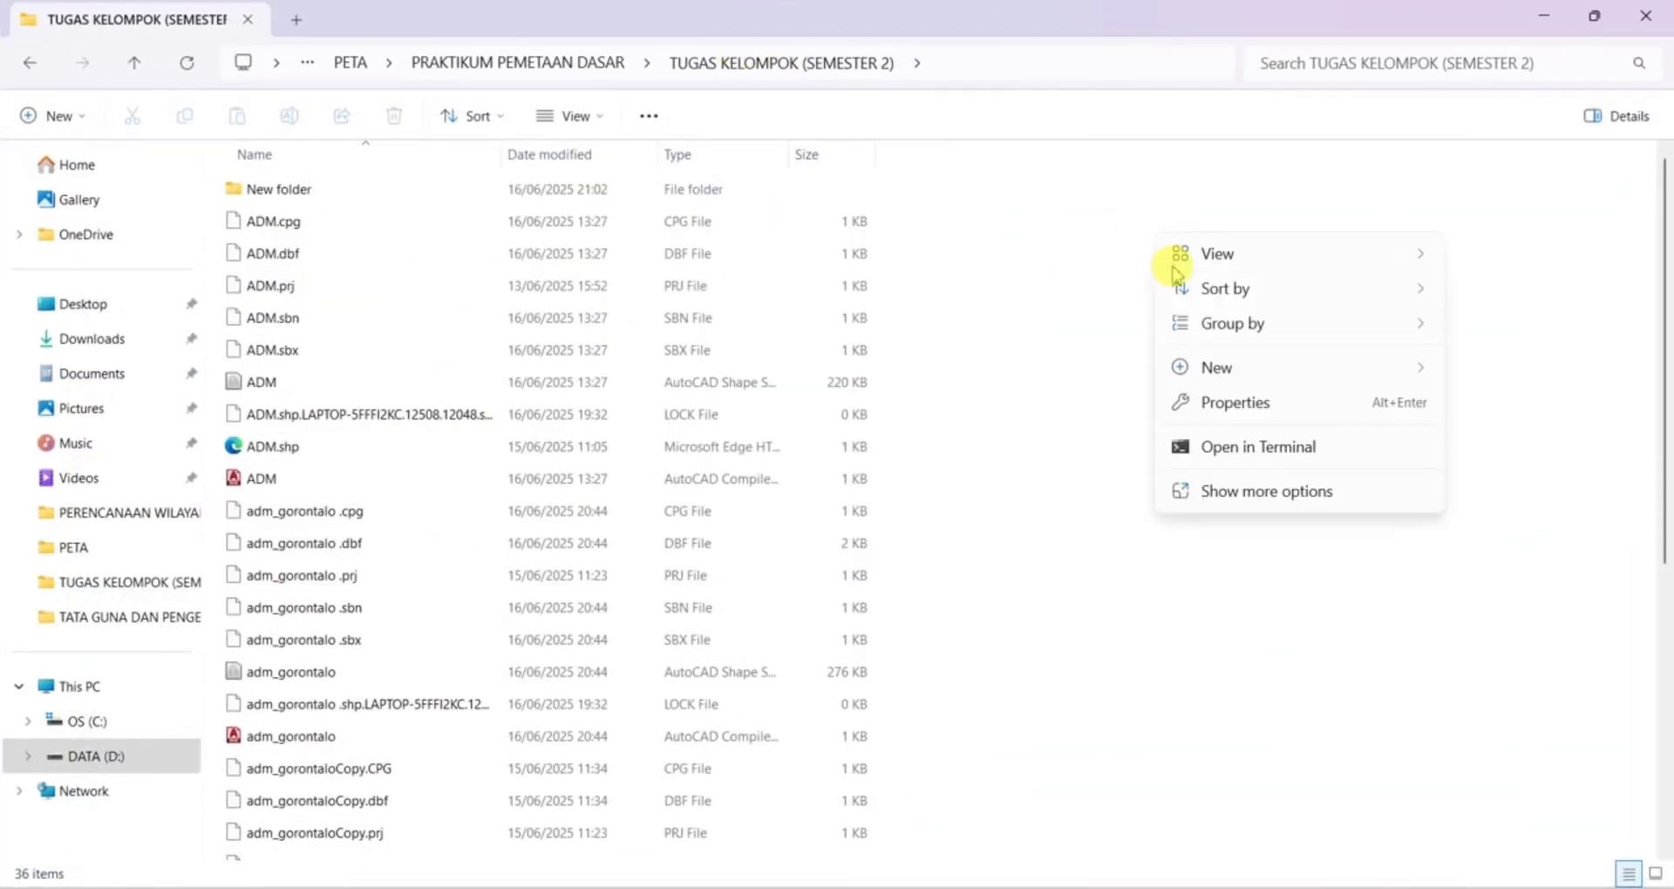
{"action": "mouse_move", "coordinate": [1222, 373]}
{"action": "left_click", "coordinate": [1078, 375]}
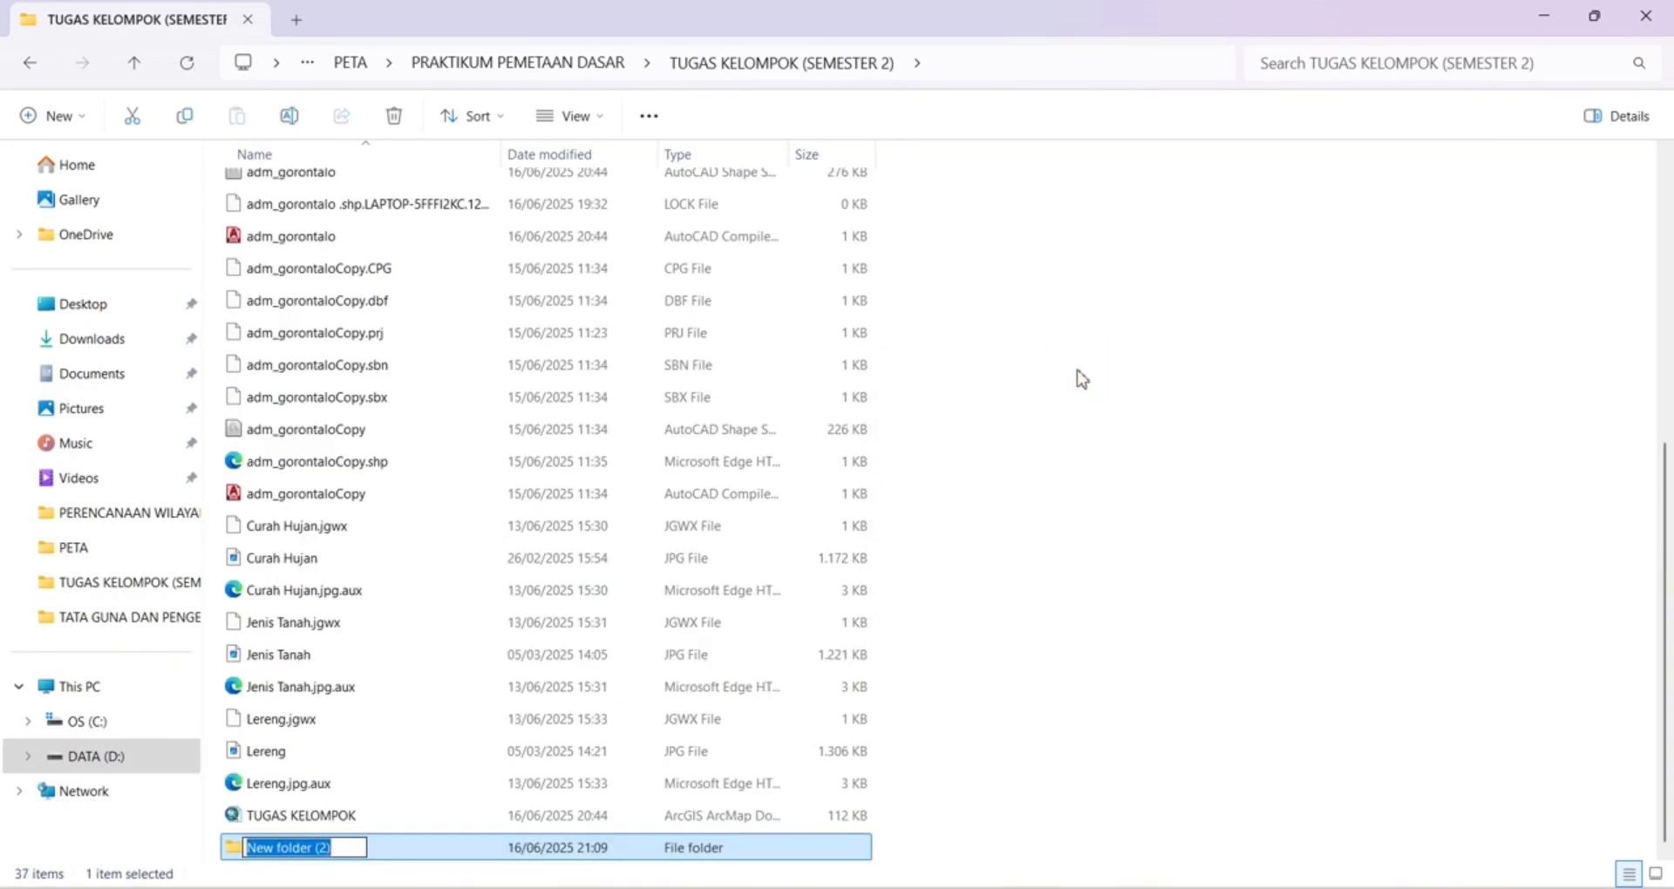
{"action": "type", "text": "H"}
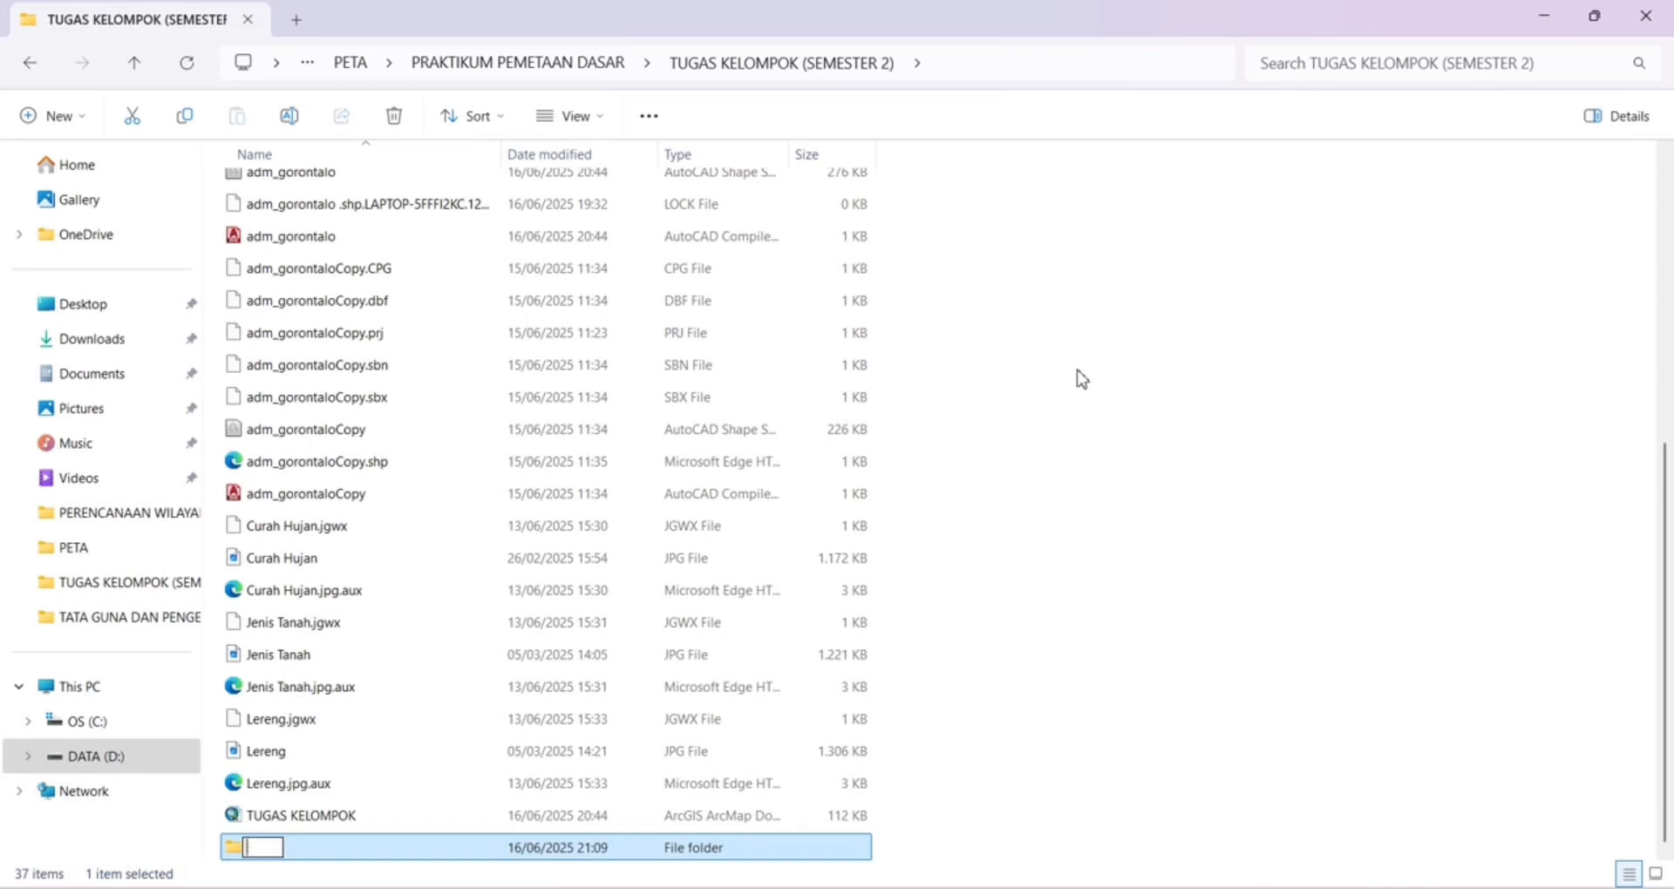
{"action": "type", "text": "verlay"}
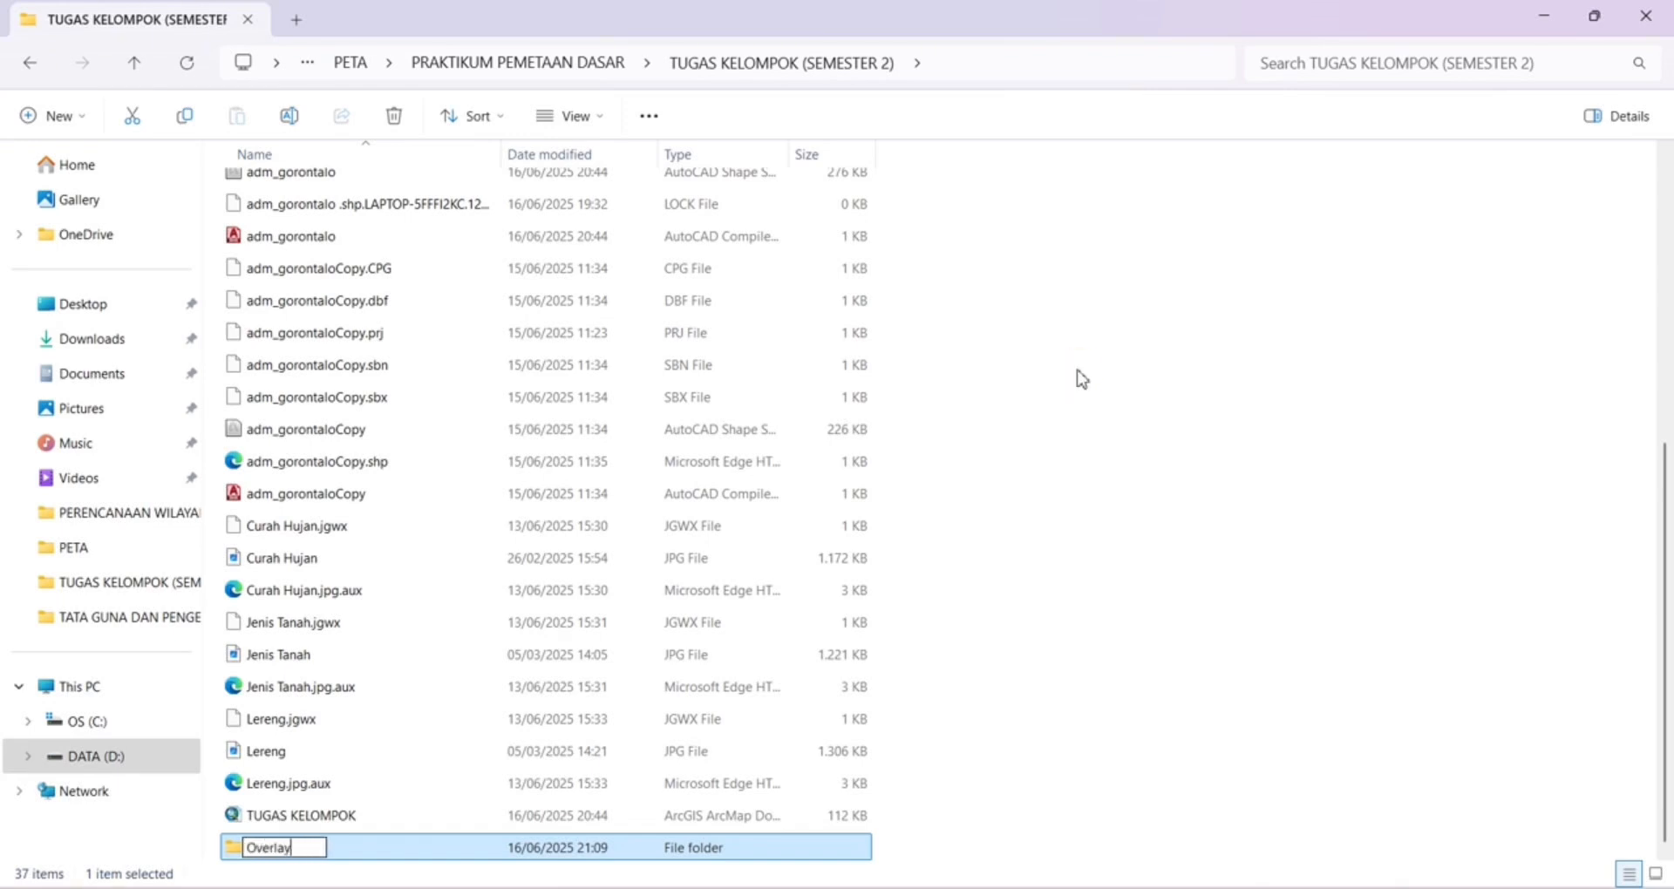
{"action": "left_click", "coordinate": [1314, 487]}
{"action": "left_click", "coordinate": [1542, 16]}
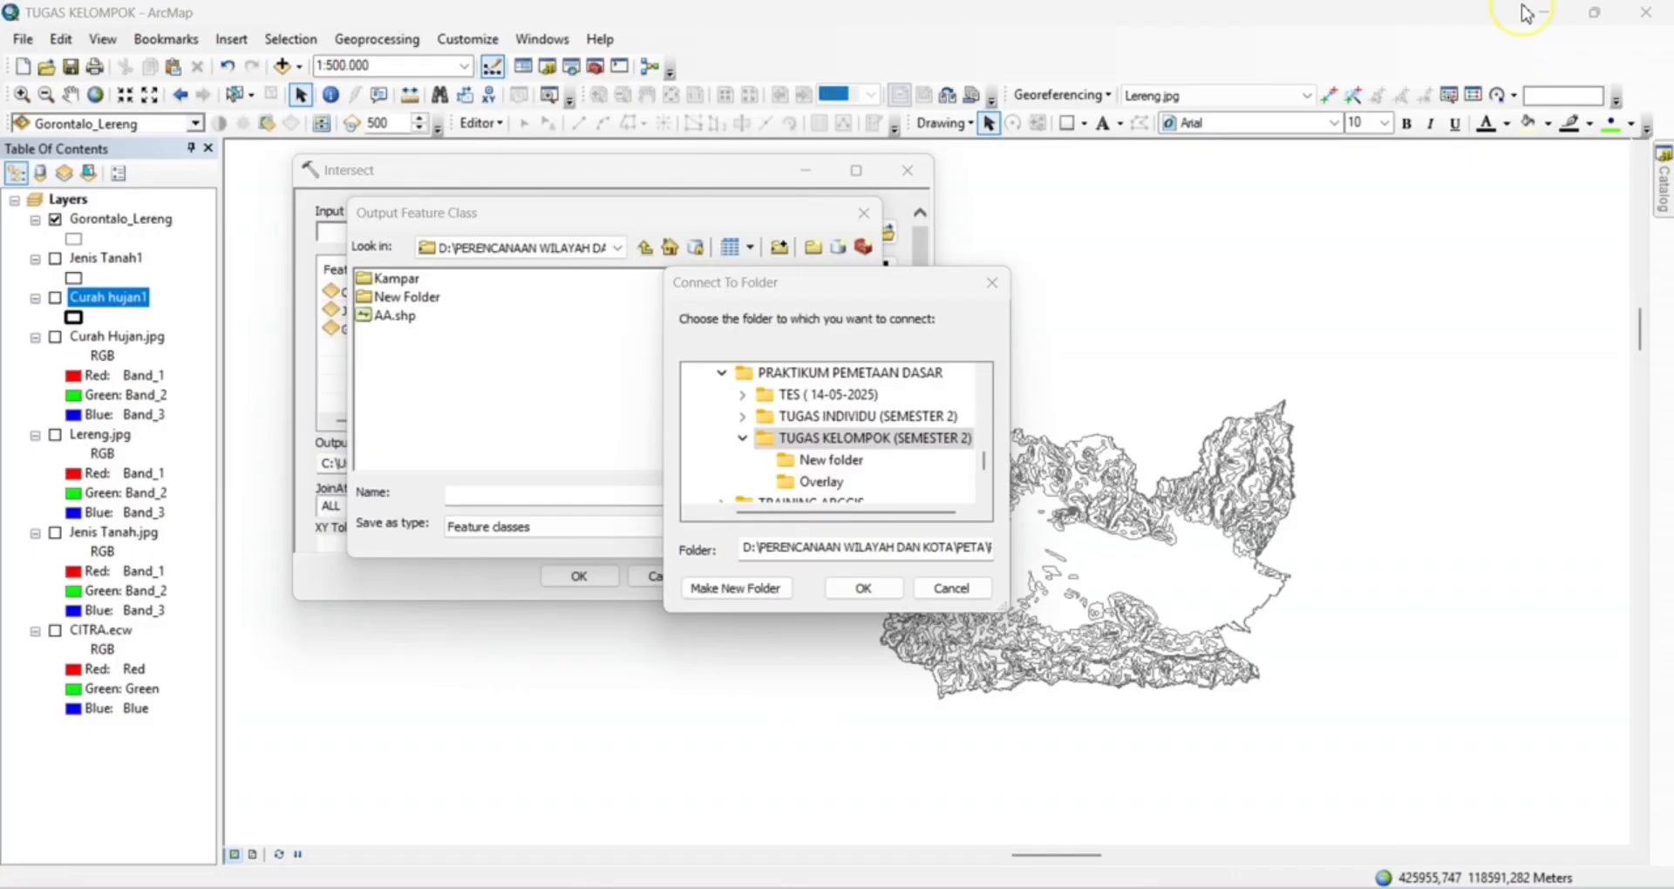
Set the Intersect output to Arahan Fungsi Kawasan in the newly connected Overlay folder and run the tool
{"action": "left_click", "coordinate": [811, 490]}
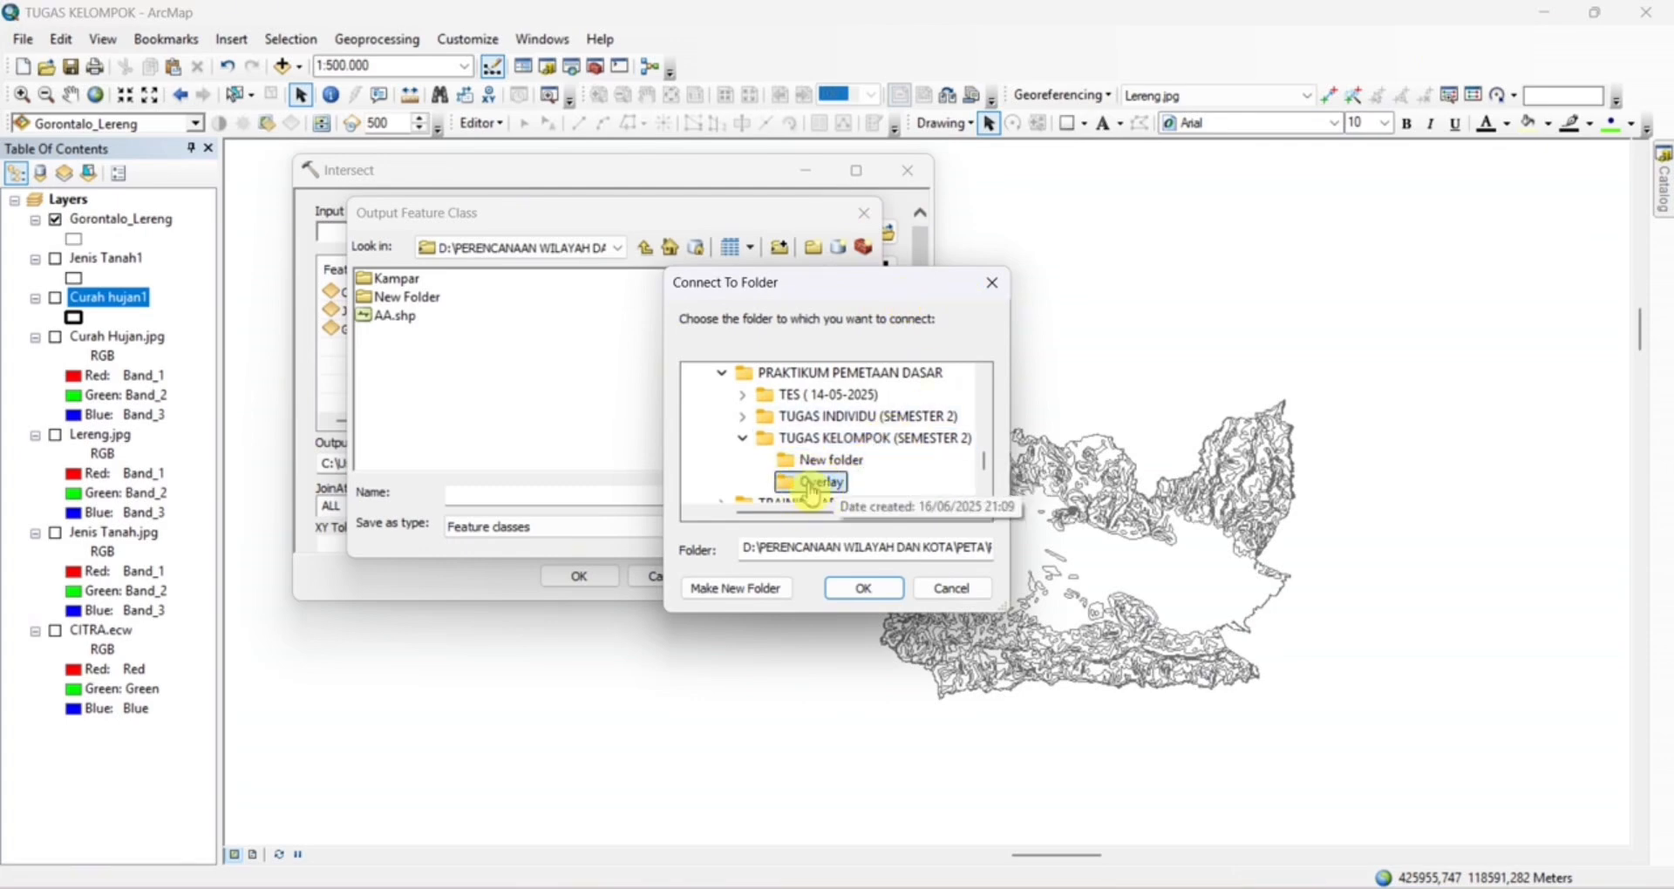
{"action": "left_click", "coordinate": [863, 588]}
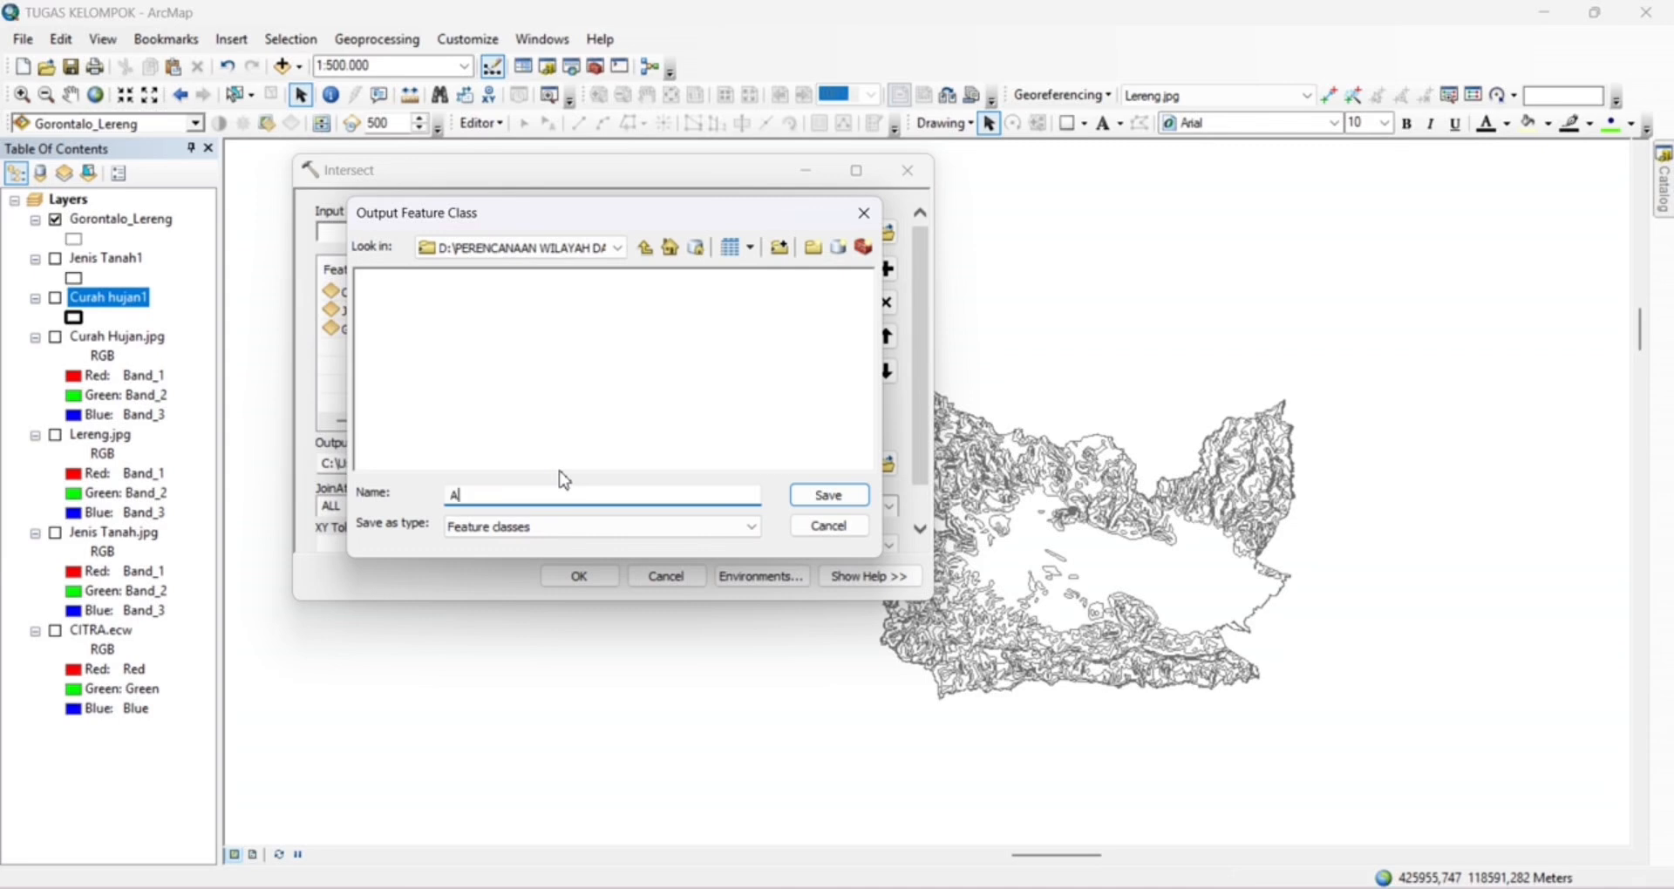
{"action": "type", "text": "Arahan Fungsi Kawasan"}
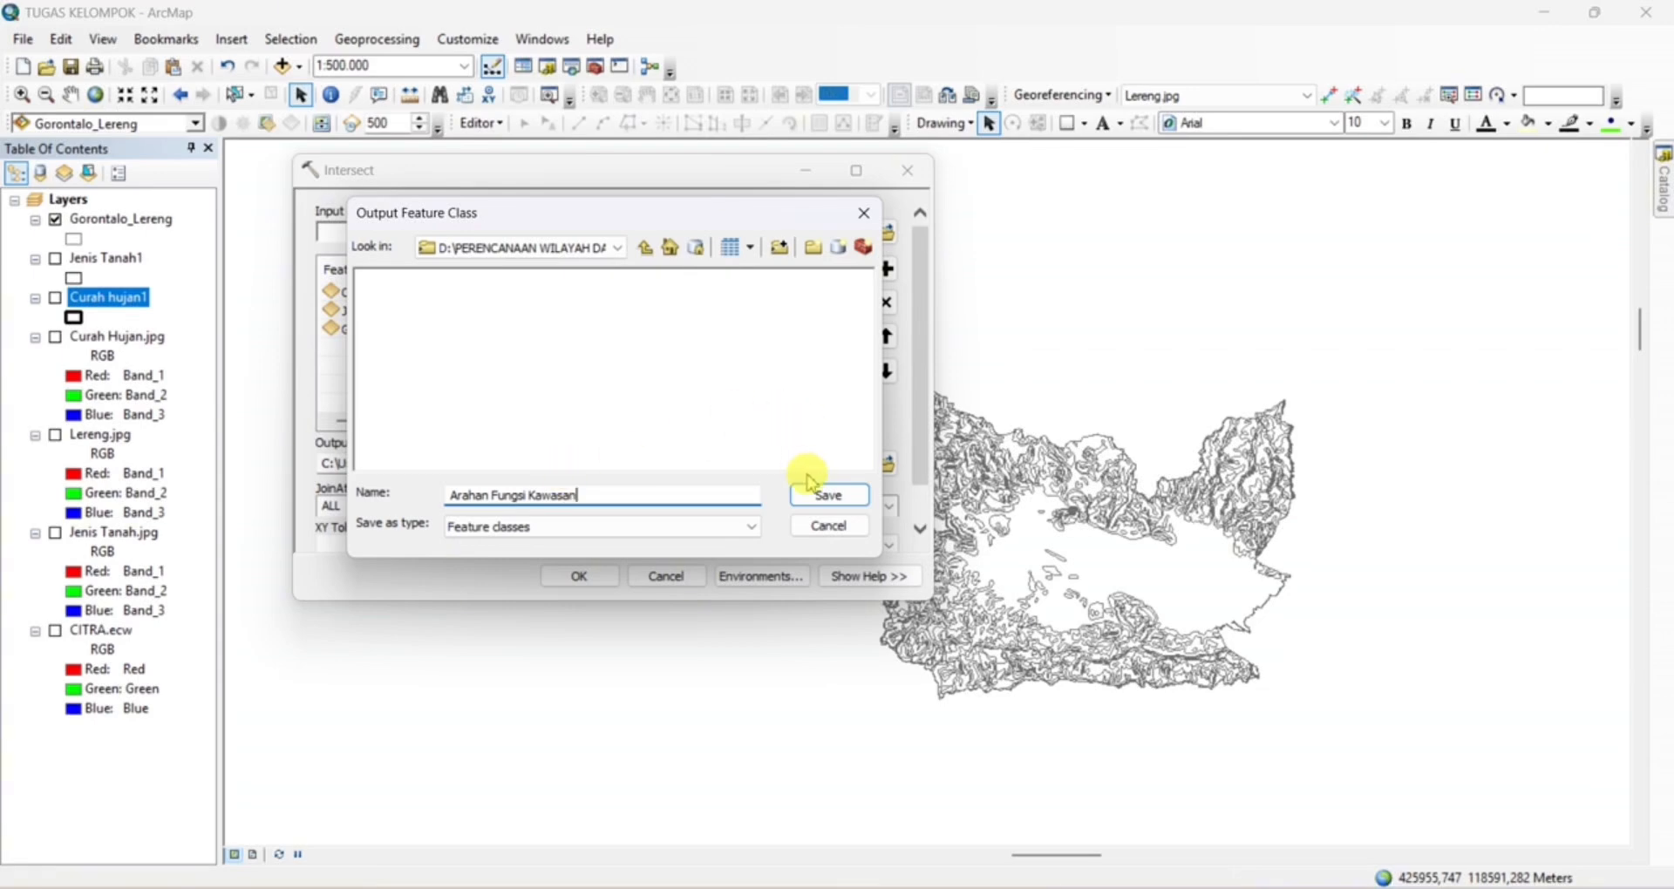
{"action": "left_click", "coordinate": [842, 498]}
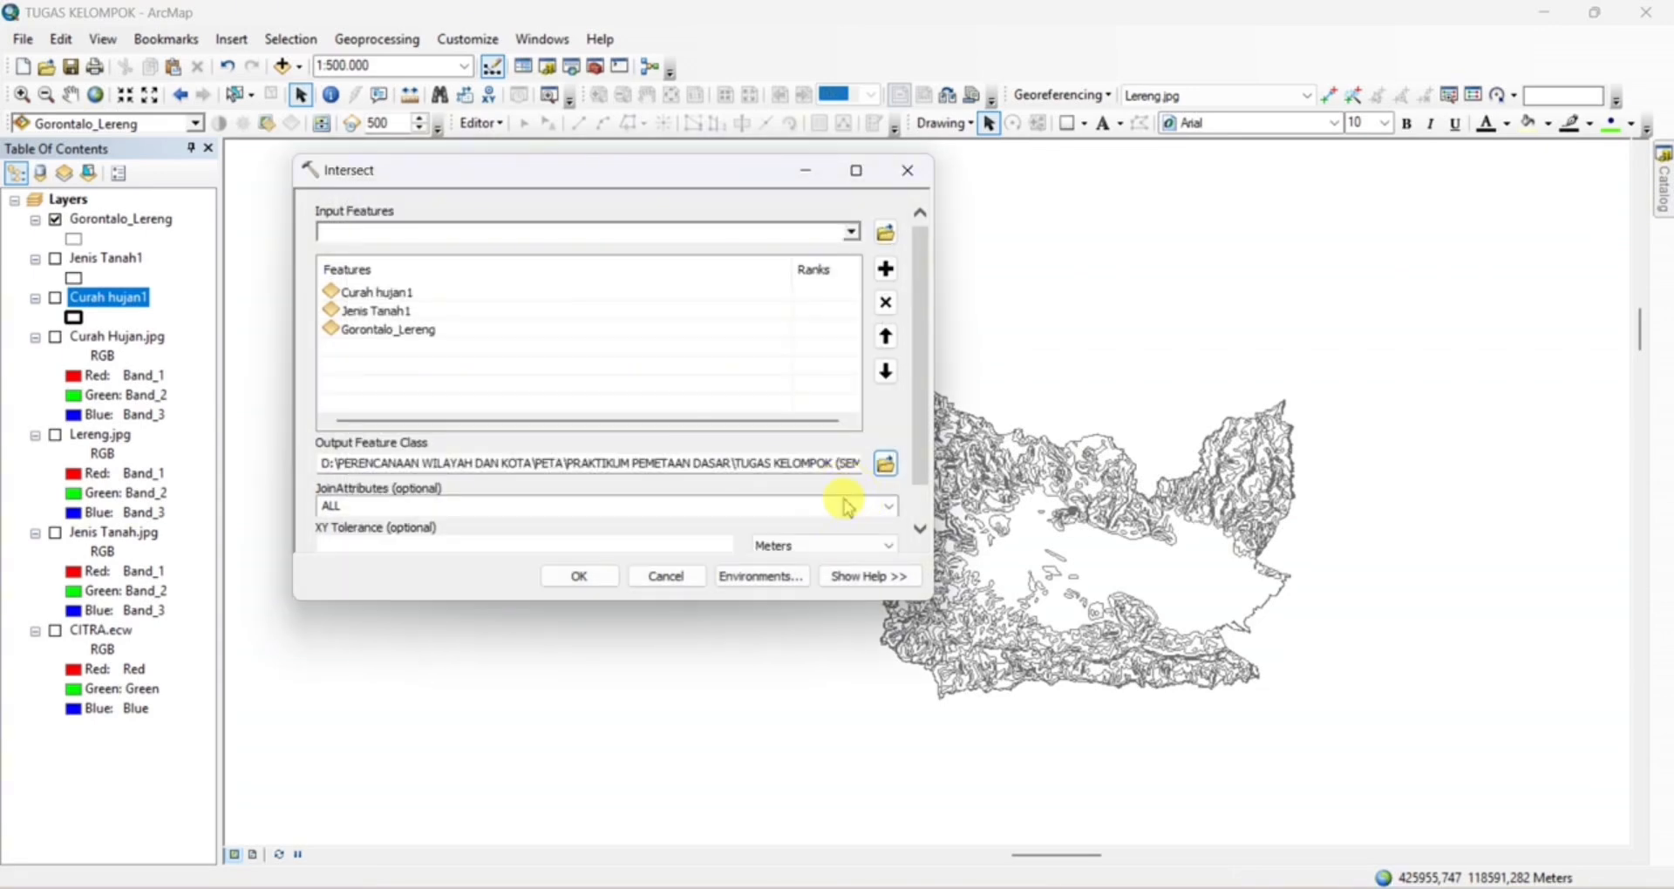
{"action": "left_click", "coordinate": [586, 579]}
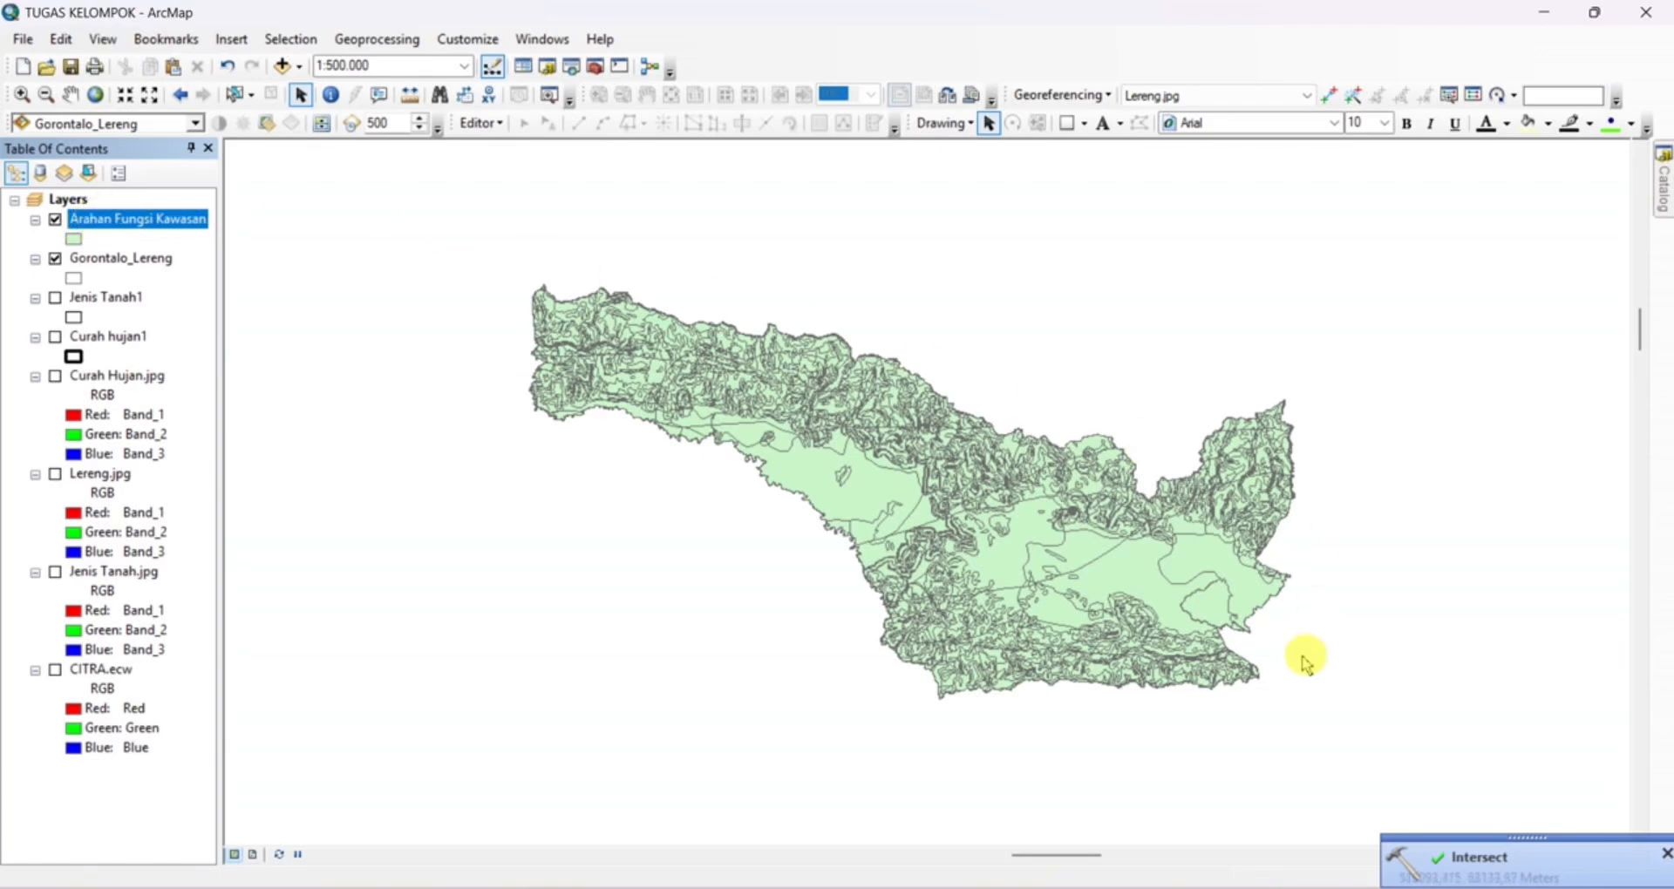
Open the Arahan Fungsi Kawasan attribute table and examine the fields combined from the three input layers
{"action": "right_click", "coordinate": [103, 225]}
{"action": "left_click", "coordinate": [126, 279]}
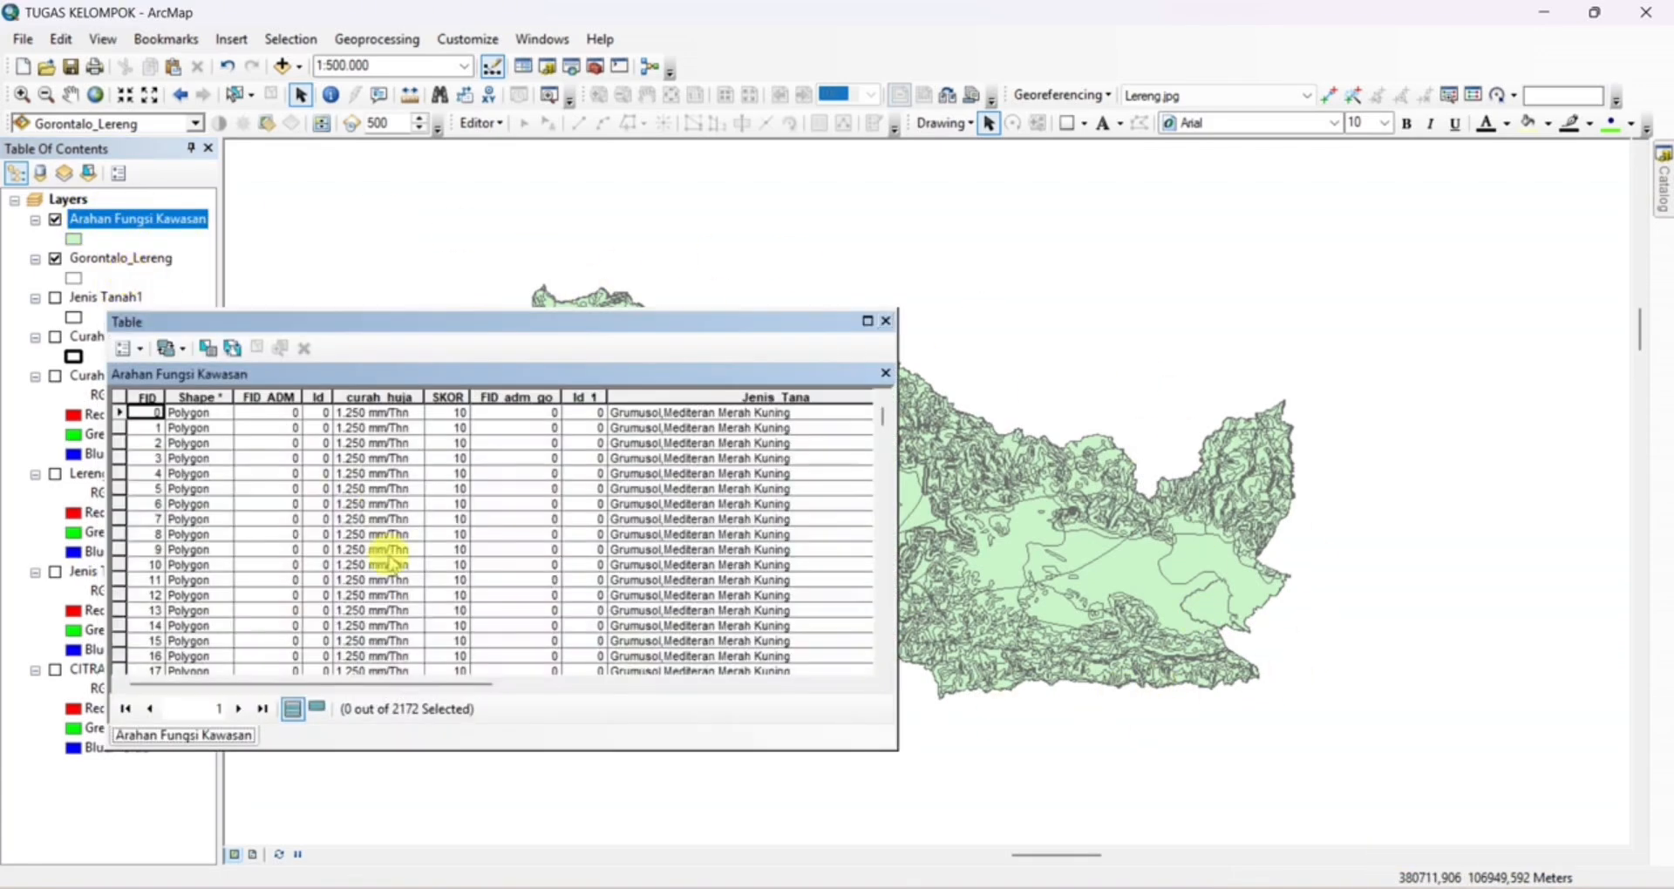
{"action": "left_click_drag", "start_coordinate": [403, 687], "coordinate": [811, 698]}
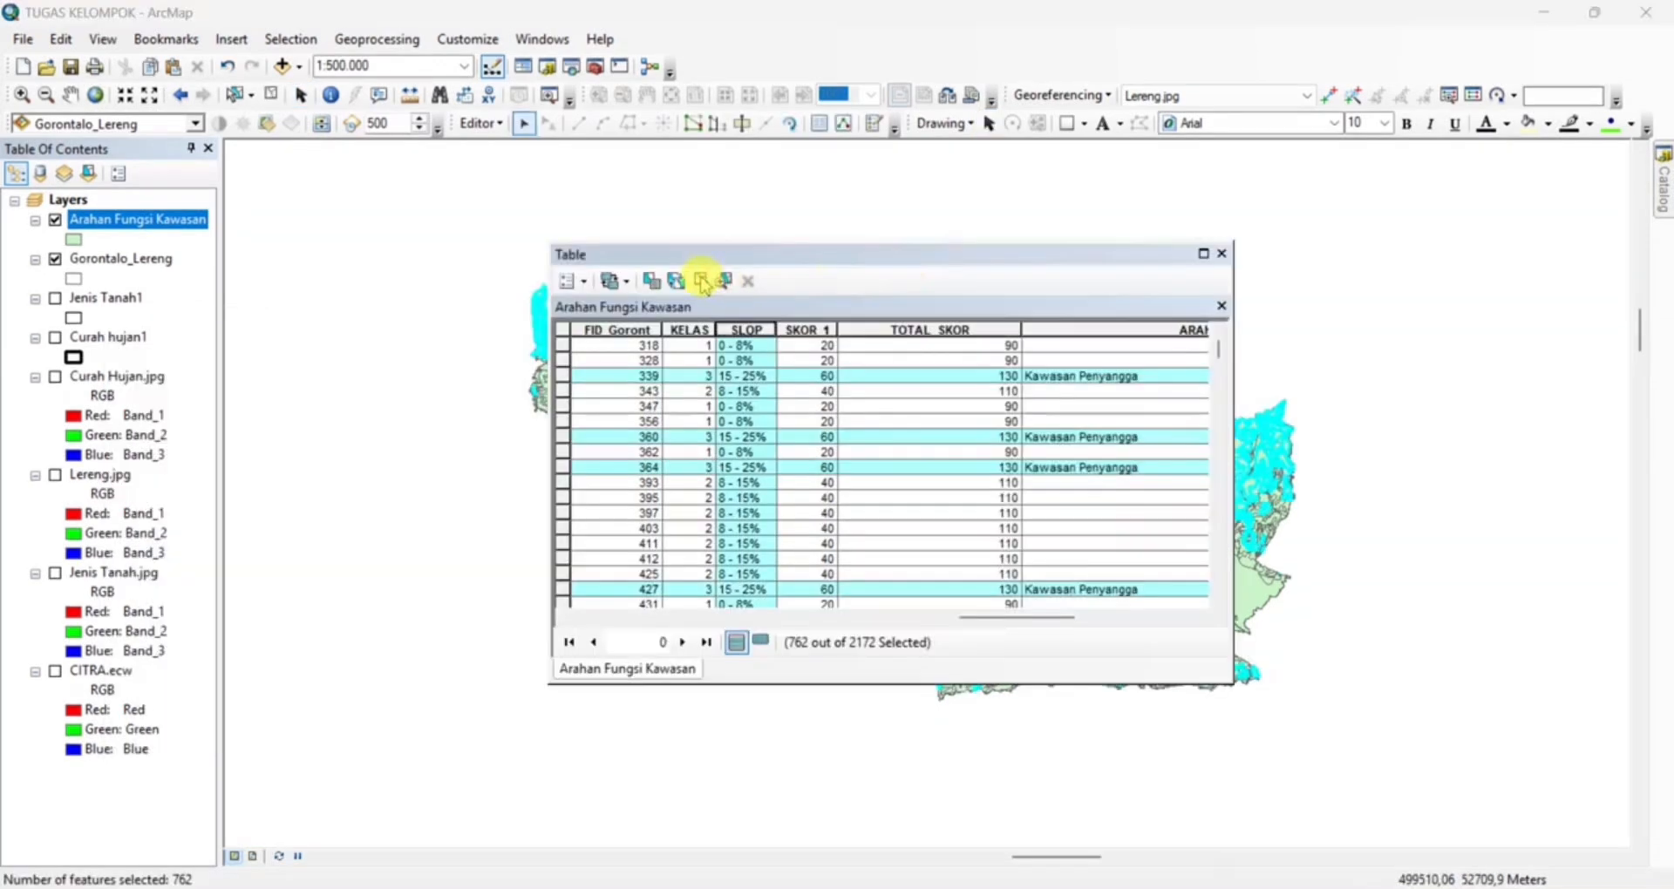
Clear the record selection in the Arahan Fungsi Kawasan table and delete the previous WHERE clause in Select by Attributes
{"action": "left_click", "coordinate": [700, 281]}
{"action": "left_click", "coordinate": [650, 280]}
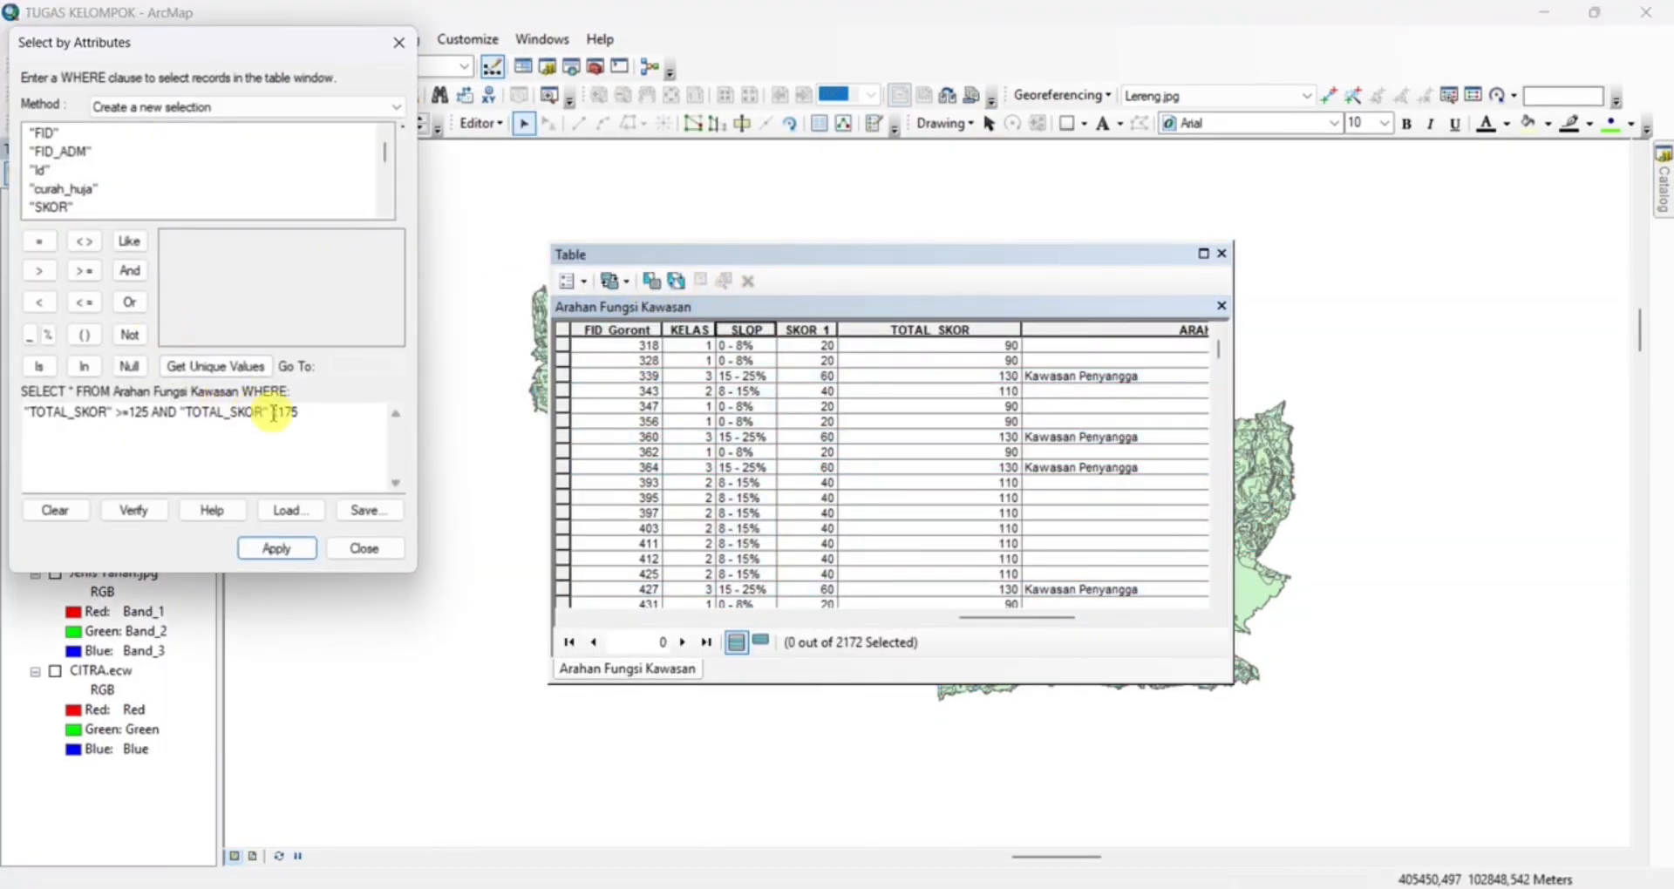
{"action": "left_click_drag", "start_coordinate": [299, 412], "coordinate": [24, 412]}
{"action": "key", "text": "Delete"}
Build the selection expression "TOTAL_SKOR" <125 AND "SLOP" <> '0 - 8%' for the Arahan Fungsi Kawasan table
{"action": "scroll", "coordinate": [61, 183], "scroll_direction": "down", "scroll_amount": 3}
{"action": "left_click", "coordinate": [63, 189]}
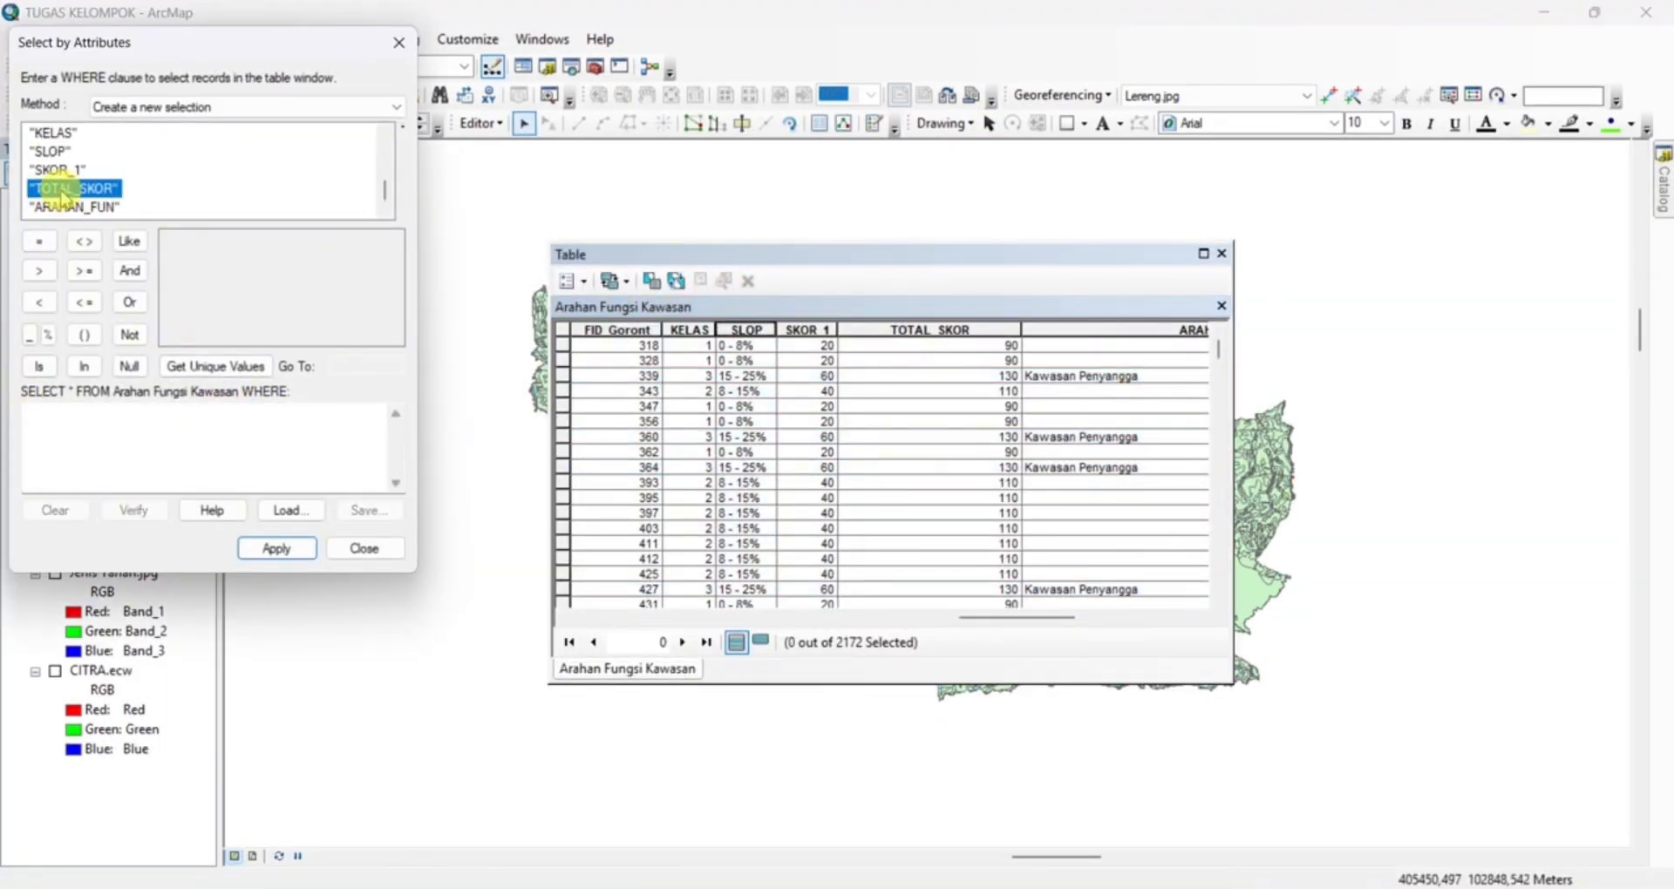
{"action": "double_click", "coordinate": [63, 190]}
{"action": "left_click", "coordinate": [39, 302]}
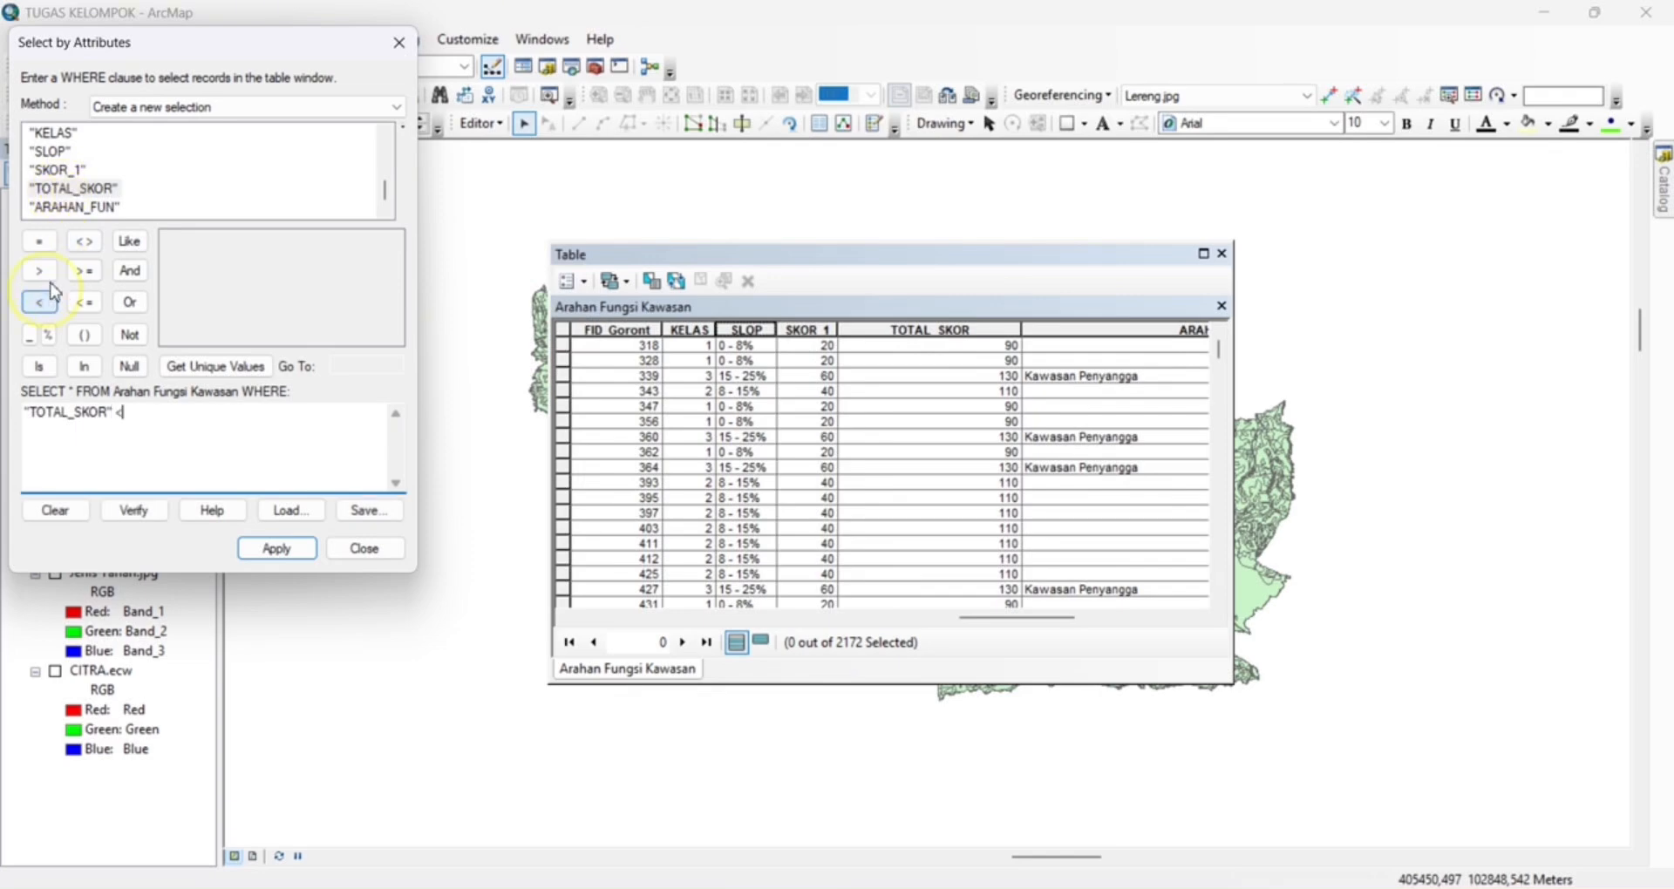
{"action": "left_click", "coordinate": [131, 271]}
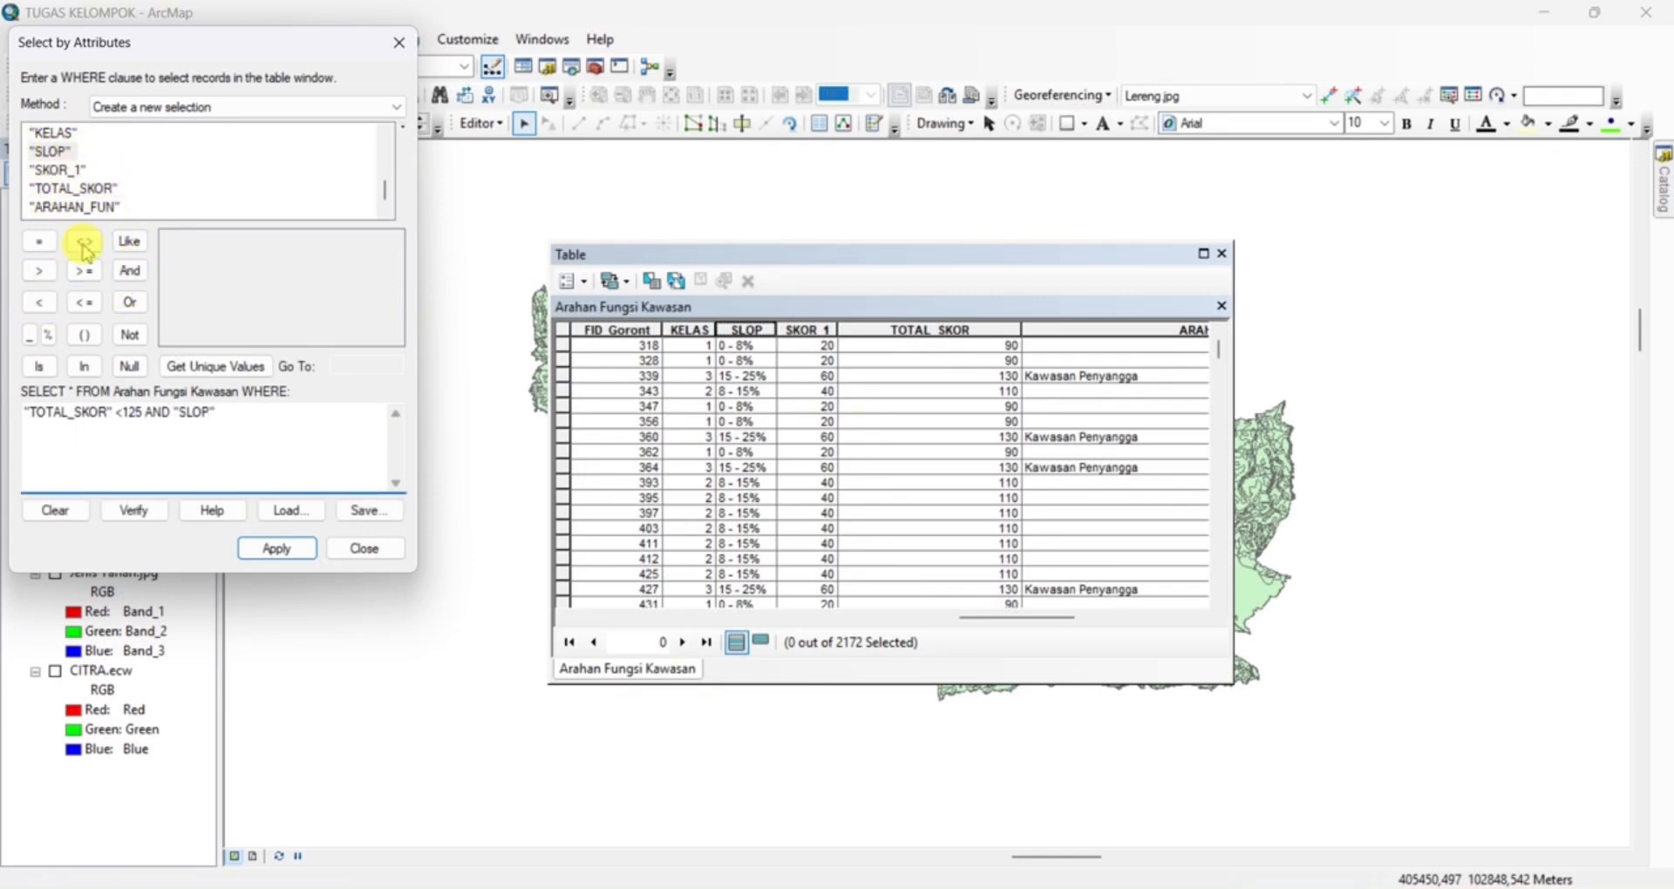
{"action": "left_click", "coordinate": [85, 246]}
{"action": "left_click", "coordinate": [215, 367]}
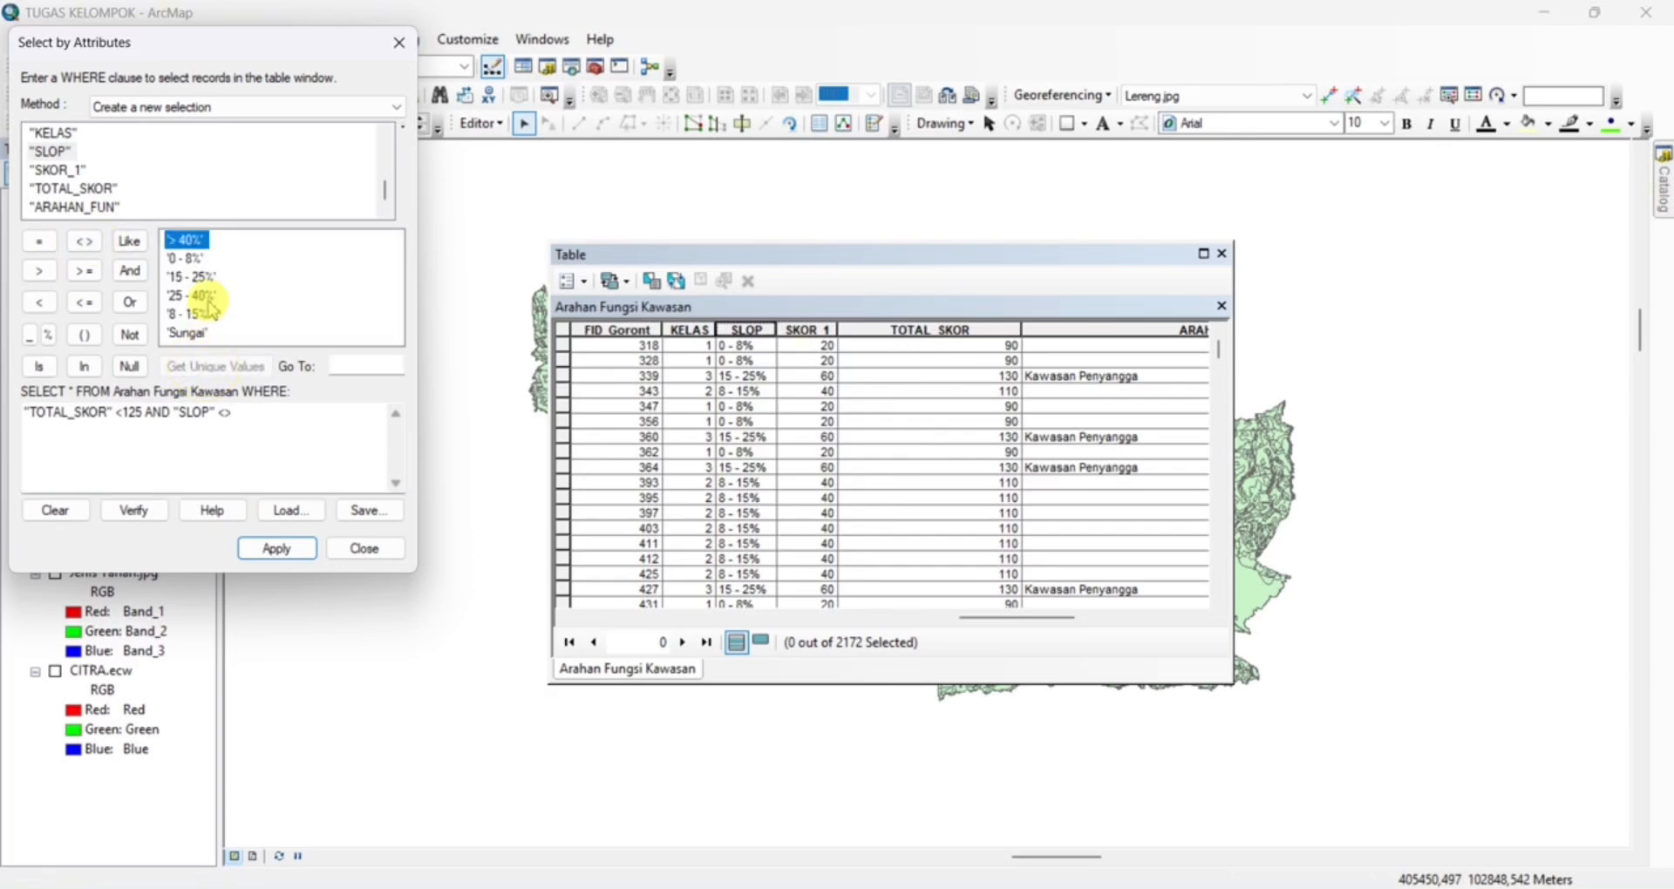
{"action": "double_click", "coordinate": [183, 259]}
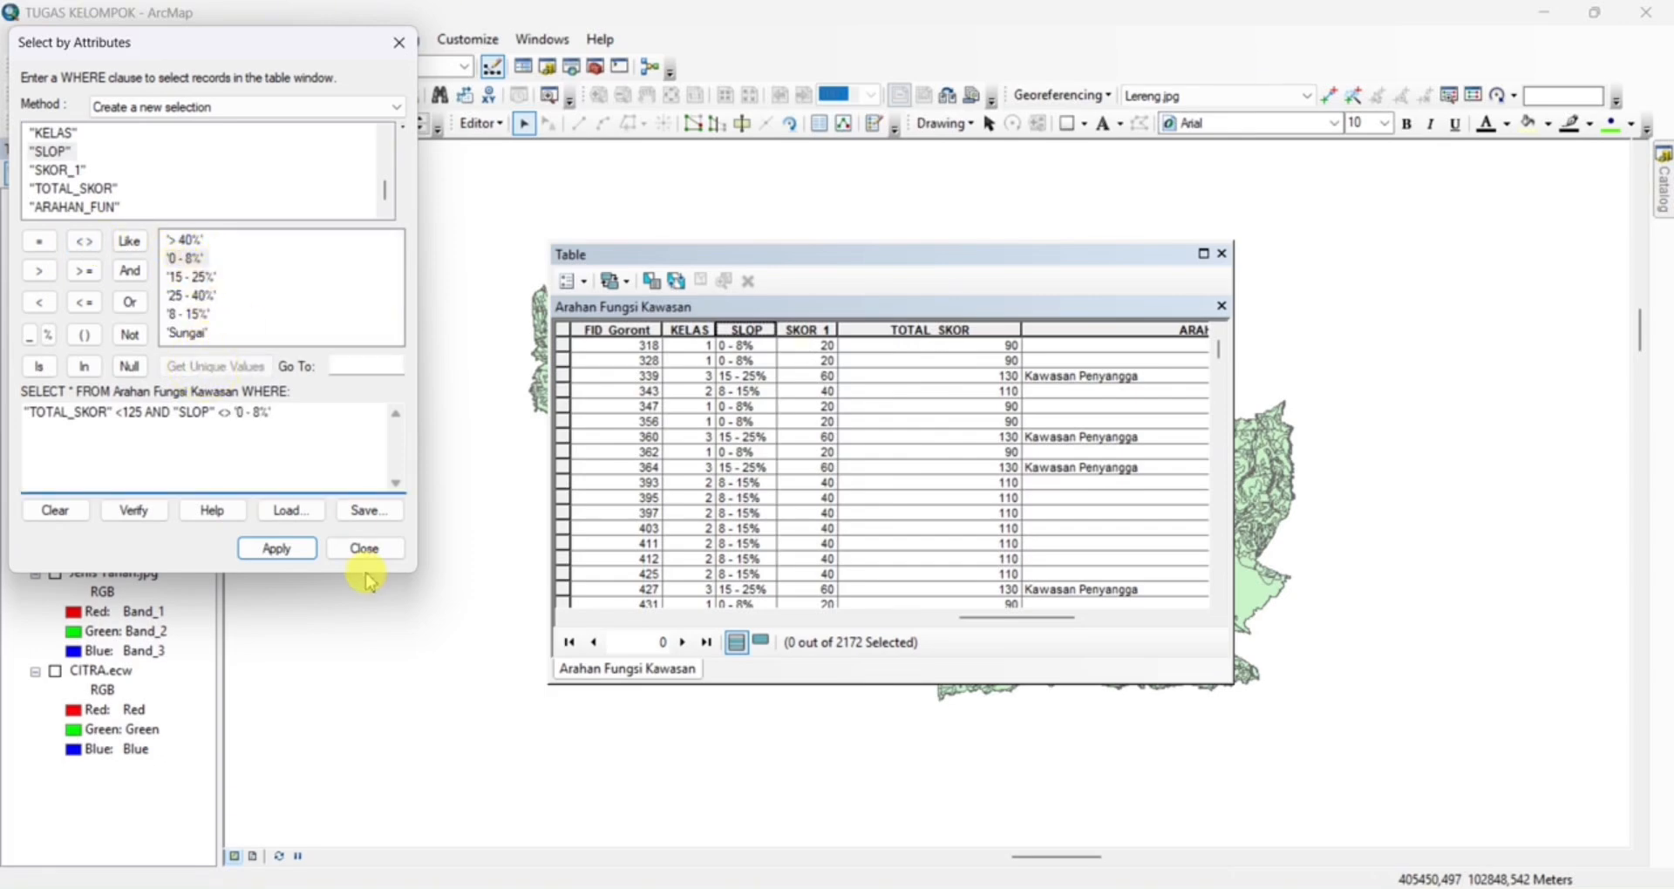
Apply the built query to select the matching records in the Arahan Fungsi Kawasan table
{"action": "left_click", "coordinate": [277, 549]}
{"action": "left_click_drag", "start_coordinate": [1021, 617], "coordinate": [1172, 618]}
{"action": "right_click", "coordinate": [955, 332]}
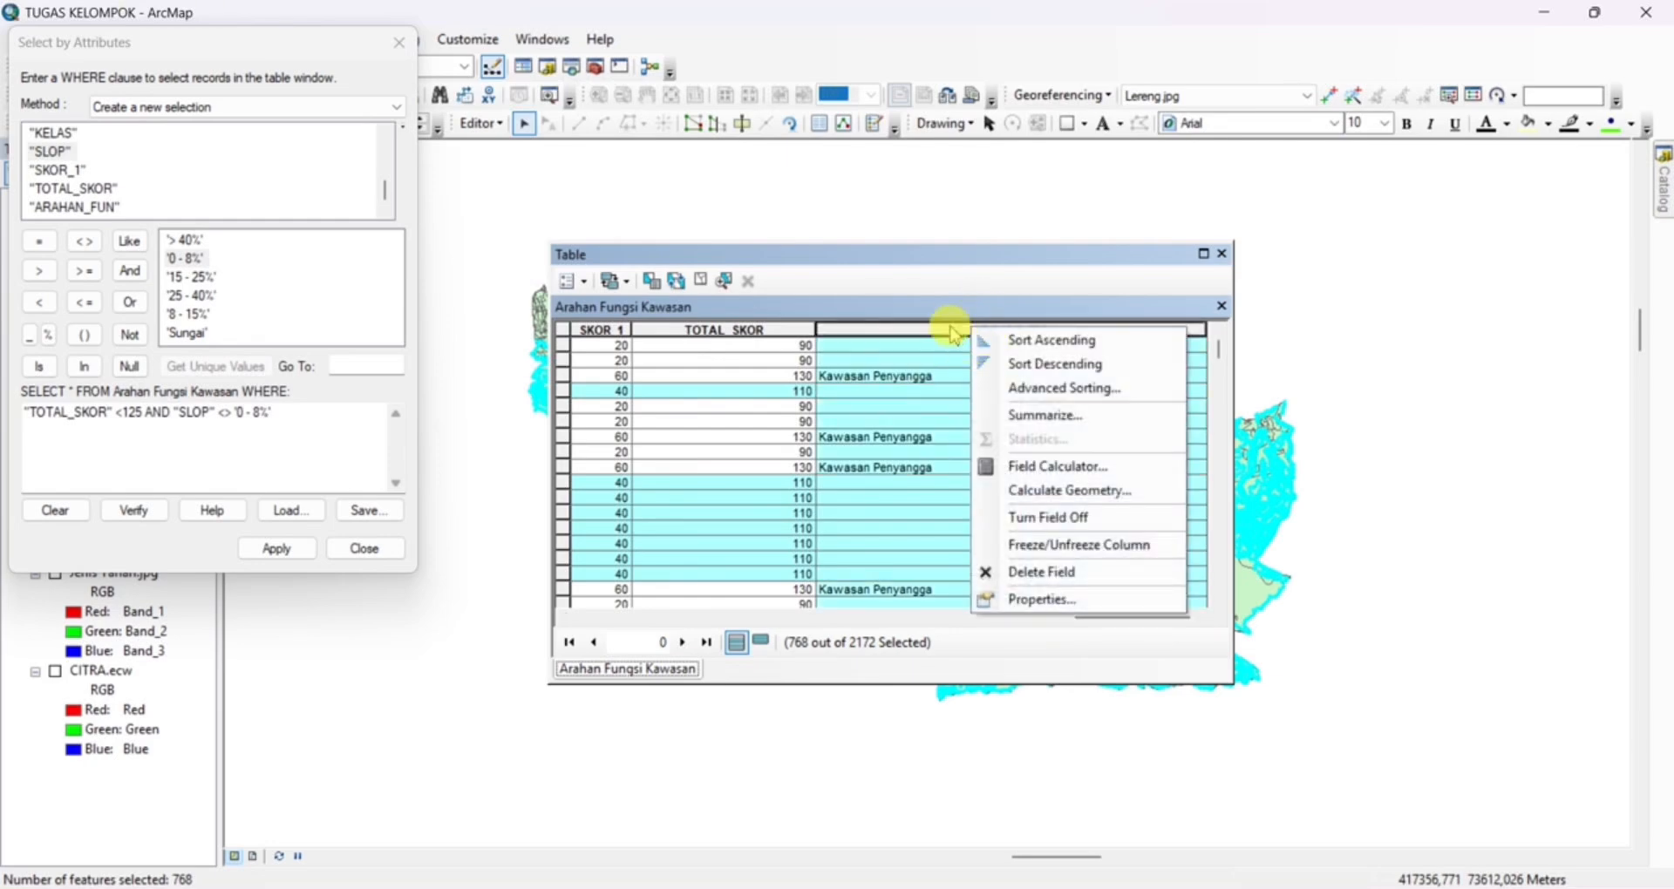
{"action": "left_click", "coordinate": [912, 310]}
{"action": "left_click", "coordinate": [702, 280]}
{"action": "left_click", "coordinate": [277, 548]}
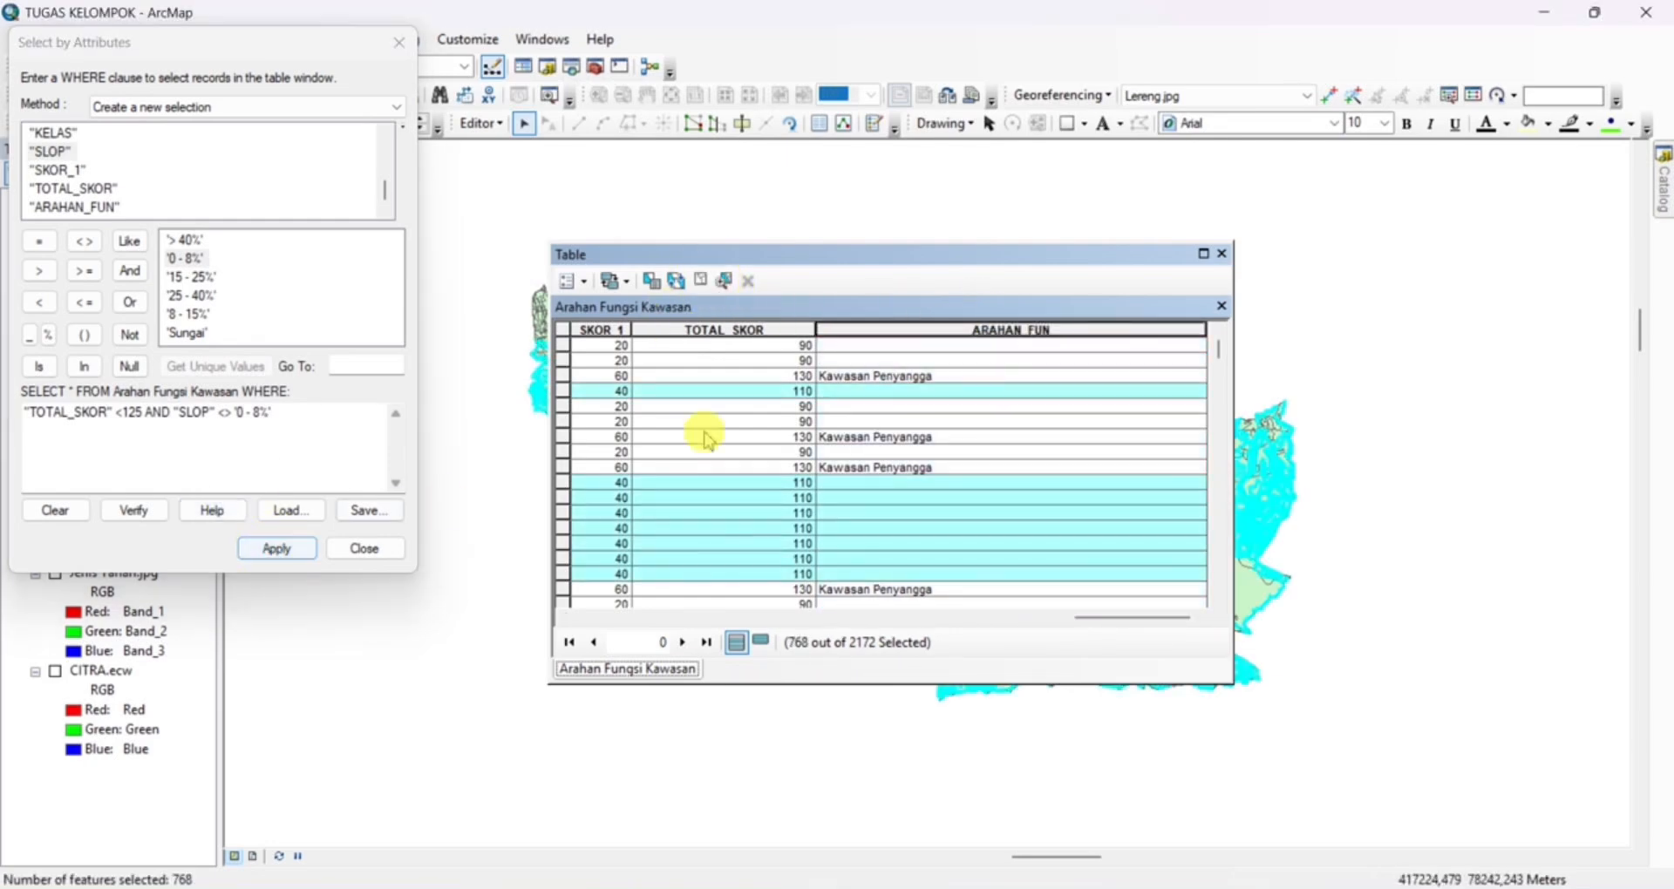
Calculate the ARAHAN_FUN field of the selected records as "Tanaman Budidaya Tahunan"
{"action": "right_click", "coordinate": [924, 331]}
{"action": "left_click", "coordinate": [976, 469]}
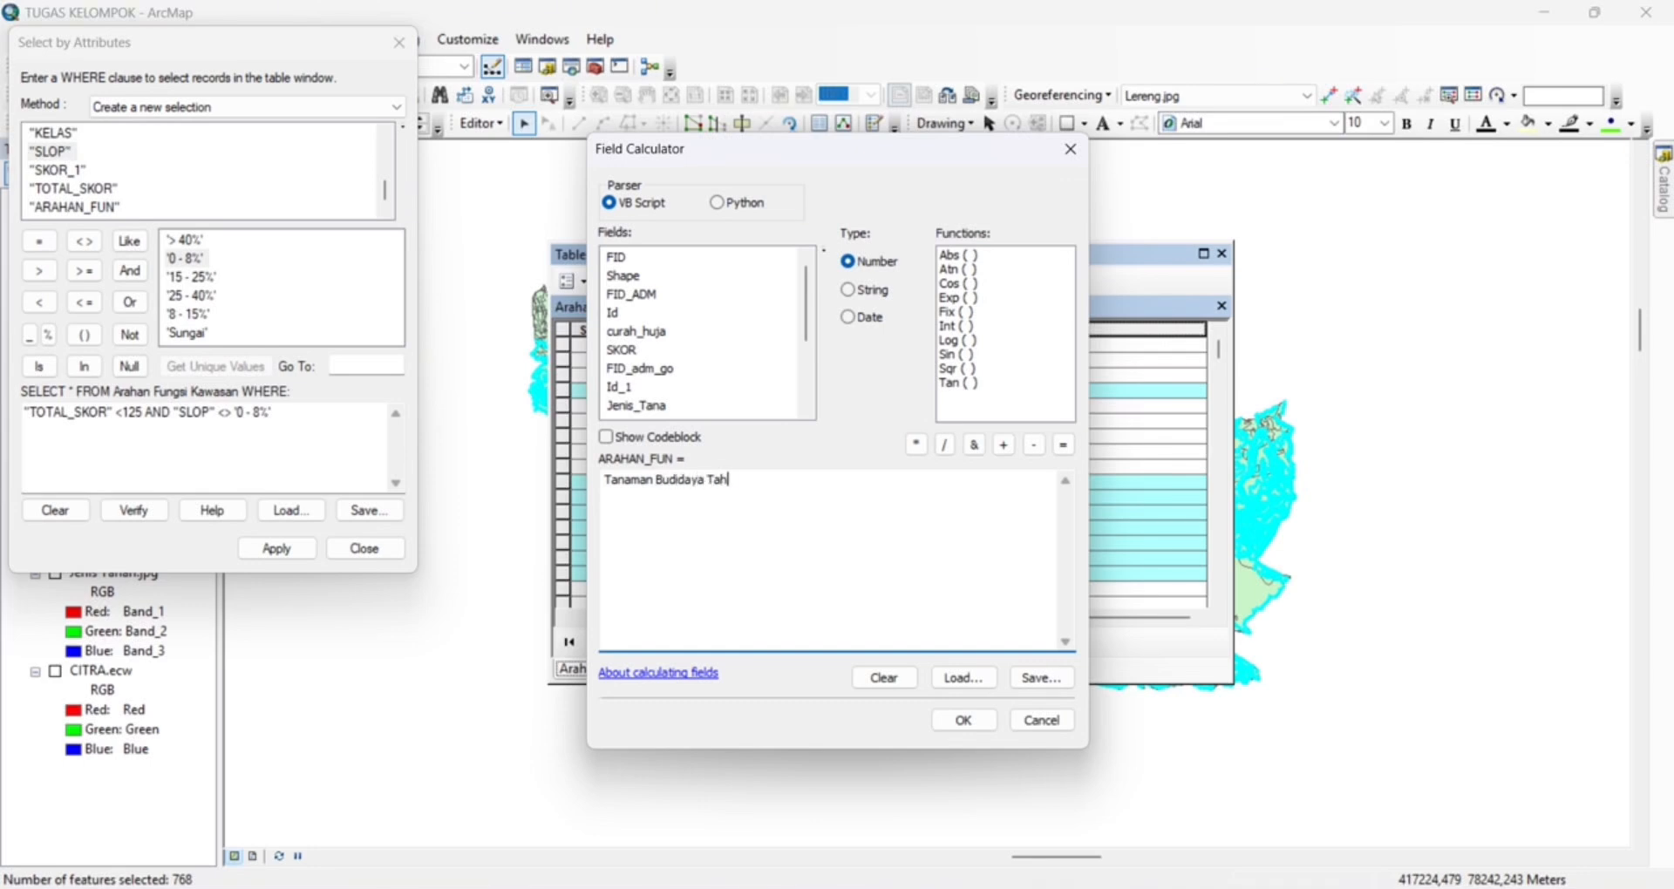
{"action": "type", "text": "\""}
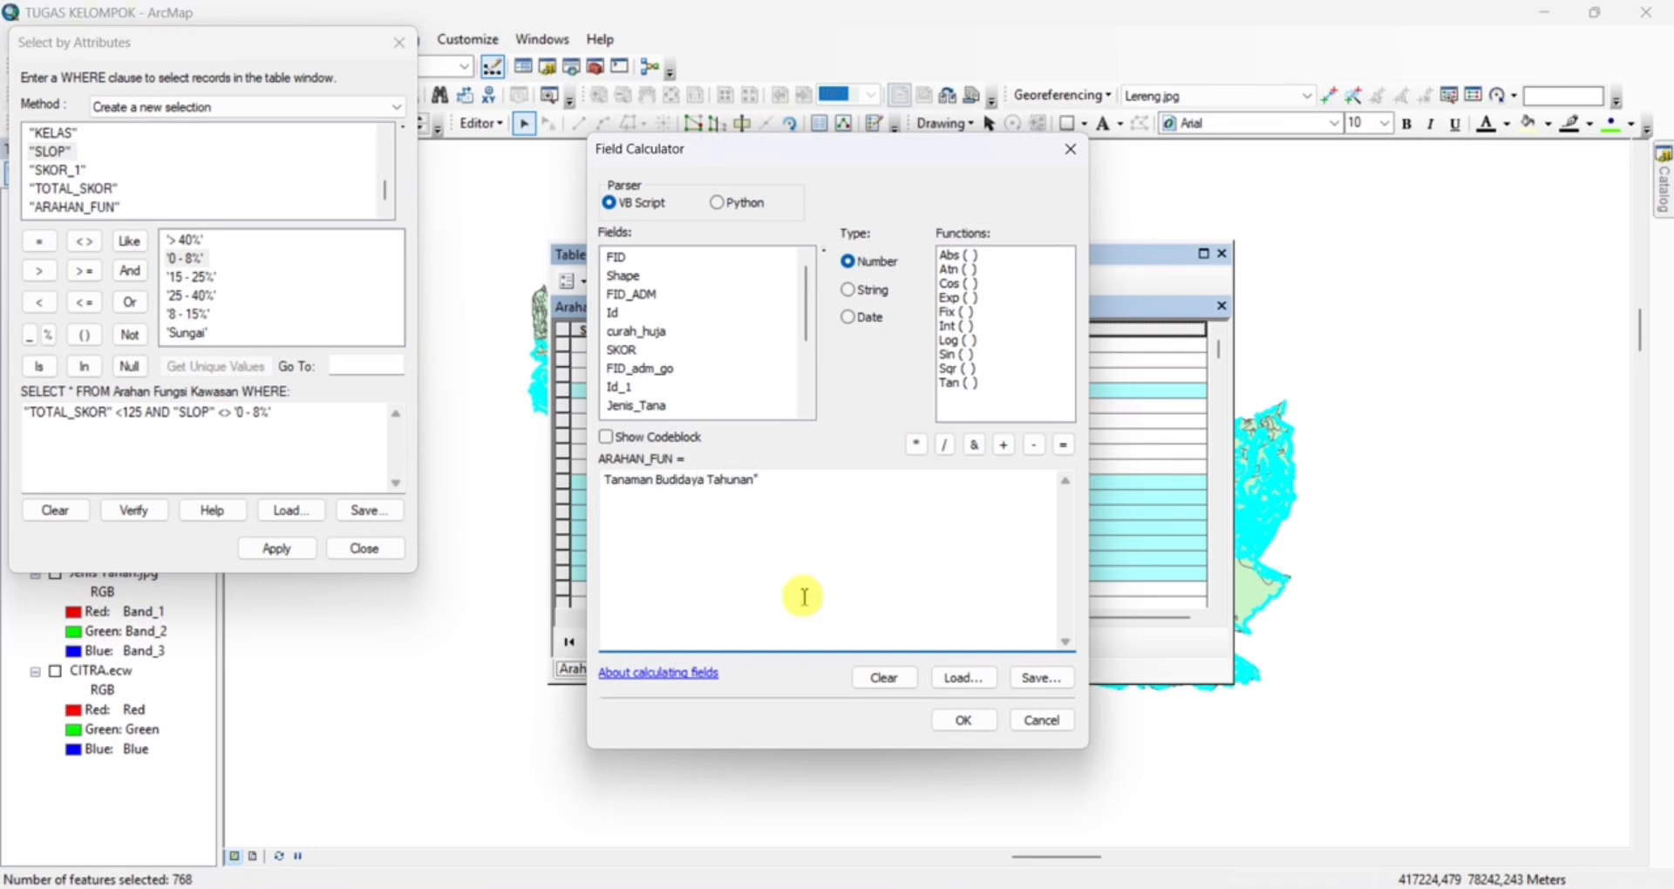
{"action": "left_click", "coordinate": [605, 482]}
{"action": "type", "text": "\""}
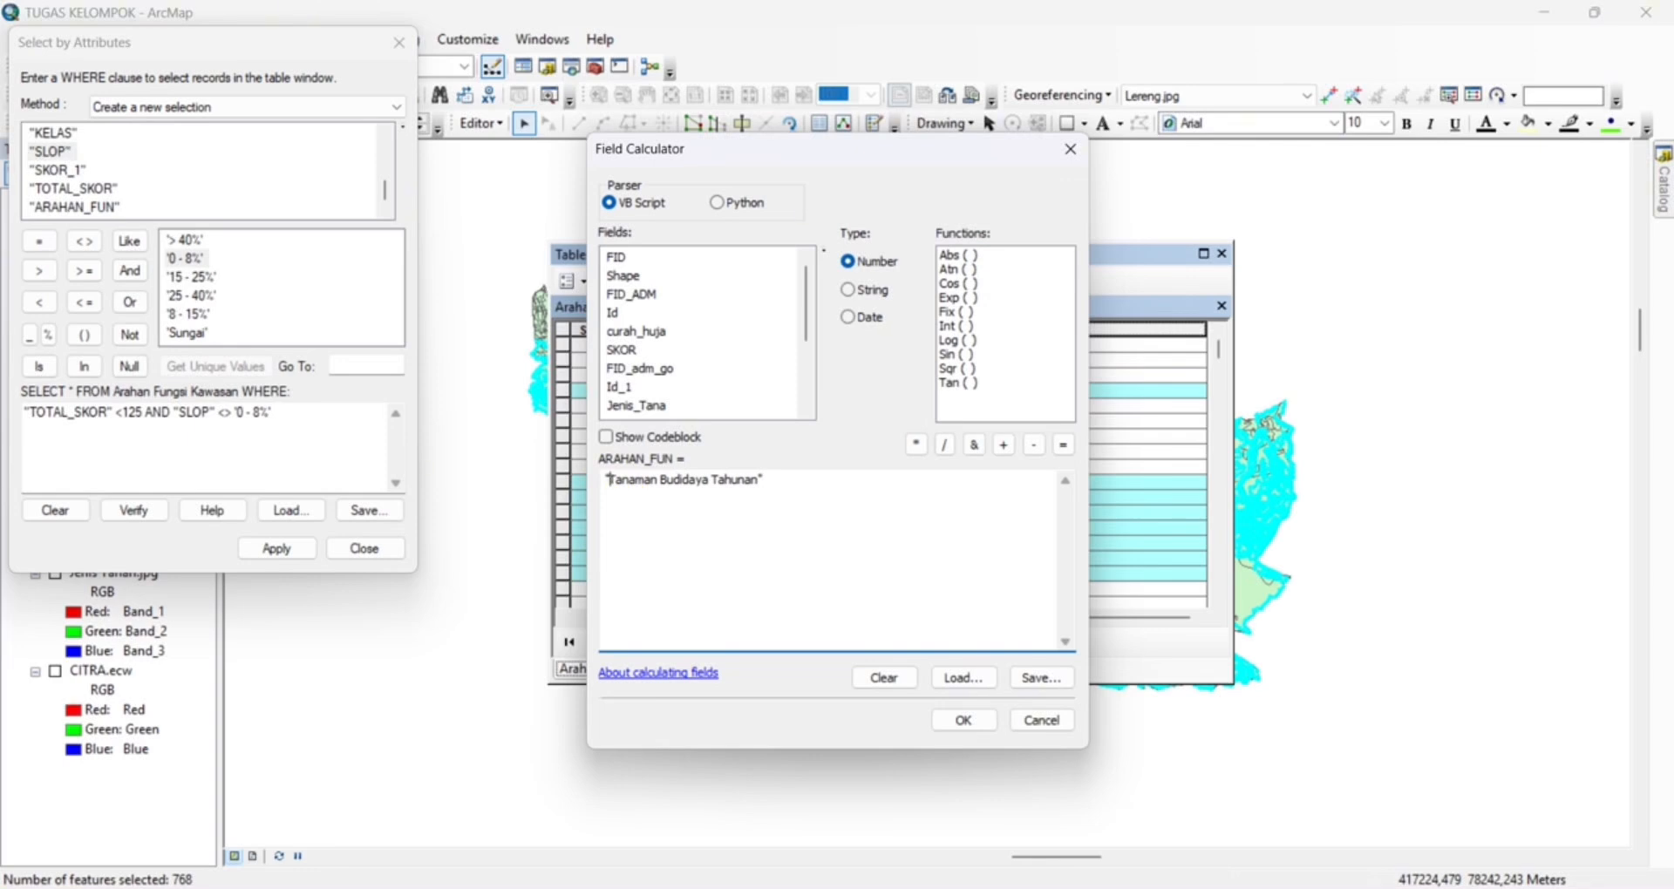
{"action": "left_click", "coordinate": [955, 721]}
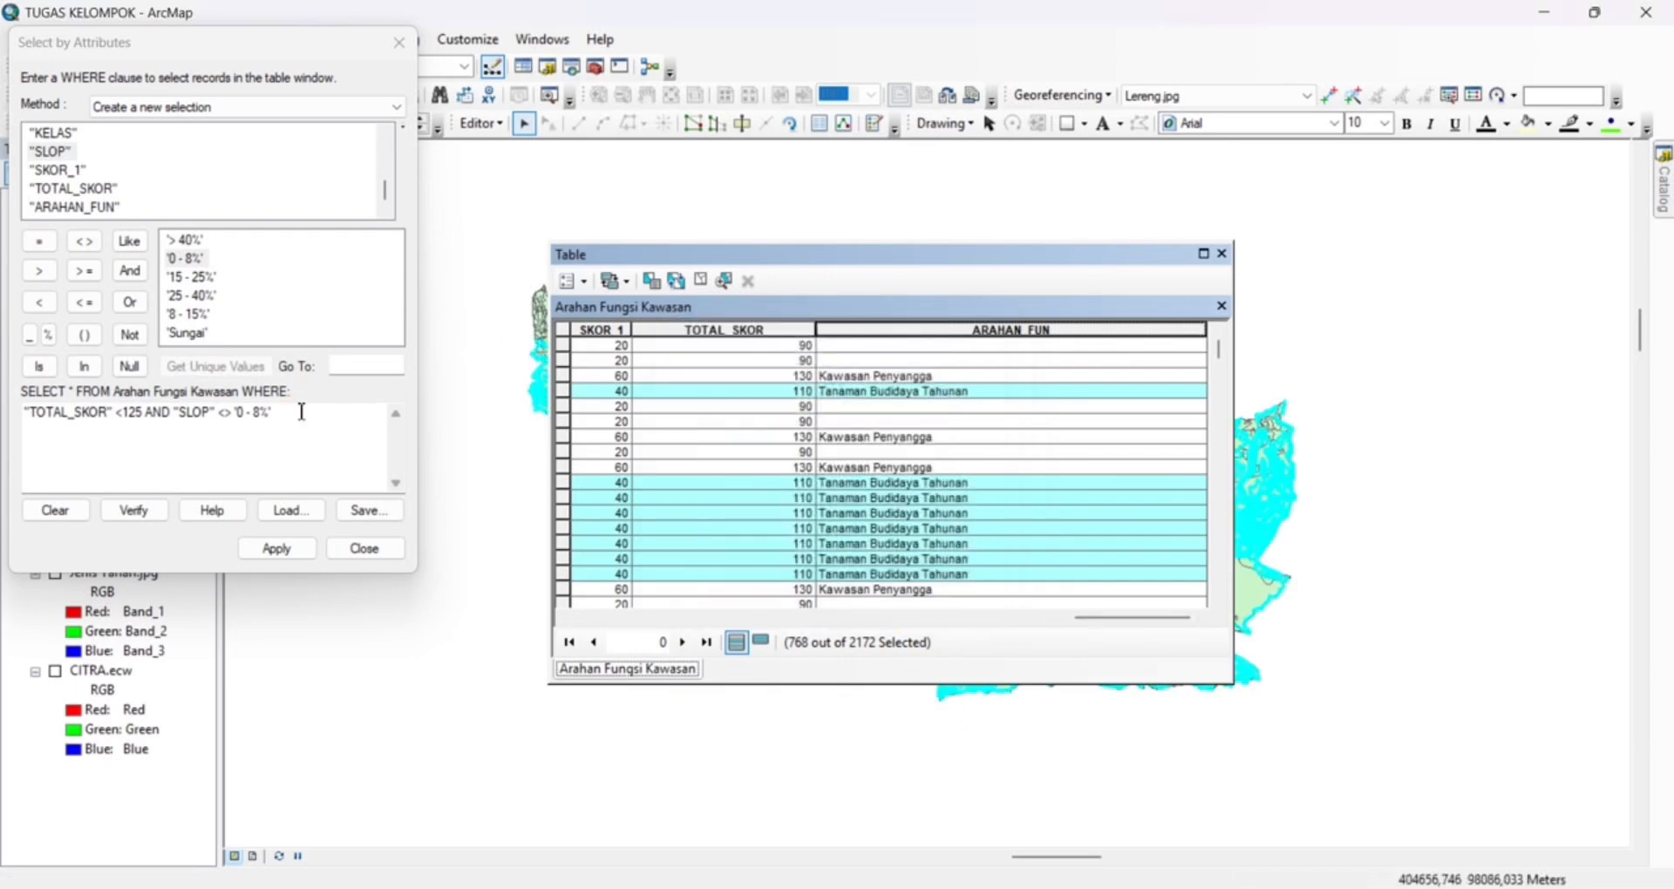
Replace the query with "TOTAL_SKOR" <125 AND "SLOP" = '0 - 8%' and select the matching records
{"action": "left_click_drag", "start_coordinate": [301, 412], "coordinate": [26, 399]}
{"action": "key", "text": "BackSpace"}
{"action": "double_click", "coordinate": [63, 188]}
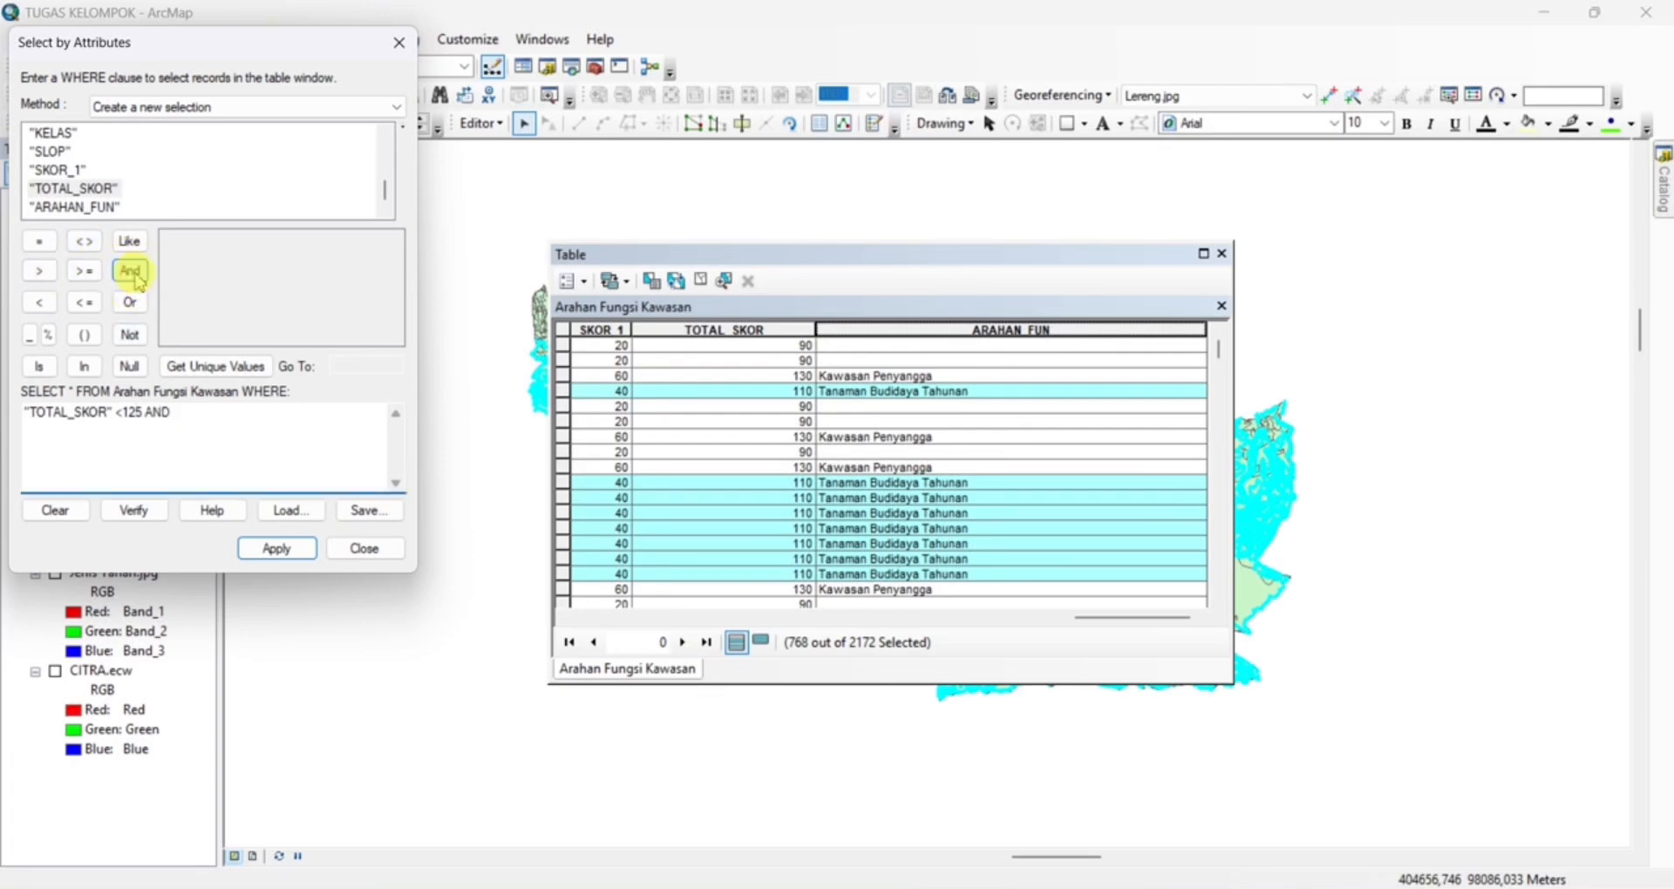
{"action": "left_click", "coordinate": [48, 151]}
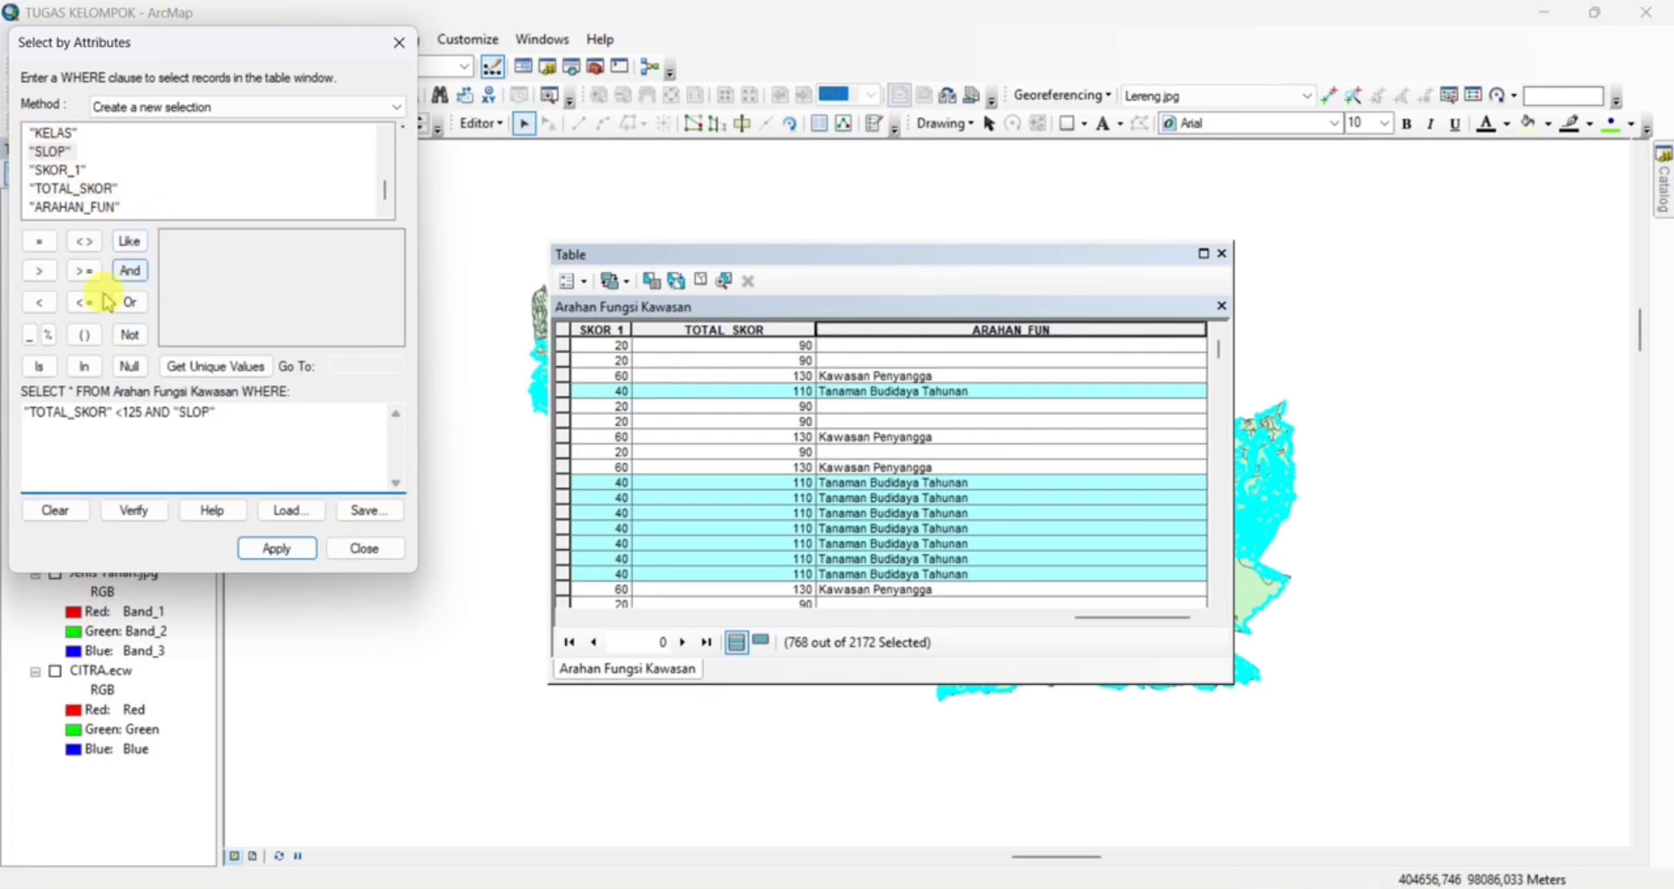
{"action": "left_click", "coordinate": [216, 366]}
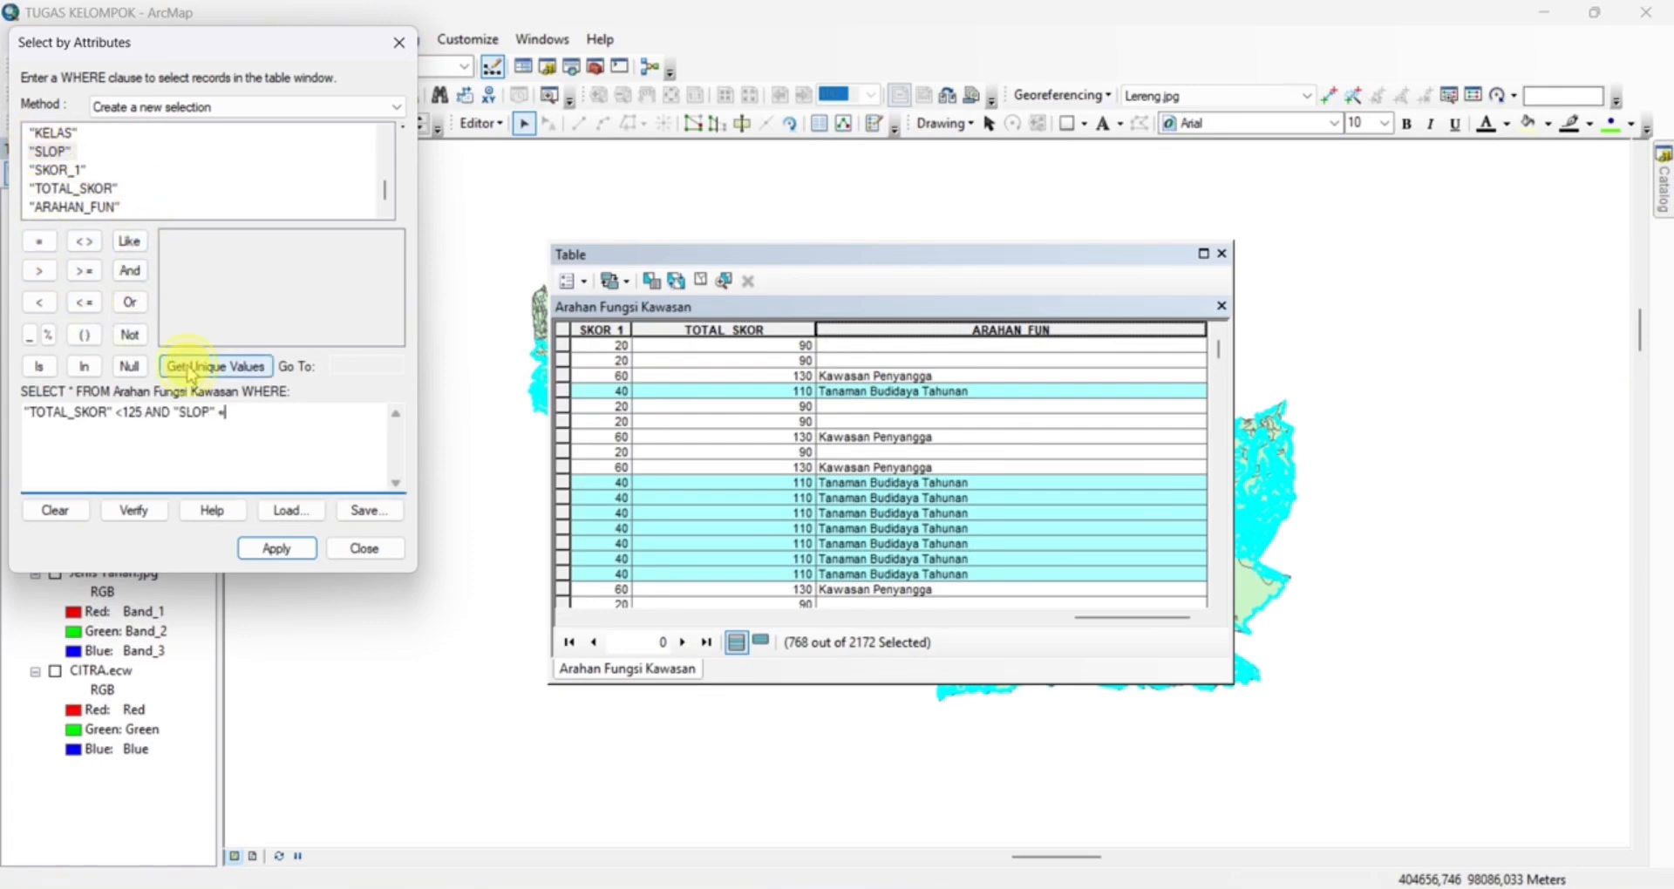
{"action": "left_click", "coordinate": [276, 548]}
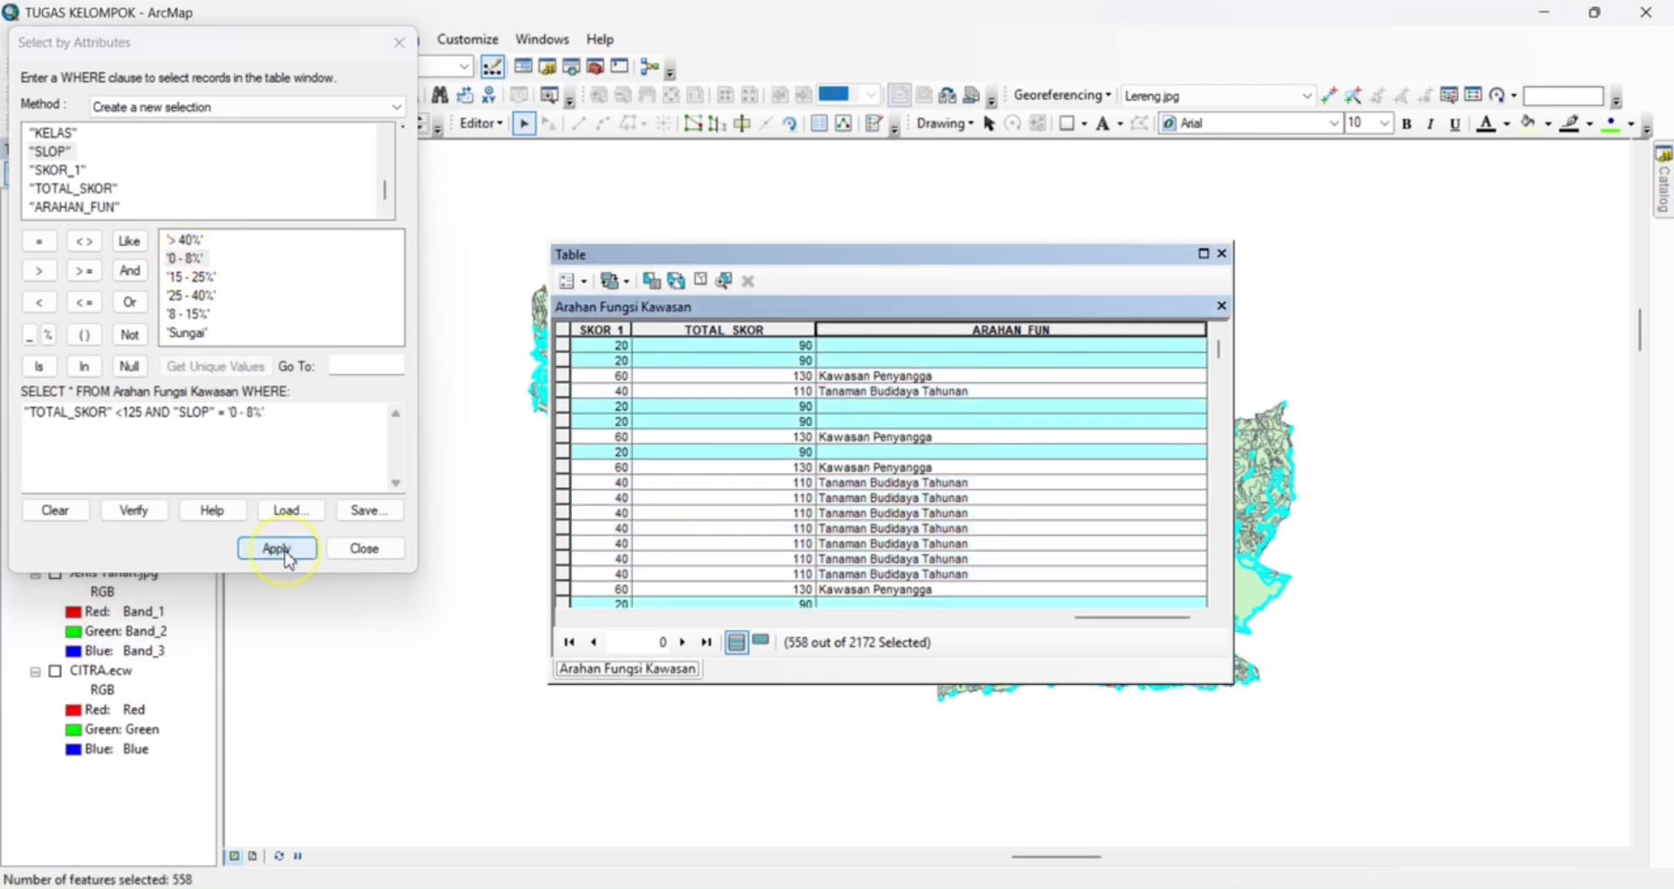
Calculate the ARAHAN_FUN field of the selected 0 - 8% slope records as "Kawasan Budidaya Semusim"
{"action": "right_click", "coordinate": [933, 328]}
{"action": "left_click", "coordinate": [971, 457]}
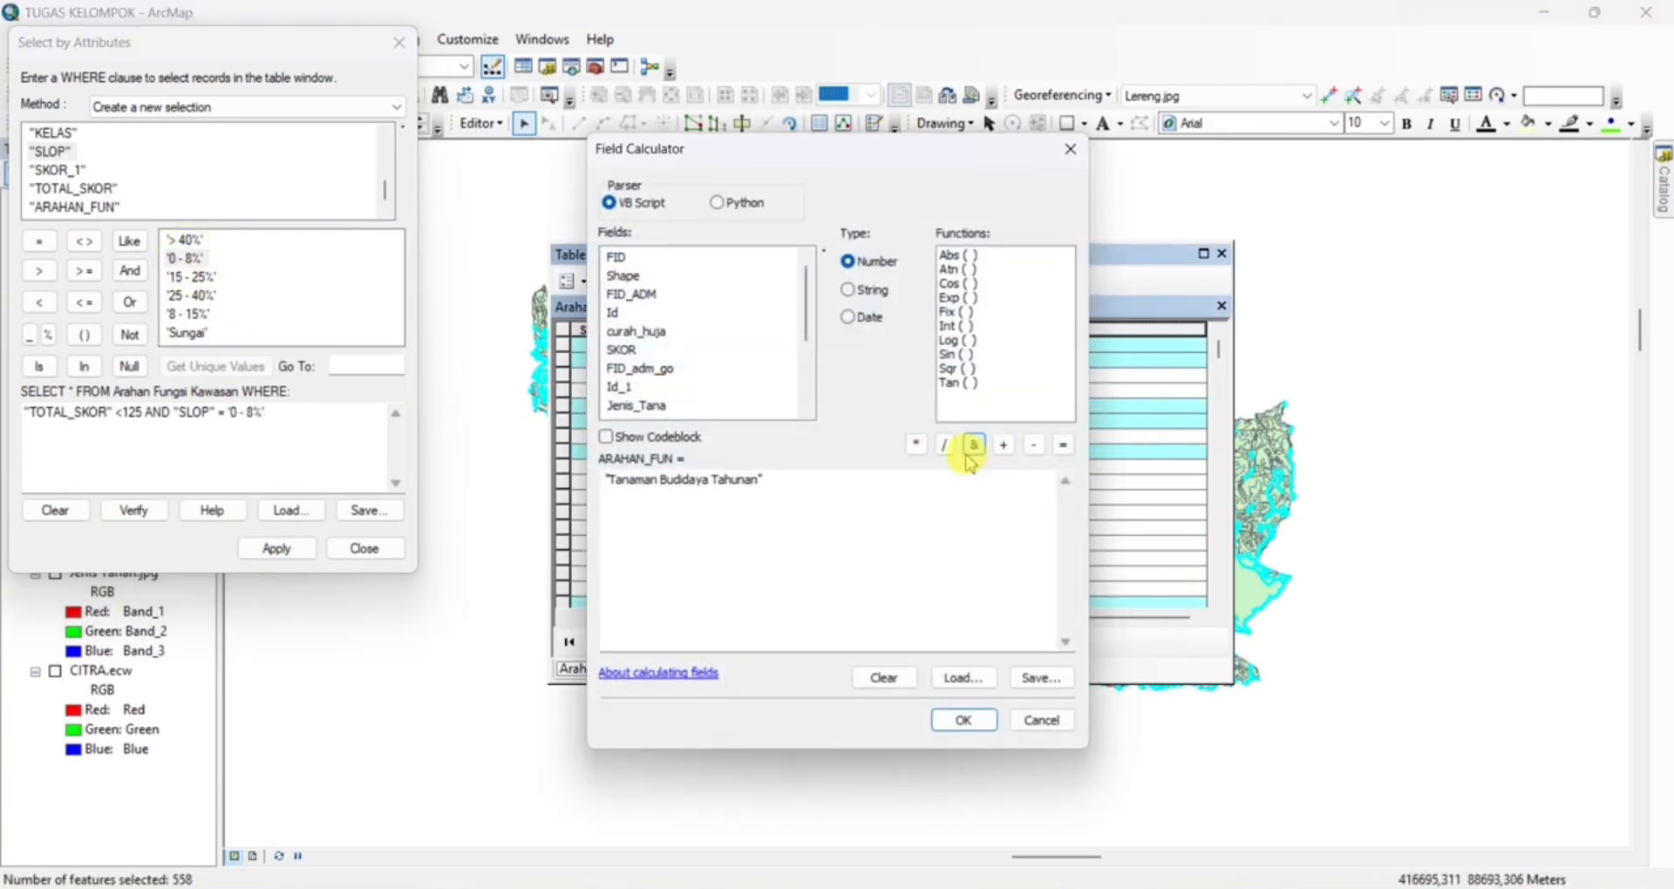
{"action": "left_click_drag", "start_coordinate": [757, 481], "coordinate": [608, 486]}
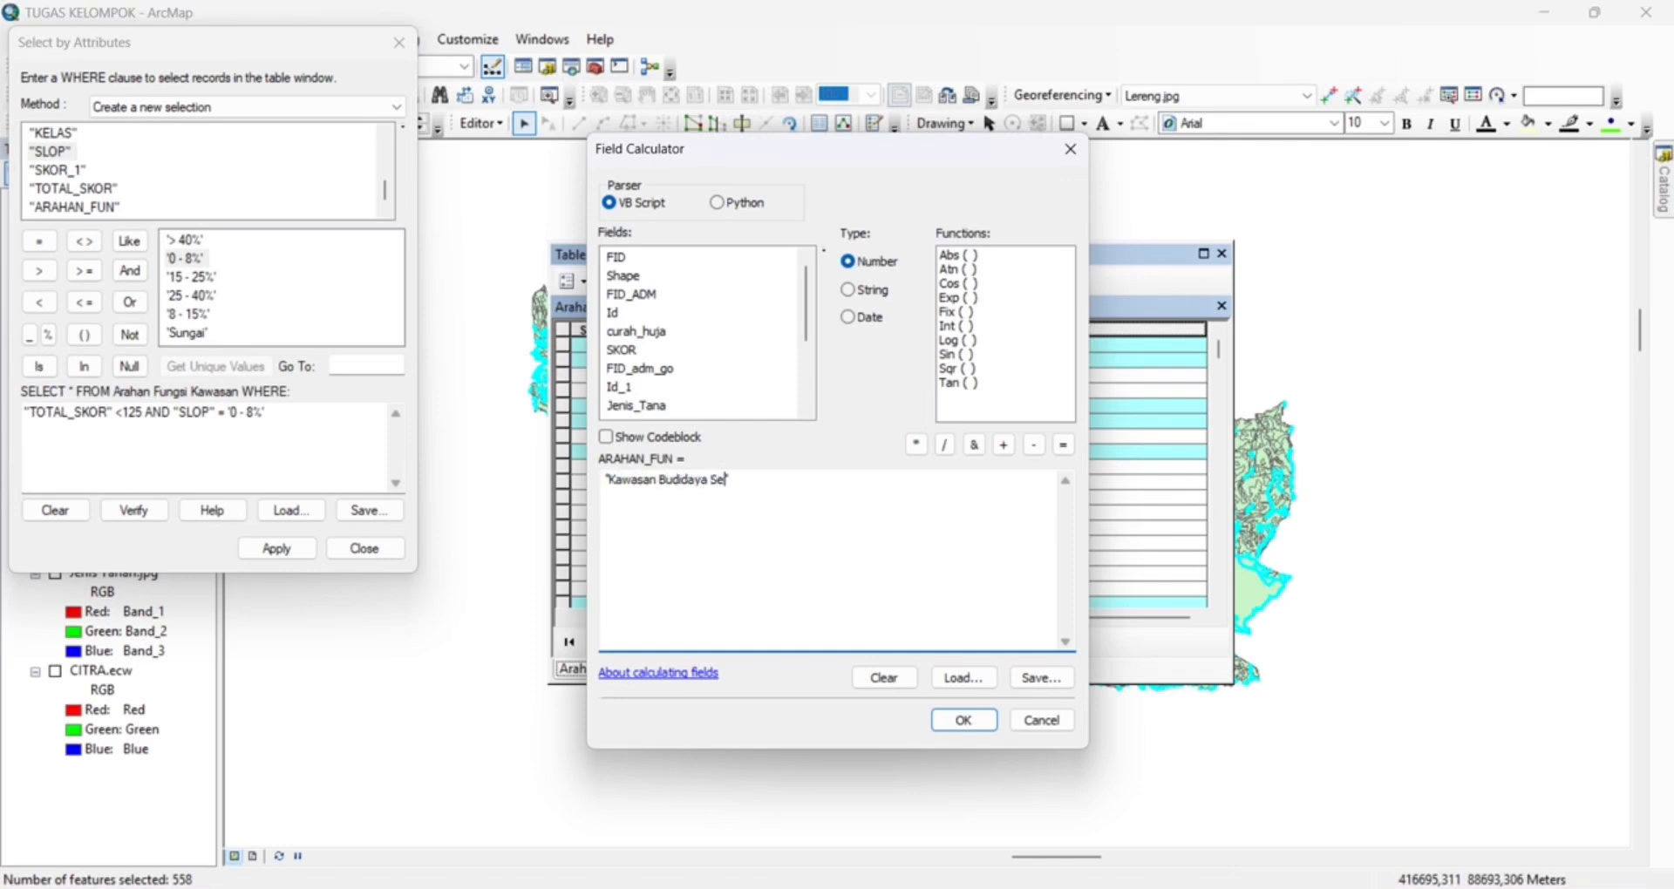
{"action": "left_click", "coordinate": [980, 733]}
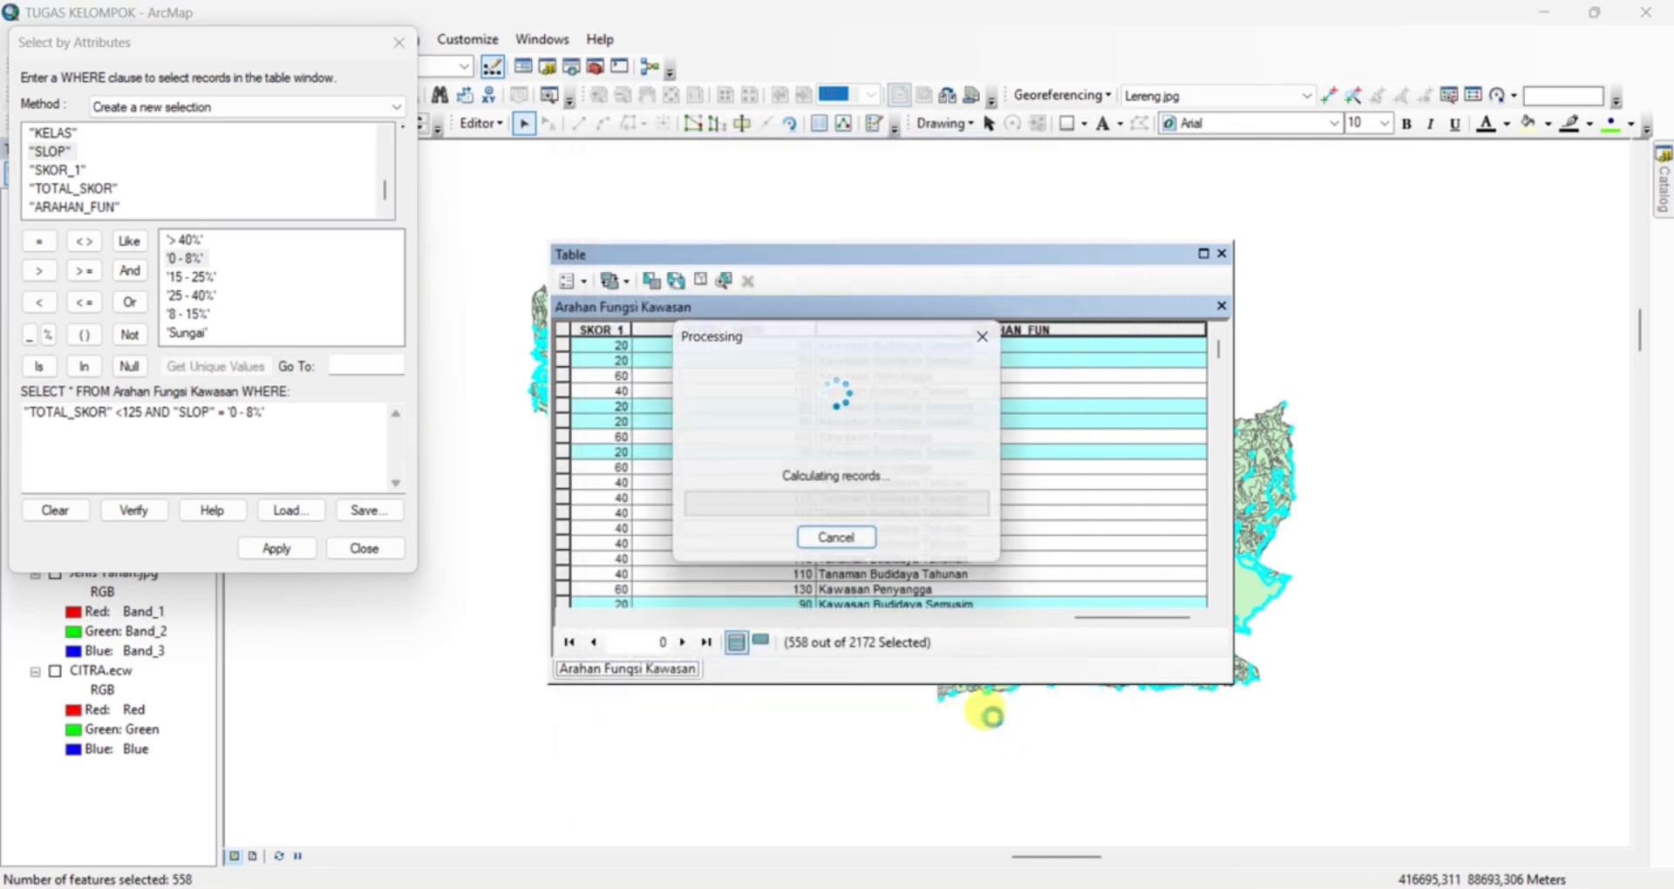
Check the ARAHAN_FUN classes against the SLOP and TOTAL_SKOR values throughout the table, then close it
{"action": "scroll", "coordinate": [1002, 504], "scroll_direction": "down", "scroll_amount": 2}
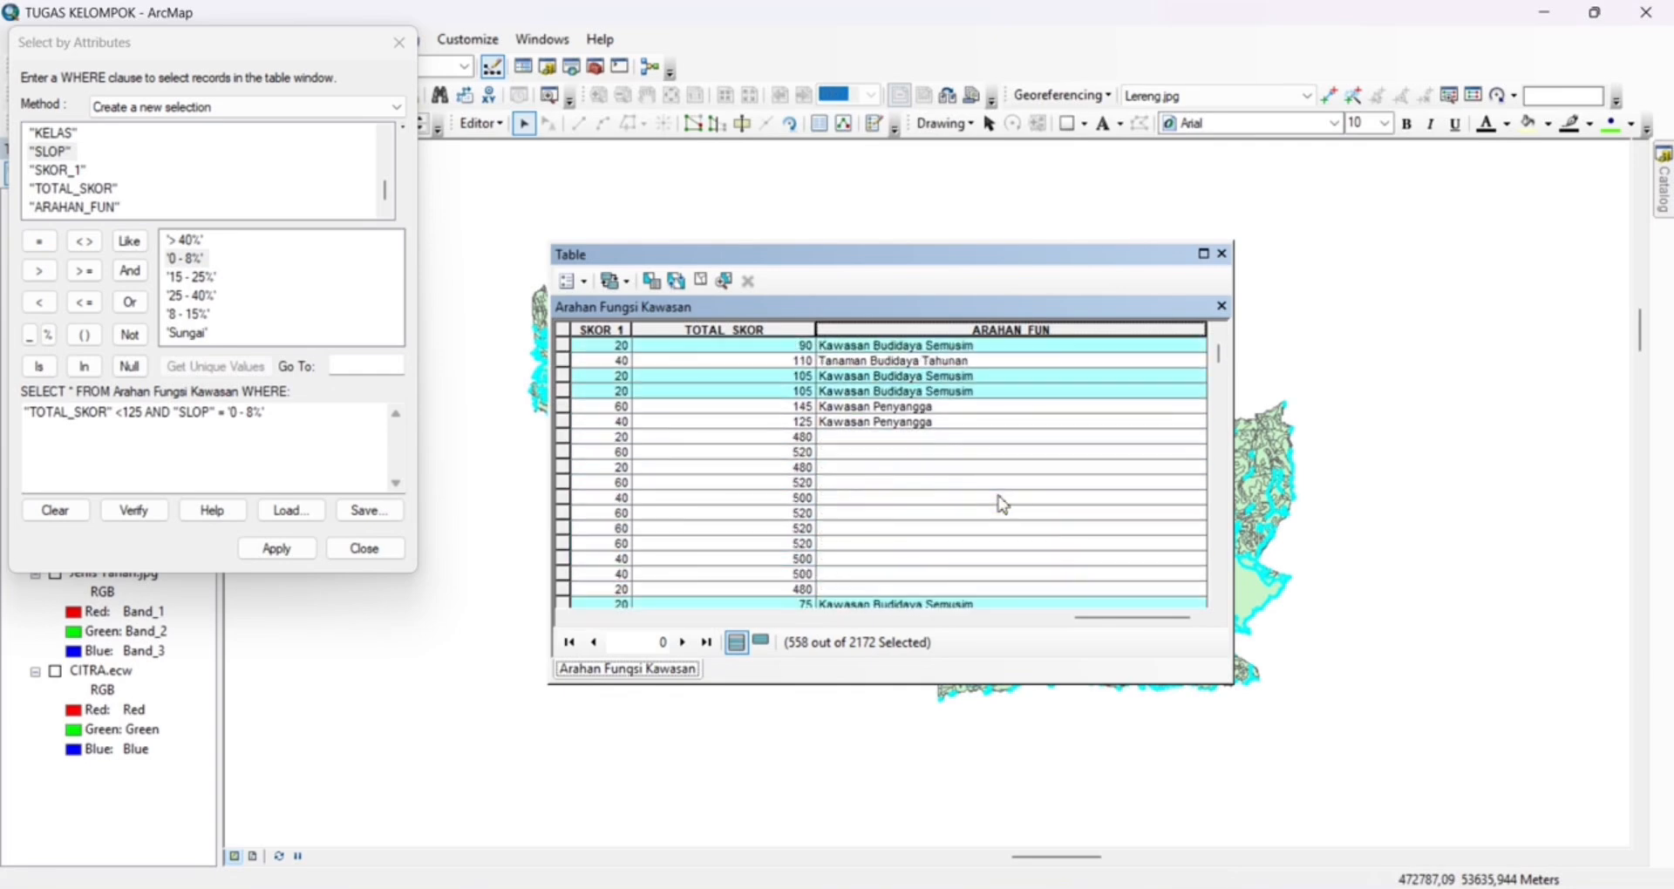
{"action": "scroll", "coordinate": [1002, 504], "scroll_direction": "down", "scroll_amount": 2}
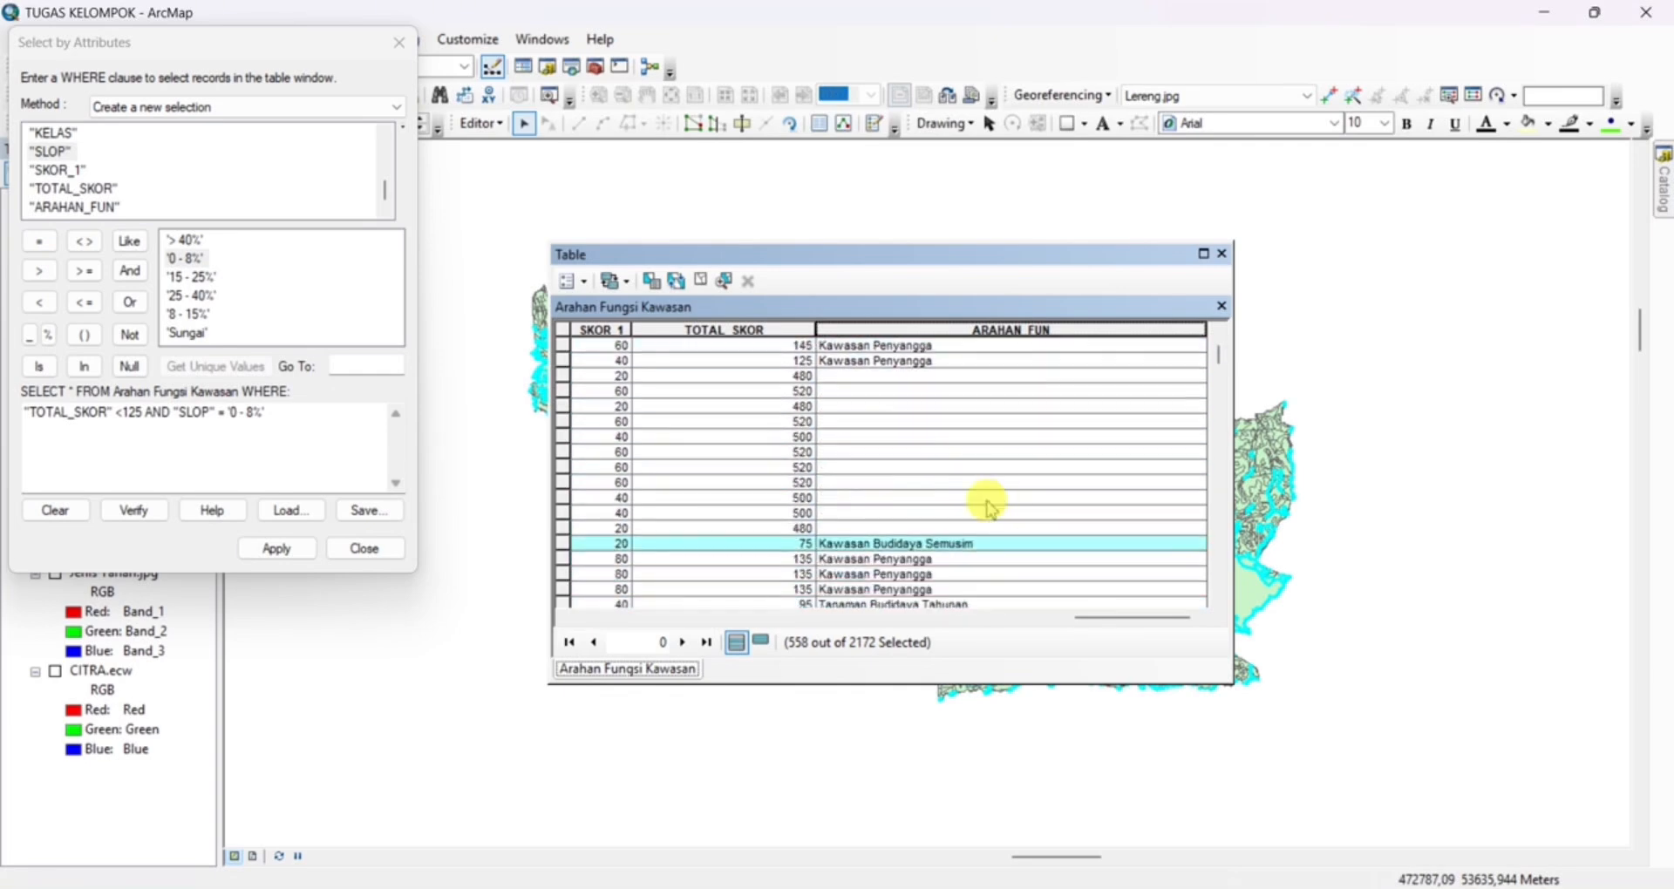
{"action": "left_click_drag", "start_coordinate": [1053, 625], "coordinate": [1002, 624]}
{"action": "scroll", "coordinate": [964, 611], "scroll_direction": "down", "scroll_amount": 4}
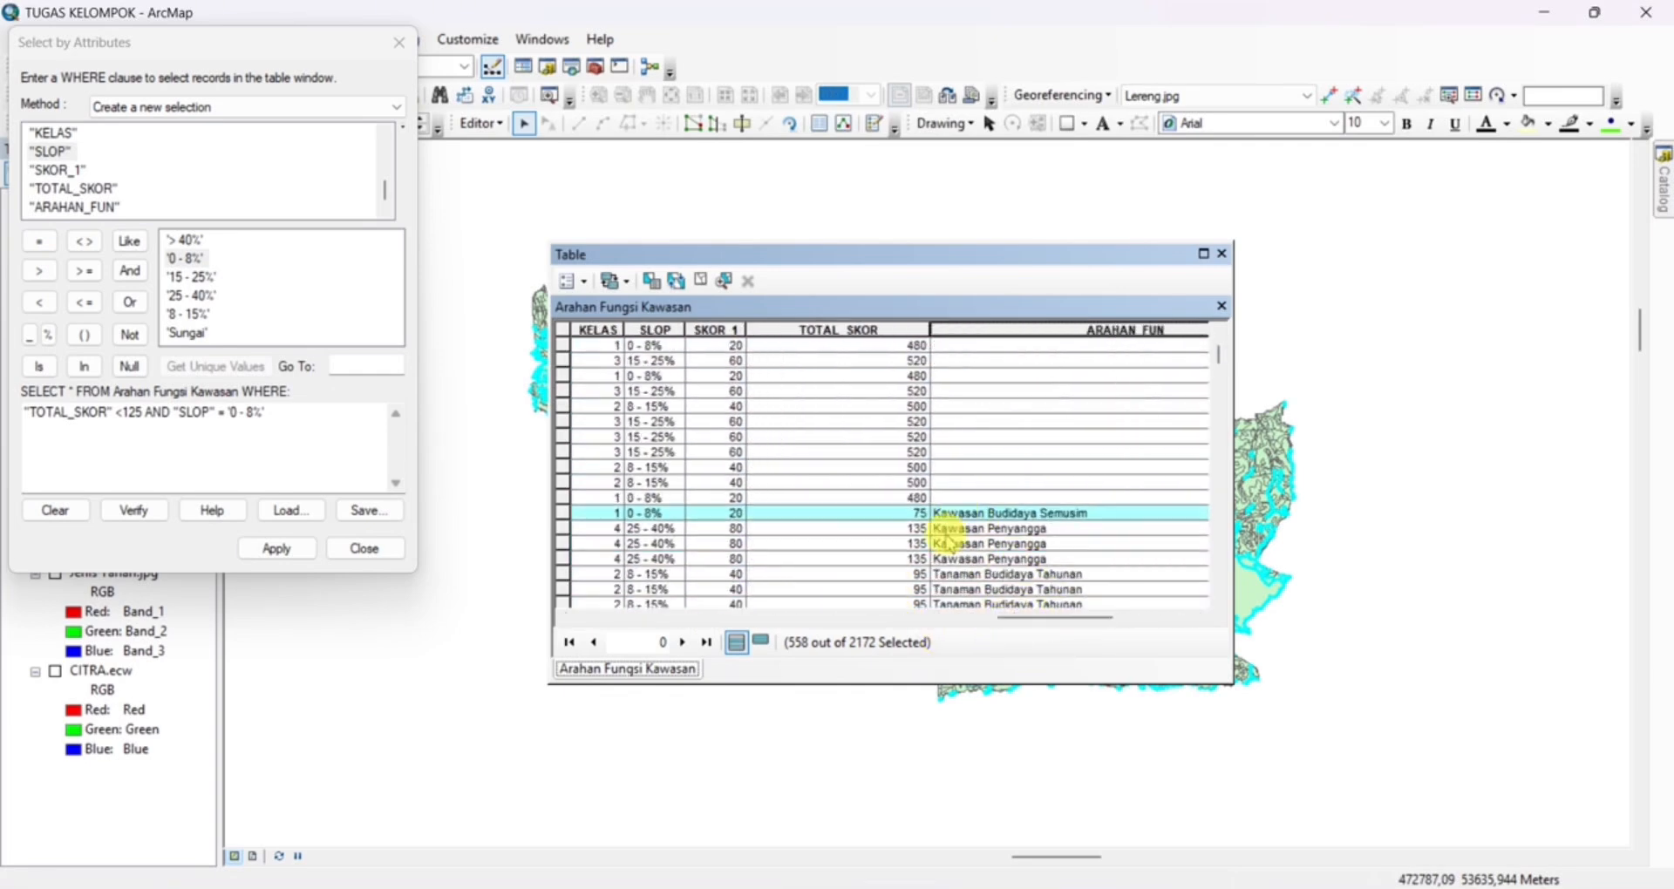
{"action": "scroll", "coordinate": [942, 515], "scroll_direction": "down", "scroll_amount": 4}
{"action": "left_click_drag", "start_coordinate": [1220, 361], "coordinate": [1220, 396]}
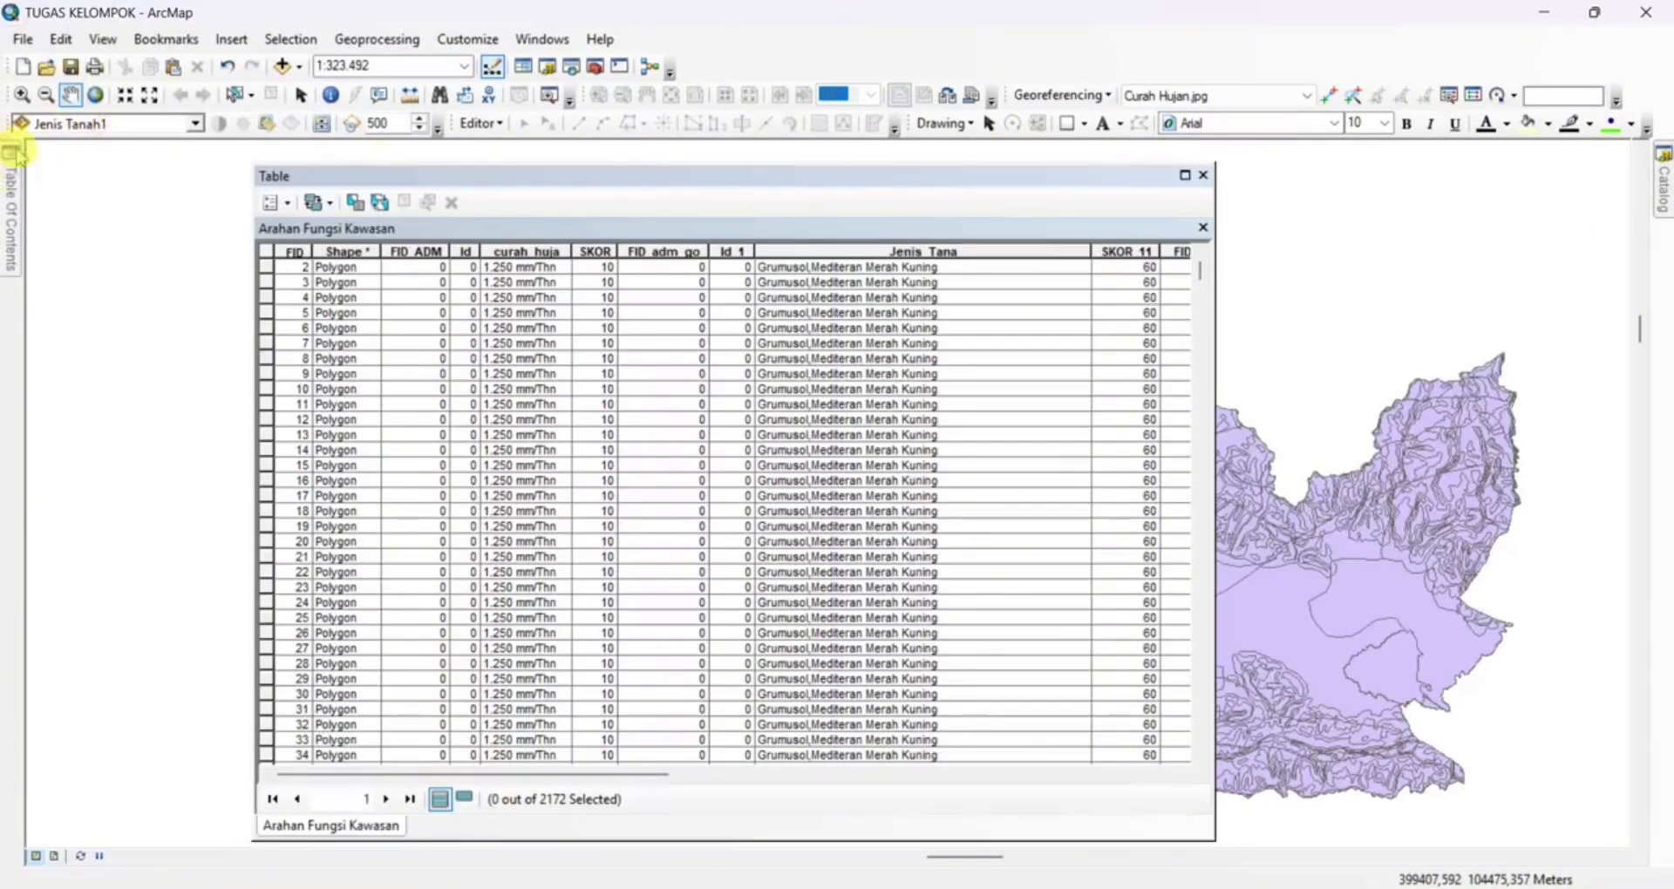
{"action": "left_click", "coordinate": [12, 180]}
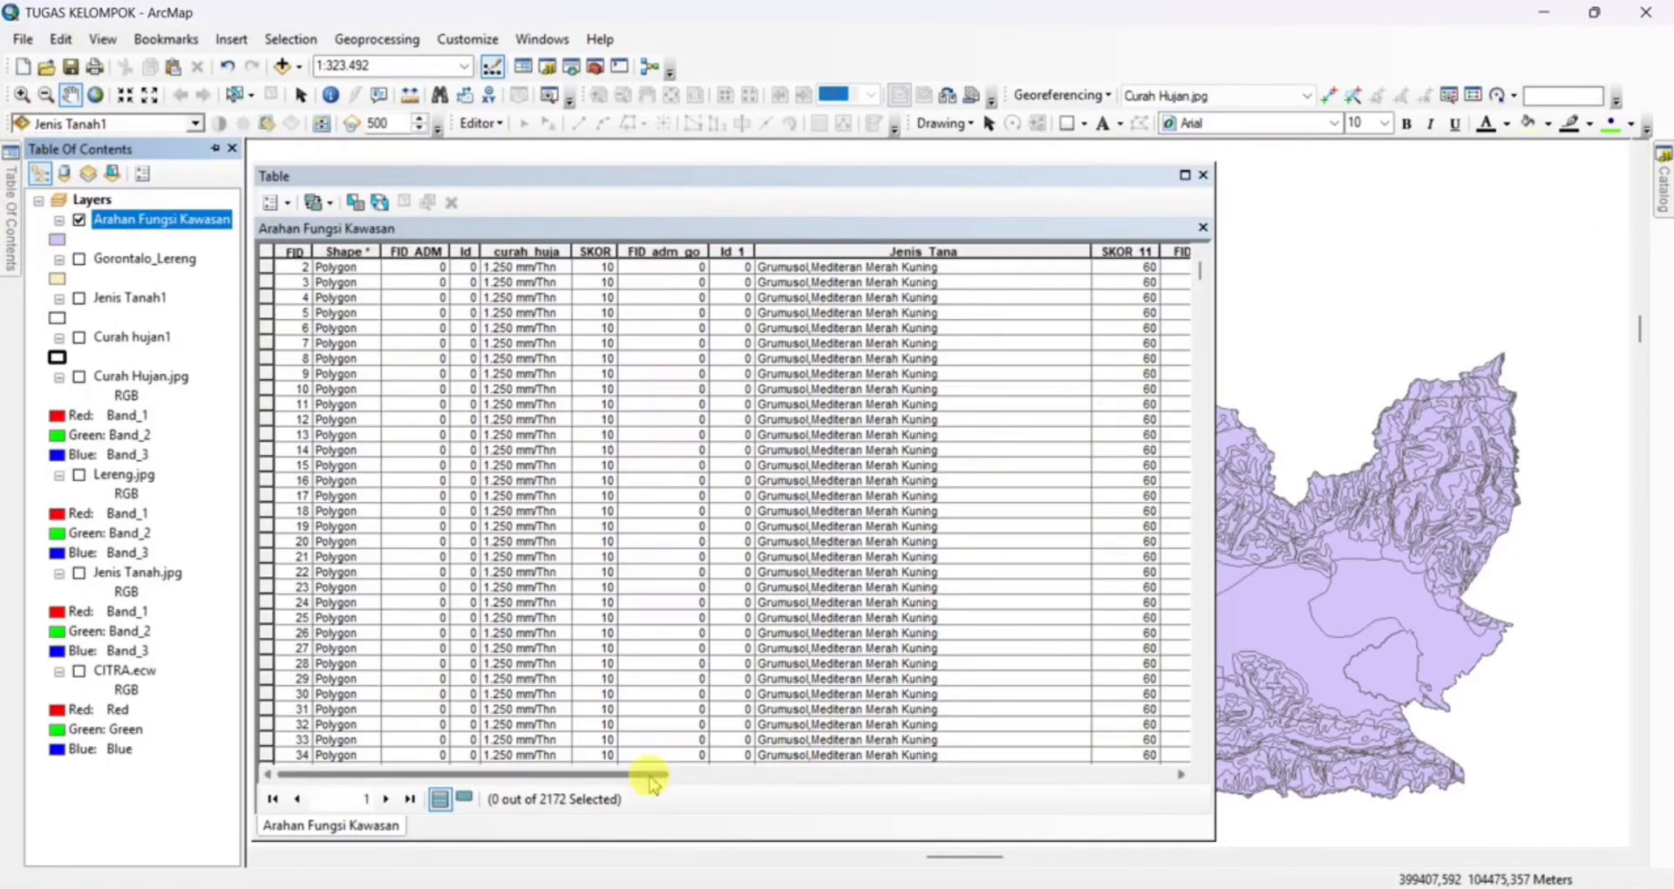
{"action": "left_click_drag", "start_coordinate": [654, 774], "coordinate": [1158, 755]}
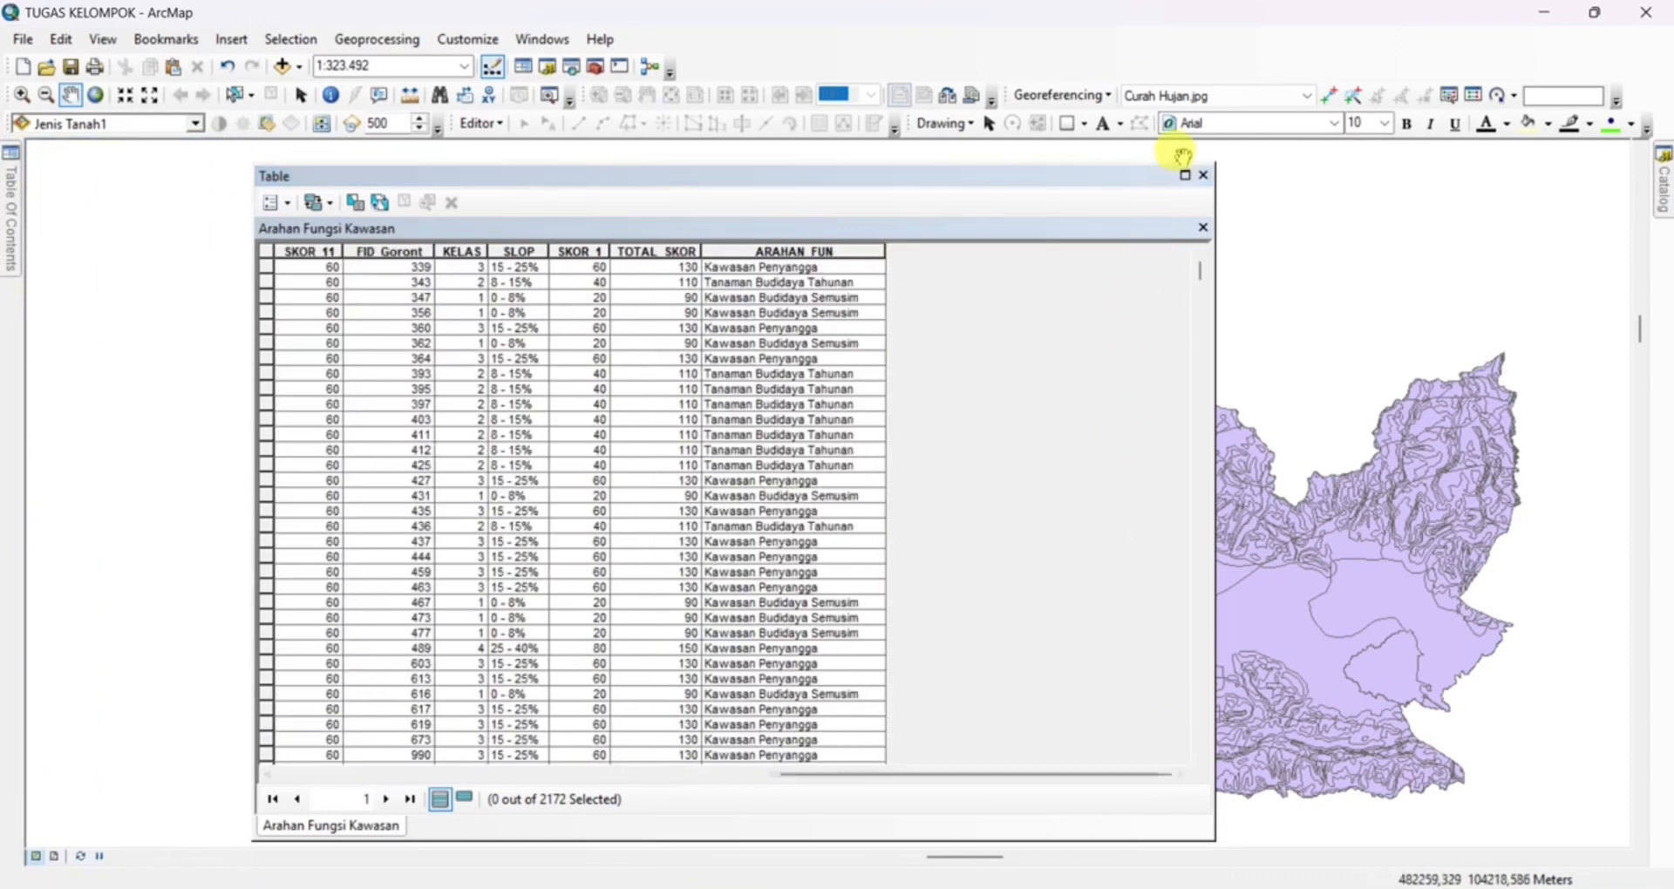
{"action": "left_click", "coordinate": [1205, 177]}
Set the Arahan Fungsi Kawasan layer's symbology to unique values of the ARAHAN_FUN field
{"action": "mouse_move", "coordinate": [9, 179]}
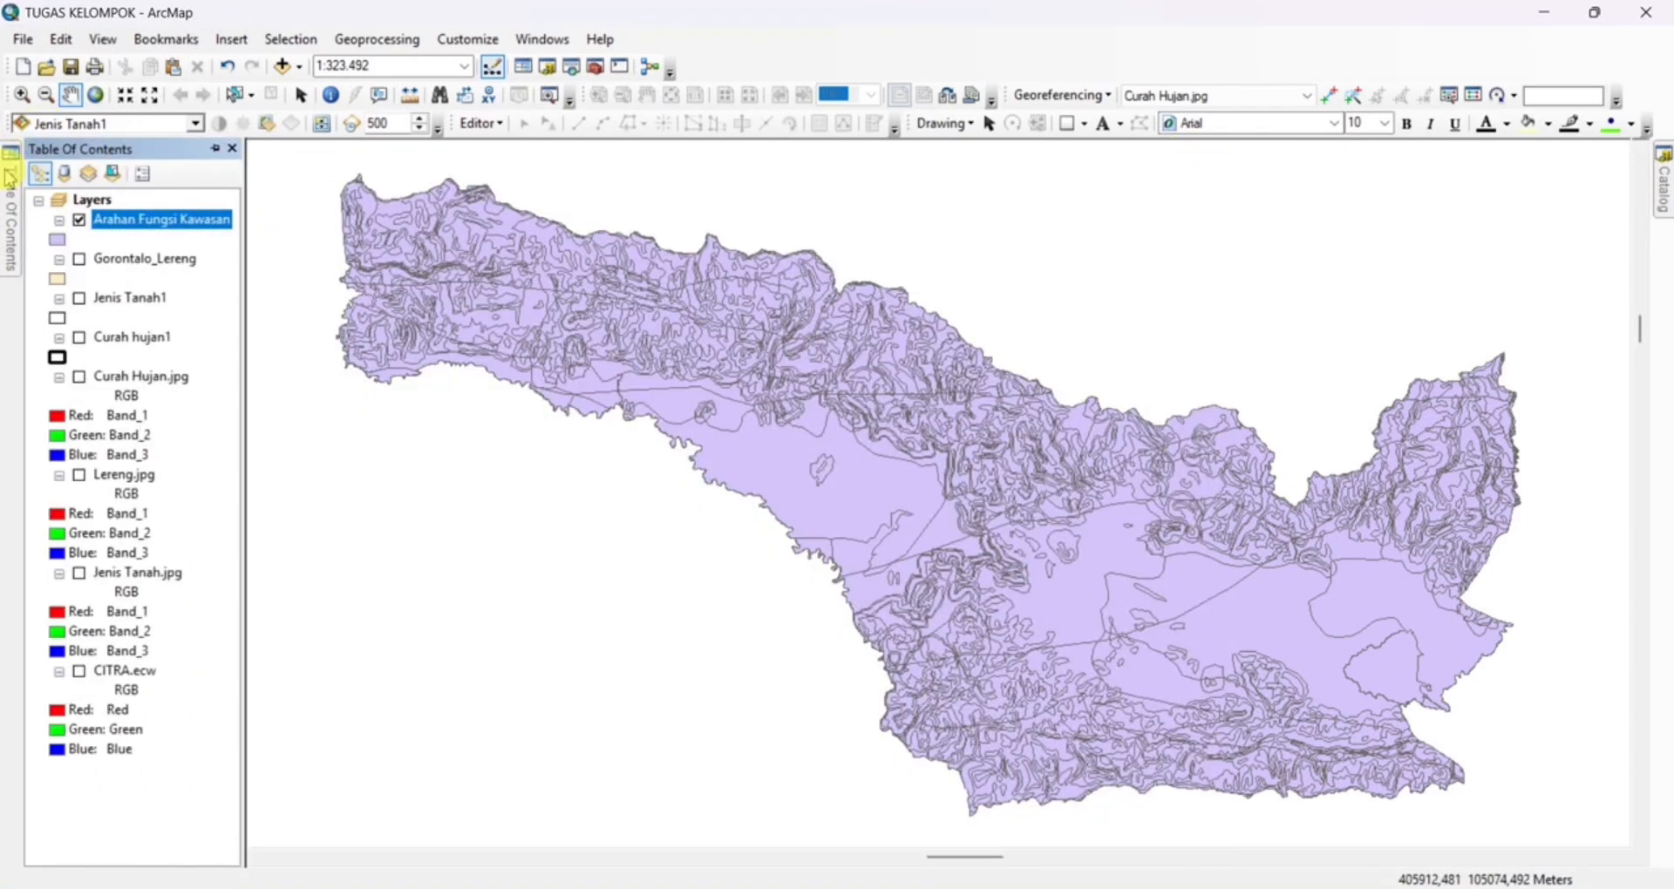
{"action": "right_click", "coordinate": [129, 229]}
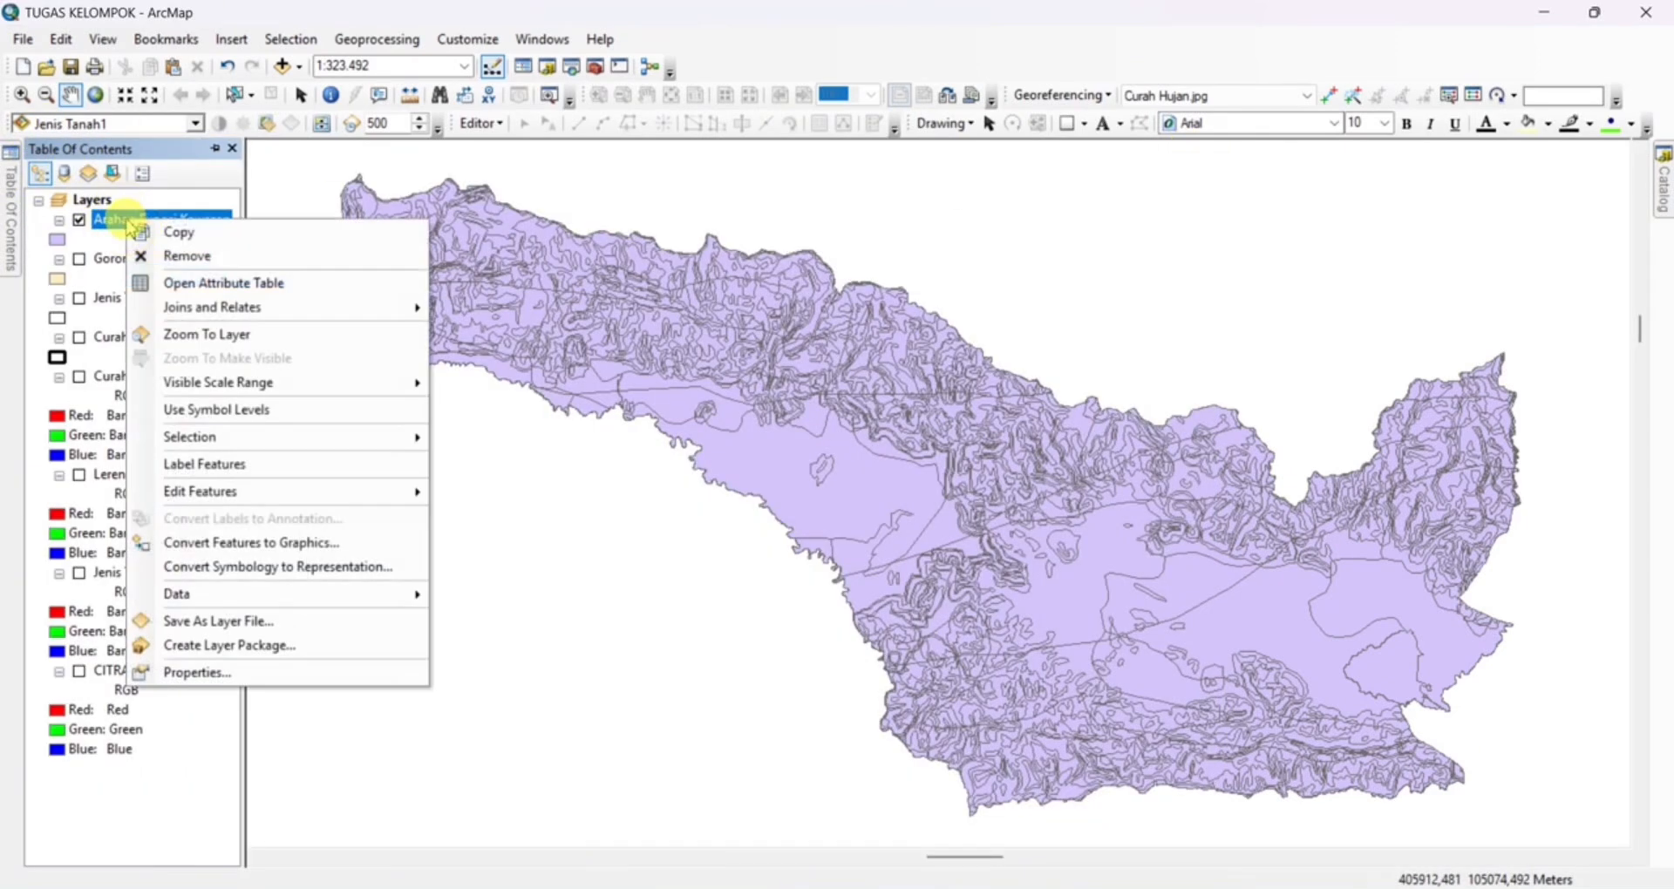
{"action": "left_click", "coordinate": [207, 675]}
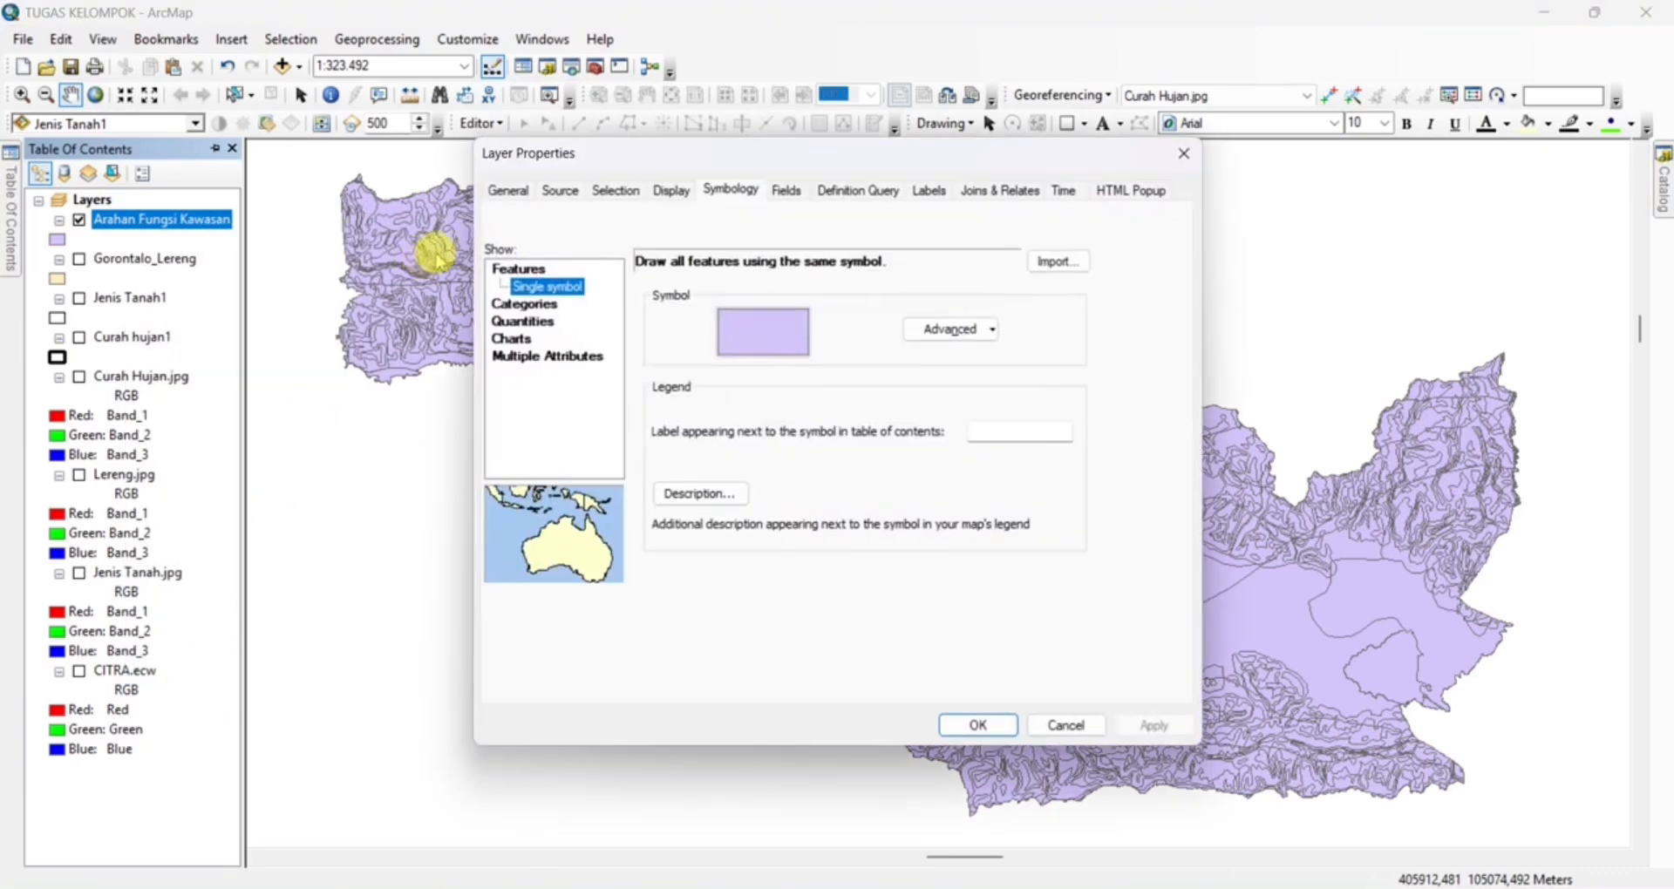
{"action": "left_click", "coordinate": [508, 303]}
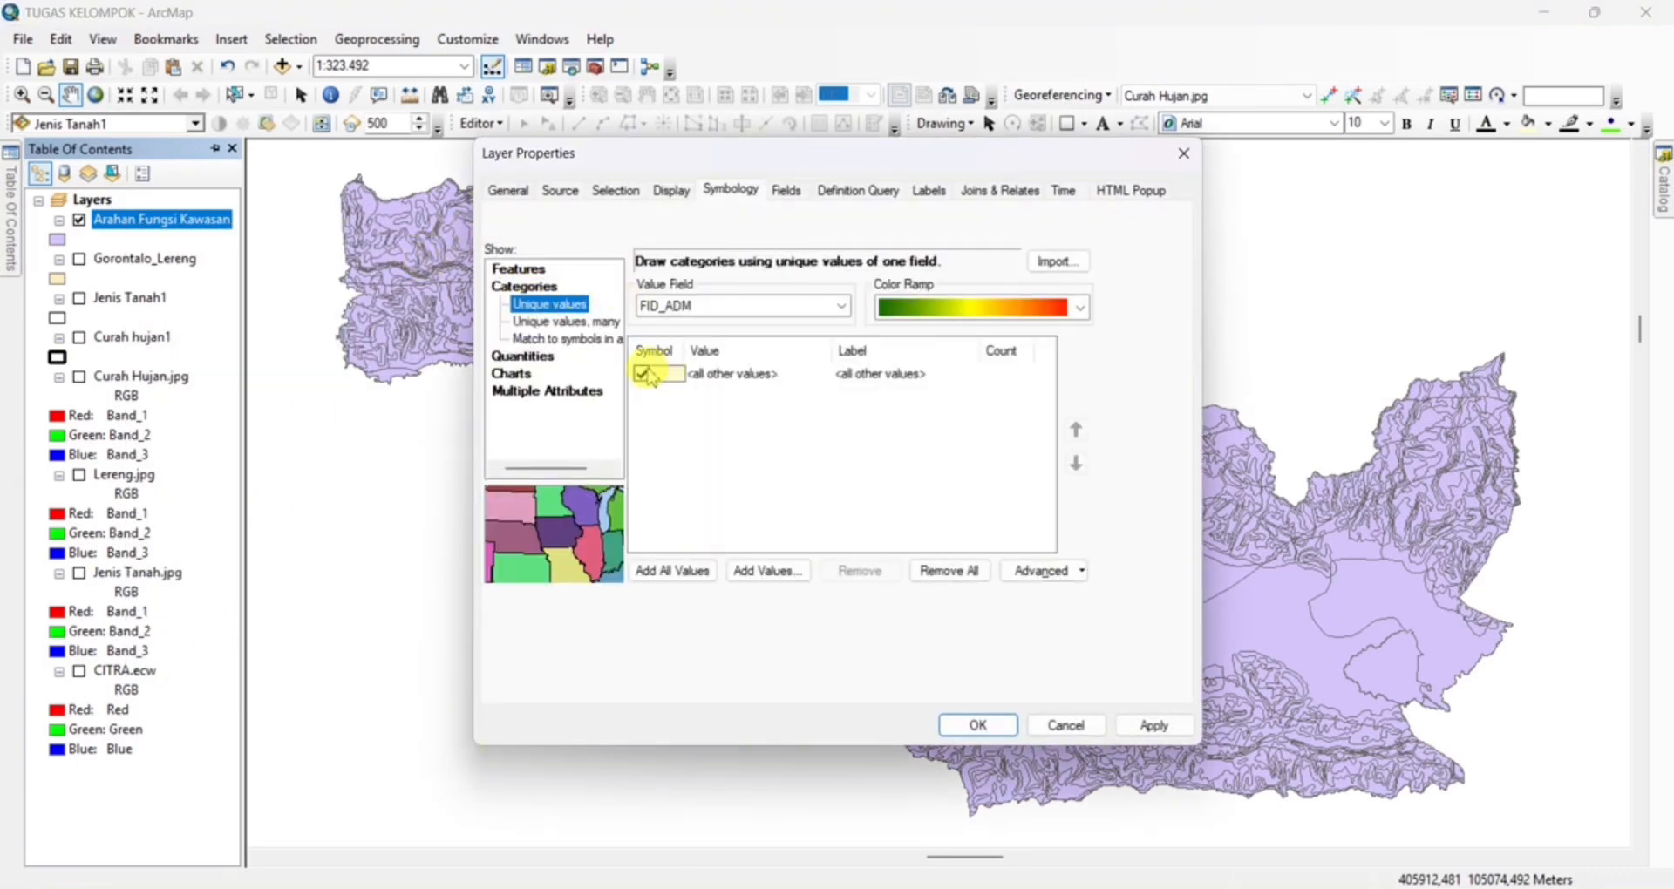
{"action": "left_click", "coordinate": [843, 306]}
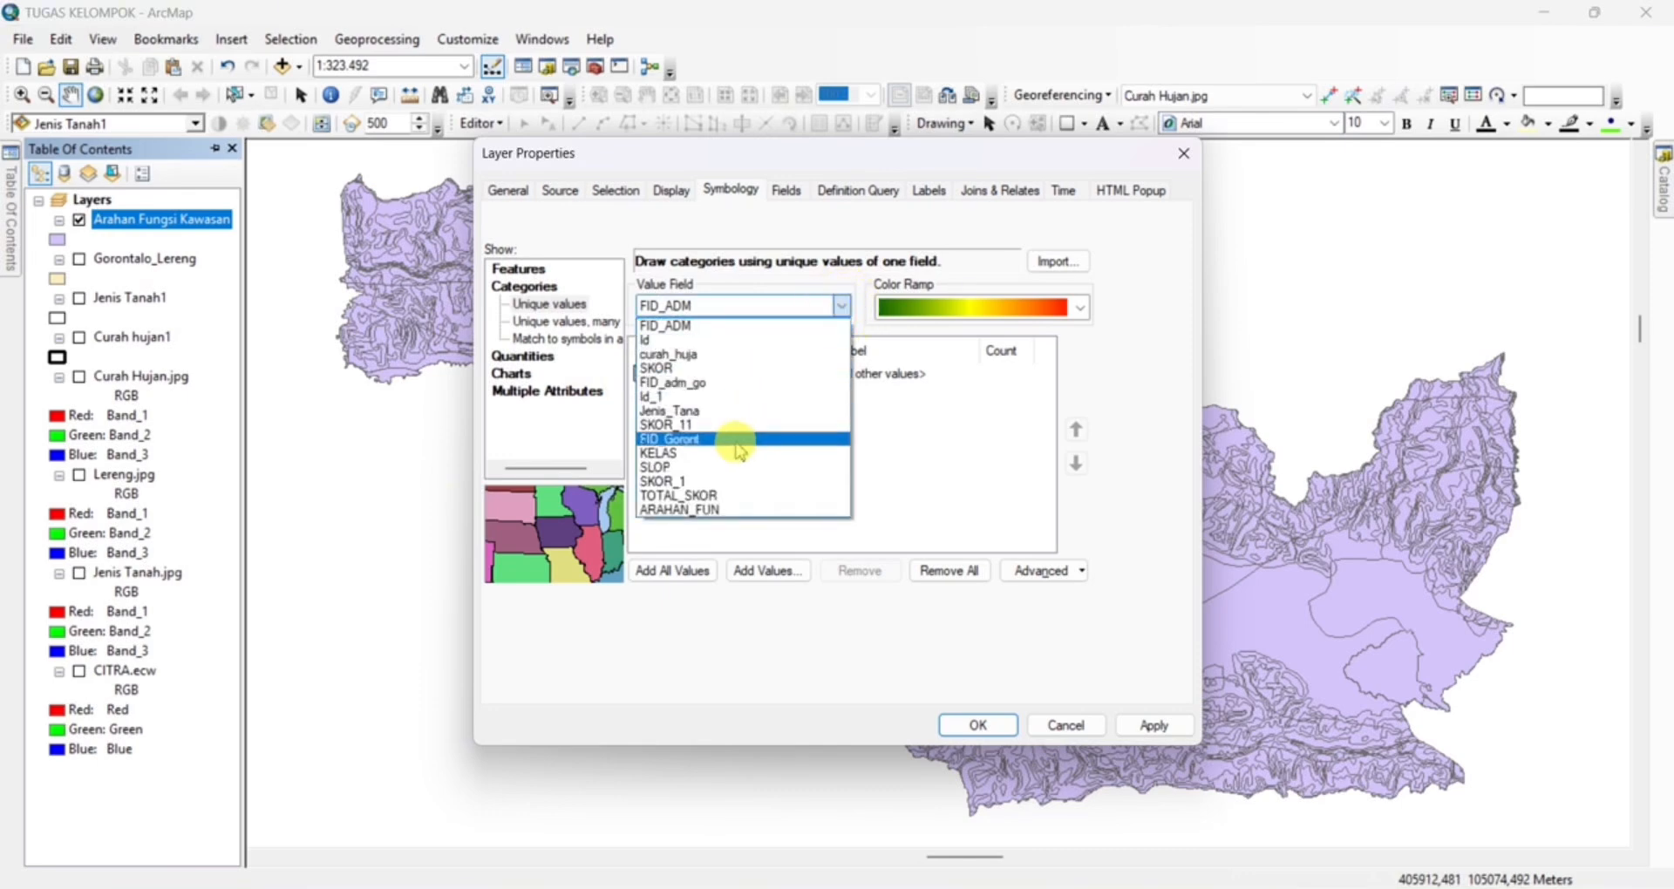
{"action": "left_click", "coordinate": [722, 512]}
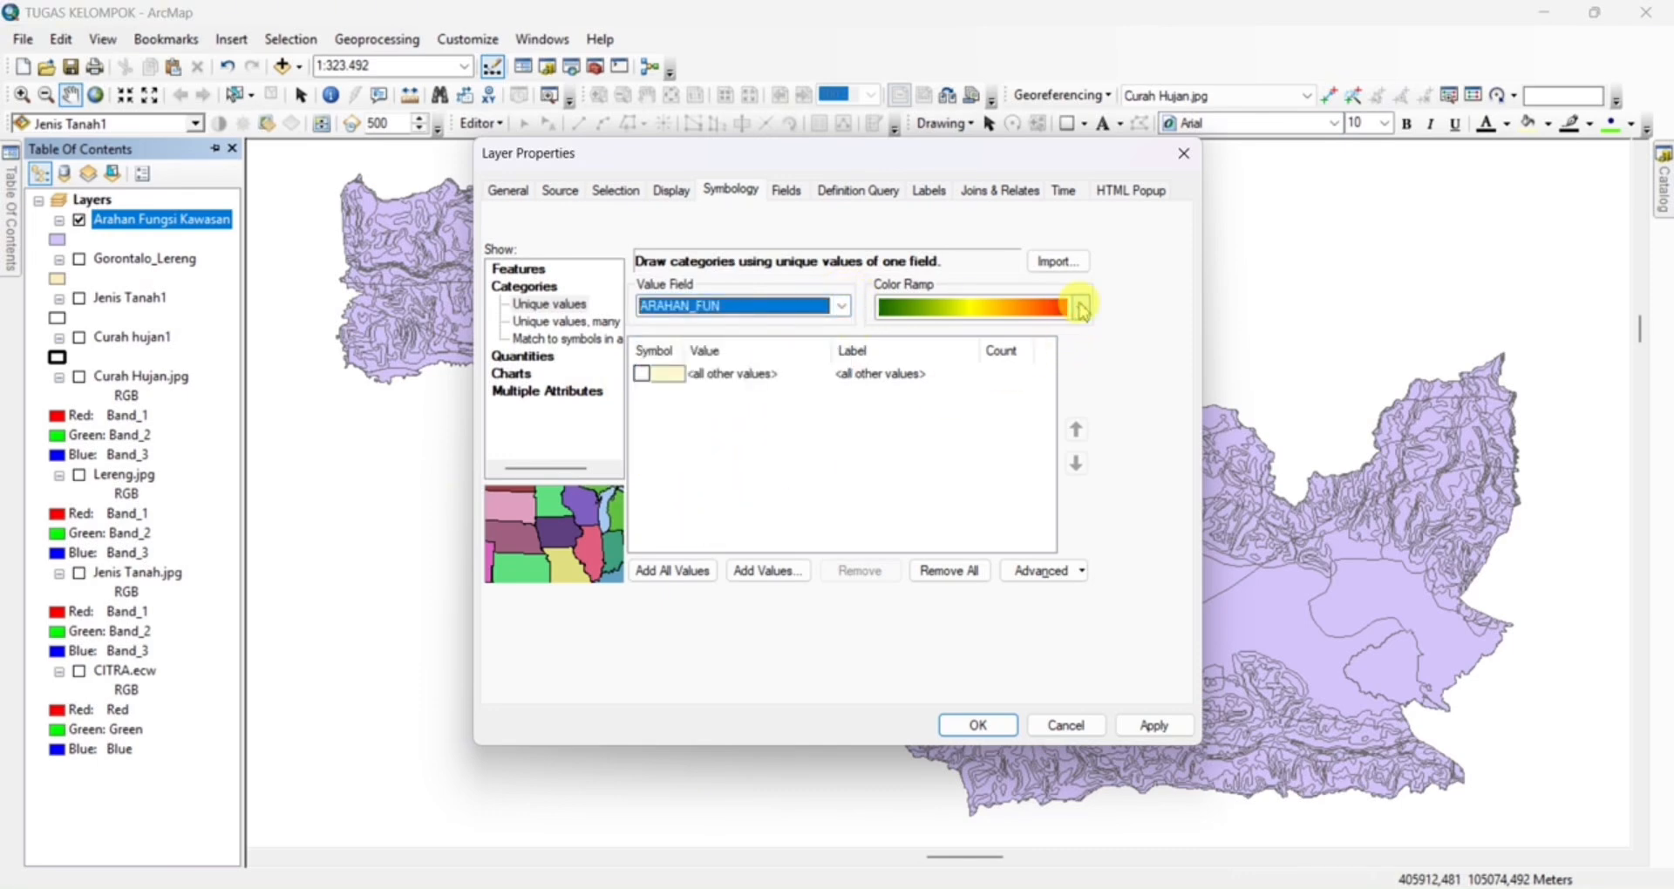
Add all ARAHAN_FUN values with the green-to-red color ramp and apply the symbology to the layer
{"action": "left_click", "coordinate": [1082, 307]}
{"action": "left_click", "coordinate": [1078, 332]}
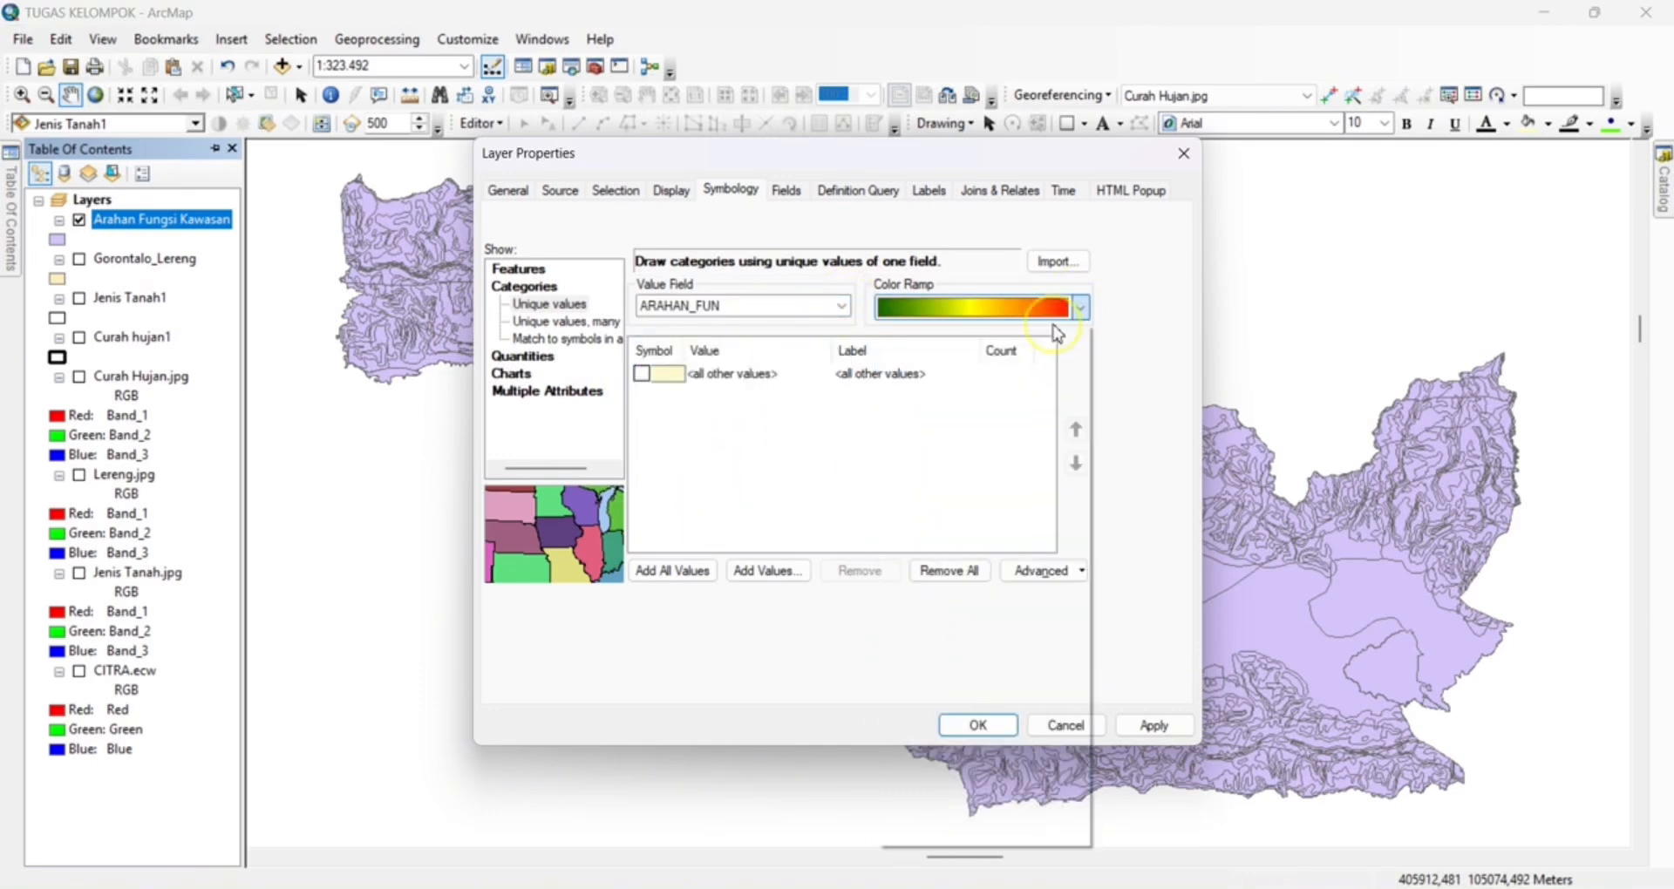
{"action": "left_click", "coordinate": [756, 572]}
{"action": "left_click", "coordinate": [991, 309]}
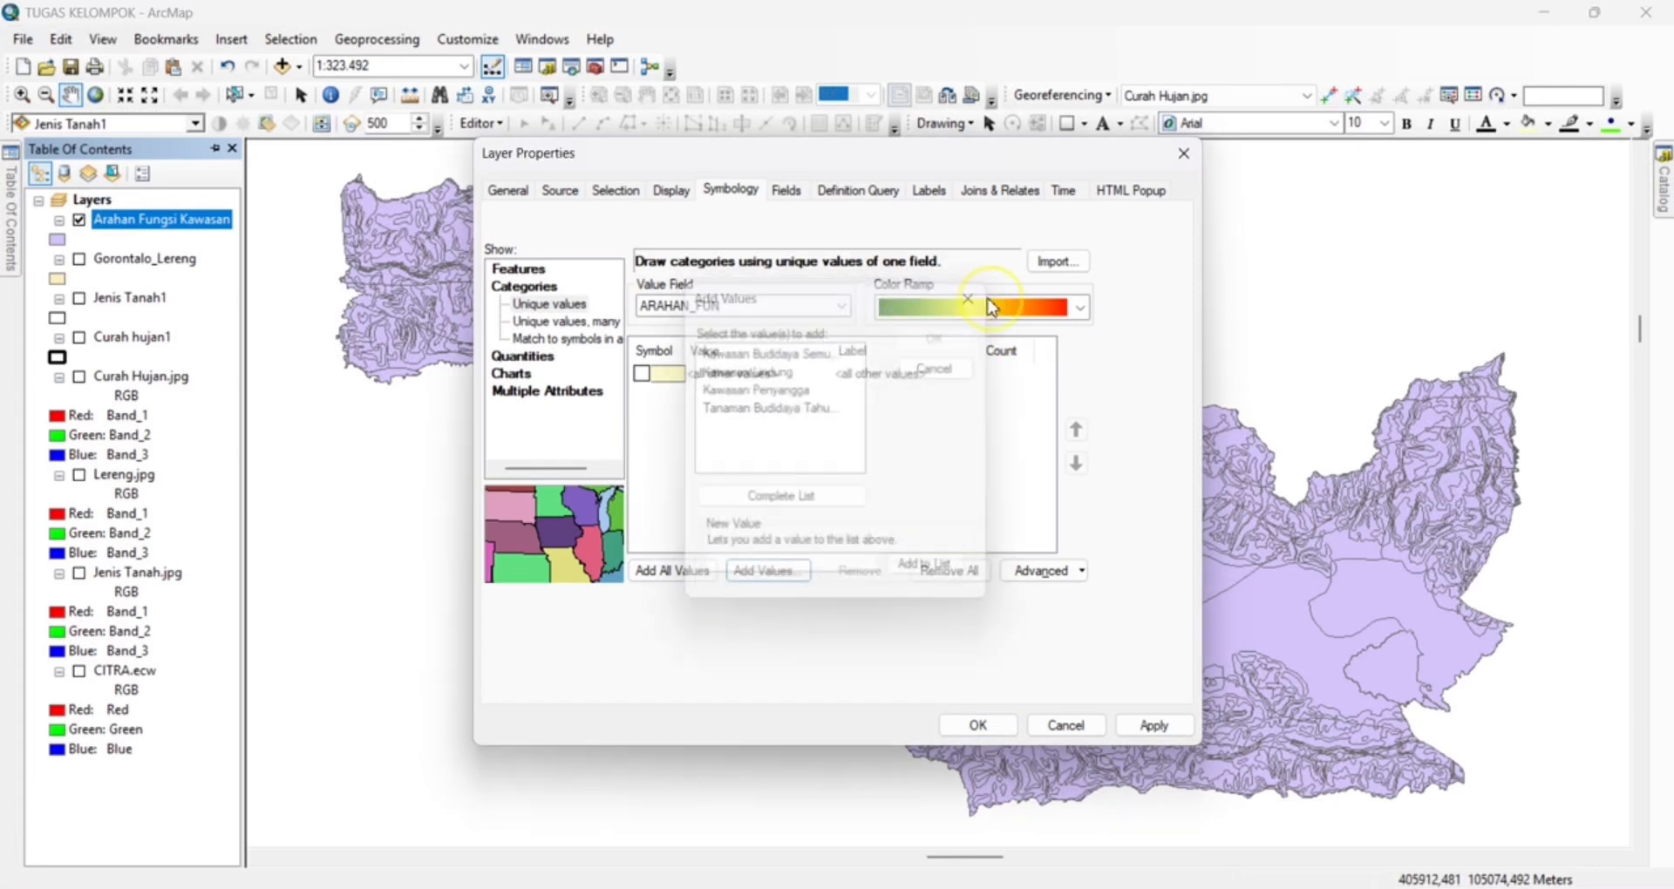
{"action": "left_click", "coordinate": [680, 571]}
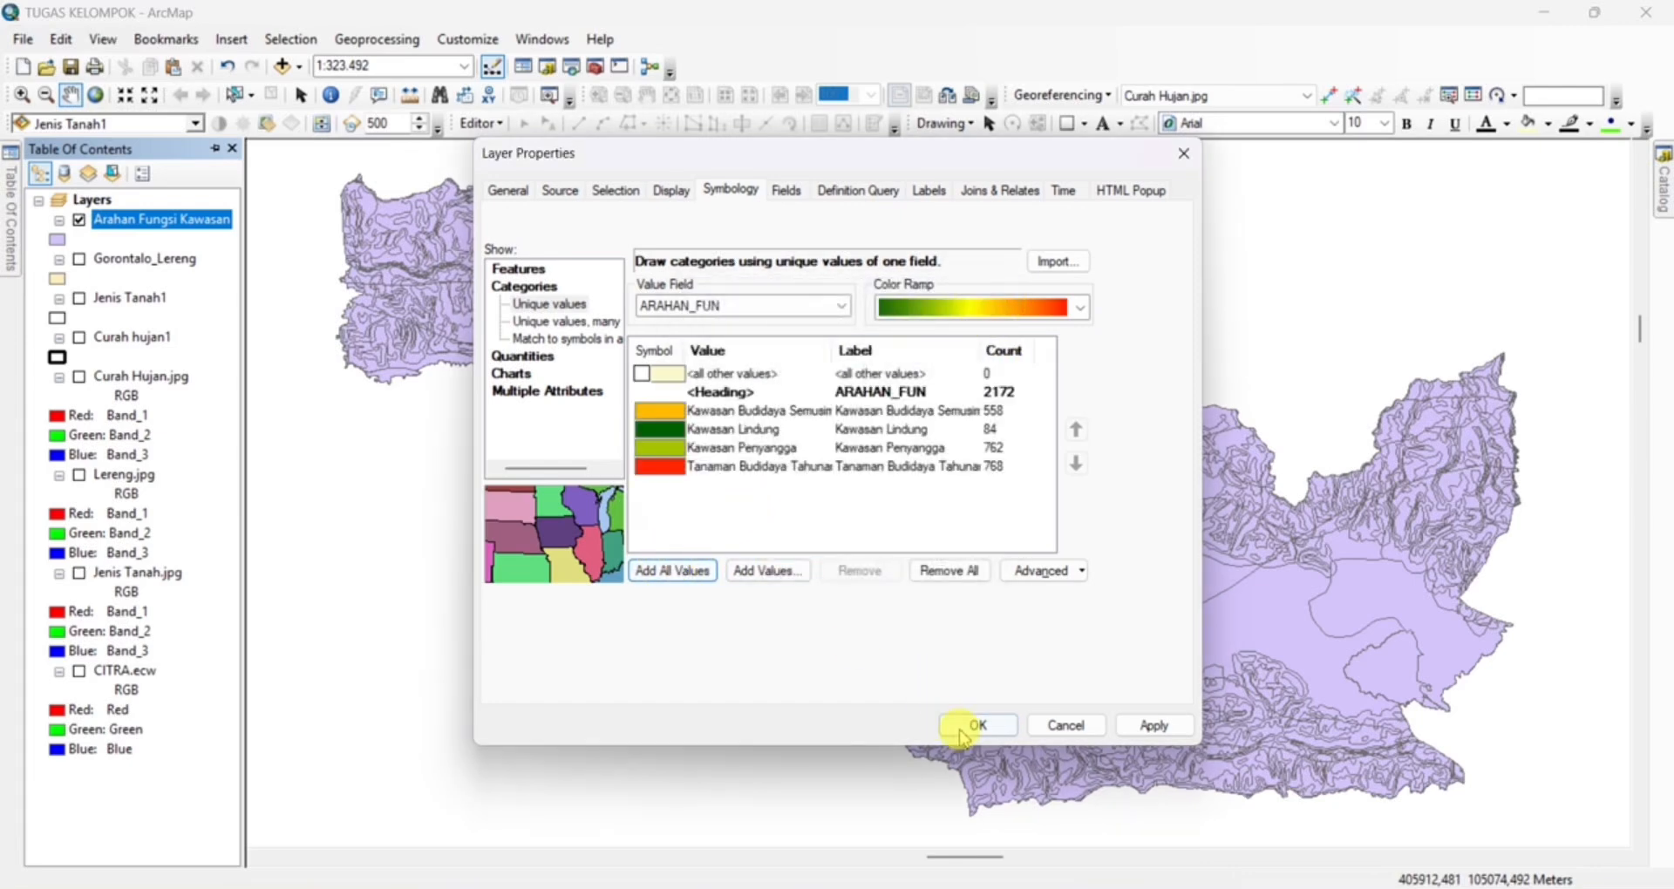
{"action": "left_click", "coordinate": [965, 732]}
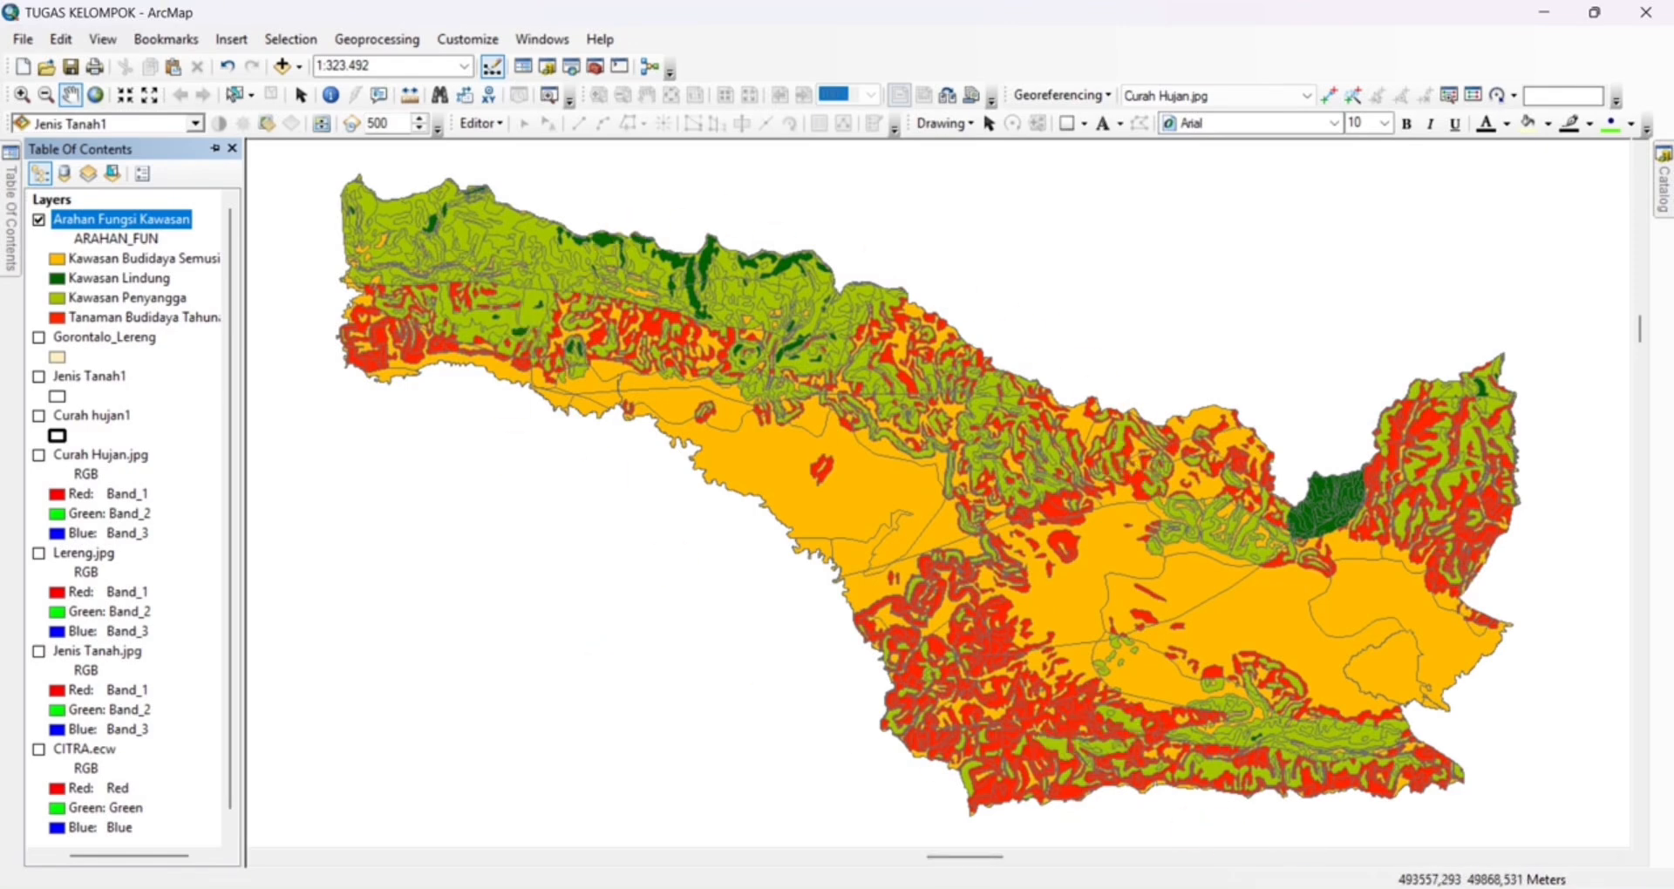
Set the A4 page orientation to landscape and switch the map to layout view
{"action": "left_click", "coordinate": [39, 201]}
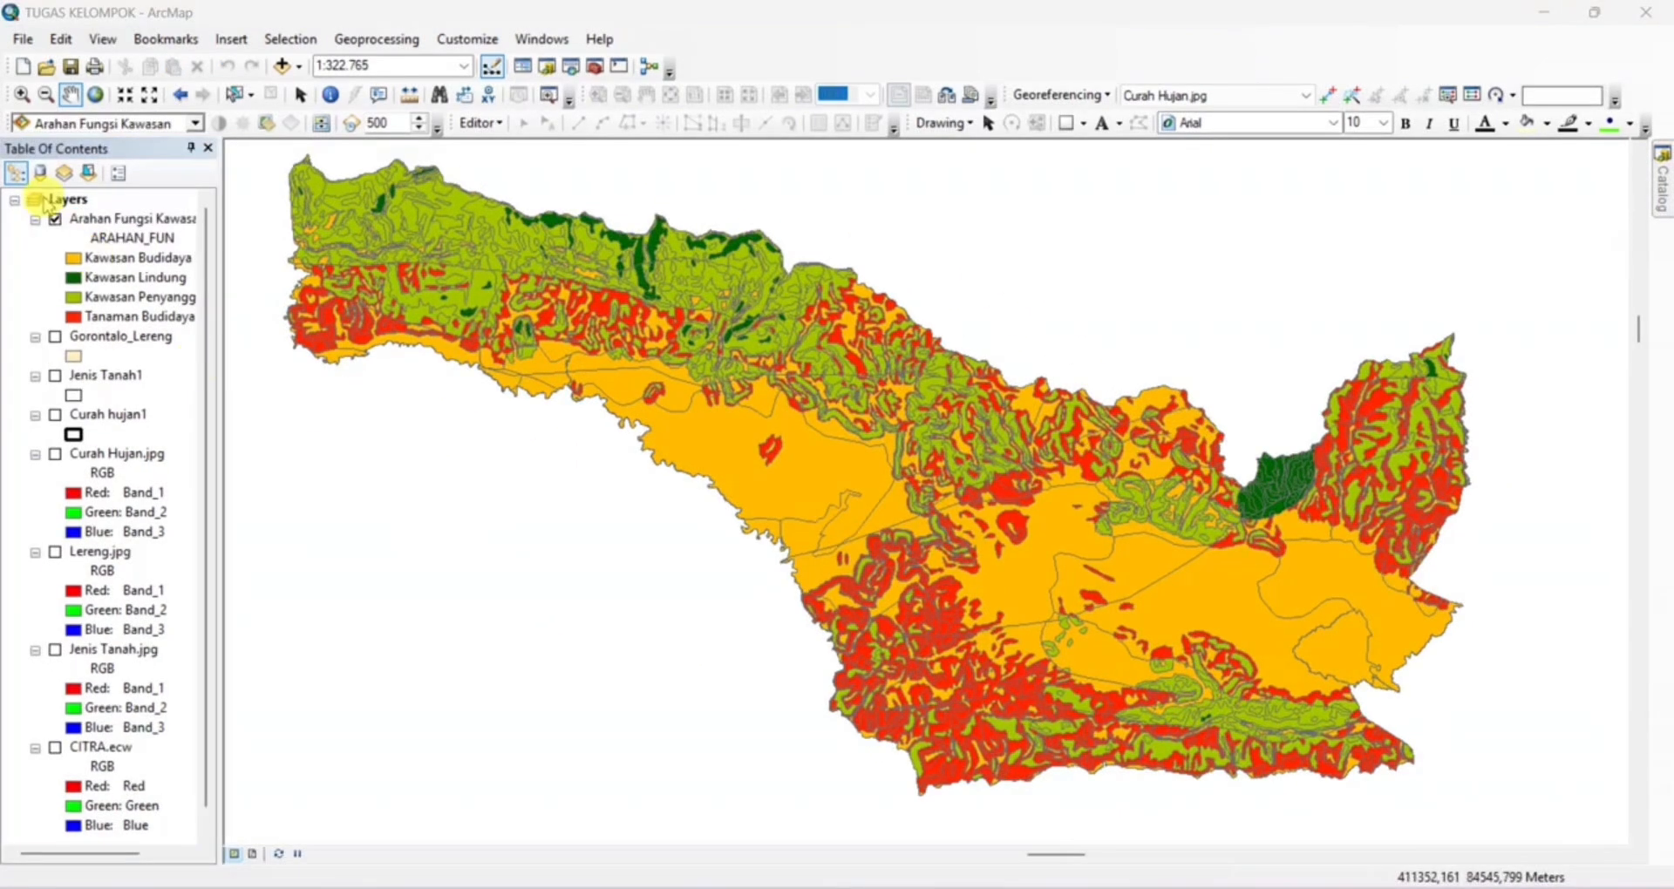
{"action": "left_click", "coordinate": [17, 40]}
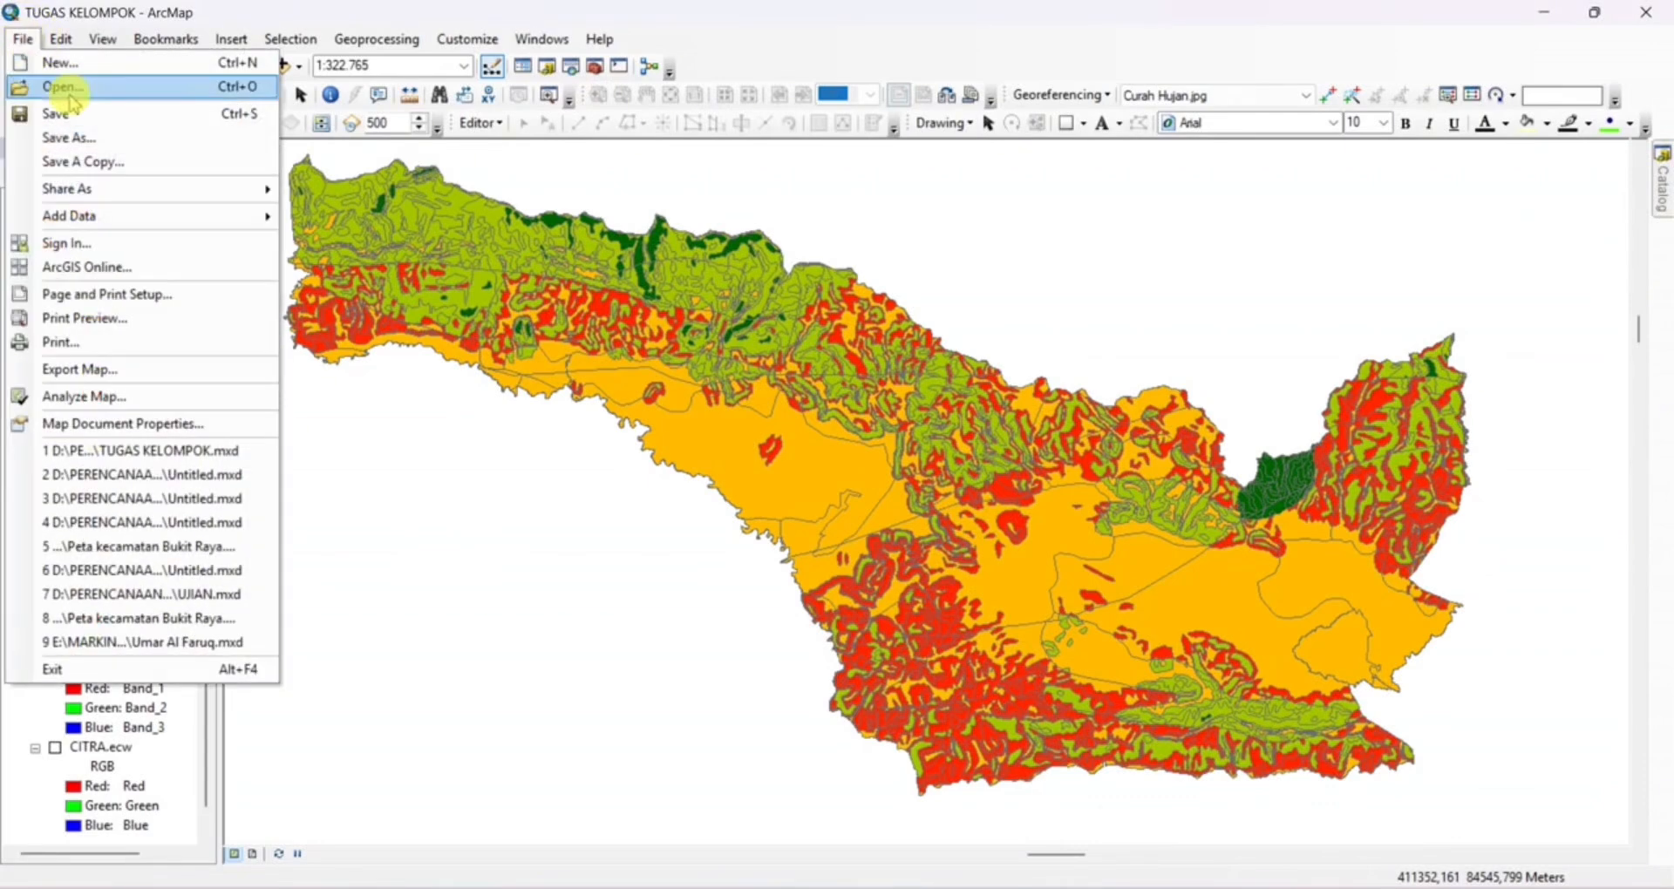
{"action": "left_click", "coordinate": [61, 294]}
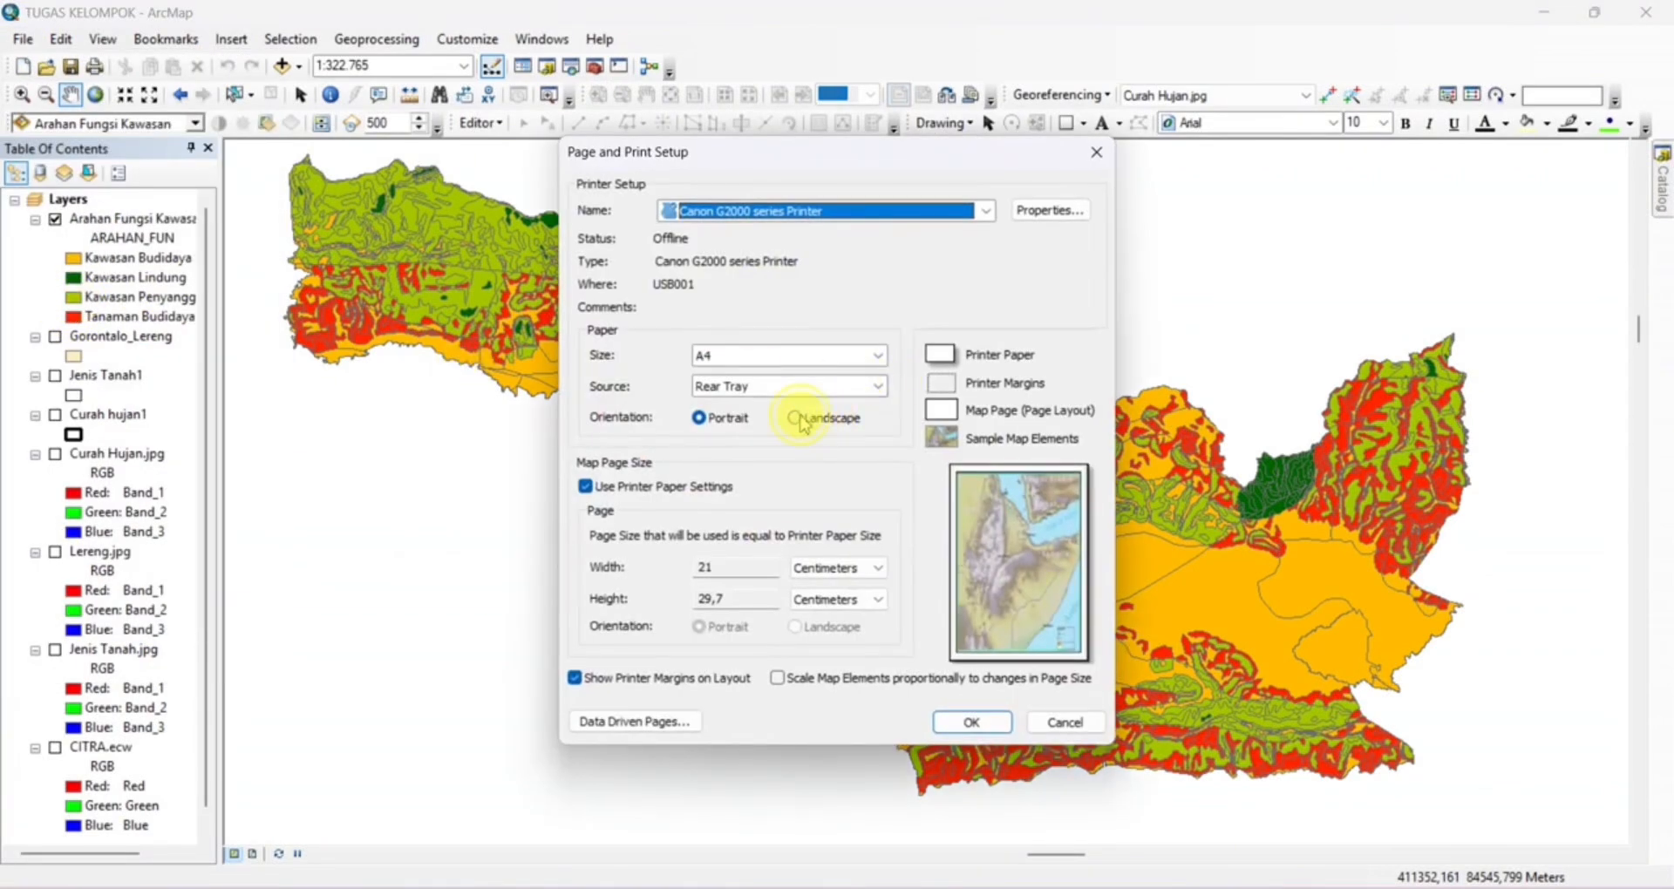
{"action": "left_click", "coordinate": [802, 422]}
{"action": "left_click", "coordinate": [970, 723]}
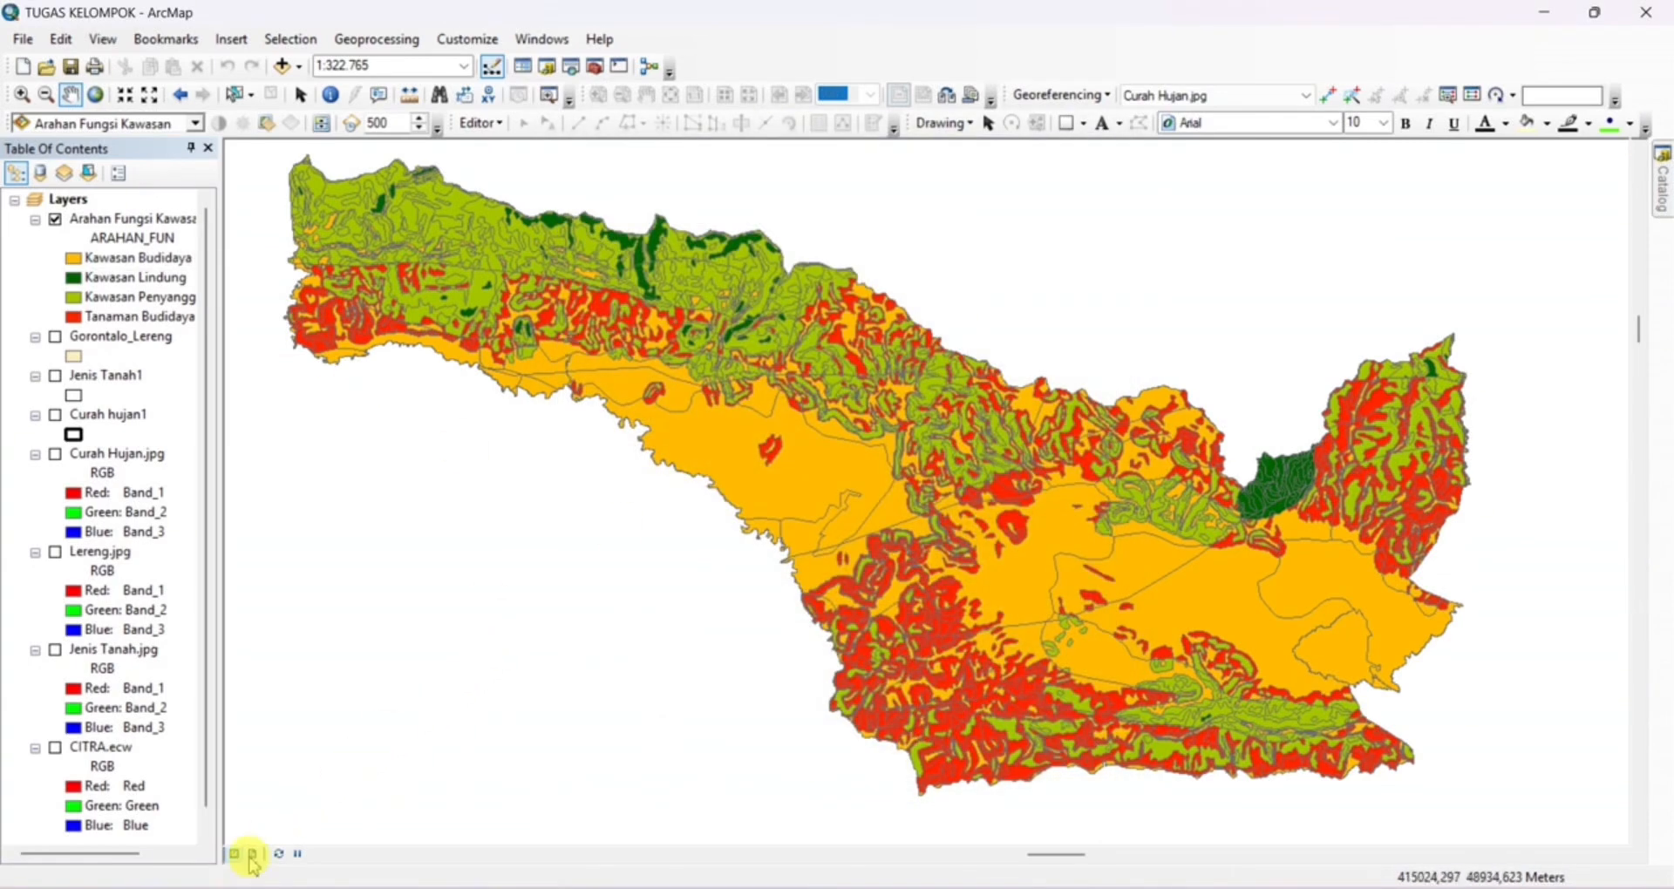
{"action": "left_click", "coordinate": [253, 856]}
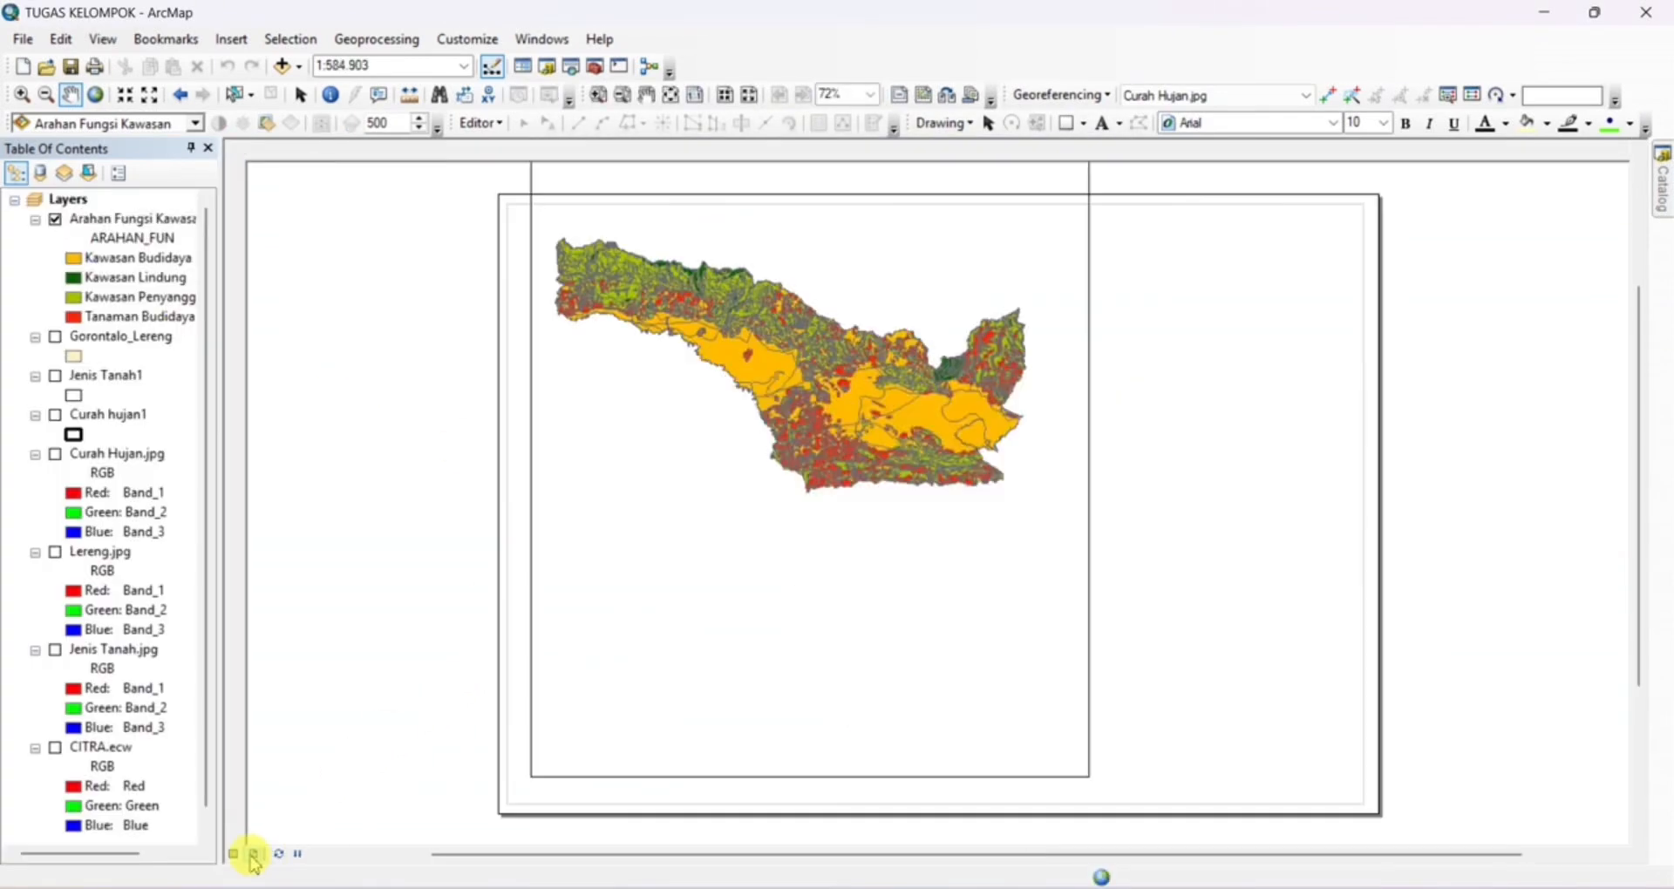
{"action": "scroll", "coordinate": [731, 393], "scroll_direction": "down", "scroll_amount": 2}
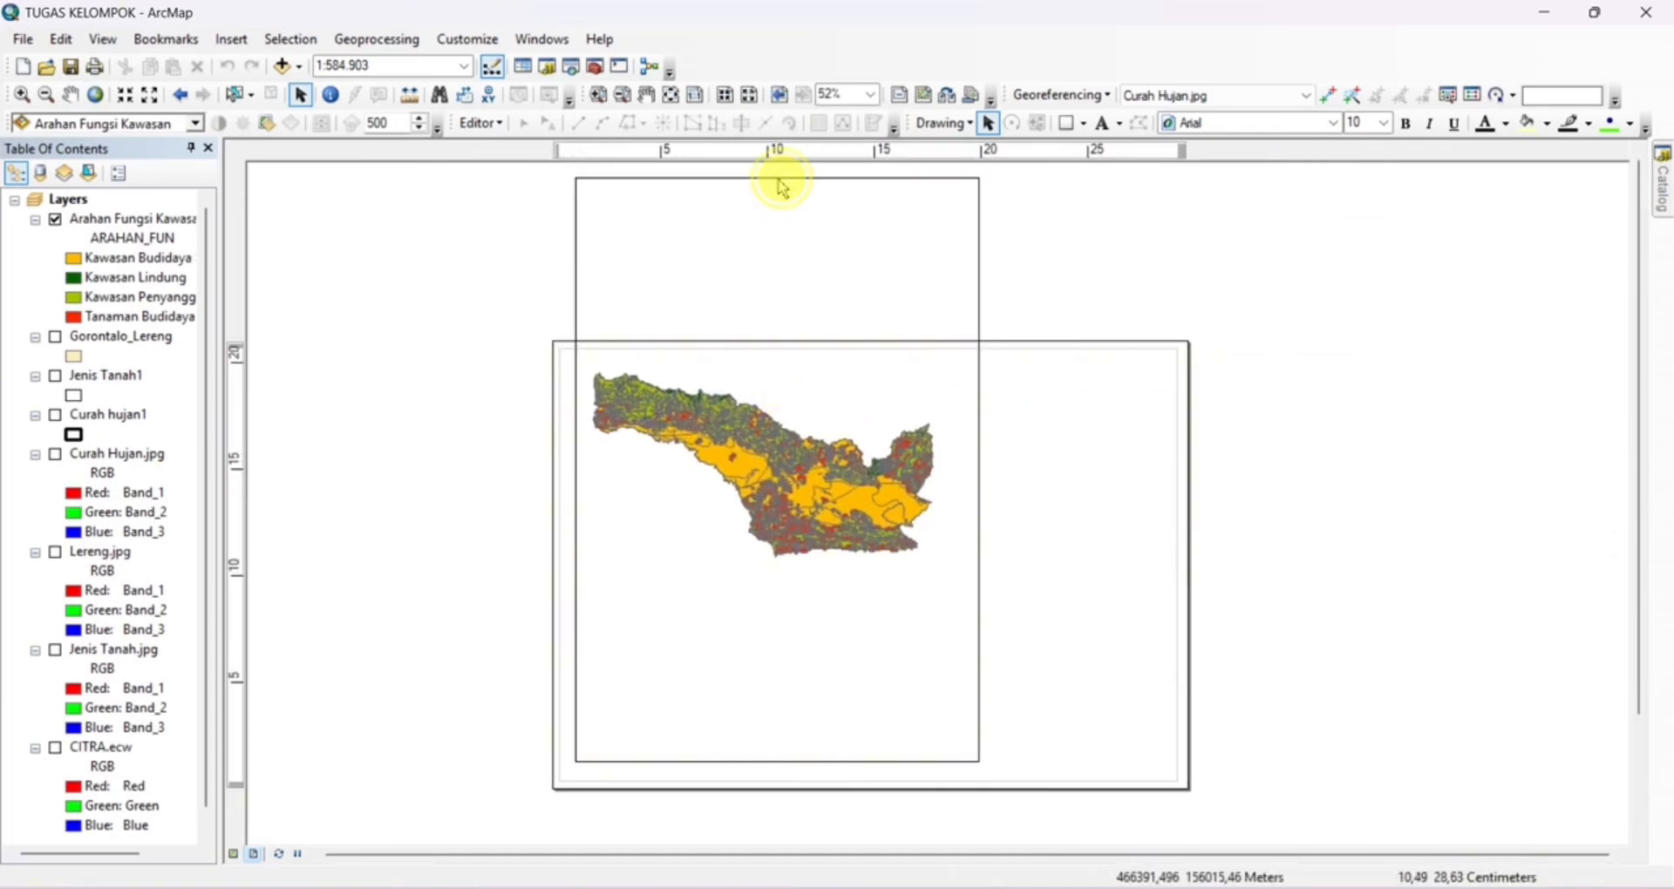
Shorten the data frame from its top edge so that it fits inside the landscape page
{"action": "left_click", "coordinate": [782, 179]}
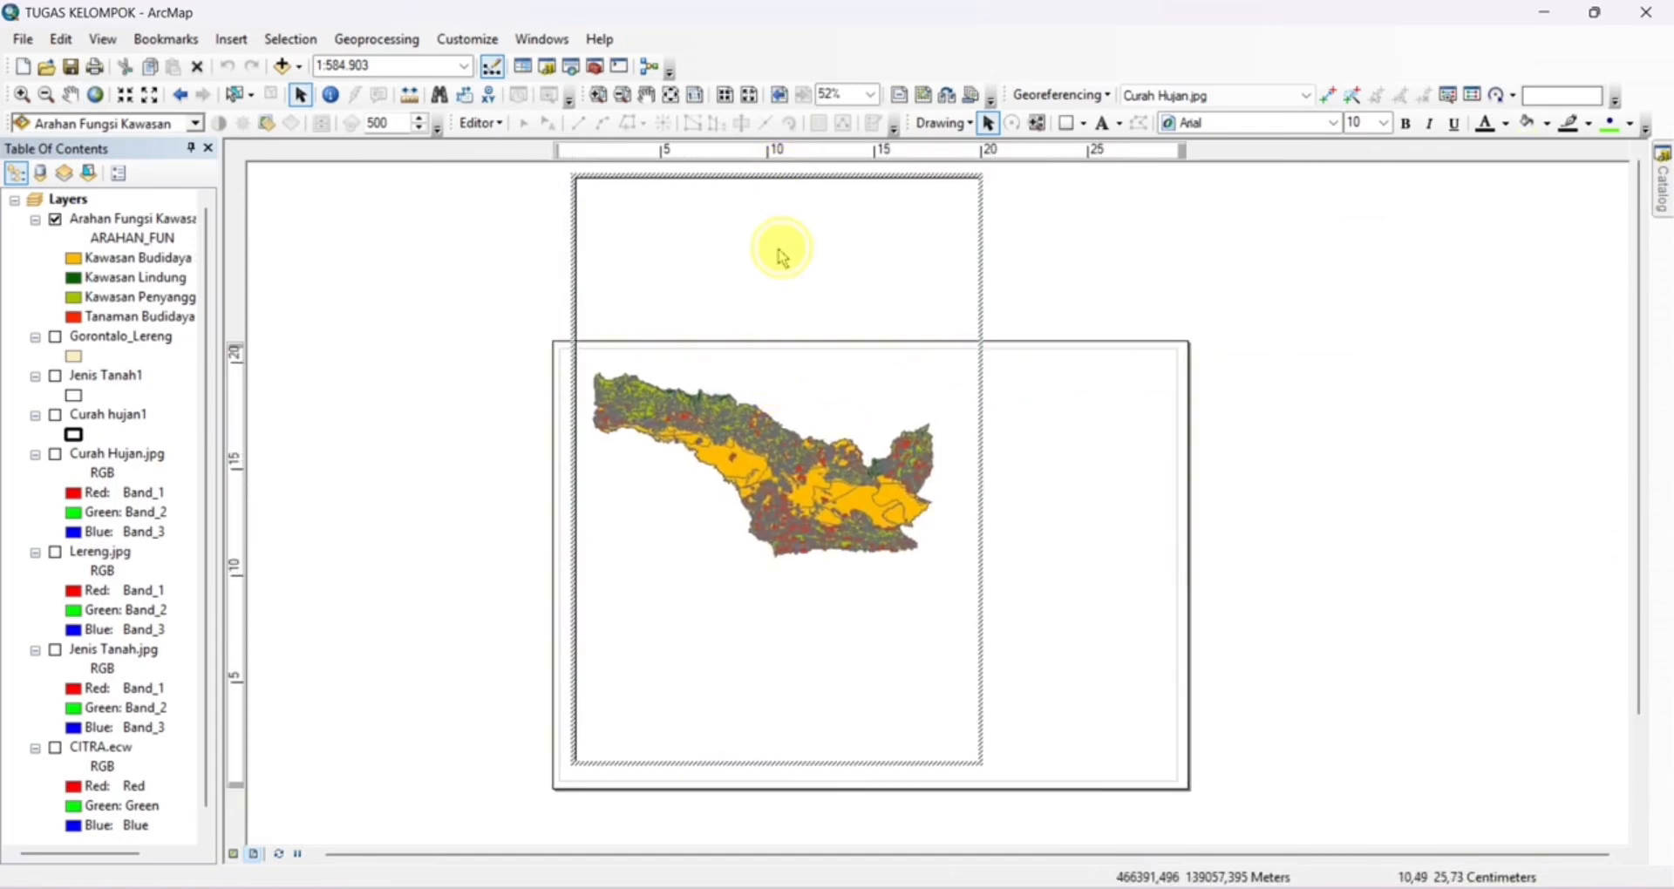
{"action": "left_click", "coordinate": [787, 178]}
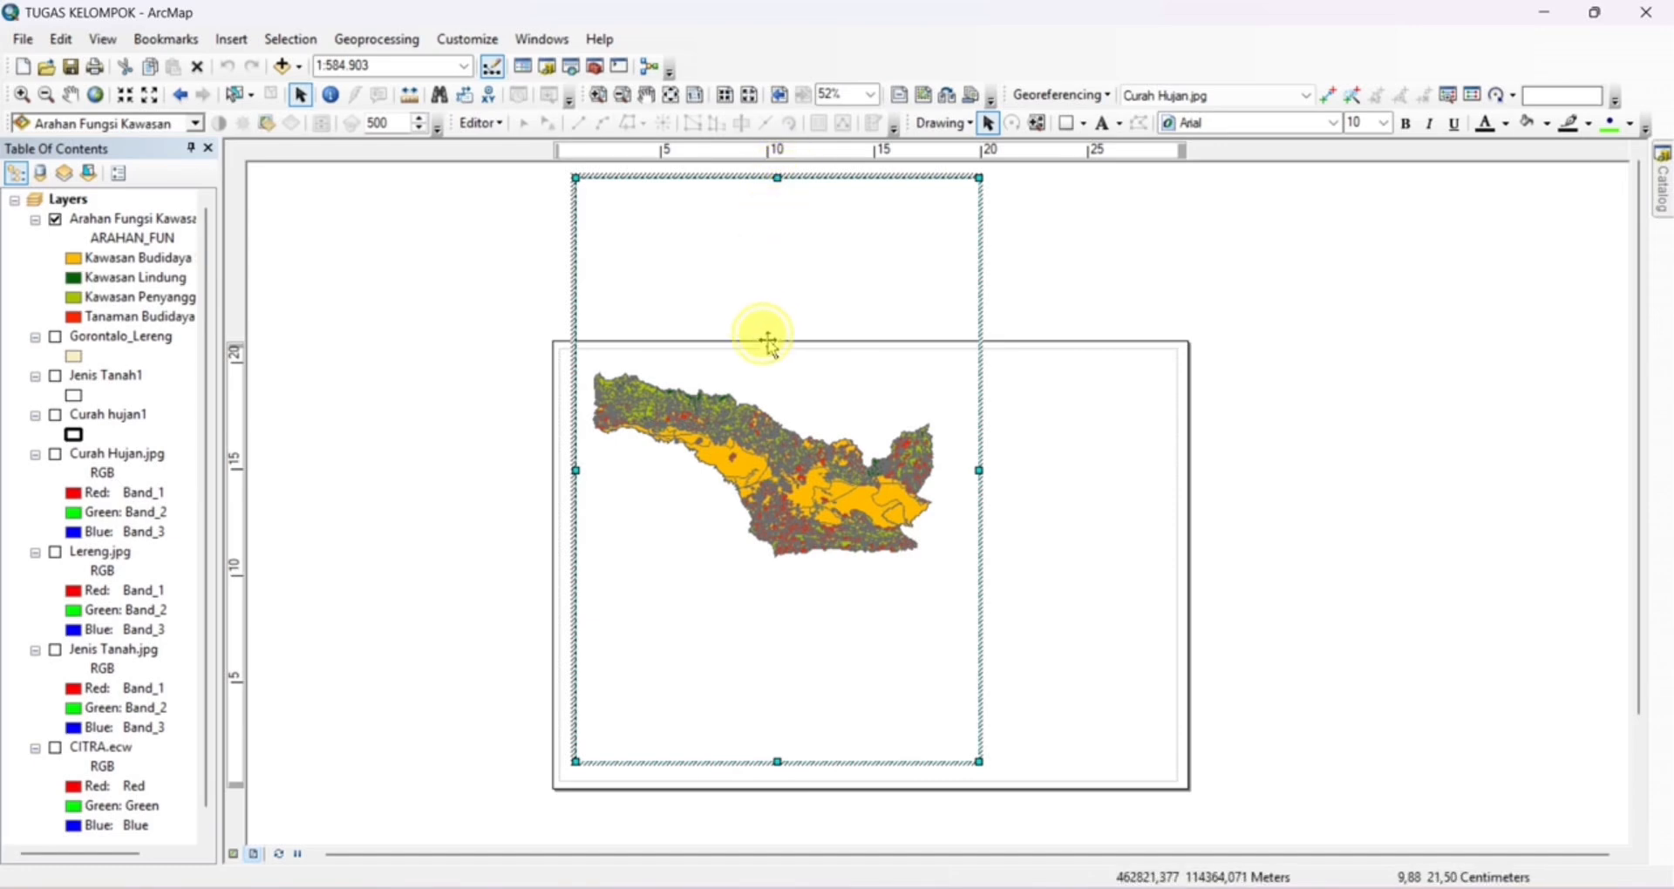
{"action": "key", "text": "Delete"}
{"action": "left_click", "coordinate": [769, 373]}
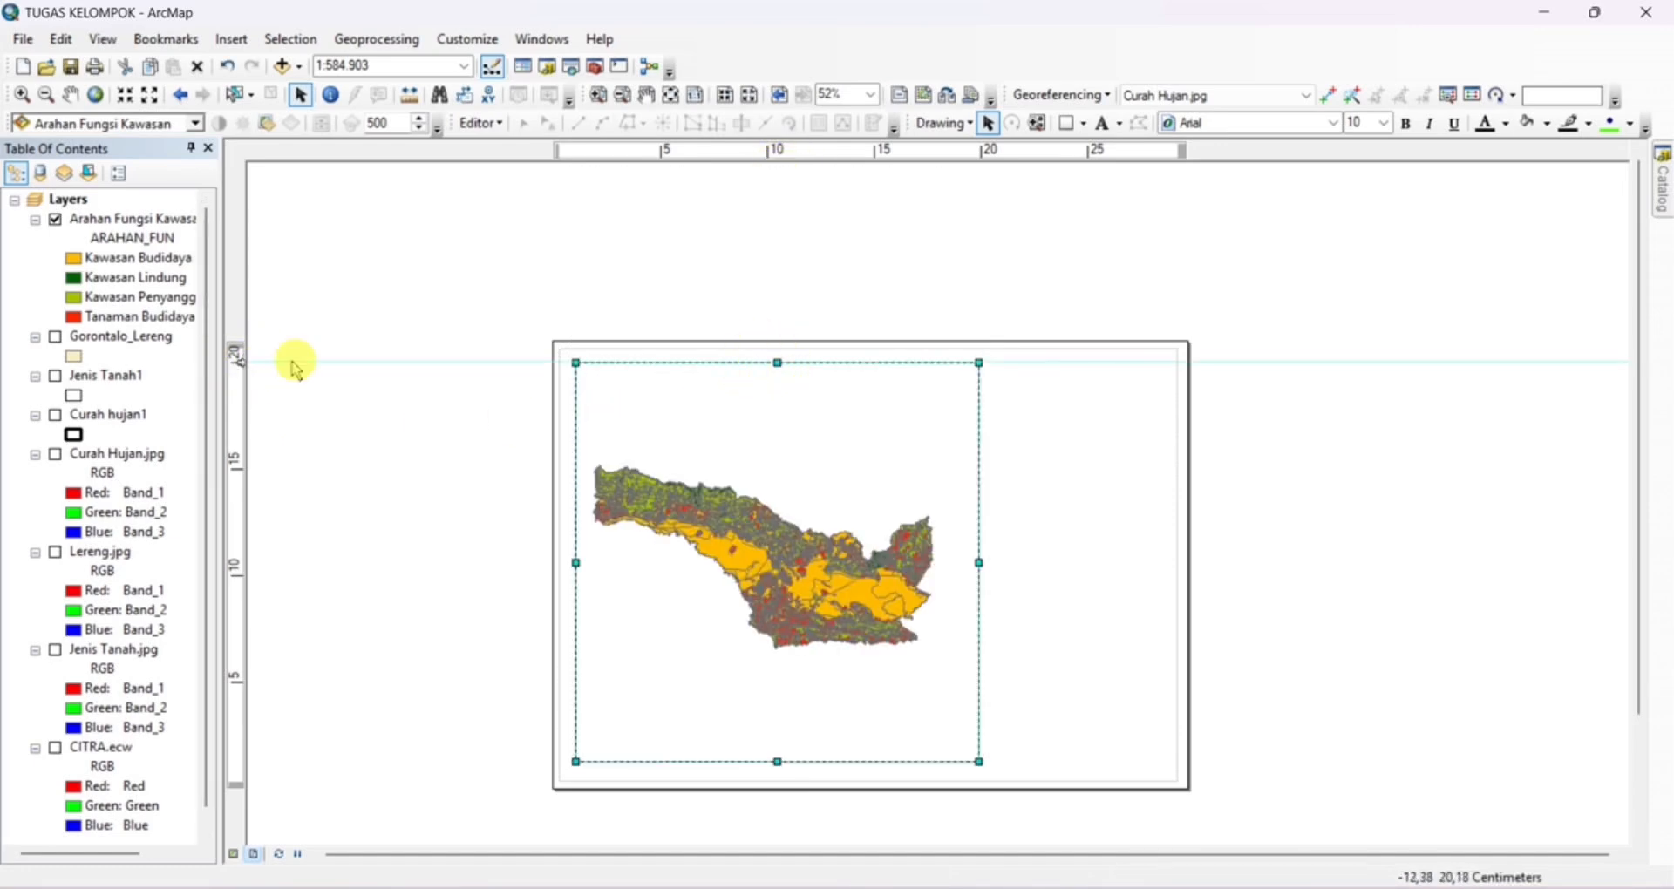
Place ruler guides along the data frame's top and bottom edges, plus vertical guides at about 21 cm and 28.5 cm
{"action": "scroll", "coordinate": [295, 363], "scroll_direction": "up", "scroll_amount": 3}
{"action": "left_click_drag", "start_coordinate": [1035, 485], "coordinate": [779, 376]}
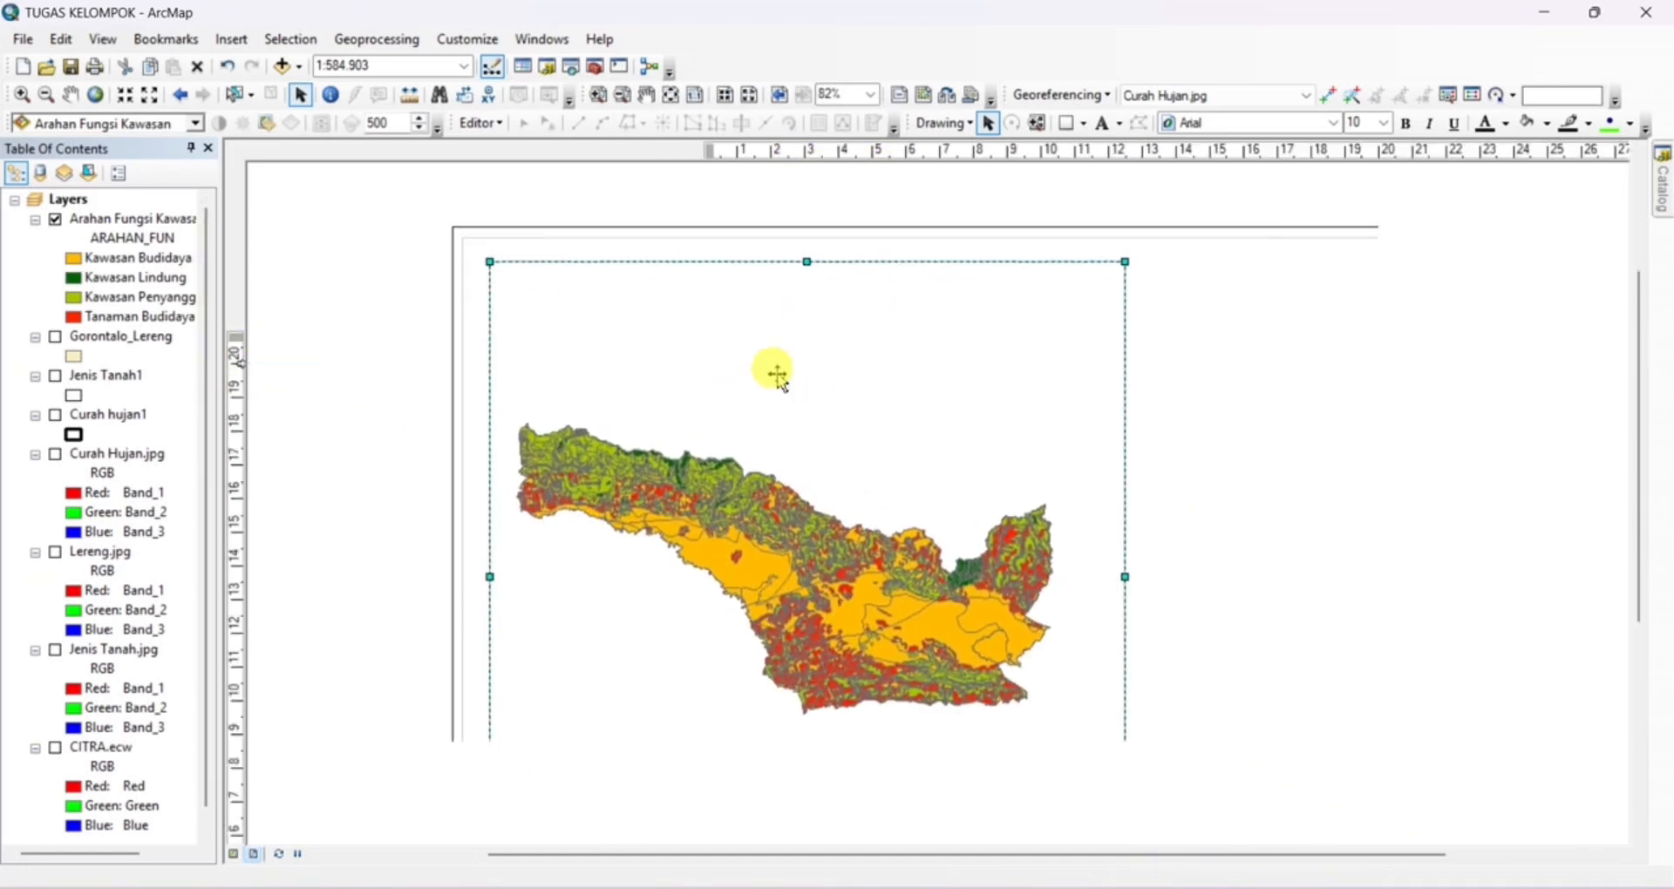
{"action": "left_click_drag", "start_coordinate": [882, 477], "coordinate": [907, 322]}
{"action": "left_click", "coordinate": [236, 747]}
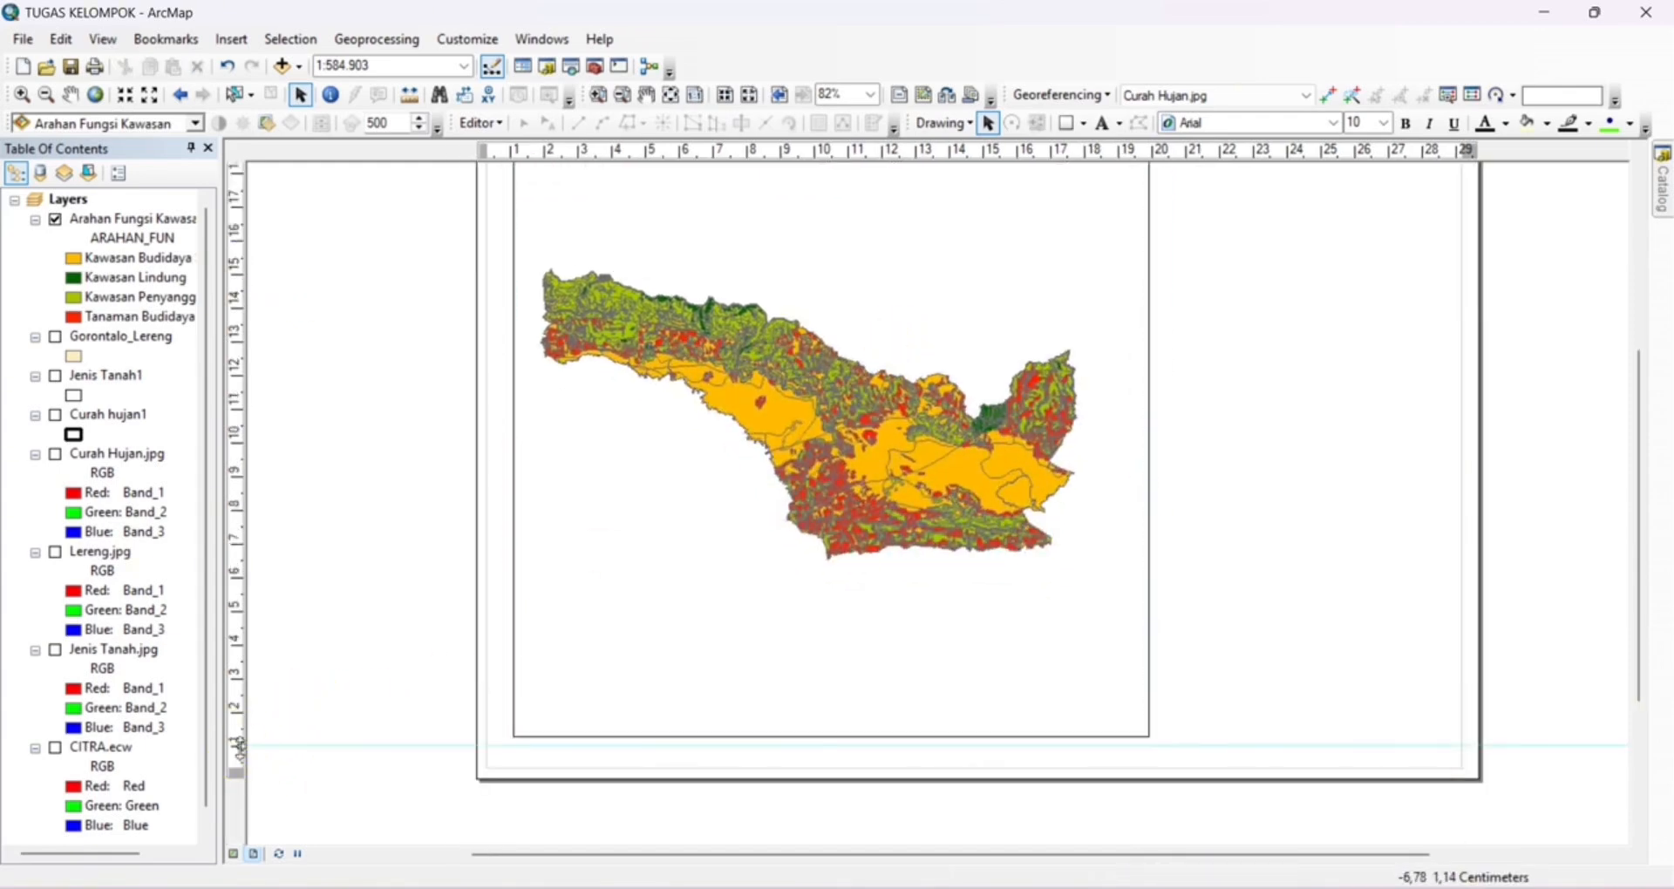
{"action": "scroll", "coordinate": [1265, 352], "scroll_direction": "down", "scroll_amount": 3}
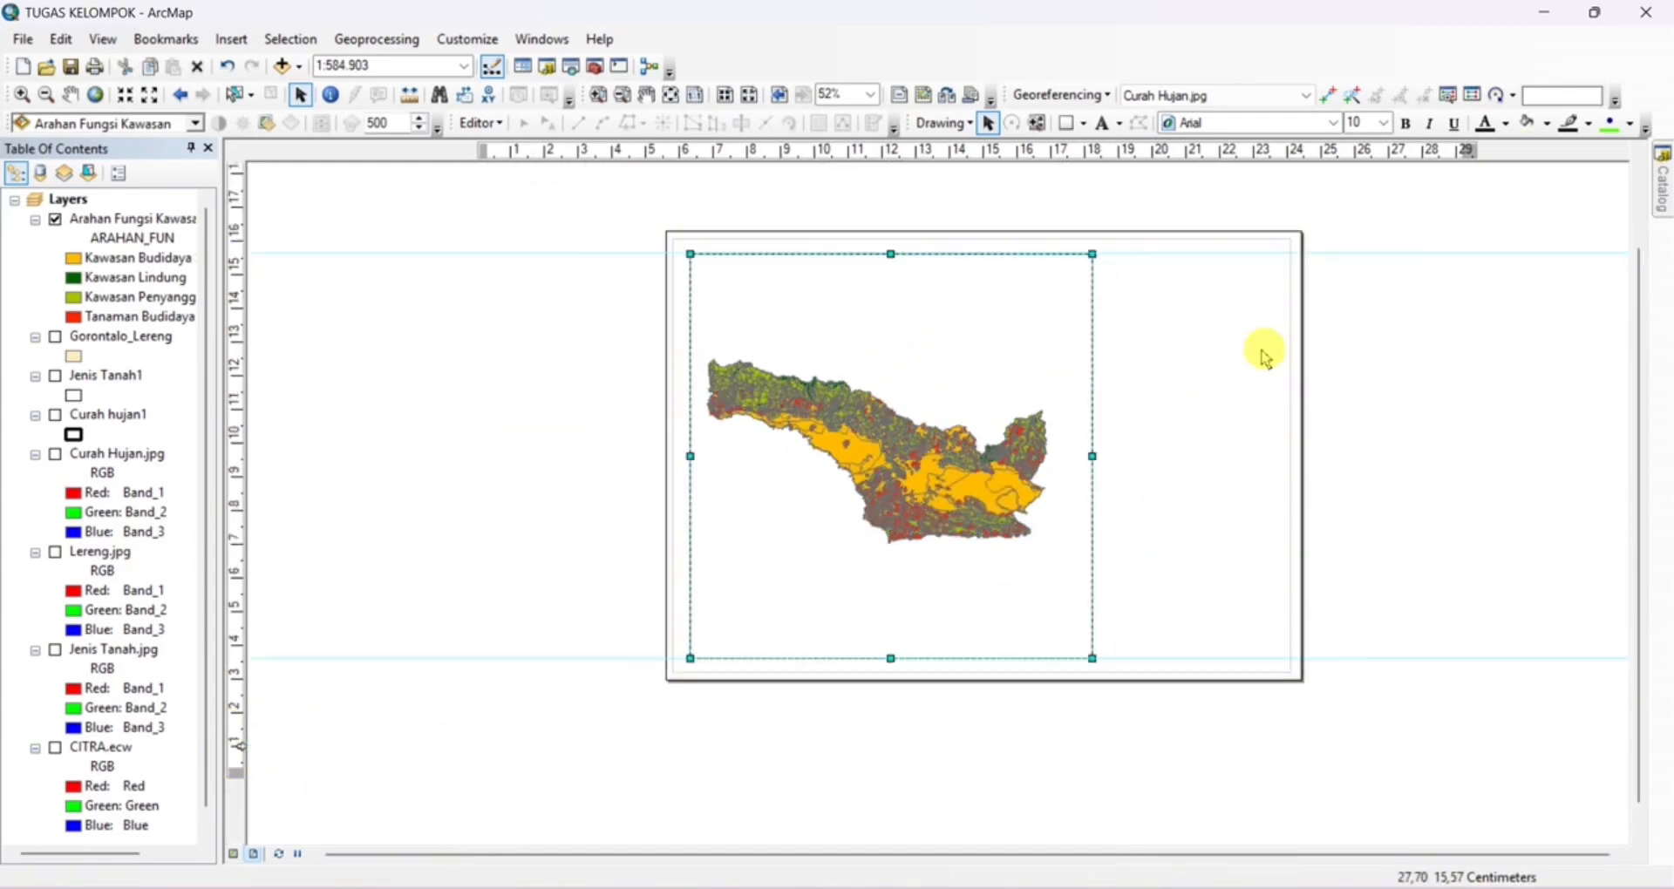
{"action": "left_click", "coordinate": [1086, 152]}
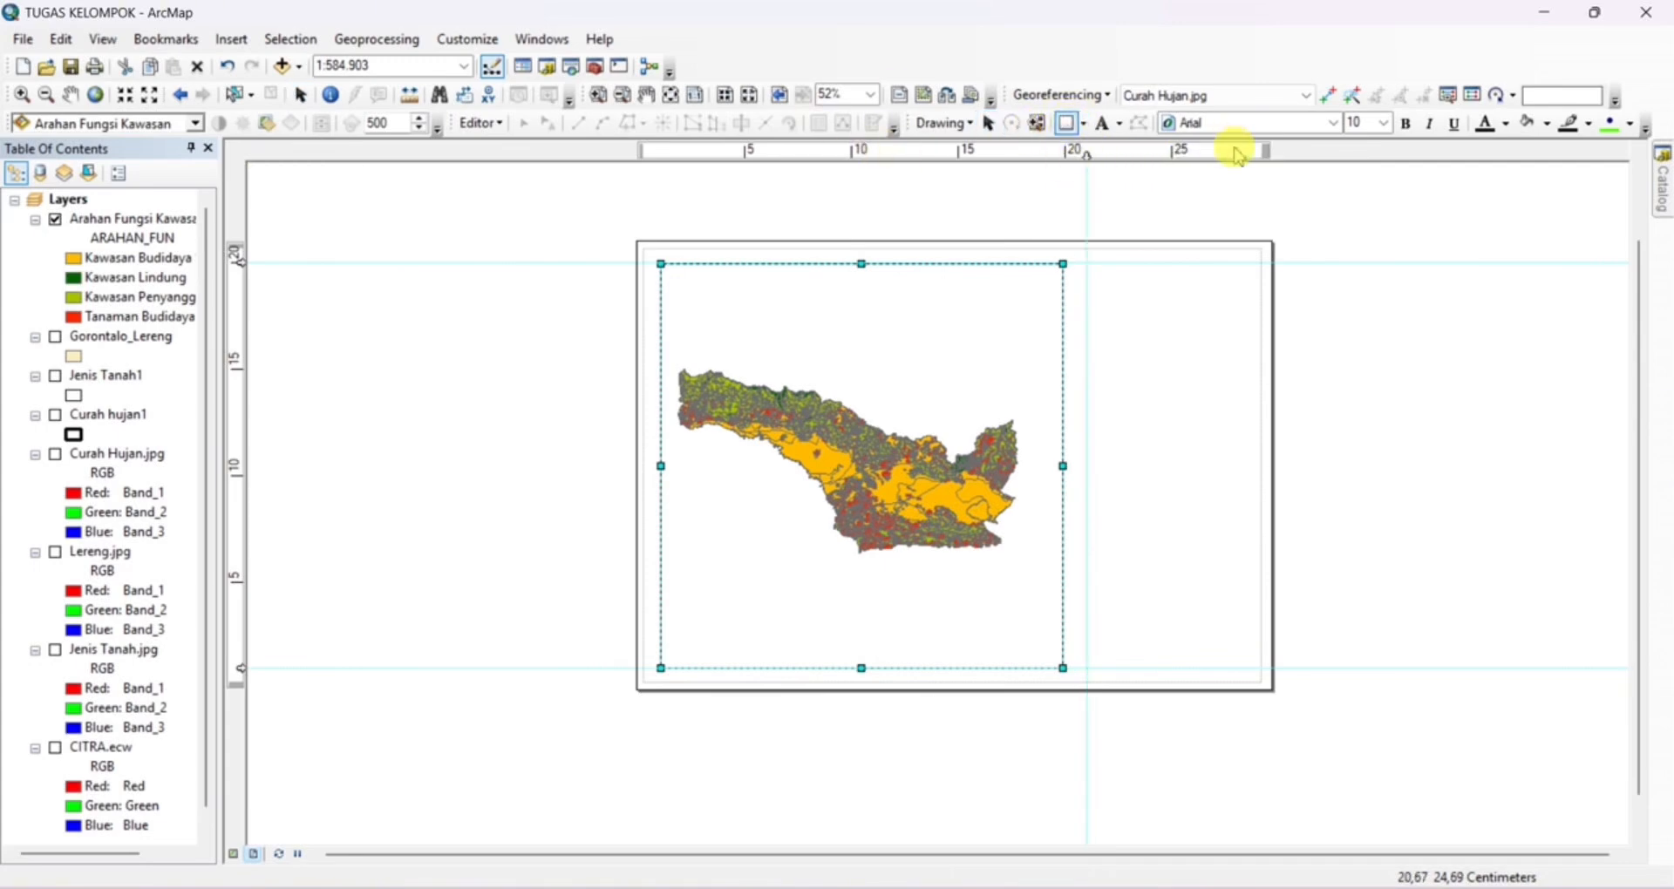
{"action": "left_click_drag", "start_coordinate": [1238, 157], "coordinate": [1247, 155]}
Draw a rectangle about 7.5 cm wide between the guides beside the data frame, with no fill and a black outline
{"action": "left_click_drag", "start_coordinate": [1087, 264], "coordinate": [1247, 668]}
{"action": "right_click", "coordinate": [1144, 413]}
{"action": "left_click", "coordinate": [1189, 778]}
{"action": "left_click", "coordinate": [774, 359]}
{"action": "left_click", "coordinate": [786, 383]}
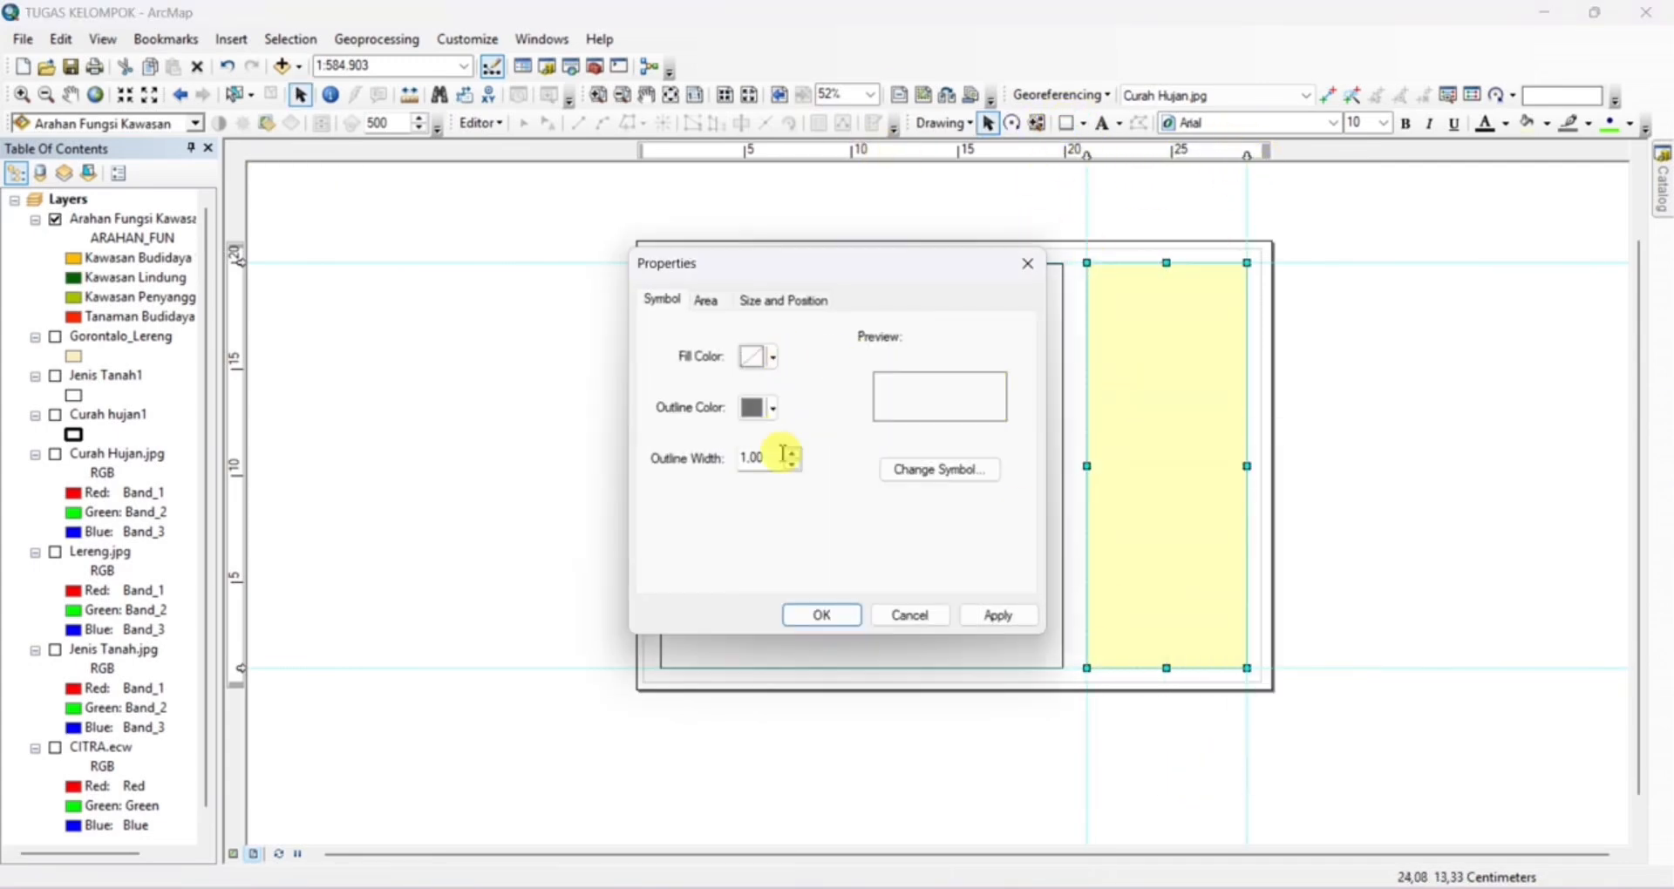
{"action": "left_click", "coordinate": [774, 408]}
{"action": "left_click", "coordinate": [752, 620]}
{"action": "left_click", "coordinate": [807, 618]}
Shift both horizontal guides slightly outward and stretch the data frame's top and bottom edges to them
{"action": "scroll", "coordinate": [1144, 544], "scroll_direction": "up", "scroll_amount": 1}
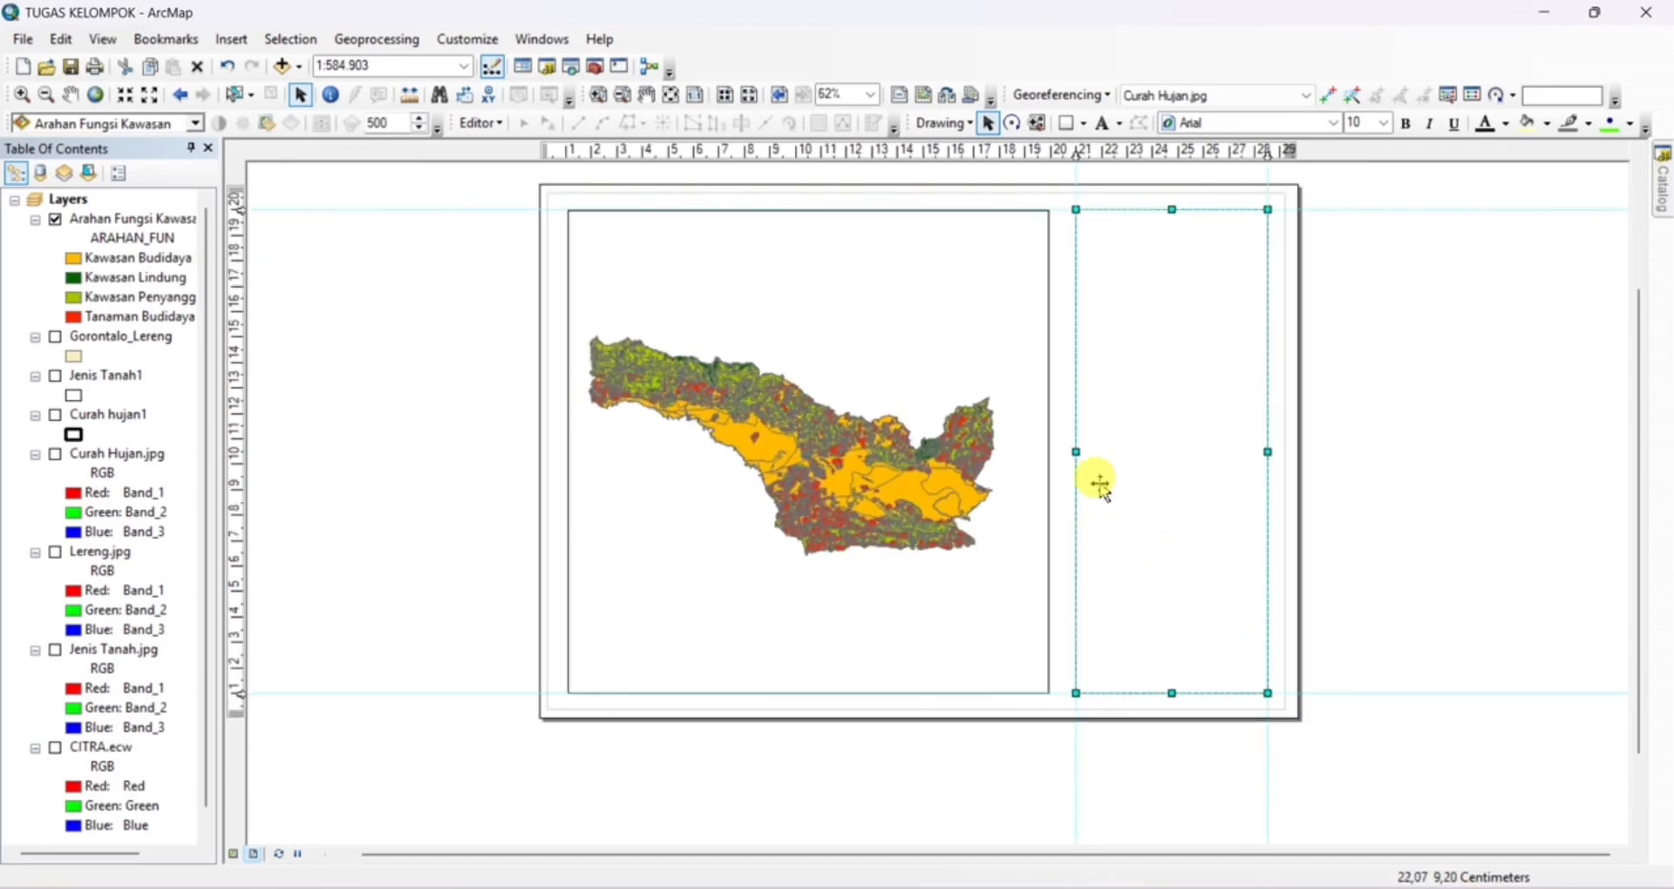
{"action": "scroll", "coordinate": [824, 314], "scroll_direction": "up", "scroll_amount": 1}
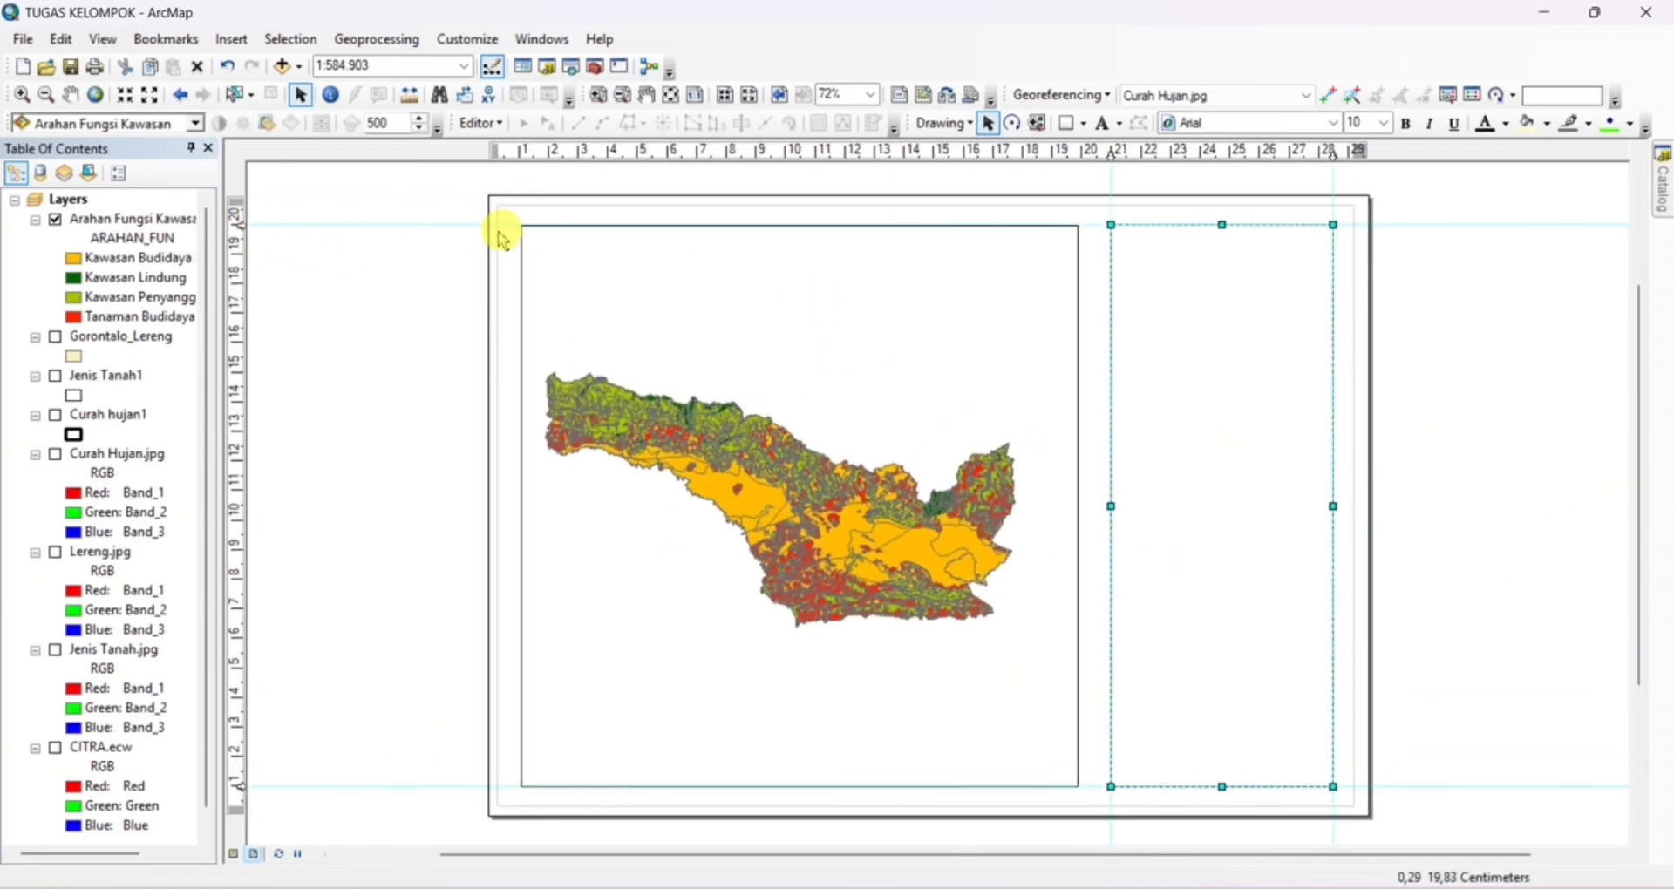
{"action": "left_click_drag", "start_coordinate": [236, 225], "coordinate": [240, 218]}
{"action": "left_click", "coordinate": [804, 789]}
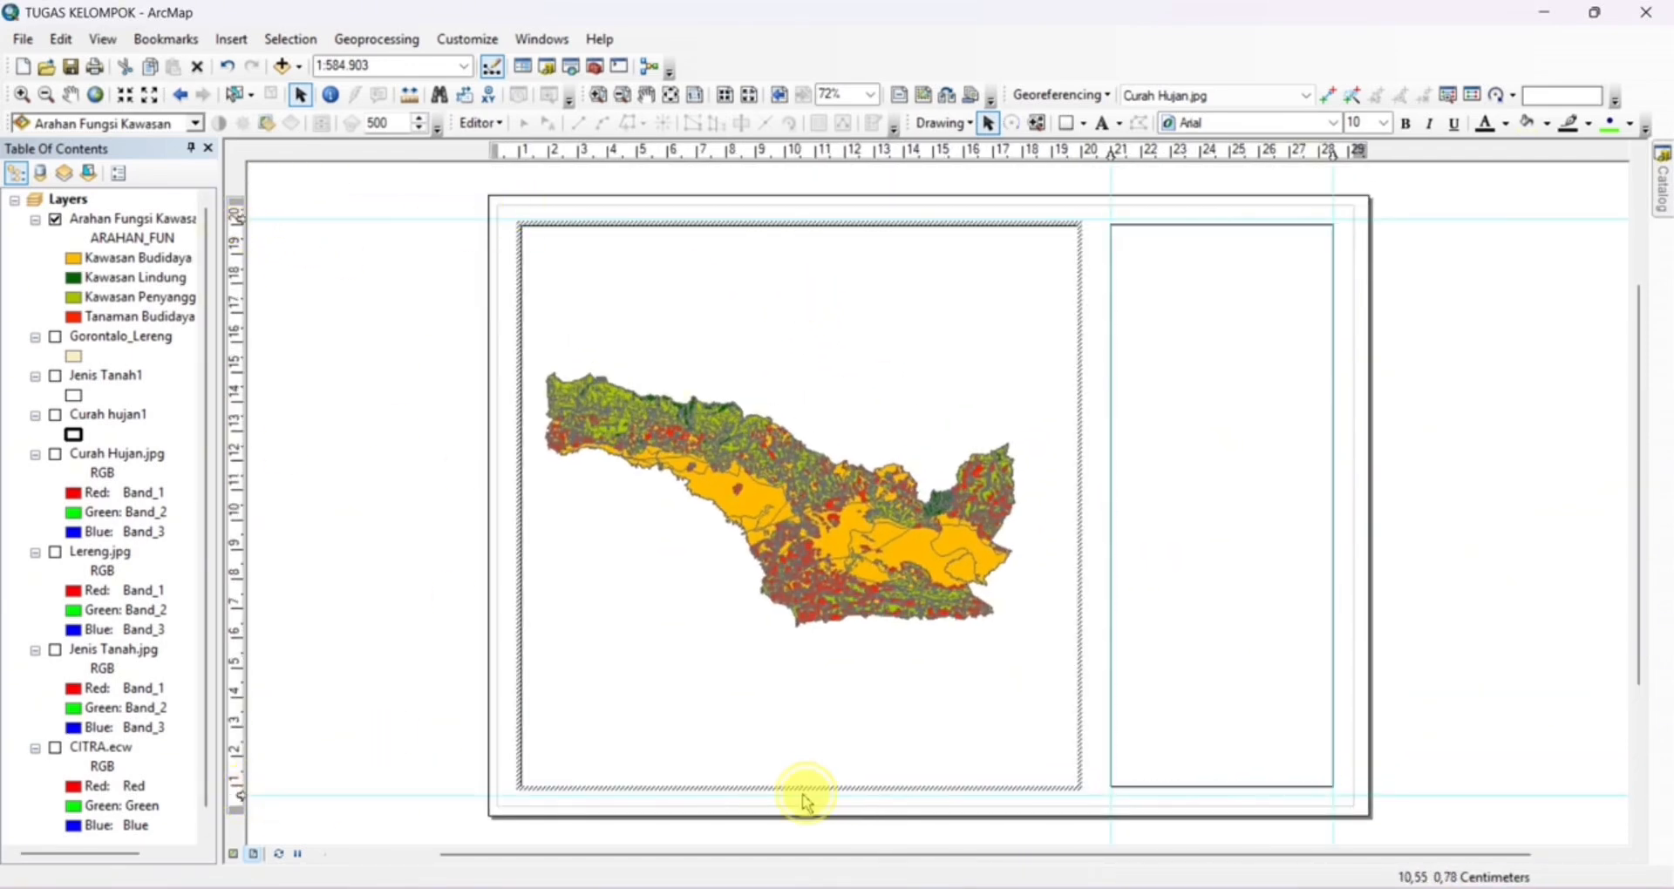
{"action": "left_click_drag", "start_coordinate": [802, 787], "coordinate": [801, 795]}
{"action": "left_click_drag", "start_coordinate": [800, 226], "coordinate": [801, 219]}
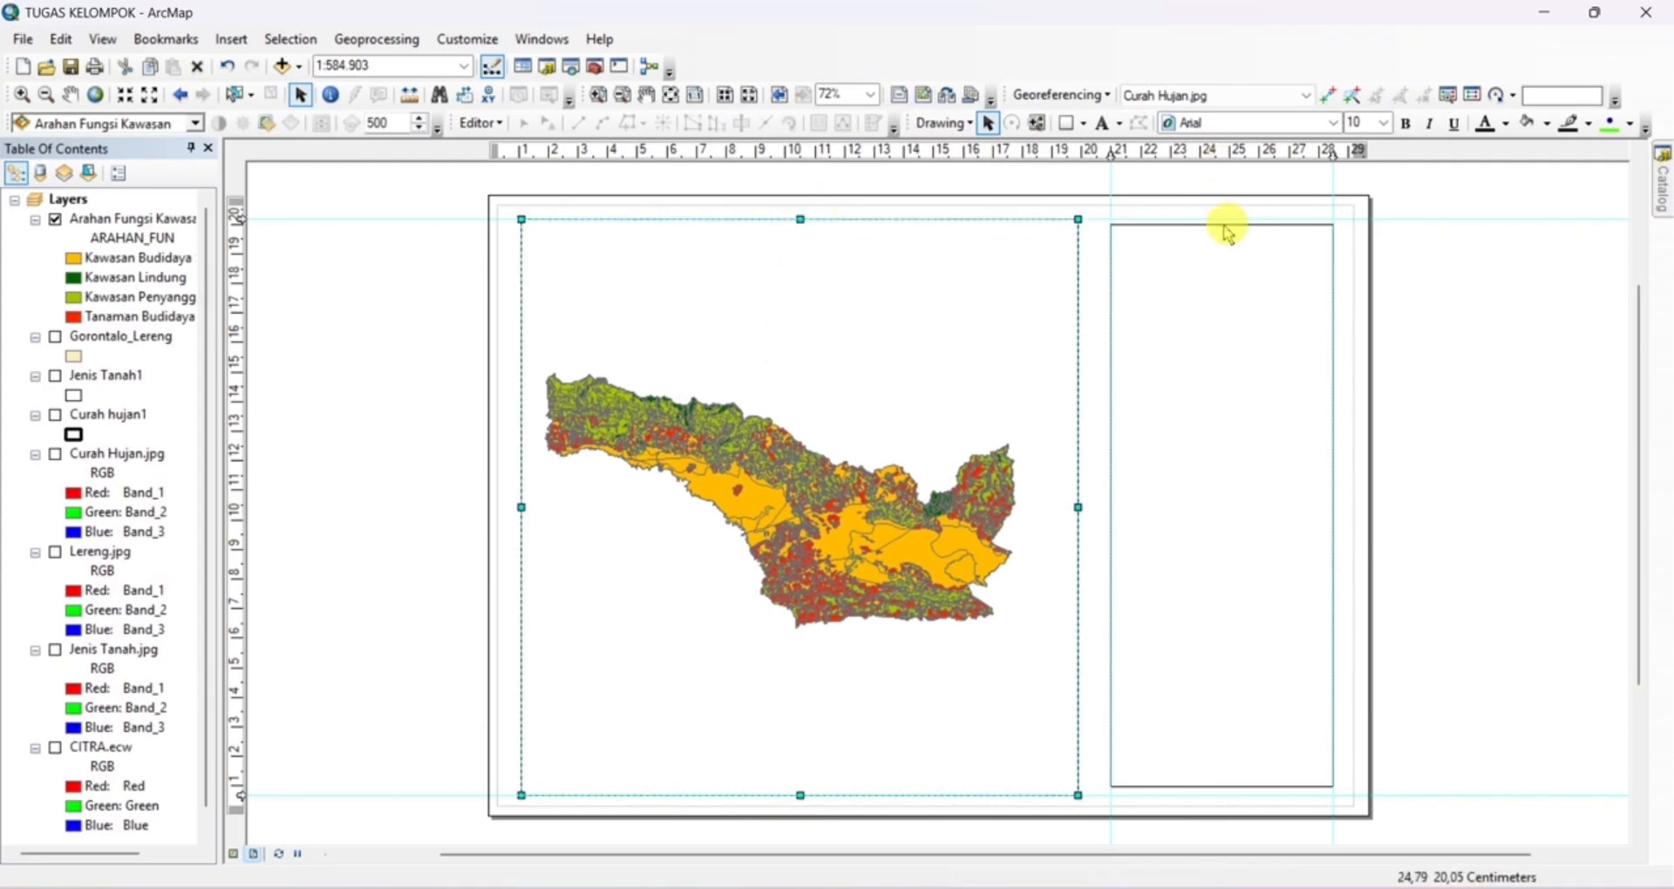
Stretch the side rectangle's top and bottom edges to the same horizontal guides as the data frame
{"action": "left_click", "coordinate": [1223, 225]}
{"action": "left_click_drag", "start_coordinate": [1223, 225], "coordinate": [1222, 219]}
{"action": "double_click", "coordinate": [1222, 787]}
{"action": "left_click", "coordinate": [1024, 266]}
{"action": "left_click_drag", "start_coordinate": [1222, 788], "coordinate": [1229, 795]}
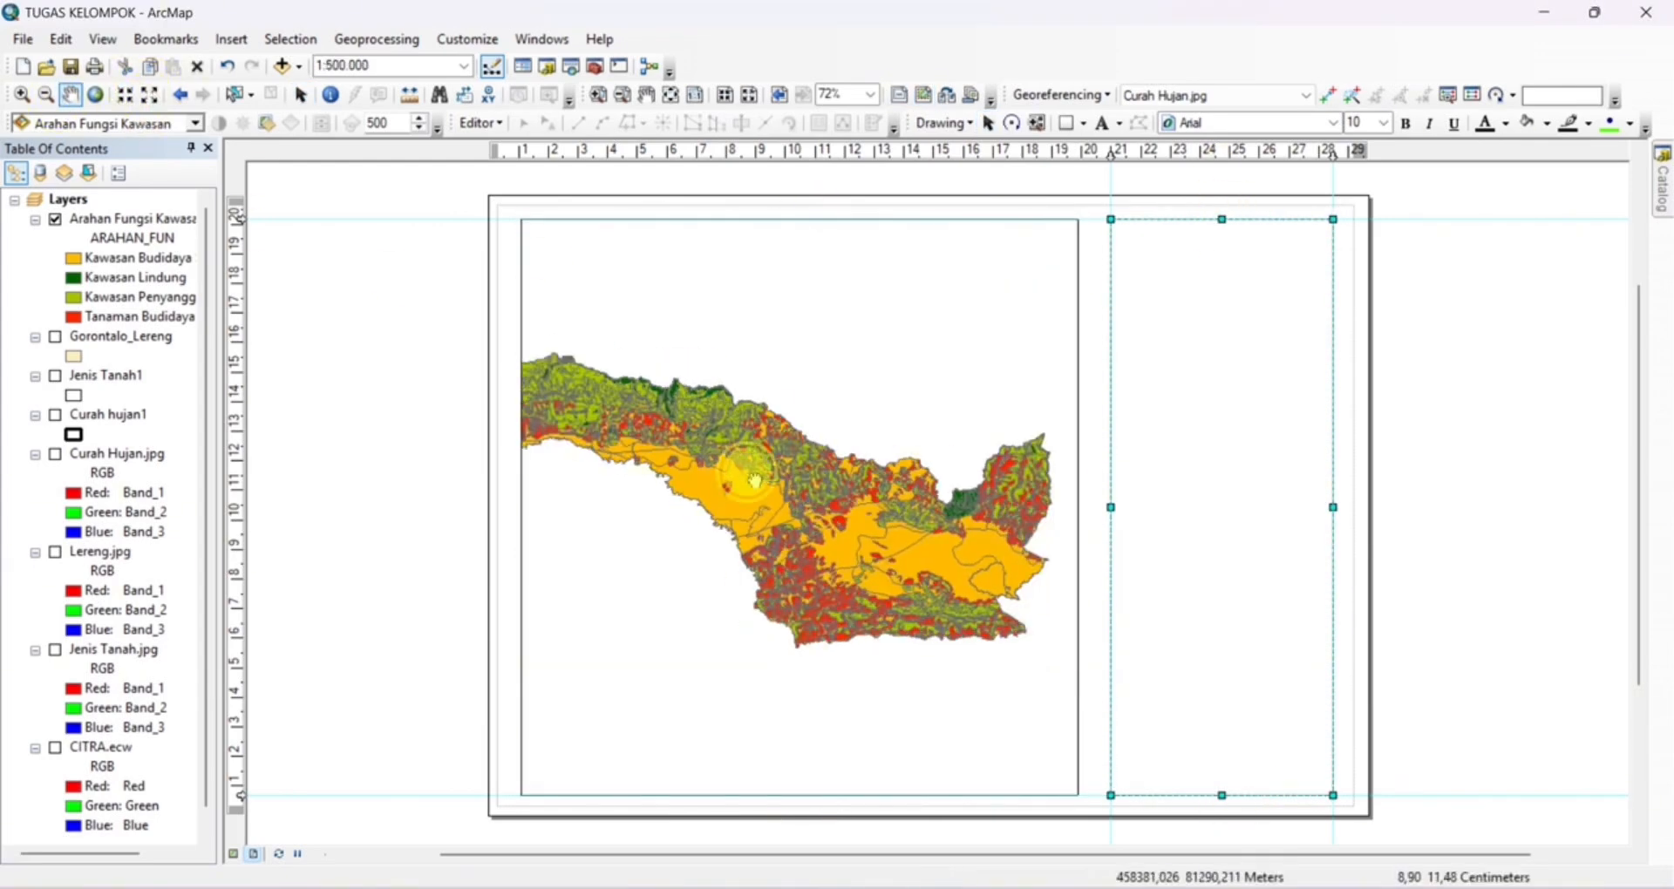
Show the map centred in its data frame at a scale of 1:600.000 and remove the ruler guides
{"action": "scroll", "coordinate": [751, 478], "scroll_direction": "down", "scroll_amount": 1}
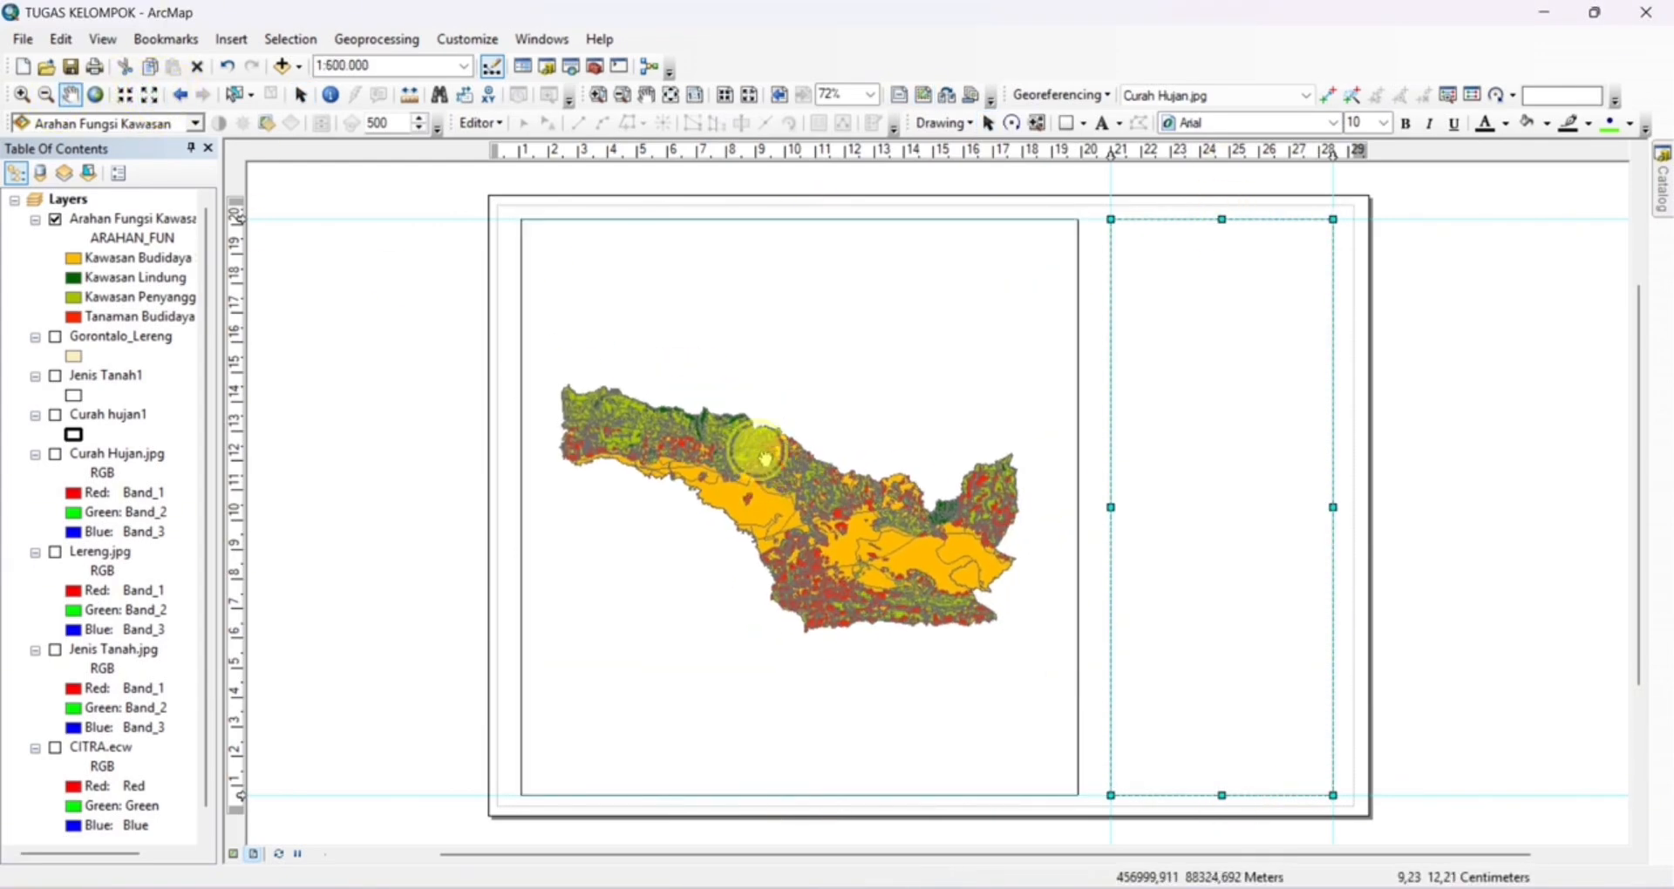
{"action": "left_click_drag", "start_coordinate": [793, 503], "coordinate": [784, 499]}
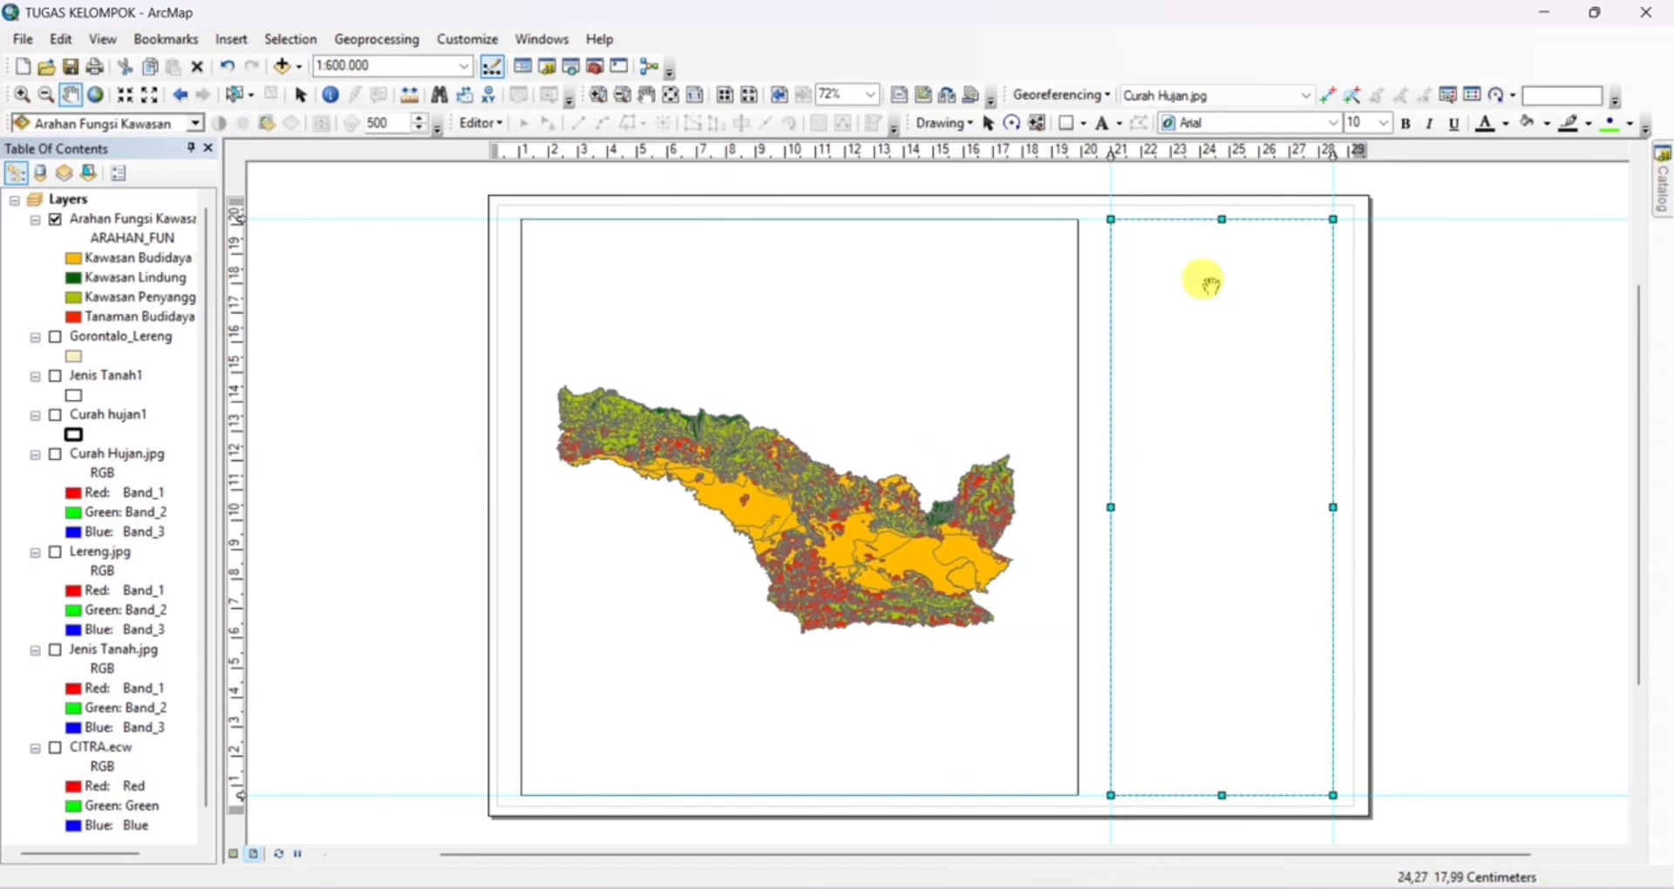
{"action": "left_click_drag", "start_coordinate": [242, 221], "coordinate": [283, 232]}
{"action": "left_click_drag", "start_coordinate": [241, 795], "coordinate": [286, 783]}
Insert the Logo_UIR-cdr picture into the layout and move it over to the side rectangle
{"action": "left_click", "coordinate": [232, 39]}
{"action": "left_click", "coordinate": [236, 292]}
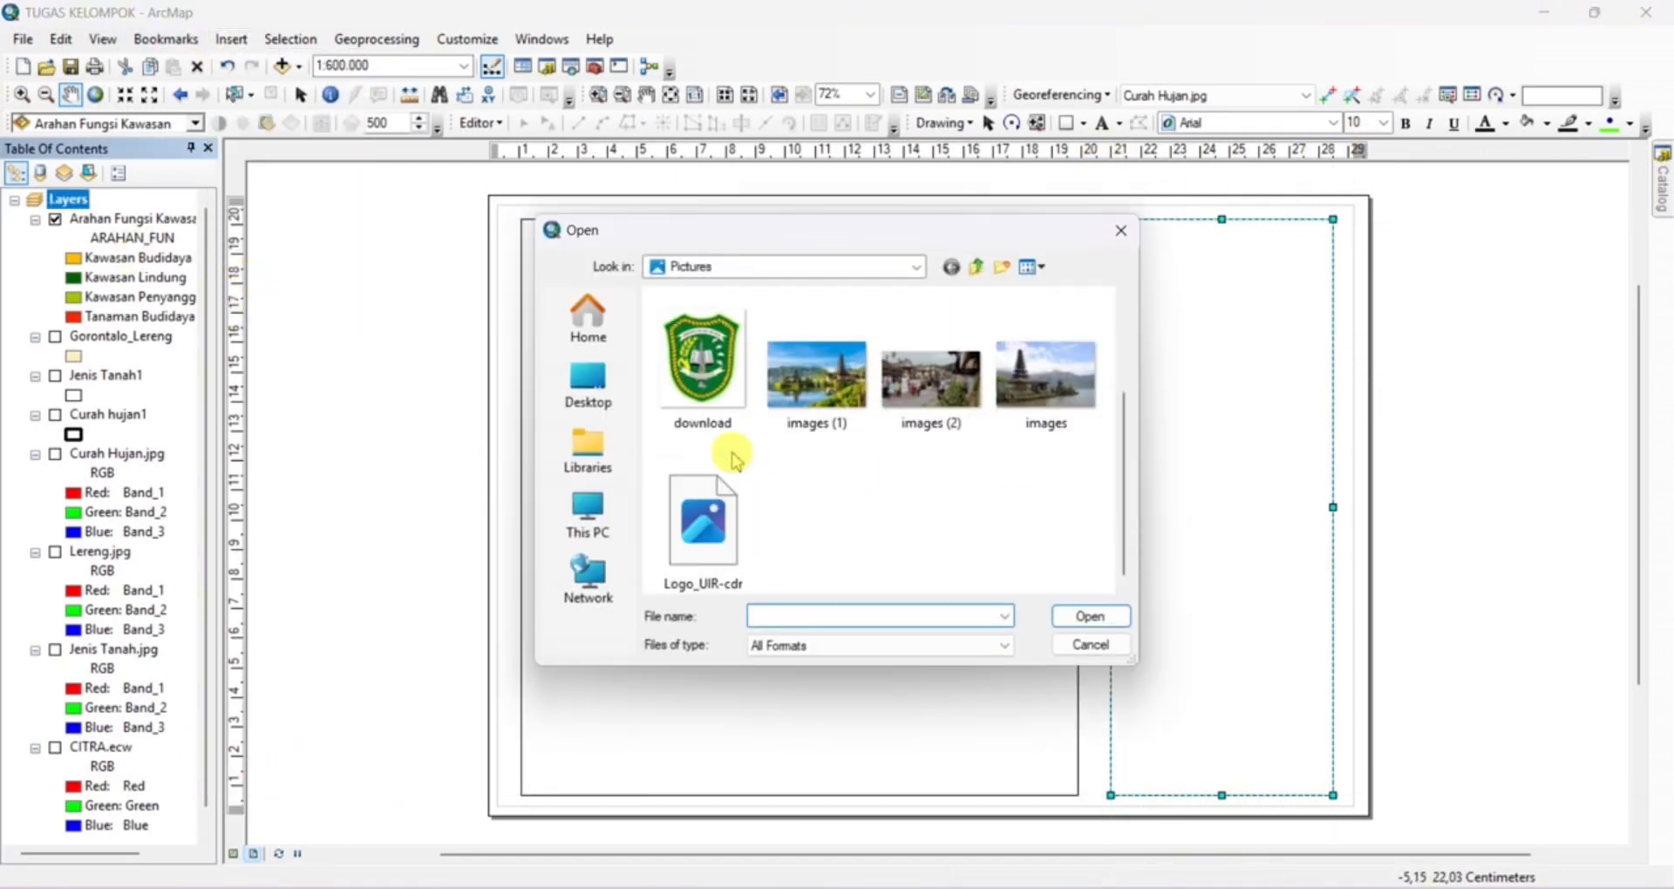
{"action": "left_click", "coordinate": [702, 524]}
{"action": "left_click", "coordinate": [1083, 614]}
{"action": "left_click_drag", "start_coordinate": [1143, 793], "coordinate": [870, 422]}
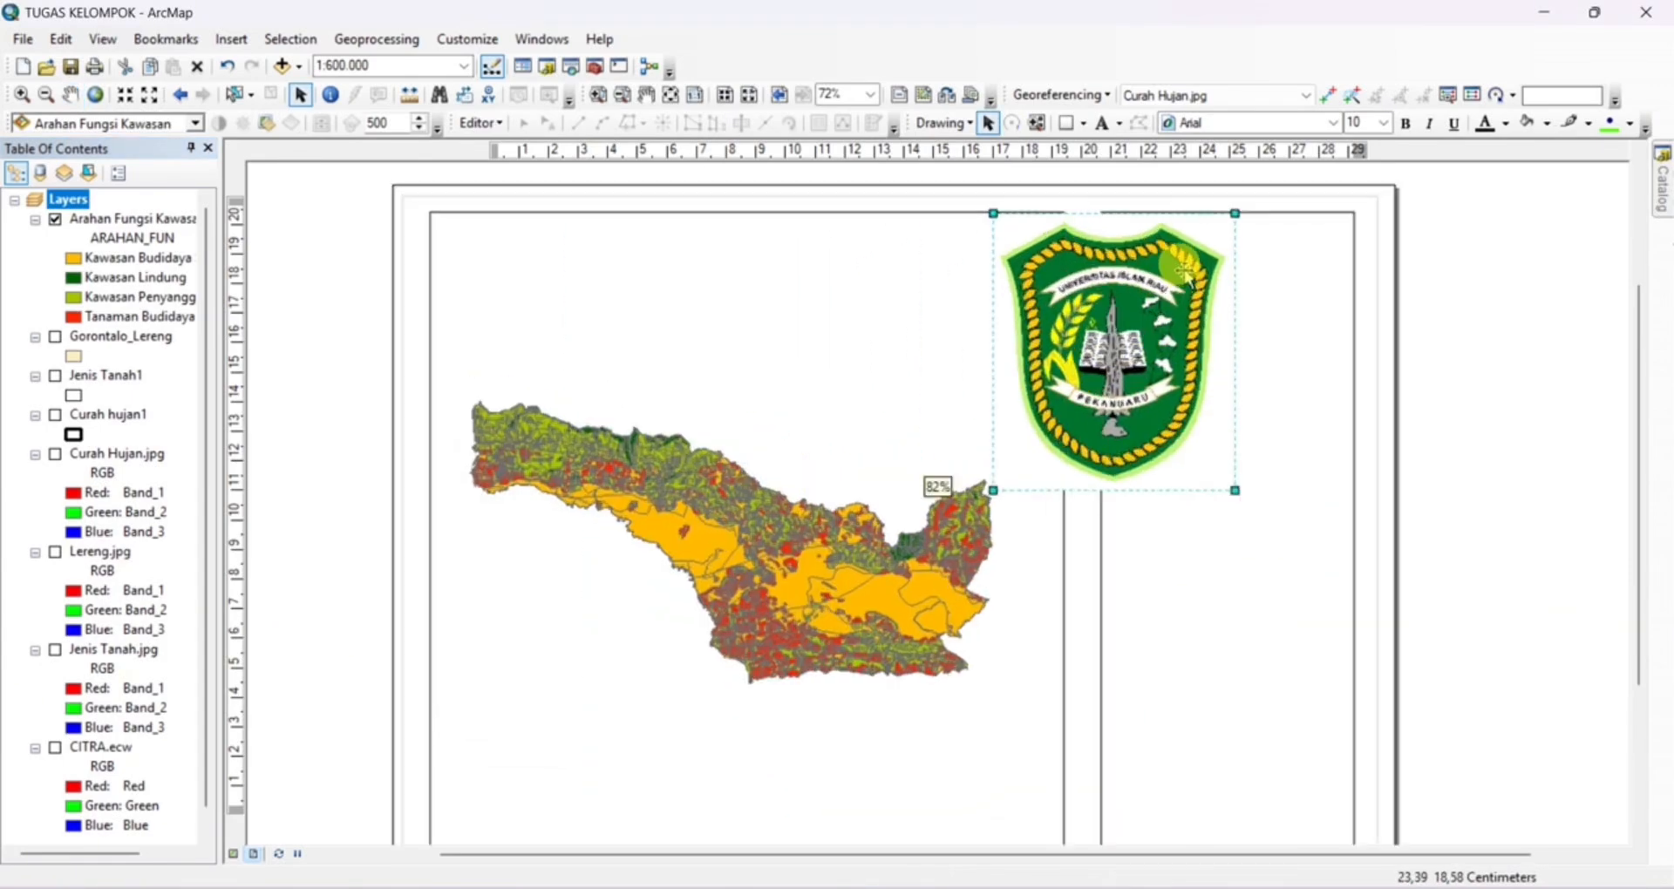
Shrink the logo to about 1.7 cm wide and place it in the upper-left corner of the side rectangle
{"action": "scroll", "coordinate": [1285, 635], "scroll_direction": "up", "scroll_amount": 5}
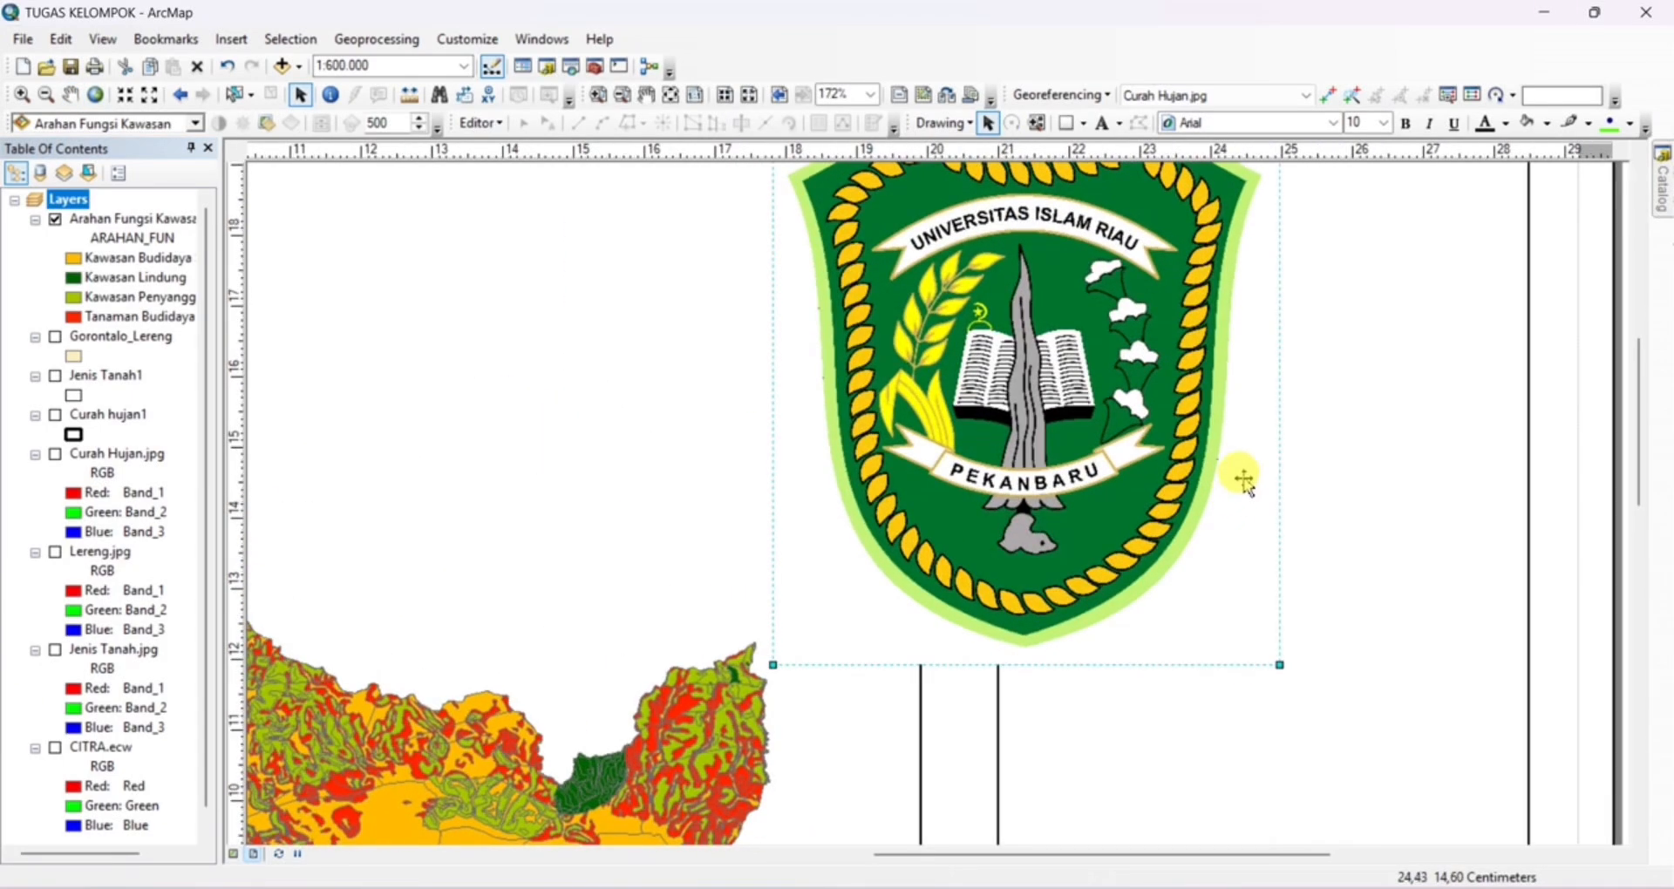
{"action": "left_click_drag", "start_coordinate": [1030, 650], "coordinate": [950, 559]}
{"action": "left_click_drag", "start_coordinate": [846, 408], "coordinate": [1024, 404]}
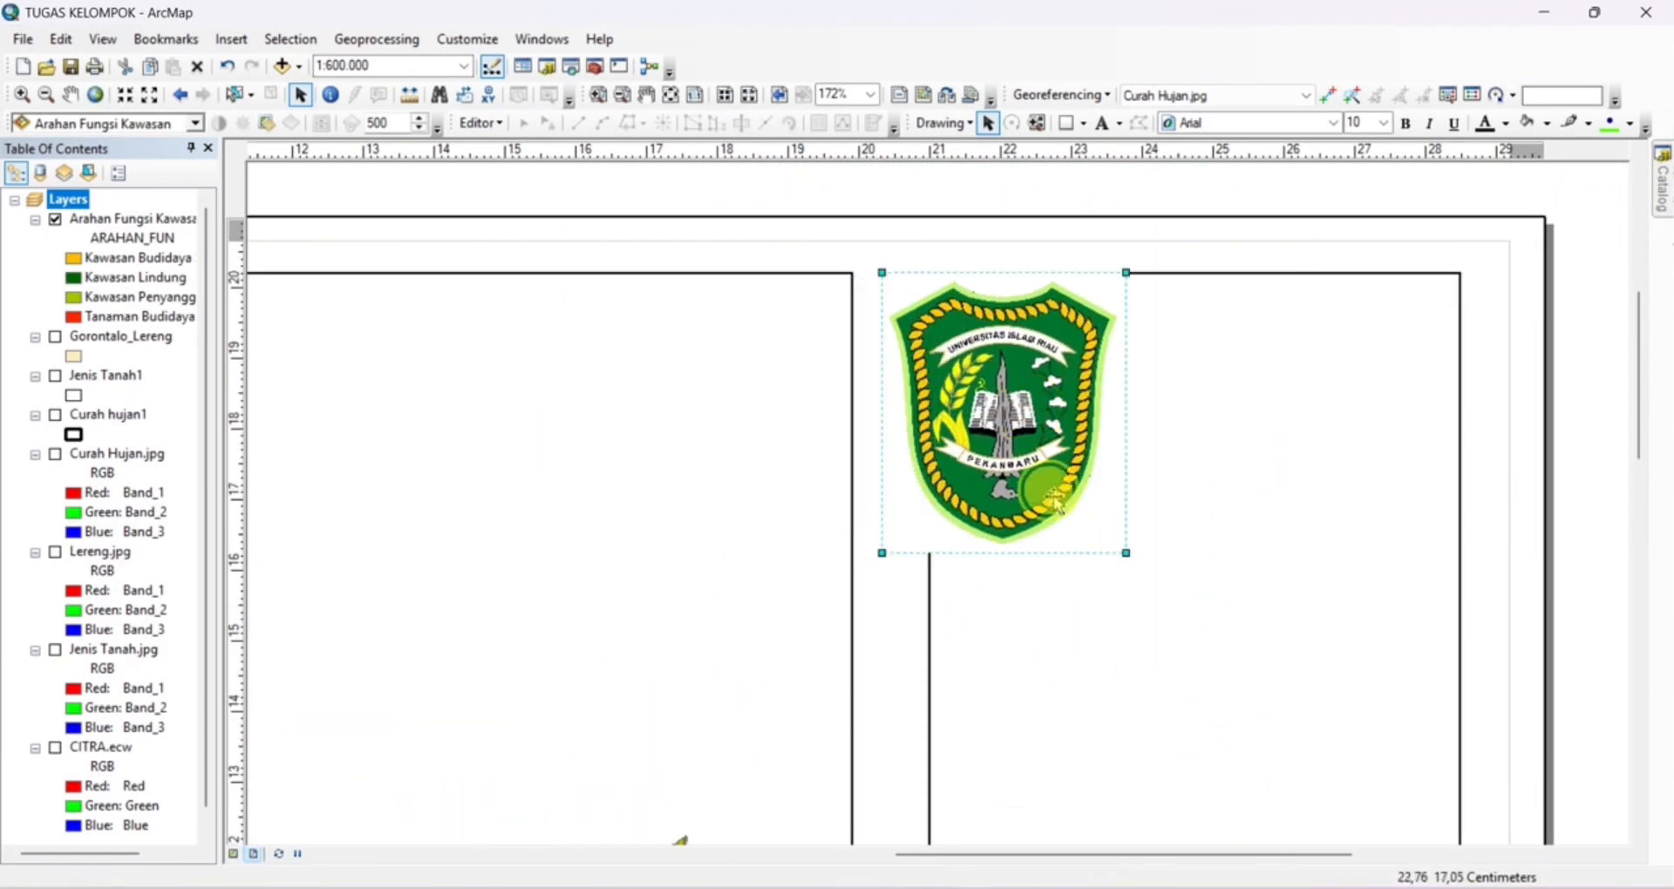
{"action": "left_click_drag", "start_coordinate": [1127, 553], "coordinate": [1021, 433]}
{"action": "double_click", "coordinate": [957, 347]}
{"action": "left_click", "coordinate": [1046, 197]}
{"action": "left_click_drag", "start_coordinate": [954, 349], "coordinate": [1016, 390]}
{"action": "left_click_drag", "start_coordinate": [1016, 390], "coordinate": [1012, 365]}
{"action": "scroll", "coordinate": [1233, 534], "scroll_direction": "down", "scroll_amount": 2}
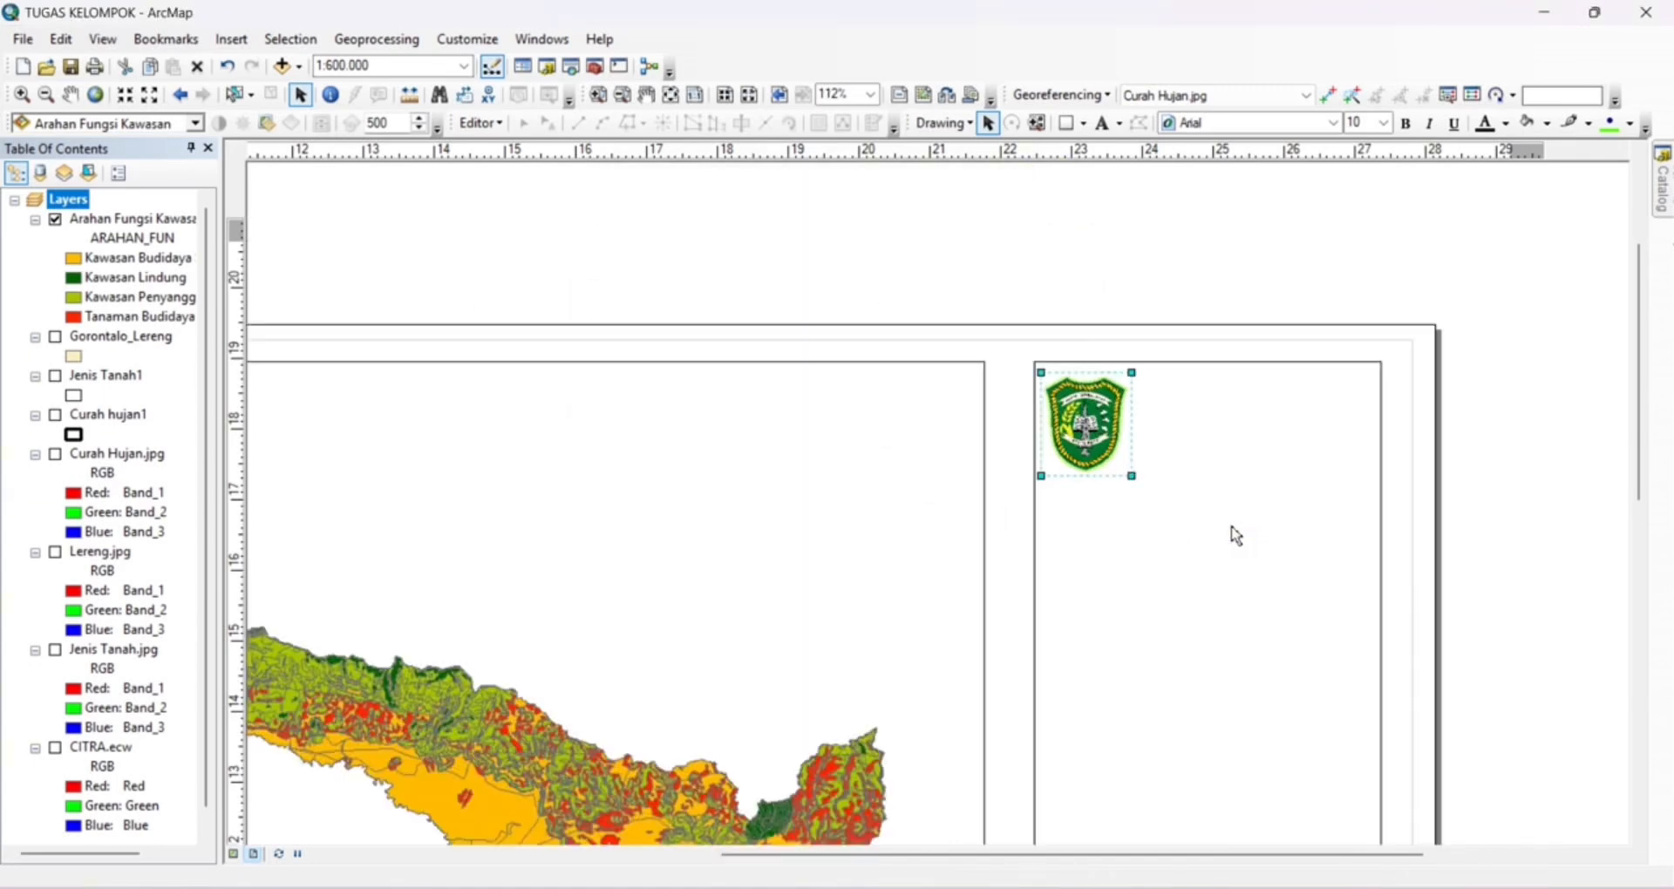
{"action": "scroll", "coordinate": [1237, 536], "scroll_direction": "up", "scroll_amount": 3}
{"action": "left_click_drag", "start_coordinate": [1389, 590], "coordinate": [1132, 393]}
{"action": "left_click_drag", "start_coordinate": [919, 420], "coordinate": [897, 400]}
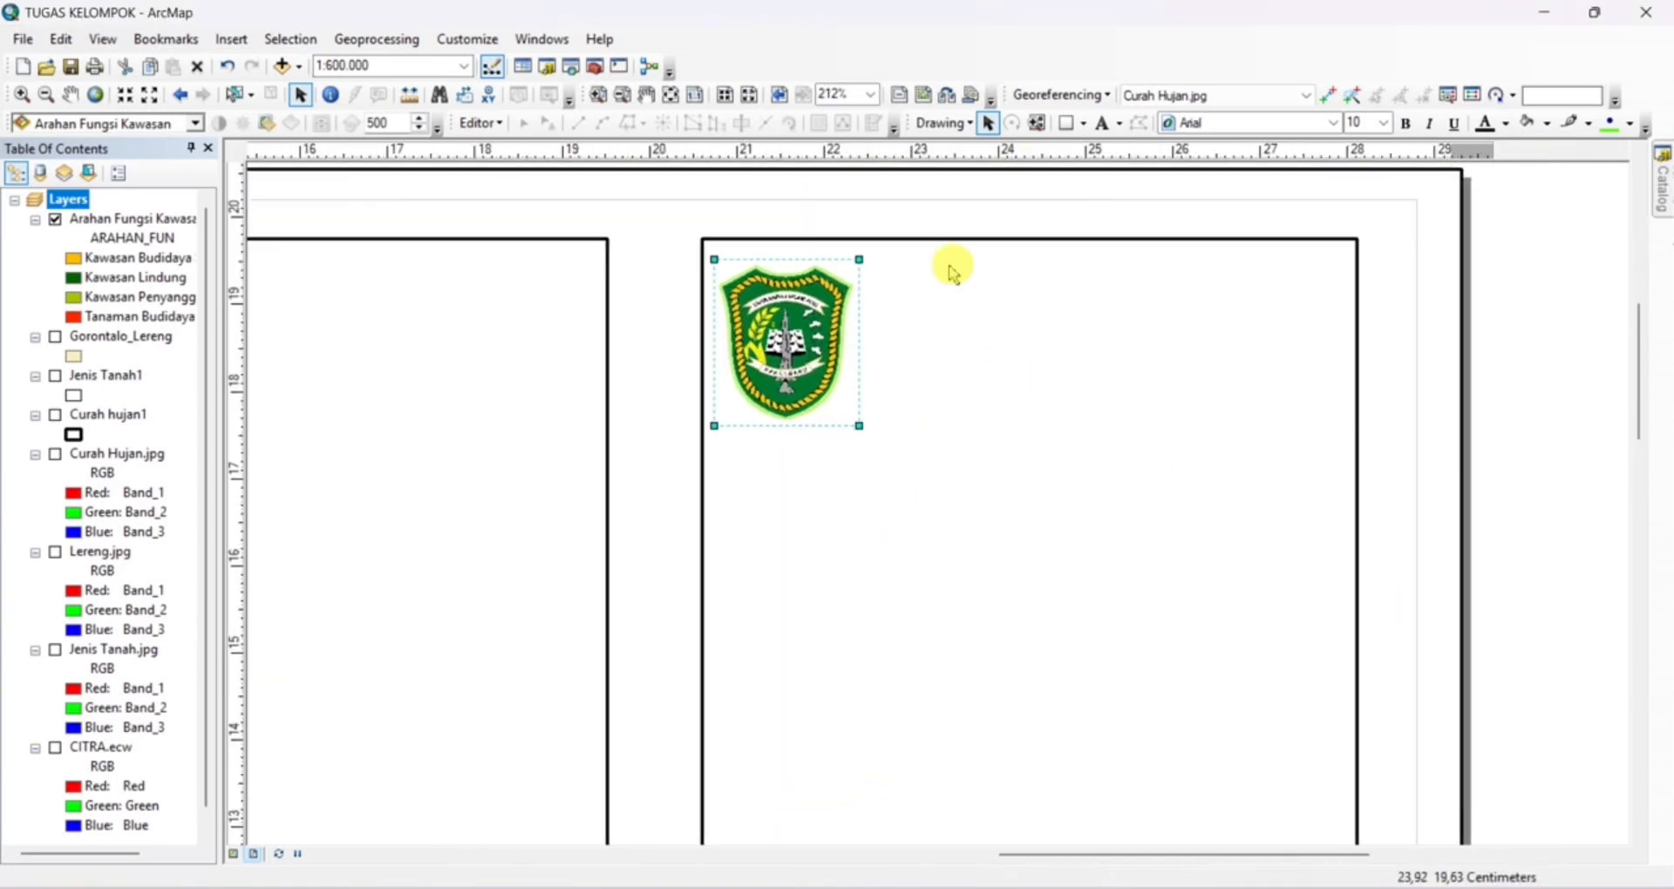
Add a three-line text reading PRODI PERENCANAAN WILAYAH DAN KOTA, FAKULTAS TEKNIK, UNIVERSITAS ISLAM RIAU near the logo
{"action": "left_click", "coordinate": [1103, 123]}
{"action": "left_click", "coordinate": [1039, 346]}
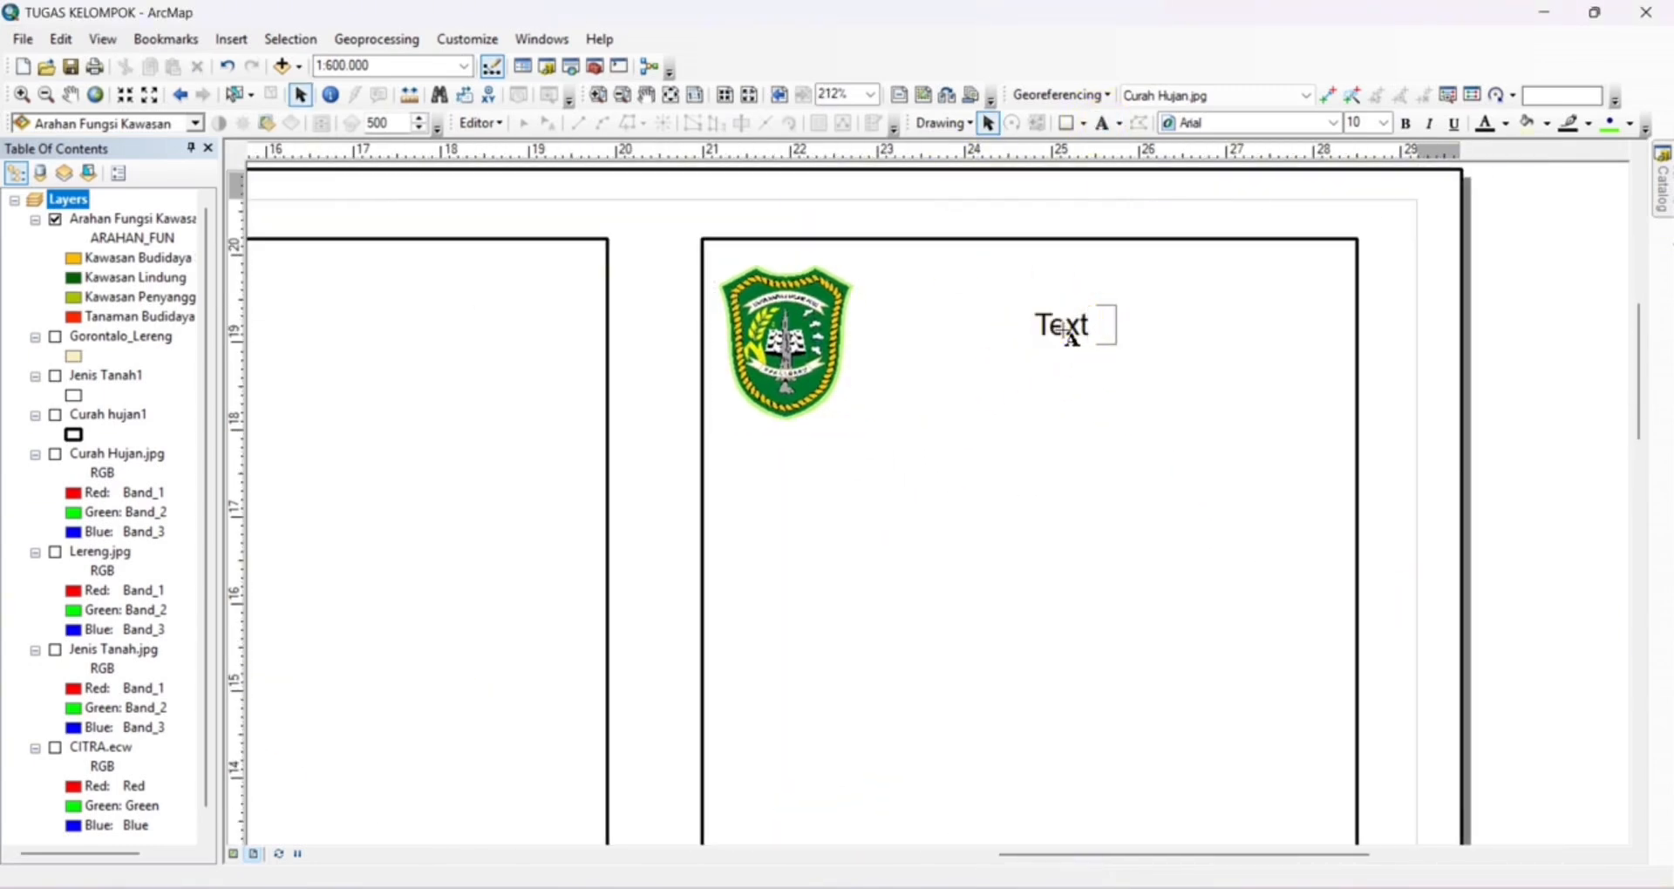
{"action": "right_click", "coordinate": [1062, 330]}
{"action": "left_click", "coordinate": [1125, 697]}
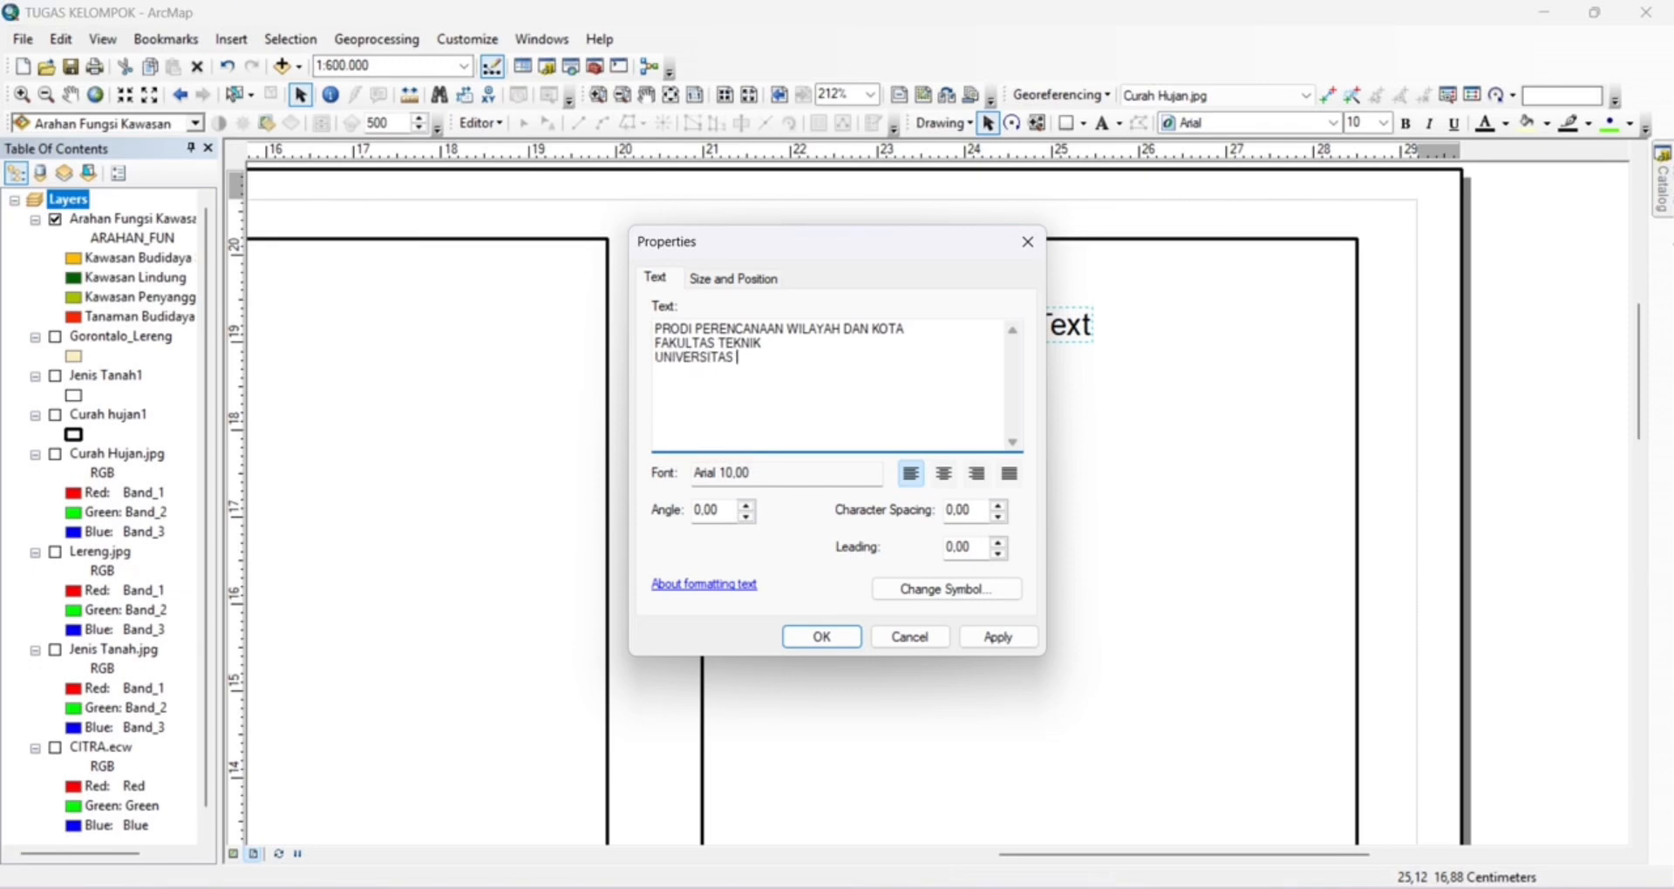
Format the institution text in bold Times New Roman at size 9 and move it next to the logo
{"action": "left_click", "coordinate": [960, 589]}
{"action": "left_click", "coordinate": [708, 400]}
{"action": "left_click", "coordinate": [693, 417]}
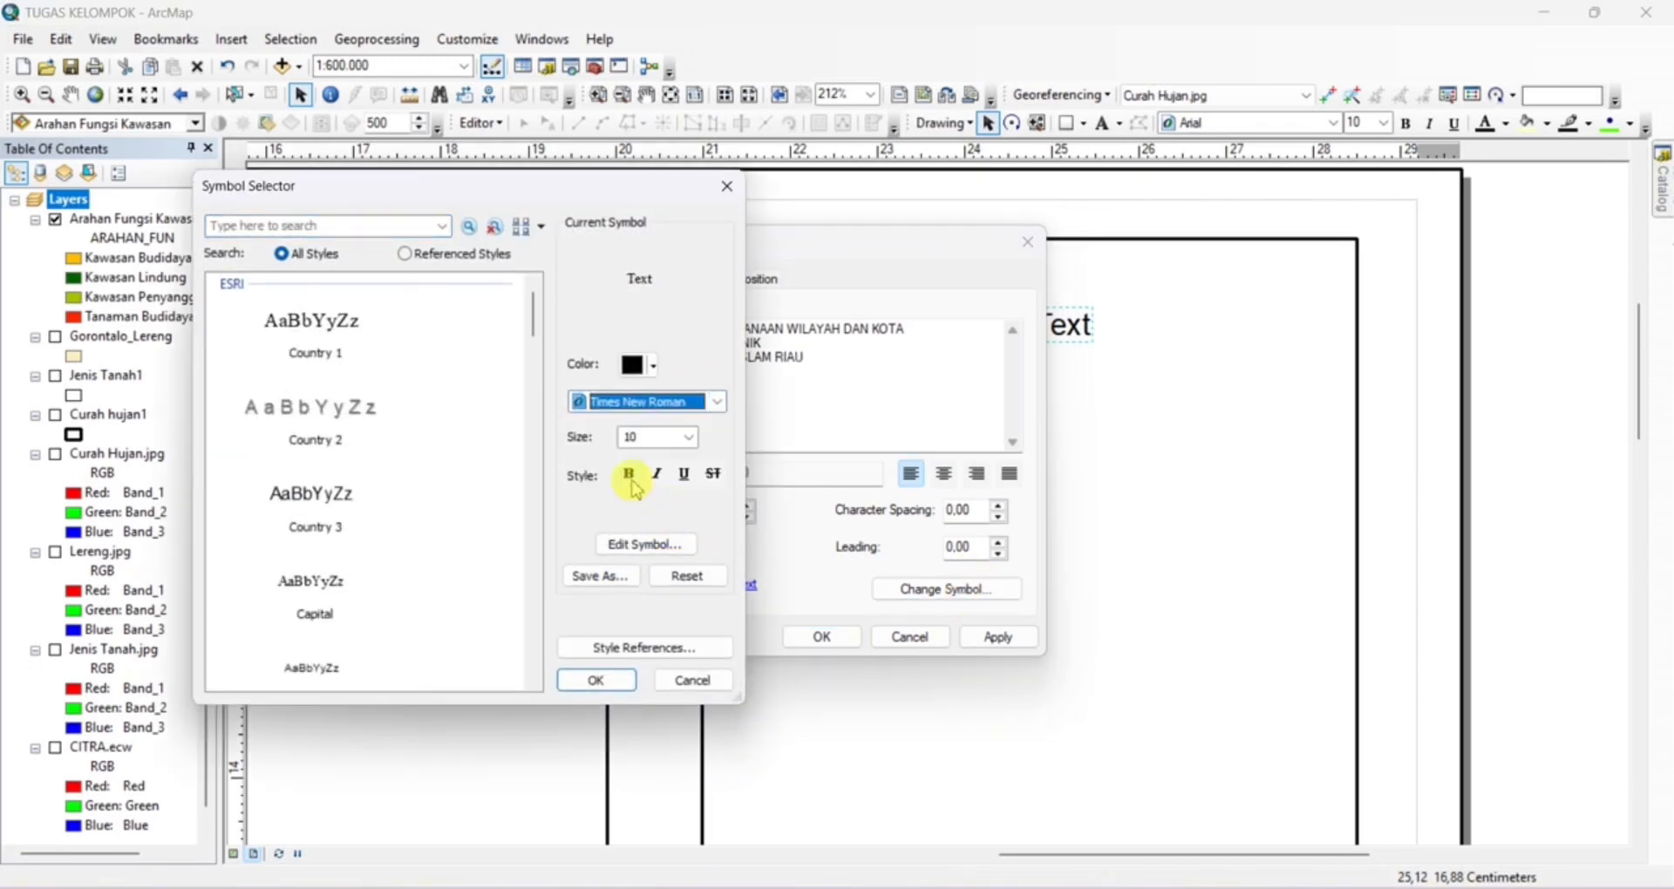
{"action": "left_click", "coordinate": [591, 680]}
{"action": "left_click", "coordinate": [837, 633]}
{"action": "left_click_drag", "start_coordinate": [1398, 272], "coordinate": [1202, 324]}
{"action": "left_click", "coordinate": [1384, 123]}
{"action": "left_click", "coordinate": [1365, 159]}
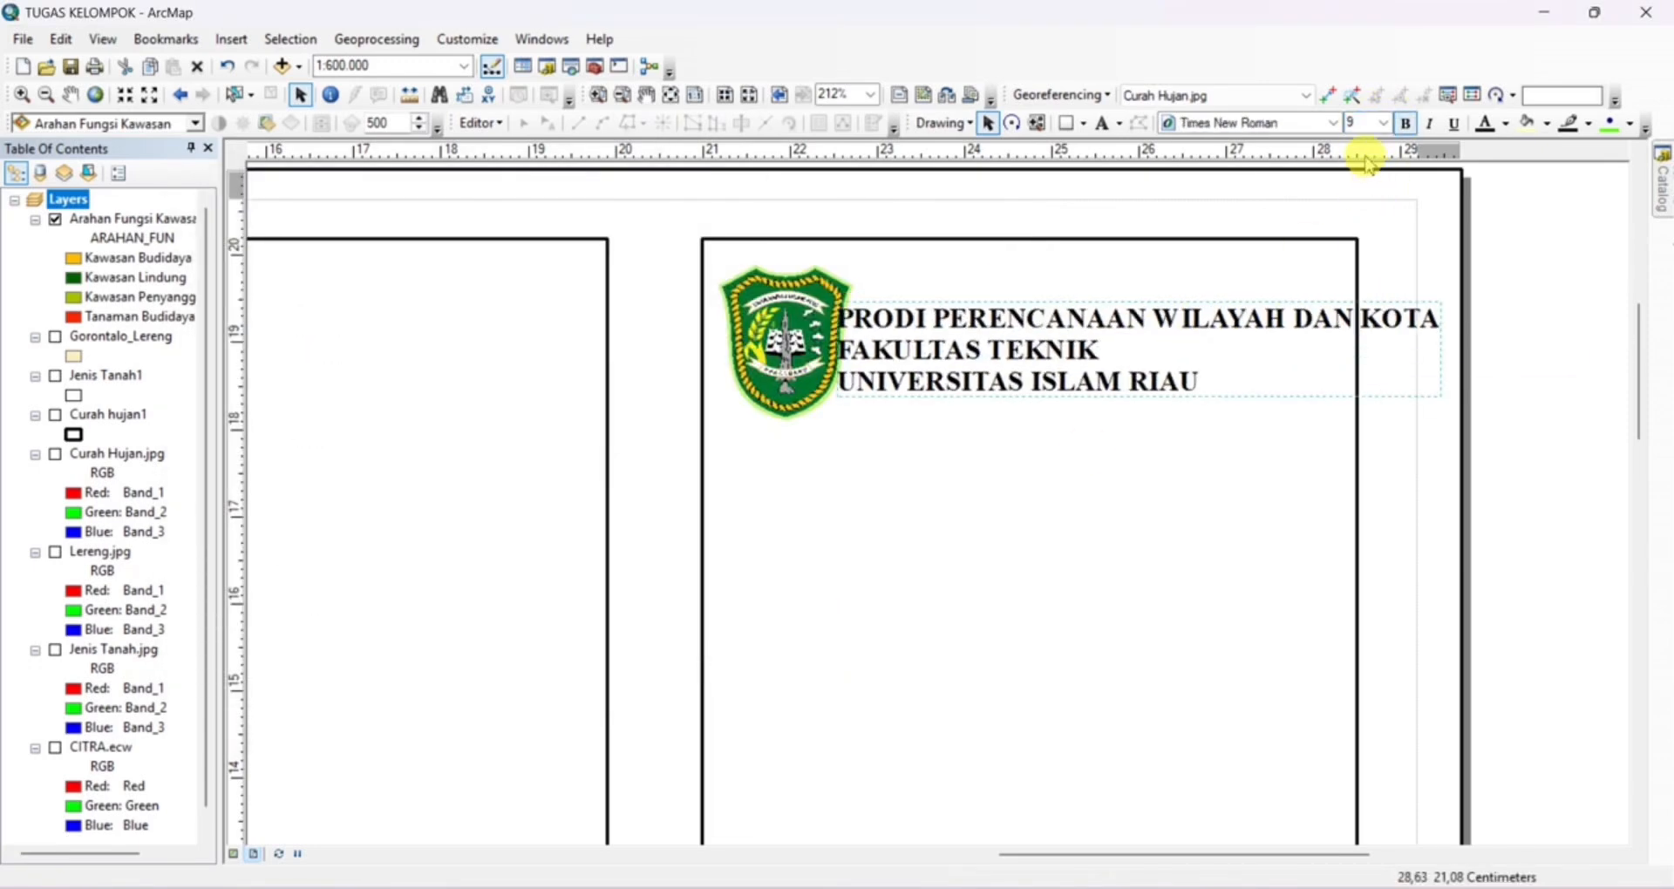
Reduce the logo slightly and align it with the institution text at the rectangle's left edge
{"action": "left_click_drag", "start_coordinate": [787, 320], "coordinate": [777, 318]}
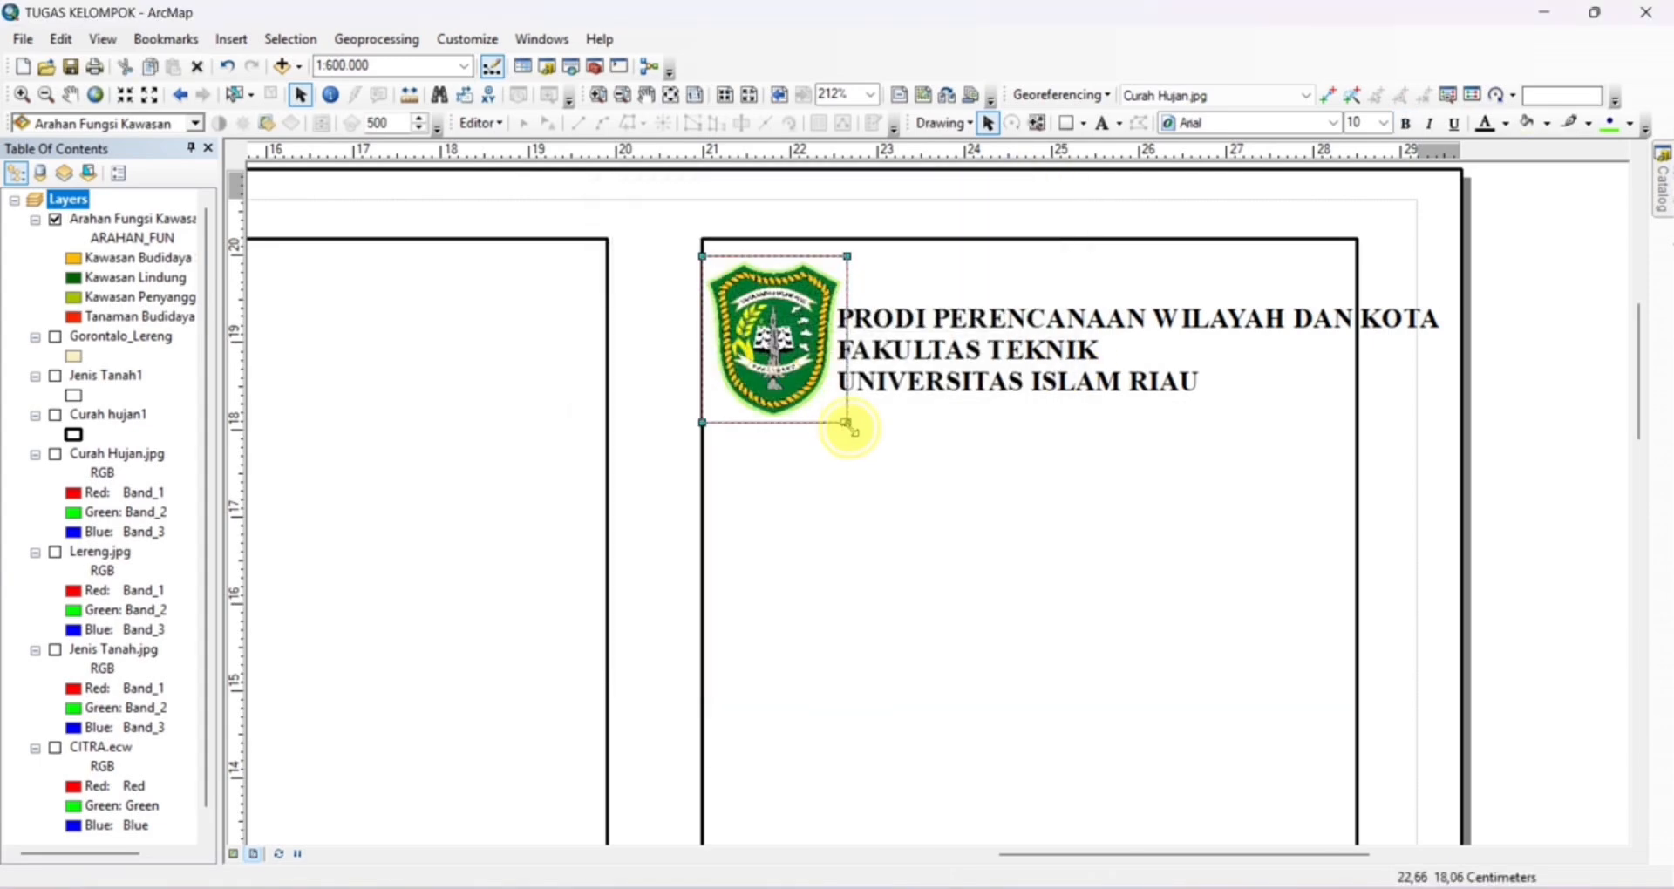
{"action": "left_click_drag", "start_coordinate": [852, 422], "coordinate": [821, 393]}
{"action": "left_click_drag", "start_coordinate": [764, 328], "coordinate": [772, 343]}
Reduce the institution text to size 7 and reposition it inside the side rectangle
{"action": "left_click", "coordinate": [1038, 345]}
{"action": "left_click", "coordinate": [1385, 122]}
{"action": "left_click", "coordinate": [1366, 159]}
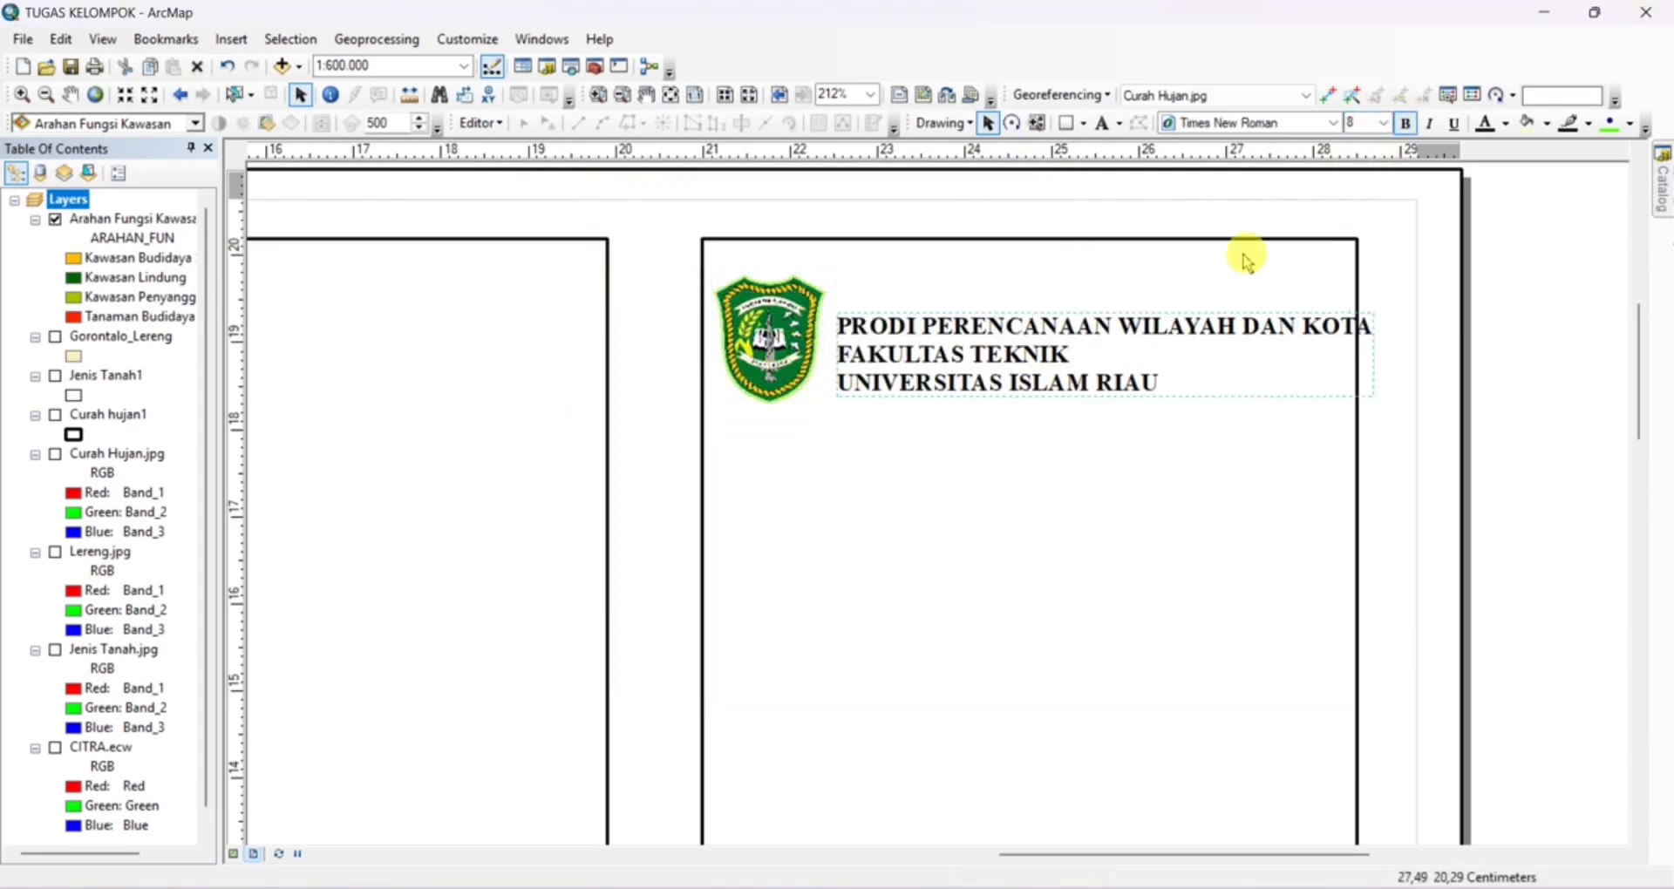
{"action": "left_click_drag", "start_coordinate": [1168, 357], "coordinate": [1155, 349]}
{"action": "left_click", "coordinate": [1384, 123]}
{"action": "left_click", "coordinate": [1365, 159]}
{"action": "left_click_drag", "start_coordinate": [1017, 348], "coordinate": [1051, 332]}
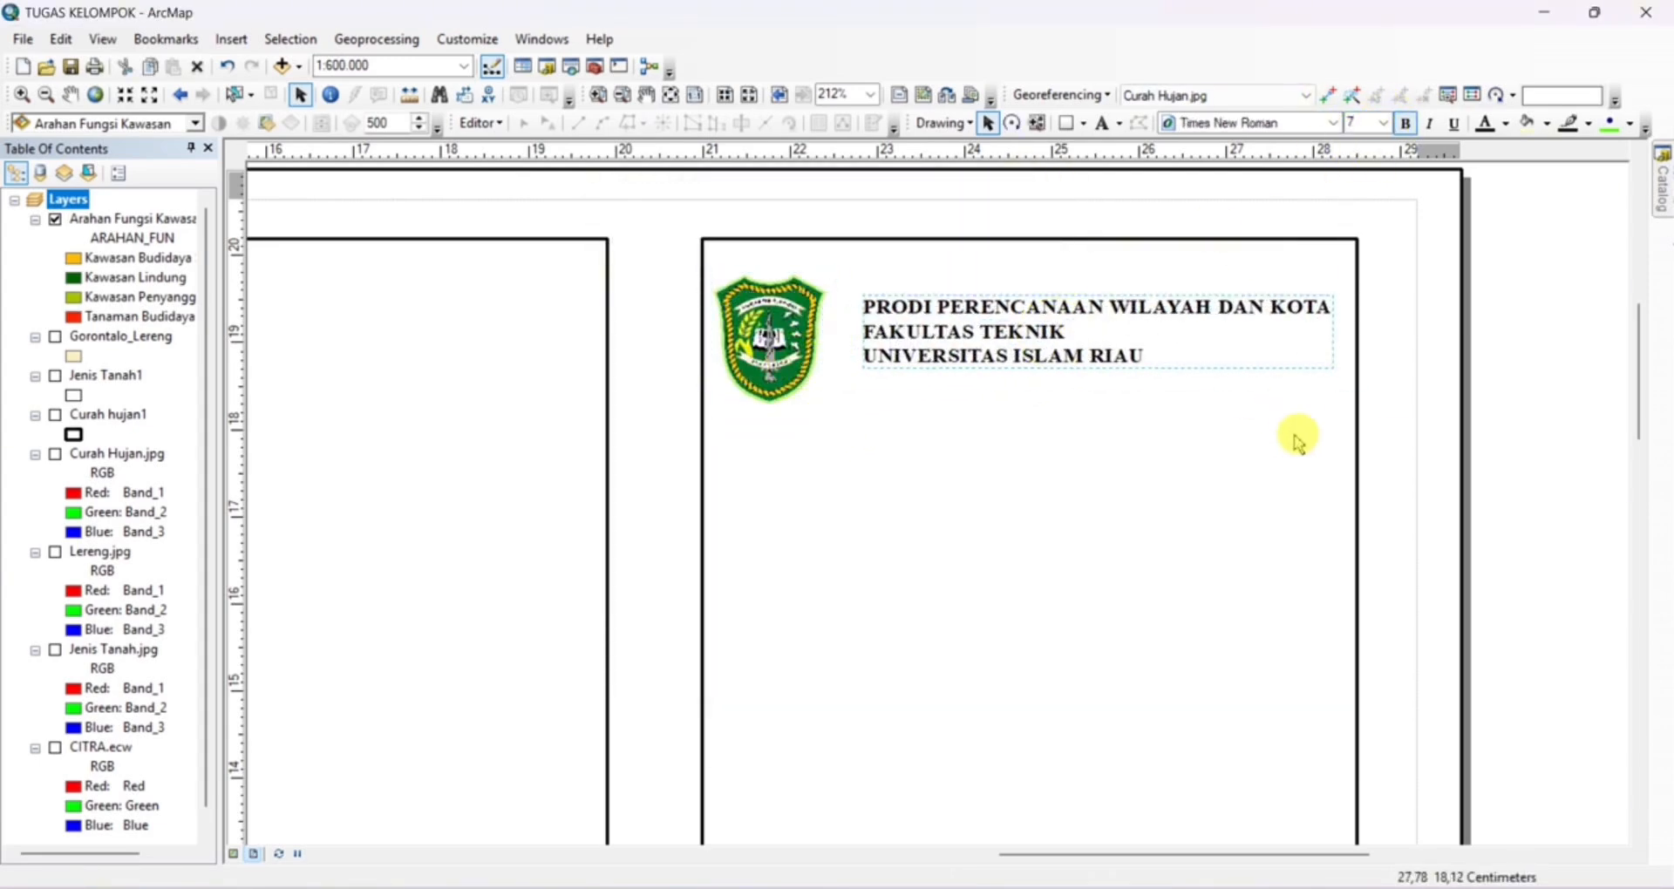
Widen the side rectangle by moving its right edge to a new vertical guide at about 28.8 cm
{"action": "left_click_drag", "start_coordinate": [1375, 159], "coordinate": [1385, 158]}
{"action": "left_click", "coordinate": [1357, 506]}
{"action": "scroll", "coordinate": [1356, 582], "scroll_direction": "down", "scroll_amount": 2}
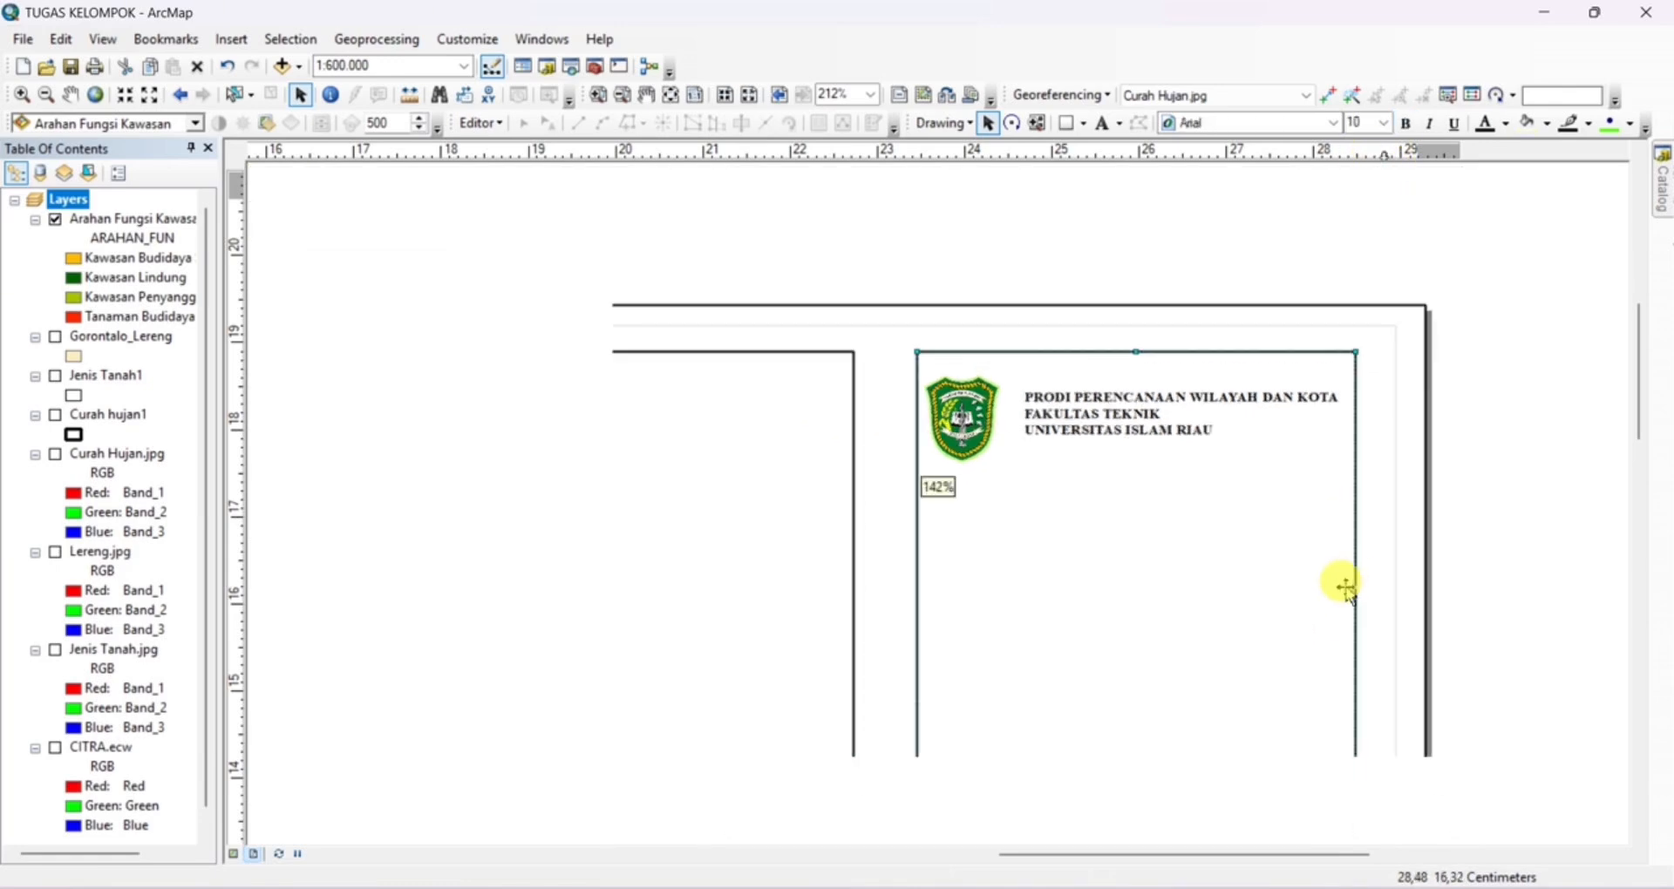
{"action": "scroll", "coordinate": [1247, 348], "scroll_direction": "up", "scroll_amount": 2}
Set the institution text to size 8, fit it between the logo and the rectangle's right edge, and remove the guide
{"action": "left_click", "coordinate": [934, 265]}
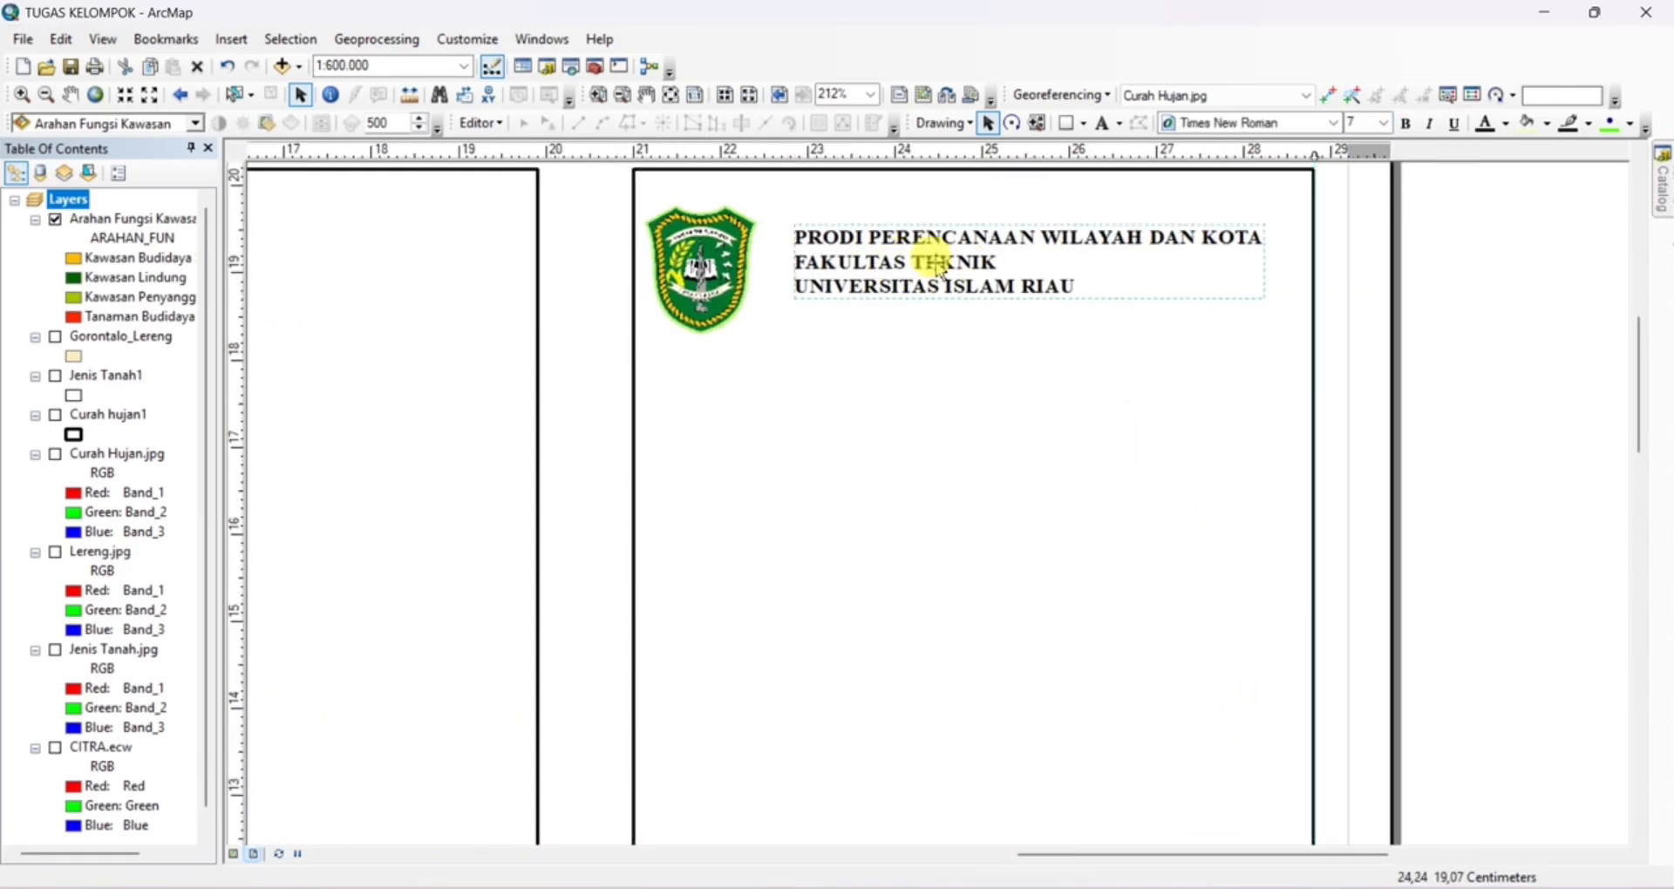
{"action": "left_click", "coordinate": [1385, 123]}
{"action": "left_click", "coordinate": [1355, 158]}
{"action": "left_click_drag", "start_coordinate": [1019, 237], "coordinate": [1002, 249]}
{"action": "left_click_drag", "start_coordinate": [1315, 158], "coordinate": [1308, 183]}
{"action": "left_click_drag", "start_coordinate": [1053, 312], "coordinate": [1040, 312]}
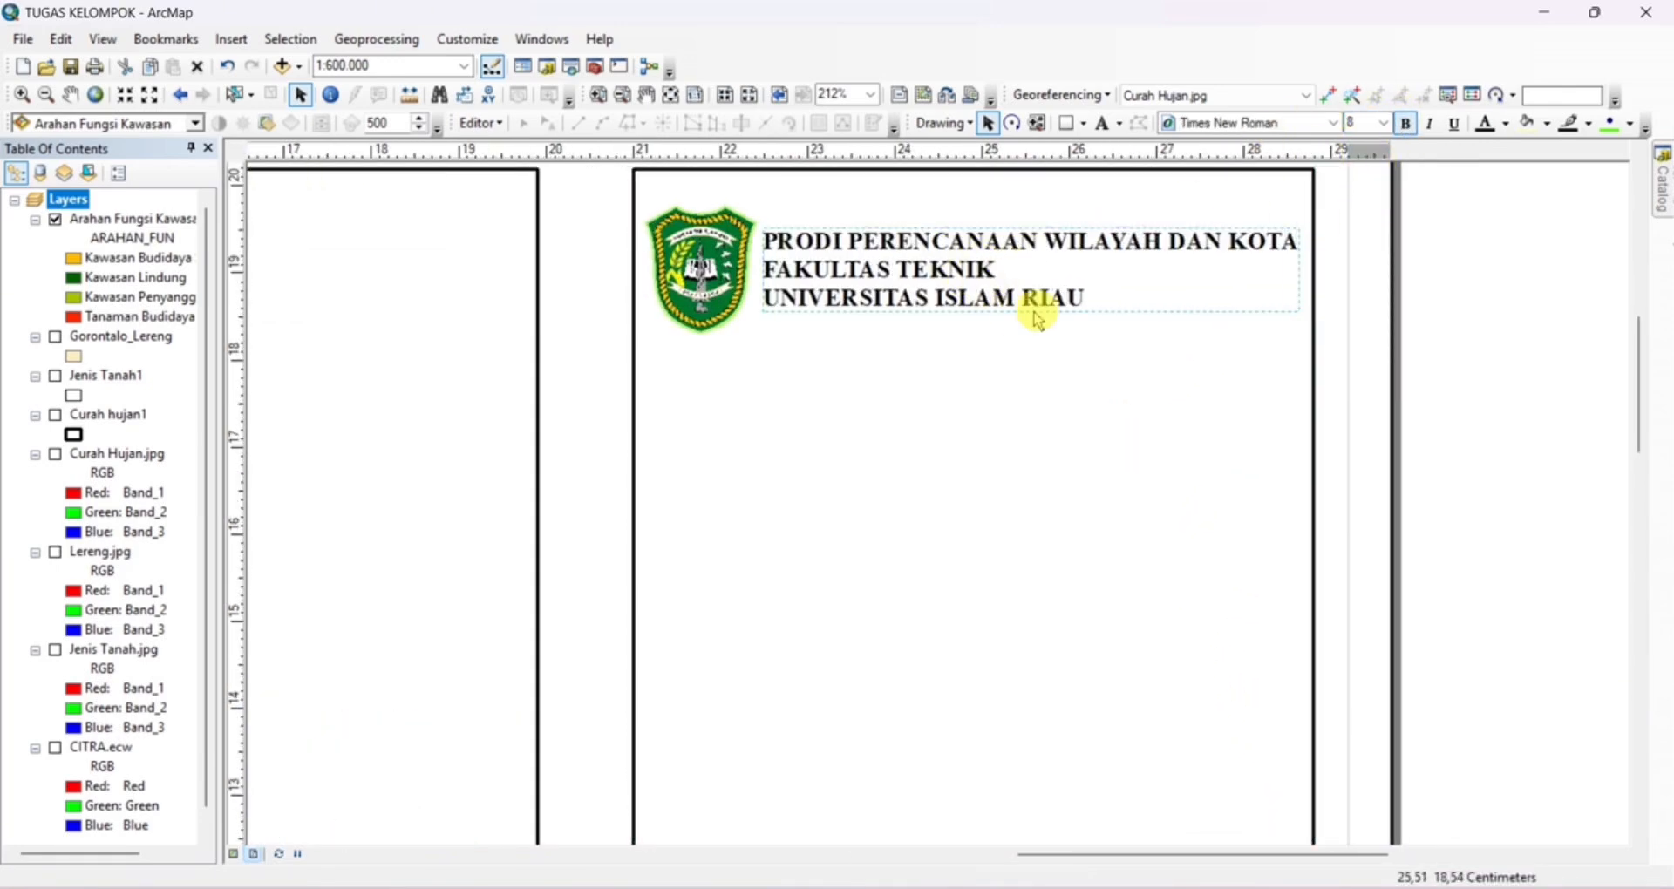
Draw a horizontal line about 7.8 cm long across the side rectangle at 18 cm, using a temporary guide
{"action": "left_click", "coordinate": [966, 450]}
{"action": "left_click", "coordinate": [1083, 123]}
{"action": "left_click", "coordinate": [1112, 243]}
{"action": "left_click", "coordinate": [237, 362]}
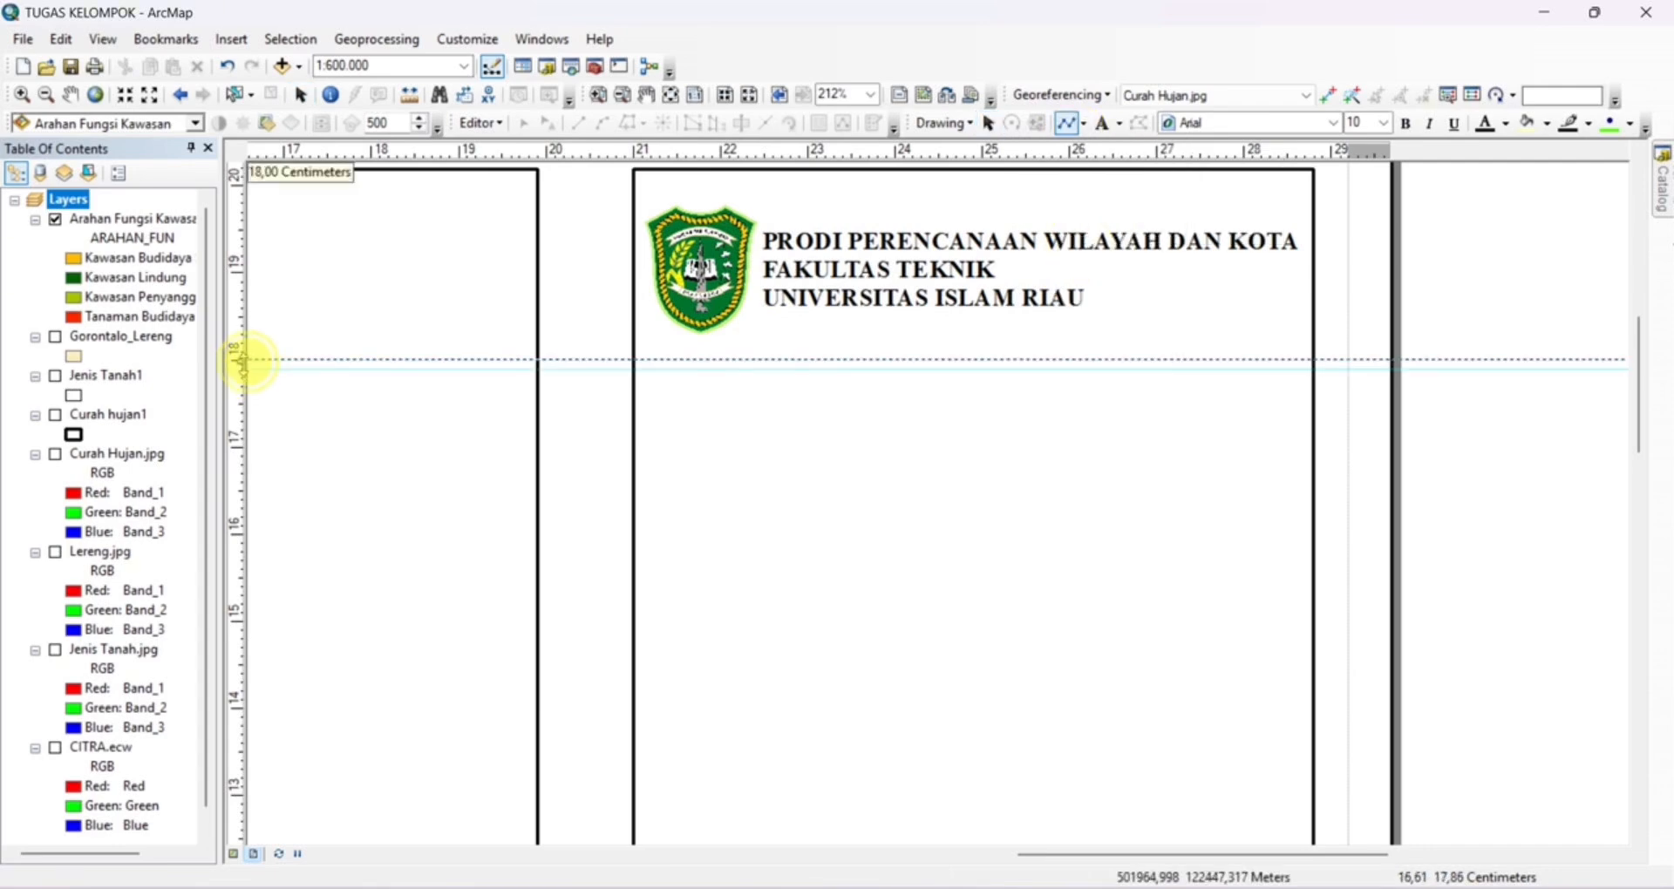
{"action": "left_click", "coordinate": [632, 359]}
{"action": "double_click", "coordinate": [1314, 359]}
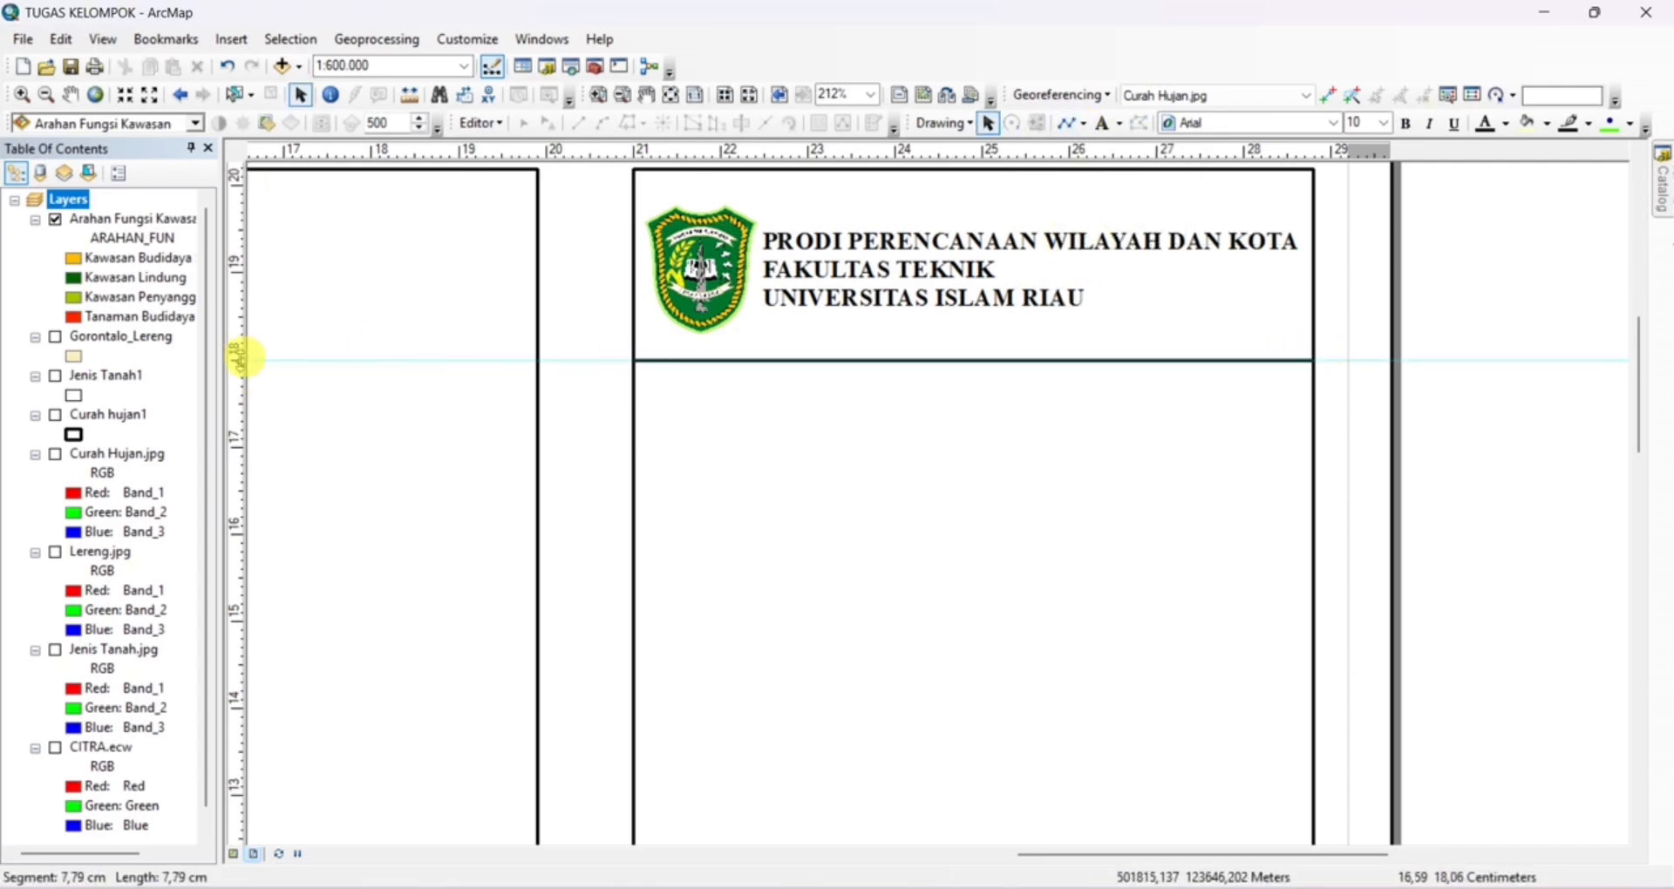
{"action": "left_click", "coordinate": [236, 359]}
Add a title text reading PETA ARAHAN FUNGSI KAWASAN below the dividing line
{"action": "left_click", "coordinate": [1100, 123]}
{"action": "left_click", "coordinate": [960, 441]}
{"action": "right_click", "coordinate": [961, 441]}
{"action": "left_click", "coordinate": [1022, 815]}
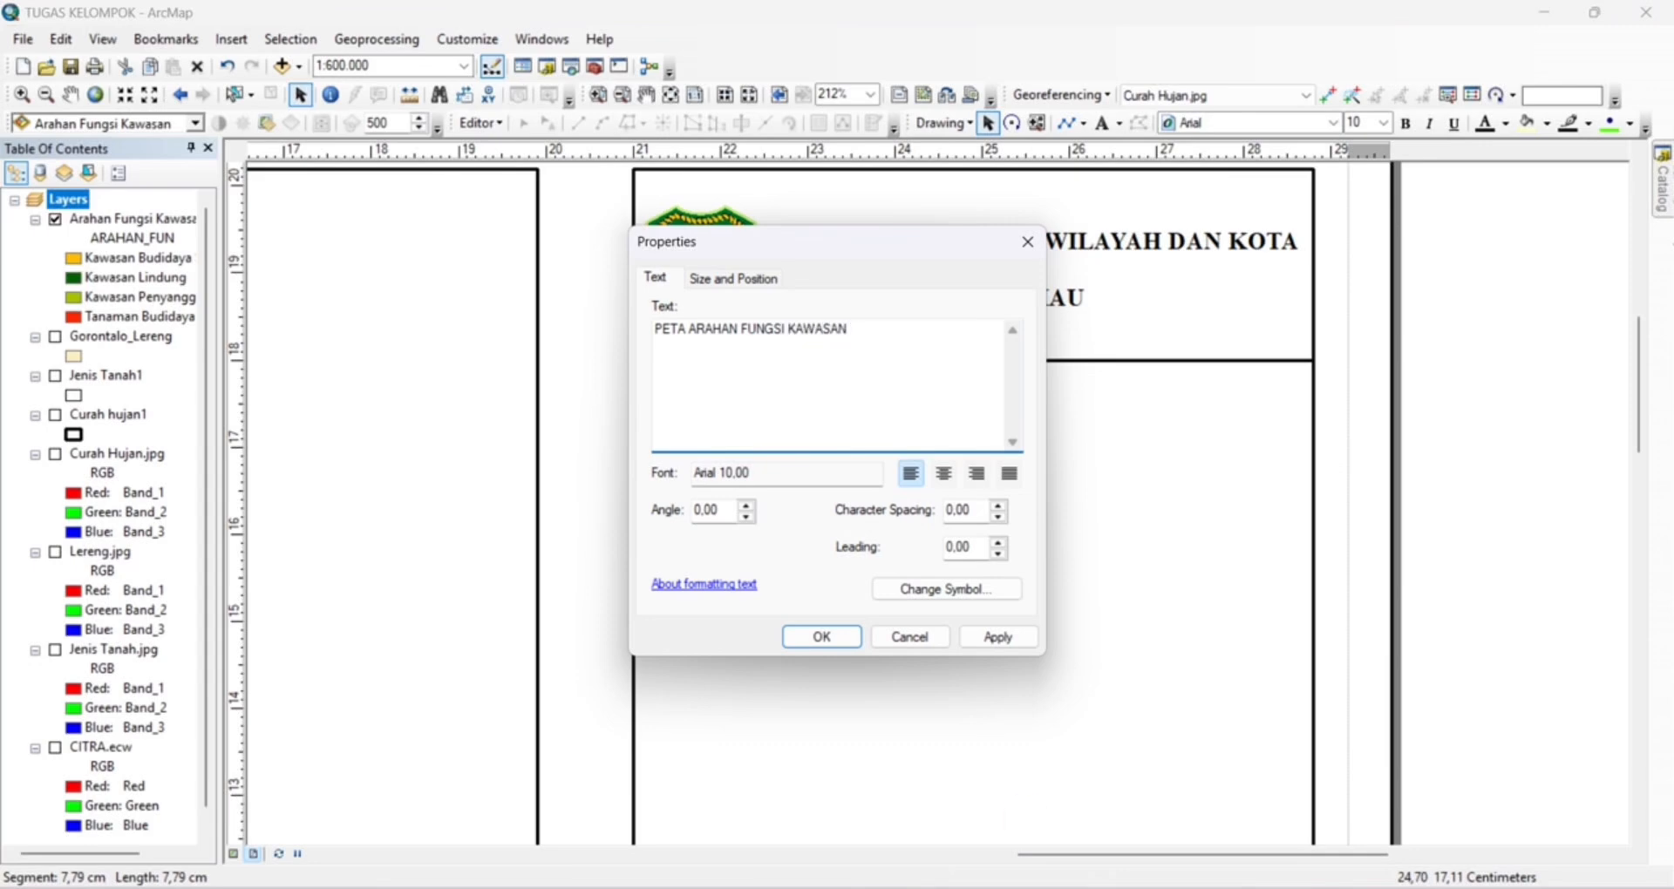
Format the map title in bold Times New Roman and centre it under the dividing line
{"action": "left_click", "coordinate": [947, 590]}
{"action": "left_click", "coordinate": [698, 401]}
{"action": "key", "text": "t"}
{"action": "left_click", "coordinate": [644, 514]}
{"action": "left_click", "coordinate": [628, 475]}
{"action": "left_click", "coordinate": [599, 681]}
{"action": "left_click", "coordinate": [821, 637]}
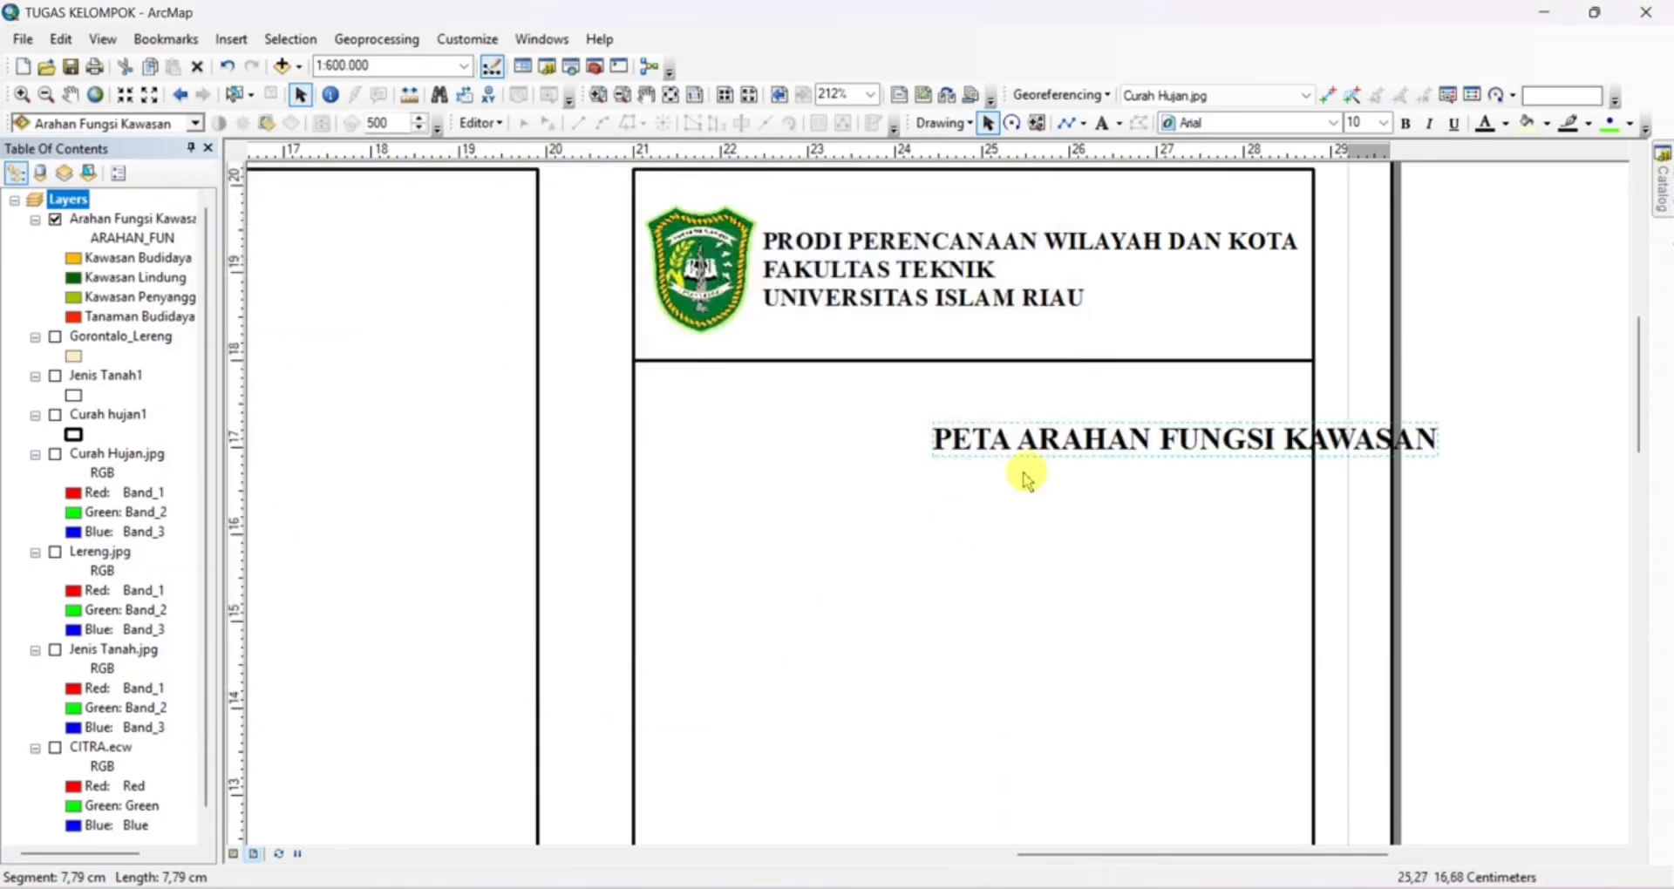
{"action": "left_click_drag", "start_coordinate": [1121, 431], "coordinate": [915, 409]}
Draw a second horizontal line across the side rectangle just below the map title
{"action": "left_click", "coordinate": [243, 474]}
{"action": "mouse_move", "coordinate": [243, 474]}
{"action": "left_mouse_down"}
{"action": "mouse_move", "coordinate": [245, 454]}
{"action": "mouse_move", "coordinate": [411, 467]}
{"action": "left_mouse_up"}
{"action": "left_click", "coordinate": [1067, 123]}
{"action": "left_click", "coordinate": [631, 454]}
{"action": "double_click", "coordinate": [1315, 454]}
Insert the eight-pointed star north arrow with N, E, S and W letters and place it in the side panel below the map title
{"action": "left_click", "coordinate": [230, 39]}
{"action": "left_click", "coordinate": [266, 214]}
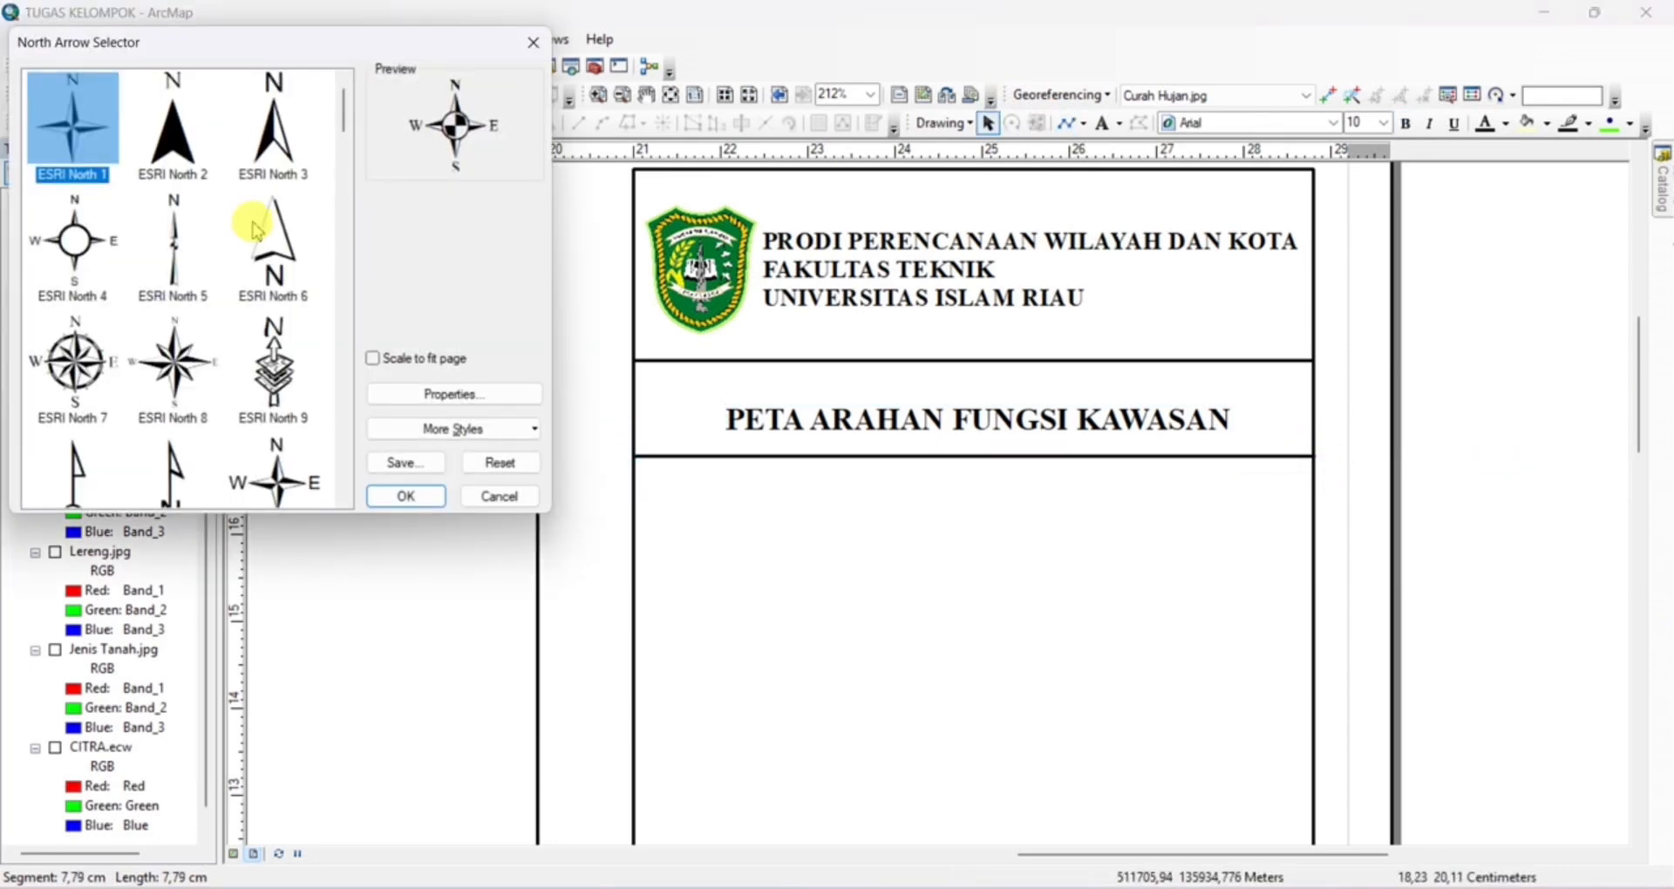
{"action": "scroll", "coordinate": [256, 231], "scroll_direction": "down", "scroll_amount": 1}
{"action": "left_click", "coordinate": [218, 279]}
{"action": "left_click", "coordinate": [406, 496]}
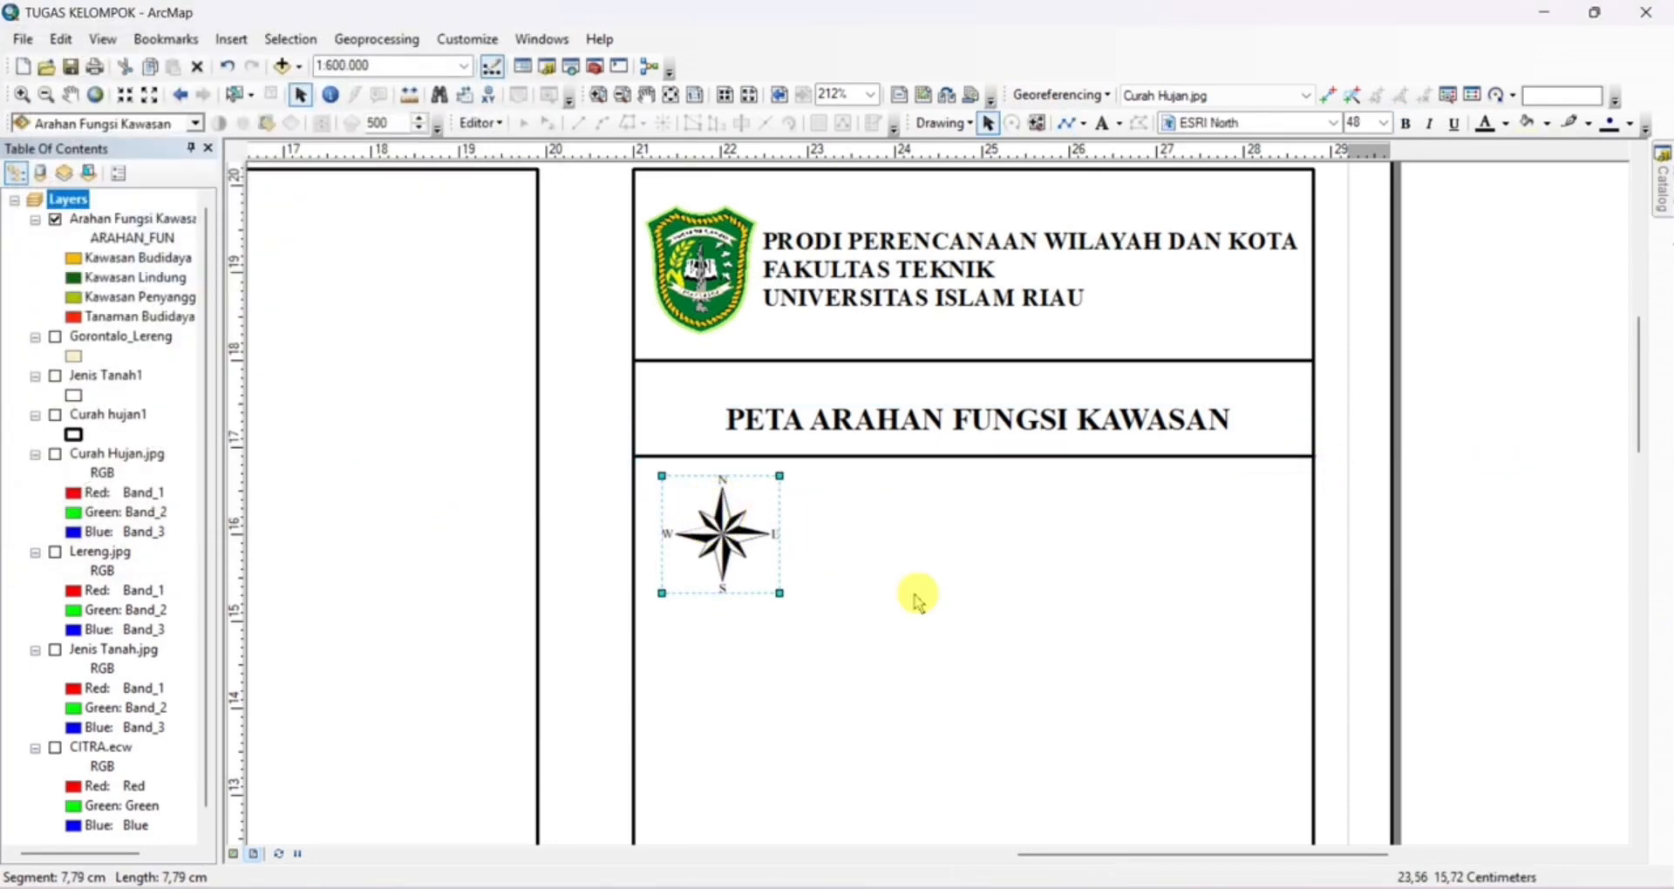
{"action": "left_click_drag", "start_coordinate": [914, 595], "coordinate": [851, 401]}
{"action": "left_click_drag", "start_coordinate": [653, 334], "coordinate": [658, 344]}
Add a text reading SKALA beside the north arrow and format it in bold Times New Roman
{"action": "left_click", "coordinate": [532, 175]}
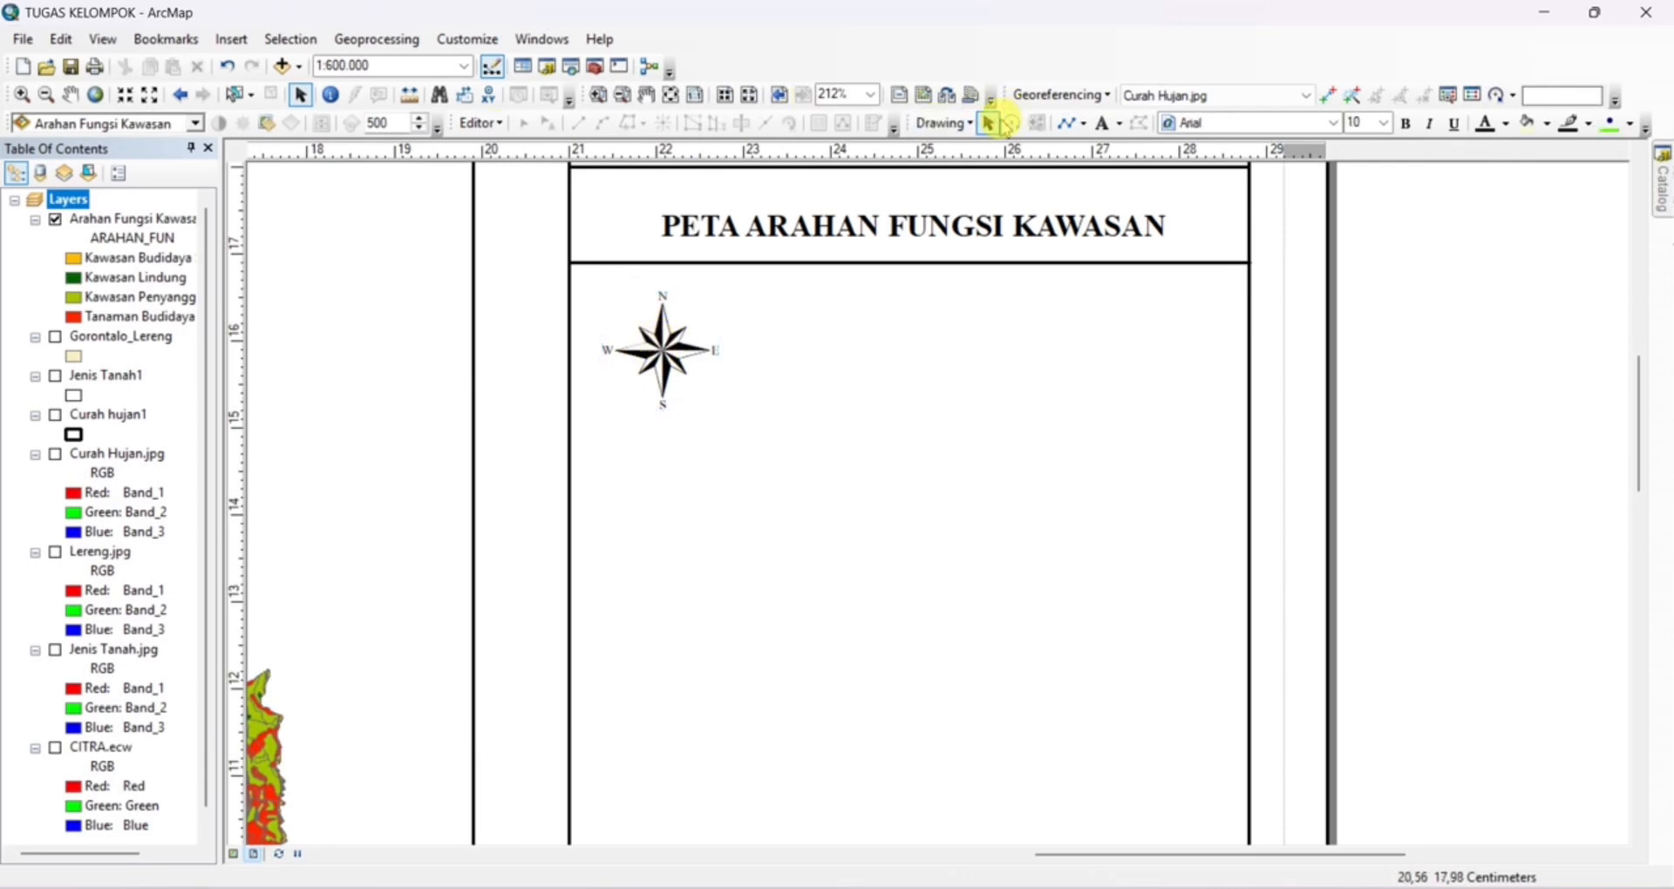
{"action": "left_click", "coordinate": [876, 333]}
{"action": "double_click", "coordinate": [835, 323]}
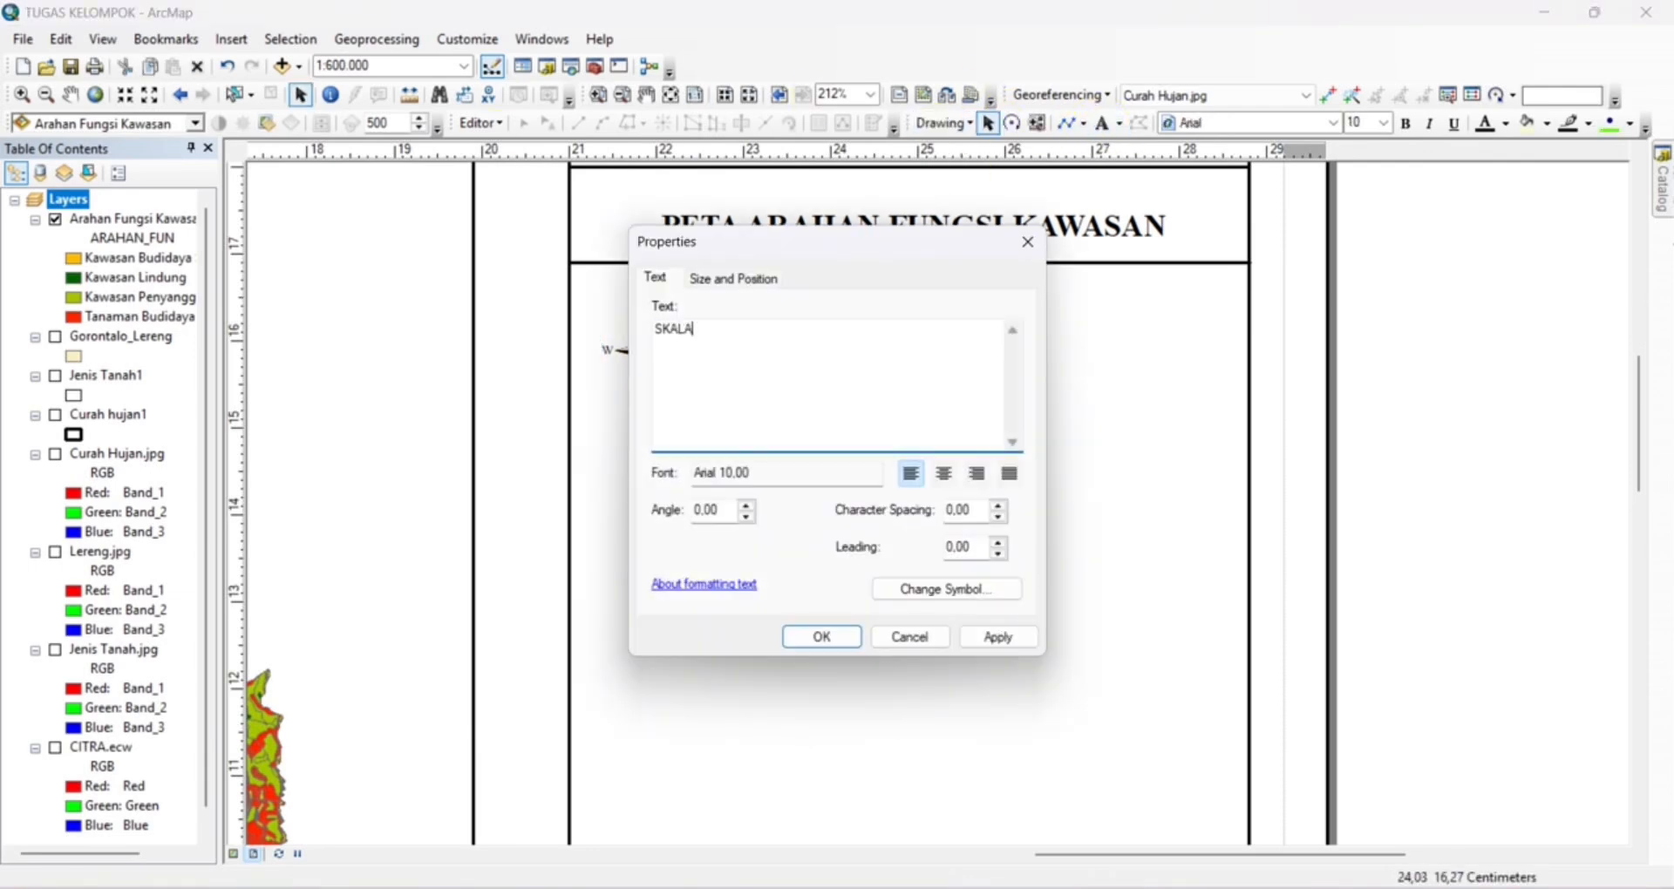
{"action": "left_click", "coordinate": [947, 589]}
{"action": "left_click", "coordinate": [629, 474]}
{"action": "left_click", "coordinate": [717, 401]}
{"action": "left_click", "coordinate": [642, 427]}
{"action": "left_click", "coordinate": [596, 680]}
{"action": "left_click", "coordinate": [828, 637]}
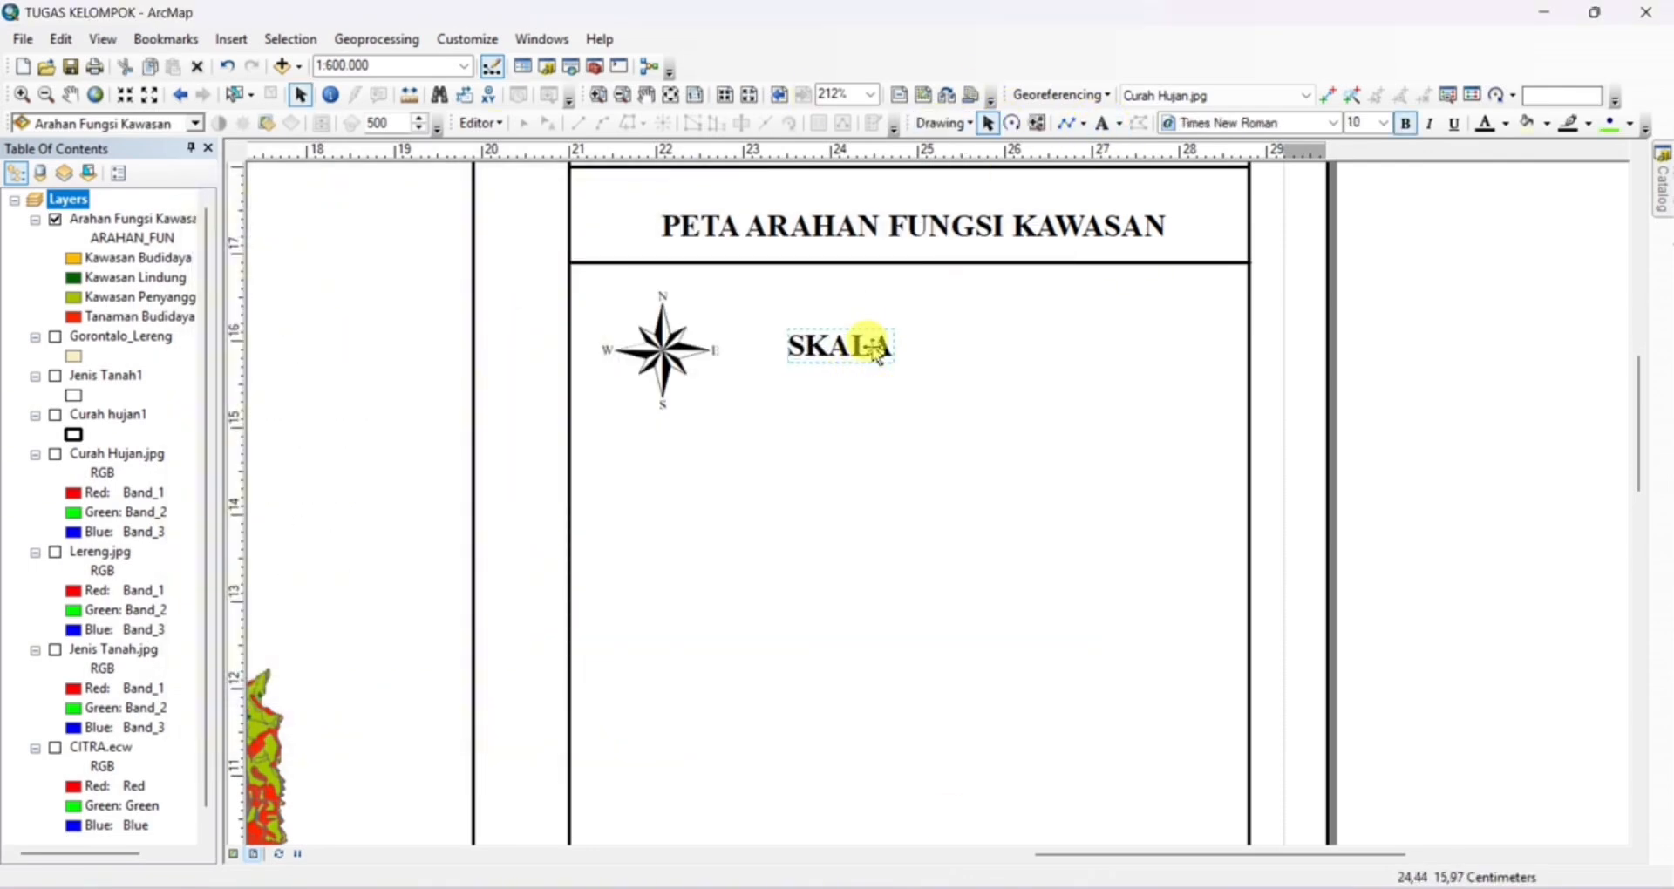
Insert the absolute scale text 1:600.000 and place it directly after the SKALA label
{"action": "left_click", "coordinate": [231, 40]}
{"action": "left_click", "coordinate": [280, 265]}
{"action": "left_click", "coordinate": [396, 490]}
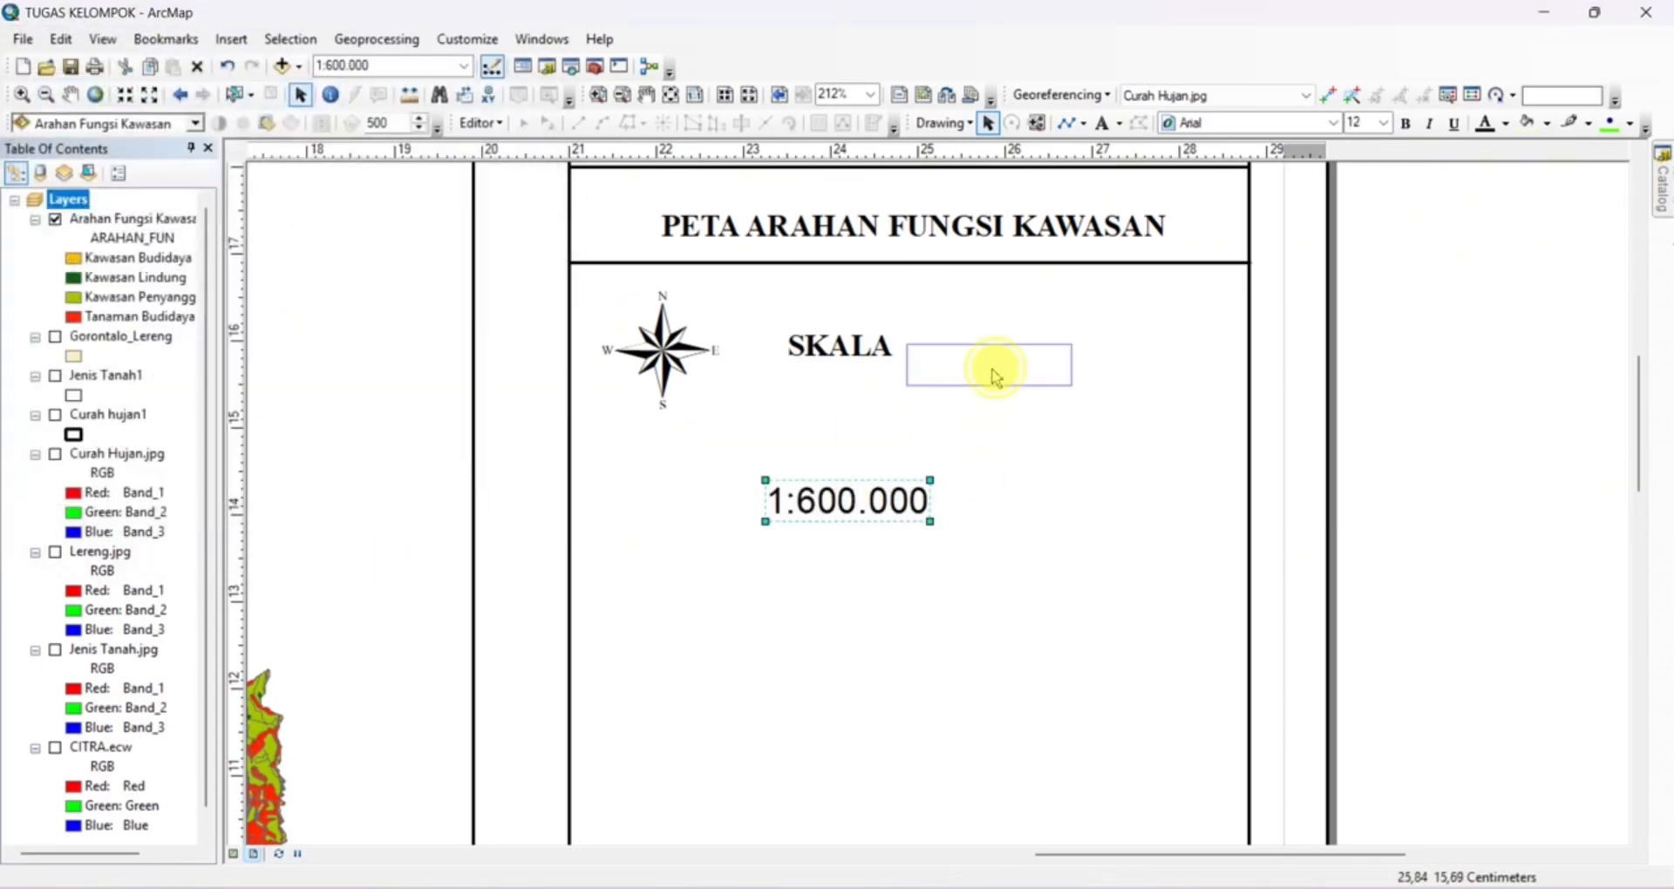
{"action": "left_click_drag", "start_coordinate": [996, 377], "coordinate": [994, 375]}
{"action": "left_click", "coordinate": [891, 408]}
Insert an alternating scale bar below the north arrow, set its text size to 10 and shrink it to fit the side panel's width
{"action": "left_click", "coordinate": [231, 40]}
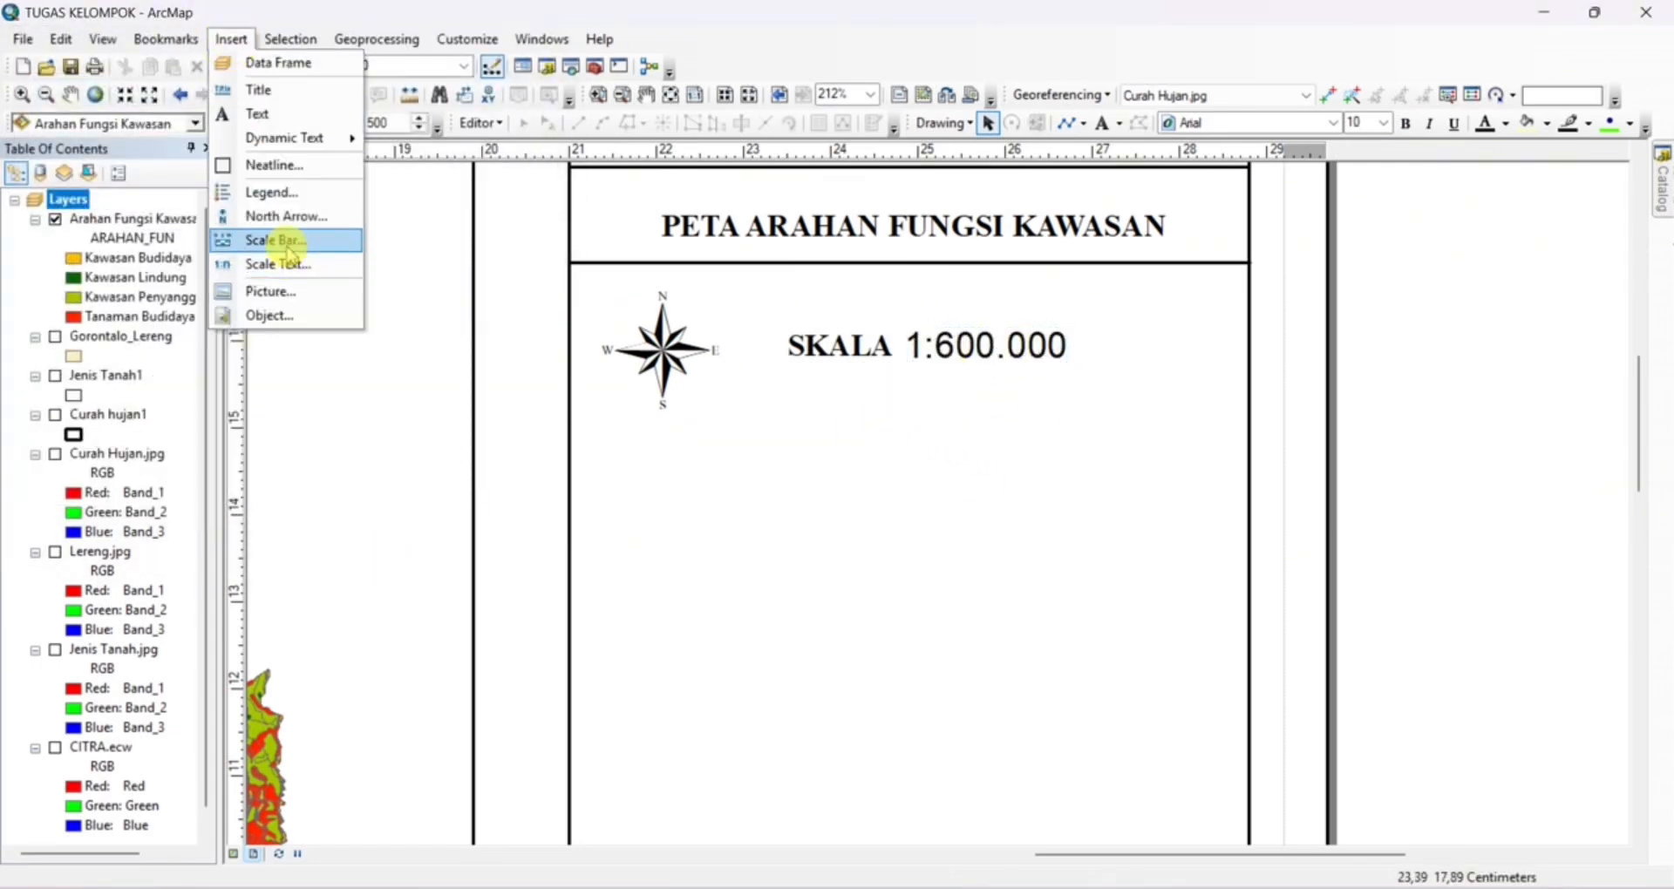
{"action": "left_click", "coordinate": [280, 242]}
{"action": "double_click", "coordinate": [128, 377]}
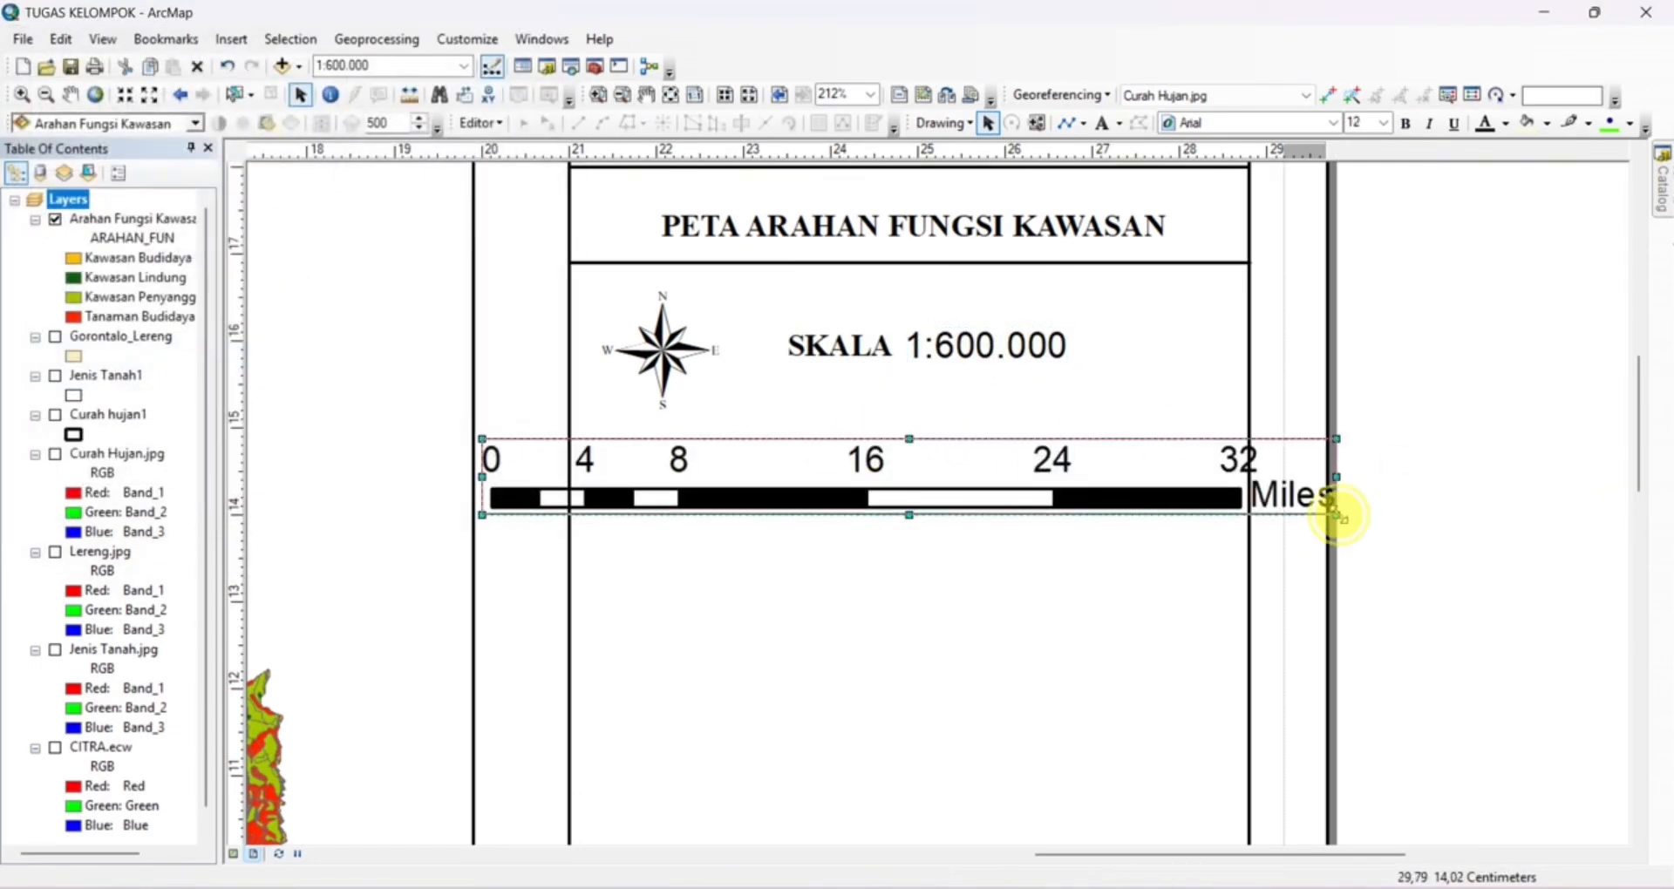
{"action": "left_click_drag", "start_coordinate": [1334, 512], "coordinate": [1221, 487]}
{"action": "left_click", "coordinate": [1383, 123]}
{"action": "left_click", "coordinate": [1367, 181]}
{"action": "left_click", "coordinate": [1383, 123]}
{"action": "left_click", "coordinate": [1368, 159]}
{"action": "left_click_drag", "start_coordinate": [1087, 494], "coordinate": [1123, 494]}
{"action": "left_click_drag", "start_coordinate": [1257, 486], "coordinate": [1261, 488]}
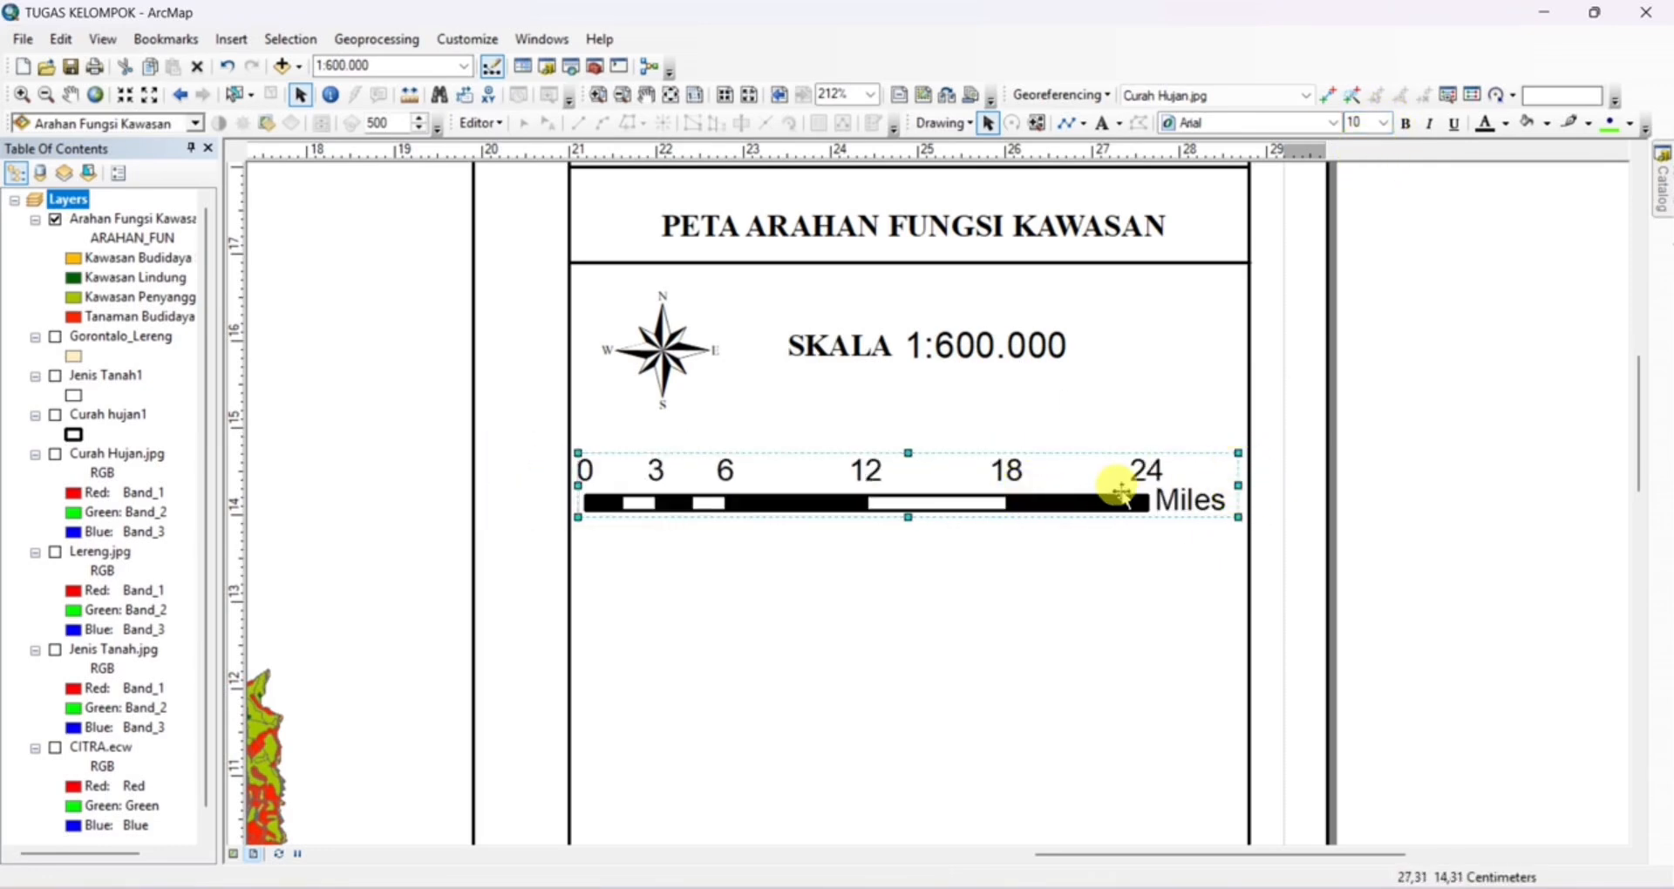
Change the scale bar's division units to Kilometers and its unit label to KM
{"action": "right_click", "coordinate": [1116, 486]}
{"action": "left_click", "coordinate": [1156, 863]}
{"action": "left_click", "coordinate": [650, 224]}
{"action": "left_click", "coordinate": [773, 494]}
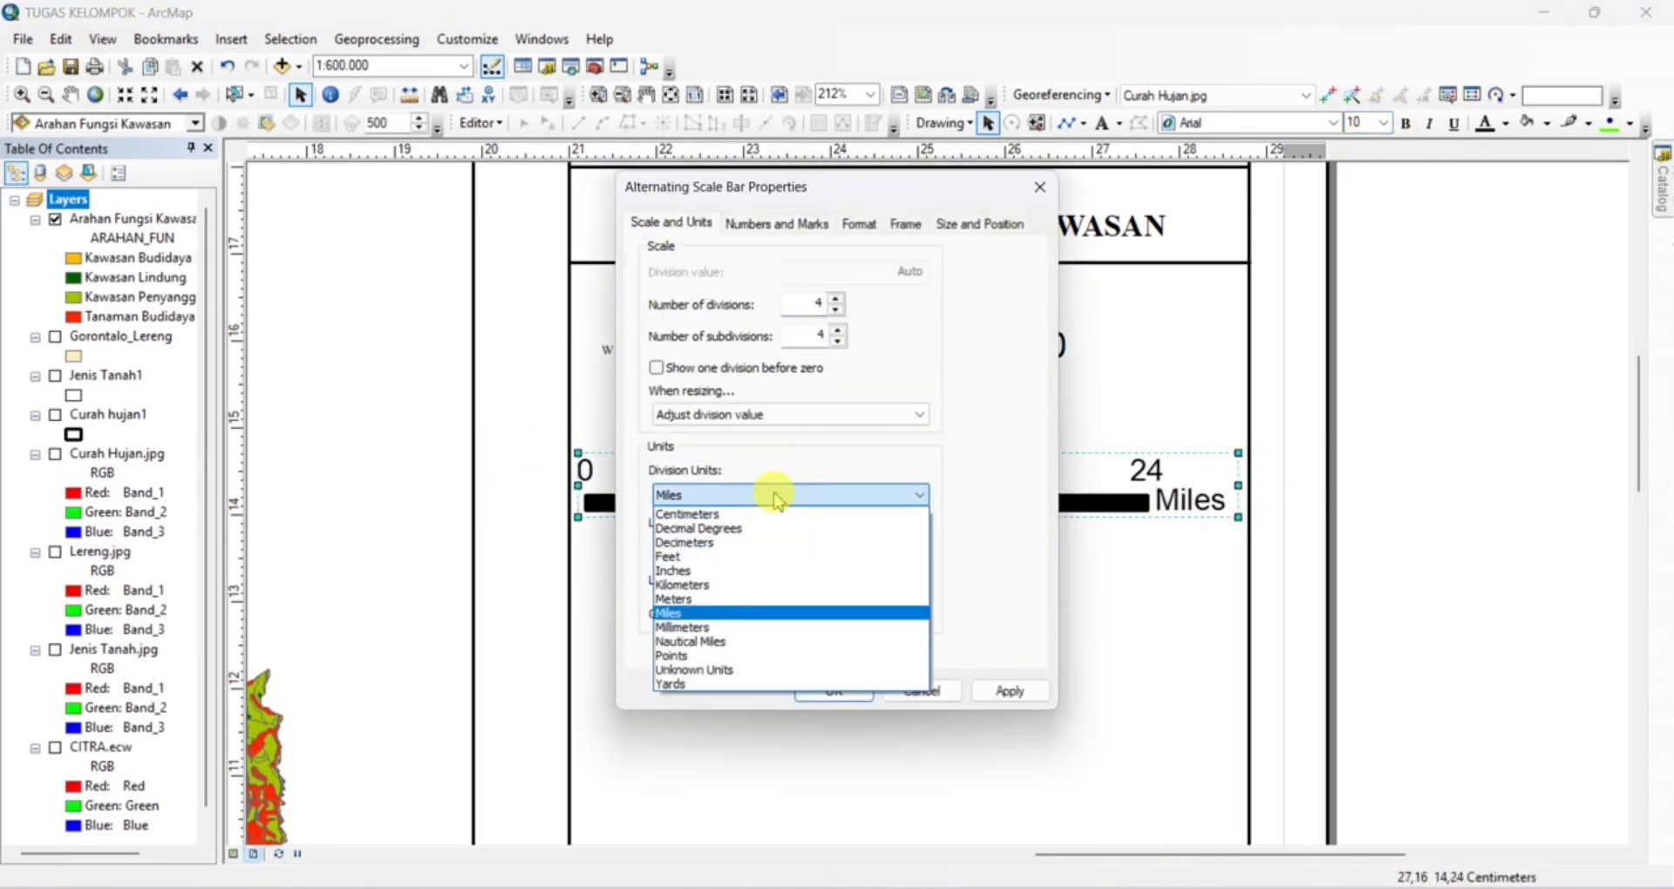
{"action": "left_click", "coordinate": [732, 579]}
{"action": "double_click", "coordinate": [733, 579]}
{"action": "type", "text": "KM"}
{"action": "left_click", "coordinate": [833, 691]}
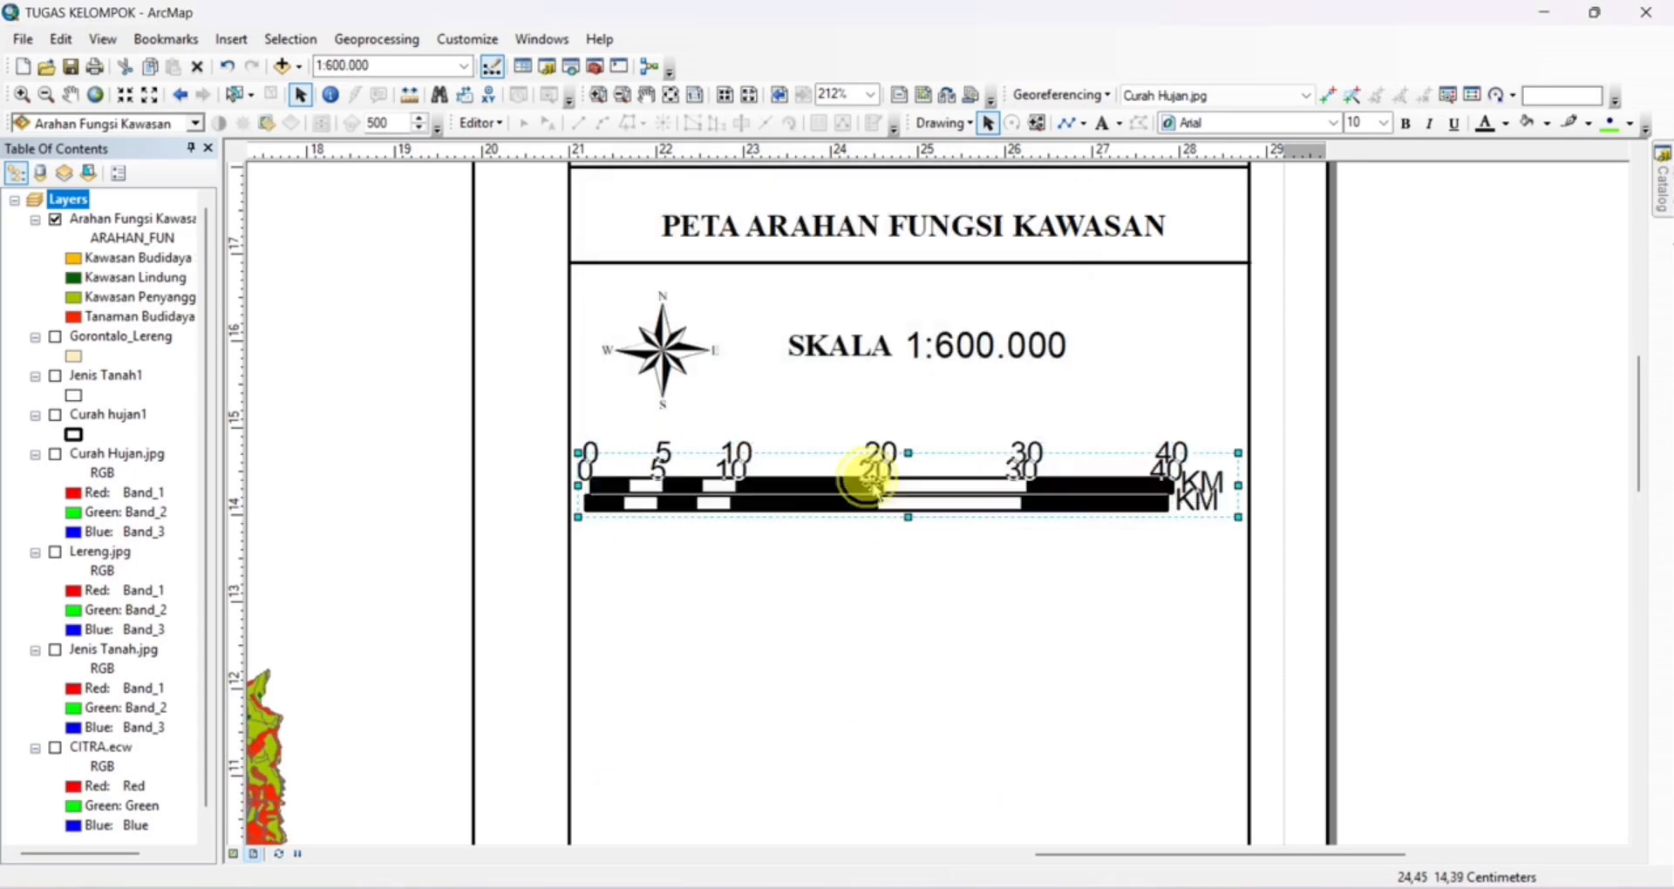
Draw a horizontal line about 7.8 cm long across the side panel below the scale bar, following a guide at about 14 cm
{"action": "left_click", "coordinate": [238, 509]}
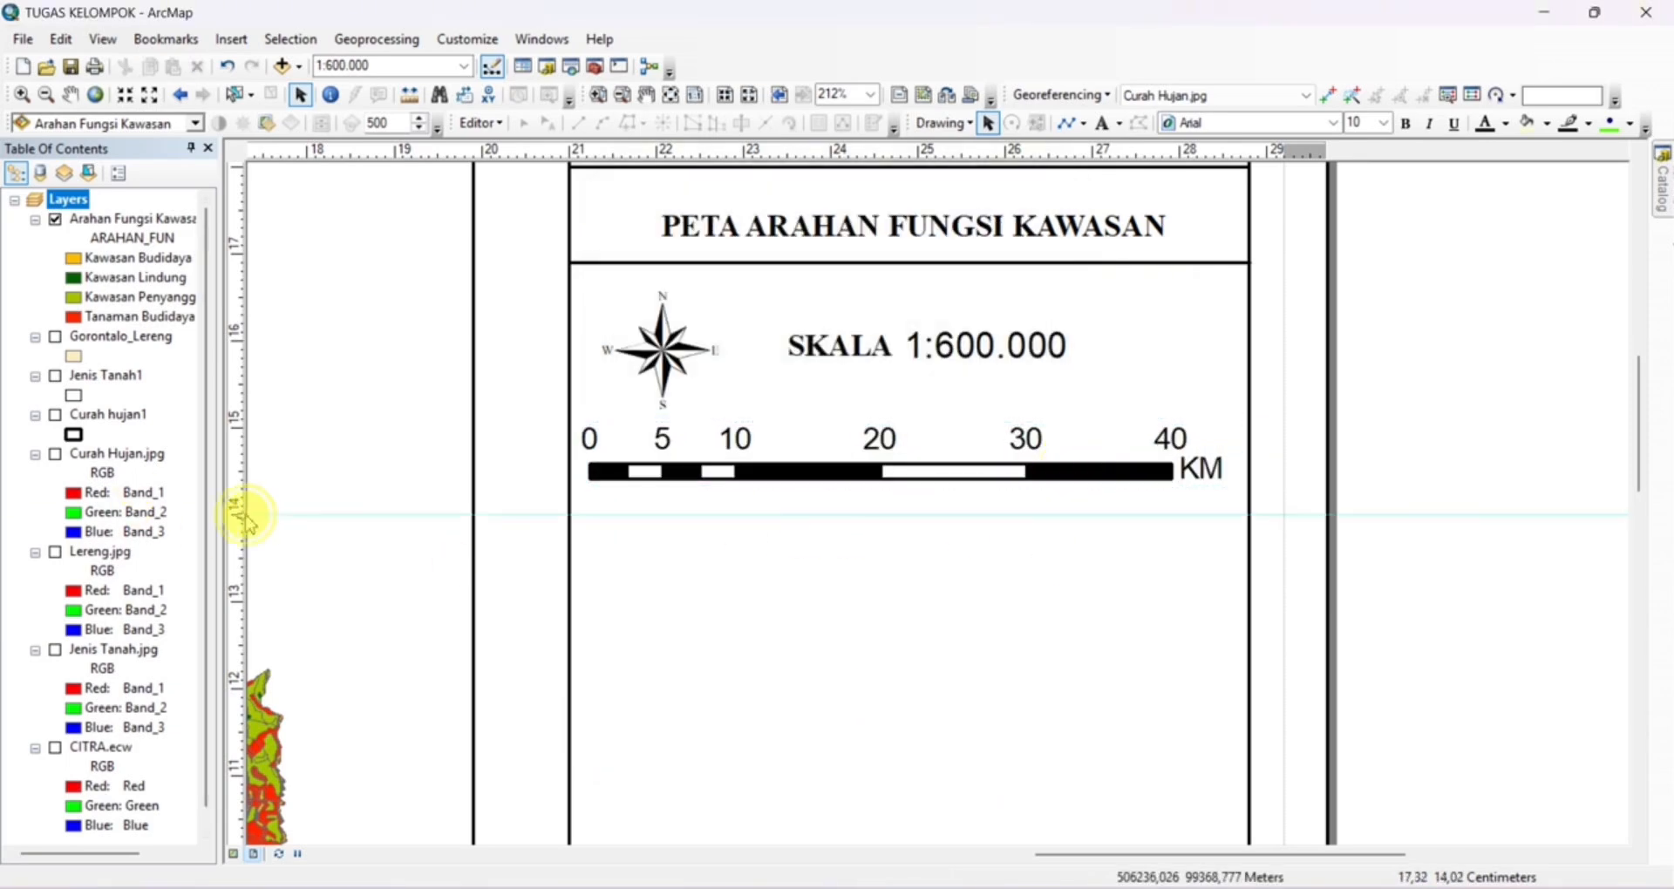
{"action": "left_click", "coordinate": [571, 508]}
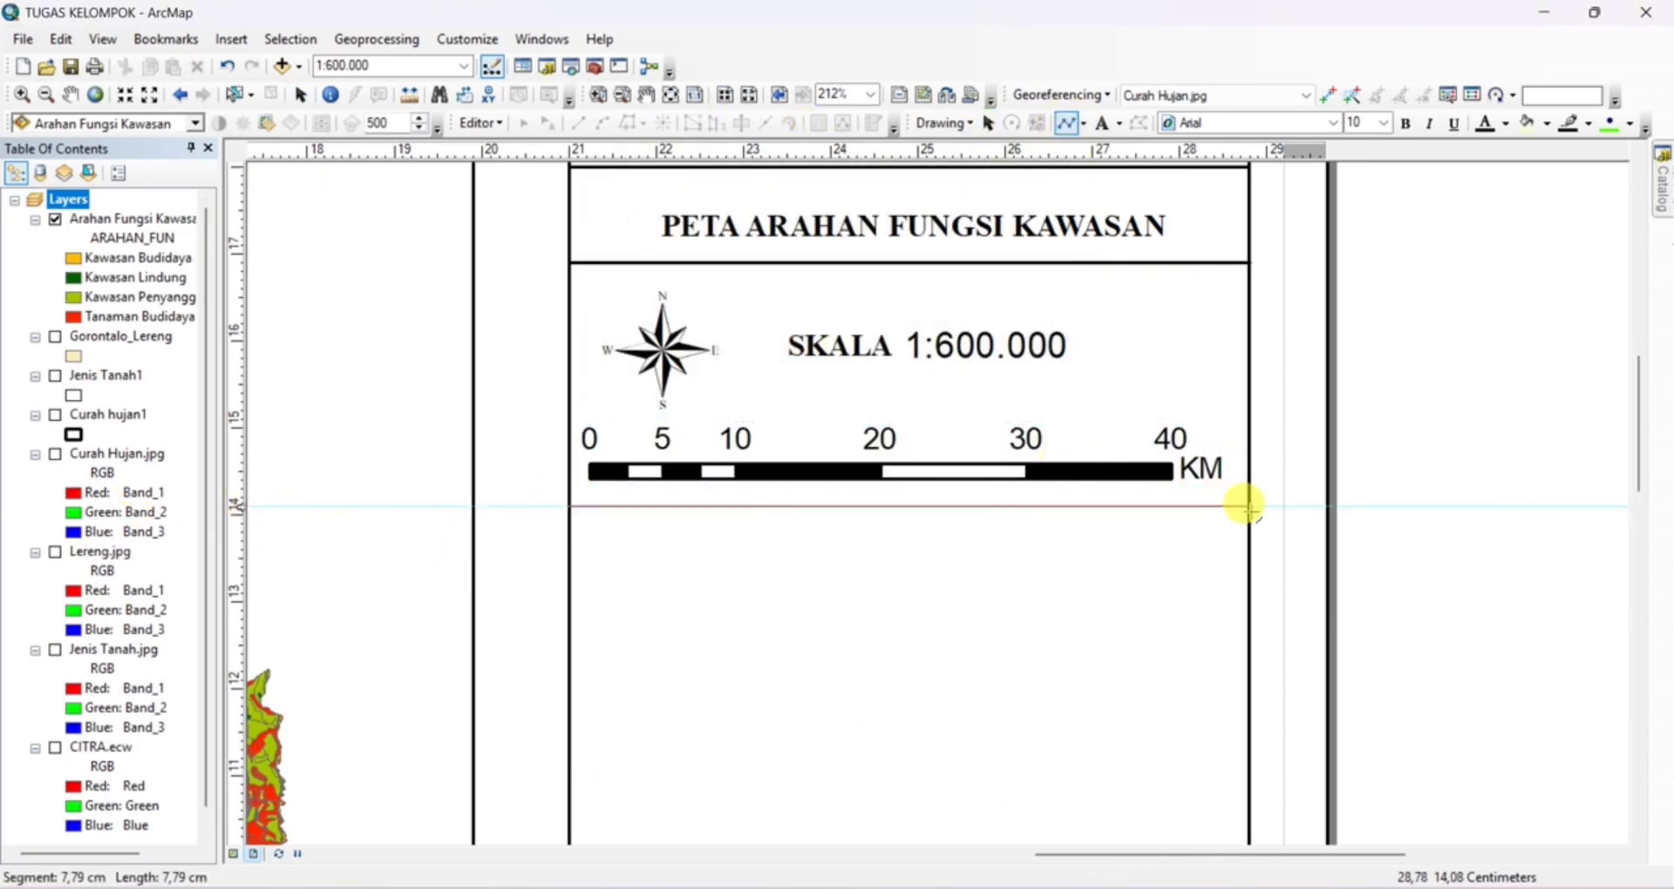
{"action": "double_click", "coordinate": [1246, 508]}
Insert a legend for the Arahan Fungsi Kawasan layer titled Legenda in Times New Roman and place it below the scale bar's dividing line
{"action": "scroll", "coordinate": [1118, 534], "scroll_direction": "down", "scroll_amount": 1}
{"action": "scroll", "coordinate": [1118, 534], "scroll_direction": "down", "scroll_amount": 3}
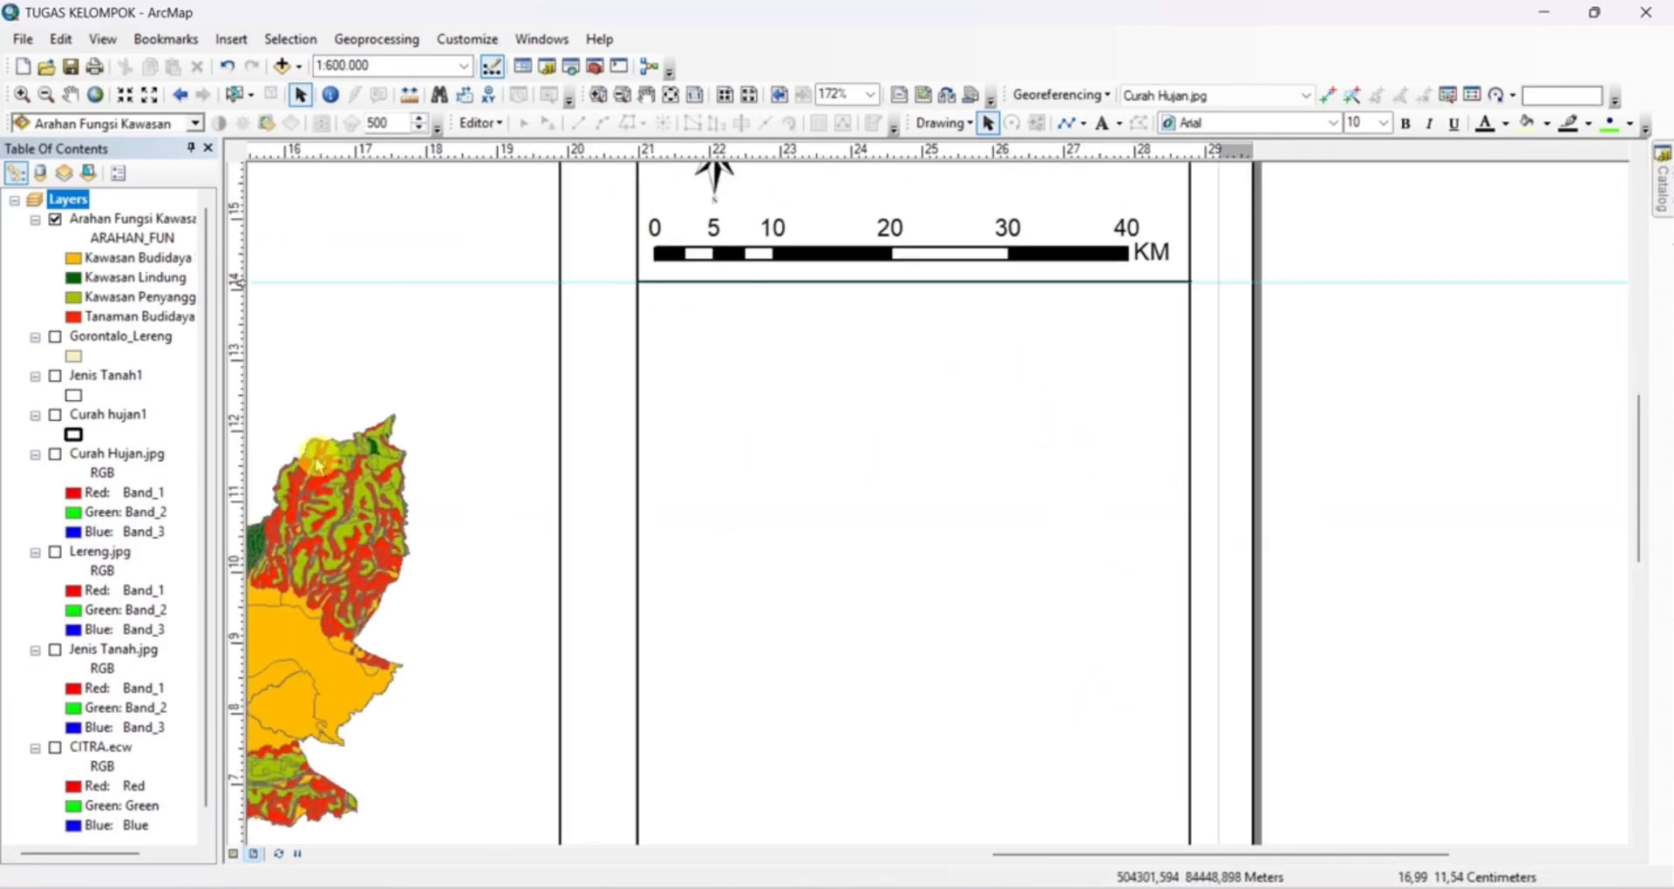
{"action": "scroll", "coordinate": [1081, 645], "scroll_direction": "down", "scroll_amount": 1}
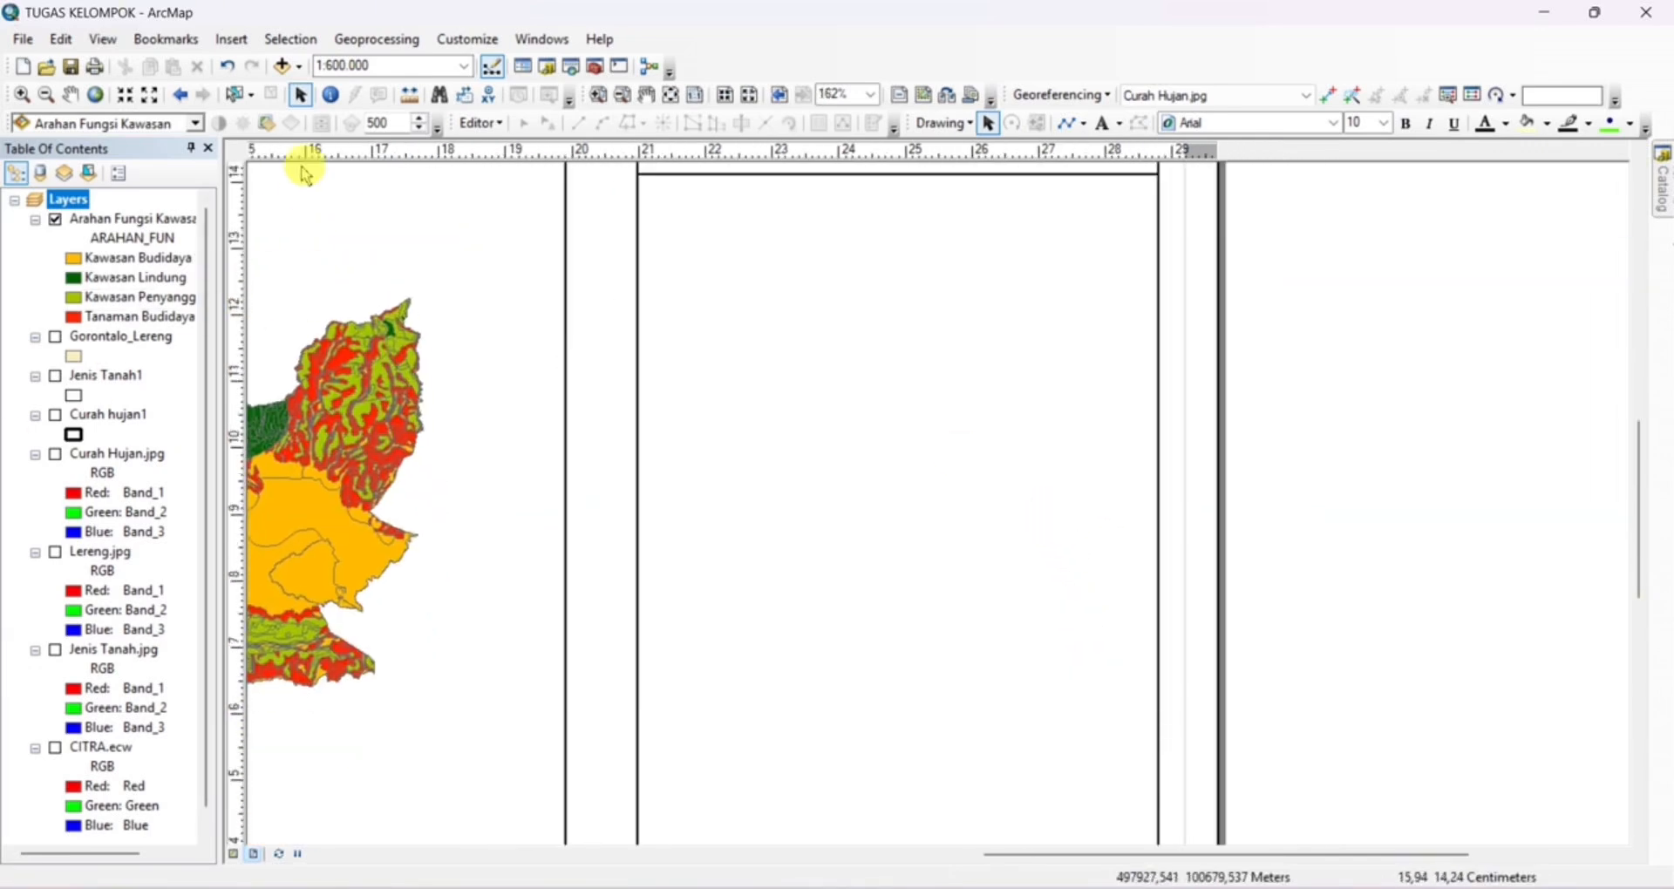
{"action": "left_click", "coordinate": [231, 39]}
{"action": "left_click", "coordinate": [287, 193]}
{"action": "left_click", "coordinate": [1006, 654]}
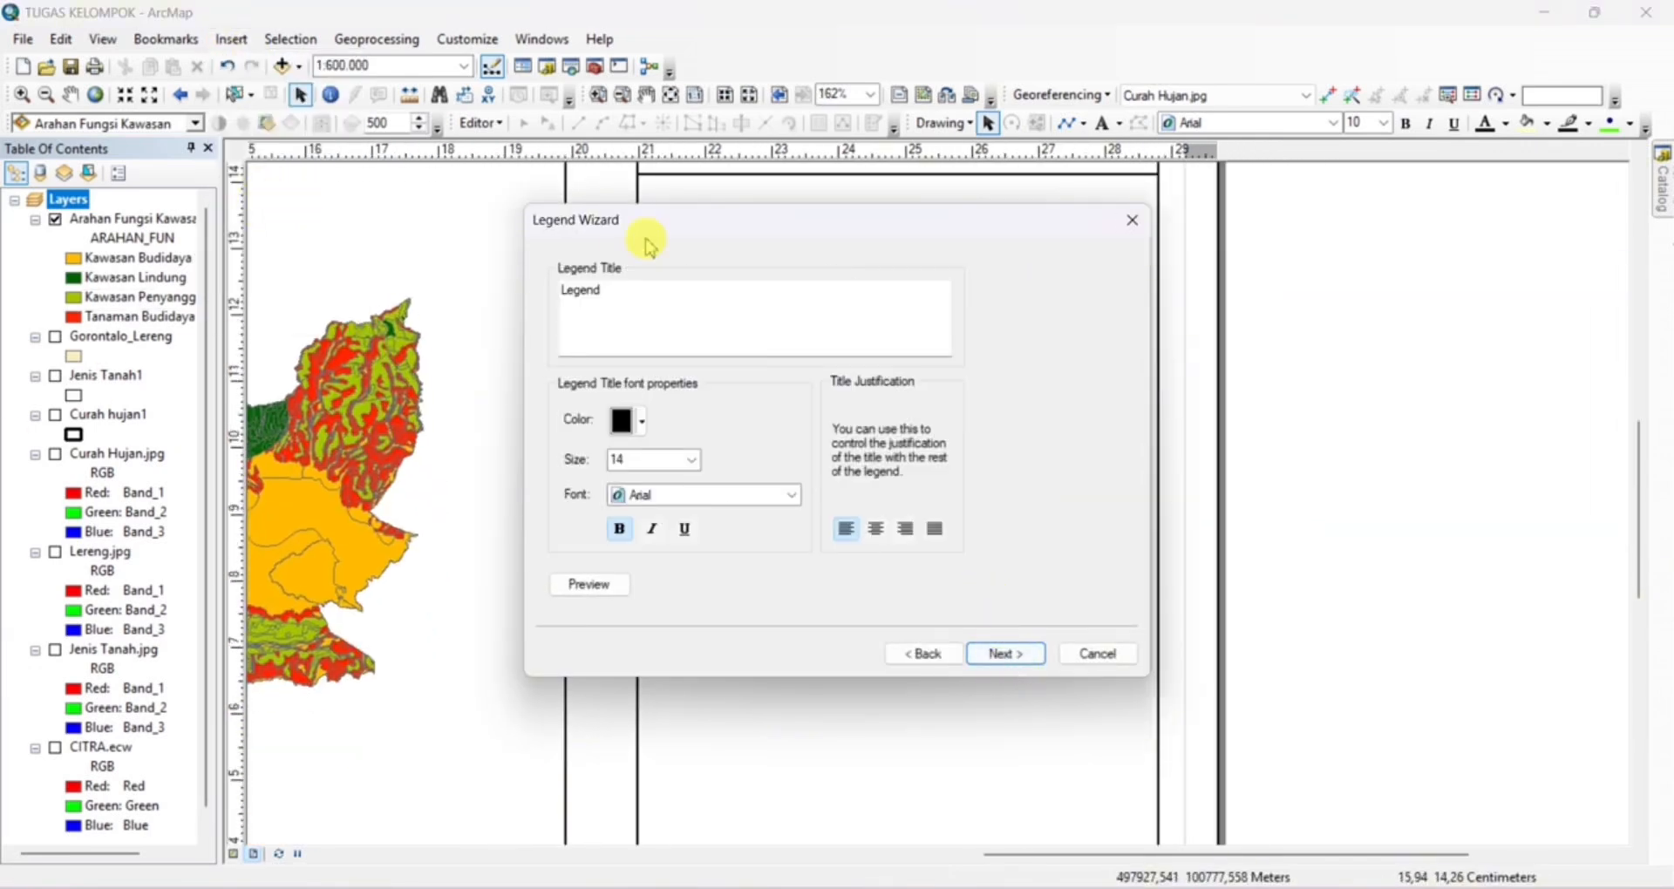
{"action": "left_click", "coordinate": [634, 300]}
{"action": "left_click", "coordinate": [791, 494]}
{"action": "scroll", "coordinate": [729, 523], "scroll_direction": "down", "scroll_amount": 10}
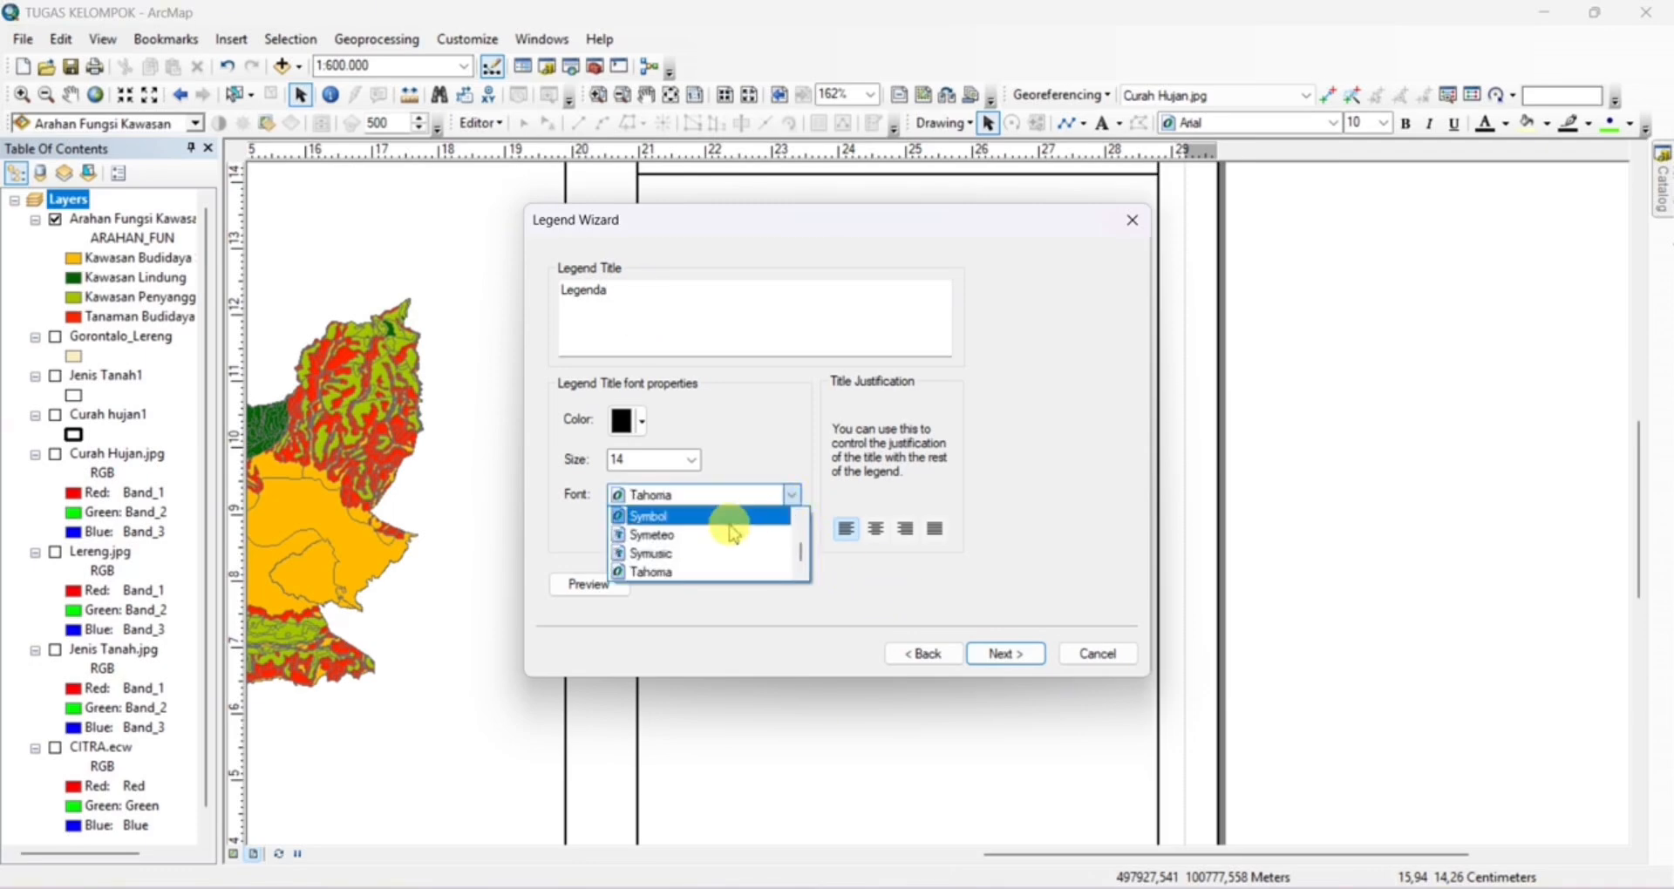
{"action": "left_click", "coordinate": [702, 573]}
{"action": "left_click", "coordinate": [1029, 660]}
{"action": "left_click", "coordinate": [1027, 660]}
{"action": "left_click", "coordinate": [1025, 660]}
{"action": "left_click", "coordinate": [1025, 660]}
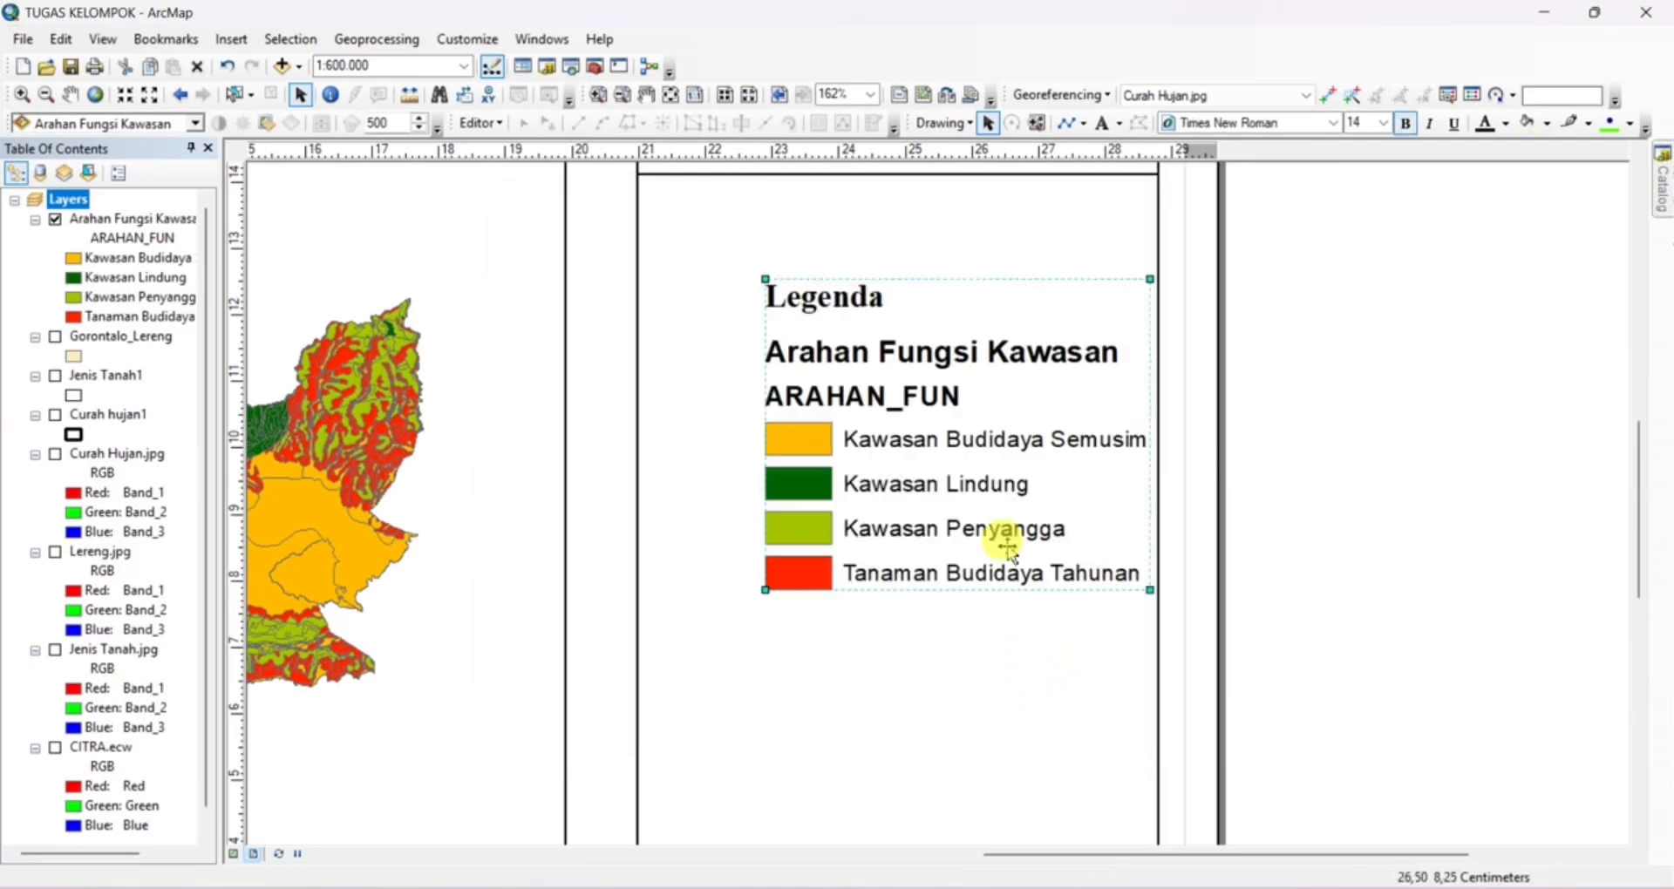
{"action": "left_click_drag", "start_coordinate": [1012, 474], "coordinate": [920, 416]}
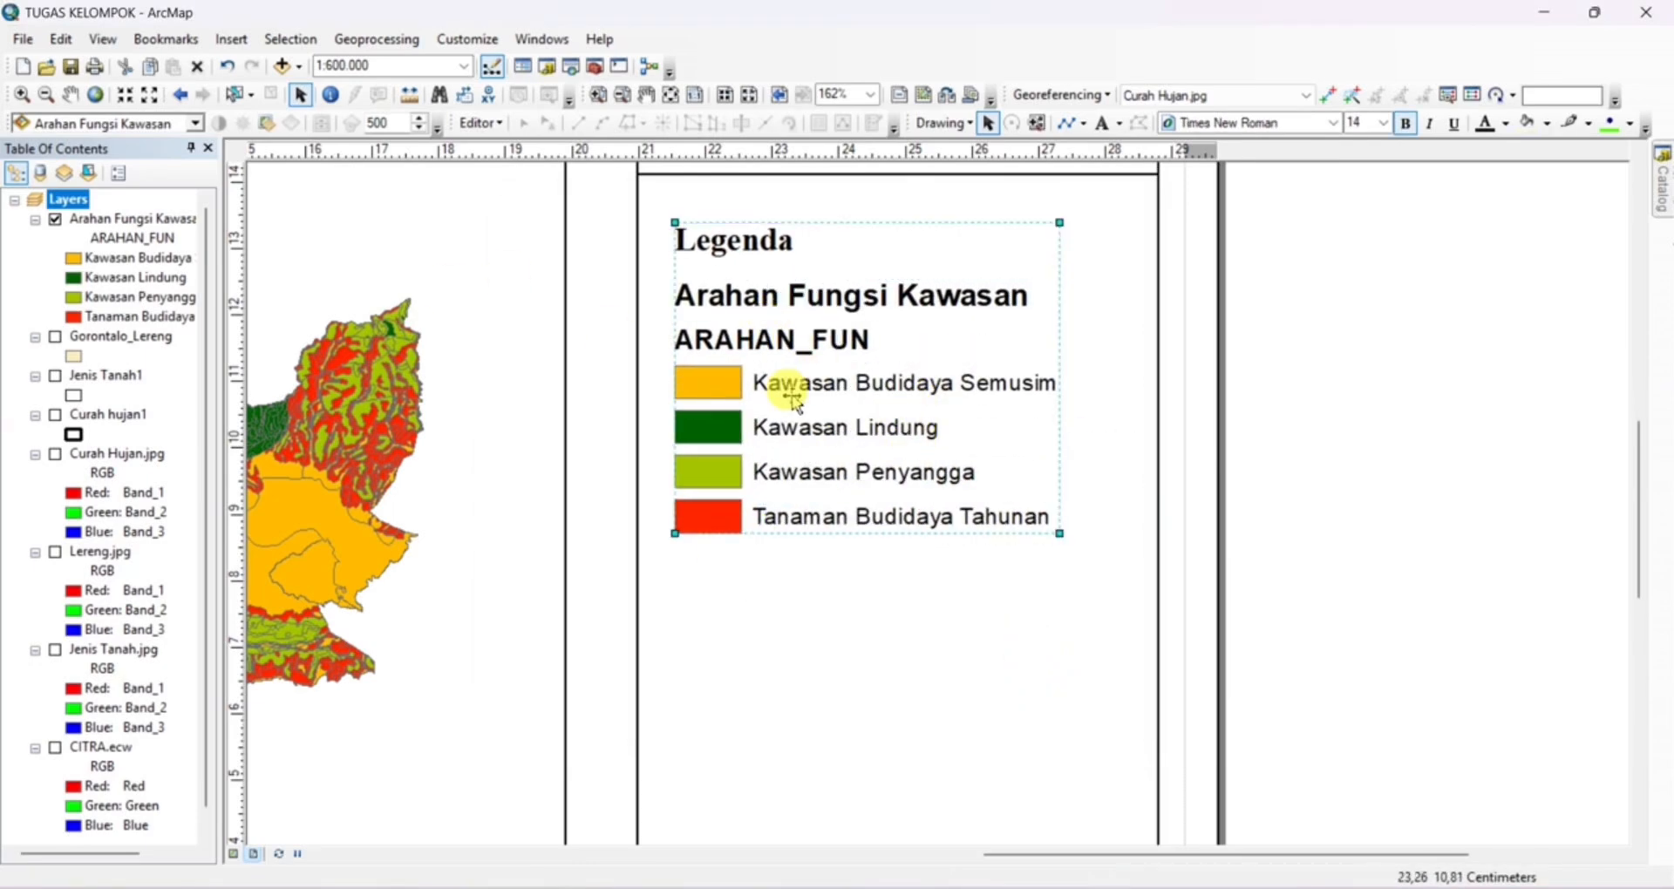
{"action": "double_click", "coordinate": [133, 239]}
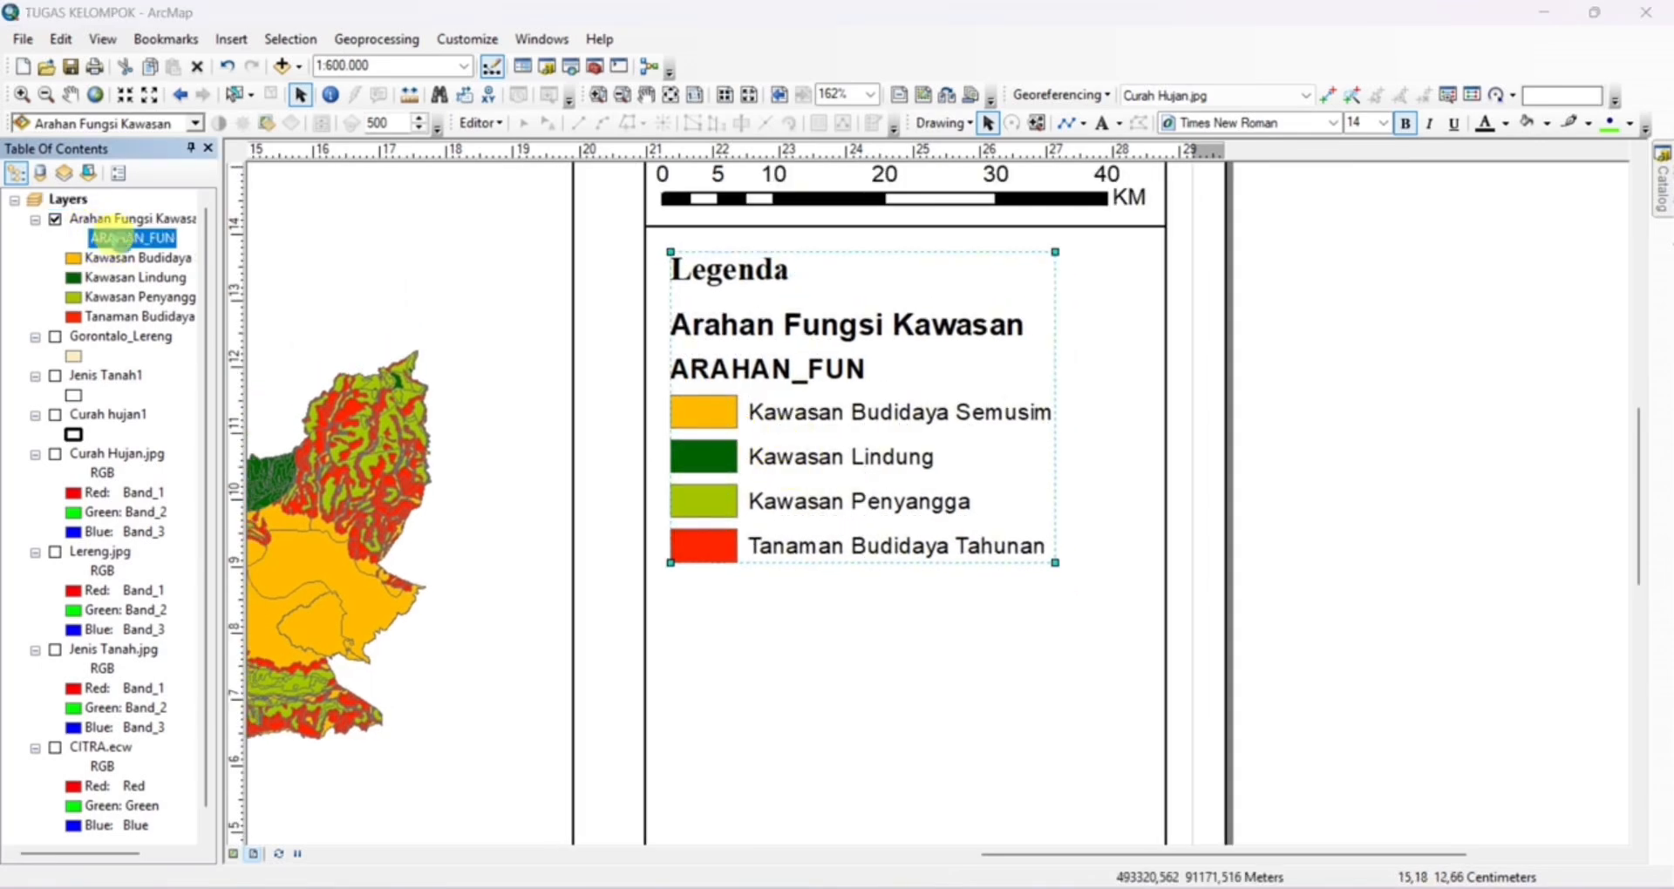
{"action": "left_click", "coordinate": [1187, 157]}
{"action": "right_click", "coordinate": [851, 375]}
{"action": "left_click", "coordinate": [964, 750]}
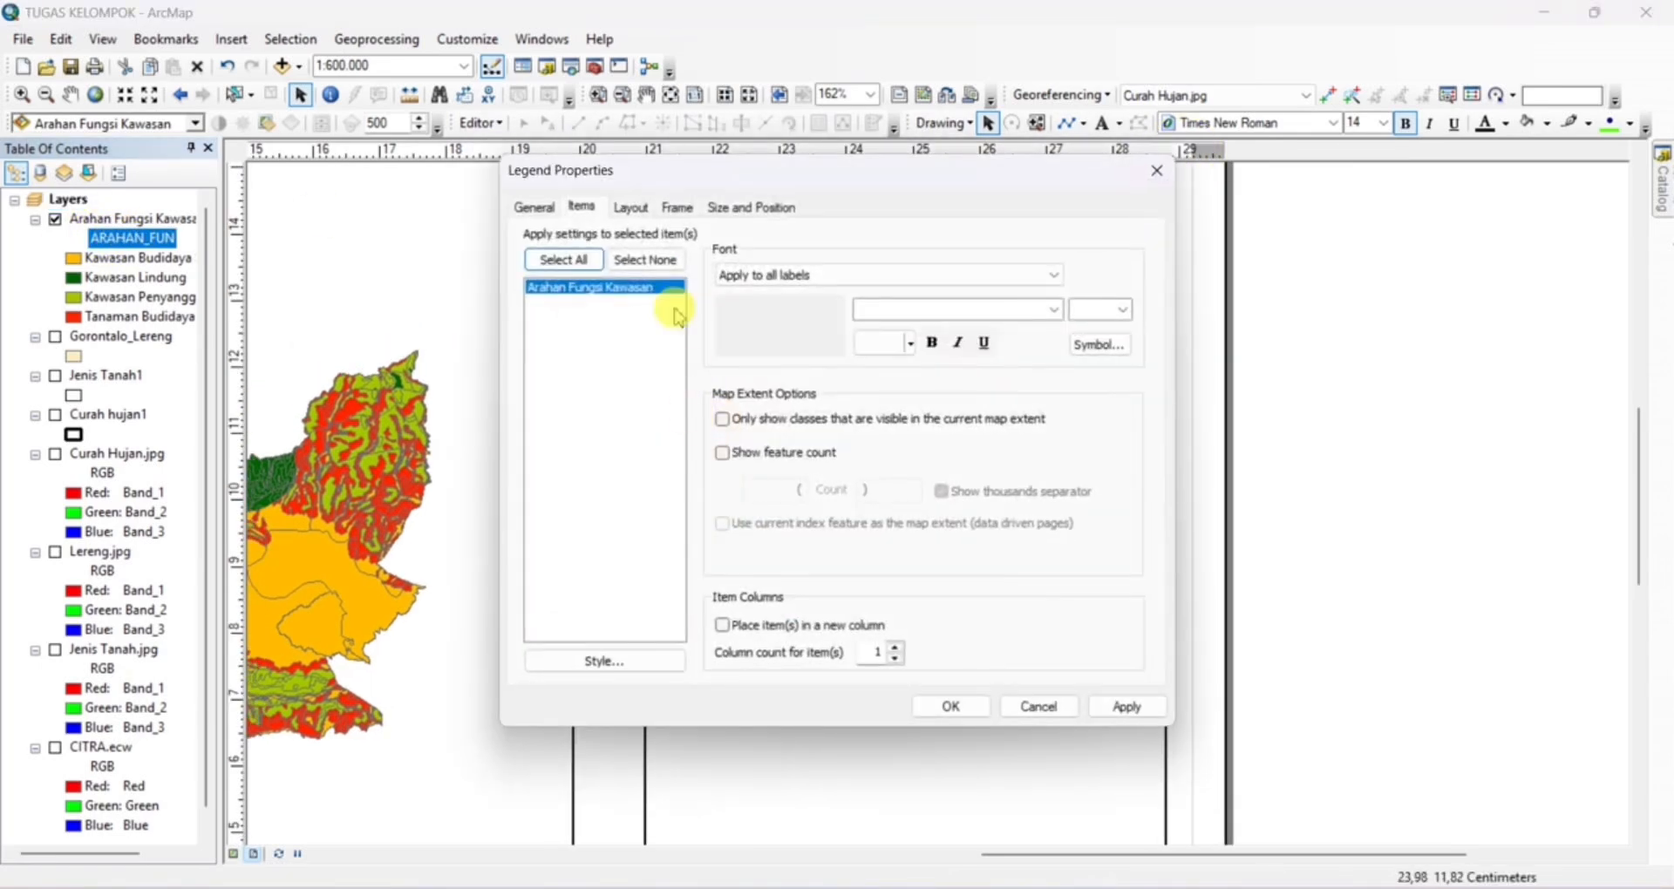
{"action": "left_click", "coordinate": [535, 207]}
{"action": "left_click", "coordinate": [751, 207]}
{"action": "left_click", "coordinate": [1157, 171]}
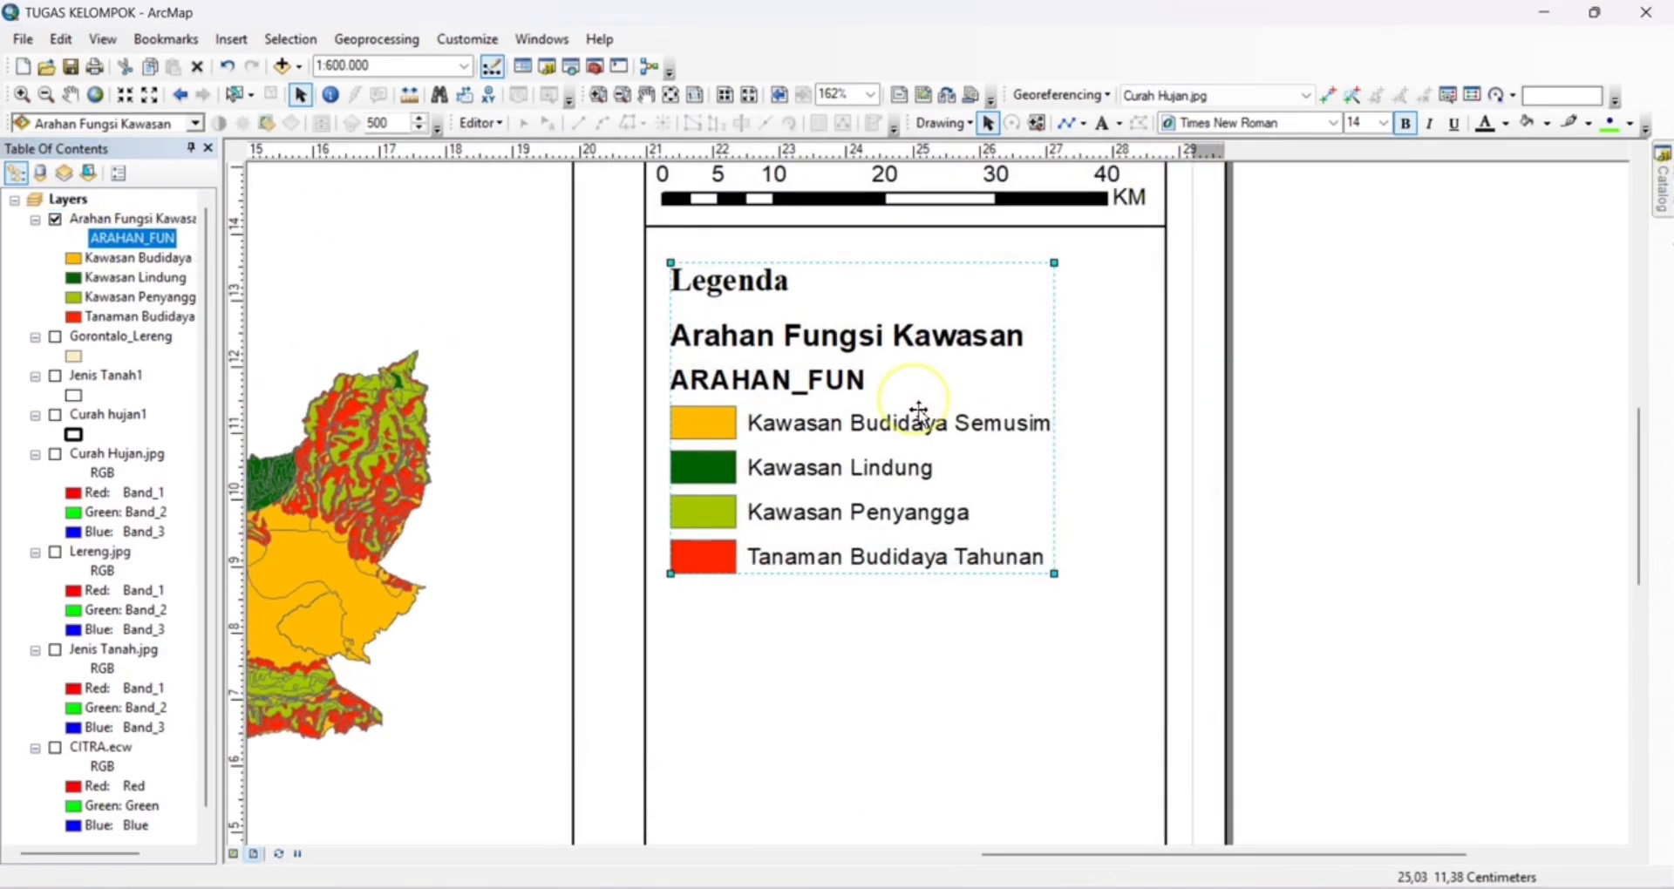
Draw a horizontal line about 7.8 cm long across the side panel just below the legend, using a temporary guide
{"action": "left_click", "coordinate": [686, 97]}
{"action": "scroll", "coordinate": [1121, 535], "scroll_direction": "up", "scroll_amount": 4}
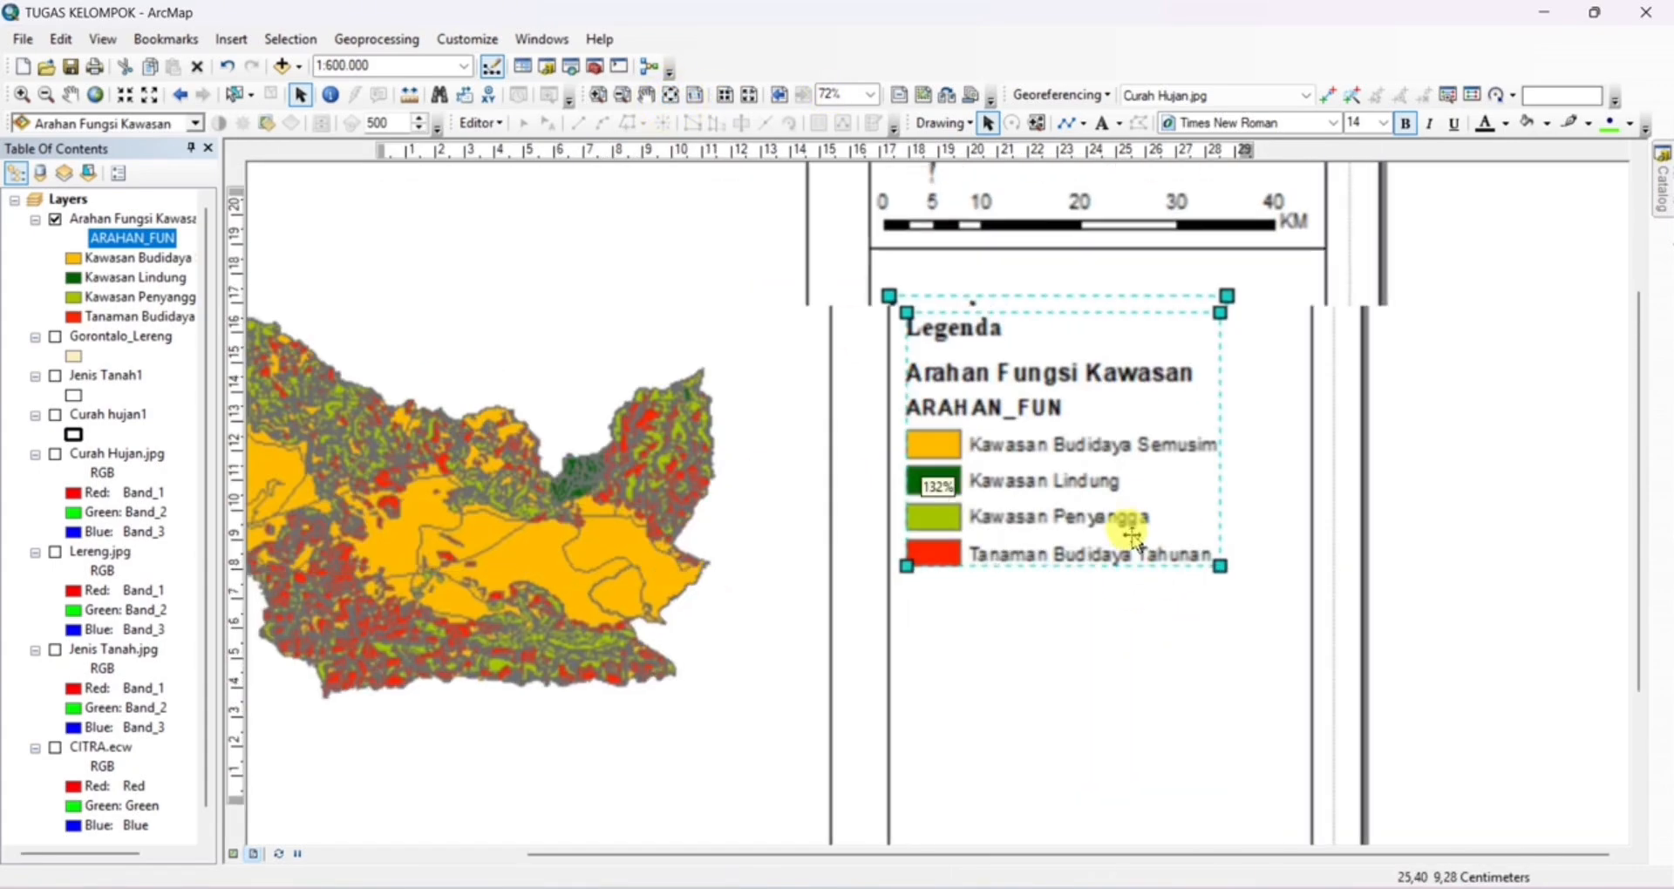
{"action": "left_click", "coordinate": [242, 579]}
{"action": "left_click", "coordinate": [1067, 122]}
{"action": "scroll", "coordinate": [845, 571], "scroll_direction": "up", "scroll_amount": 3}
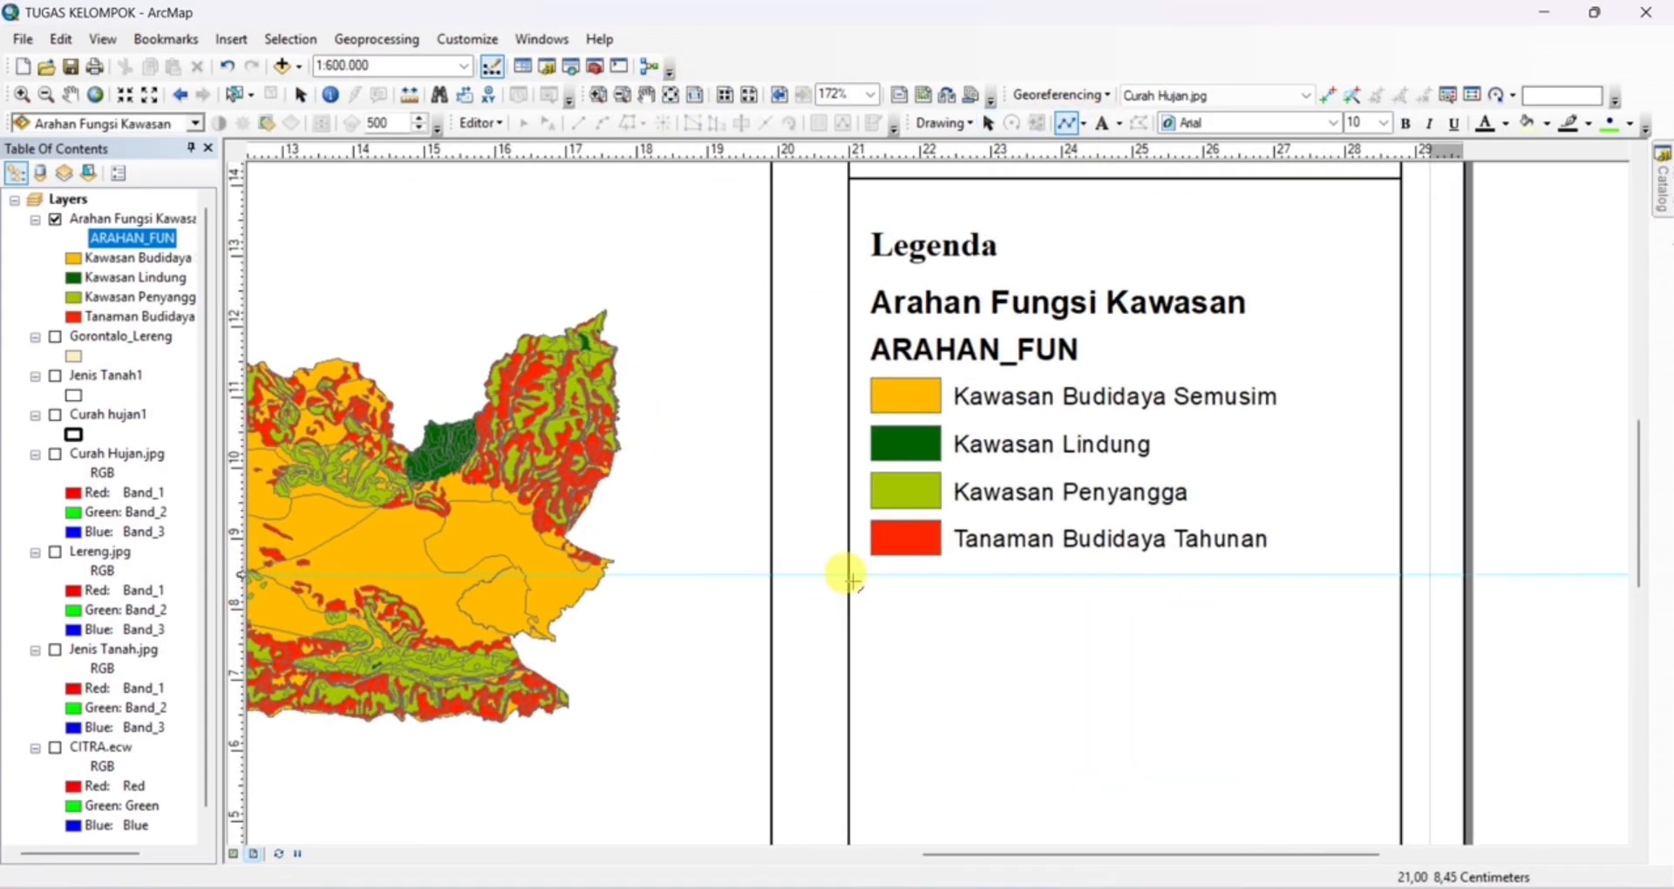
{"action": "left_click", "coordinate": [849, 573]}
{"action": "double_click", "coordinate": [1531, 575]}
{"action": "right_click", "coordinate": [236, 575]}
{"action": "left_click", "coordinate": [296, 591]}
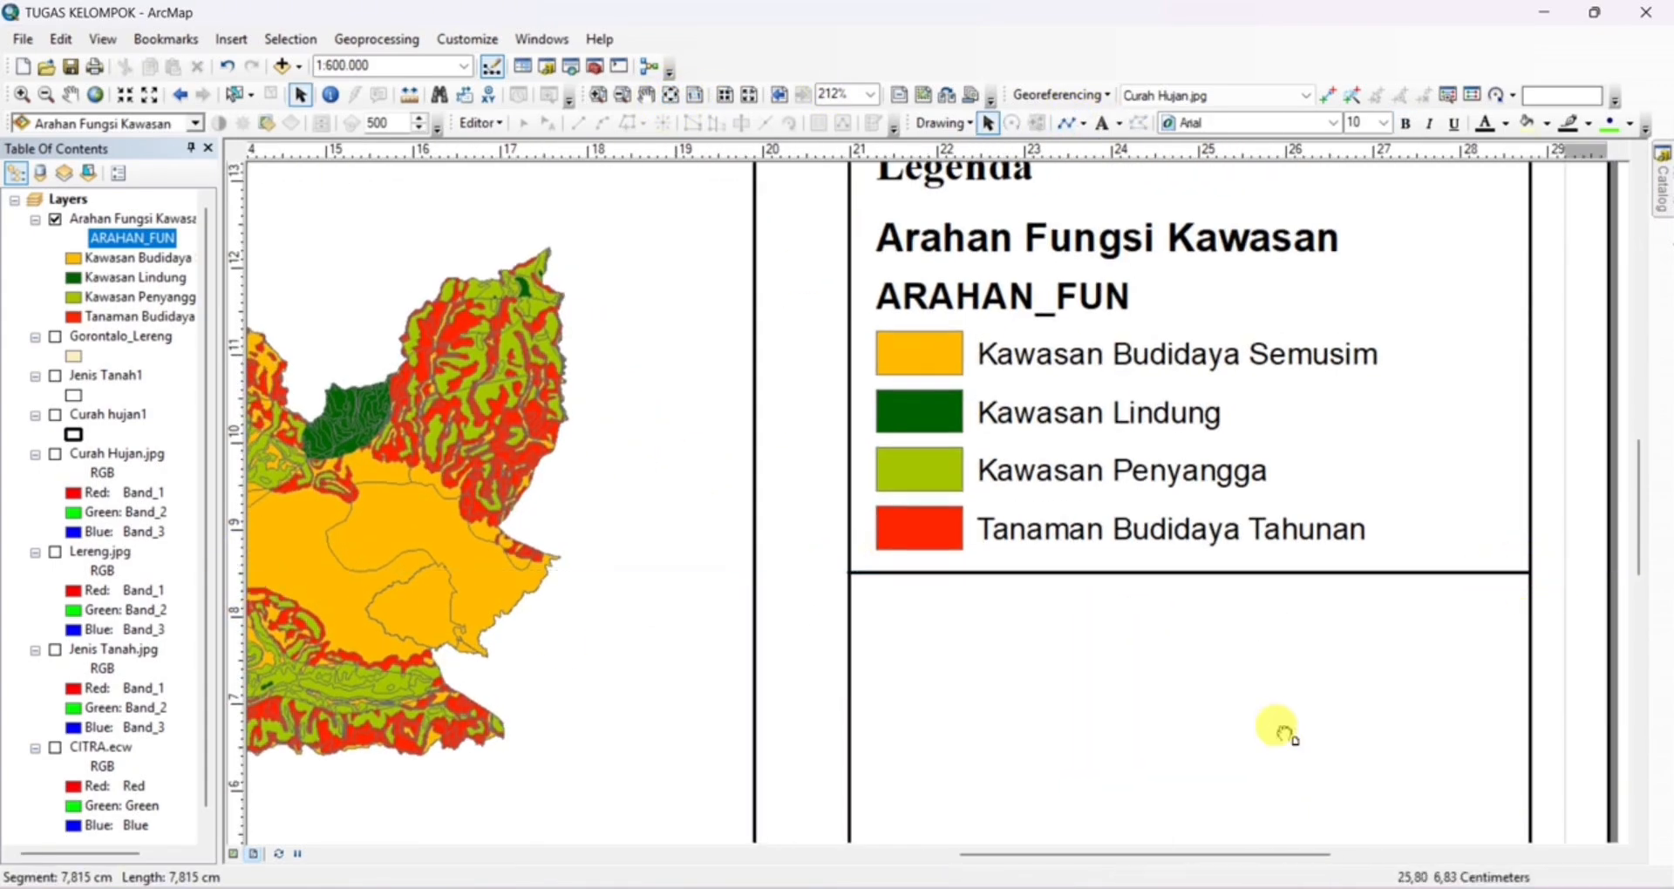
Add a text reading INFORMASI PETA in the side panel below the legend's dividing line
{"action": "left_click_drag", "start_coordinate": [1224, 795], "coordinate": [858, 453]}
{"action": "left_click", "coordinate": [1101, 125]}
{"action": "left_click", "coordinate": [826, 314]}
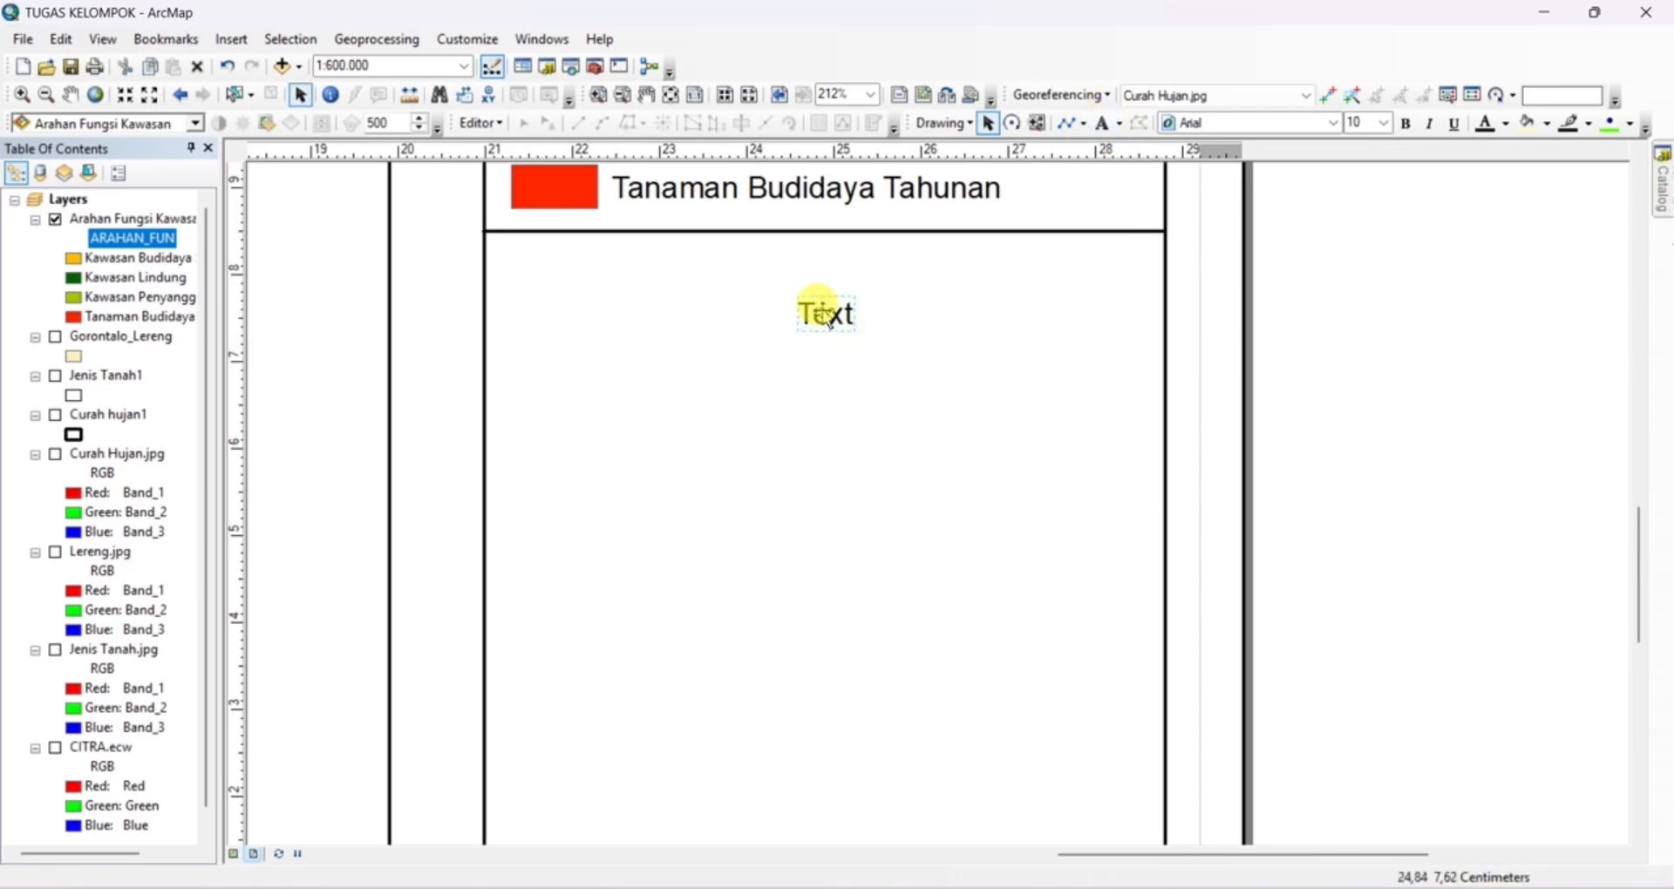
{"action": "double_click", "coordinate": [824, 312]}
{"action": "type", "text": "INFORMASI P"}
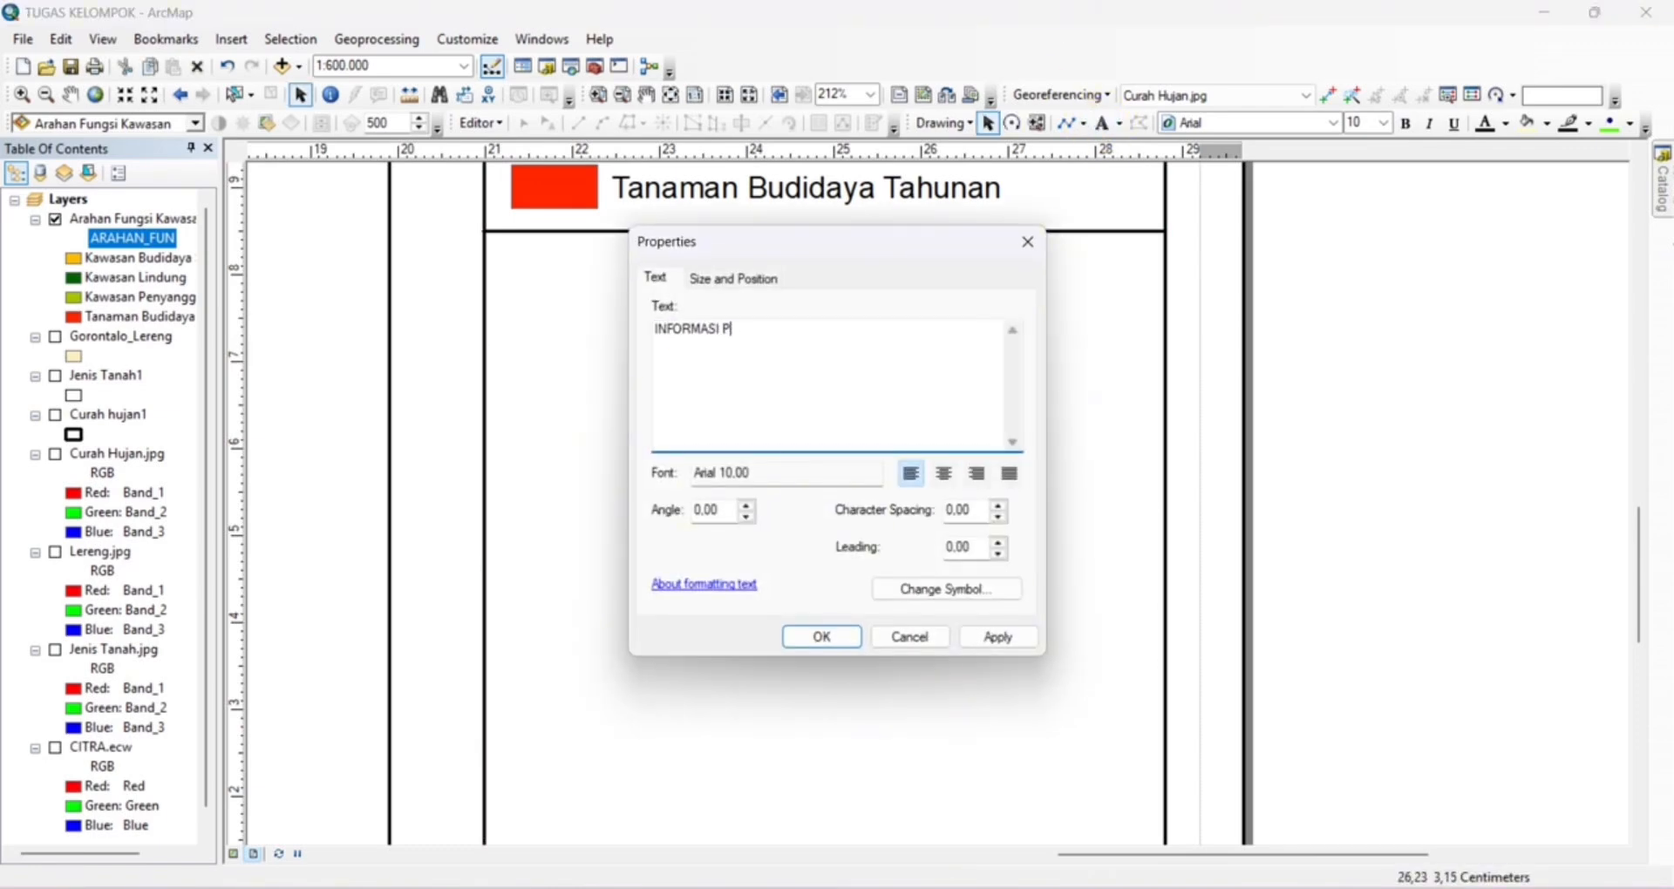
{"action": "type", "text": "ETA"}
Format the INFORMASI PETA heading in bold Times New Roman and centre it near the upper edge of its section
{"action": "left_click", "coordinate": [921, 588]}
{"action": "left_click", "coordinate": [719, 404]}
{"action": "left_click", "coordinate": [673, 435]}
{"action": "left_click", "coordinate": [628, 475]}
{"action": "left_click", "coordinate": [594, 679]}
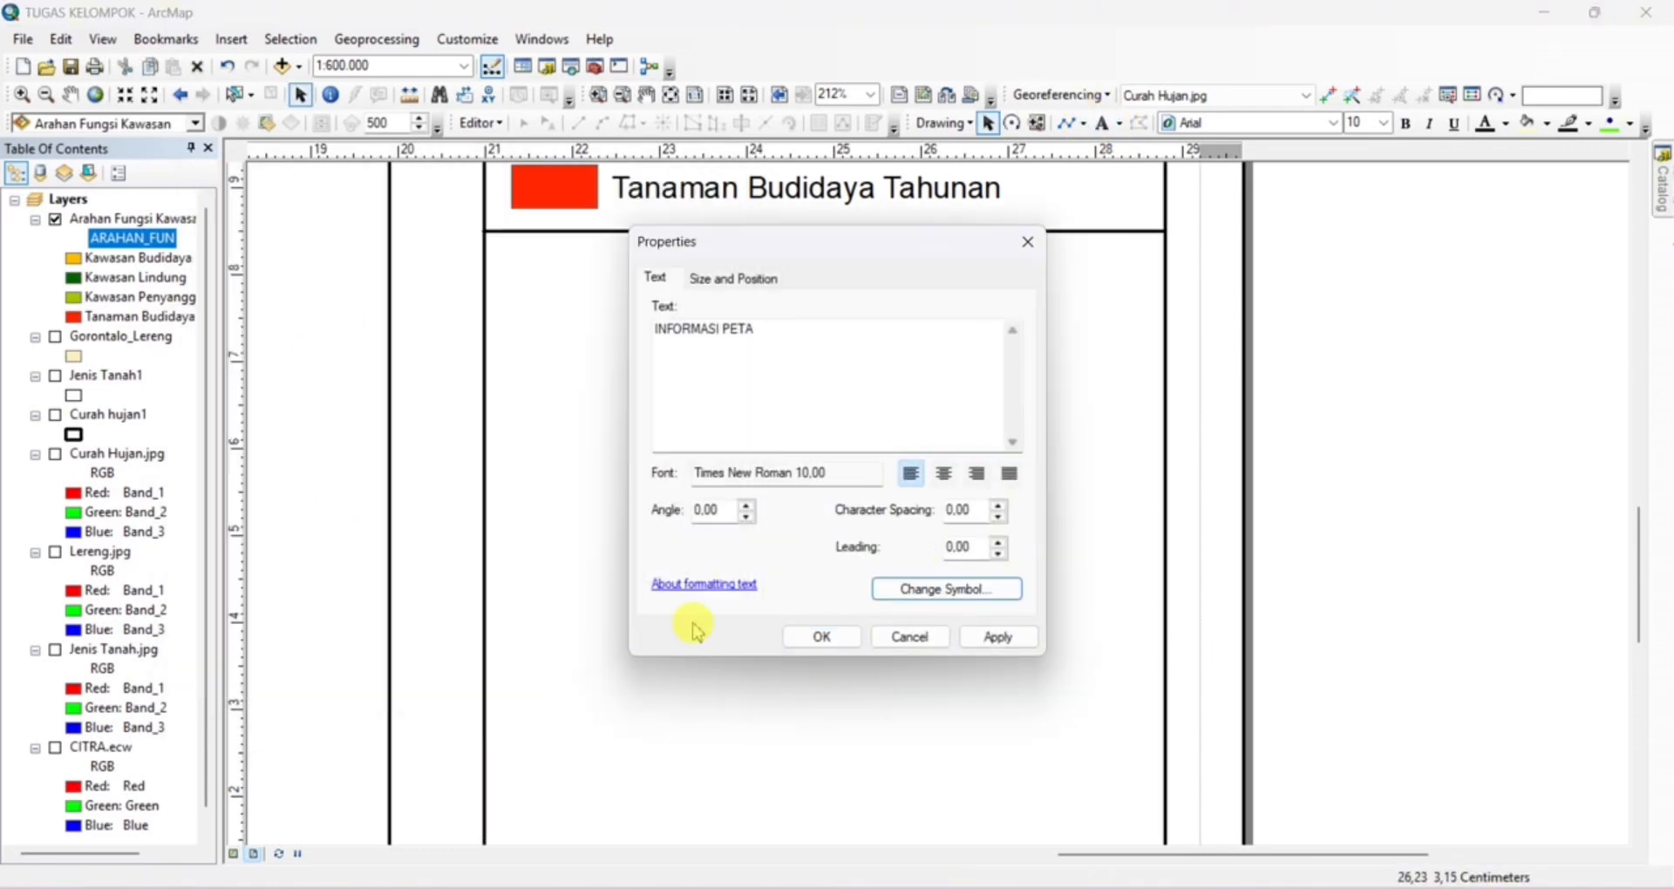
{"action": "left_click", "coordinate": [821, 636]}
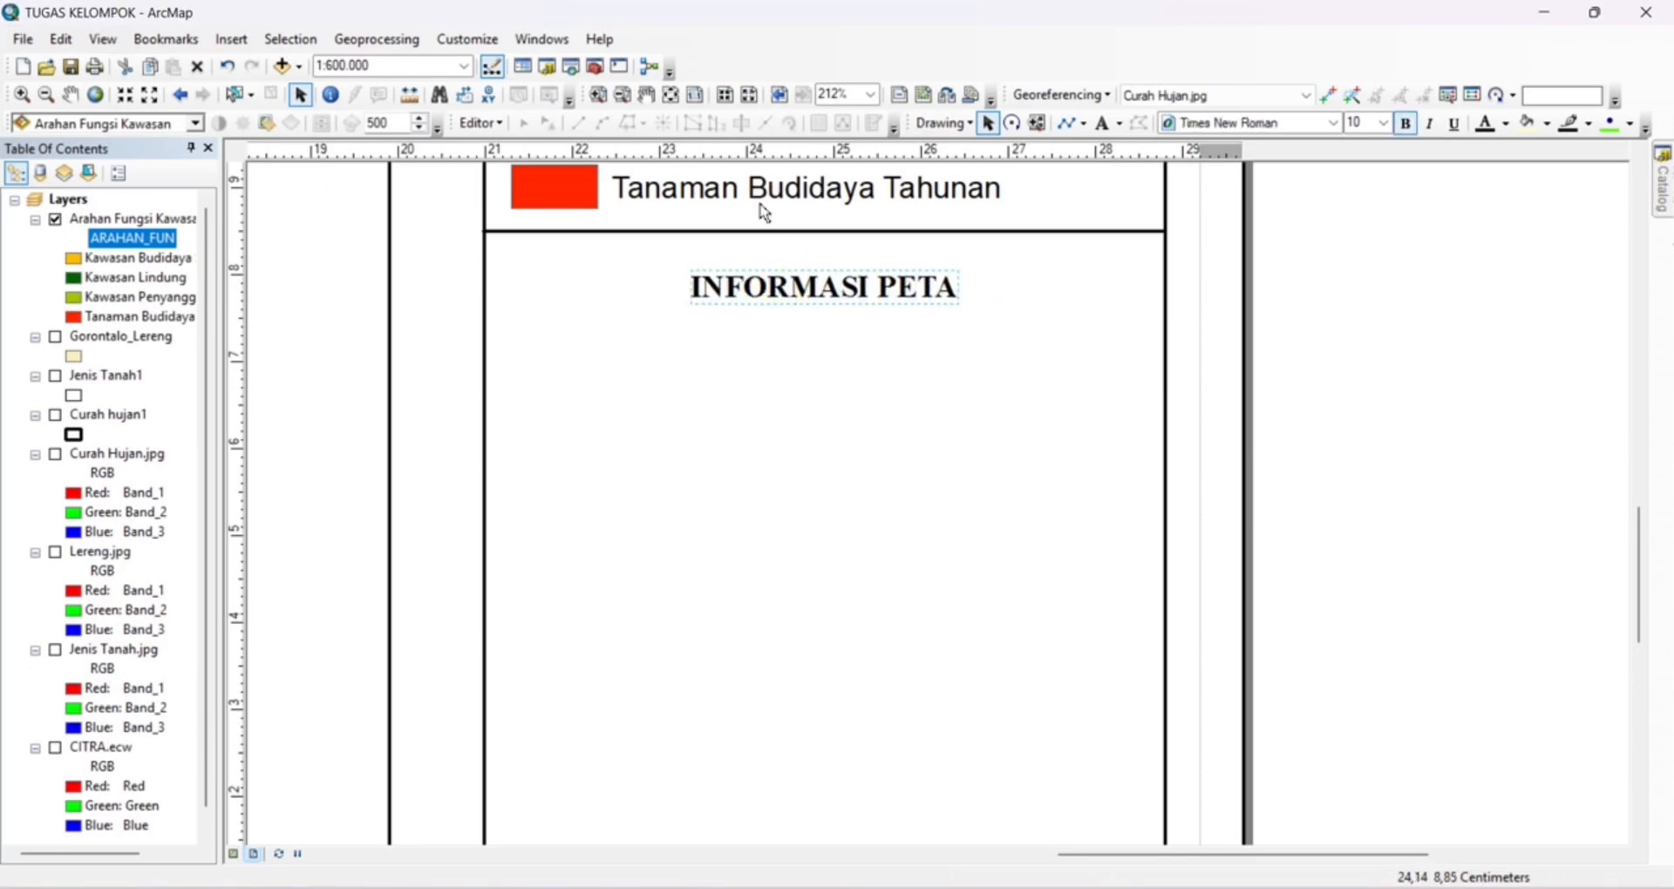
Add a text block below INFORMASI PETA: Sistem Proyeksi Universal Transverse Mercator 51N, Datum WGS1984, Sumber Data Badan Informasi Geospasial (BIG) and Sas Planet
{"action": "left_click", "coordinate": [1101, 125]}
{"action": "left_click", "coordinate": [590, 427]}
{"action": "double_click", "coordinate": [592, 428]}
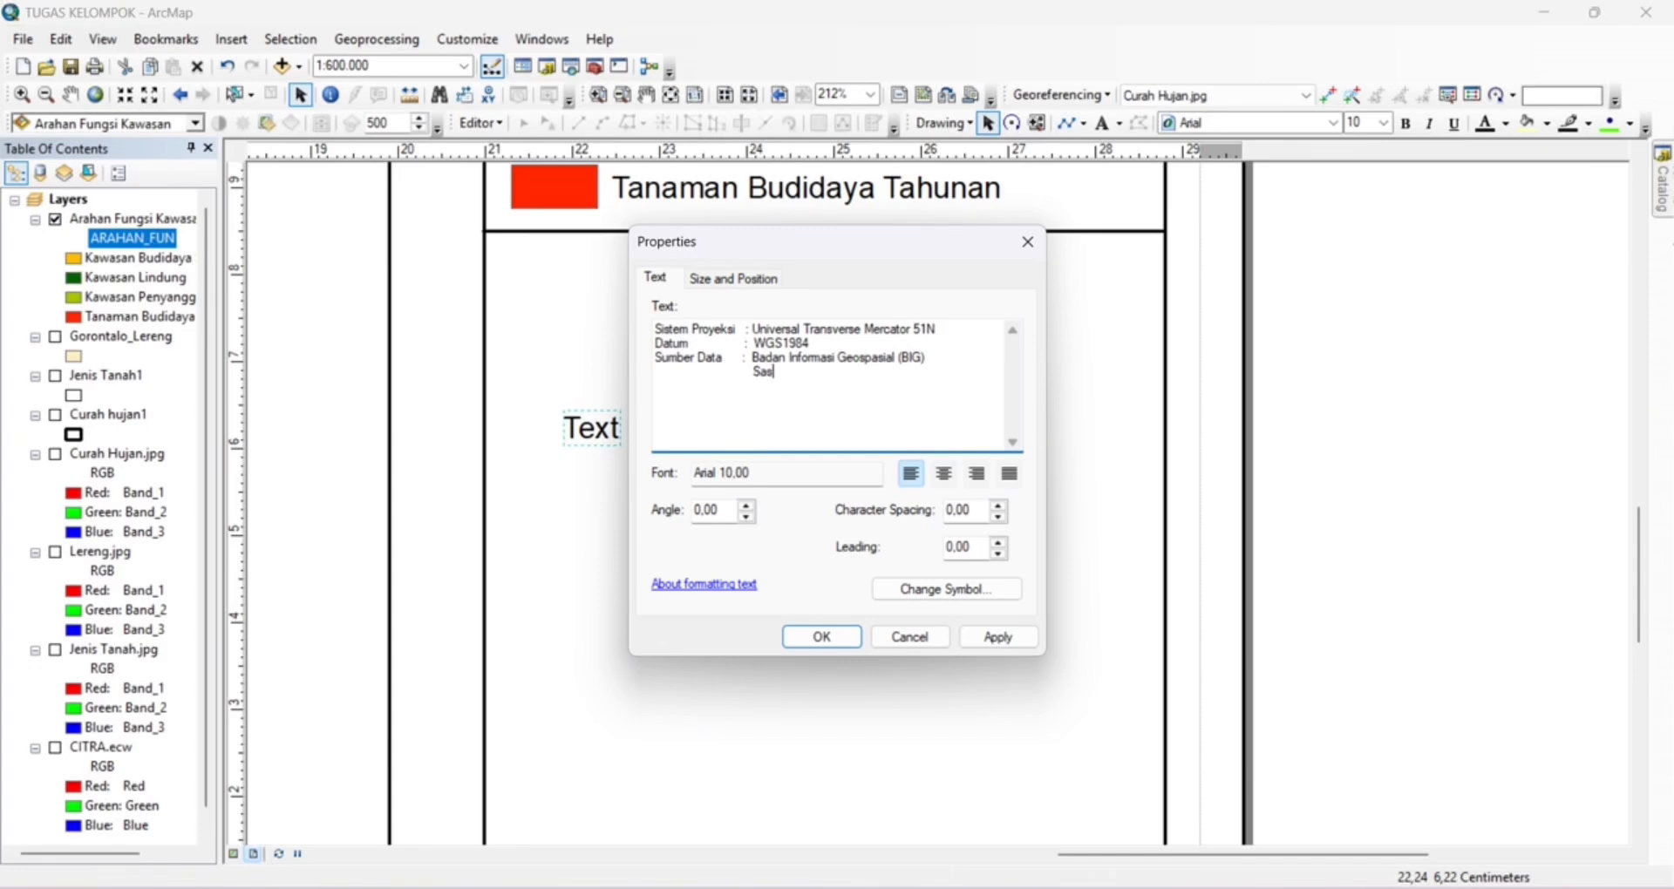
{"action": "left_click", "coordinate": [821, 636]}
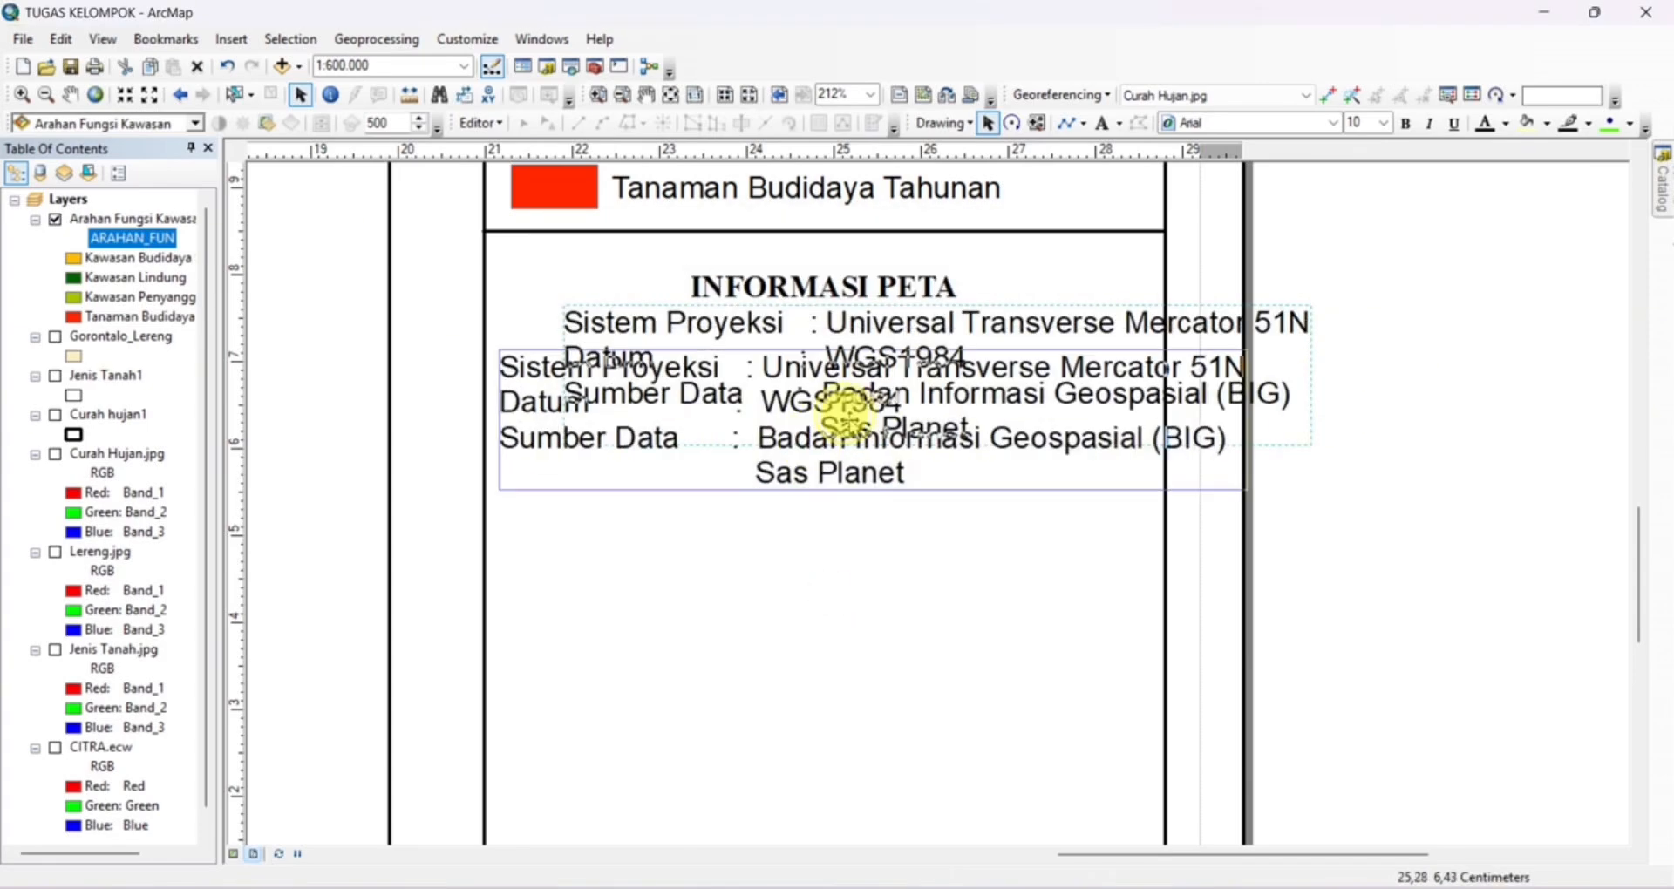
Set the map information text to size 9, fit it inside the side panel and align the colons of its lines
{"action": "left_click", "coordinate": [1382, 123]}
{"action": "left_click", "coordinate": [1360, 157]}
{"action": "left_click_drag", "start_coordinate": [889, 438], "coordinate": [885, 437]}
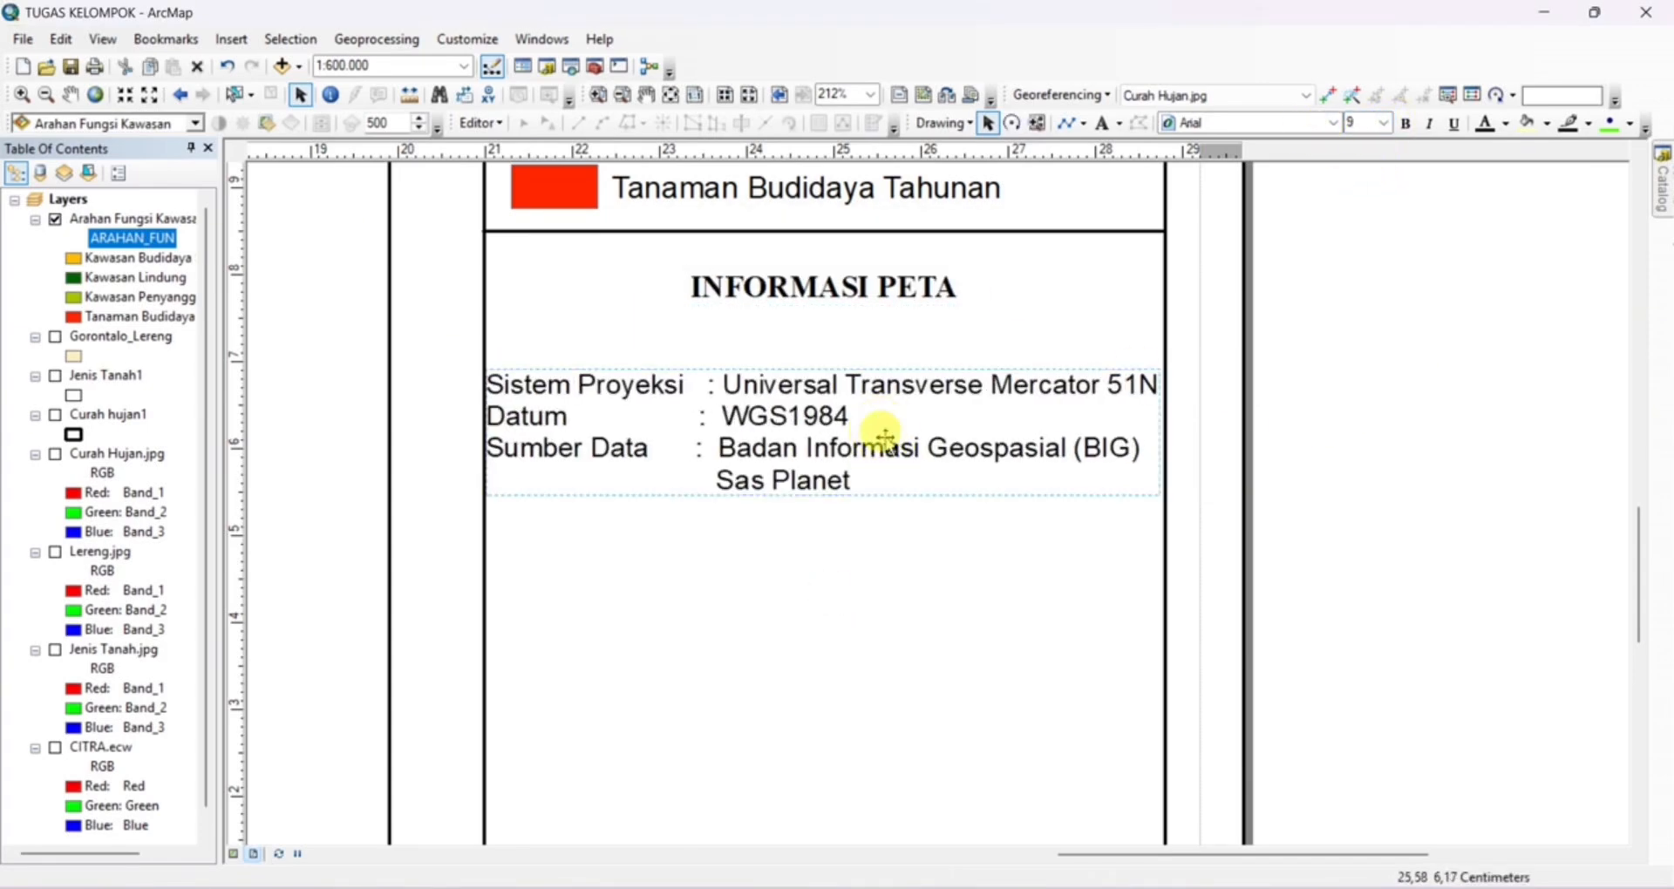
{"action": "double_click", "coordinate": [840, 441]}
{"action": "left_click", "coordinate": [746, 334]}
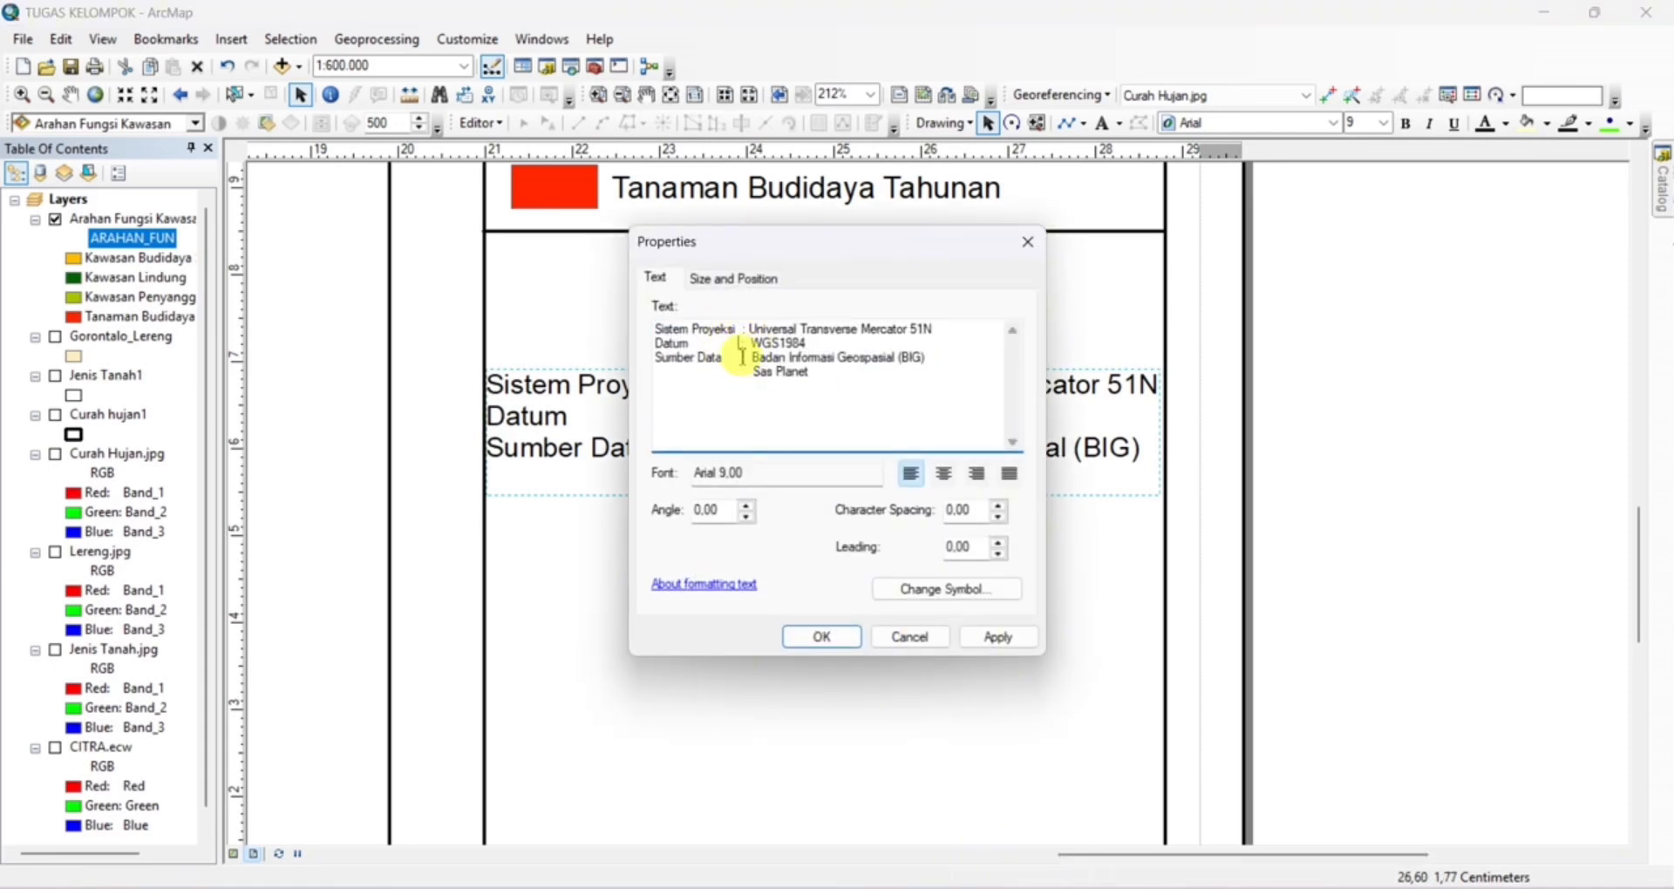
{"action": "left_click", "coordinate": [822, 635]}
Add a text reading CREATED BY in the side panel below the map information block
{"action": "scroll", "coordinate": [872, 419], "scroll_direction": "down", "scroll_amount": 3}
{"action": "left_click", "coordinate": [1103, 123]}
{"action": "left_click", "coordinate": [776, 439]}
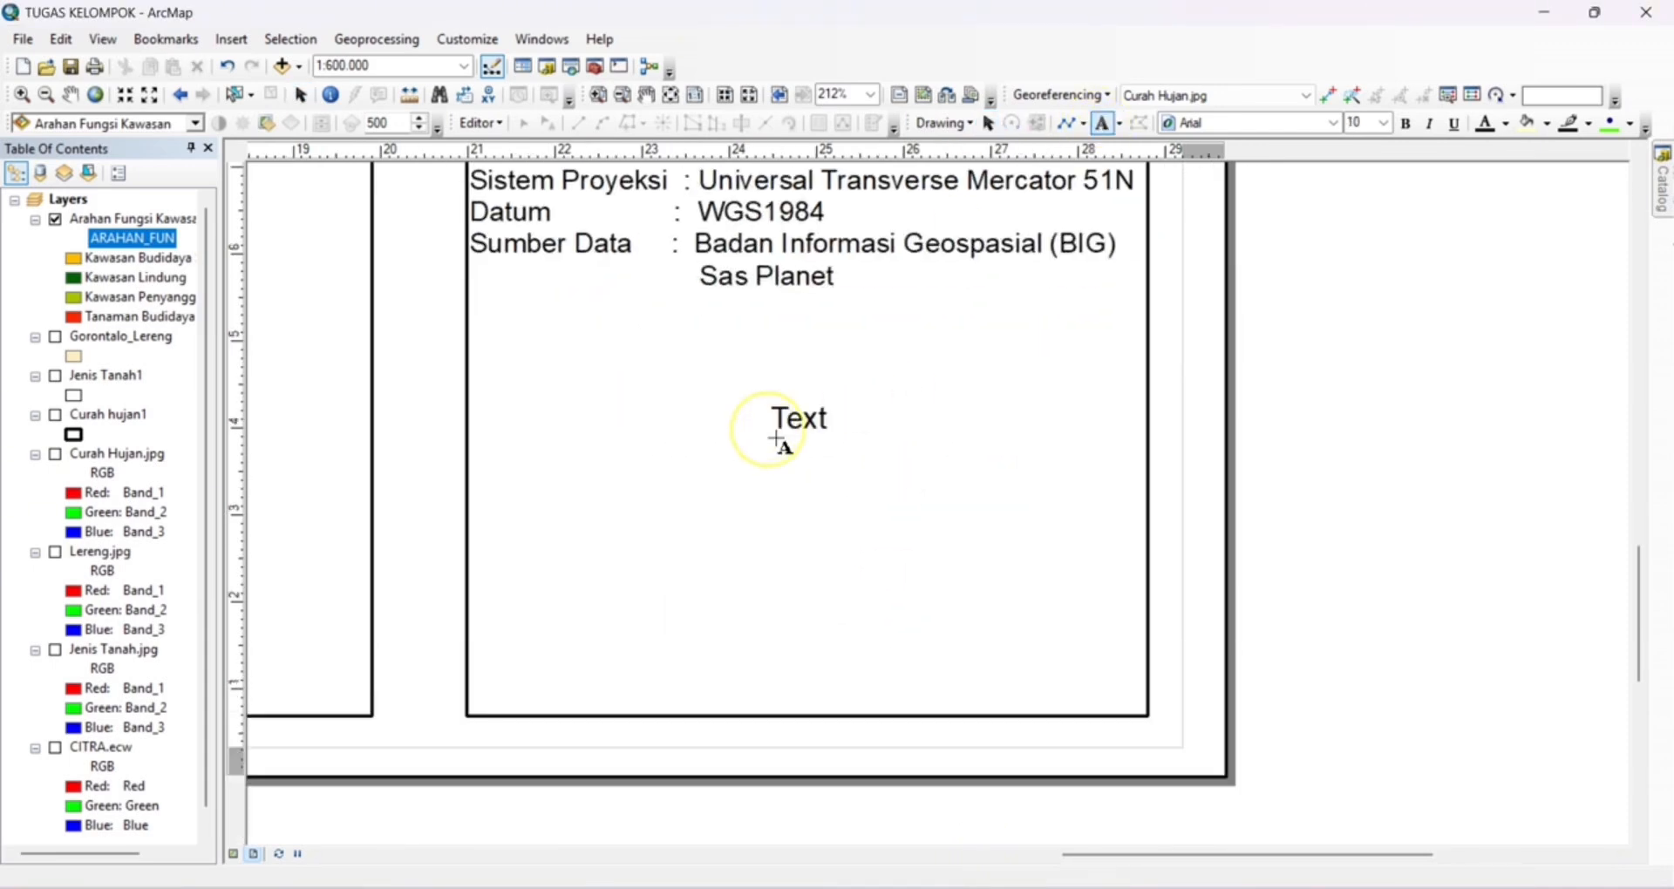
{"action": "double_click", "coordinate": [776, 439]}
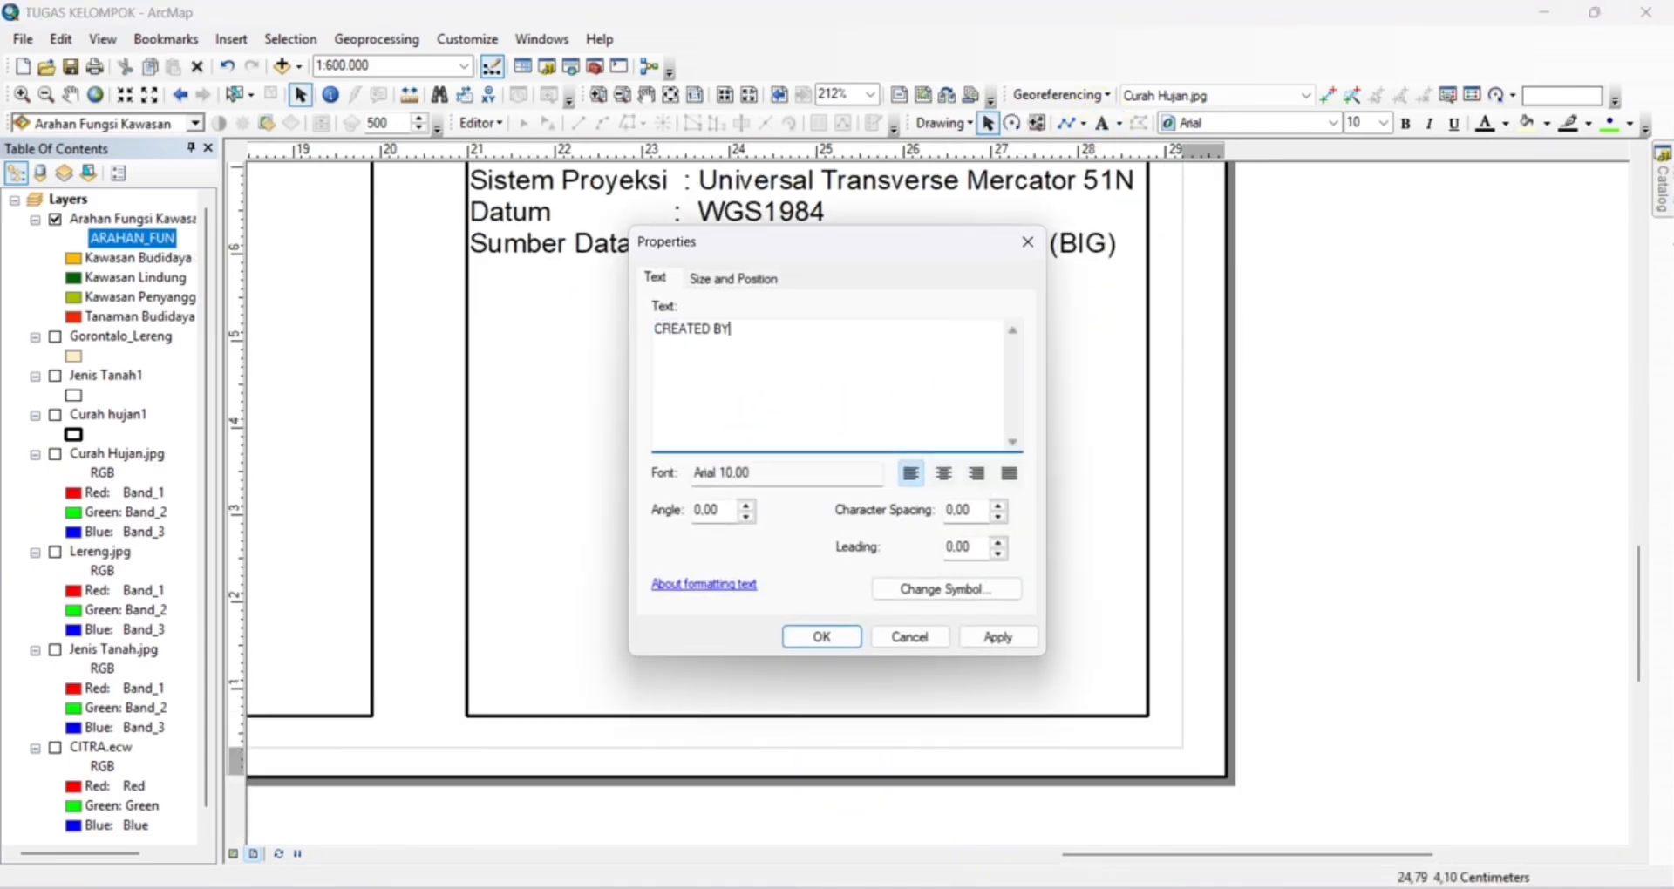
Format the CREATED BY text in bold Times New Roman and move it lower, near the middle of the side panel's width
{"action": "left_click", "coordinate": [946, 589]}
{"action": "left_click", "coordinate": [719, 400]}
{"action": "left_click", "coordinate": [636, 512]}
{"action": "left_click", "coordinate": [598, 680]}
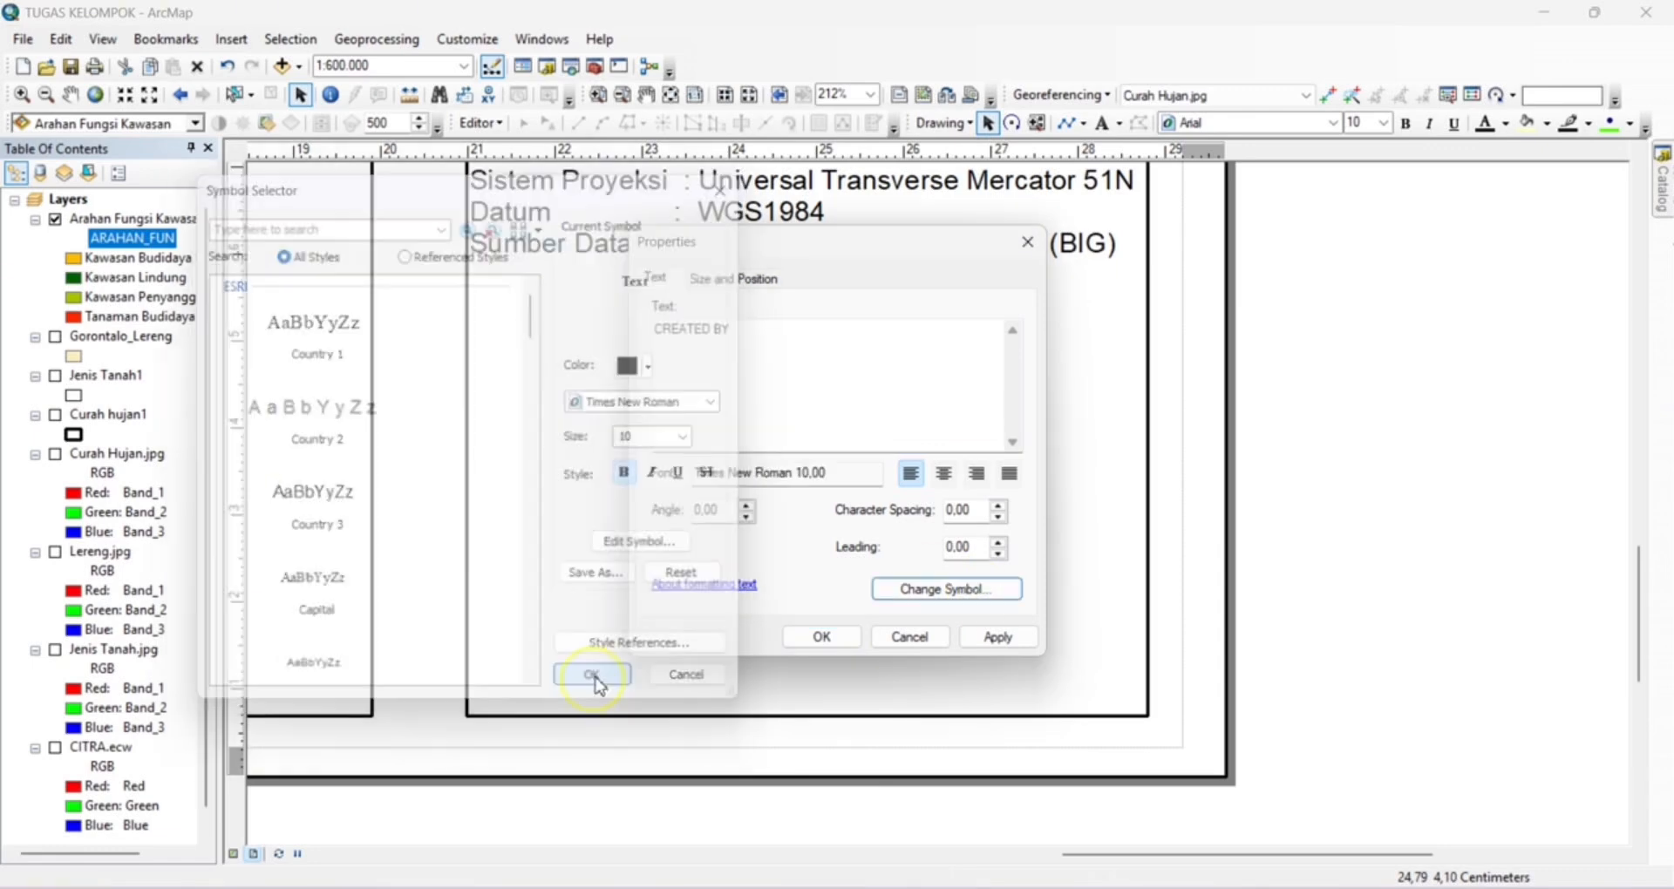
{"action": "left_click", "coordinate": [823, 637]}
{"action": "left_click_drag", "start_coordinate": [860, 422], "coordinate": [806, 492]}
Add a text reading KELOMPOK in the side panel below CREATED BY
{"action": "left_click", "coordinate": [1102, 124]}
{"action": "left_click", "coordinate": [734, 639]}
{"action": "right_click", "coordinate": [735, 639]}
{"action": "left_click", "coordinate": [774, 625]}
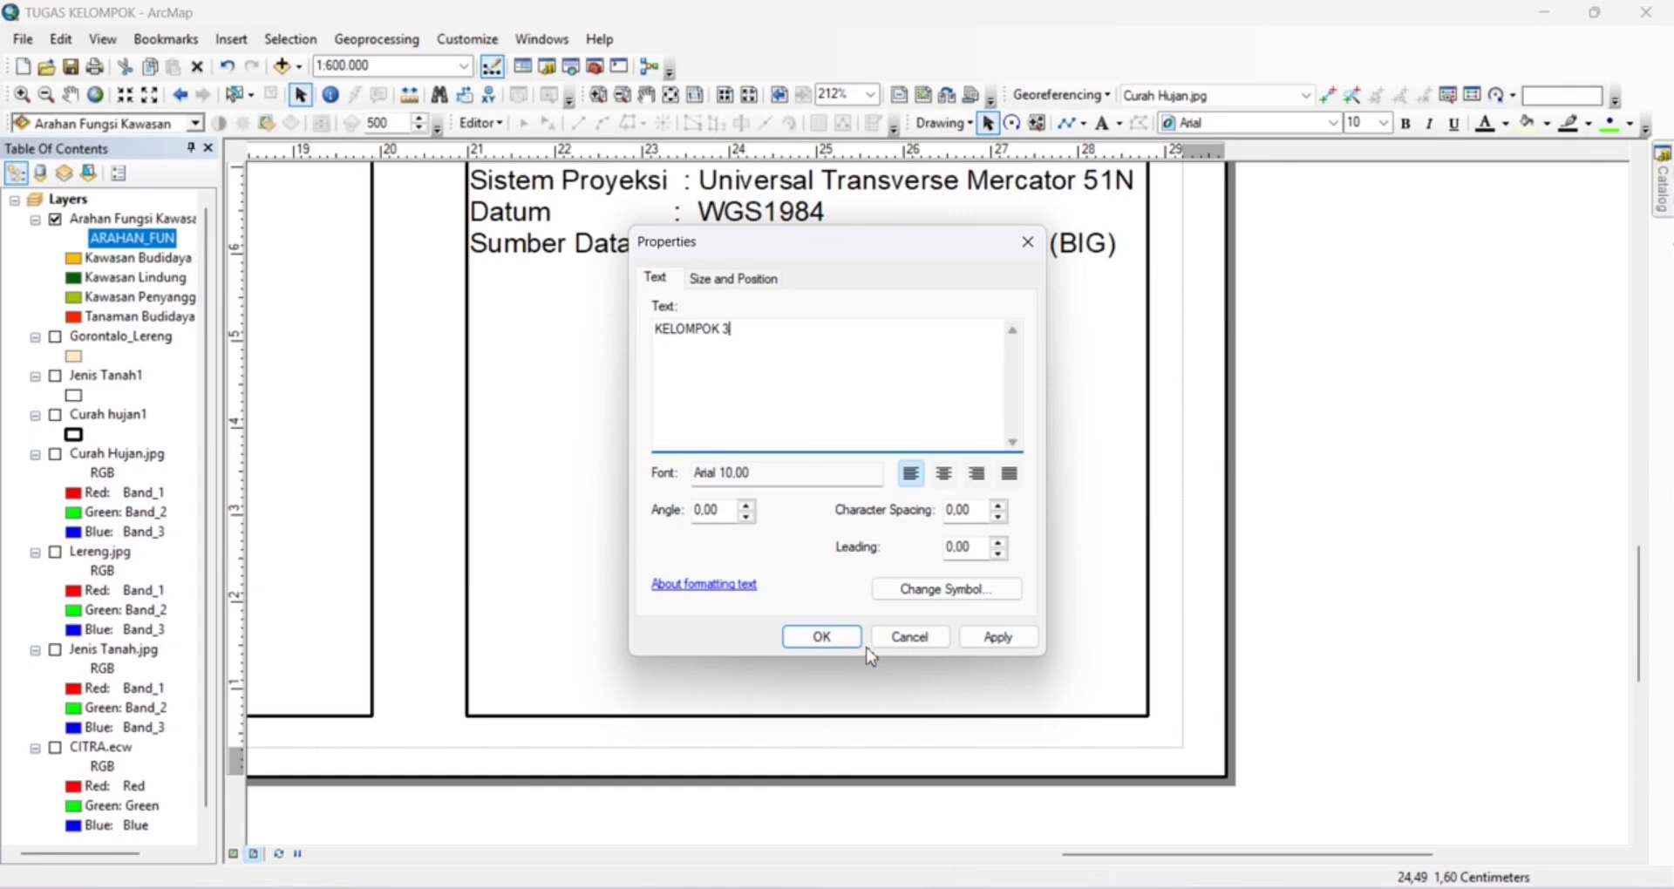
{"action": "key", "text": "BackSpace"}
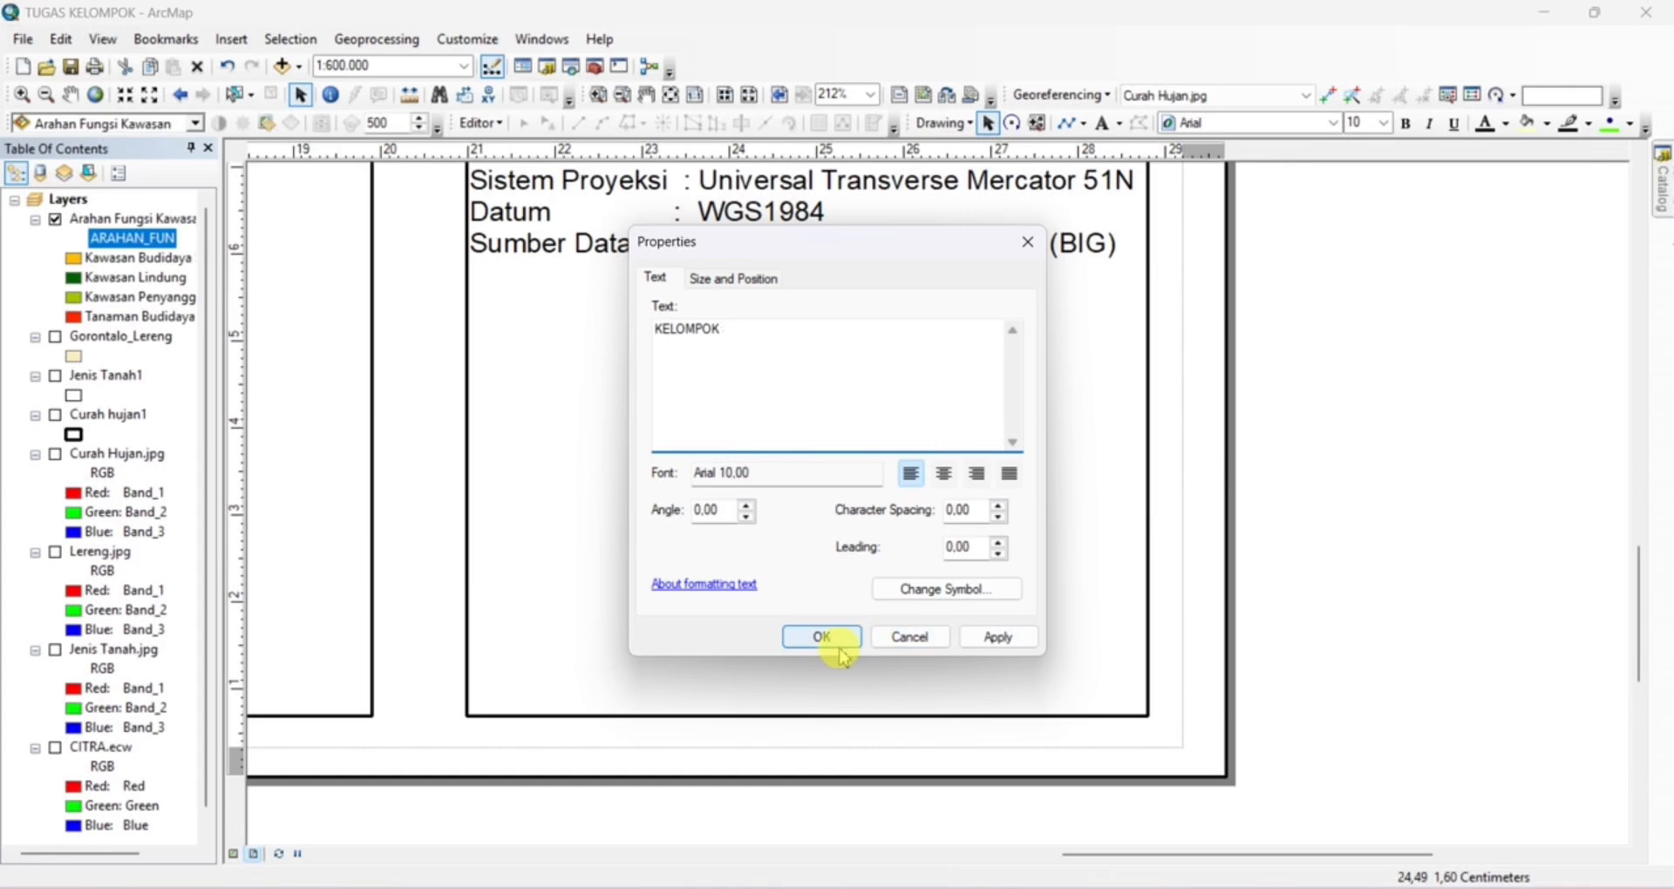
{"action": "left_click", "coordinate": [815, 637]}
Format the KELOMPOK text in bold Times New Roman and centre it and CREATED BY in the side panel, closer together
{"action": "double_click", "coordinate": [803, 628]}
{"action": "left_click", "coordinate": [953, 597]}
{"action": "left_click", "coordinate": [720, 401]}
{"action": "key", "text": "t"}
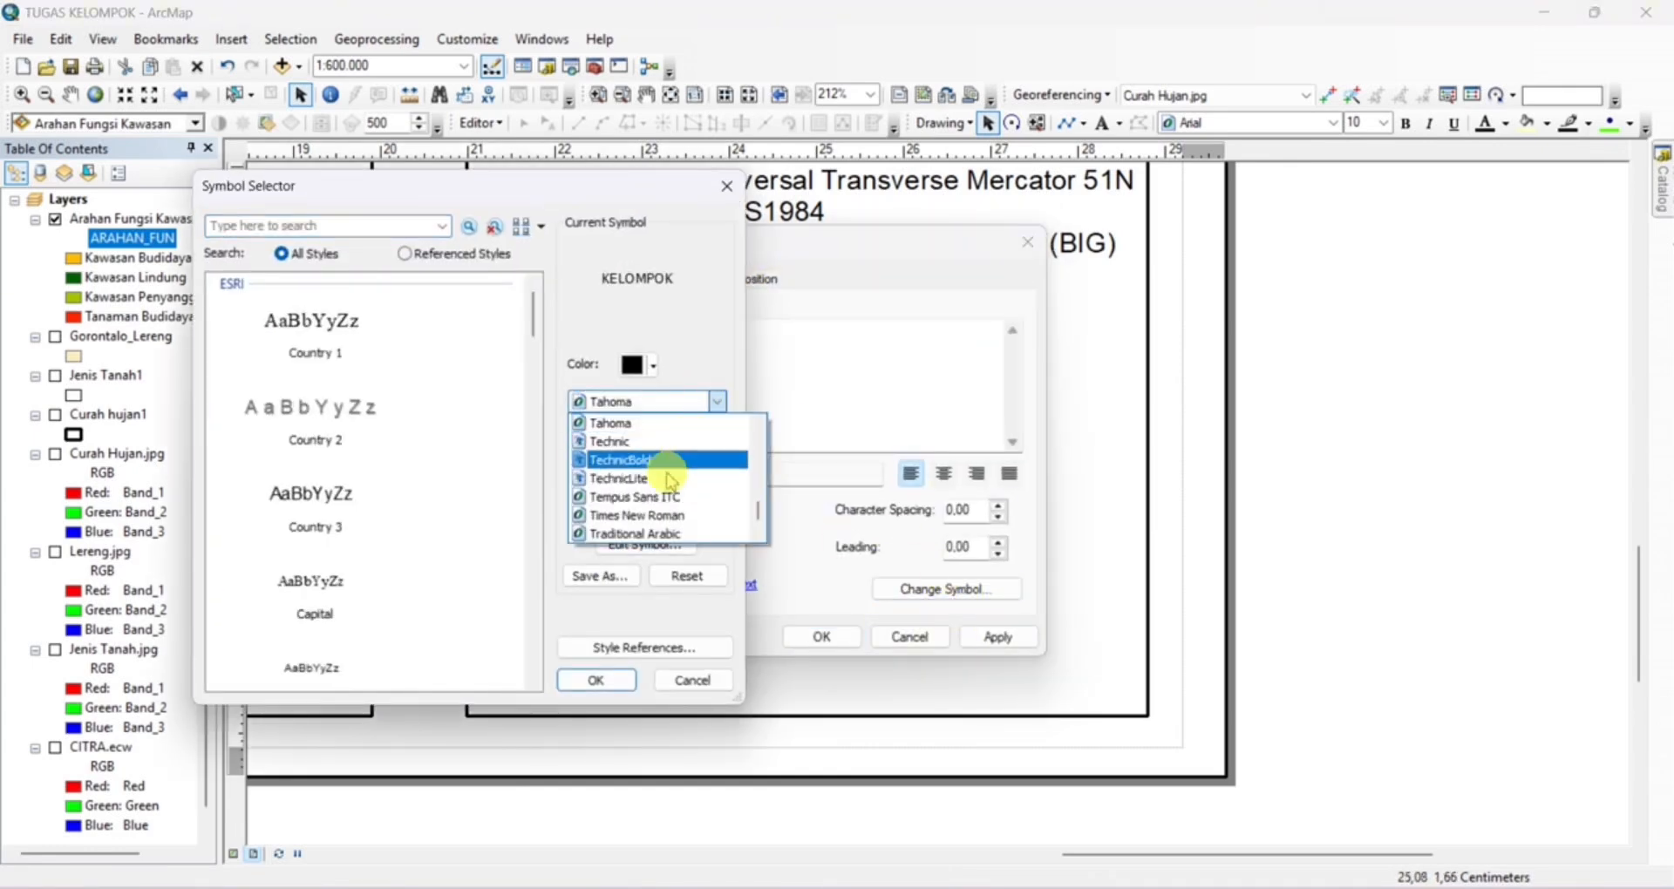
{"action": "left_click", "coordinate": [667, 515]}
{"action": "left_click", "coordinate": [627, 474]}
{"action": "left_click", "coordinate": [603, 681]}
{"action": "left_click", "coordinate": [729, 330]}
{"action": "left_click", "coordinate": [811, 641]}
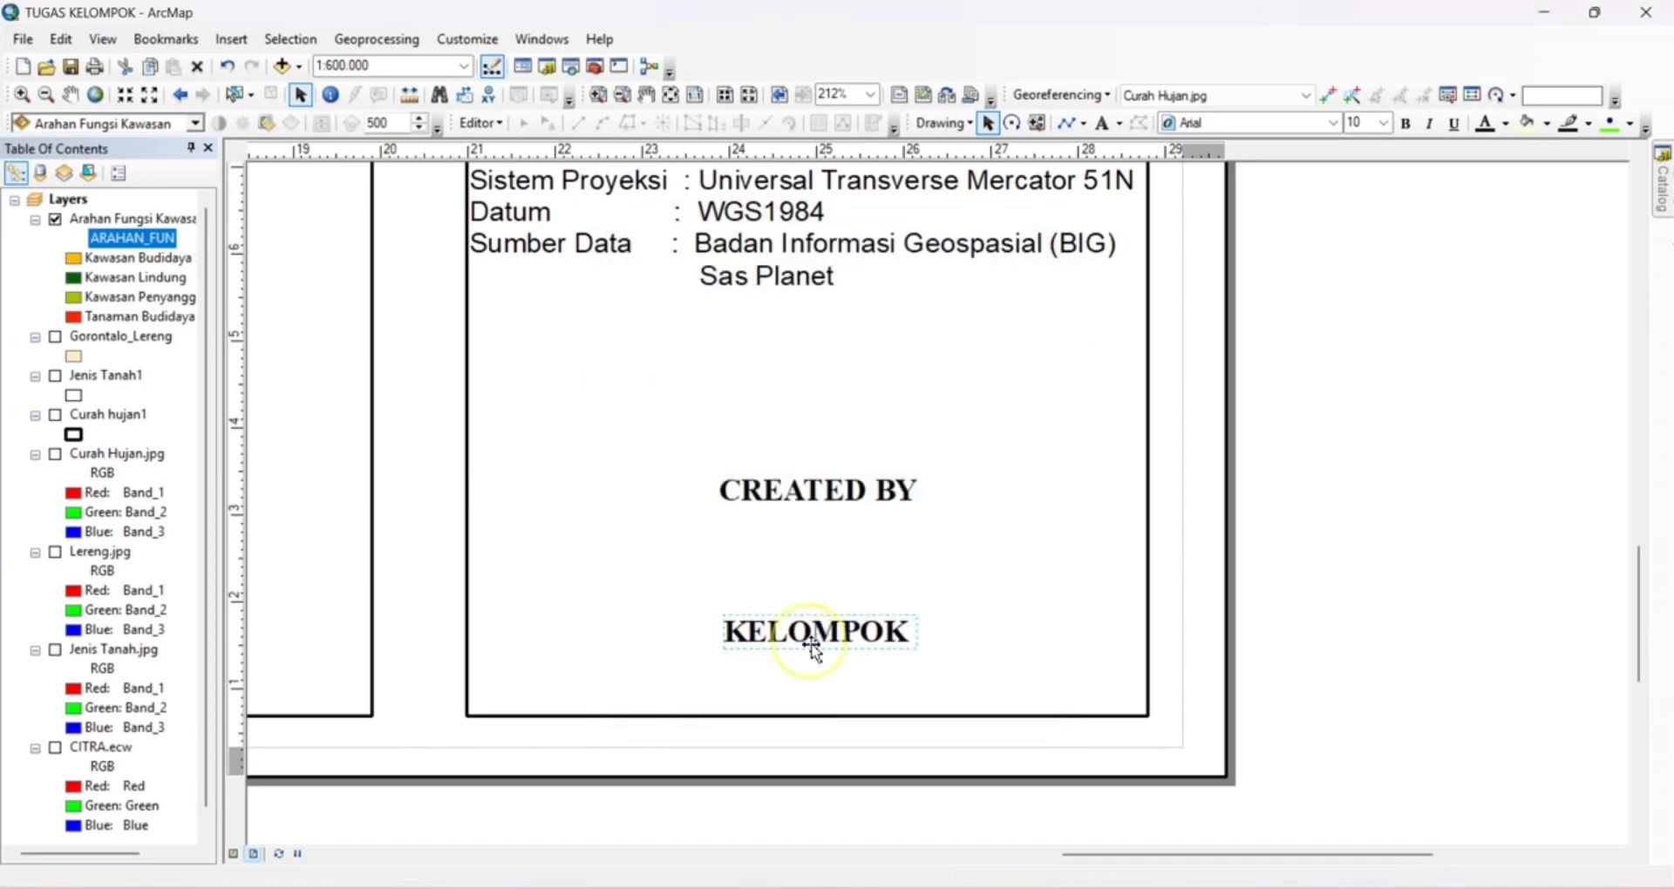
{"action": "left_click", "coordinate": [831, 498]}
{"action": "left_click", "coordinate": [827, 644]}
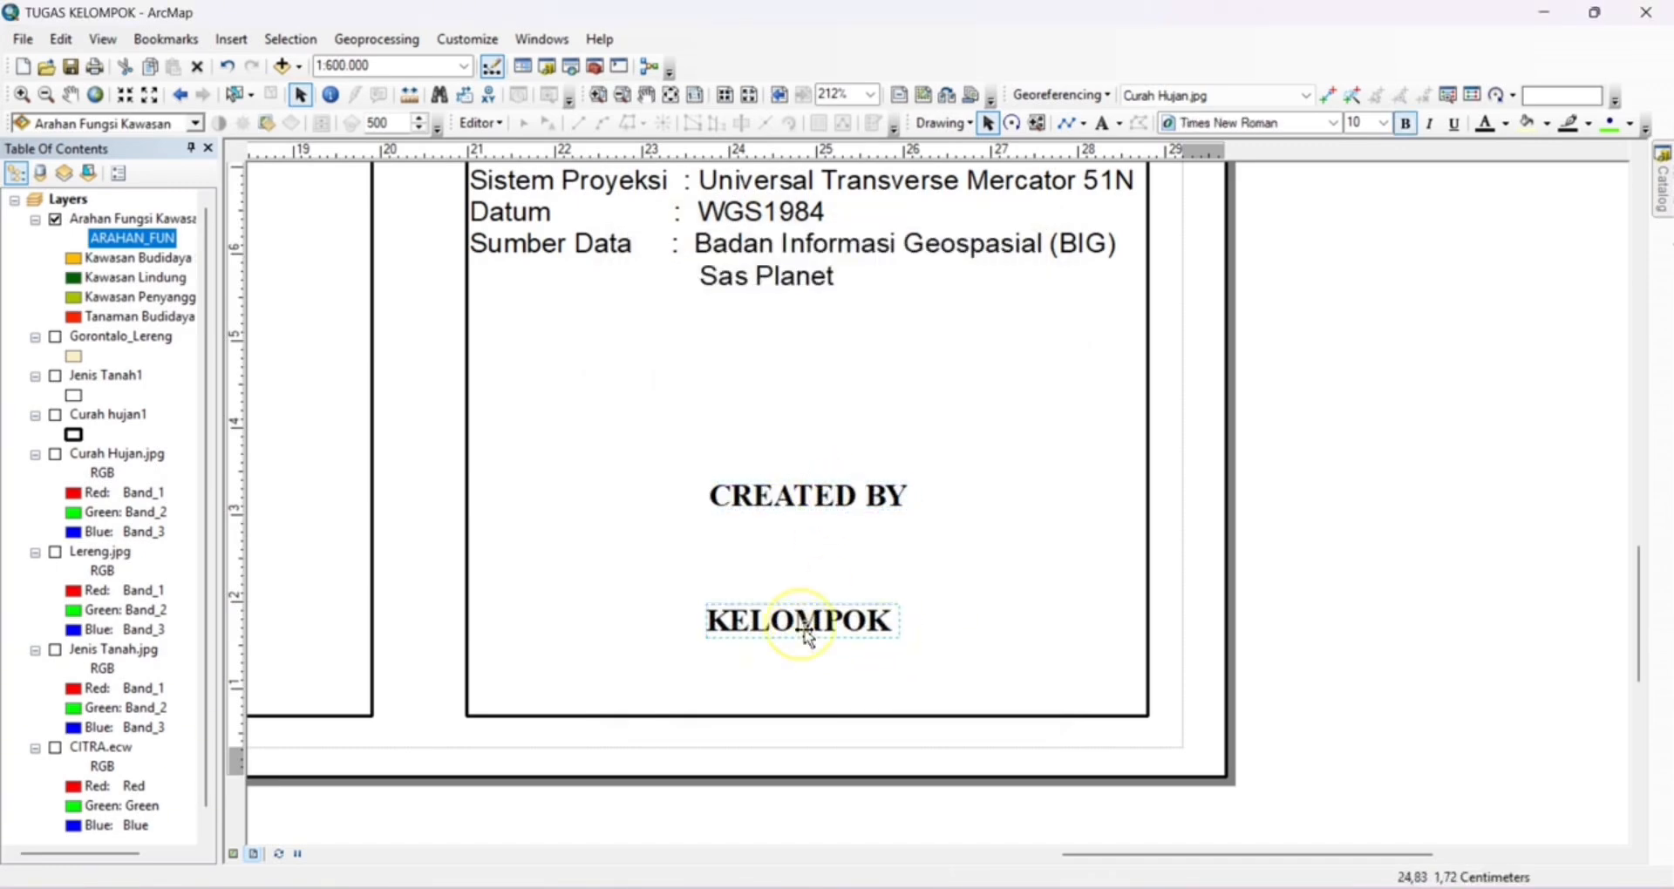
Shift the map slightly within its data frame
{"action": "left_click", "coordinate": [671, 94]}
{"action": "double_click", "coordinate": [834, 549]}
{"action": "left_click_drag", "start_coordinate": [880, 482], "coordinate": [788, 395]}
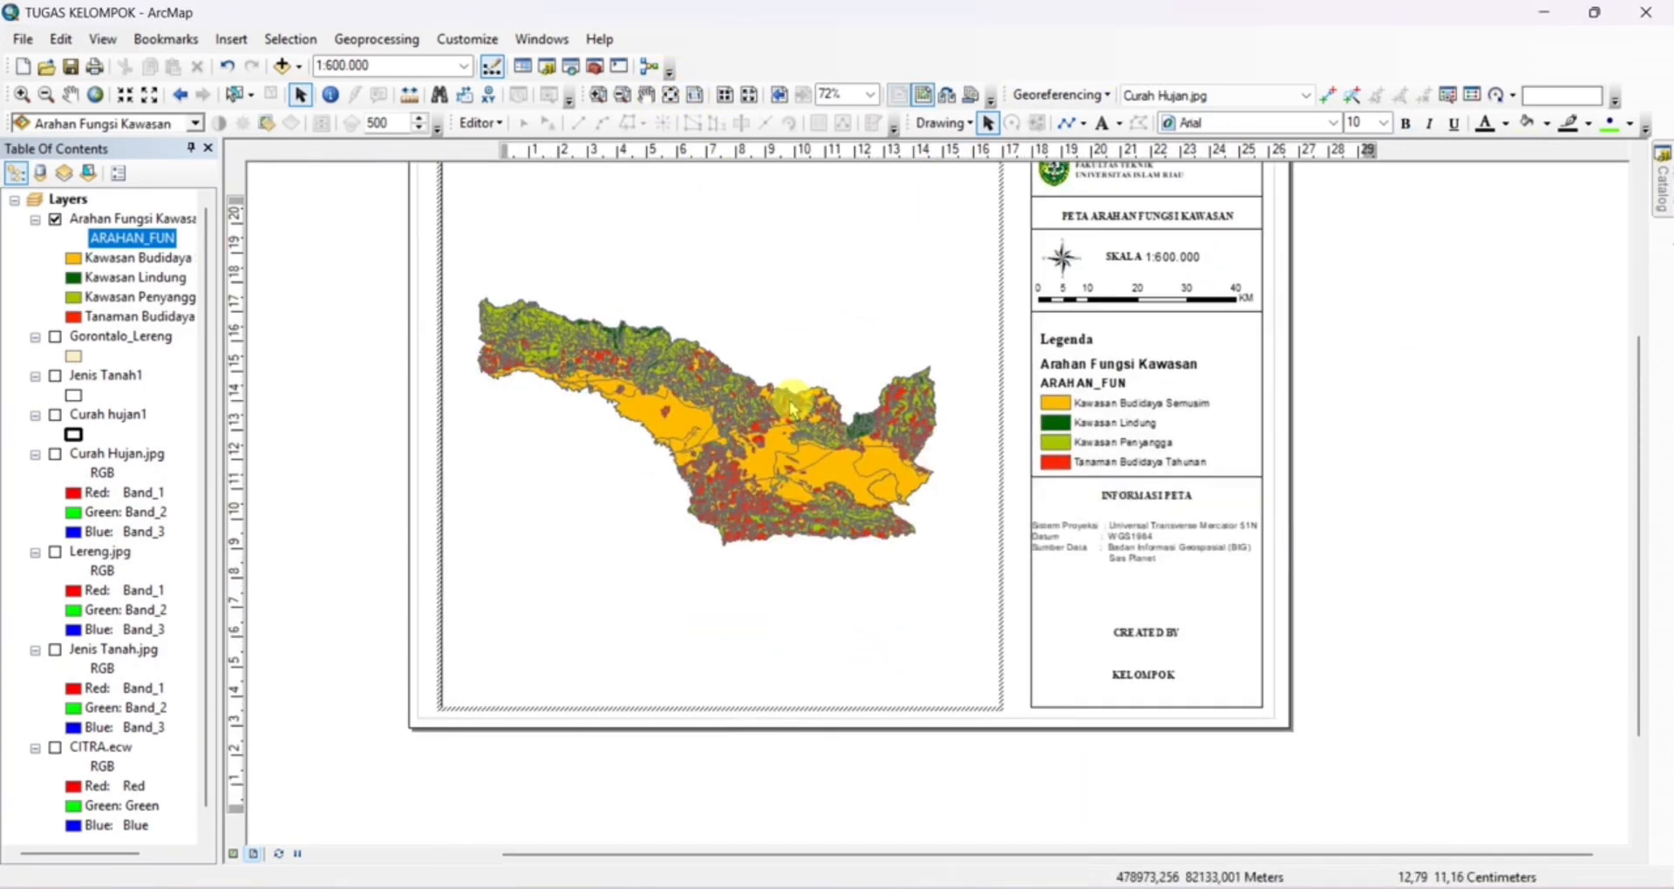
{"action": "scroll", "coordinate": [785, 392], "scroll_direction": "down", "scroll_amount": 2}
{"action": "left_click", "coordinate": [75, 95]}
{"action": "left_click_drag", "start_coordinate": [706, 432], "coordinate": [703, 436]}
{"action": "left_click", "coordinate": [301, 94]}
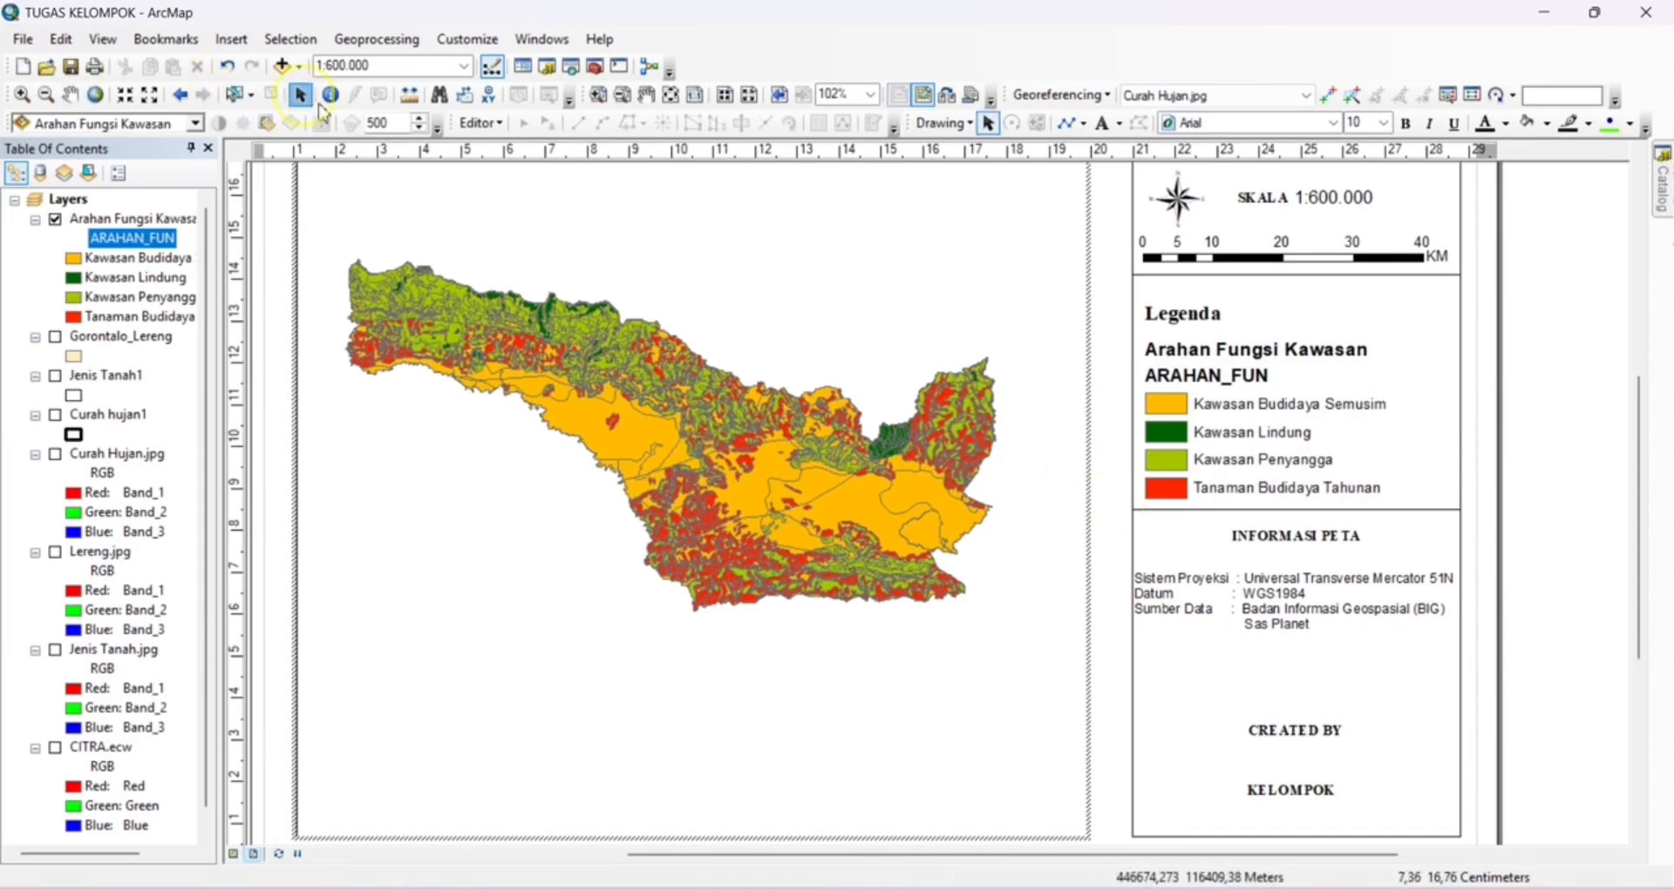
Add a measured grid to the main map's data frame
{"action": "left_click", "coordinate": [1100, 436]}
{"action": "right_click", "coordinate": [753, 474]}
{"action": "left_click", "coordinate": [831, 865]}
{"action": "left_click", "coordinate": [1050, 153]}
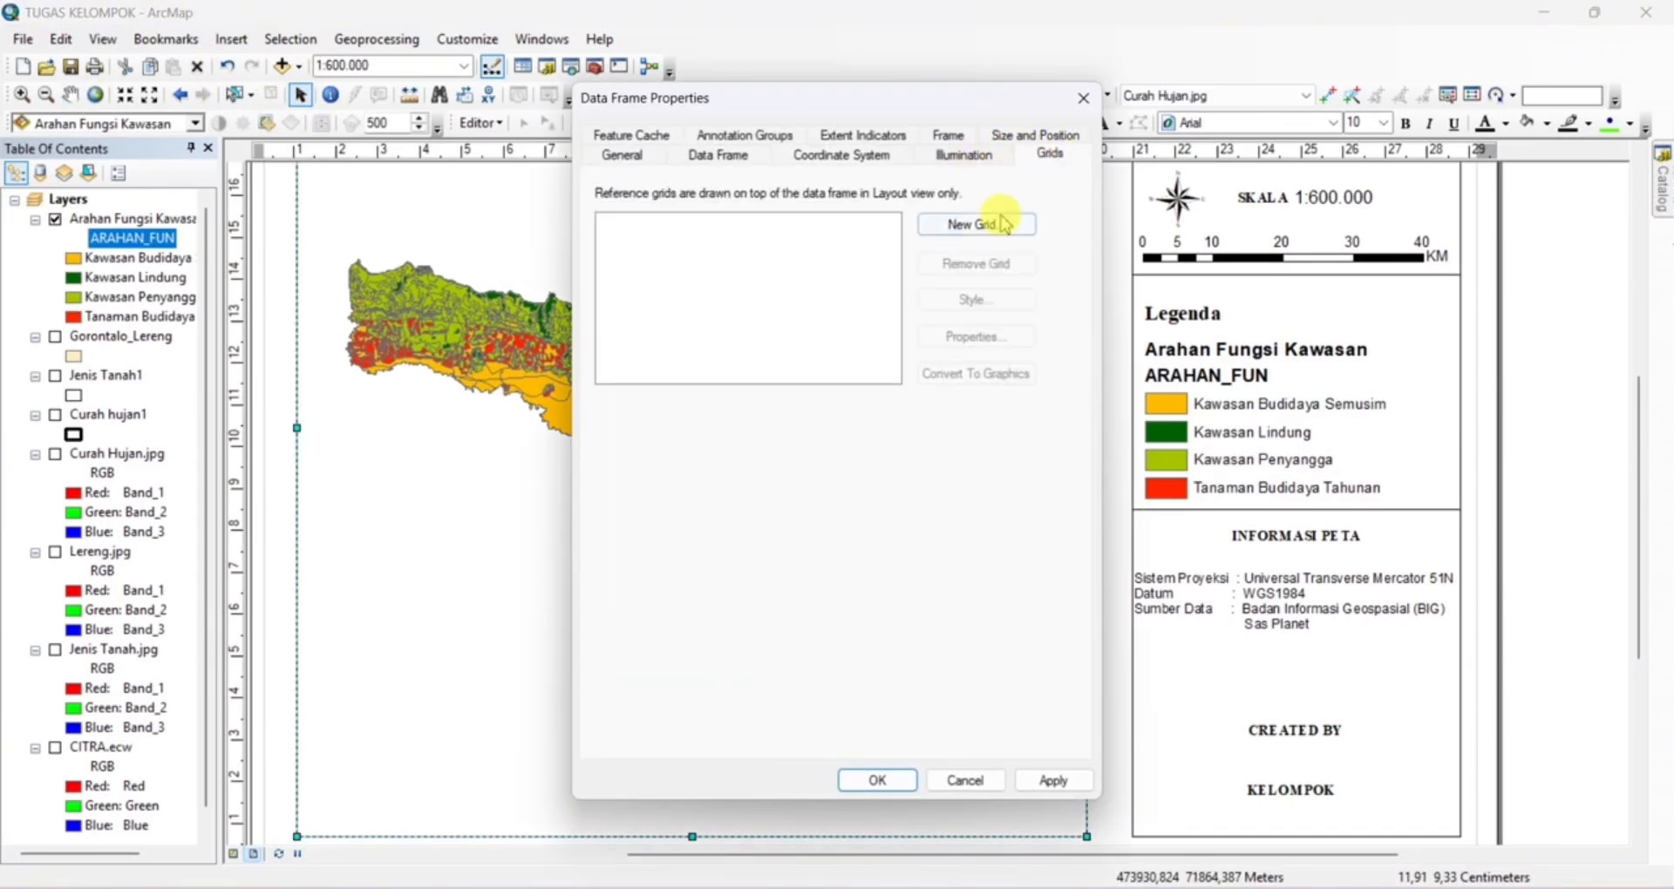
{"action": "left_click", "coordinate": [979, 224]}
{"action": "left_click", "coordinate": [810, 381]}
{"action": "left_click", "coordinate": [979, 640]}
{"action": "left_click", "coordinate": [980, 643]}
{"action": "left_click", "coordinate": [980, 644]}
{"action": "left_click", "coordinate": [980, 643]}
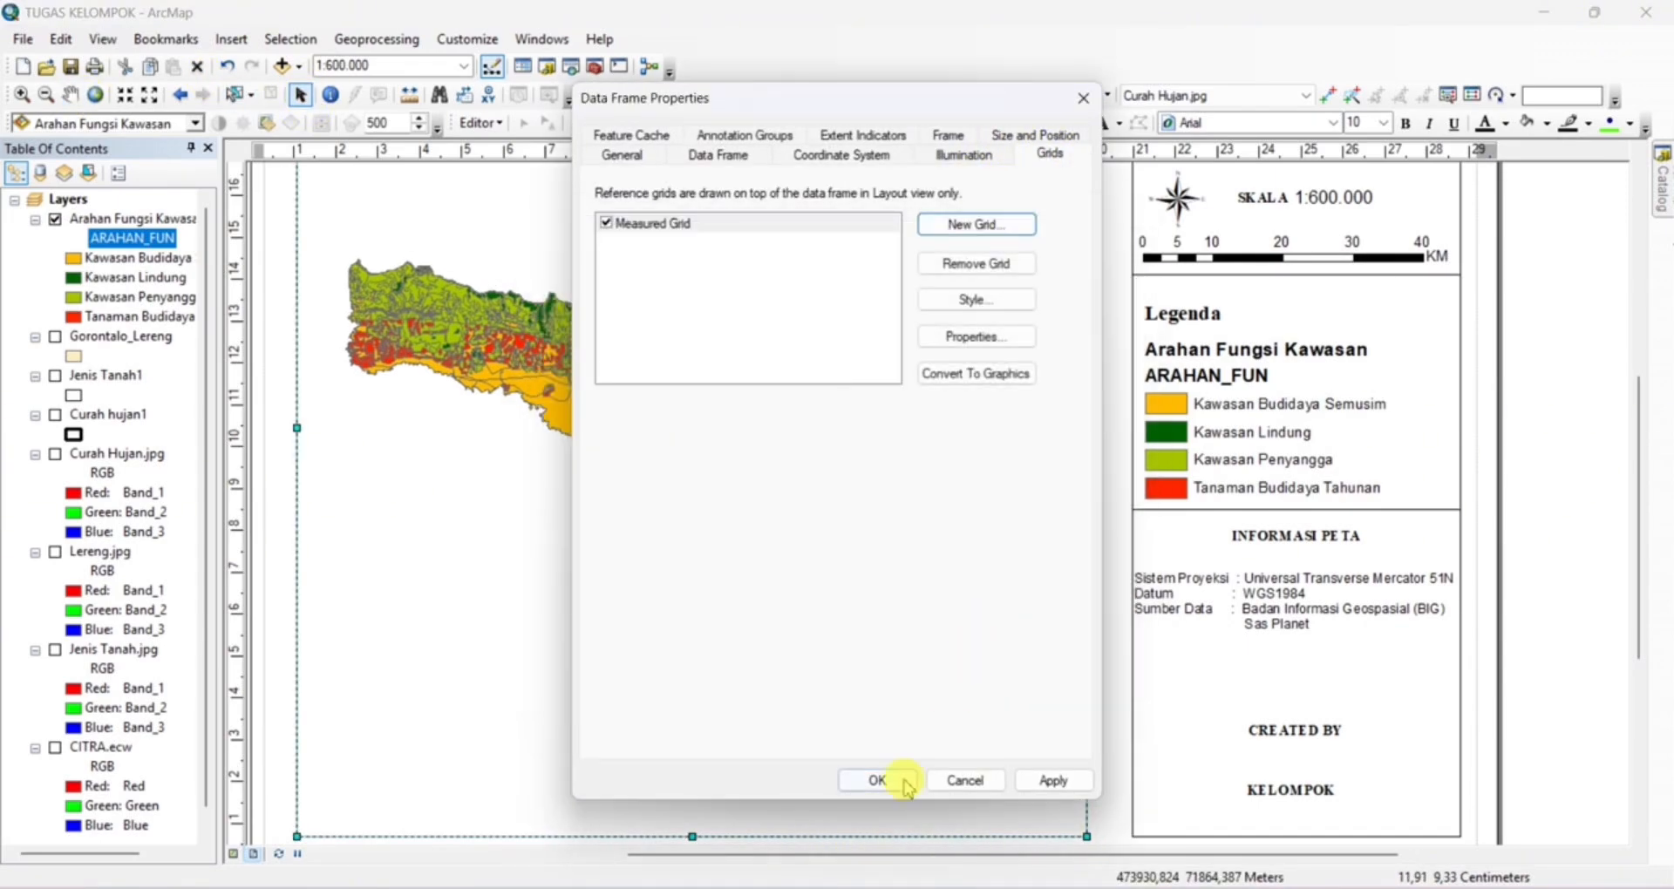
{"action": "left_click", "coordinate": [902, 781]}
{"action": "scroll", "coordinate": [903, 643], "scroll_direction": "up", "scroll_amount": 3}
{"action": "scroll", "coordinate": [848, 600], "scroll_direction": "down", "scroll_amount": 3}
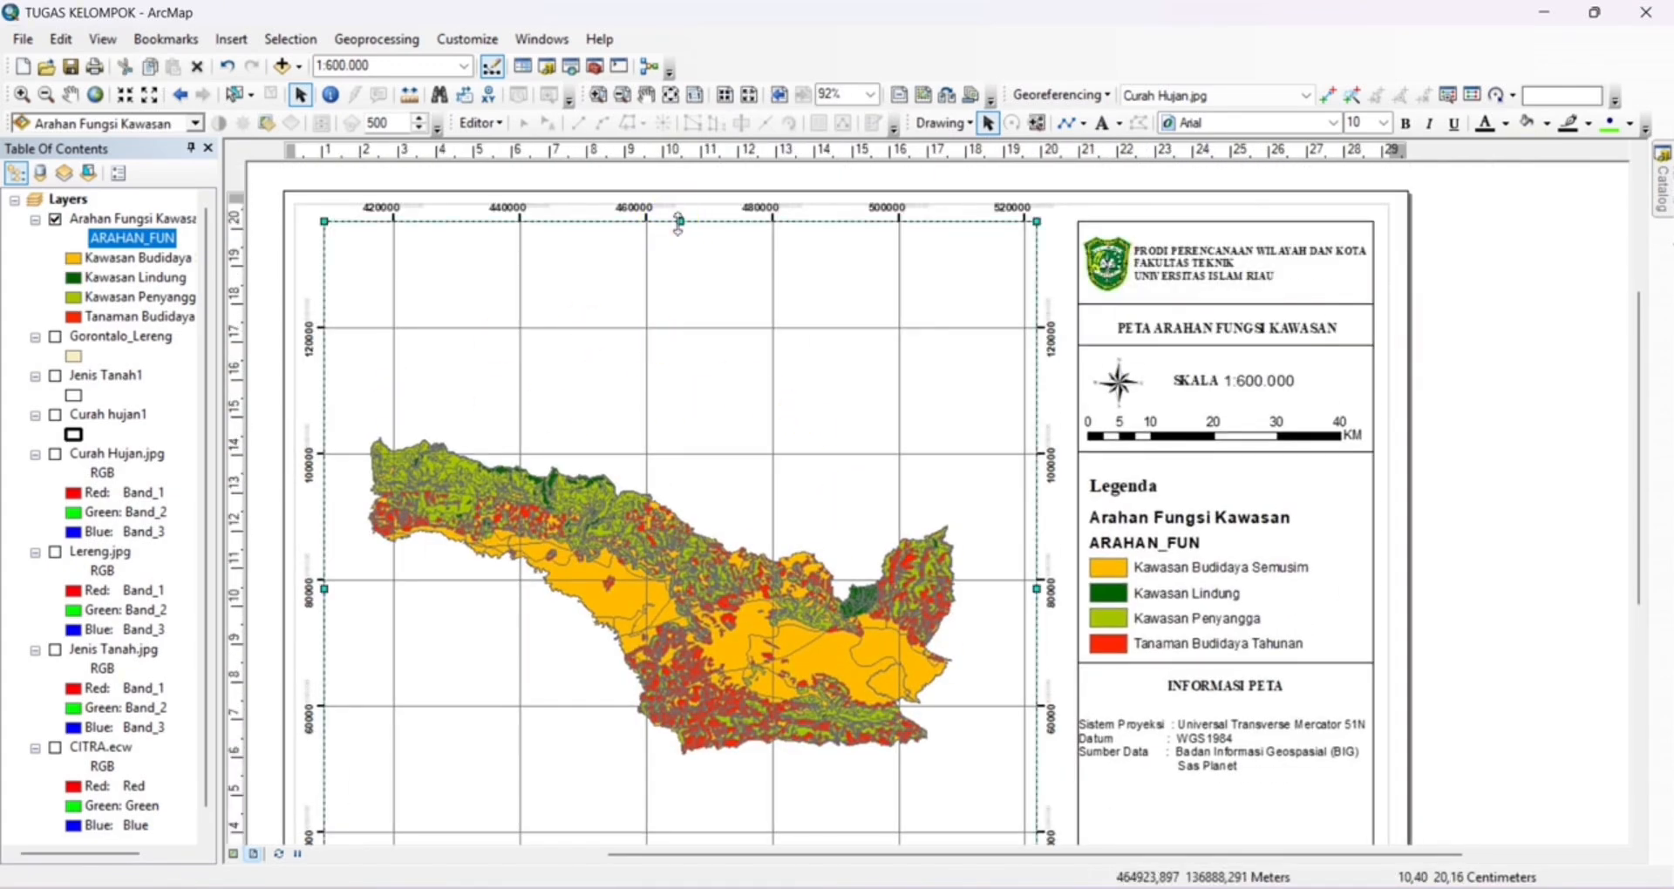
{"action": "double_click", "coordinate": [766, 774]}
{"action": "left_click", "coordinate": [1083, 97]}
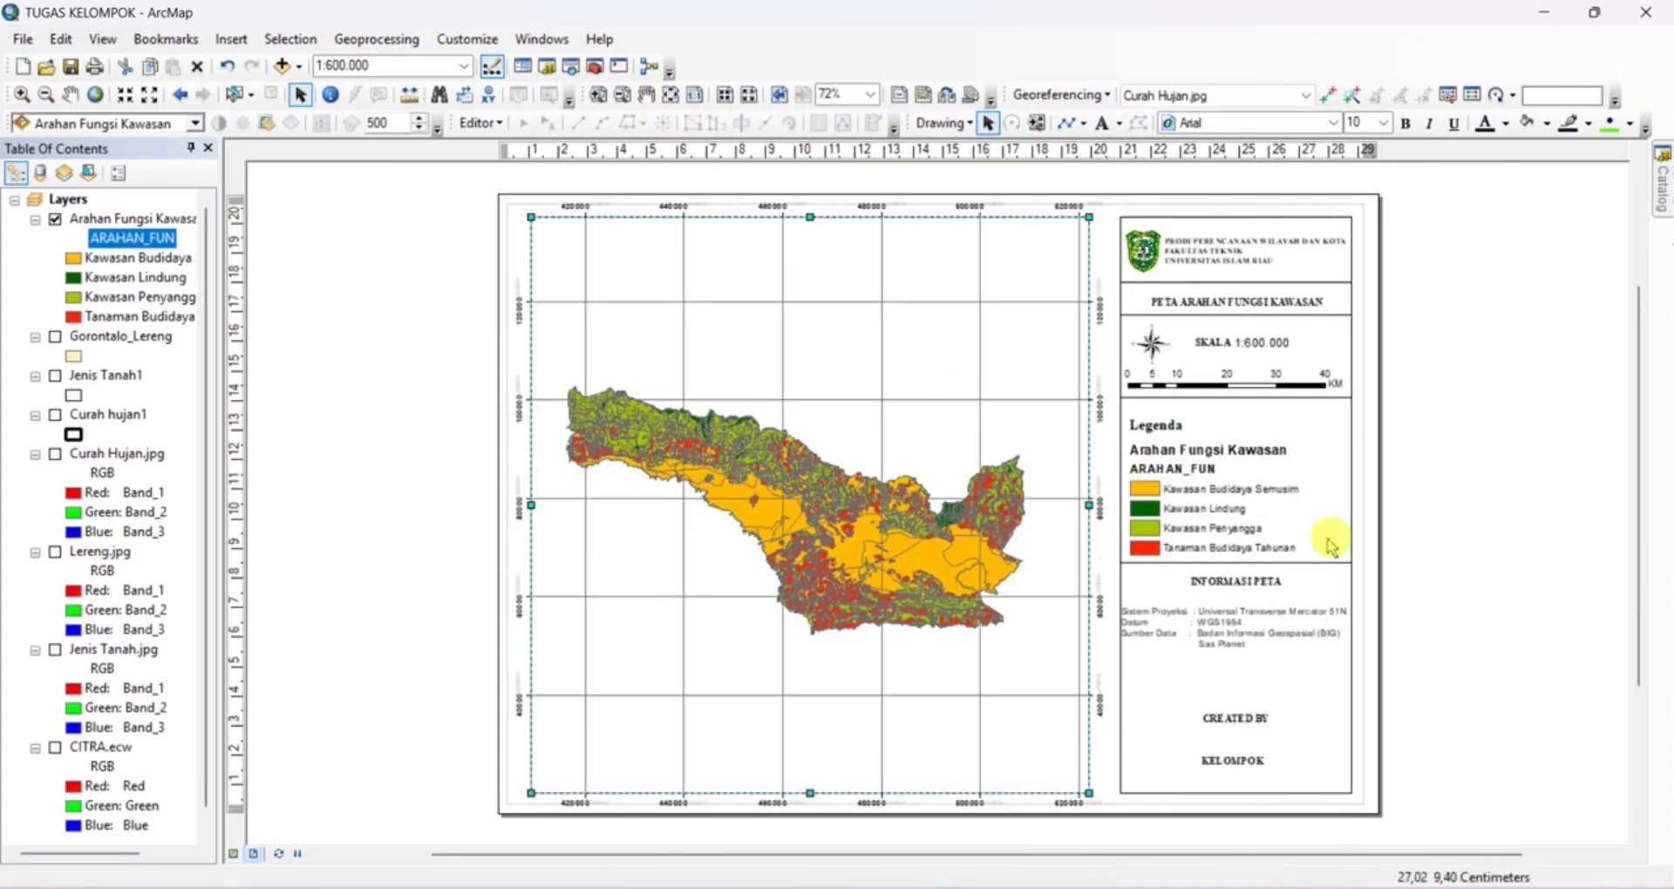